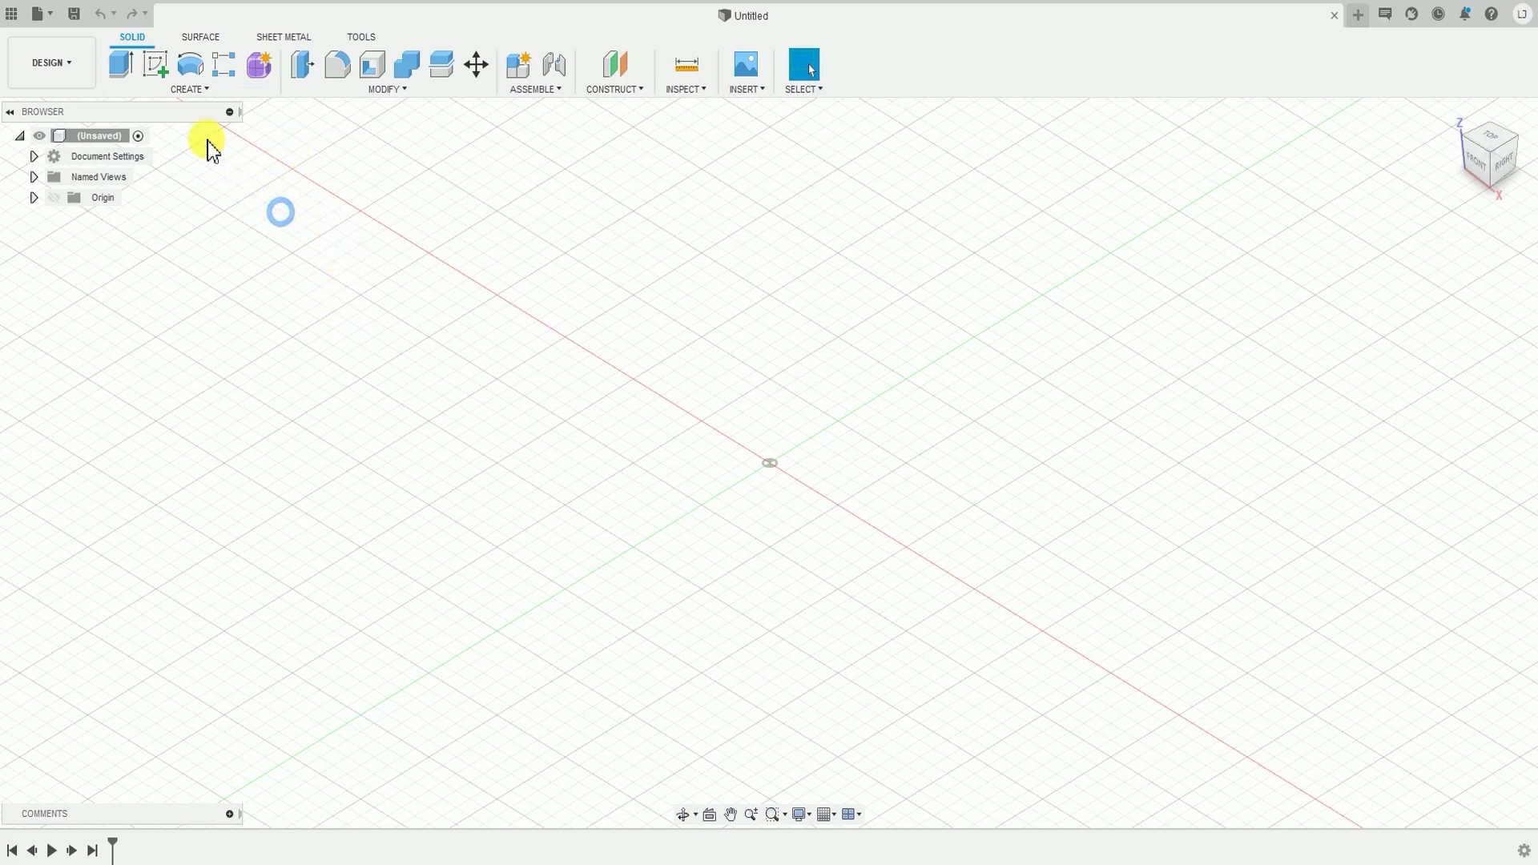
- Create a new sketch on the horizontal XY origin plane
left_click(197, 91)
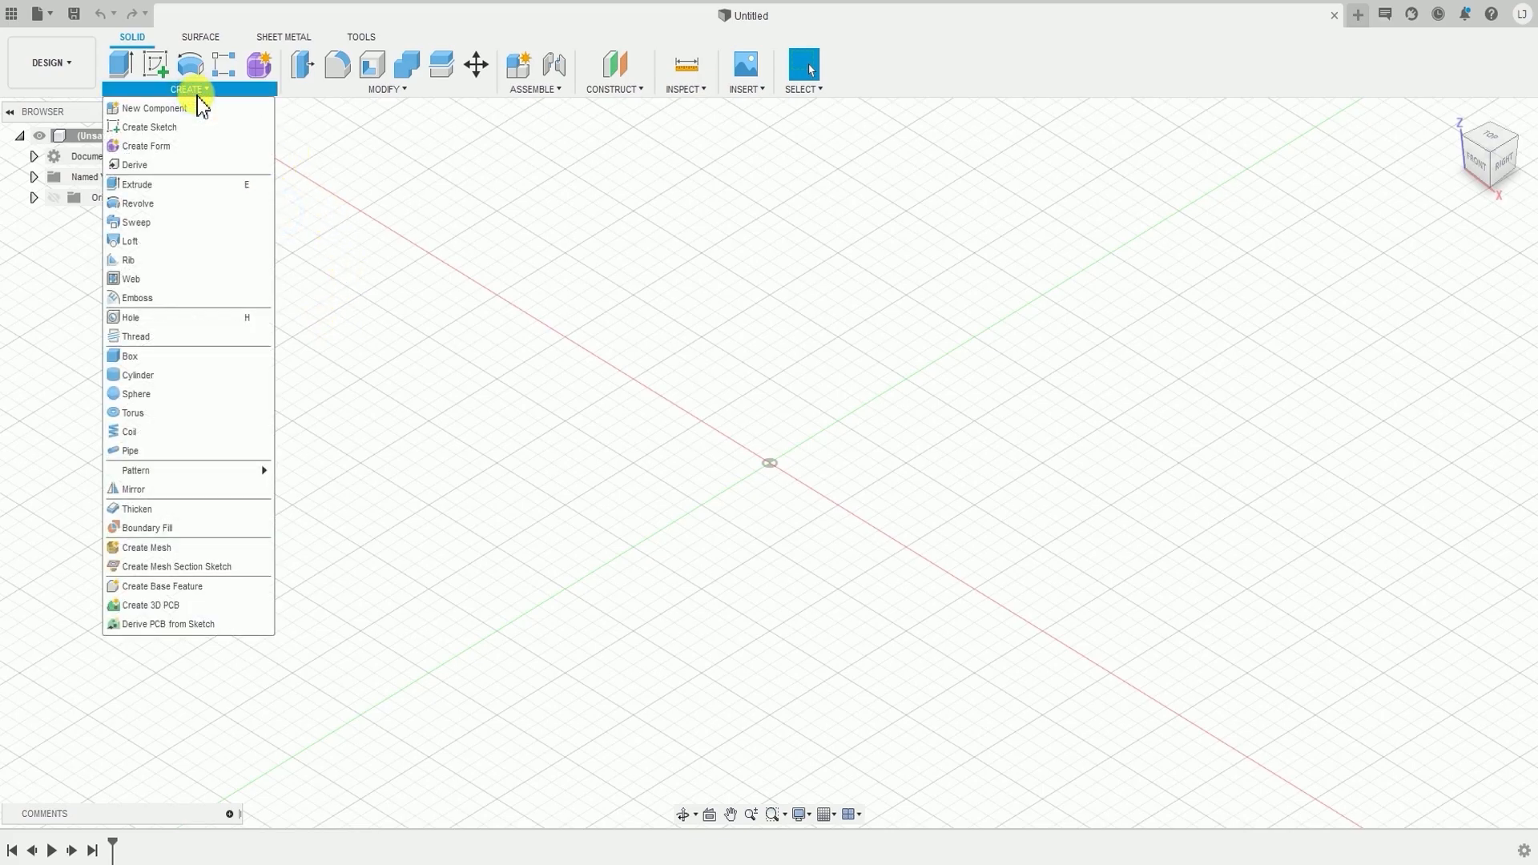
left_click(153, 128)
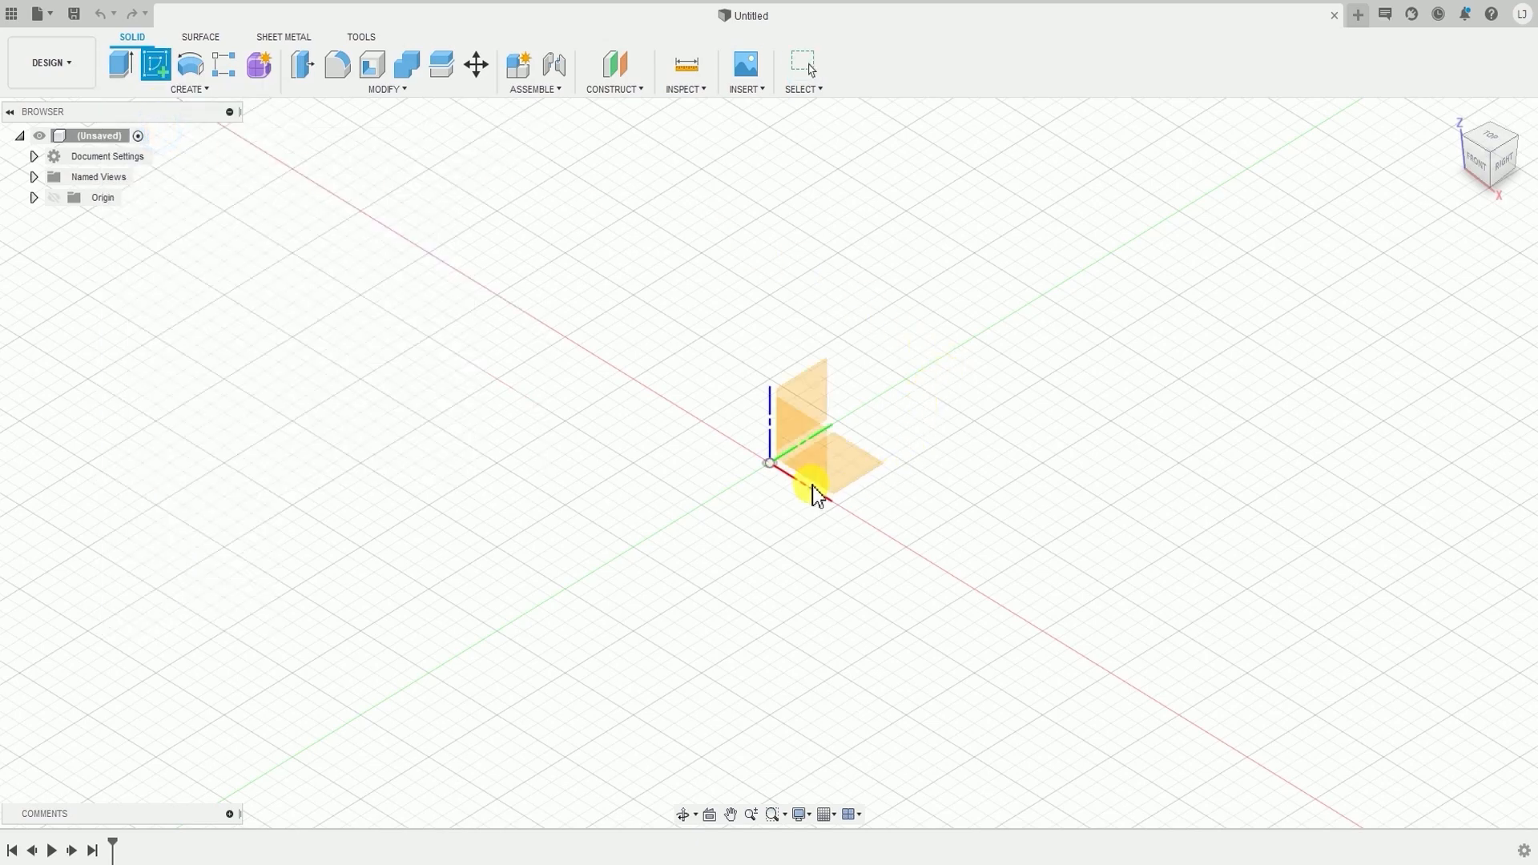
left_click(859, 471)
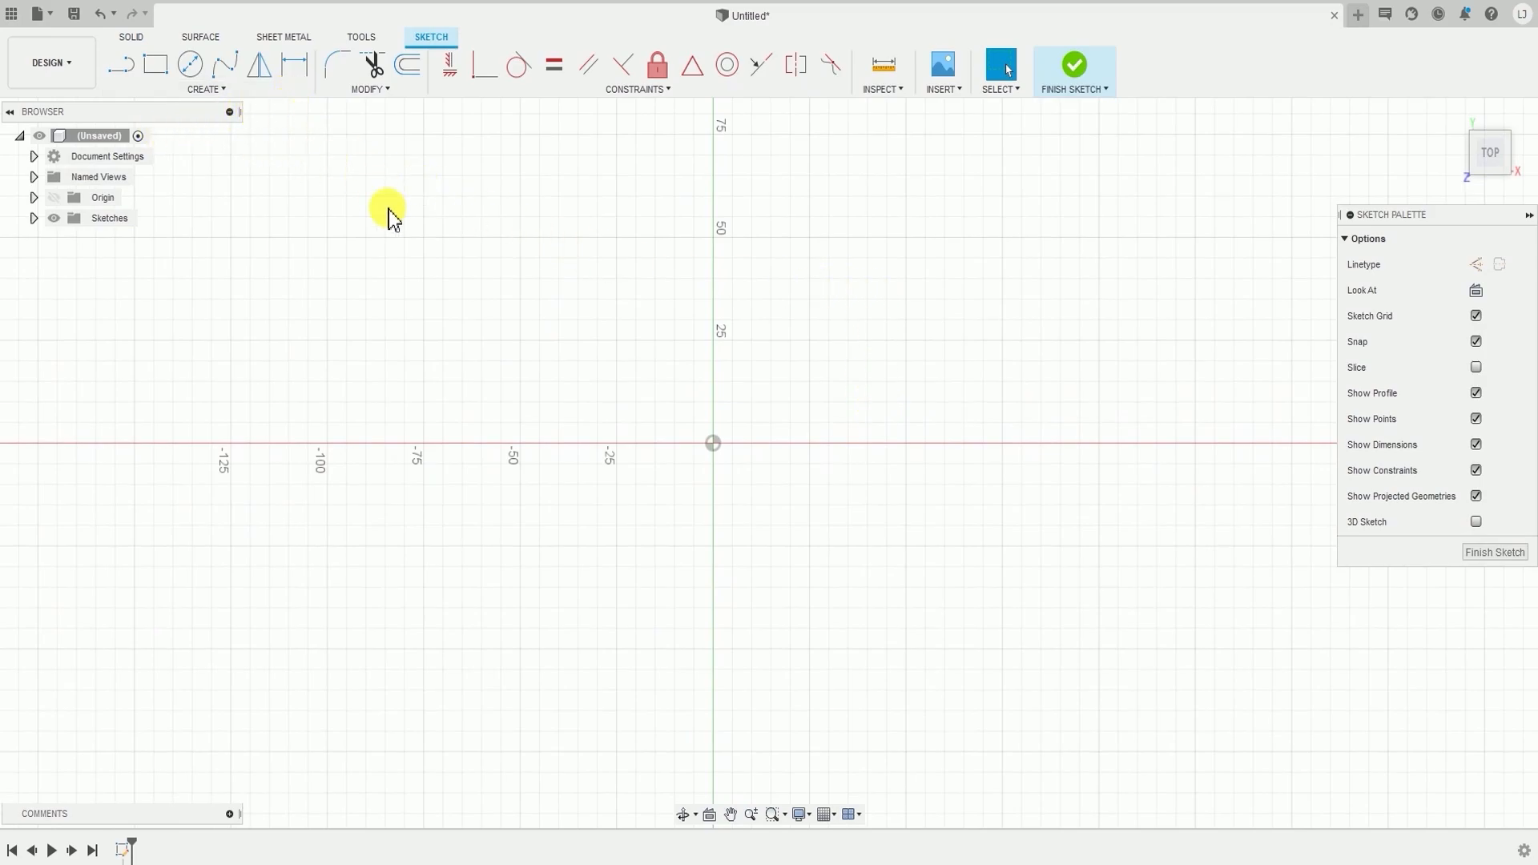
- Sketch a center diameter circle about 102 mm in diameter, centered on the origin
left_click(238, 89)
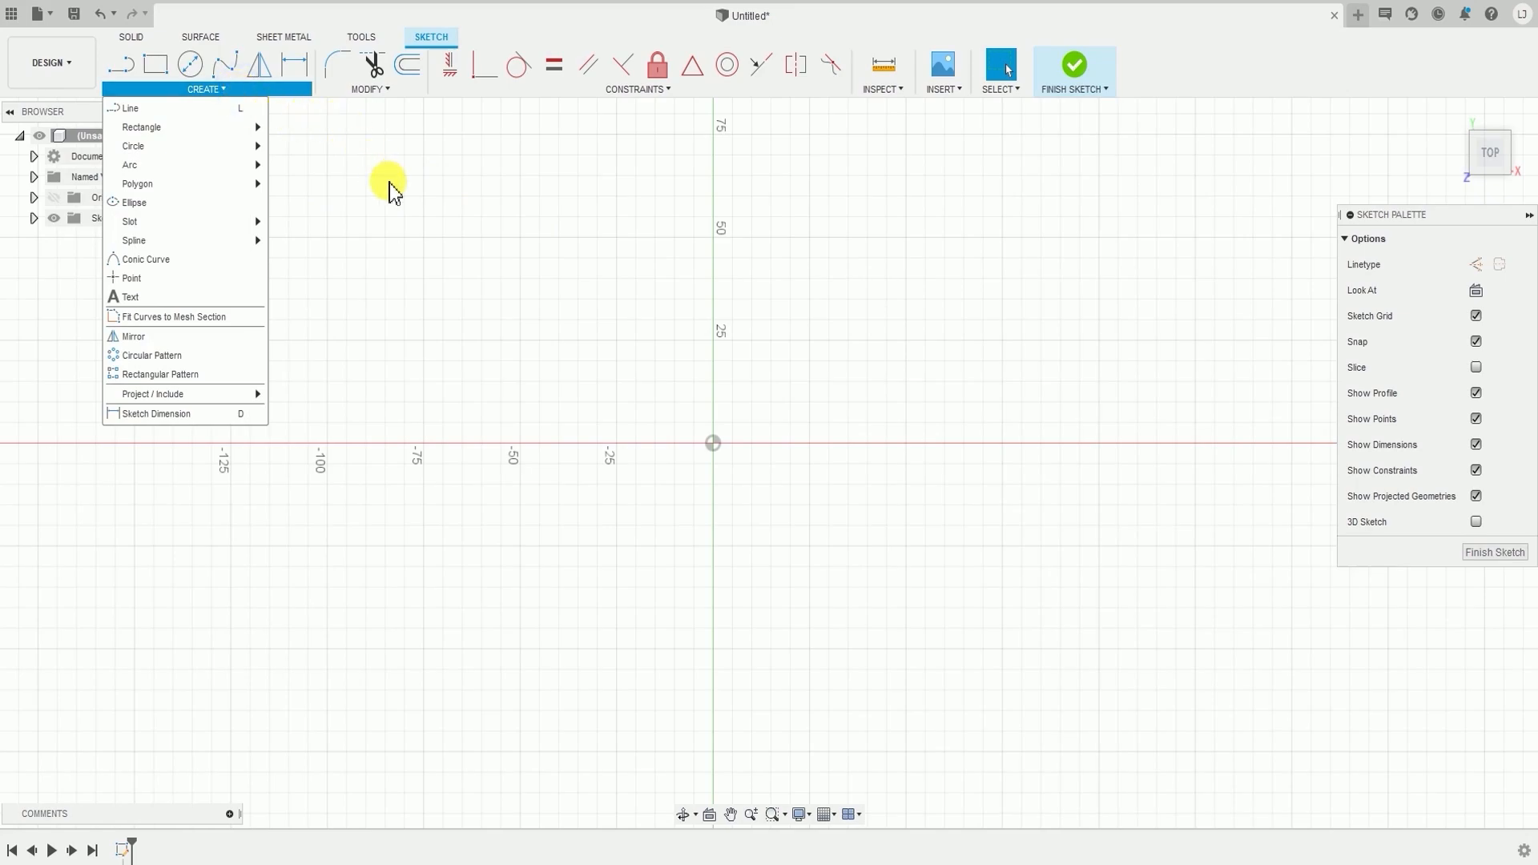
left_click(194, 145)
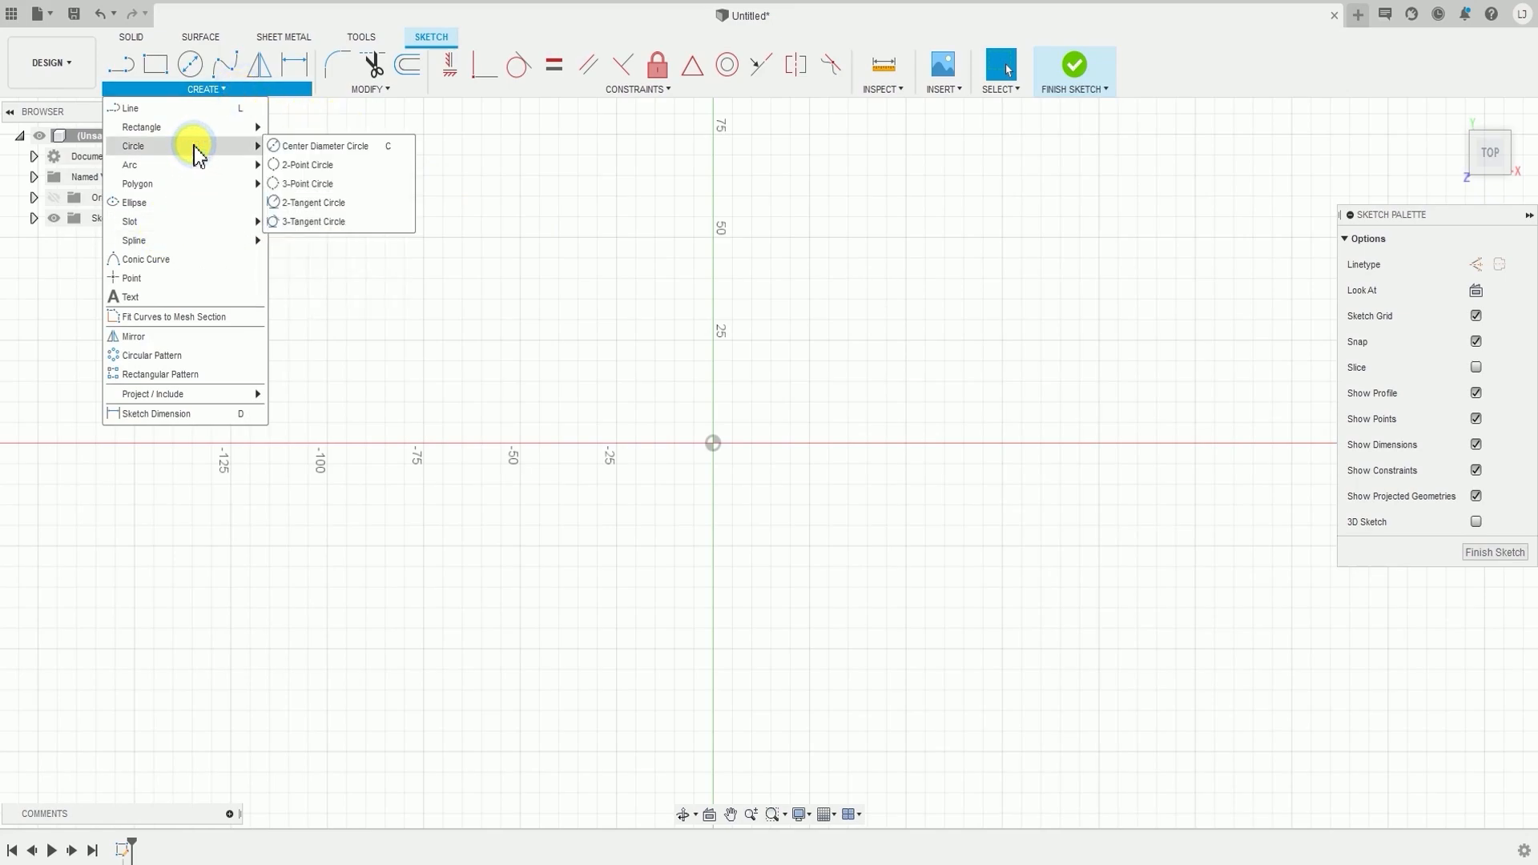
left_click(343, 148)
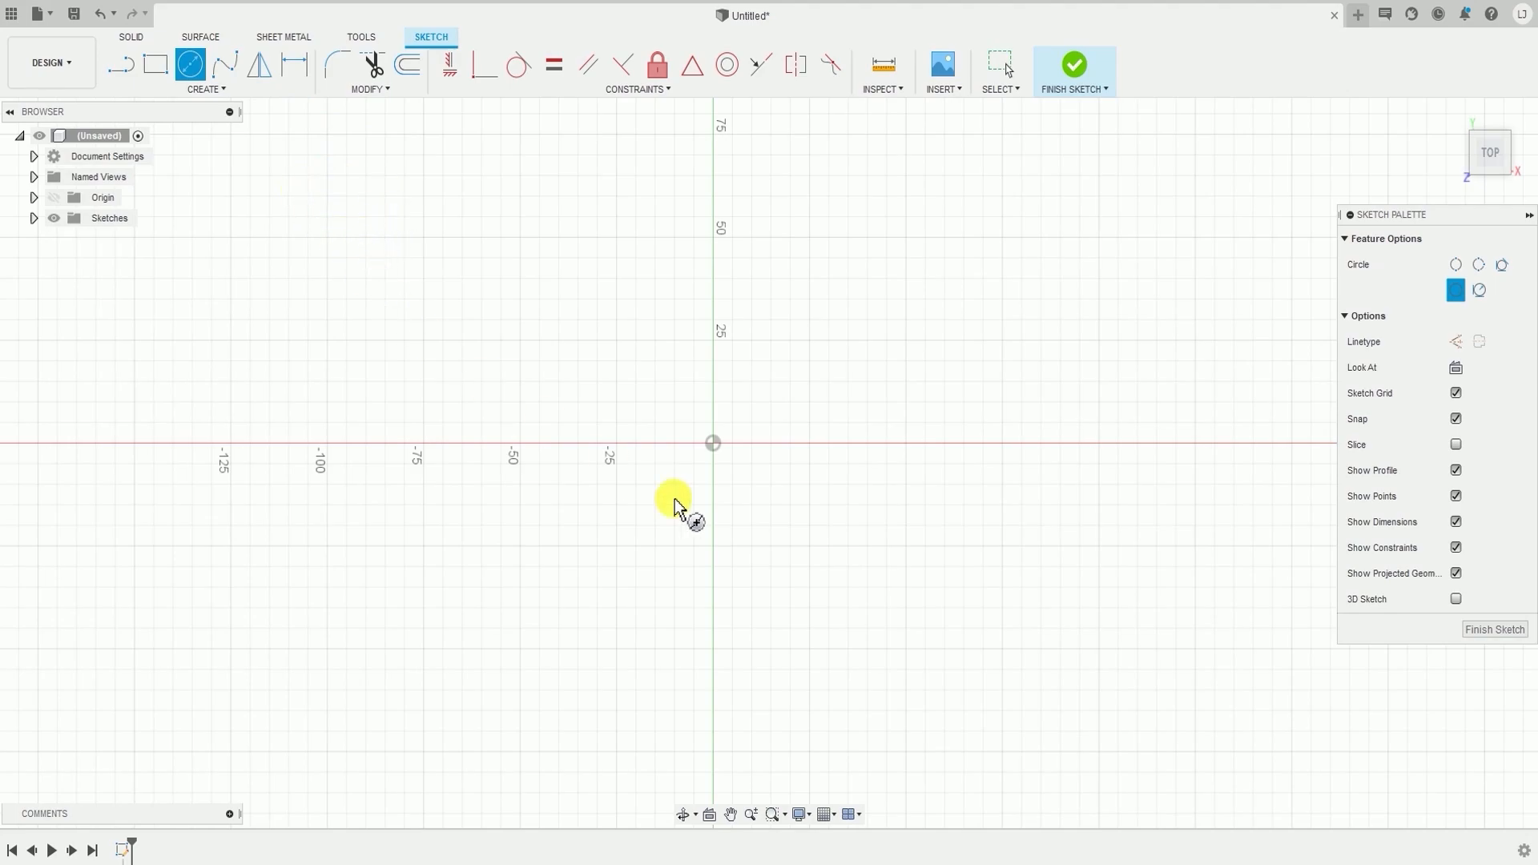
left_click(713, 442)
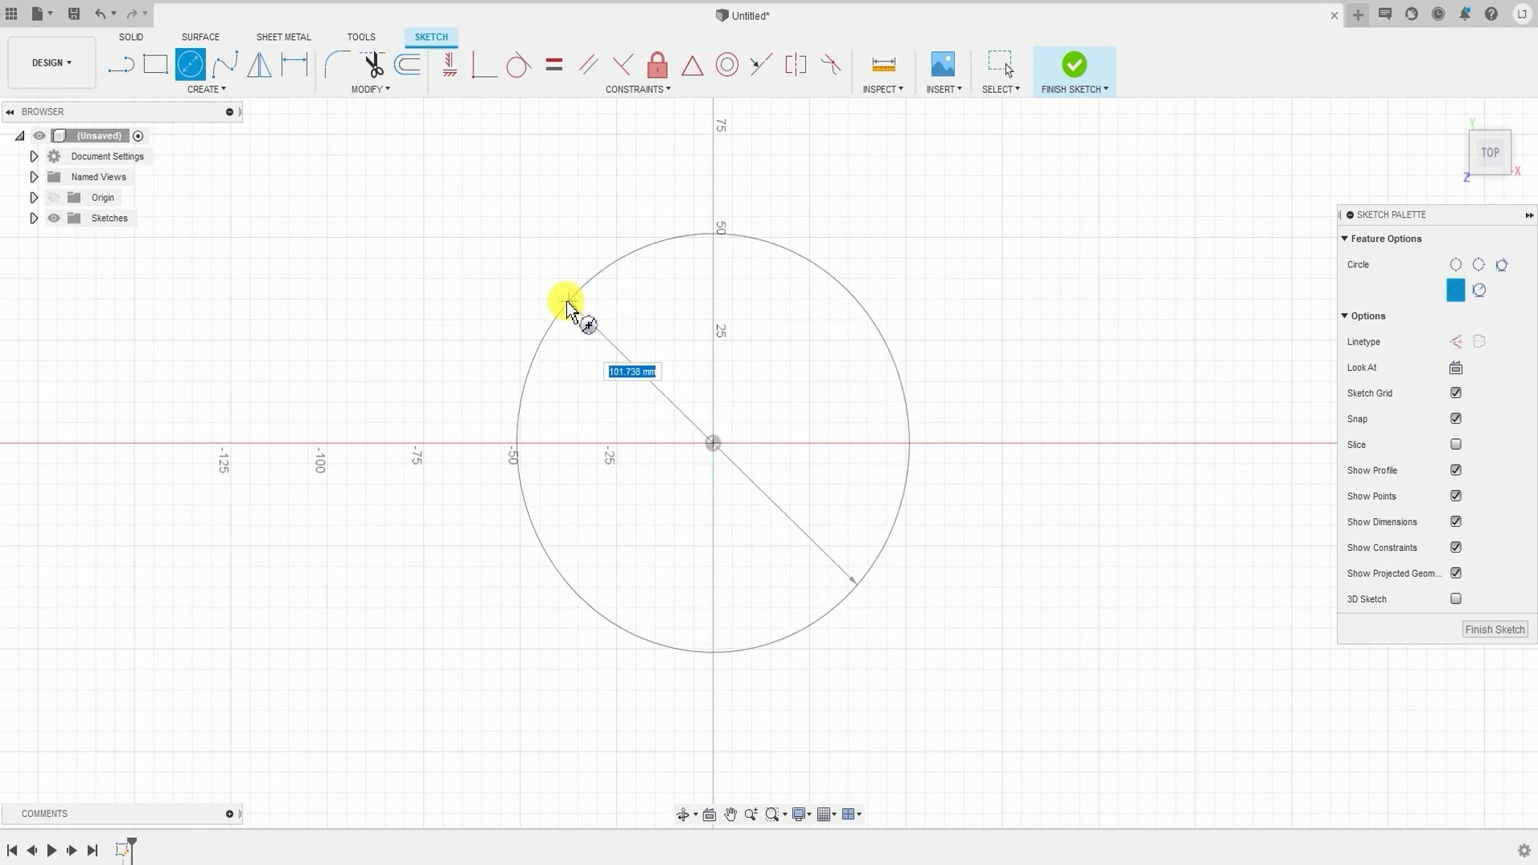
left_click(564, 301)
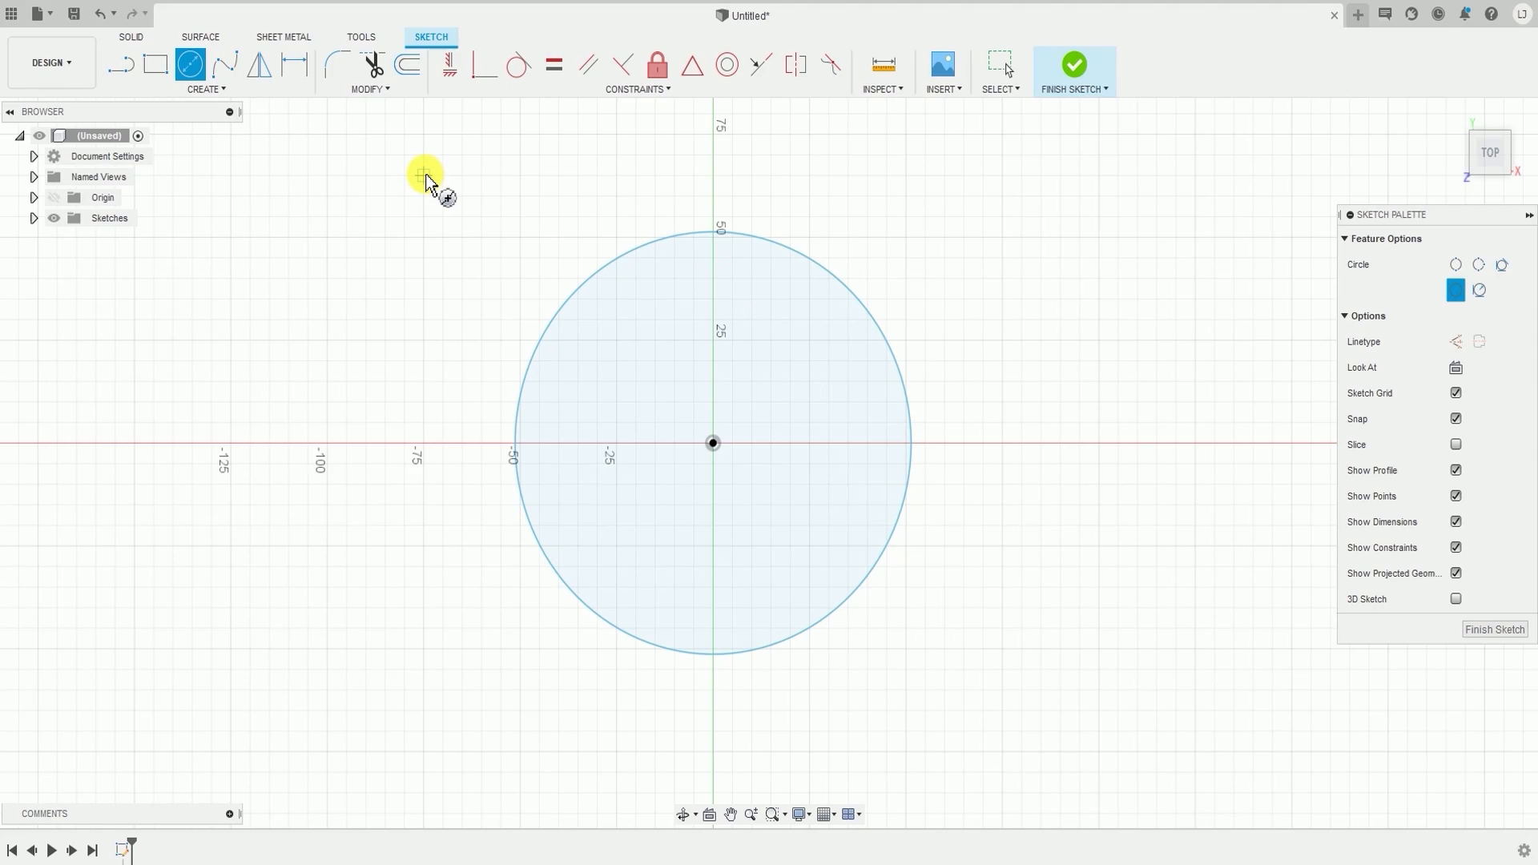
- Dimension the circle's diameter and set it to 100 mm
left_click(236, 89)
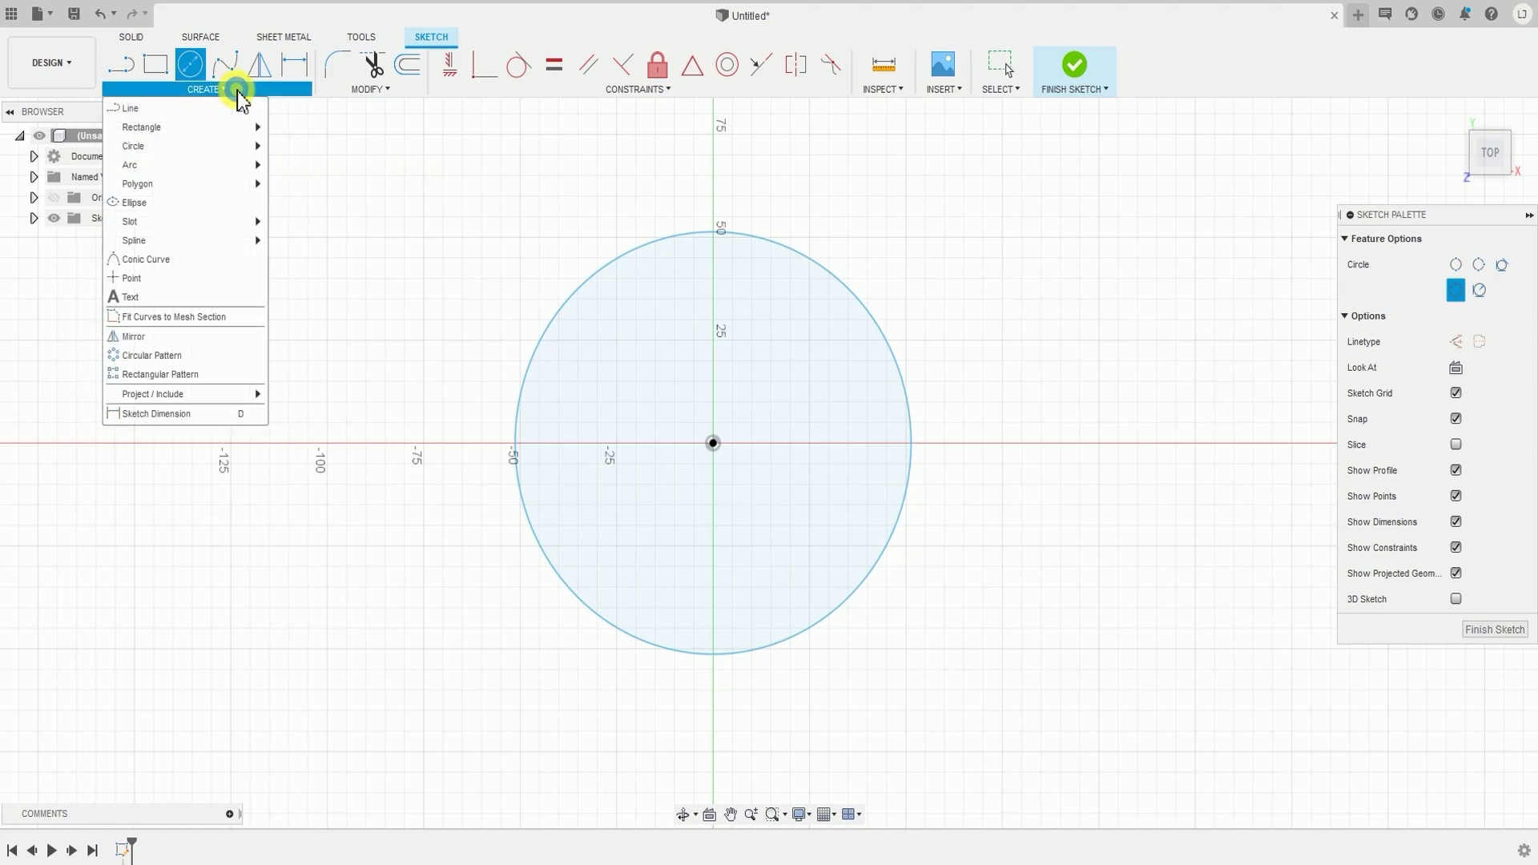
left_click(206, 415)
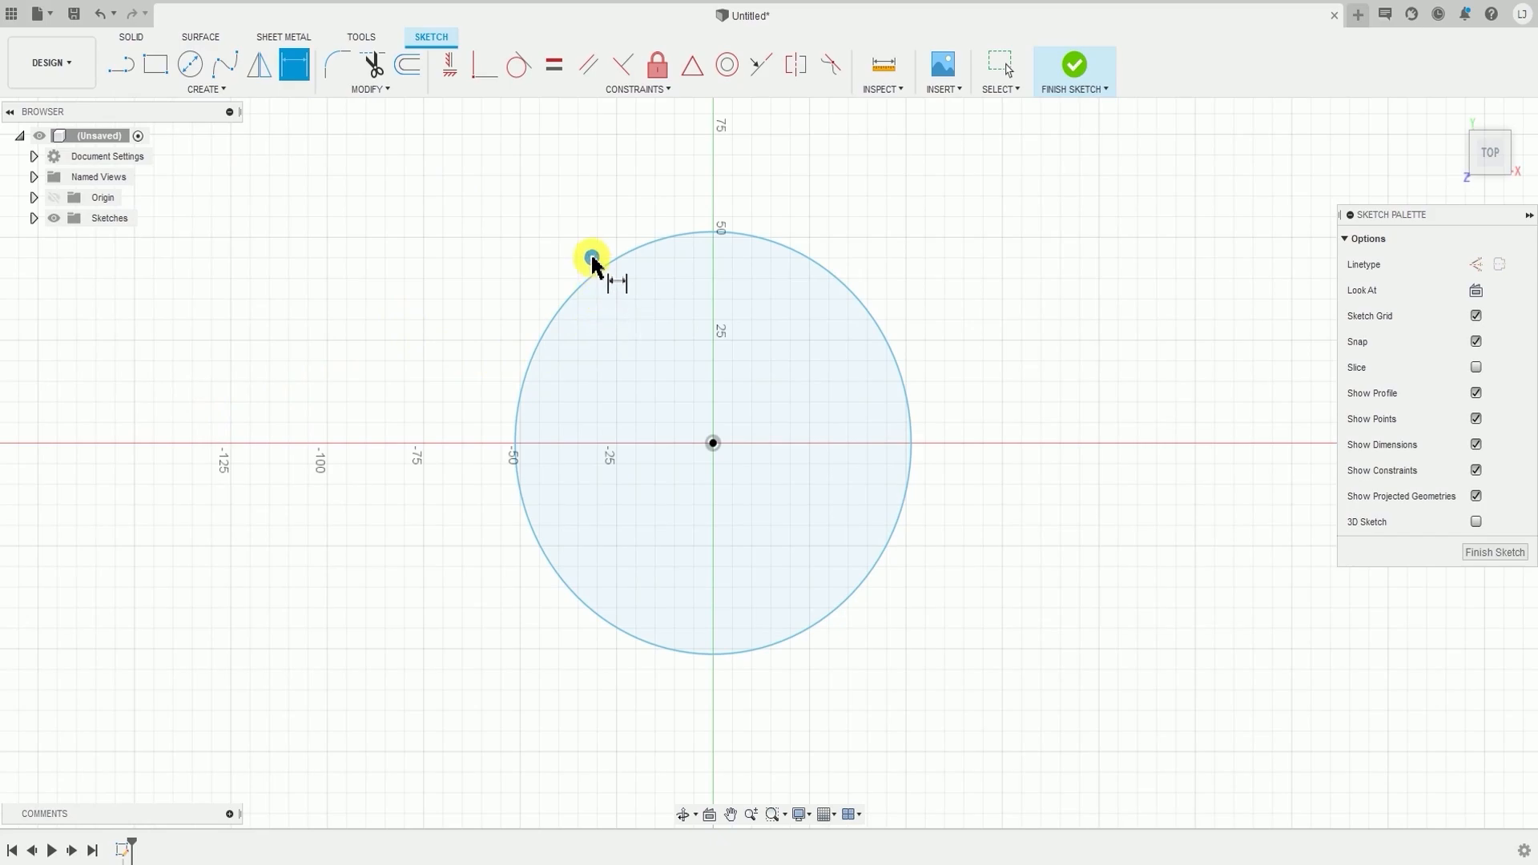
left_click(594, 284)
left_click(453, 320)
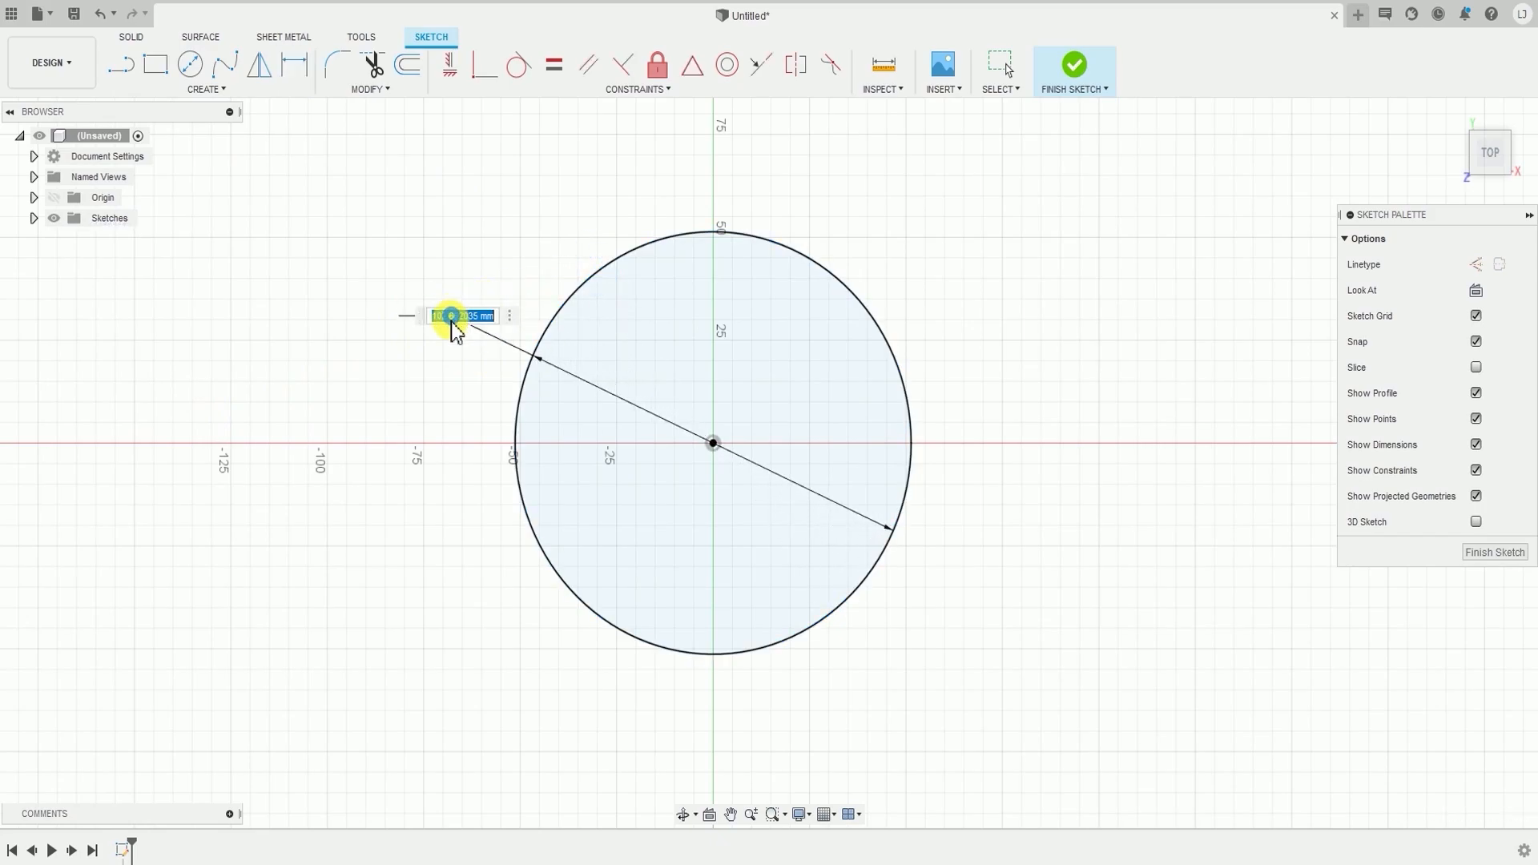
type("100")
key("Return")
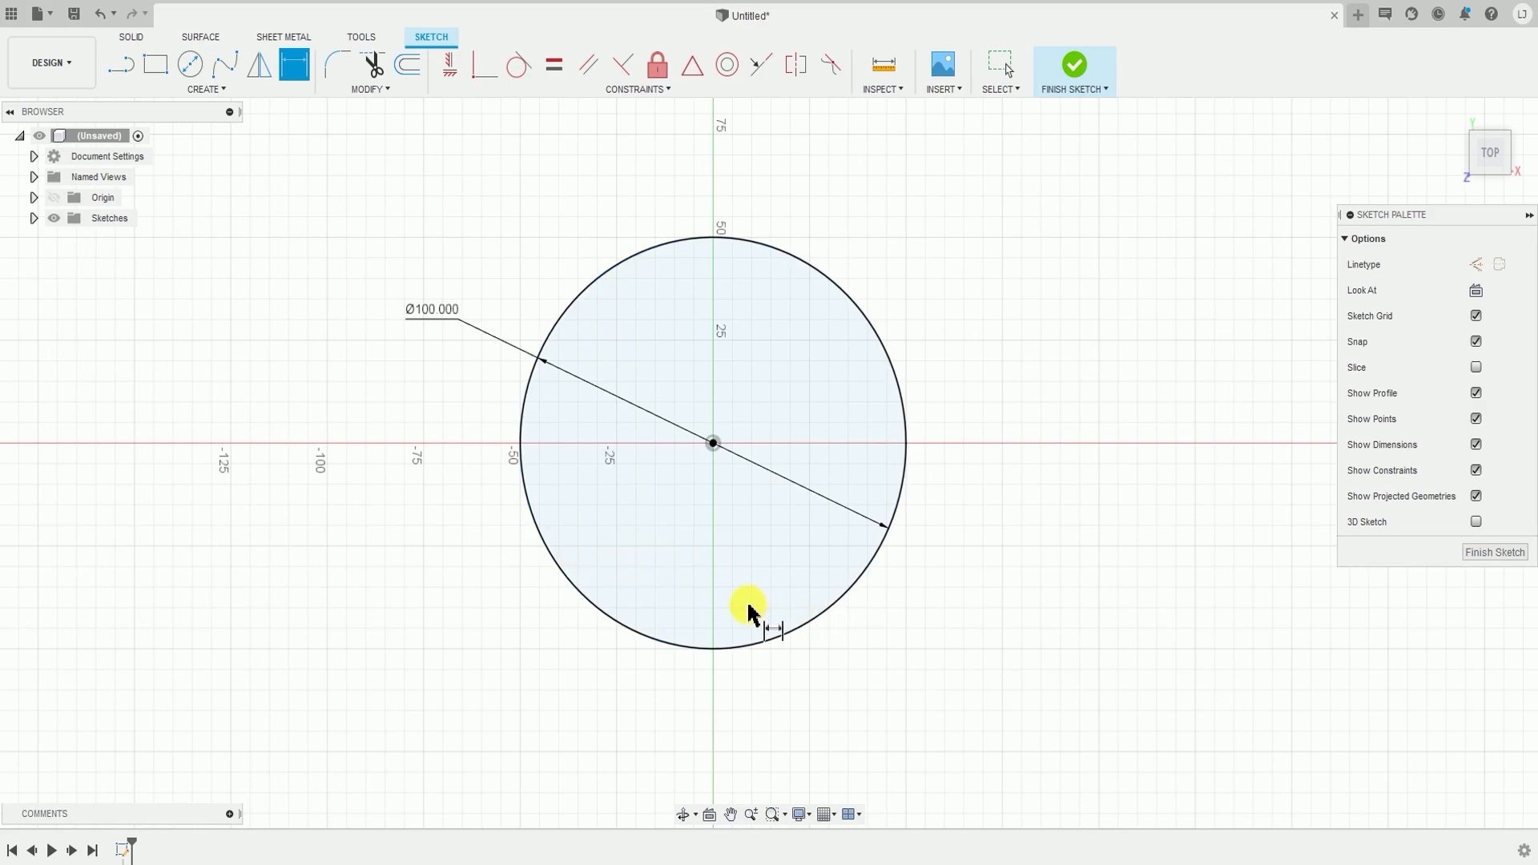
middle_click_drag(585, 369, 634, 373)
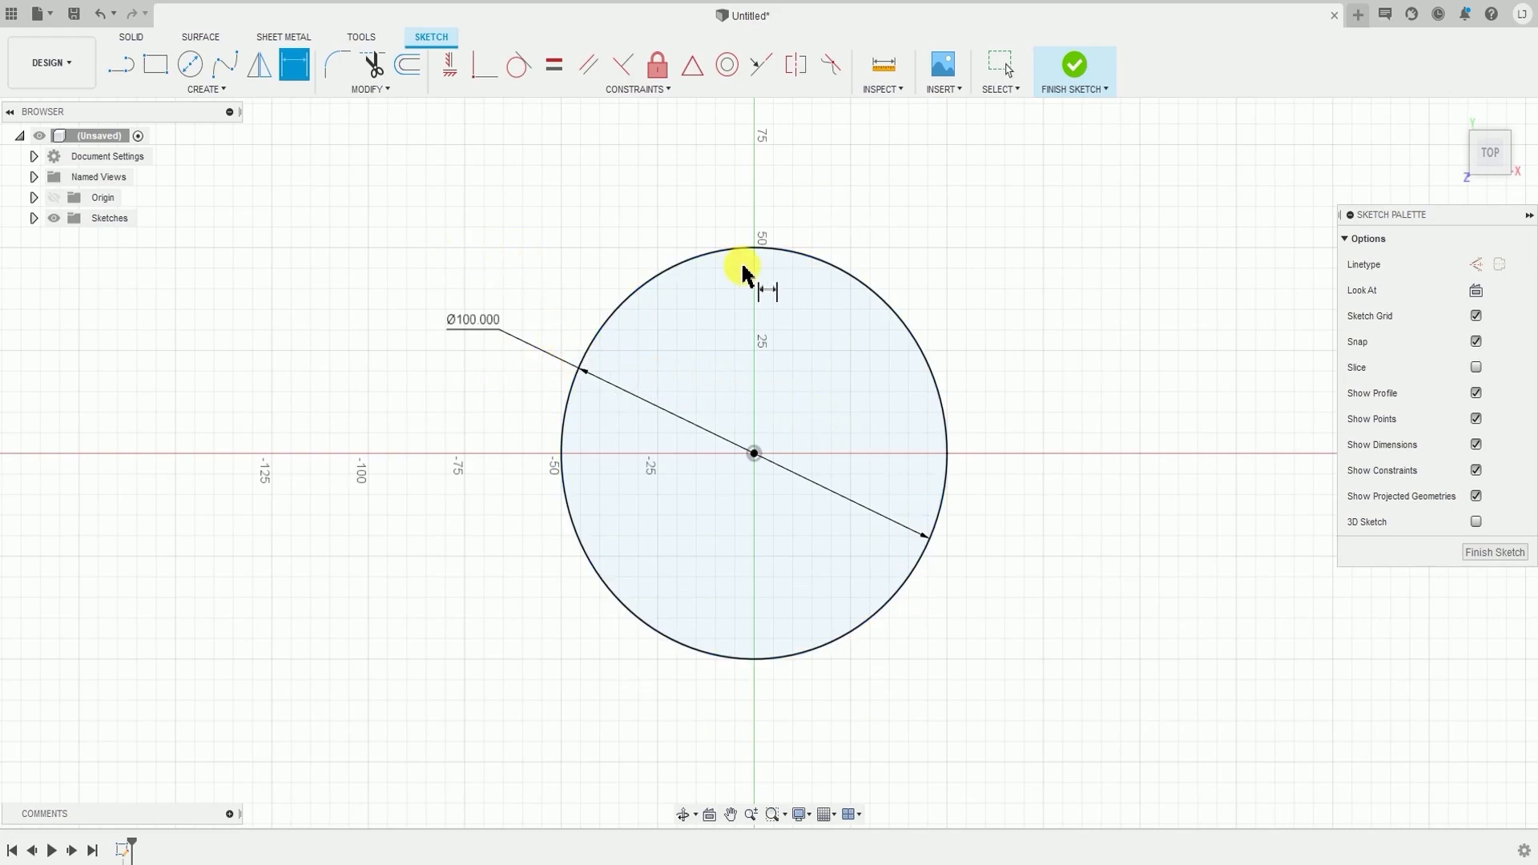
key("Escape")
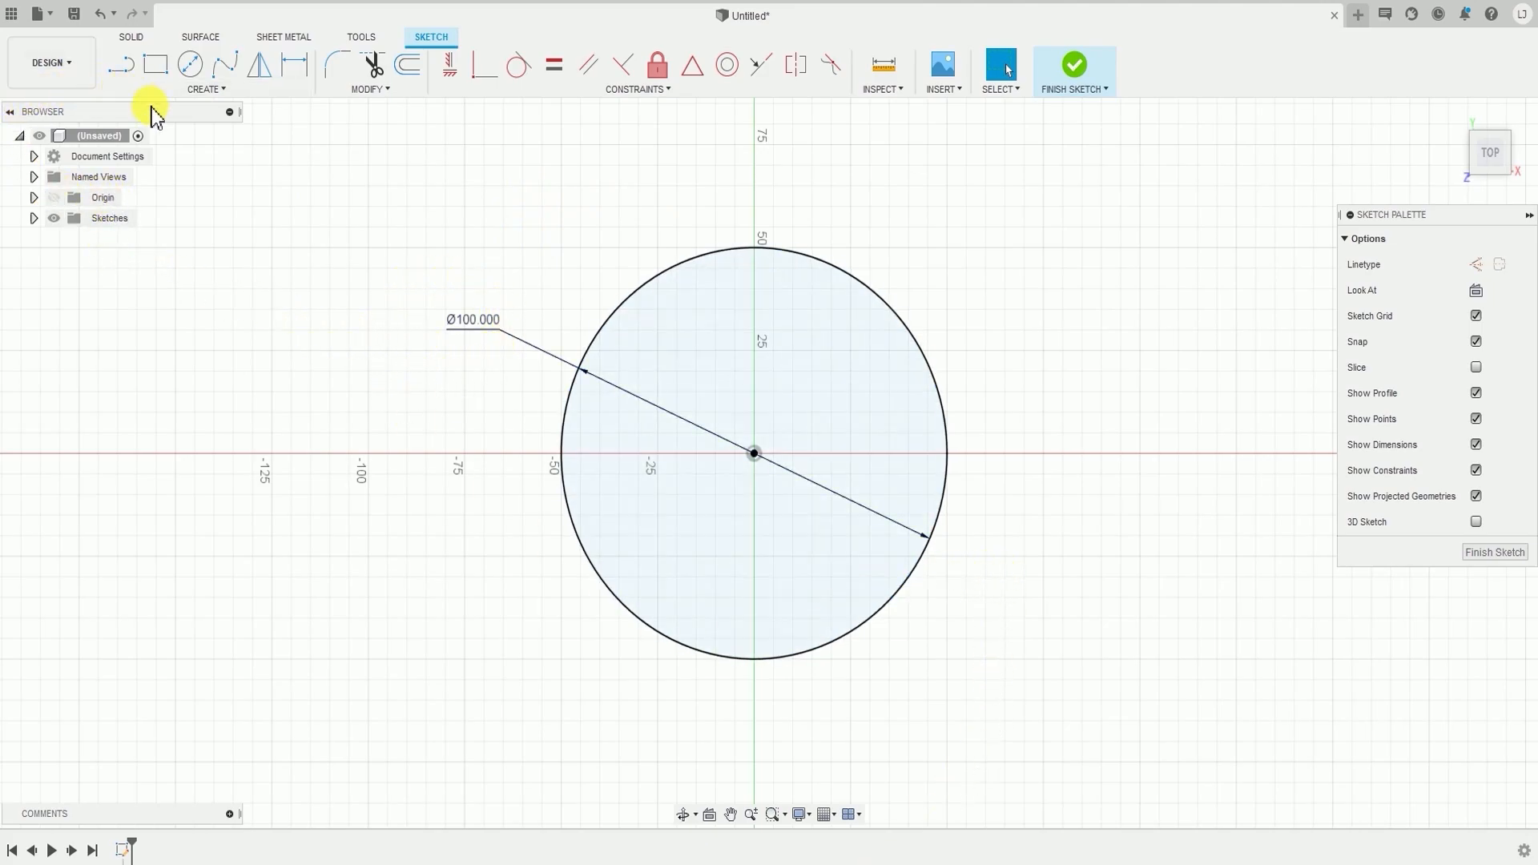
- Expand the Sketches folder to list the circle's sketch, and finish the sketch
left_click(34, 218)
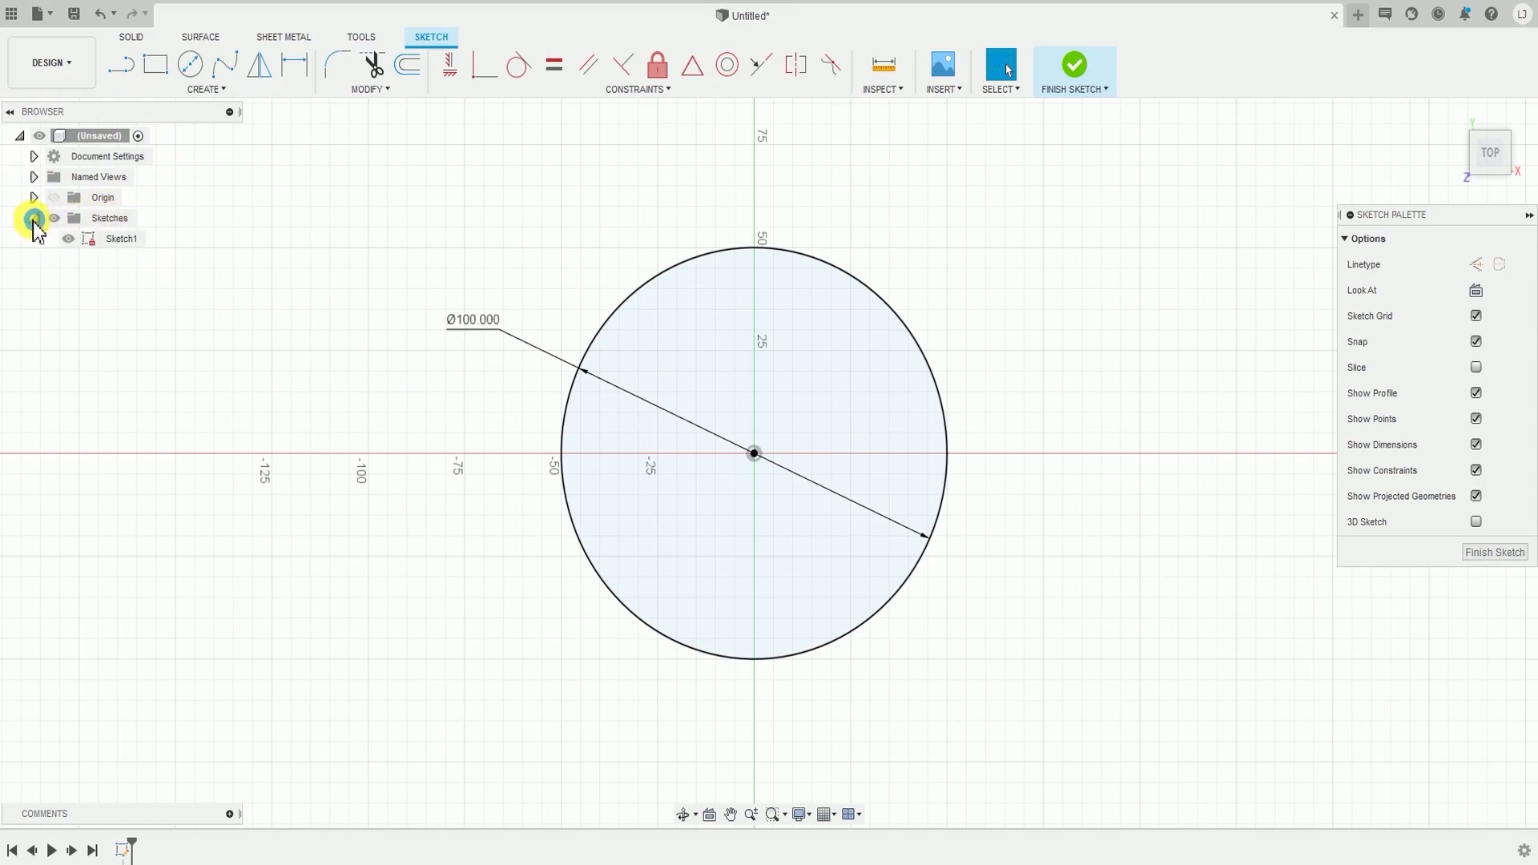
left_click(119, 240)
left_click(319, 255)
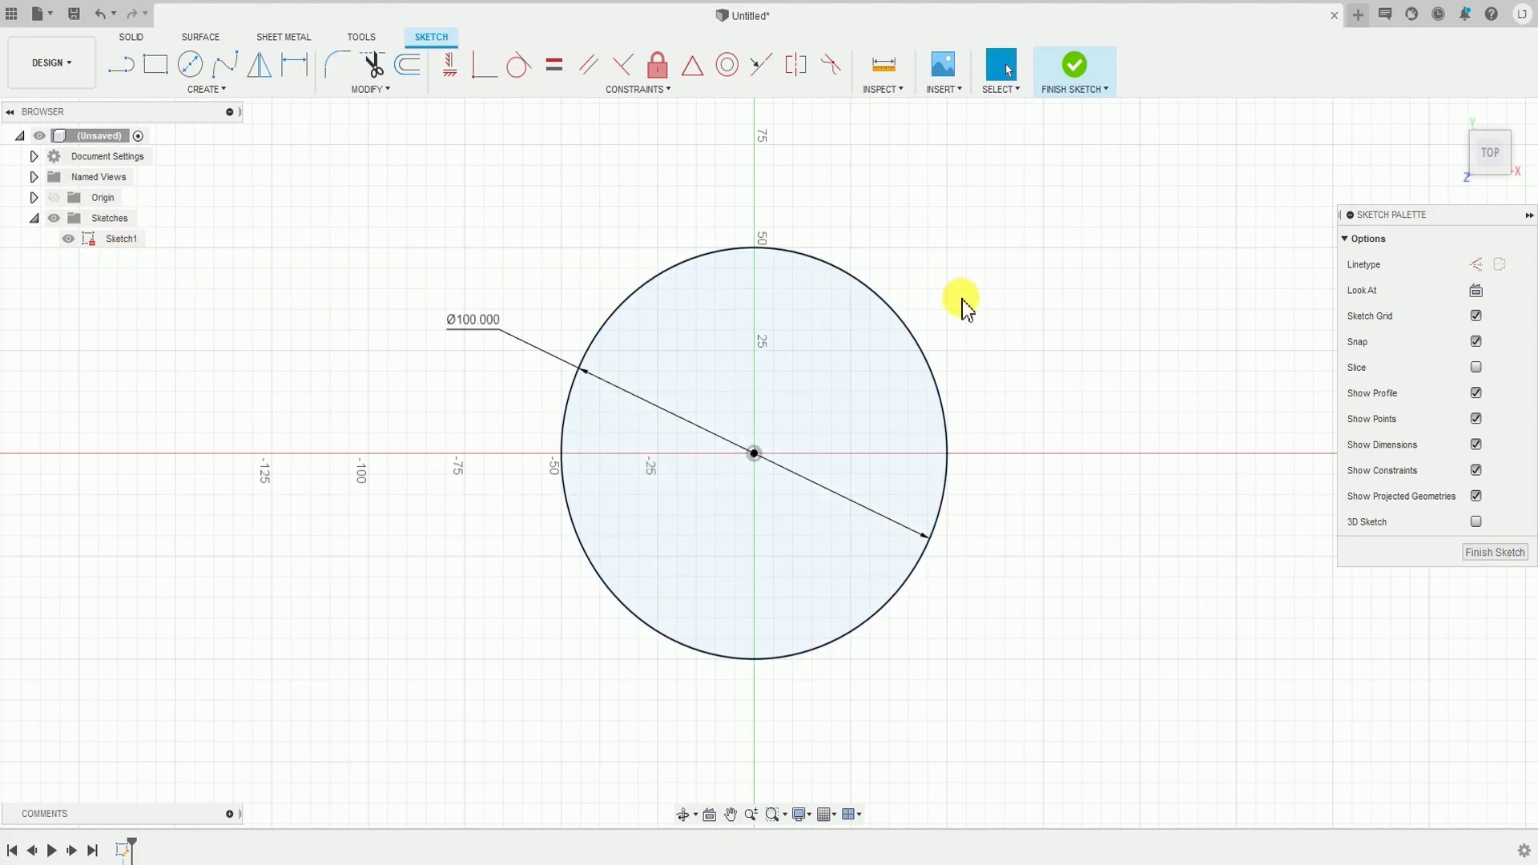
left_click(1076, 66)
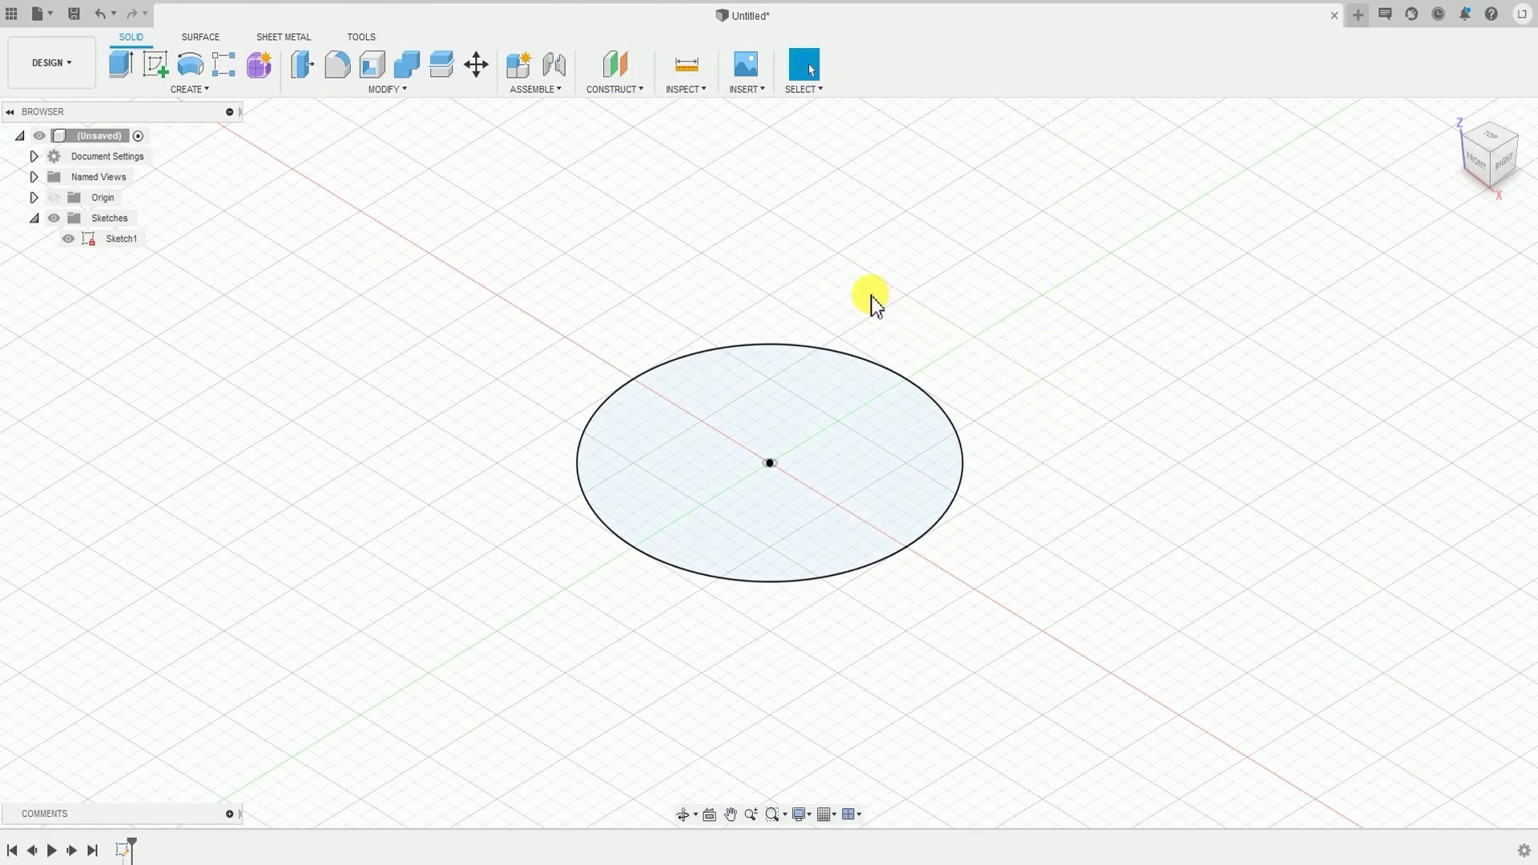
middle_click_drag(796, 330, 735, 329)
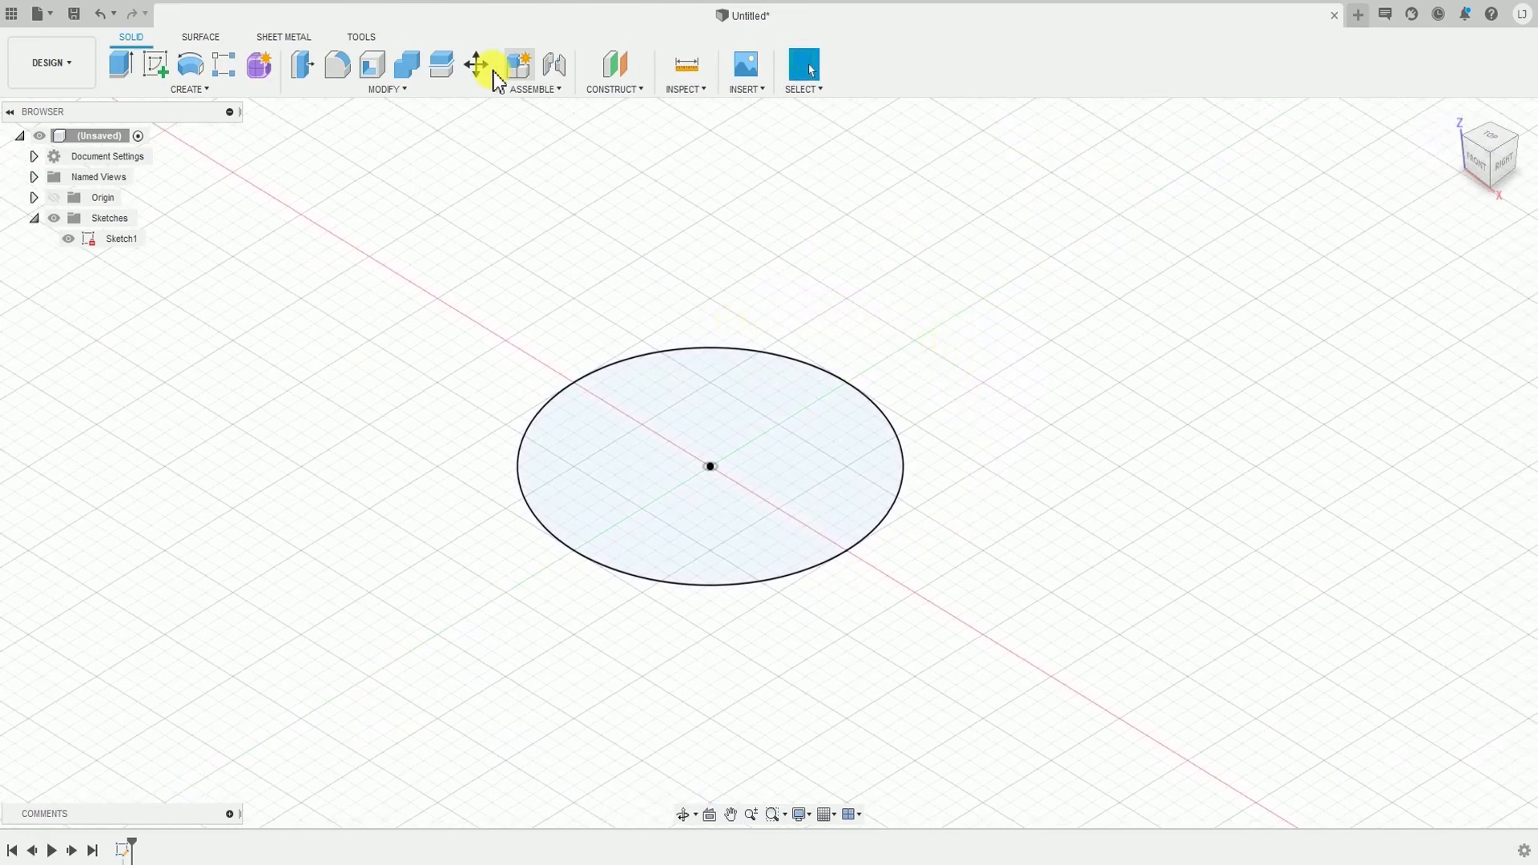
middle_click_drag(688, 694, 649, 729)
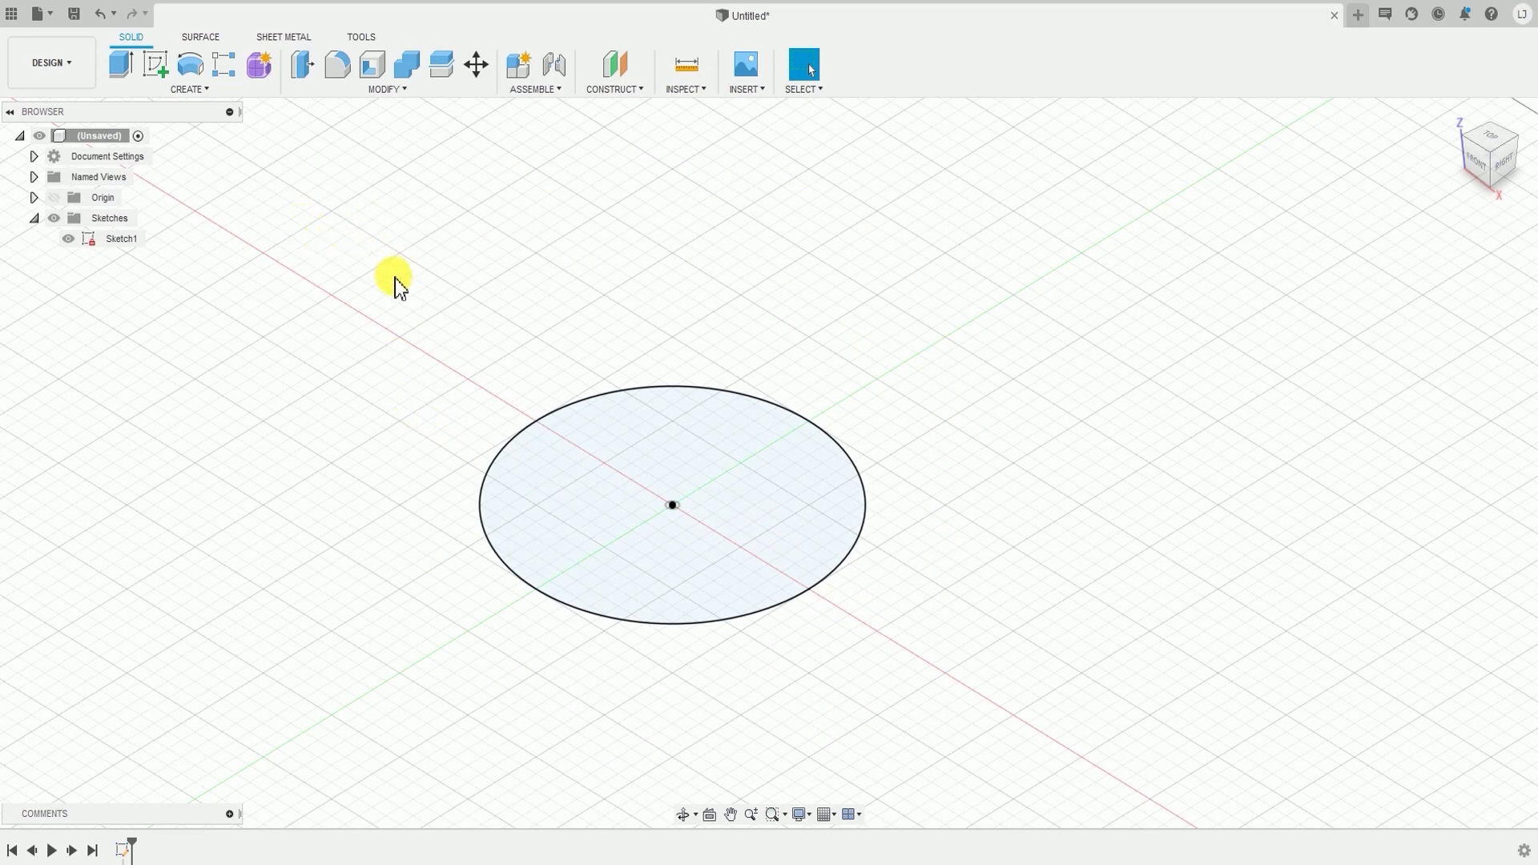
middle_click_drag(427, 358, 441, 410)
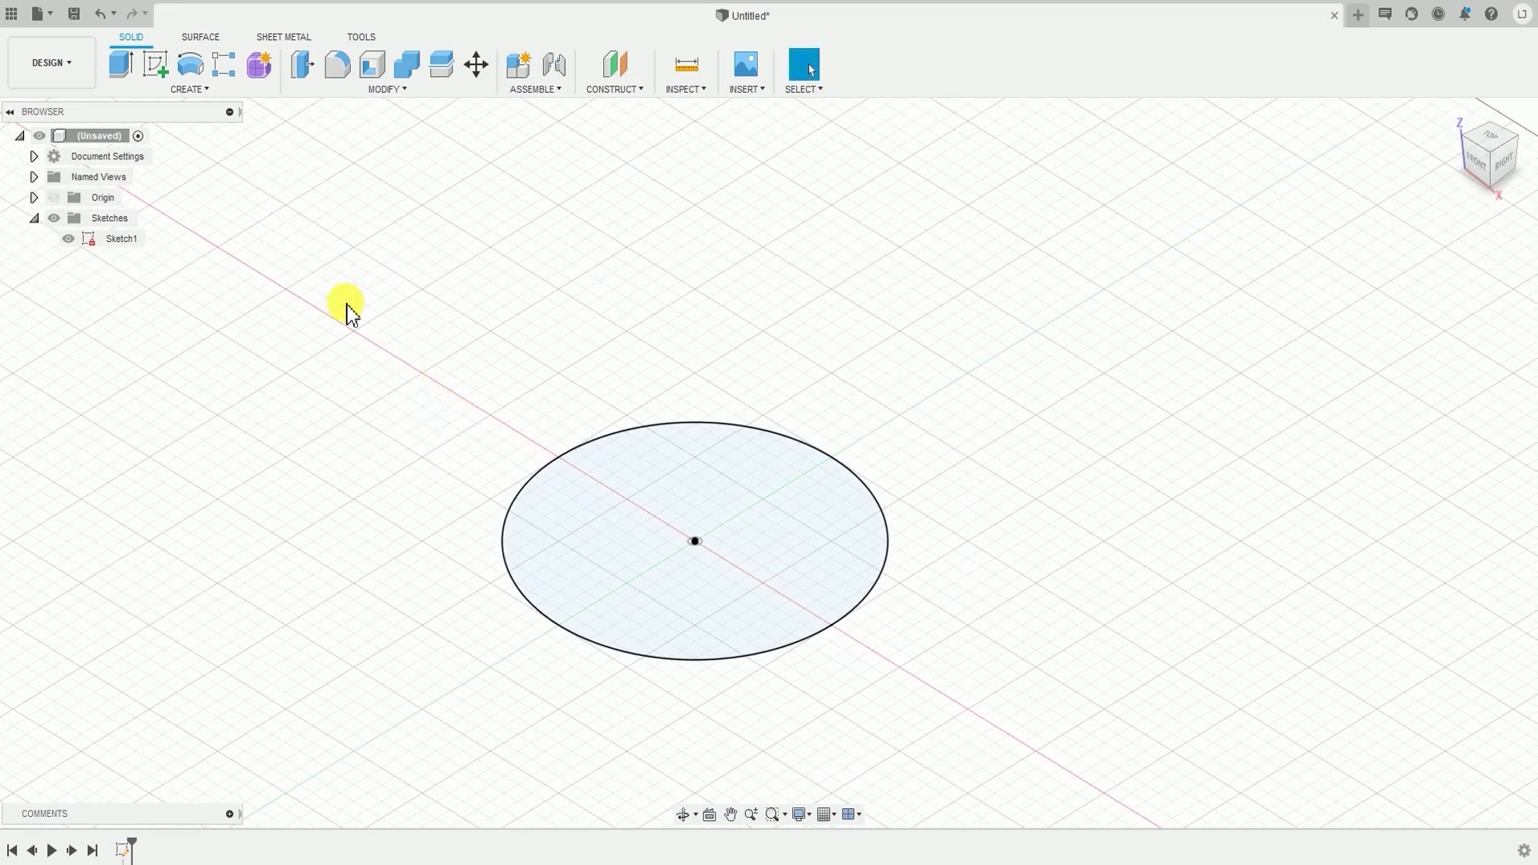
left_click(199, 91)
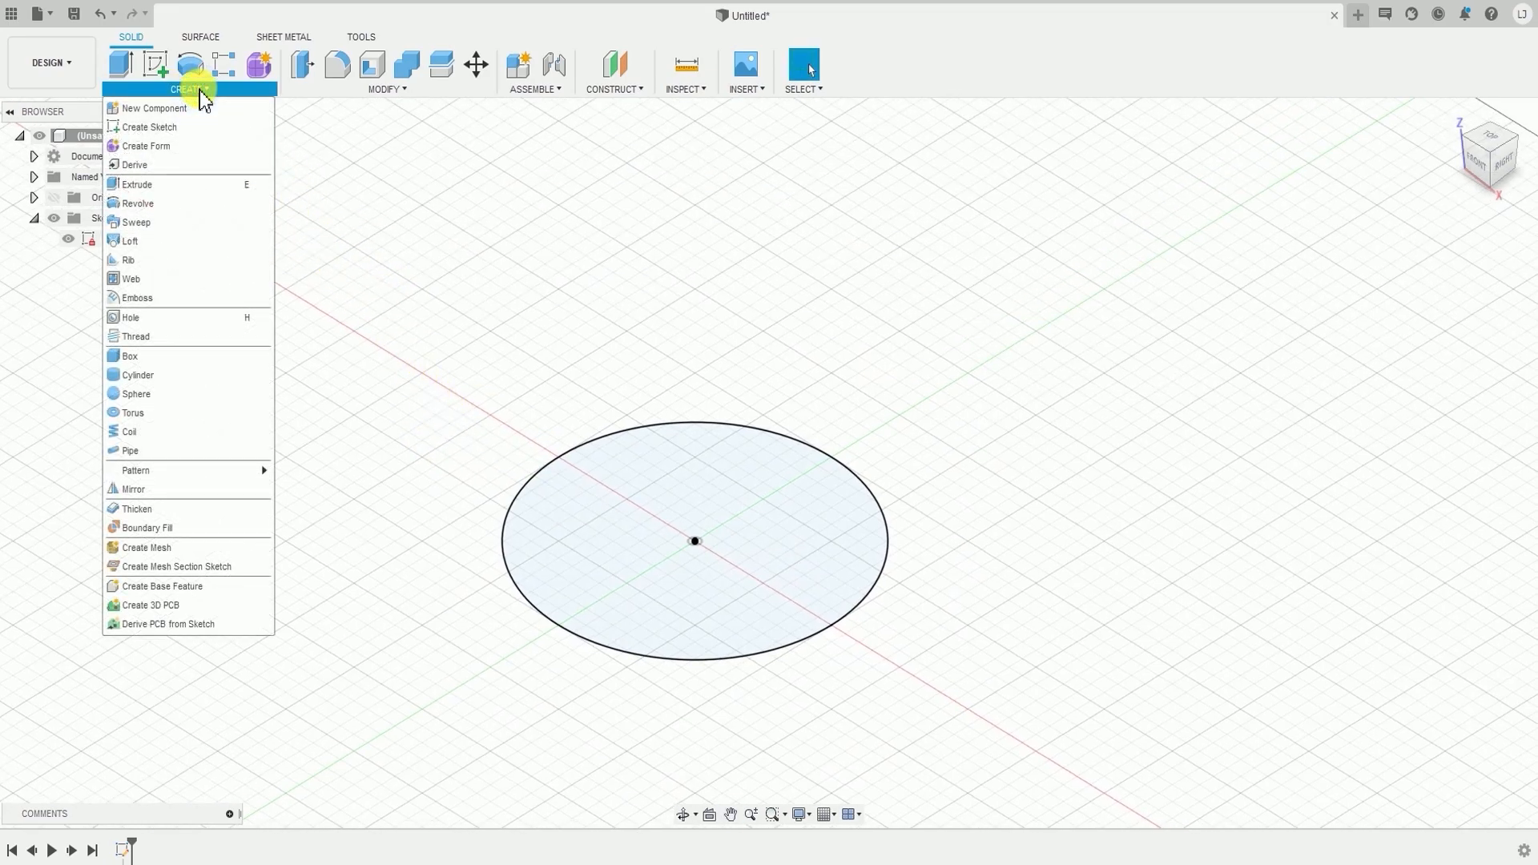
left_click(189, 190)
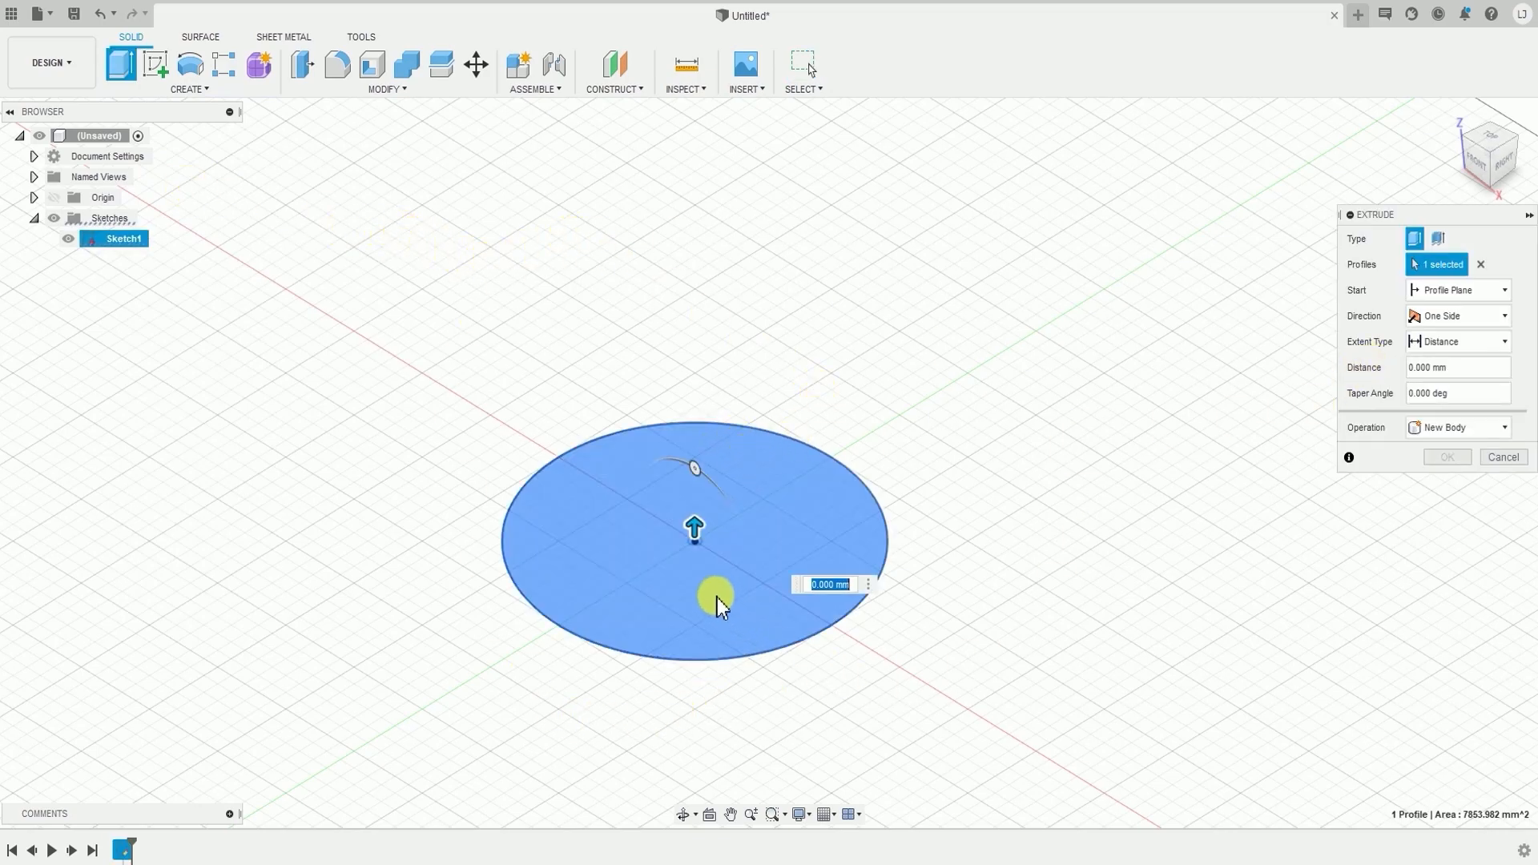
middle_click_drag(890, 697, 882, 690)
right_click(858, 693)
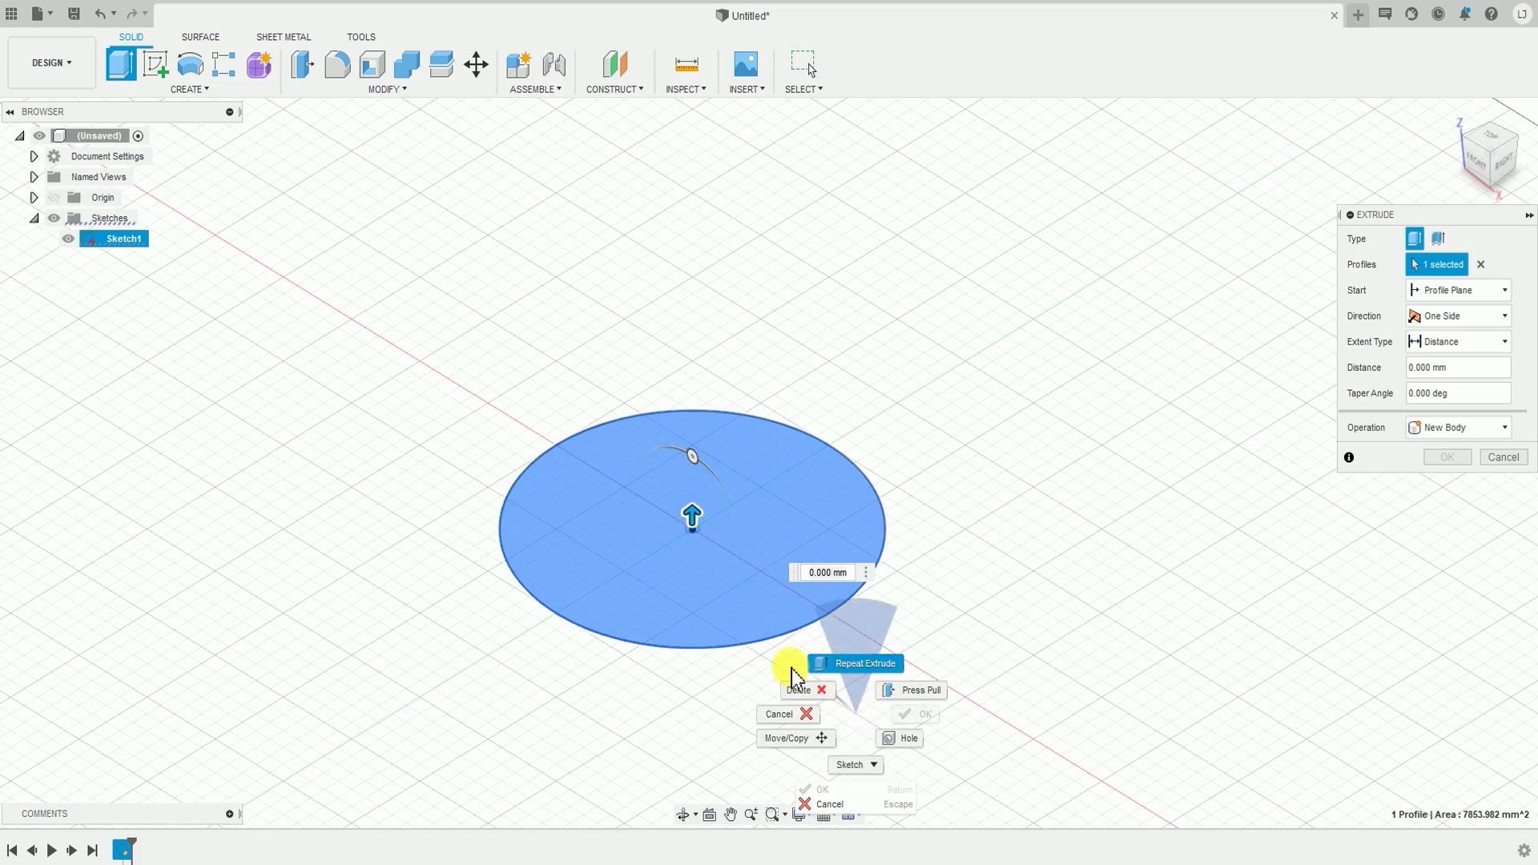
left_click(927, 600)
key("Escape")
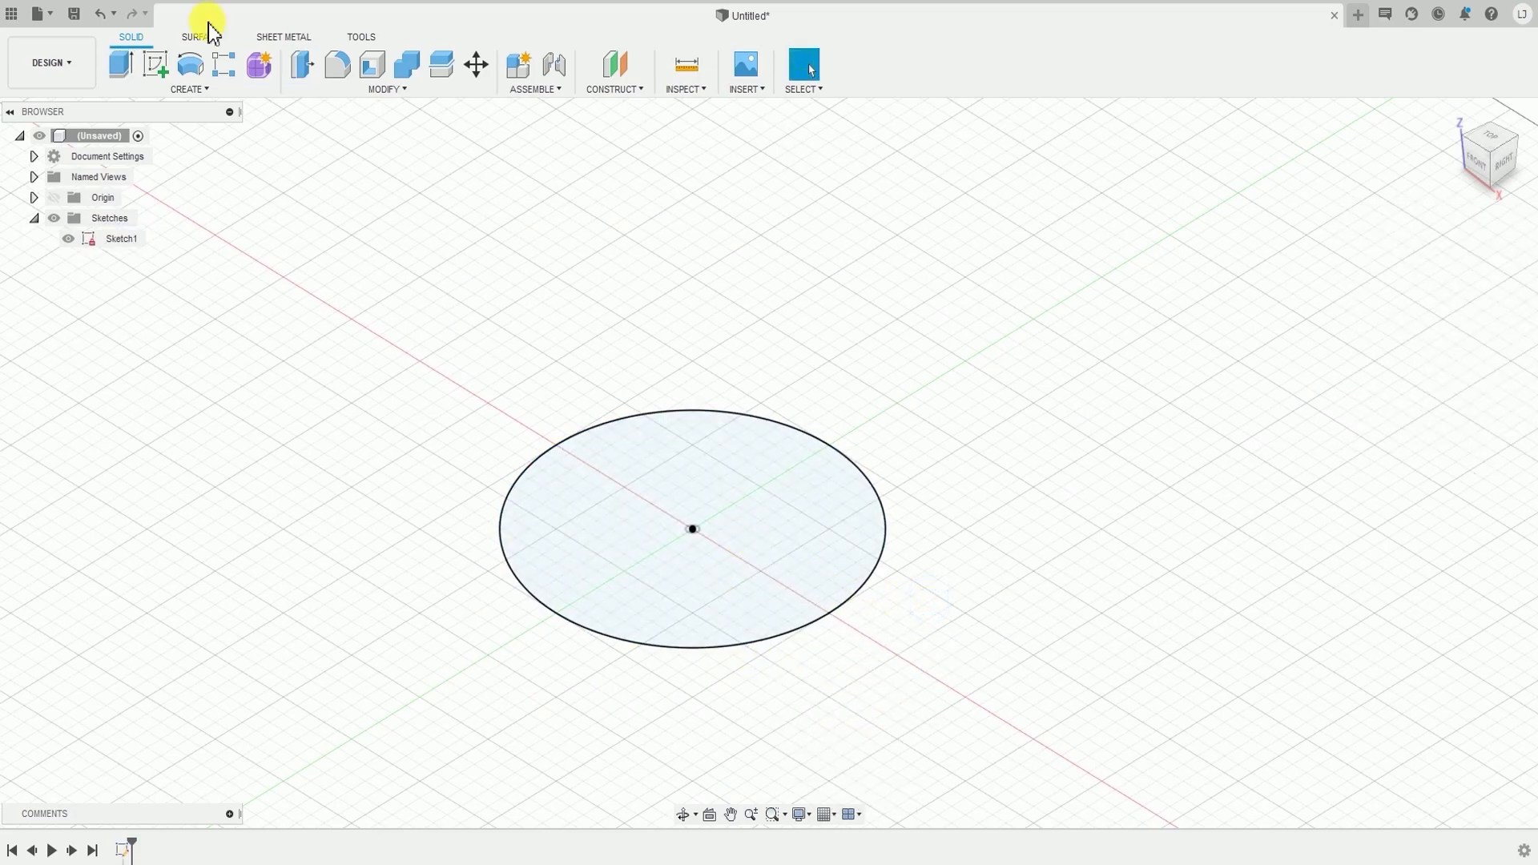
- Begin extruding the circular profile upward as a new body with a distance of 100 mm
key("e")
left_click(809, 540)
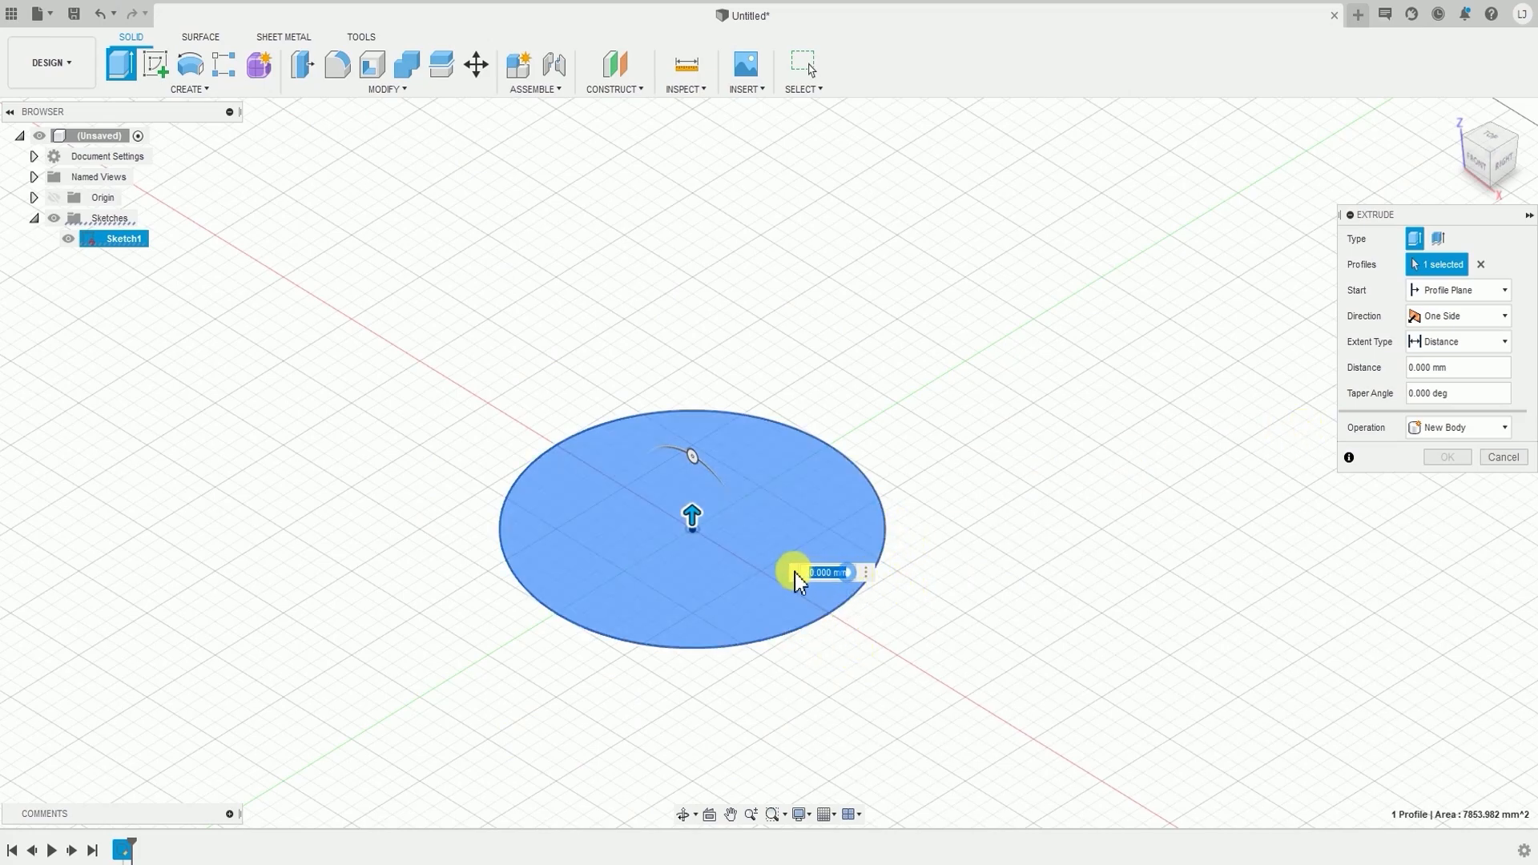
type("100")
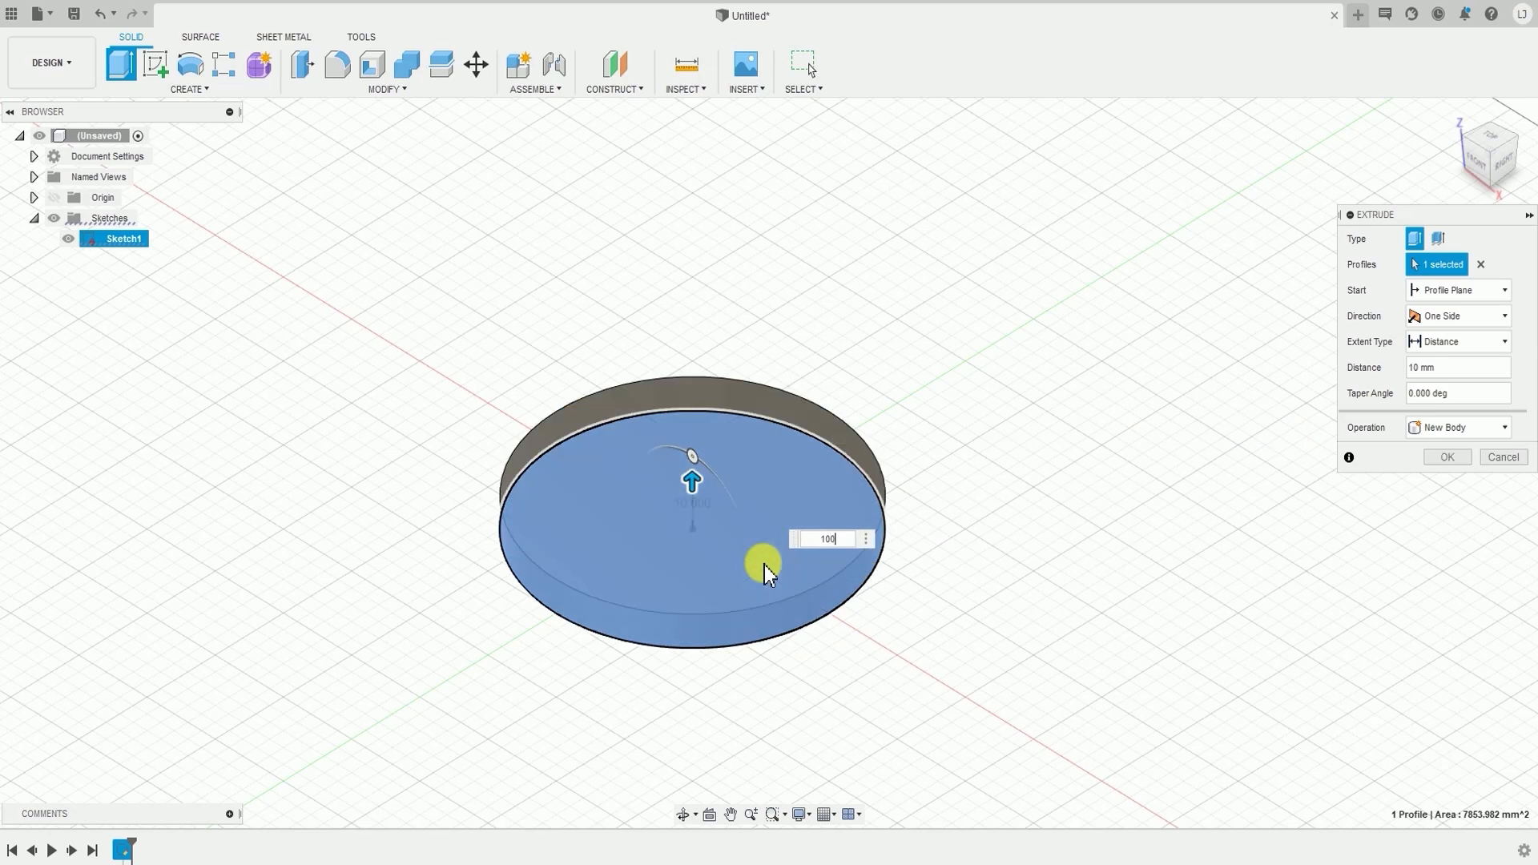
key("Return")
scroll(962, 592, "down", 3)
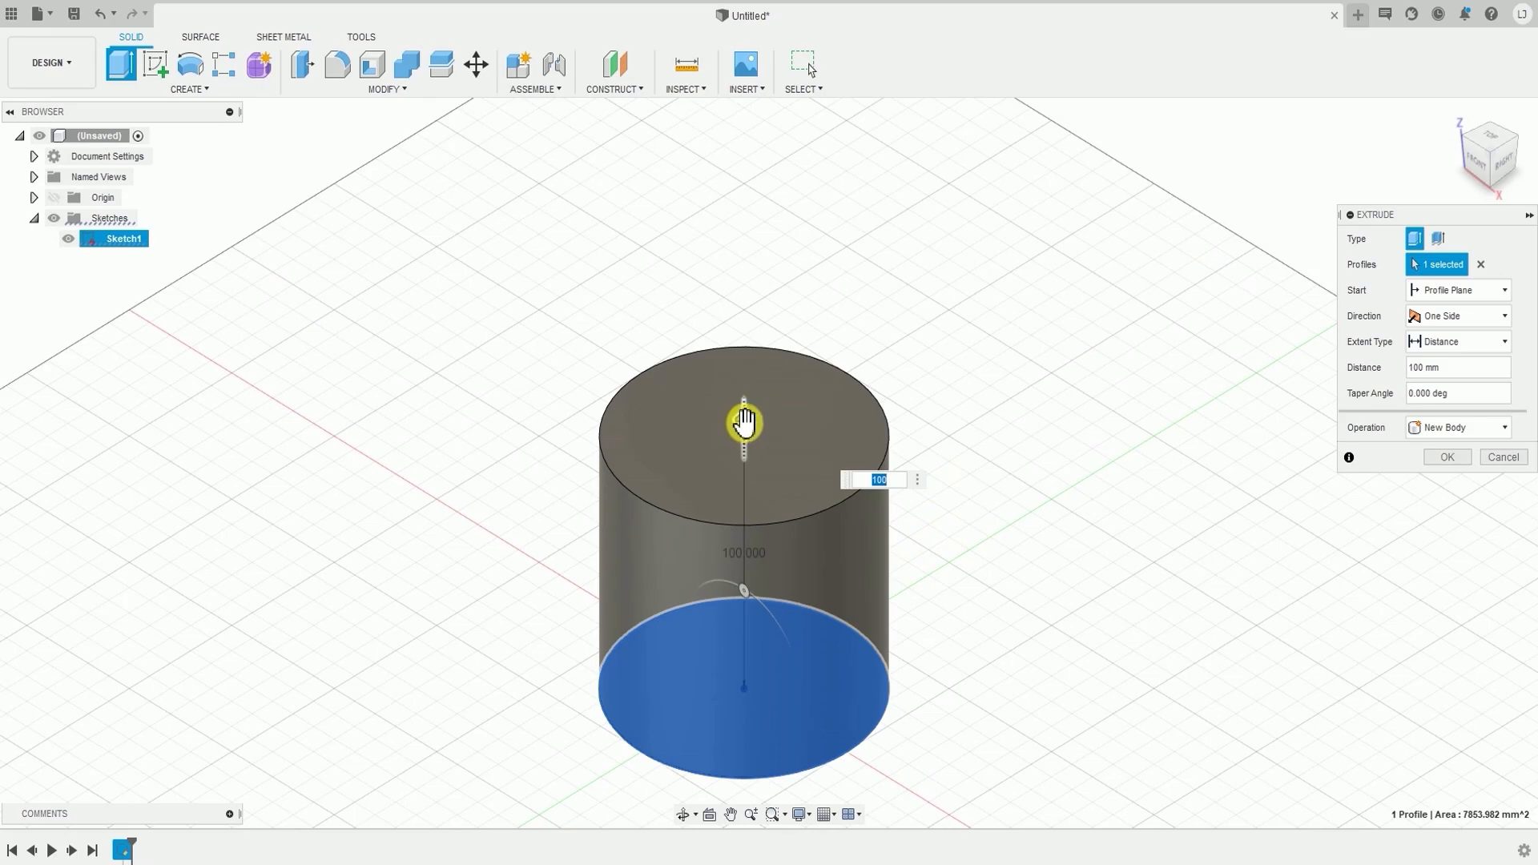
left_click_drag(744, 425, 856, 428)
left_click_drag(745, 347, 743, 422)
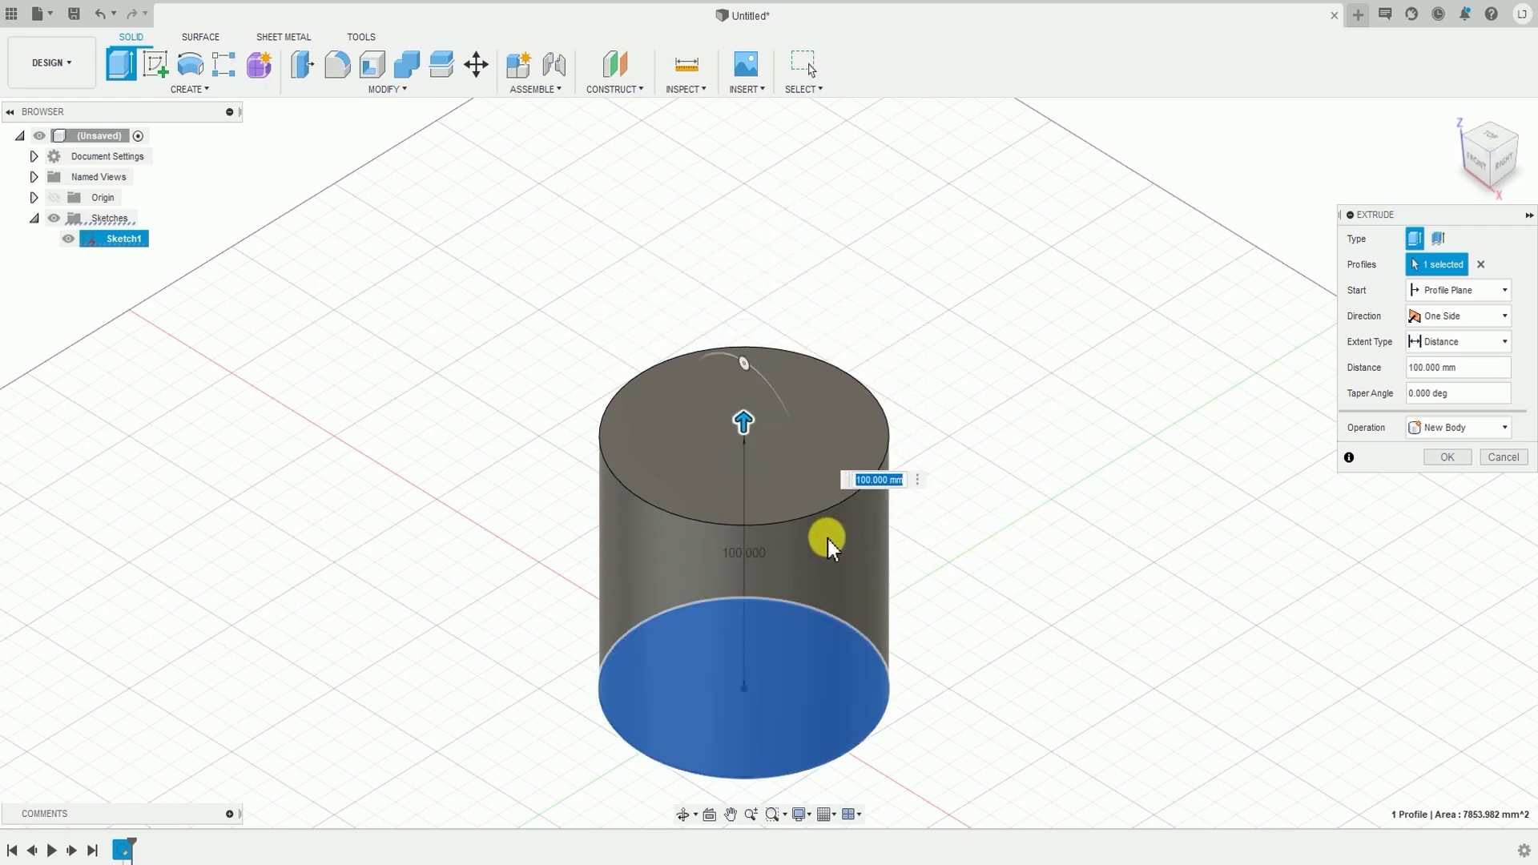
- Set the extrusion distance to 120 mm and complete the cylinder as a new body
scroll(892, 549, "down", 4)
scroll(814, 416, "up", 4)
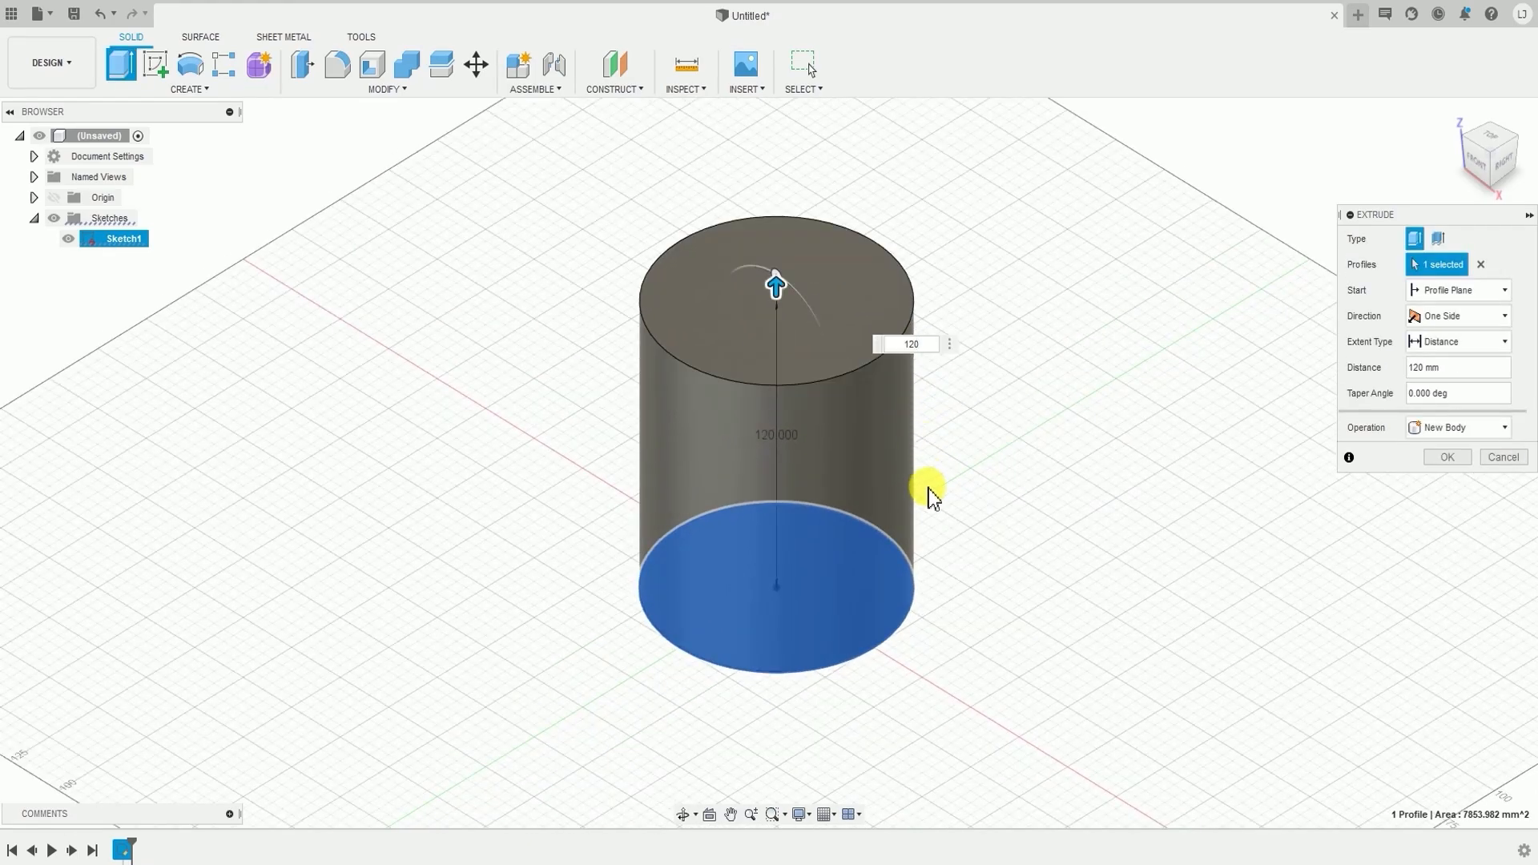
key("Return")
middle_click_drag(905, 536, 896, 573)
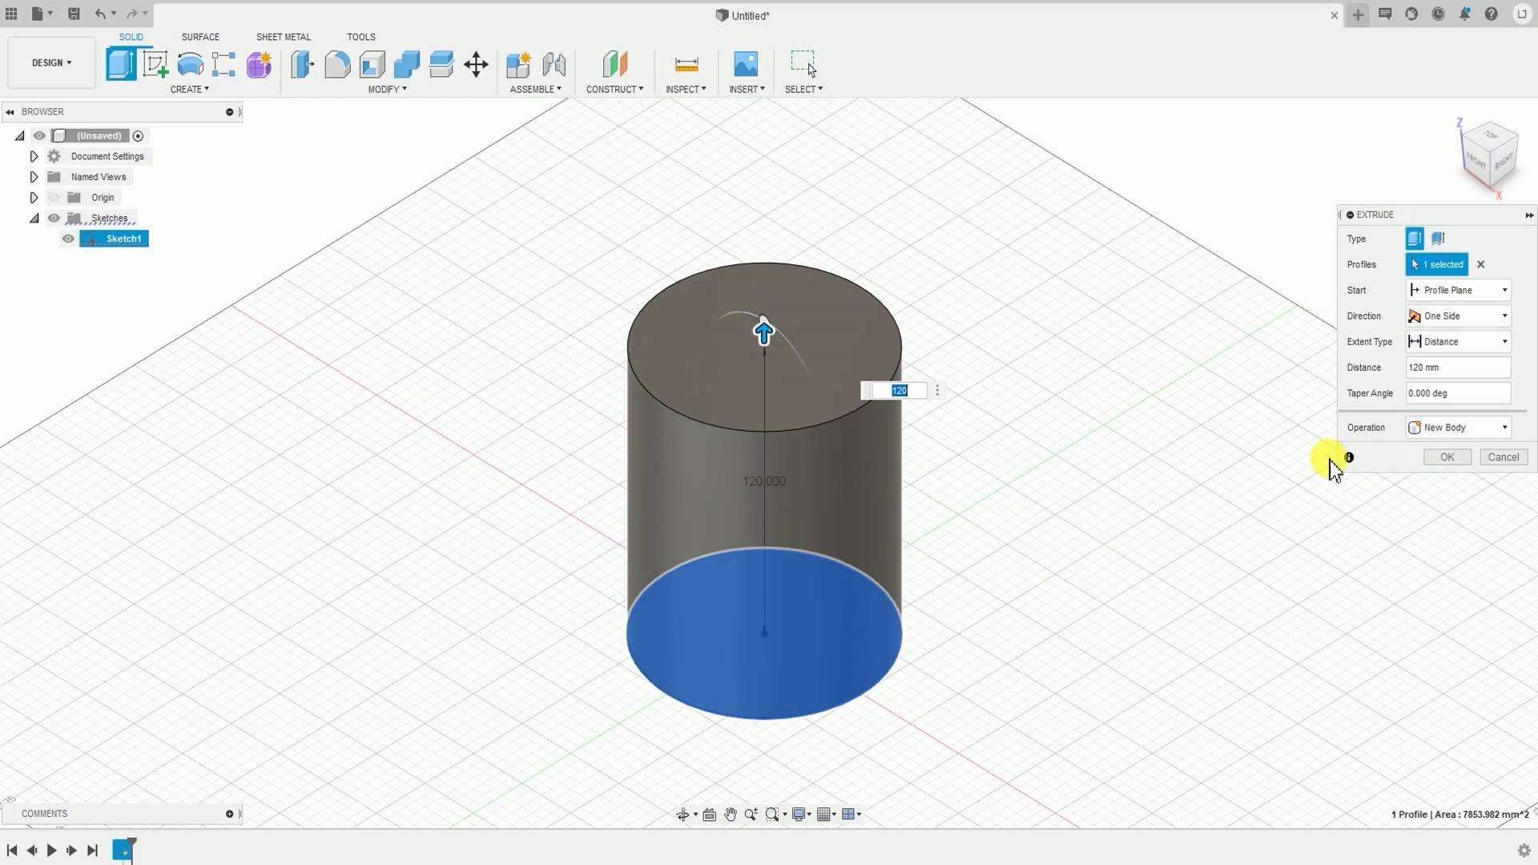
left_click(1444, 459)
scroll(680, 637, "down", 5)
middle_click_drag(680, 637, 750, 579)
scroll(838, 601, "up", 4)
scroll(838, 601, "down", 2)
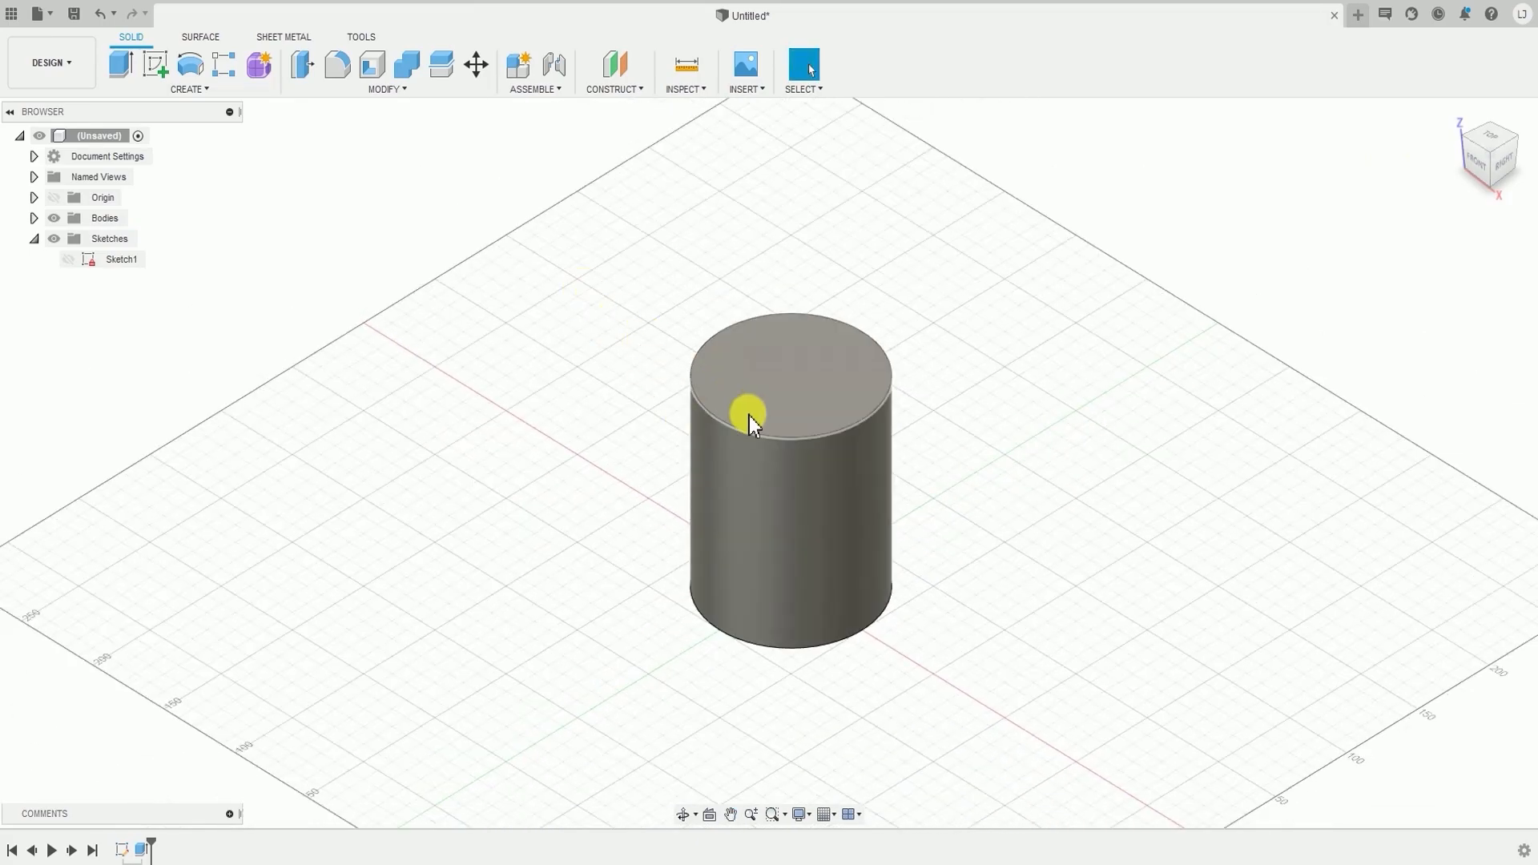
middle_click_drag(748, 416, 839, 498, "shift")
middle_click_drag(861, 558, 930, 541, "shift")
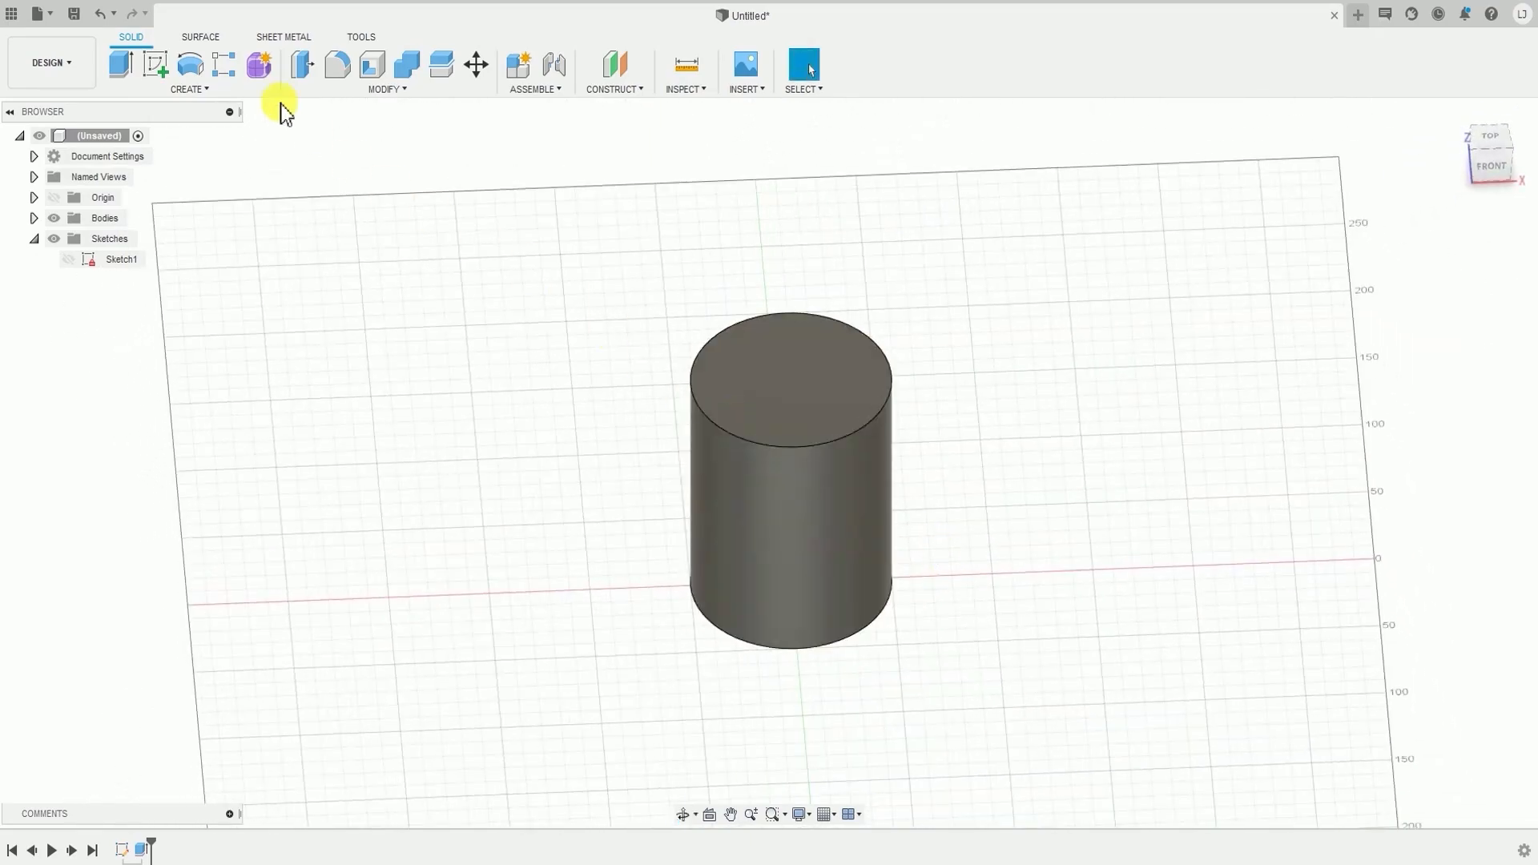
left_click(210, 88)
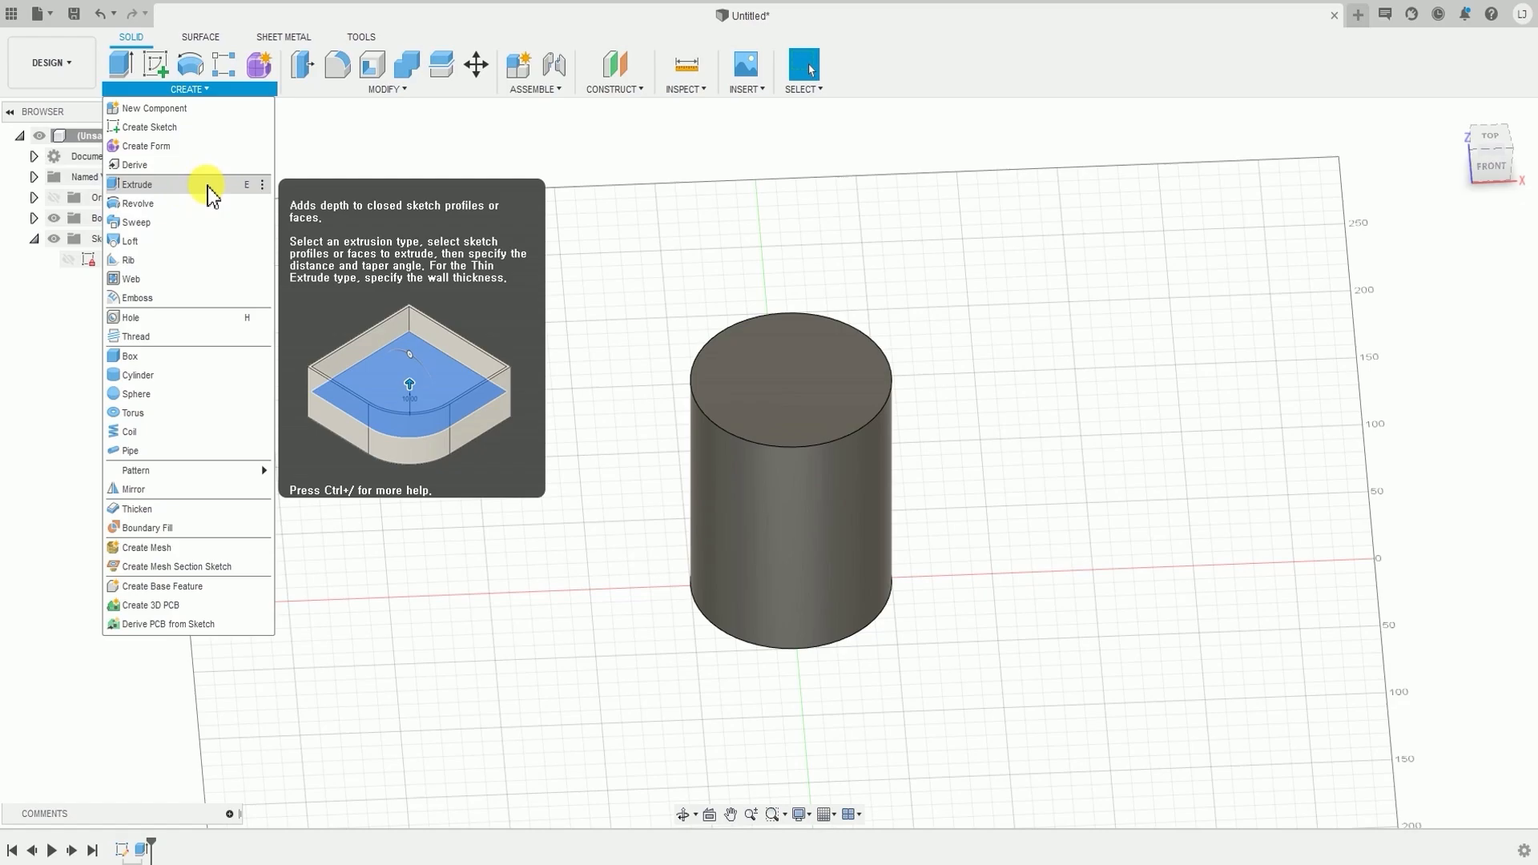
left_click(973, 275)
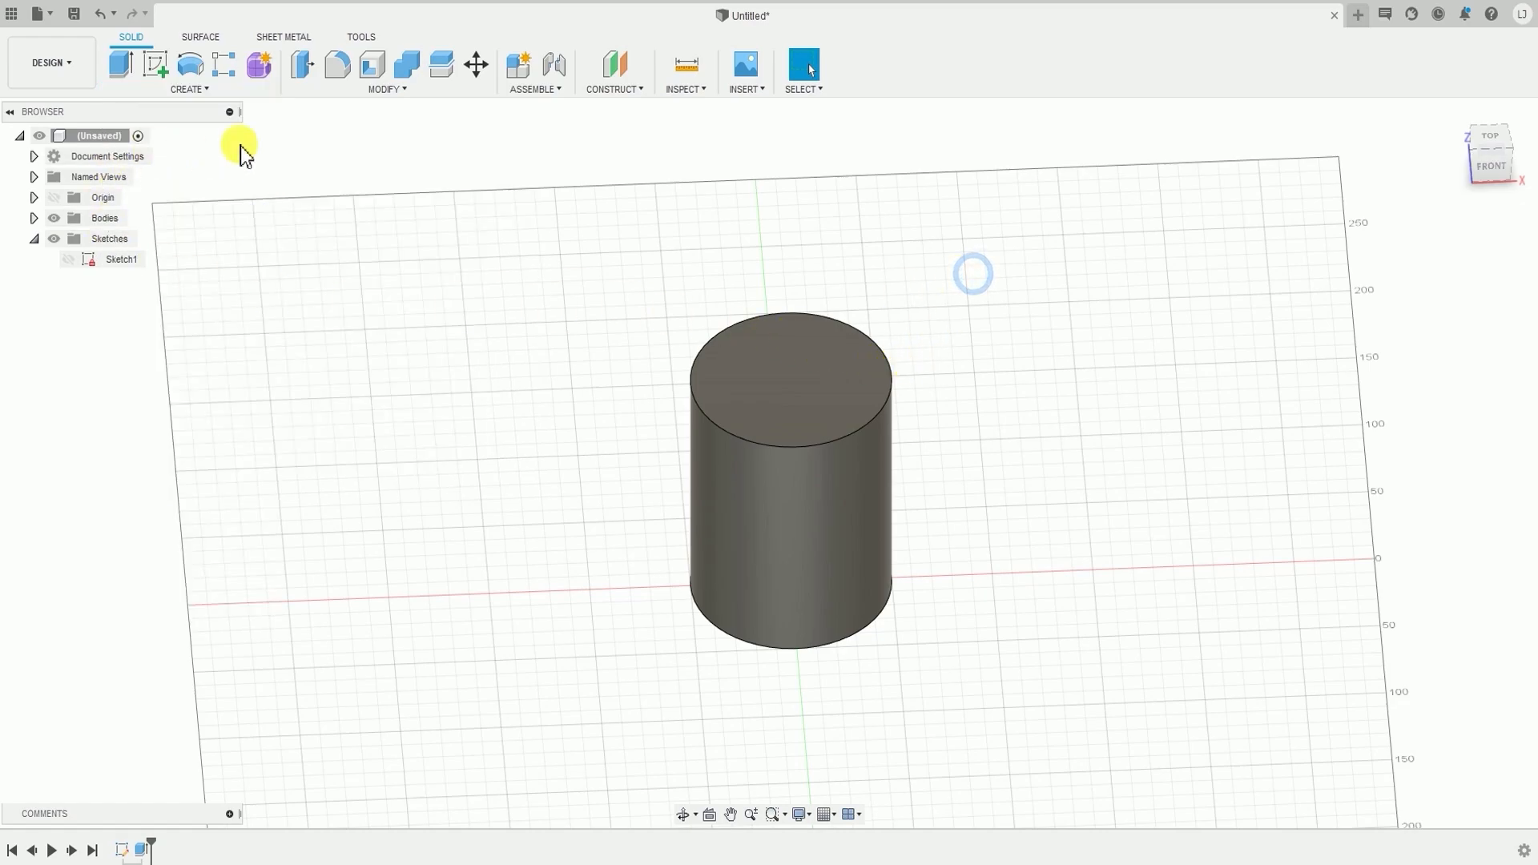
middle_click_drag(1022, 438, 961, 552)
right_click(986, 461)
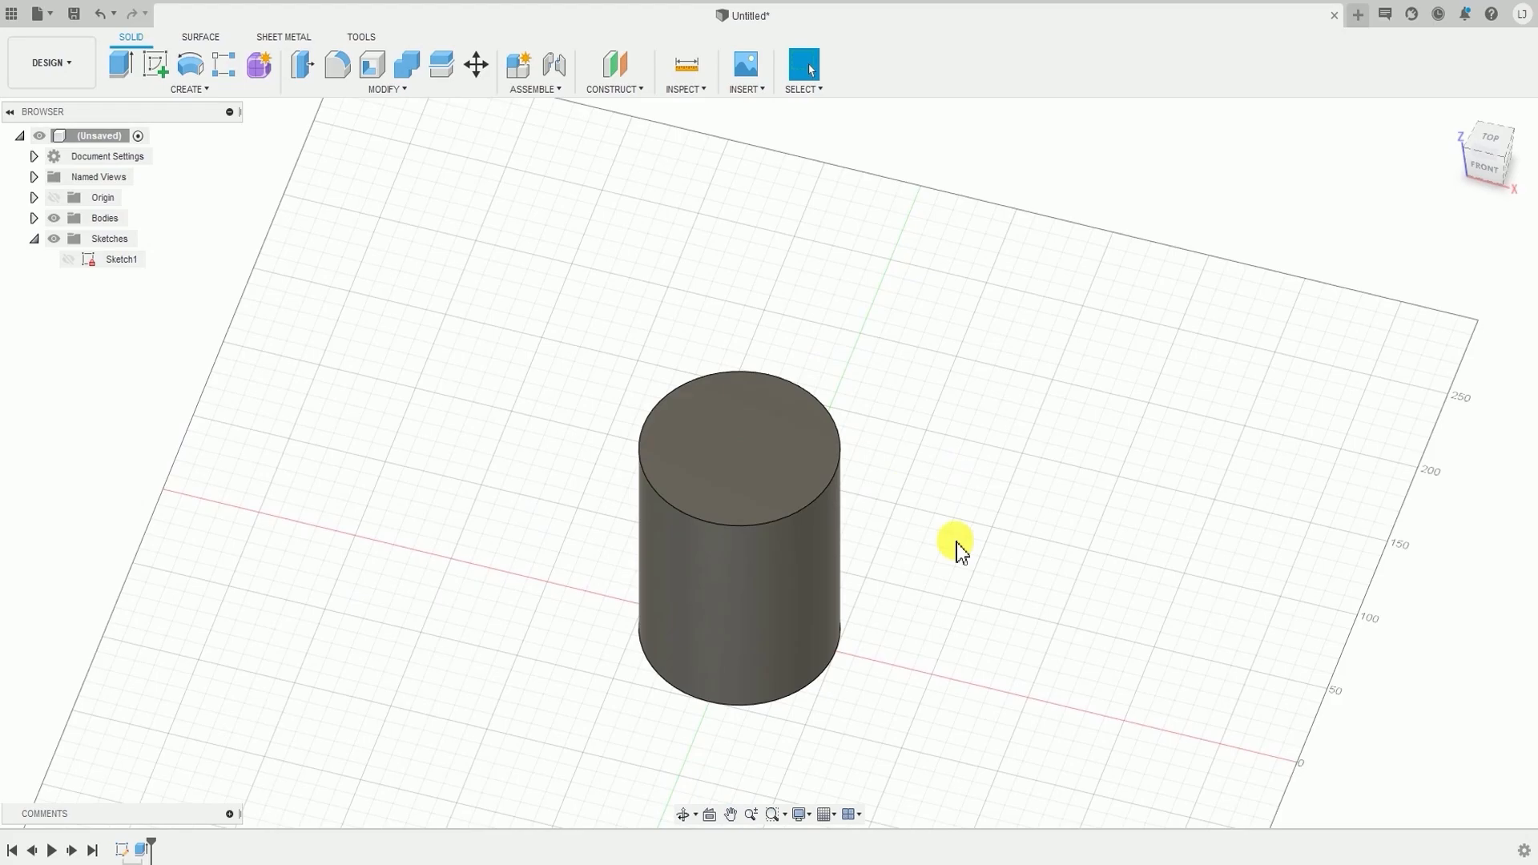
- Start a new sketch on the cylinder's top face
left_click(745, 460)
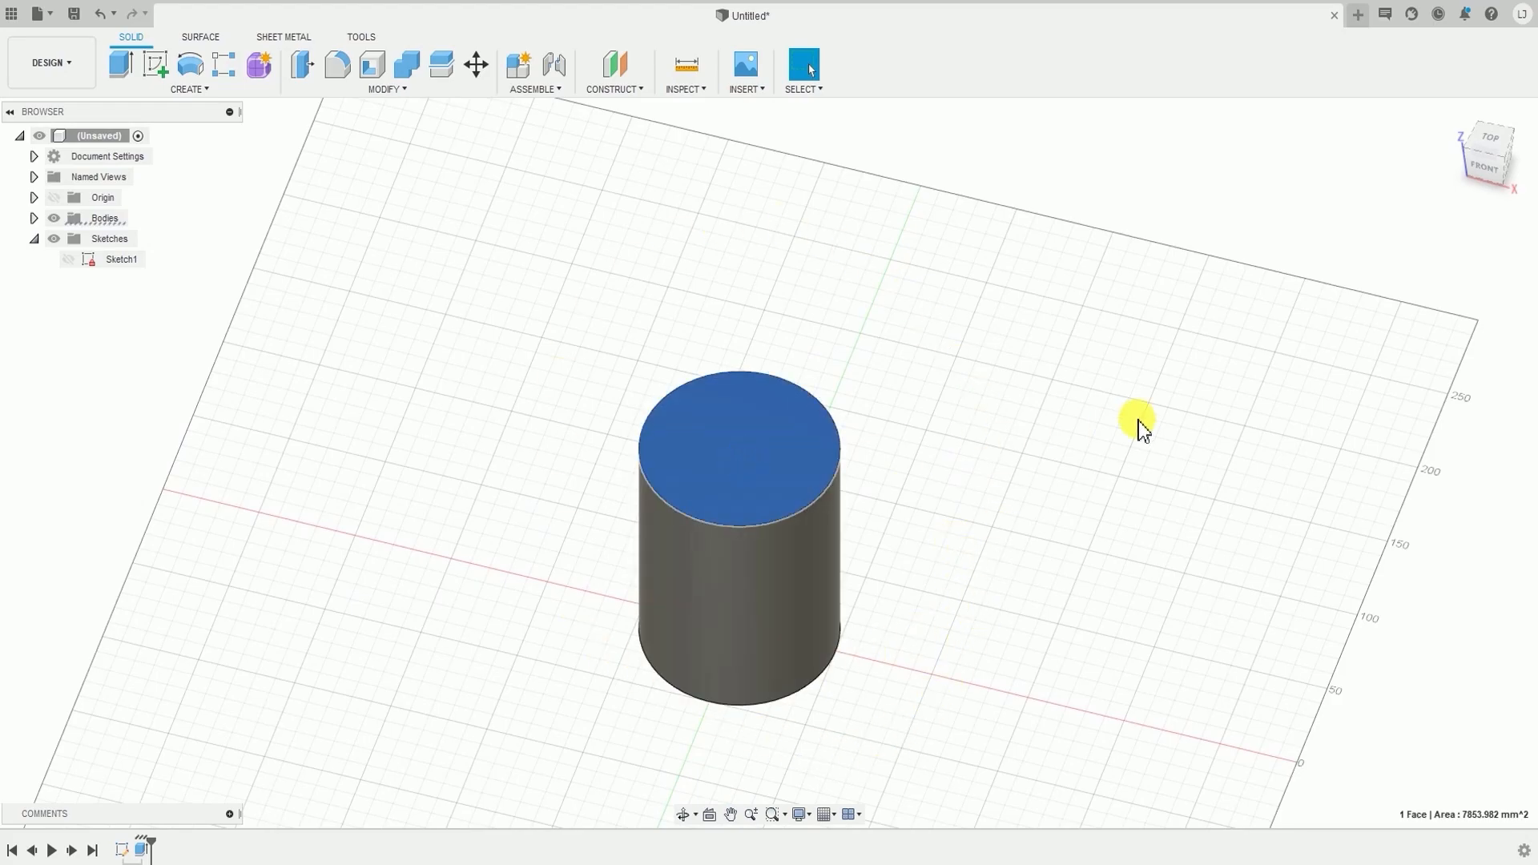
left_click(185, 89)
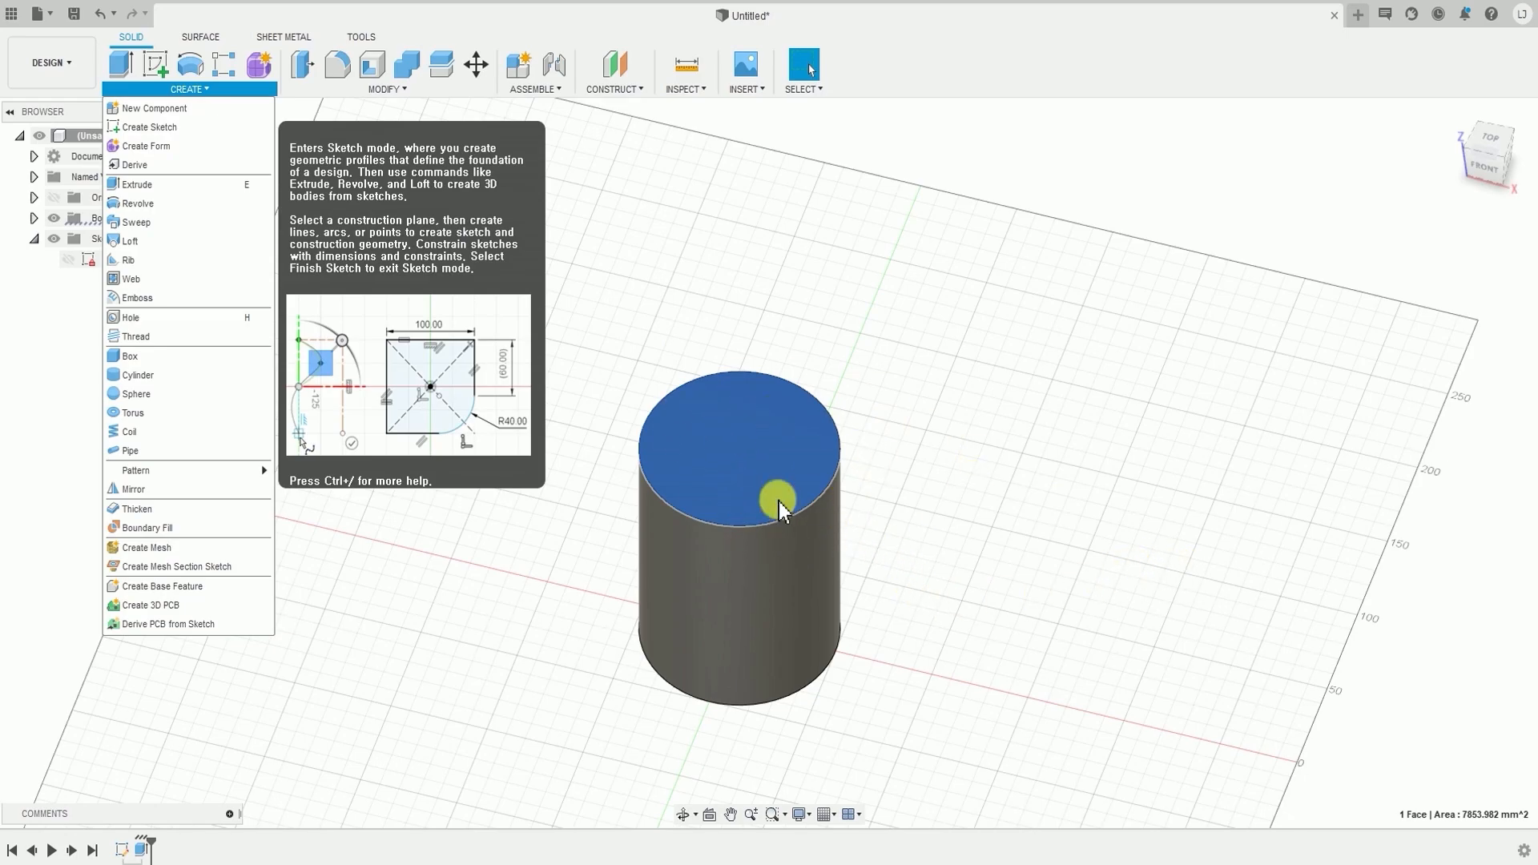
left_click(166, 132)
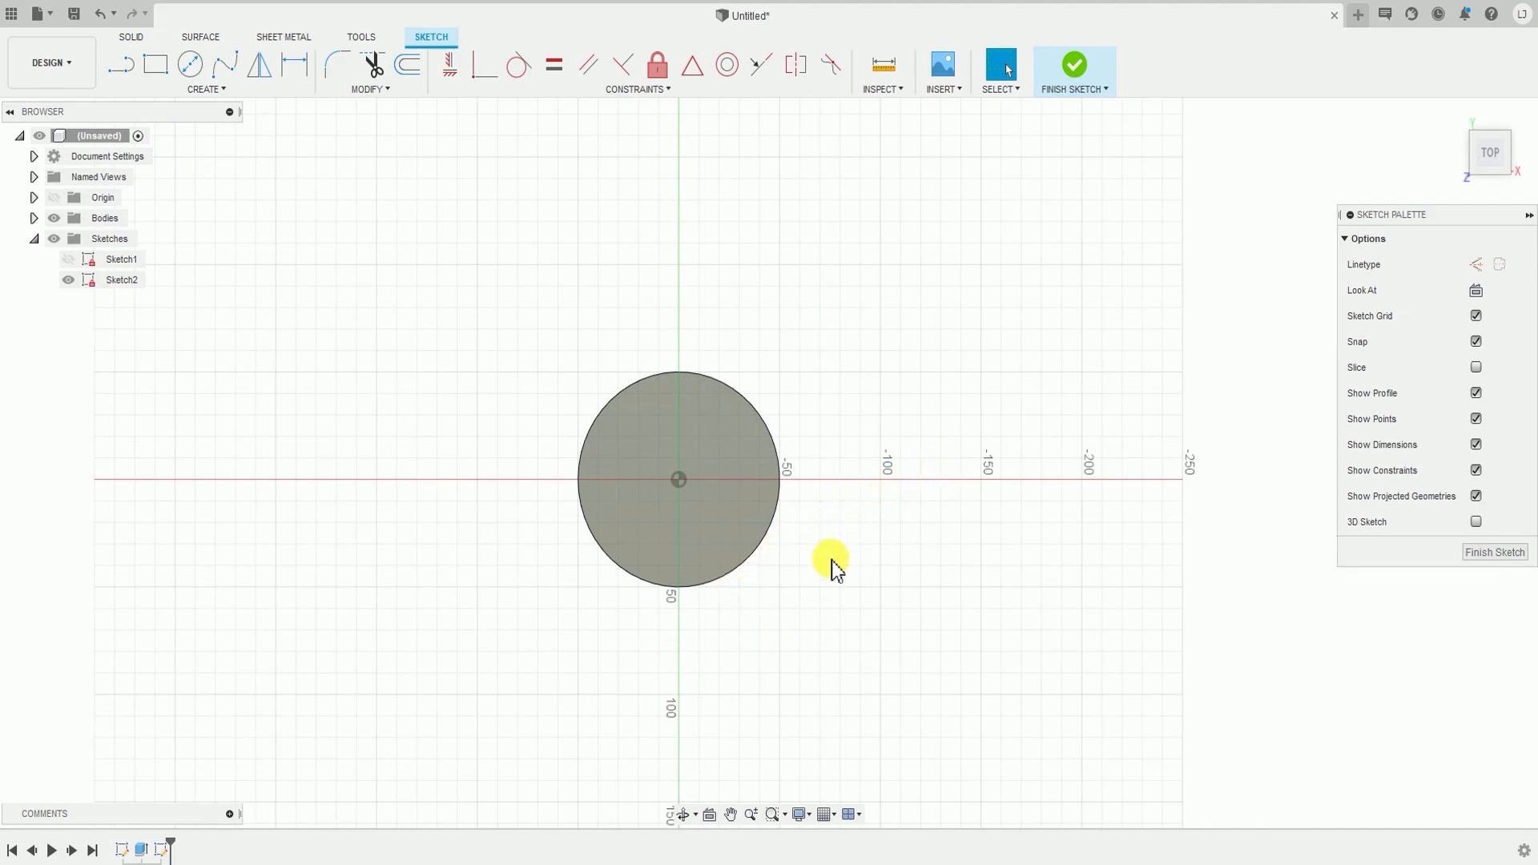
- Sketch a center rectangle about 51 mm wide and 50 mm high, centred on the origin of the cylinder's top face
left_click(245, 90)
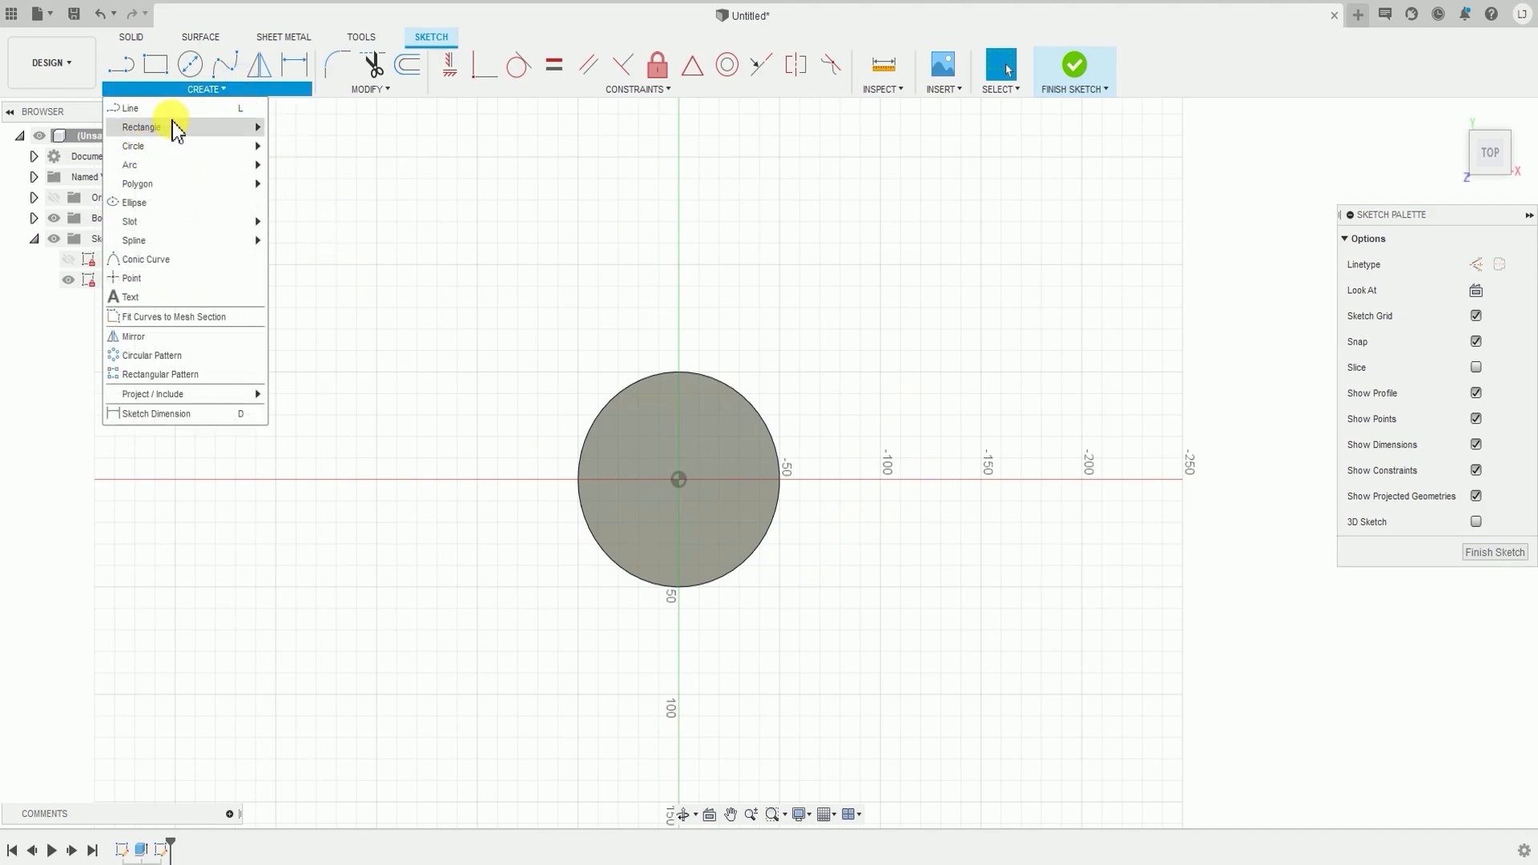
mouse_move(207, 138)
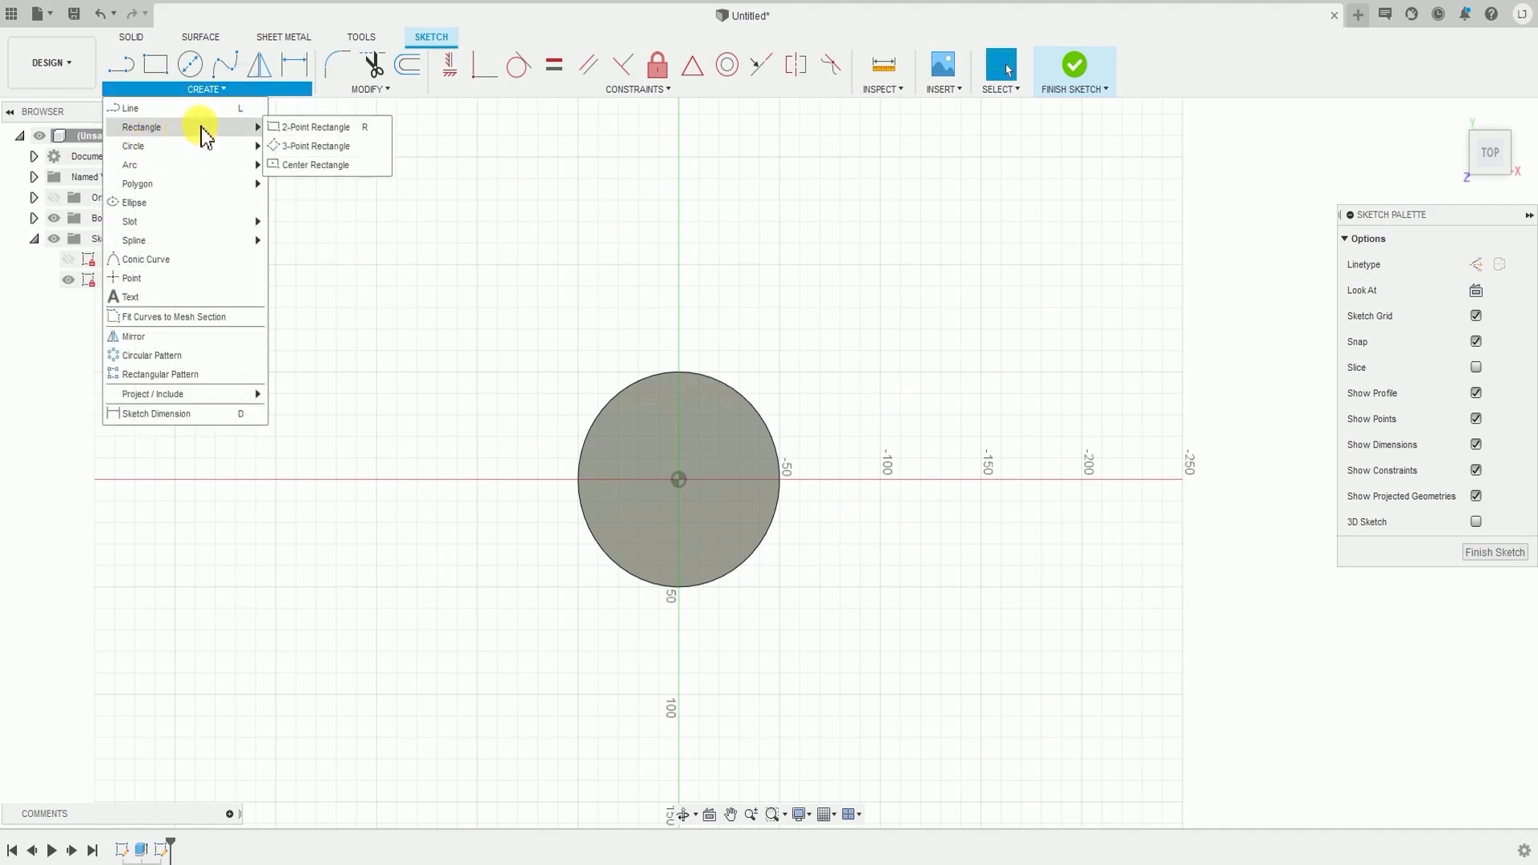
left_click(317, 165)
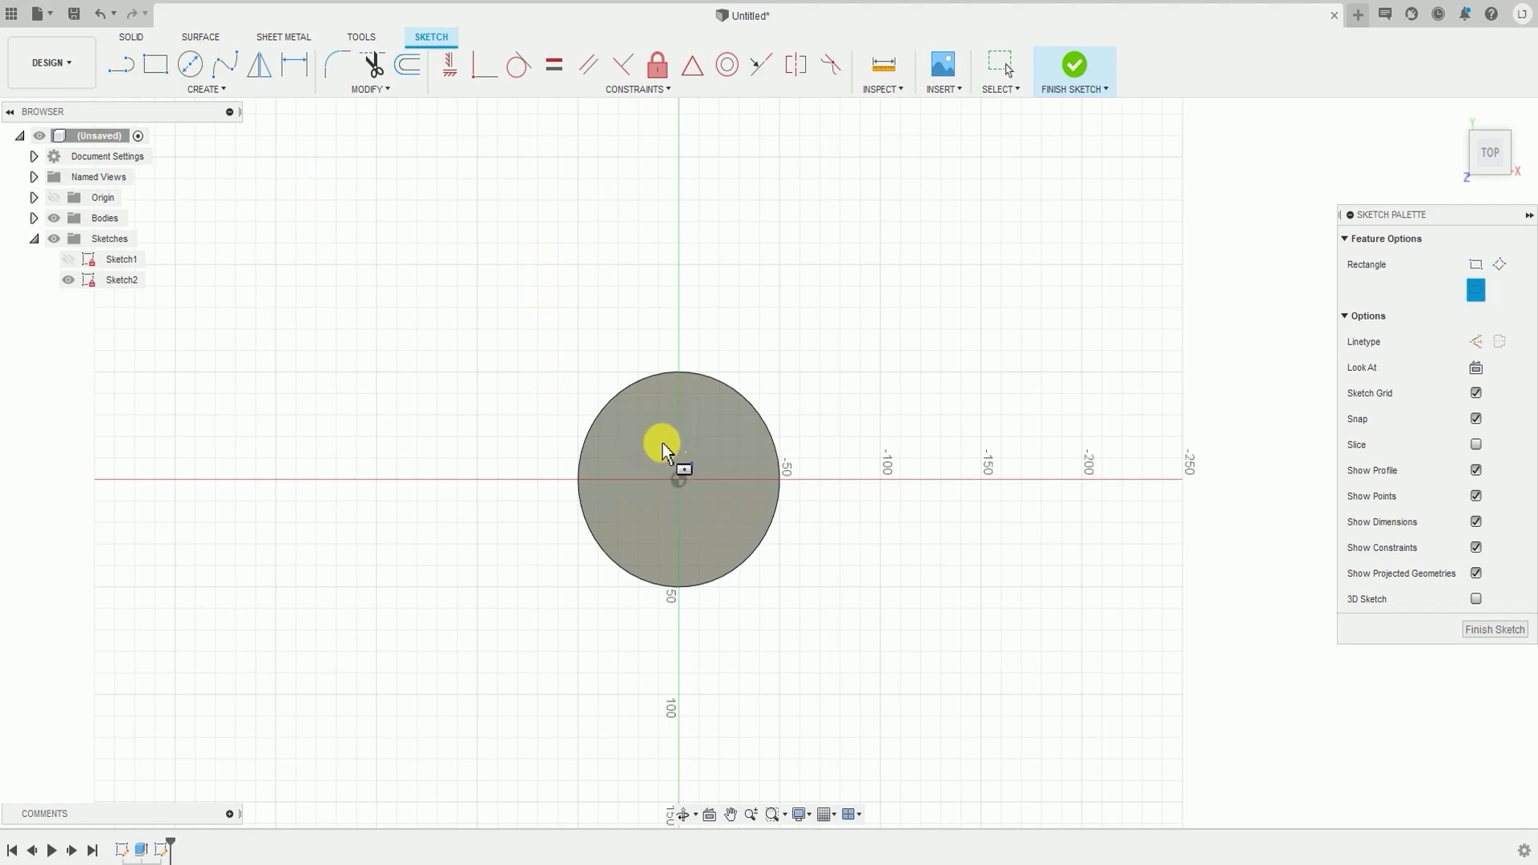
left_click(679, 479)
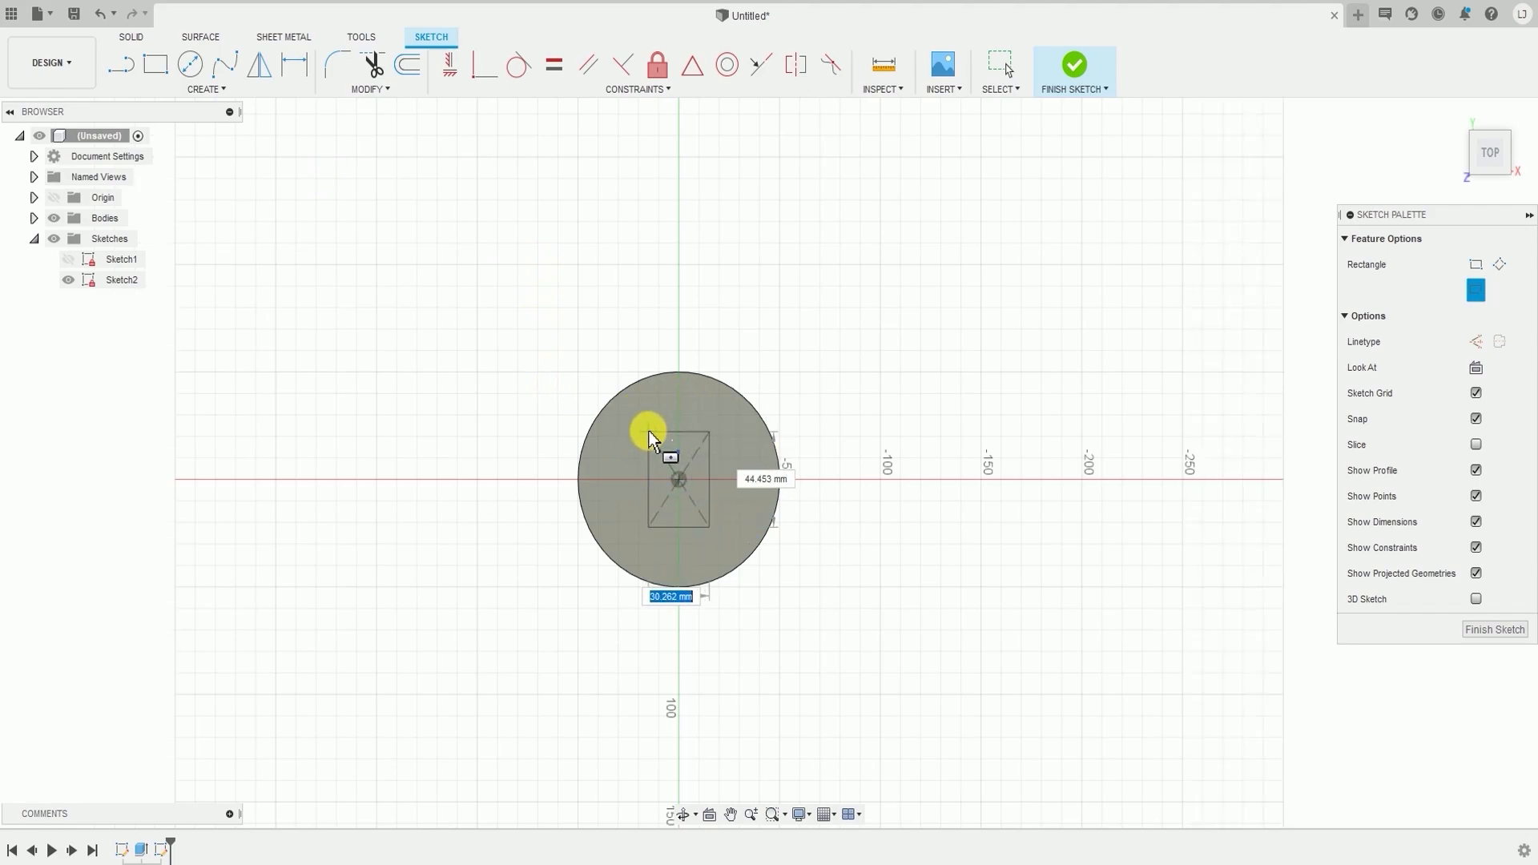
left_click(628, 430)
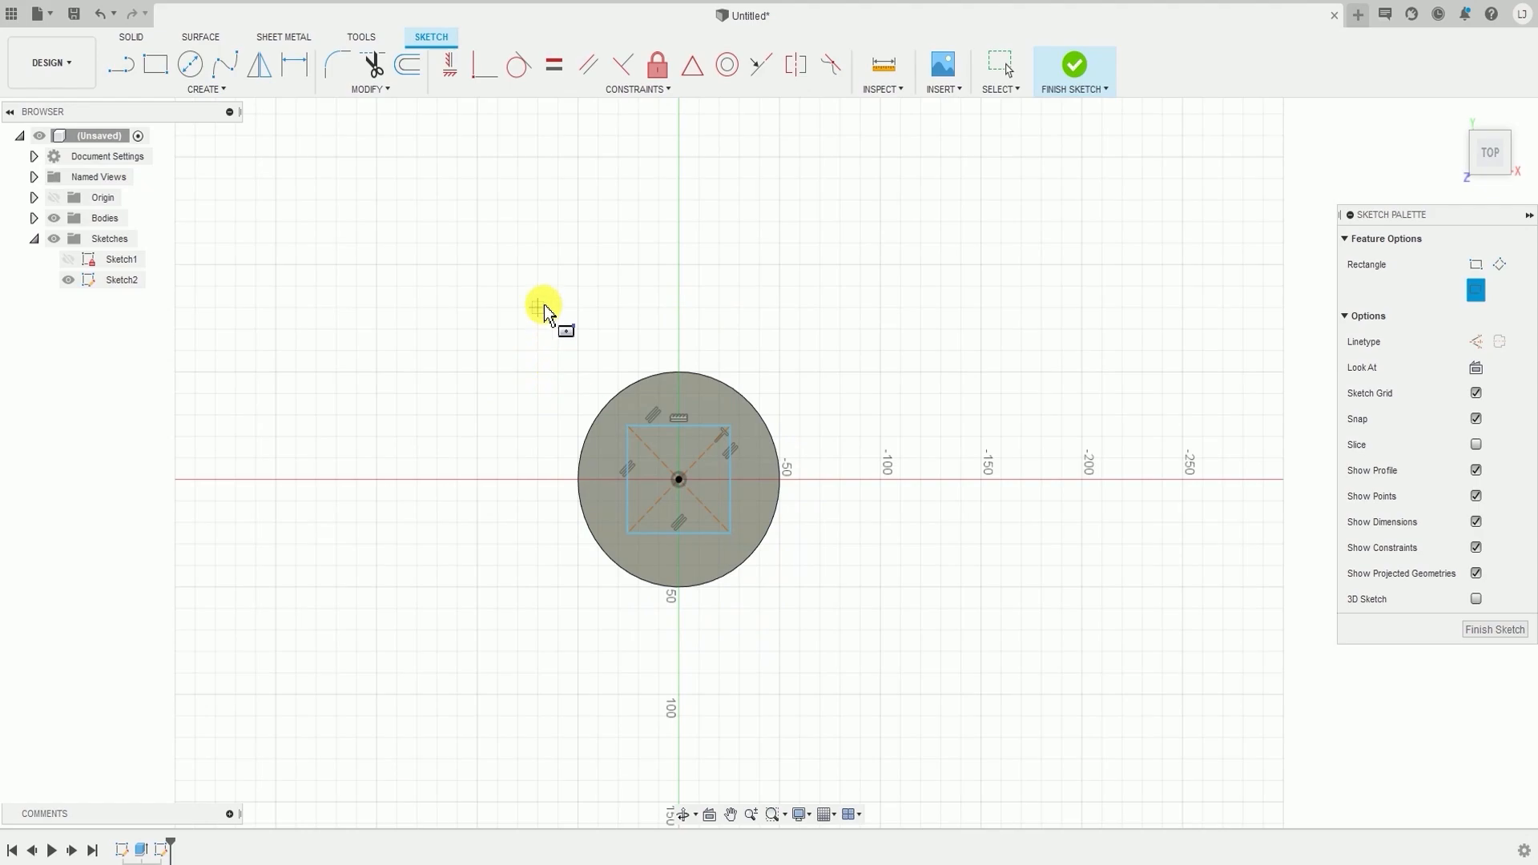
- Dimension the rectangle's horizontal edge and set its width to 50 mm
left_click(215, 89)
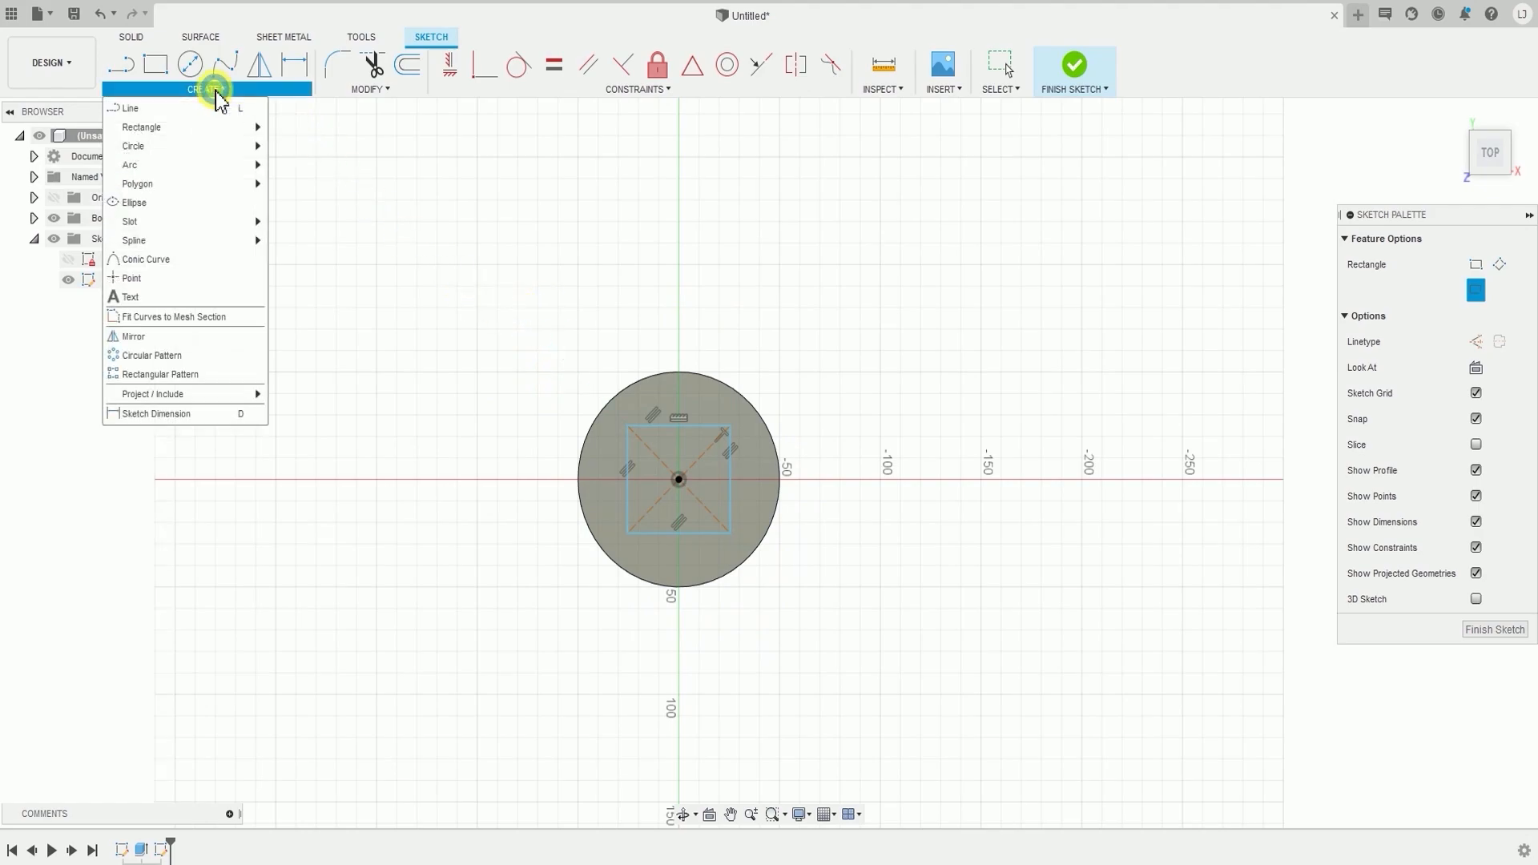
left_click(199, 421)
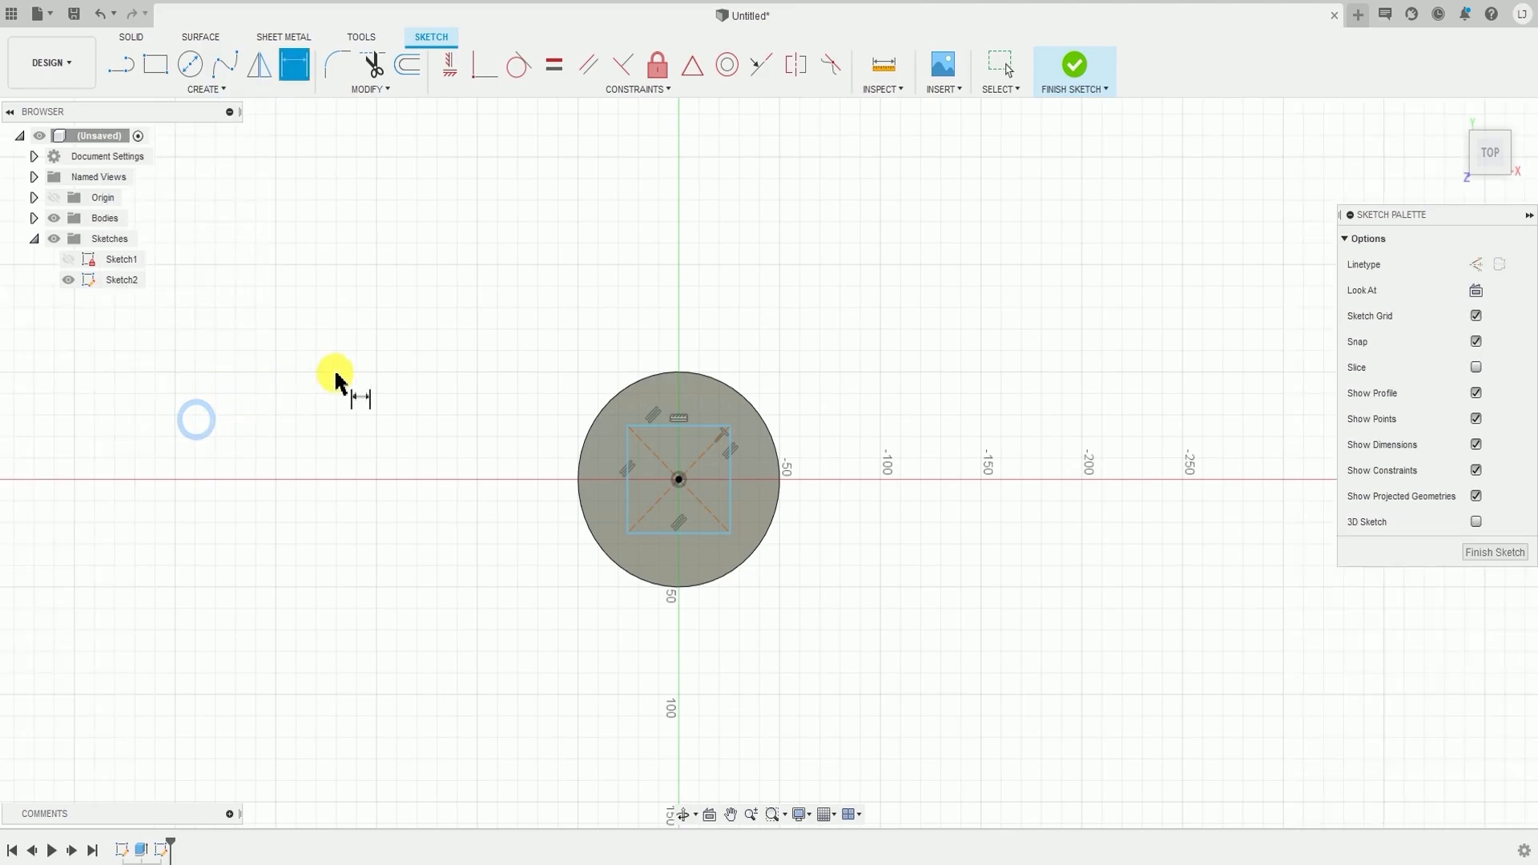
scroll(753, 433, "up", 2)
scroll(659, 462, "down", 1)
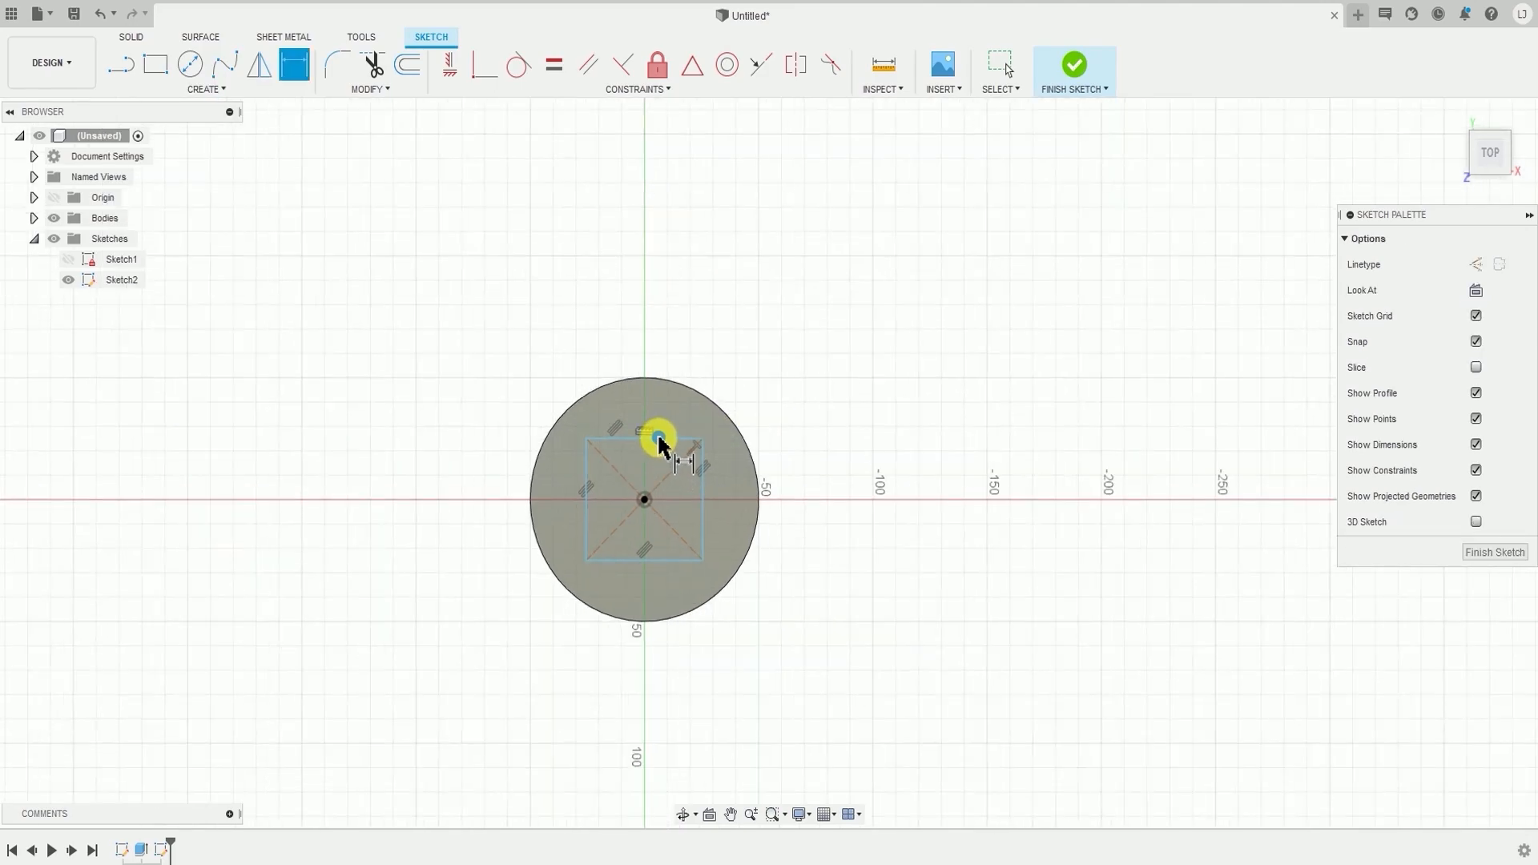
left_click(659, 439)
left_click(668, 302)
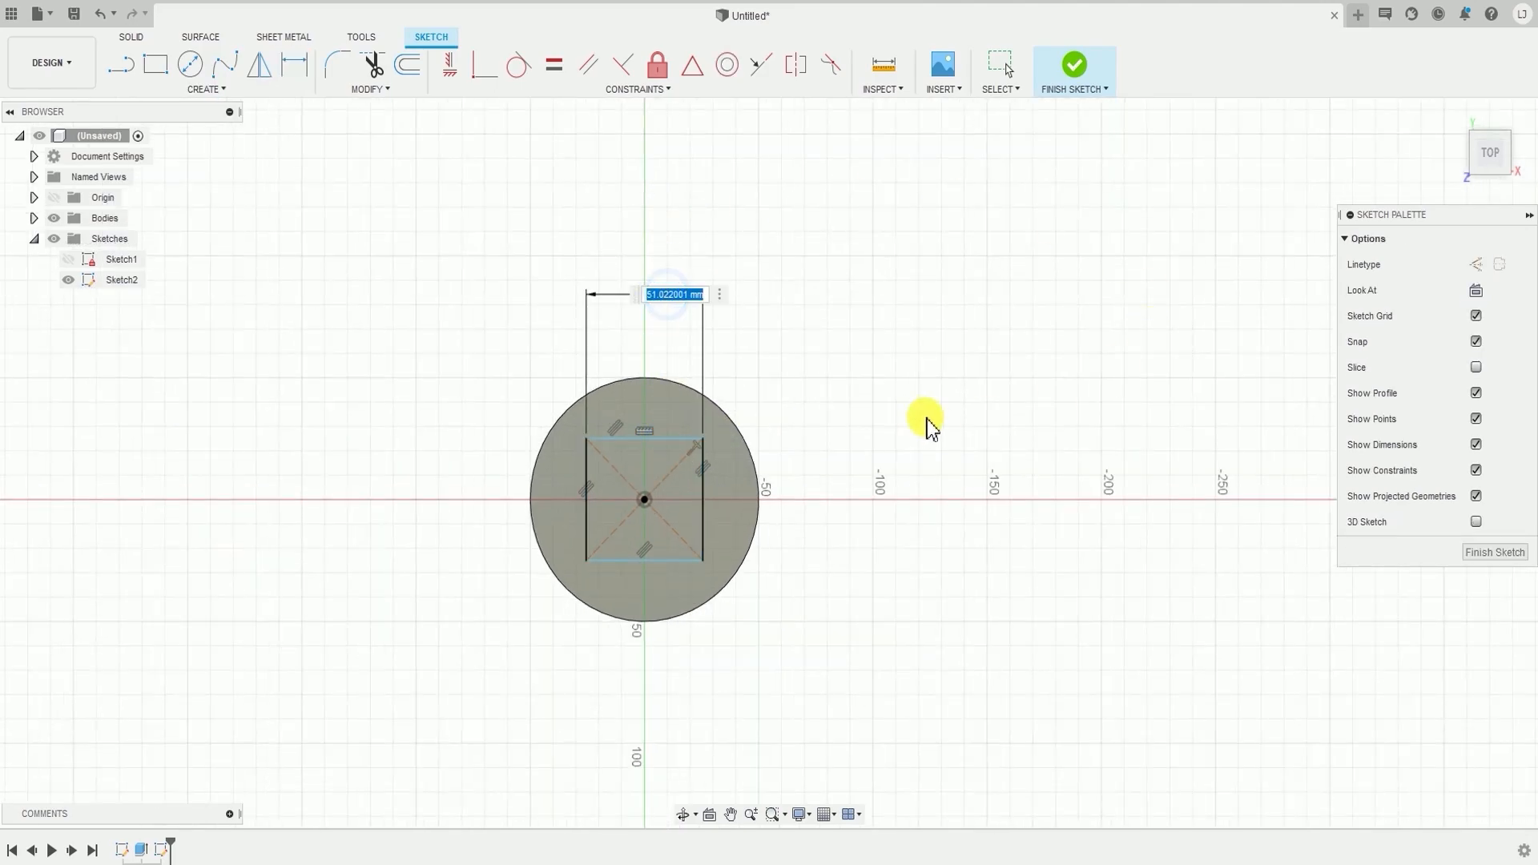
type("50")
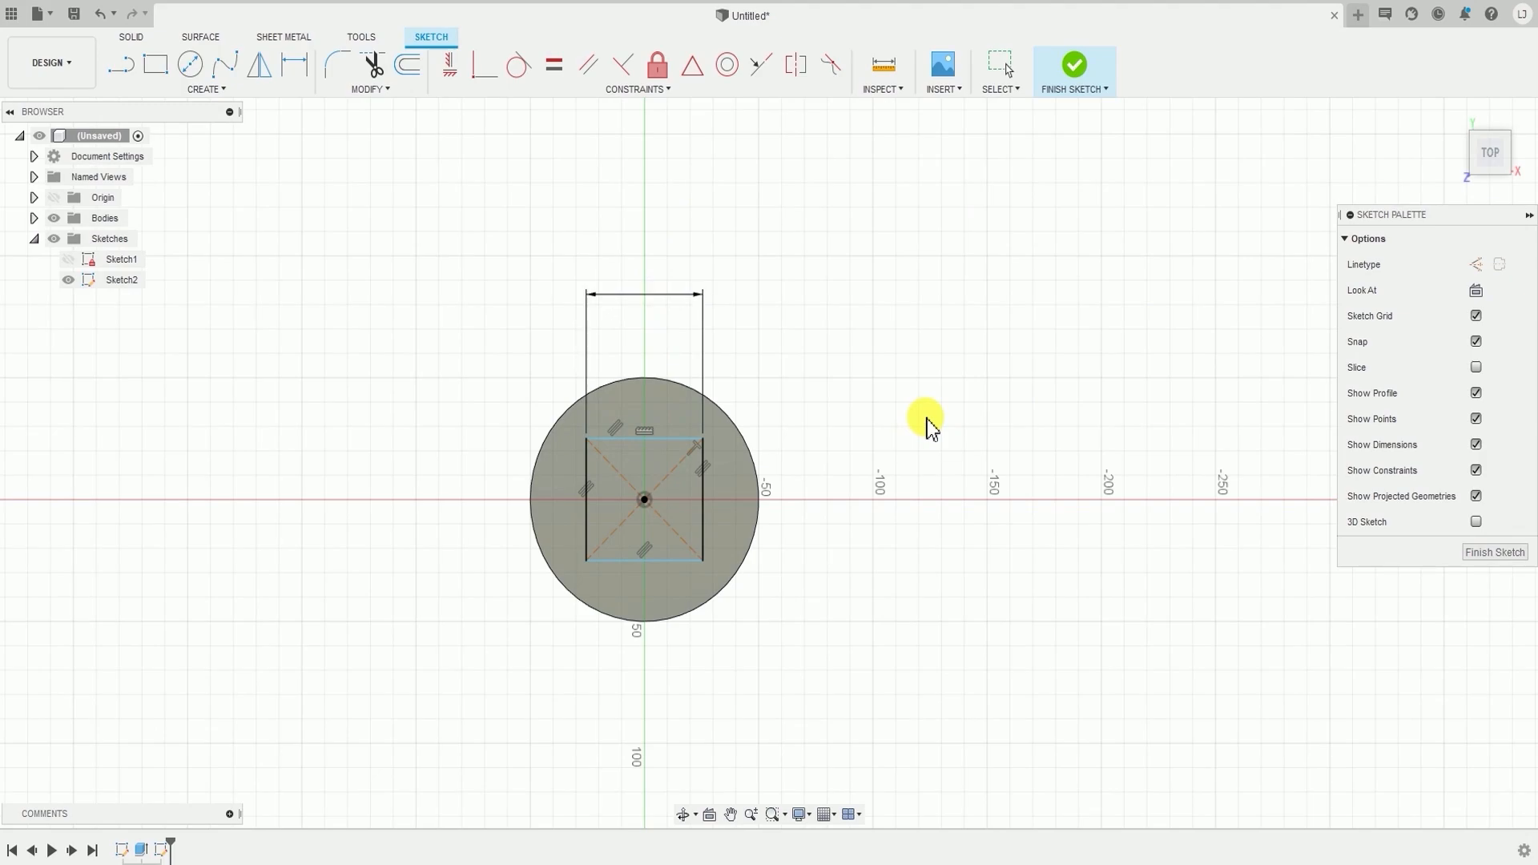
key("Return")
- Dimension the rectangle's vertical edge at 50 mm and finish the sketch
left_click(702, 481)
left_click(832, 476)
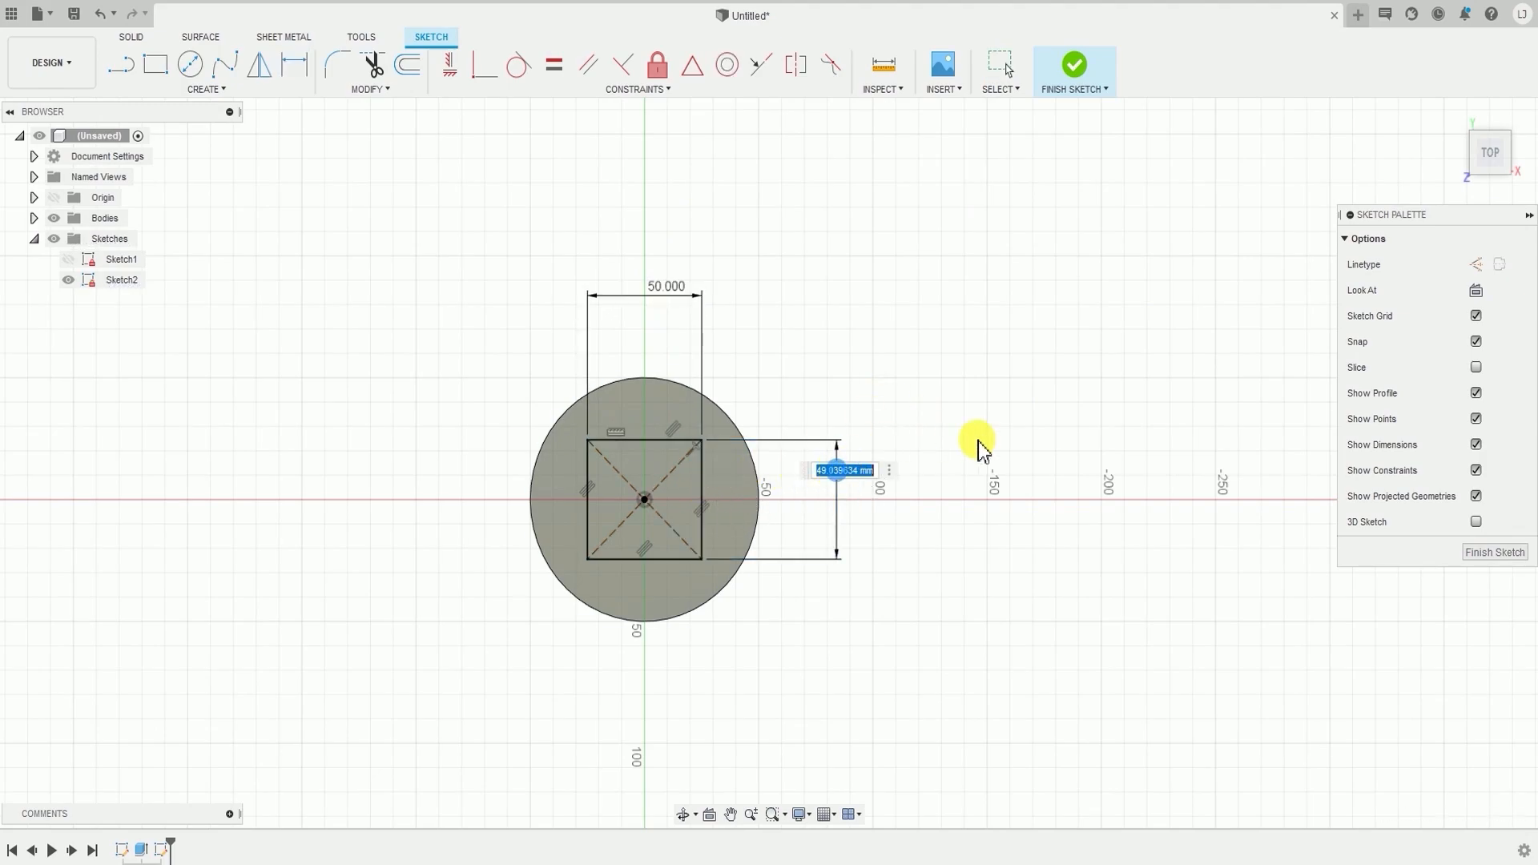
type("50")
key("Return")
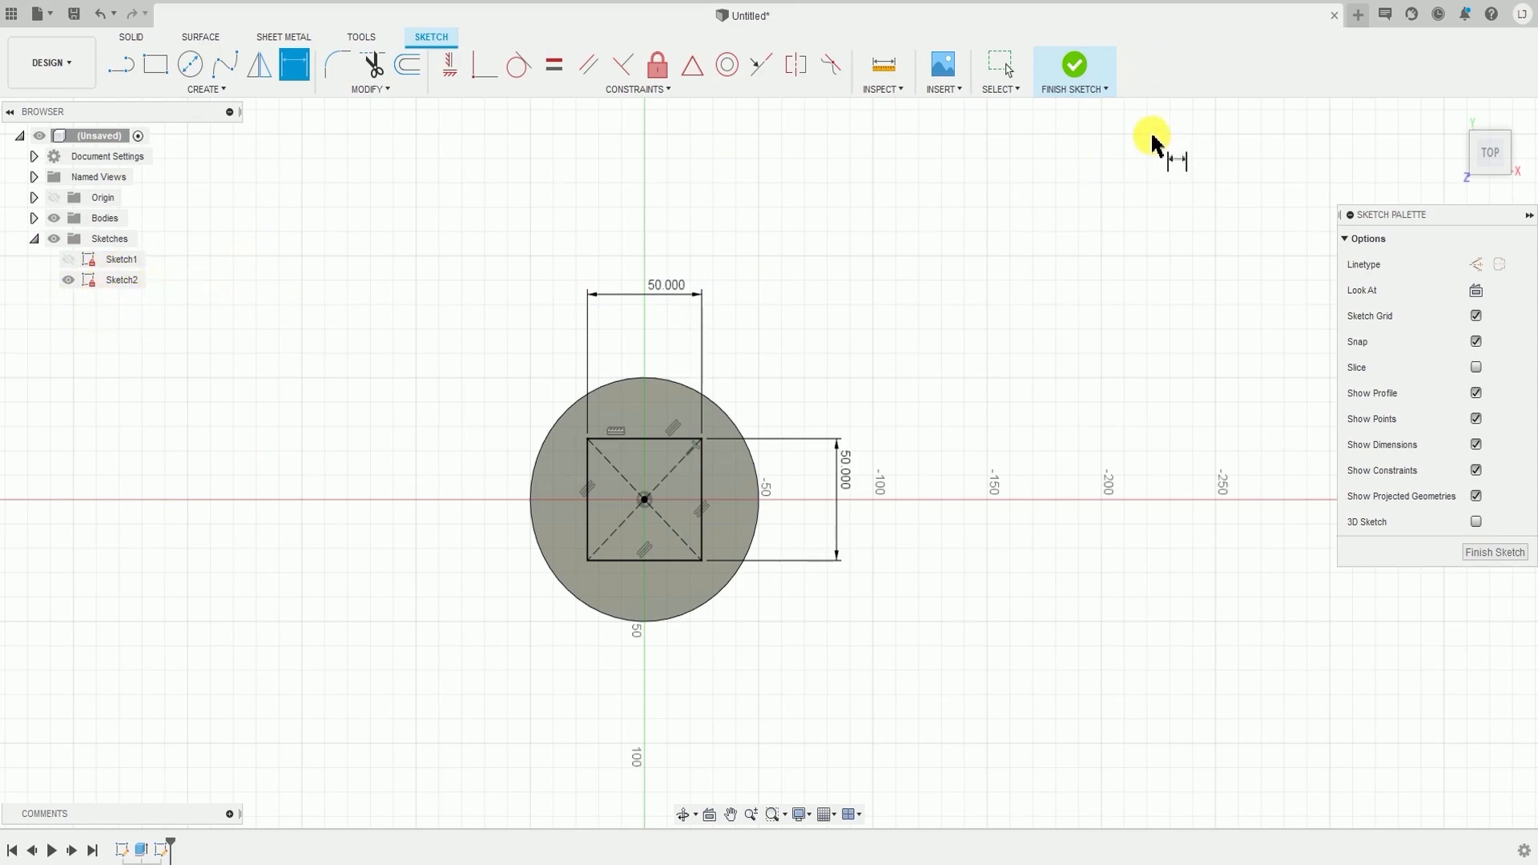
left_click(1088, 79)
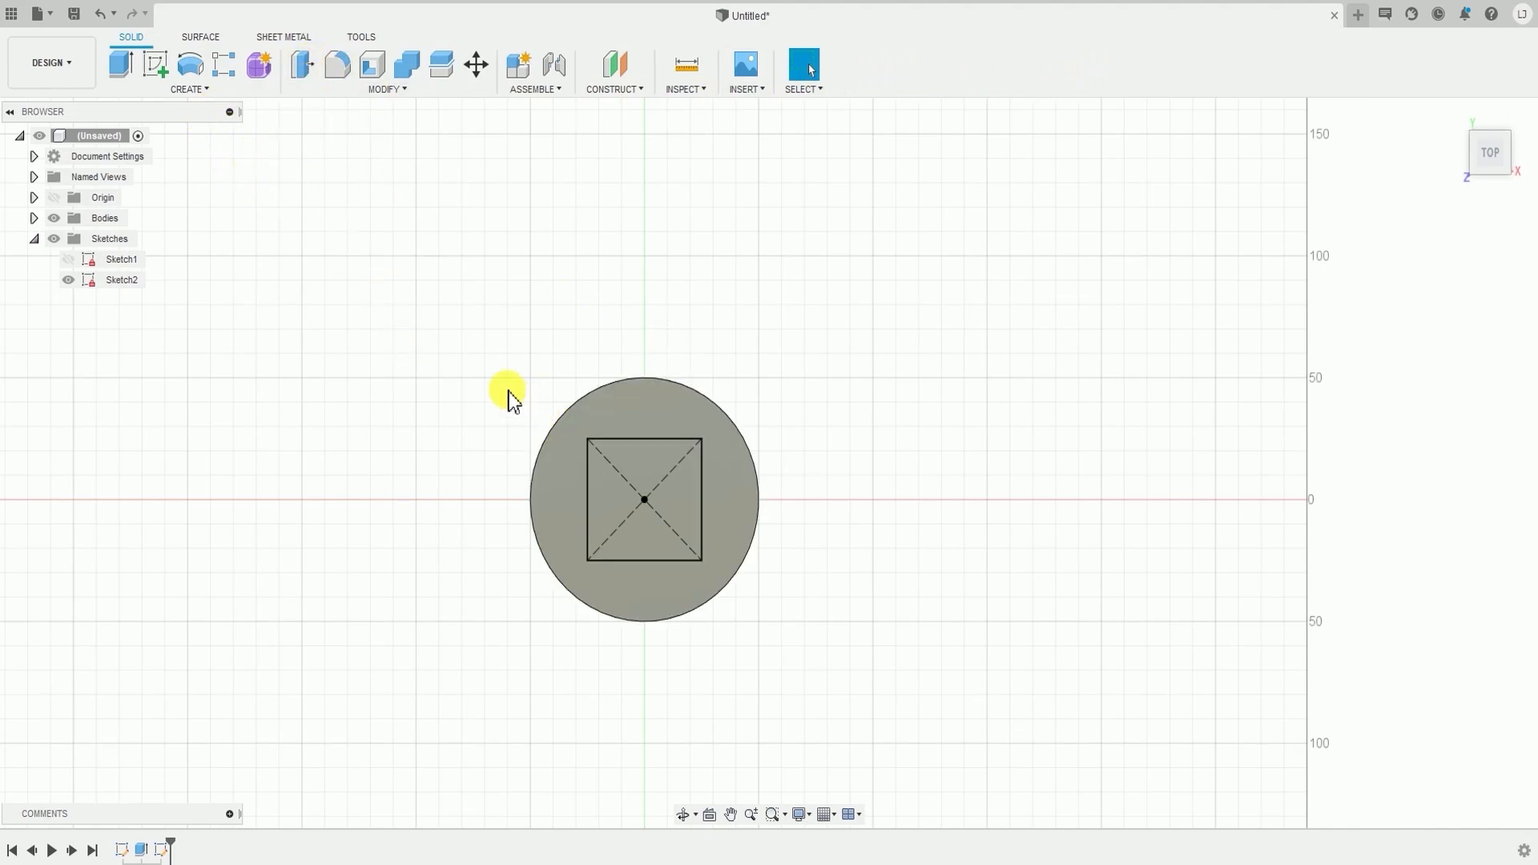
- Try an Extrude cut of the square profile through the cylinder with a distance of -120 mm, and undo the cut
left_click(197, 89)
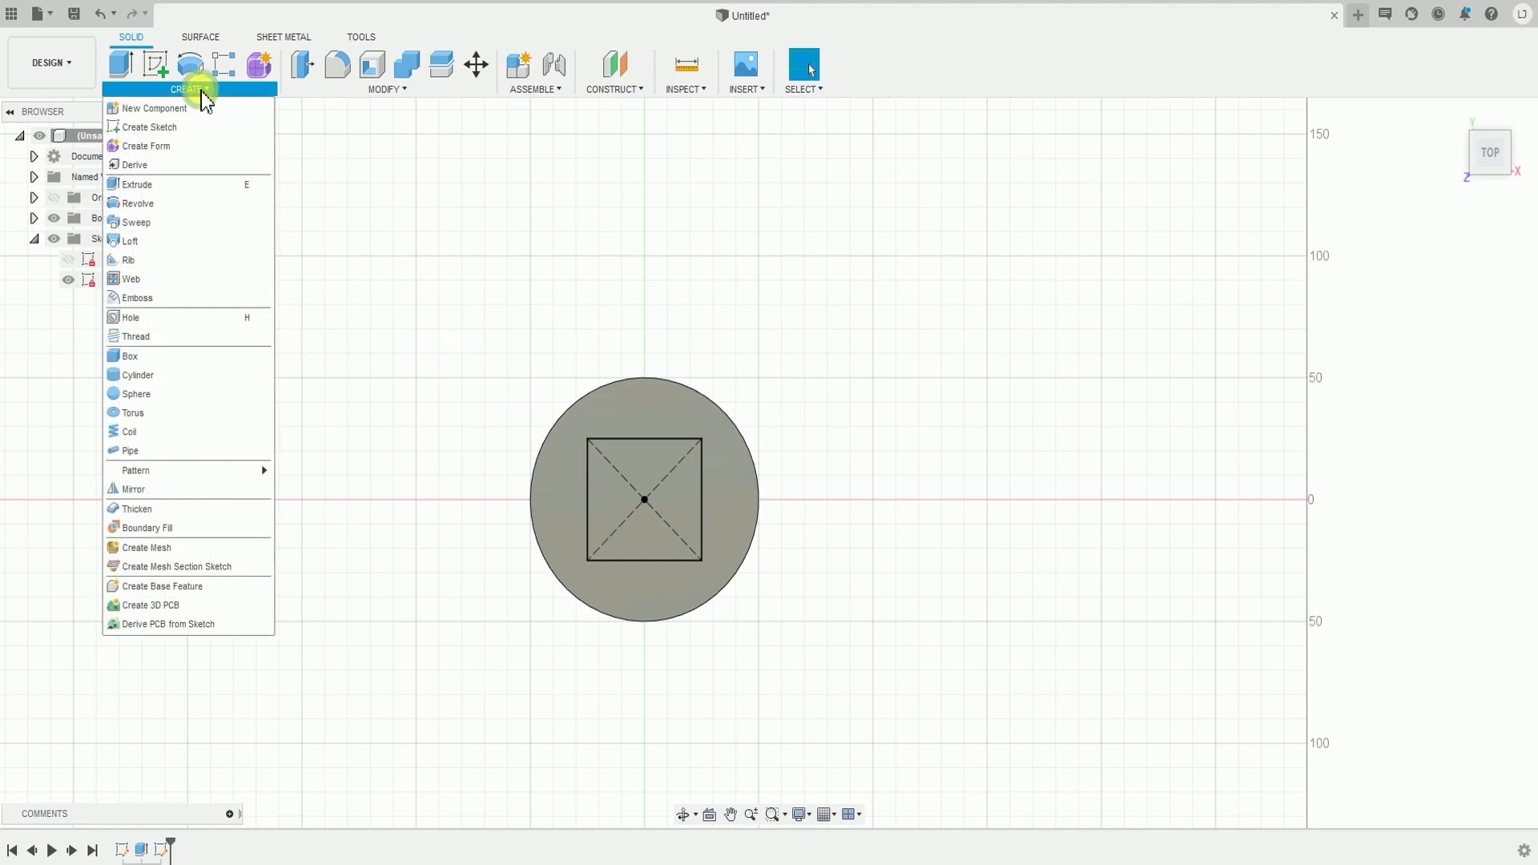
left_click(144, 185)
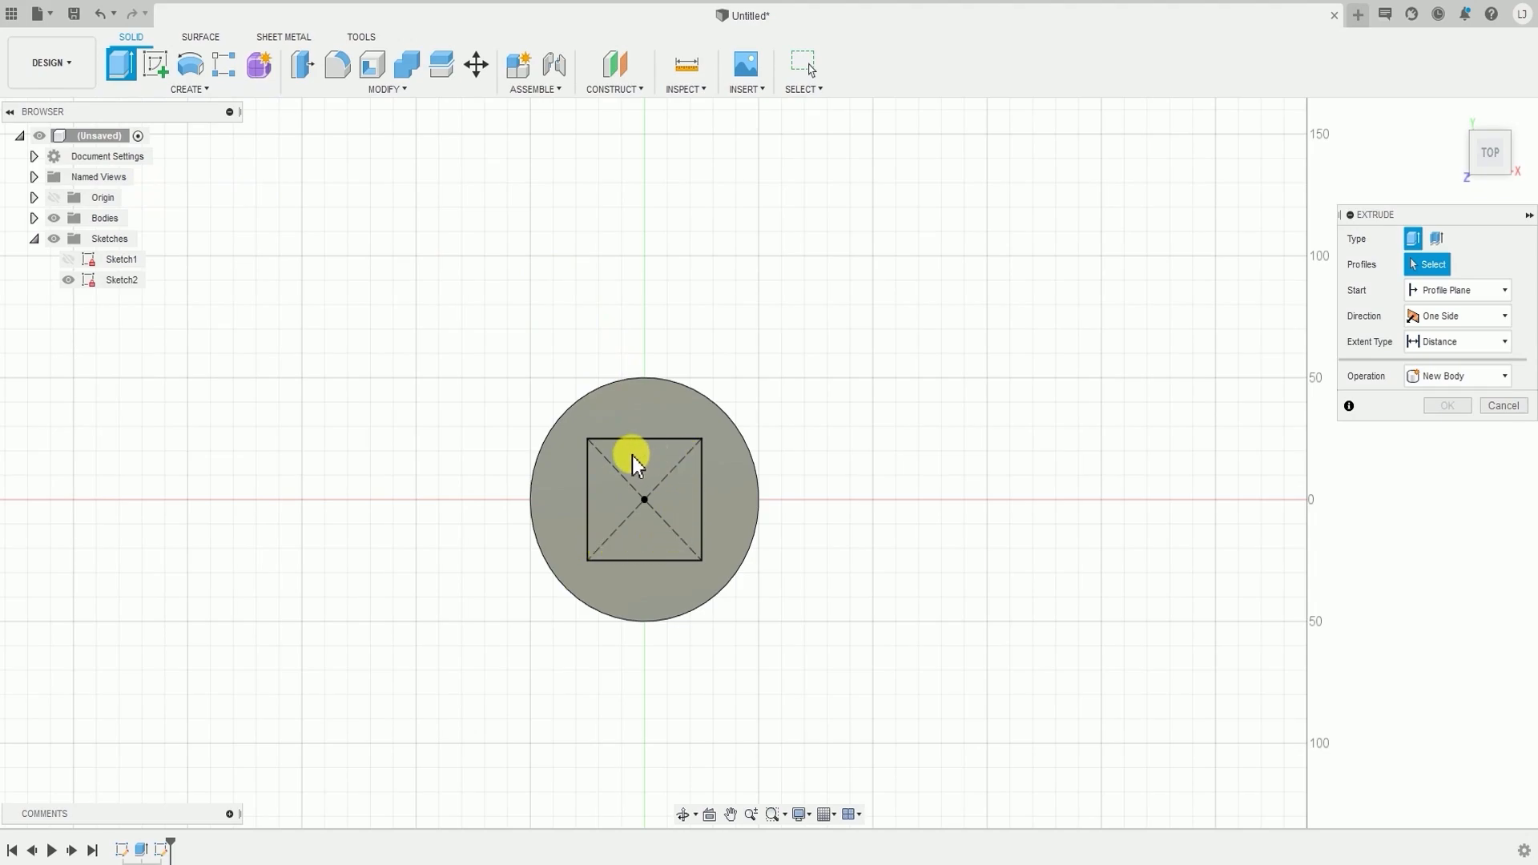
left_click(649, 467)
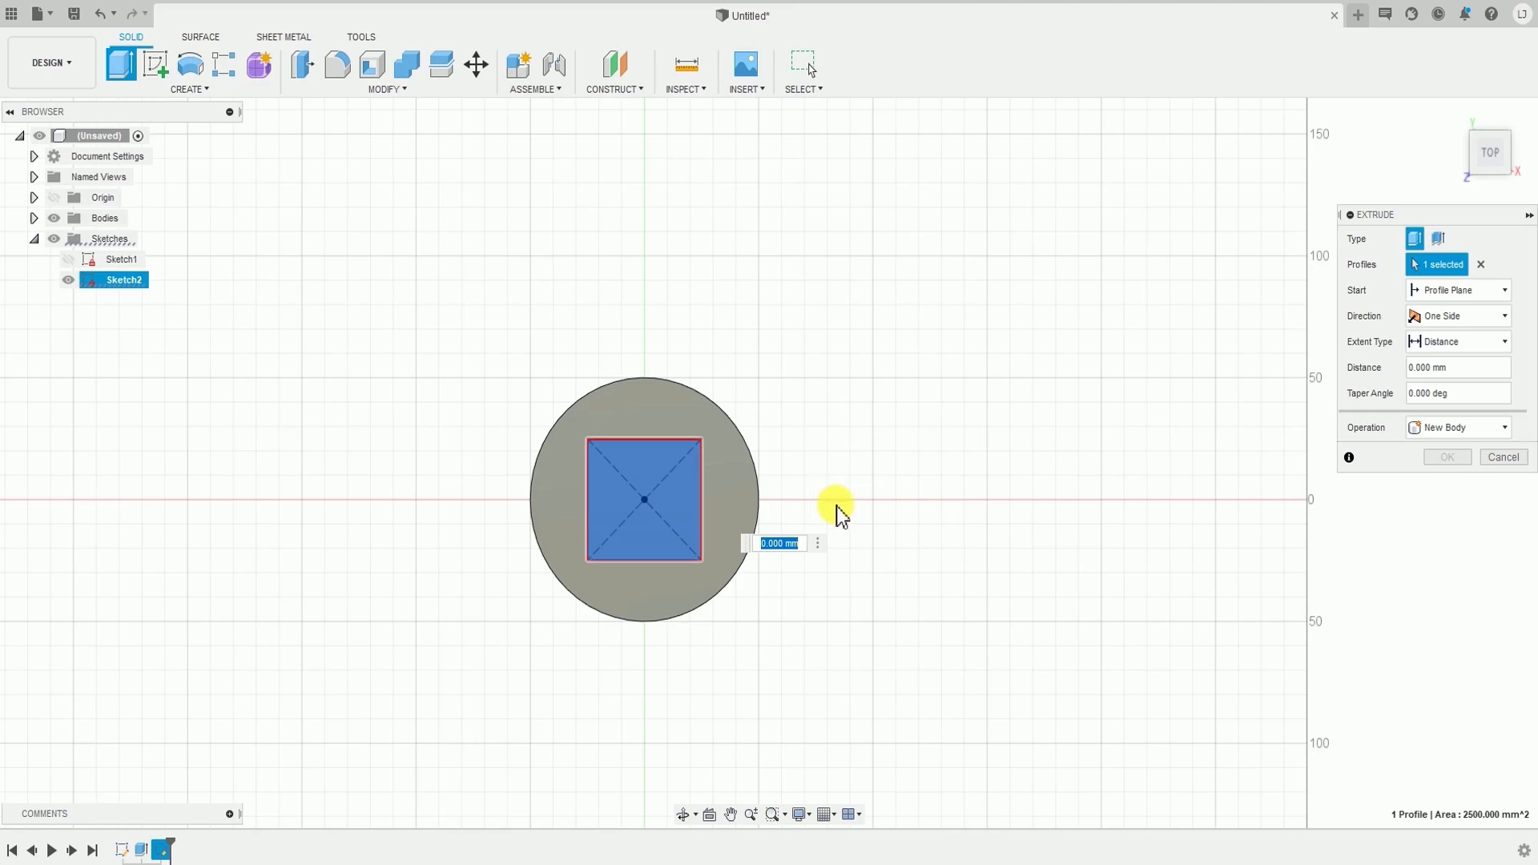
middle_click_drag(857, 504, 813, 412, "shift")
middle_click_drag(879, 350, 916, 609, "shift")
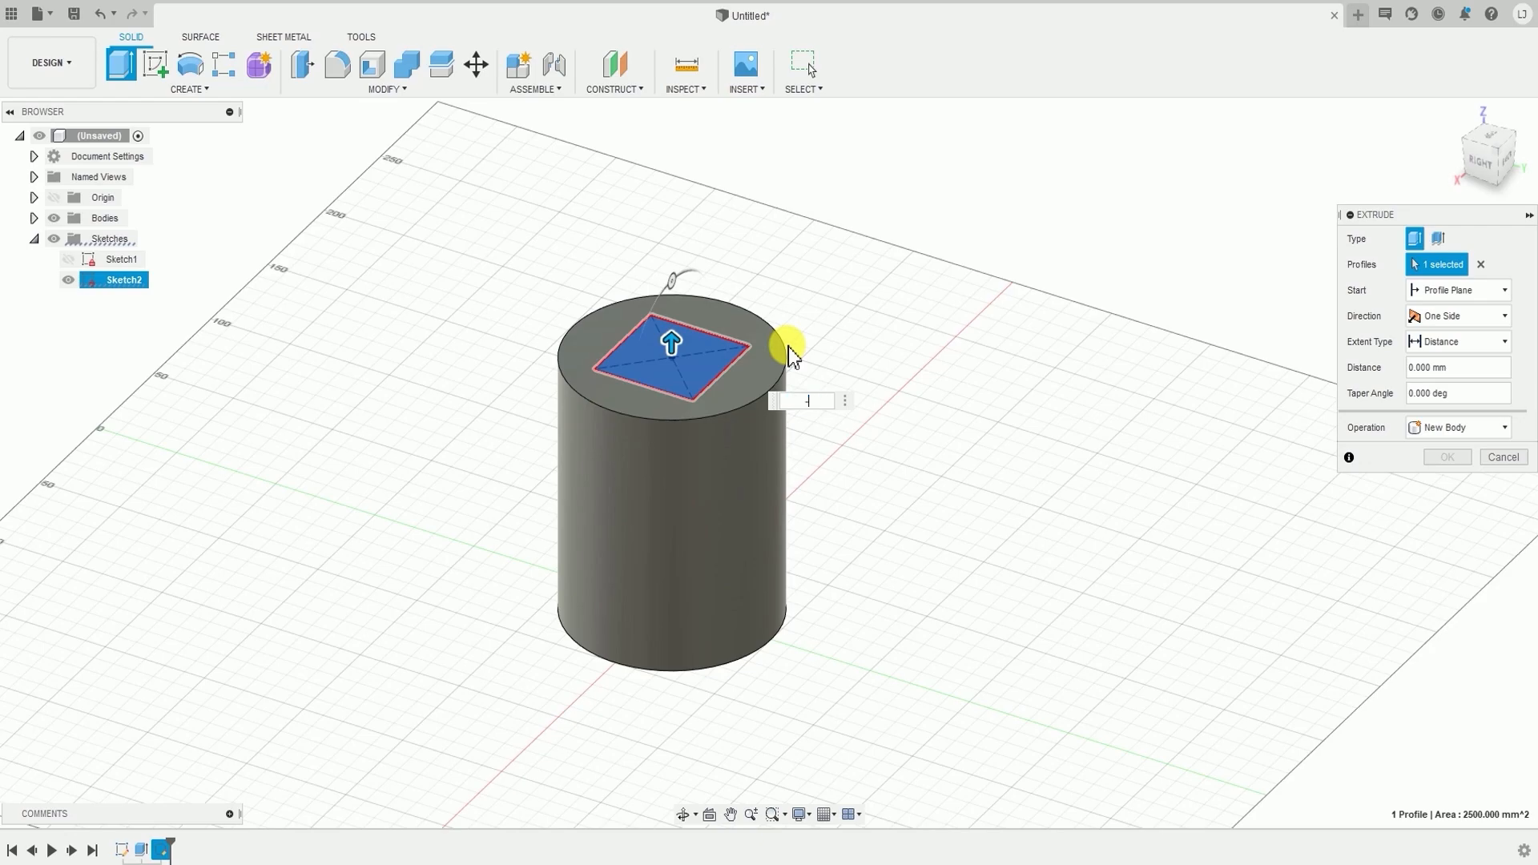
key("Return")
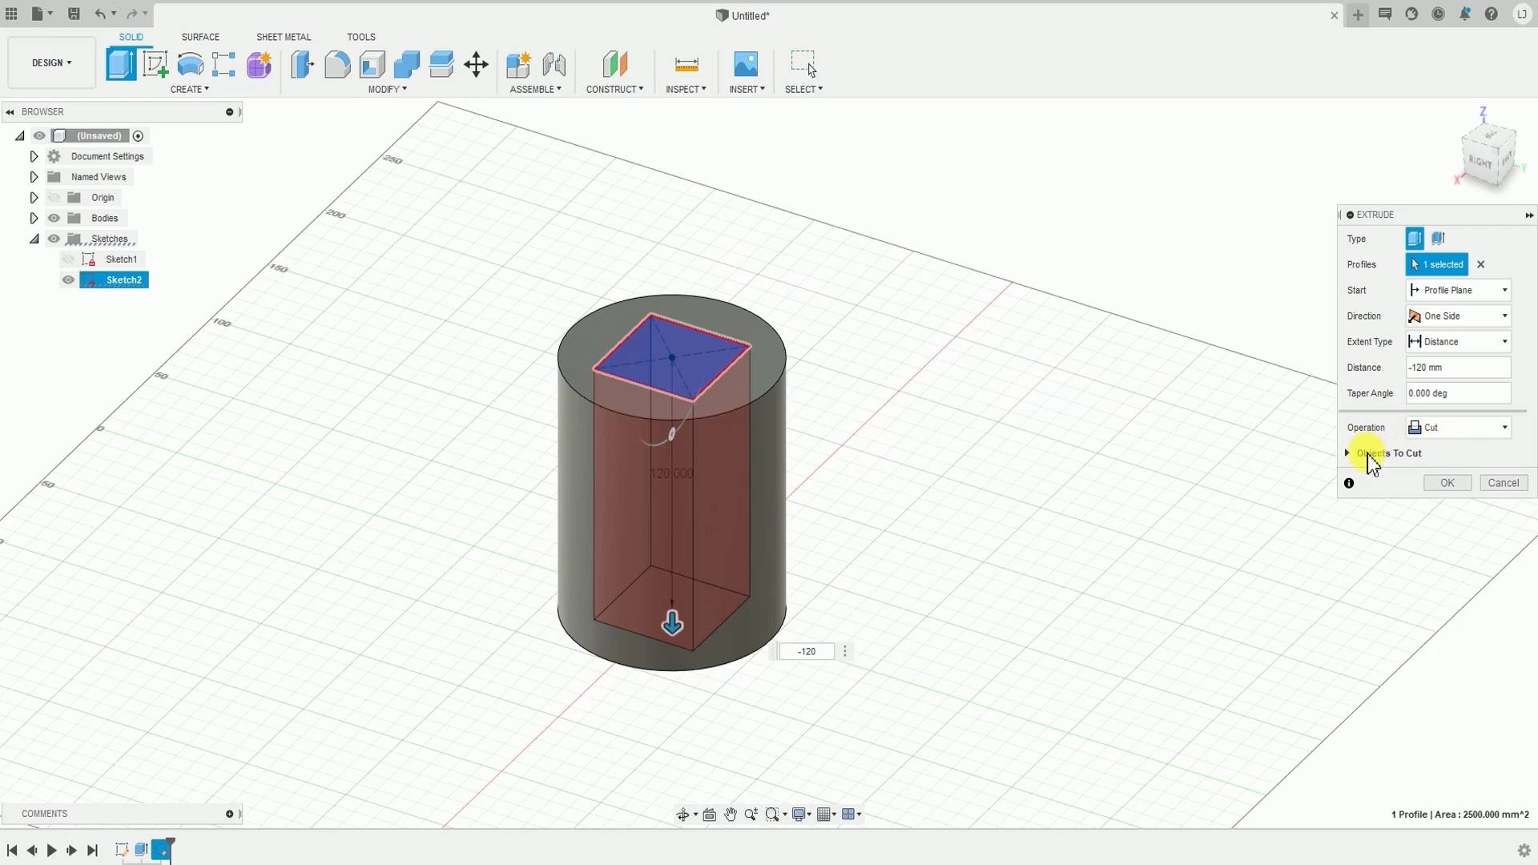
left_click(1459, 432)
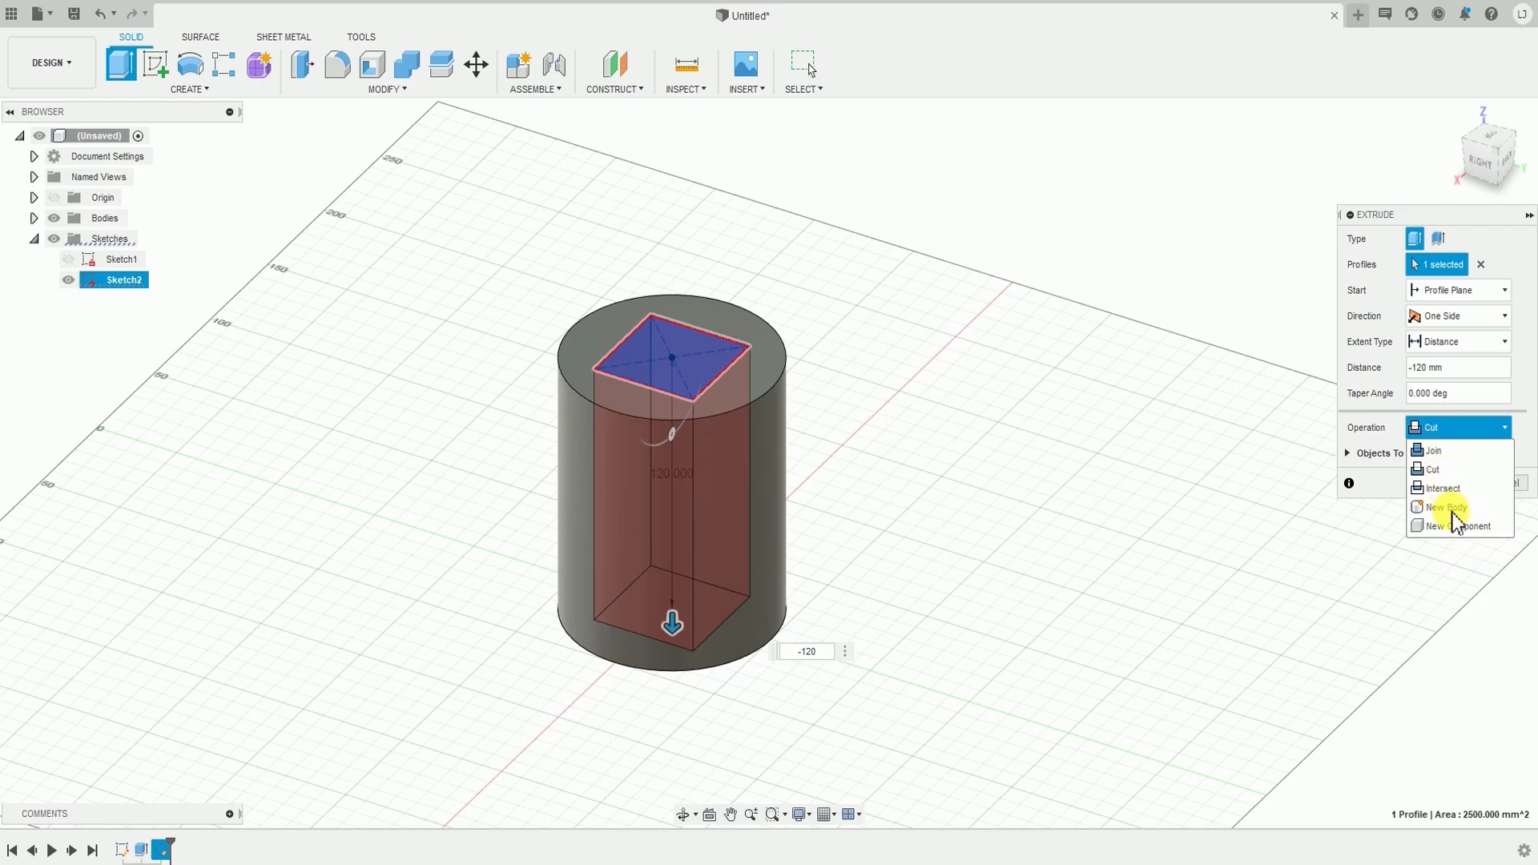
left_click(1451, 427)
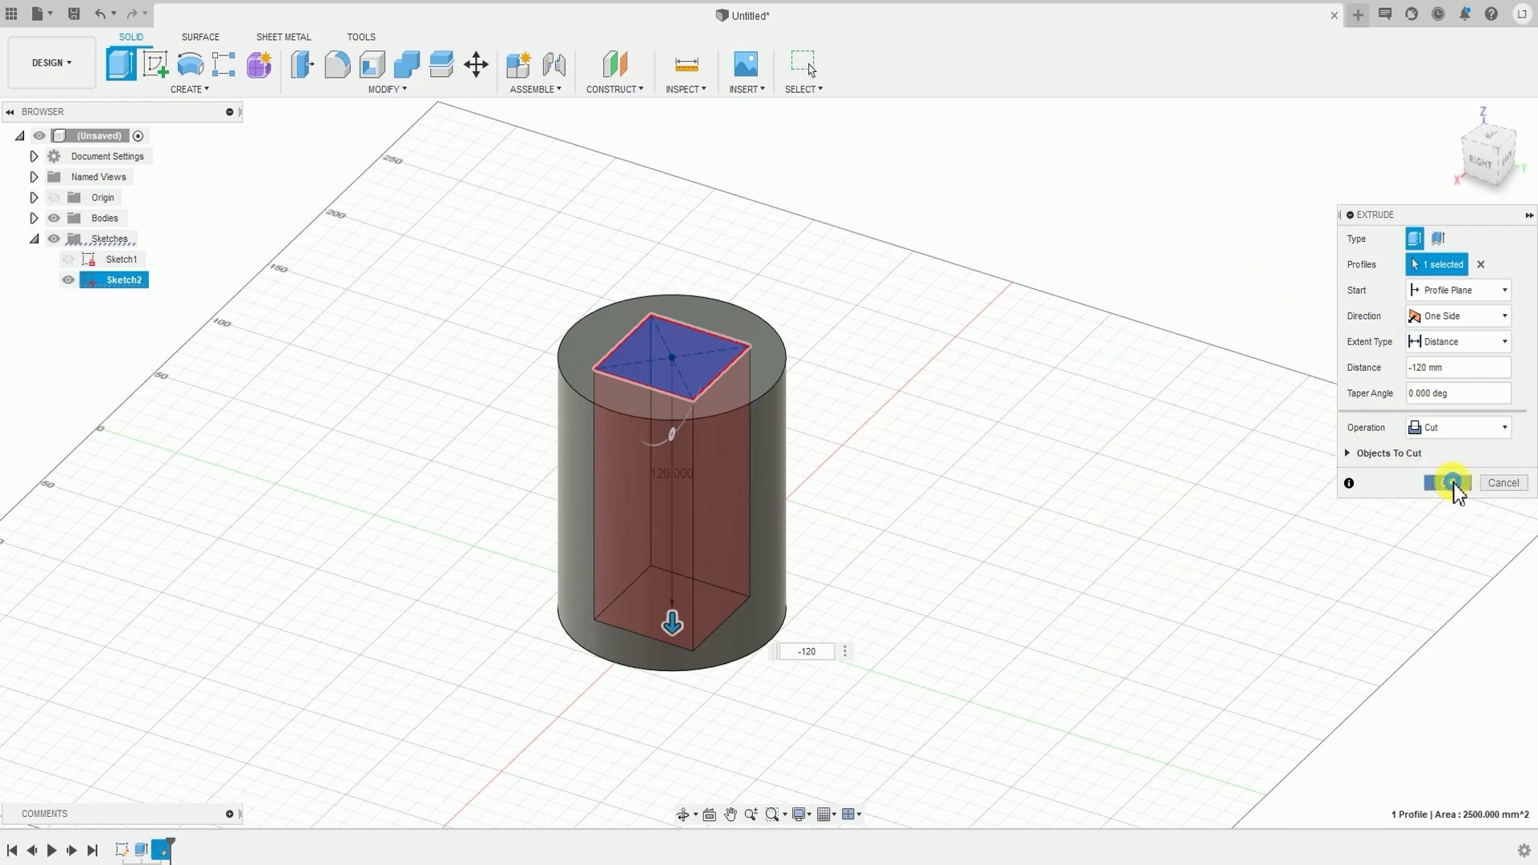
left_click(1451, 483)
mouse_move(1001, 513)
middle_mouse_down("shift")
mouse_move(972, 594)
mouse_move(1007, 459)
mouse_move(1006, 481)
mouse_move(604, 574)
mouse_move(680, 515)
mouse_move(698, 433)
mouse_move(736, 523)
middle_mouse_up("shift")
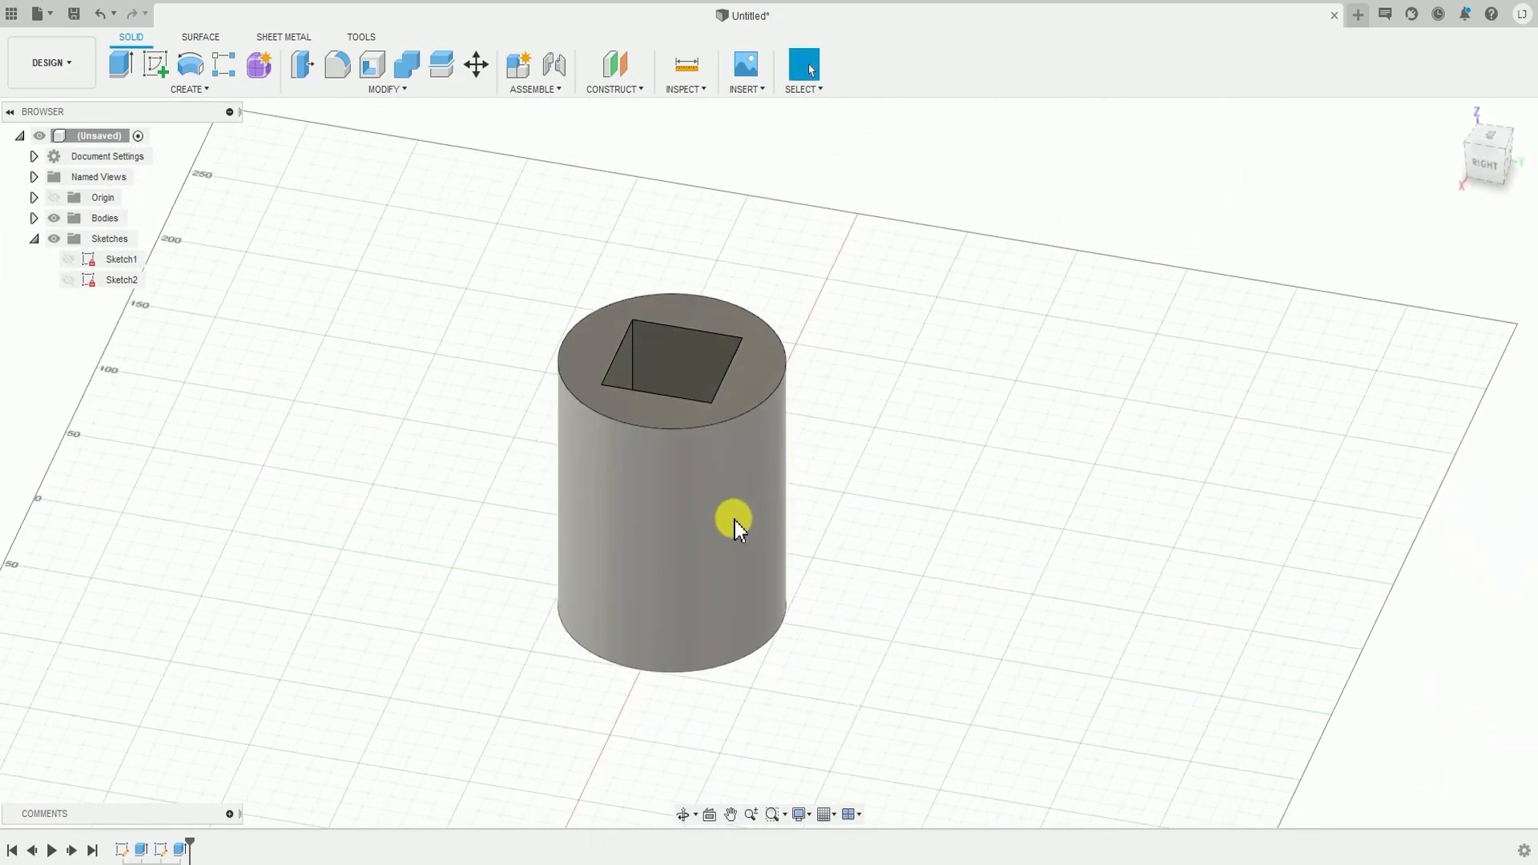
middle_click_drag(759, 426, 843, 426)
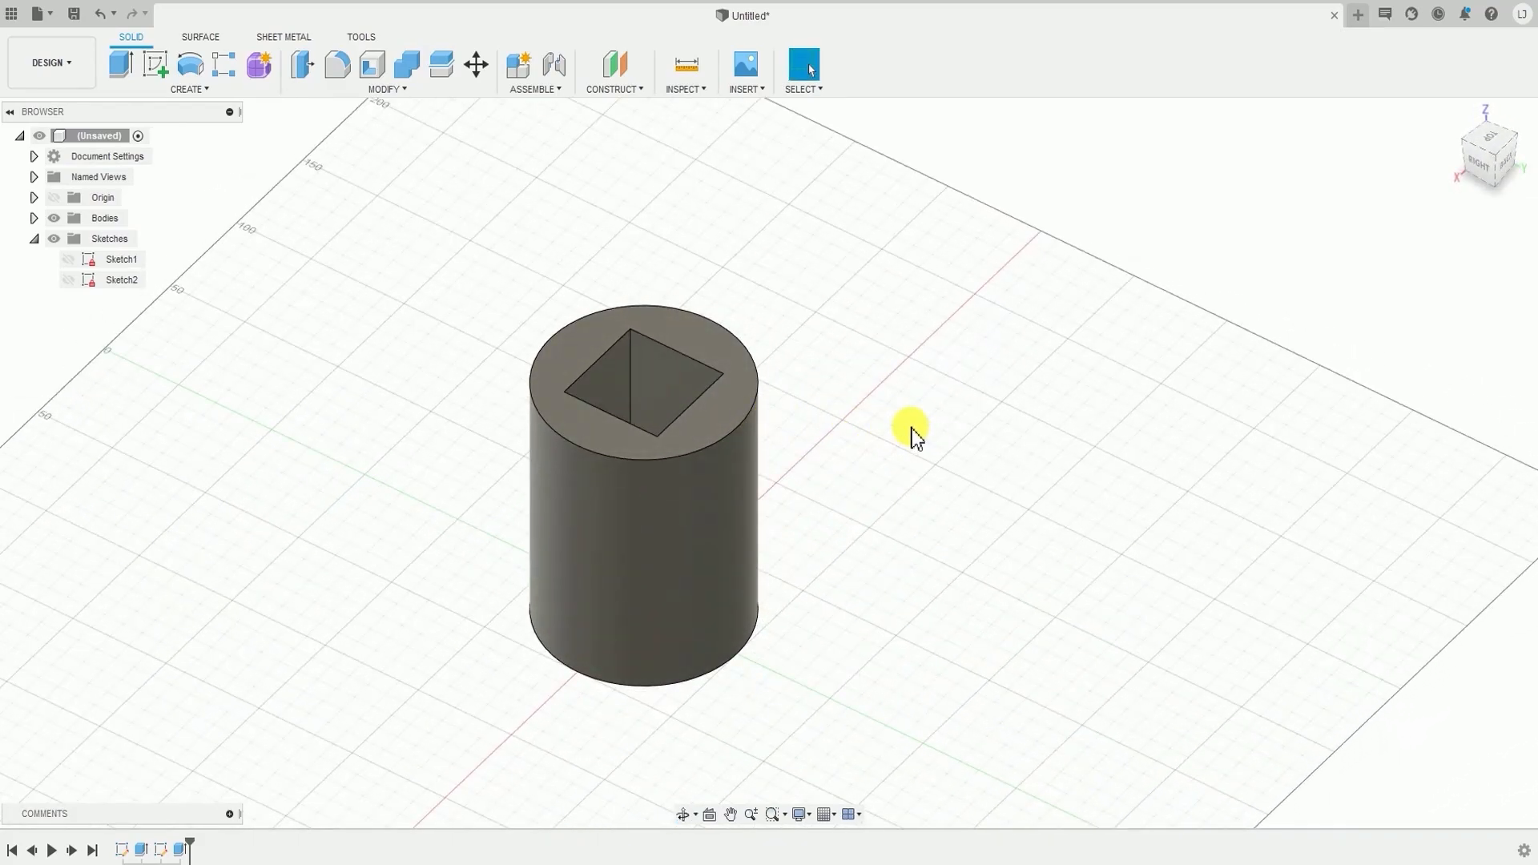
key("ctrl+z")
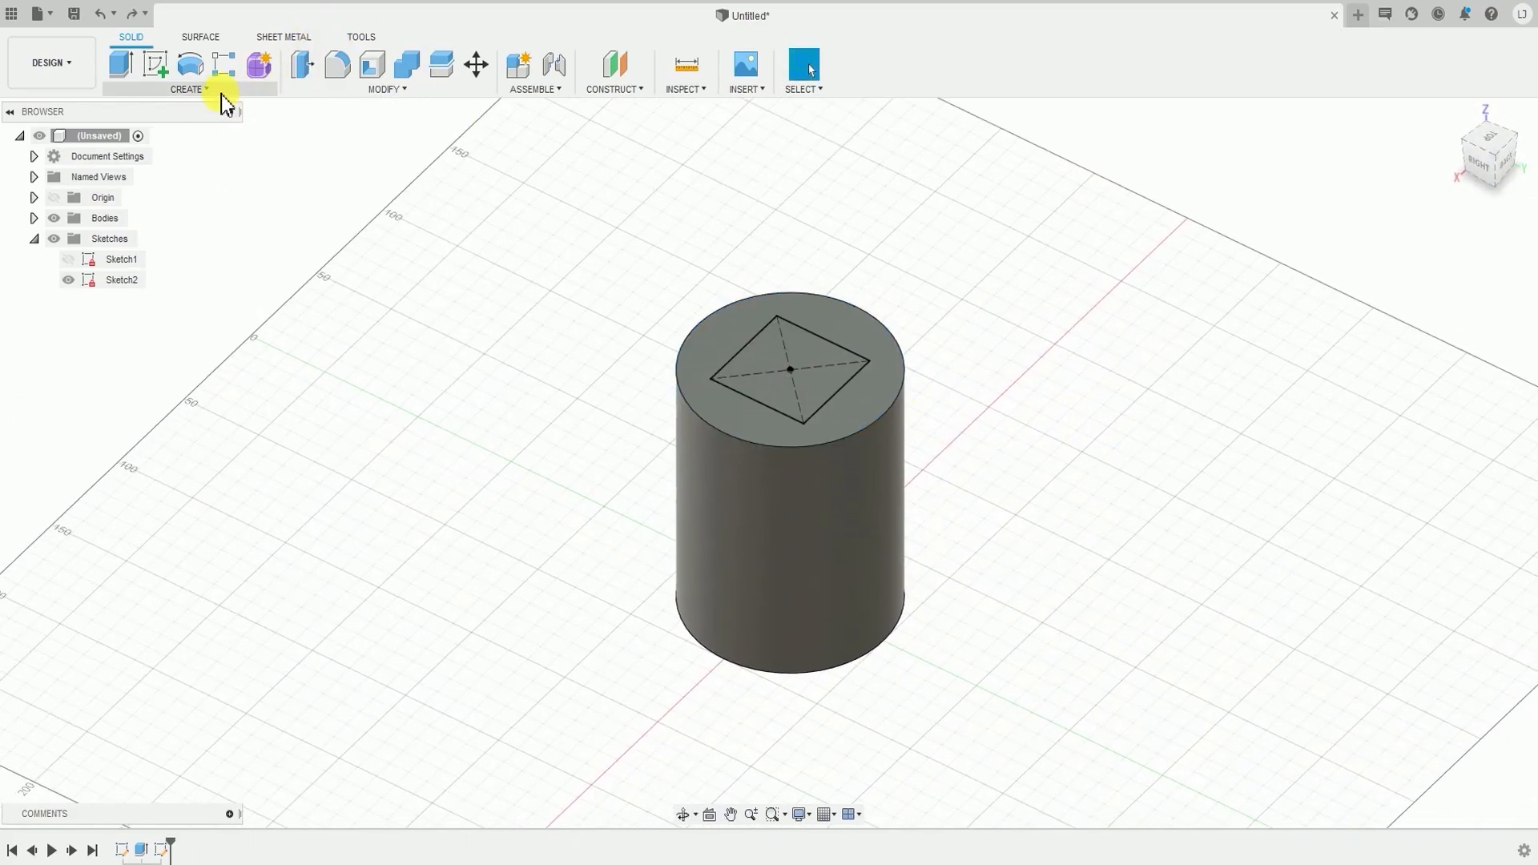
- Extrude the square profile down into the cylinder as a cut with a distance of -100 mm
left_click(189, 89)
left_click(176, 192)
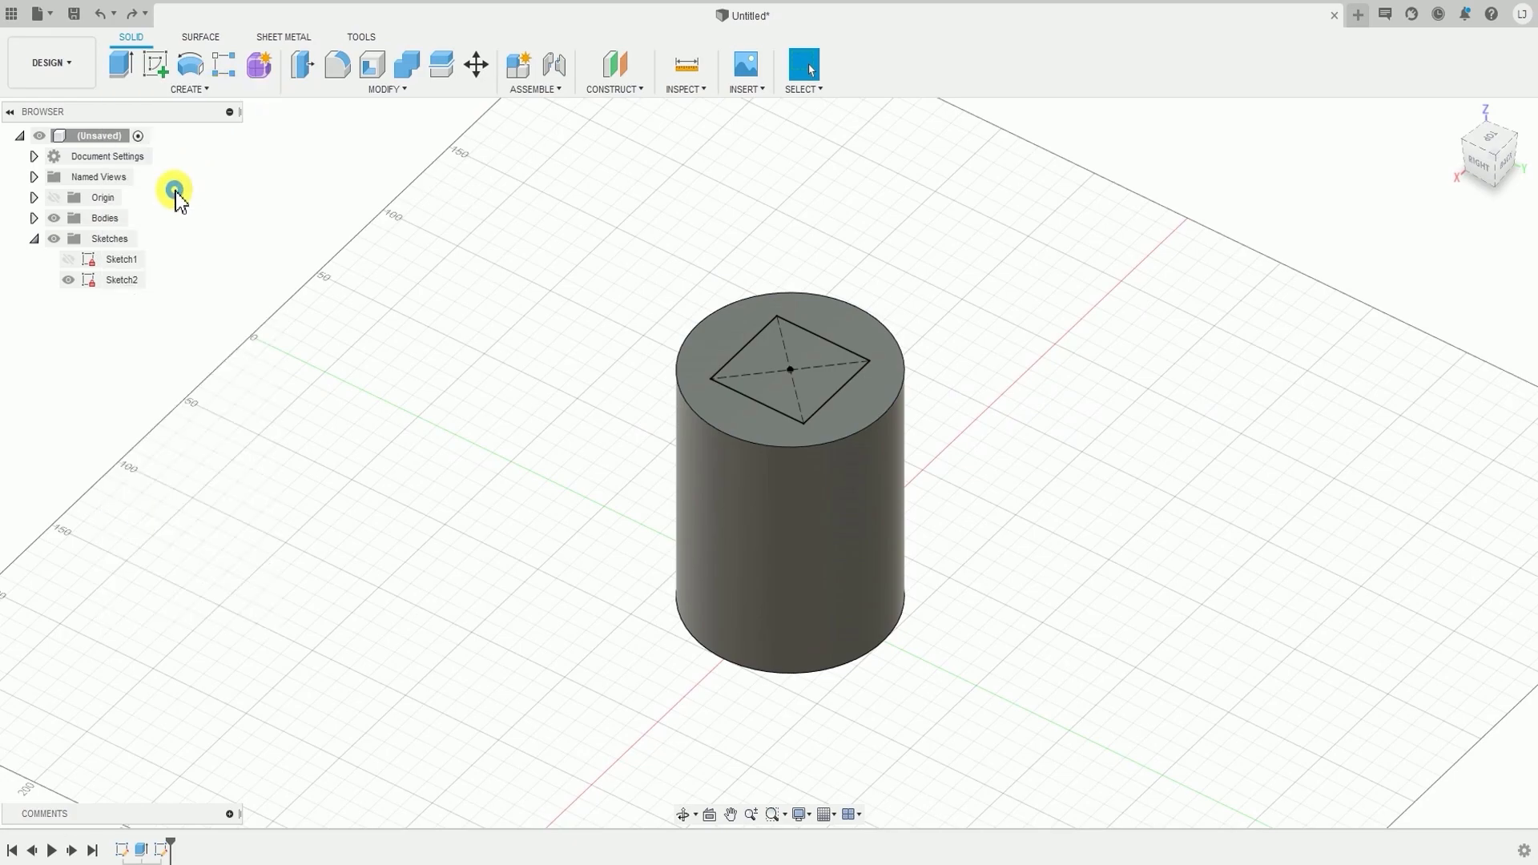
middle_click_drag(1003, 244, 904, 320)
middle_click_drag(903, 321, 907, 274, "shift")
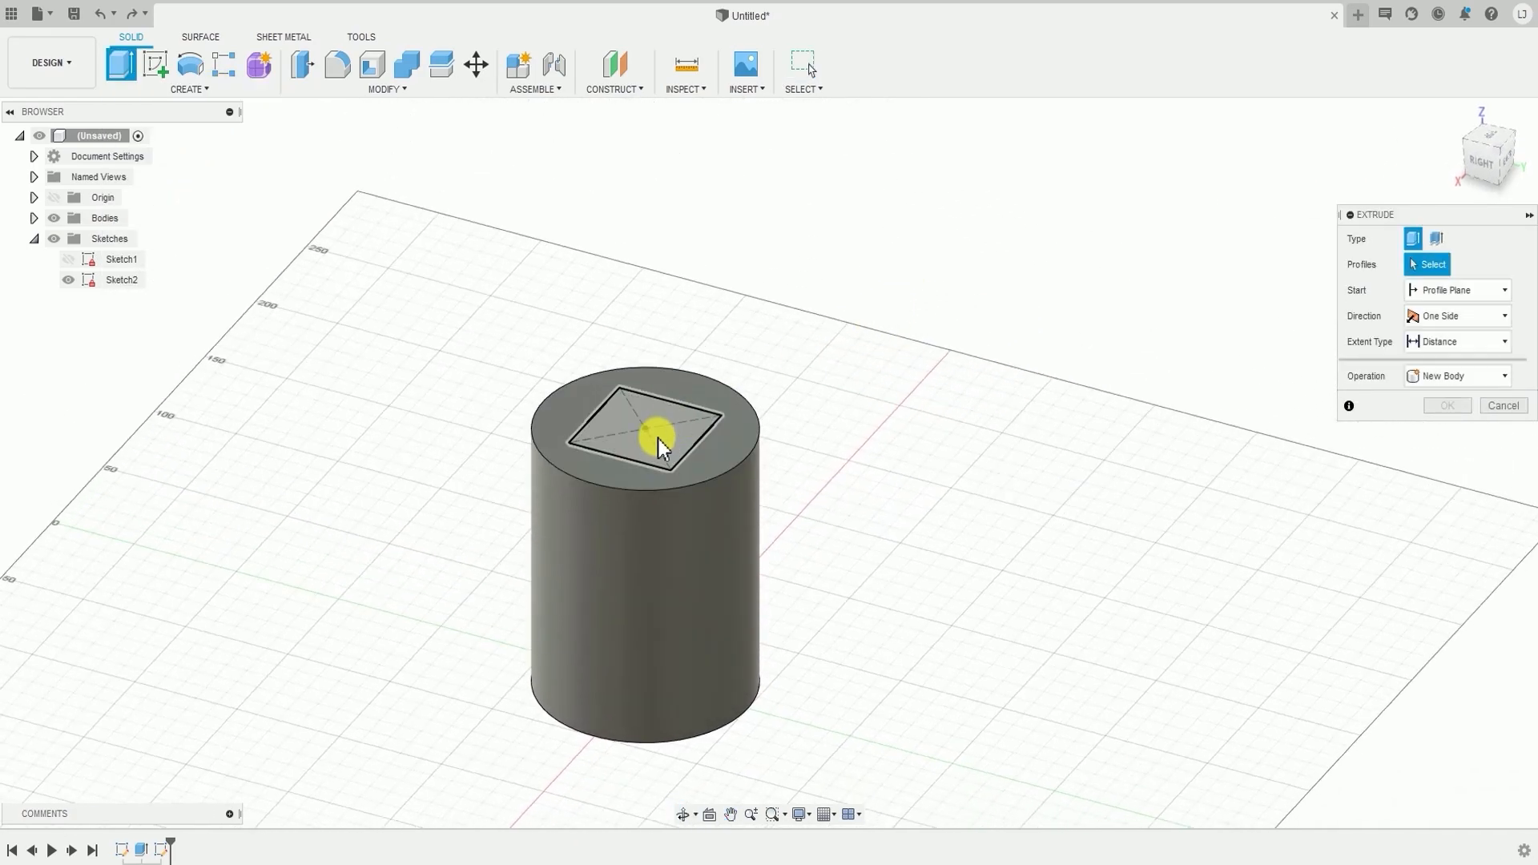
scroll(659, 447, "up", 2)
left_click(649, 459)
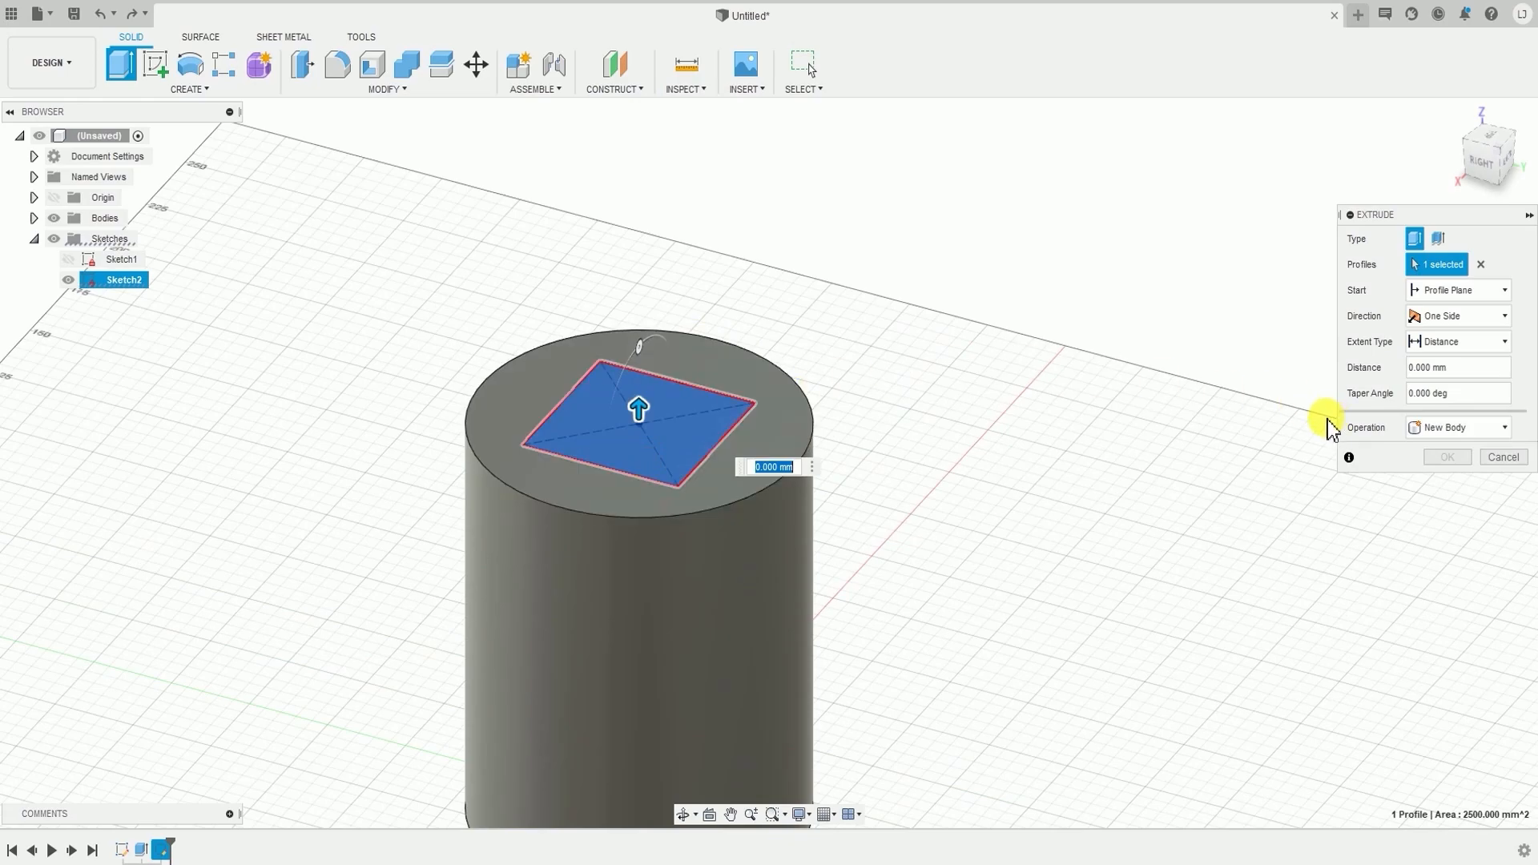
type("-100")
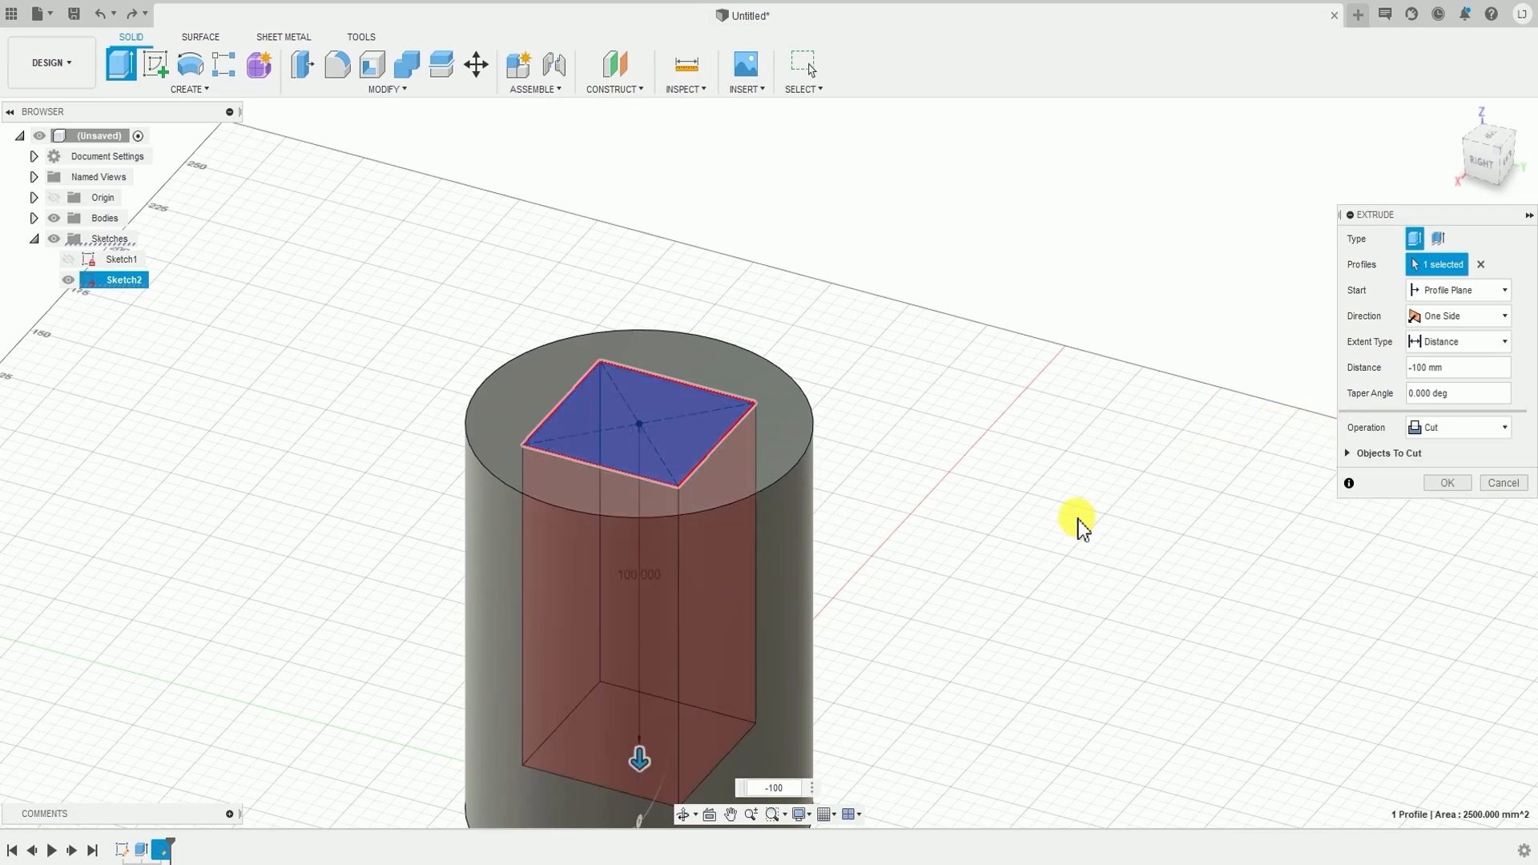
scroll(961, 501, "down", 5)
middle_click_drag(763, 498, 766, 451)
middle_click_drag(793, 393, 808, 634, "shift")
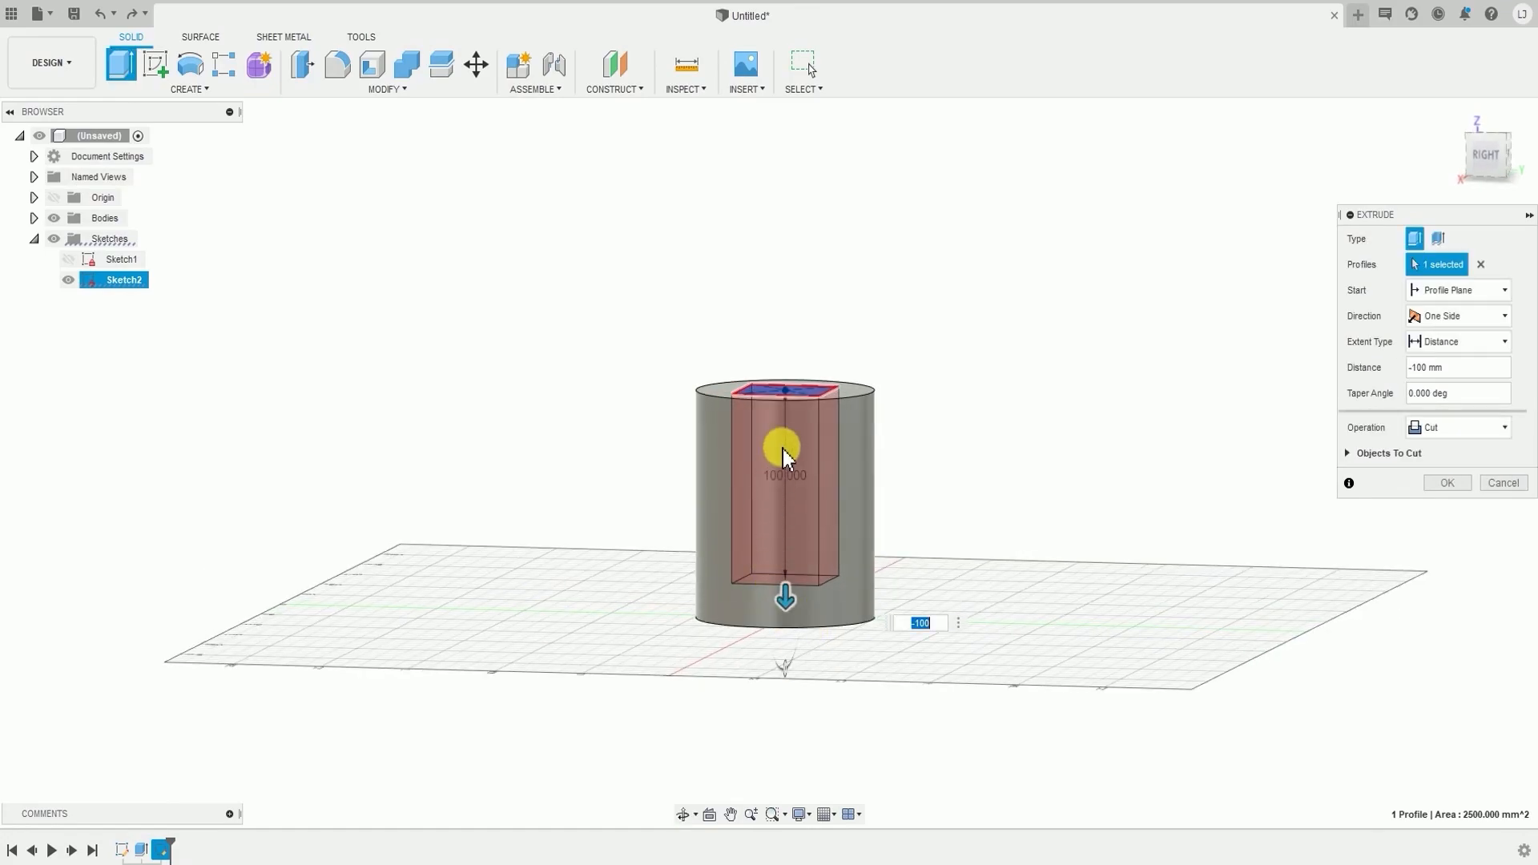
middle_click_drag(819, 568, 802, 617, "shift")
middle_click_drag(921, 553, 1119, 504, "shift")
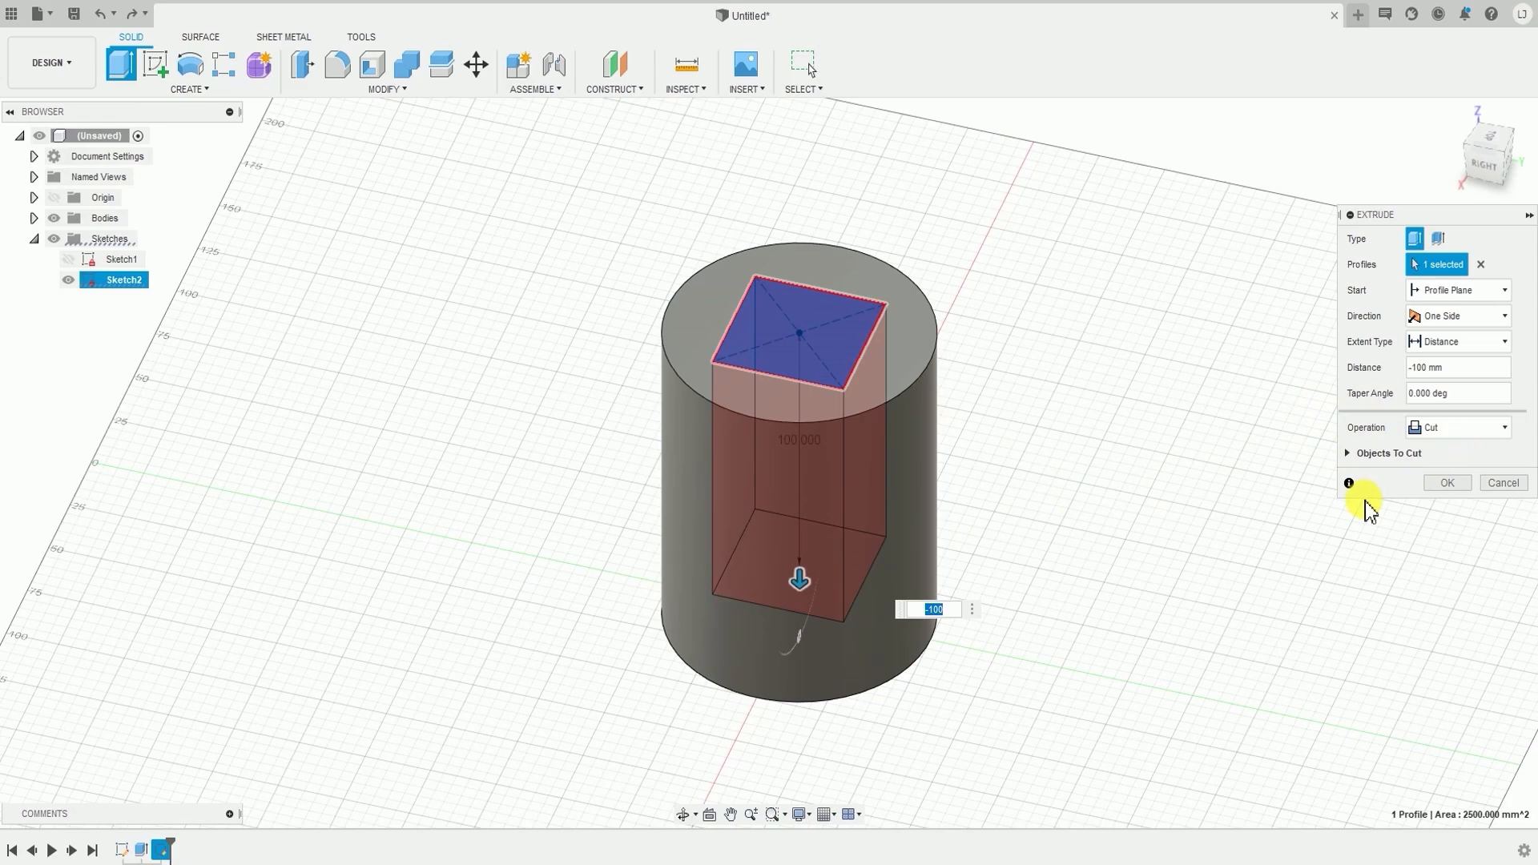
left_click(1462, 484)
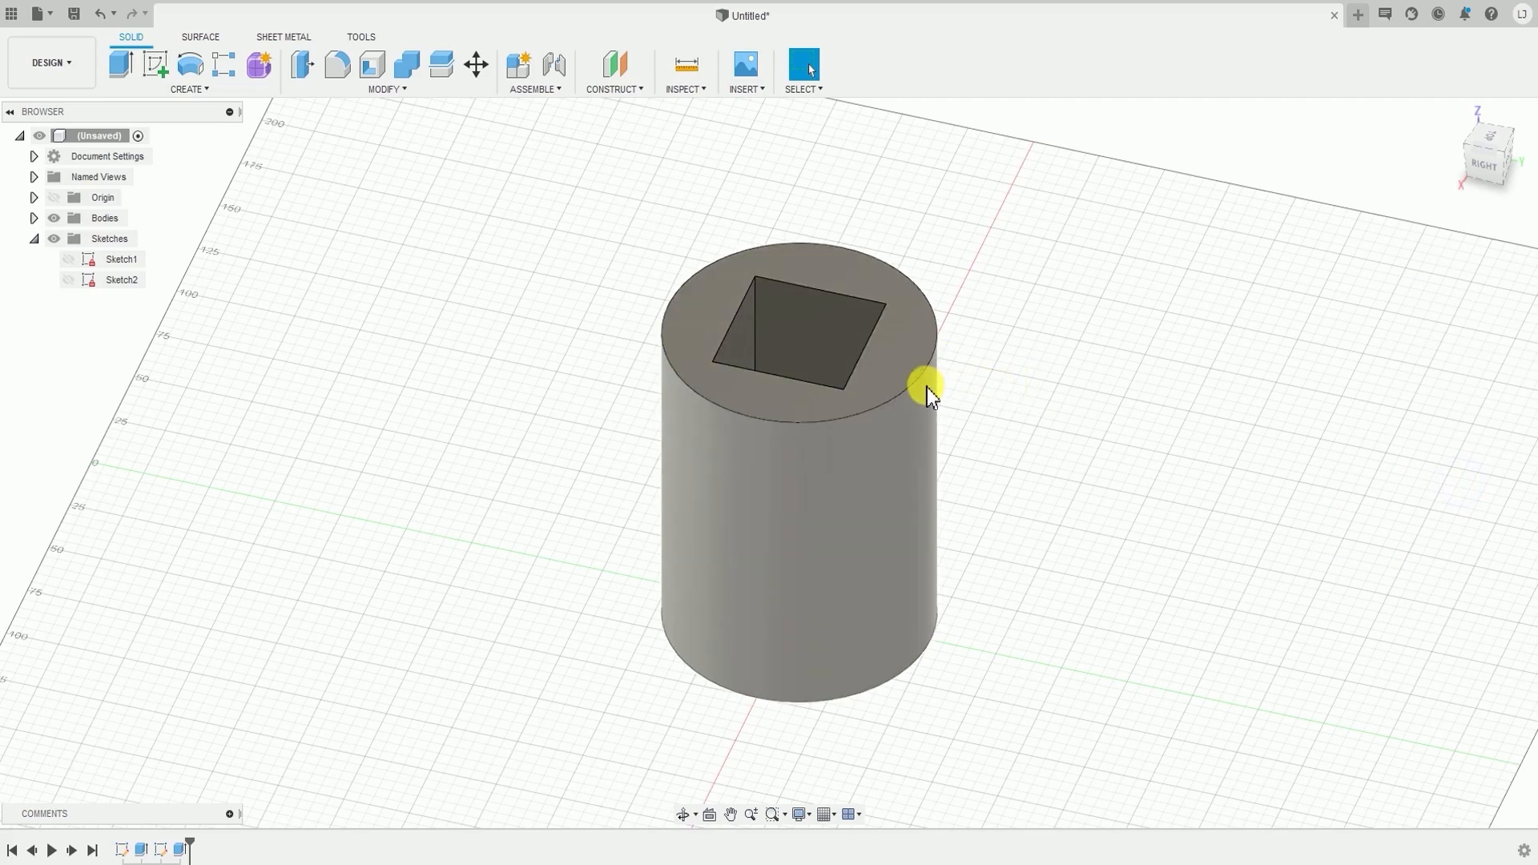
- Select the square pocket's bottom face to check the blind cut, and clear the selection
scroll(915, 424, "down", 3)
middle_click_drag(915, 424, 964, 501, "shift")
left_click(810, 479)
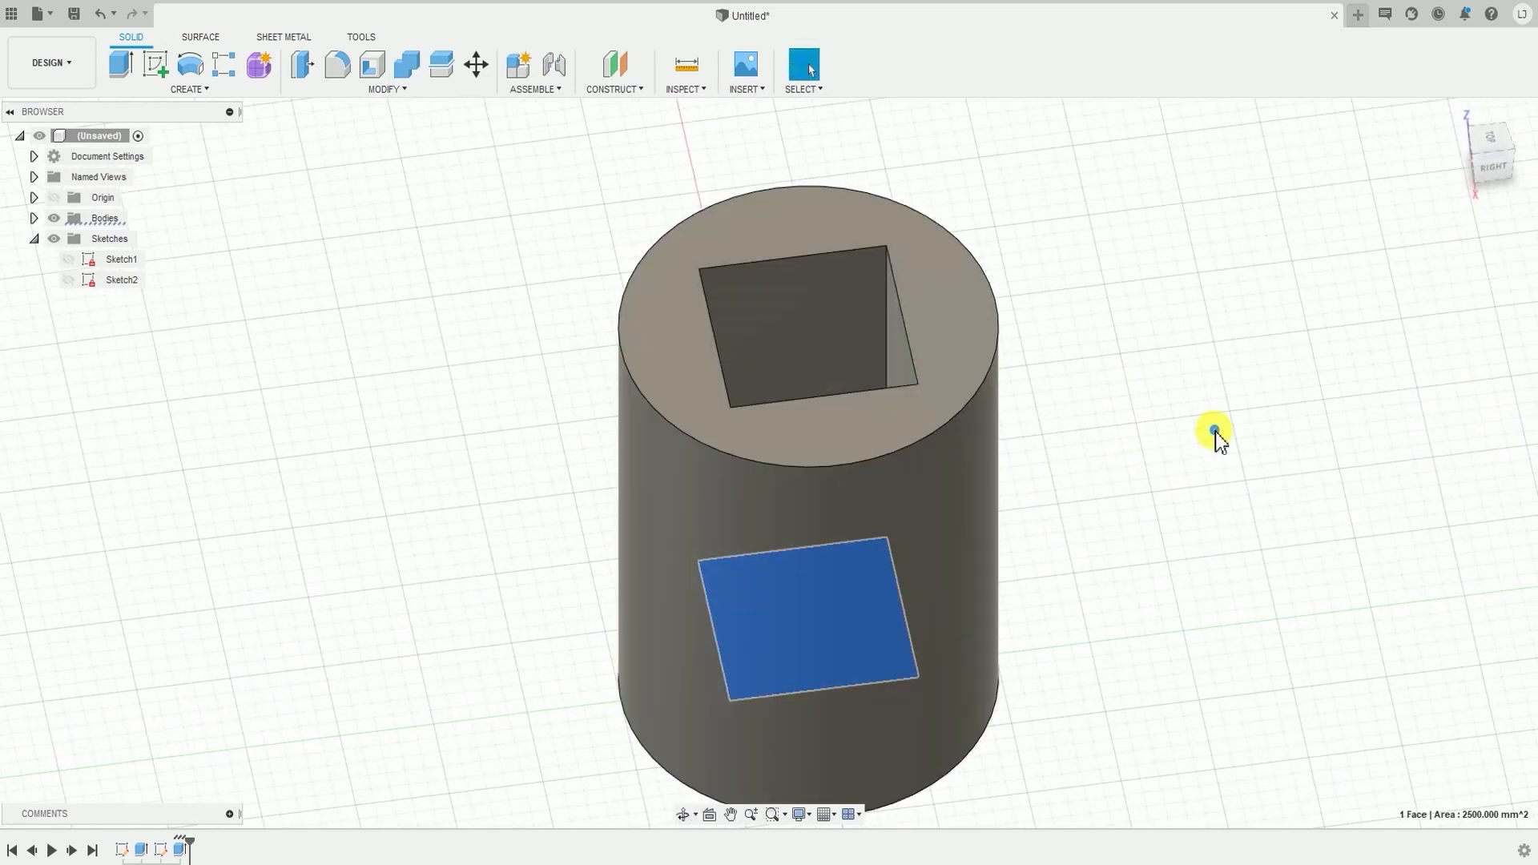
left_click(1215, 431)
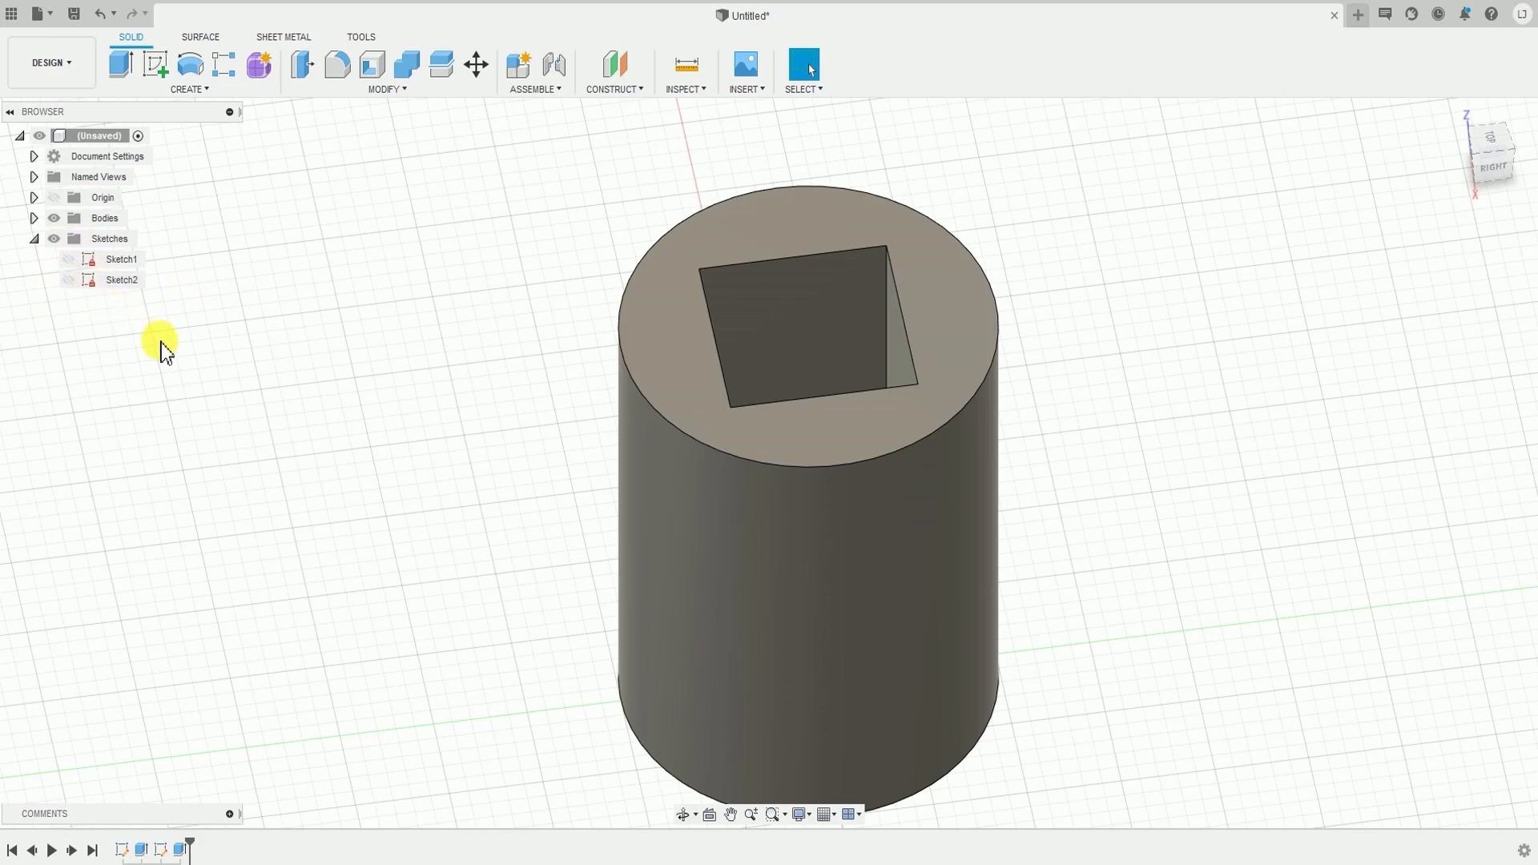
- Show Sketch2 on the cylinder's top face to view the pocket's profile, and hide it again
scroll(414, 353, "down", 2)
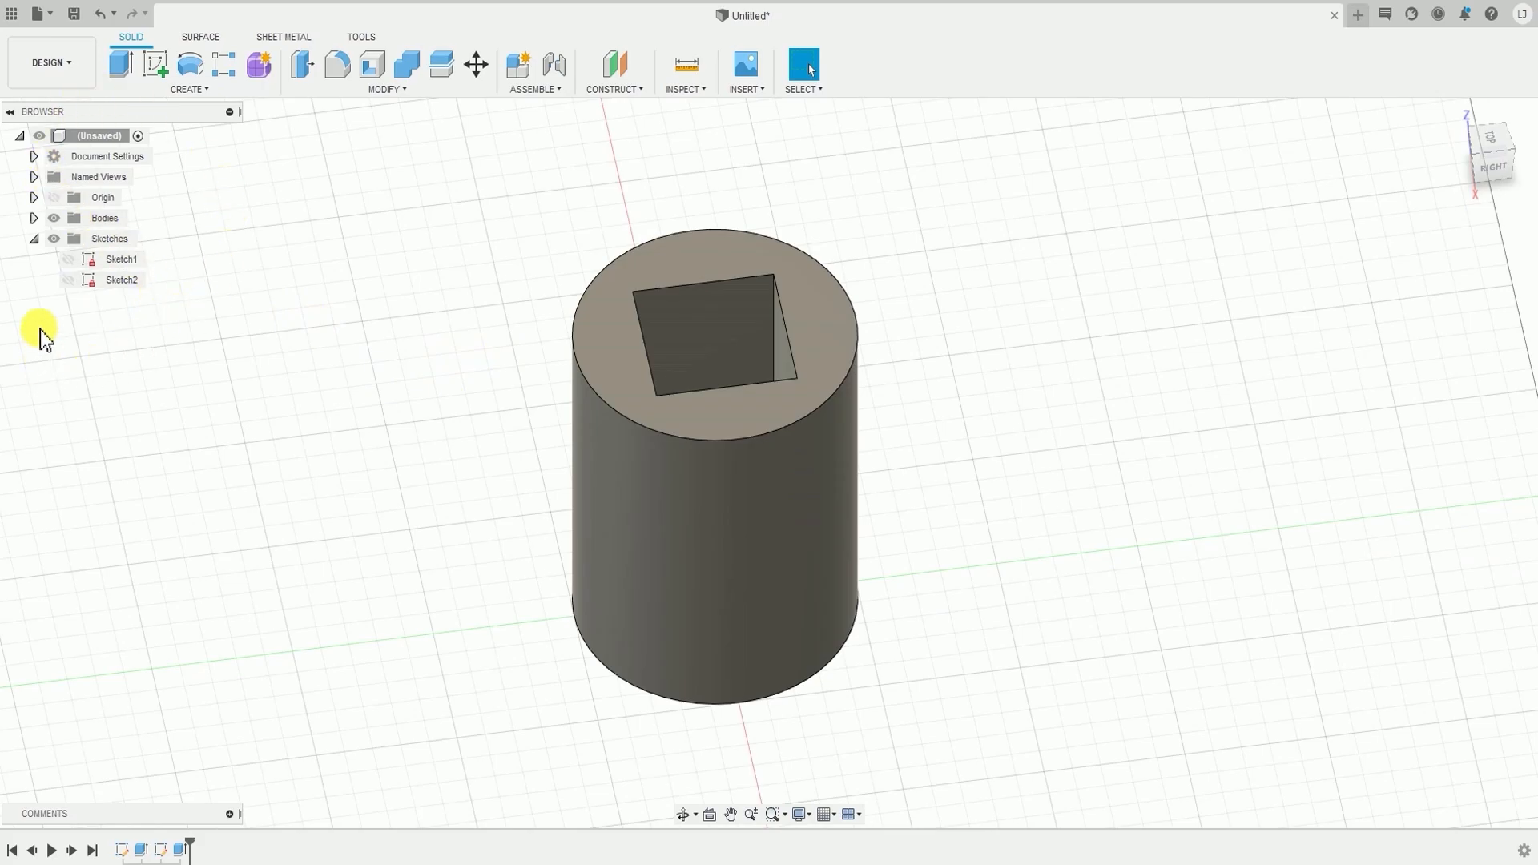
left_click(69, 285)
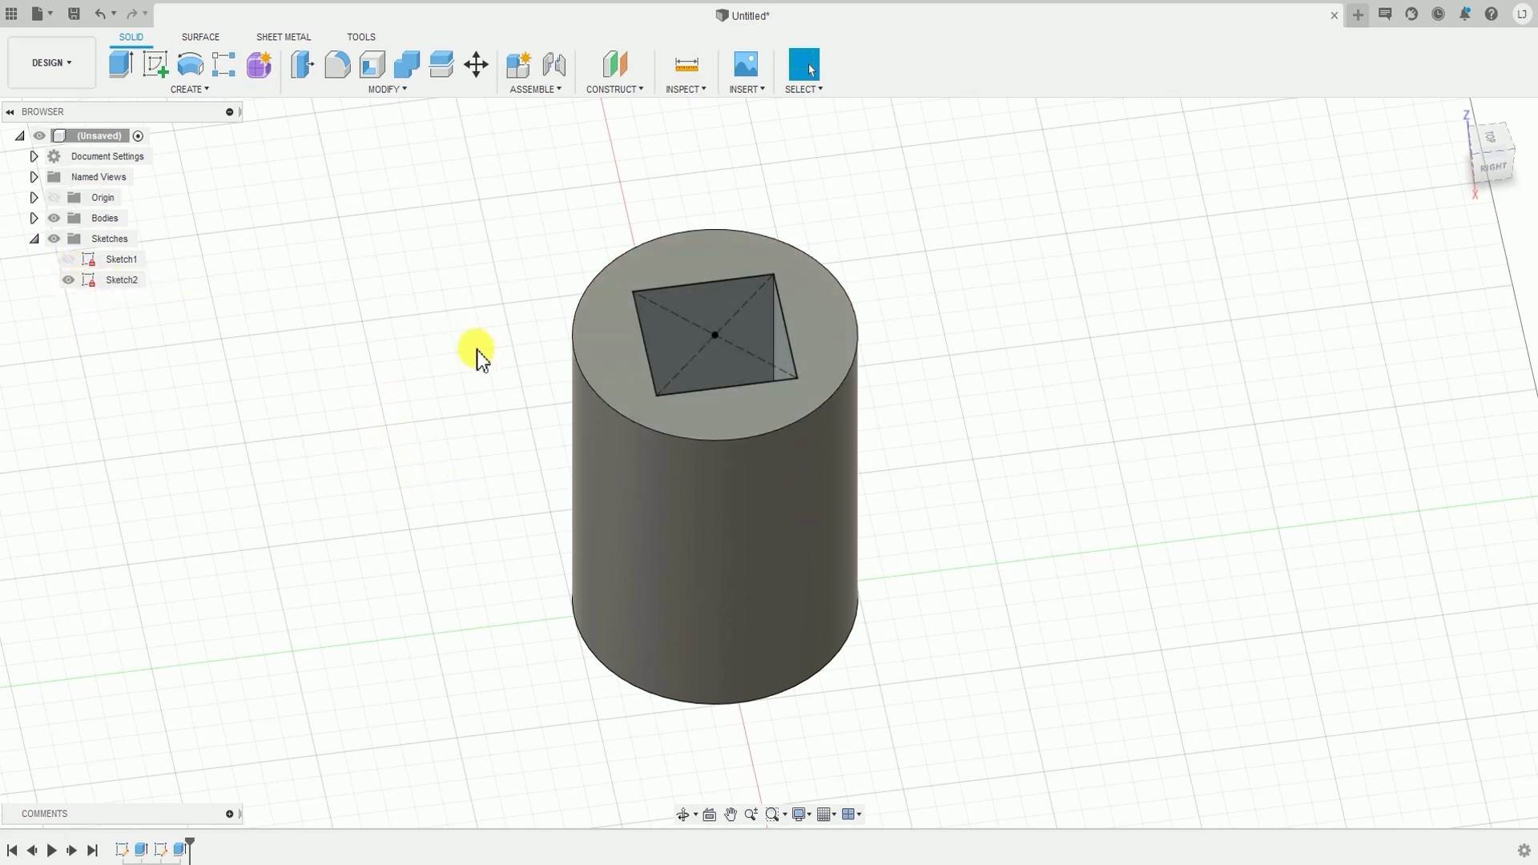
left_click(69, 281)
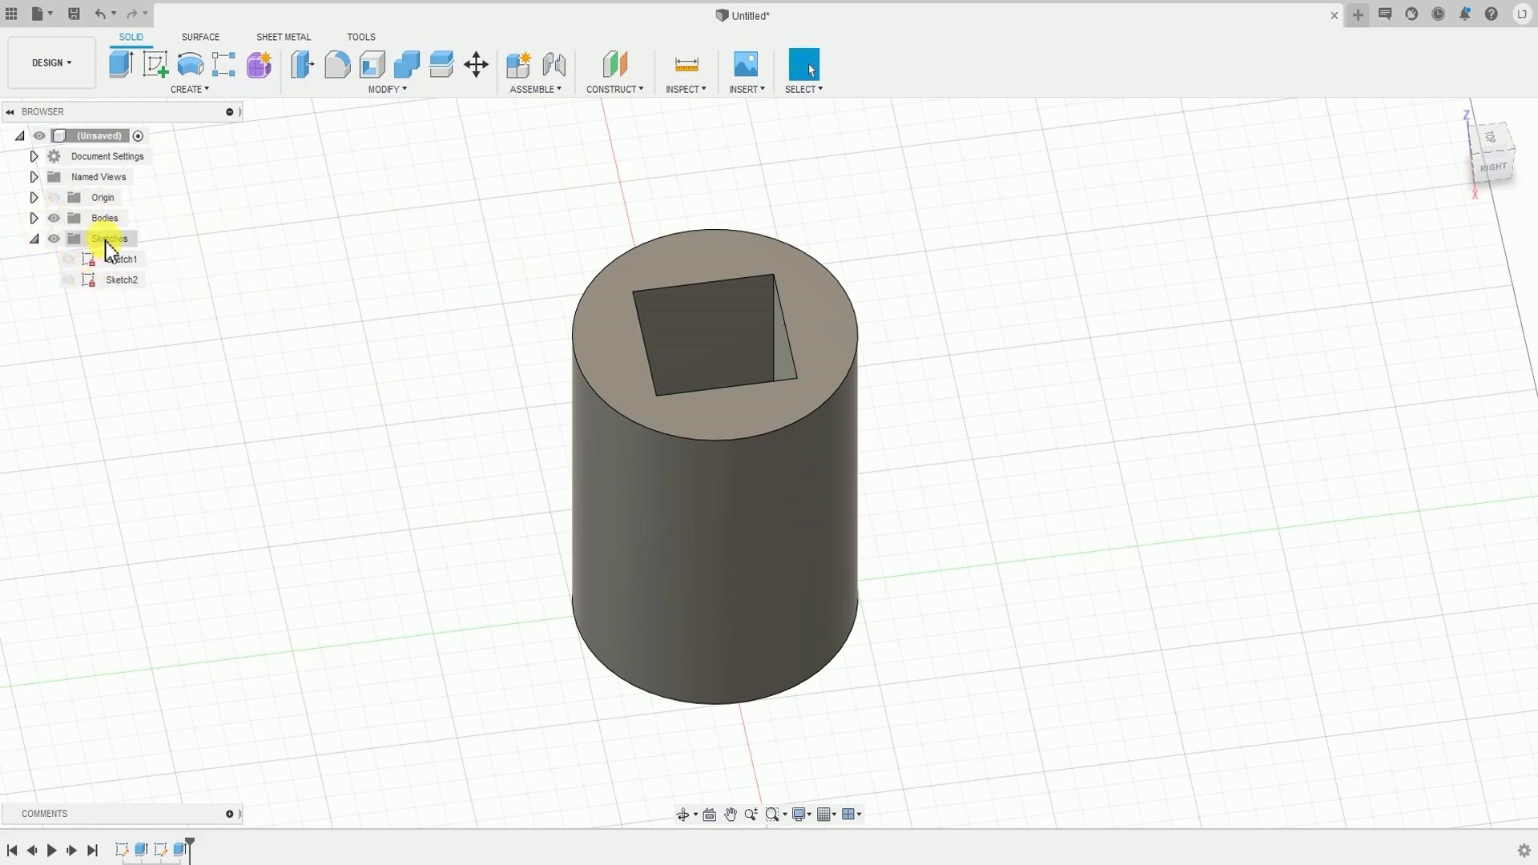
- Expand the Bodies folder and hide Body1
left_click(34, 219)
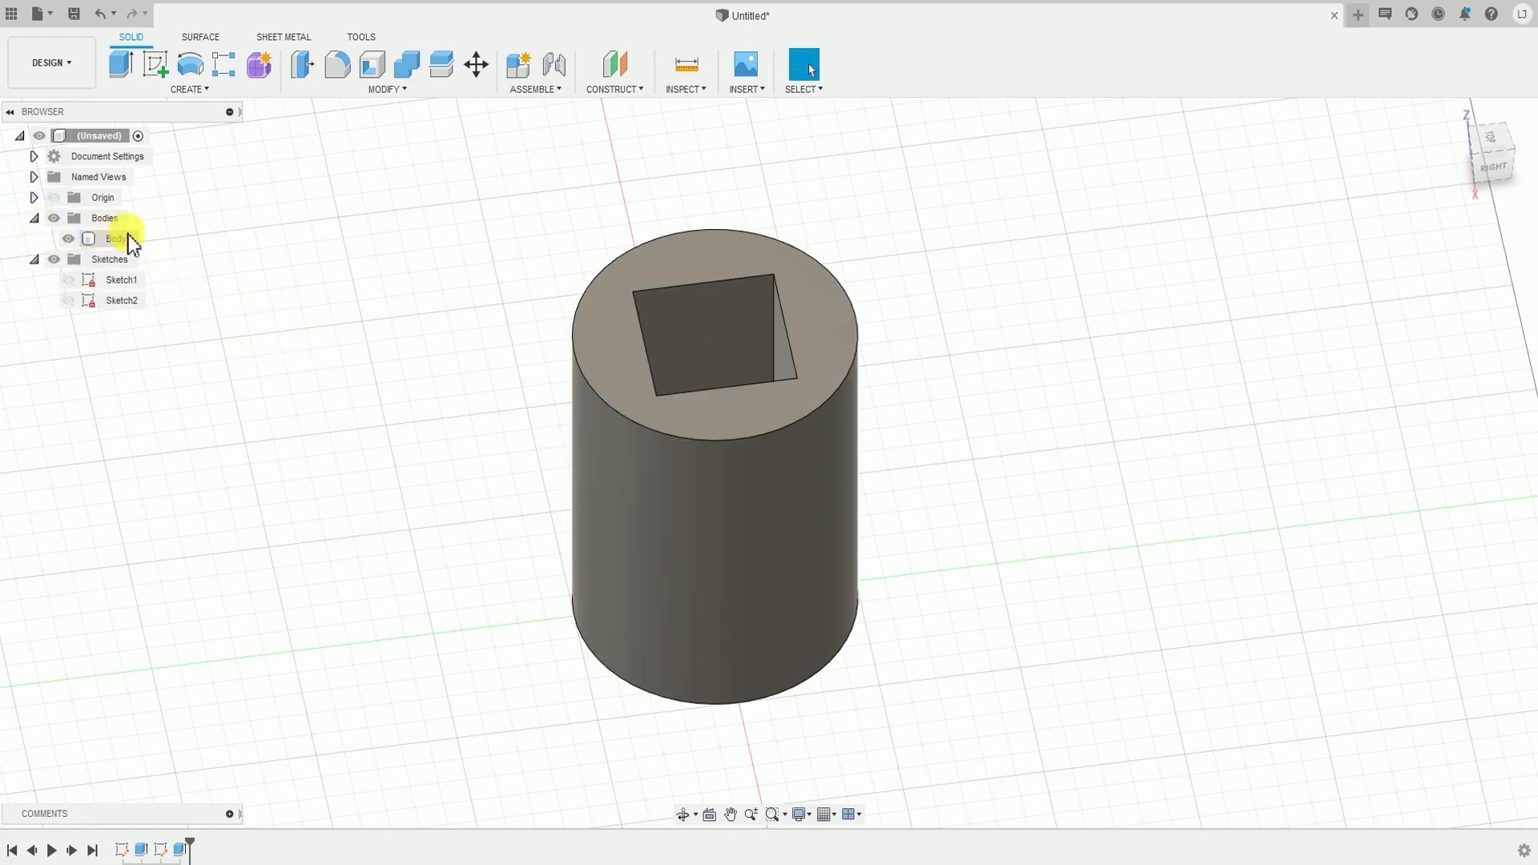
left_click(71, 243)
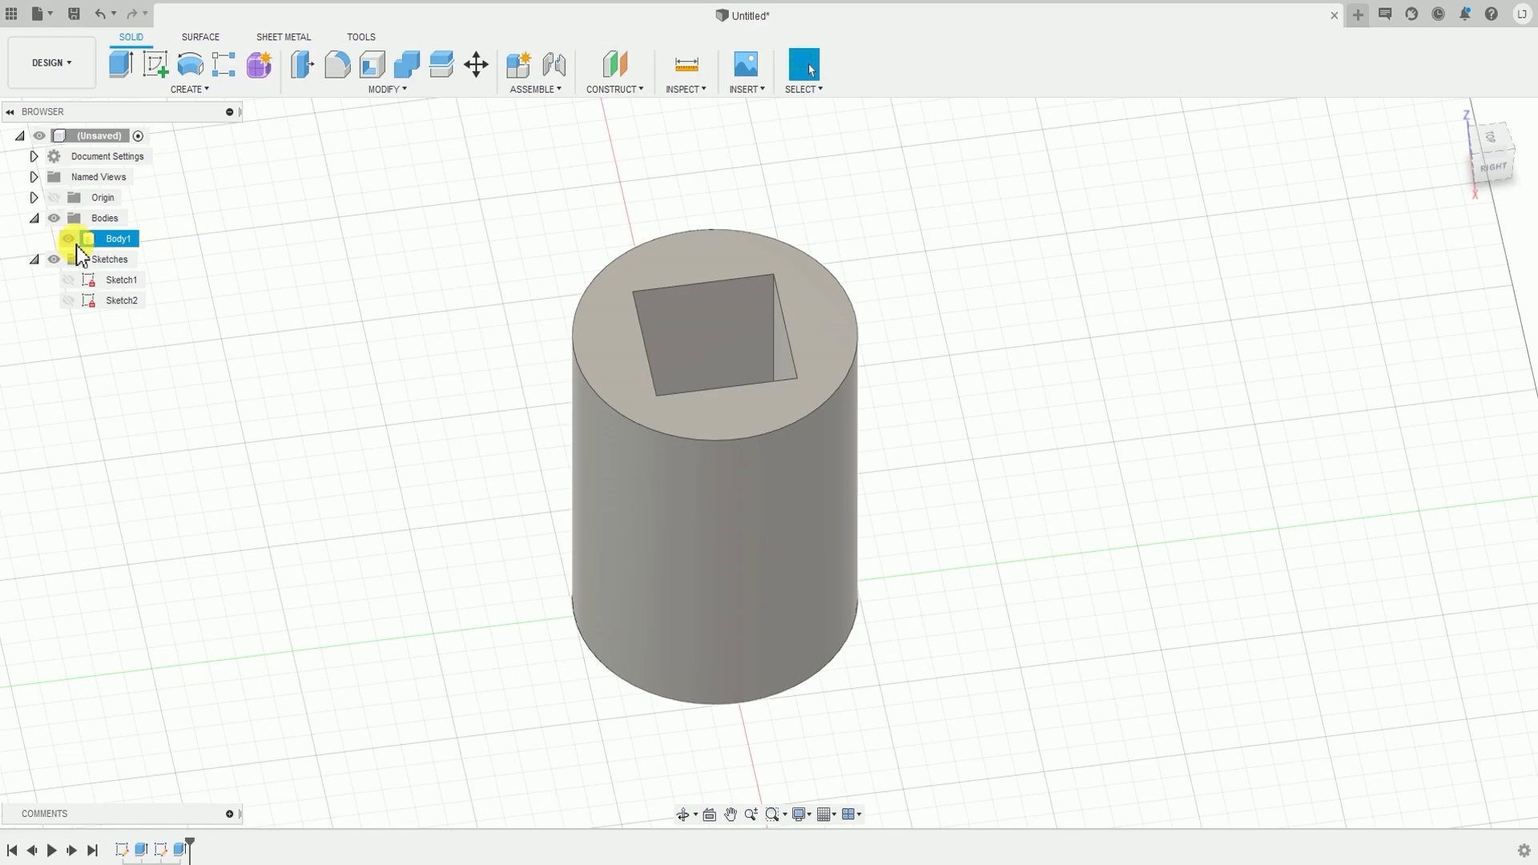
left_click(68, 240)
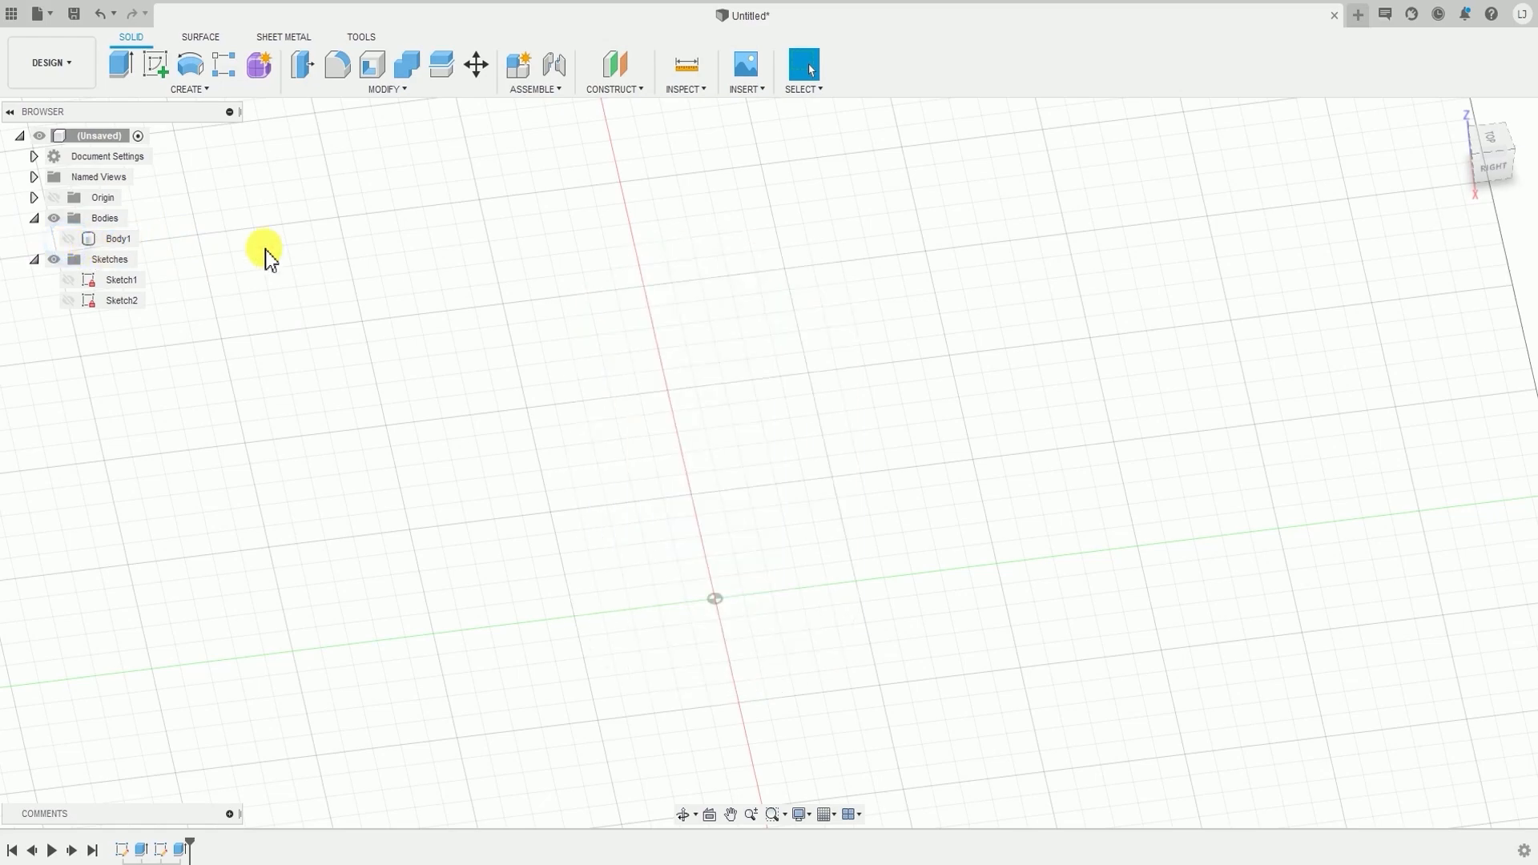
middle_click_drag(375, 283, 523, 301)
middle_click_drag(666, 485, 601, 445)
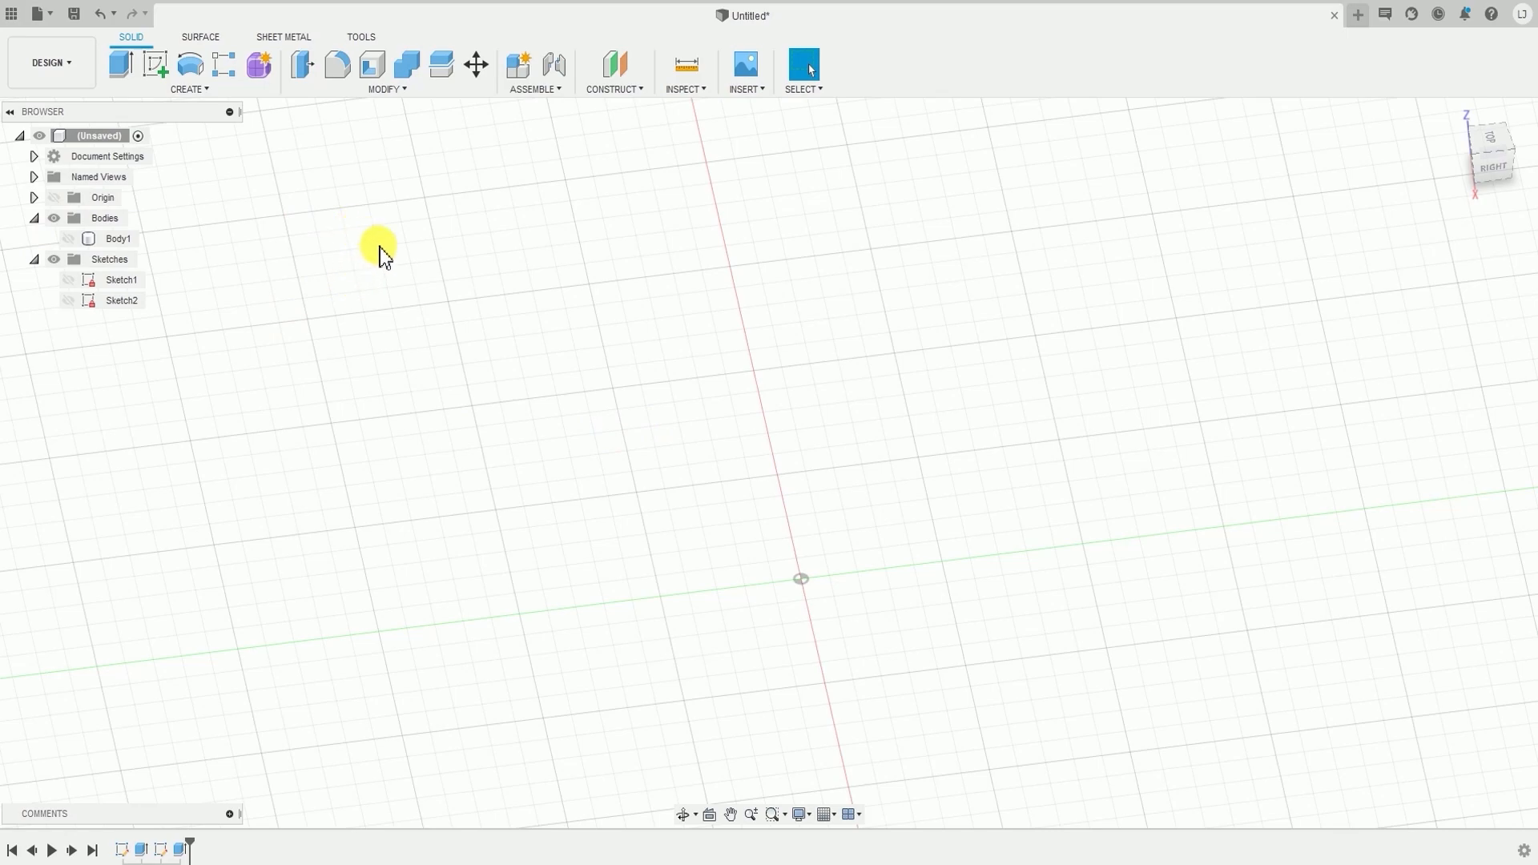
left_click(68, 239)
left_click(68, 239)
- View Sketch1 and Sketch2 individually and together, hide both sketches, and show Body1 again
left_click(69, 280)
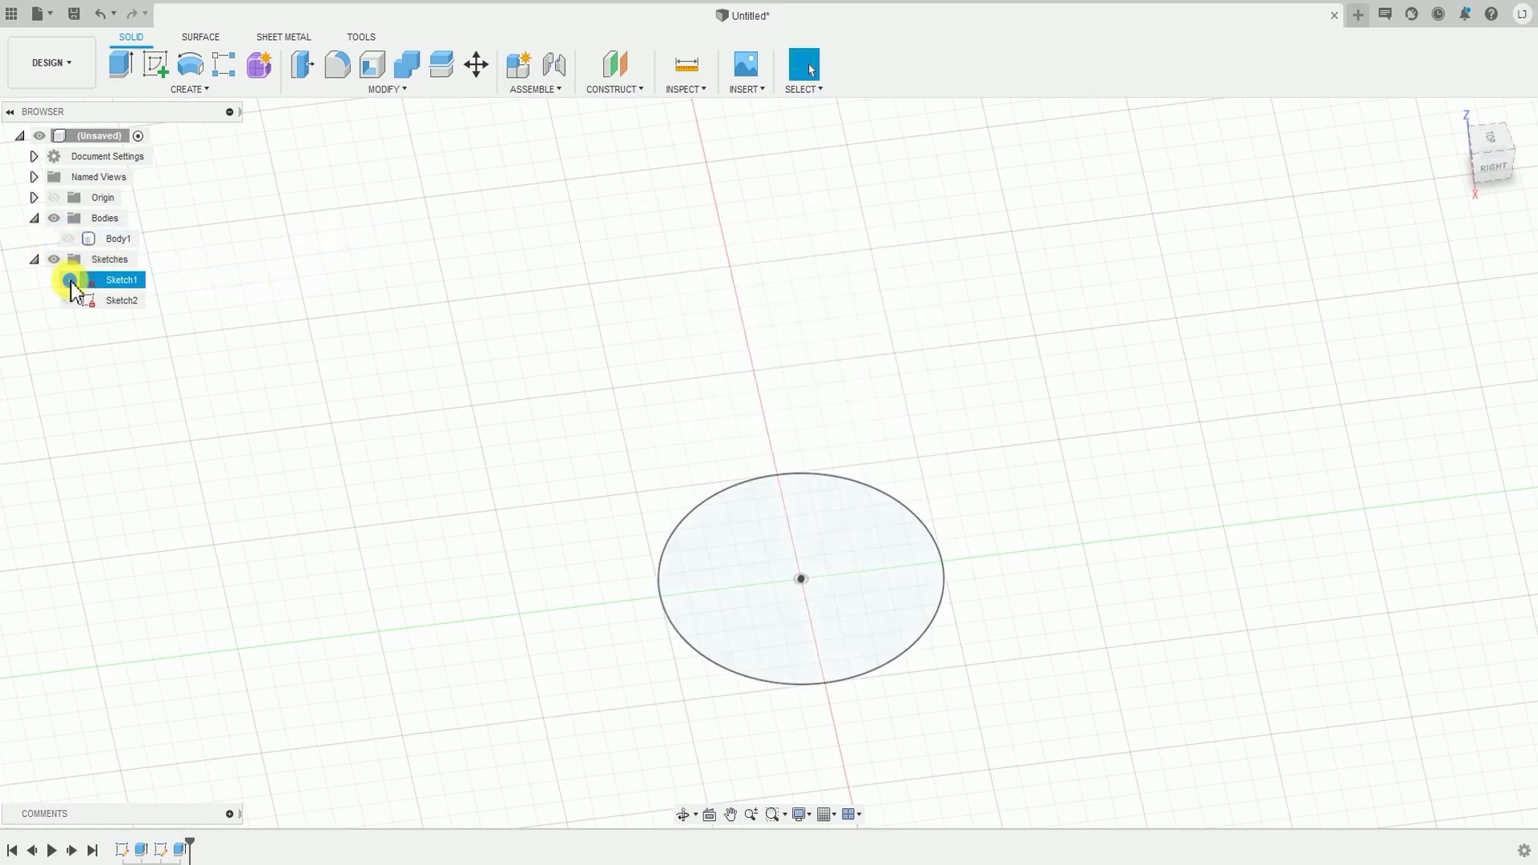
left_click(69, 280)
left_click(69, 301)
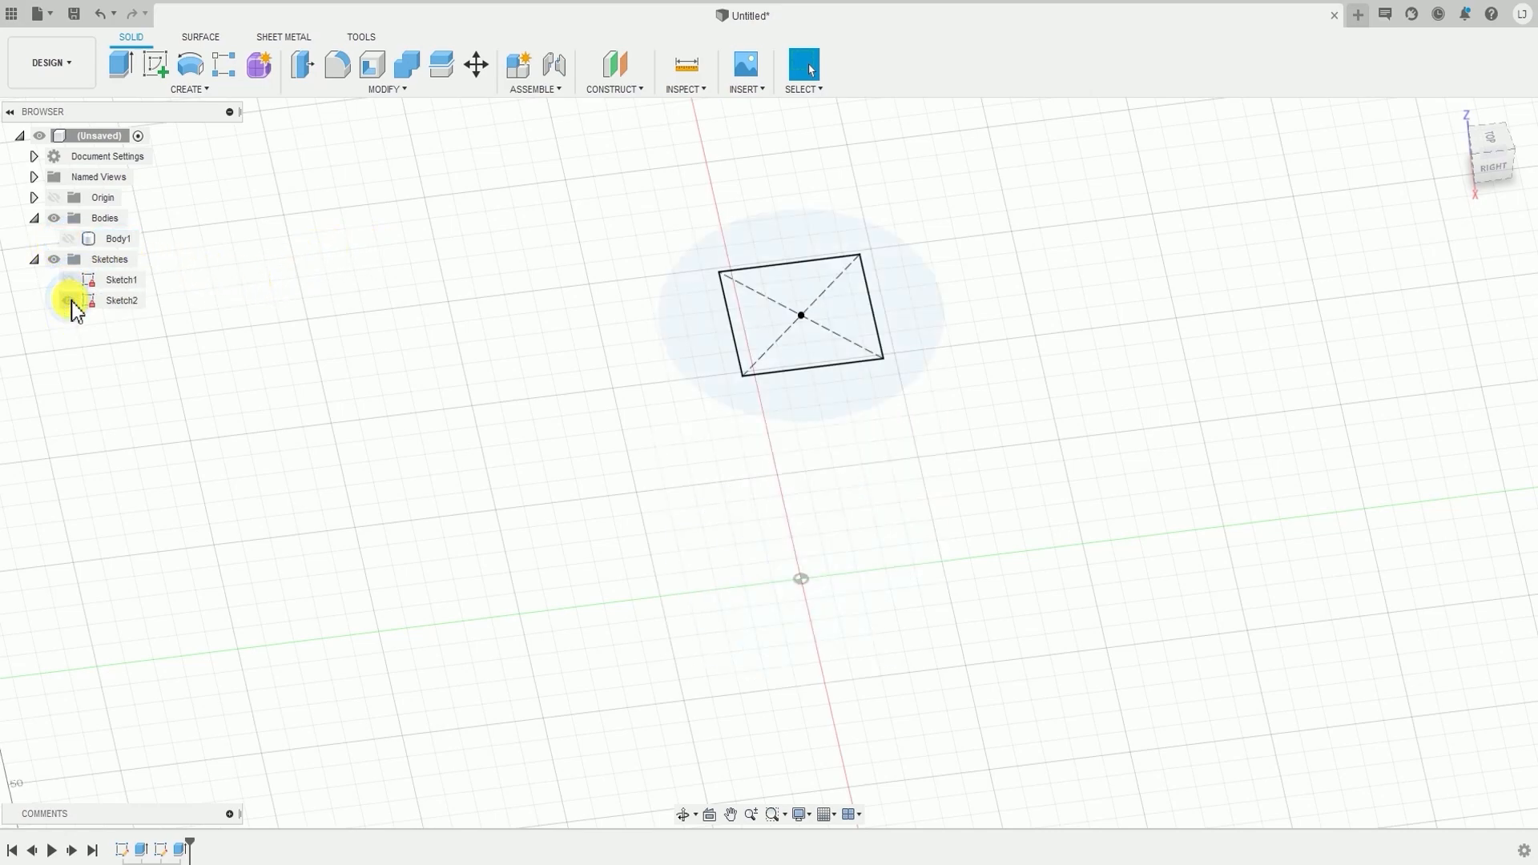
left_click(69, 301)
left_click(68, 280)
left_click(69, 300)
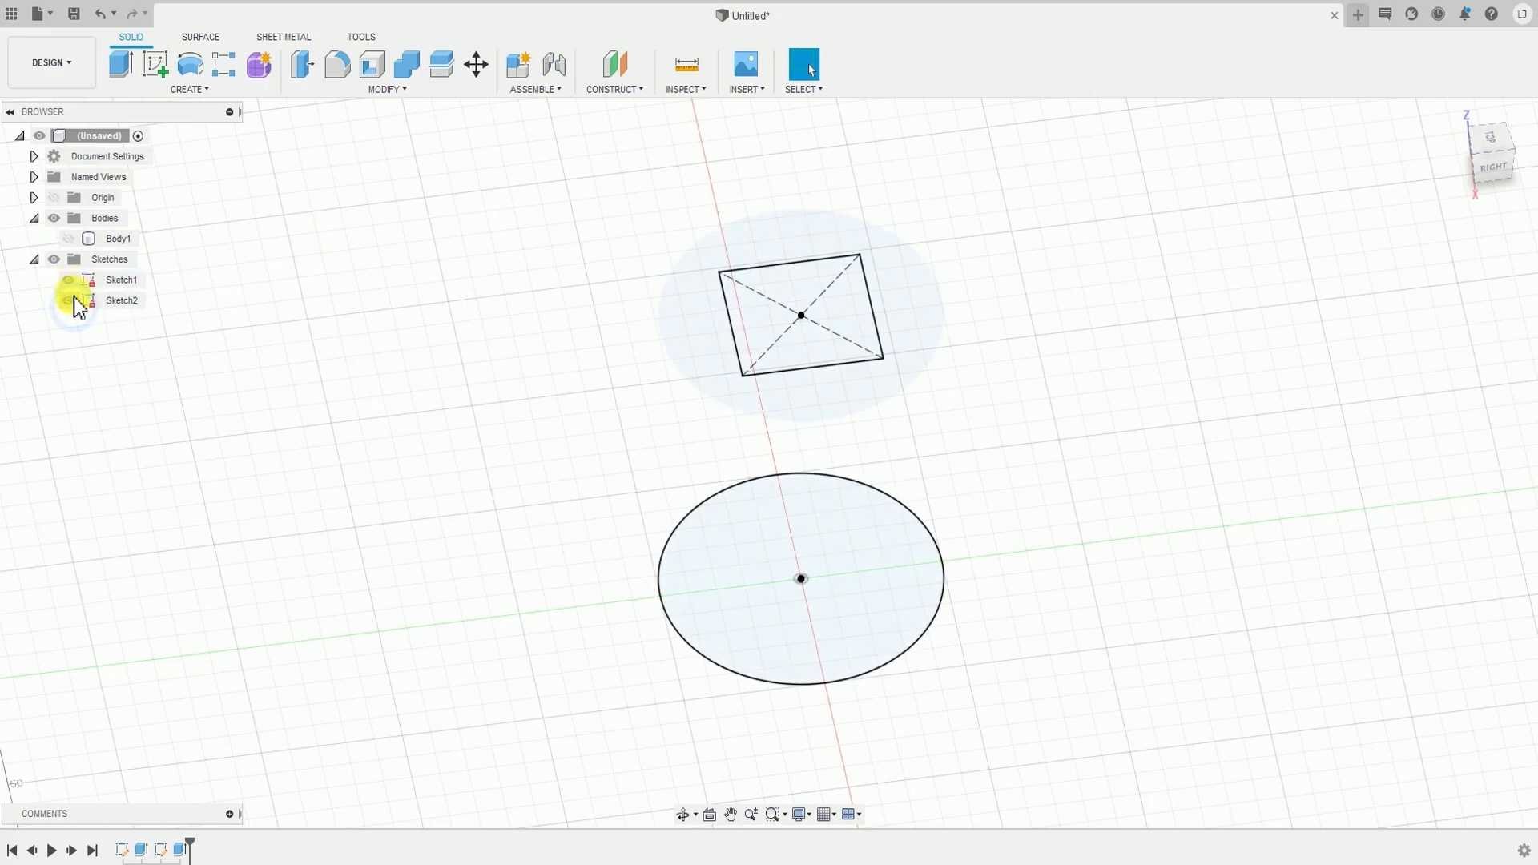
left_click(71, 280)
left_click(72, 301)
left_click(71, 239)
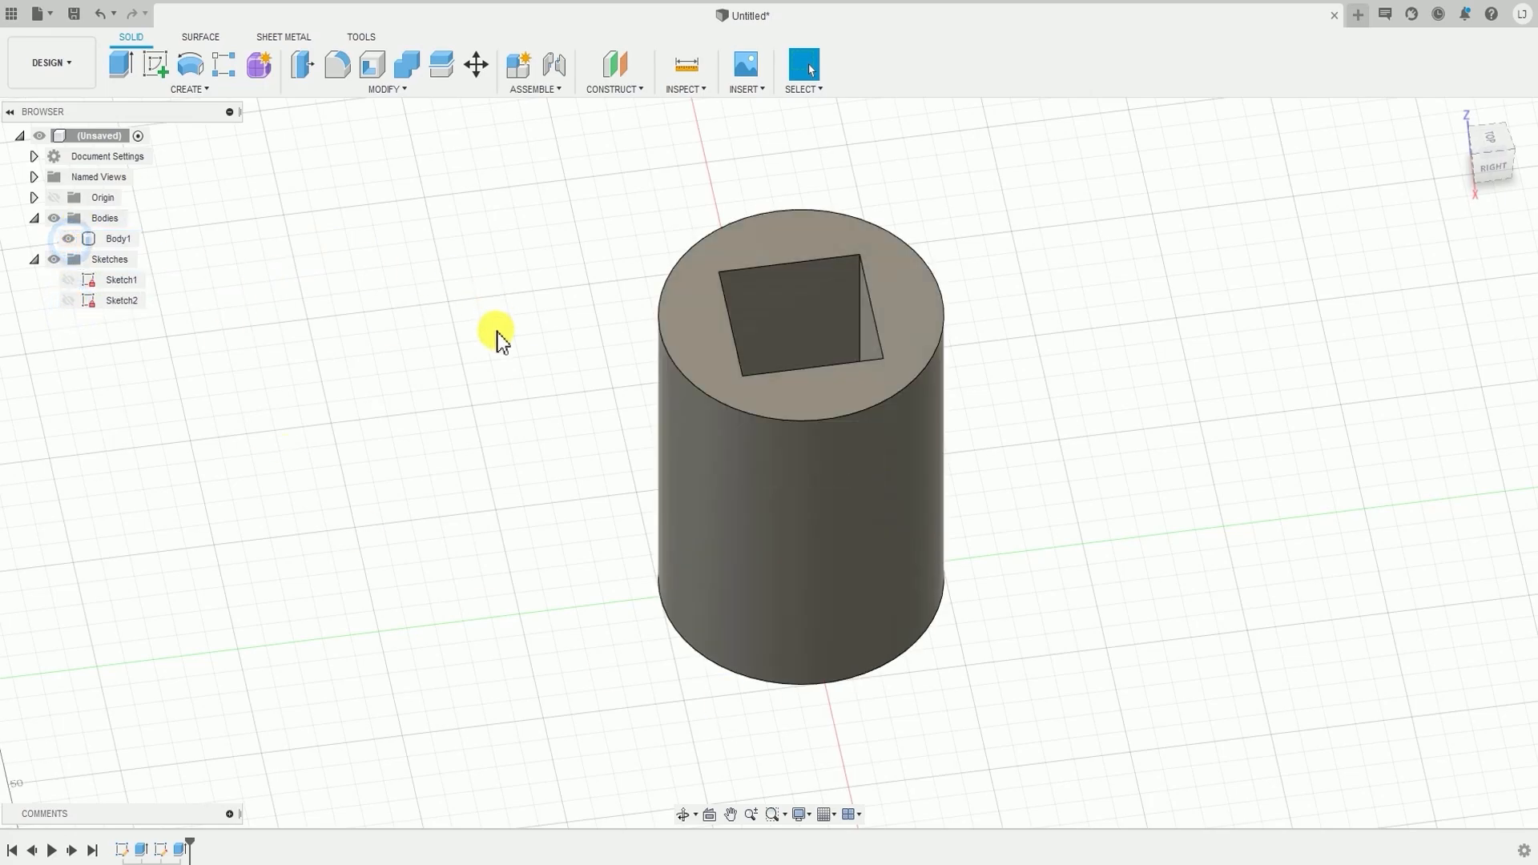
- Create a new sketch on the cylinder's top face around the square pocket
scroll(585, 395, "down", 2)
middle_click_drag(587, 409, 647, 396)
scroll(638, 410, "down", 2)
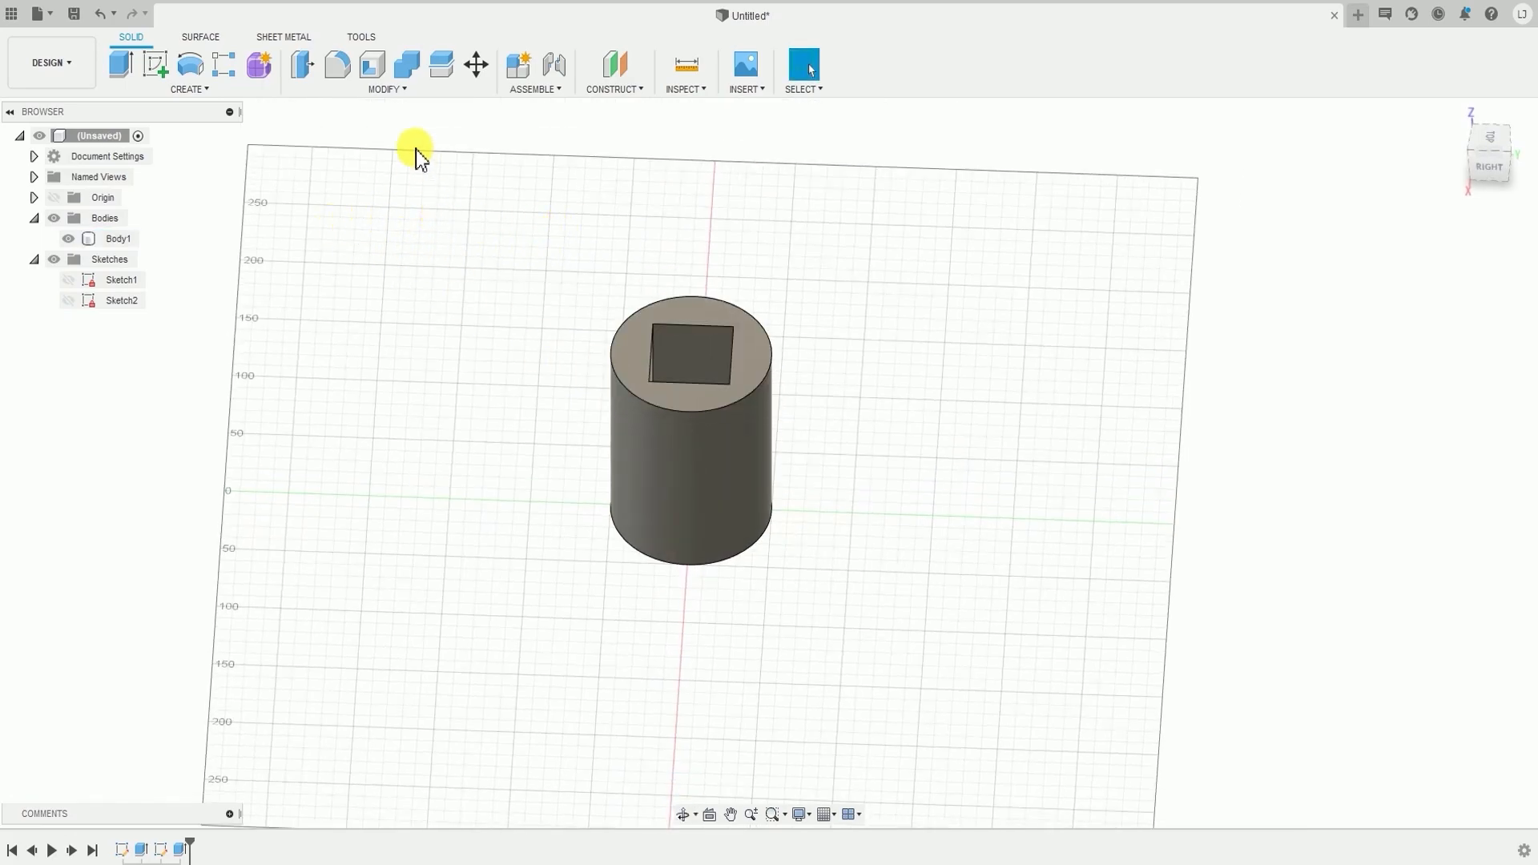
scroll(656, 403, "up", 5)
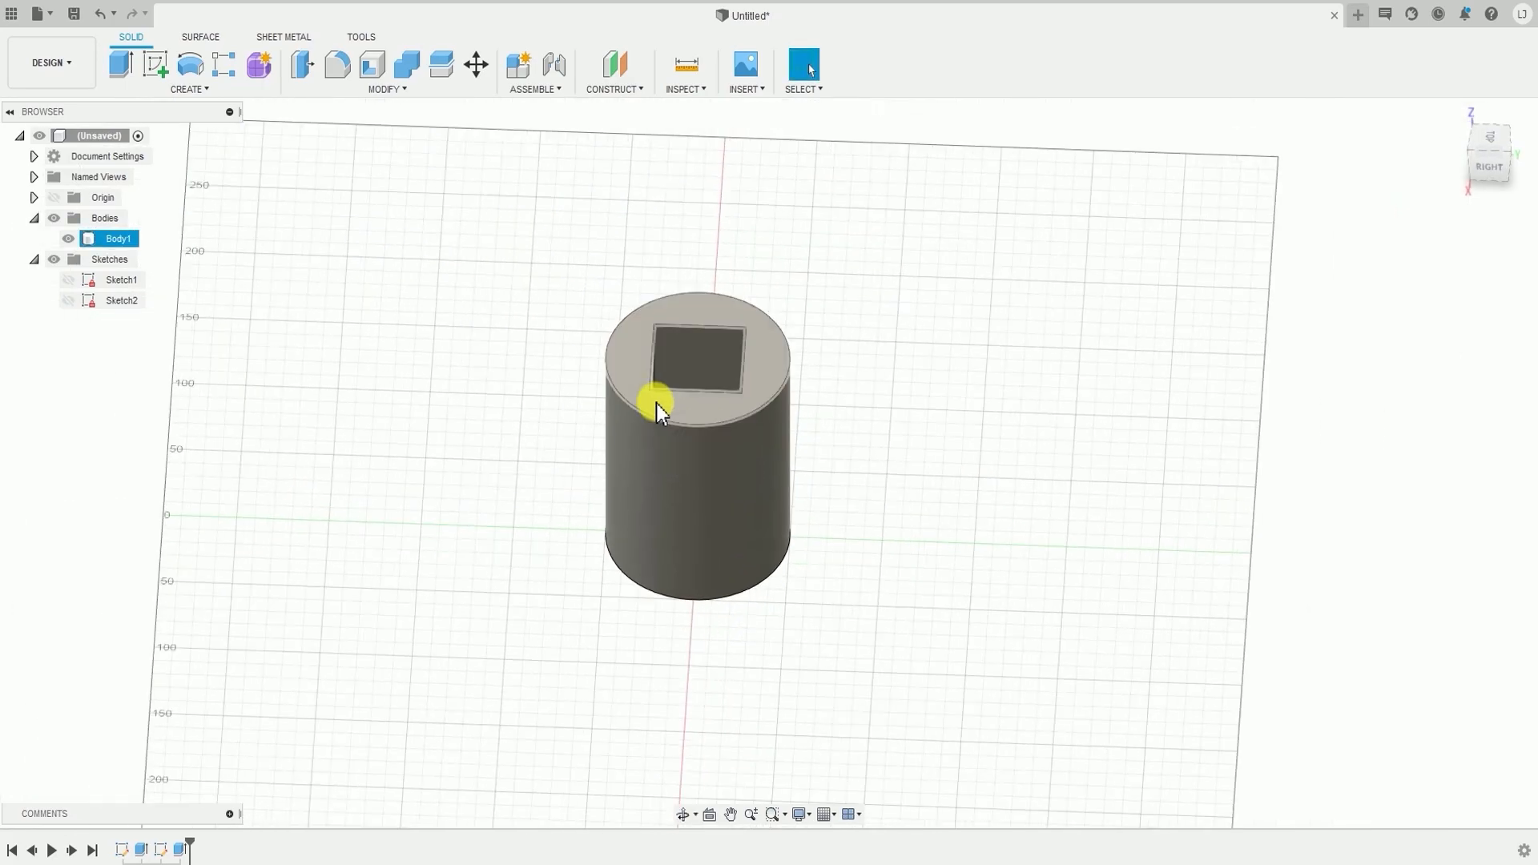
scroll(599, 478, "up", 2)
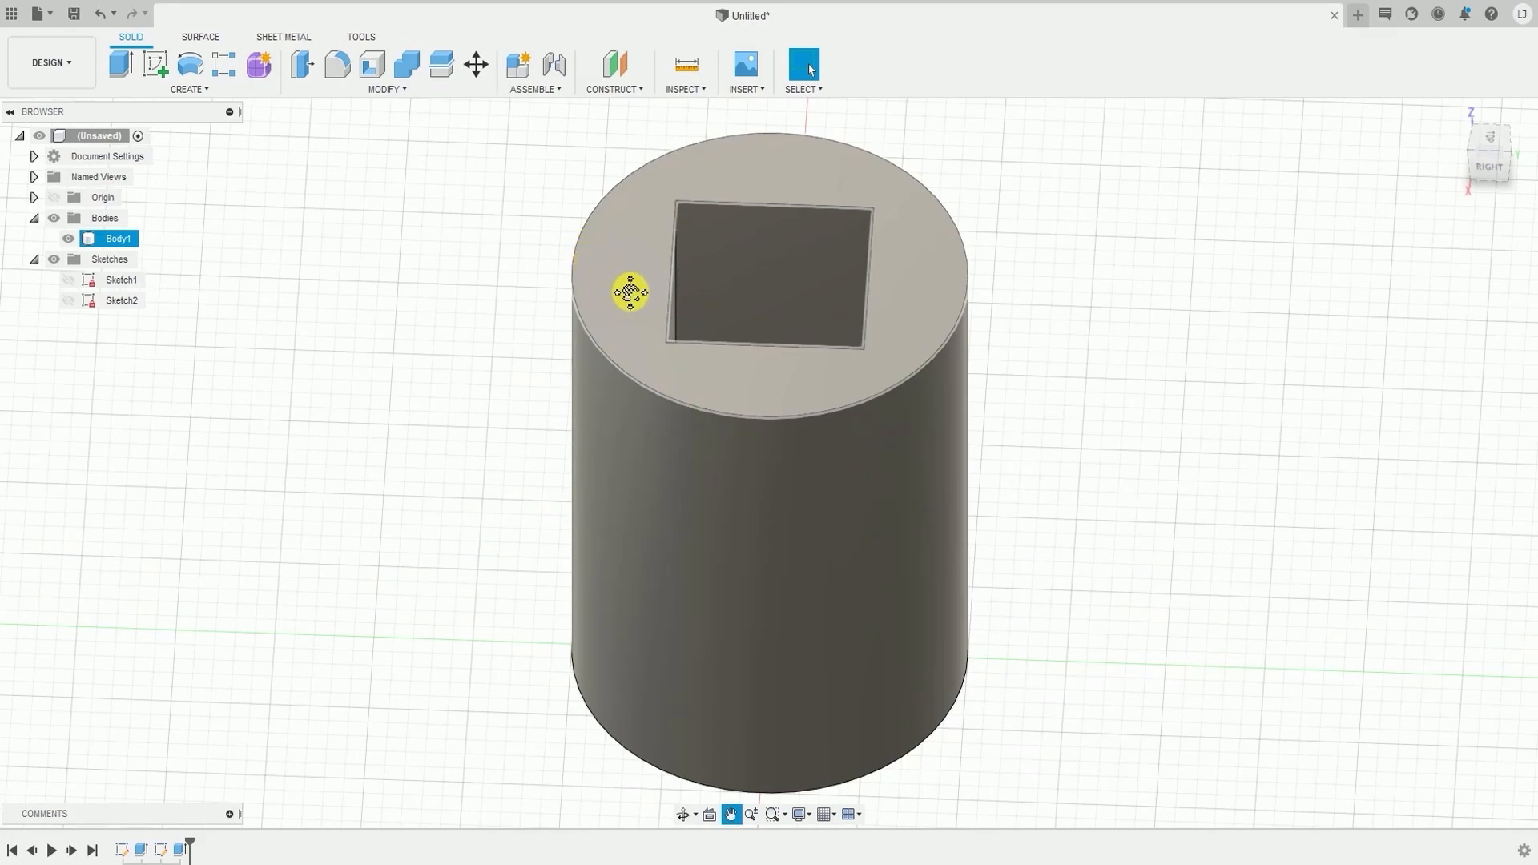
middle_click_drag(631, 291, 563, 389)
left_click(551, 373)
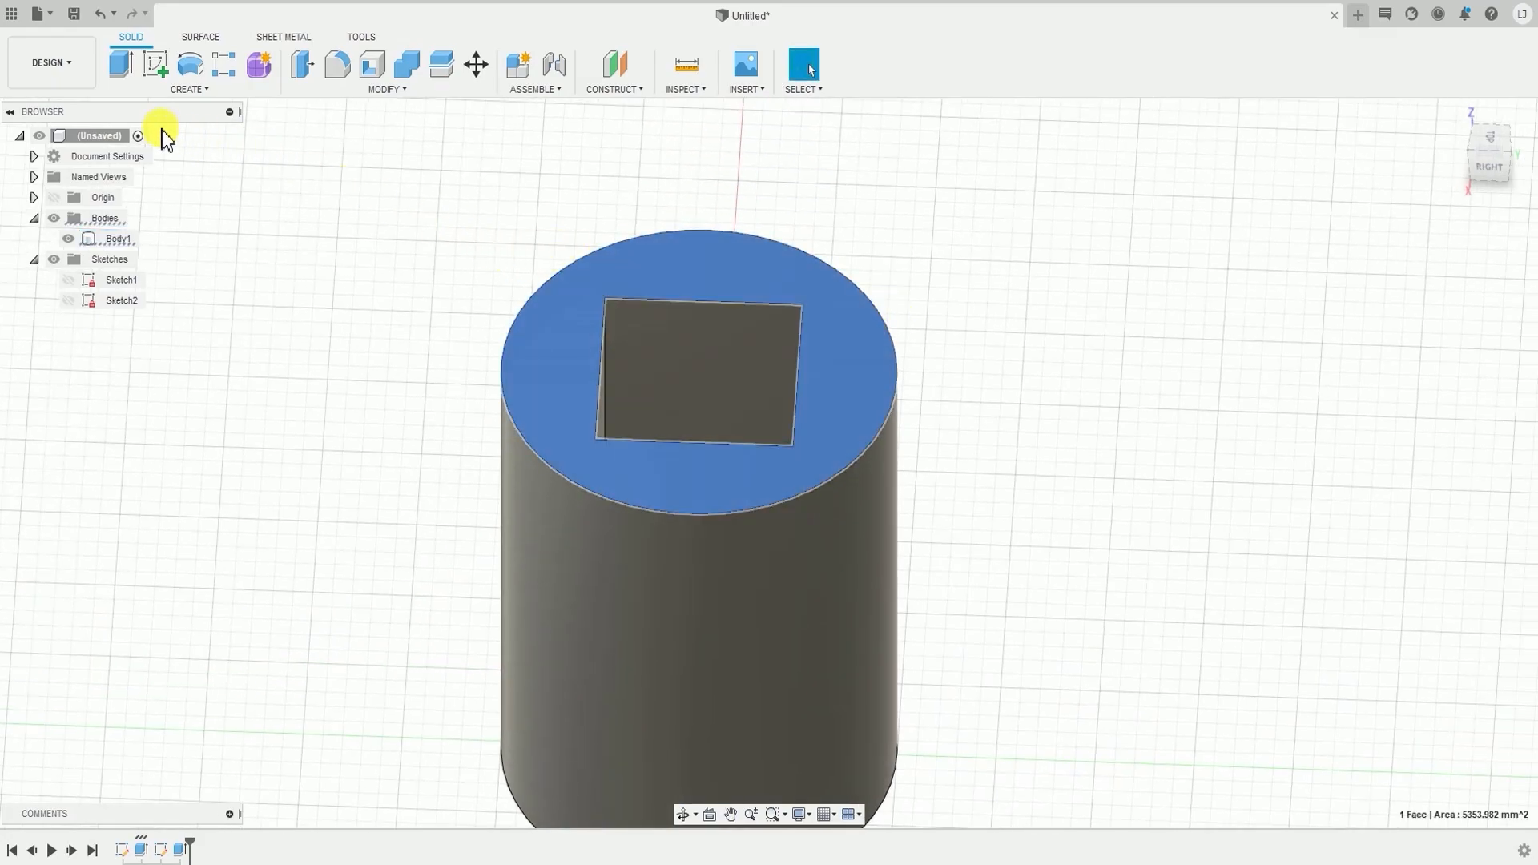
left_click(194, 89)
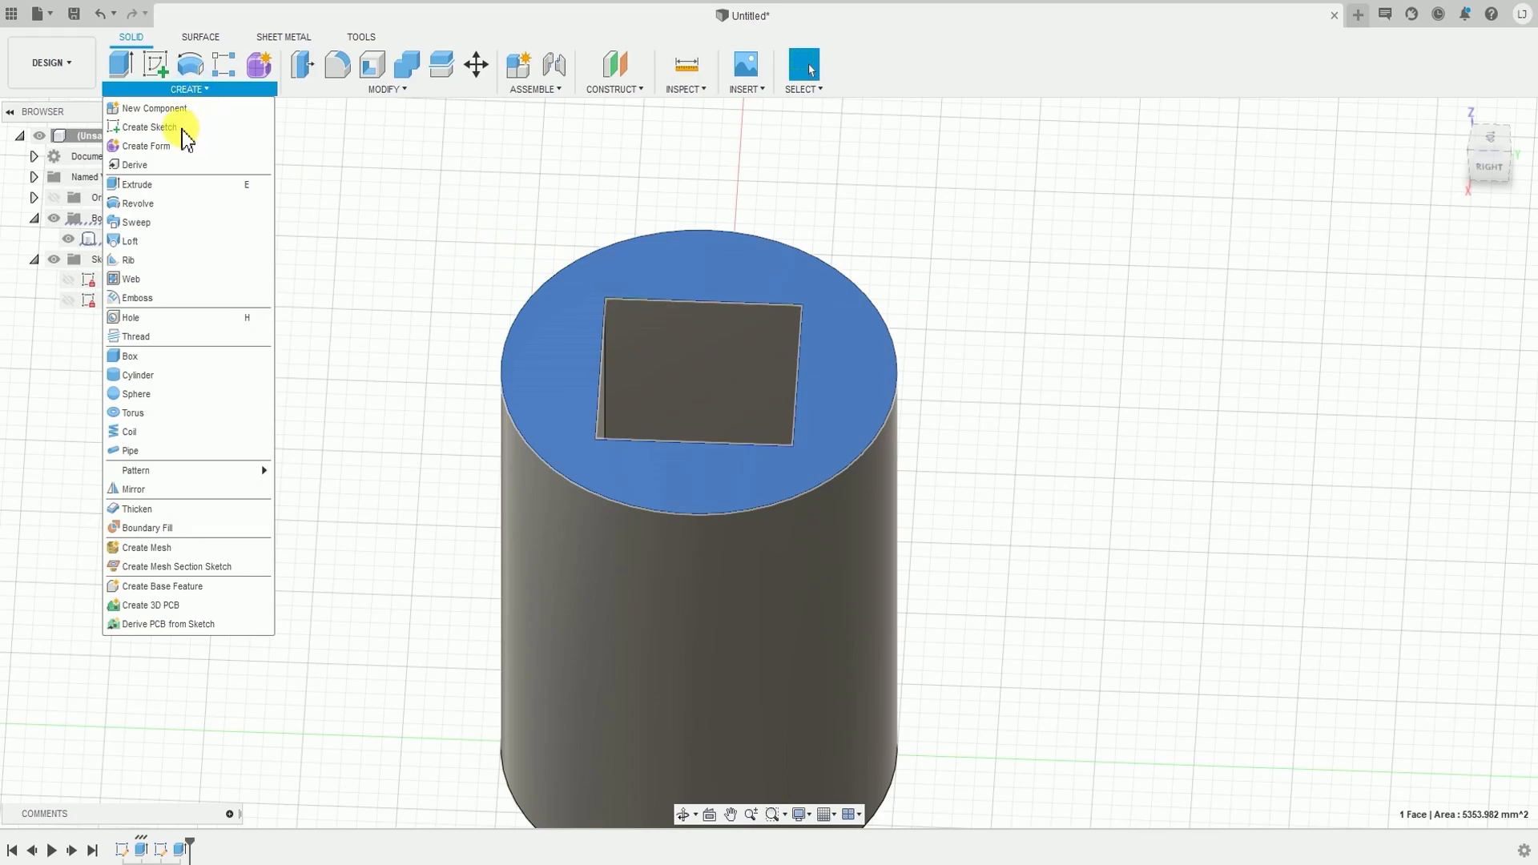
left_click(184, 128)
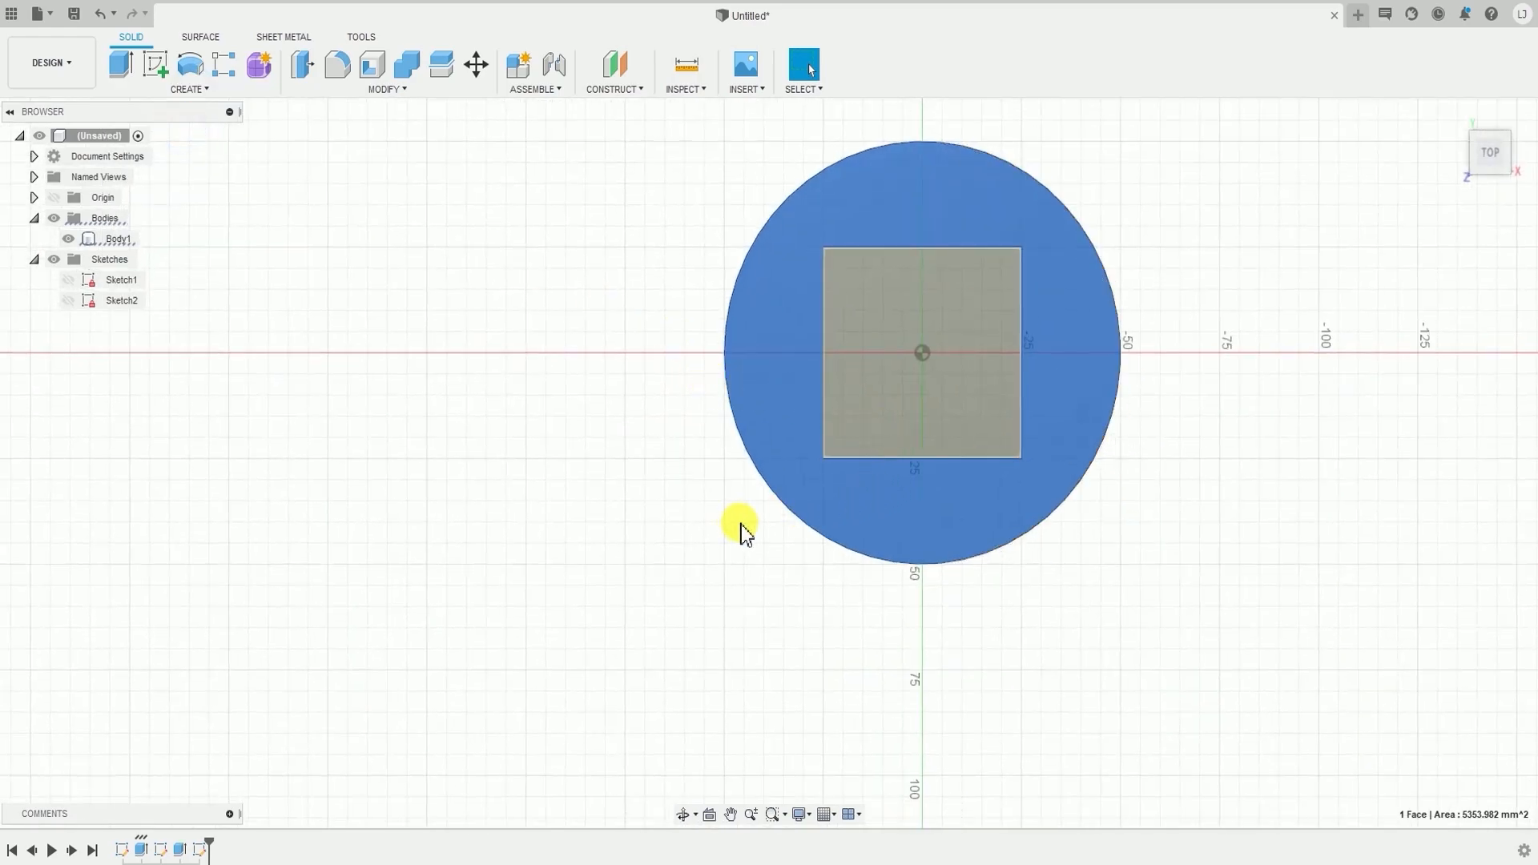
left_click(906, 498)
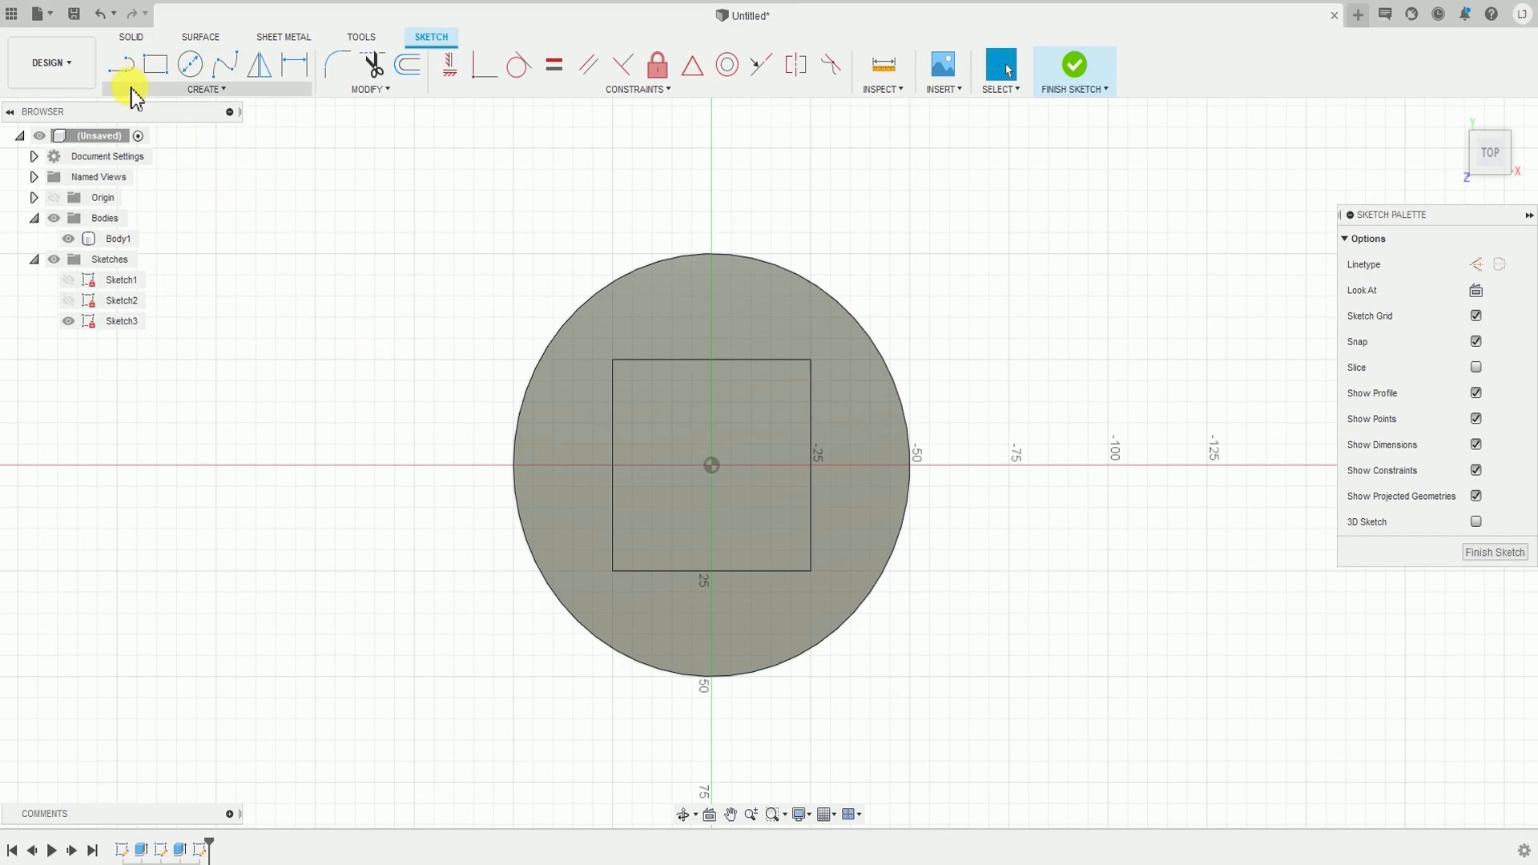
- Draw a center diameter circle centred on the origin, lying between the square pocket and the cylinder's outer edge
left_click(203, 91)
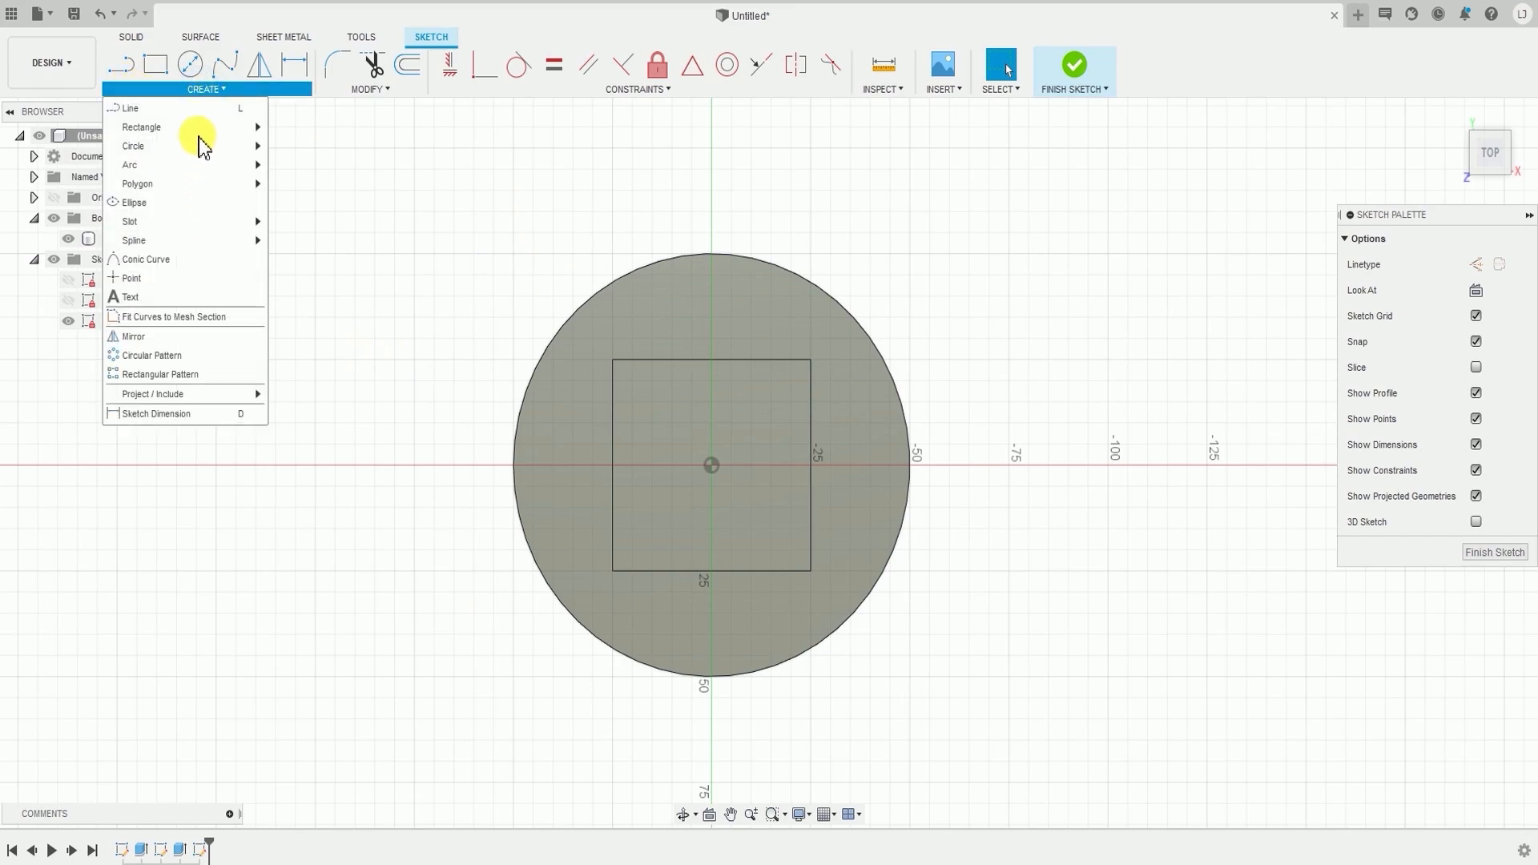
mouse_move(205, 149)
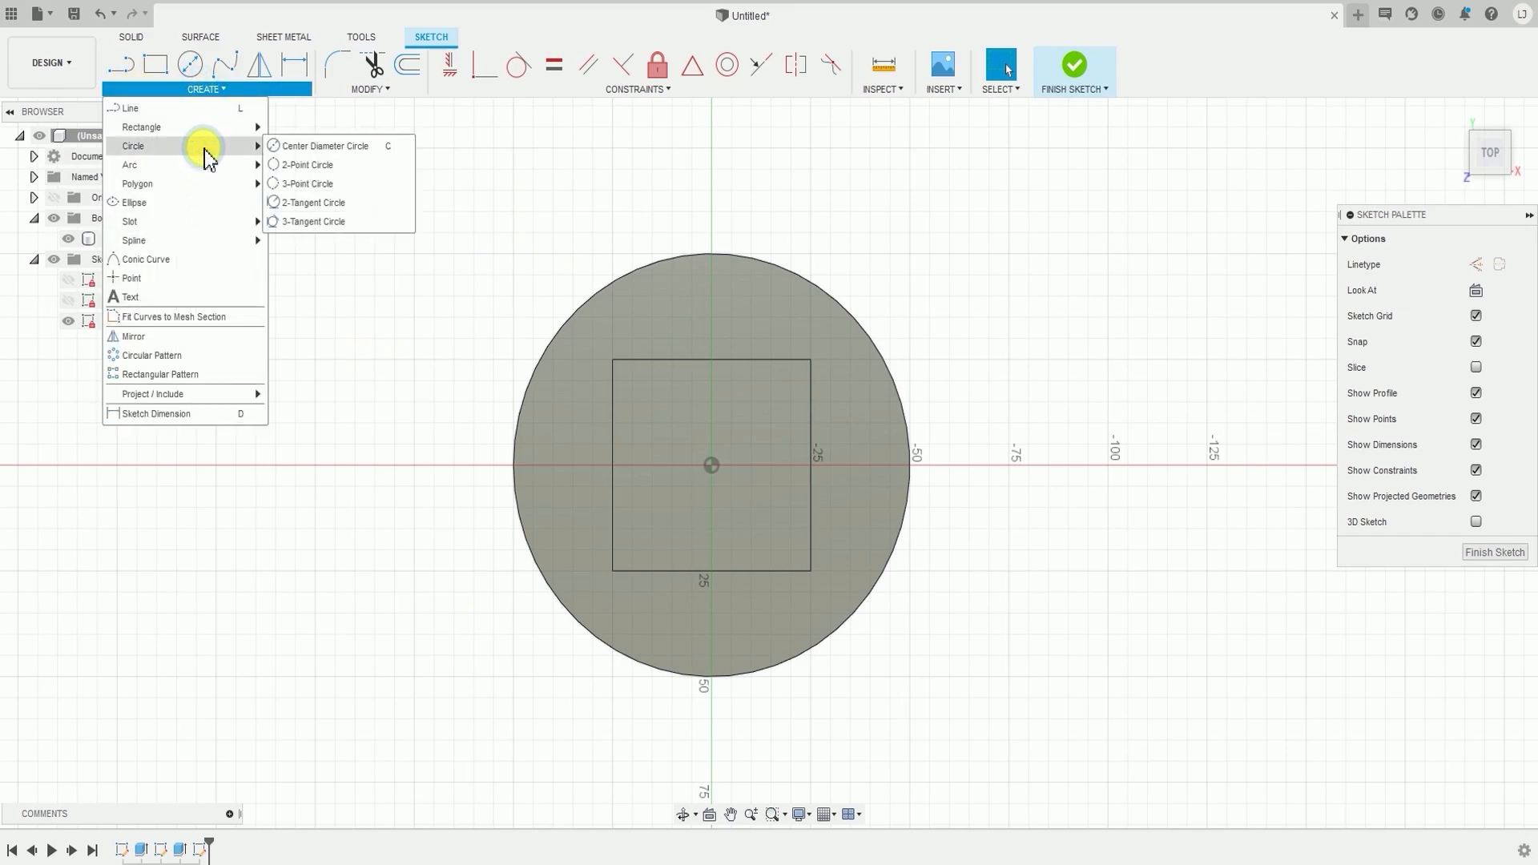
left_click(330, 147)
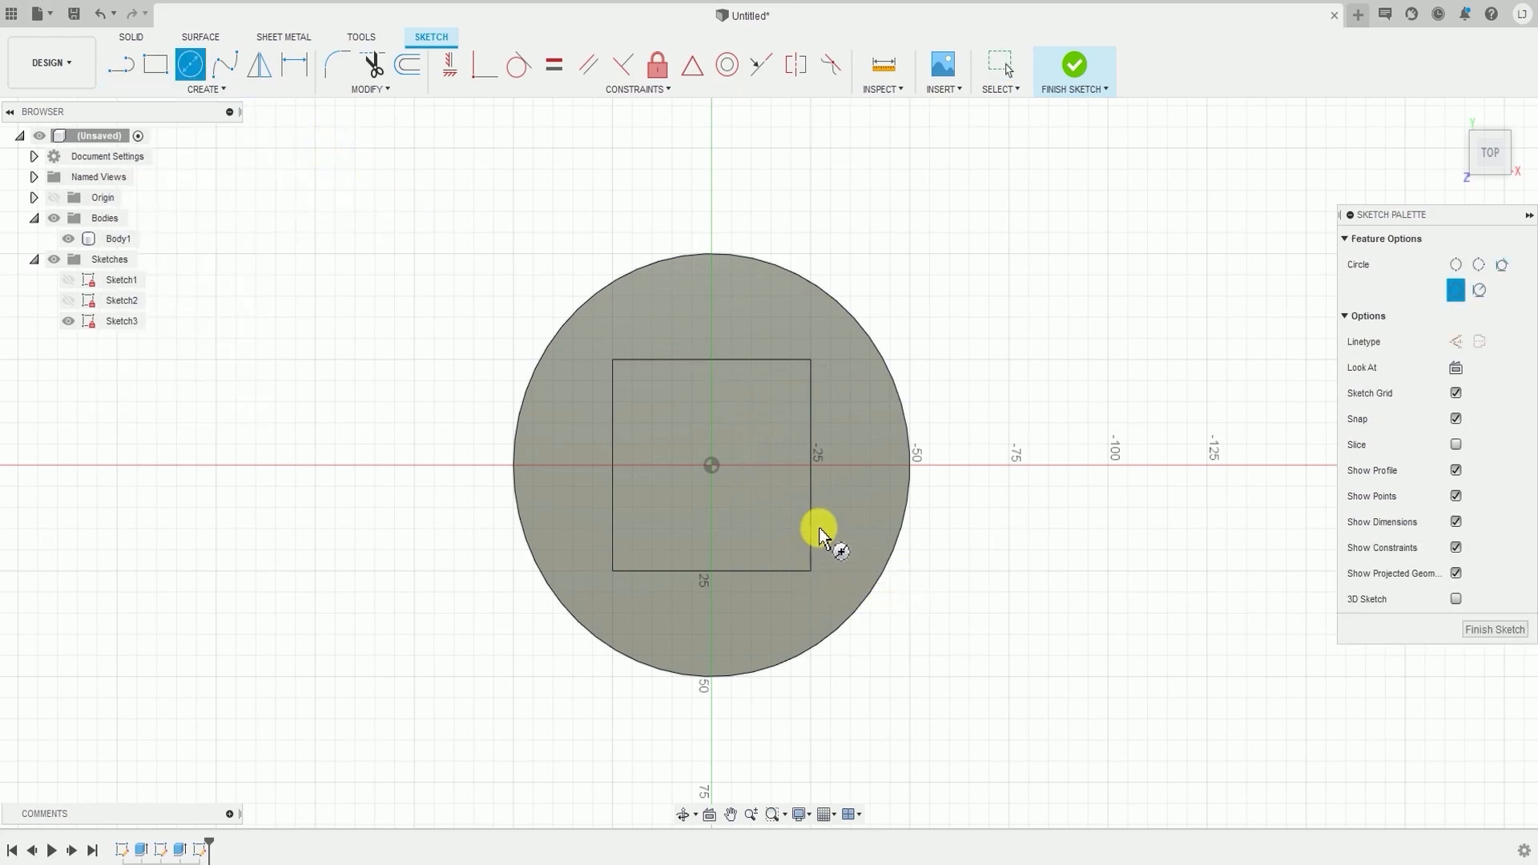
left_click(712, 465)
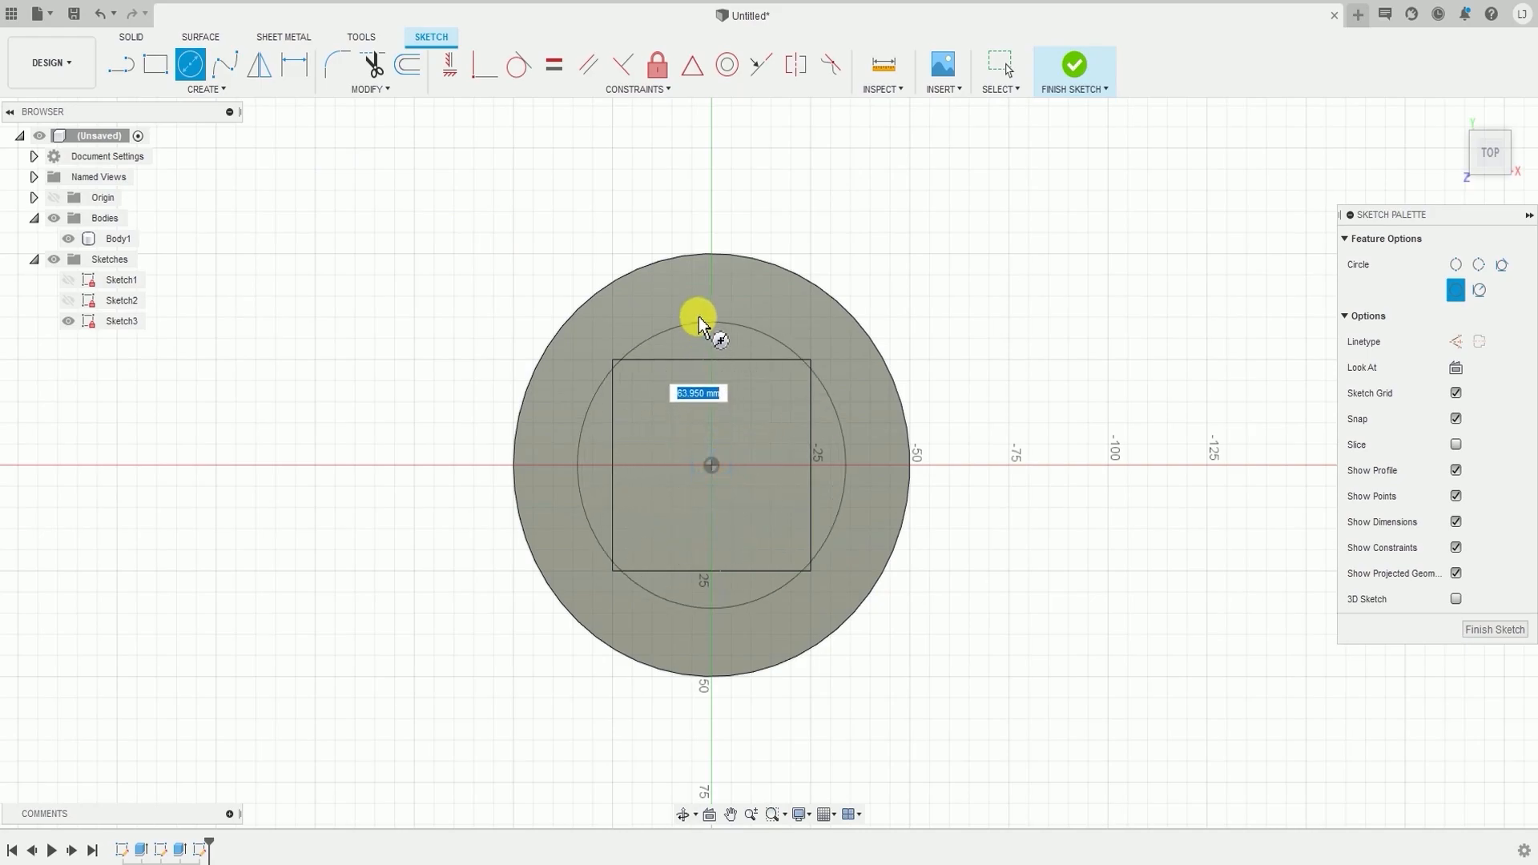
left_click(681, 290)
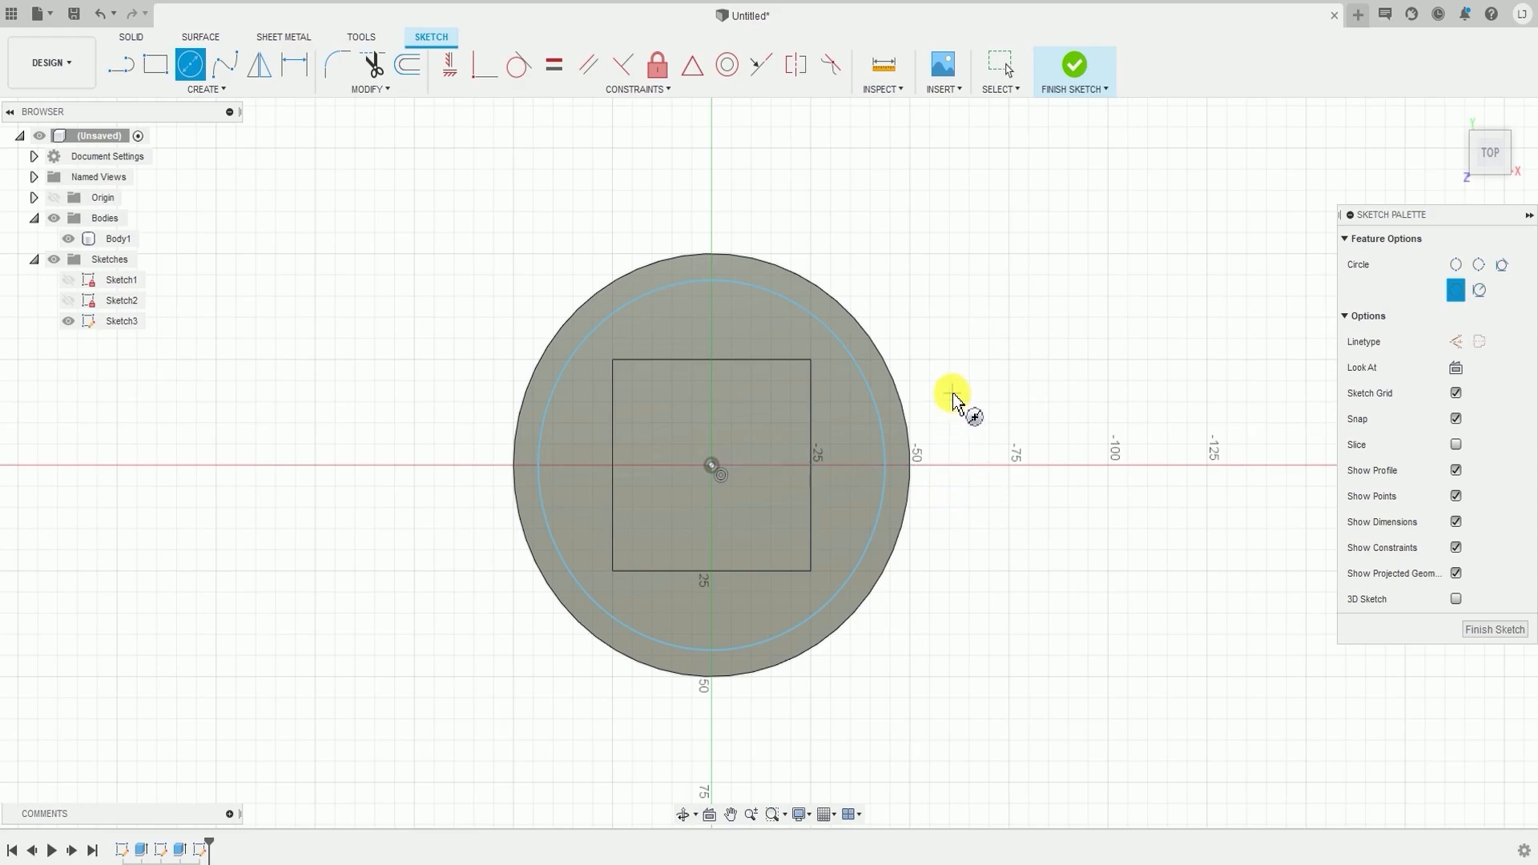
key("Escape")
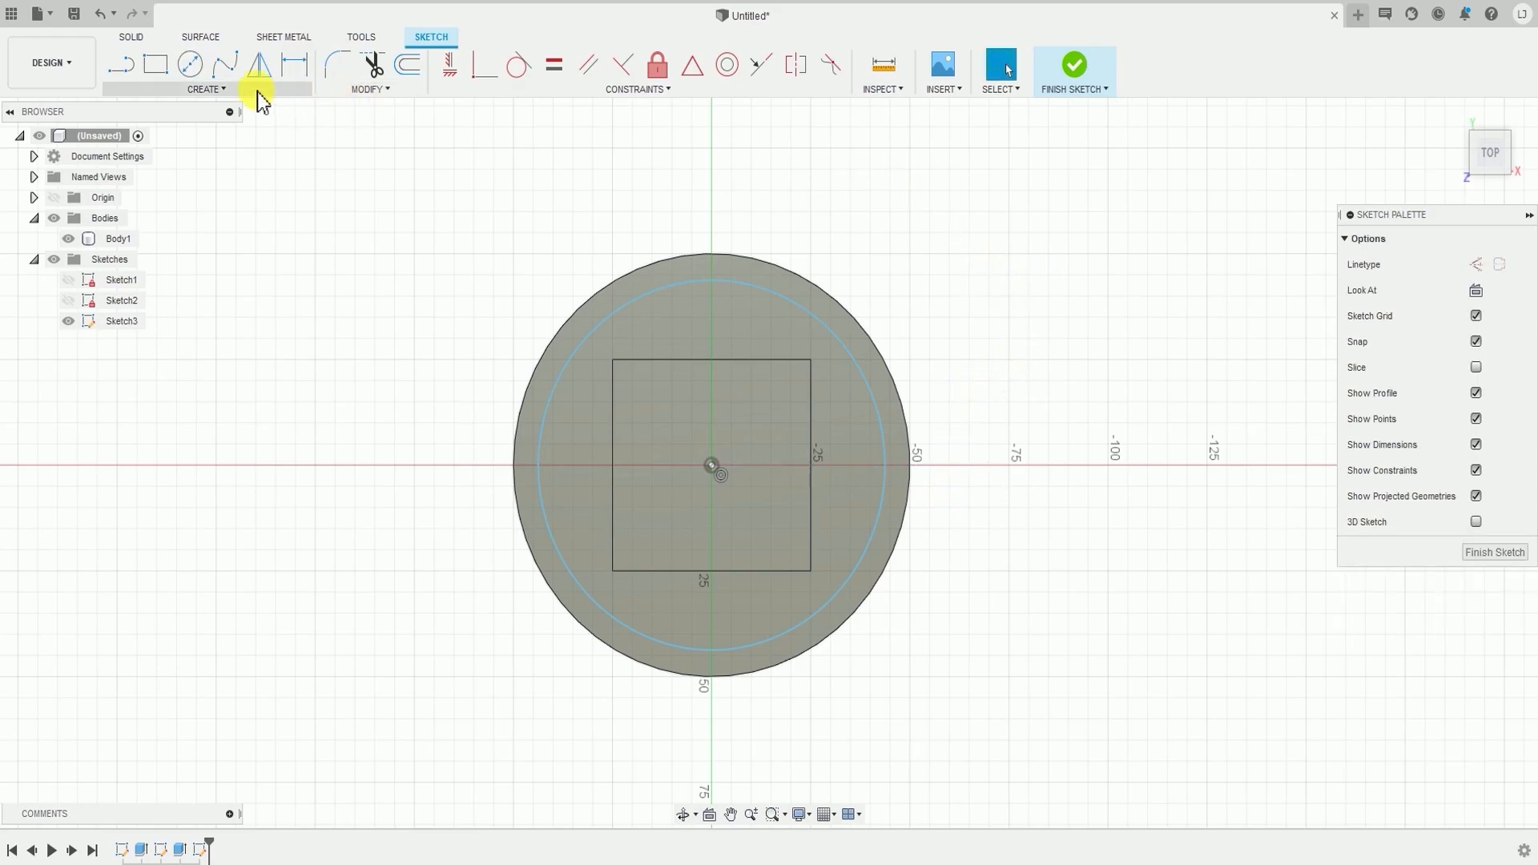
- Dimension the new circle's diameter at 80 mm and finish the sketch
left_click(208, 92)
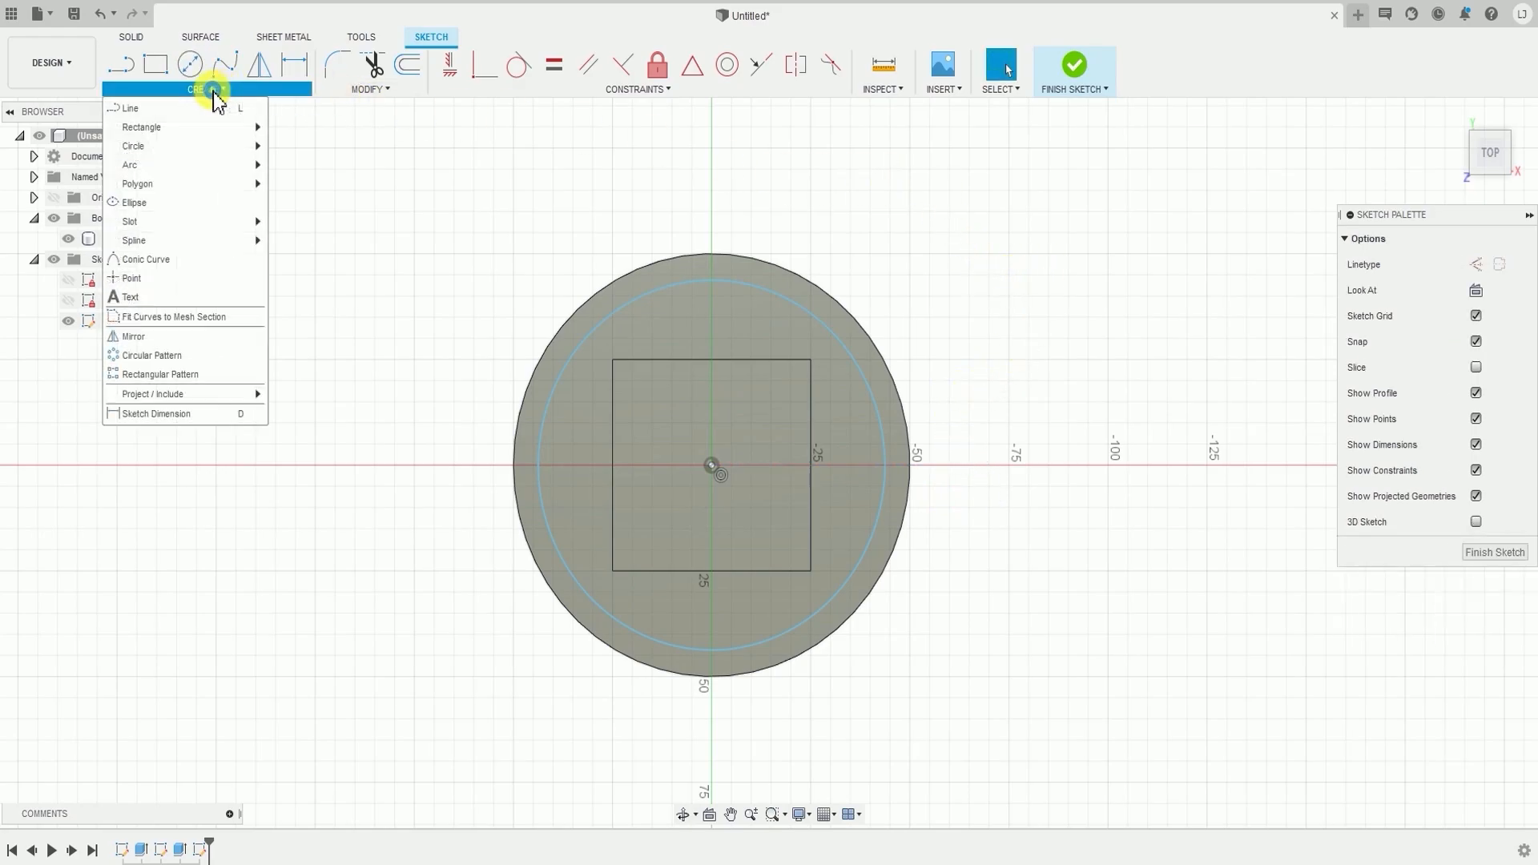
left_click(160, 414)
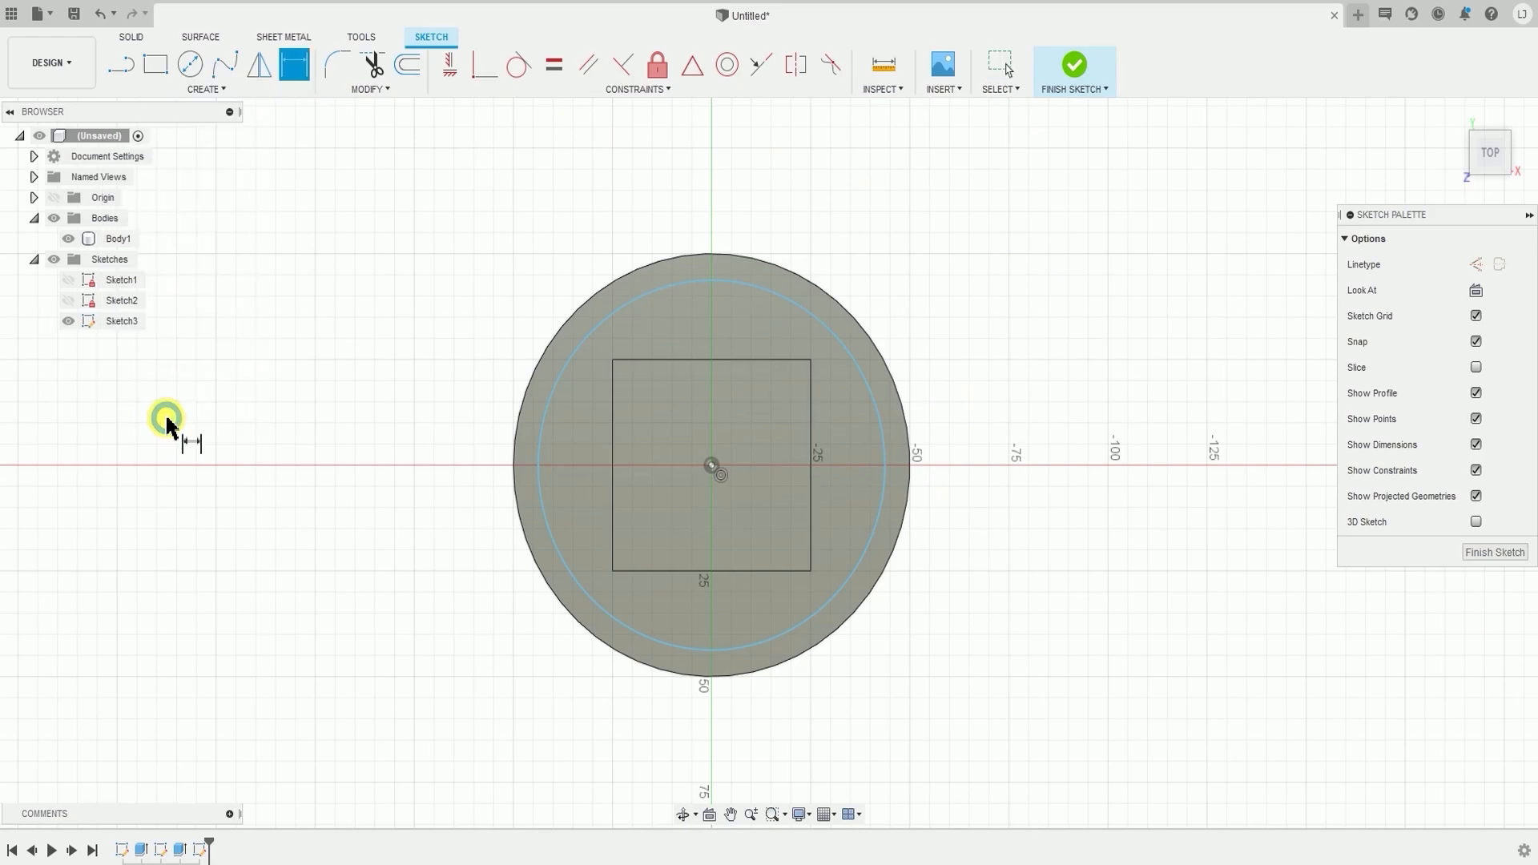
left_click(830, 332)
left_click(882, 295)
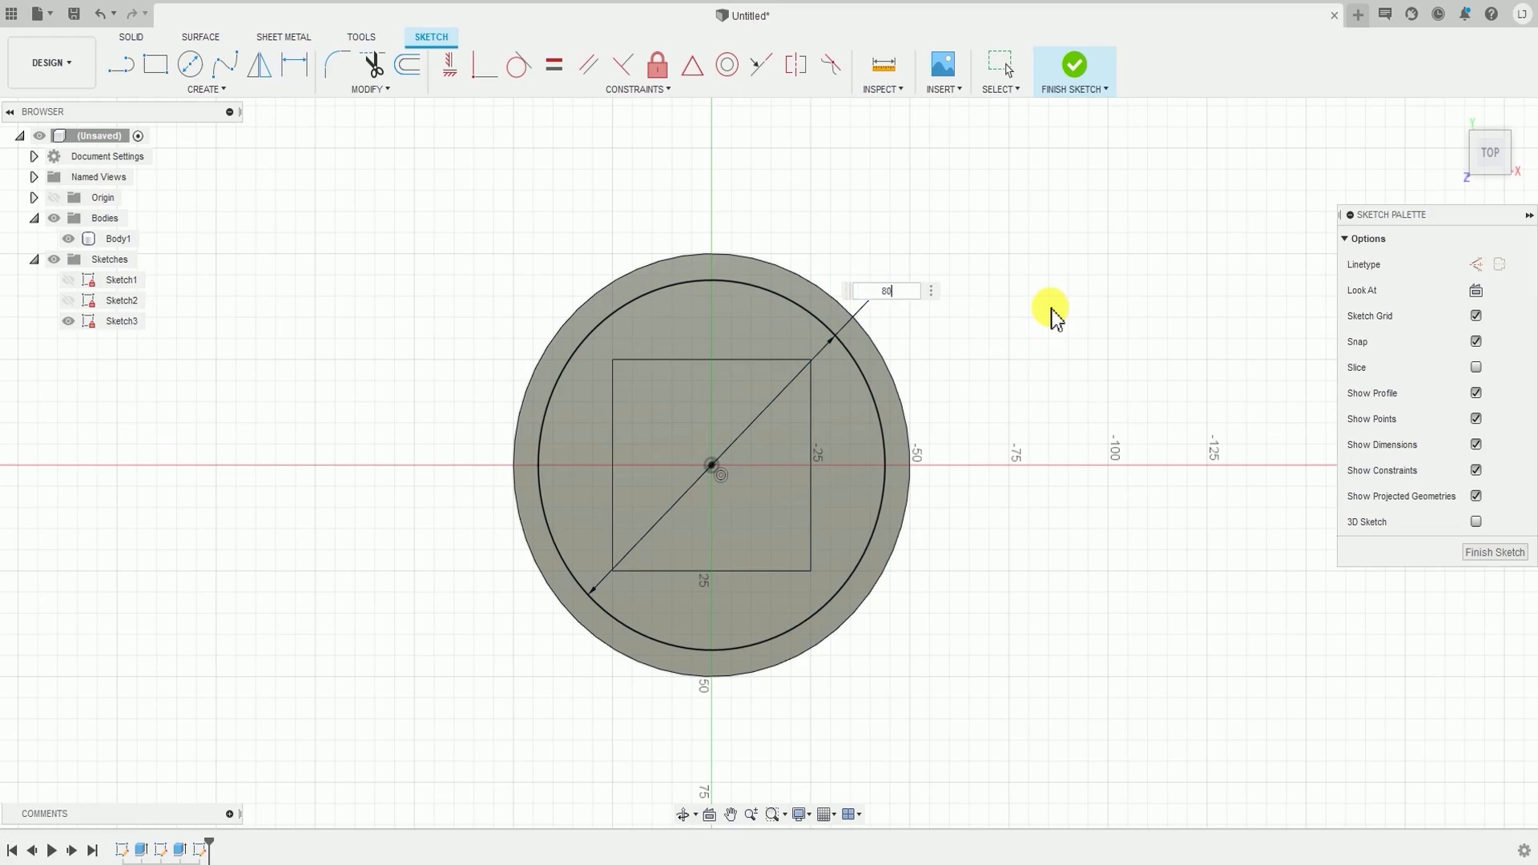
type("80")
key("Return")
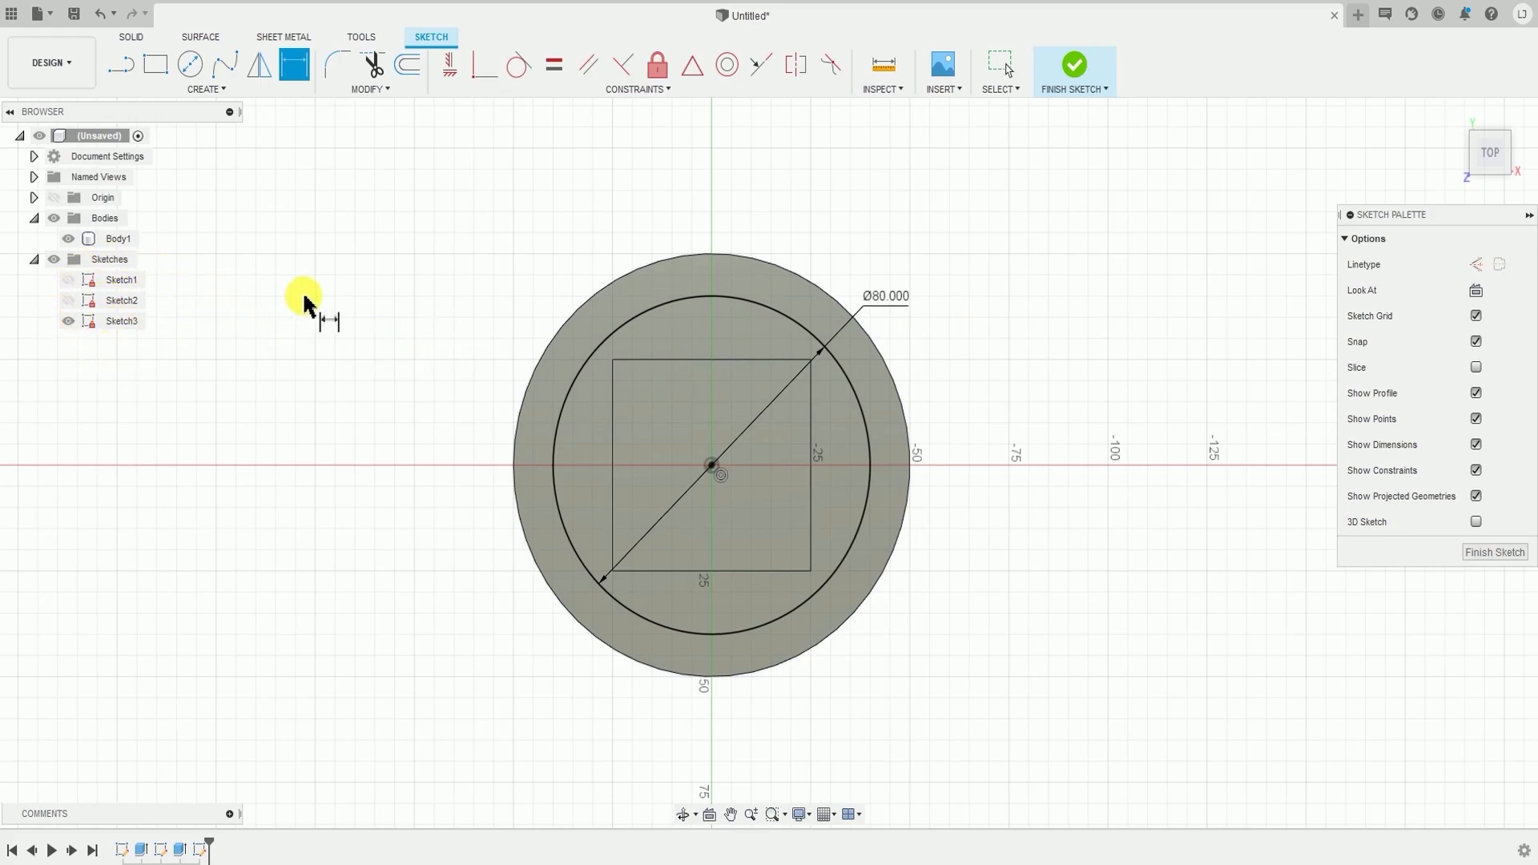
left_click(1071, 68)
- Extrude the ring profile between the square pocket and the 80 mm circle upward by 30 mm, joined to the cylinder
middle_click_drag(867, 343, 882, 277)
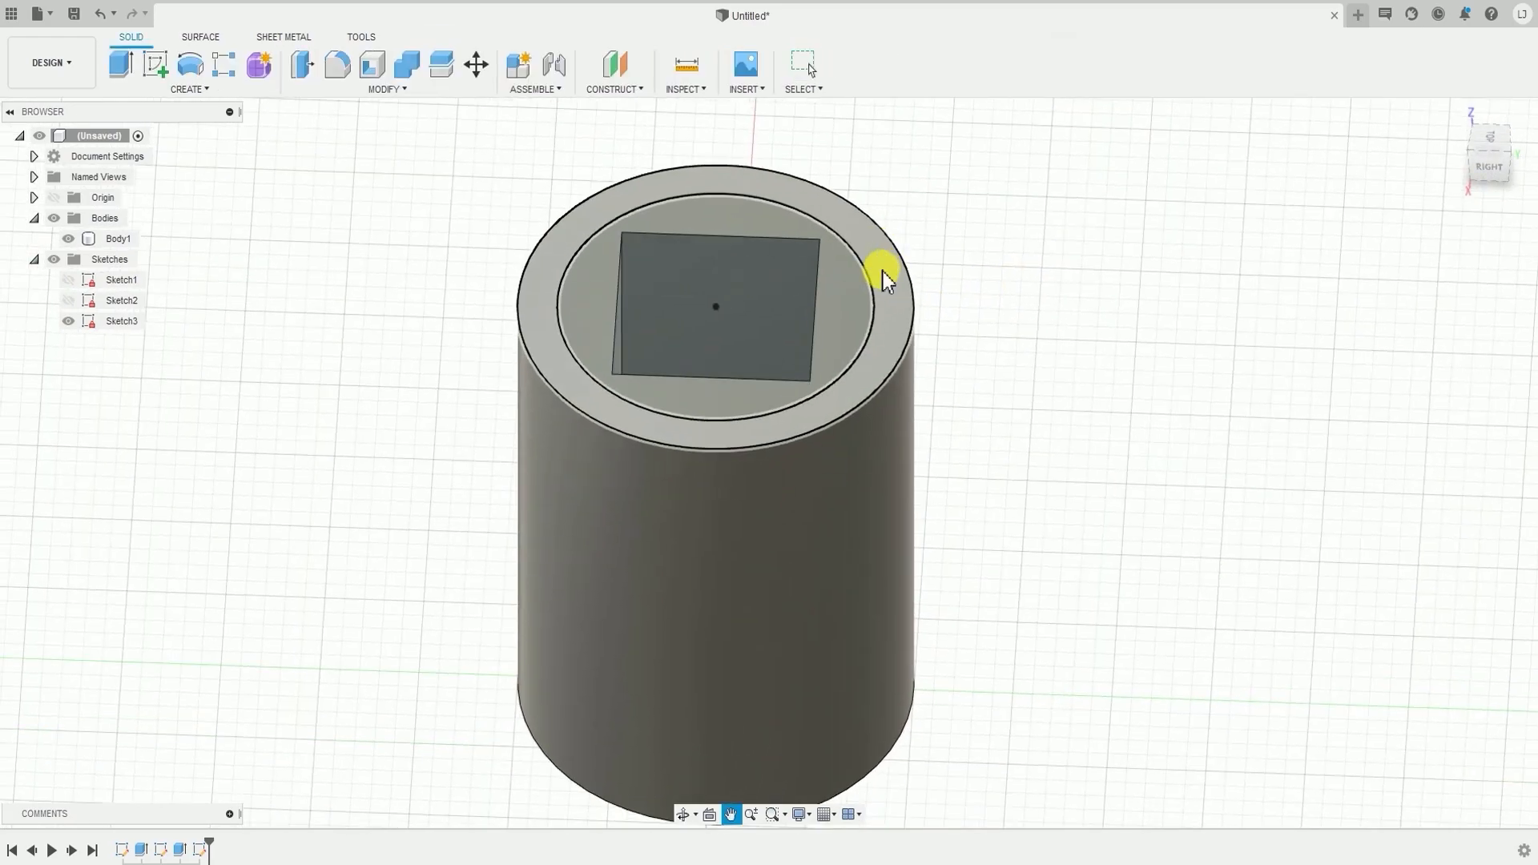
scroll(832, 303, "down", 3)
middle_click_drag(868, 375, 738, 429)
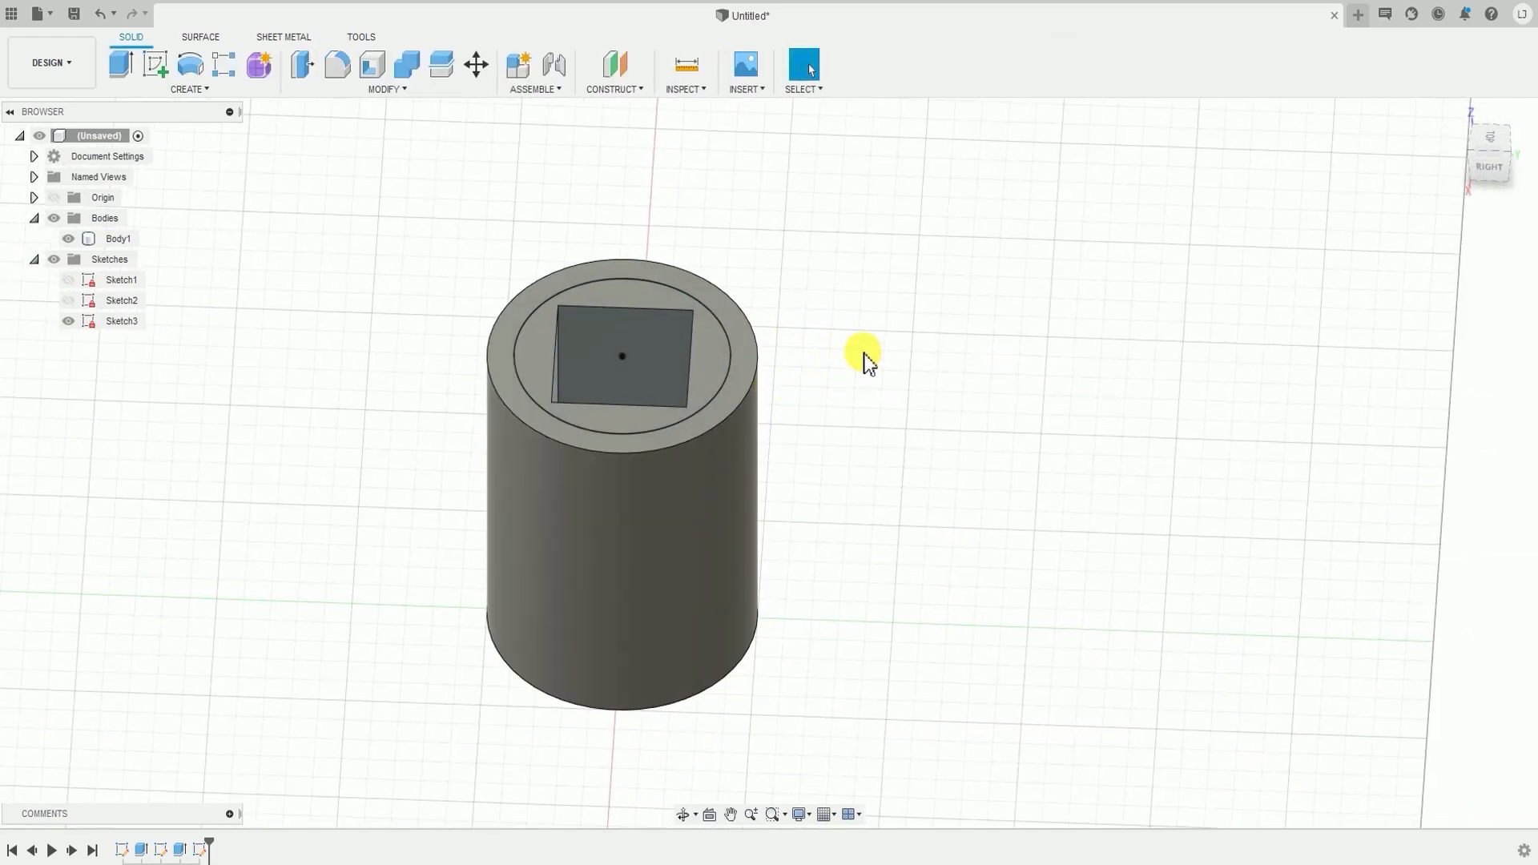
left_click(182, 89)
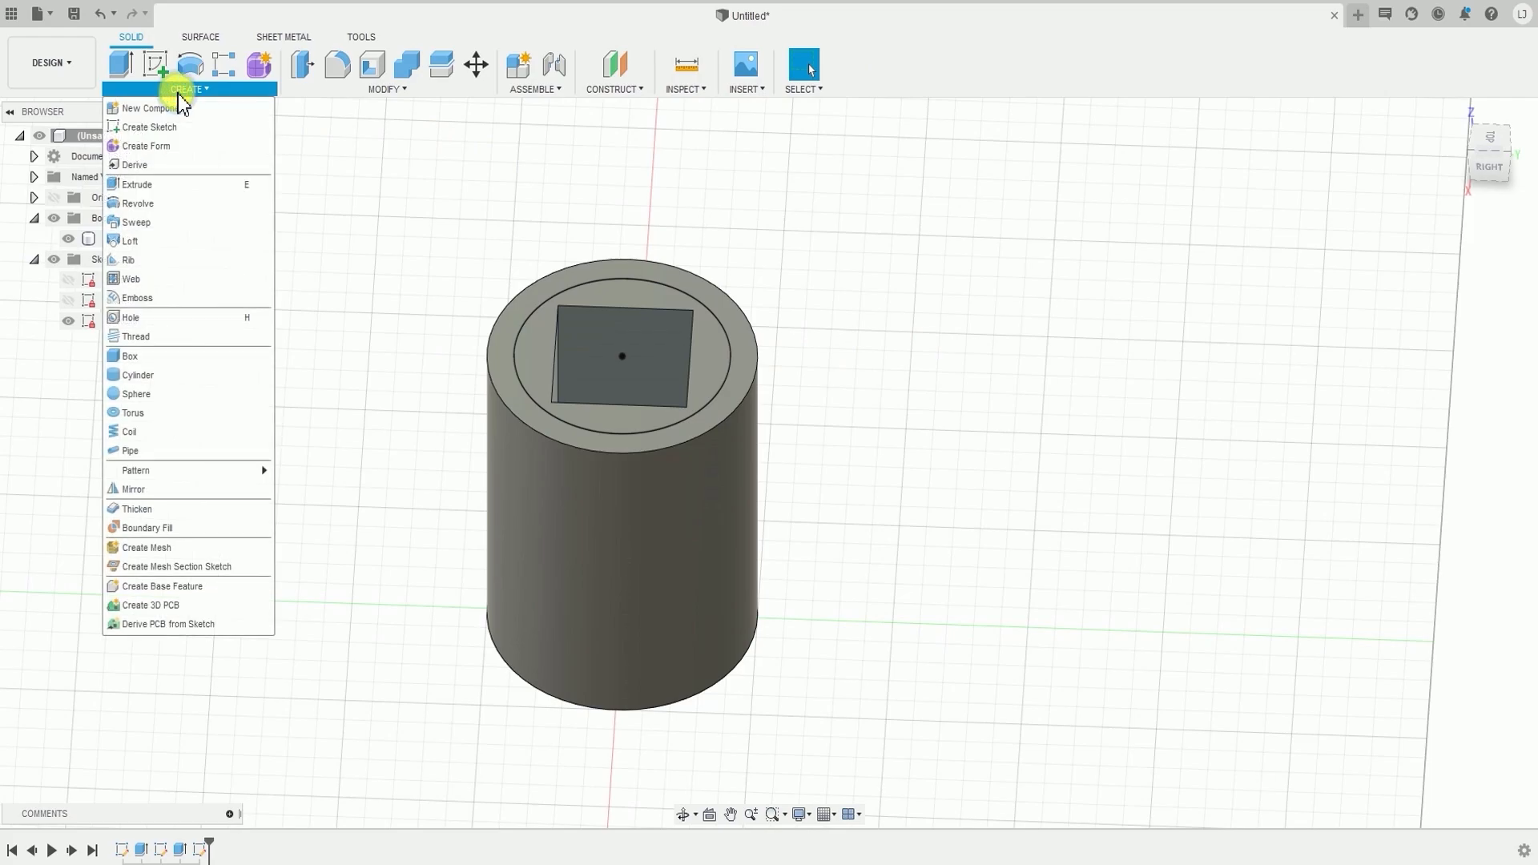
left_click(153, 190)
scroll(369, 232, "up", 3)
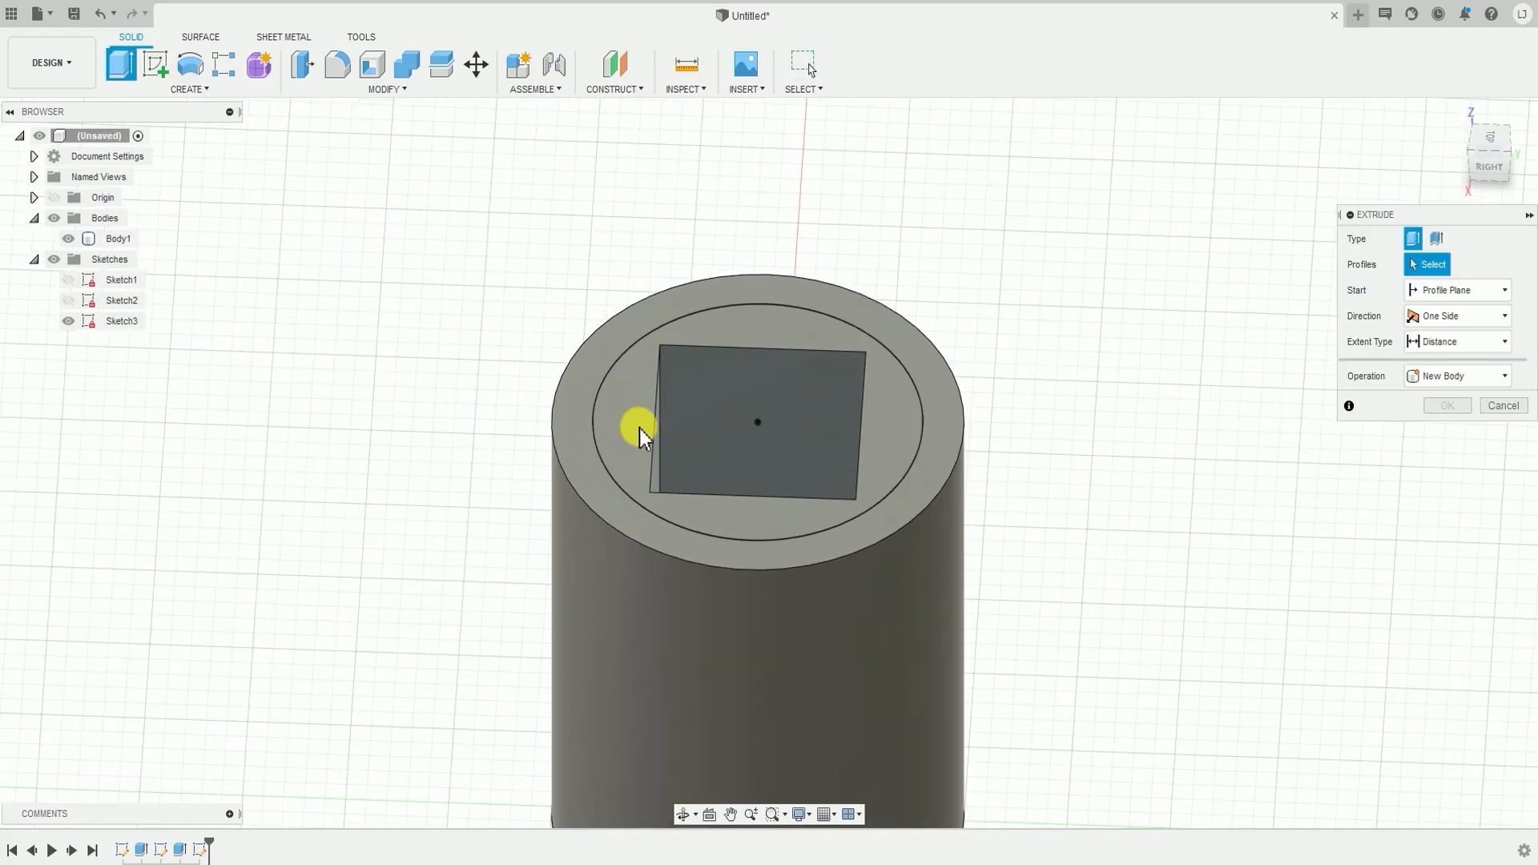
scroll(639, 429, "up", 3)
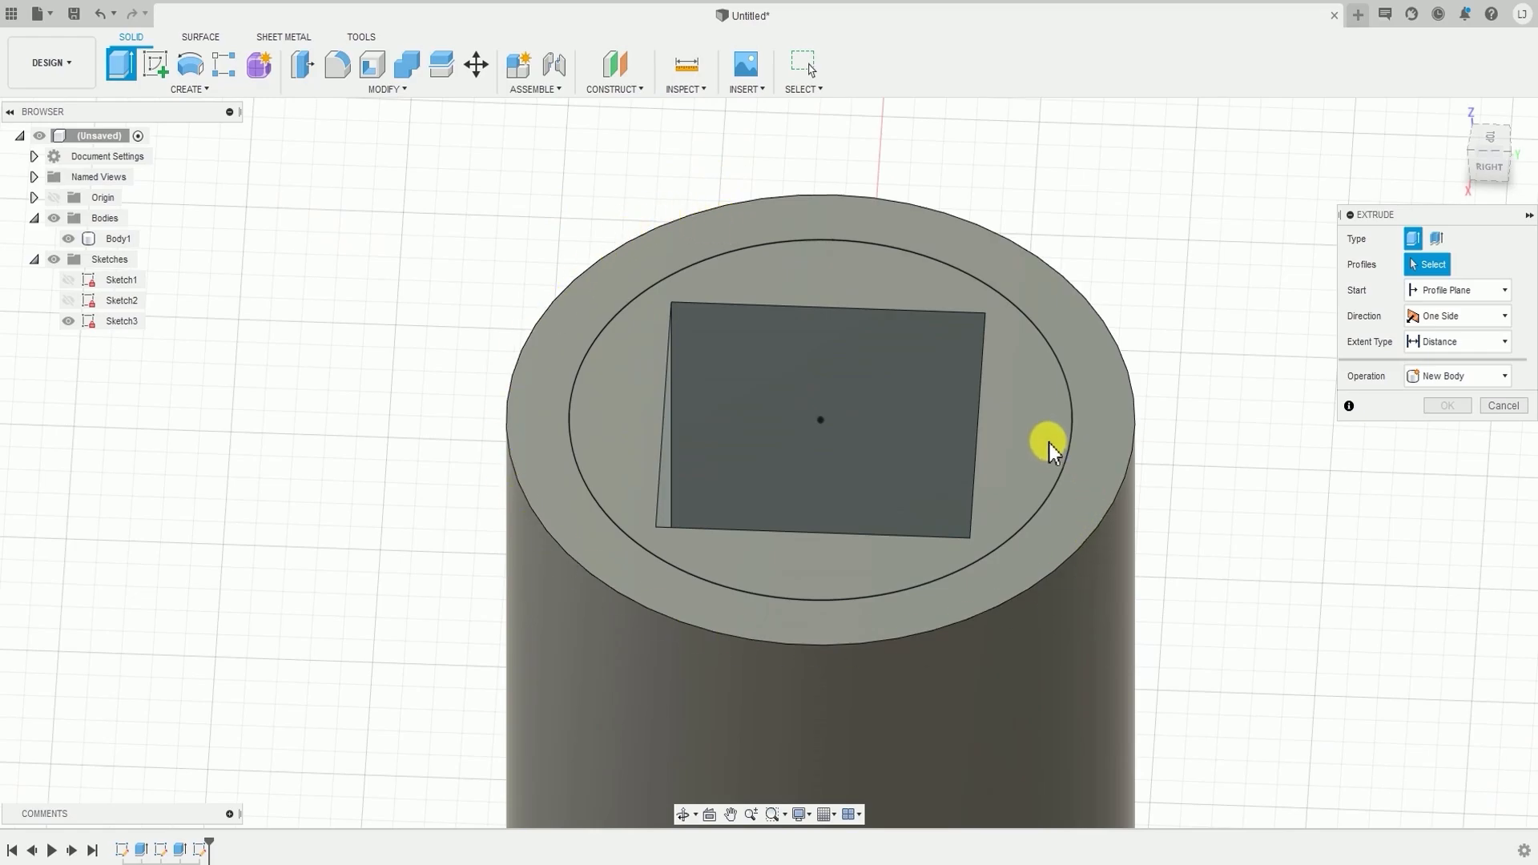
left_click(1039, 447)
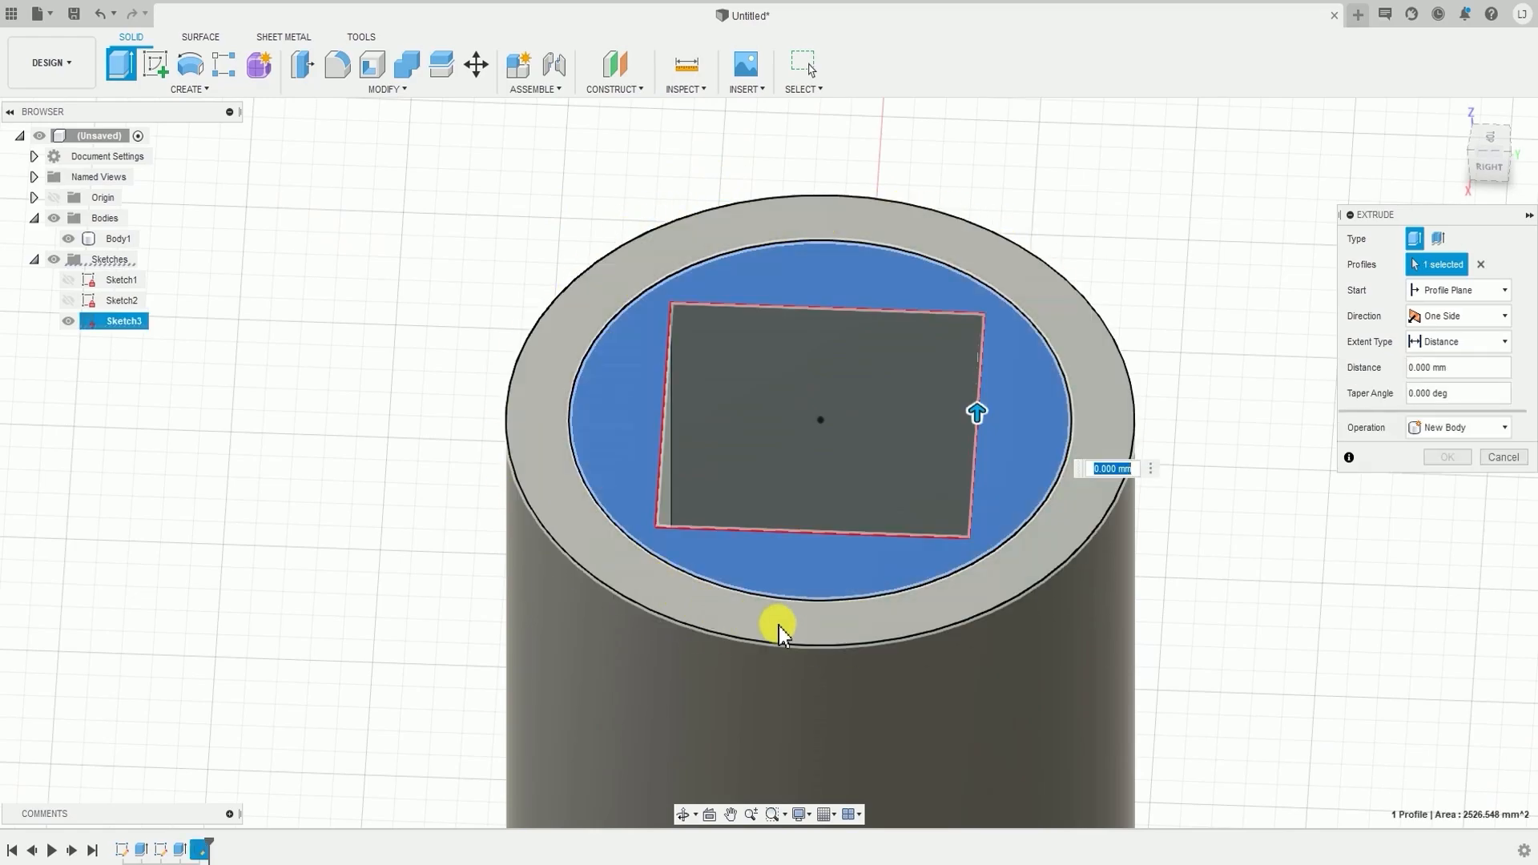
middle_click_drag(793, 368, 590, 407)
scroll(604, 359, "down", 3)
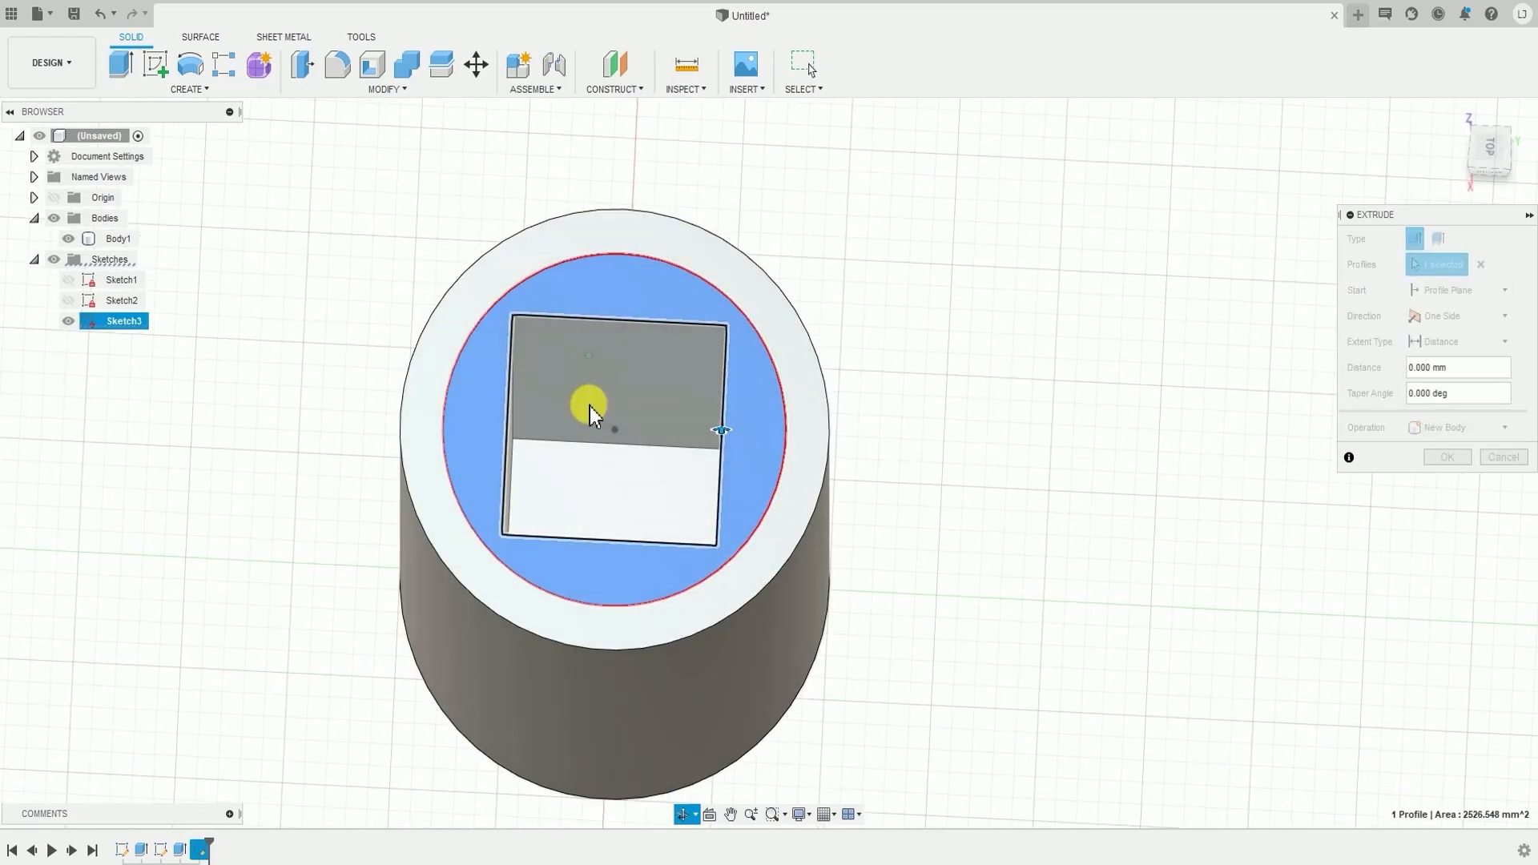
middle_click_drag(662, 343, 652, 206, "shift")
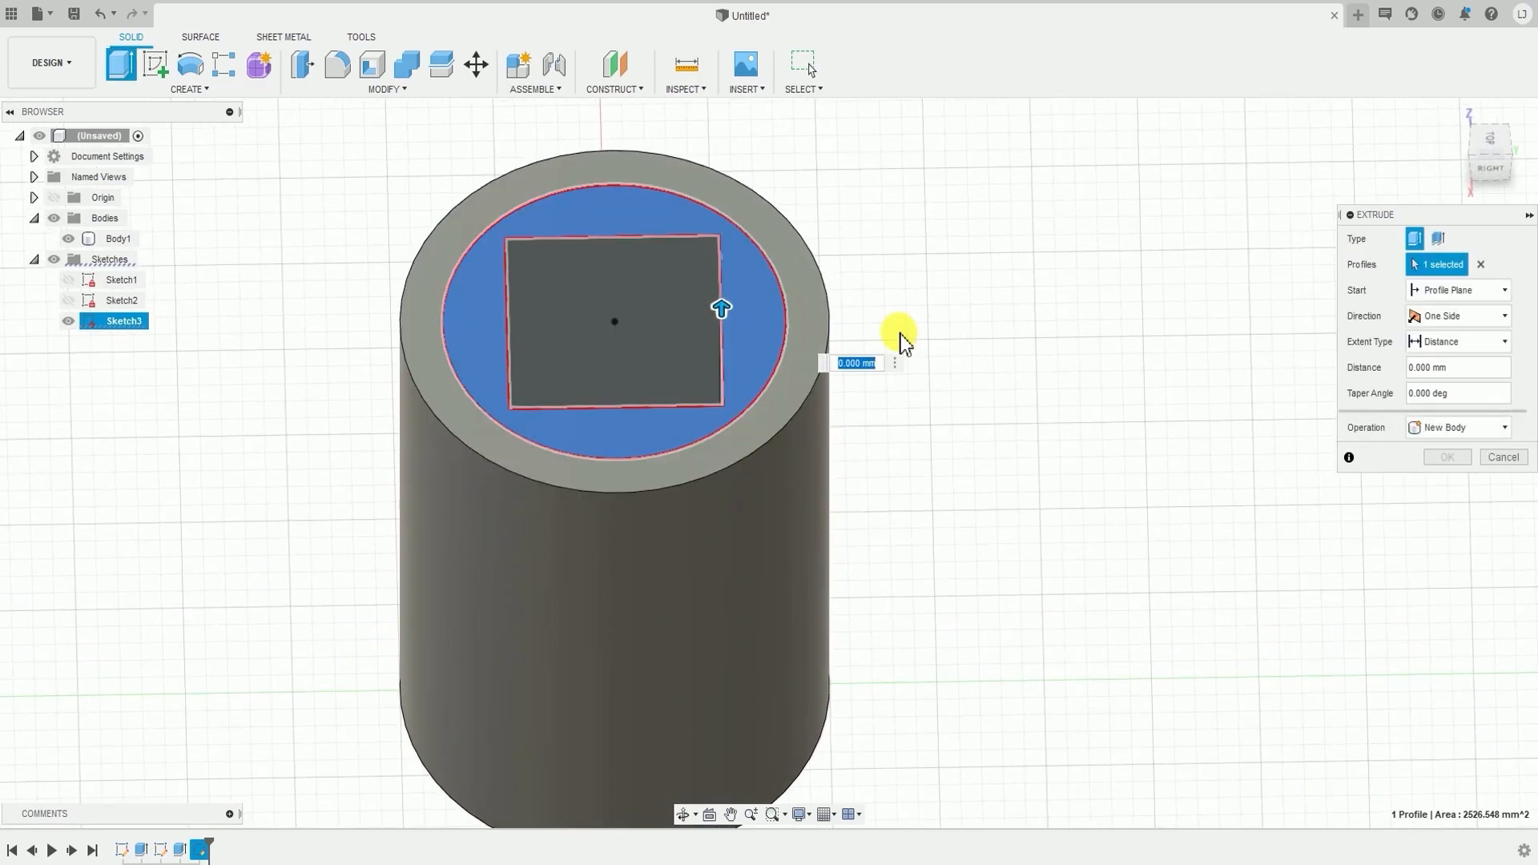
middle_click_drag(874, 336, 971, 398)
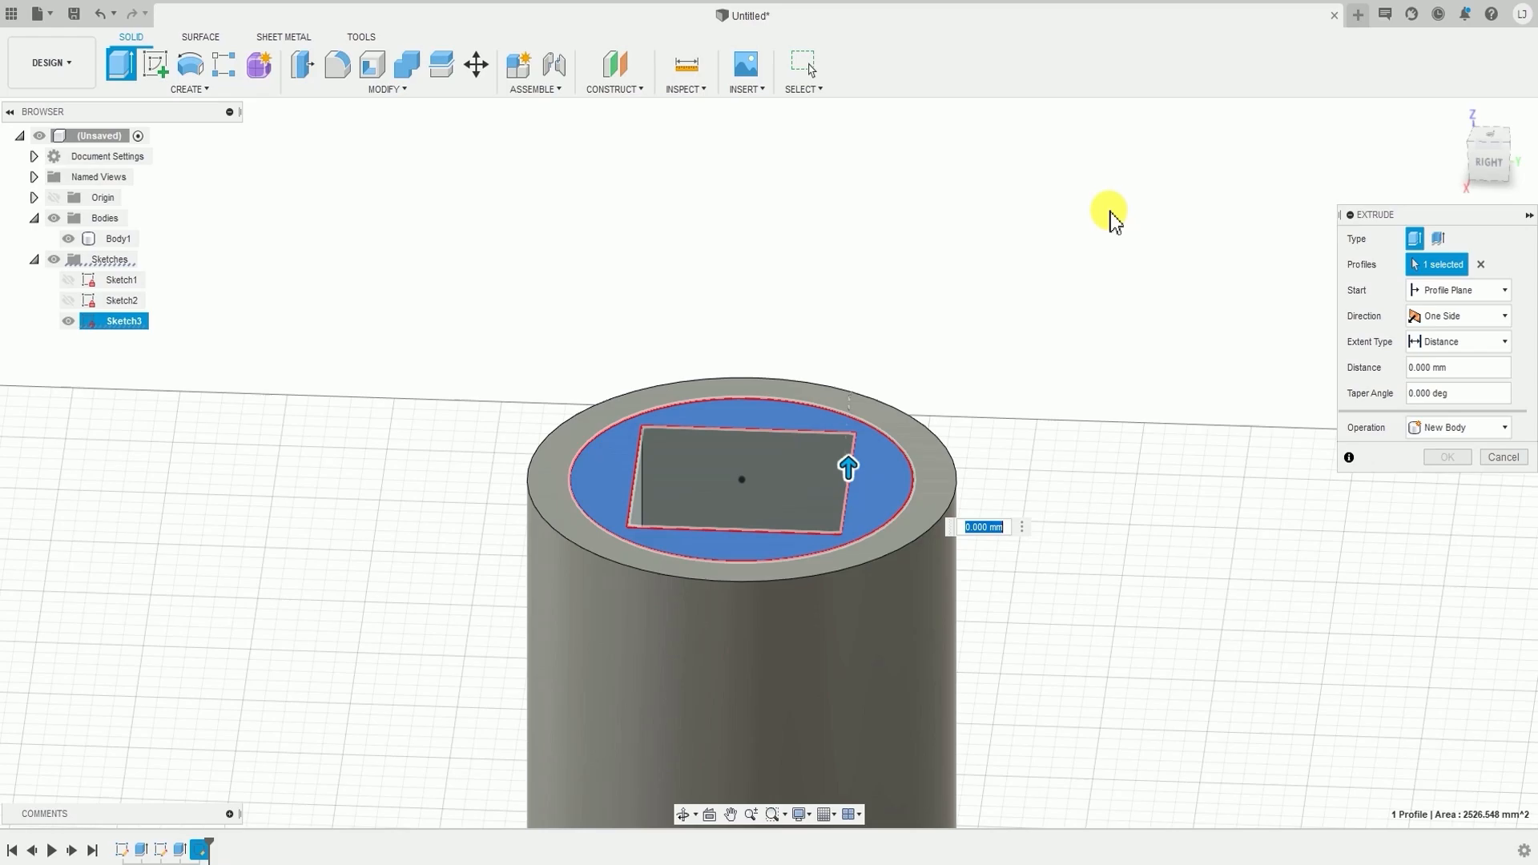
key("Return")
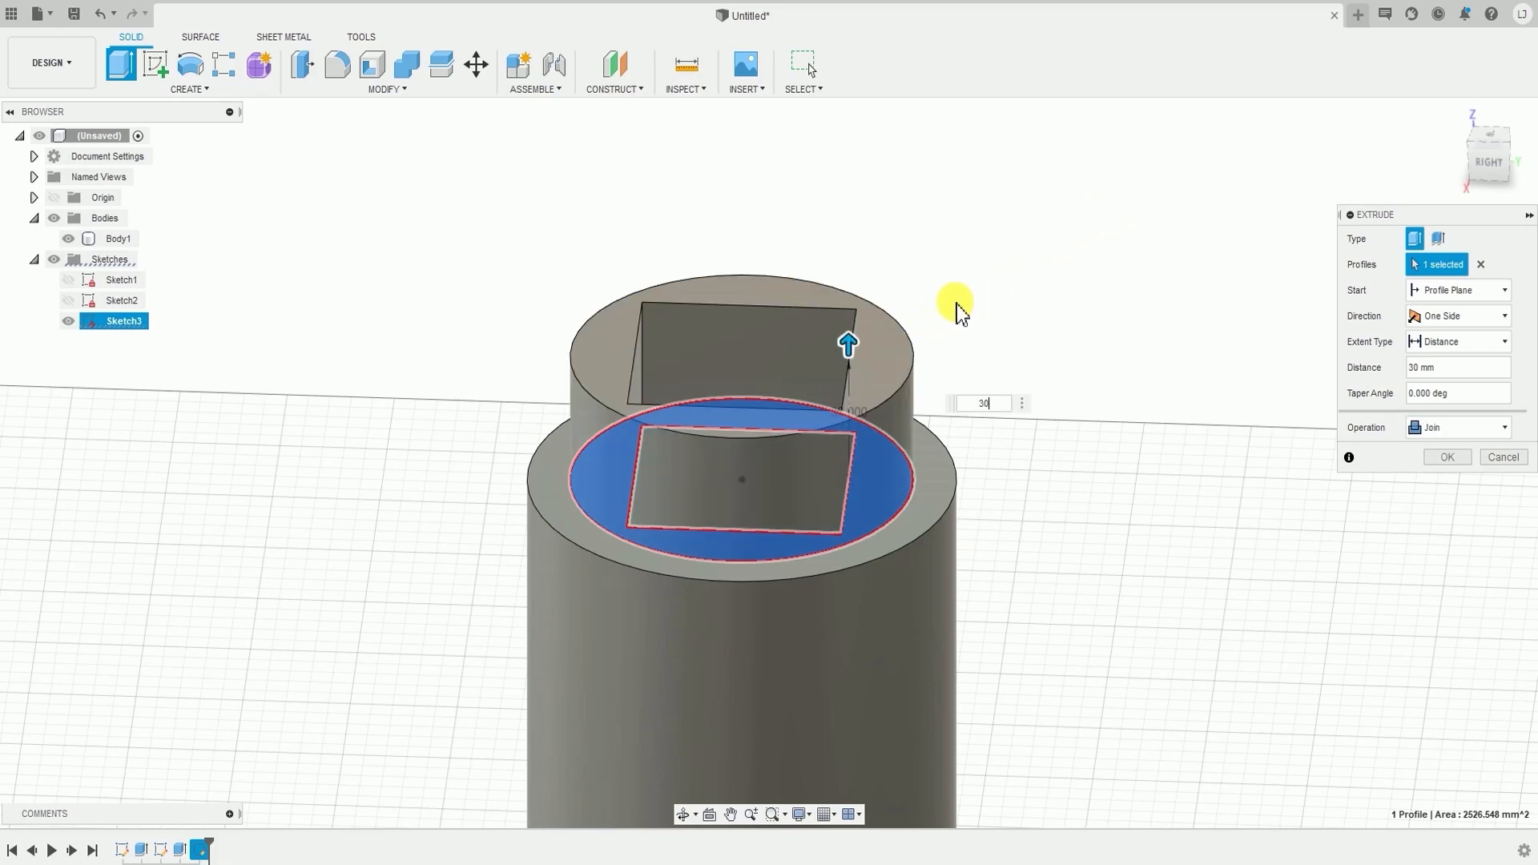
middle_click_drag(1124, 454, 1058, 438)
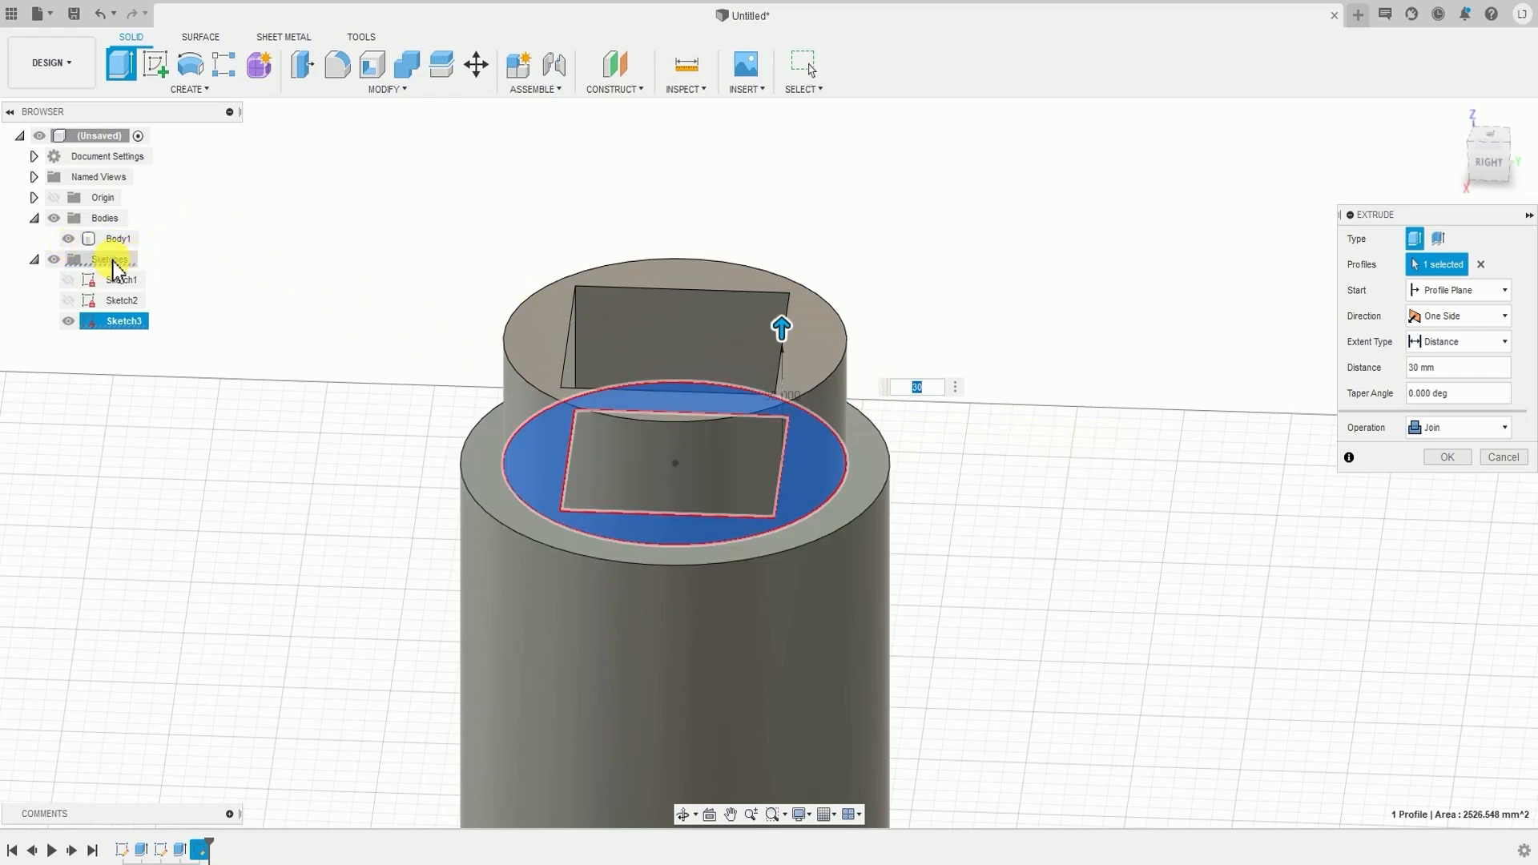
left_click(1454, 457)
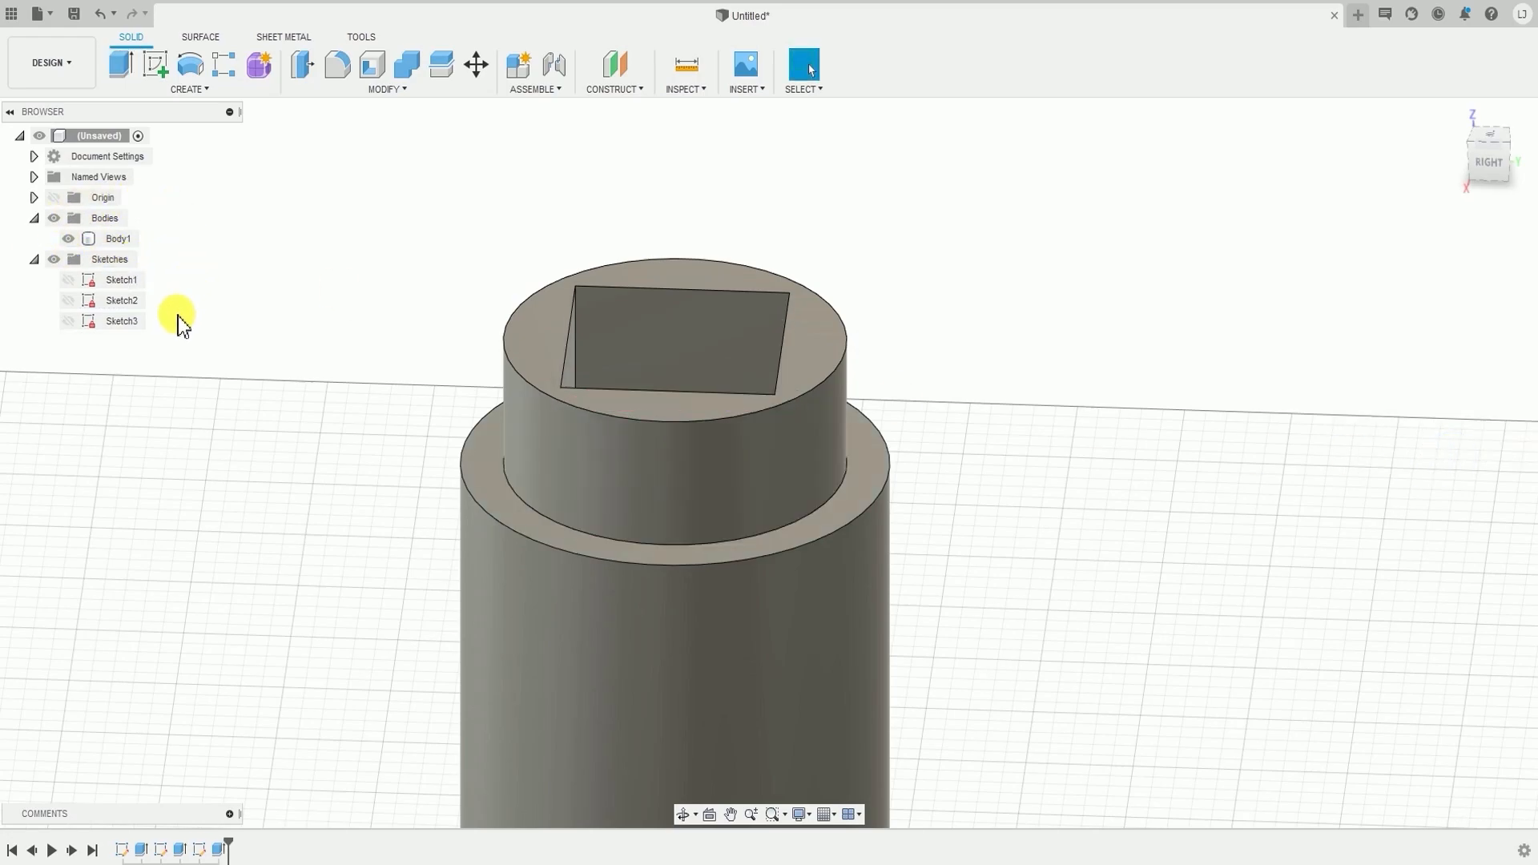
- Edit the 30 mm ring extrusion so that its operation creates a new body
double_click(219, 850)
left_click(1438, 429)
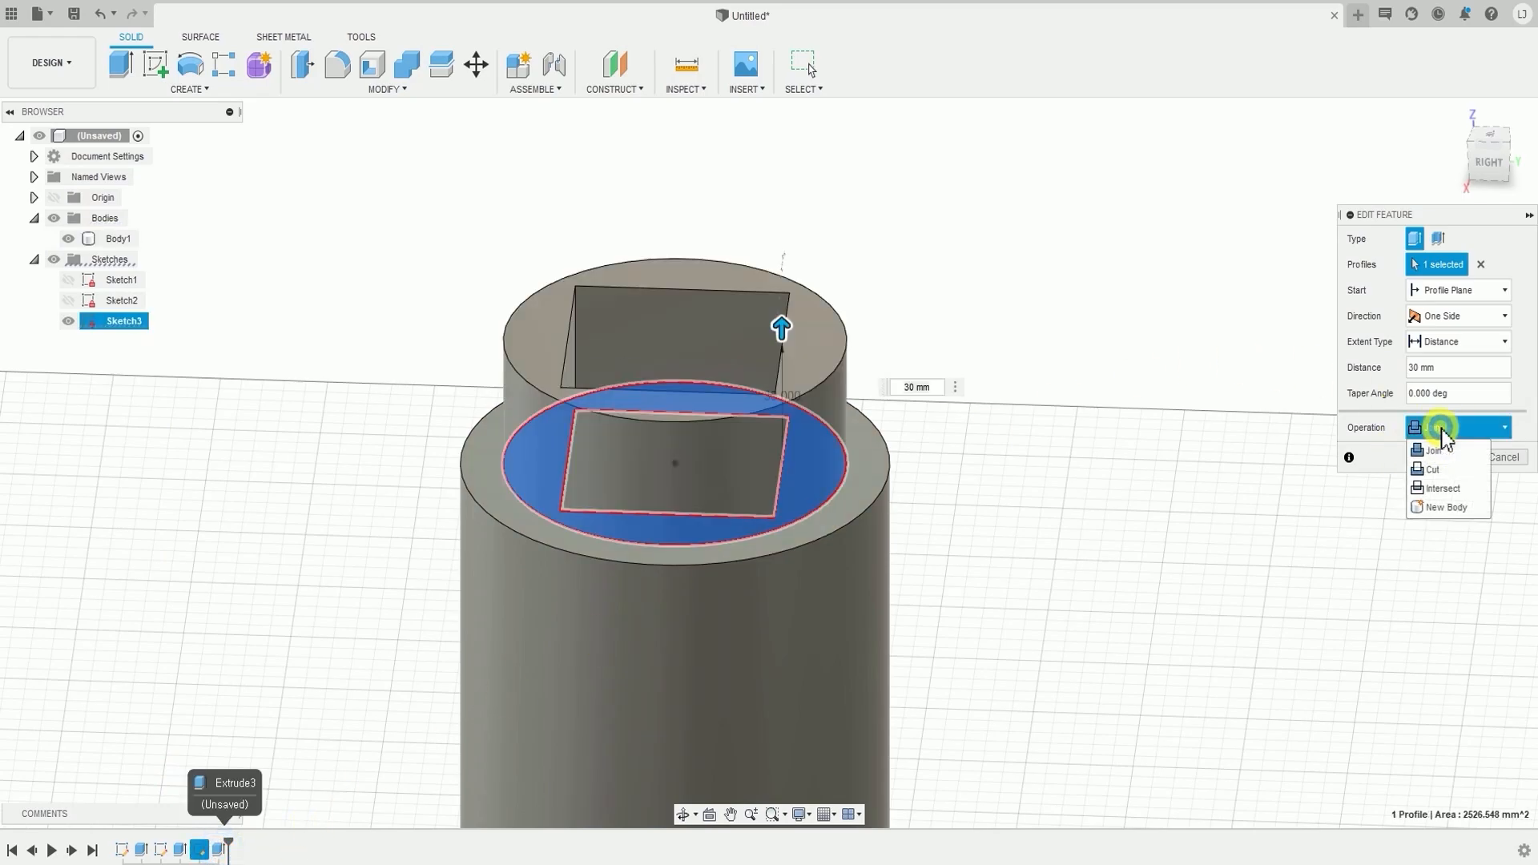
left_click(1445, 508)
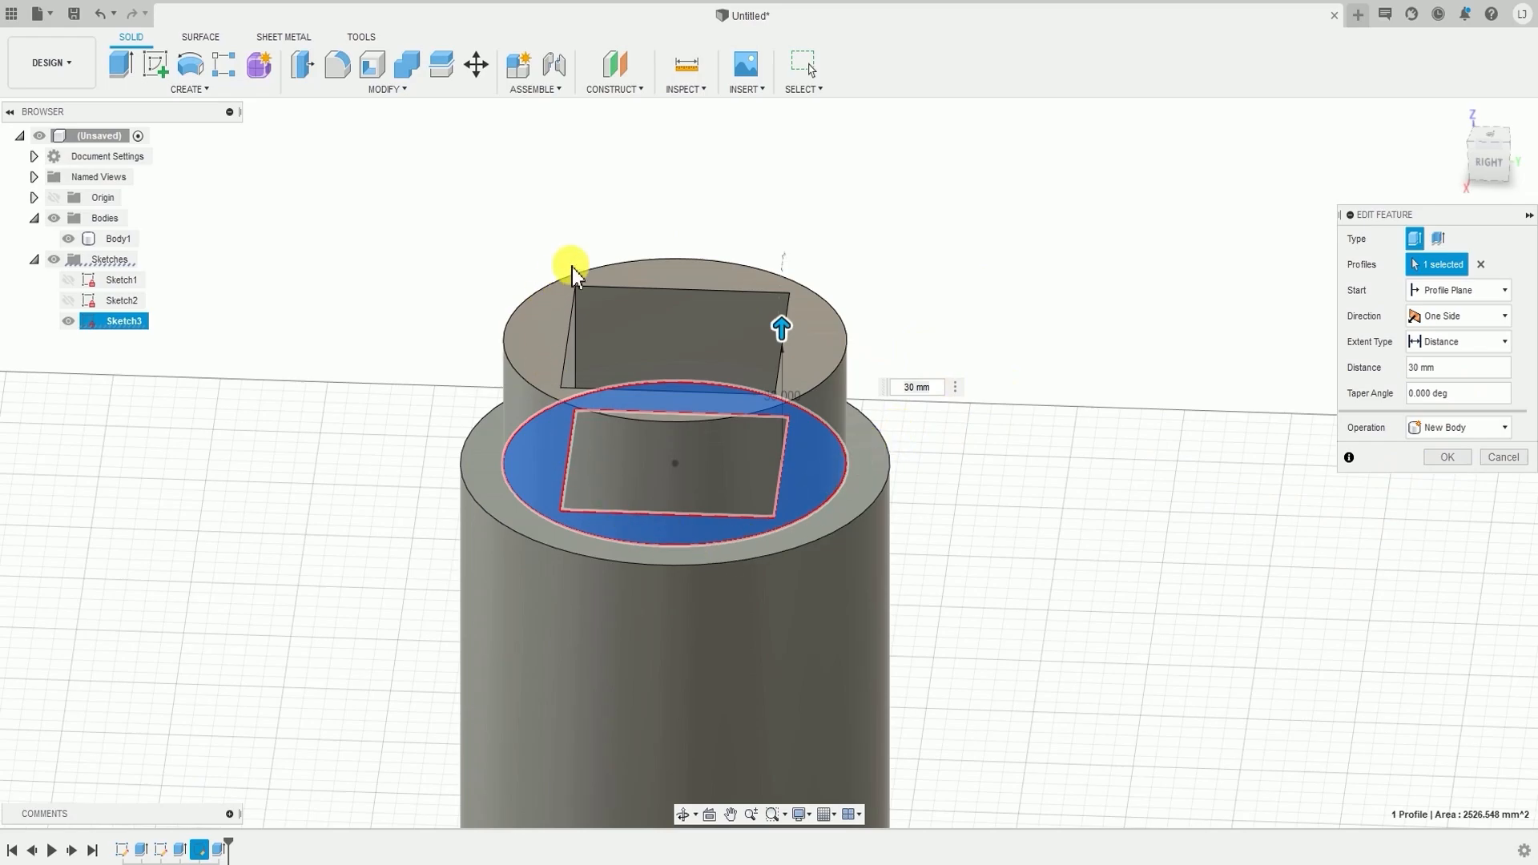
left_click(1449, 458)
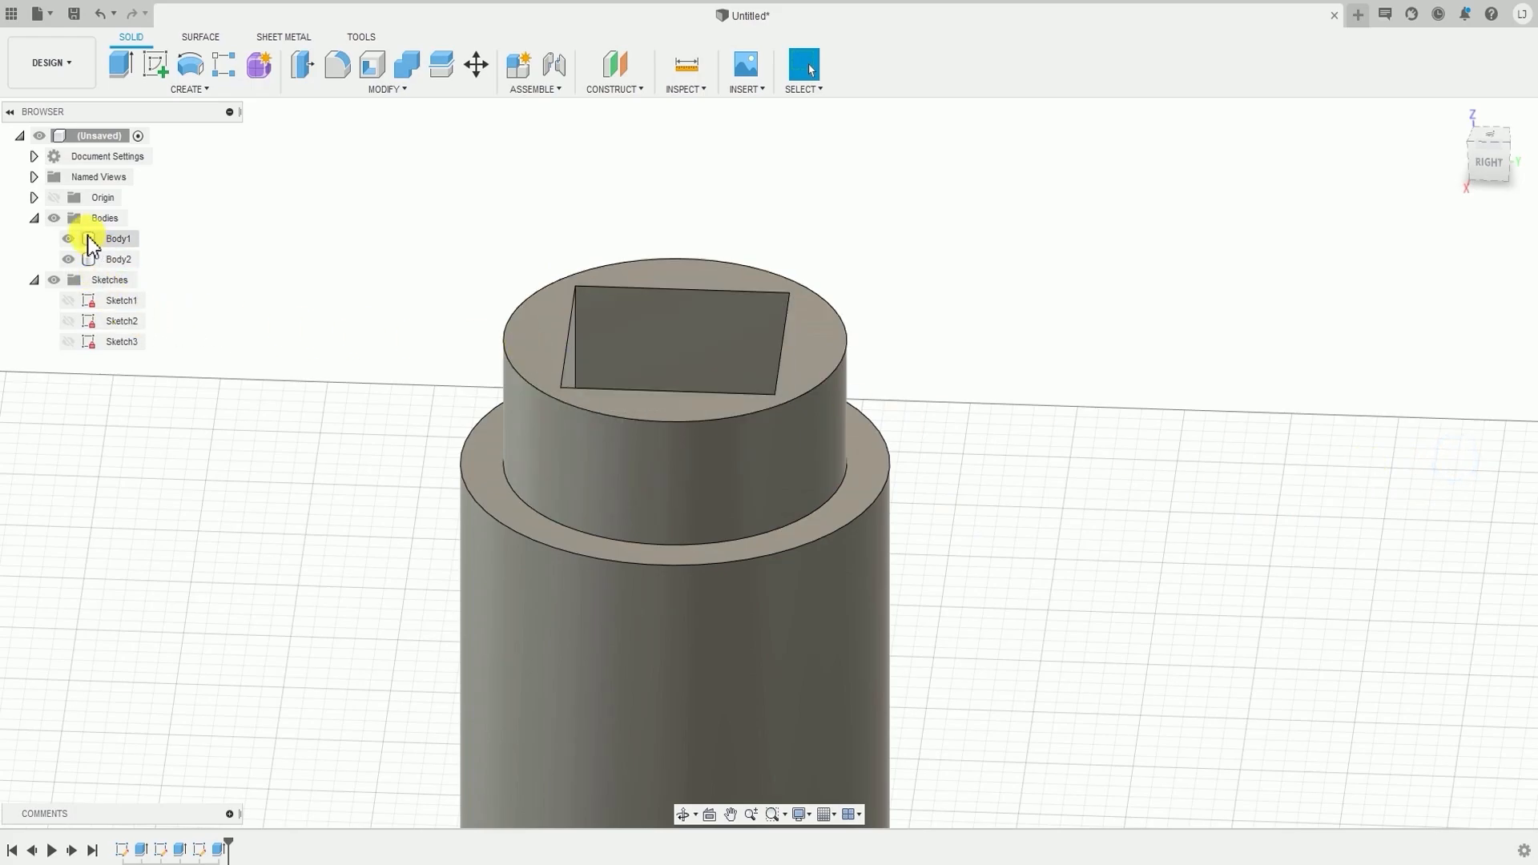
- Highlight Body1 and Body2 one at a time and toggle each one's visibility to compare the separate bodies
left_click(89, 240)
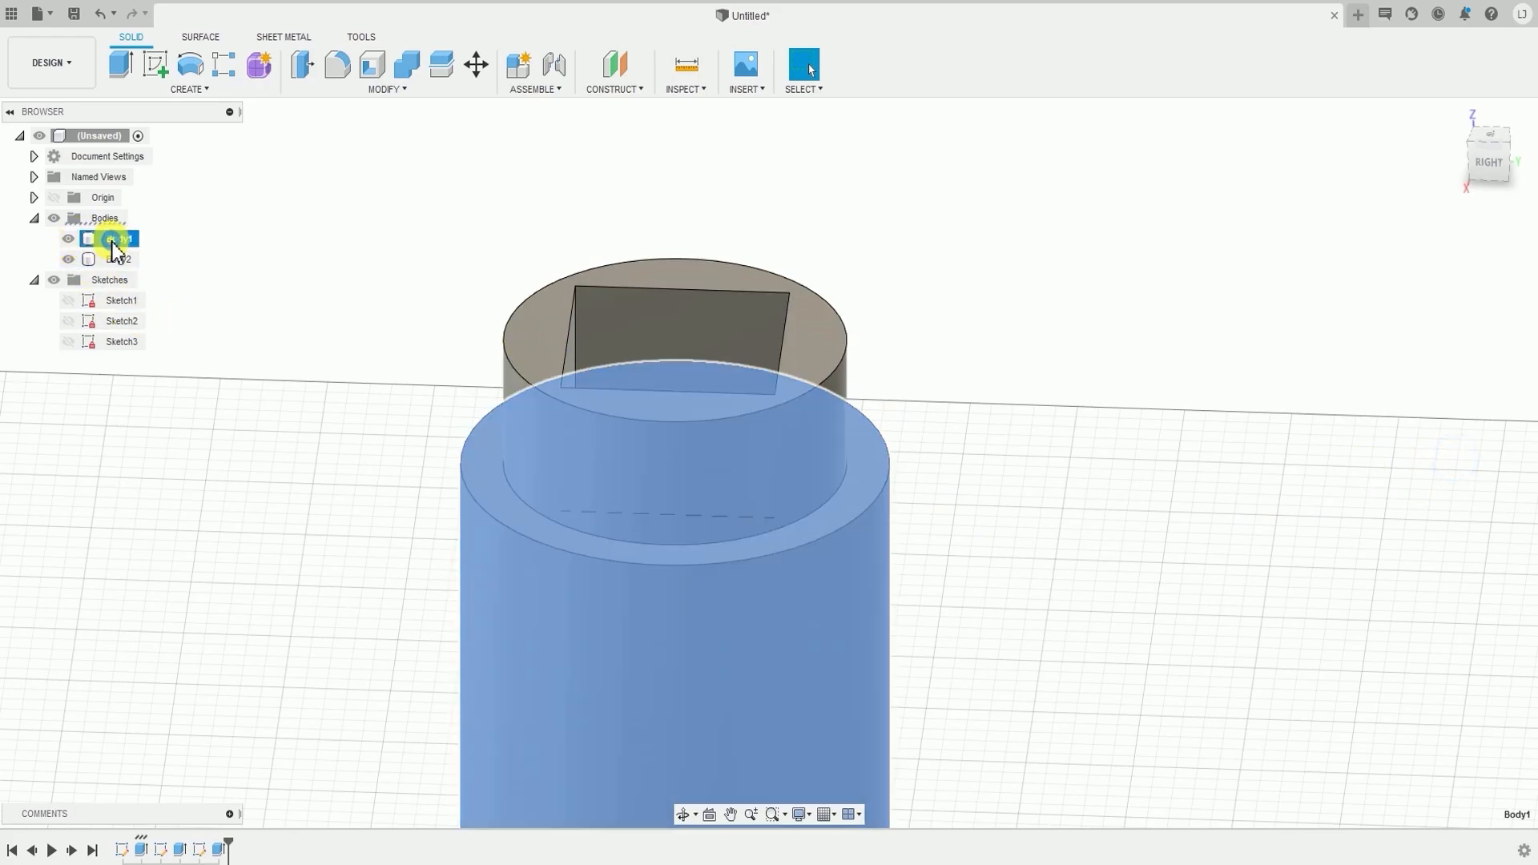
left_click(333, 232)
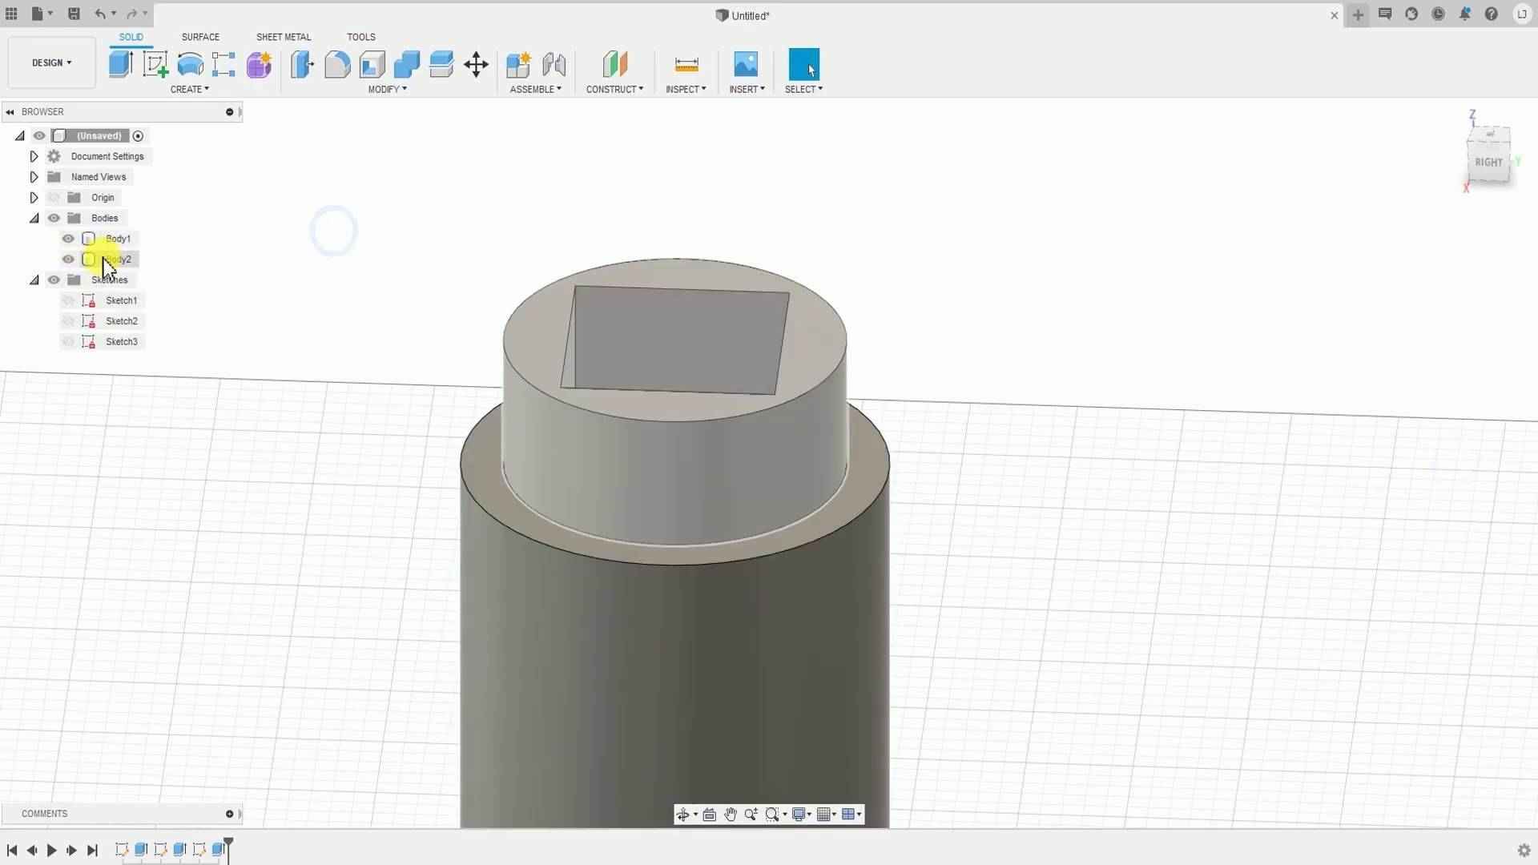
left_click(102, 259)
left_click(325, 280)
left_click(64, 238)
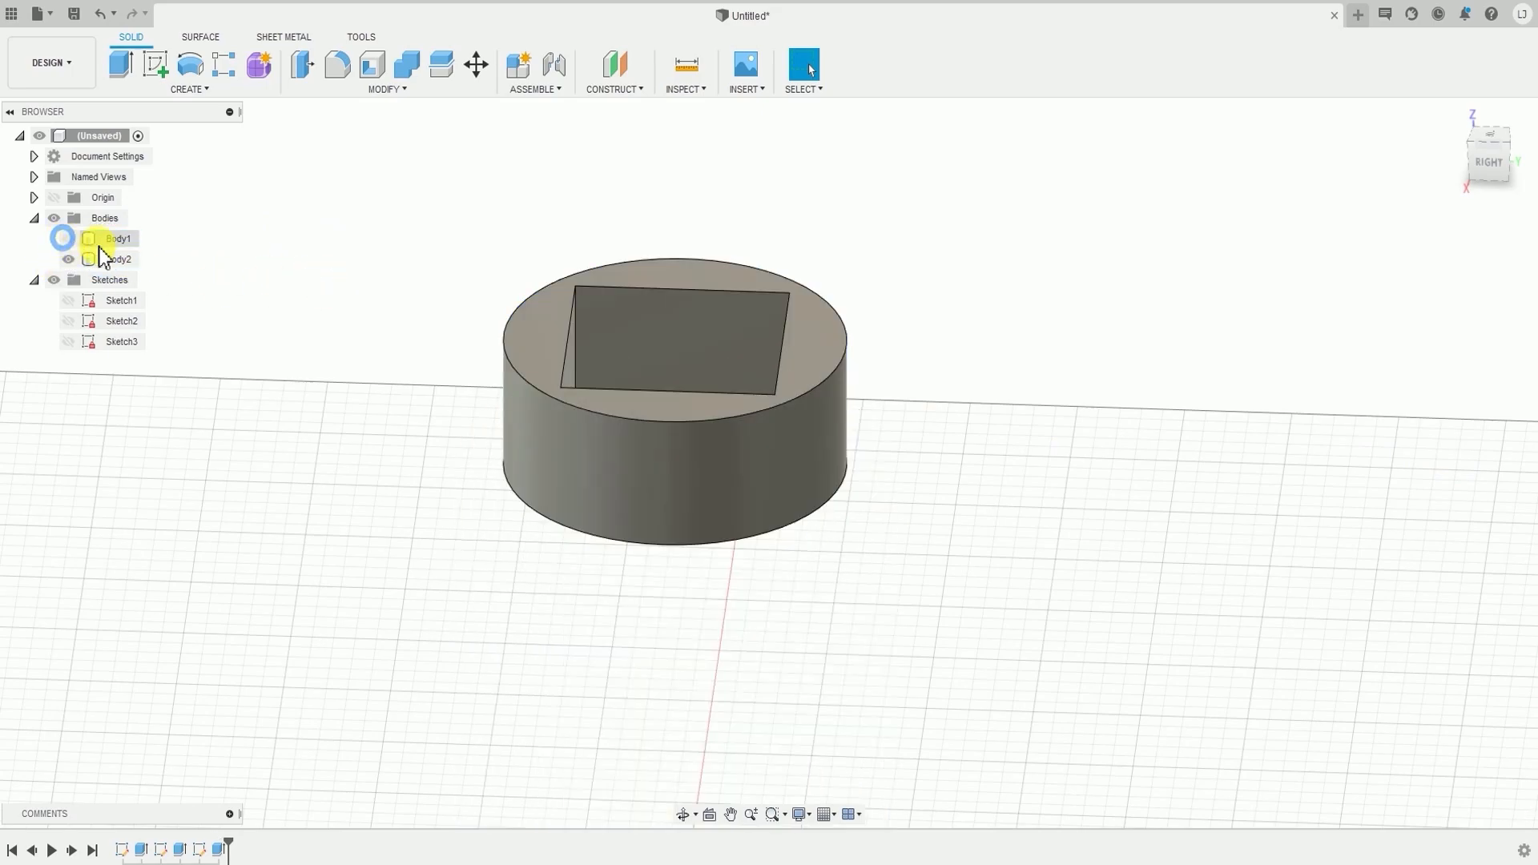
left_click(67, 239)
left_click(68, 259)
left_click(67, 261)
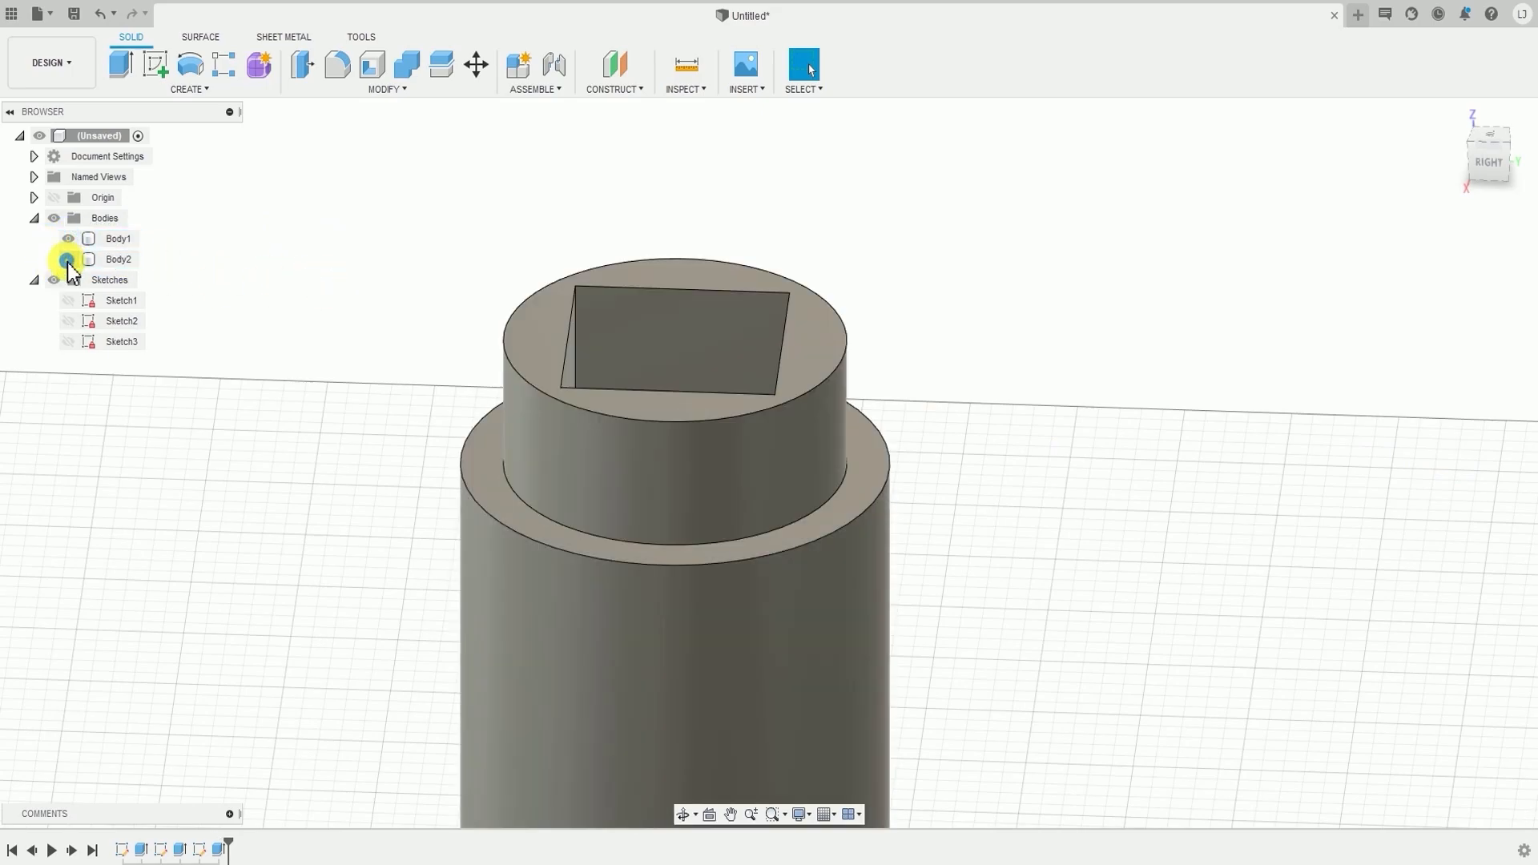
- Edit the ring extrusion again and set its operation to Join
double_click(217, 849)
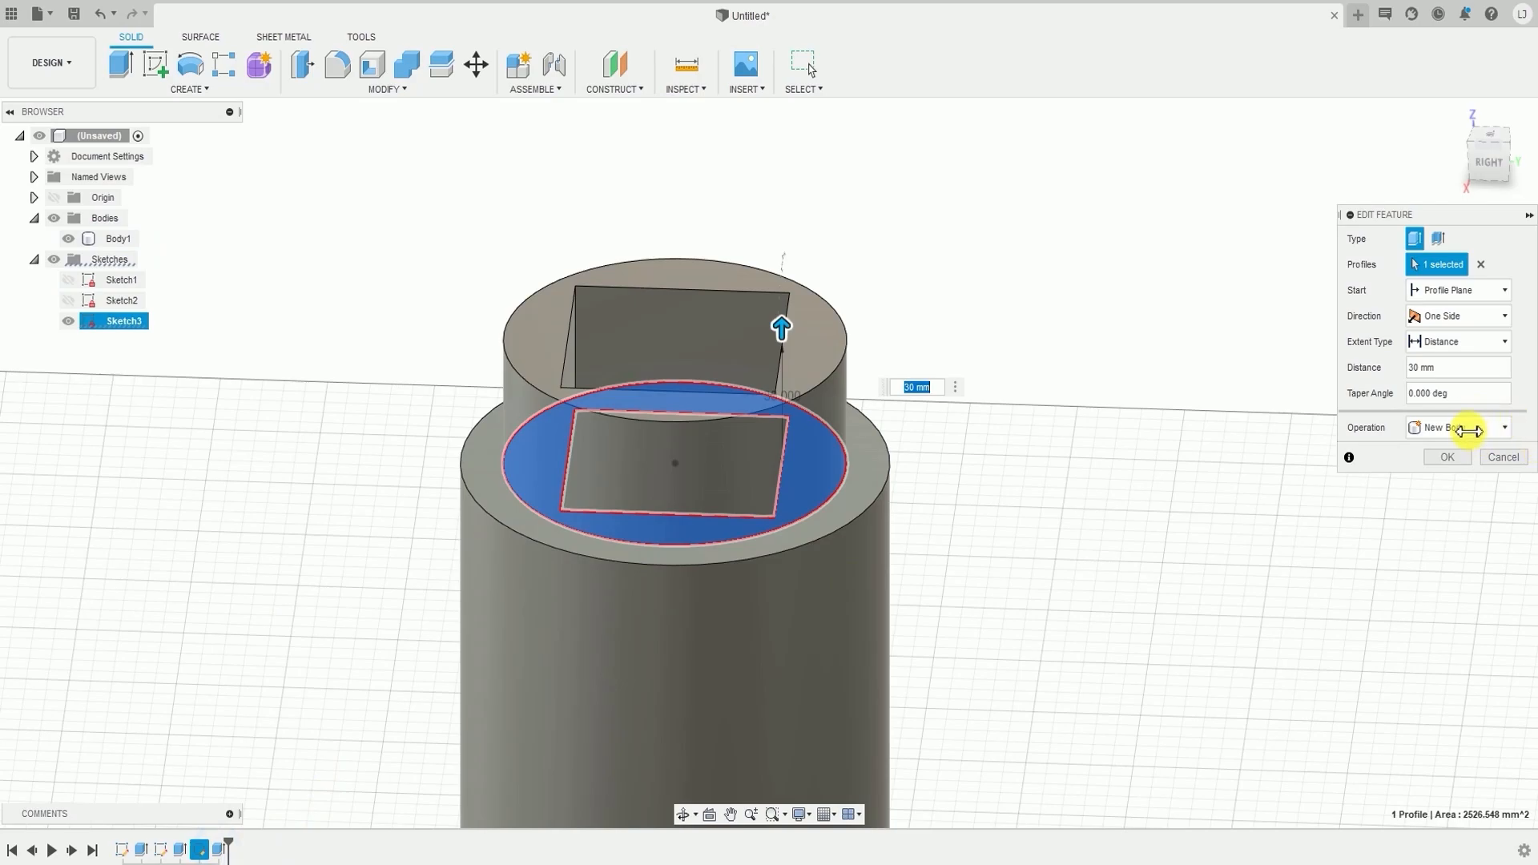
left_click(1468, 430)
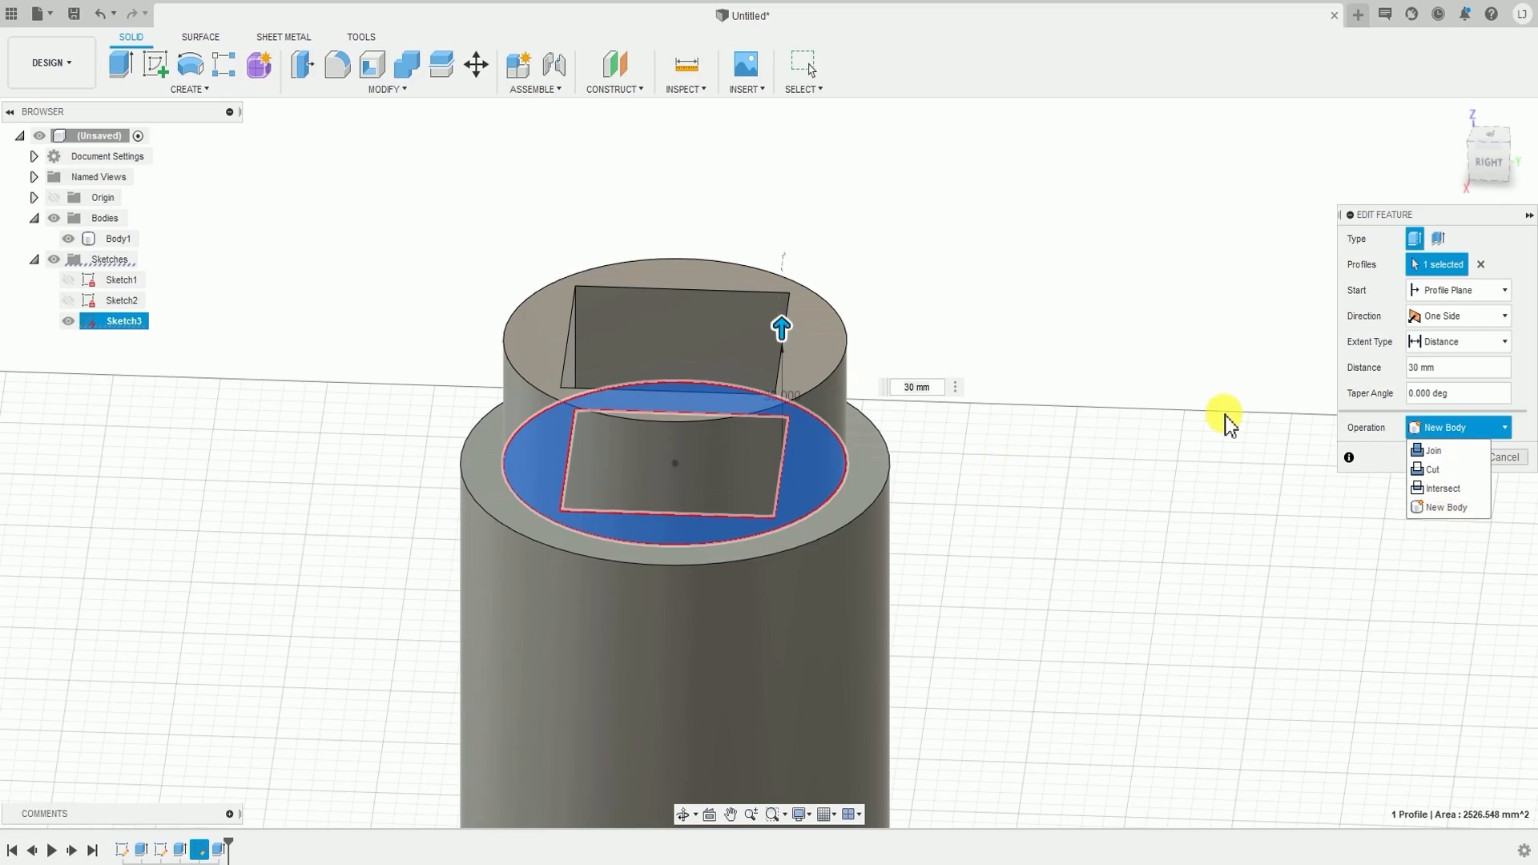
left_click(1442, 450)
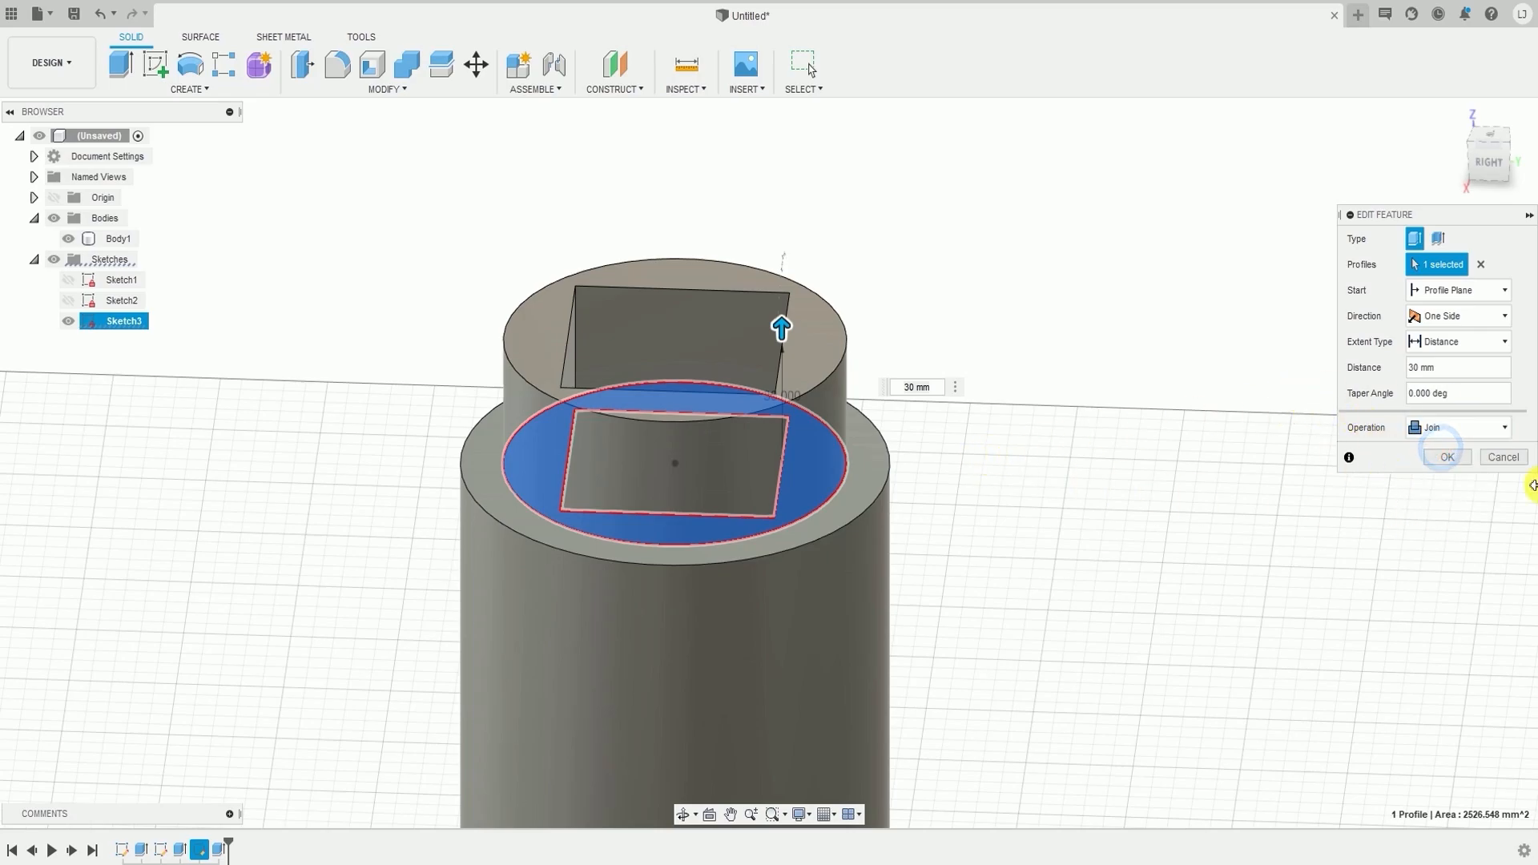
left_click(1451, 457)
scroll(904, 492, "down", 8)
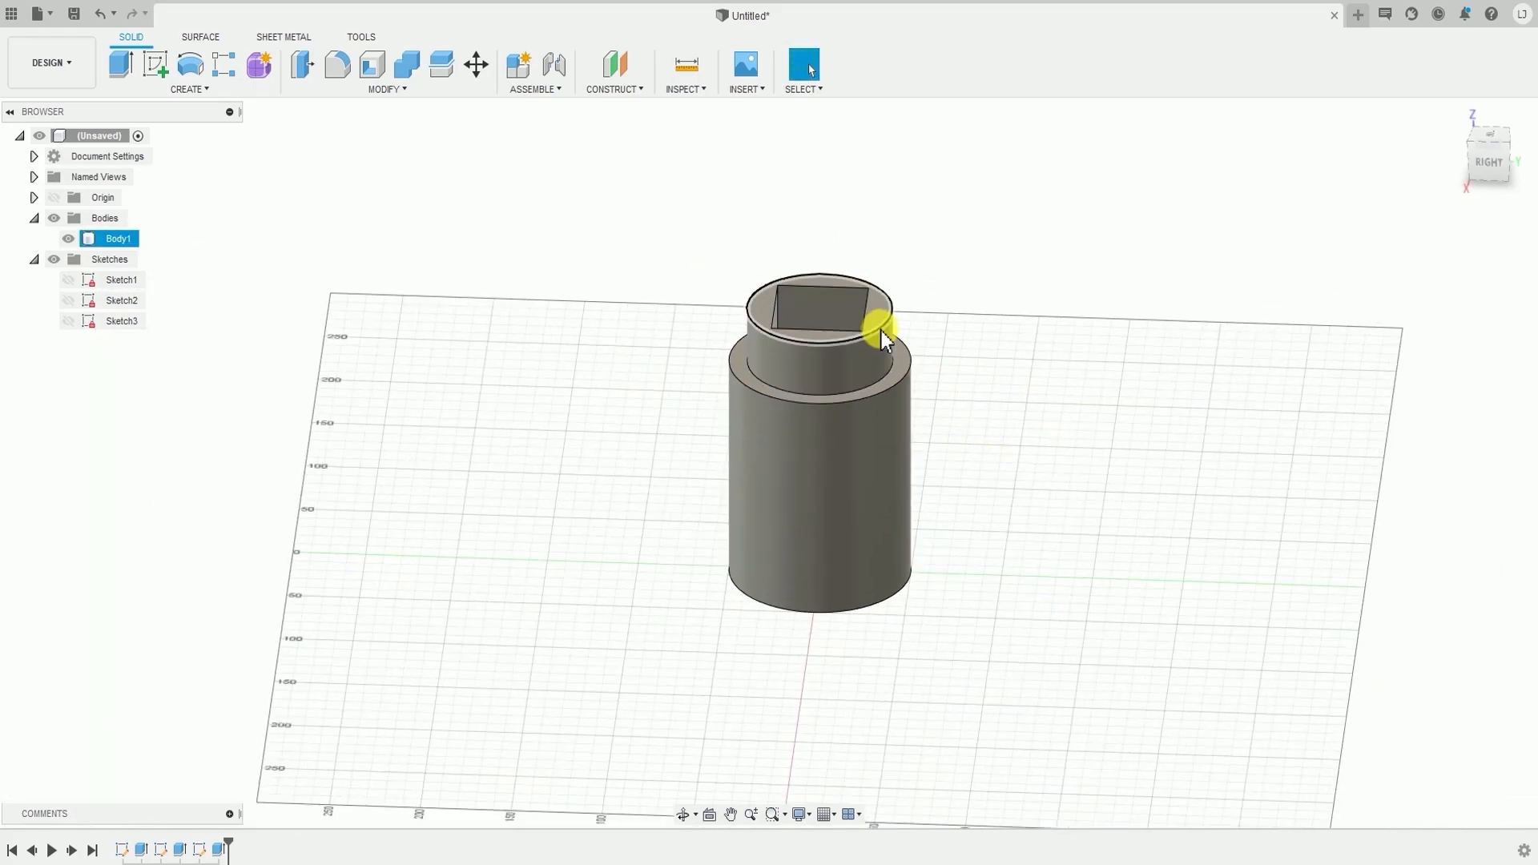
middle_click_drag(884, 337, 892, 395)
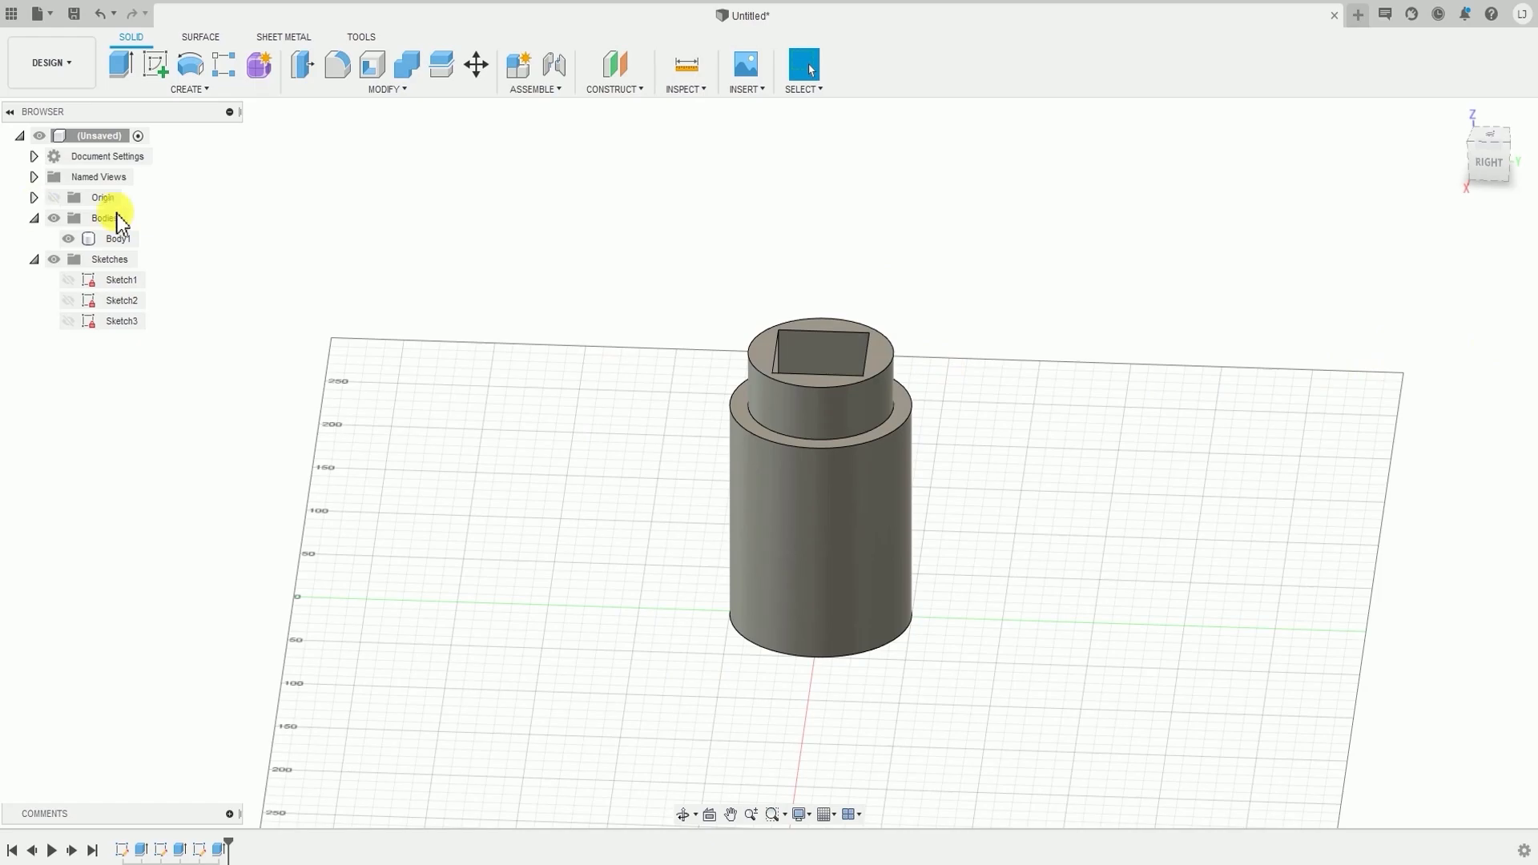
- Hide Body1 so that the workspace is clear of the finished stepped cylinder
left_click(577, 210)
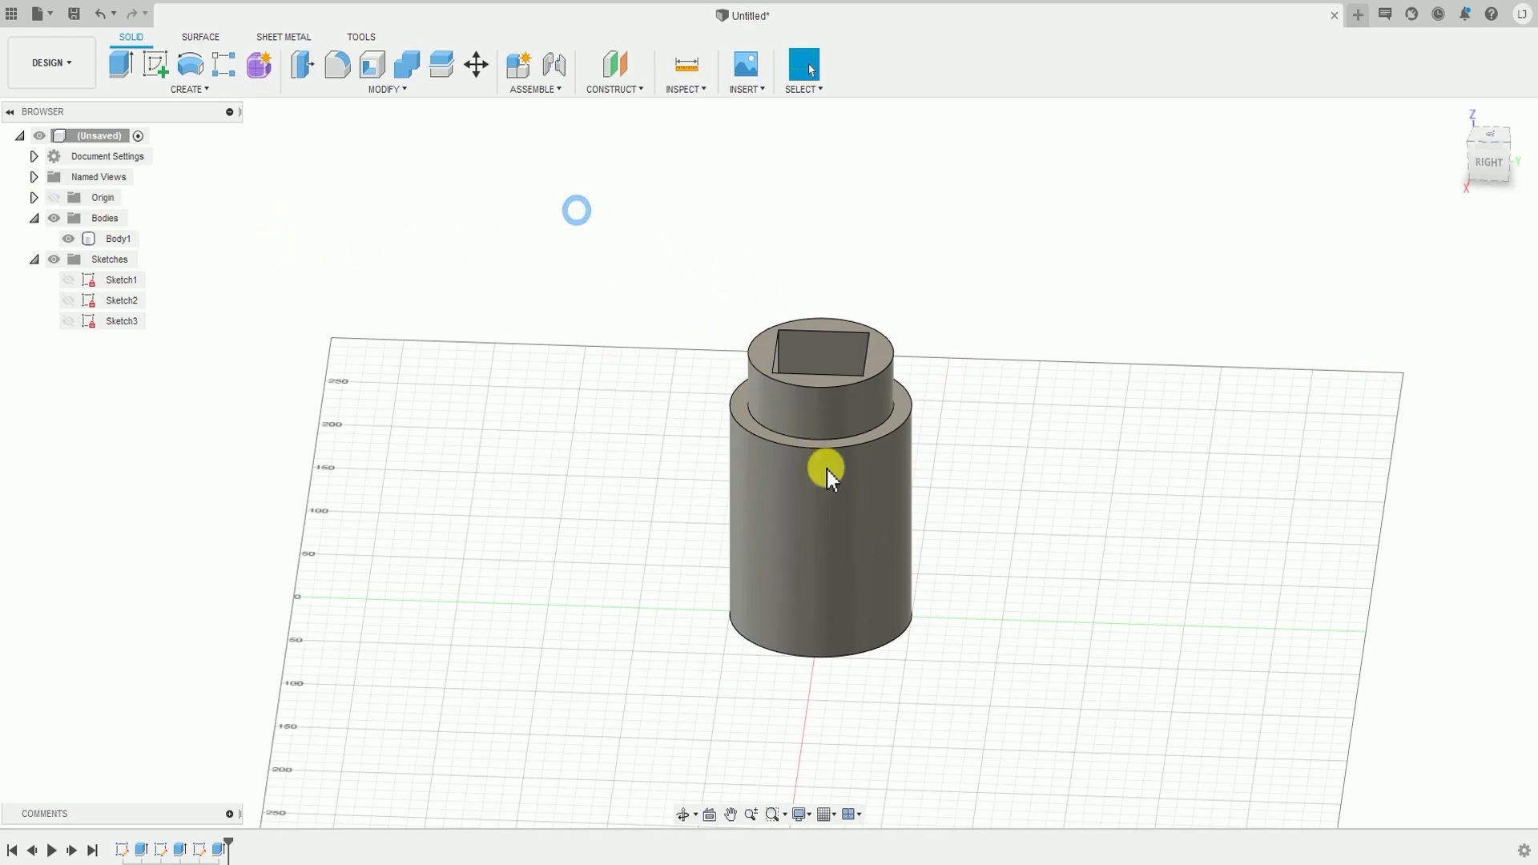
mouse_move(652, 254)
left_mouse_down()
mouse_move(987, 628)
mouse_move(1041, 712)
mouse_move(1029, 693)
left_mouse_up()
left_click(695, 265)
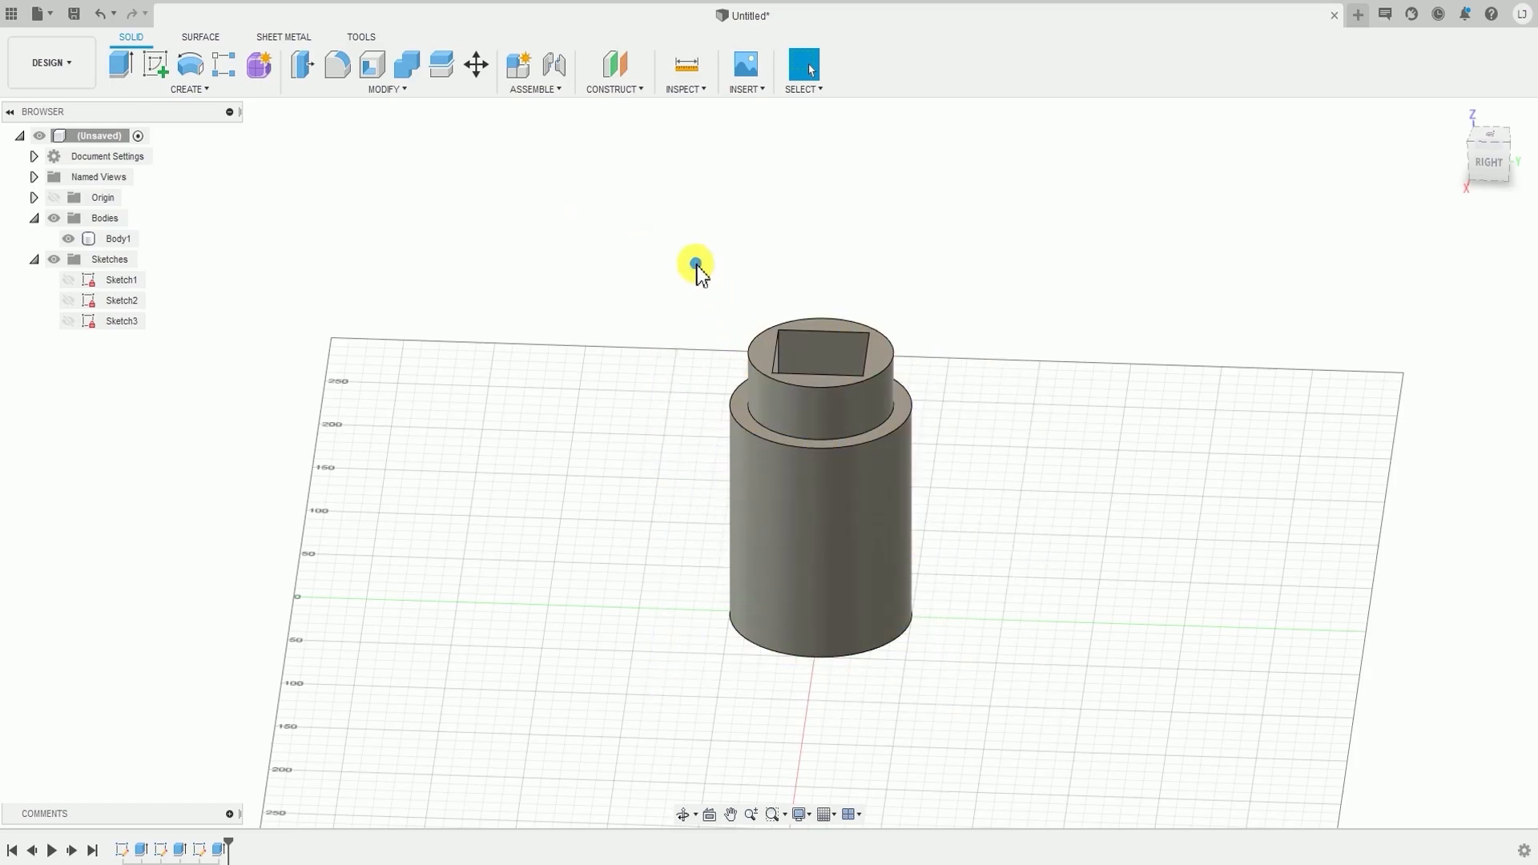
left_click(68, 242)
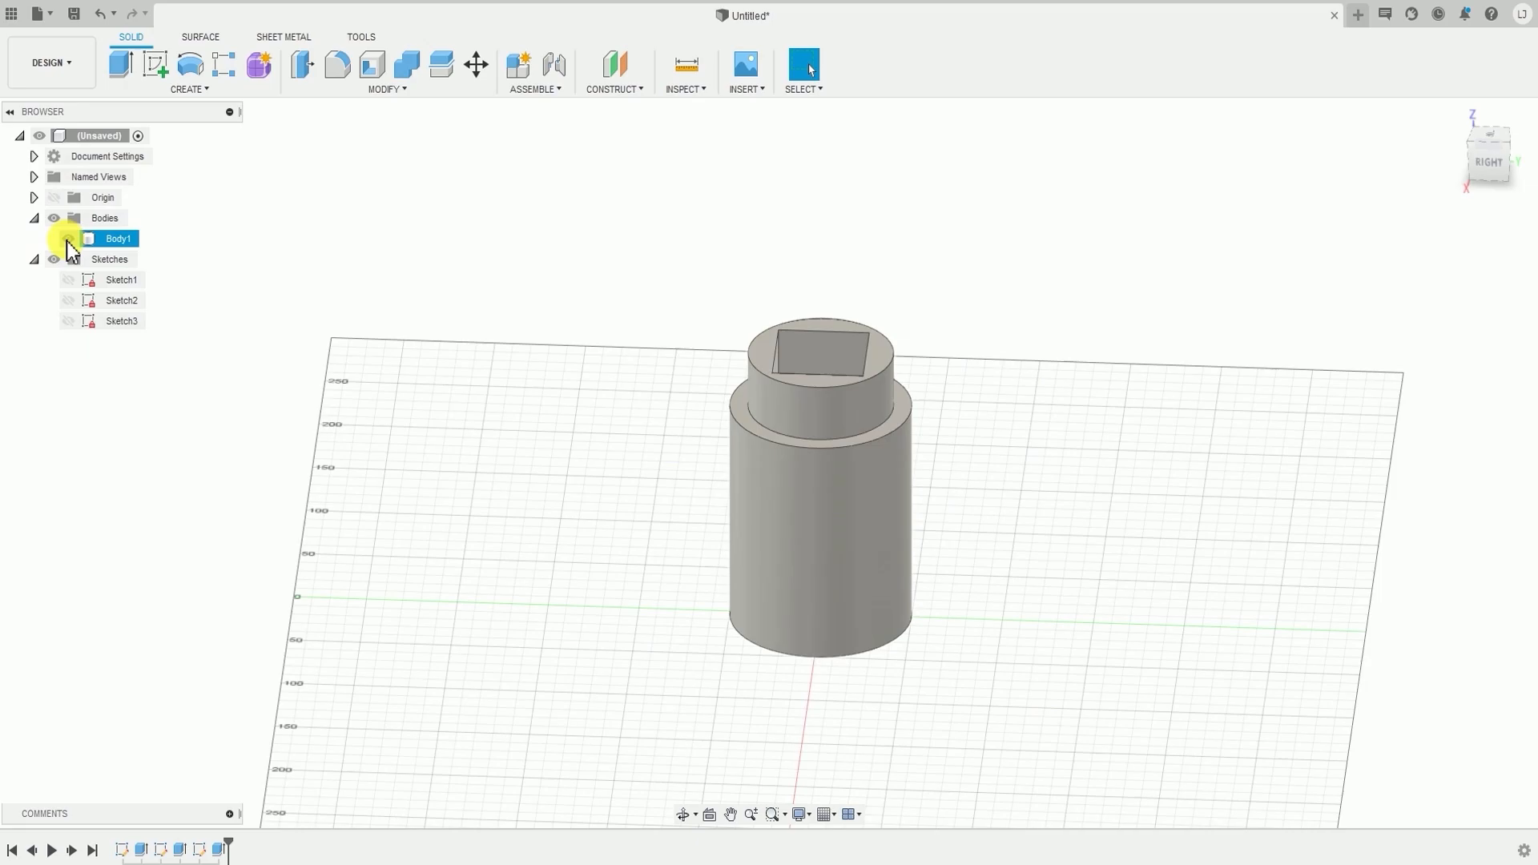
left_click(67, 240)
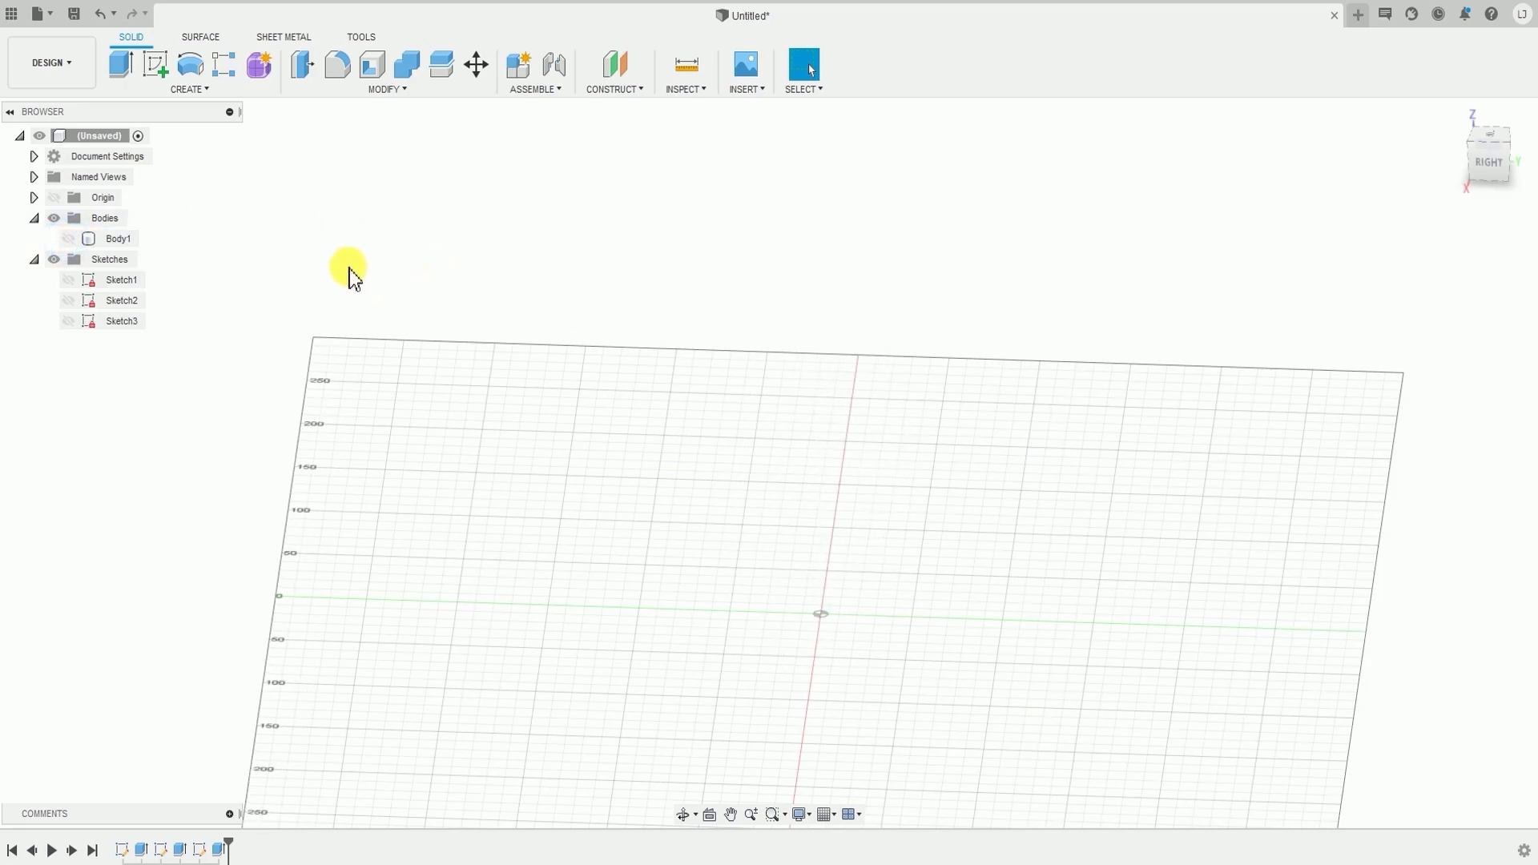
left_click(472, 265)
- Start a new sketch on the front (XZ) origin plane
left_click(197, 90)
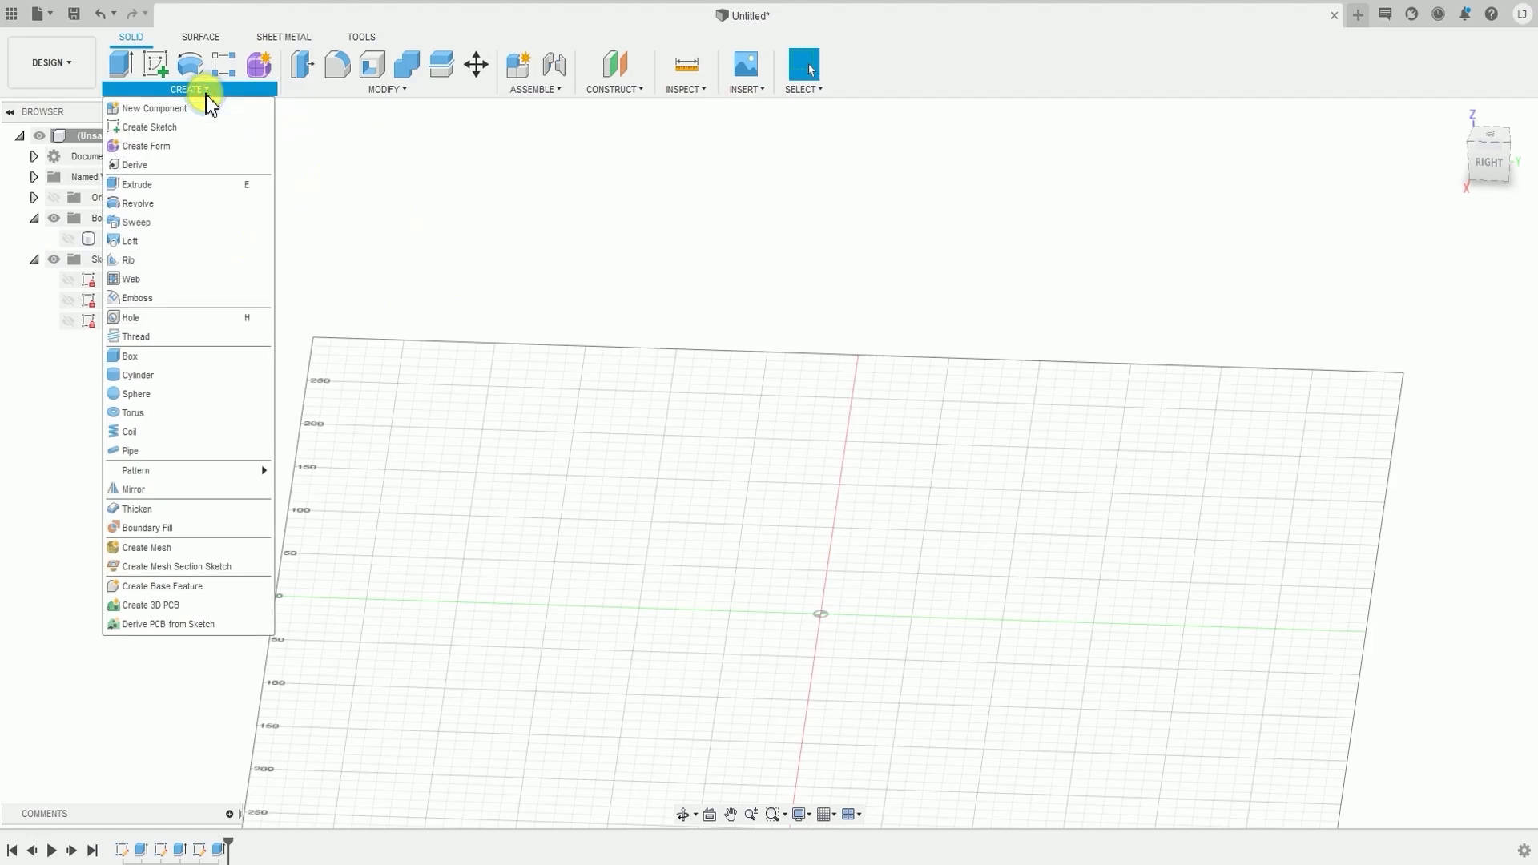
left_click(426, 194)
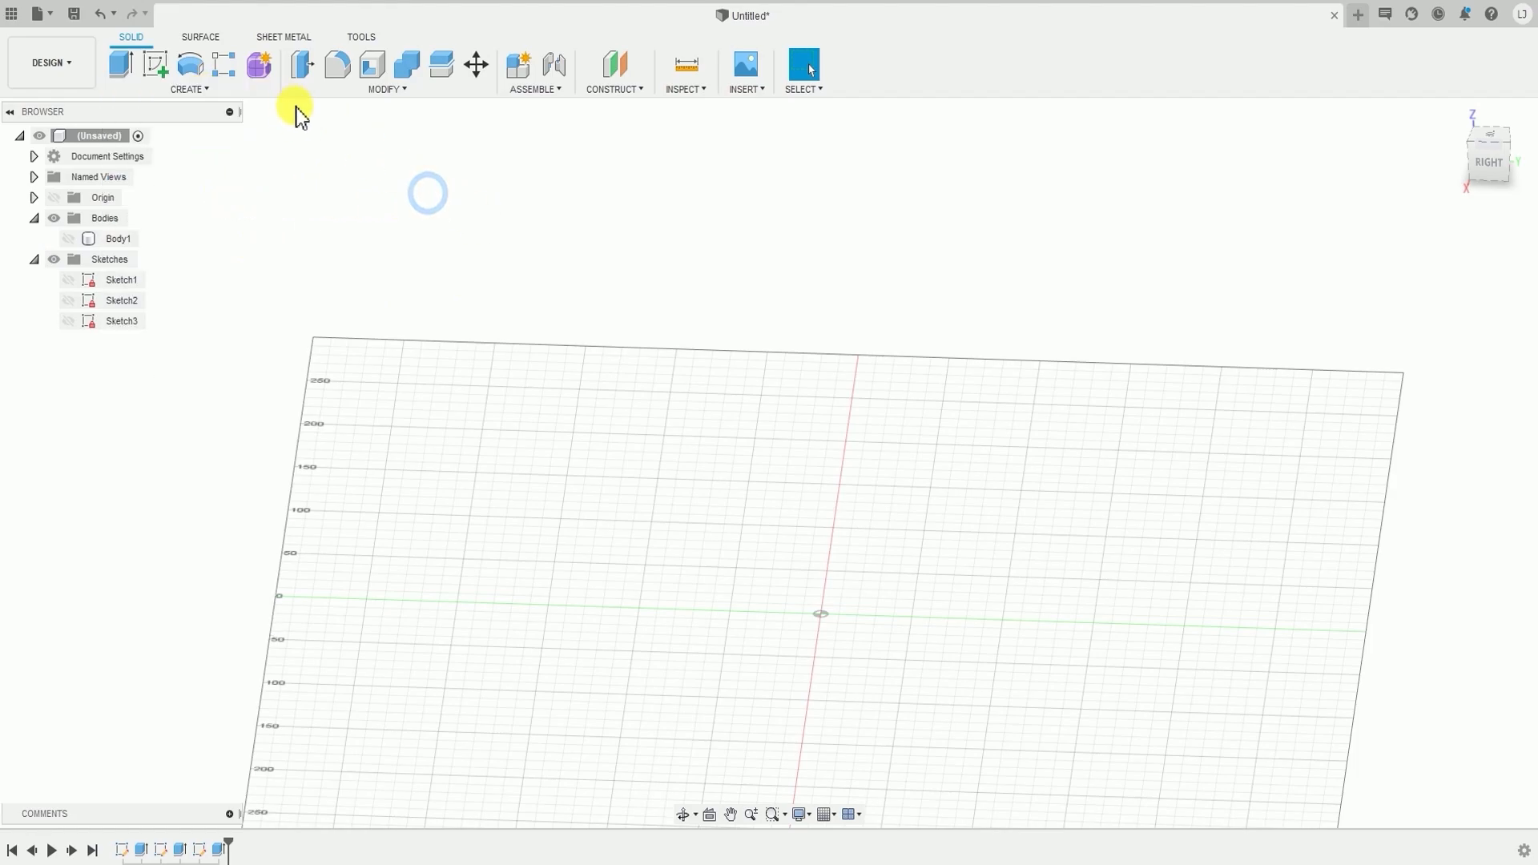
middle_click_drag(1032, 598, 963, 469)
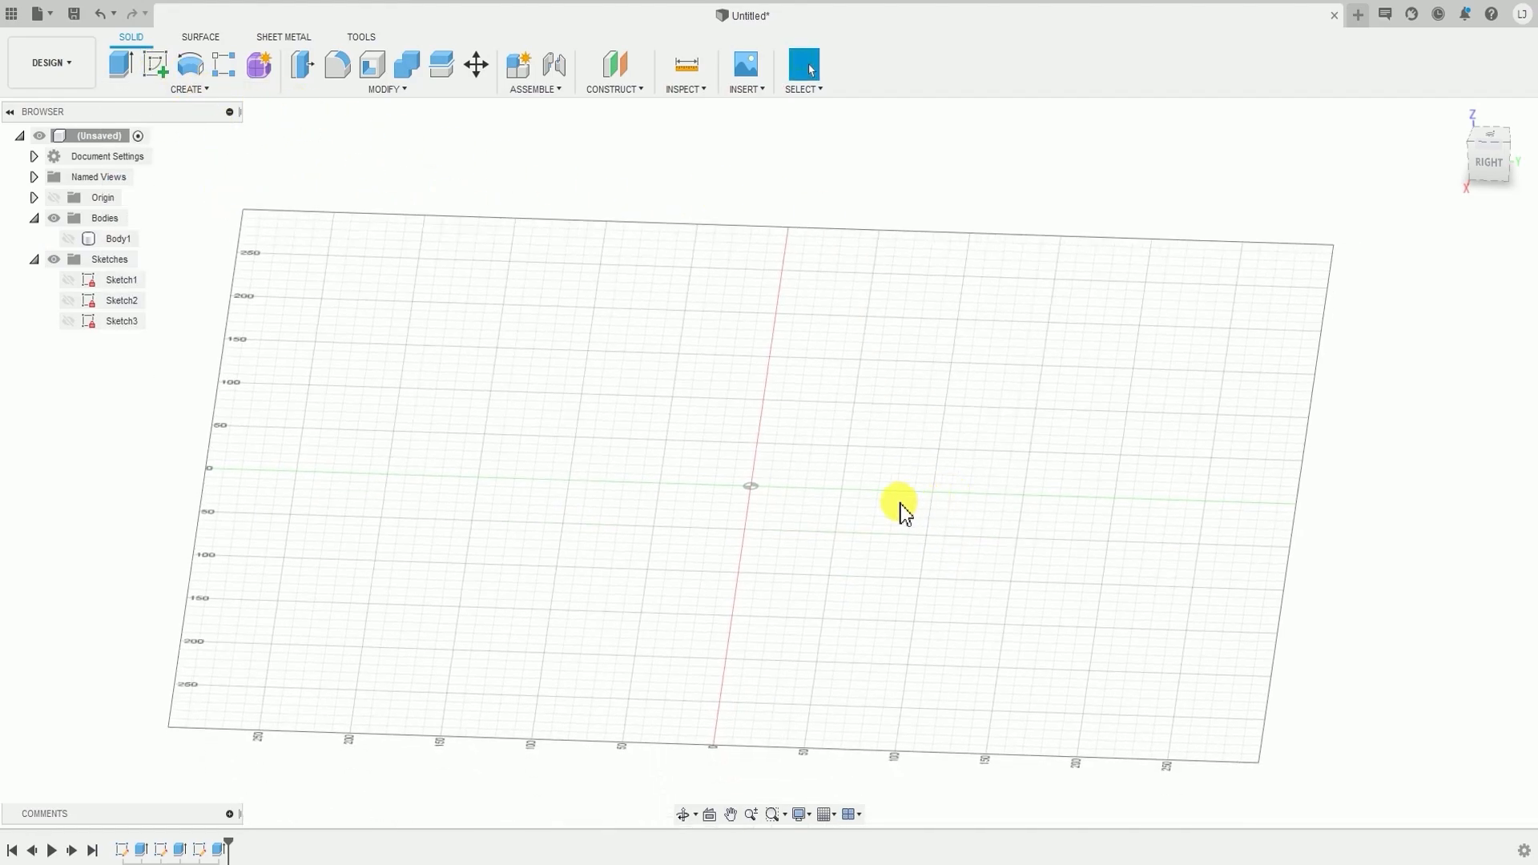
left_click(210, 91)
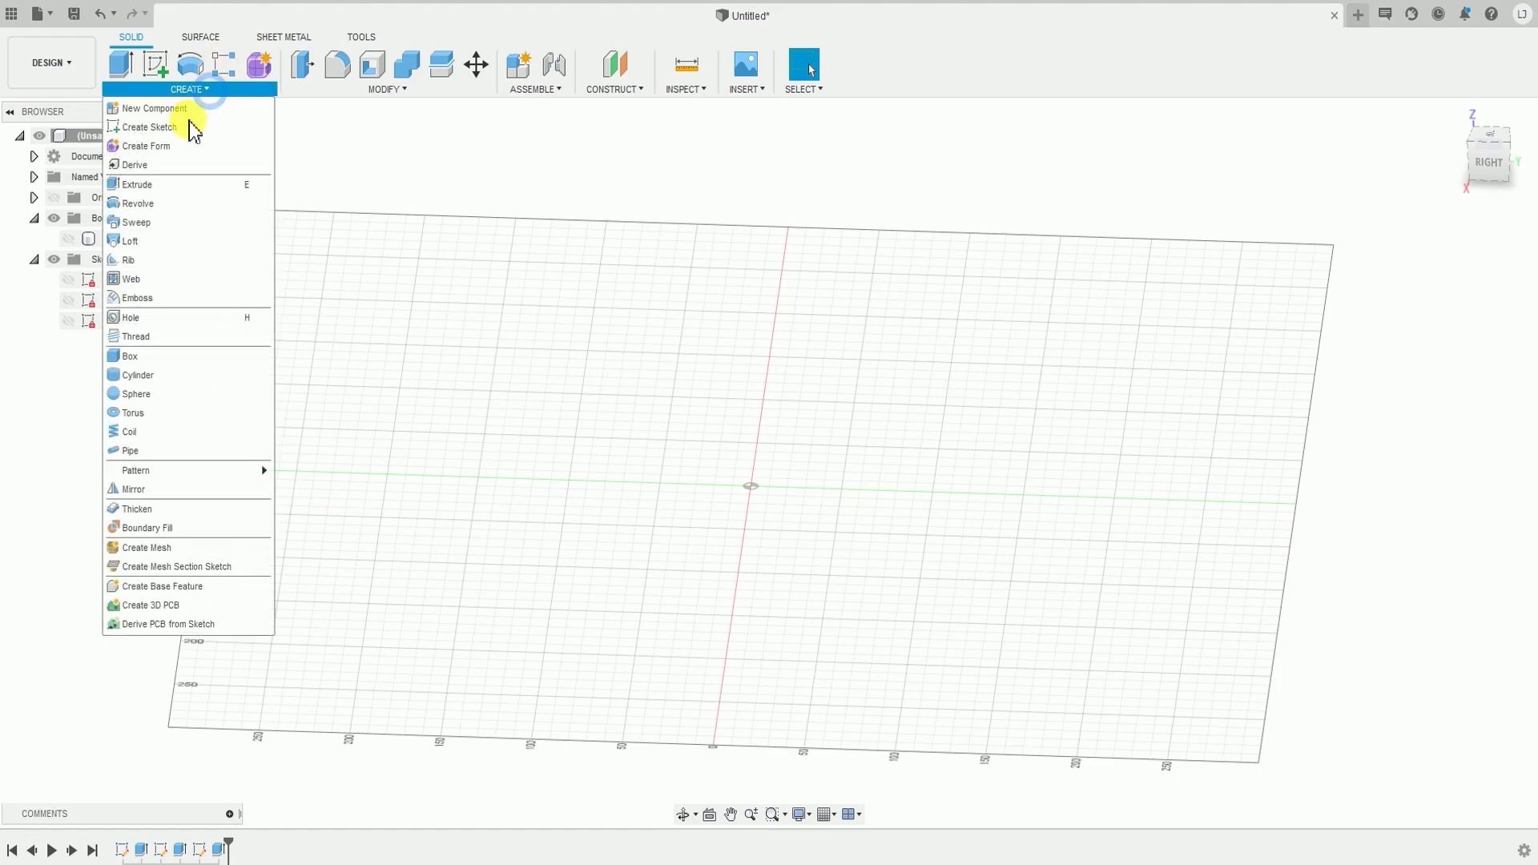
left_click(155, 128)
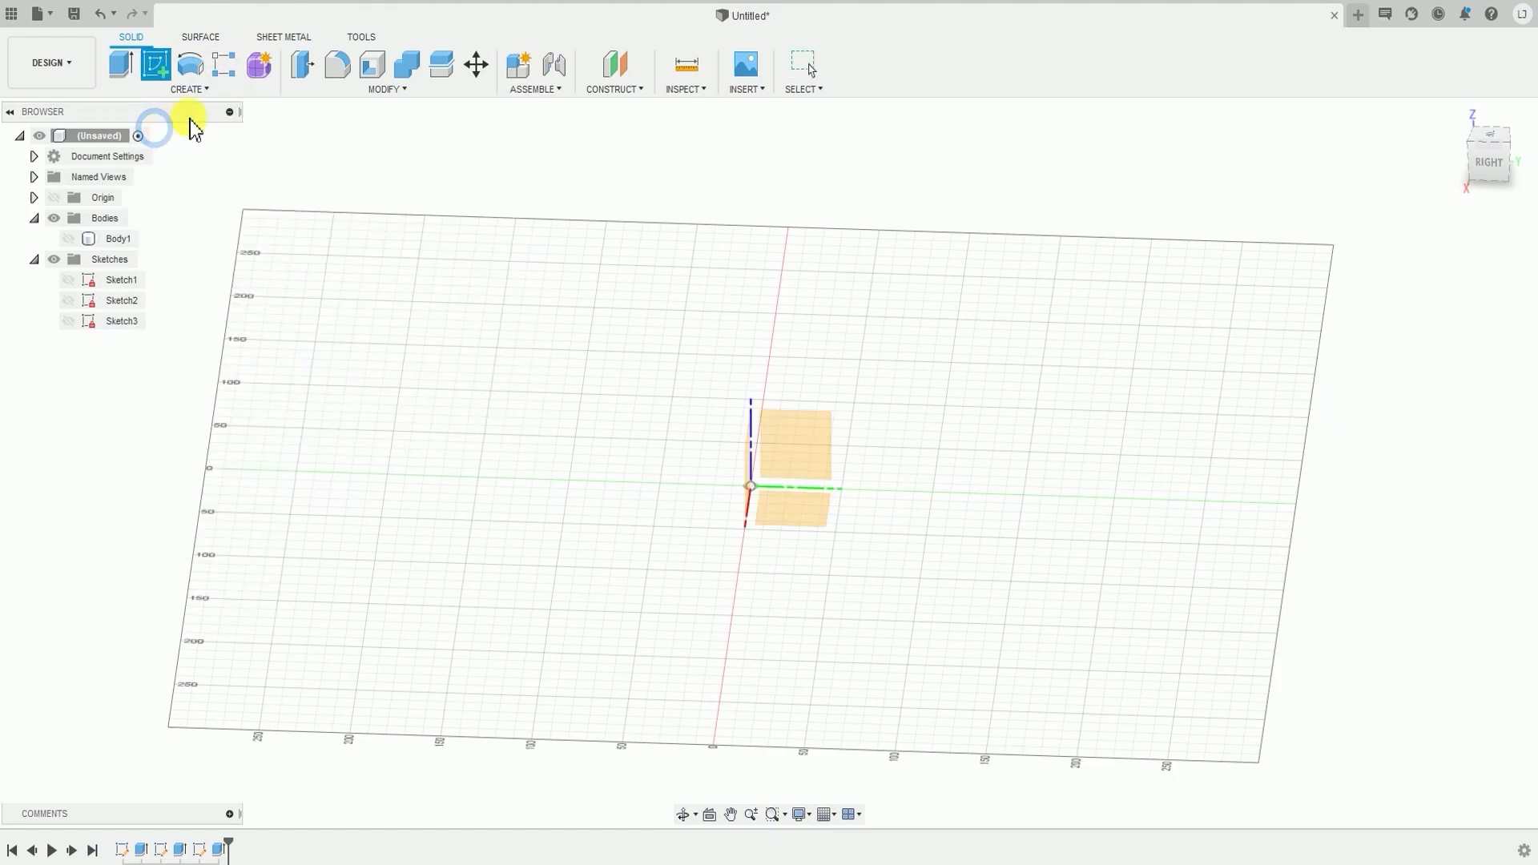
left_click_drag(1477, 165, 1514, 157)
left_click(1478, 163)
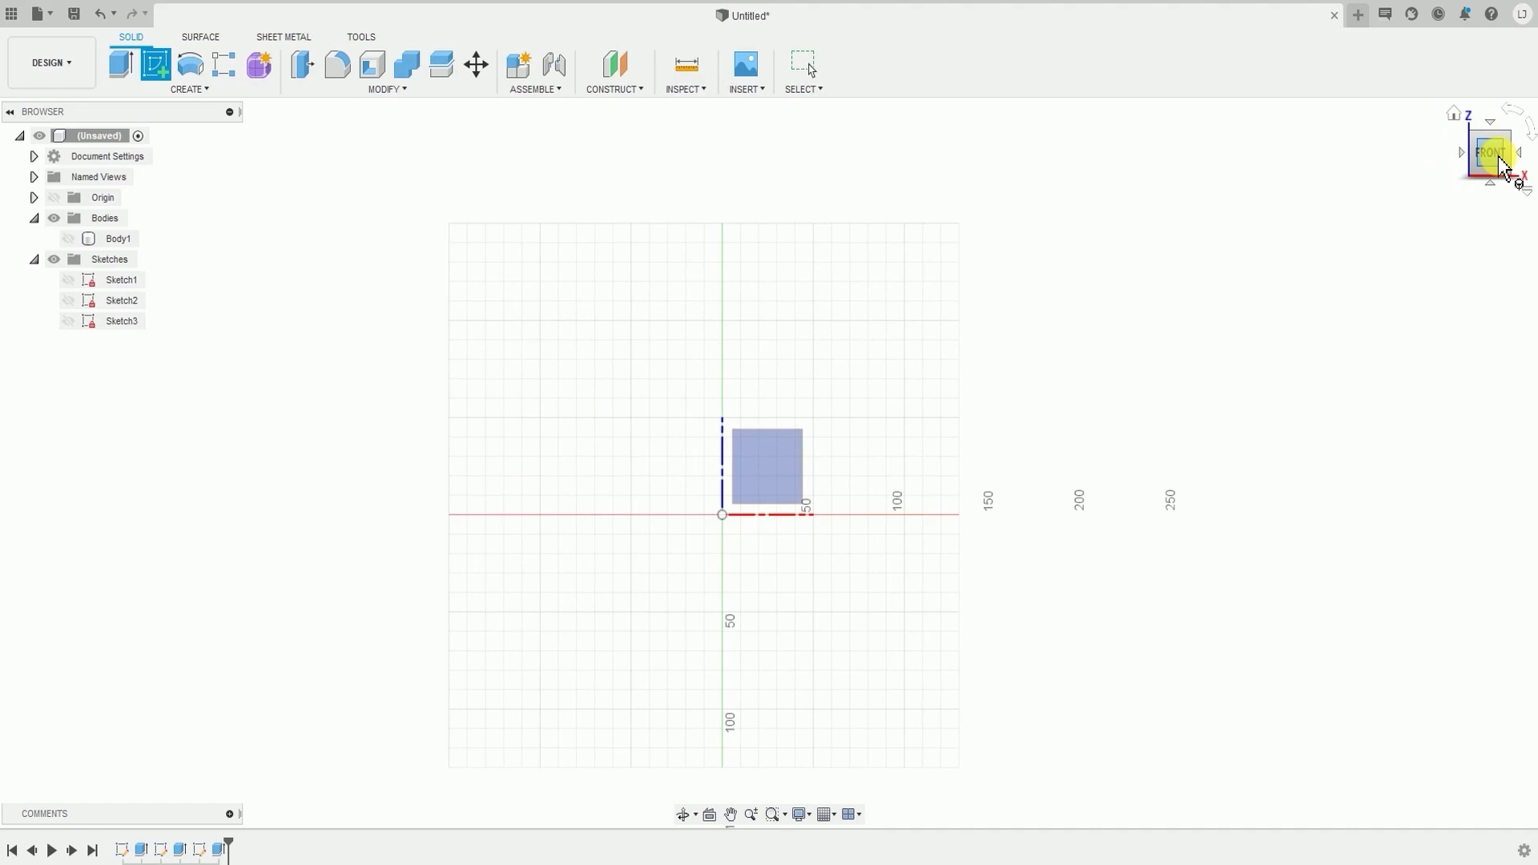
mouse_move(1500, 130)
left_mouse_down()
mouse_move(1466, 179)
mouse_move(1394, 186)
left_mouse_up()
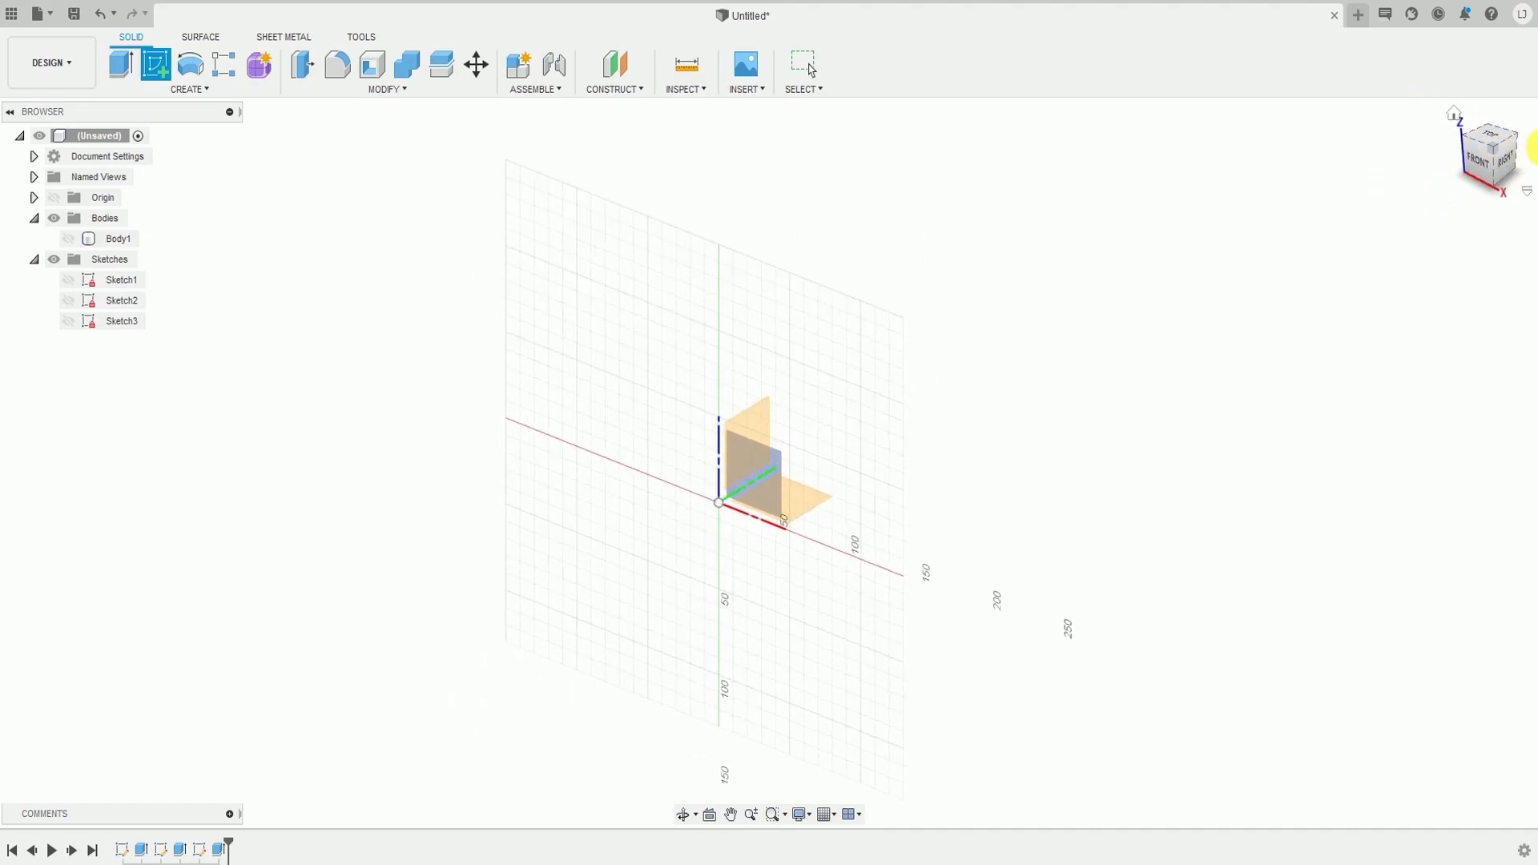
left_click(1477, 168)
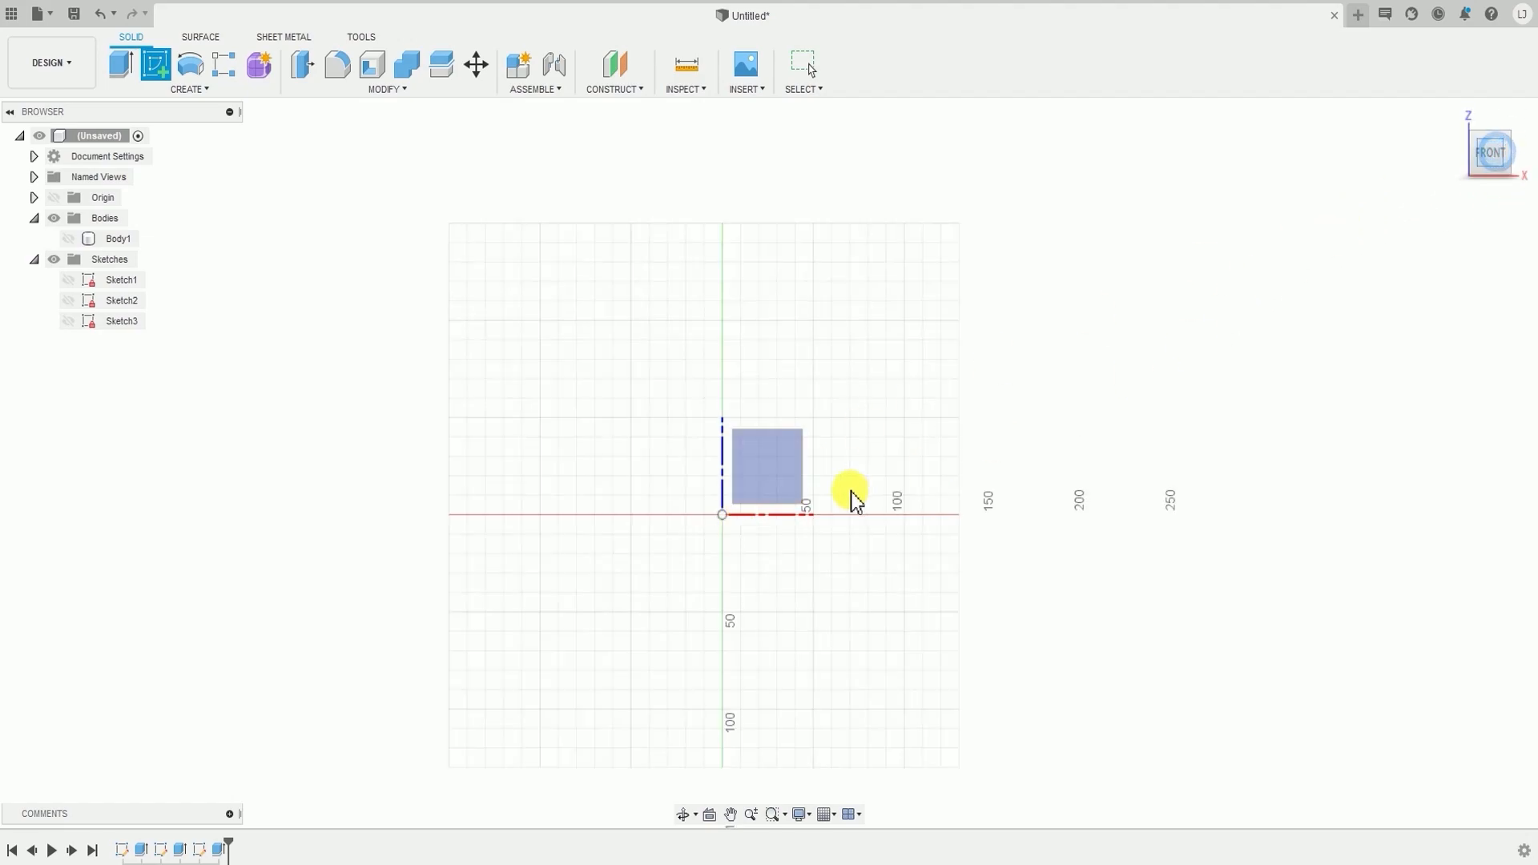
left_click(760, 479)
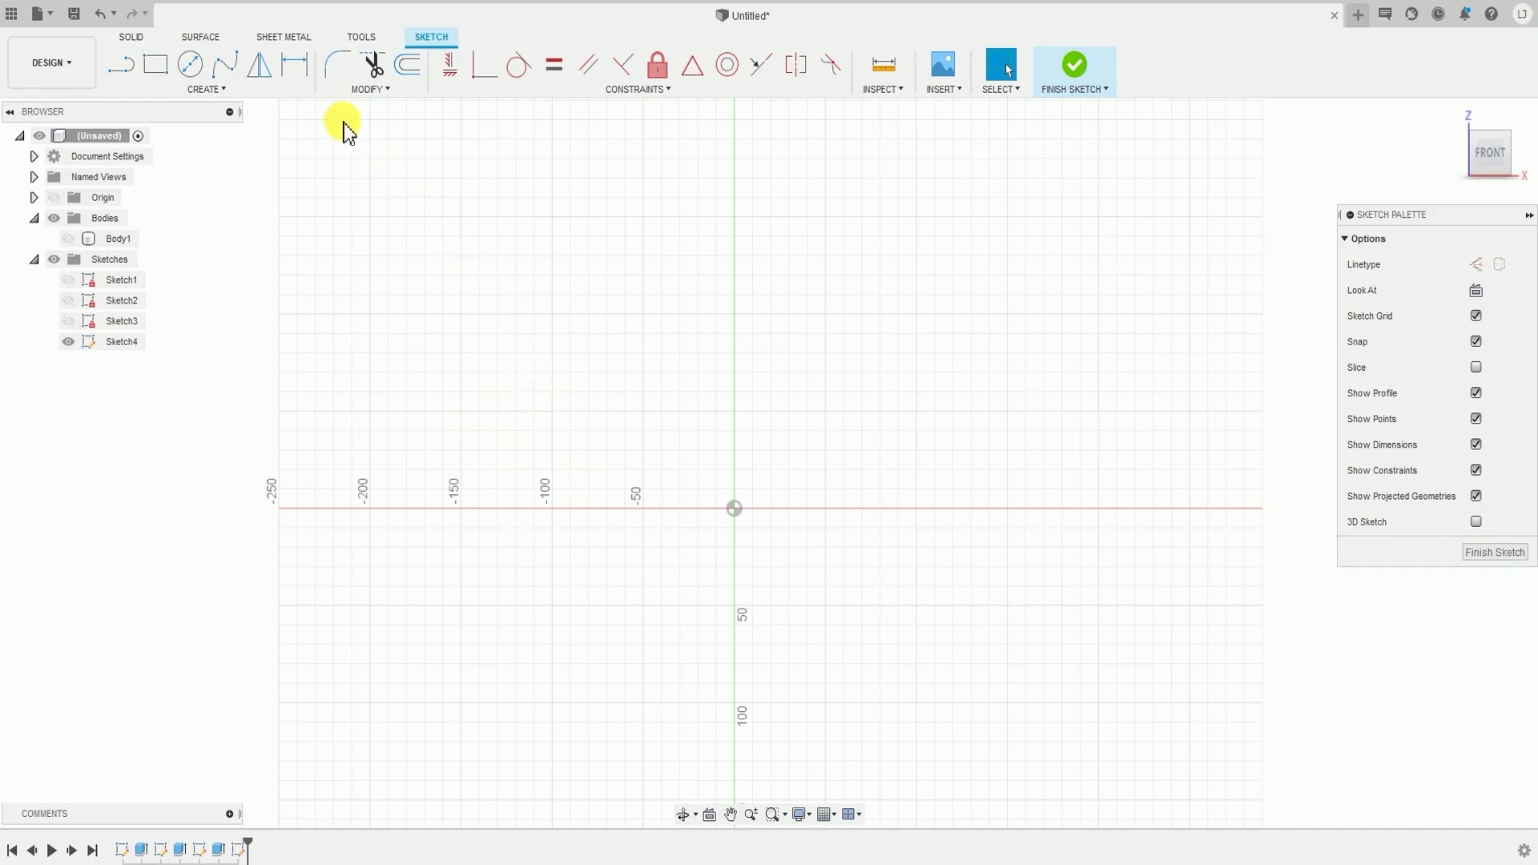
- Draw a center diameter circle about 134 mm across, centred about 160 mm left of and 70 mm above the origin
left_click(209, 90)
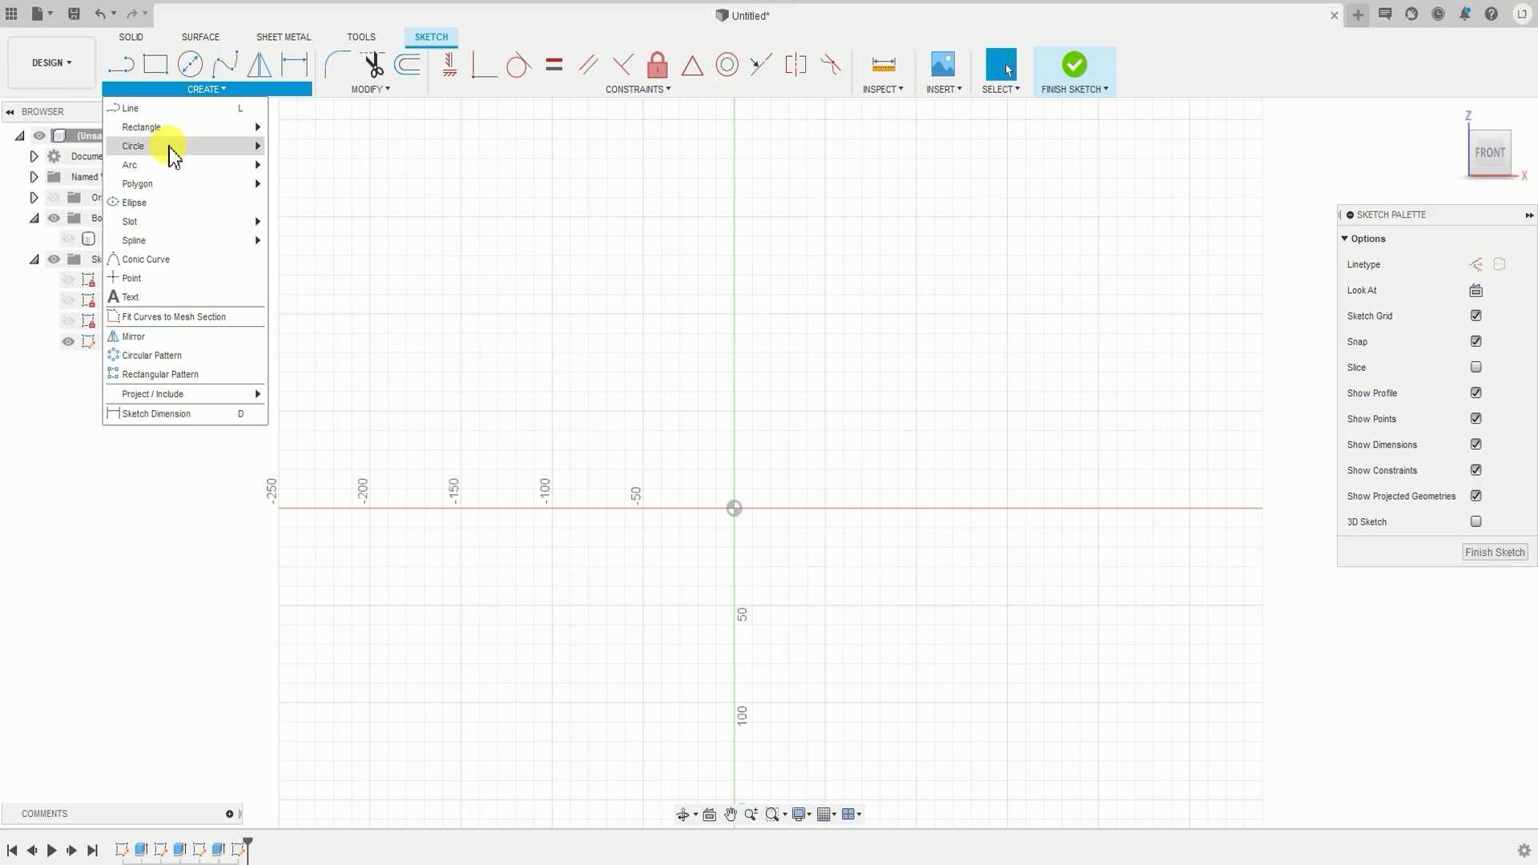
mouse_move(173, 154)
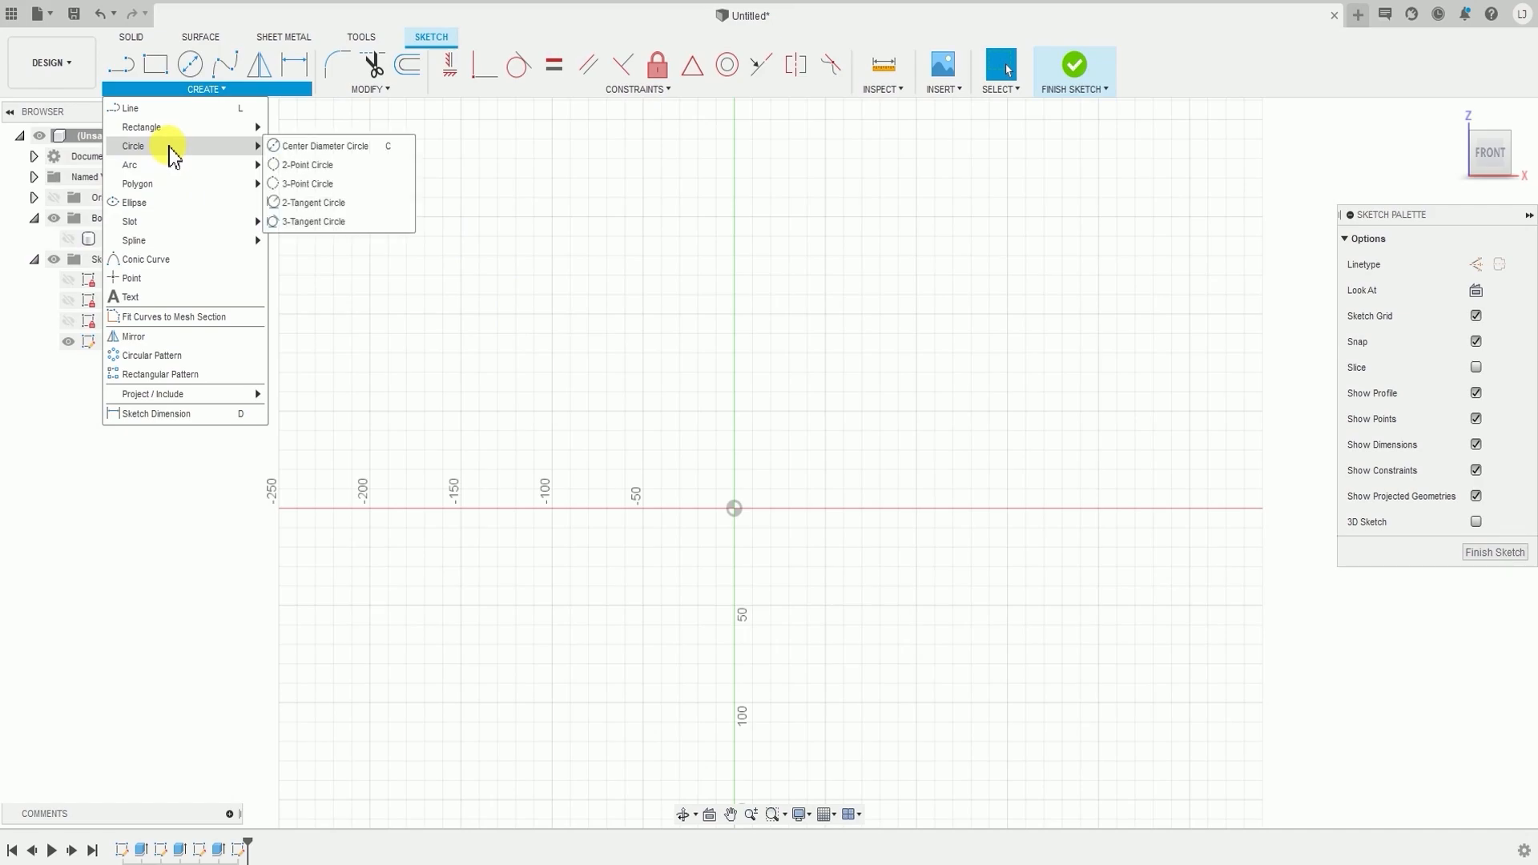
left_click(341, 153)
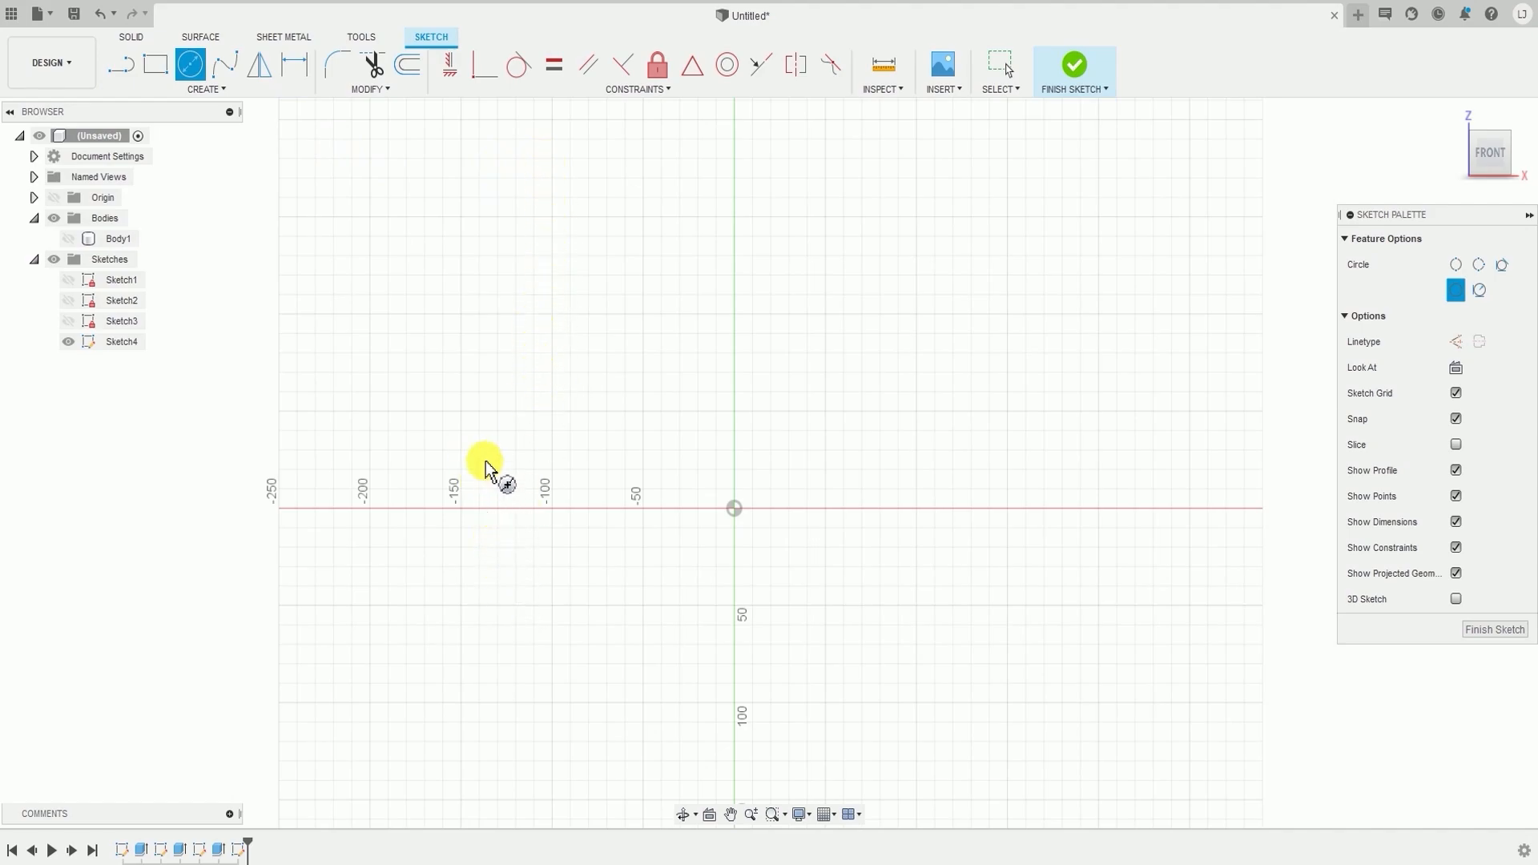
left_click(442, 372)
left_click(486, 492)
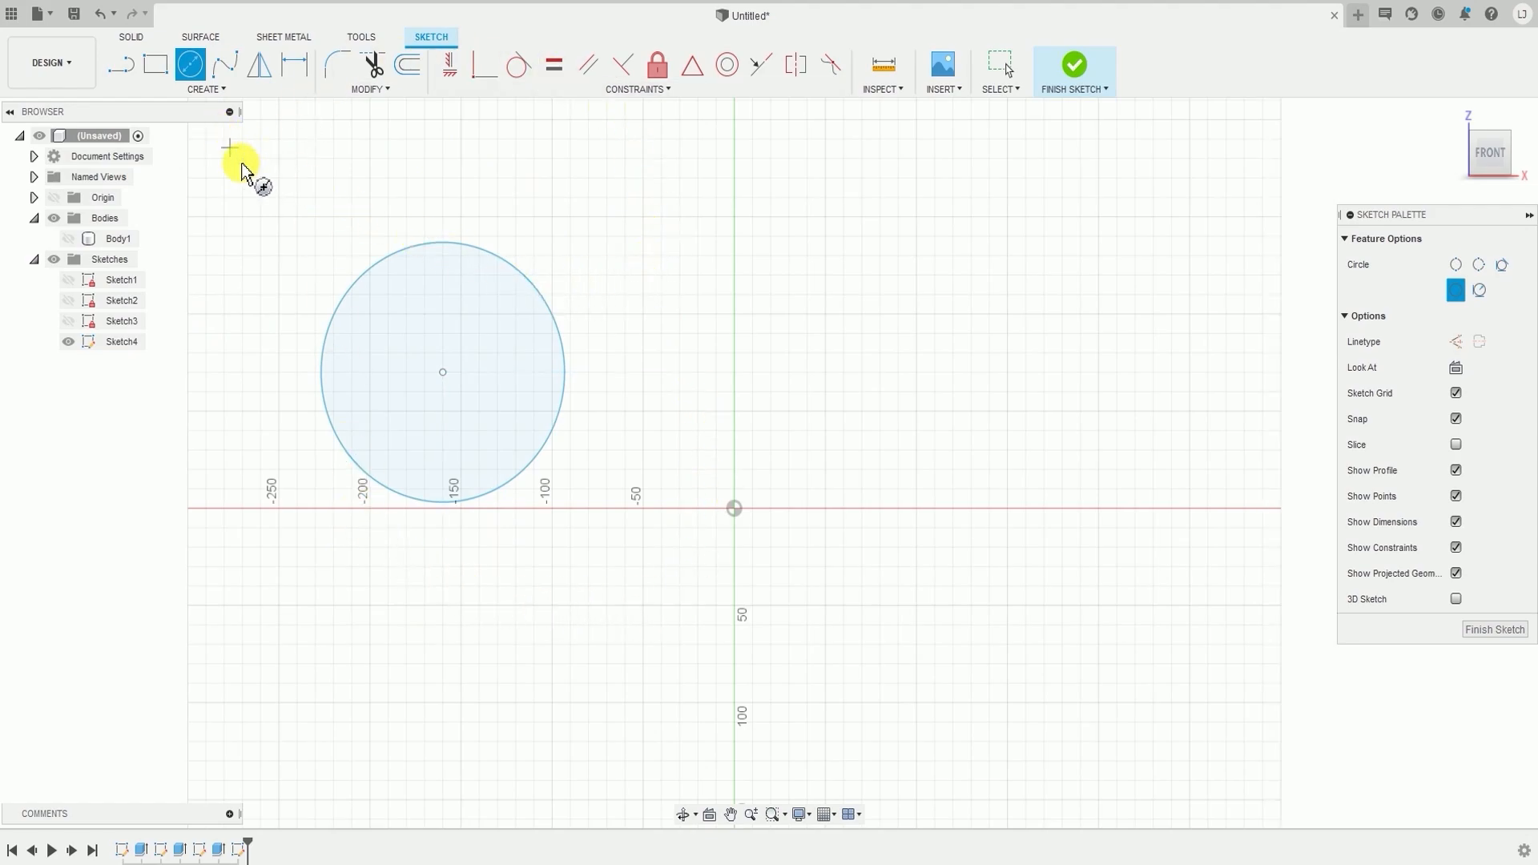
- Dimension the circle's diameter as 80 mm
left_click(221, 90)
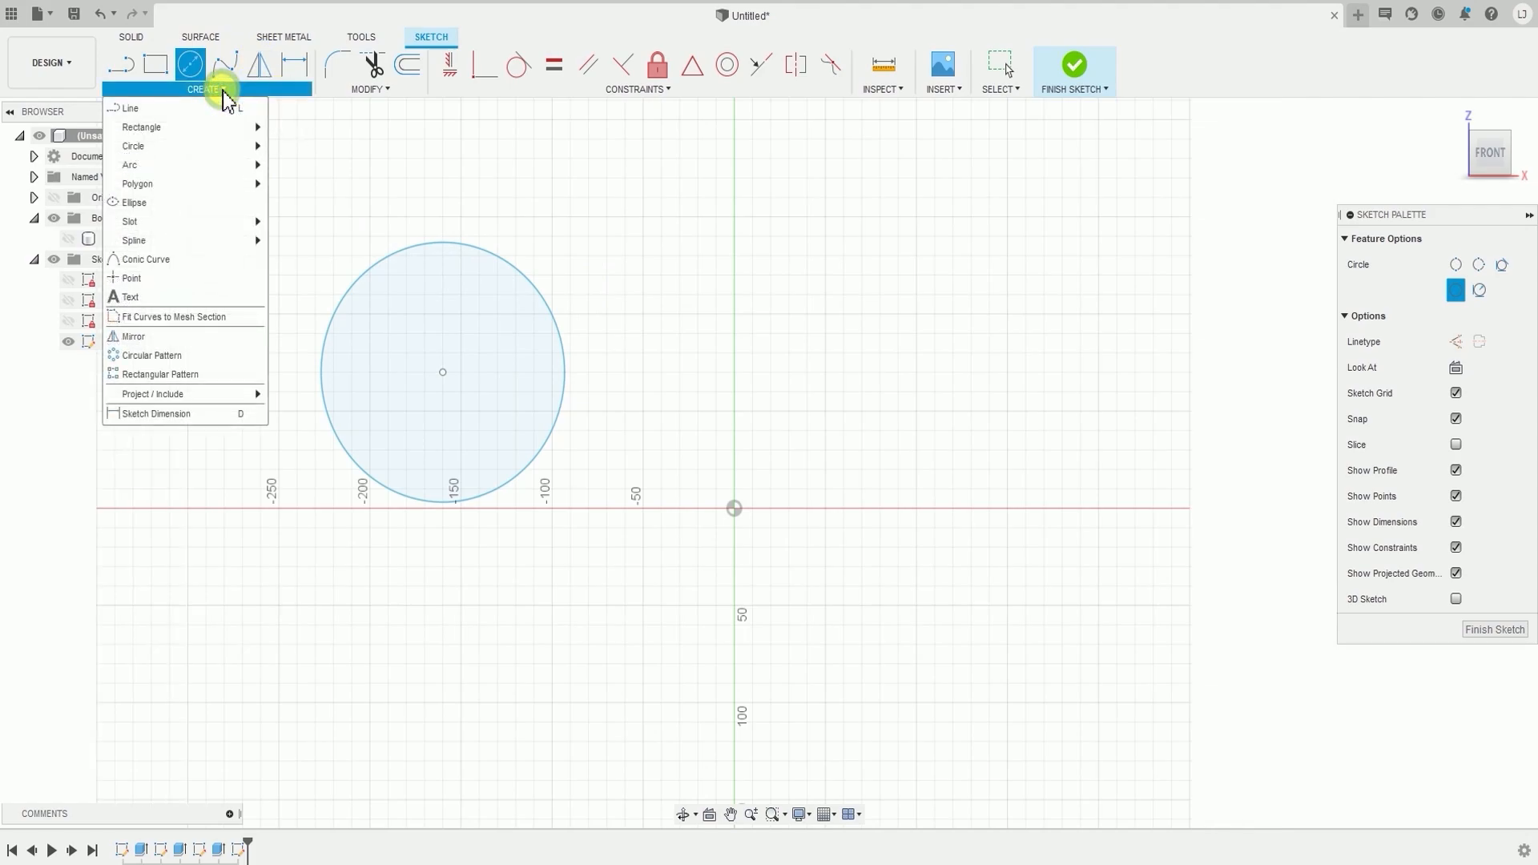
left_click(166, 415)
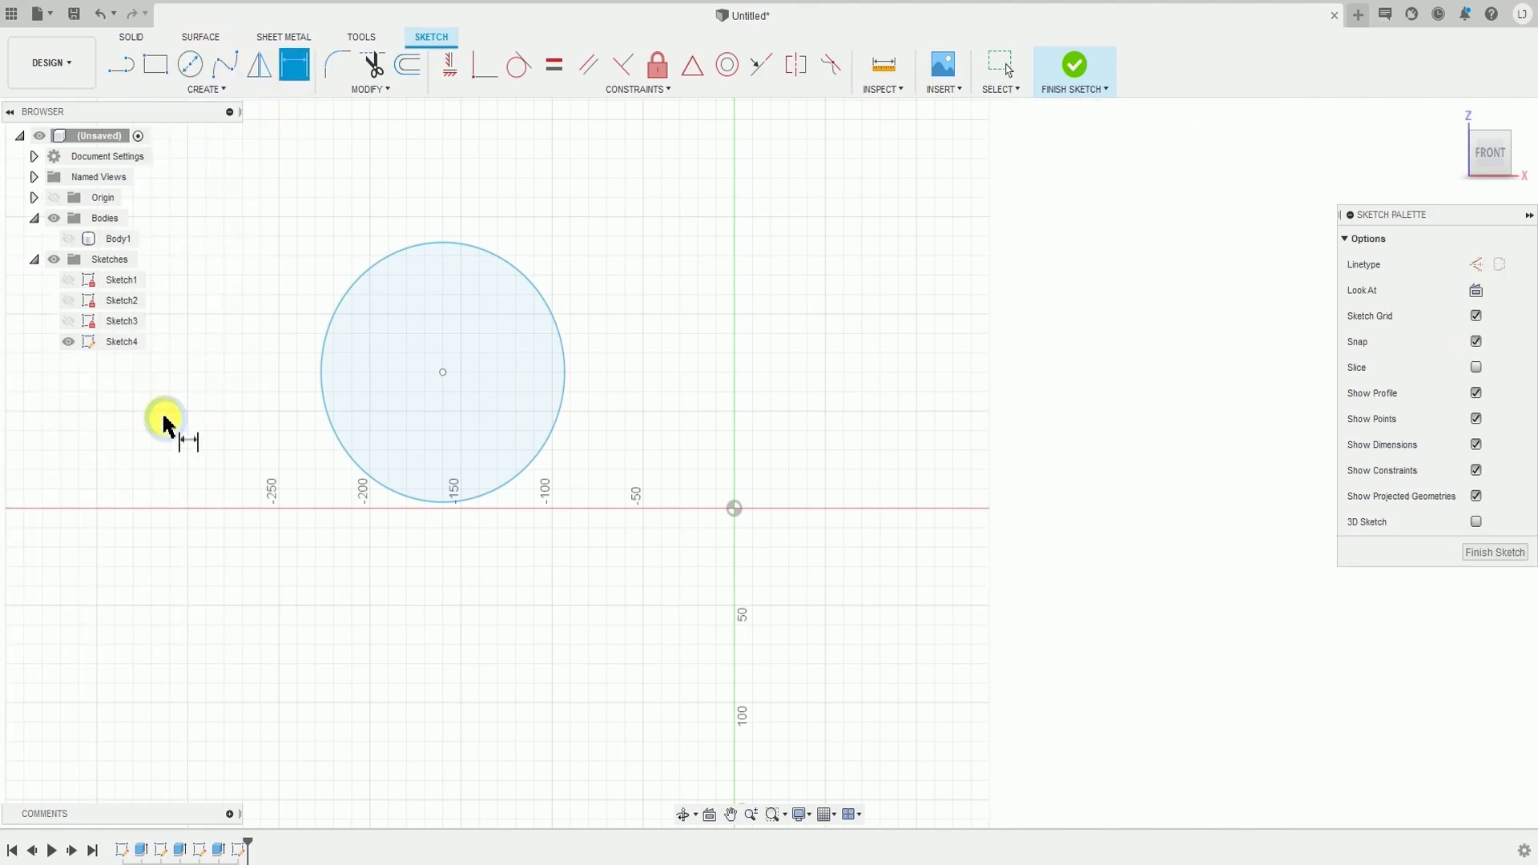
left_click(553, 315)
left_click(562, 281)
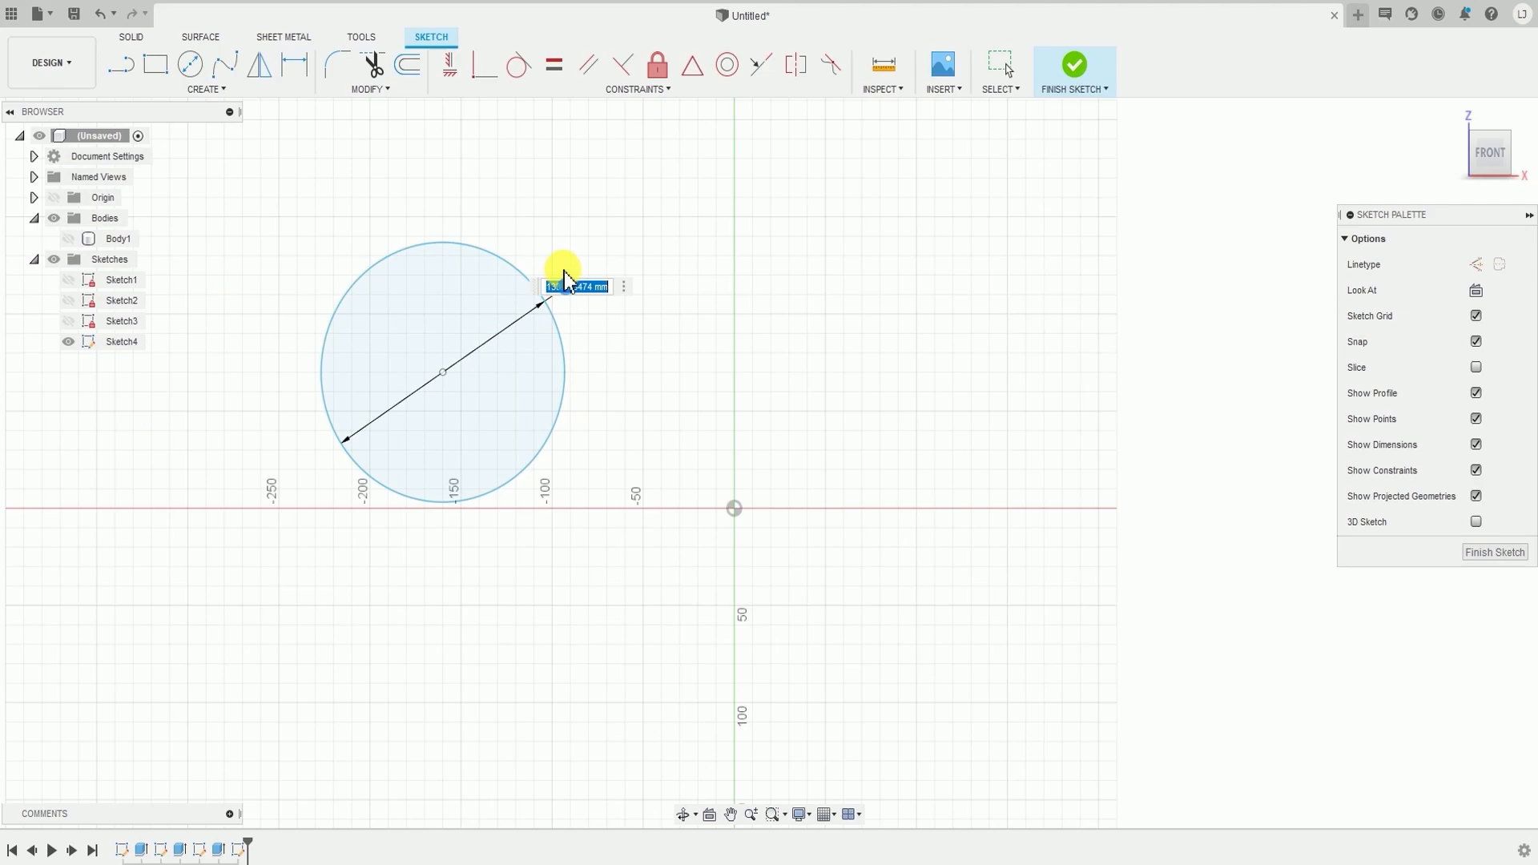
type("80")
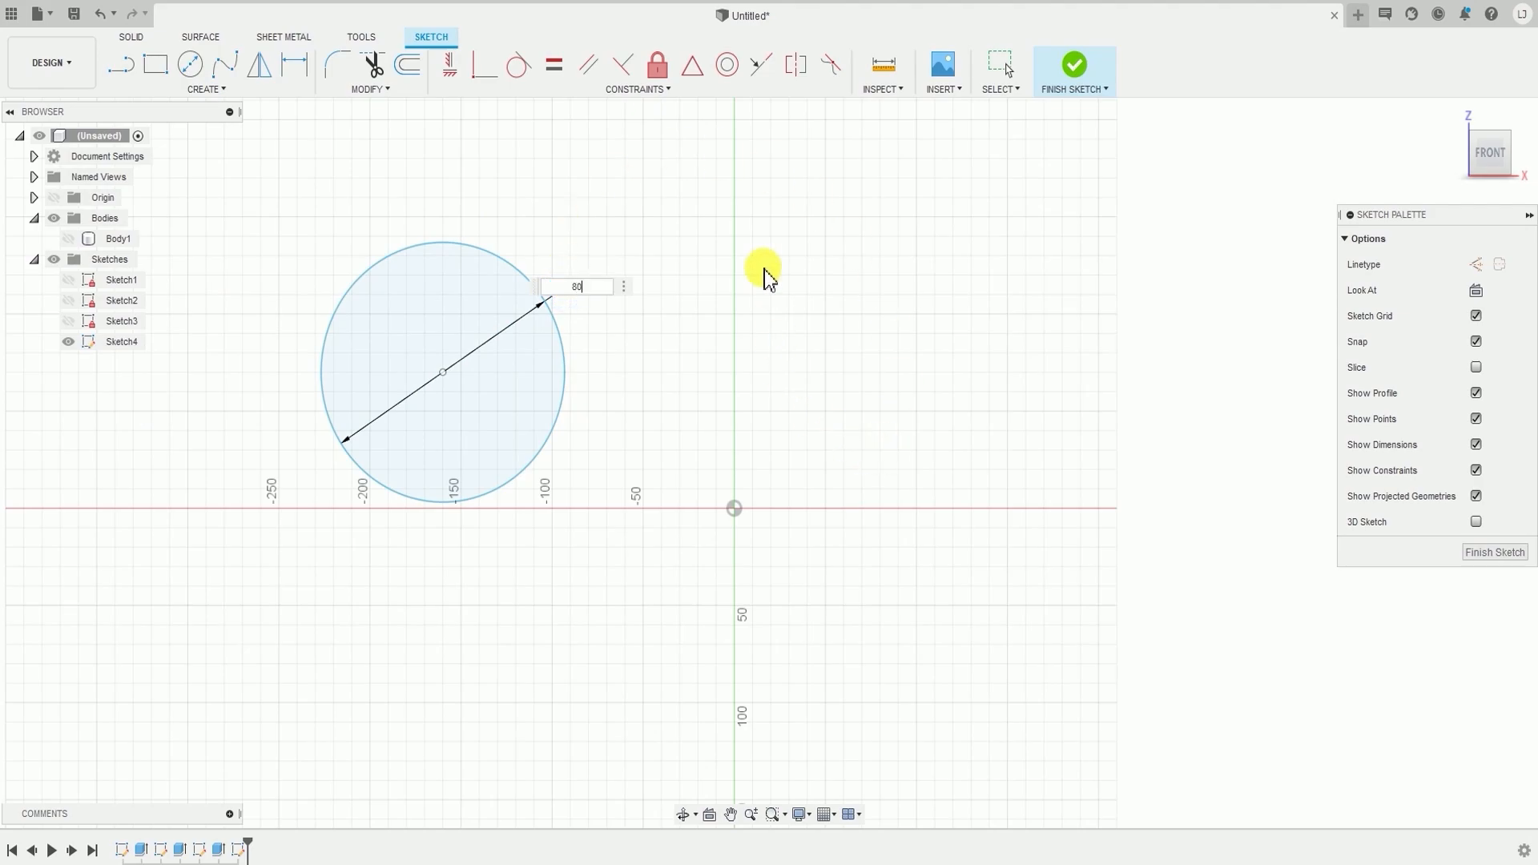
key("Return")
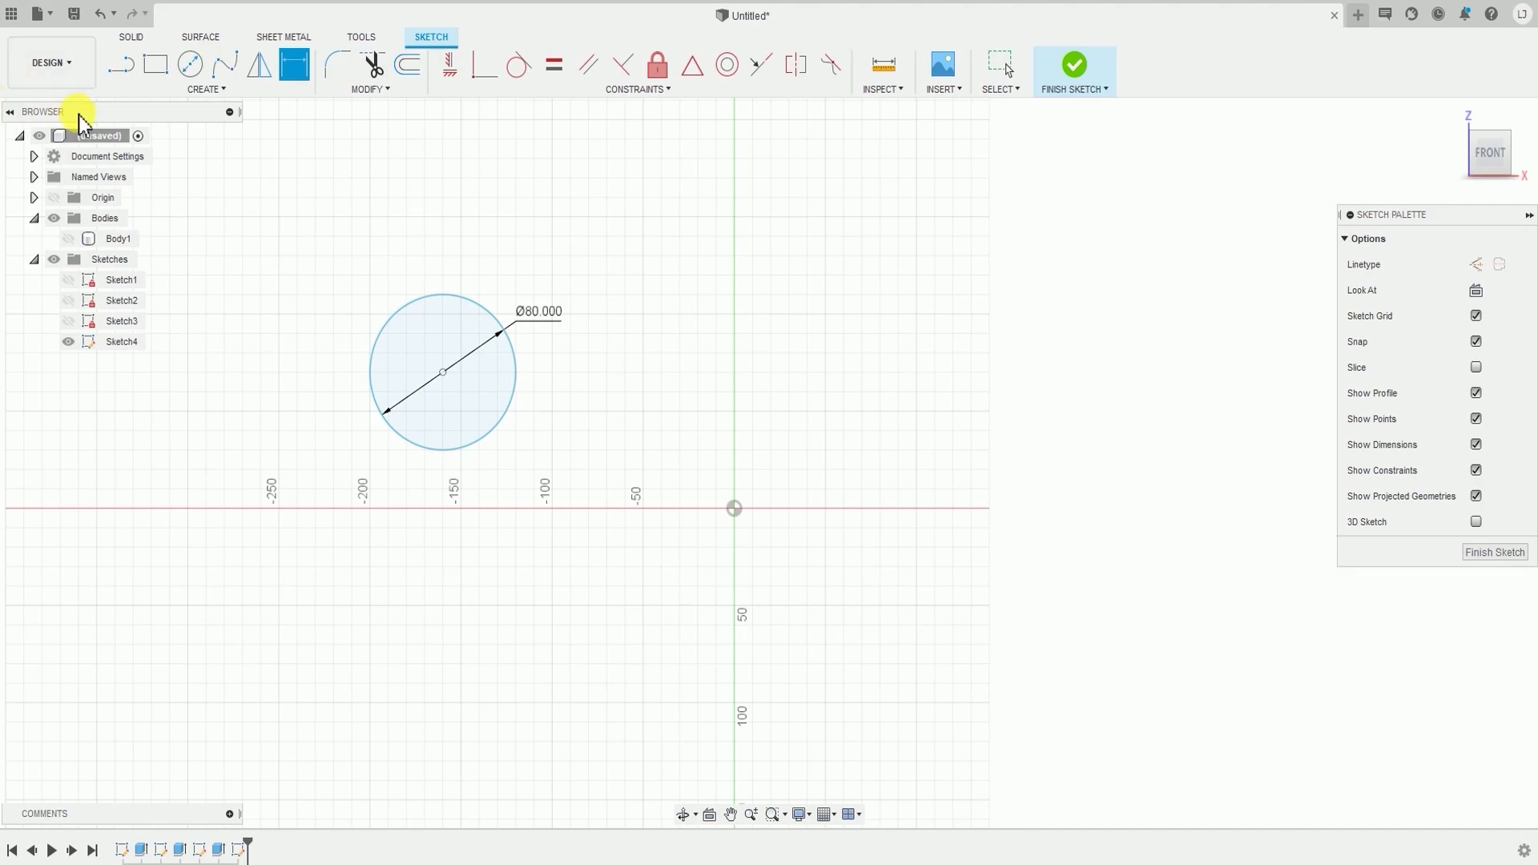
- Dimension the horizontal distance between the origin and the circle's centre as 100 mm
left_click(242, 94)
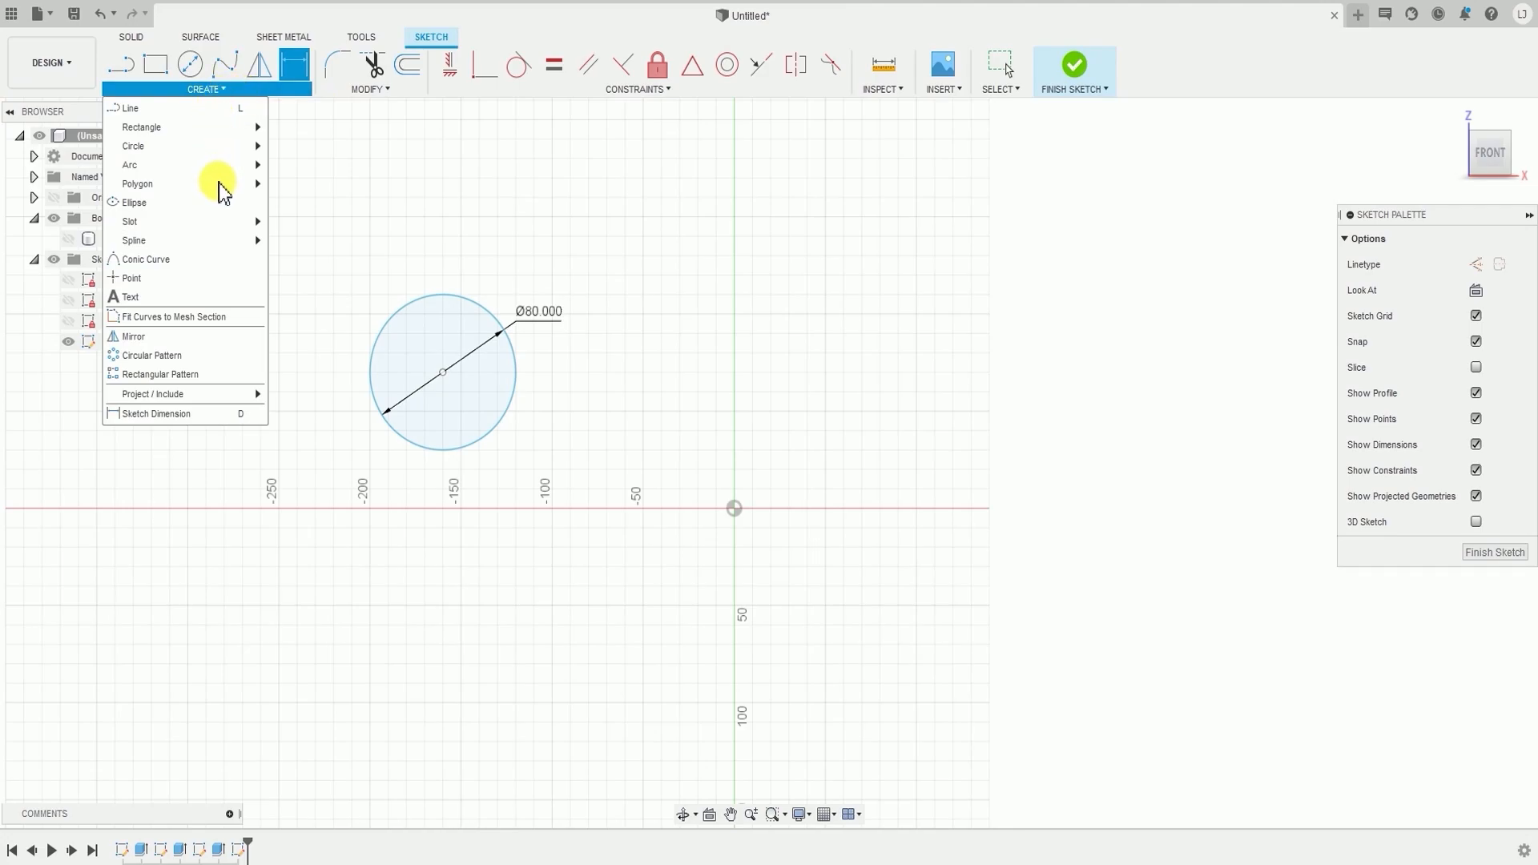
left_click(160, 414)
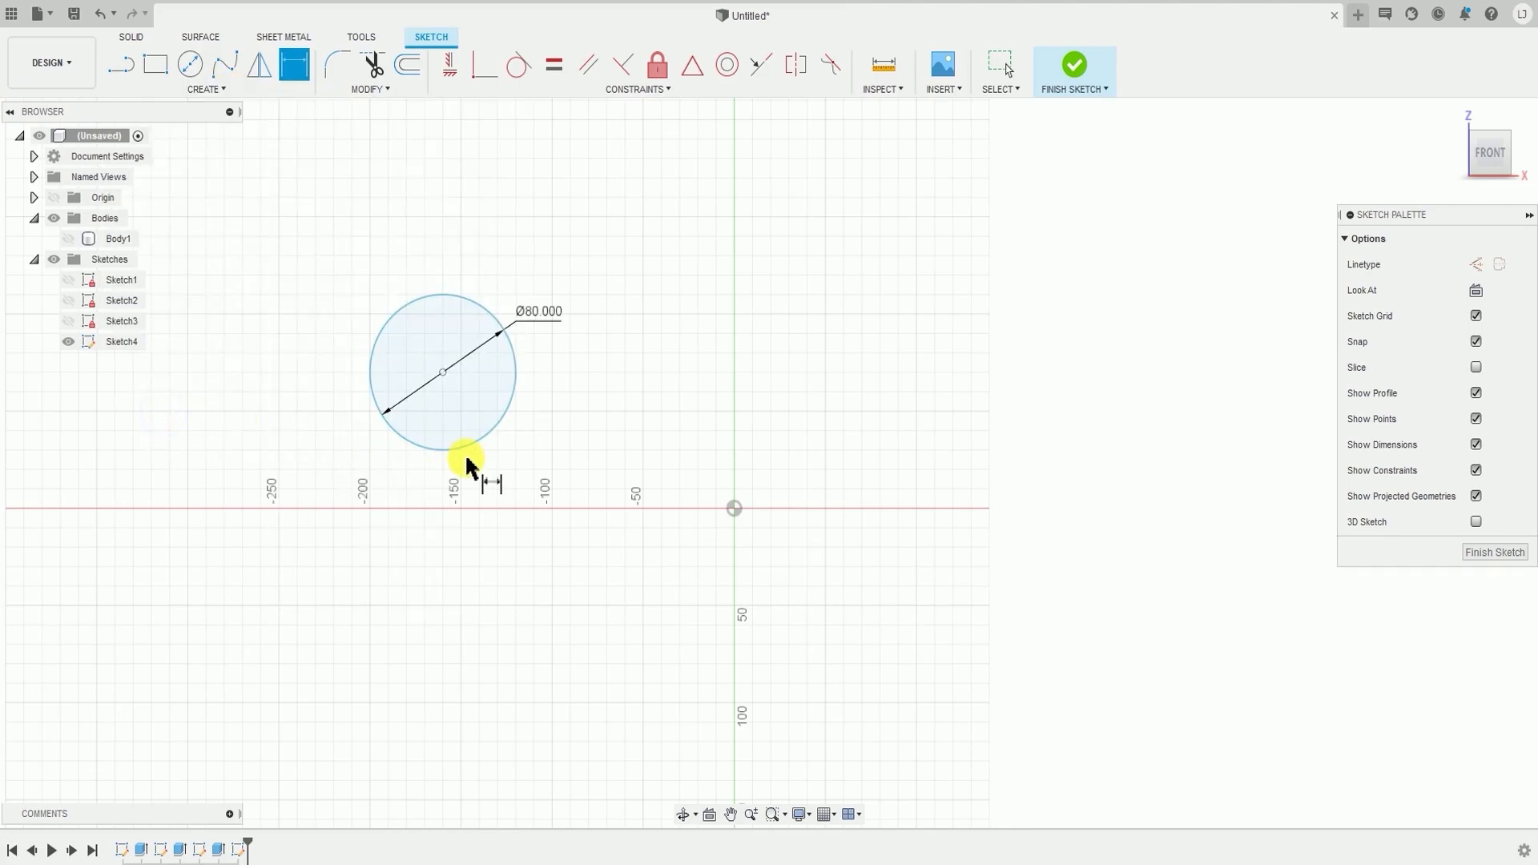
left_click(734, 509)
left_click(443, 372)
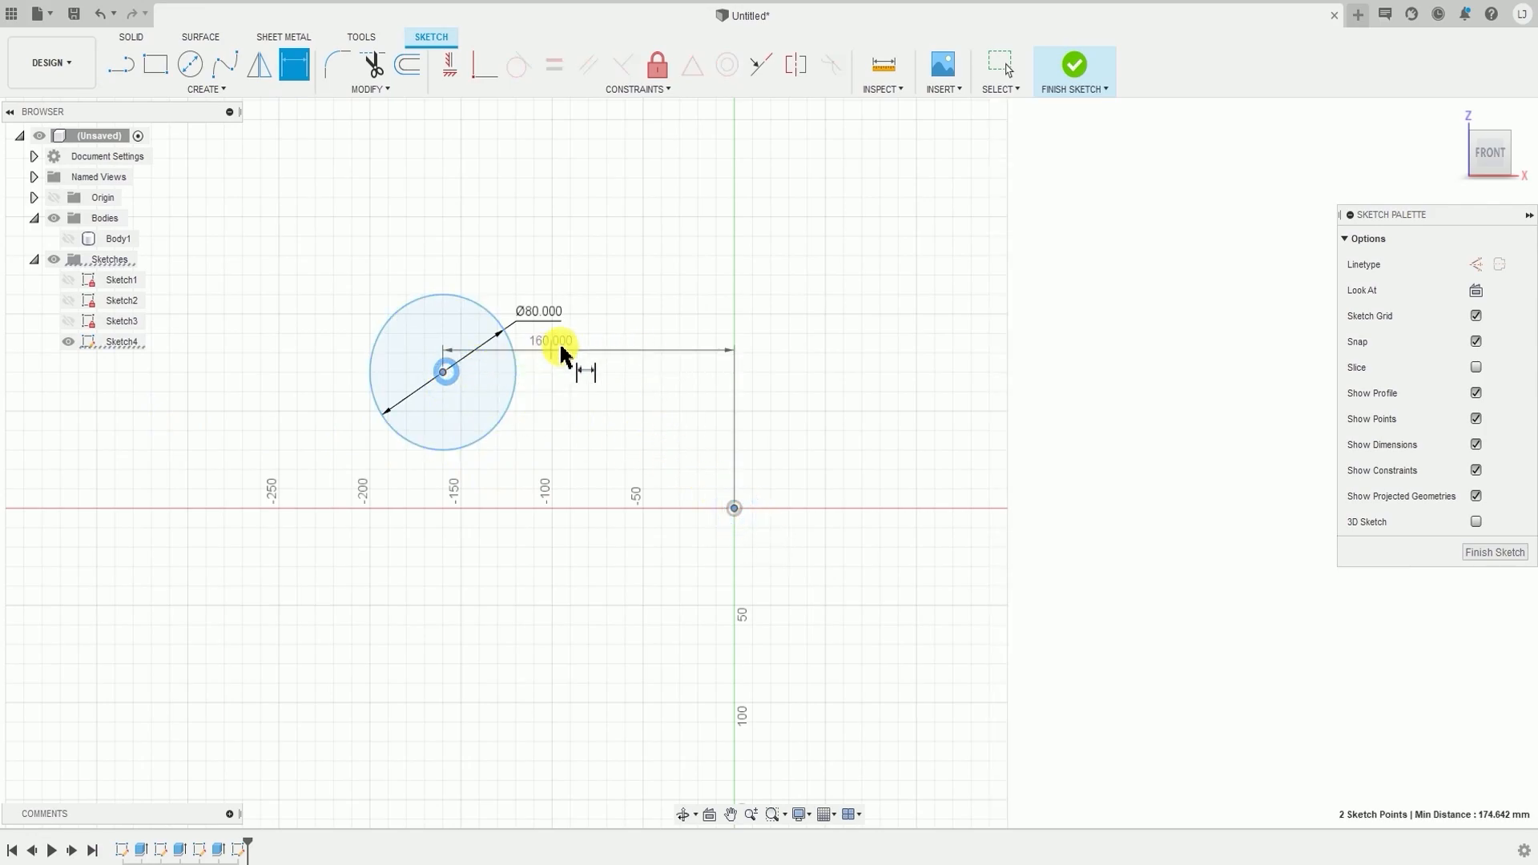
left_click(626, 207)
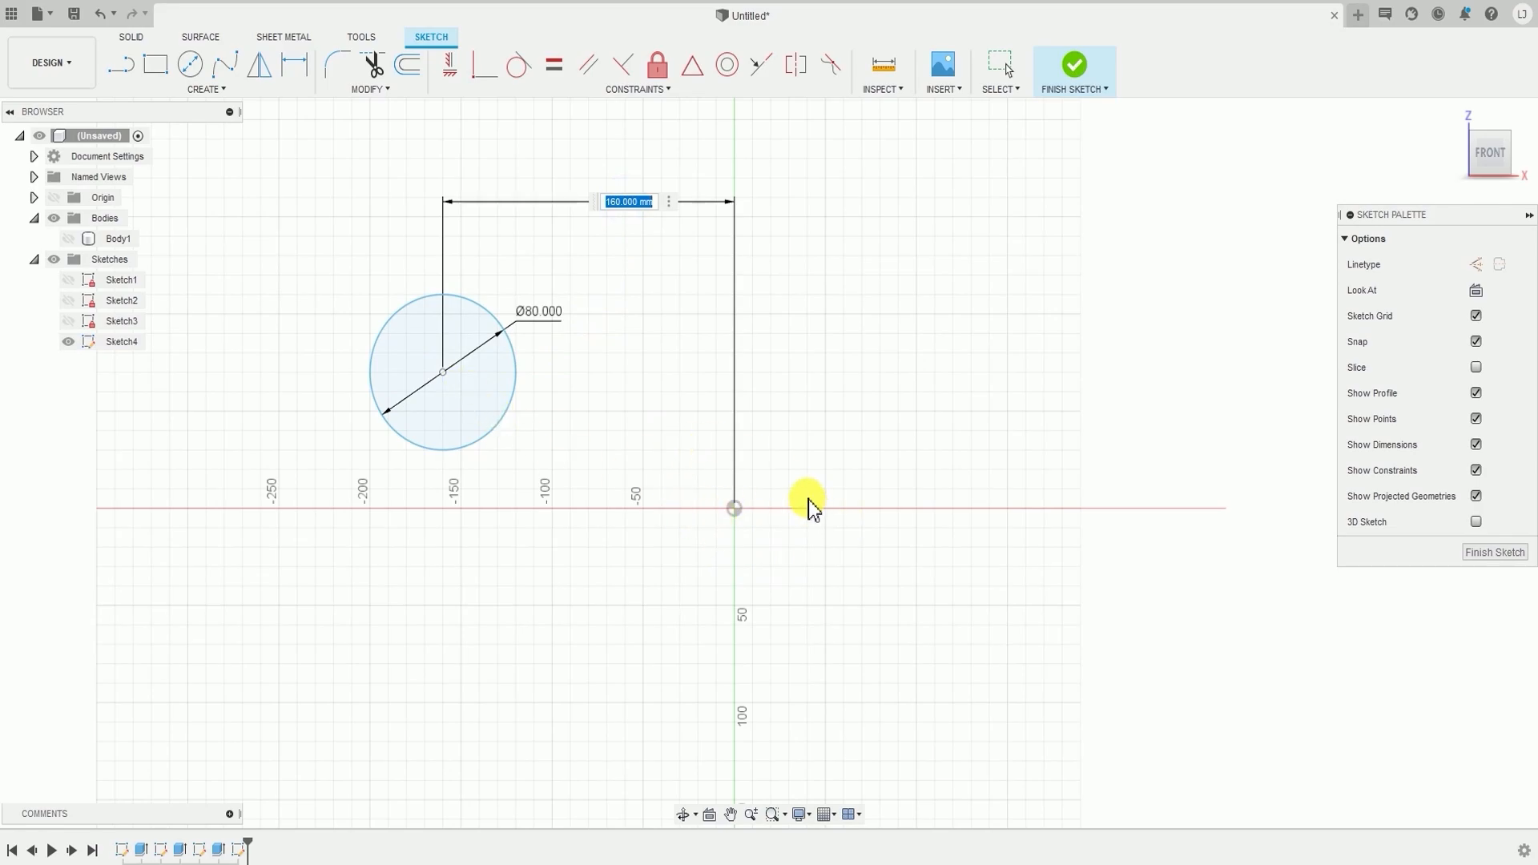
type("100")
key("Return")
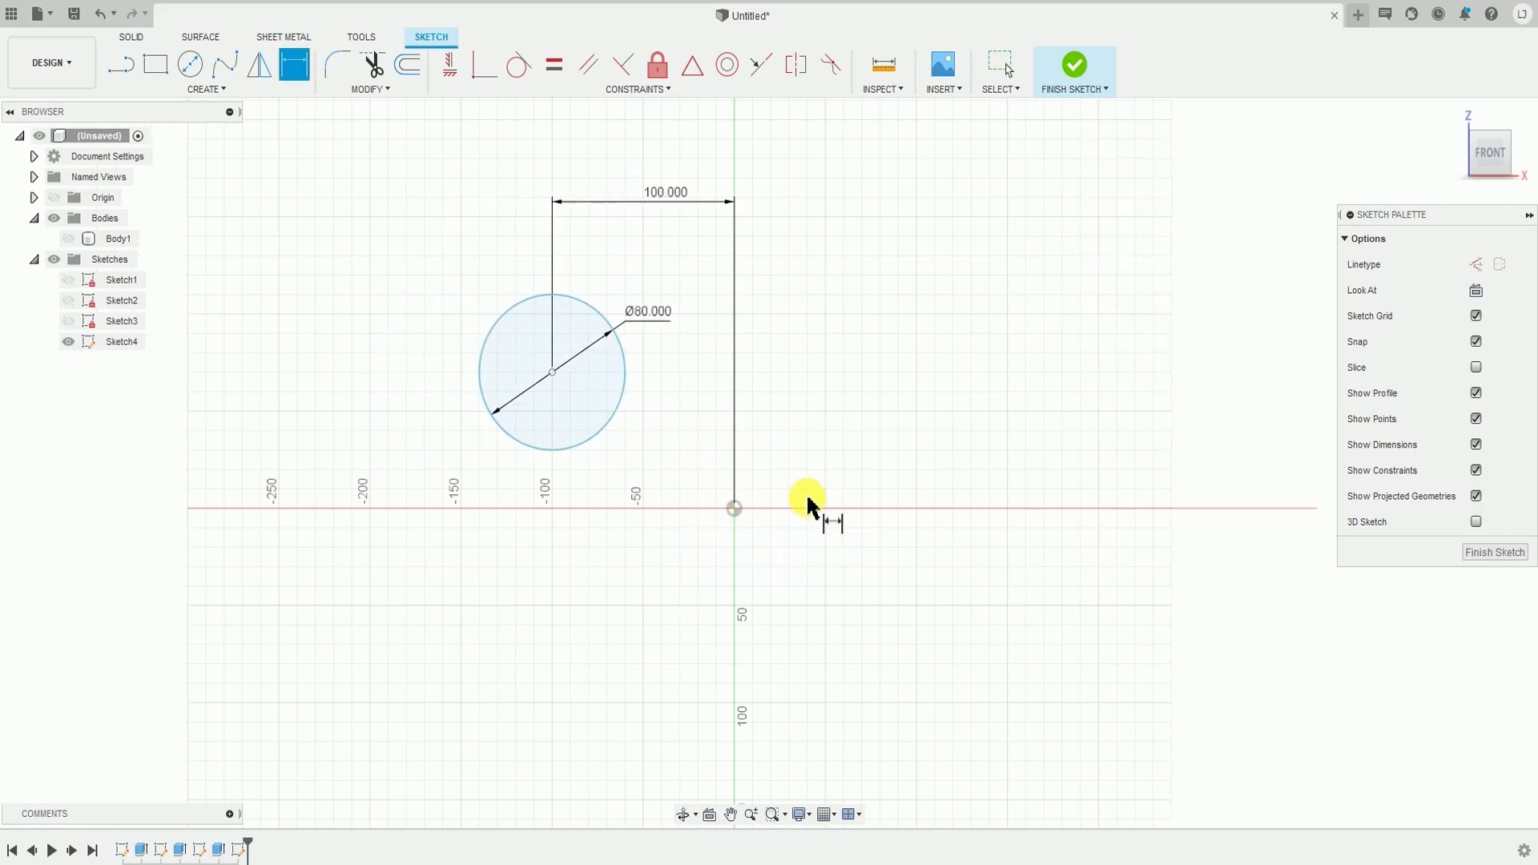
- Set the horizontal distance between the origin and the circle's centre to 150 mm
double_click(657, 191)
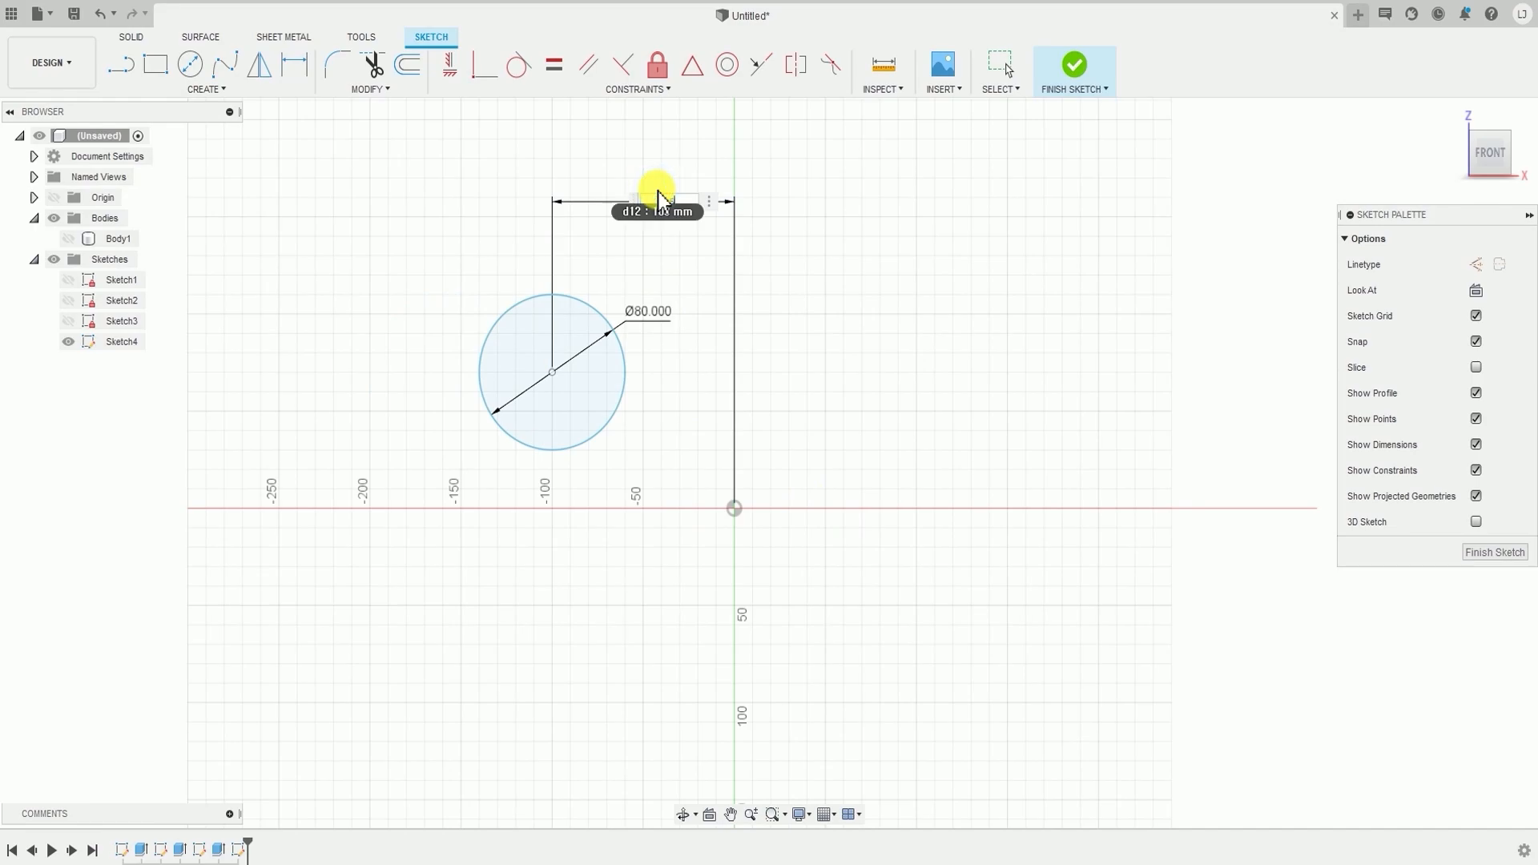
type("150")
key("Return")
- Dimension the vertical distance between the circle's centre and the origin as 50 mm
key("d")
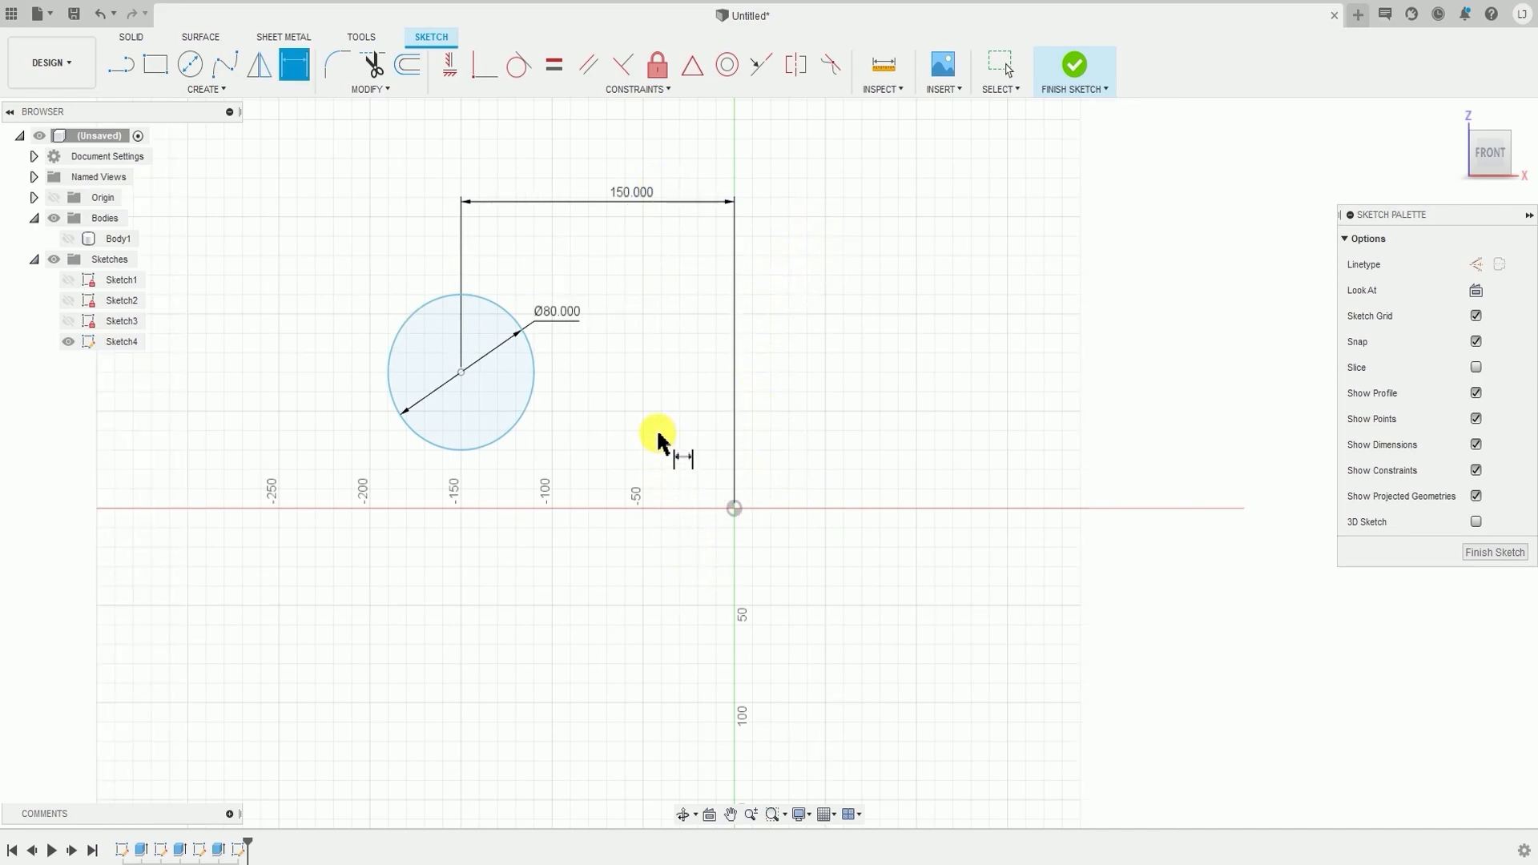
left_click(462, 373)
left_click(734, 509)
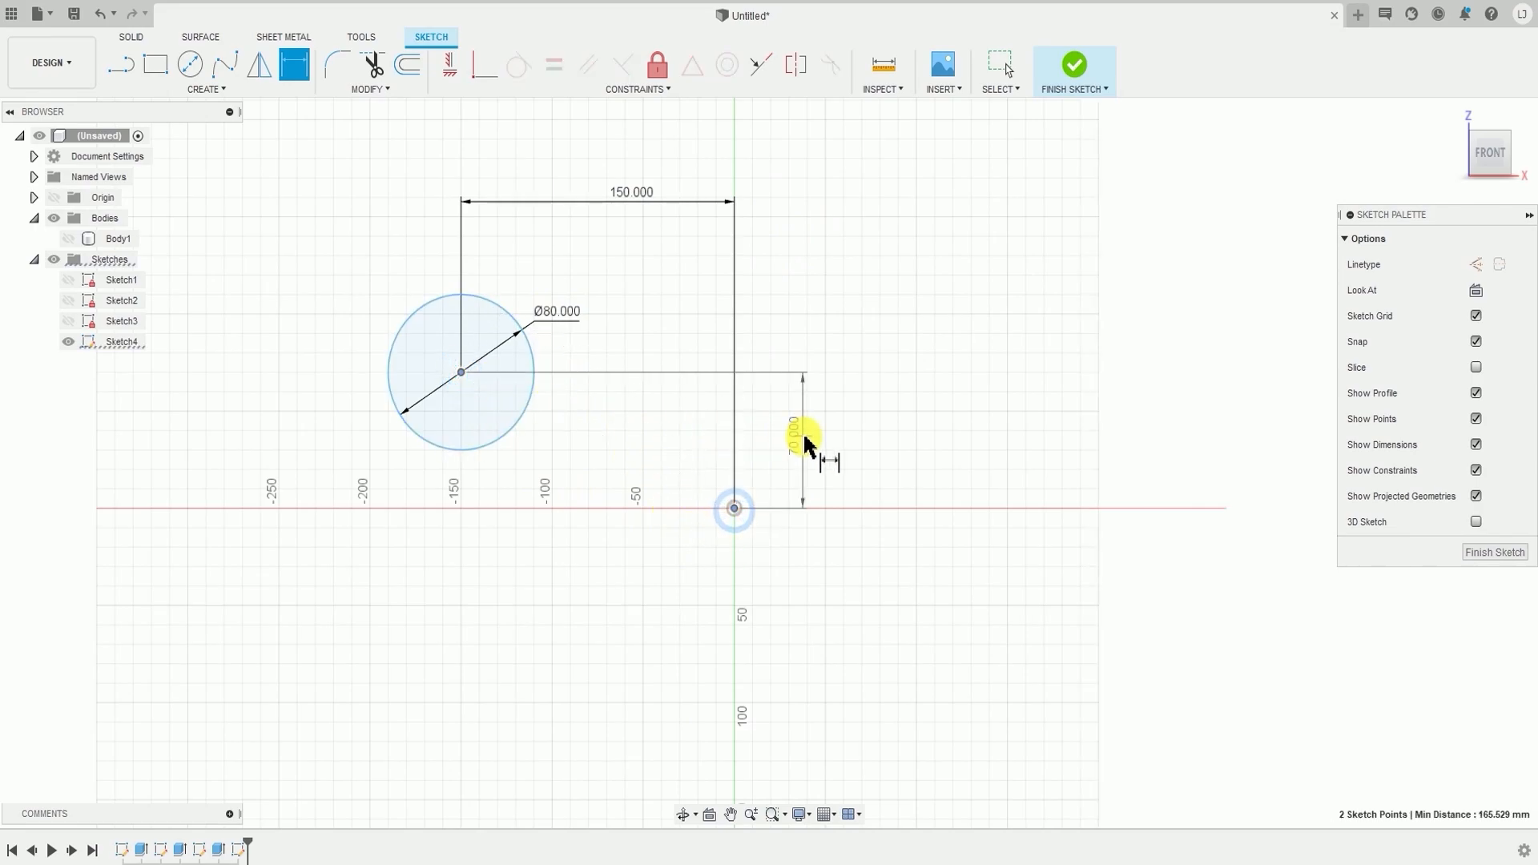
left_click(838, 464)
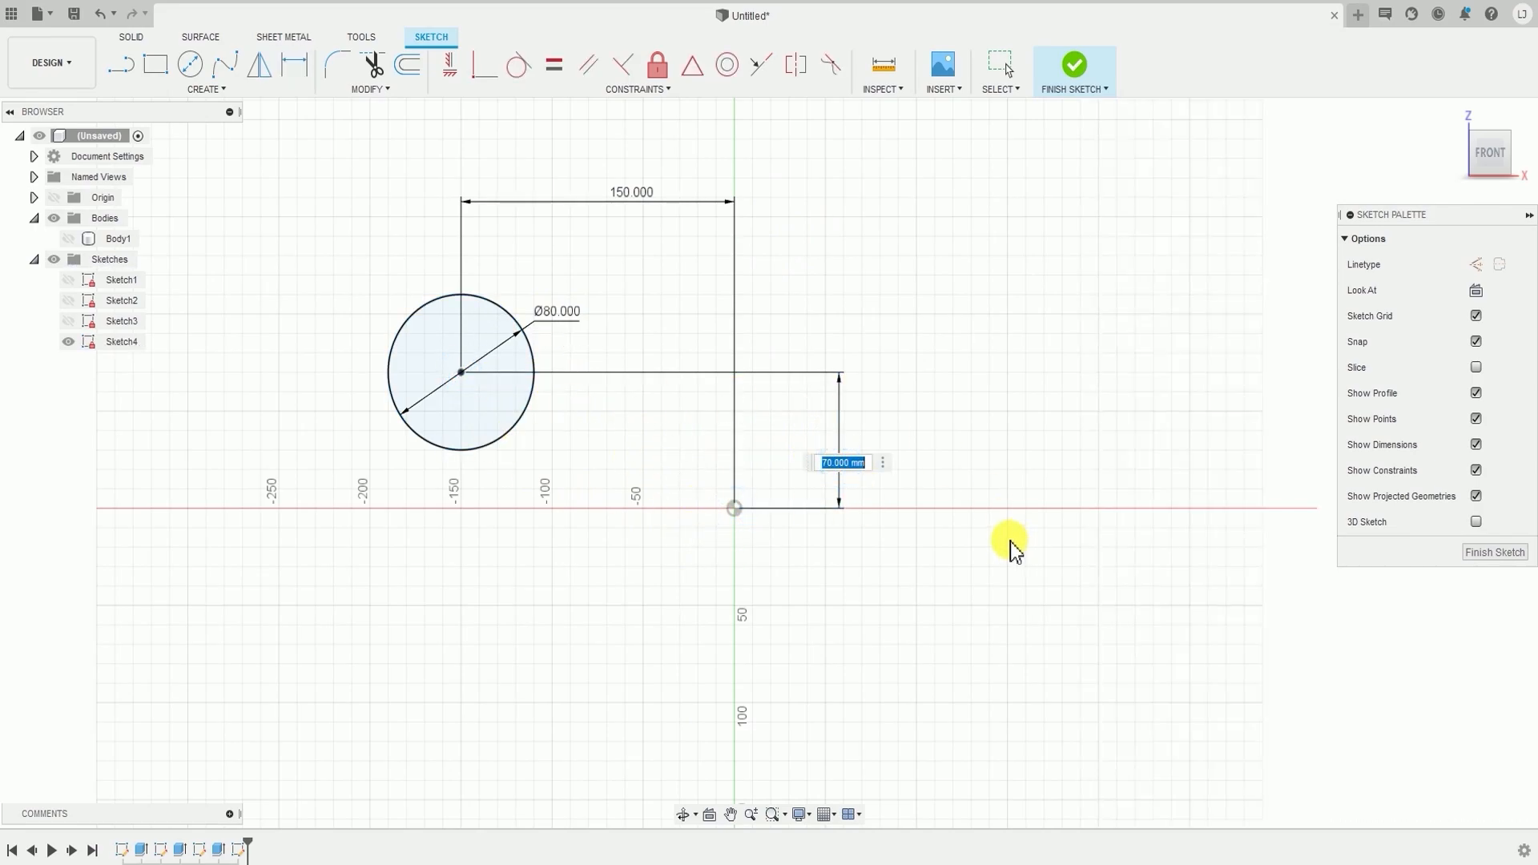
key("Return")
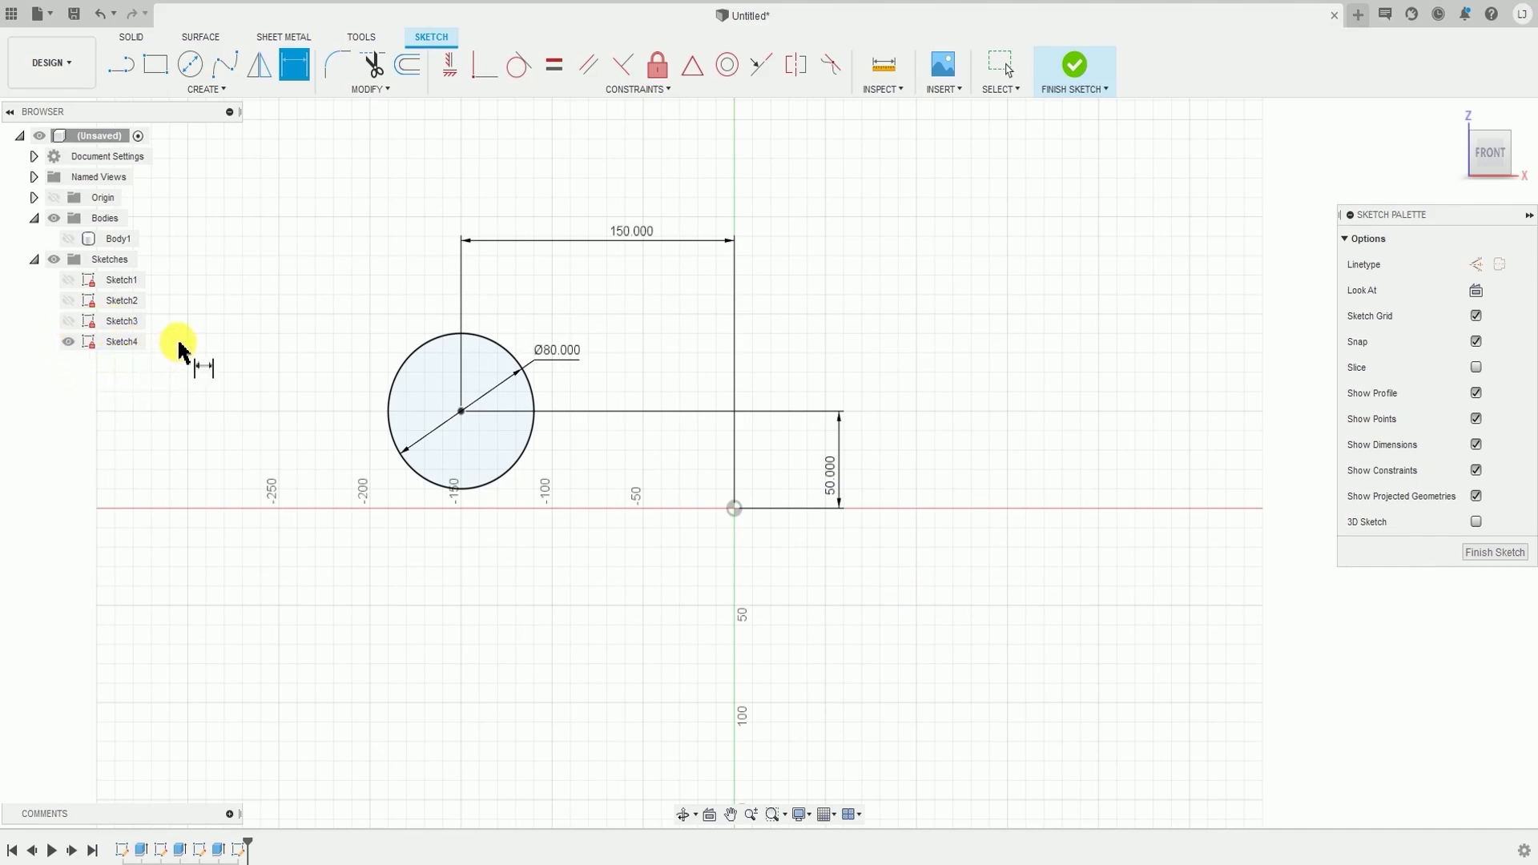
- Draw a single vertical line just left of the vertical axis, ending slightly above the origin
left_click(181, 89)
left_click(164, 108)
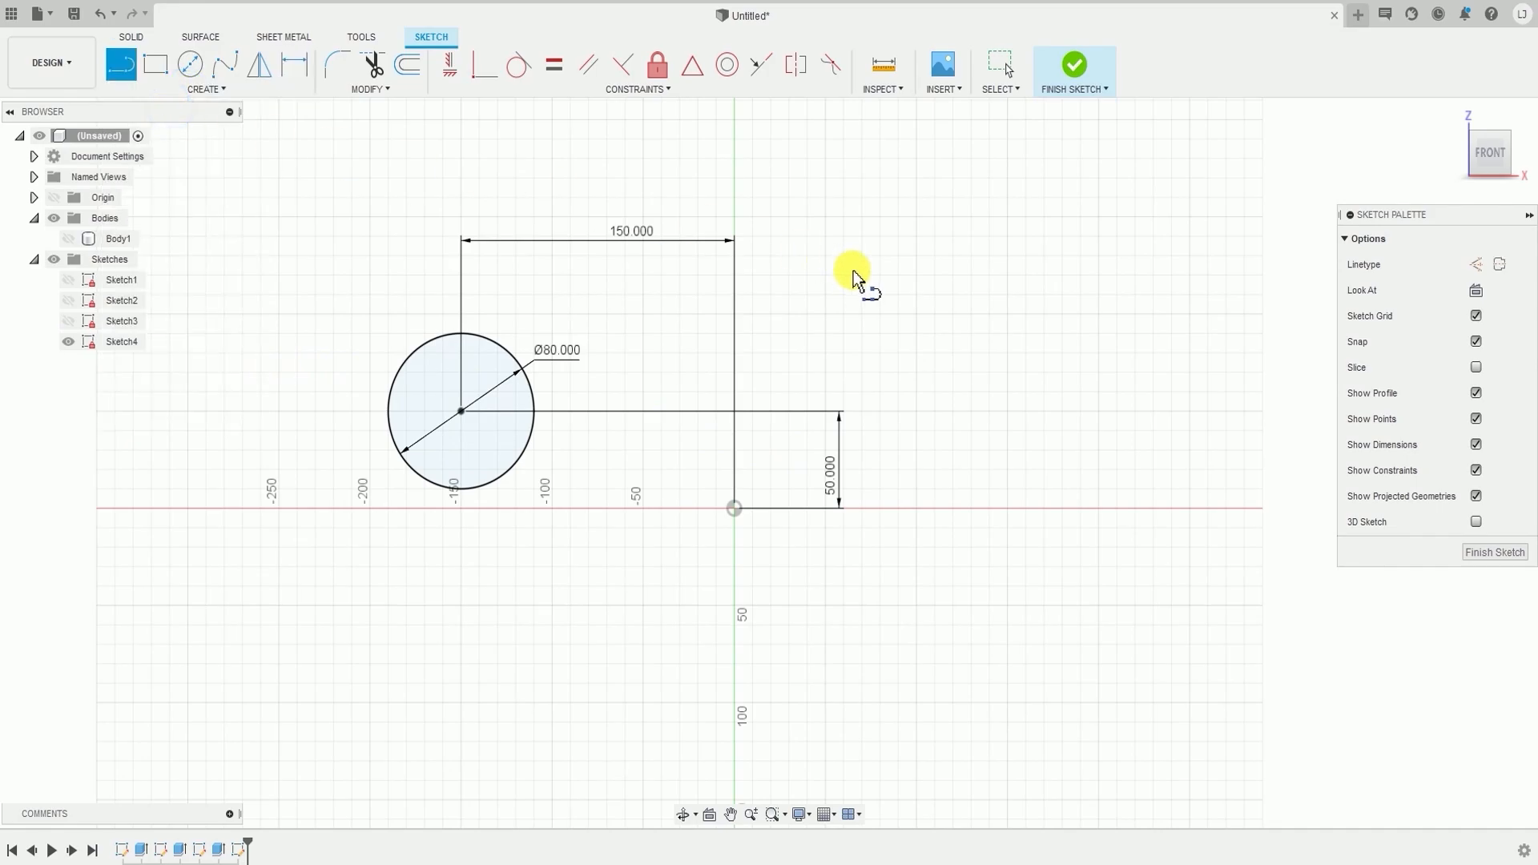
left_click(729, 148)
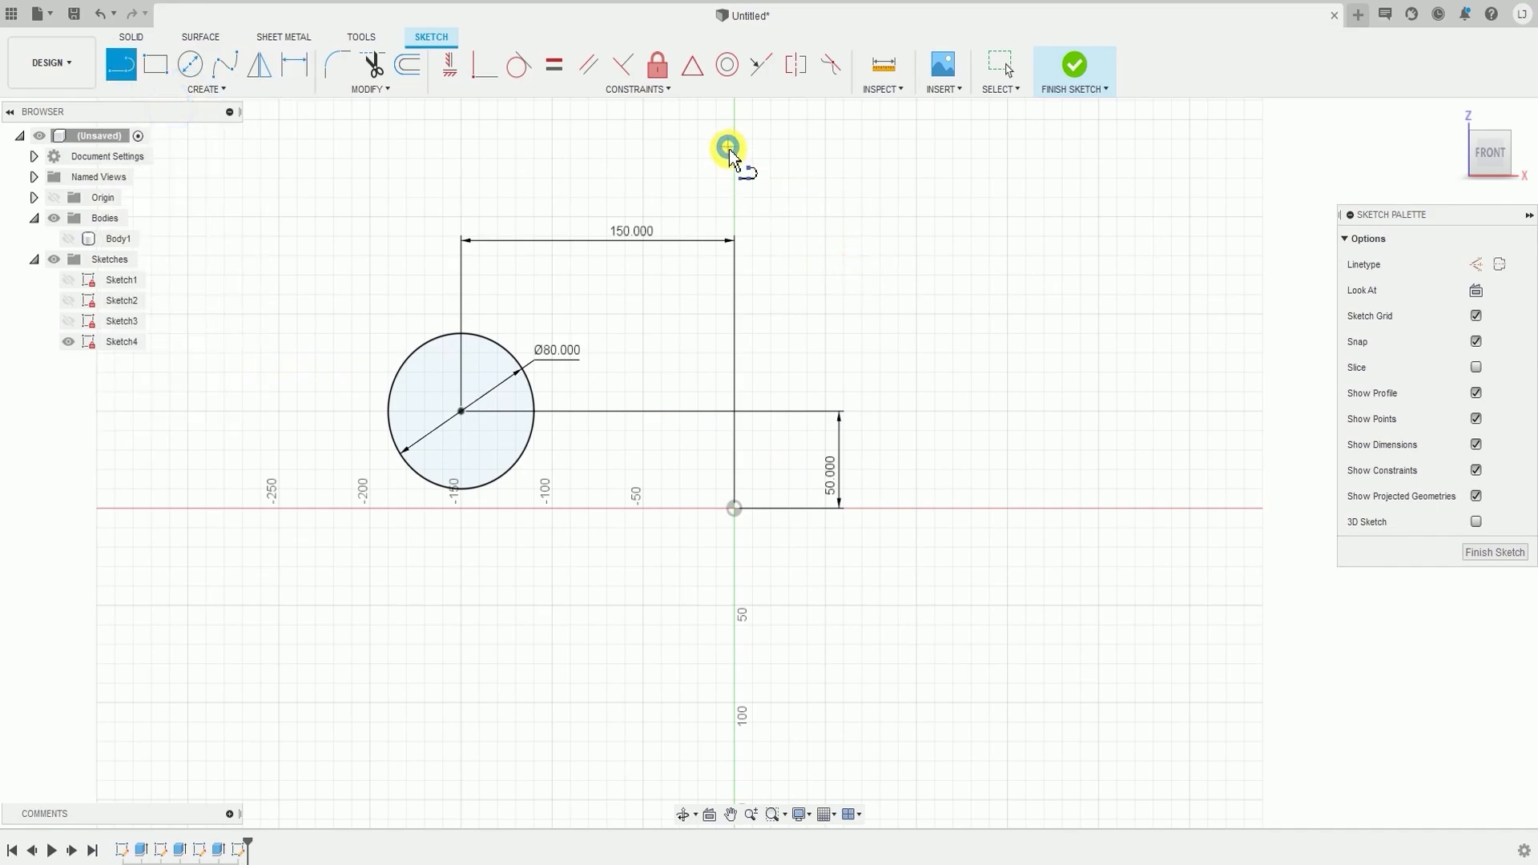
left_click(723, 479)
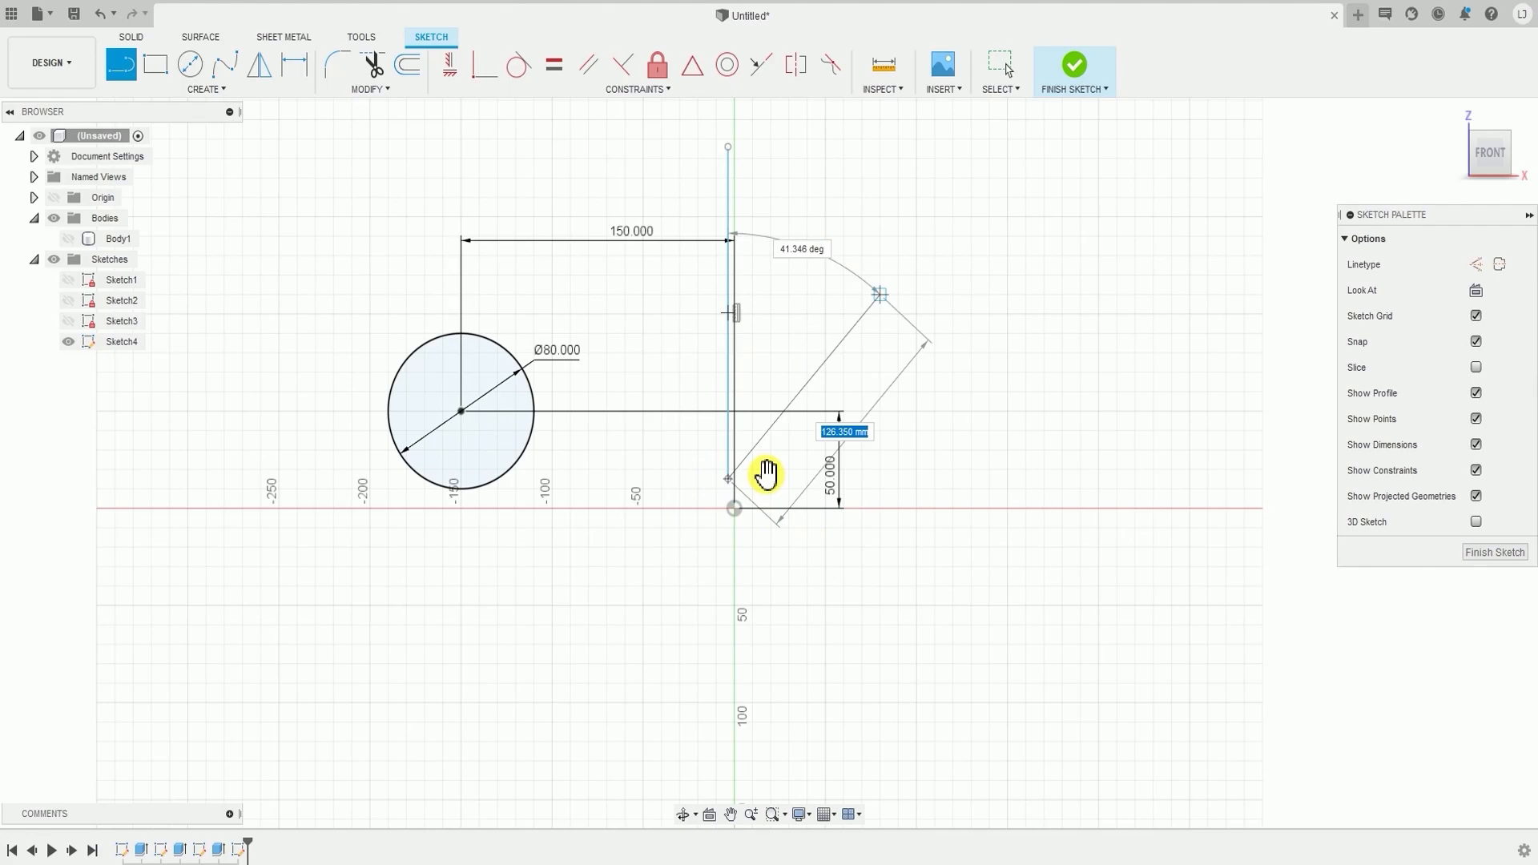
key("Escape")
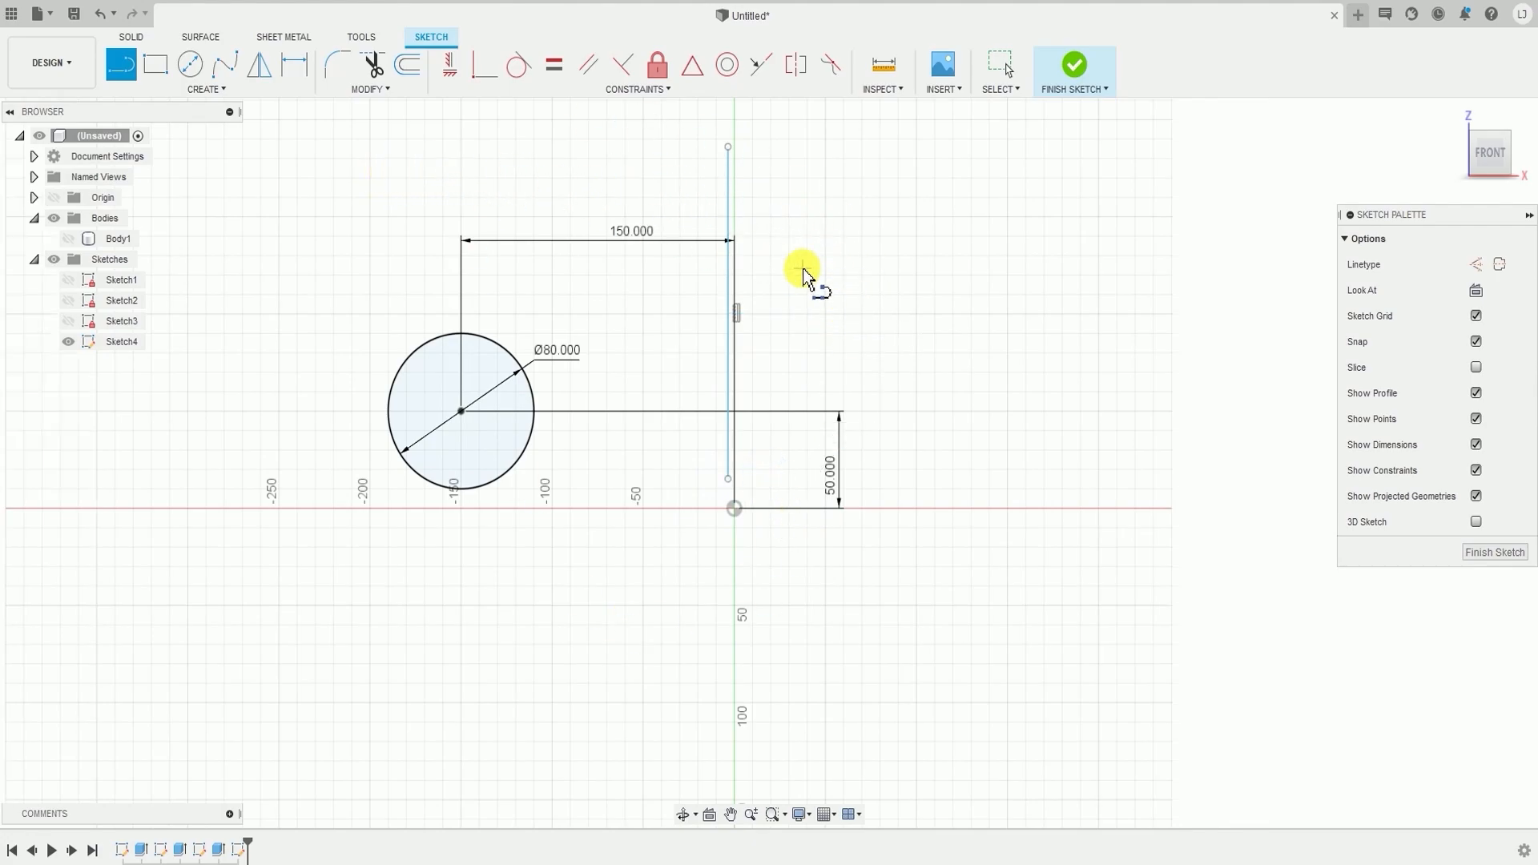
key("Escape")
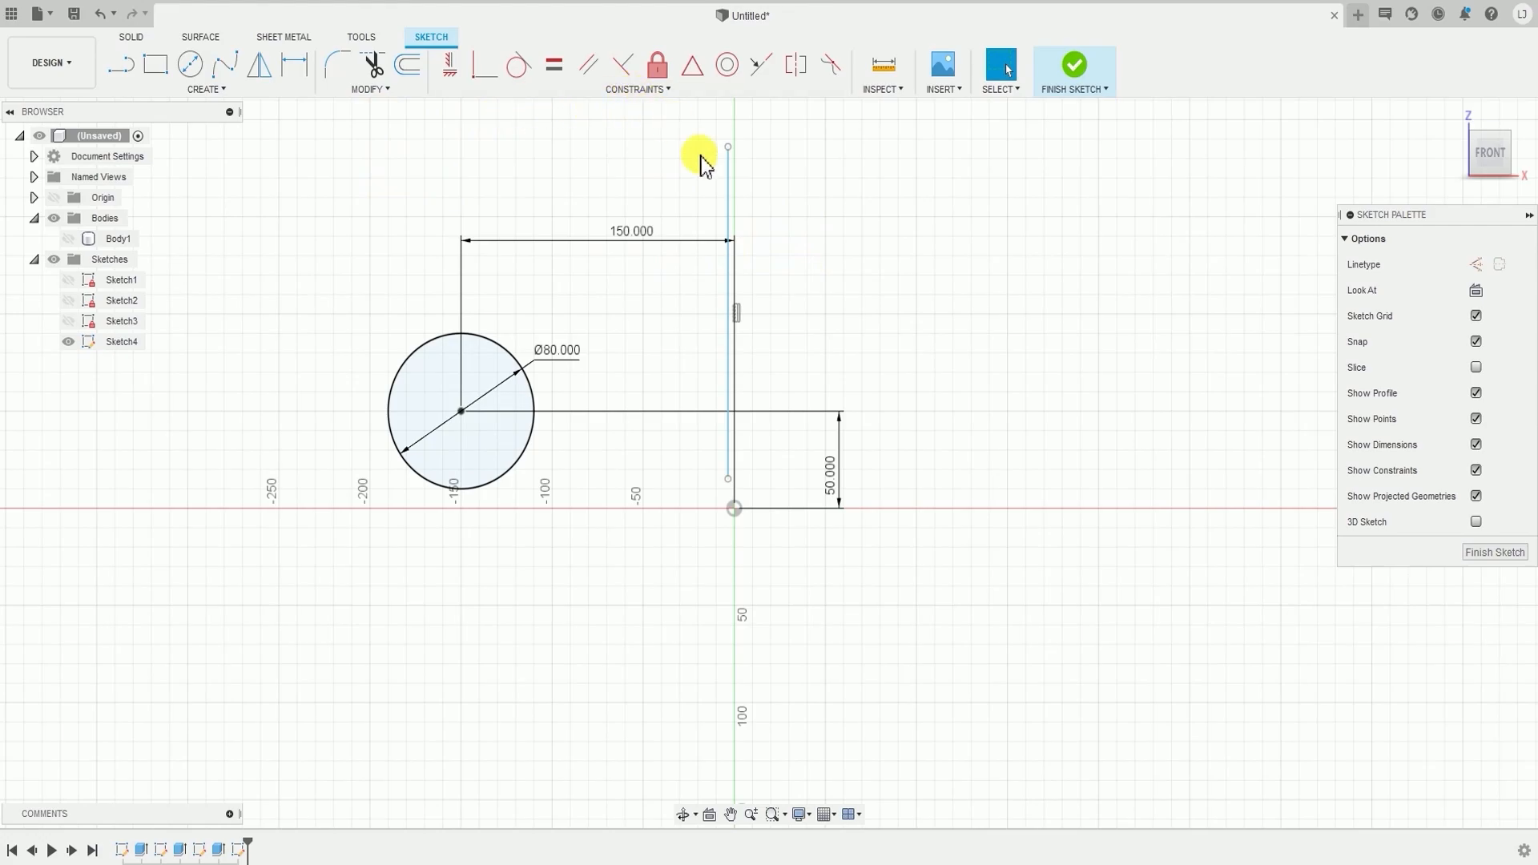
- Apply a Coincident constraint between the vertical line's lower endpoint and the origin
left_click(626, 93)
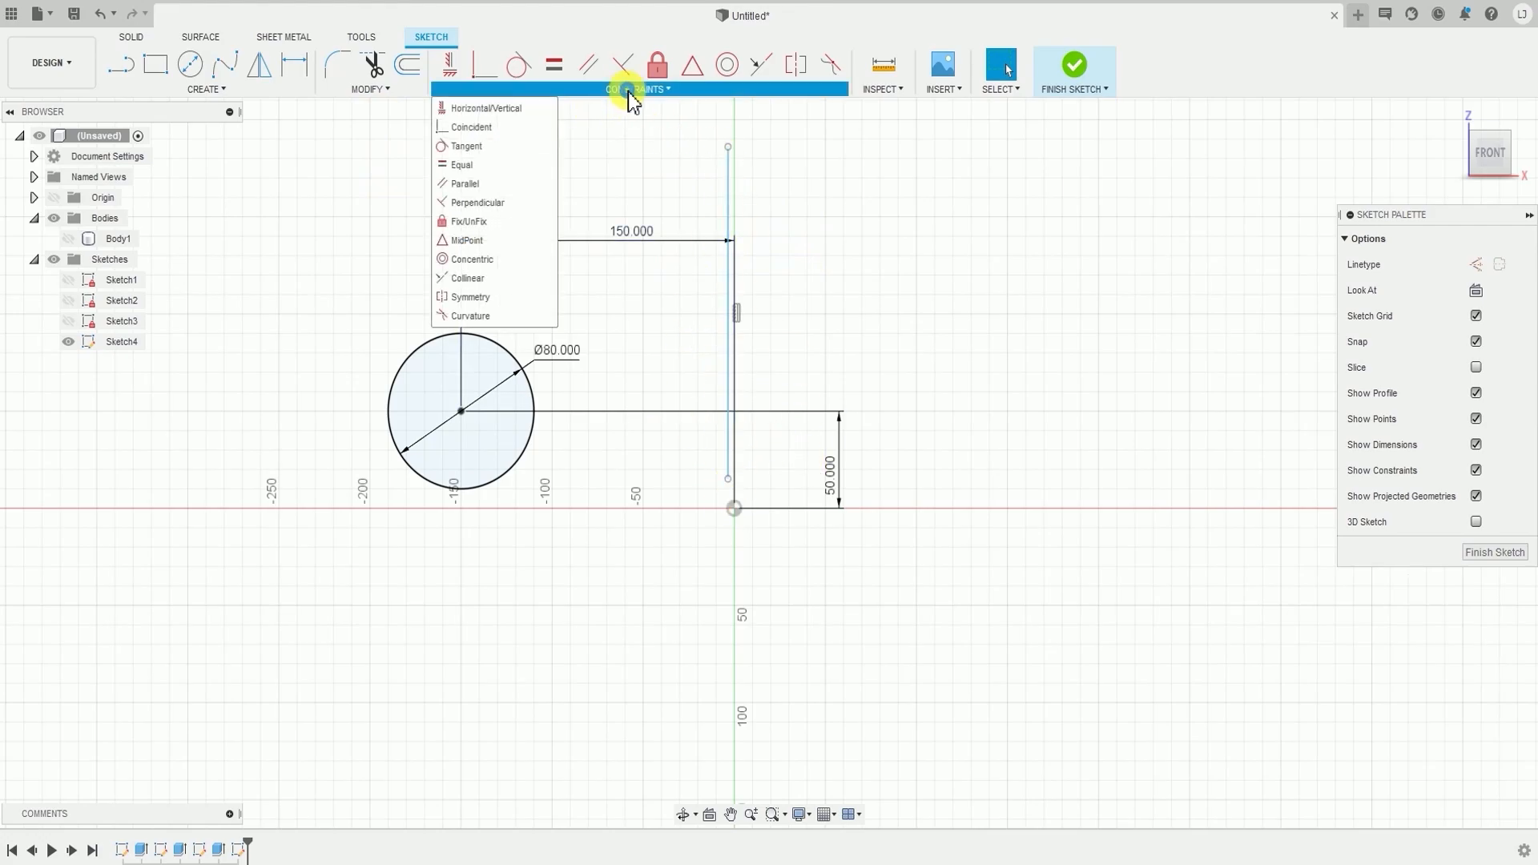
left_click(487, 128)
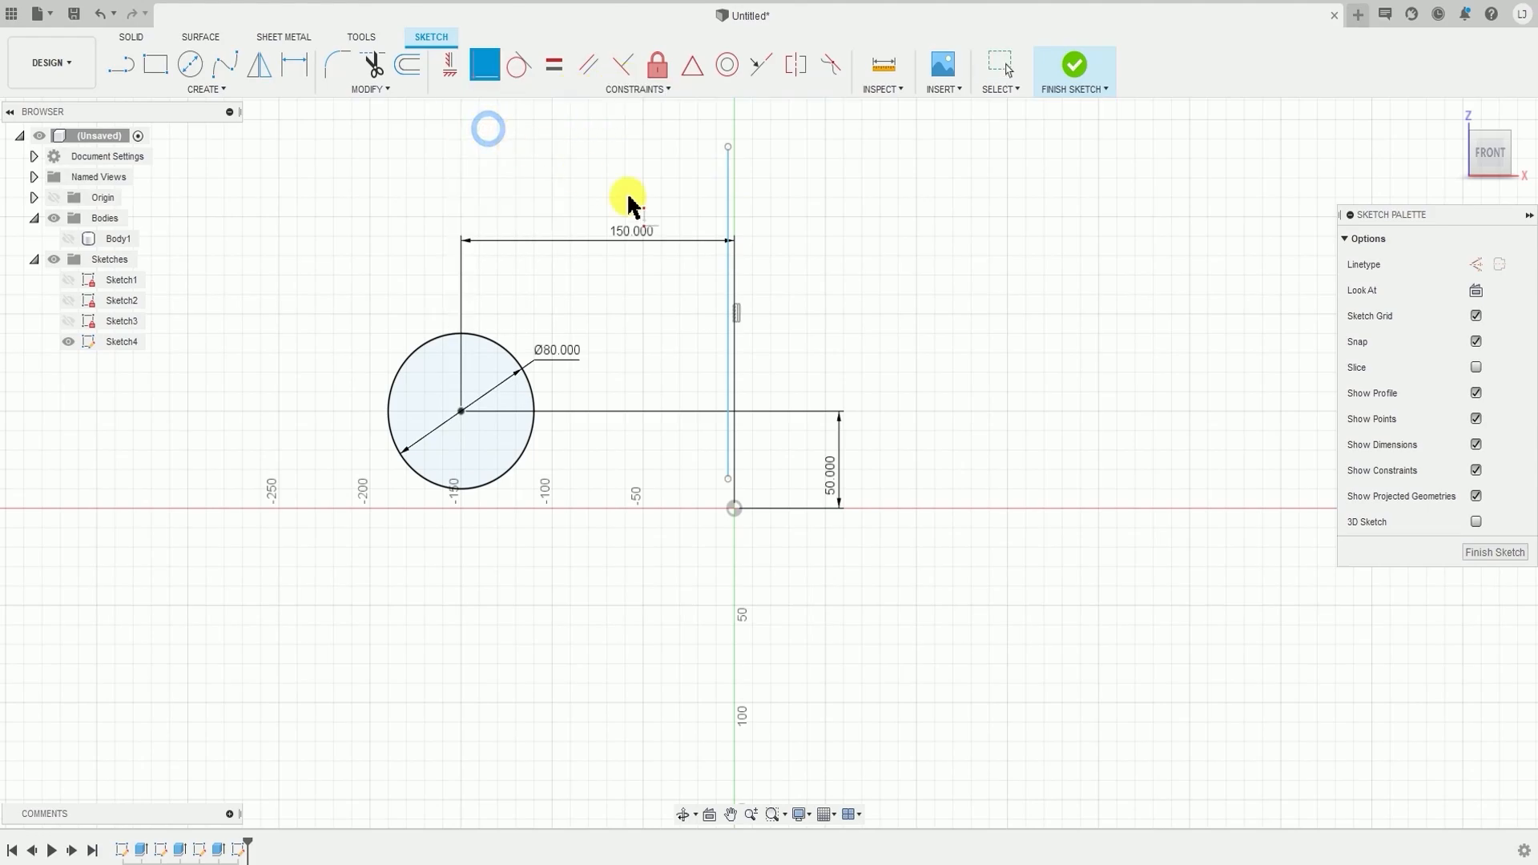
left_click(728, 480)
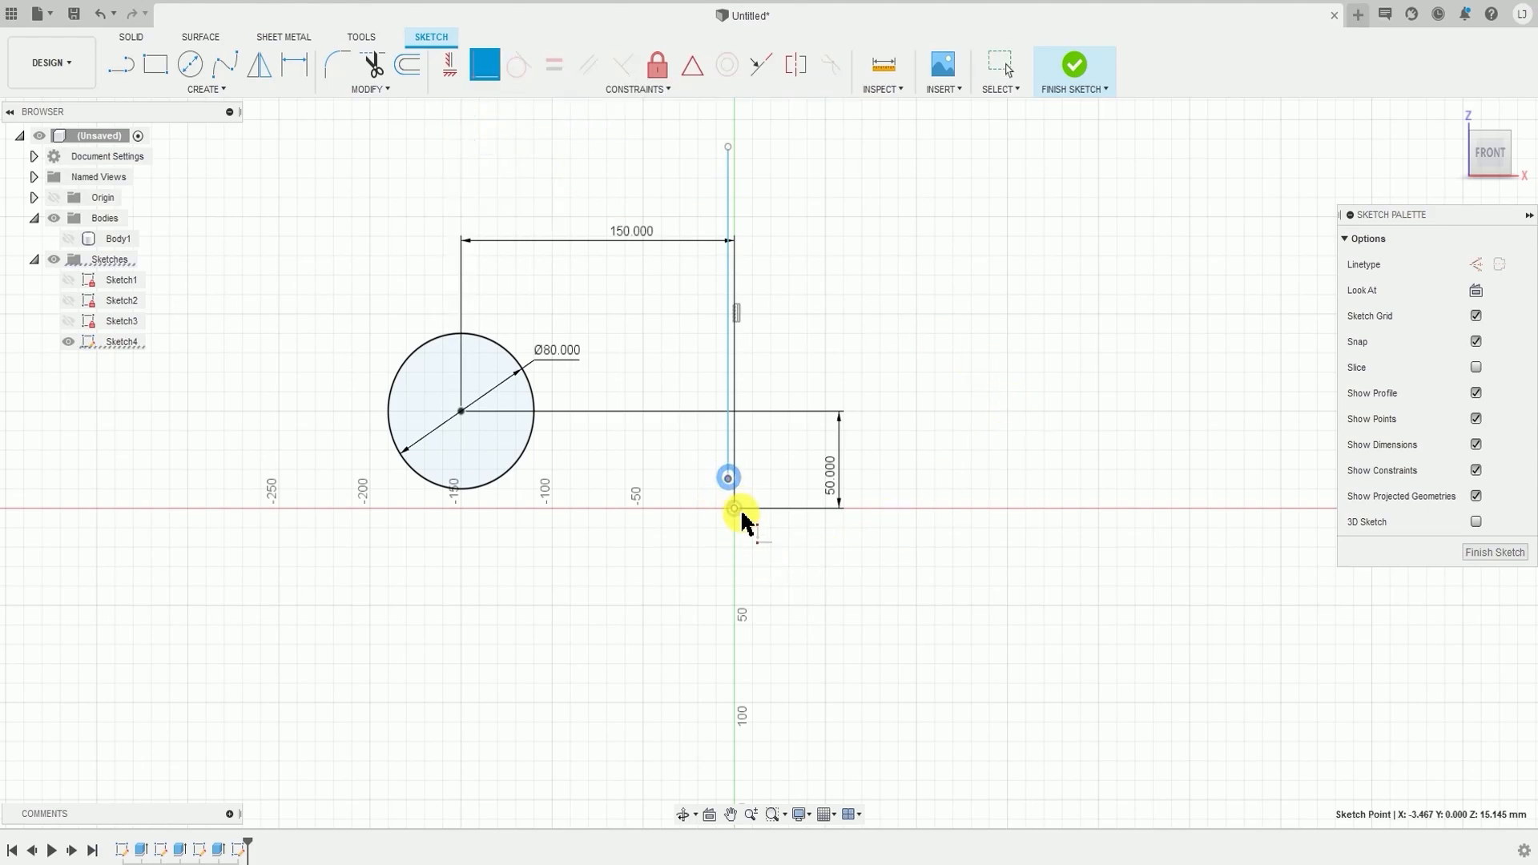
left_click(735, 509)
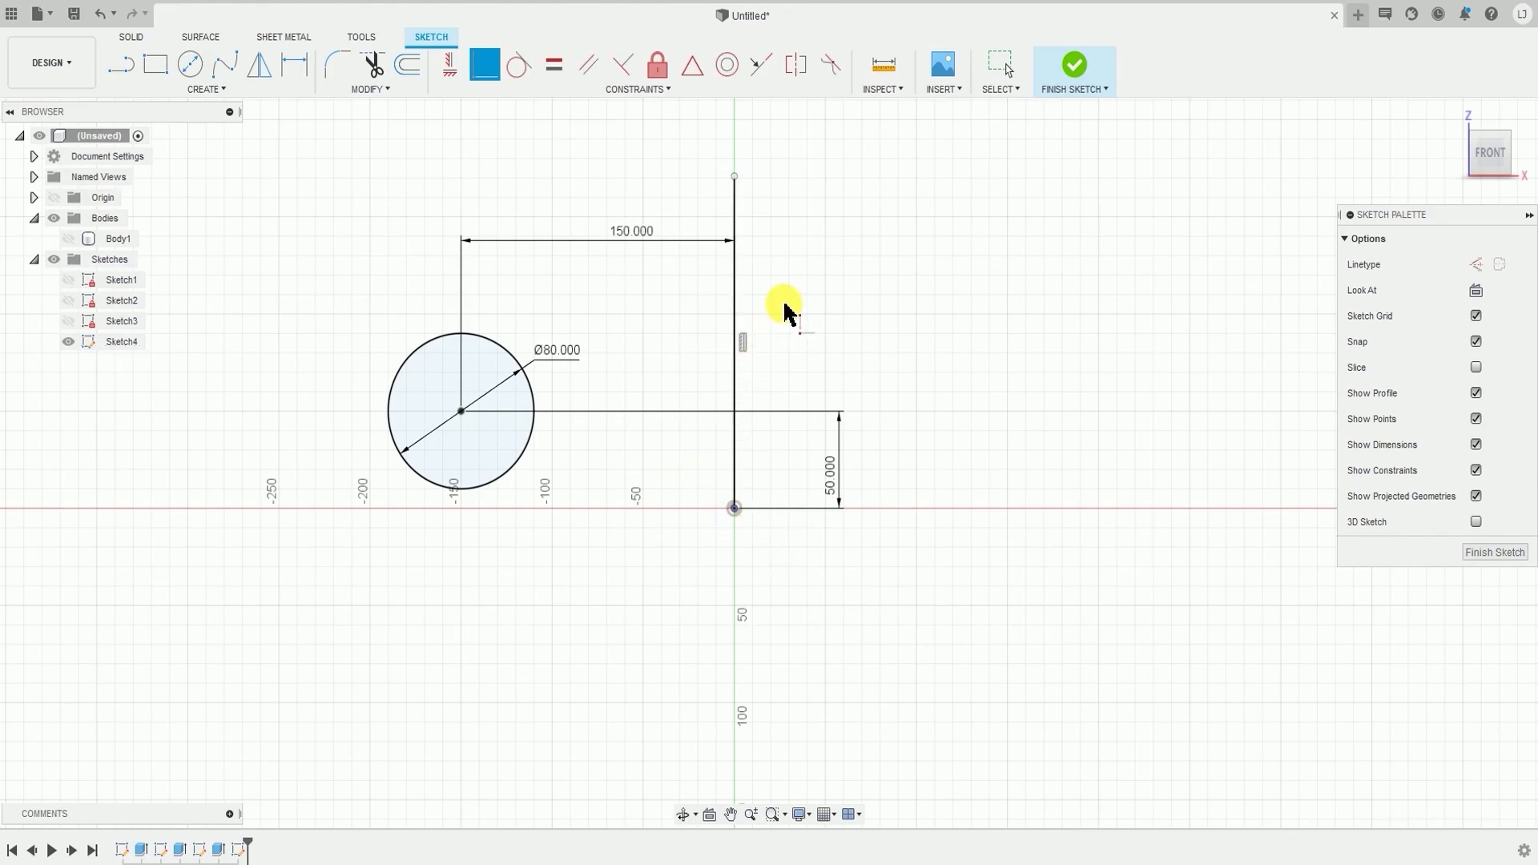
- Dimension the vertical line's length as 150 mm and finish the sketch
key("d")
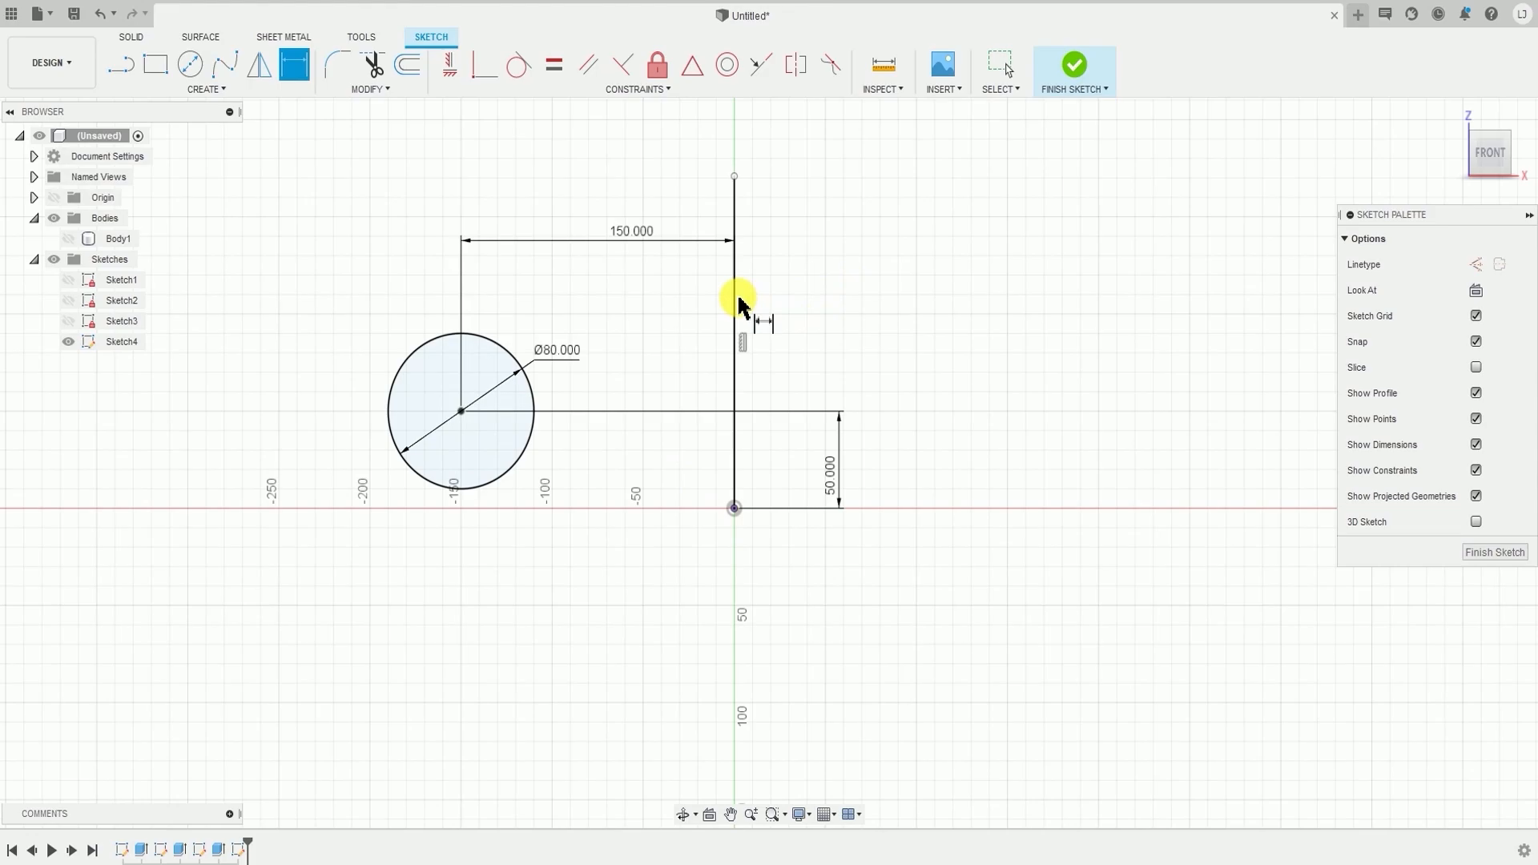
left_click(737, 299)
left_click(831, 315)
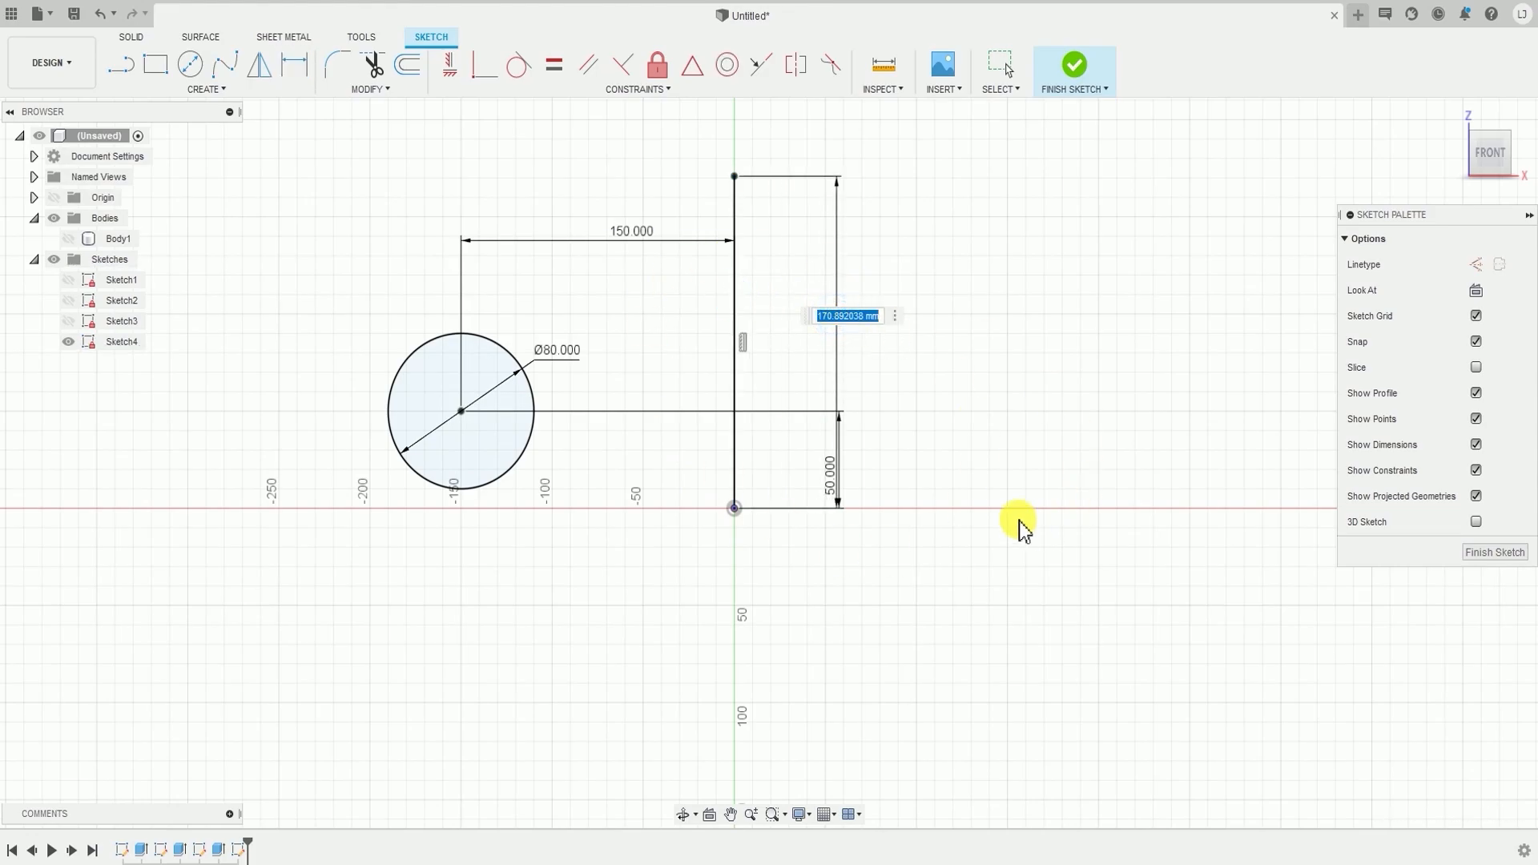
type("150")
key("Return")
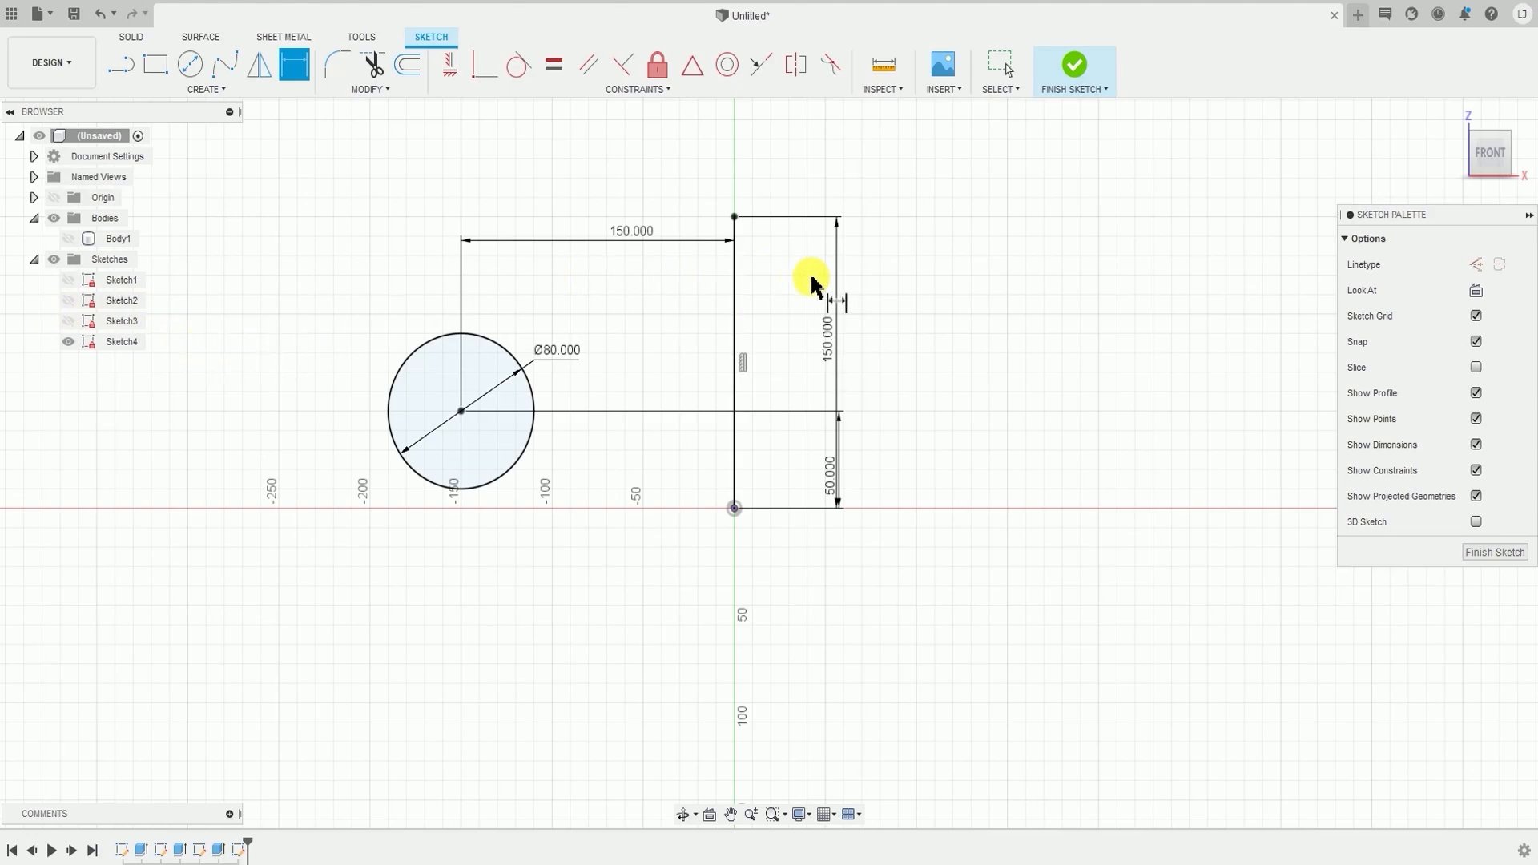
left_click(1083, 77)
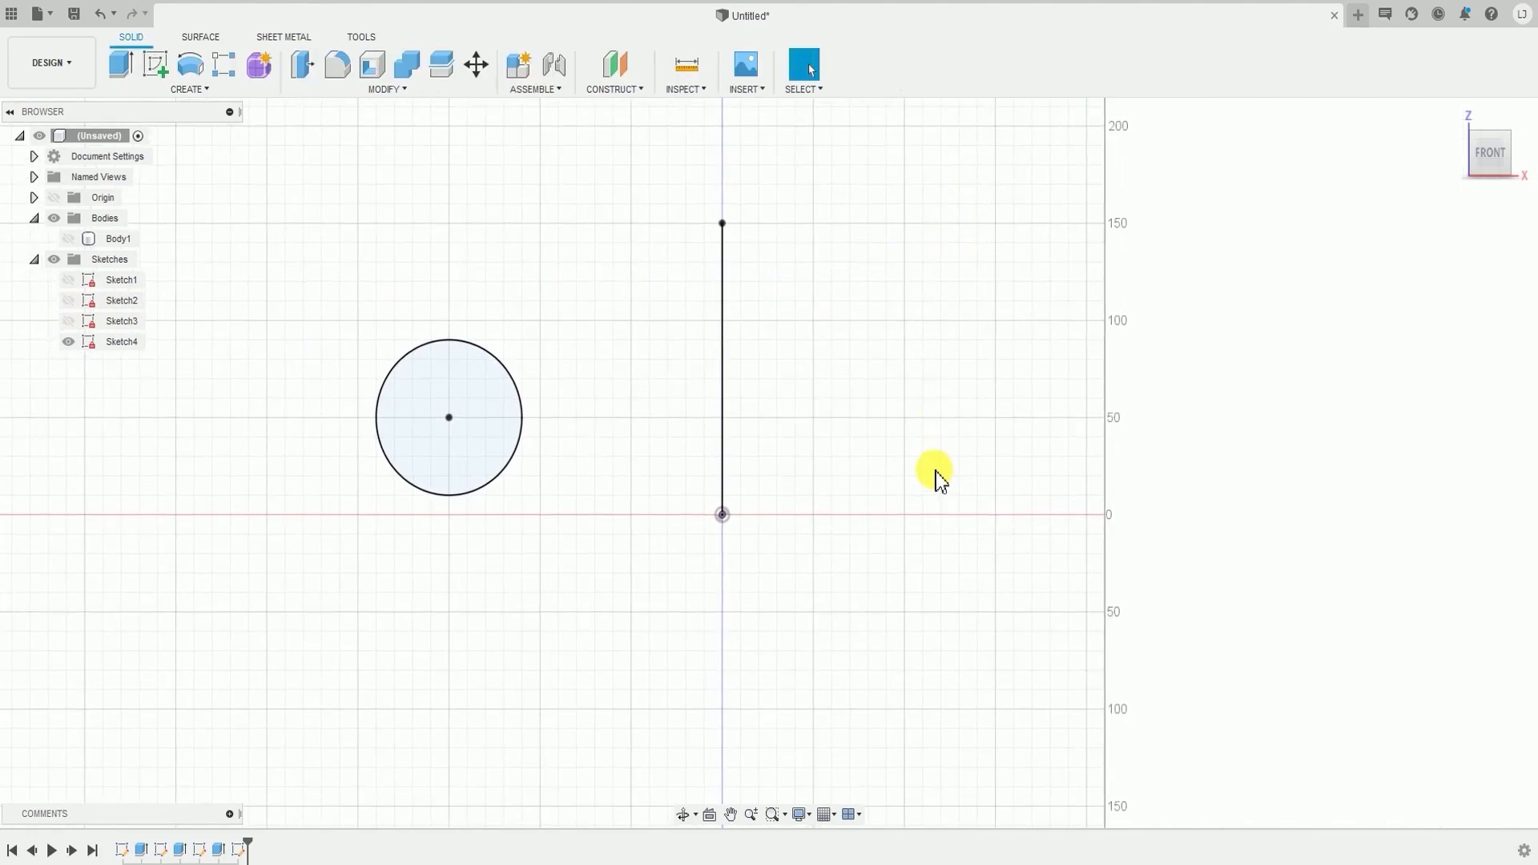
- Set up a Revolve of the 80 mm circle profile using the vertical sketch line as the axis
middle_click_drag(906, 456, 895, 520, "shift")
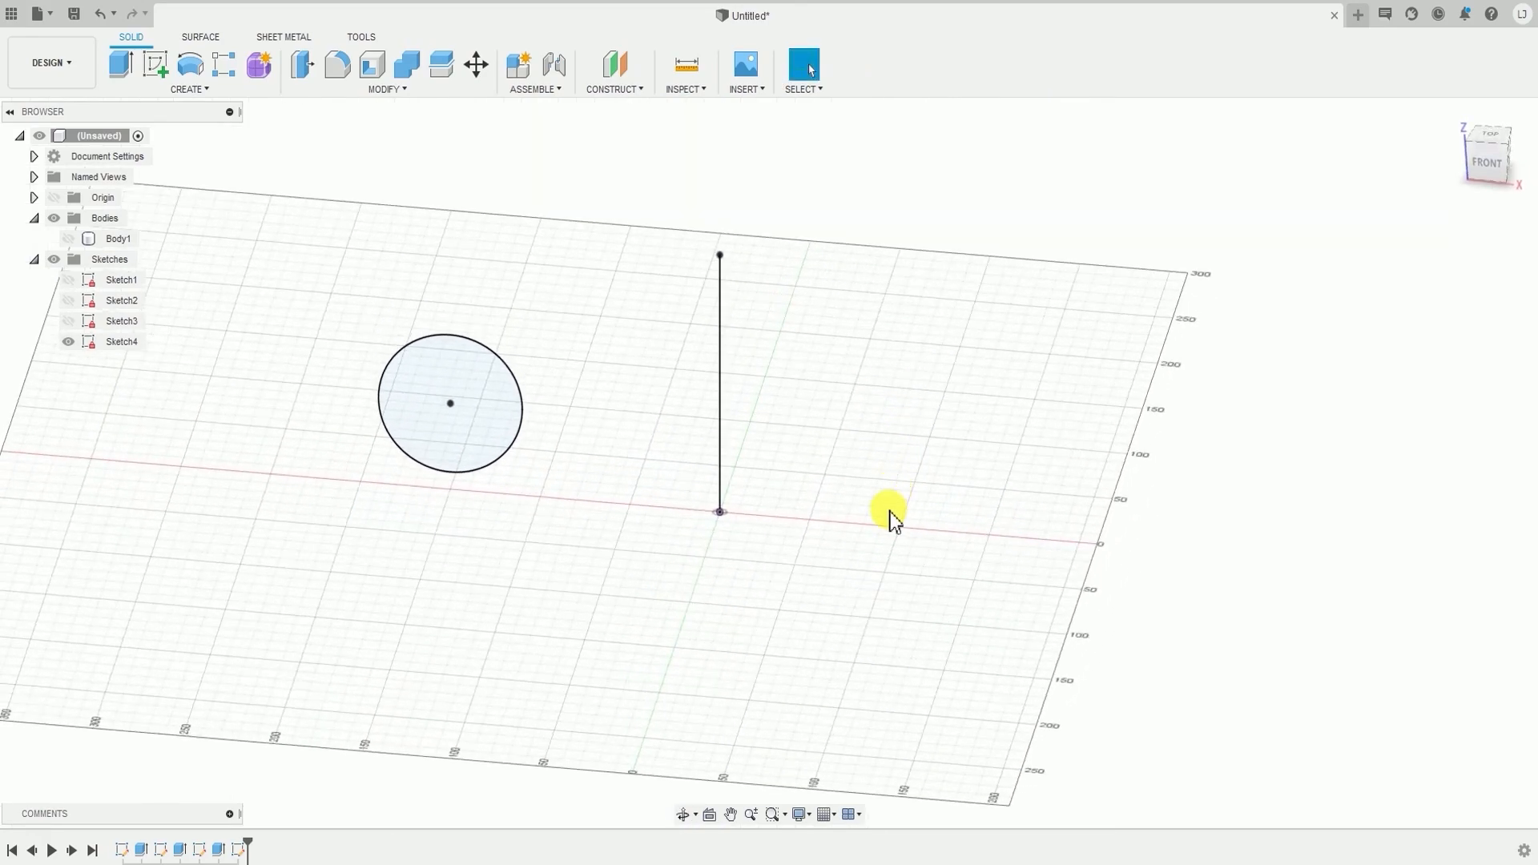
left_click(227, 91)
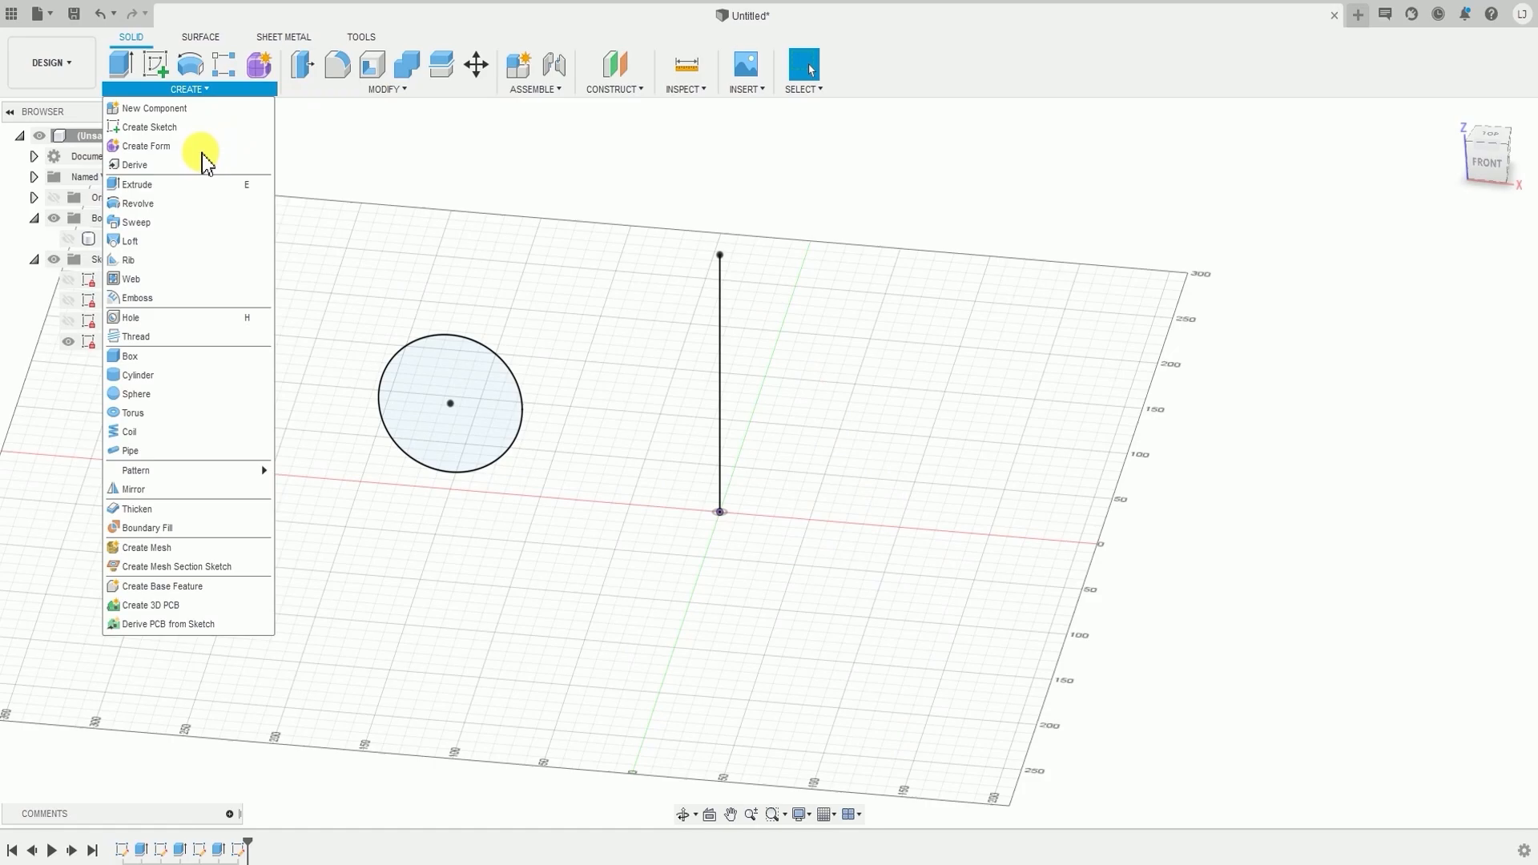
left_click(162, 215)
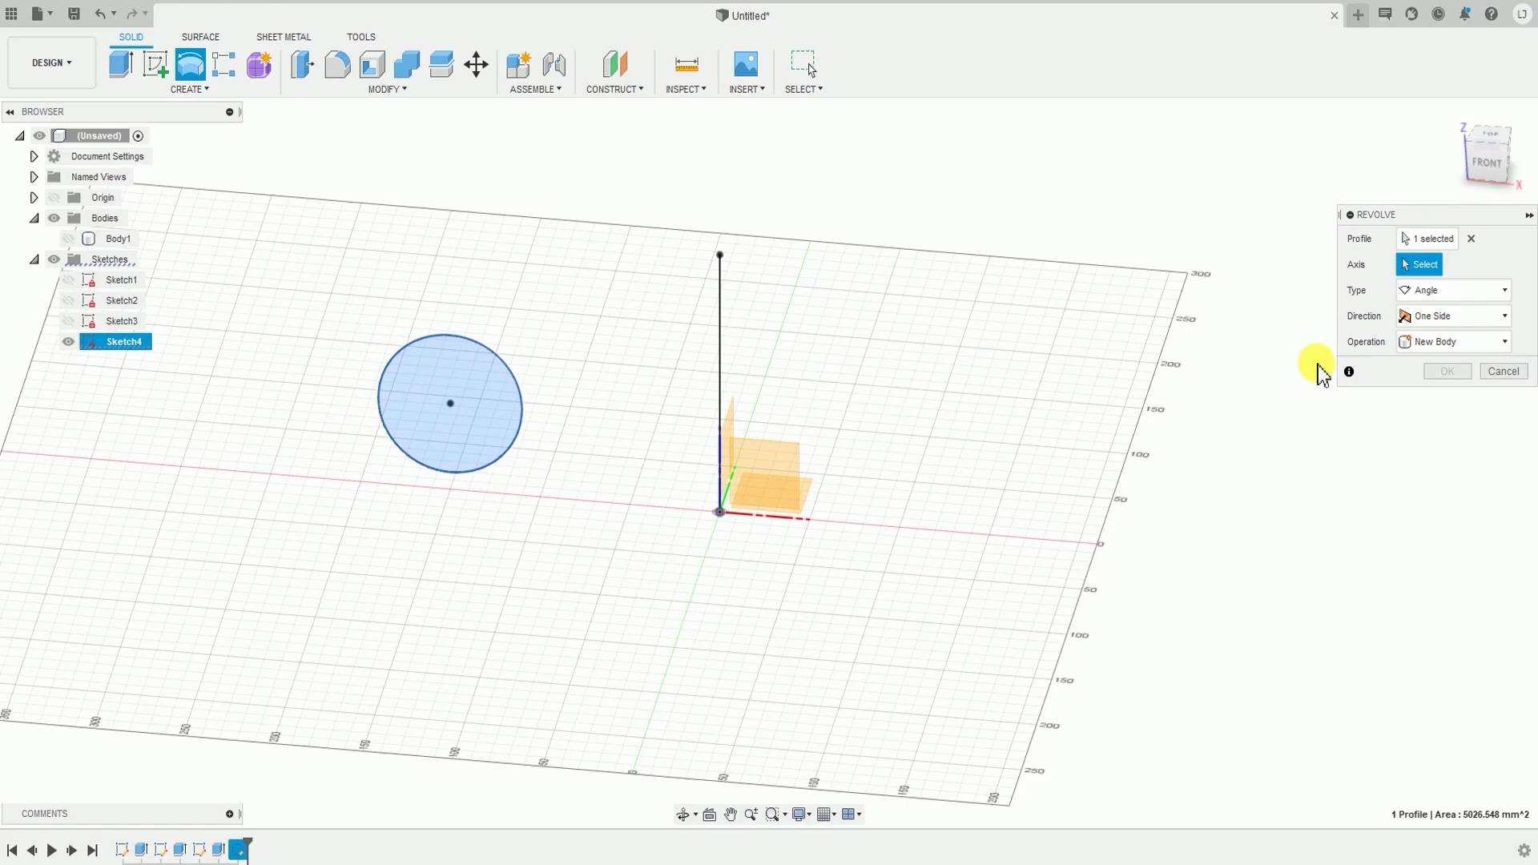
left_click(721, 330)
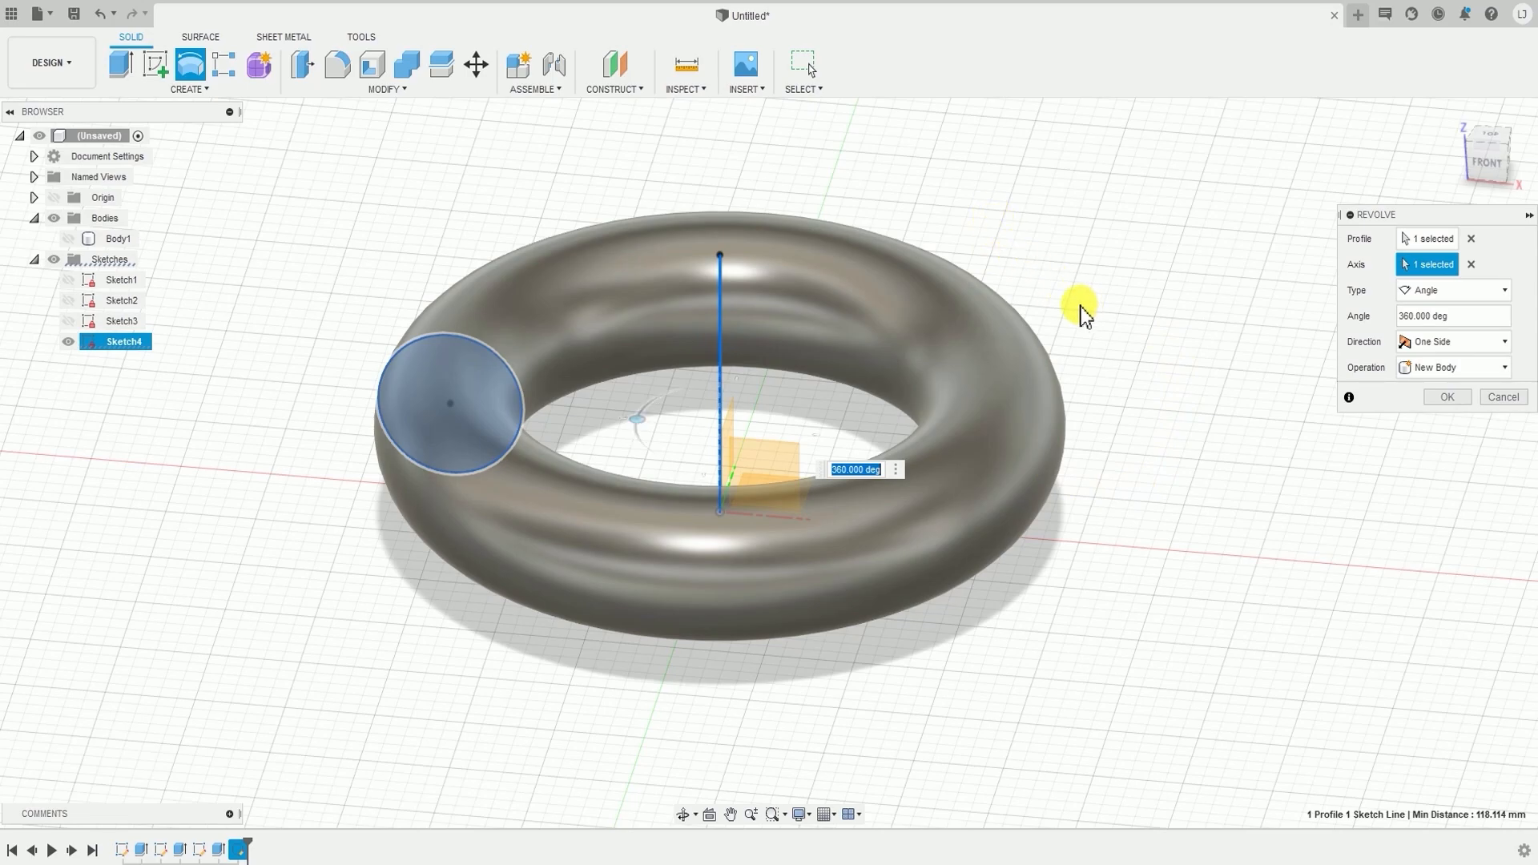
middle_click_drag(1080, 306, 1082, 334, "shift")
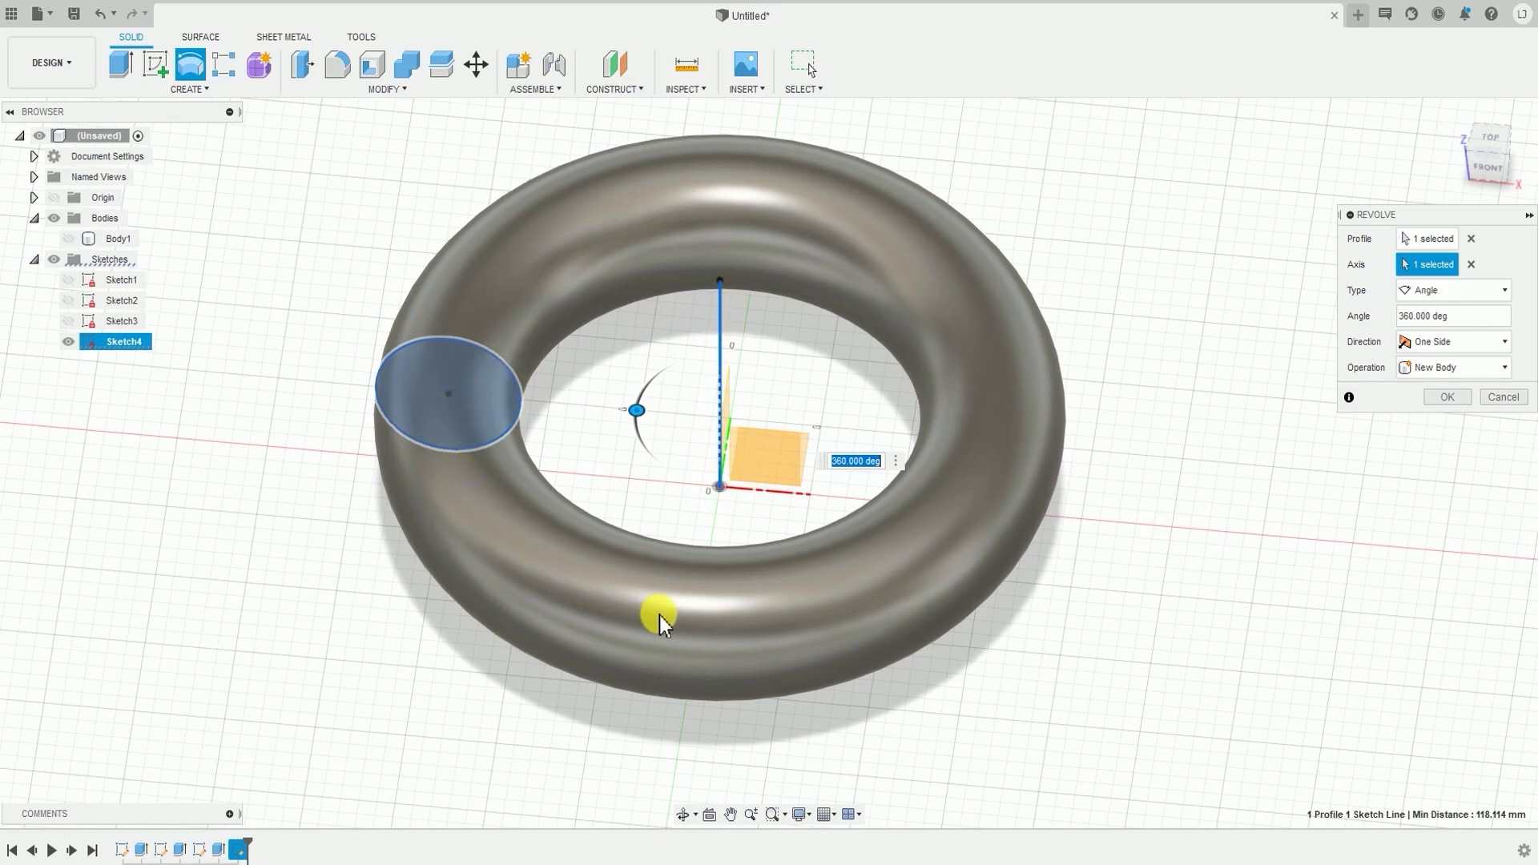
mouse_move(618, 408)
middle_mouse_down("shift")
mouse_move(628, 343)
mouse_move(632, 440)
mouse_move(611, 439)
mouse_move(623, 524)
mouse_move(673, 491)
mouse_move(636, 473)
middle_mouse_up("shift")
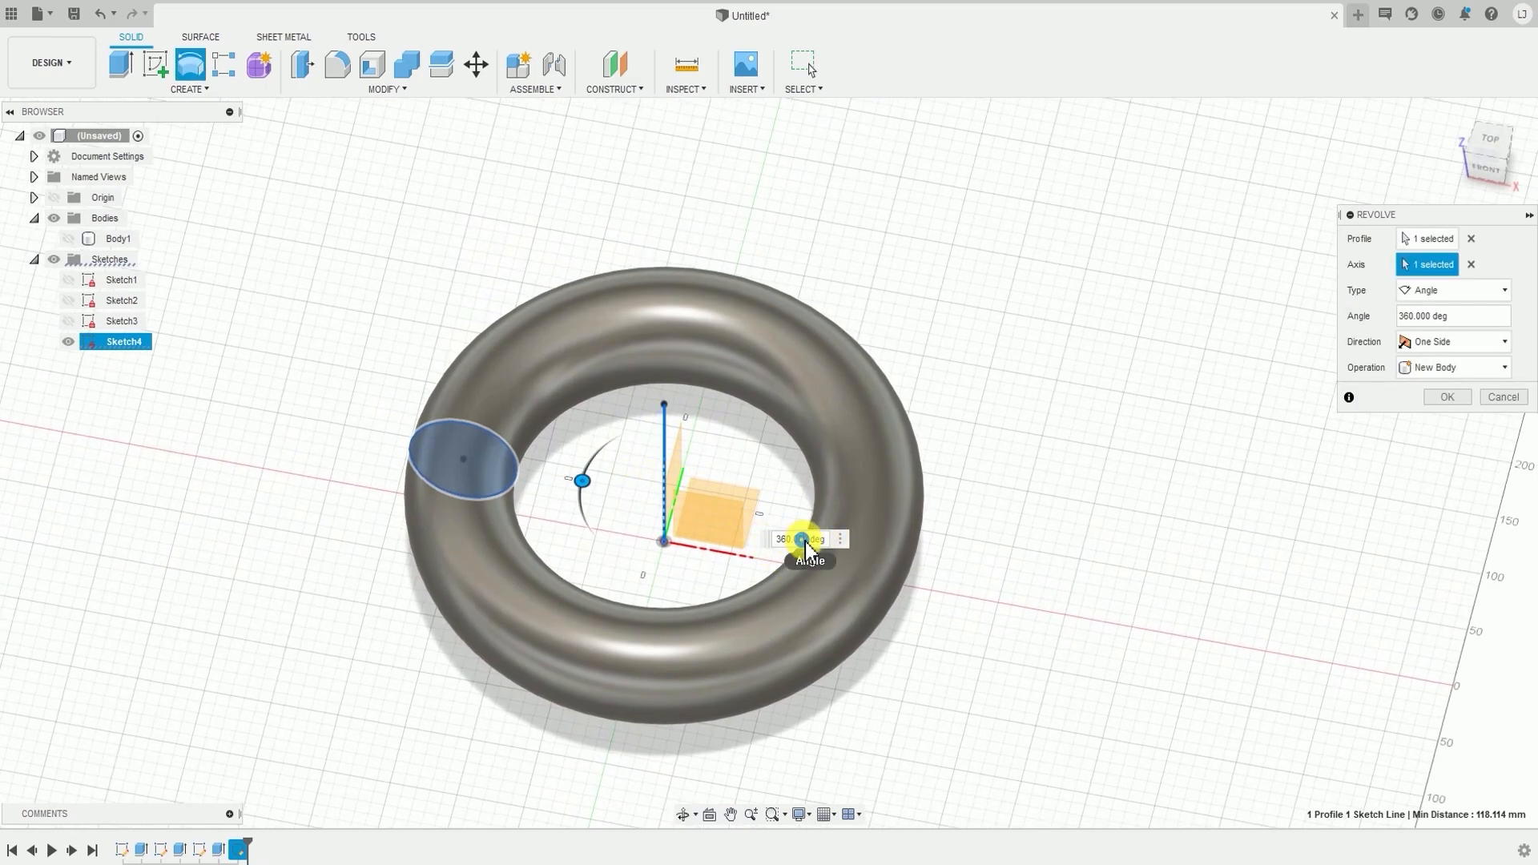
- Set the revolve angle to 180 degrees and view the half ring from above
left_click_drag(807, 540, 745, 540)
type("180")
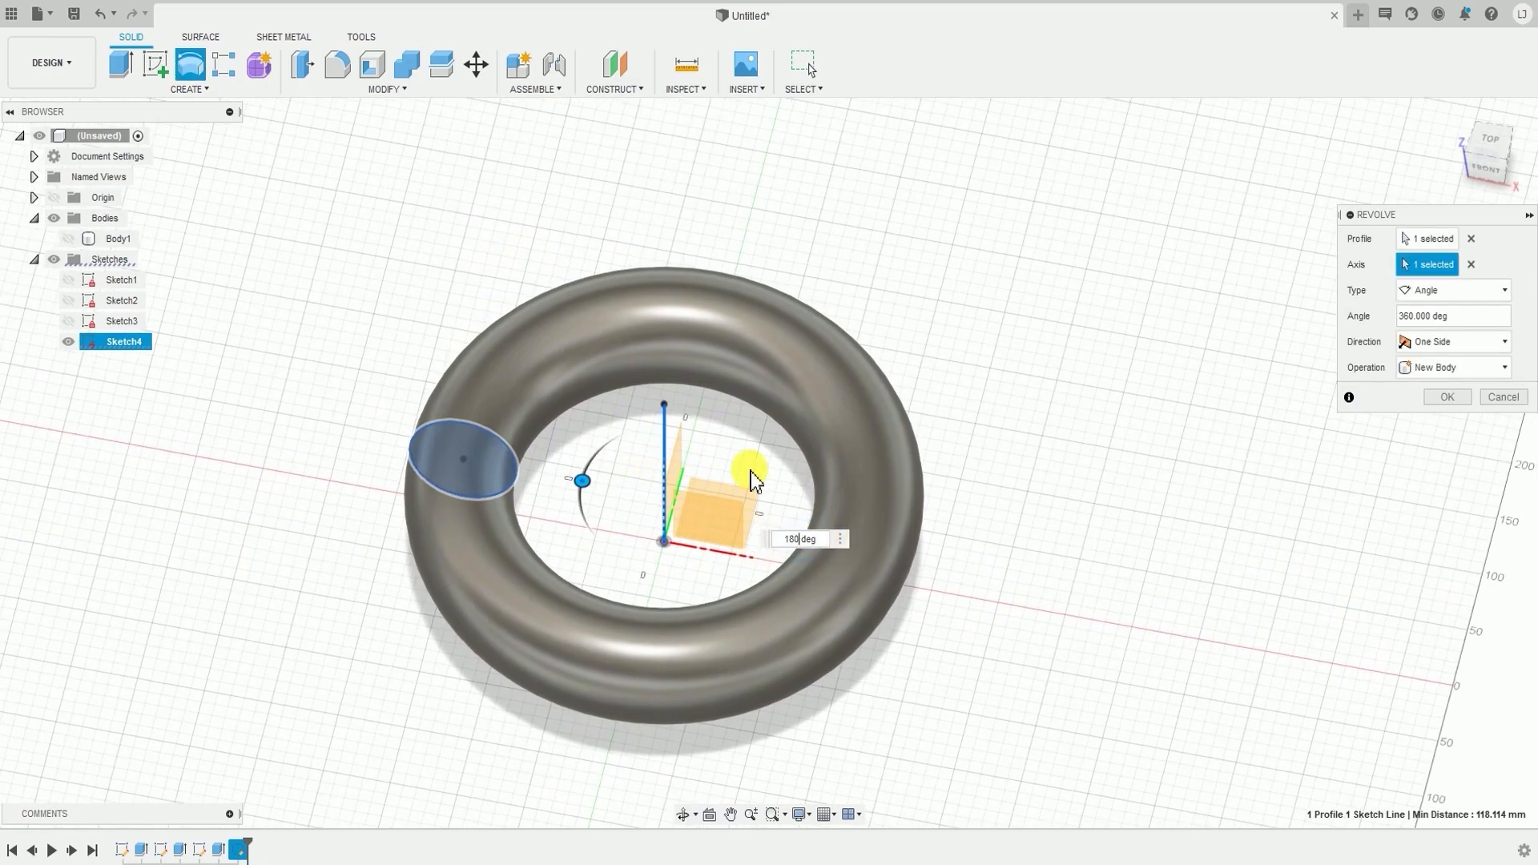
mouse_move(785, 479)
middle_mouse_down("shift")
mouse_move(802, 451)
mouse_move(791, 481)
middle_mouse_up("shift")
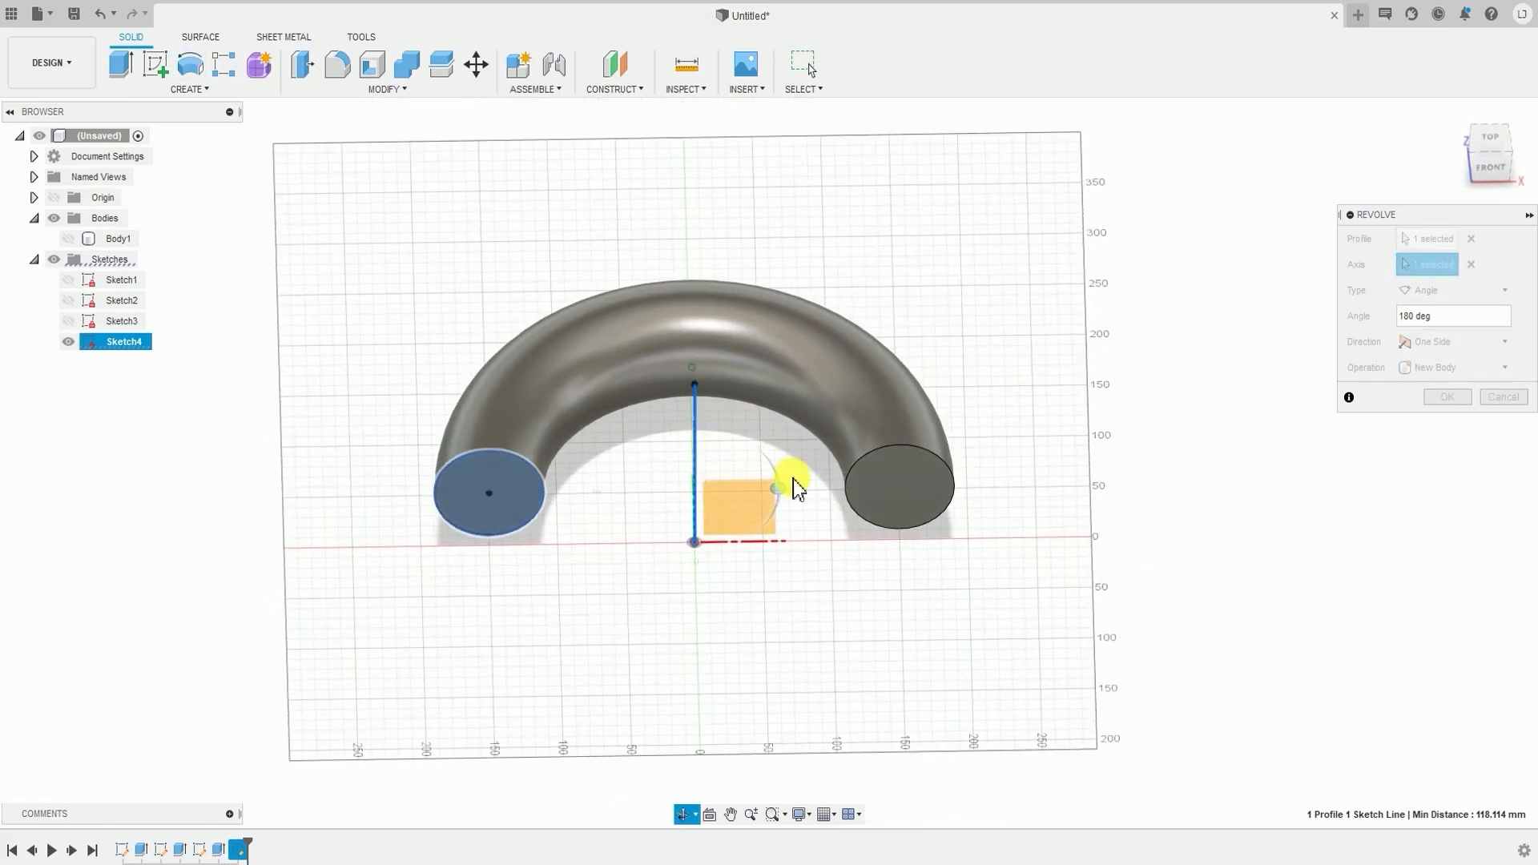
middle_click_drag(645, 525, 631, 588, "shift")
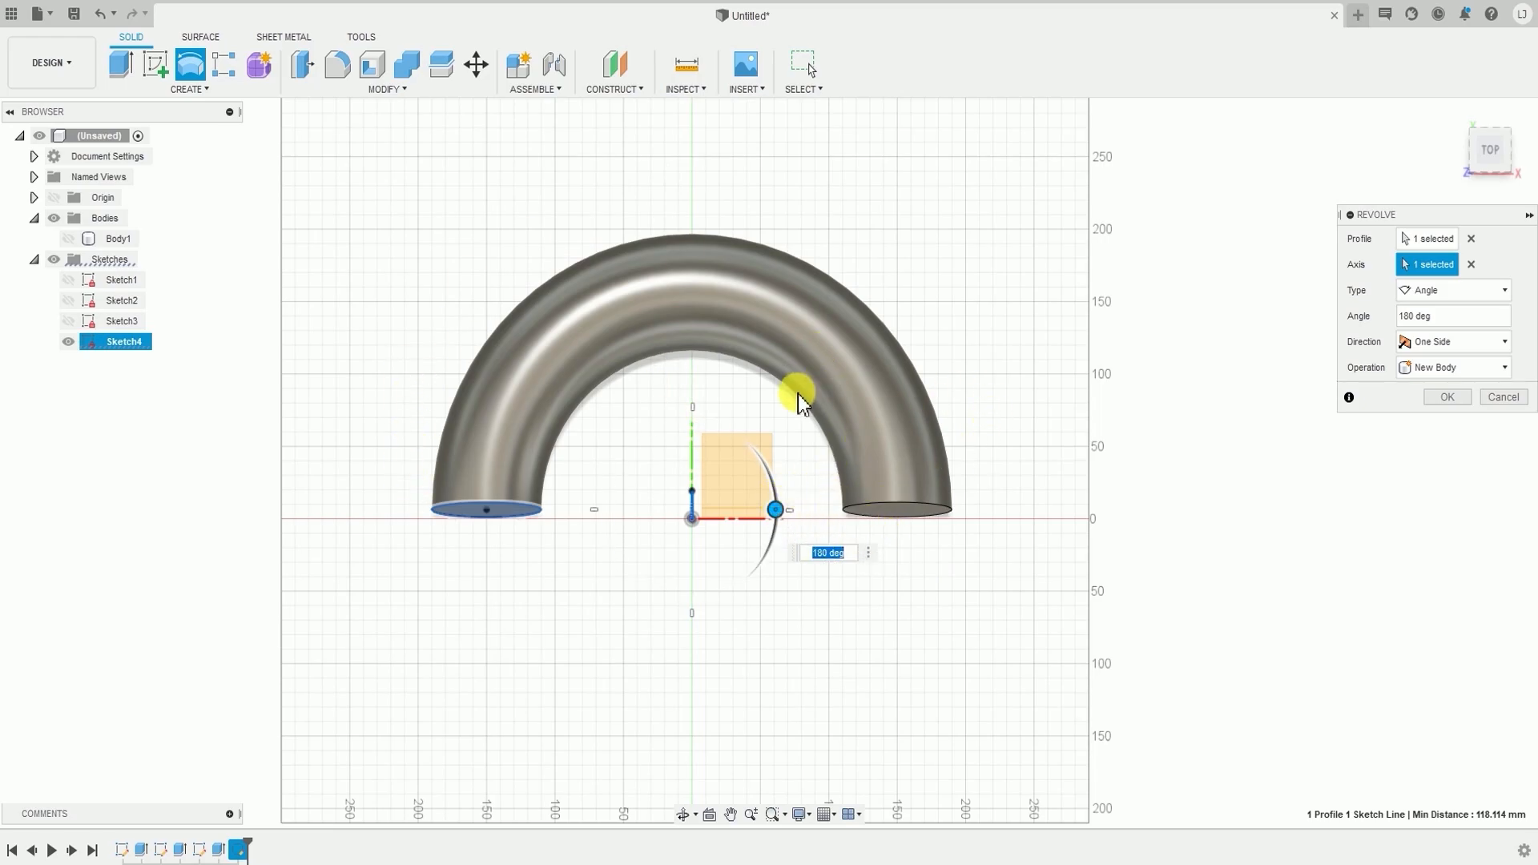
- Set the revolve angle to 120 degrees and create the curved pipe segment as a new body
type("90")
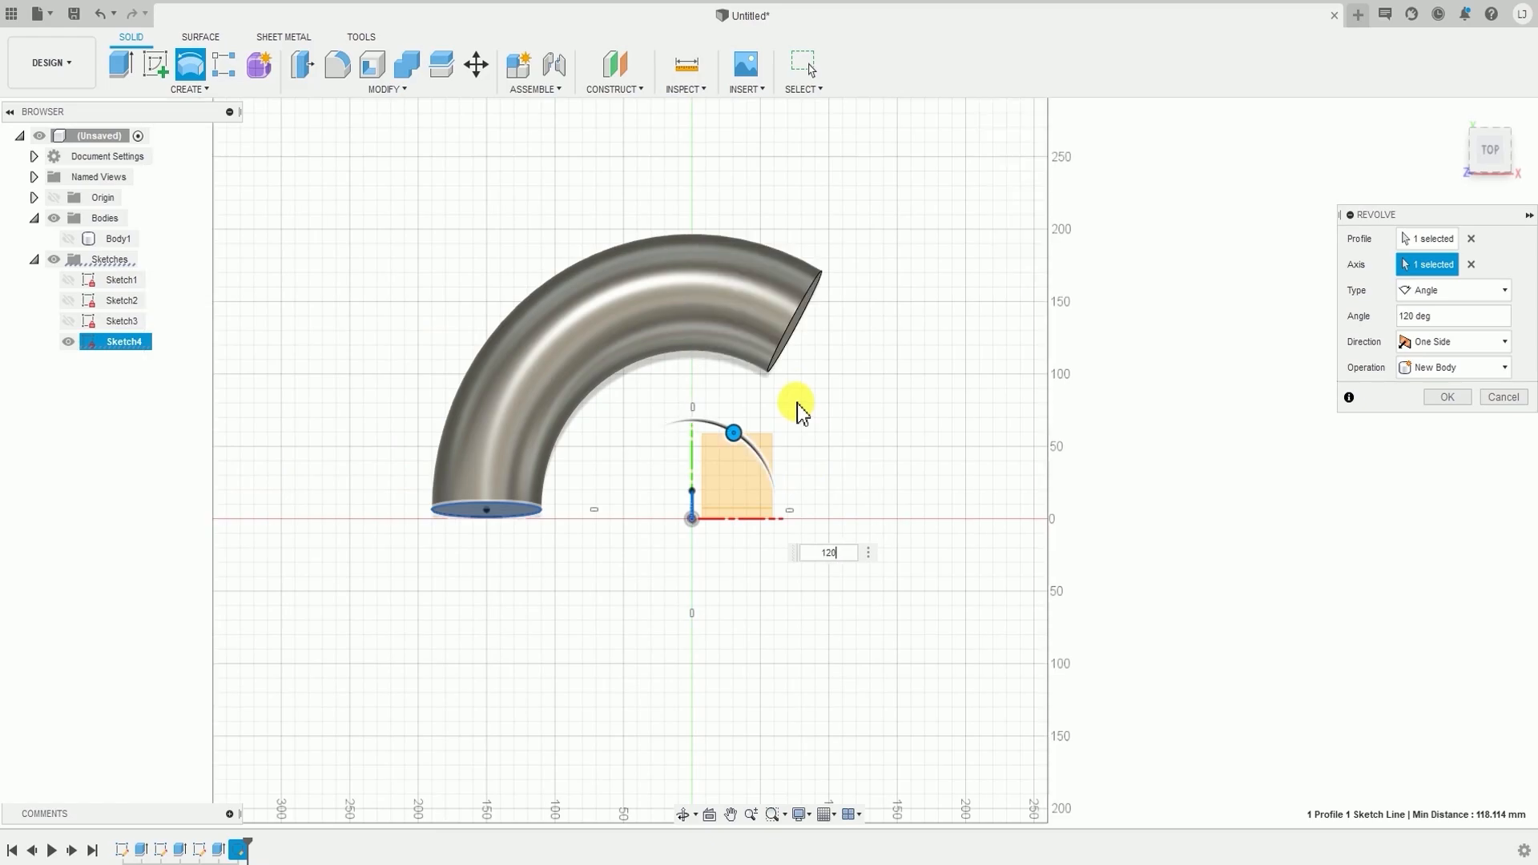
right_click(677, 519)
left_click(680, 489)
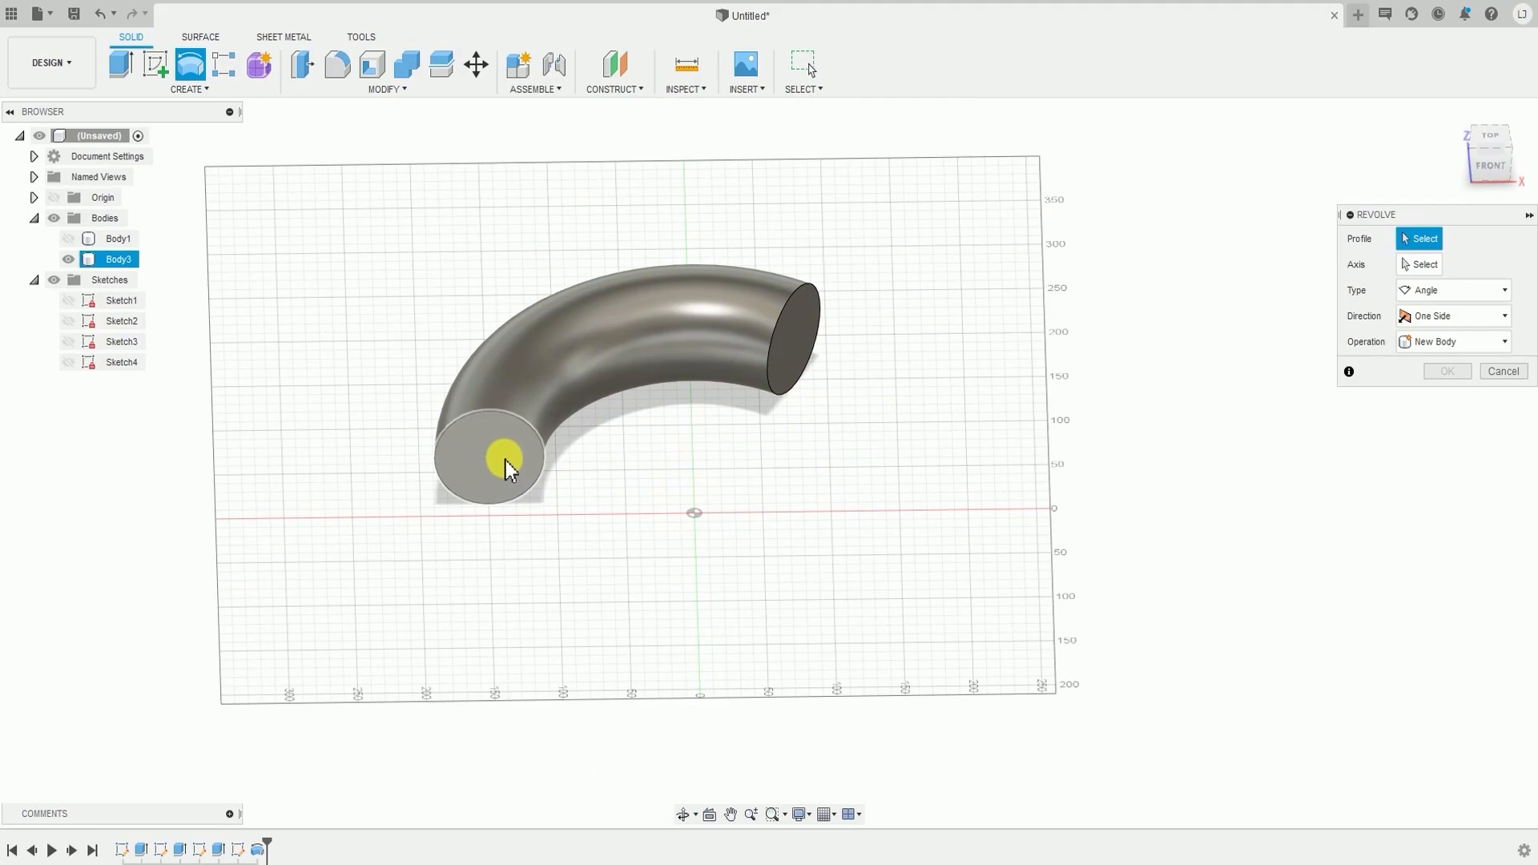
key("Escape")
scroll(520, 408, "up", 3)
scroll(521, 408, "down", 3)
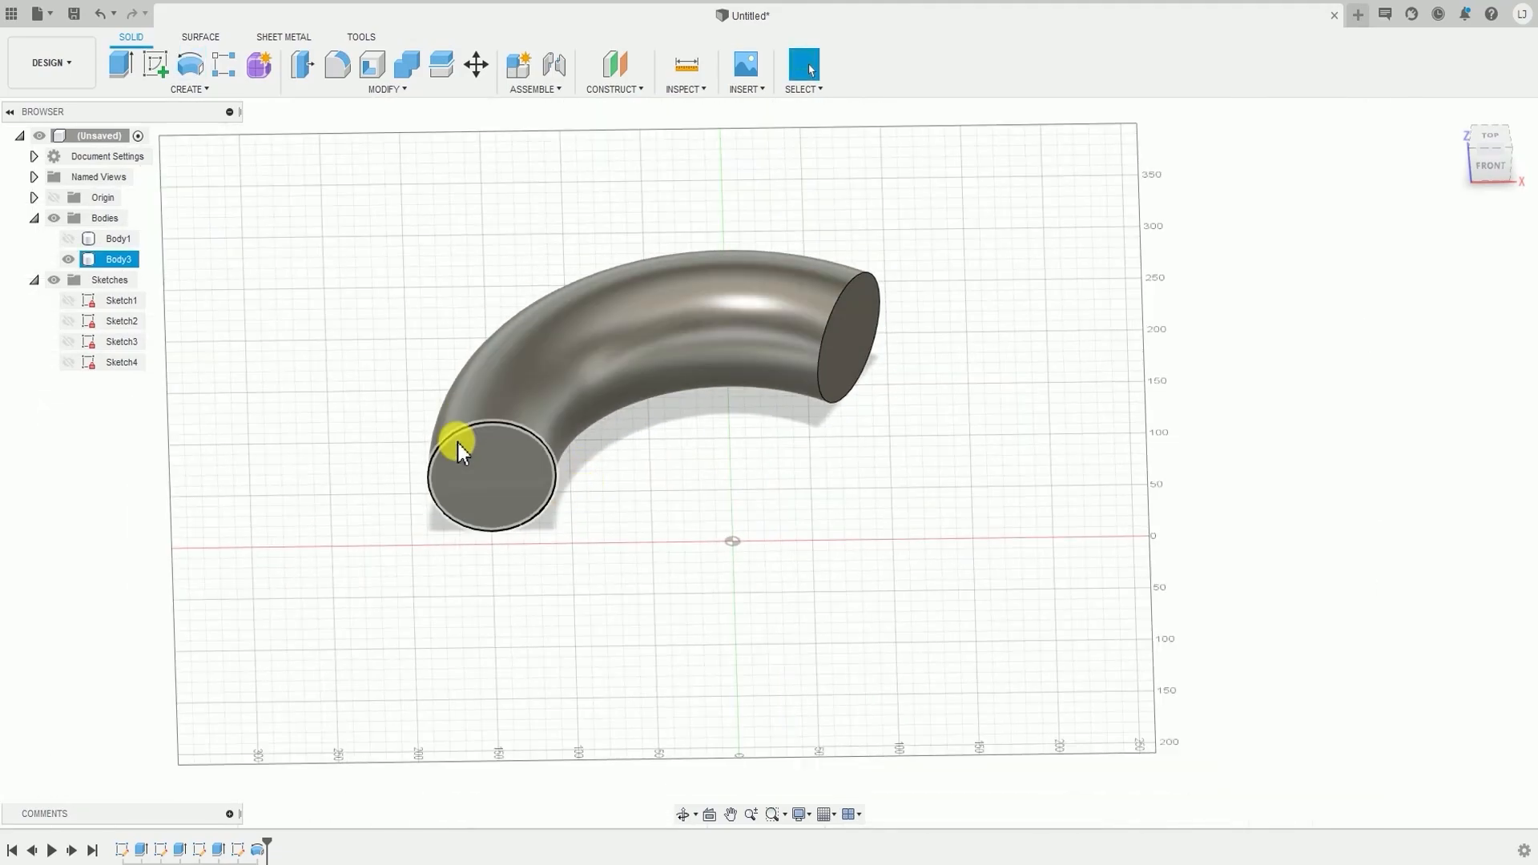
middle_click_drag(492, 440, 625, 579, "shift")
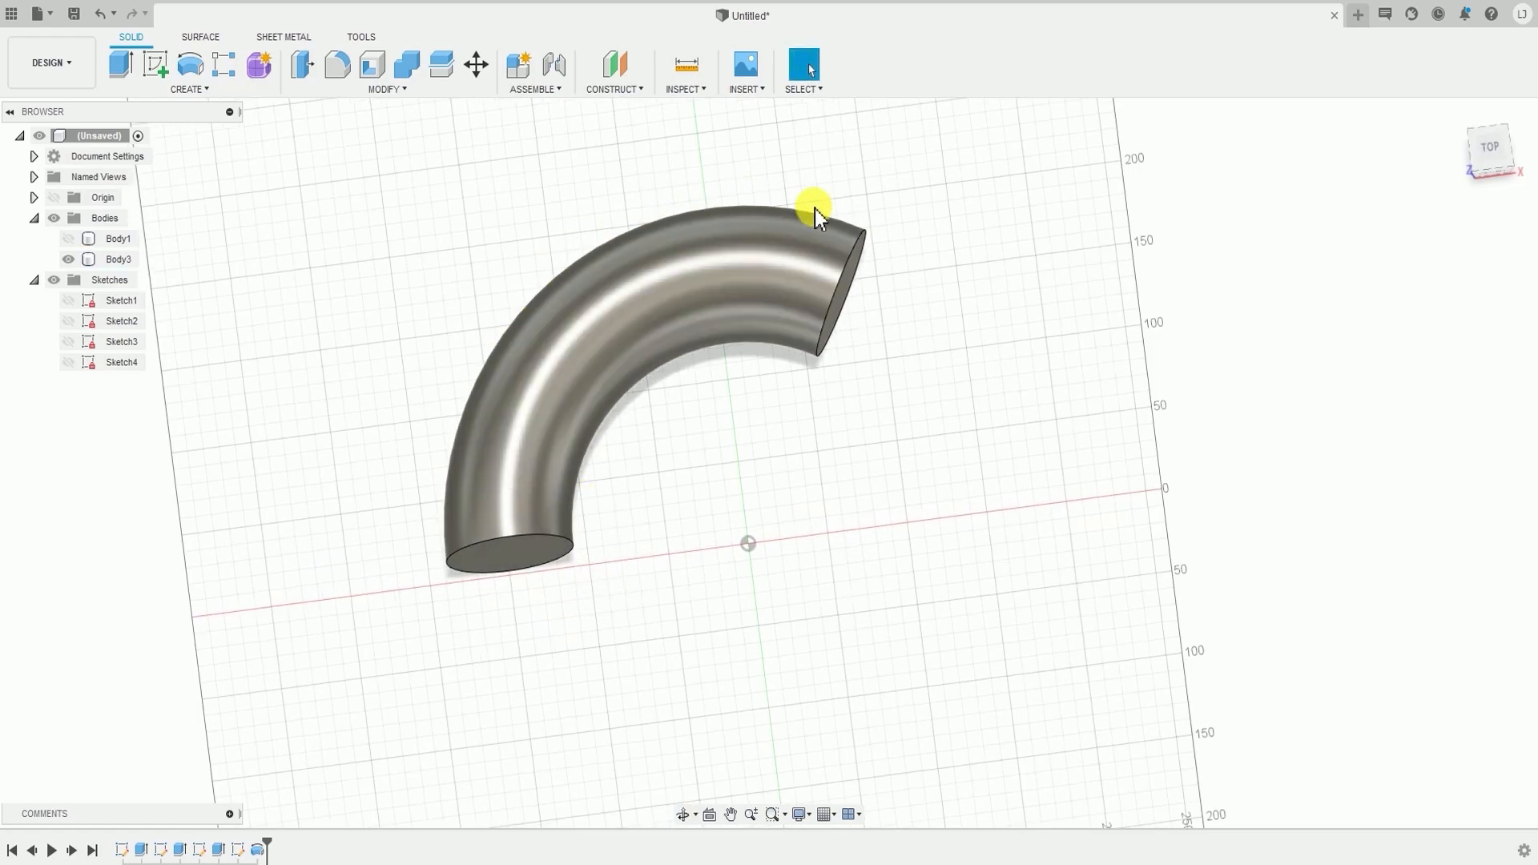
middle_click_drag(522, 526, 537, 501, "shift")
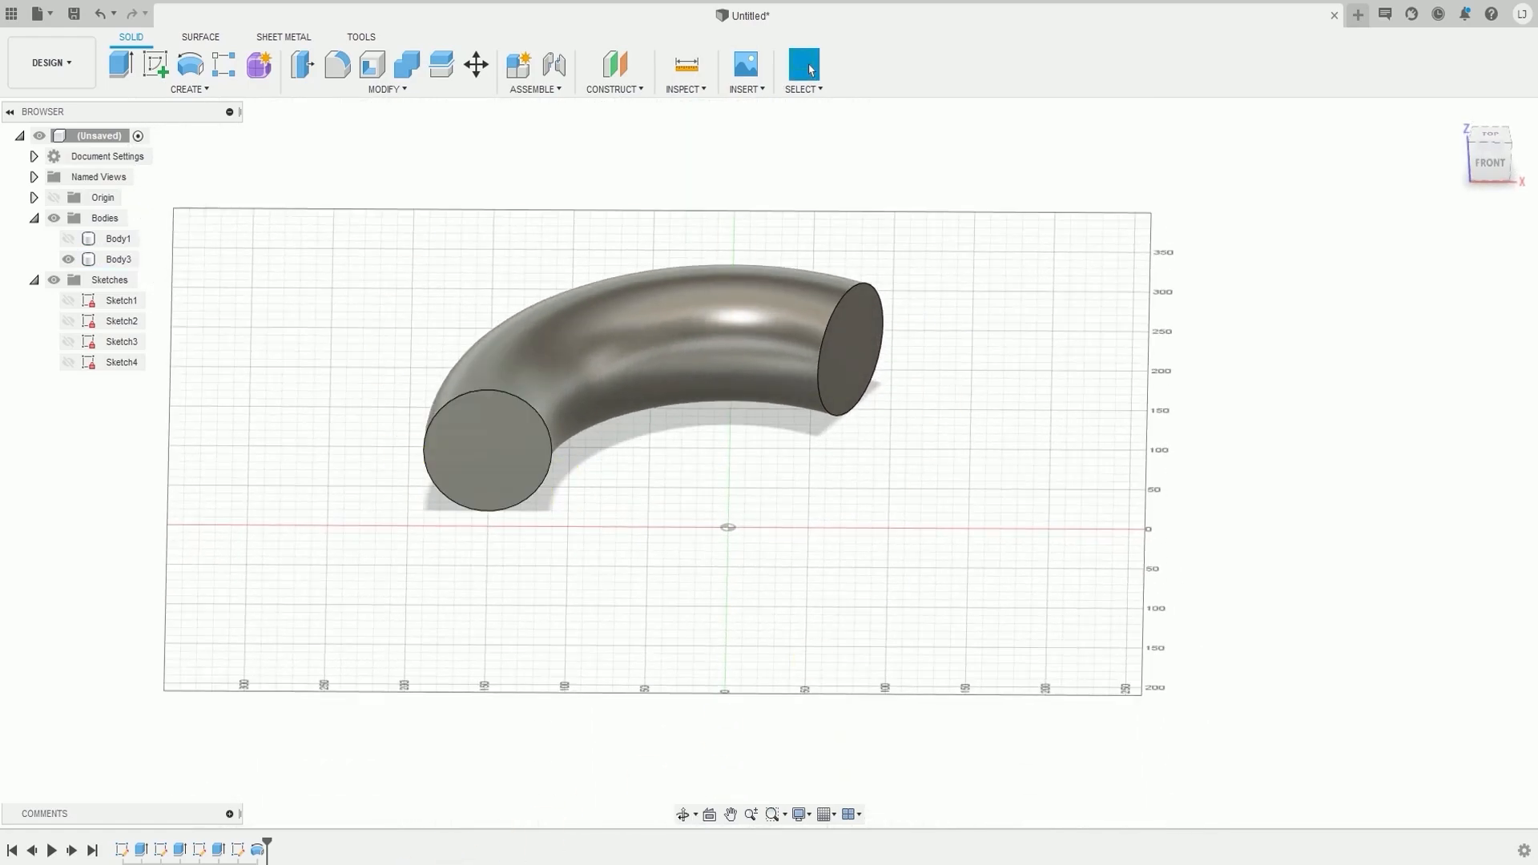
- Edit the existing revolve feature and set its angle to 360 degrees to form a full ring
double_click(260, 851)
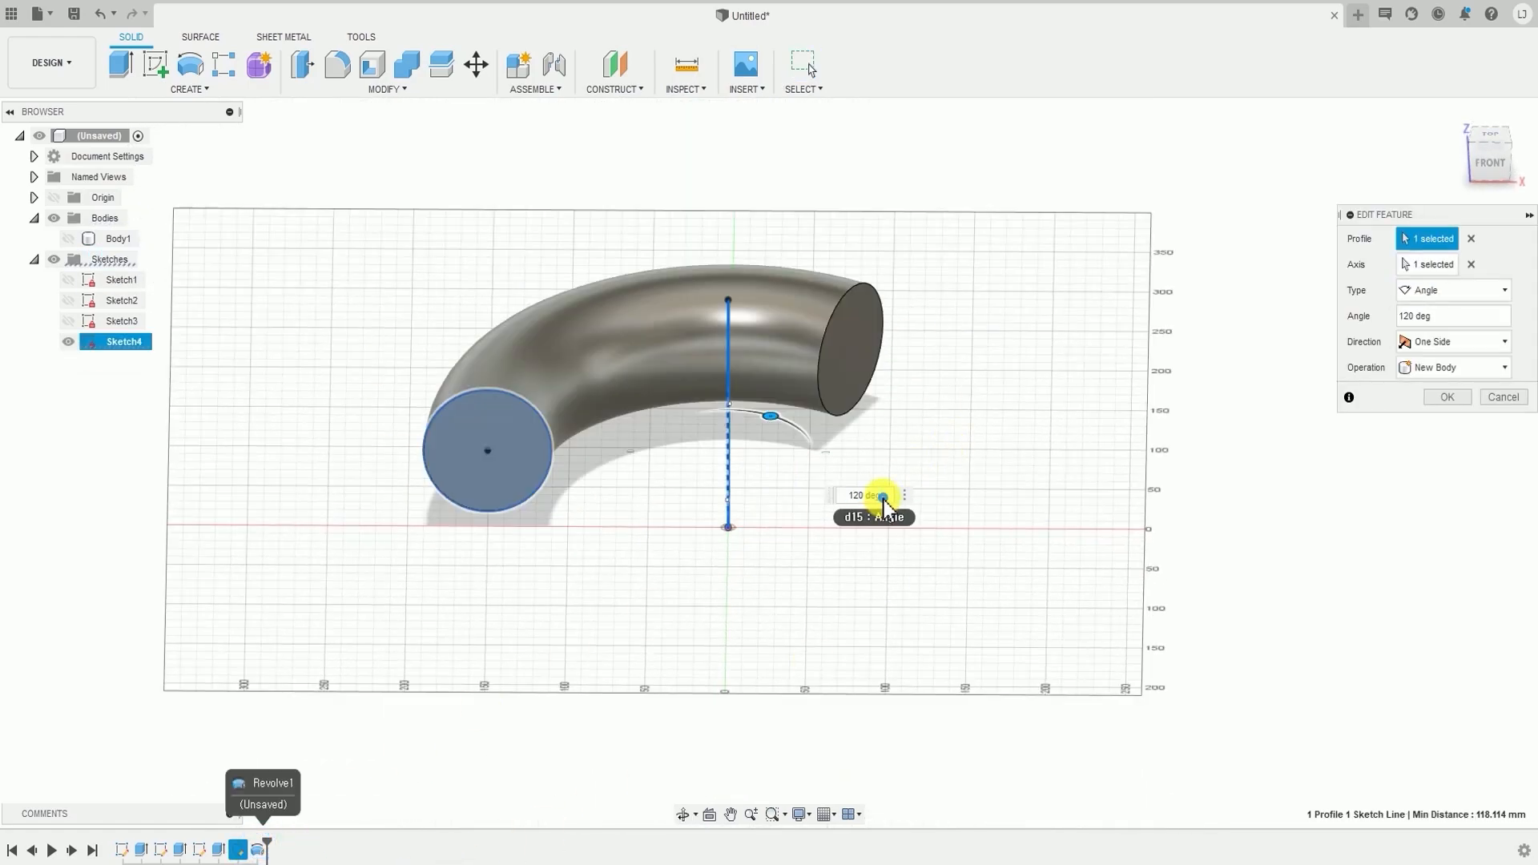
type("360")
key("Return")
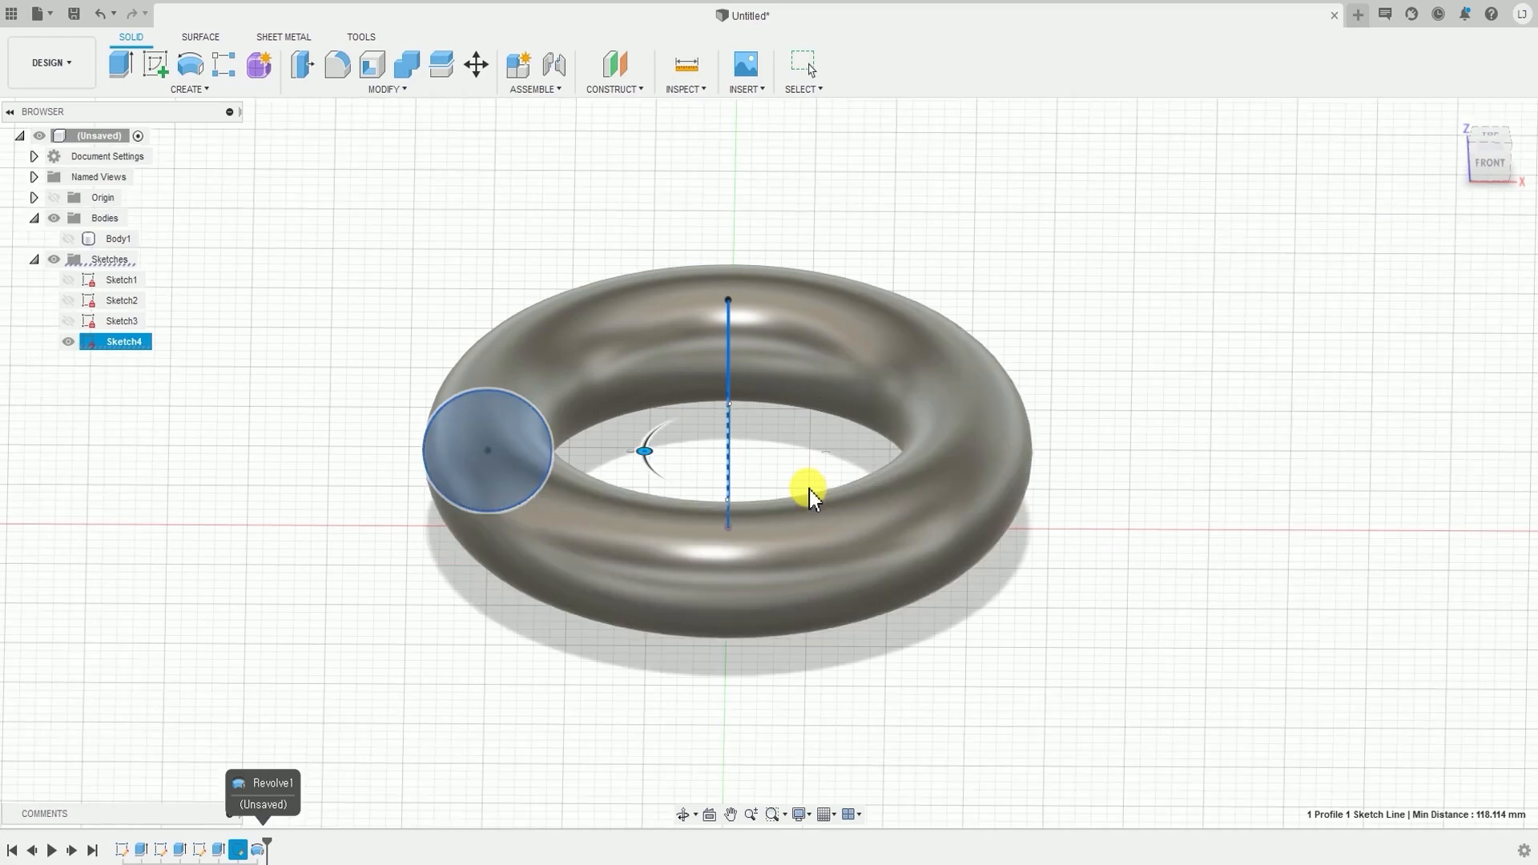
middle_click_drag(830, 493, 807, 561, "shift")
scroll(835, 429, "down", 5)
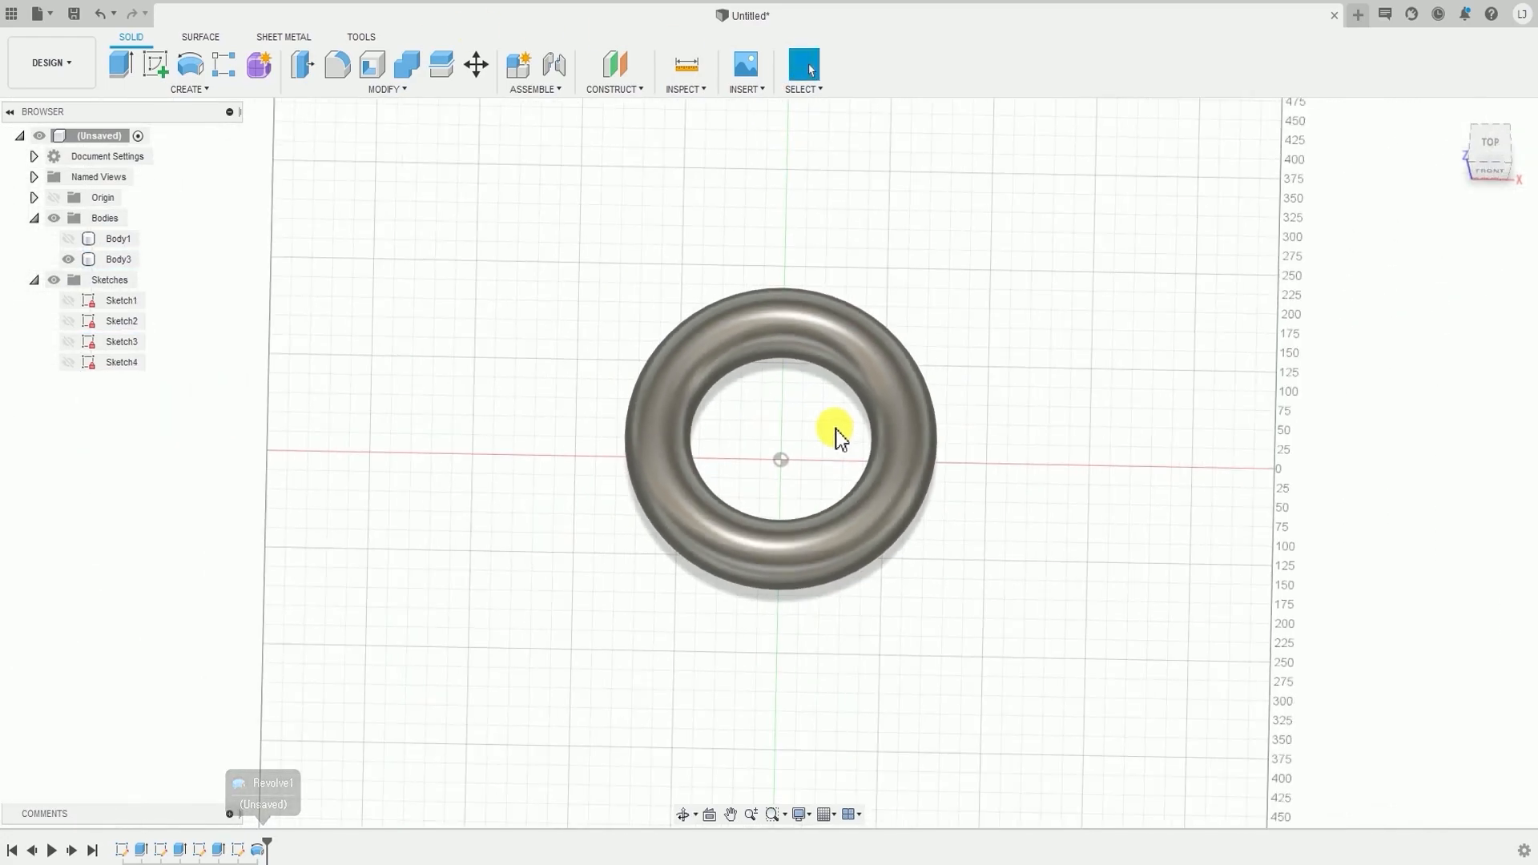
mouse_move(858, 479)
middle_mouse_down("shift")
mouse_move(865, 436)
mouse_move(858, 453)
middle_mouse_up("shift")
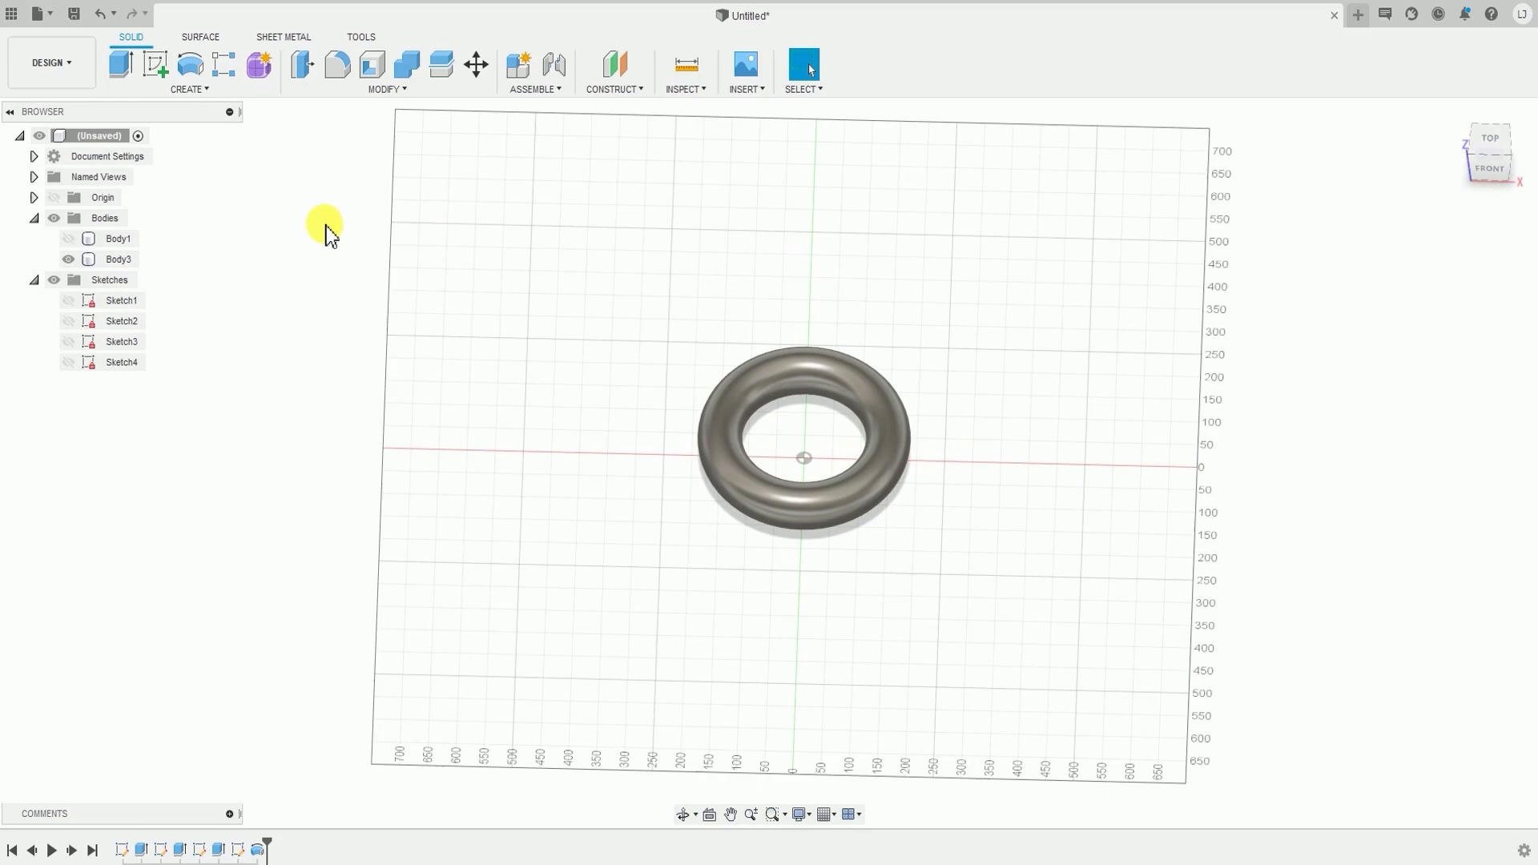
left_click(206, 90)
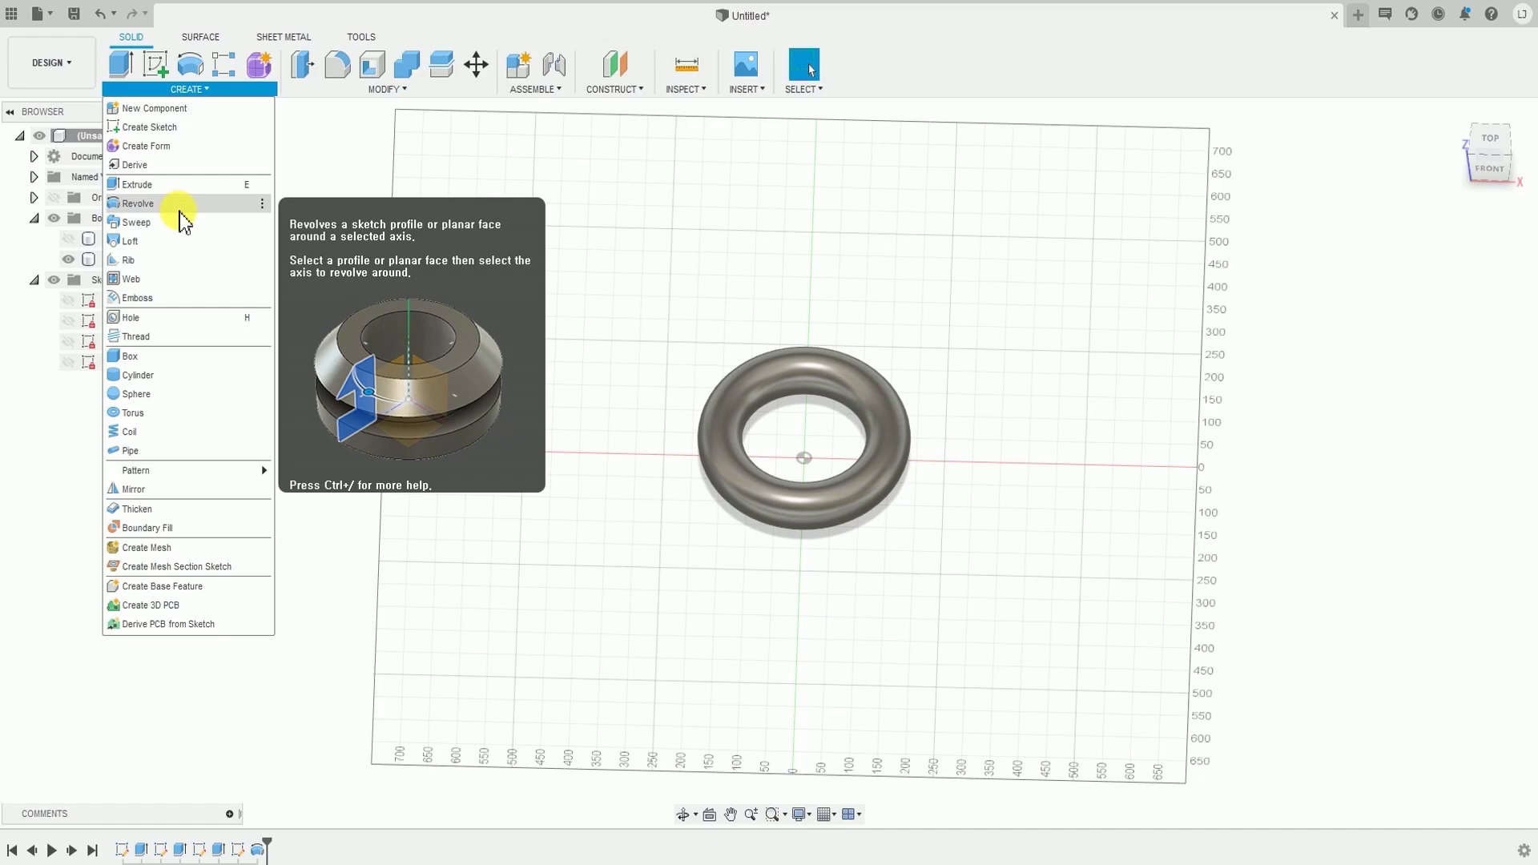
left_click(186, 184)
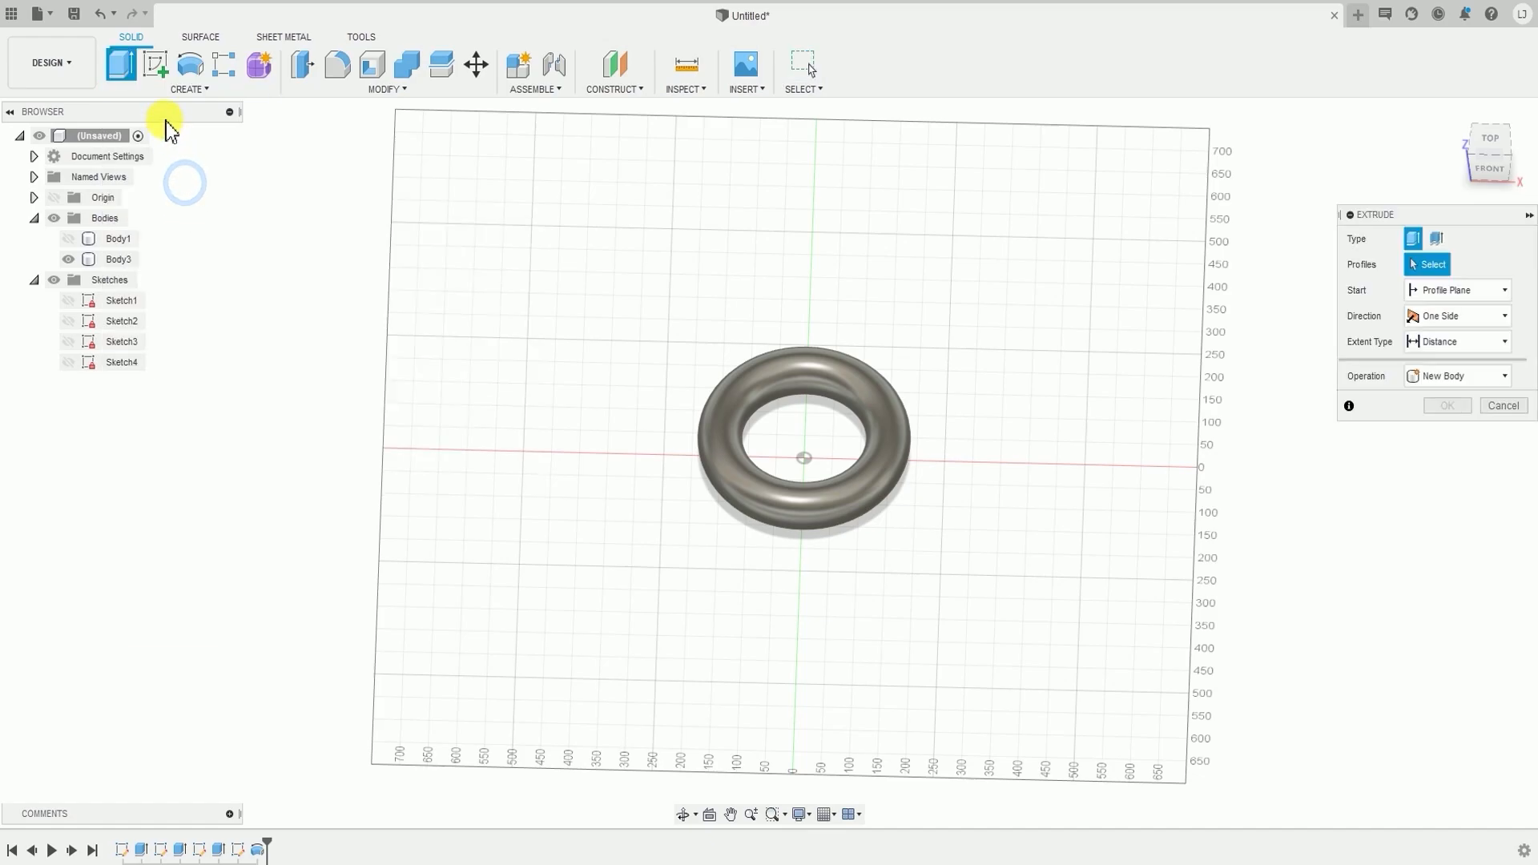
left_click(189, 89)
left_click(189, 89)
key("Escape")
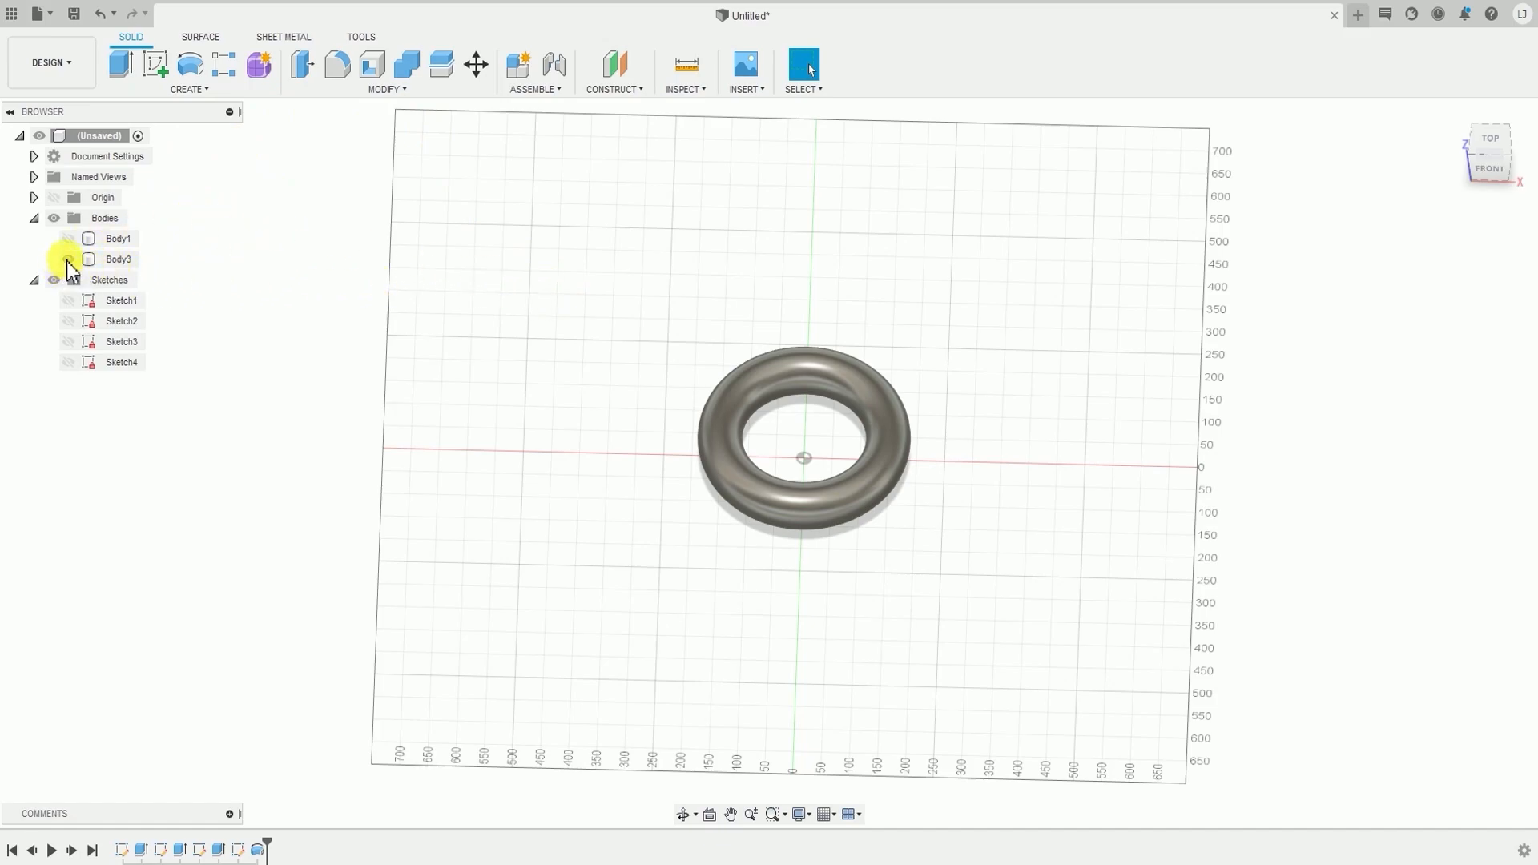
- Hide the revolved ring body
left_click(67, 260)
left_click(160, 91)
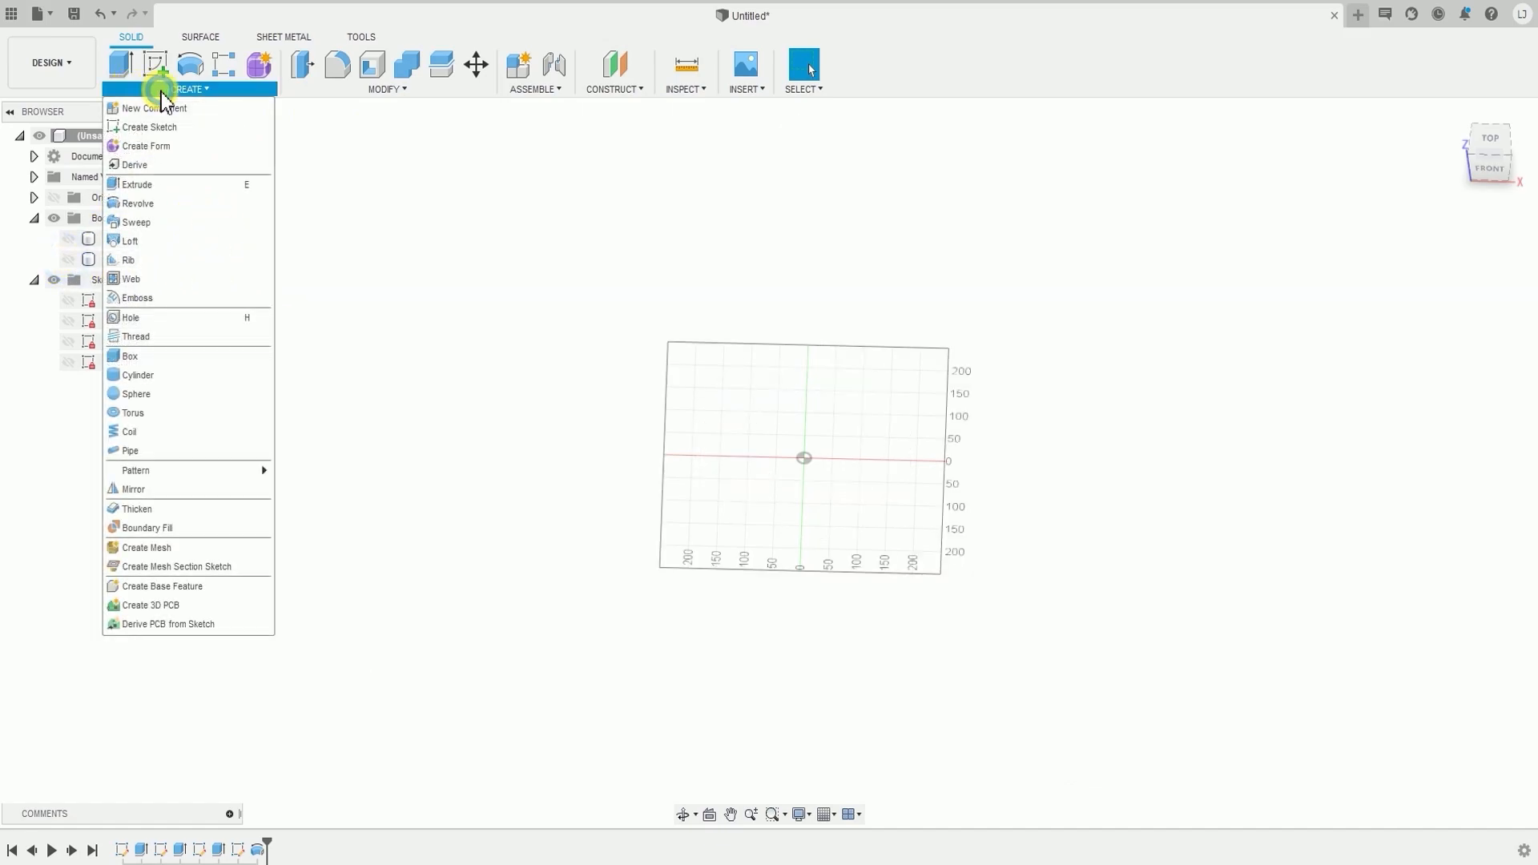
left_click(446, 256)
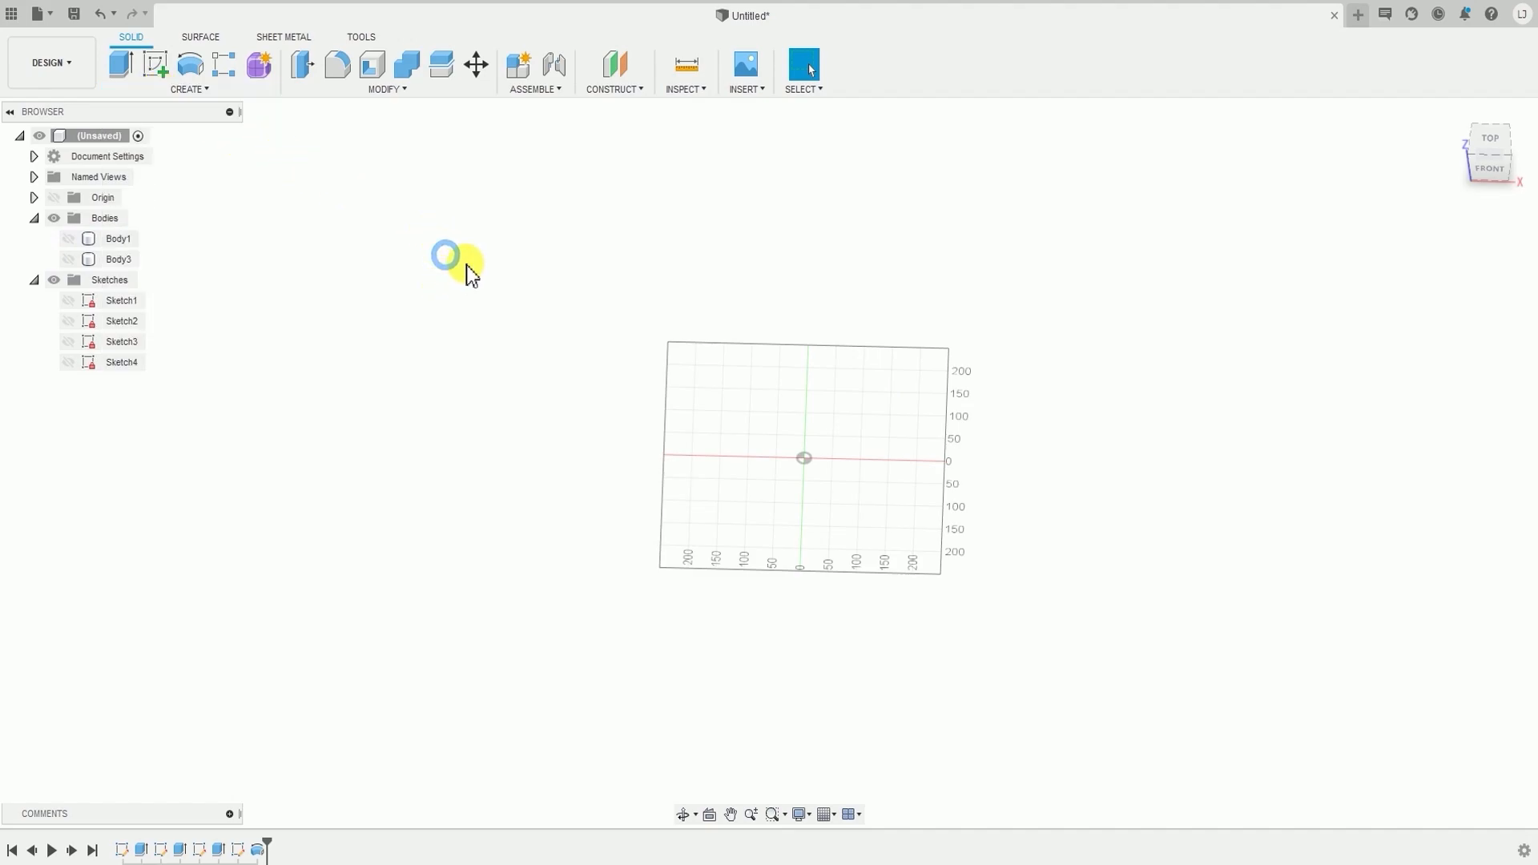
left_click(232, 87)
left_click(451, 135)
left_click(207, 87)
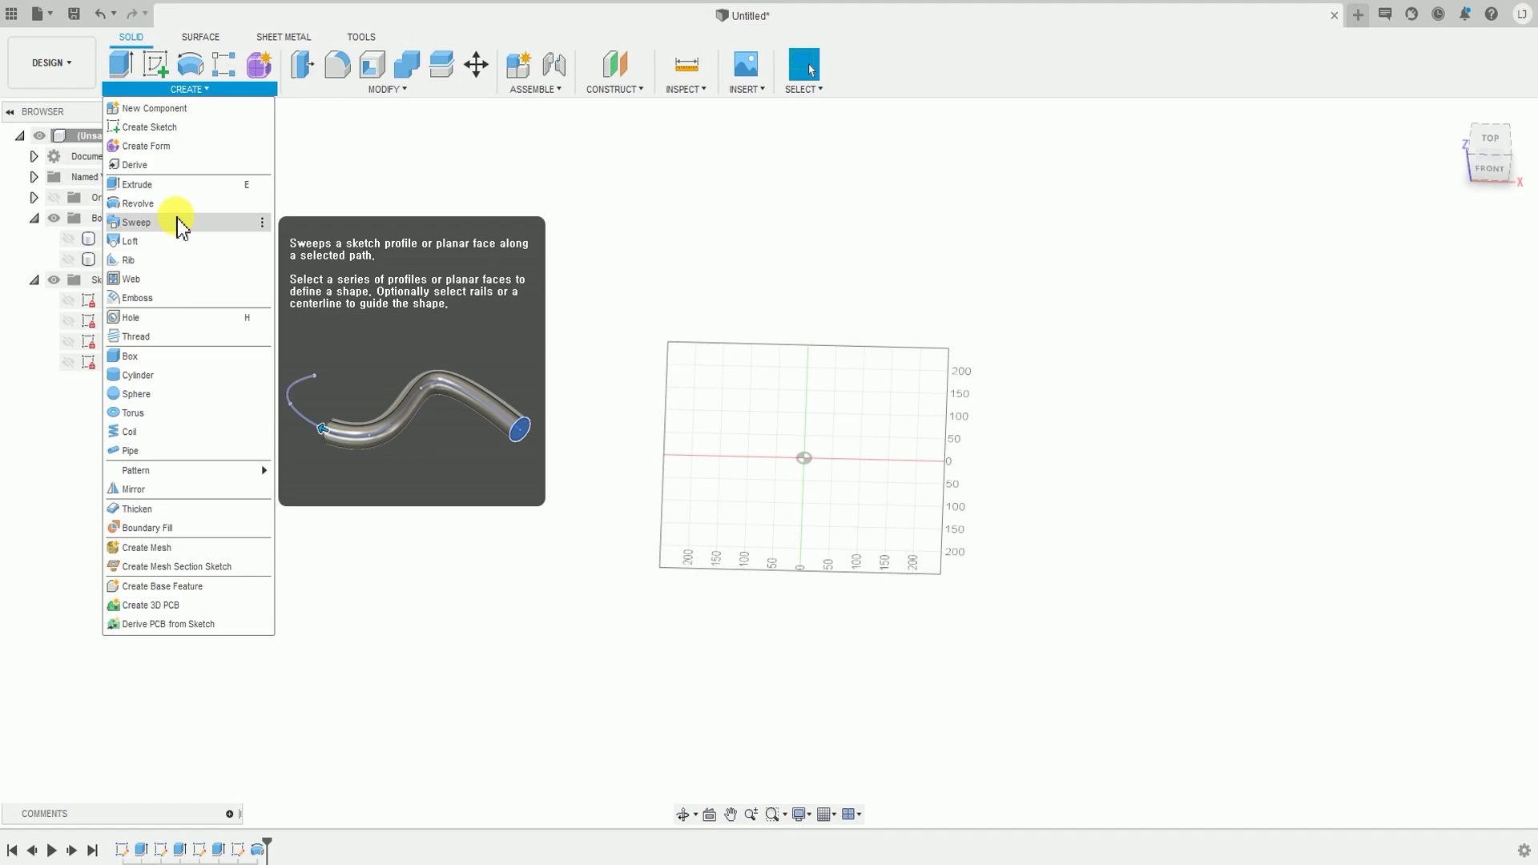
left_click(886, 287)
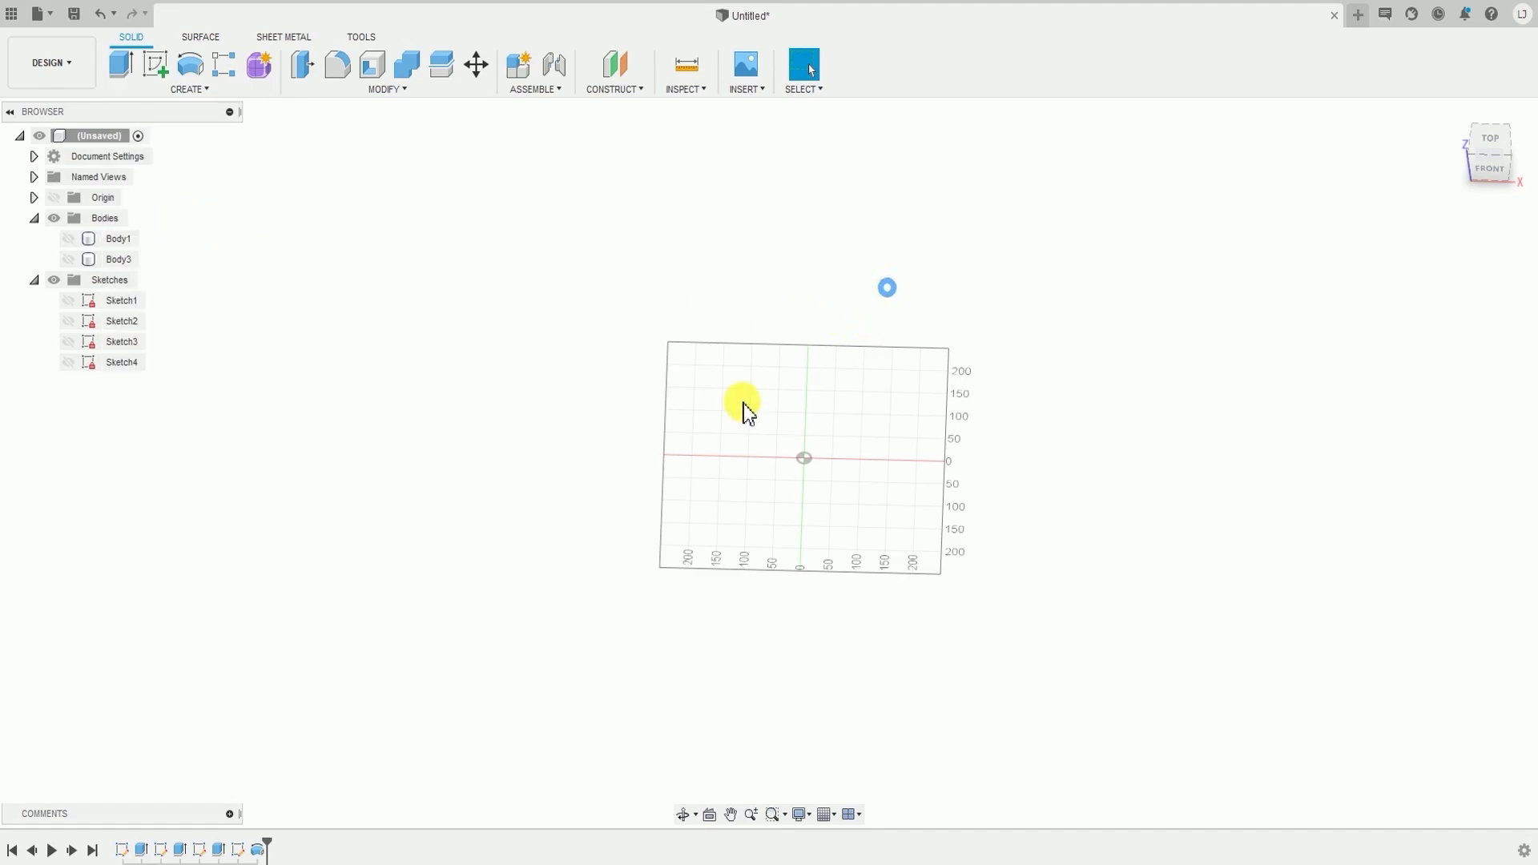
left_click(72, 239)
left_click(72, 239)
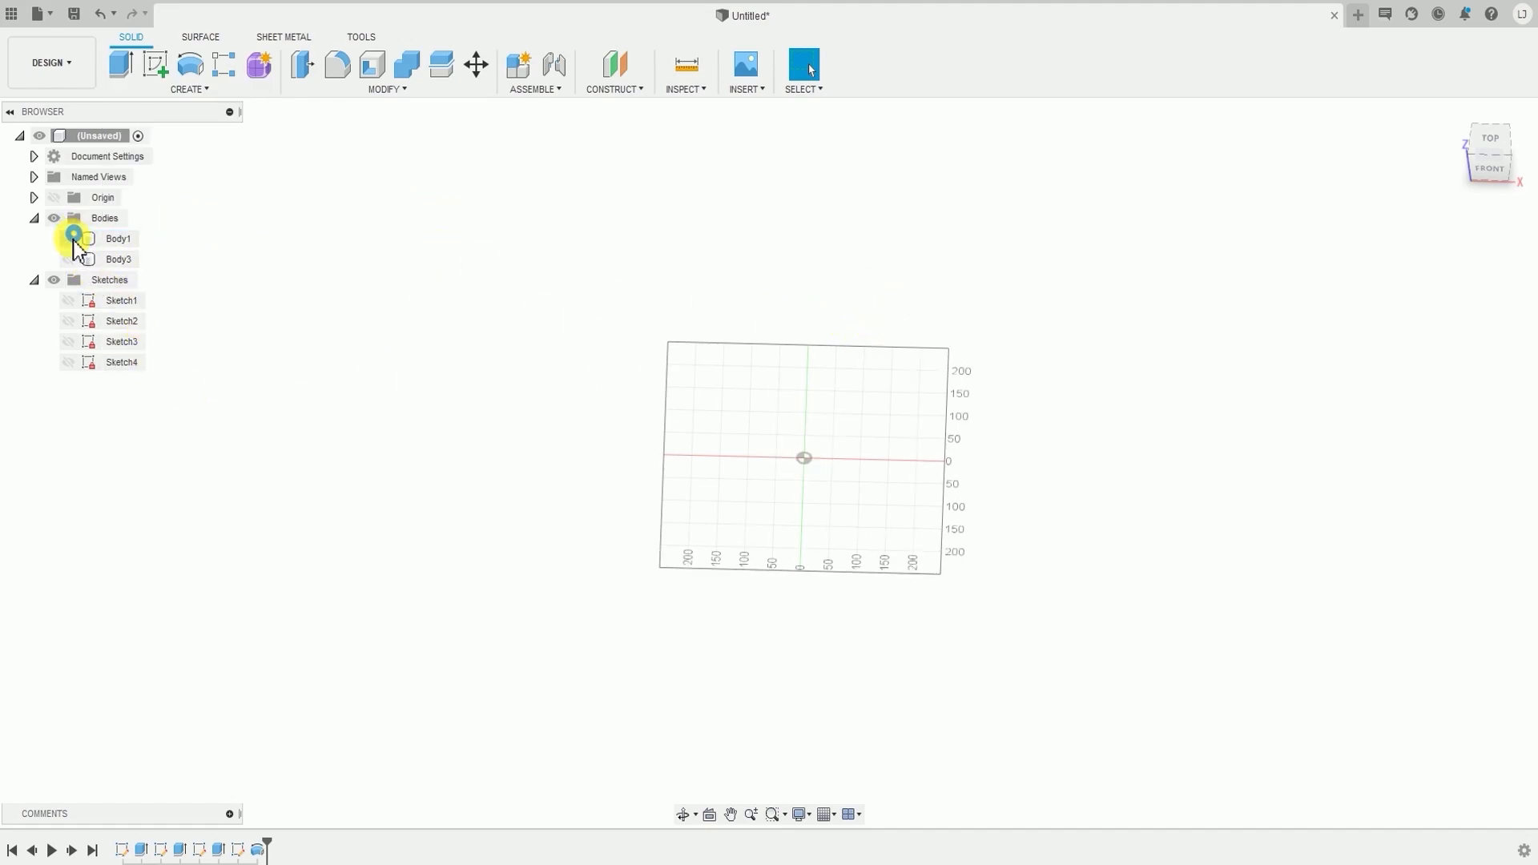
left_click(77, 302)
left_click(77, 302)
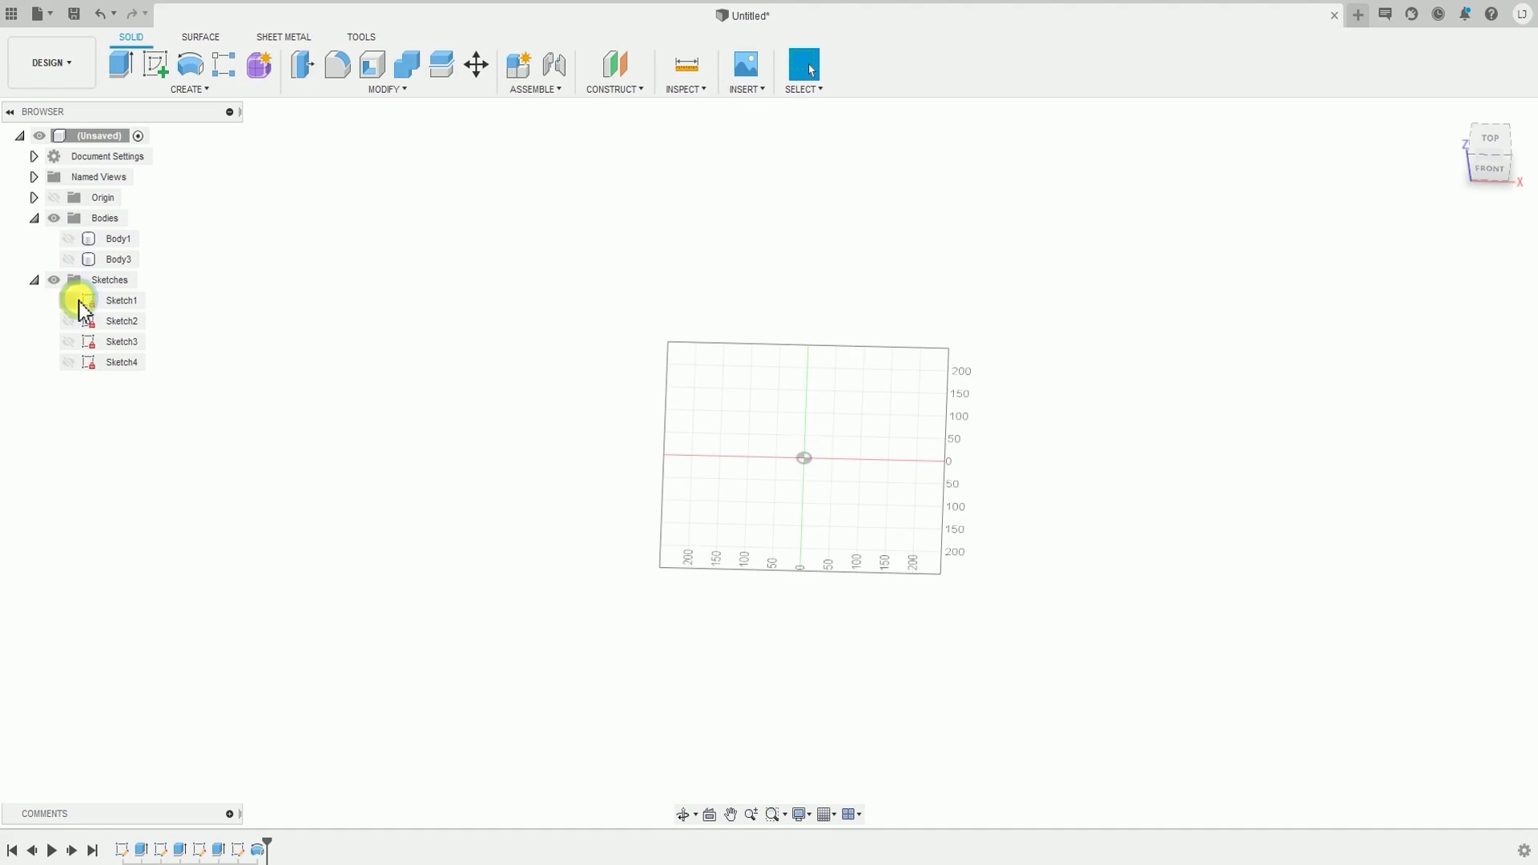
- Examine the four existing sketches one by one by toggling their visibility to see which profile each contains
left_click(77, 302)
left_click(77, 301)
left_click(77, 322)
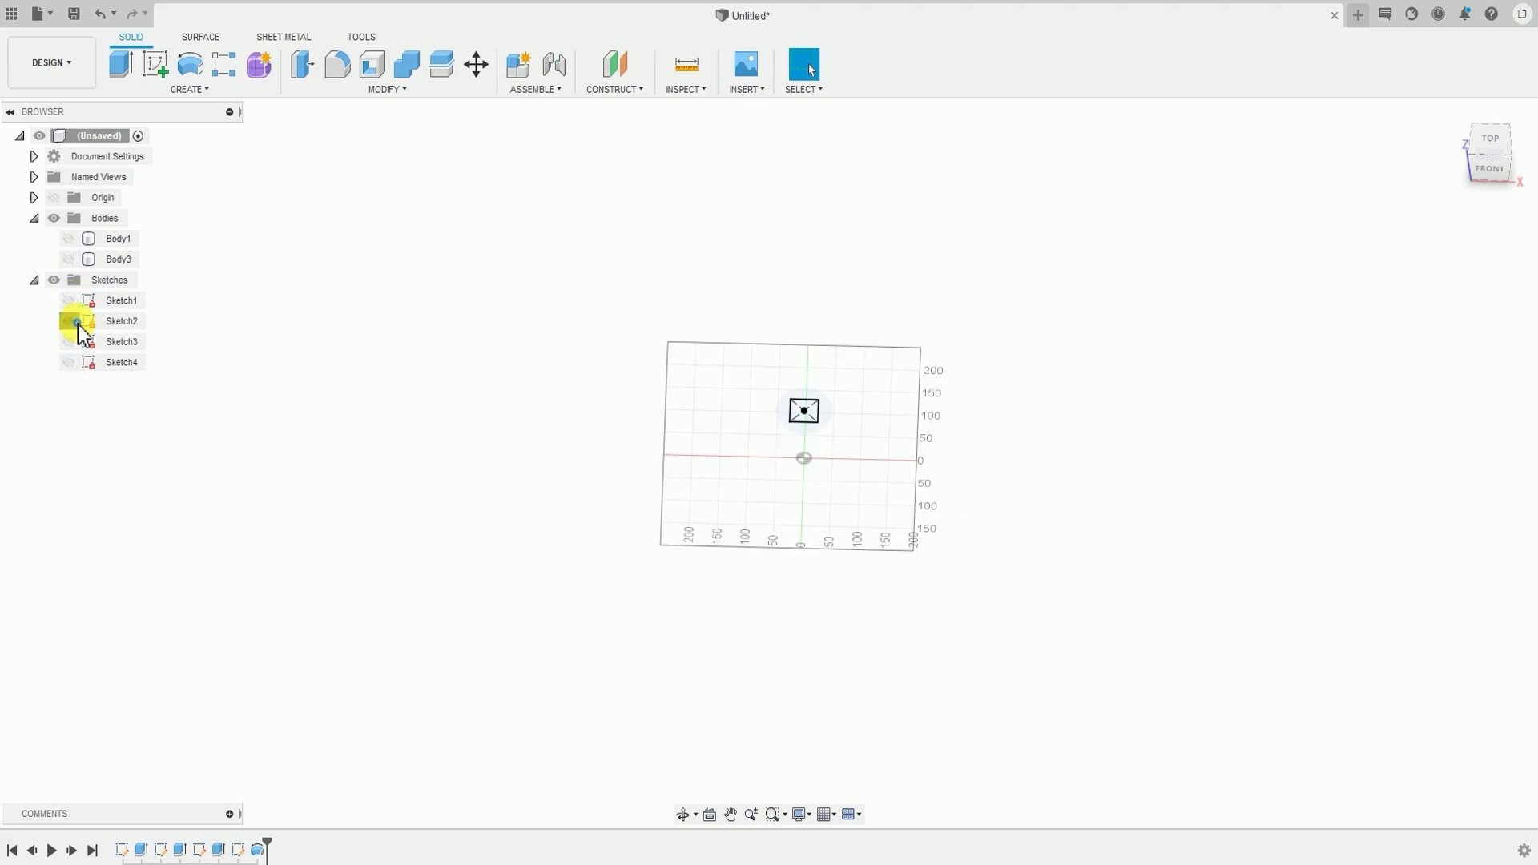
left_click(77, 322)
left_click(73, 343)
left_click(72, 342)
left_click(68, 359)
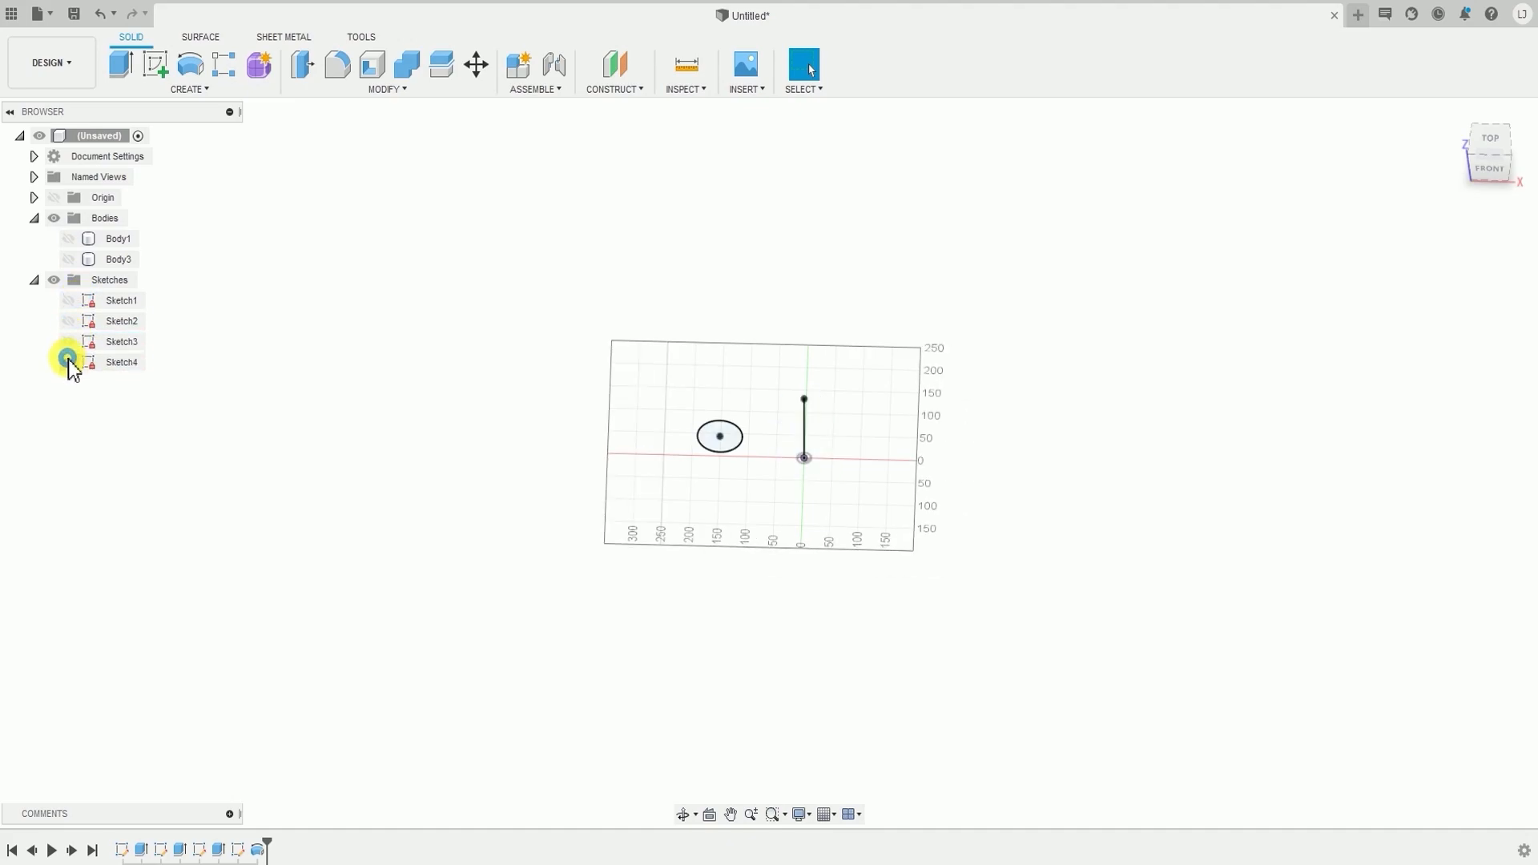
left_click(68, 362)
left_click(68, 342)
left_click(69, 321)
left_click(70, 302)
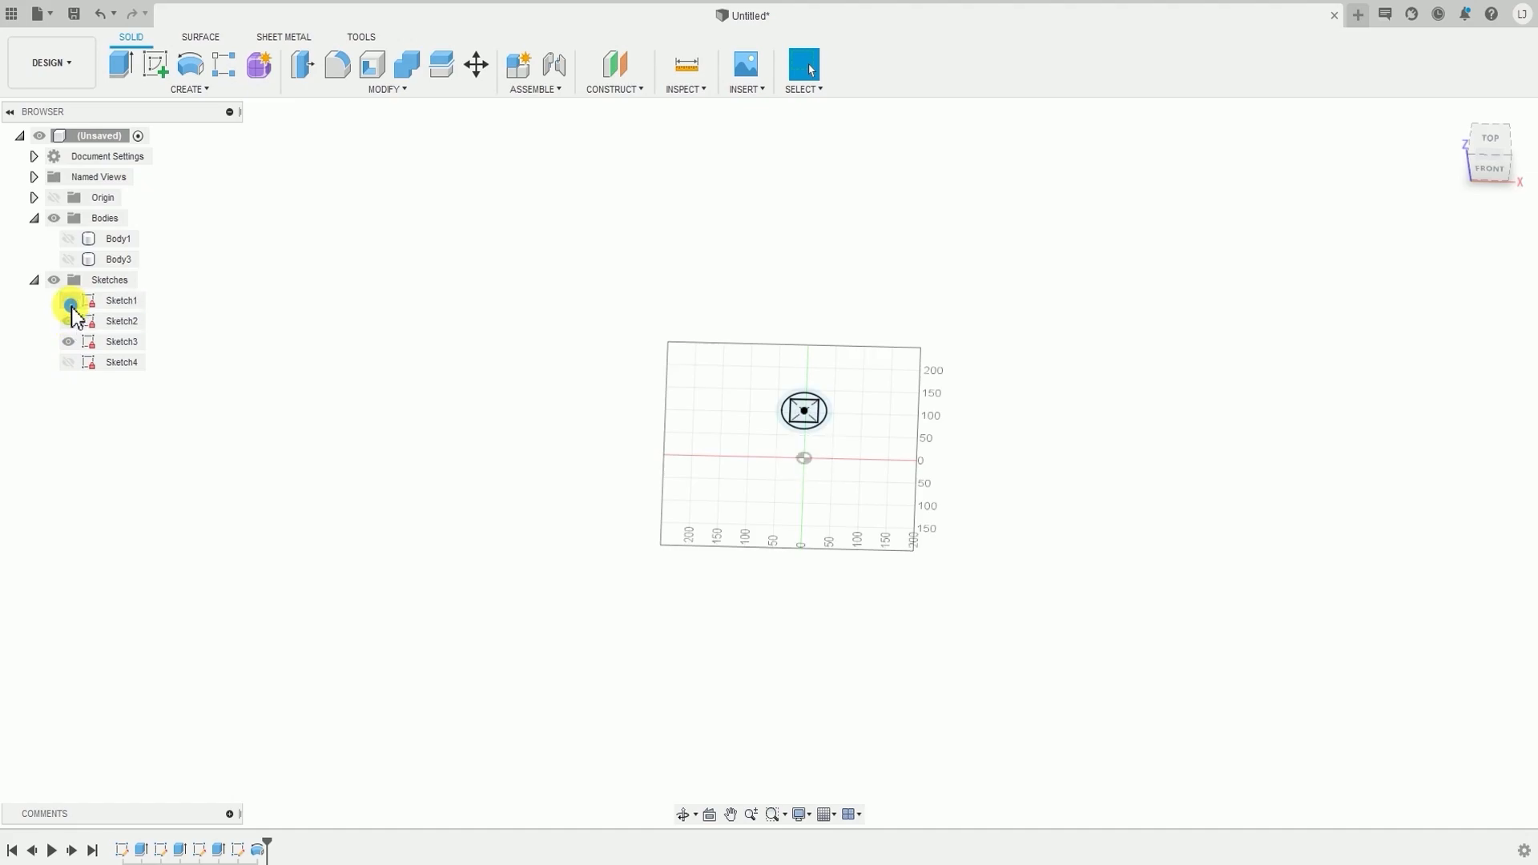
left_click(65, 323)
left_click(64, 324)
left_click(63, 342)
scroll(290, 322, "up", 3)
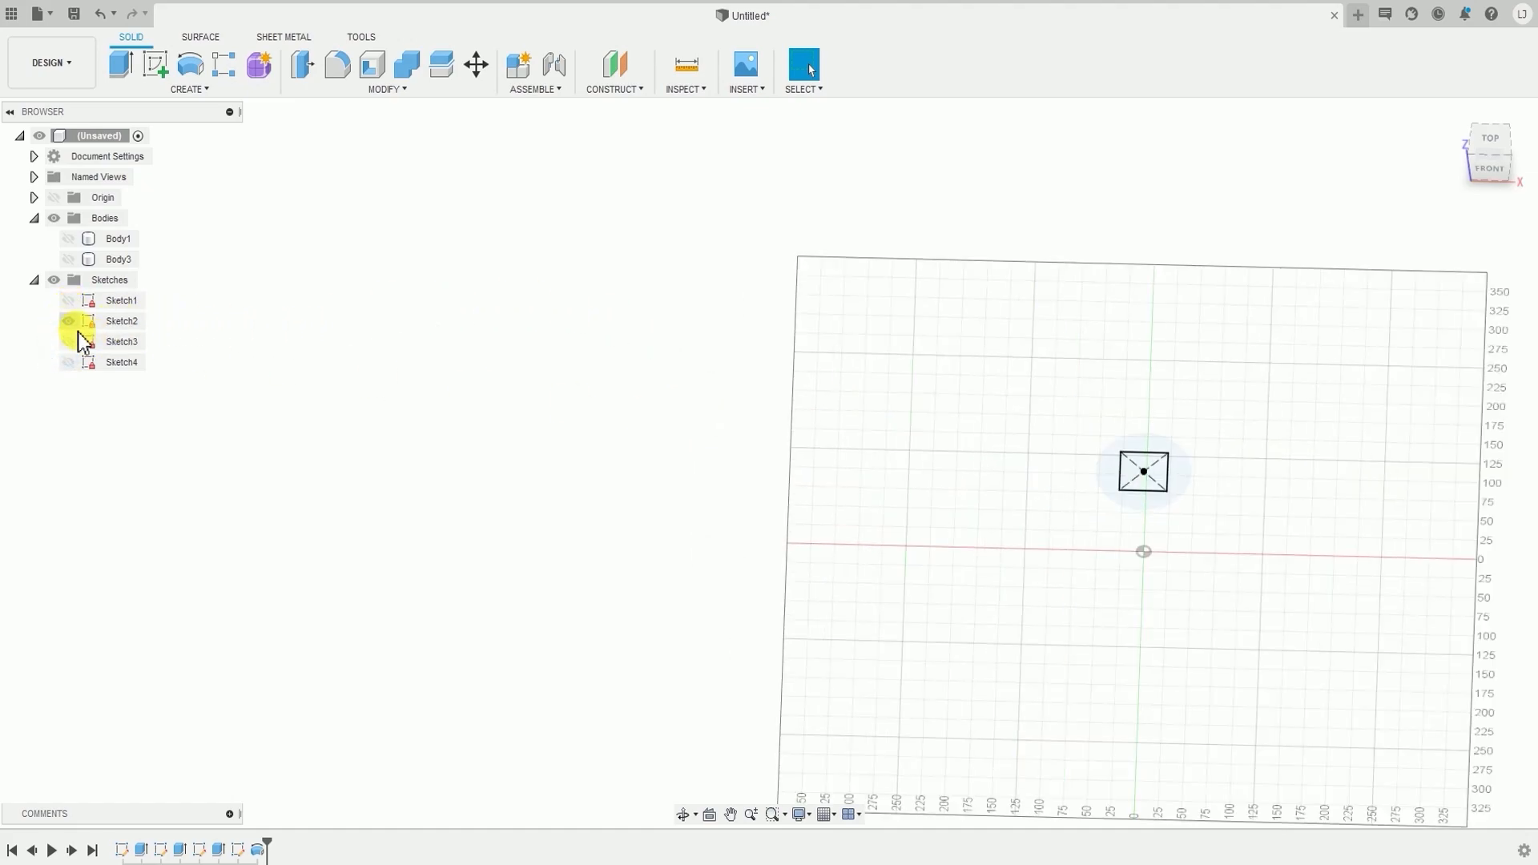
left_click(69, 322)
scroll(1143, 419, "up", 5)
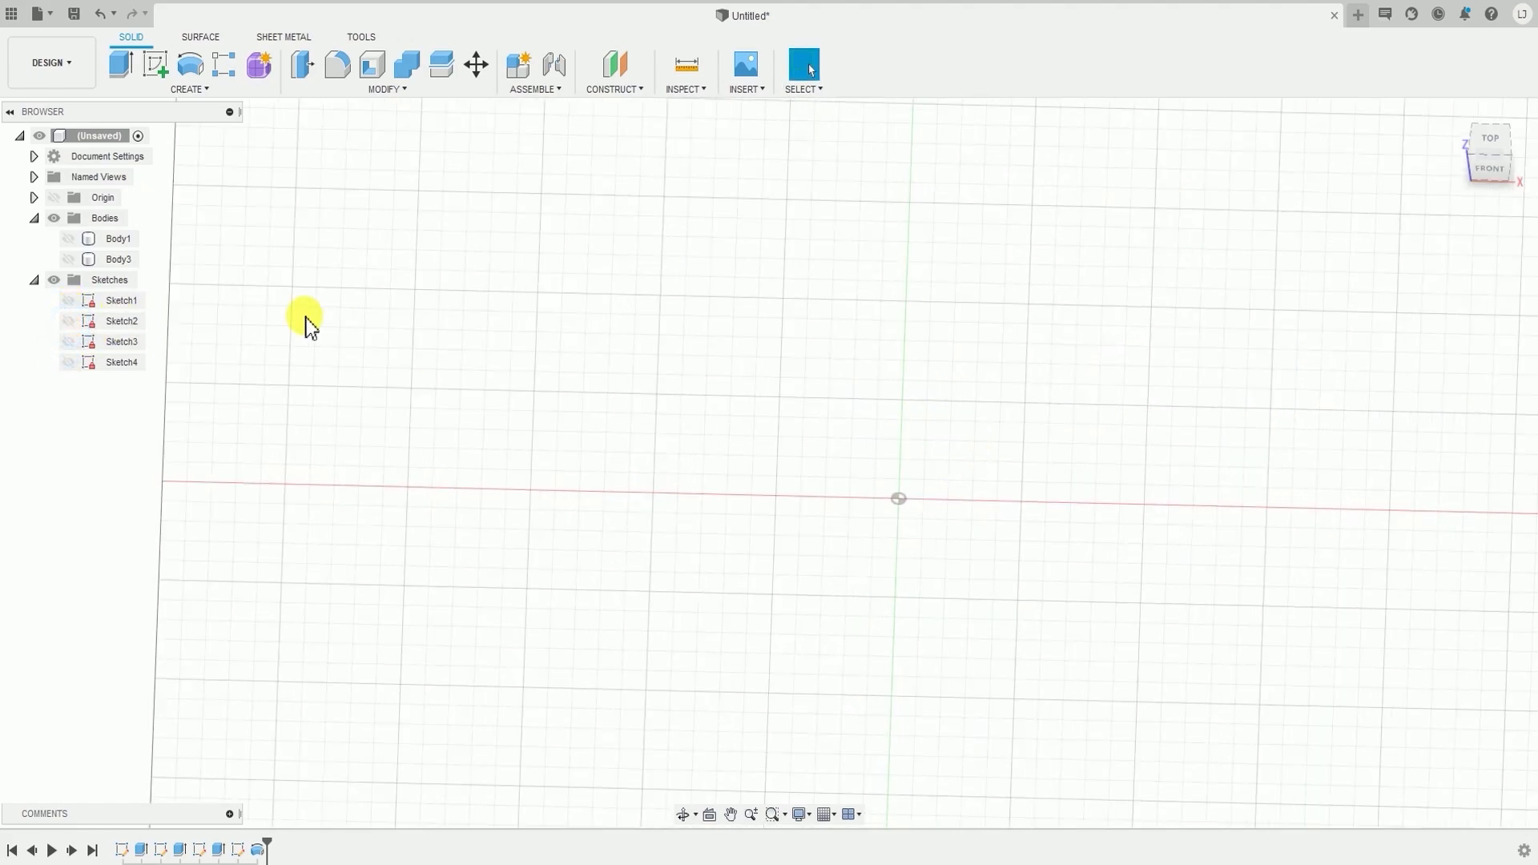
- Show only Sketch1, the circle centred on the origin, and view it from a tilted front angle
left_click(67, 301)
scroll(810, 465, "down", 2)
middle_click_drag(810, 461, 621, 419)
scroll(622, 419, "up", 3)
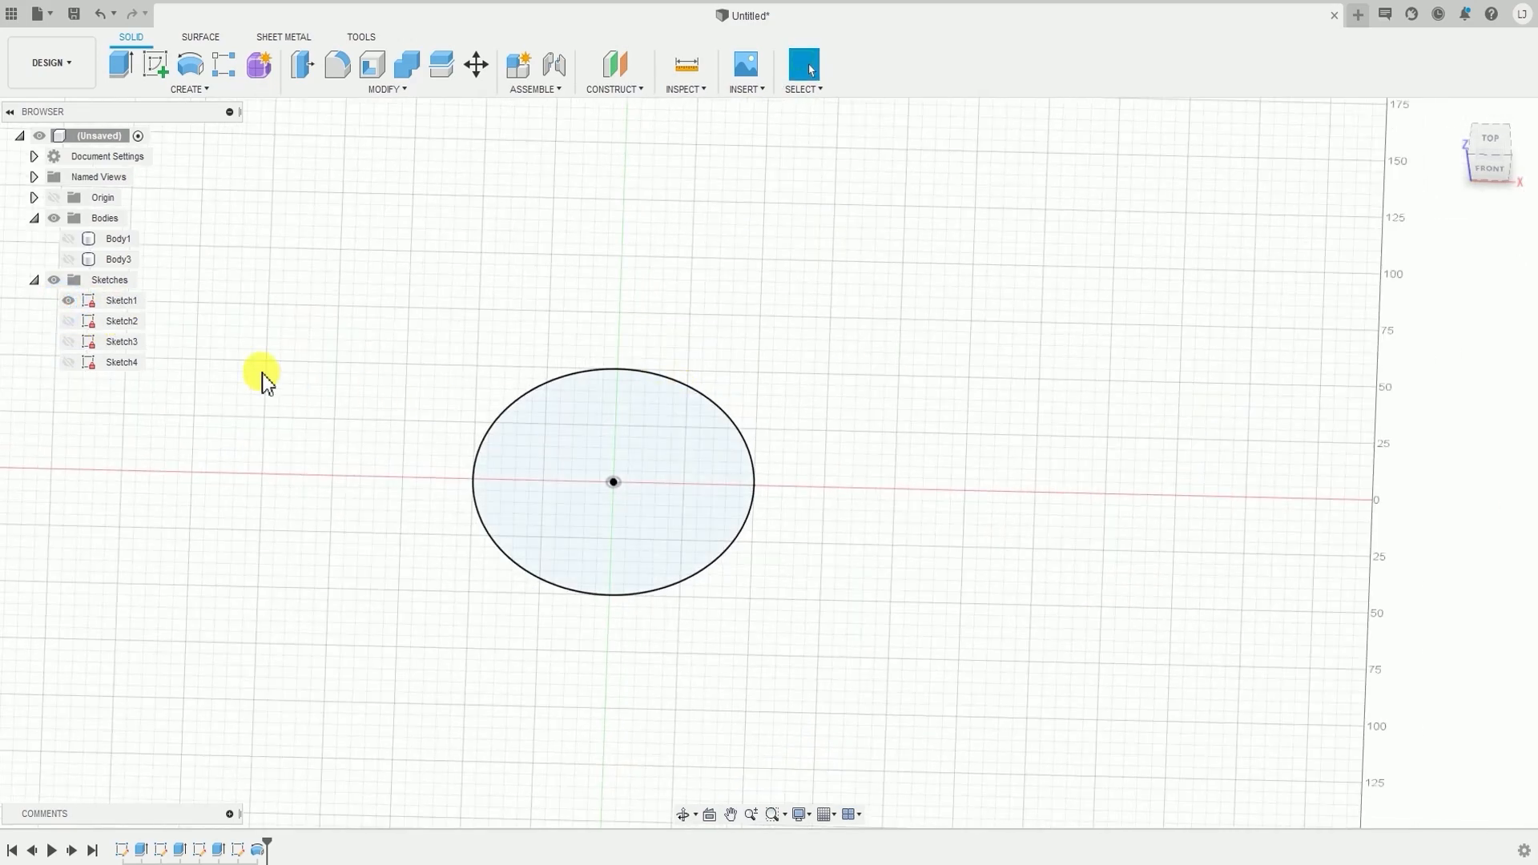
left_click(69, 302)
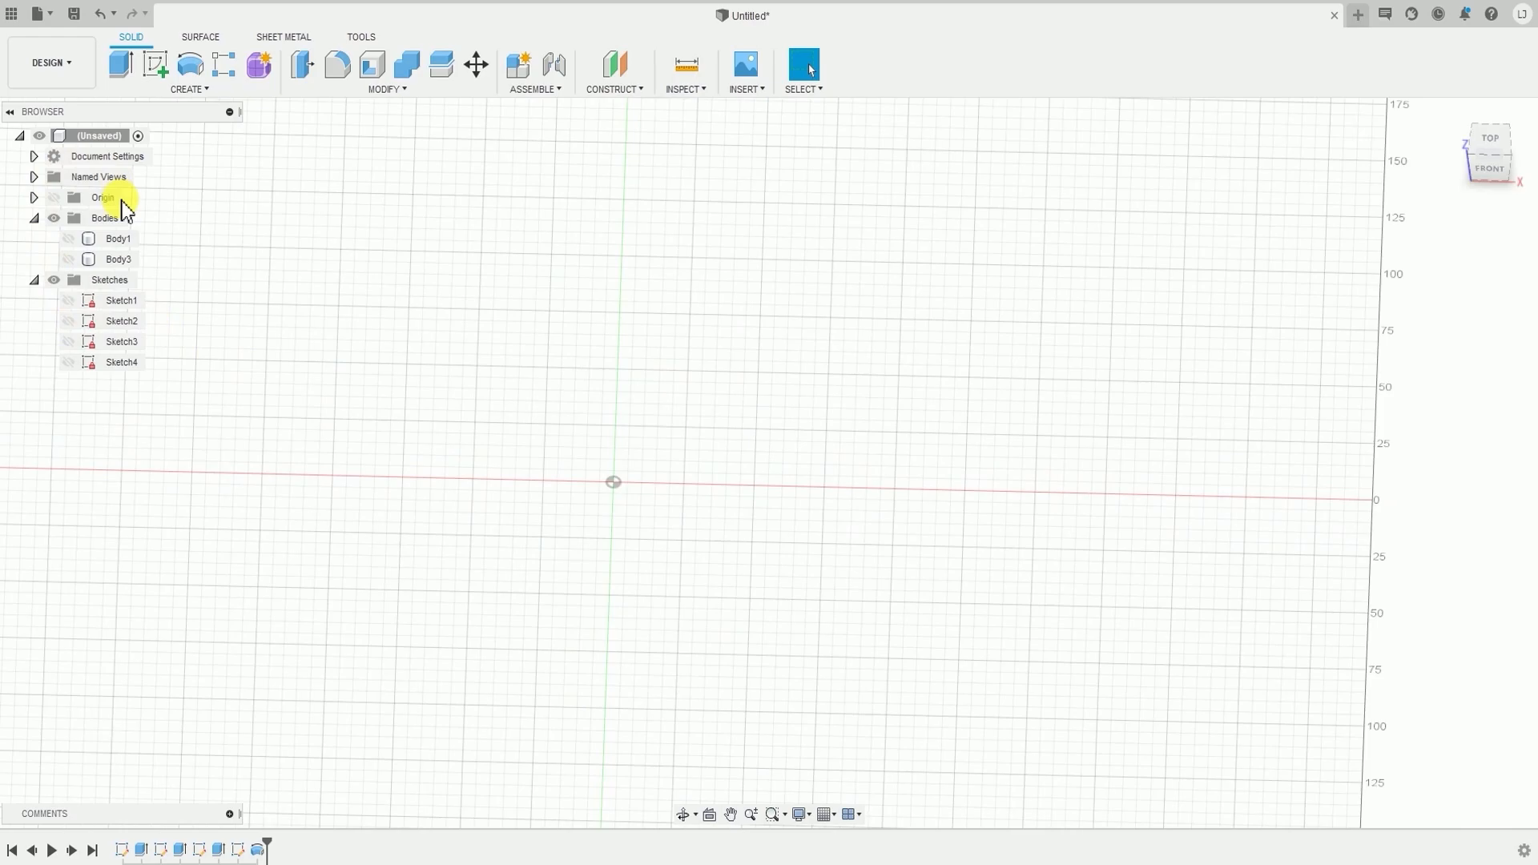
left_click(70, 303)
left_click(68, 301)
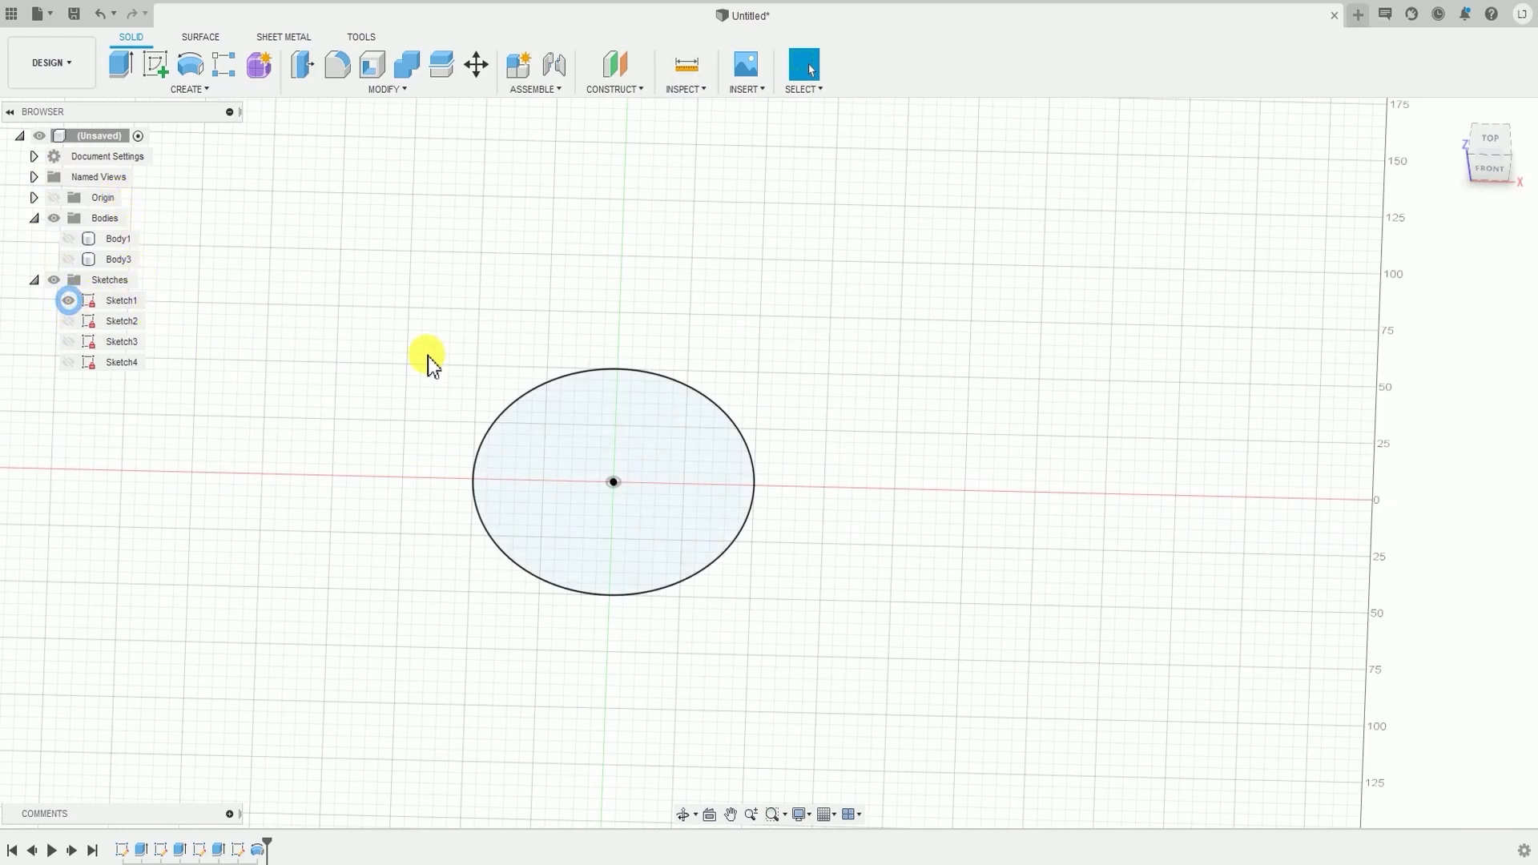
scroll(687, 402, "down", 3)
middle_click_drag(797, 446, 790, 408, "shift")
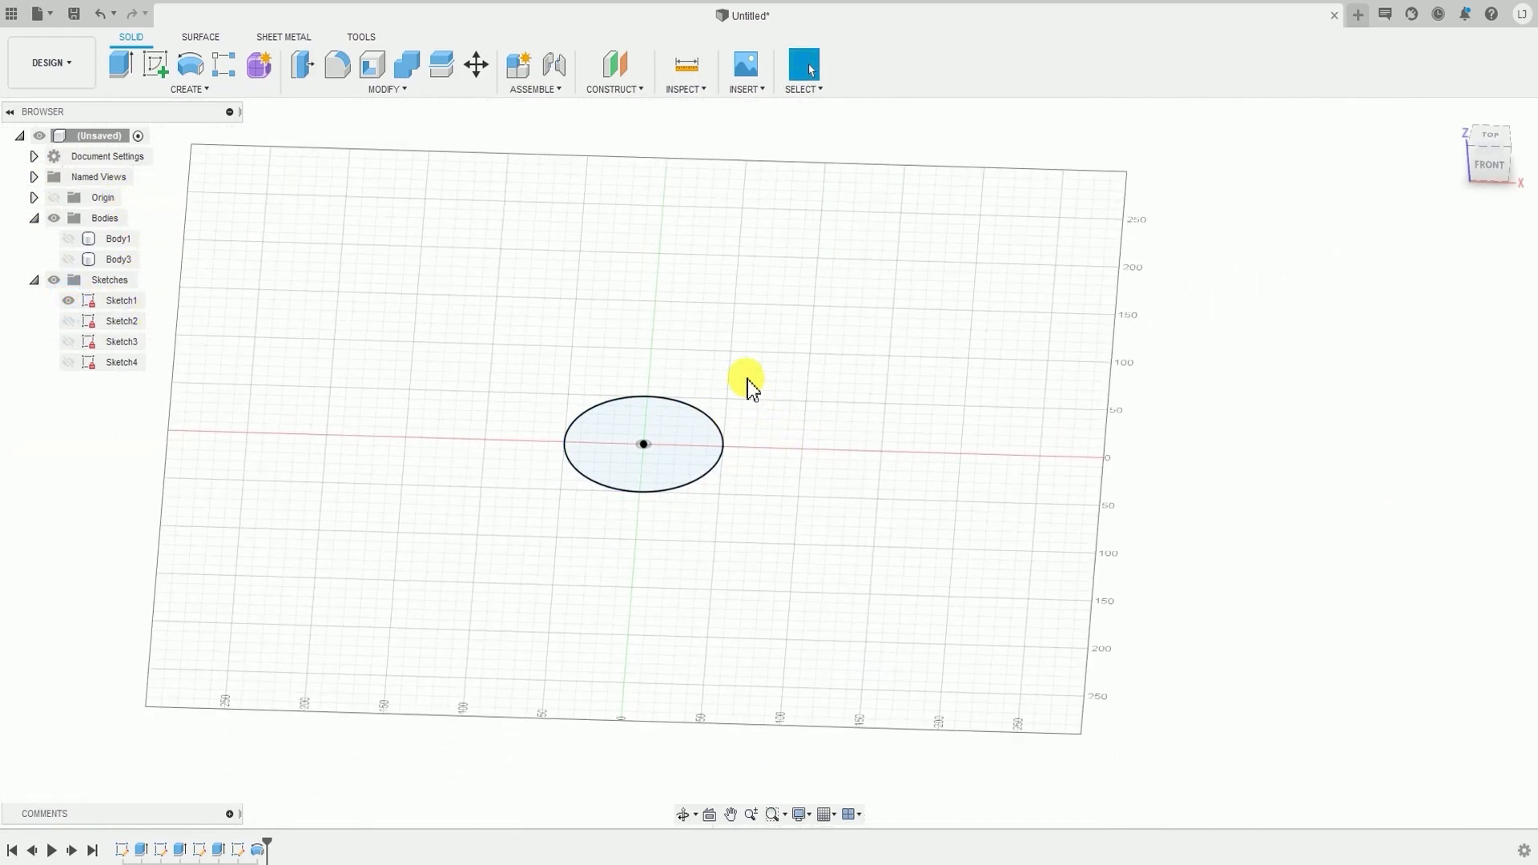
- Start a new sketch on the front (XZ) plane through the origin
left_click(189, 90)
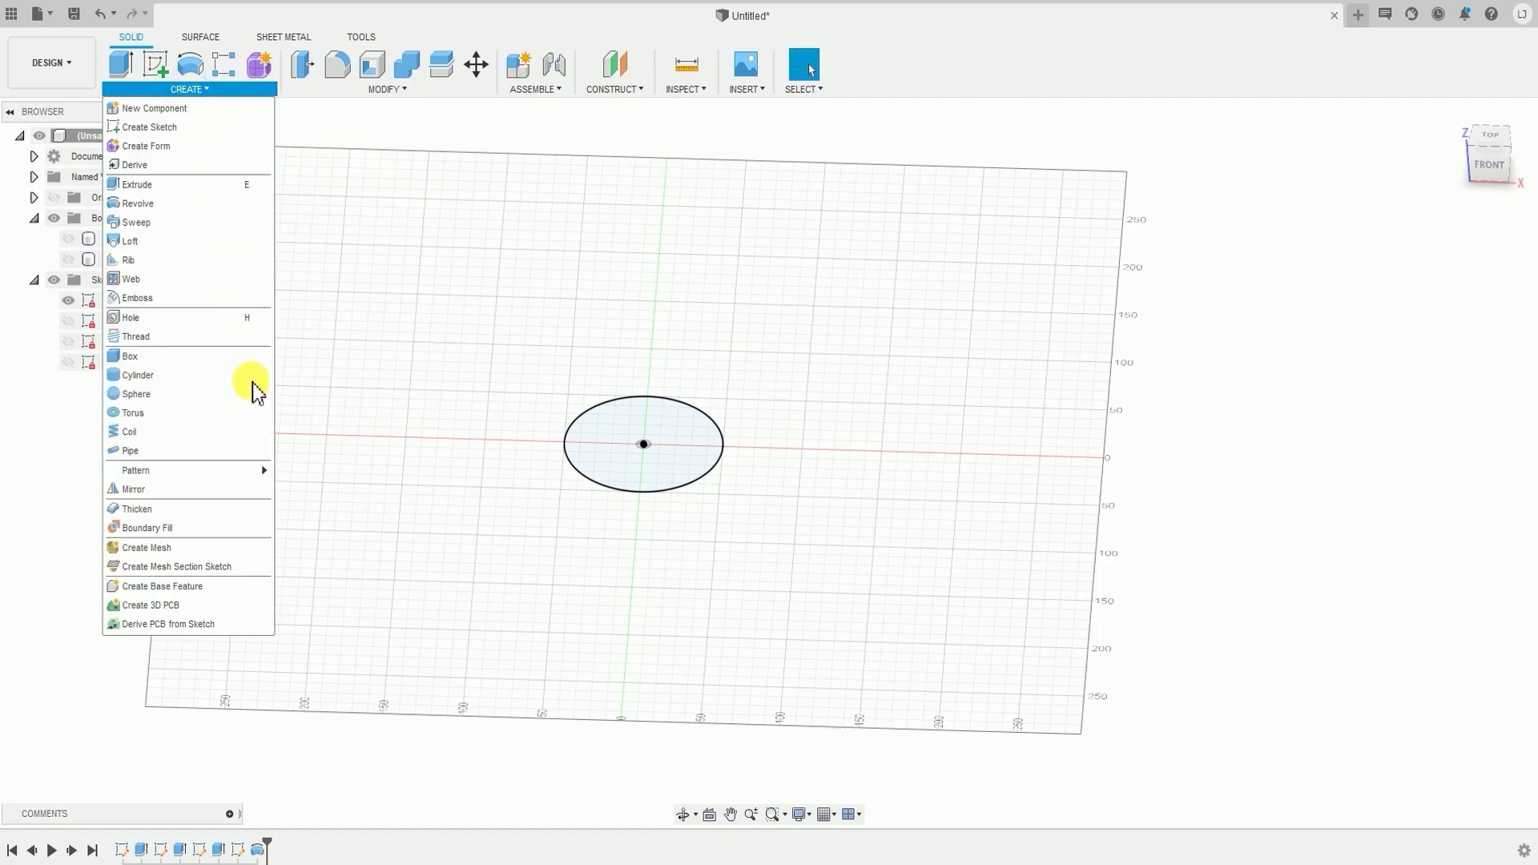
left_click(164, 128)
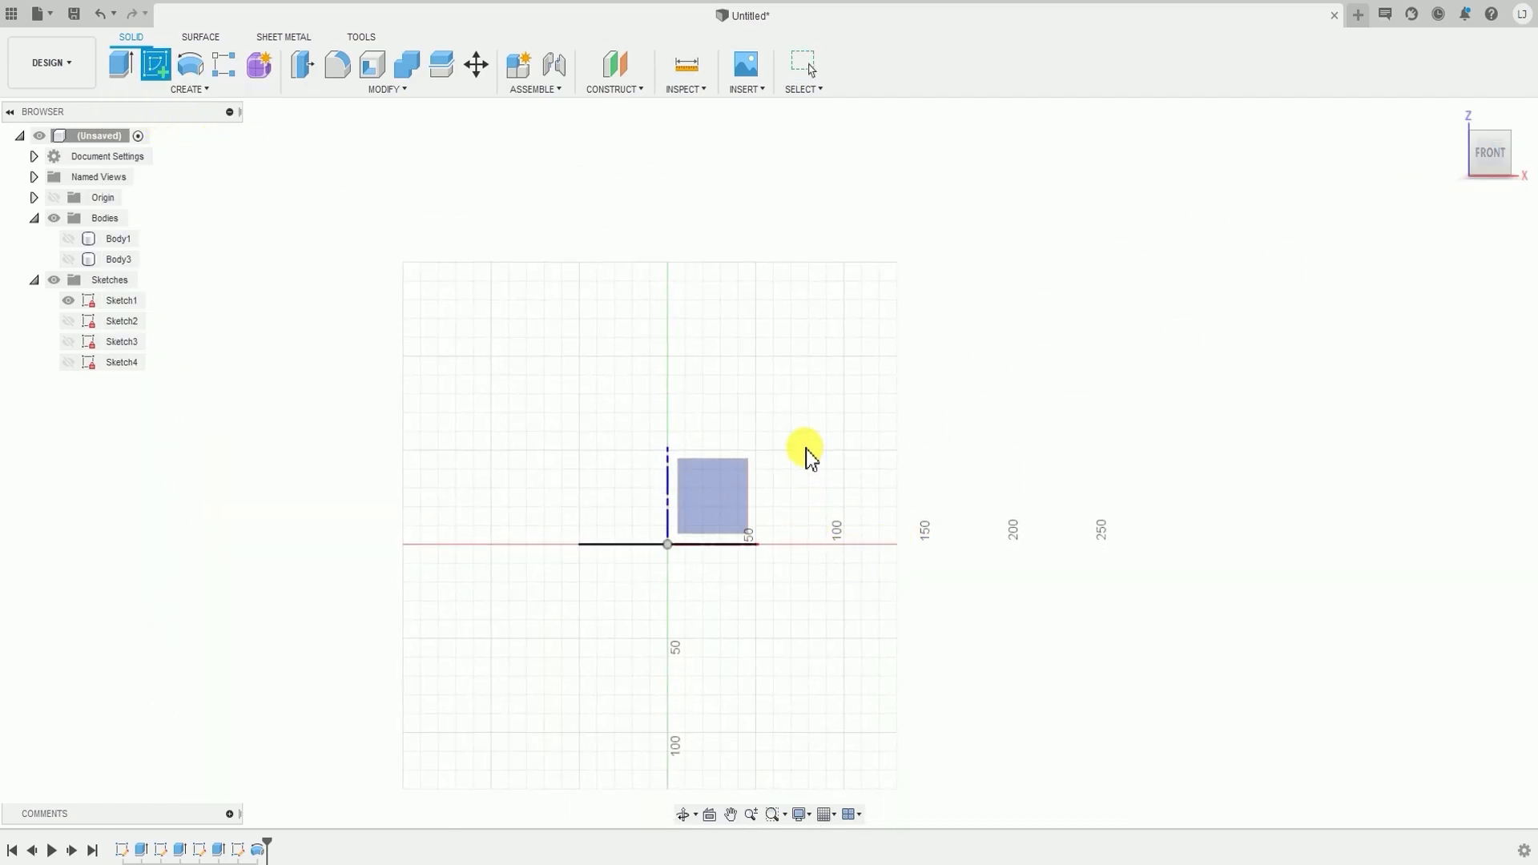
left_click(726, 505)
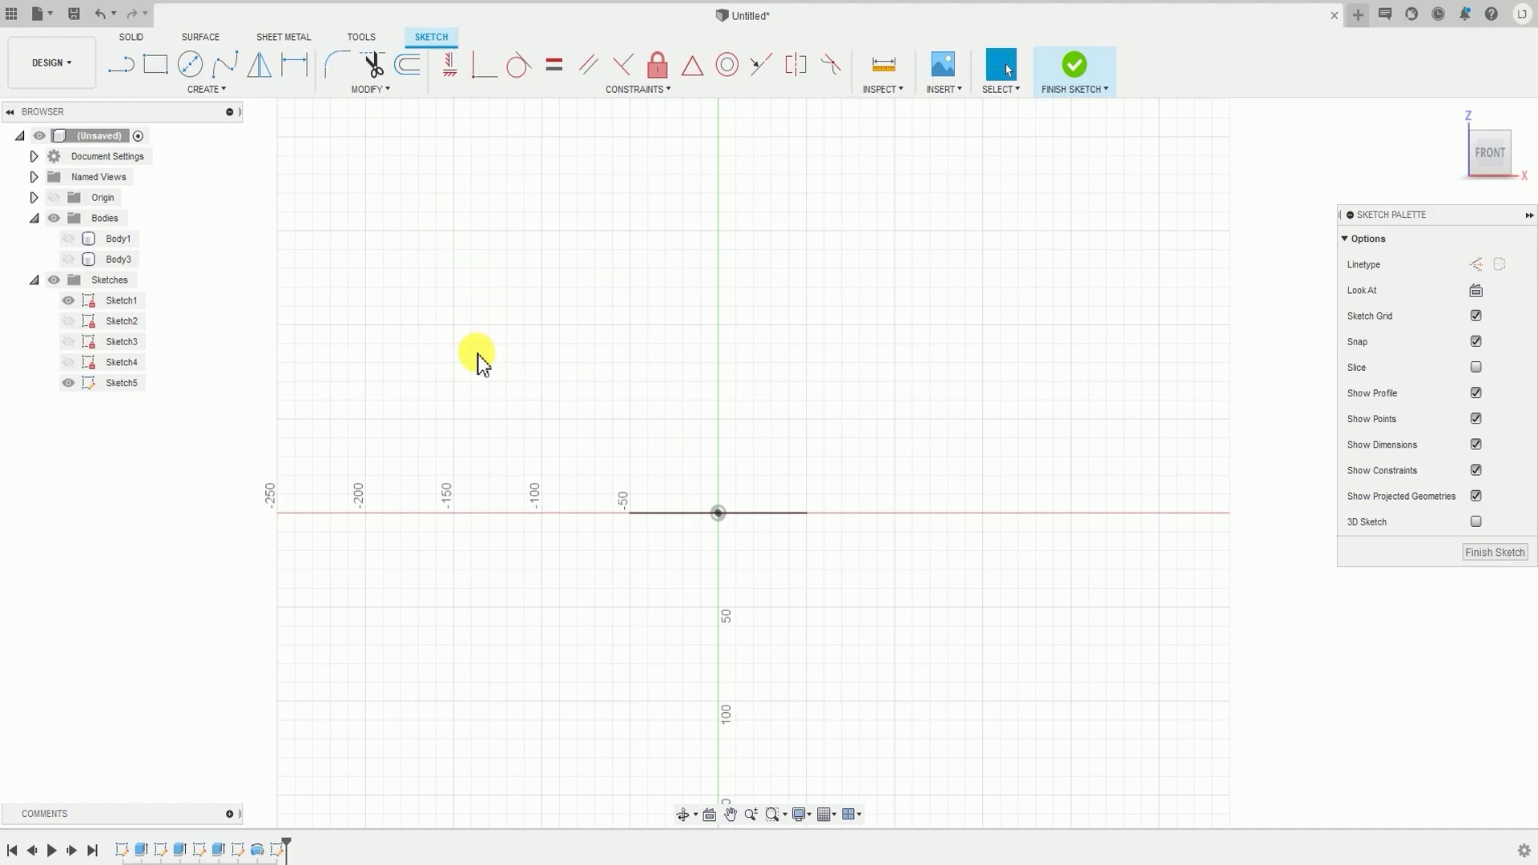
- Draw a vertical line about 160 mm long upward from the circle's centre at the origin
left_click(228, 93)
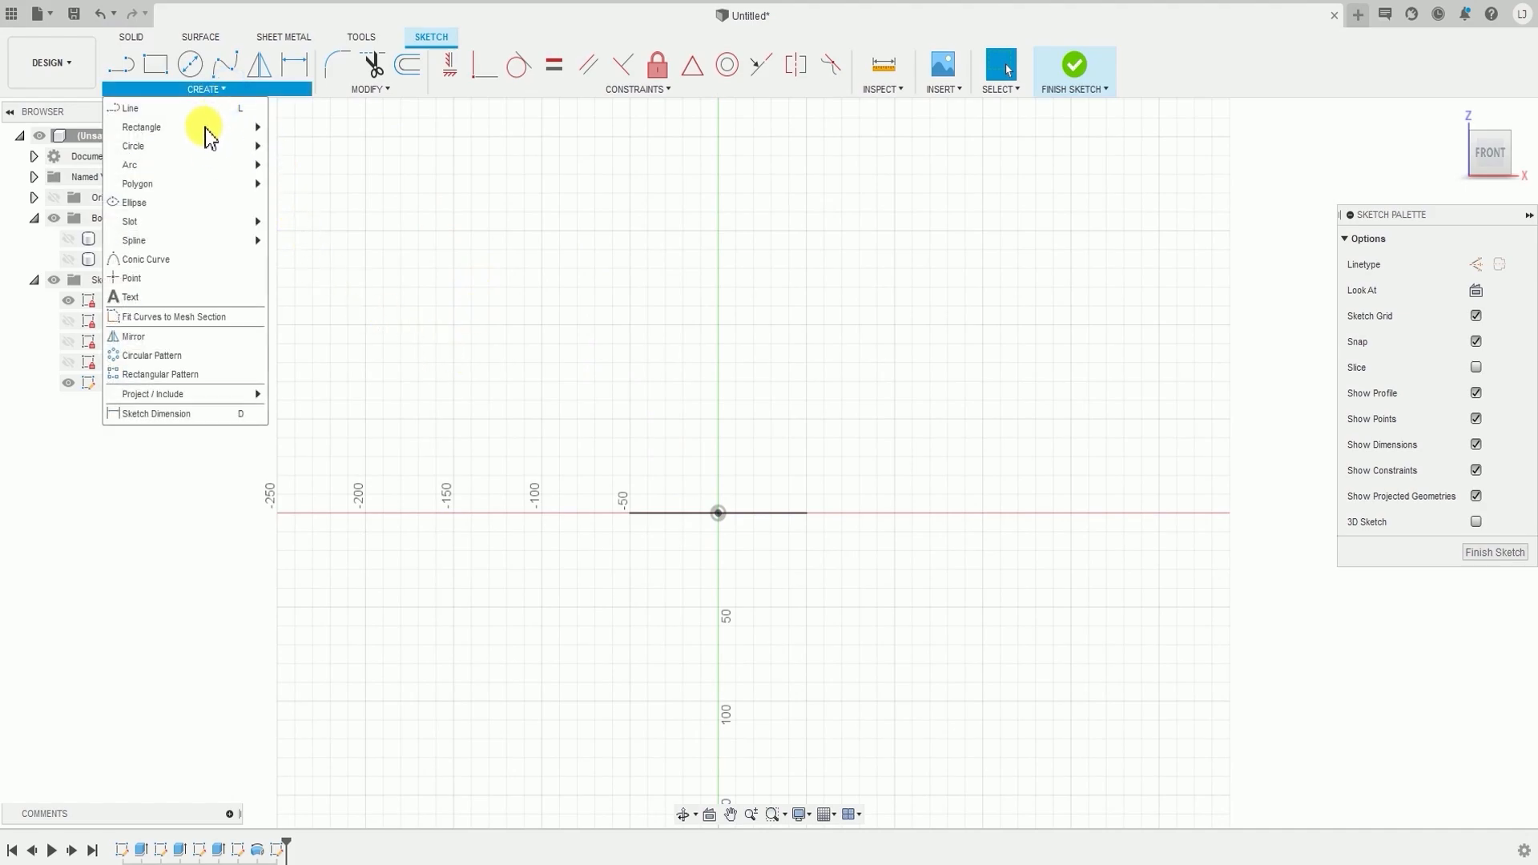
left_click(185, 110)
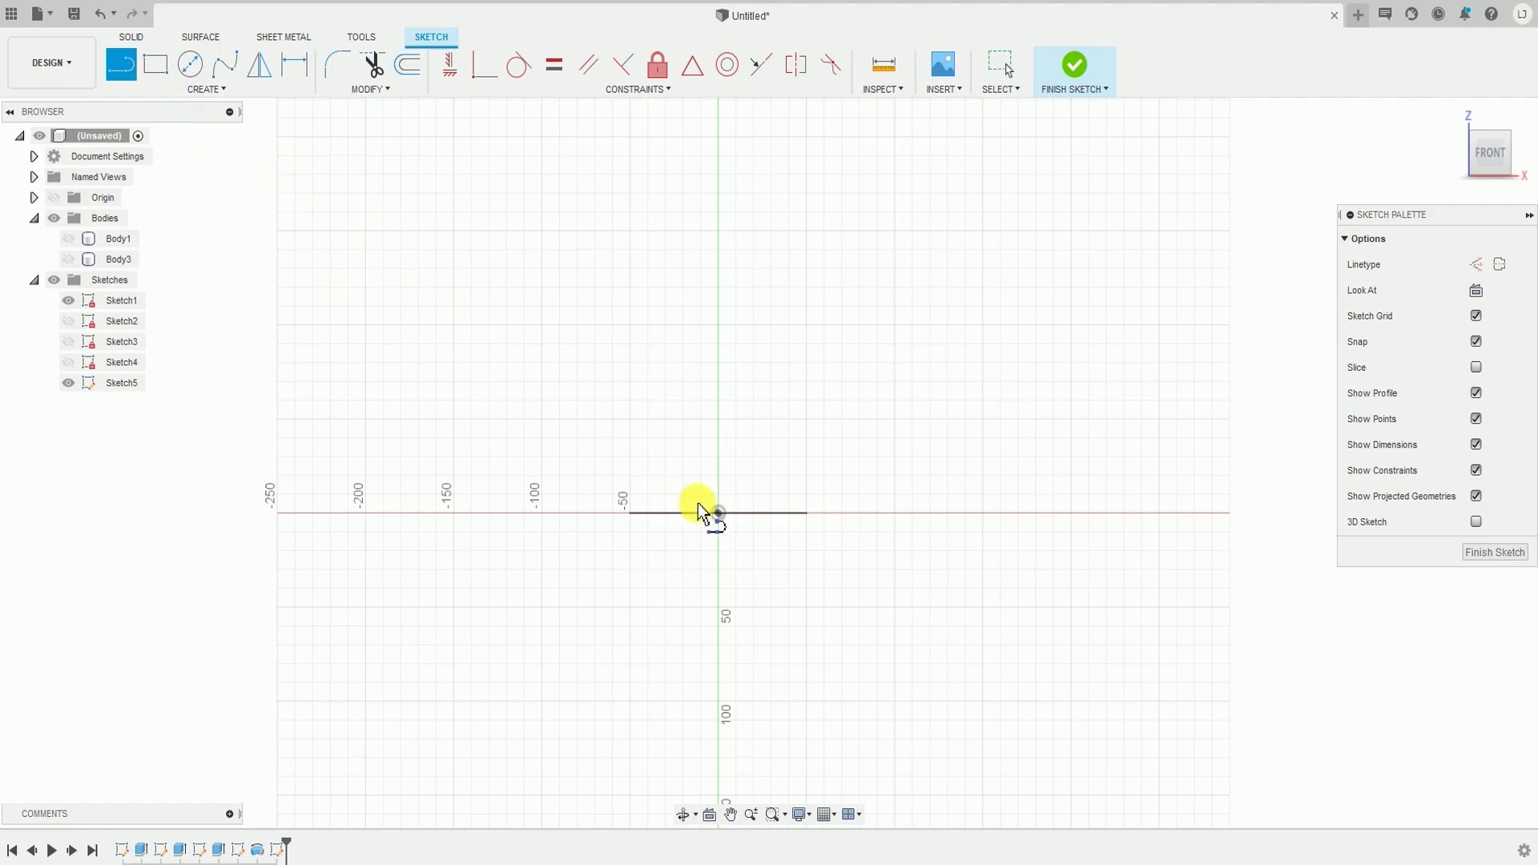
scroll(690, 556, "up", 2)
scroll(717, 593, "up", 2)
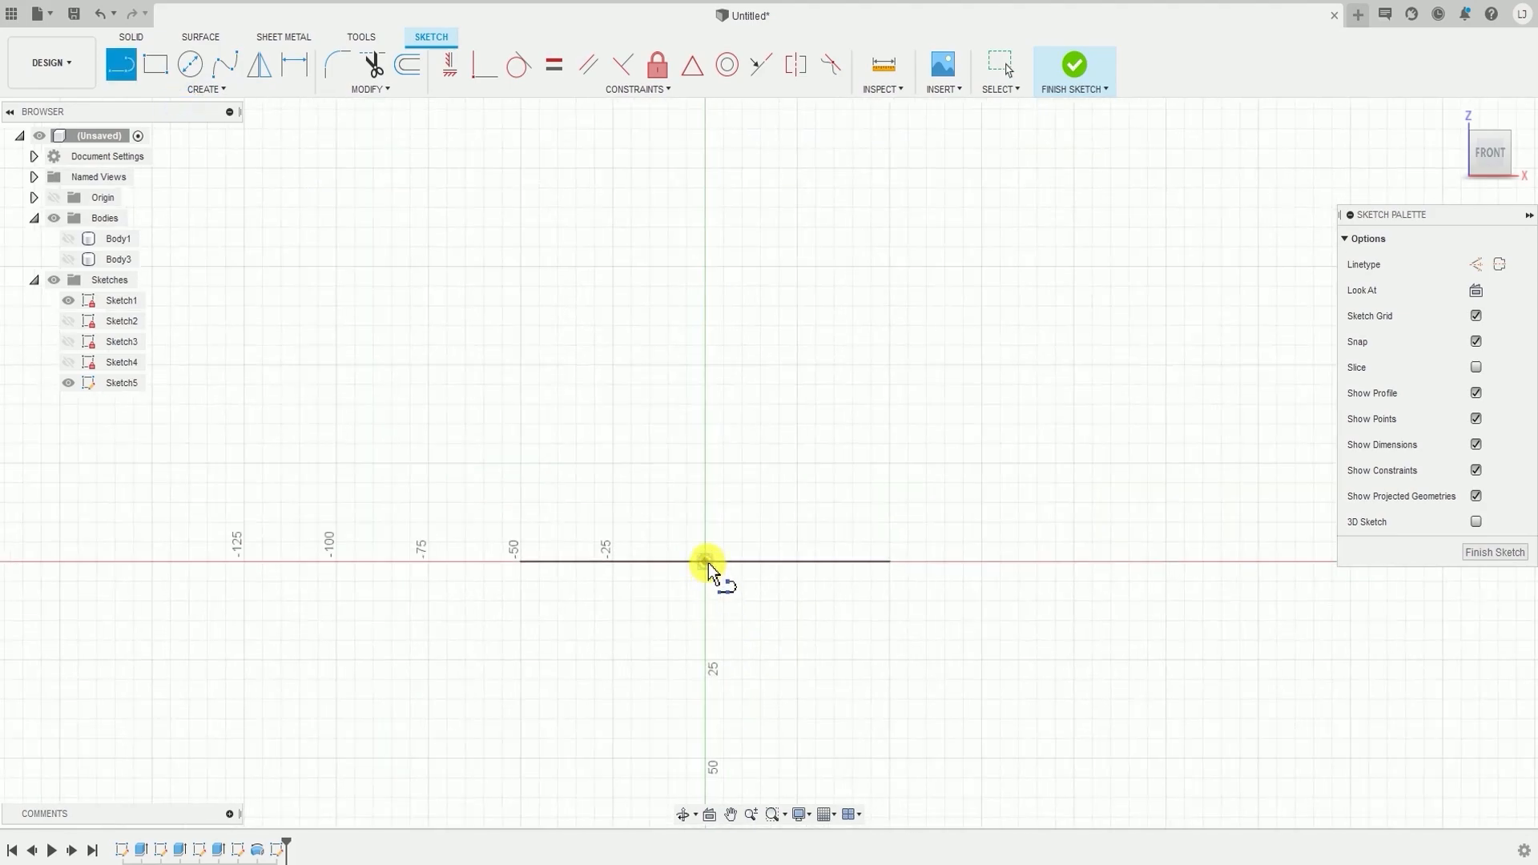
left_click(705, 561)
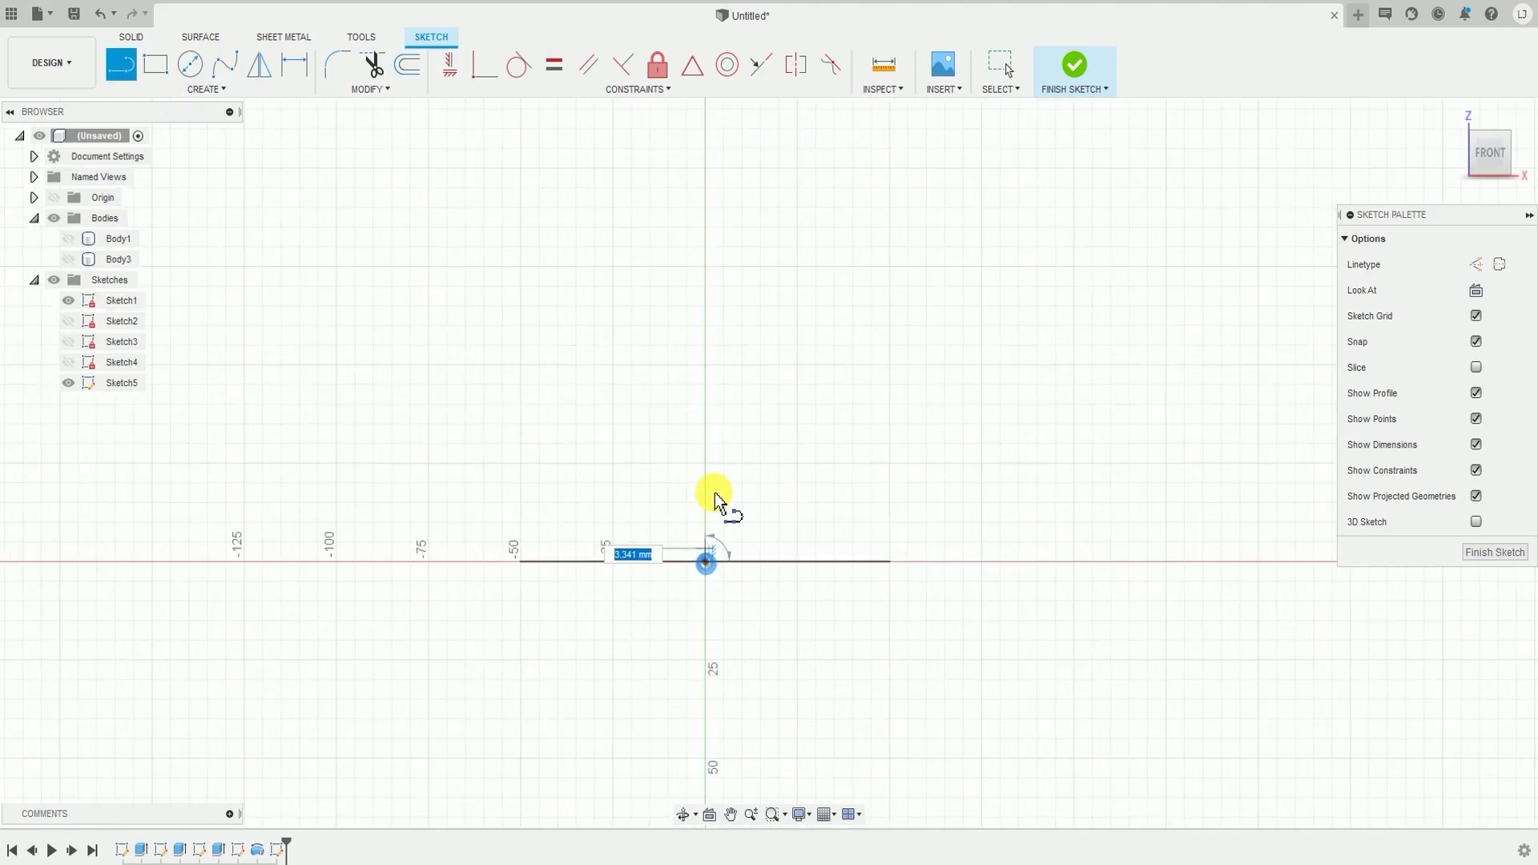
middle_click_drag(725, 423, 732, 620)
left_click(713, 124)
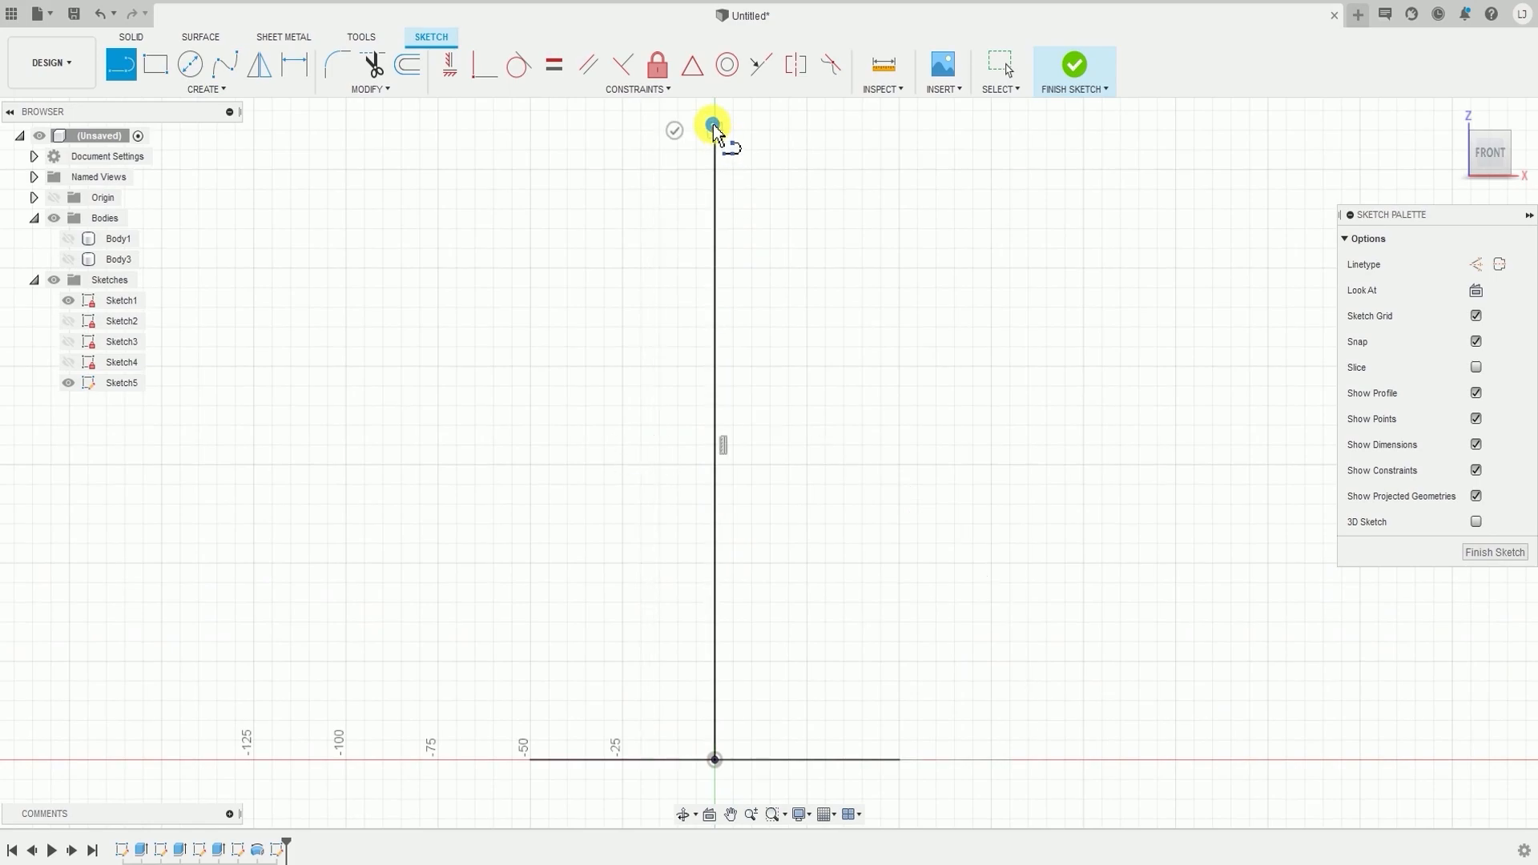
- Continue the path with a slanted line about 166 mm long, running up and to the right from the vertical line's end
scroll(761, 300, "down", 3)
middle_click_drag(782, 350, 641, 533)
scroll(641, 533, "down", 1)
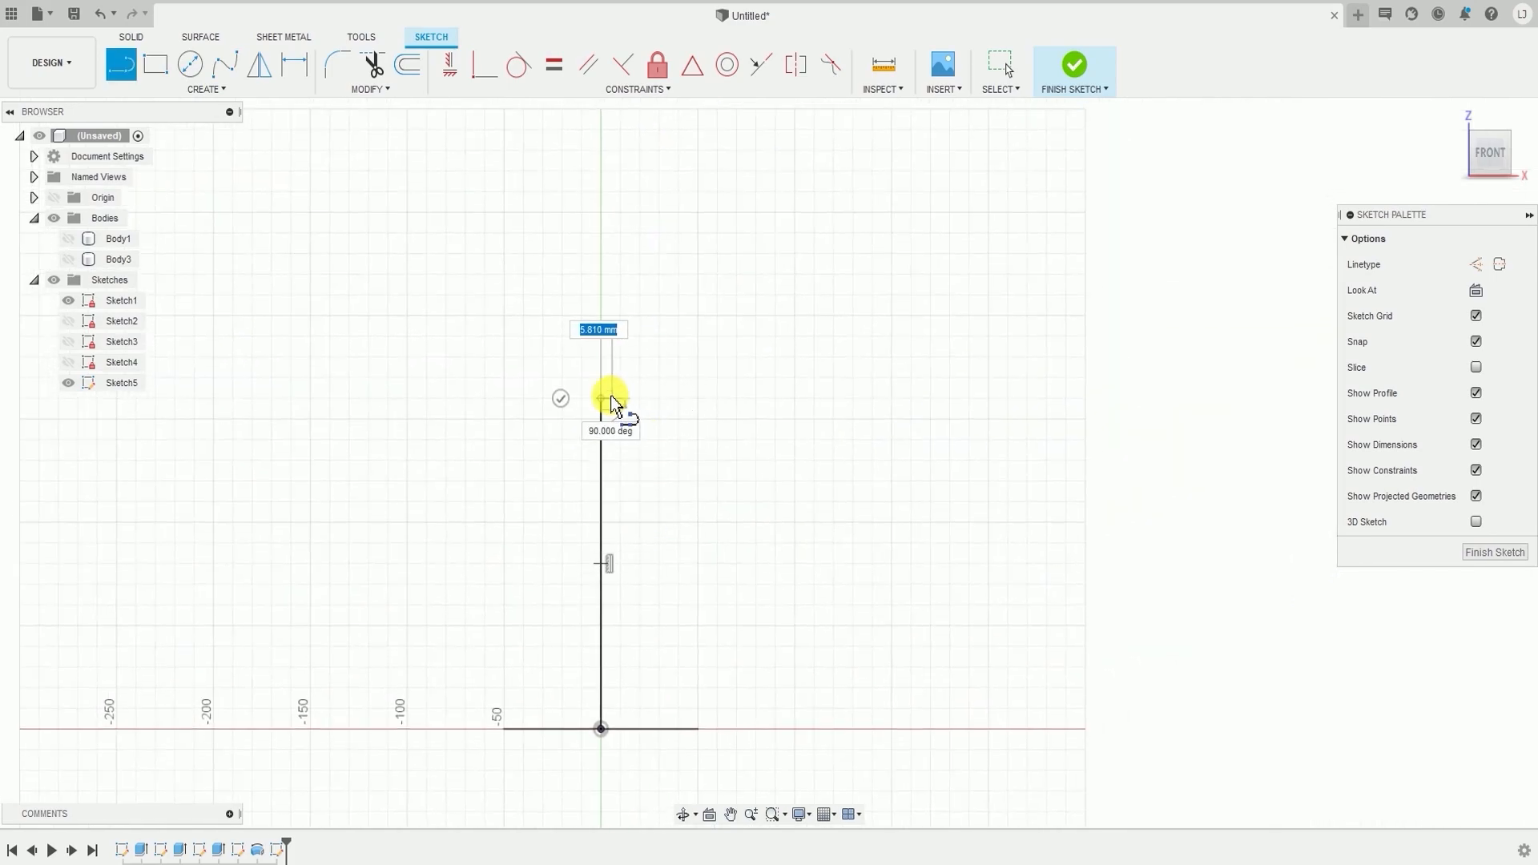
left_click_drag(602, 400, 729, 205)
scroll(785, 280, "down", 1)
middle_click_drag(774, 290, 754, 384)
left_click(763, 229)
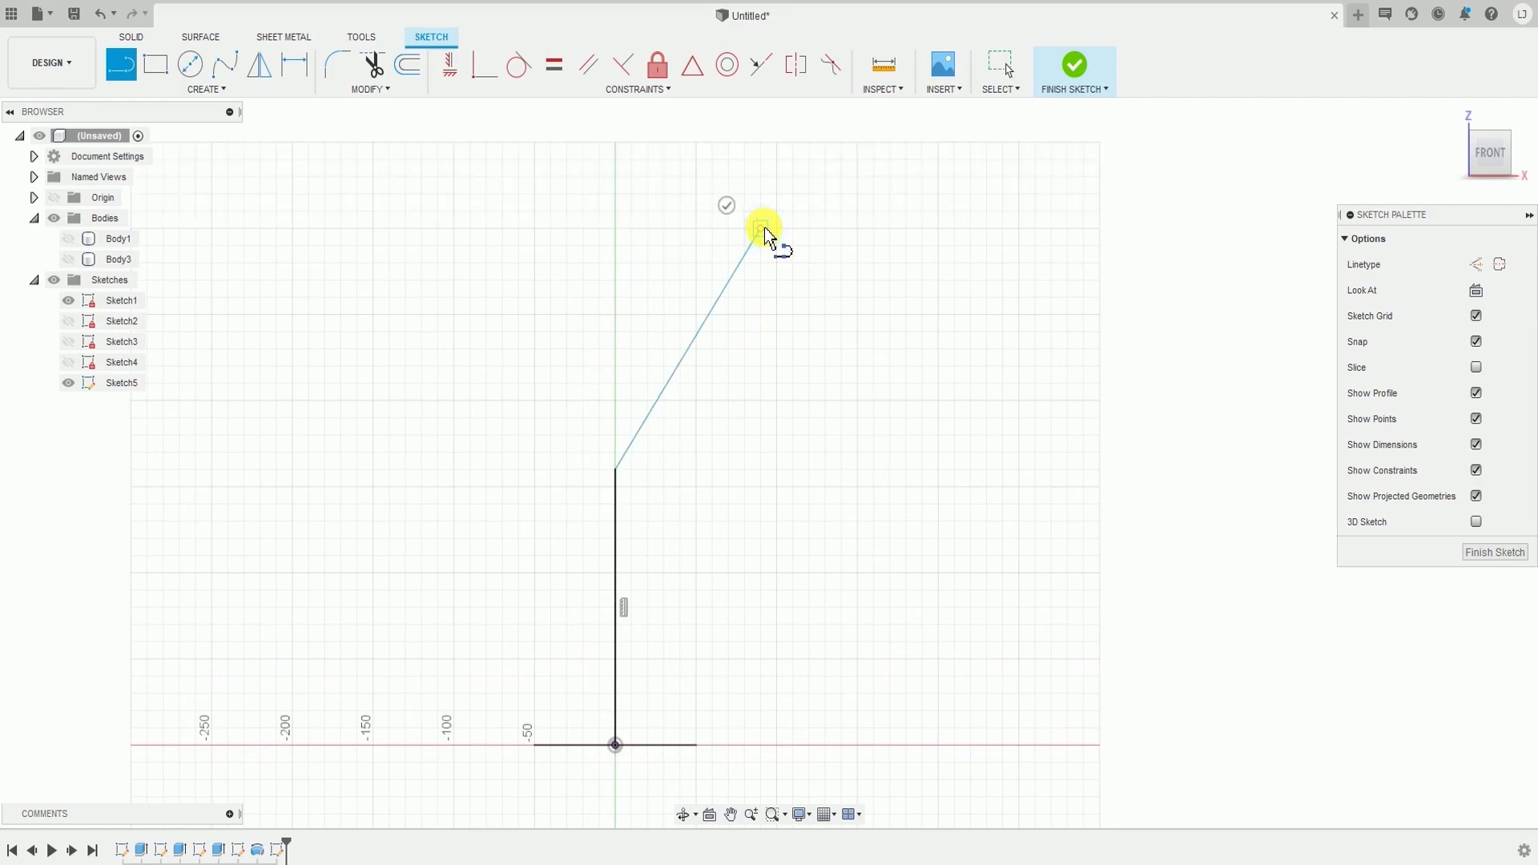
- Add a vertical line about 180 mm long above the slanted line, end the chain and remove the stray horizontal segment at its top
middle_click_drag(764, 232, 752, 518)
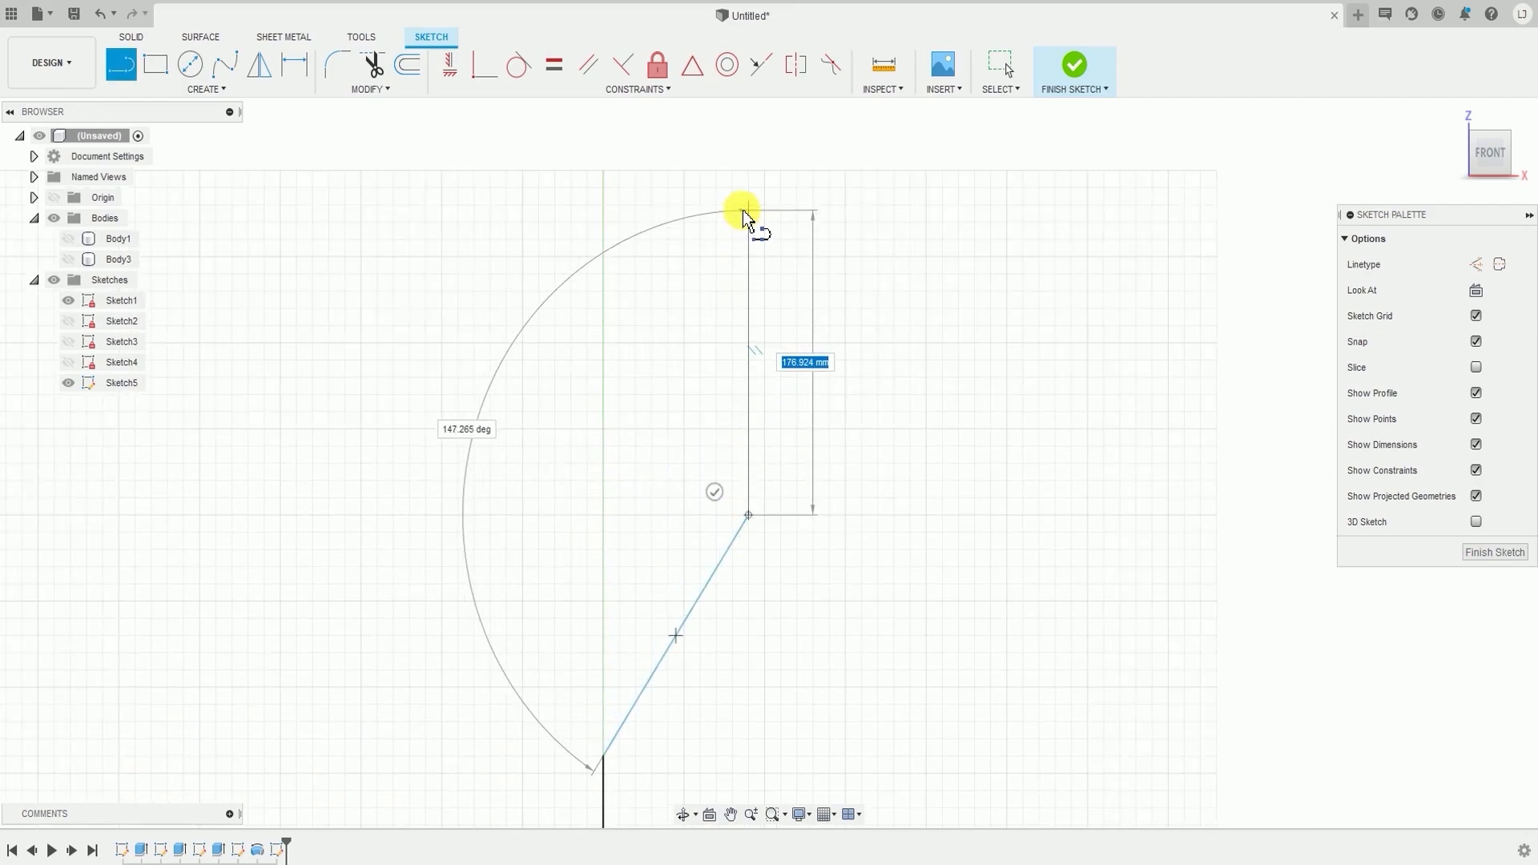
left_click(745, 208)
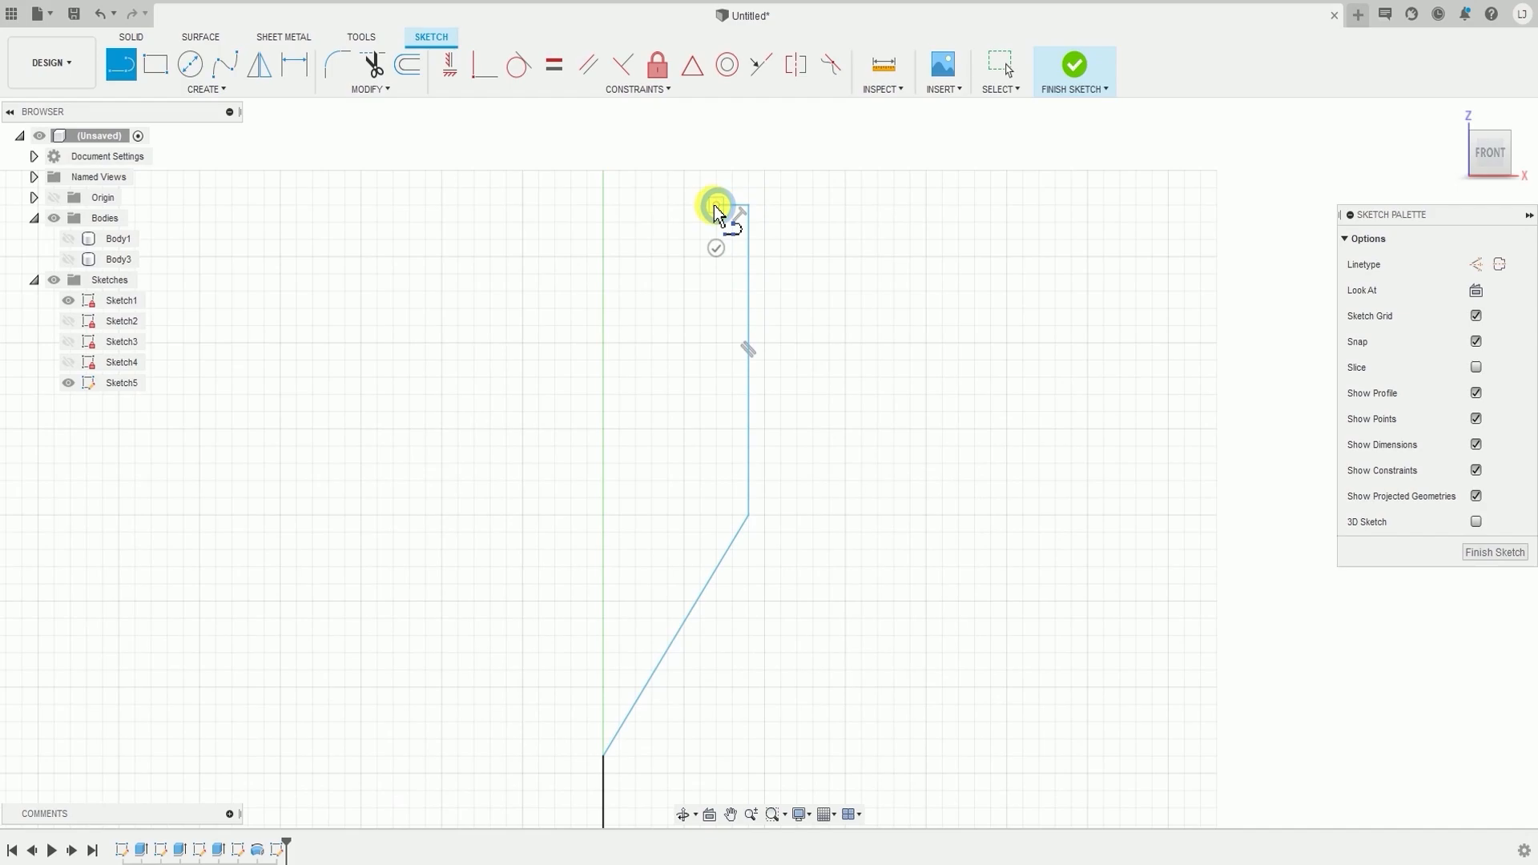
key("Escape")
key("Escape")
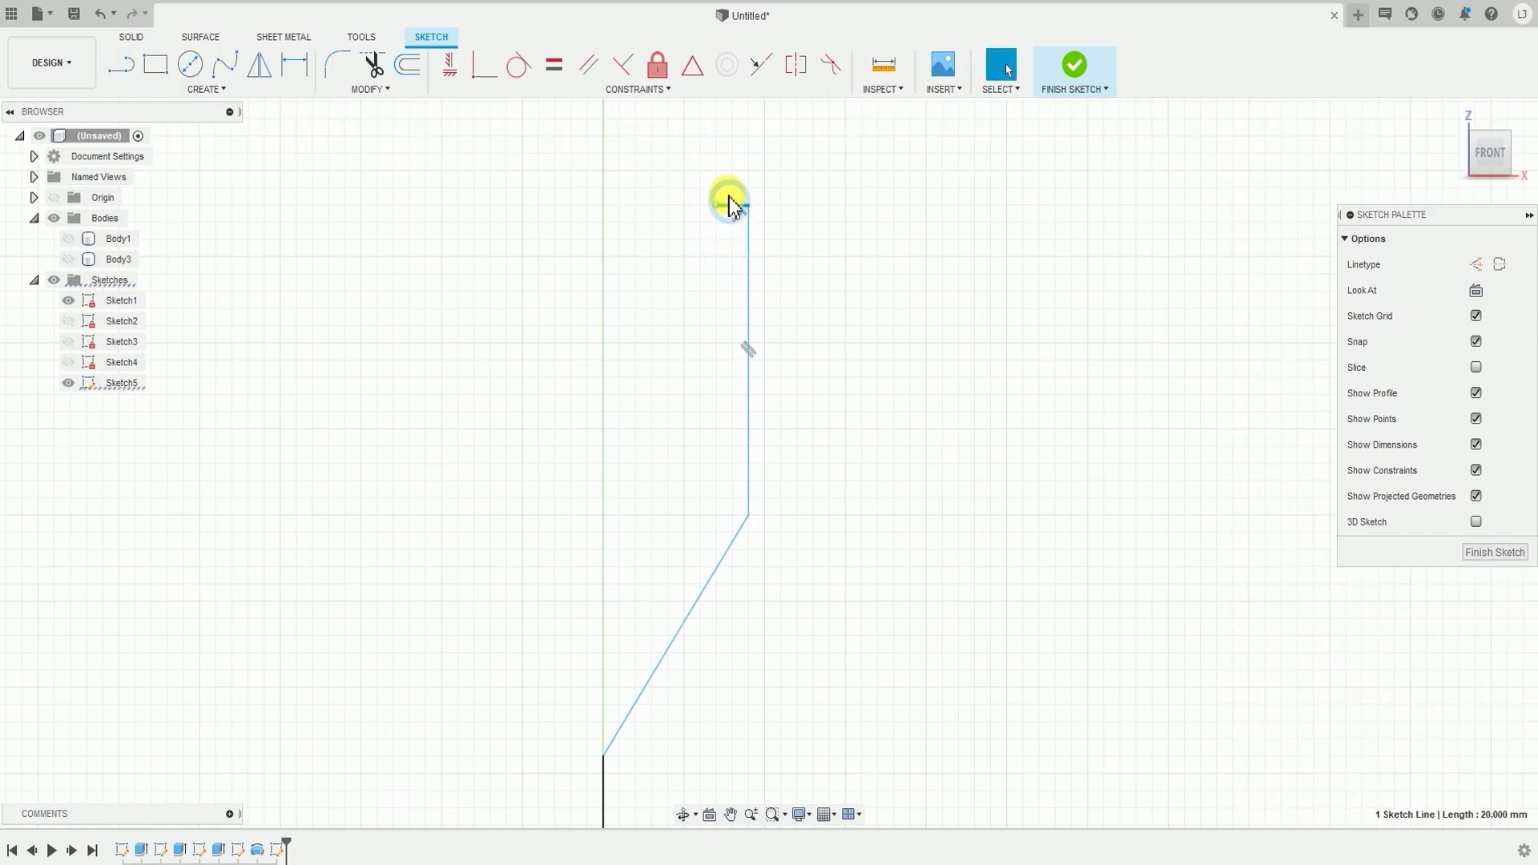
scroll(766, 433, "down", 3)
middle_click_drag(748, 685, 777, 508)
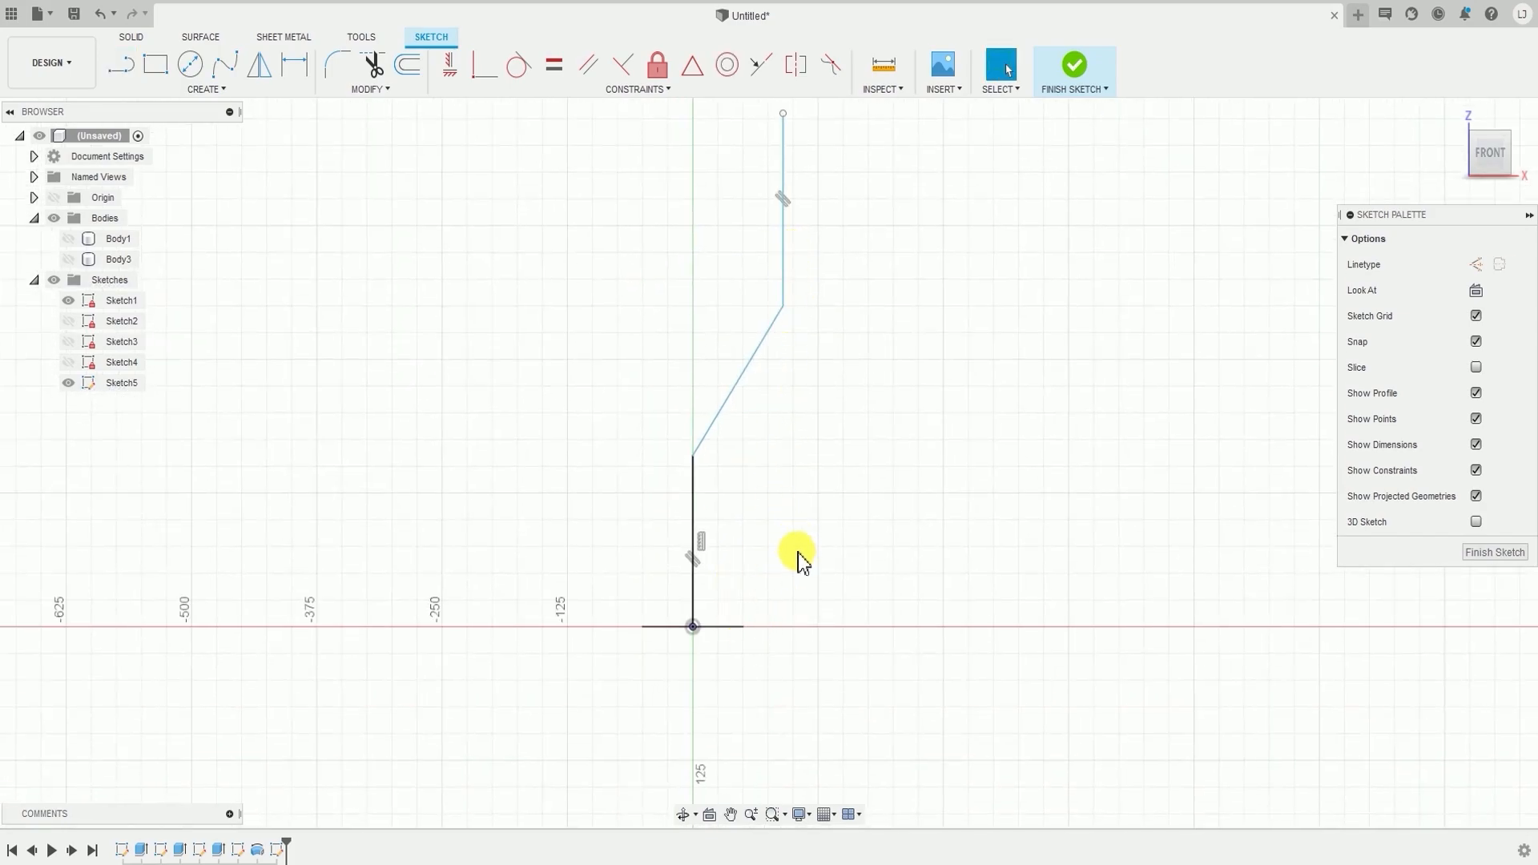
scroll(781, 627, "down", 1)
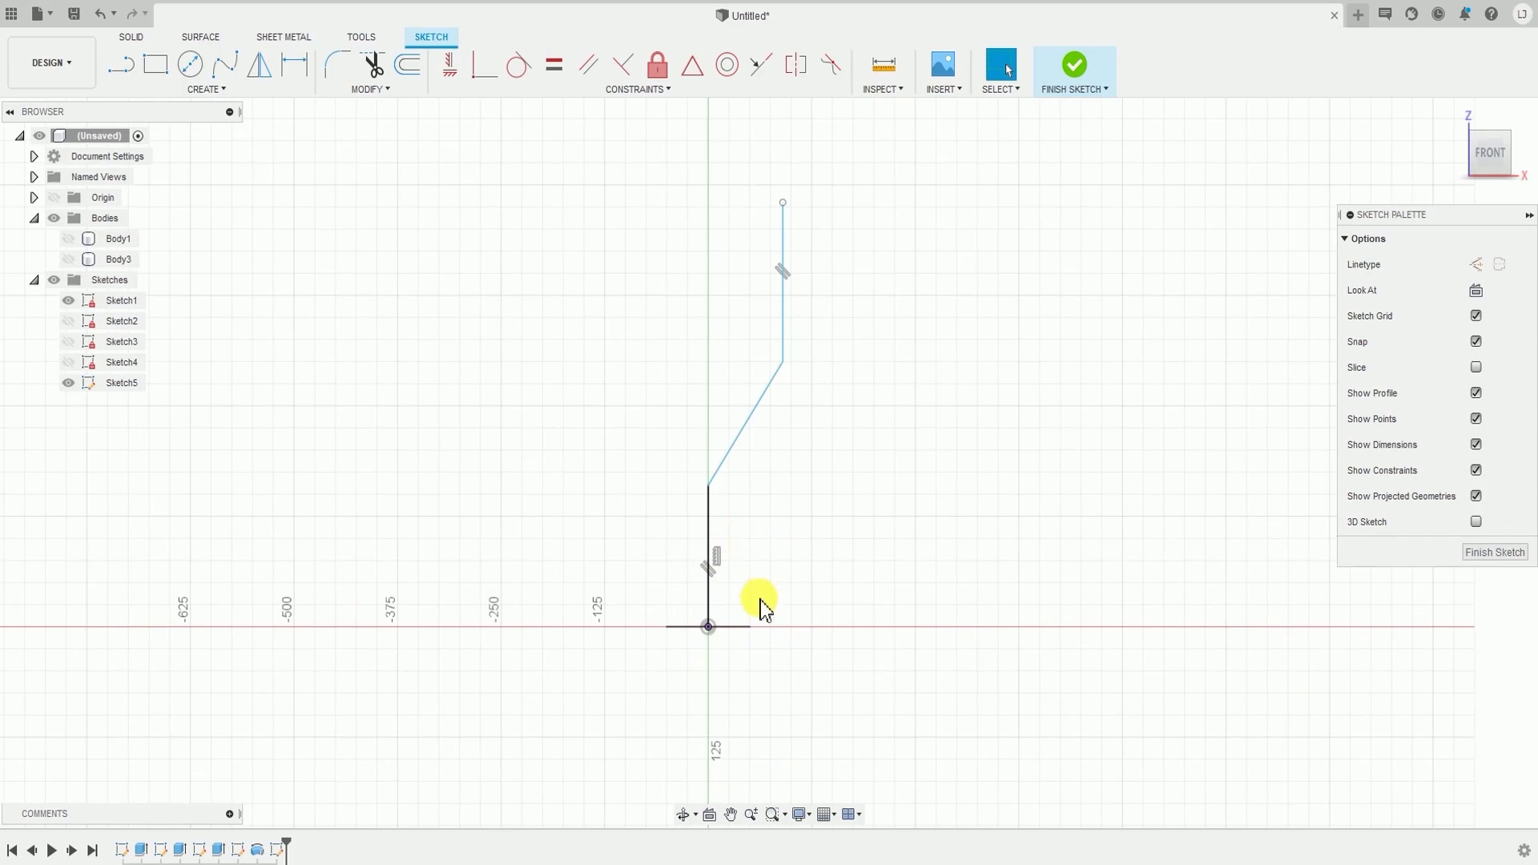
- Dimension the length of the lower vertical line of the path
scroll(728, 525, "up", 2)
left_click(702, 535)
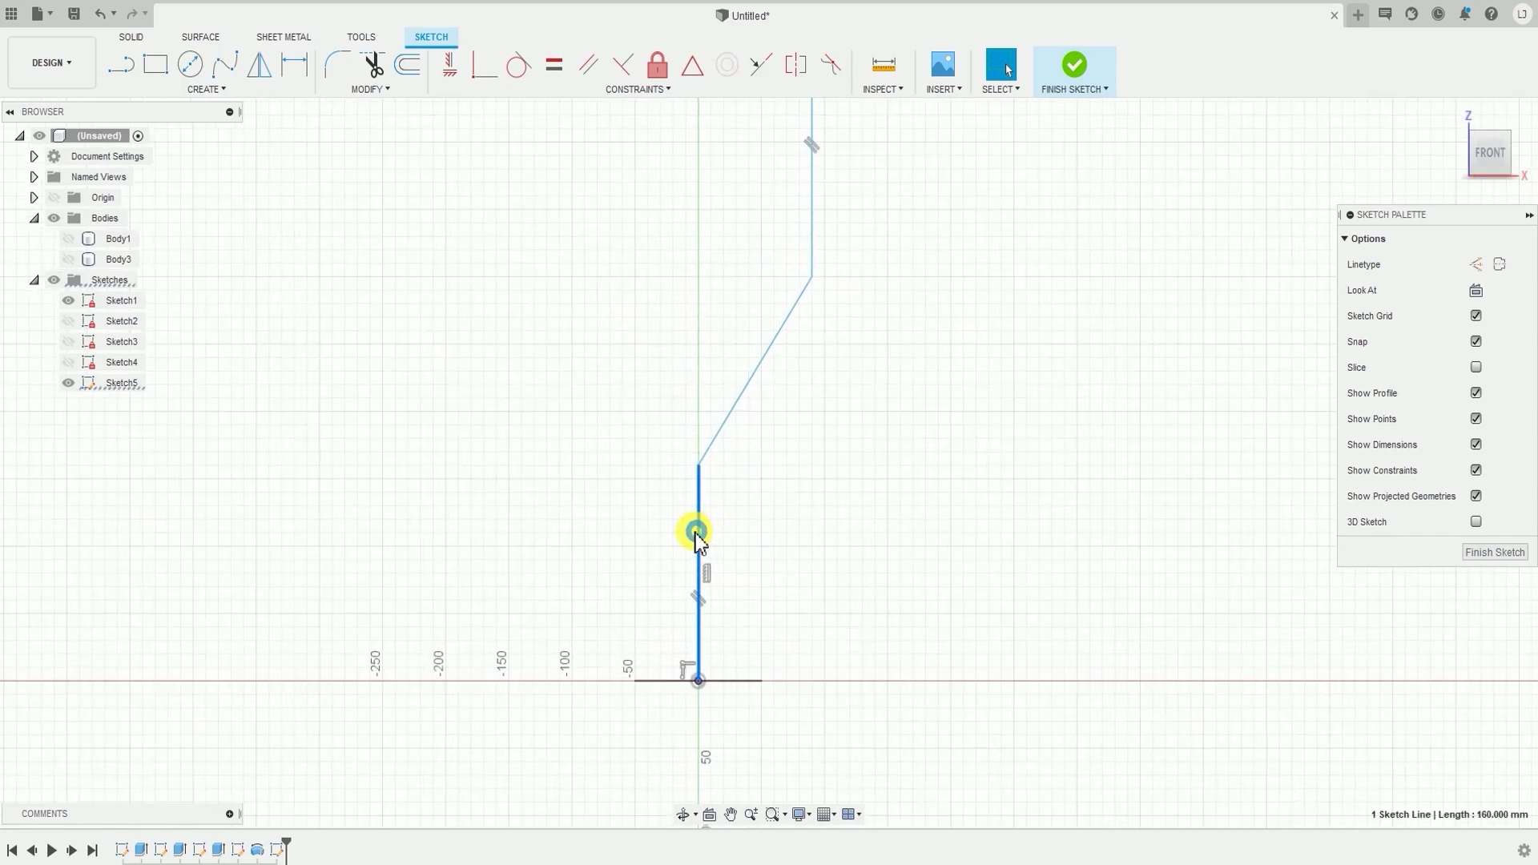
key("d")
left_click(627, 560)
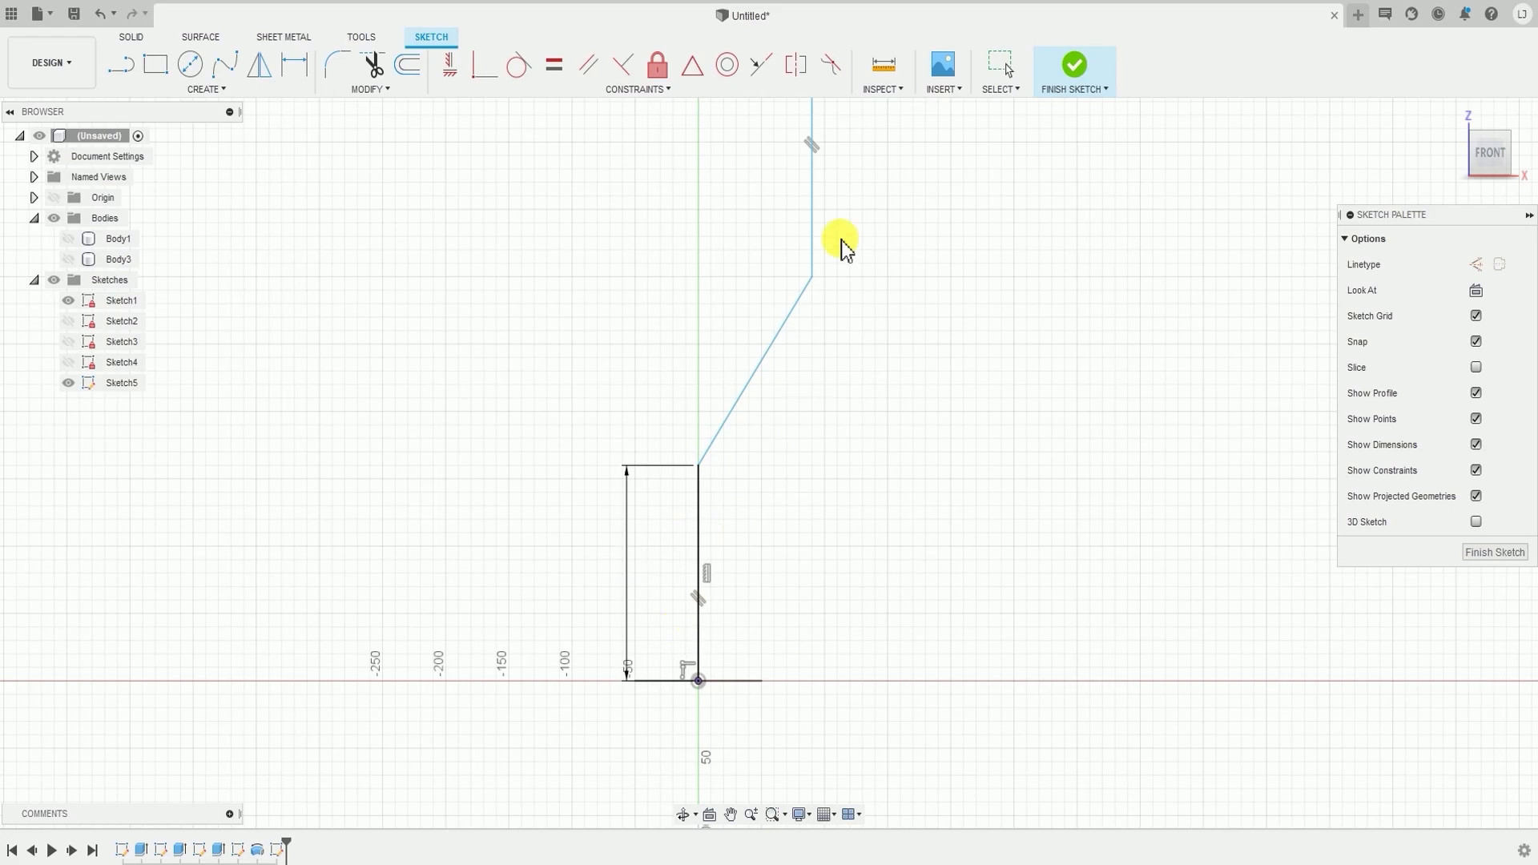
- Dimension the angle between the slanted line and the lower vertical line and set it to 140 degrees
middle_click_drag(793, 411, 766, 487)
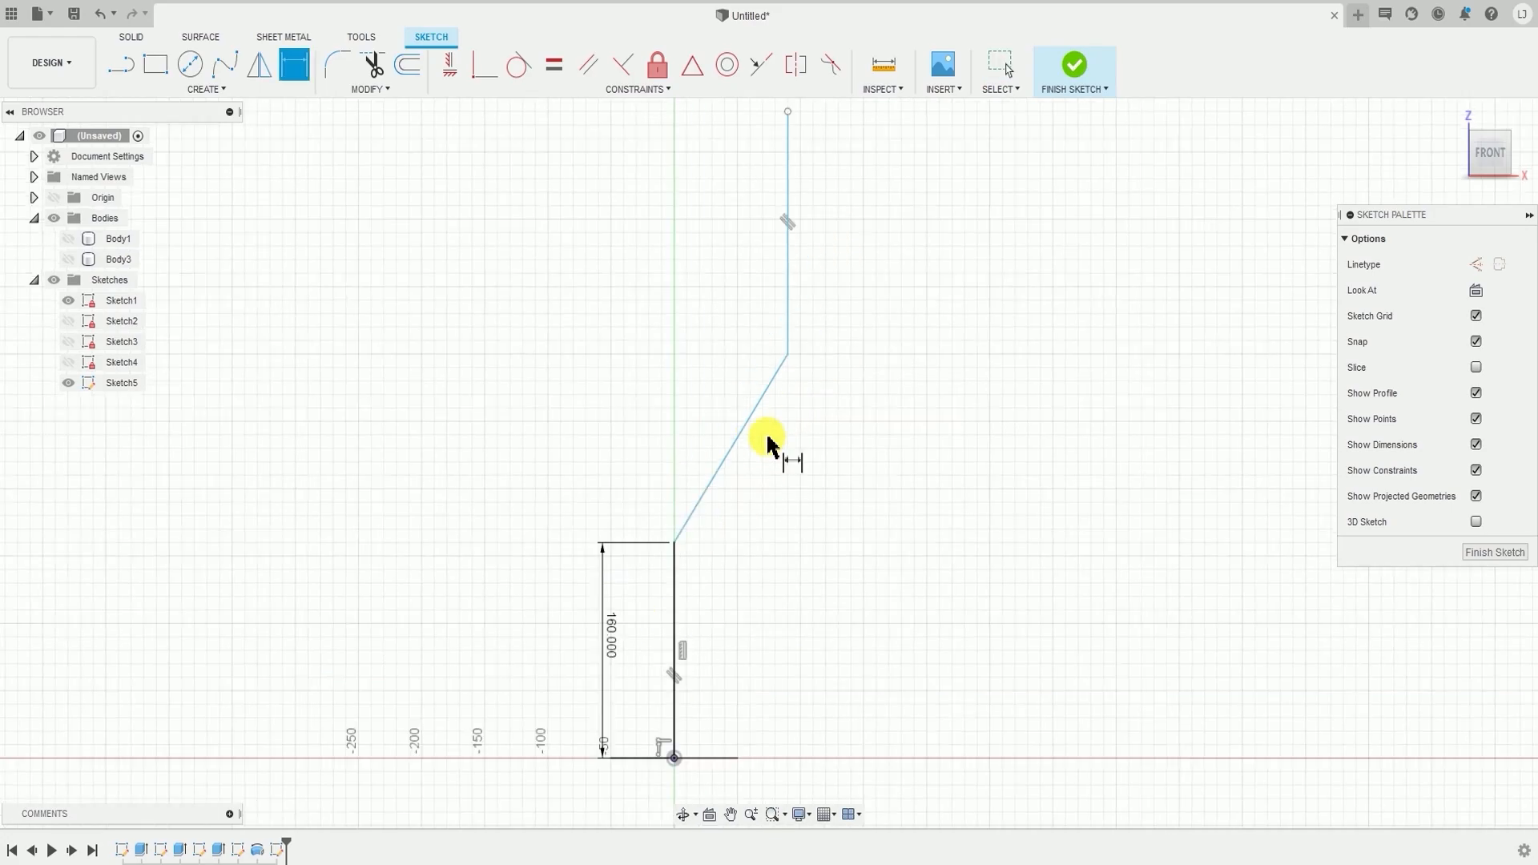
left_click(711, 480)
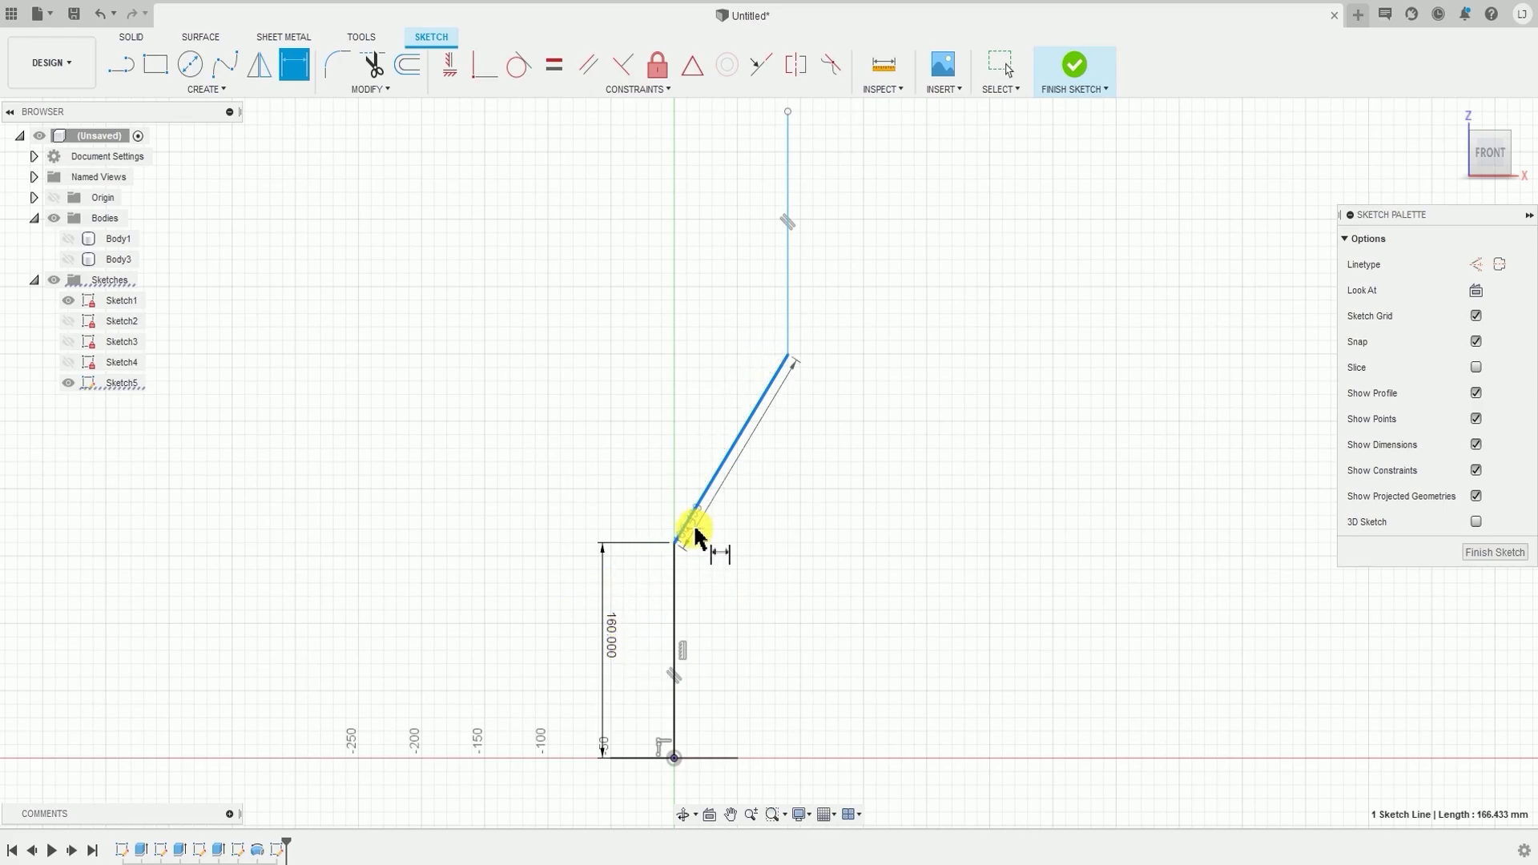
left_click(679, 583)
left_click(715, 569)
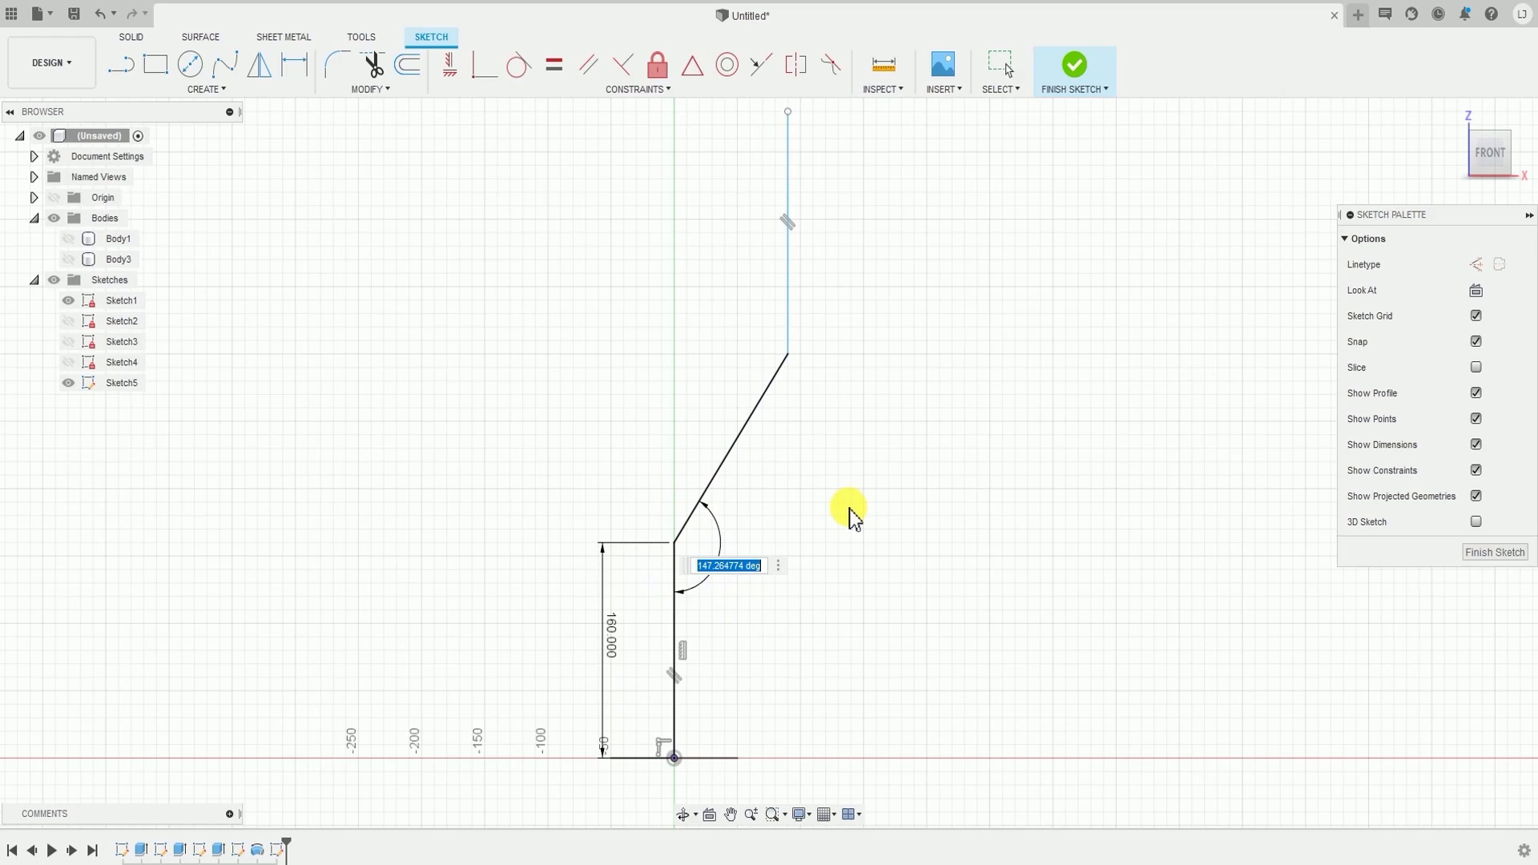
type("140")
key("Return")
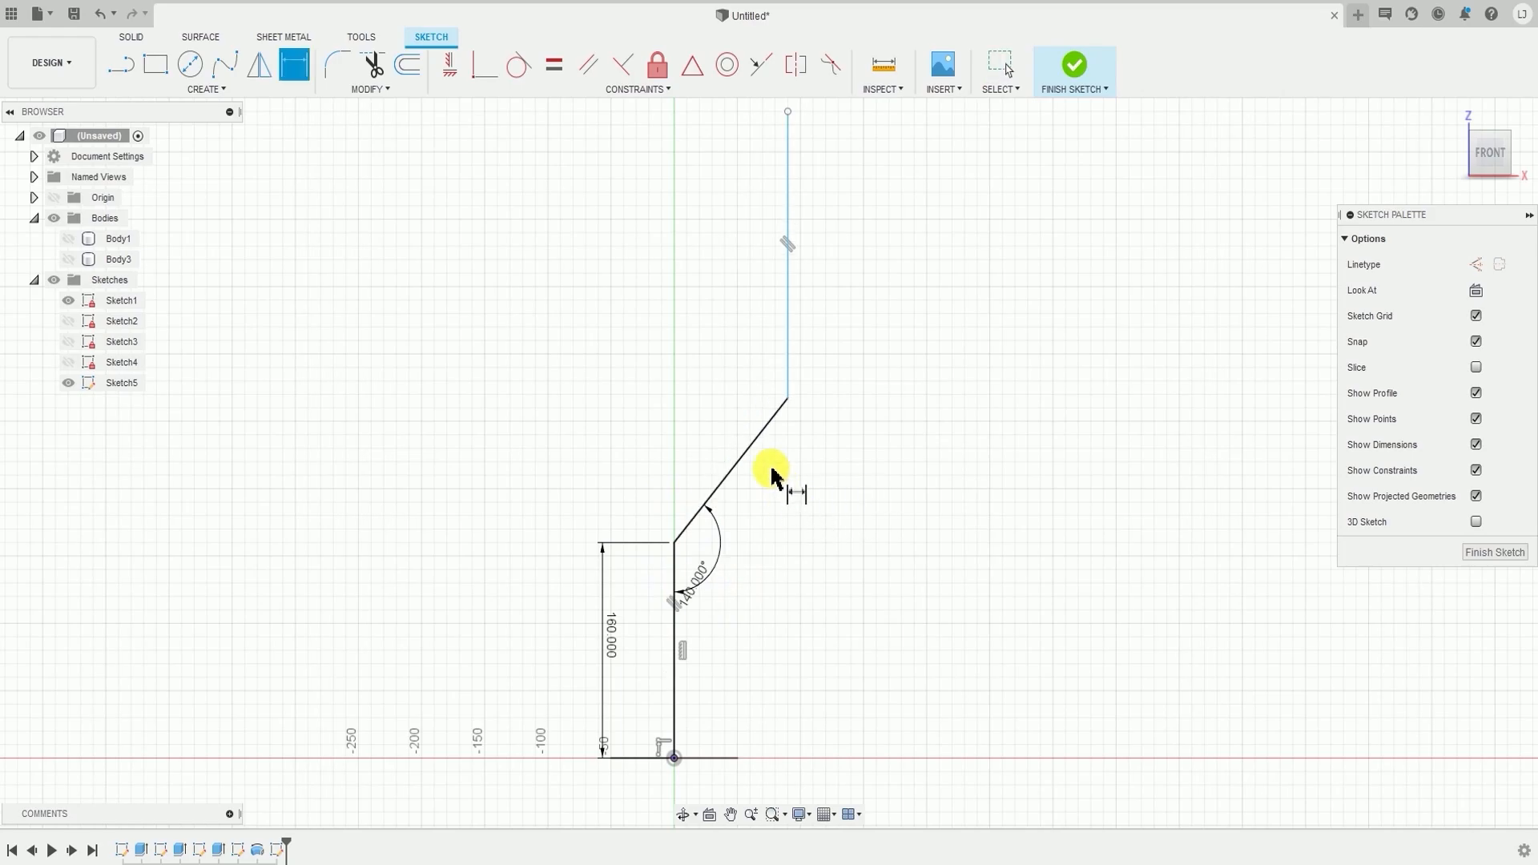
- Dimension the slanted line's length and set it to 140 mm
left_click(741, 451)
left_click(753, 476)
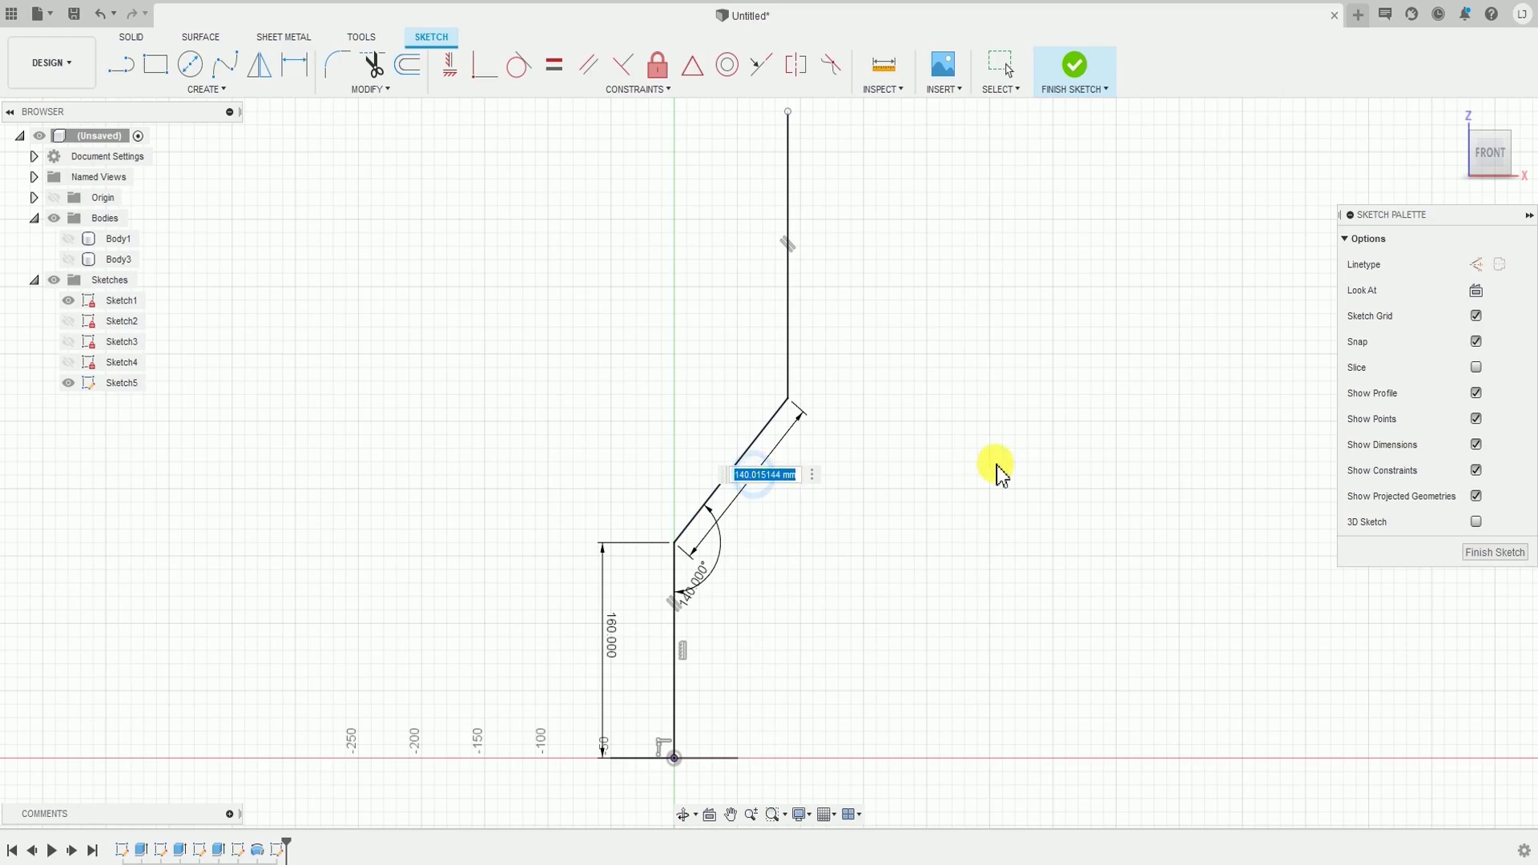
type("140")
key("Return")
middle_click_drag(996, 471, 957, 608)
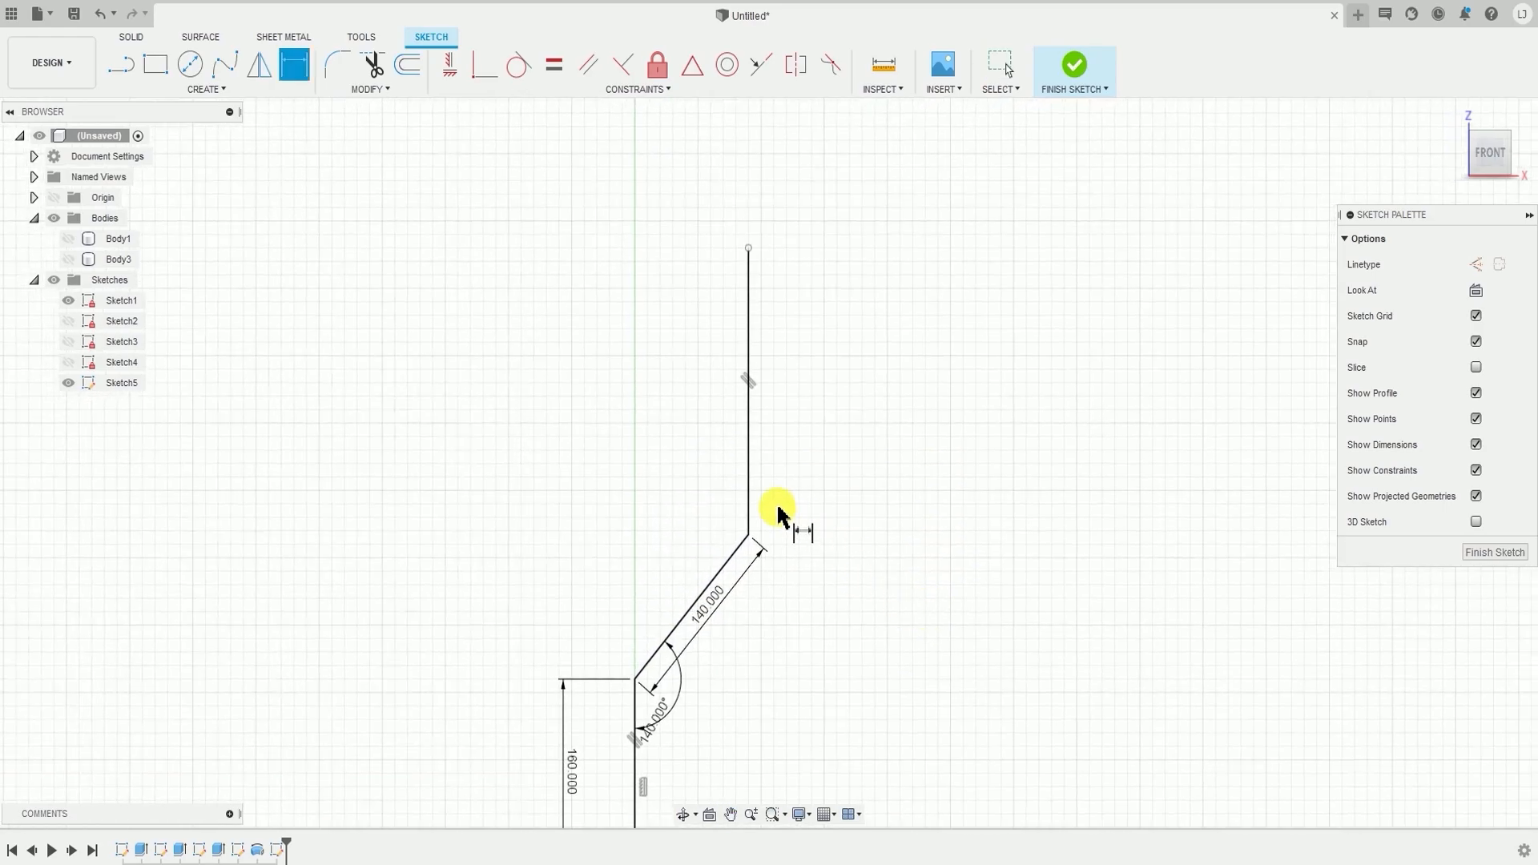
- Add the angle between the slanted line and the upper vertical line as a driven dimension
left_click(750, 504)
left_click(732, 555)
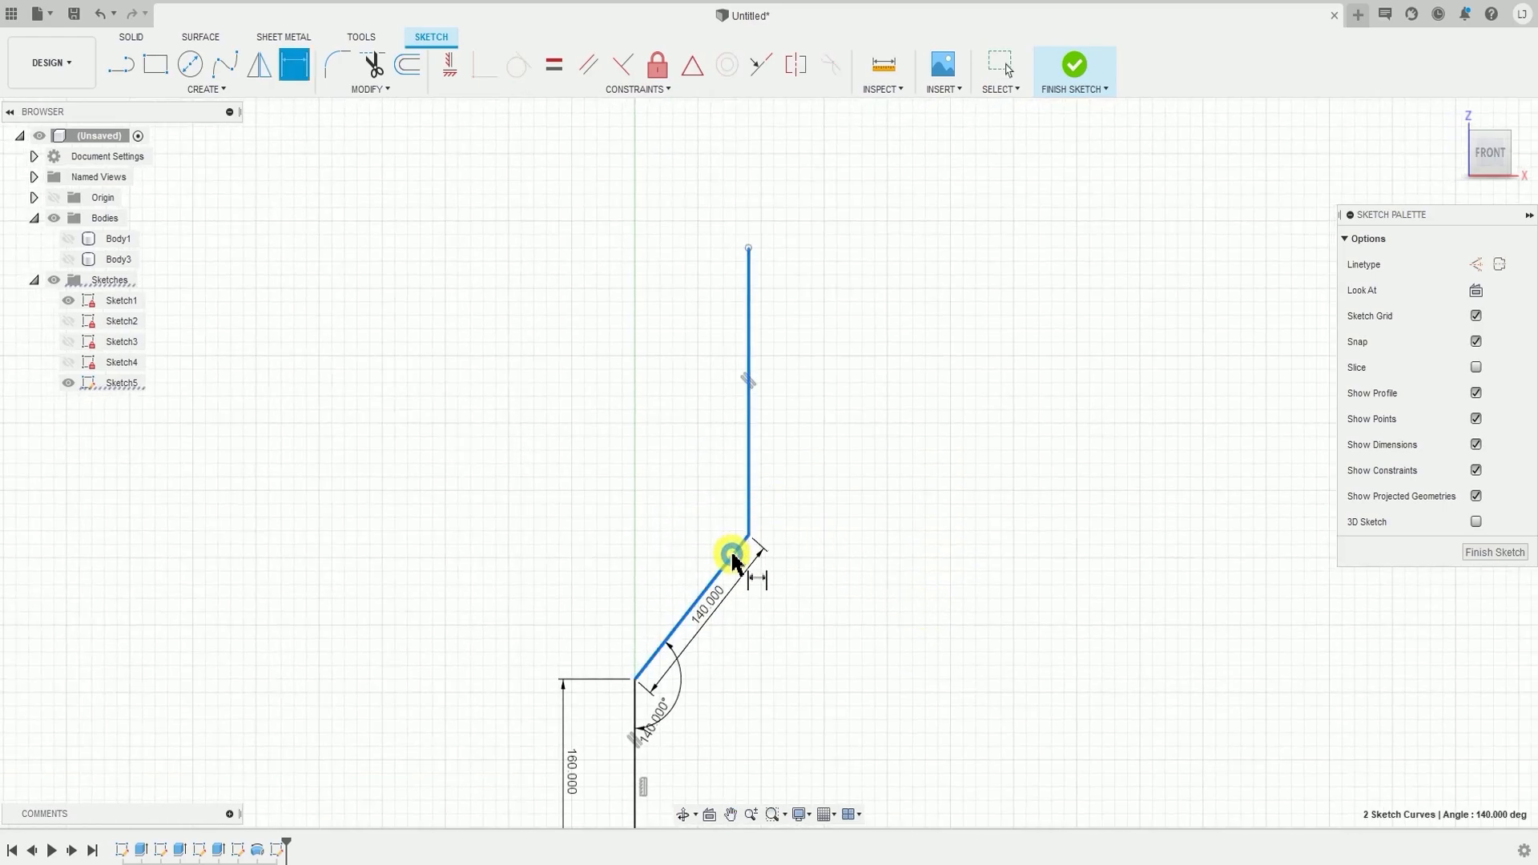
left_click(694, 513)
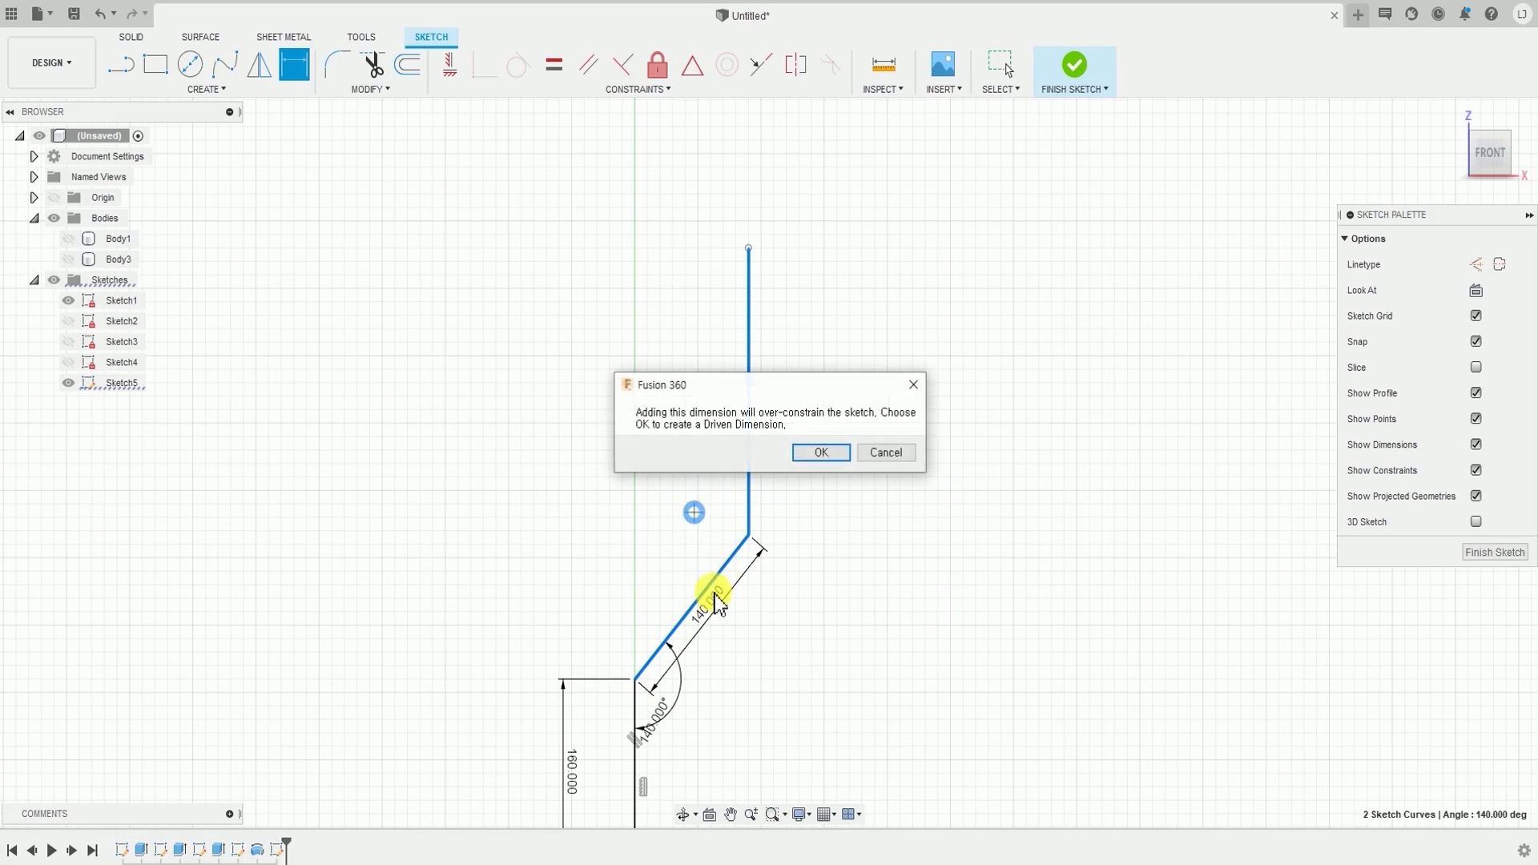
left_click(830, 457)
scroll(724, 579, "down", 1)
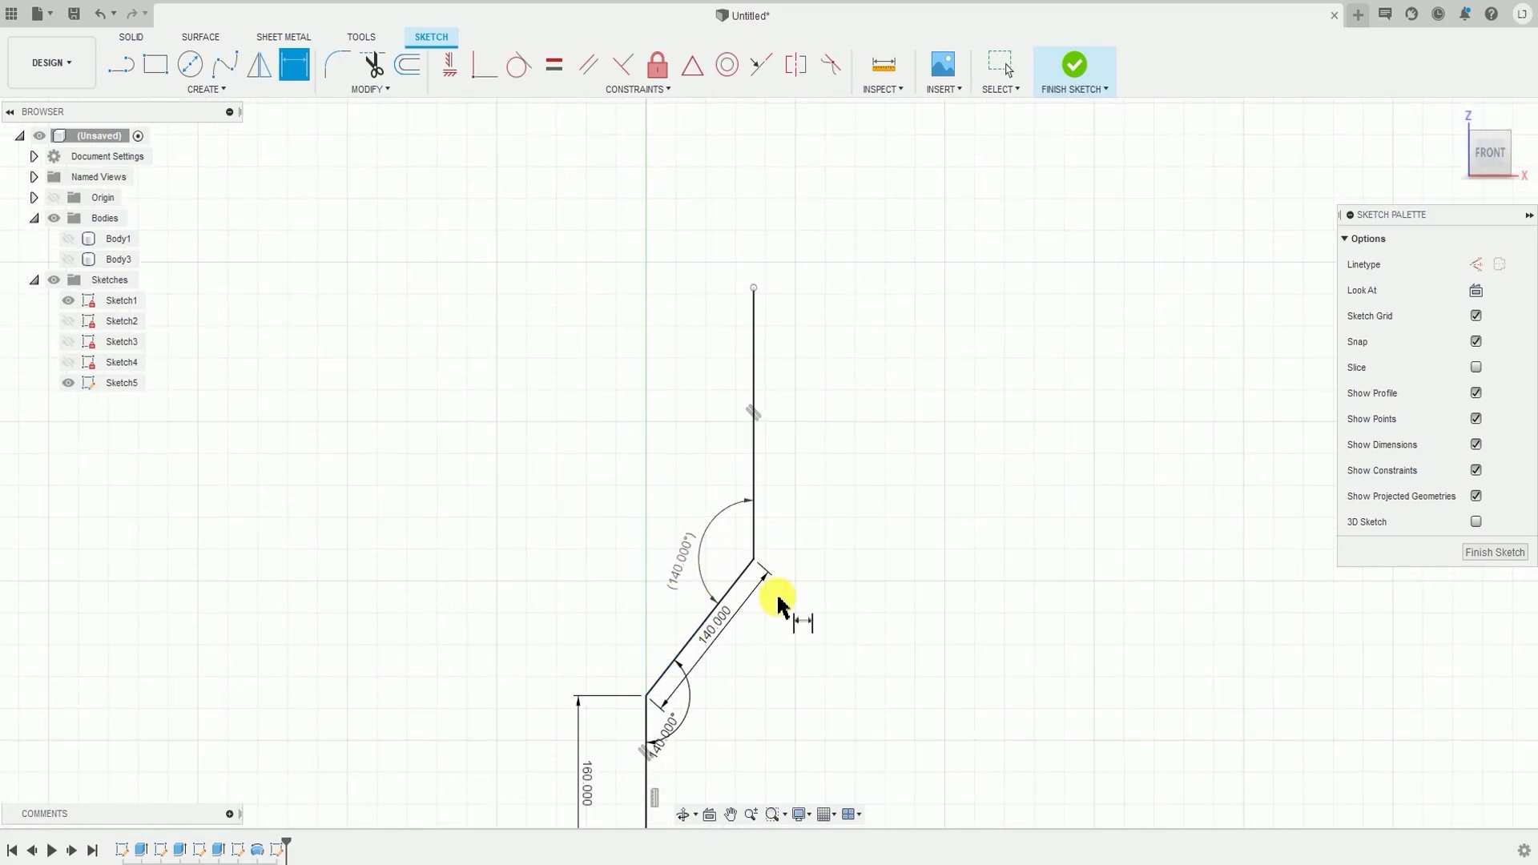
- Dimension the upper vertical line of the path, set its length to 200 mm, and finish the sketch
left_click(753, 437)
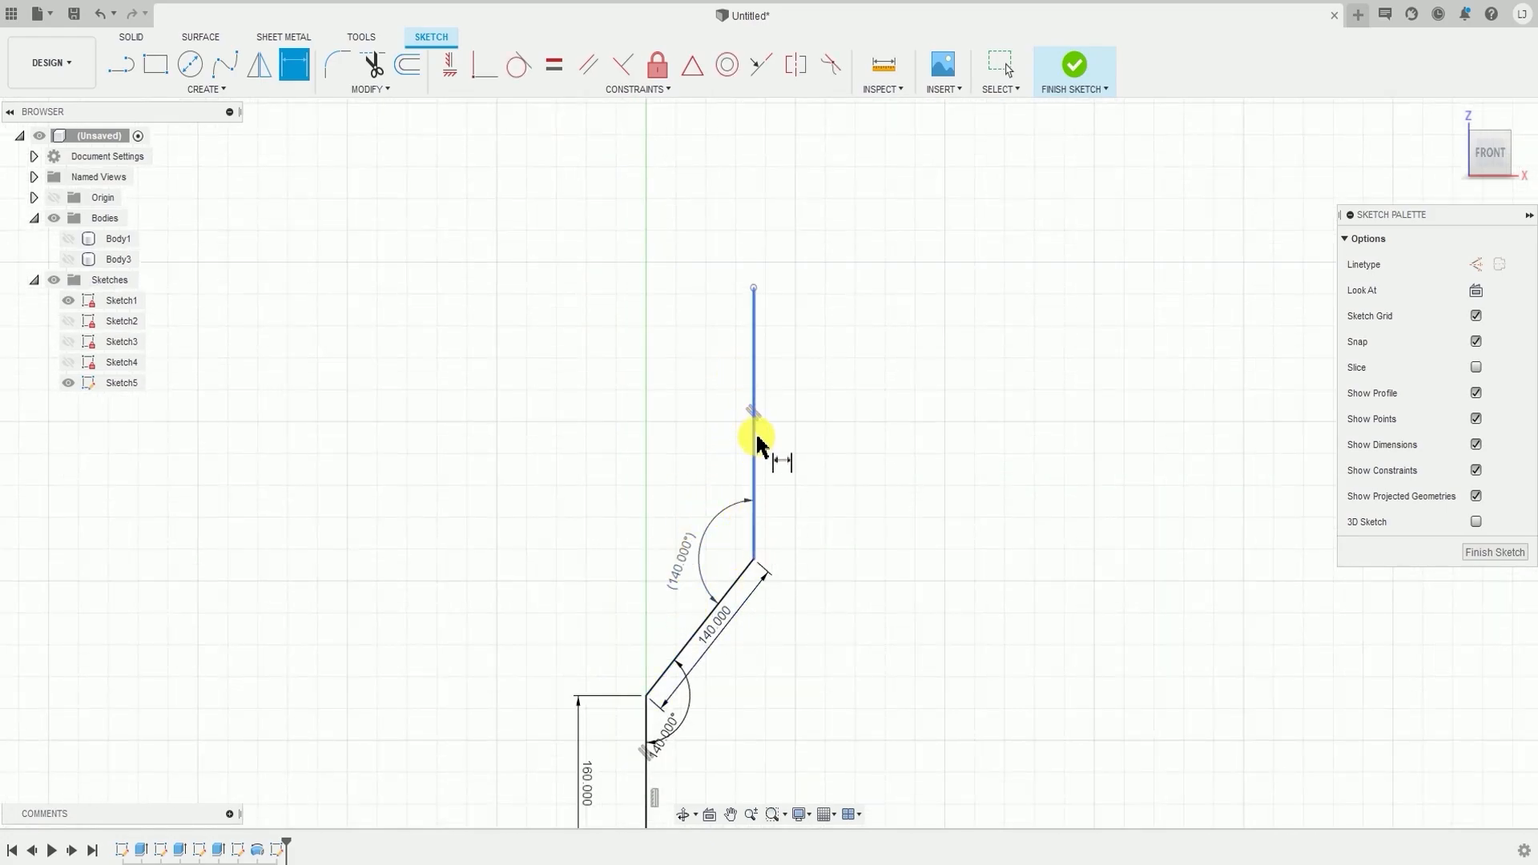
left_click(659, 439)
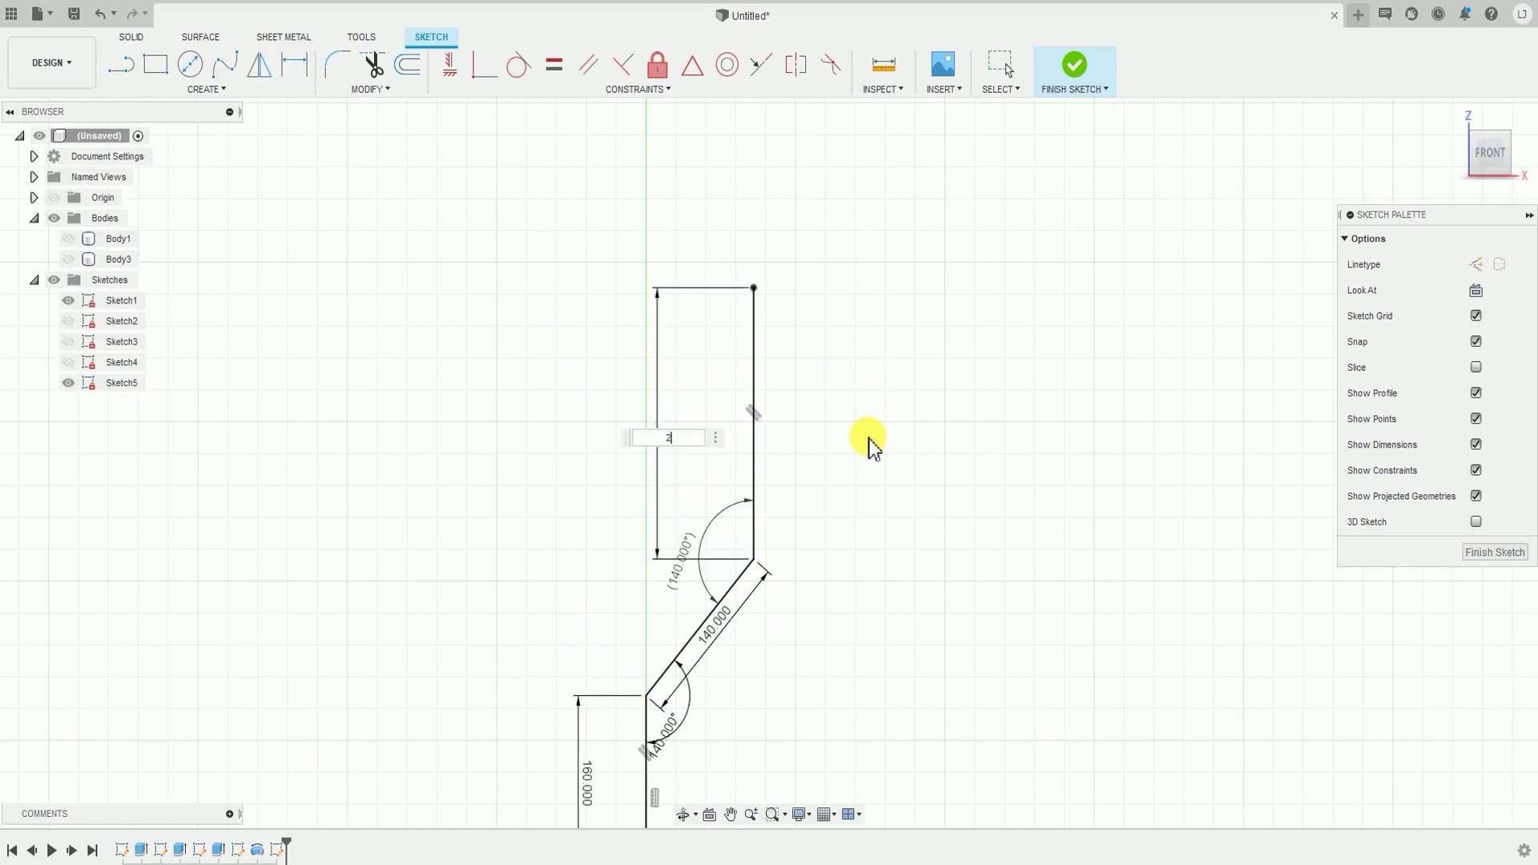
key("Return")
scroll(796, 443, "down", 4)
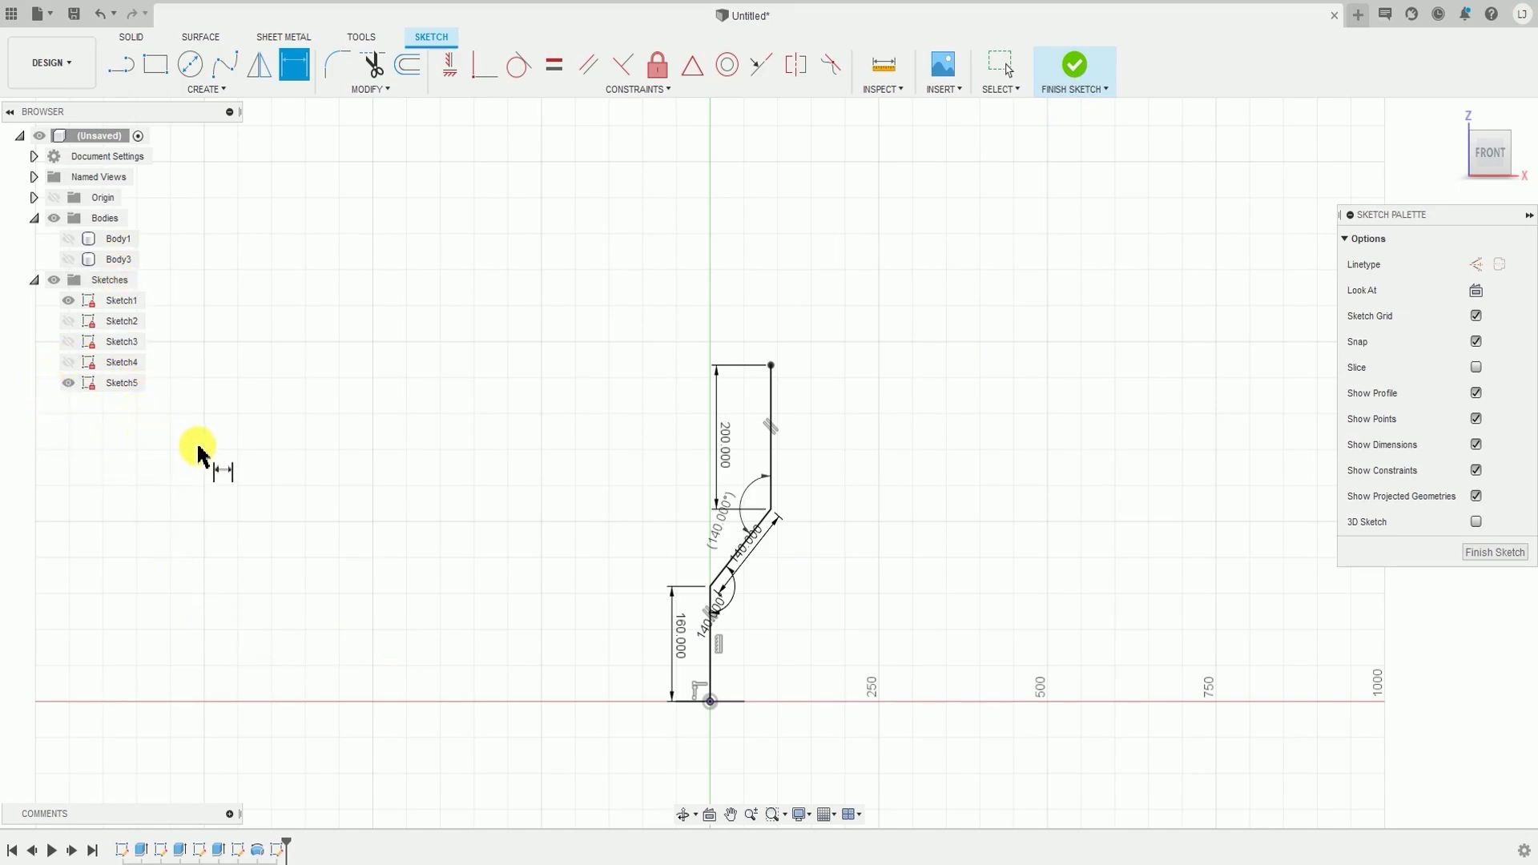
left_click(1074, 66)
- Set up a single-path sweep with the circle as the profile and the bent three-segment line as the path
scroll(855, 636, "down", 2)
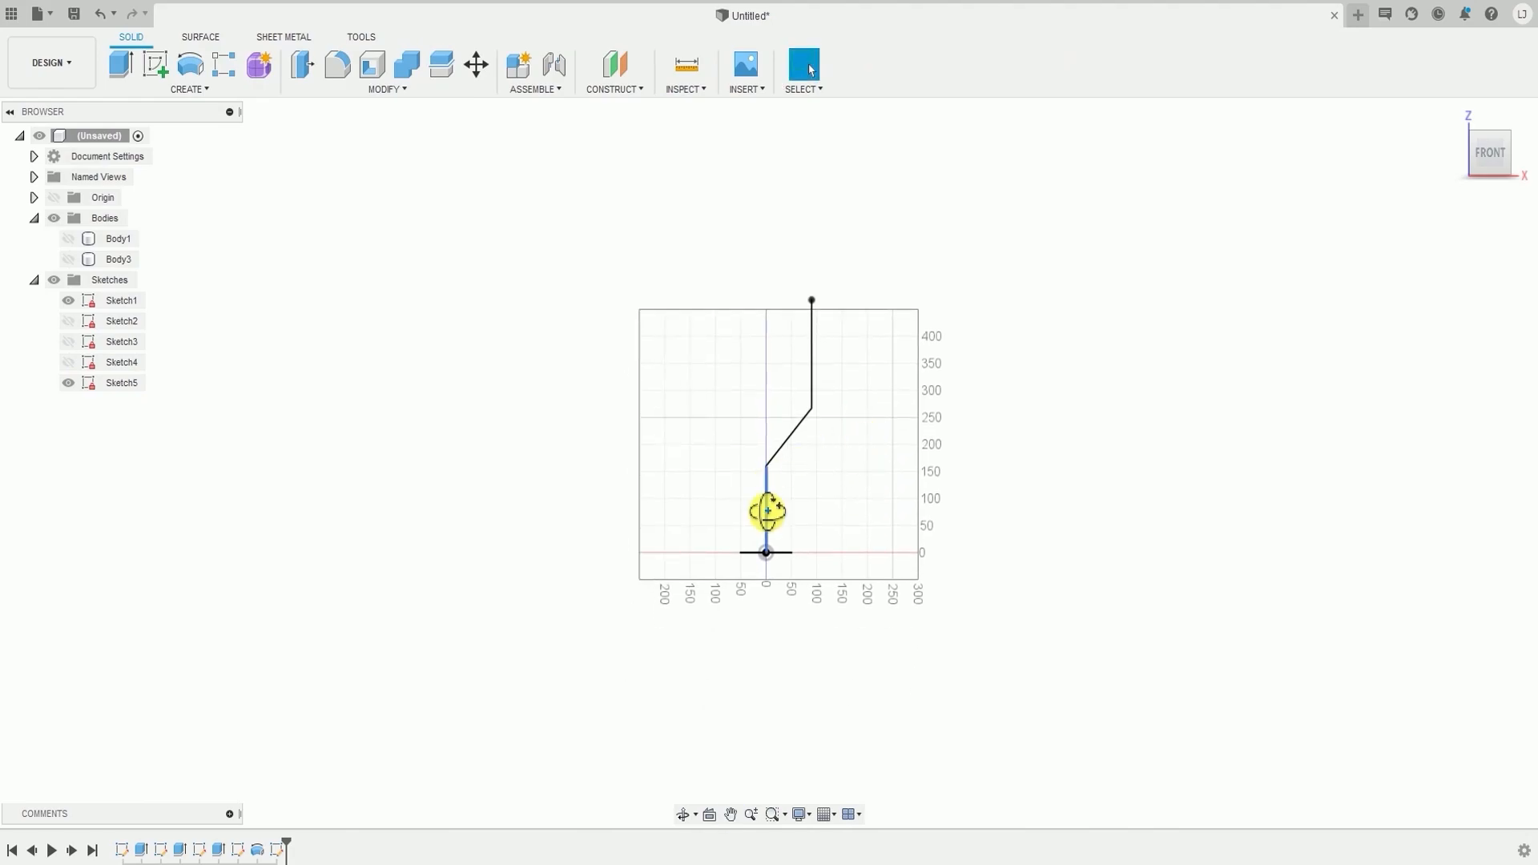
mouse_move(767, 511)
middle_mouse_down("shift")
mouse_move(783, 604)
mouse_move(704, 676)
middle_mouse_up("shift")
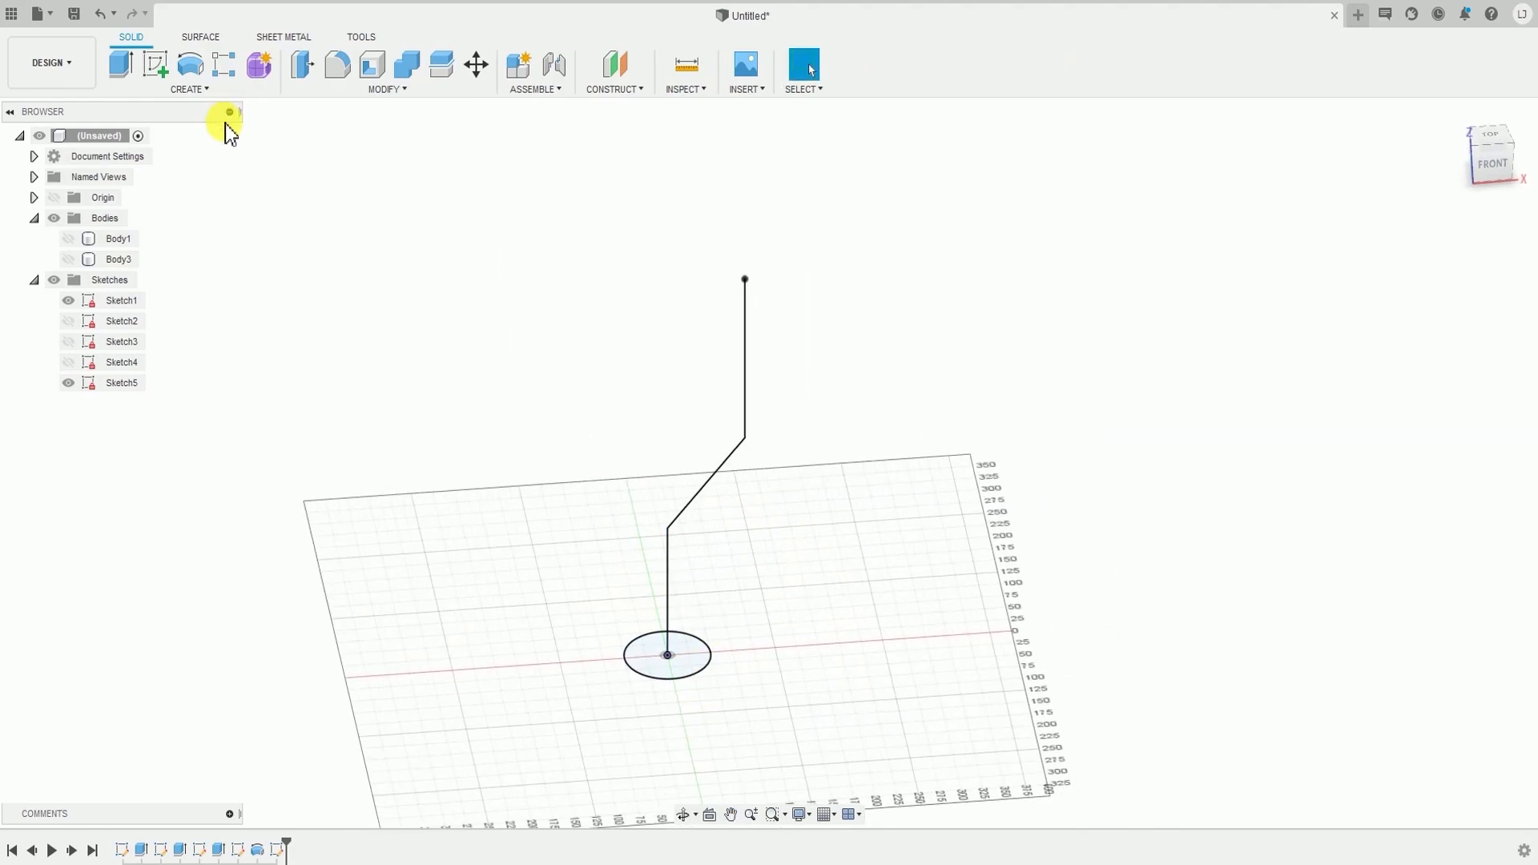
left_click(202, 89)
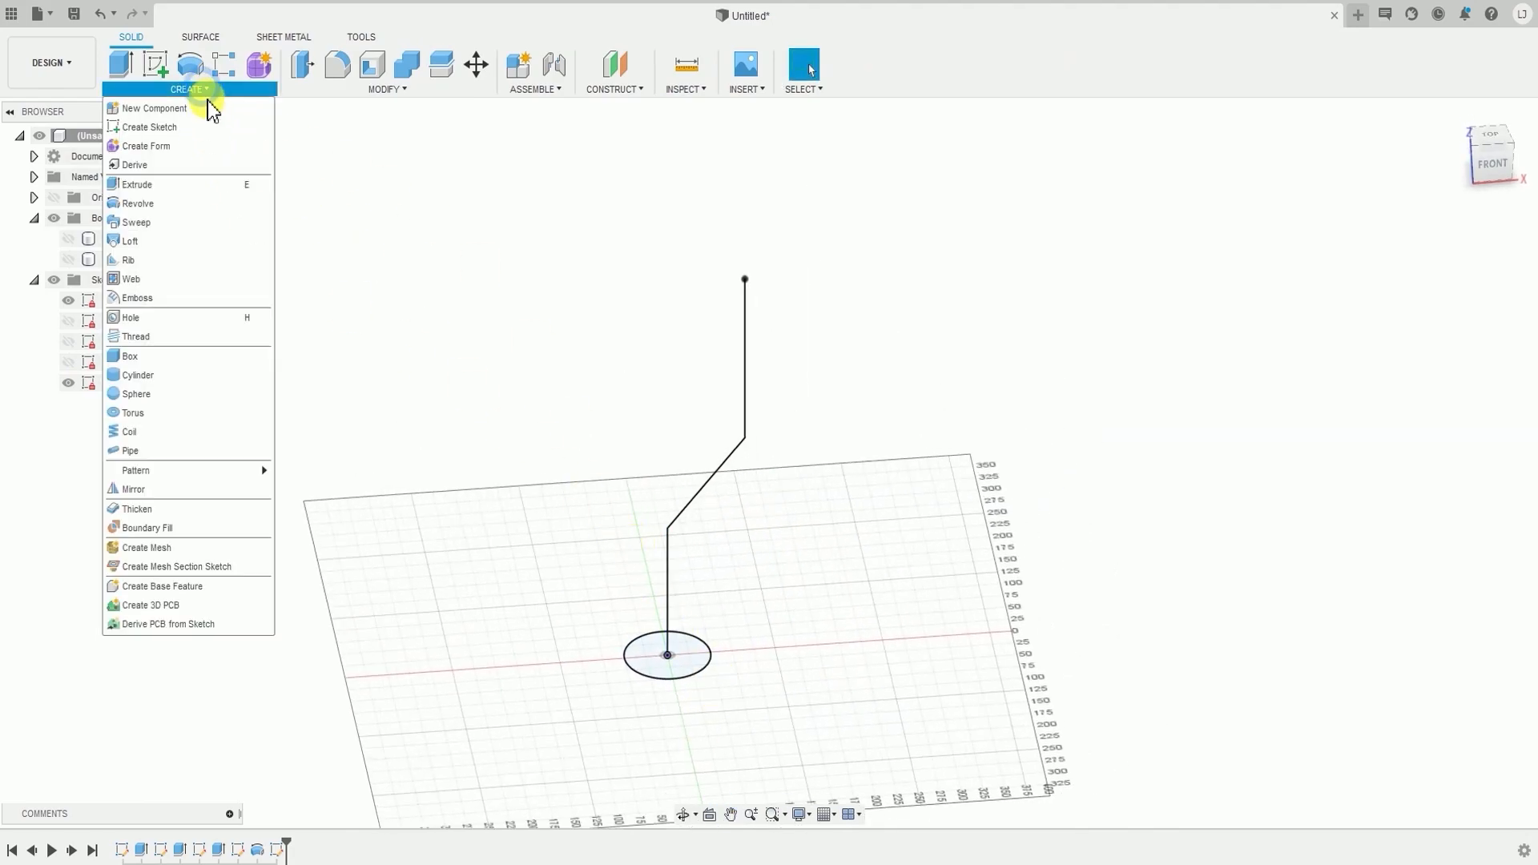
left_click(161, 227)
scroll(791, 657, "up", 2)
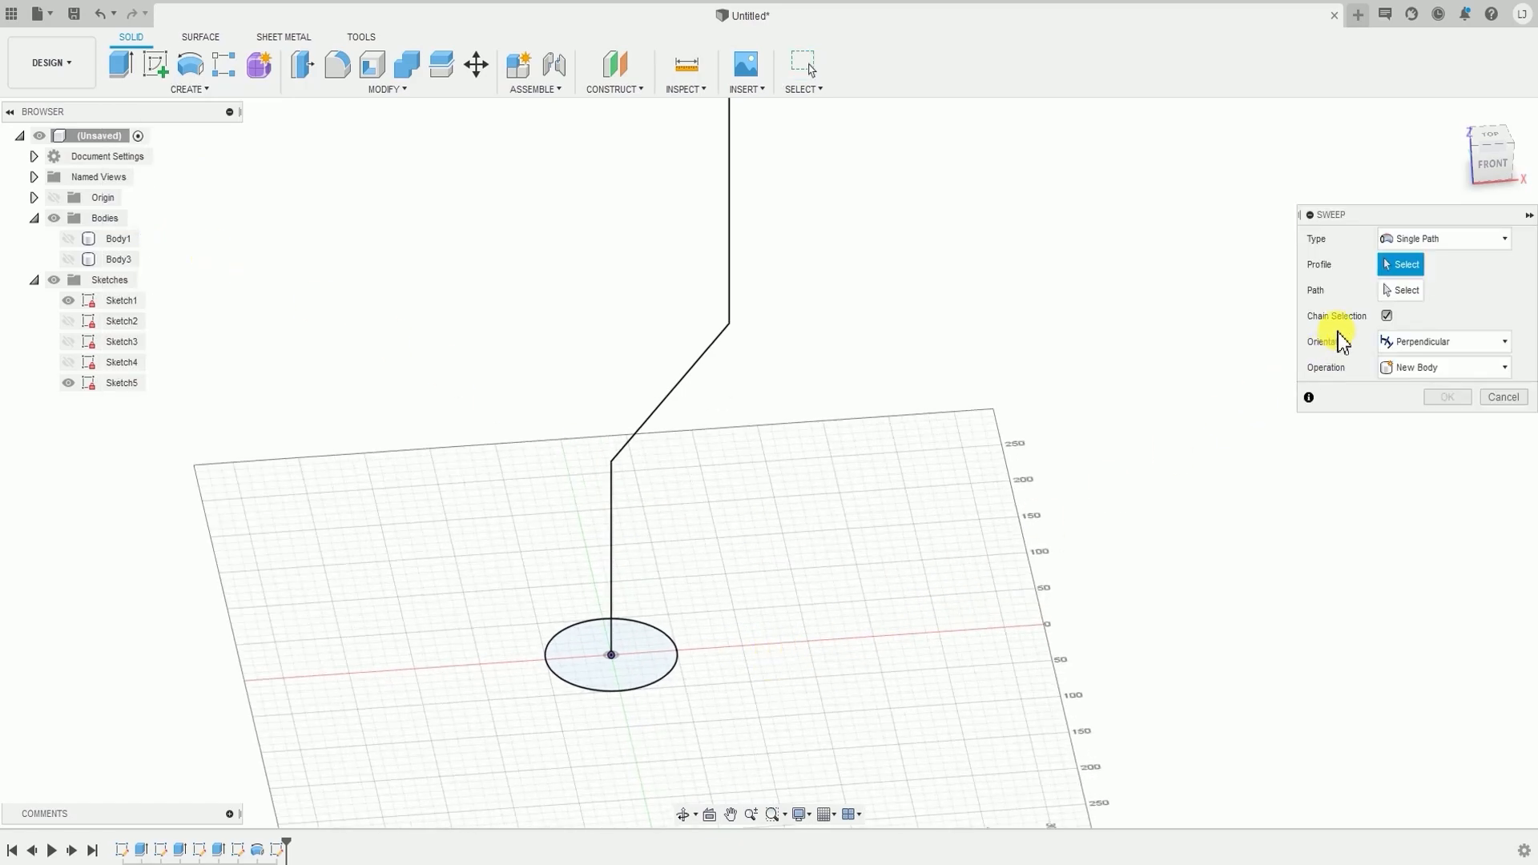
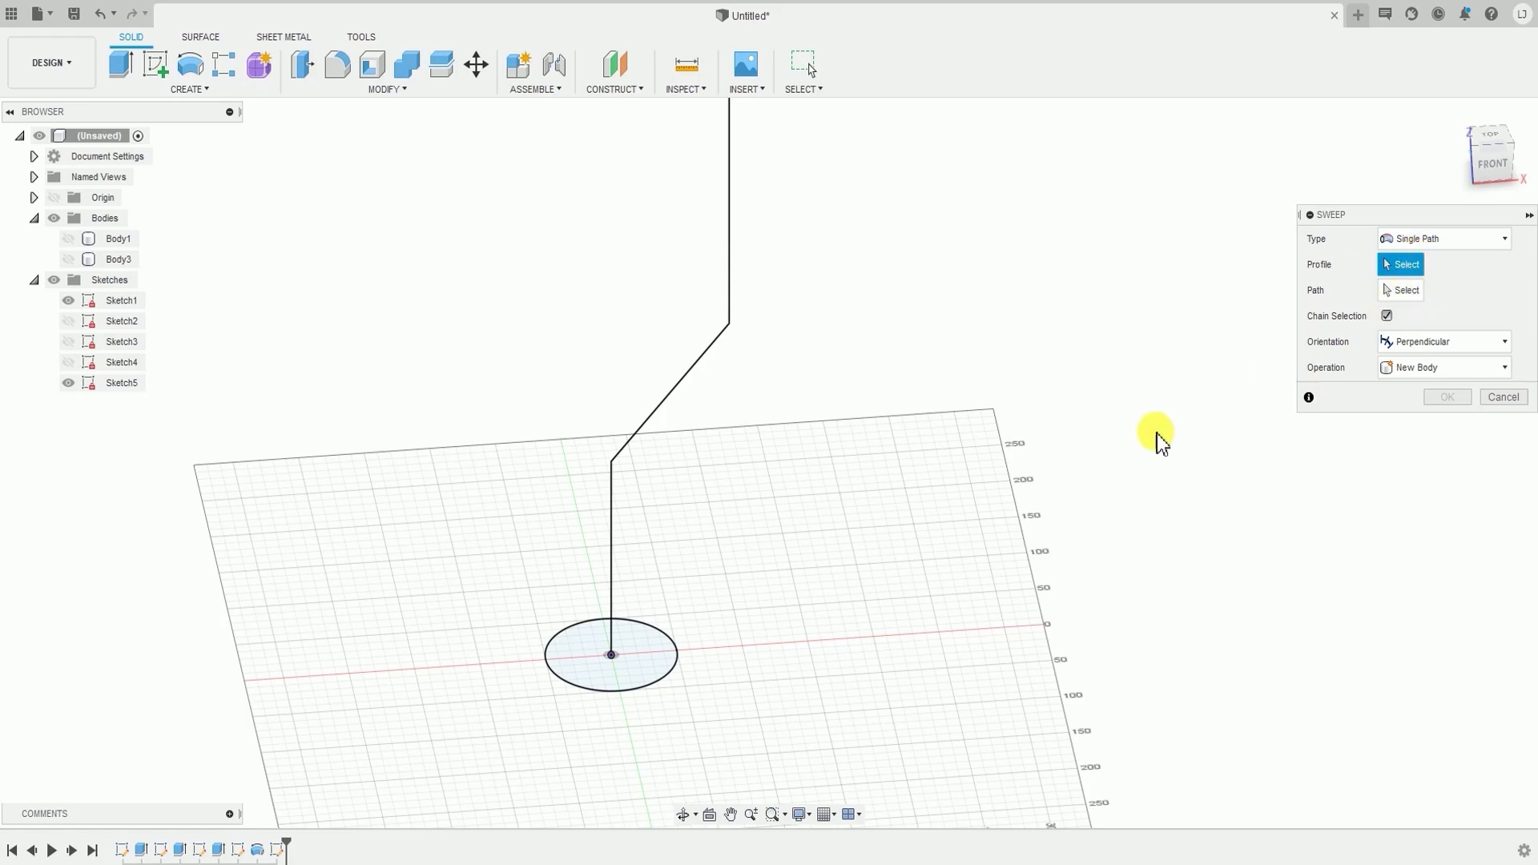
middle_click_drag(1052, 378, 1114, 360)
left_click(681, 666)
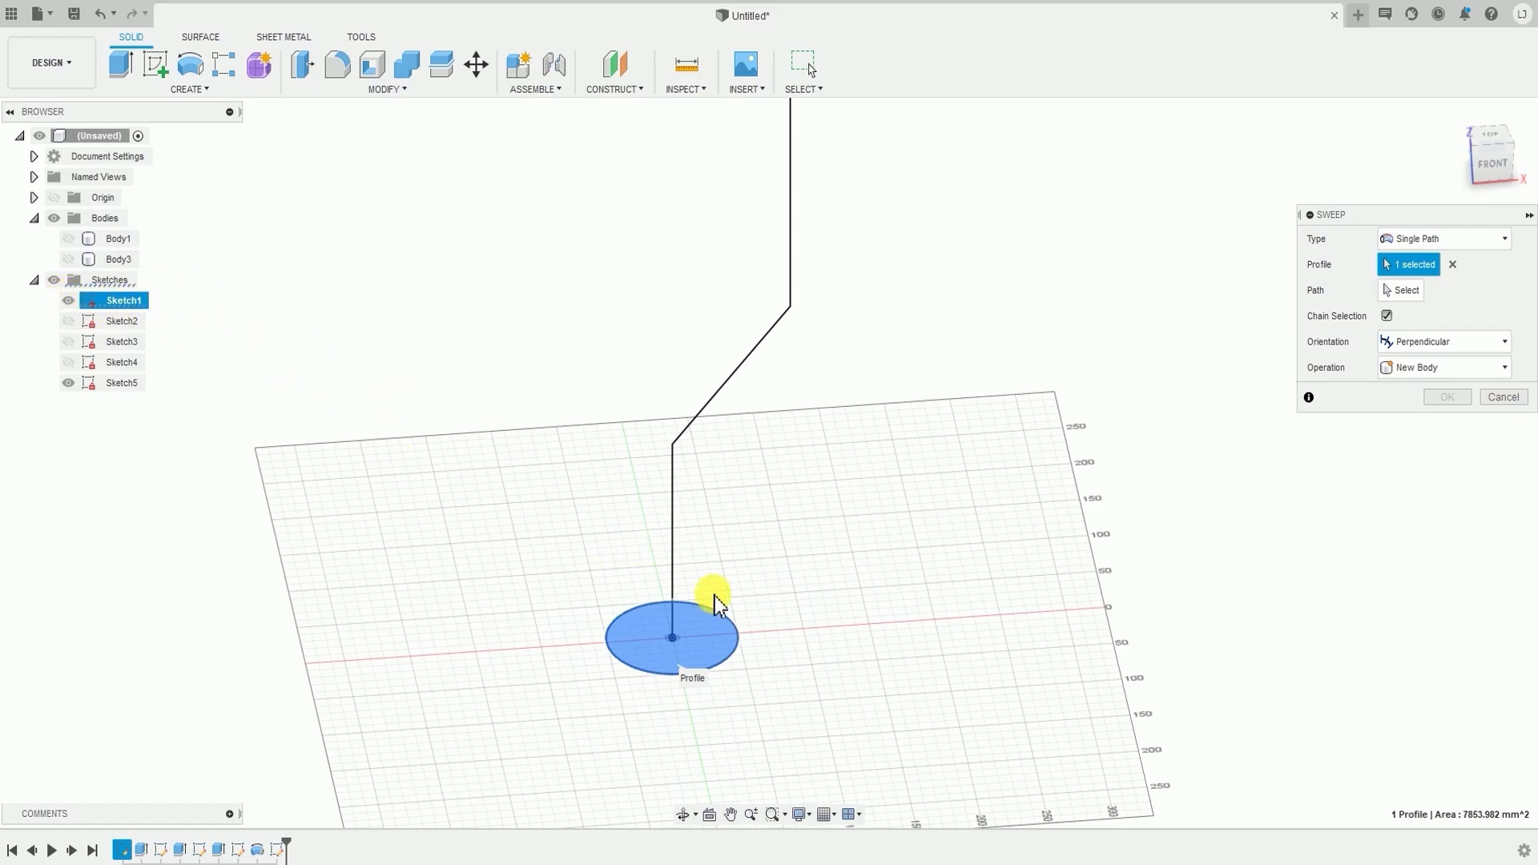
left_click(1408, 294)
scroll(1078, 459, "down", 1)
middle_click_drag(1081, 460, 1132, 511)
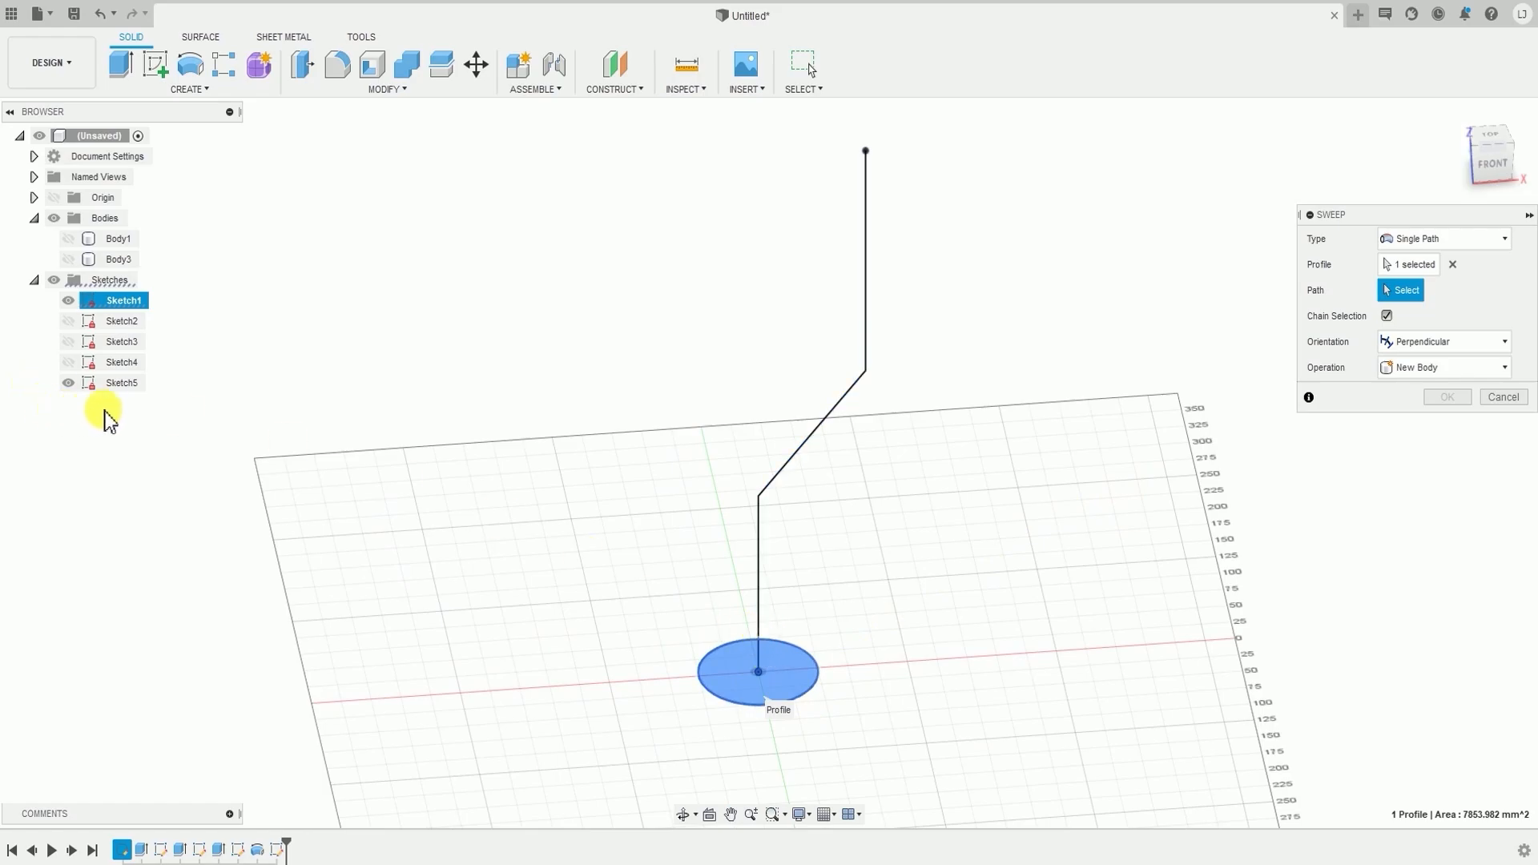
left_click(760, 603)
scroll(916, 622, "down", 2)
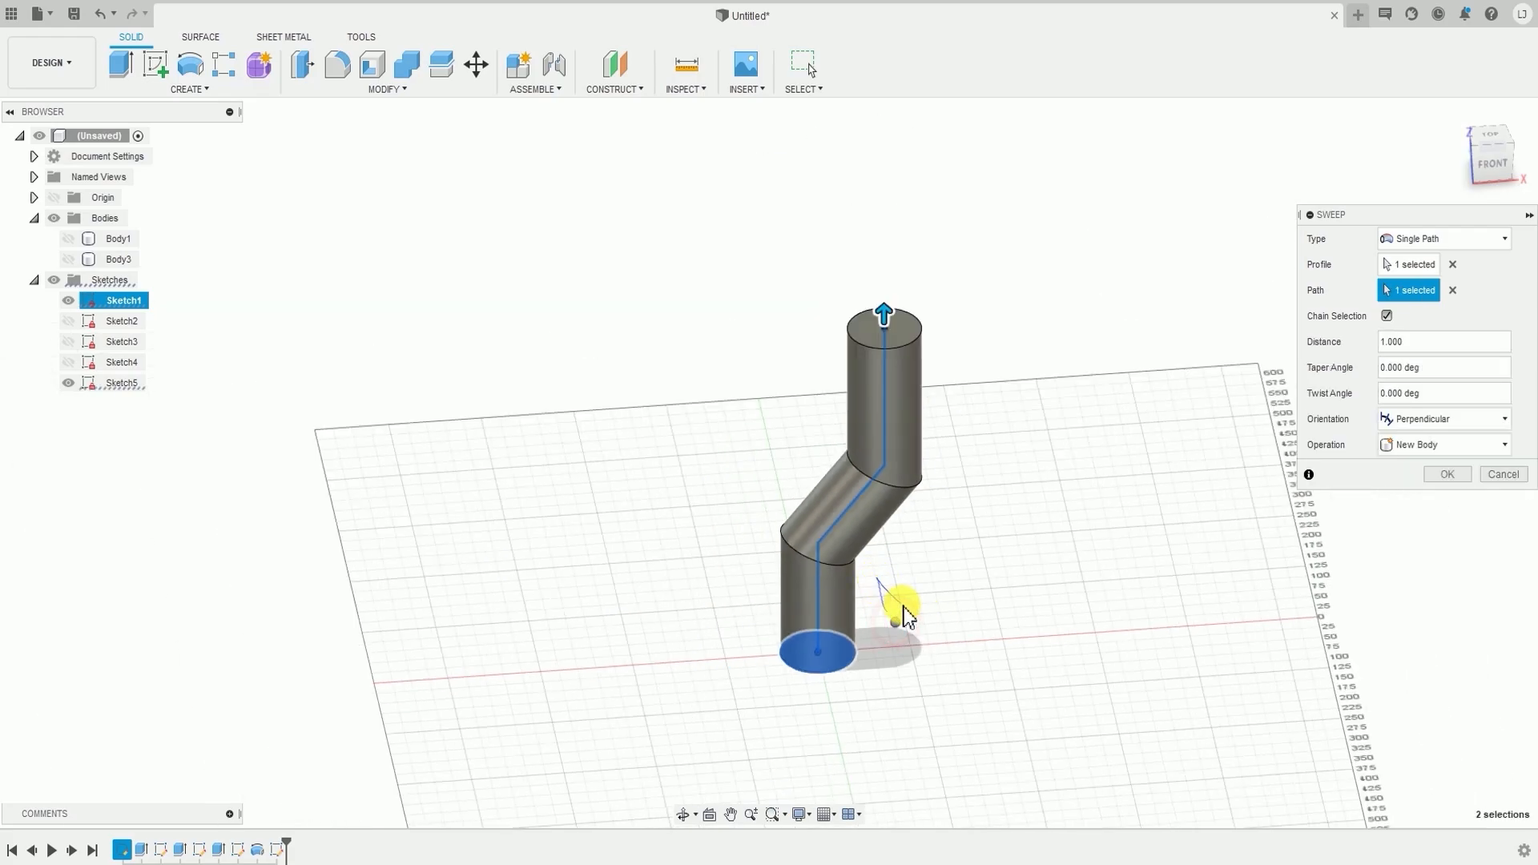
- Examine the sweep preview from several angles, checking how the circle follows the bent path
right_click(904, 615)
left_click(891, 611)
scroll(879, 606, "up", 2)
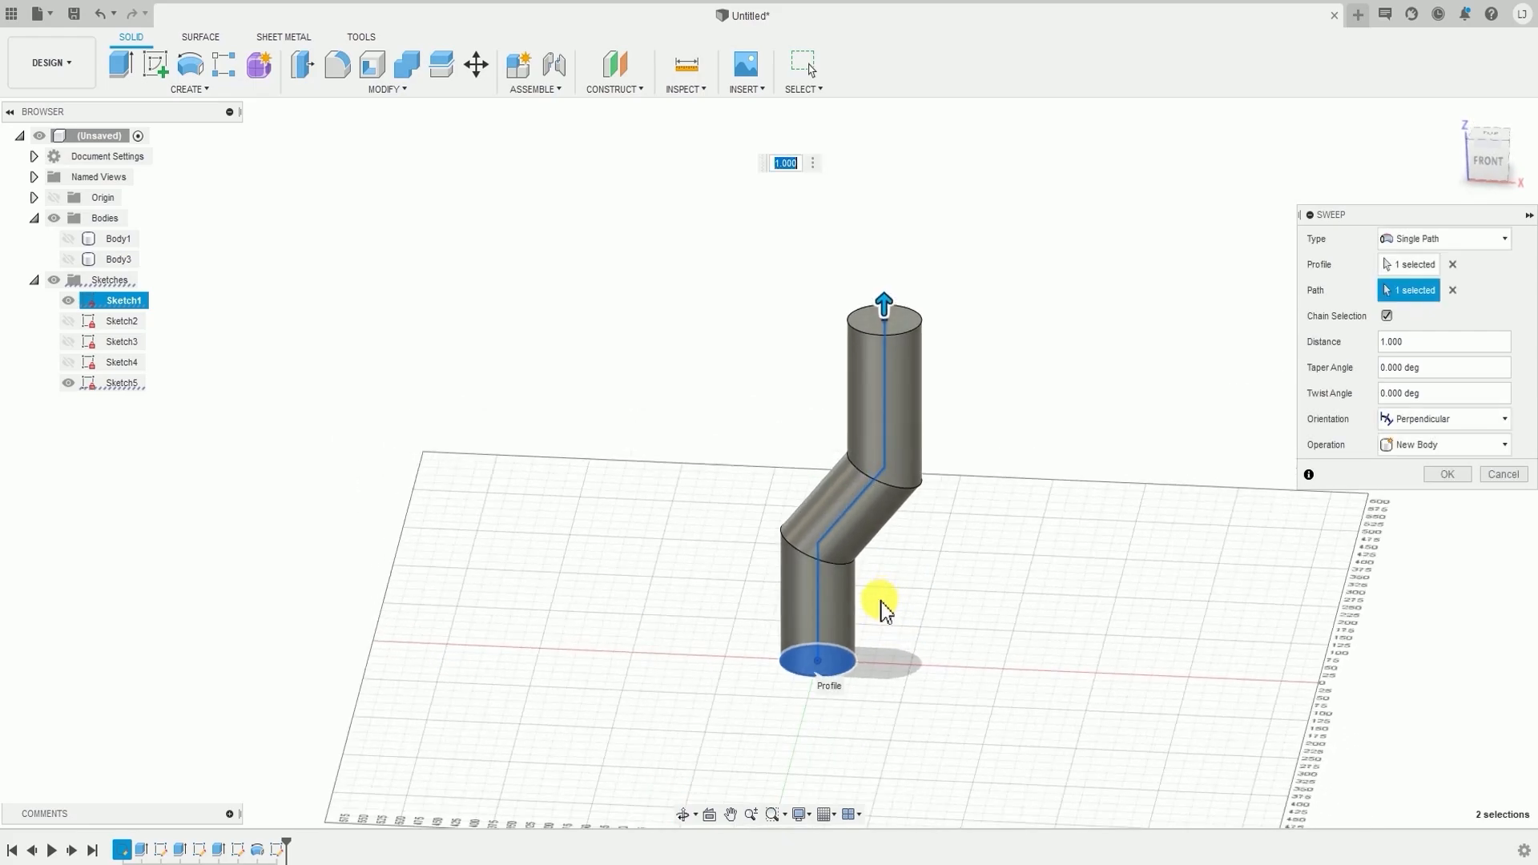
scroll(854, 680, "down", 4)
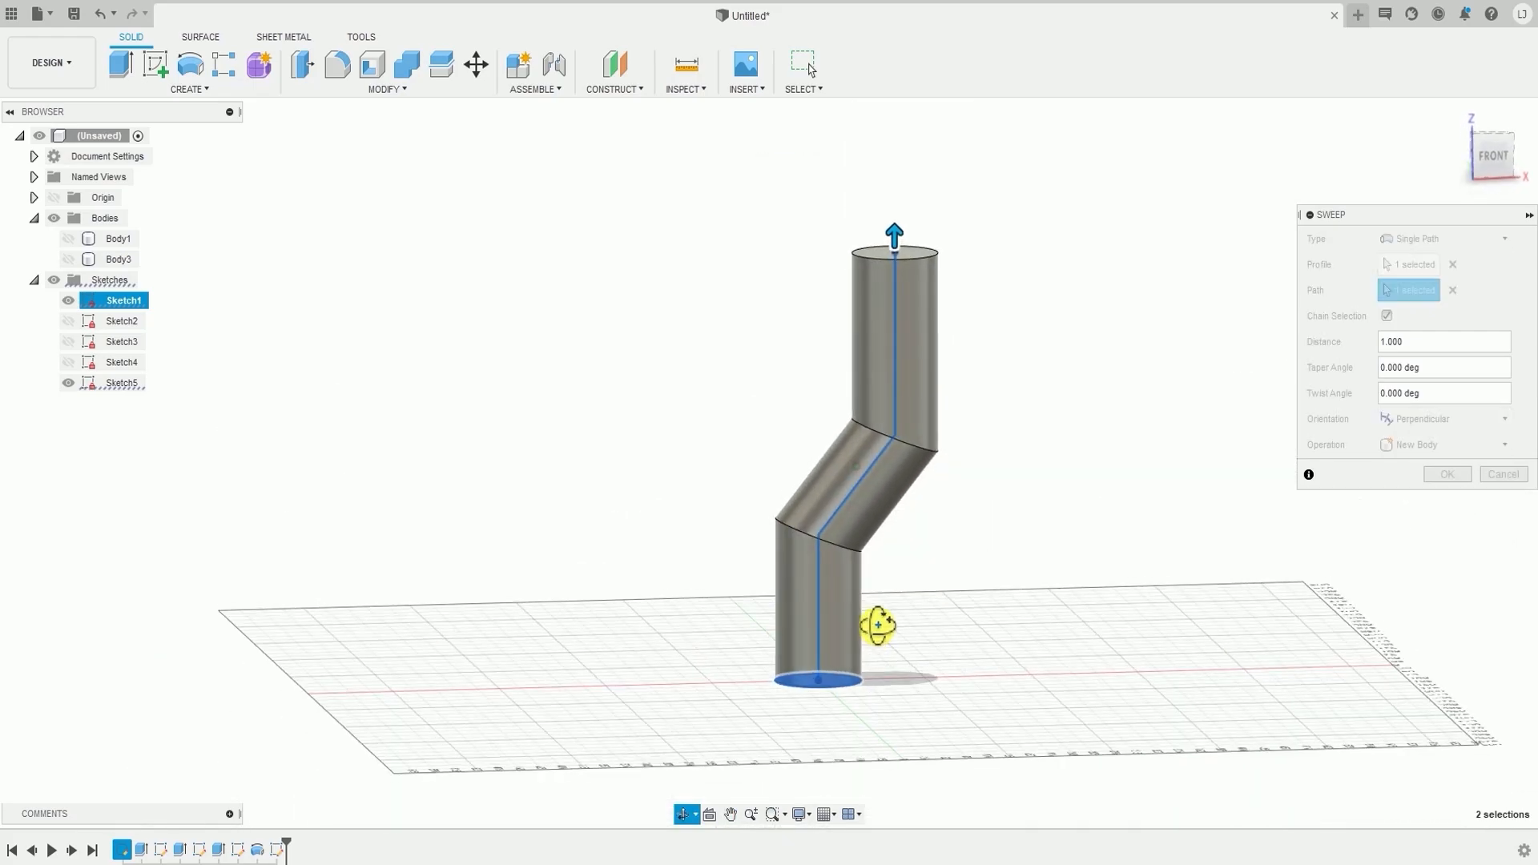
scroll(854, 665, "up", 3)
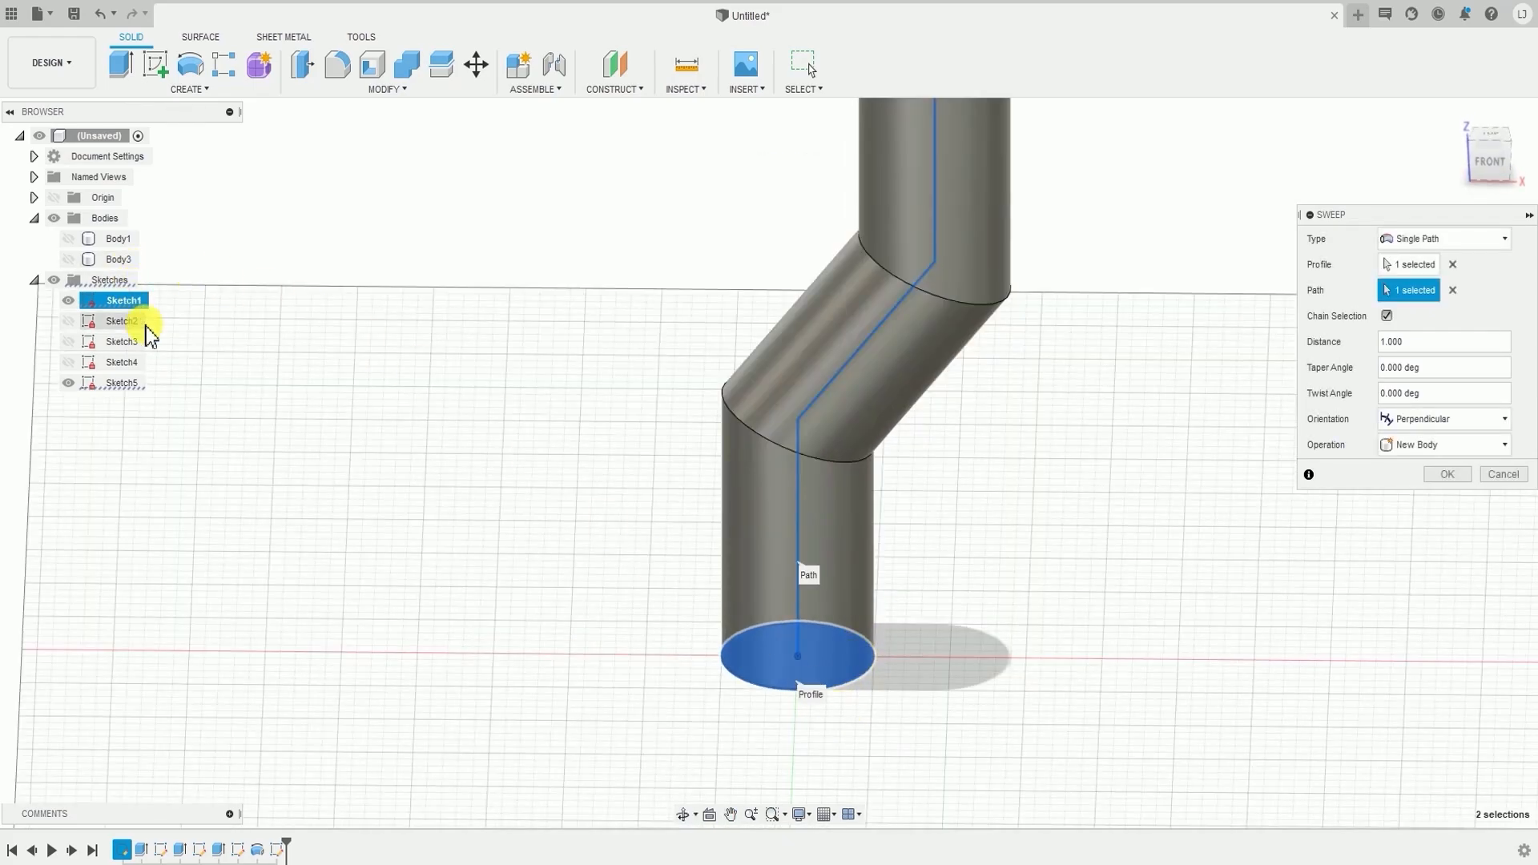
middle_click_drag(887, 690, 838, 722)
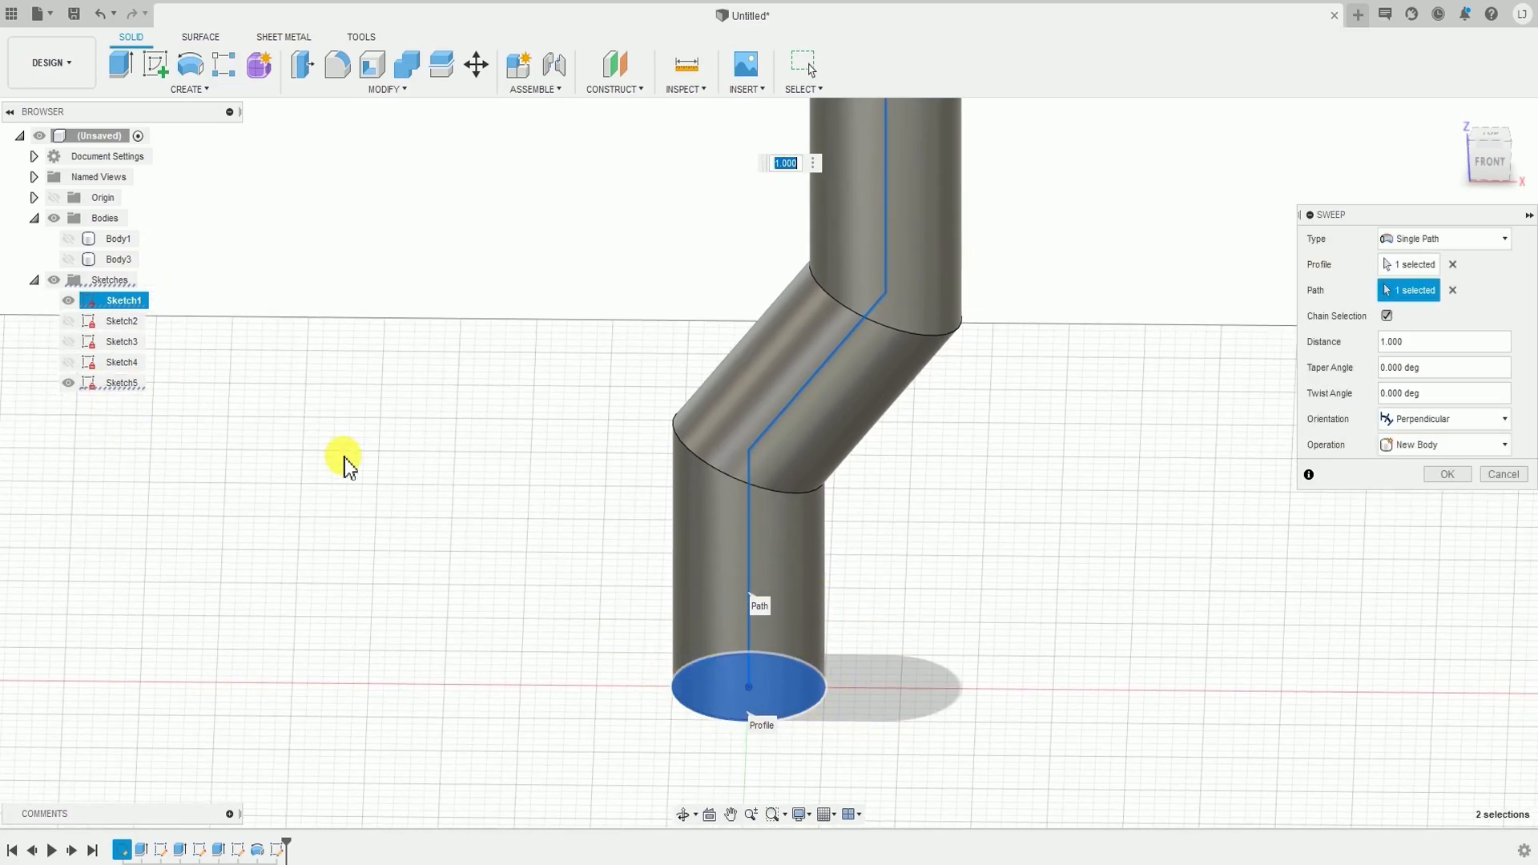
middle_click_drag(796, 683, 704, 810)
scroll(746, 565, "down", 3)
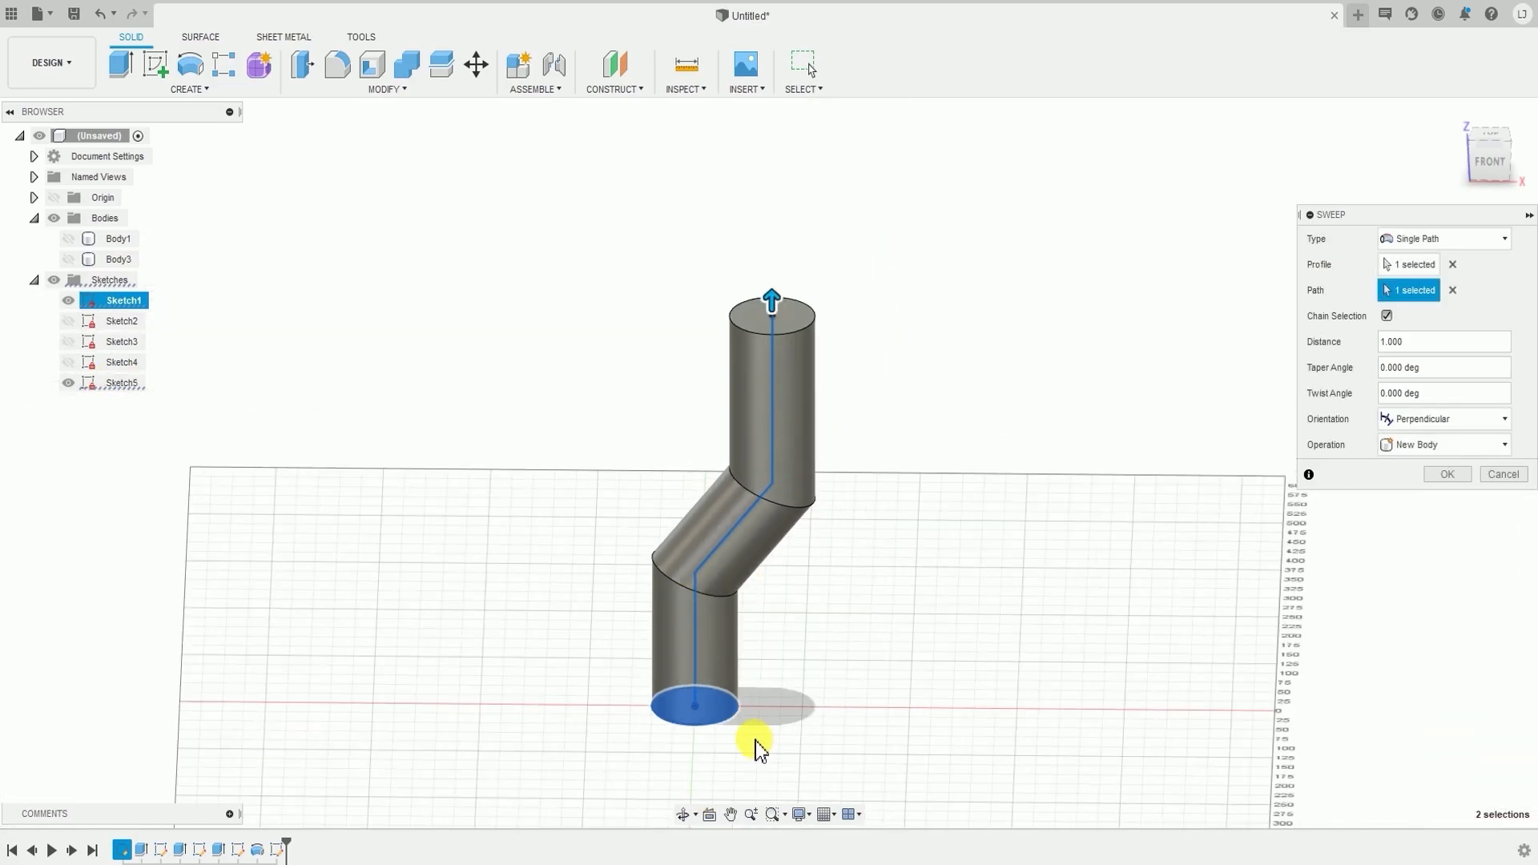
middle_click_drag(756, 741, 763, 716, "shift")
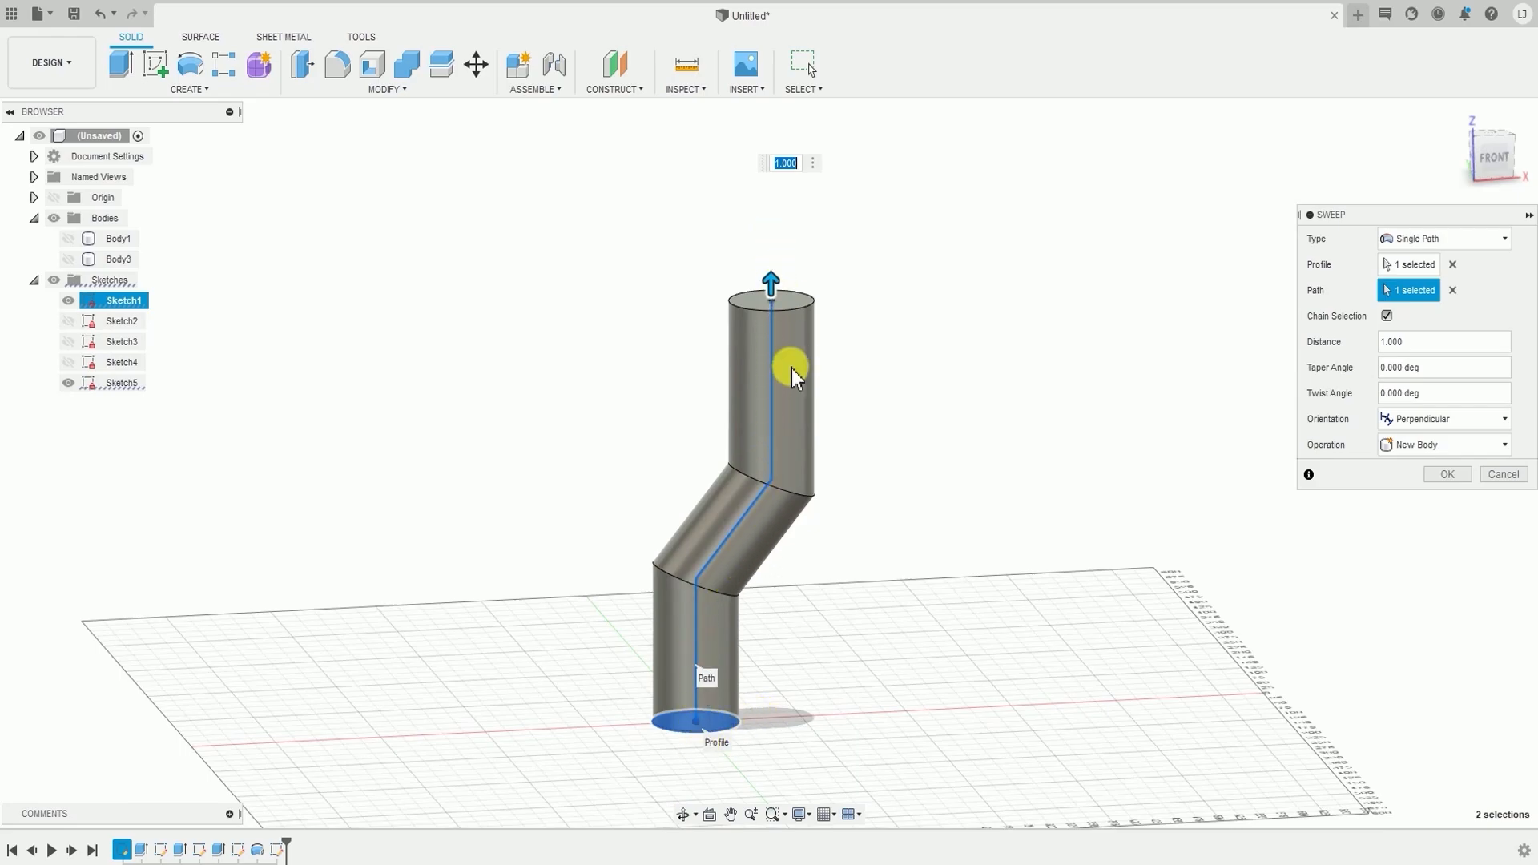
middle_click_drag(790, 368, 697, 618, "shift")
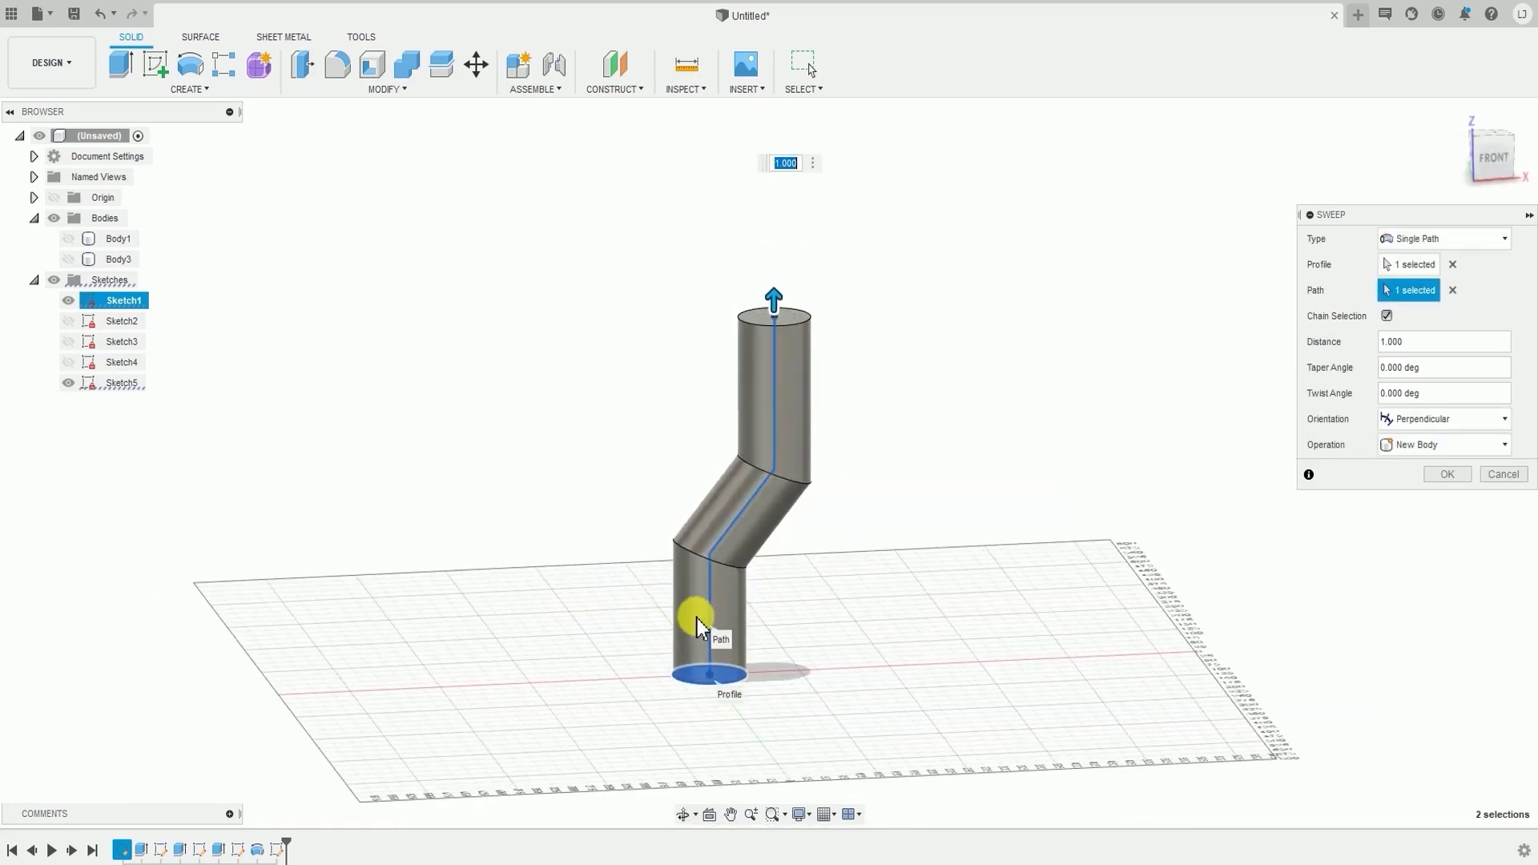
middle_click_drag(745, 511, 727, 542, "shift")
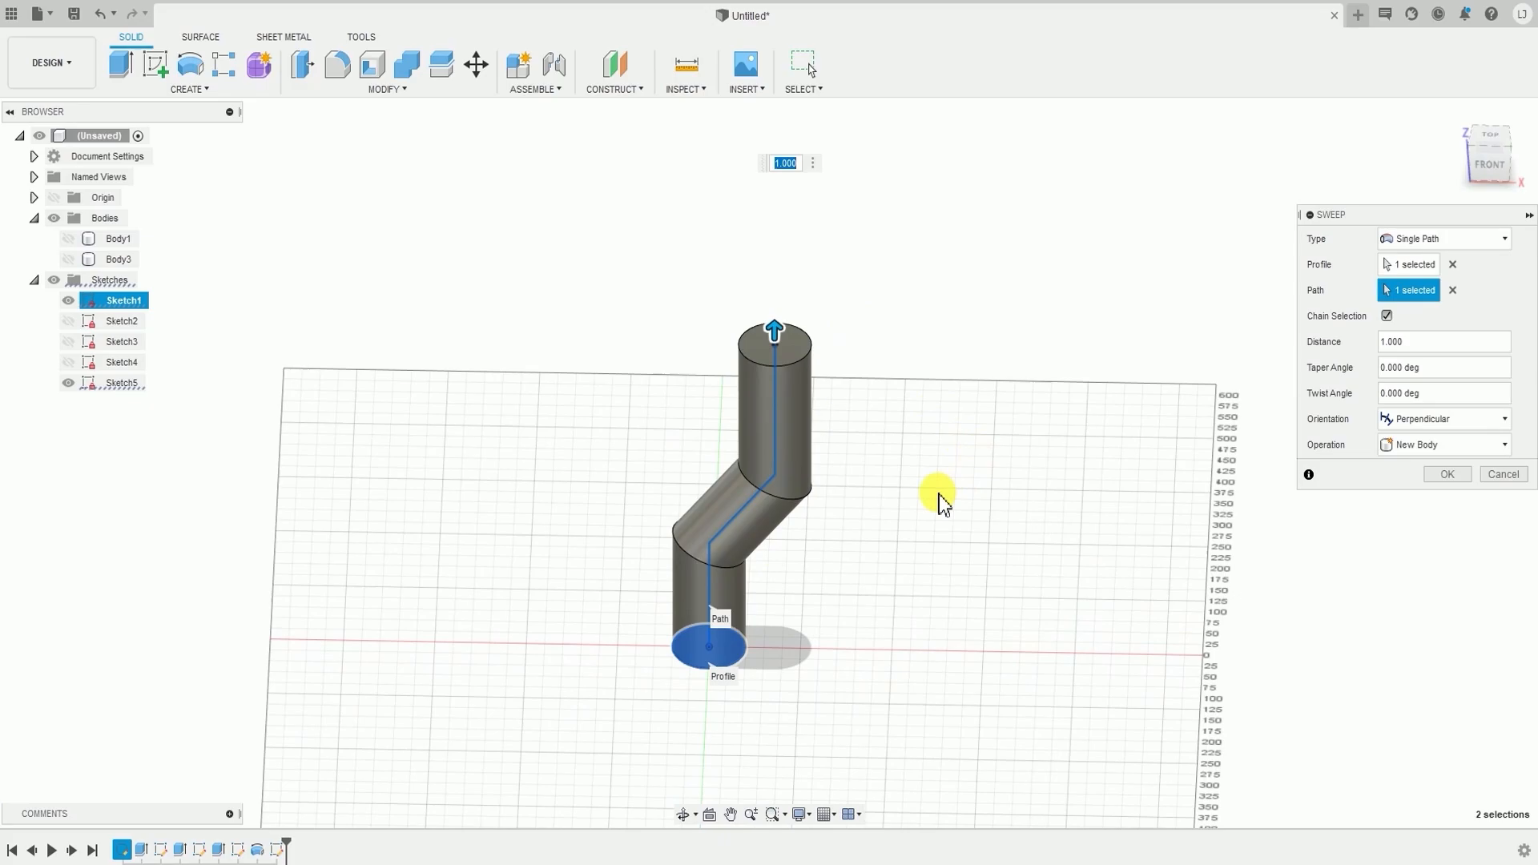
scroll(781, 641, "down", 3)
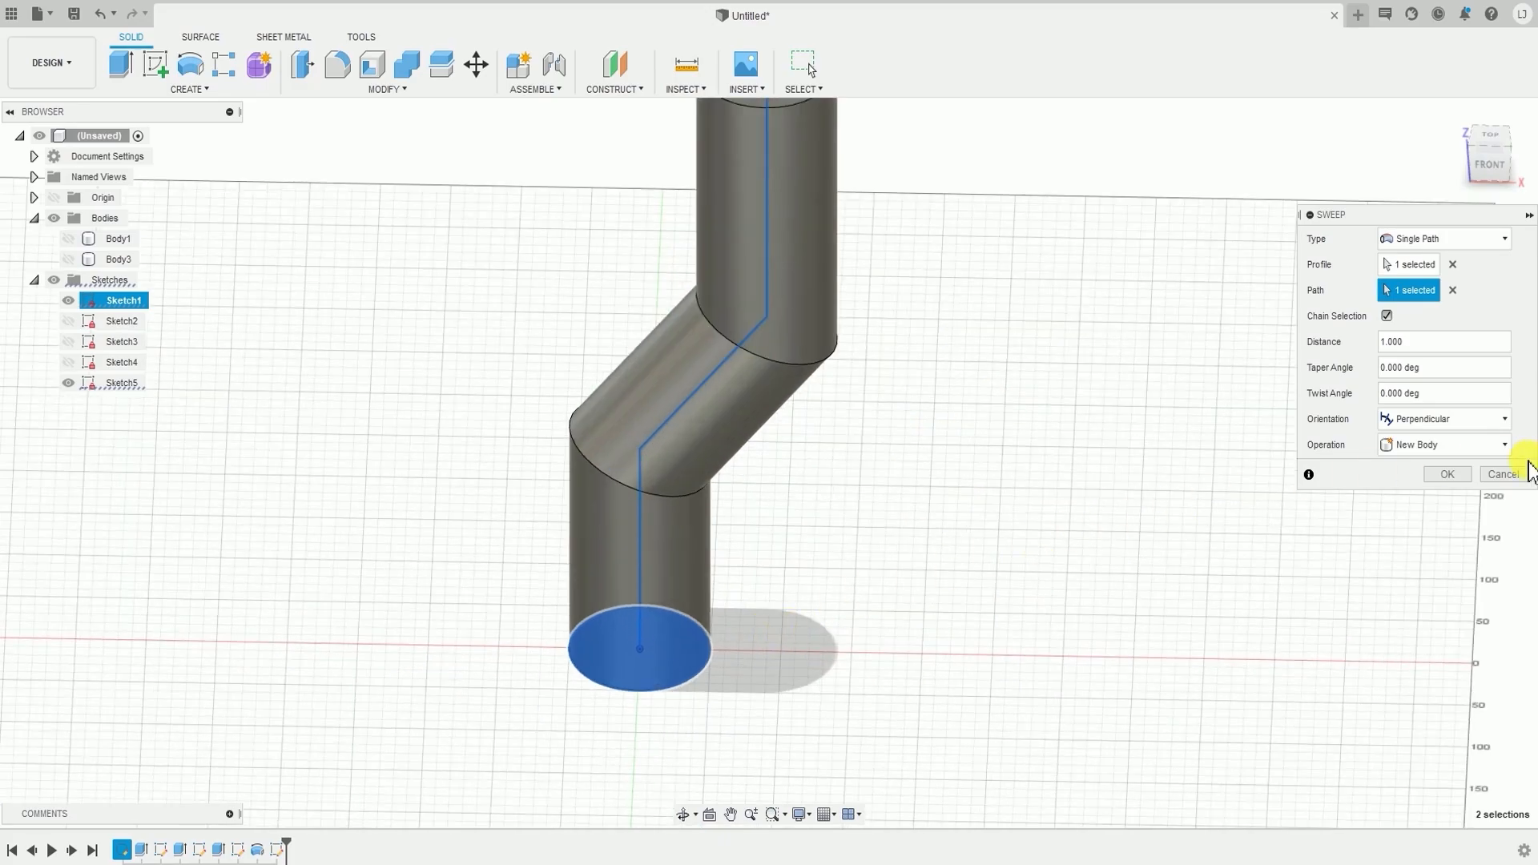
- Accept the sweep as a new body and show the path sketch, Sketch5, inside it
left_click(1453, 475)
scroll(821, 638, "up", 5)
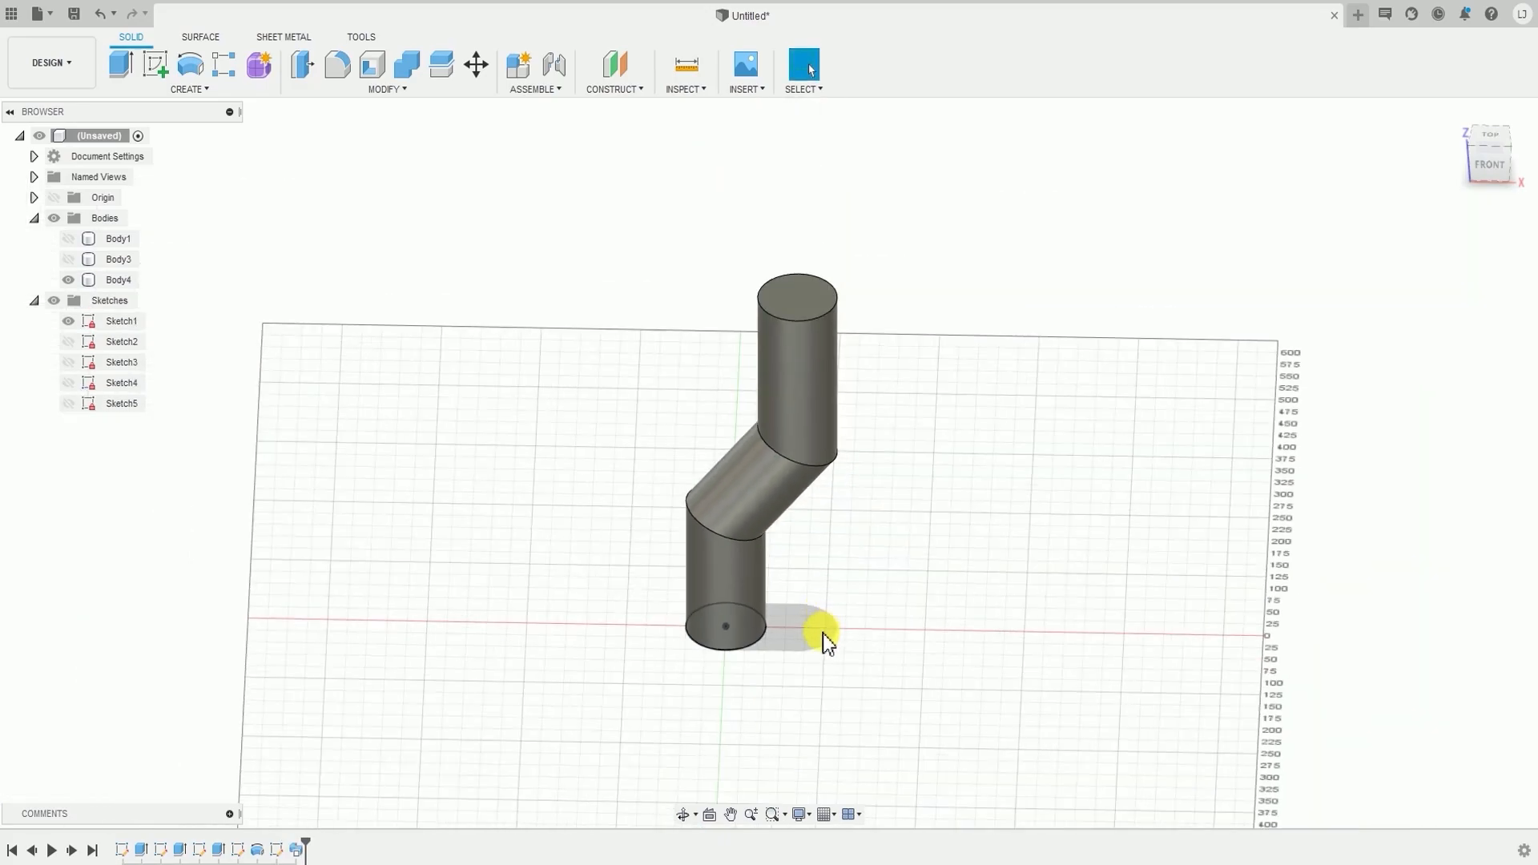
middle_click_drag(820, 638, 736, 624, "shift")
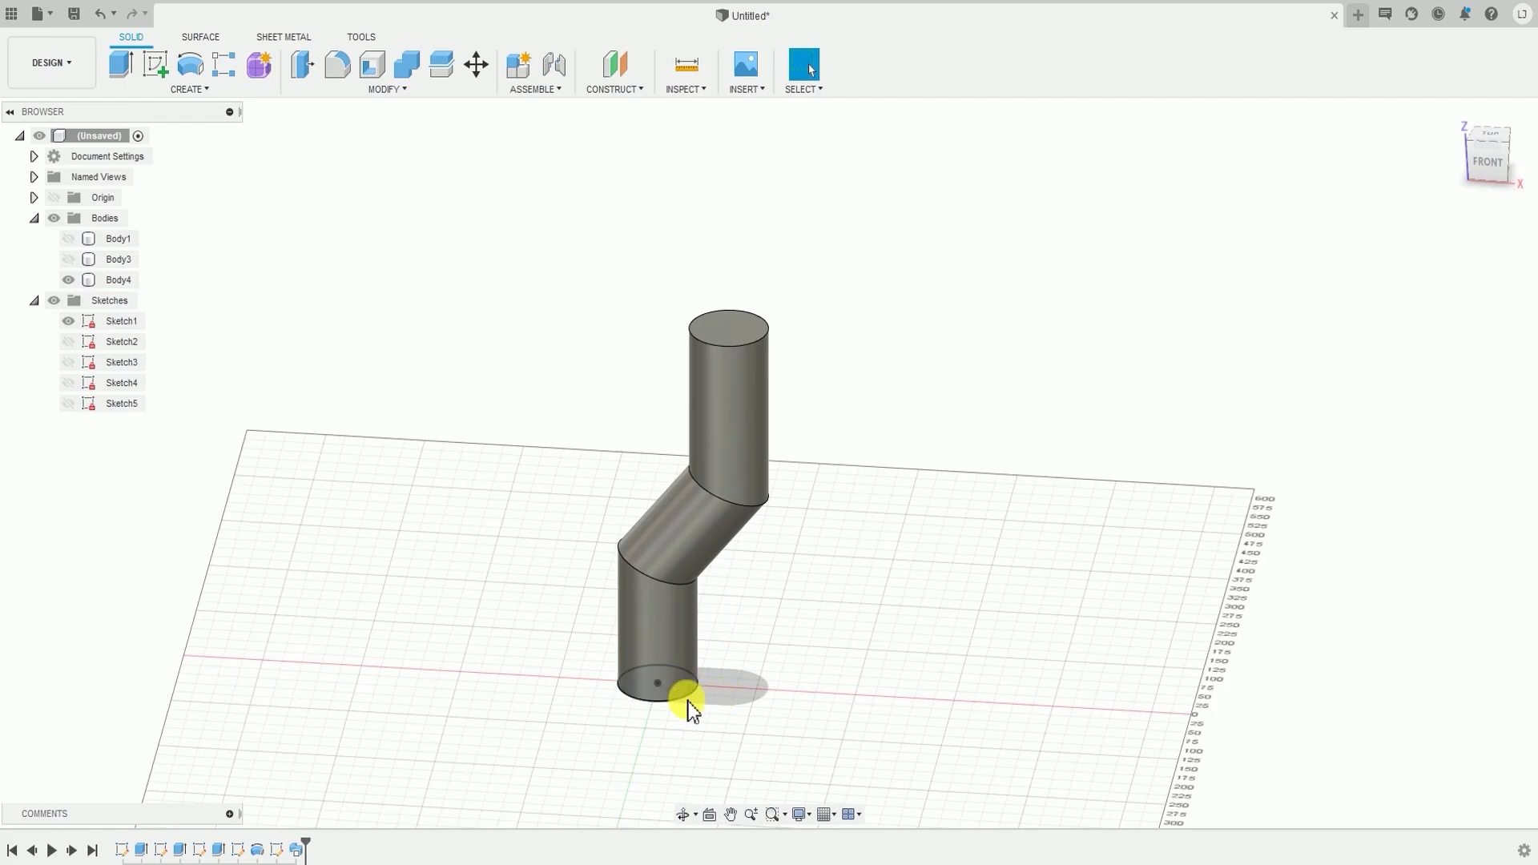
left_click(70, 409)
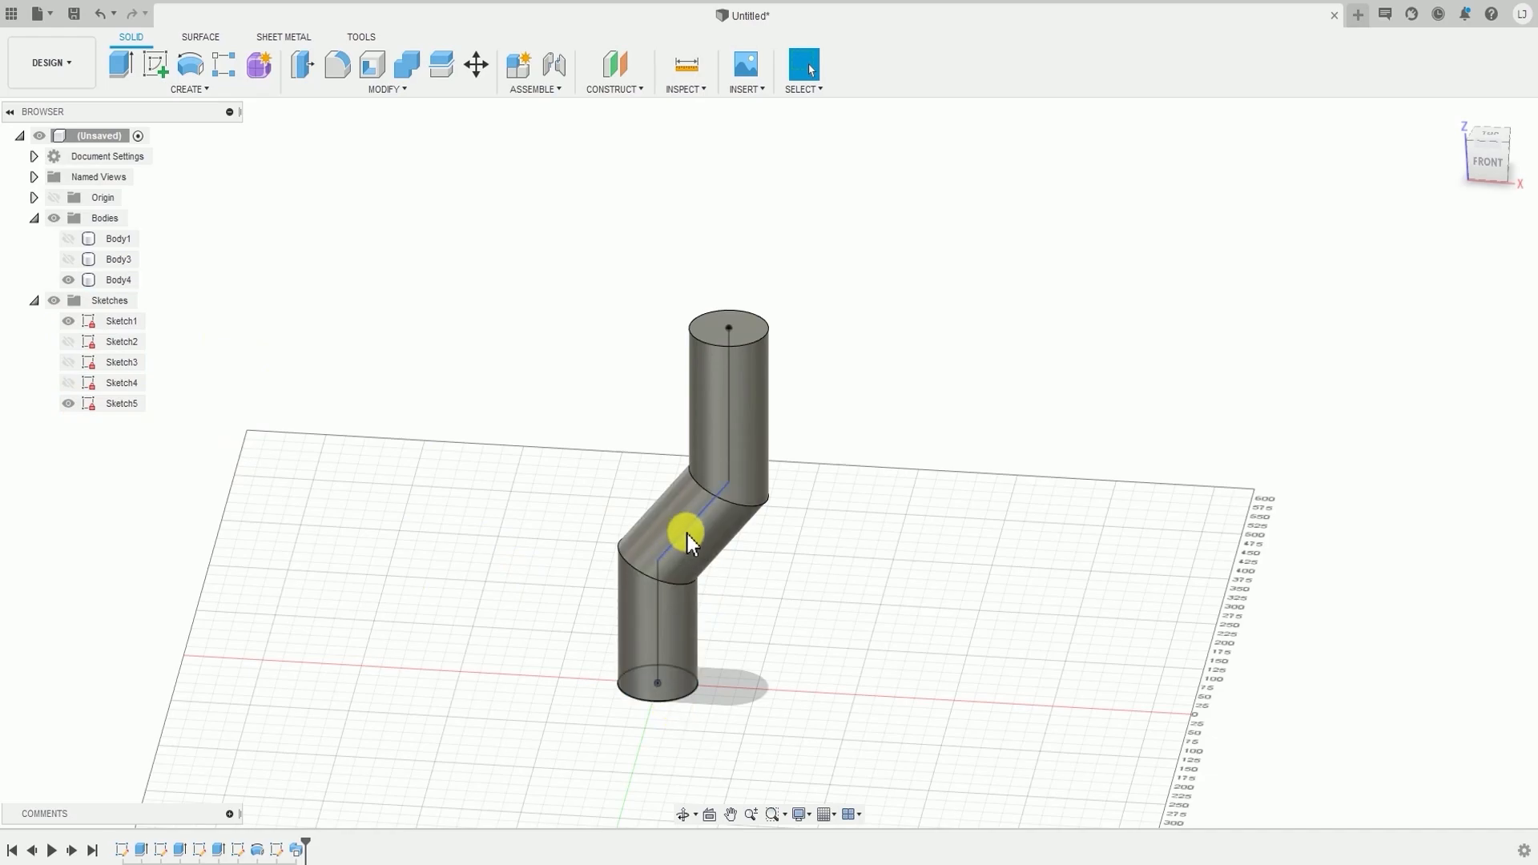
middle_click_drag(684, 458, 718, 508, "shift")
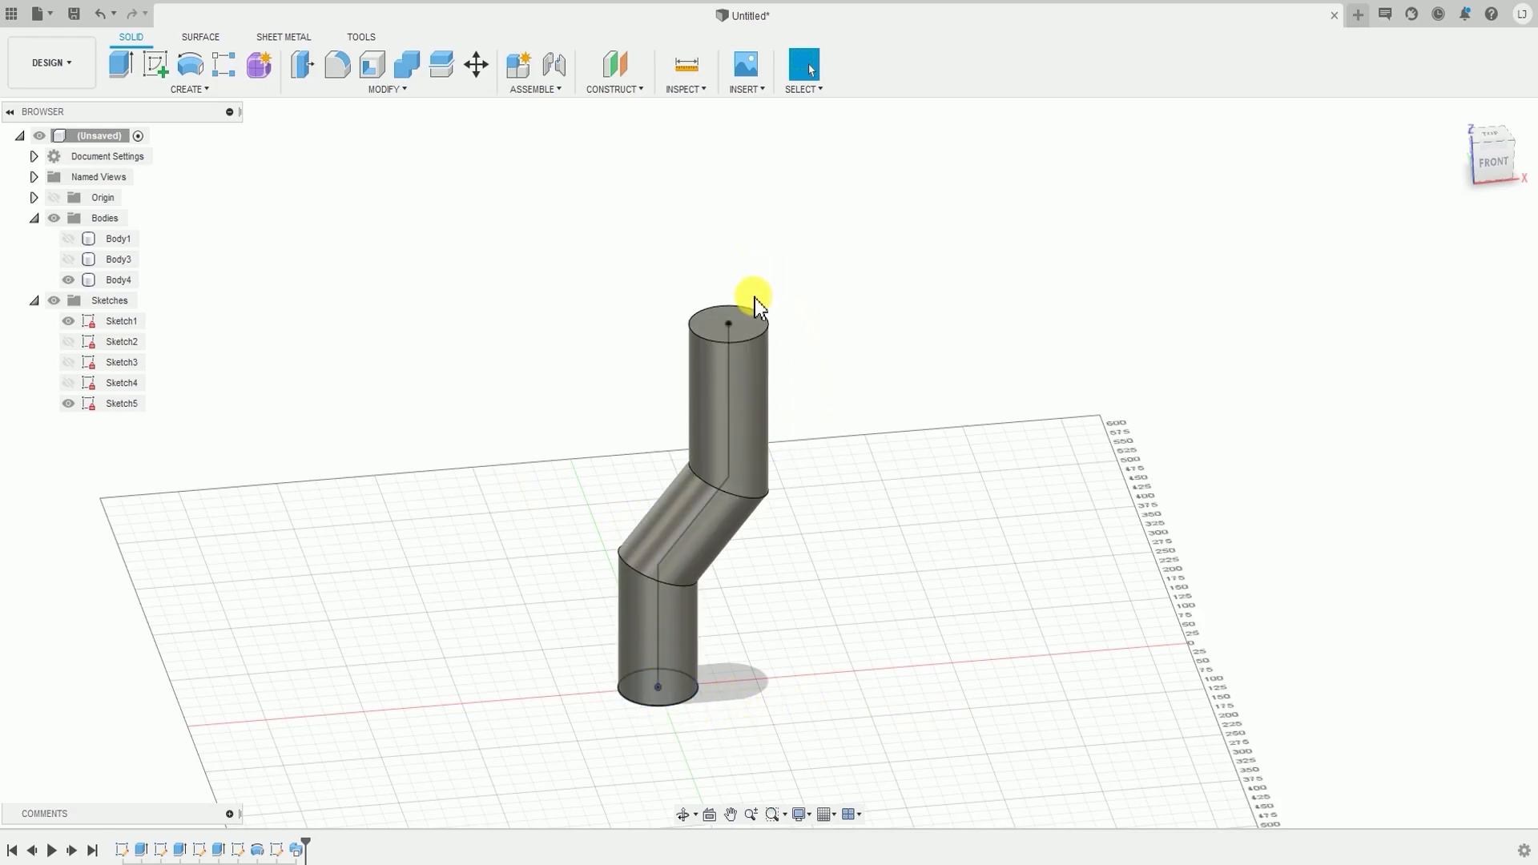
left_click(207, 91)
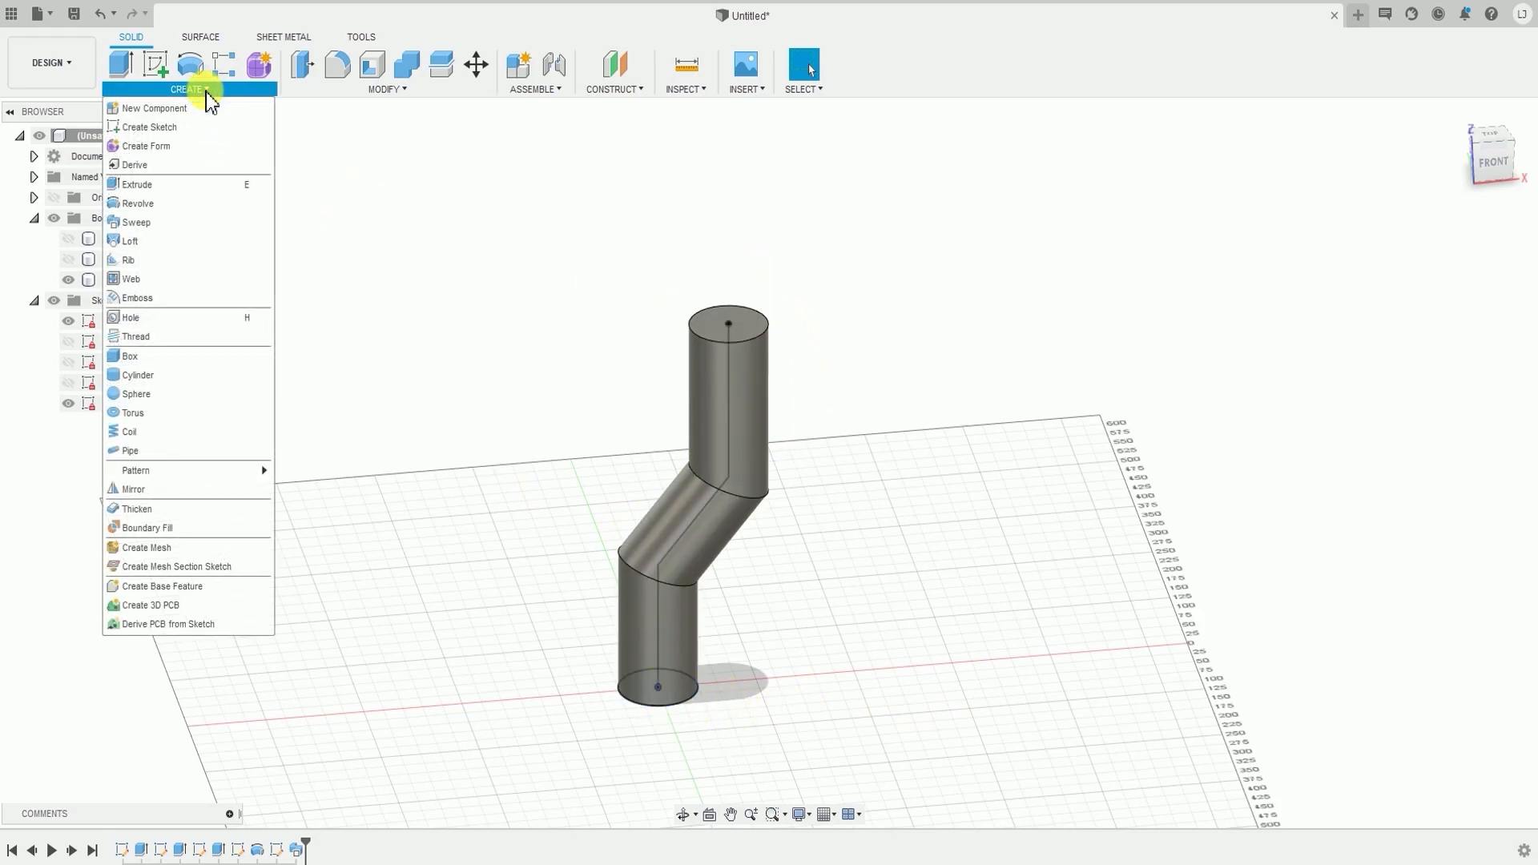
scroll(768, 640, "up", 1)
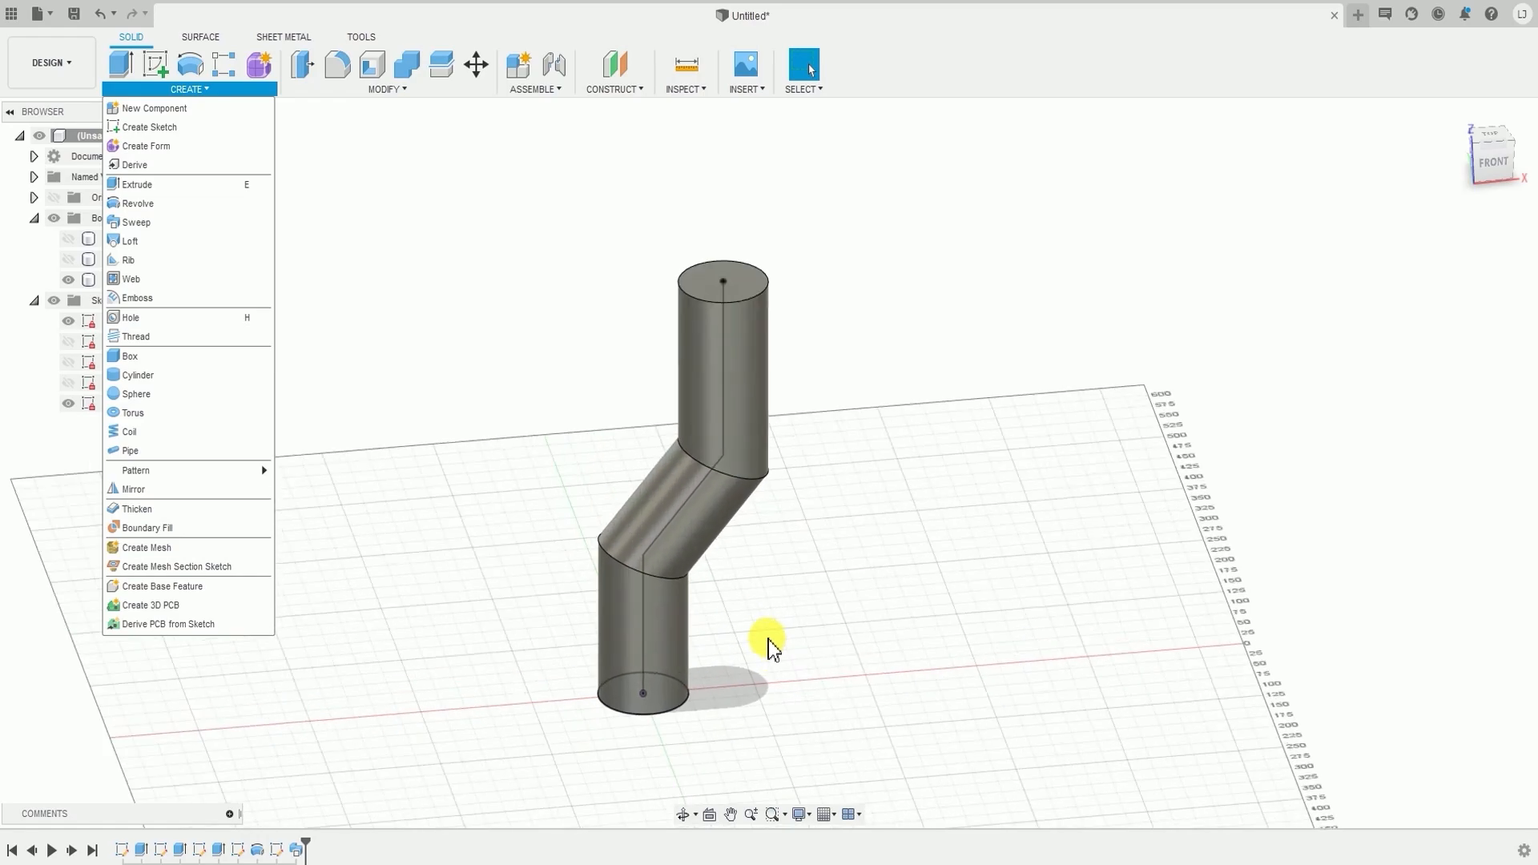
left_click(893, 561)
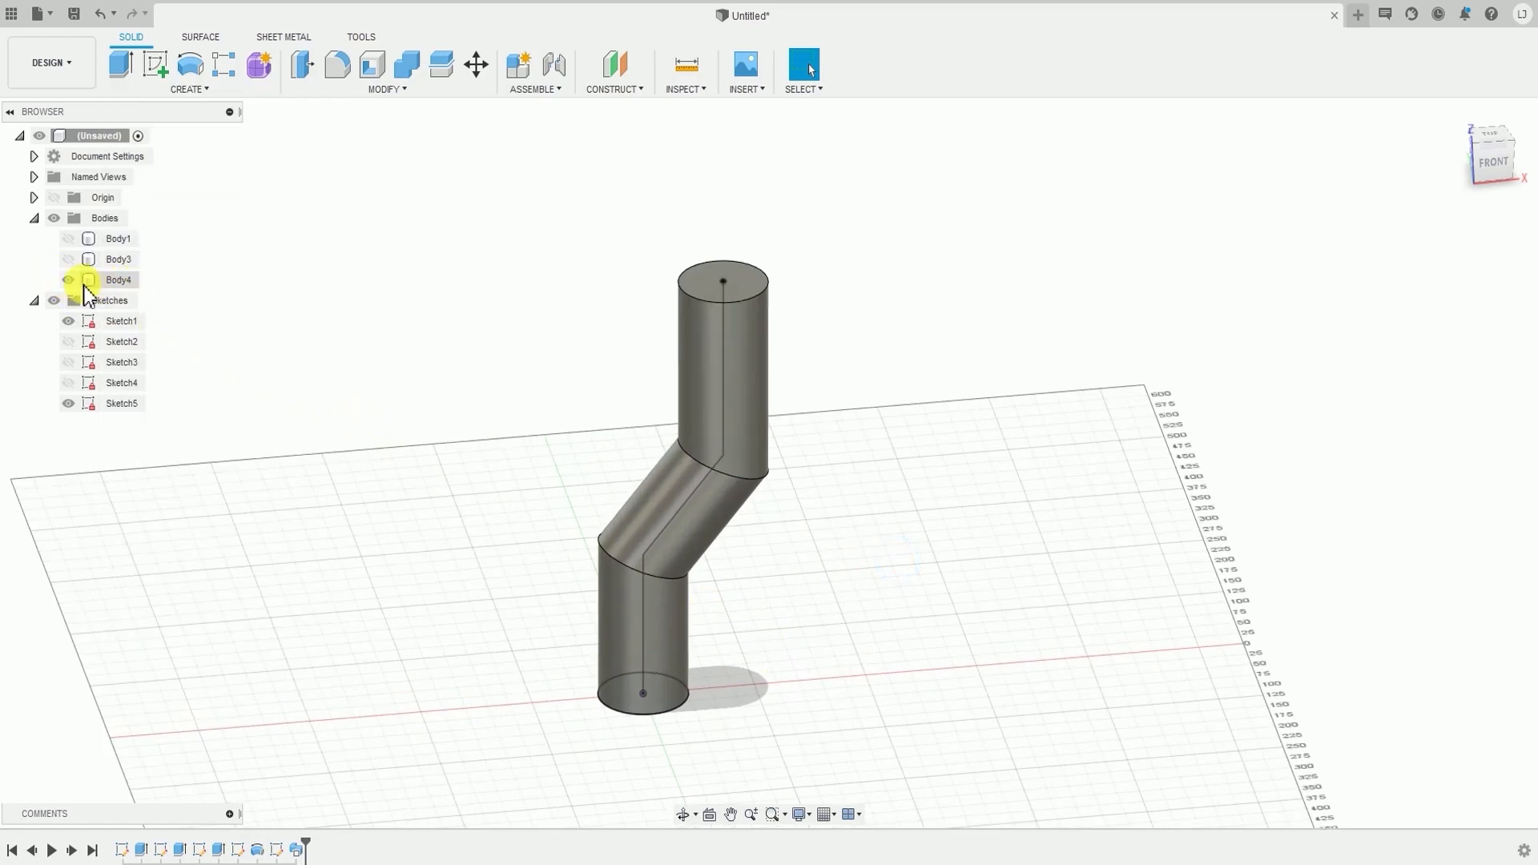
- Hide the swept body, the circle sketch and the path sketch to clear the workspace
left_click(68, 280)
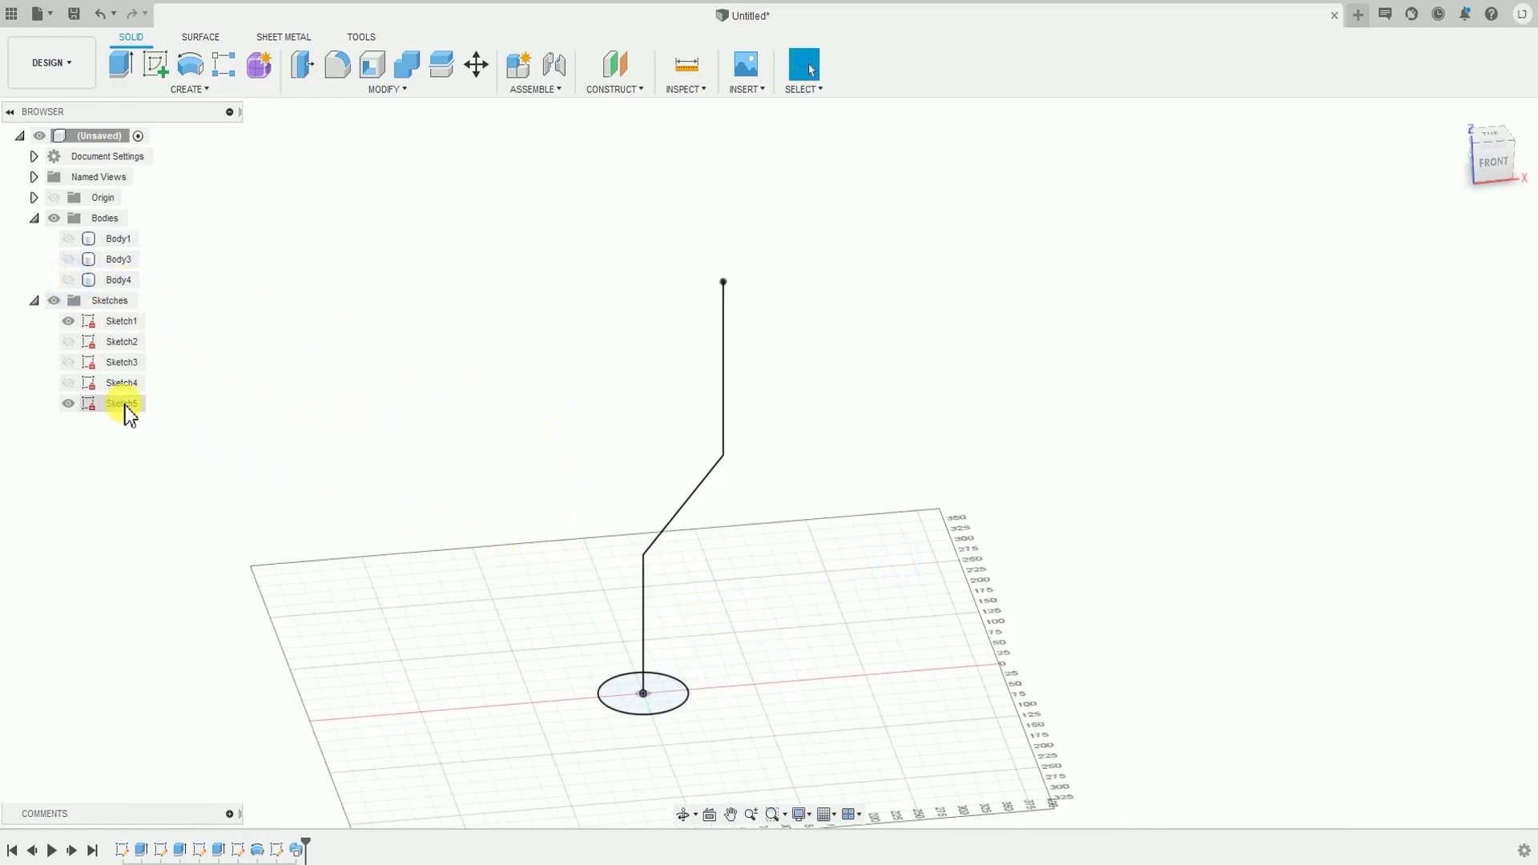
left_click(68, 323)
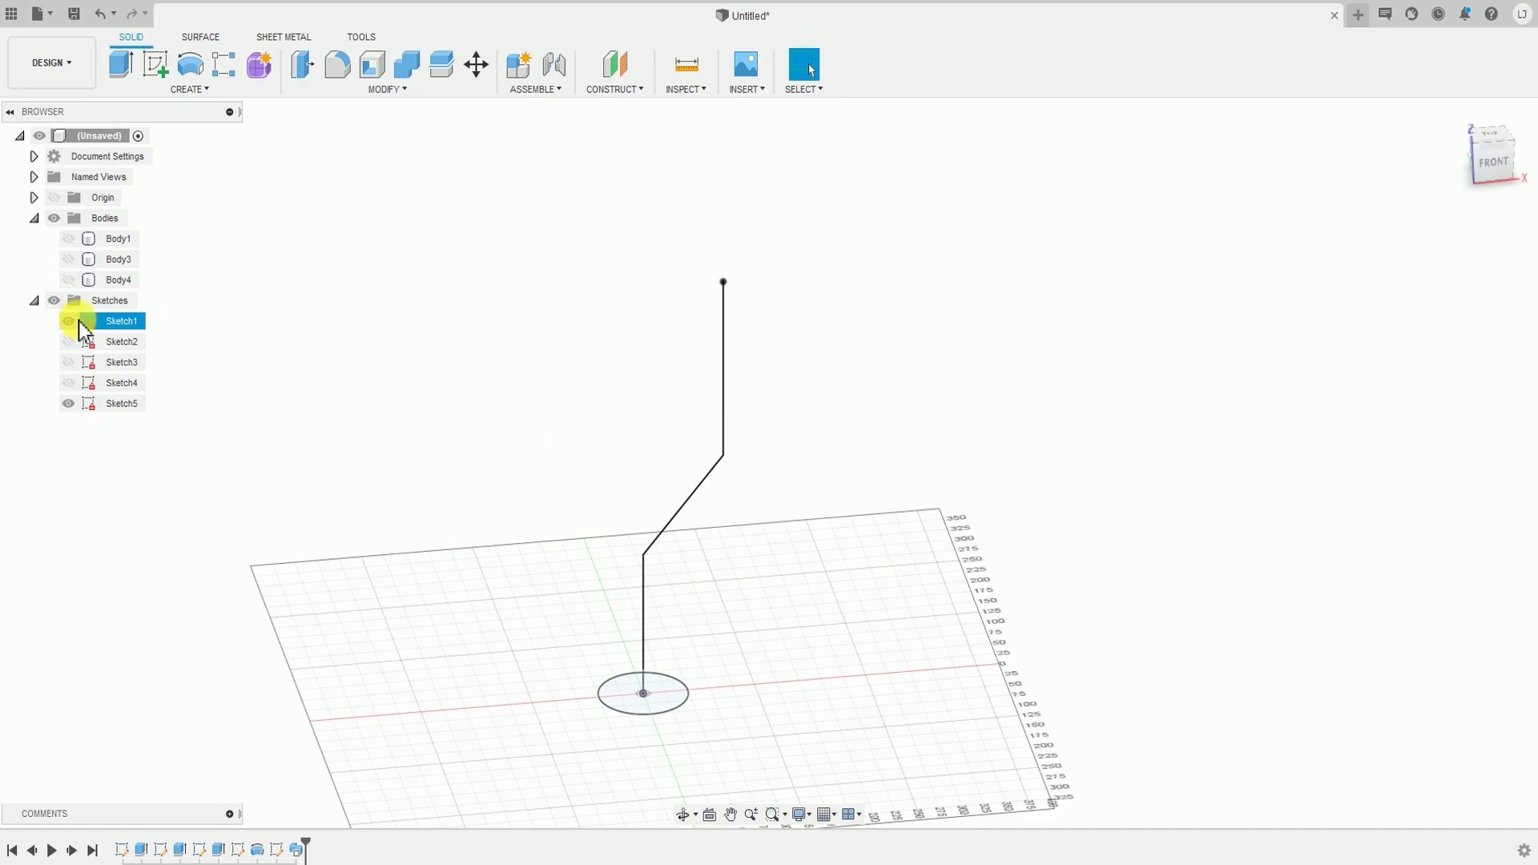
left_click(69, 404)
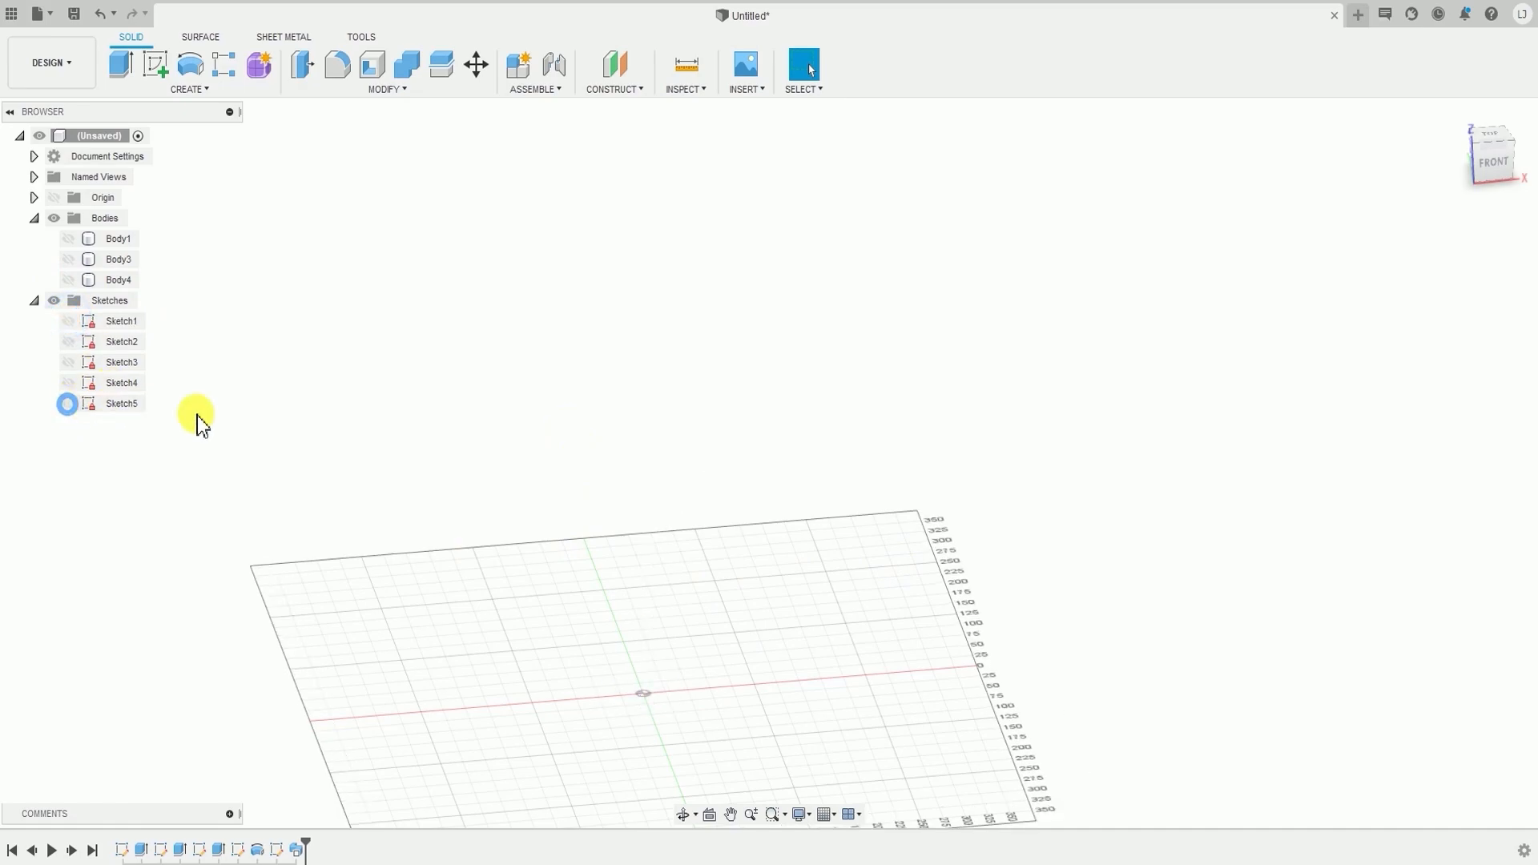
left_click(210, 90)
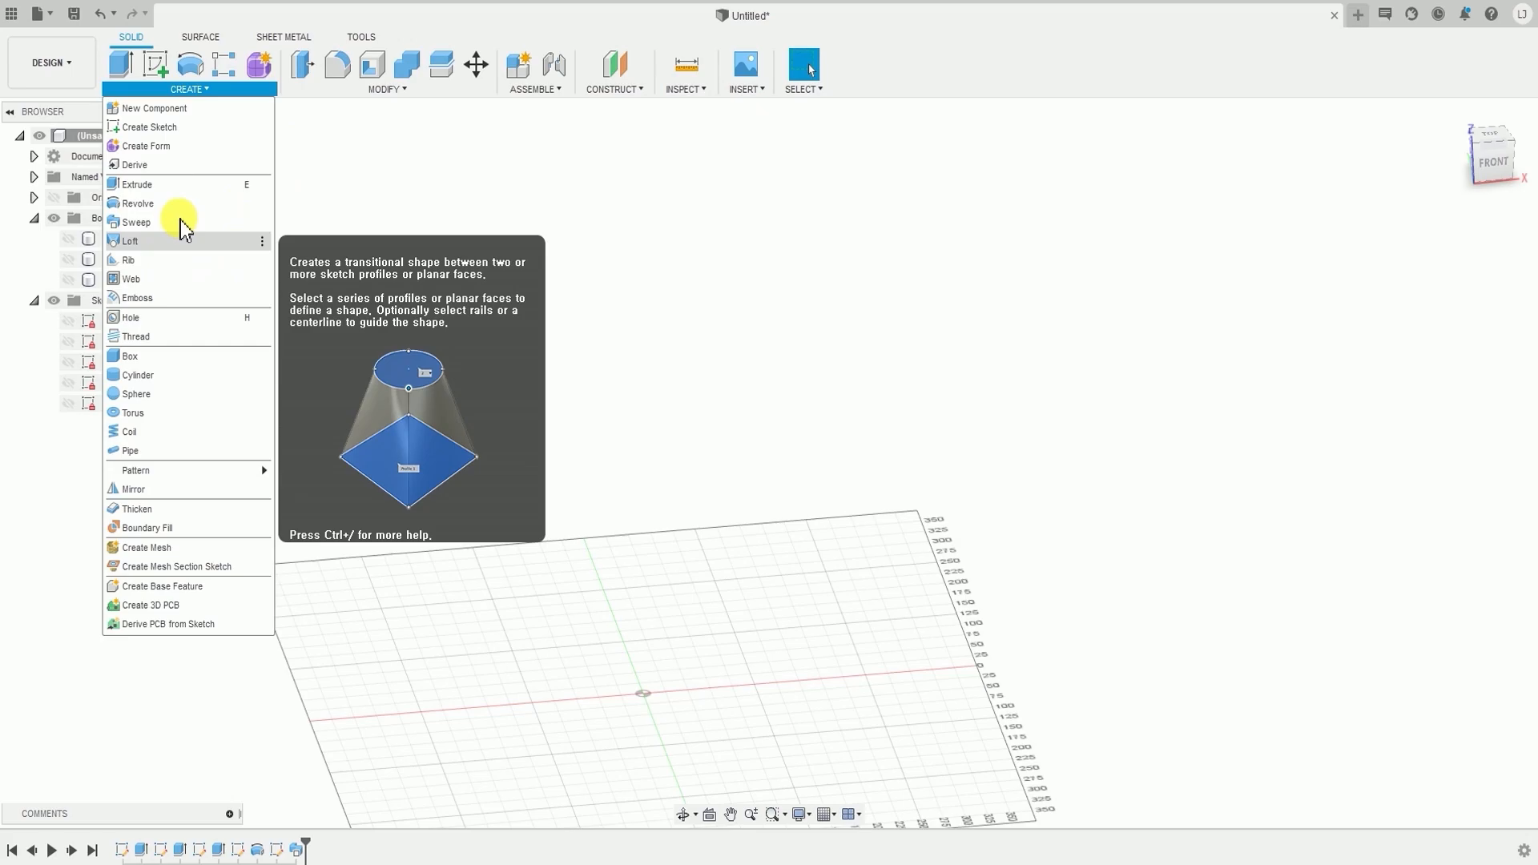
left_click(455, 157)
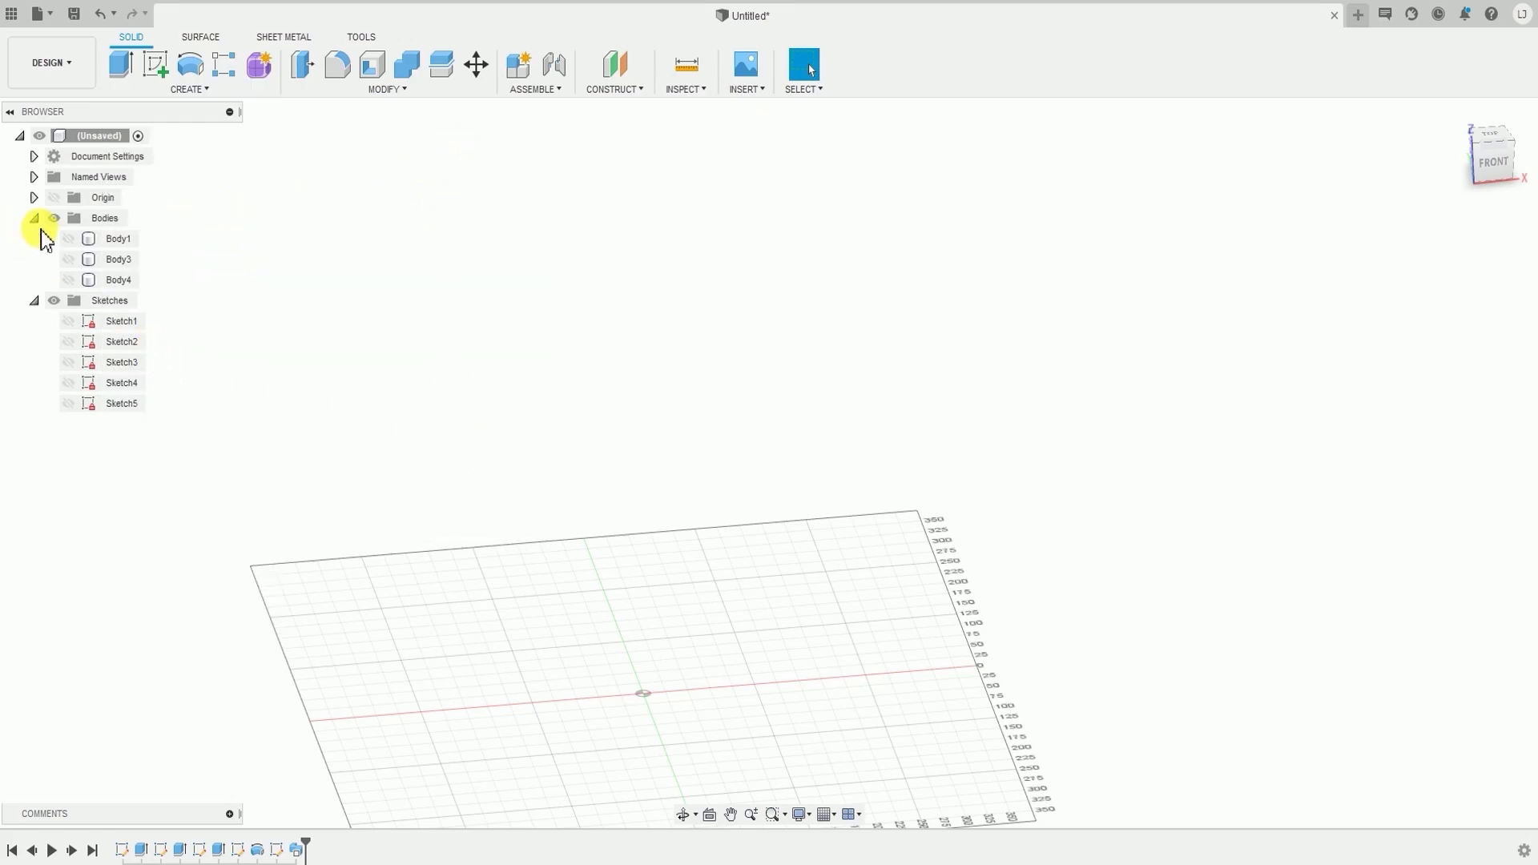
left_click(170, 90)
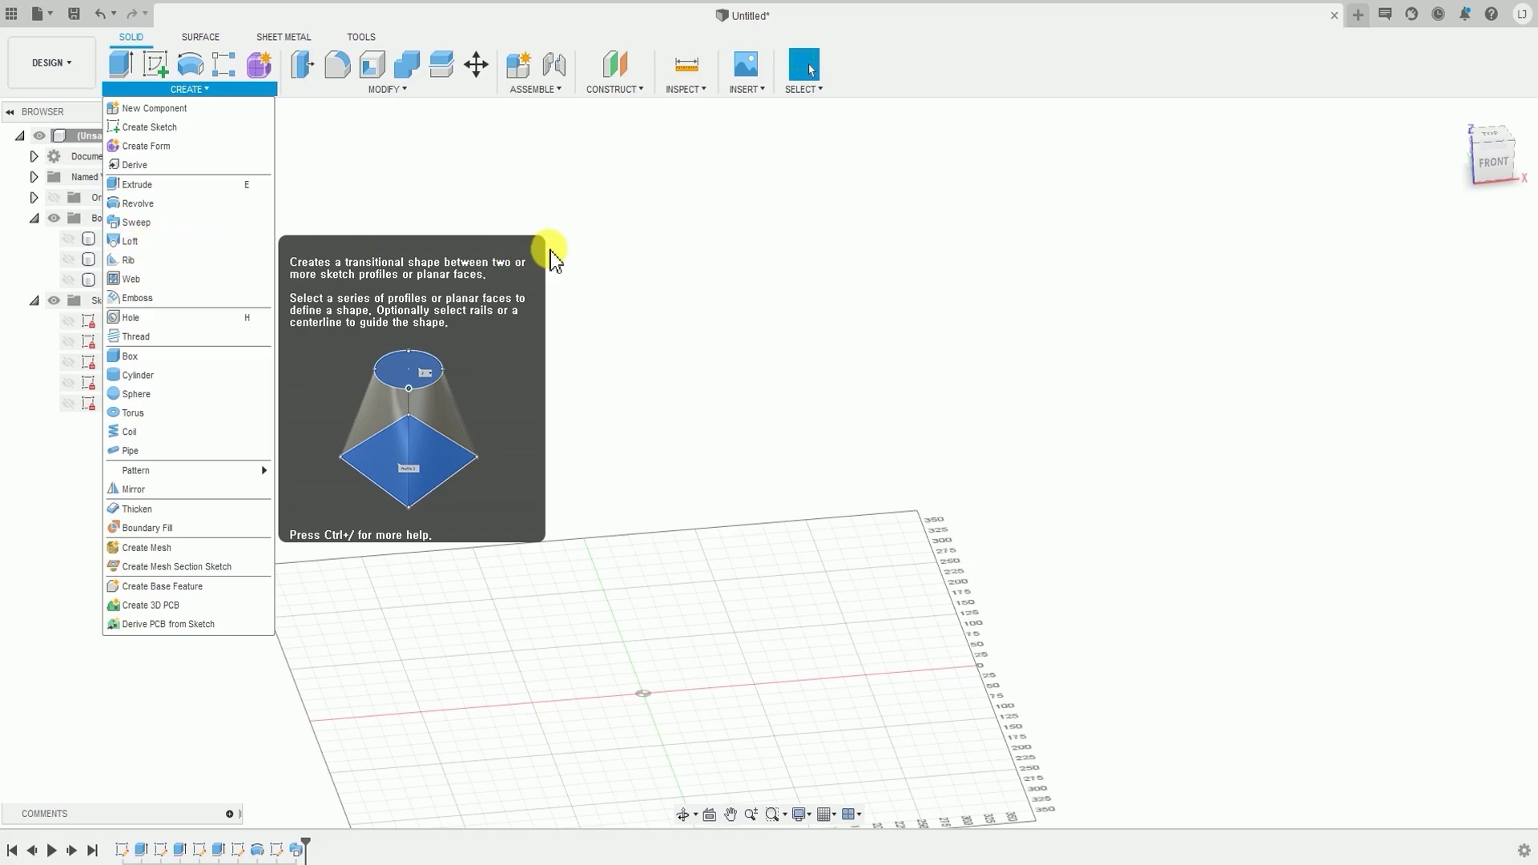
left_click(641, 250)
- Start a new sketch on the horizontal XY plane
left_click(187, 94)
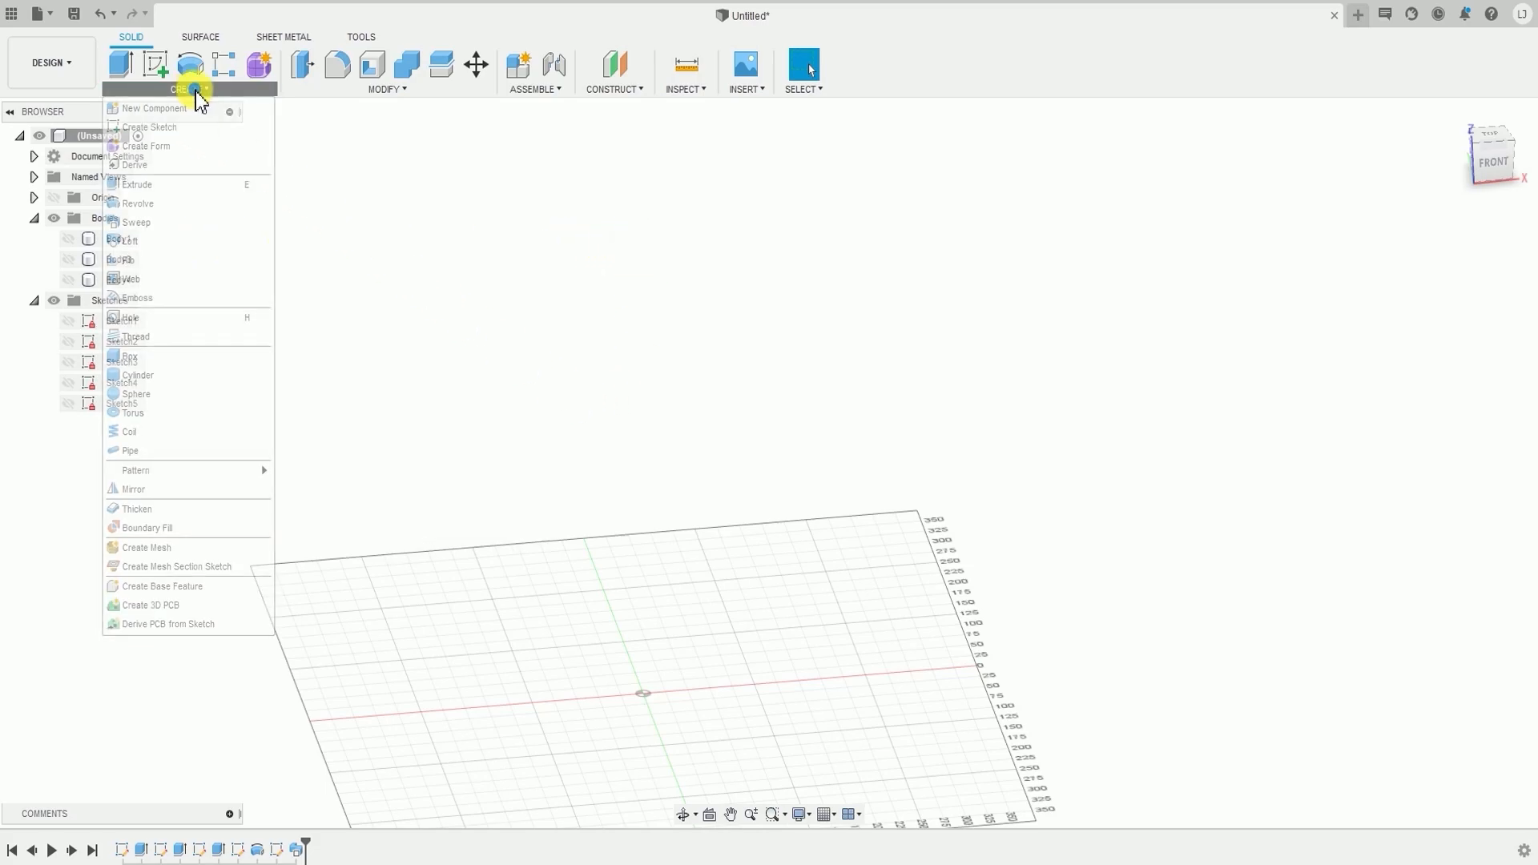
left_click(164, 130)
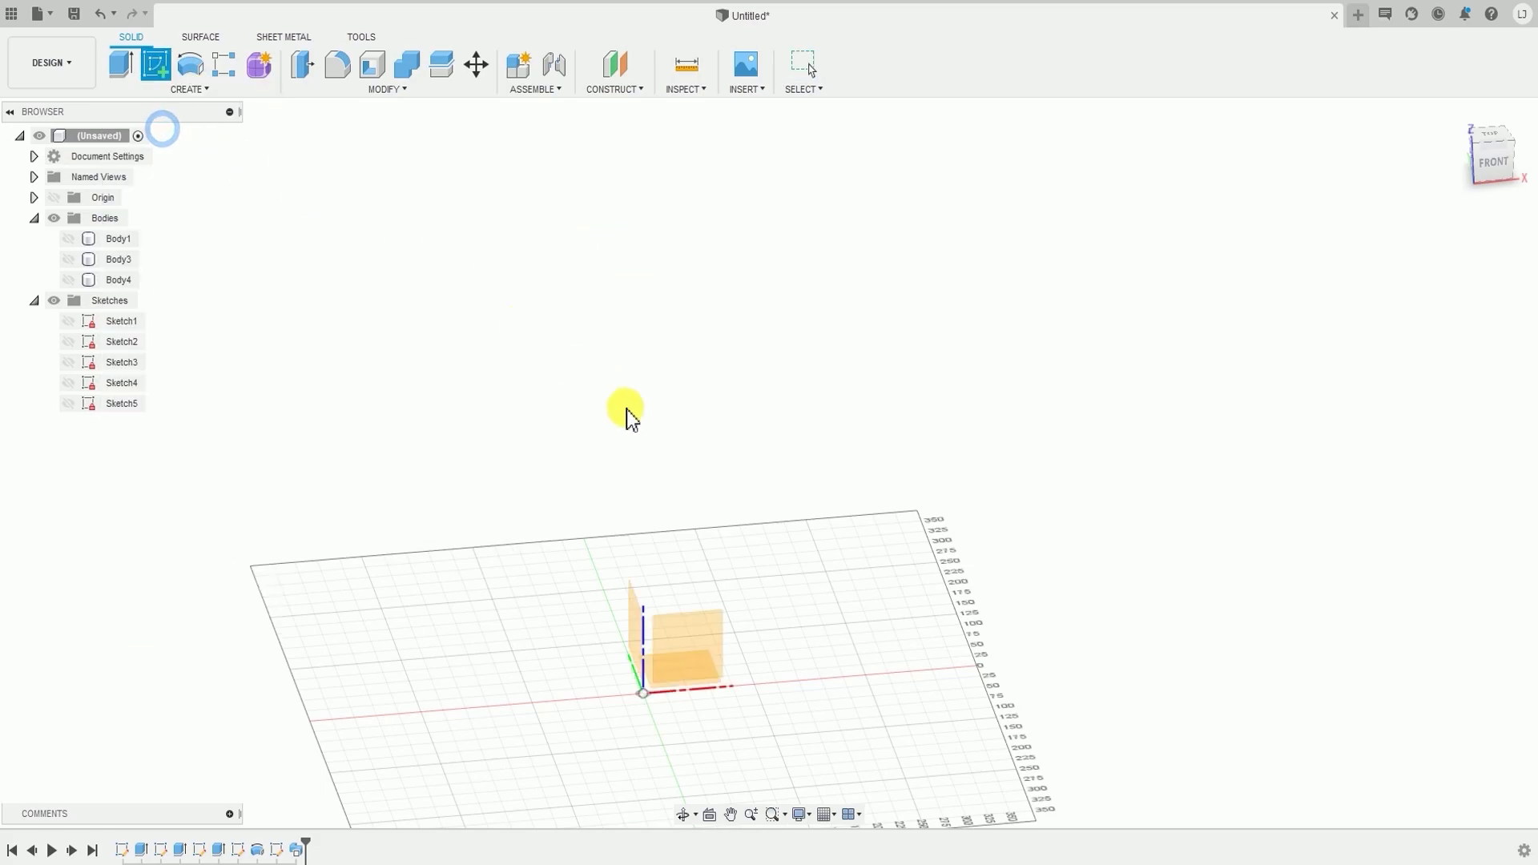
mouse_move(753, 508)
middle_mouse_down("shift")
mouse_move(762, 611)
mouse_move(772, 509)
mouse_move(739, 687)
middle_mouse_up("shift")
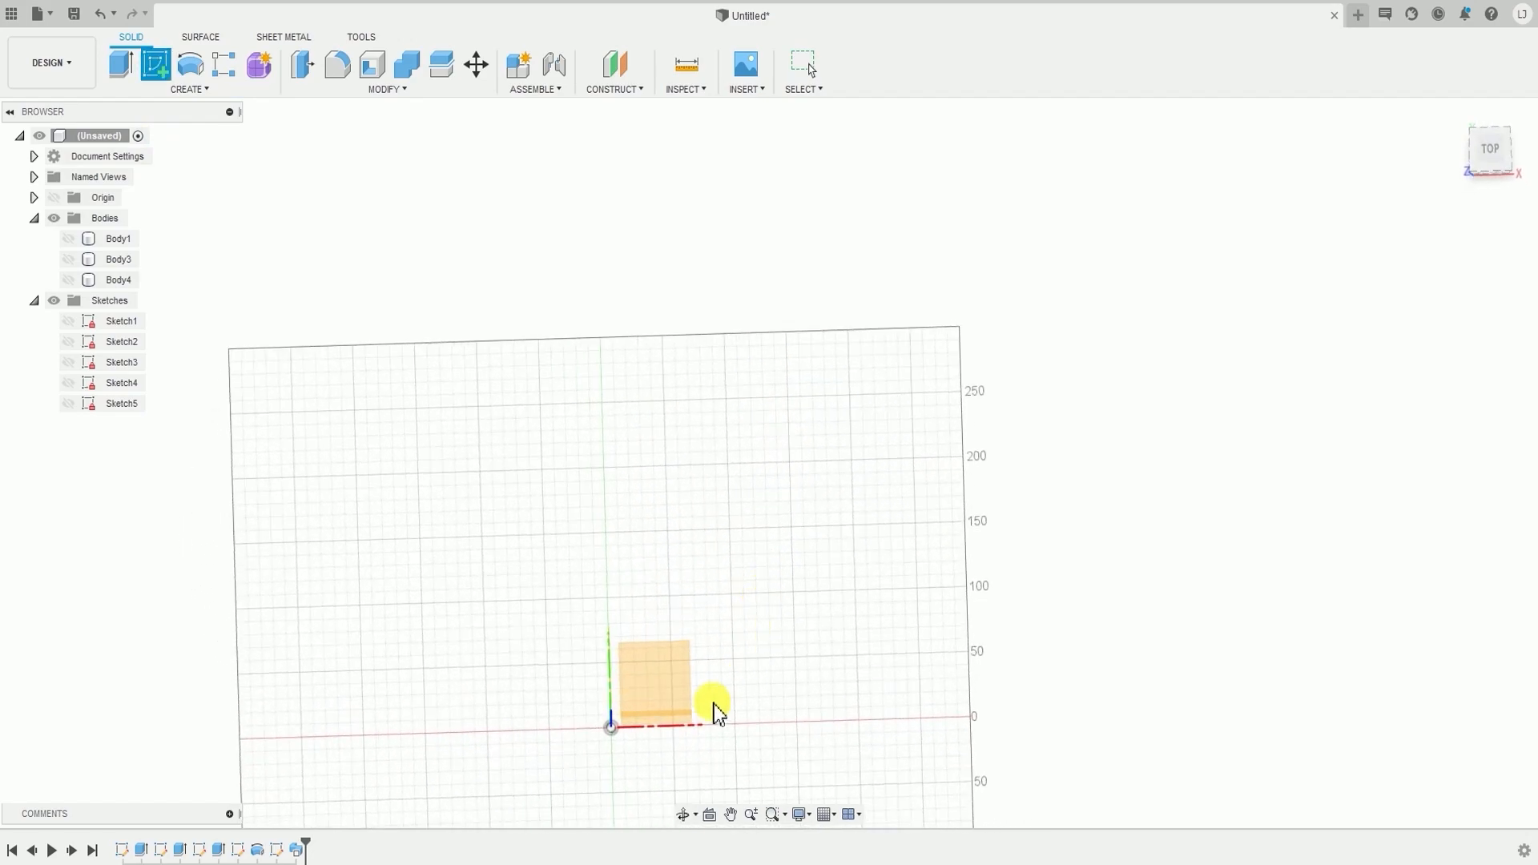
left_click(665, 677)
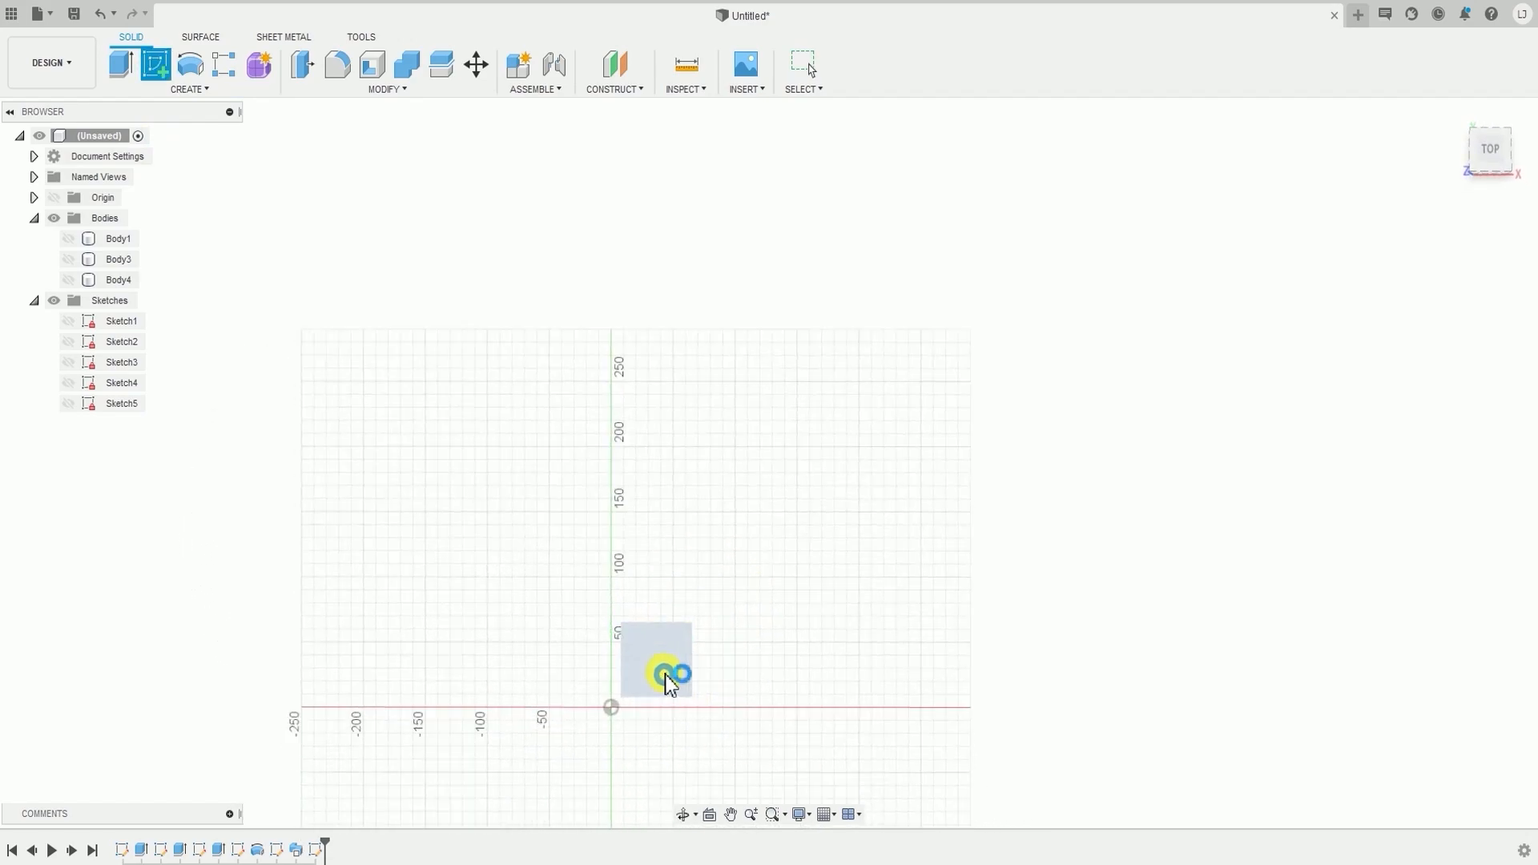
- Sketch a center rectangle about 200 mm wide, centred on the origin and slightly taller than wide
left_click(194, 90)
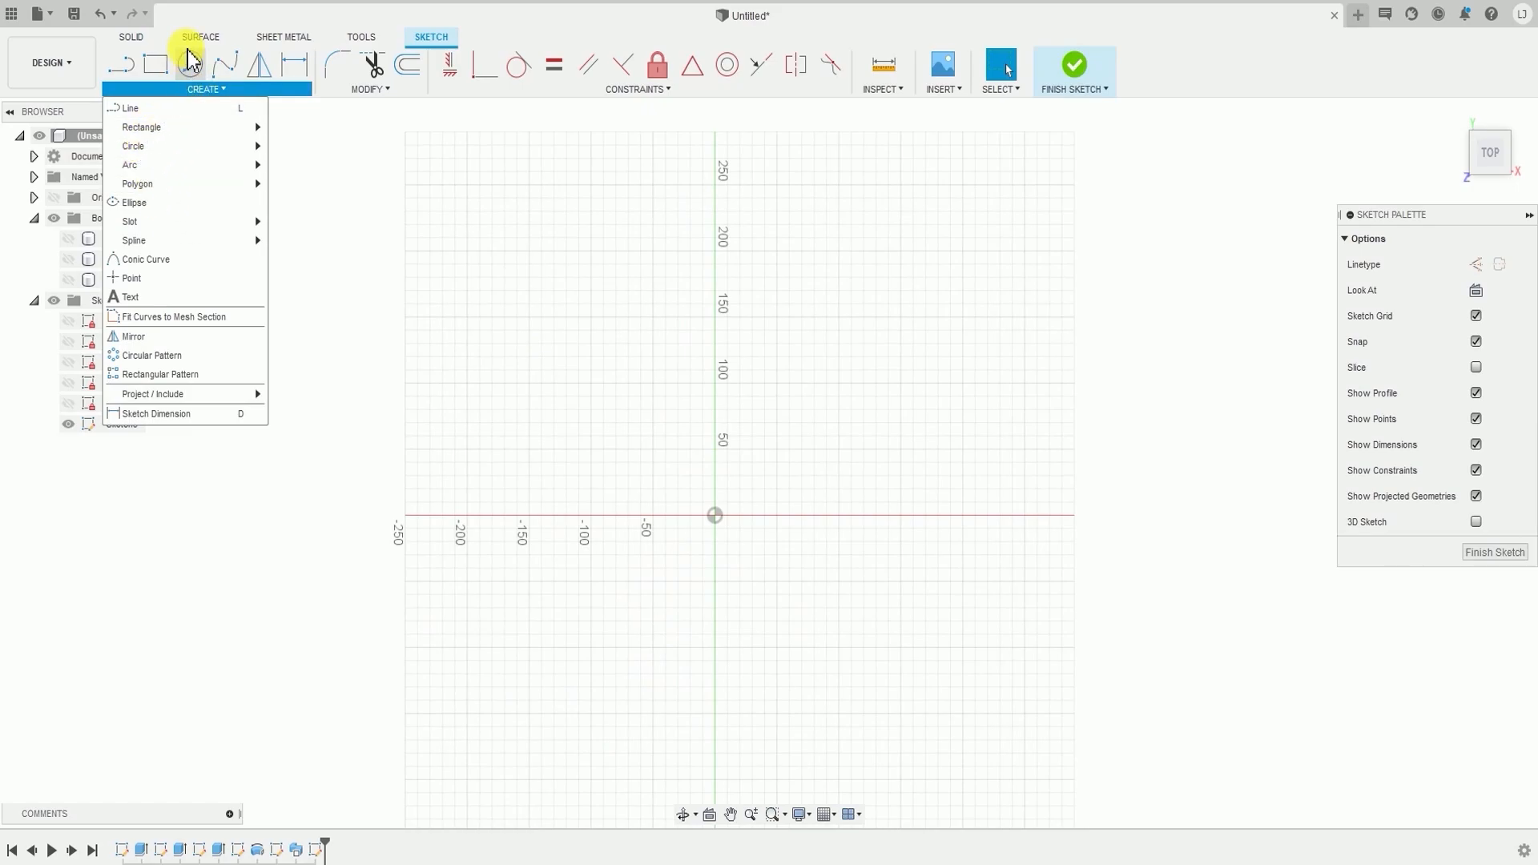
mouse_move(173, 136)
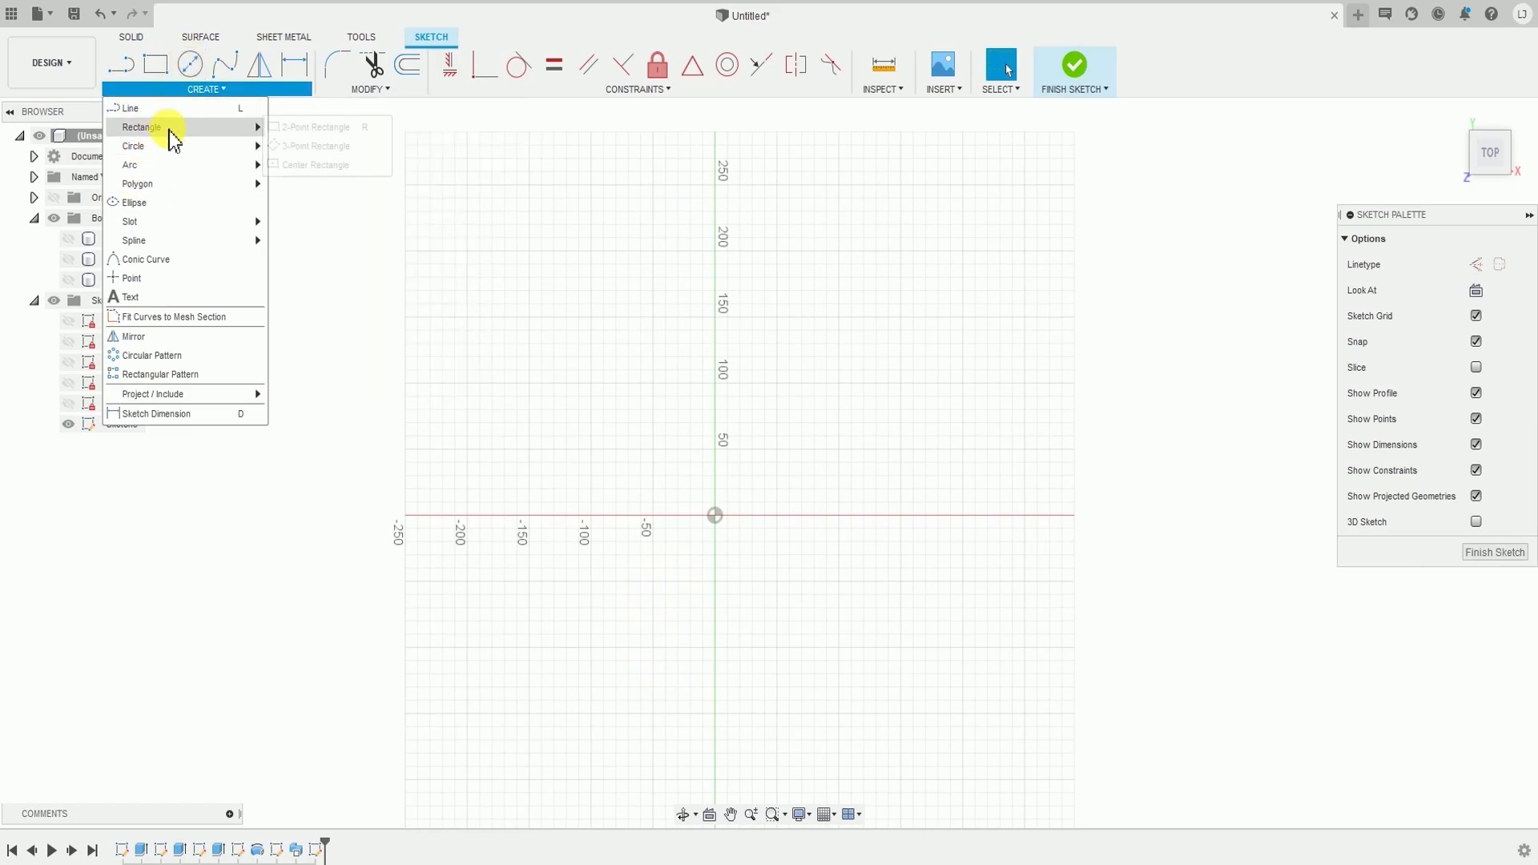
left_click(314, 166)
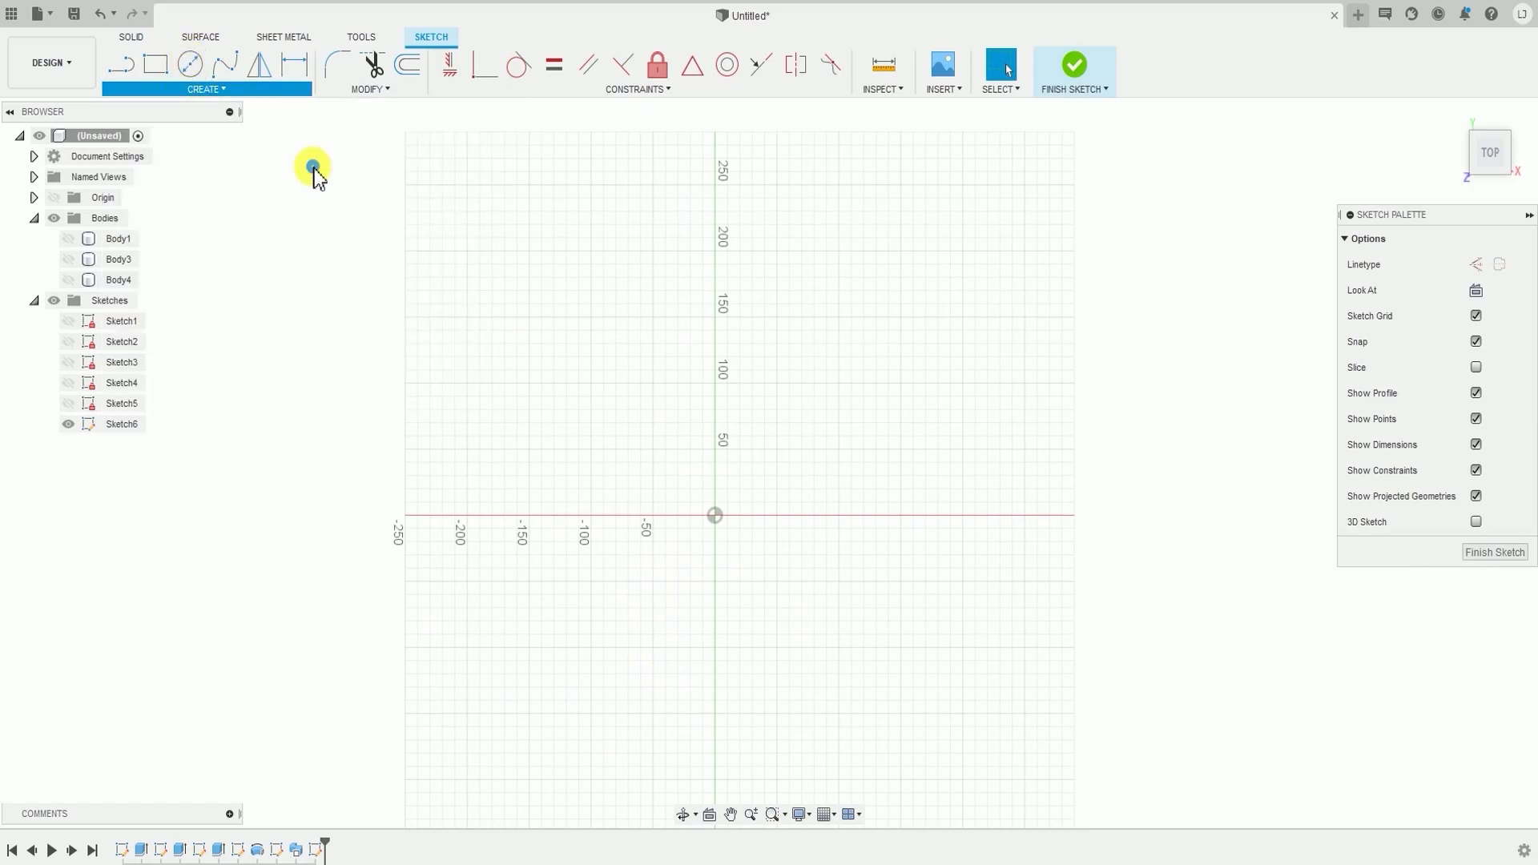
left_click(716, 515)
left_click(591, 370)
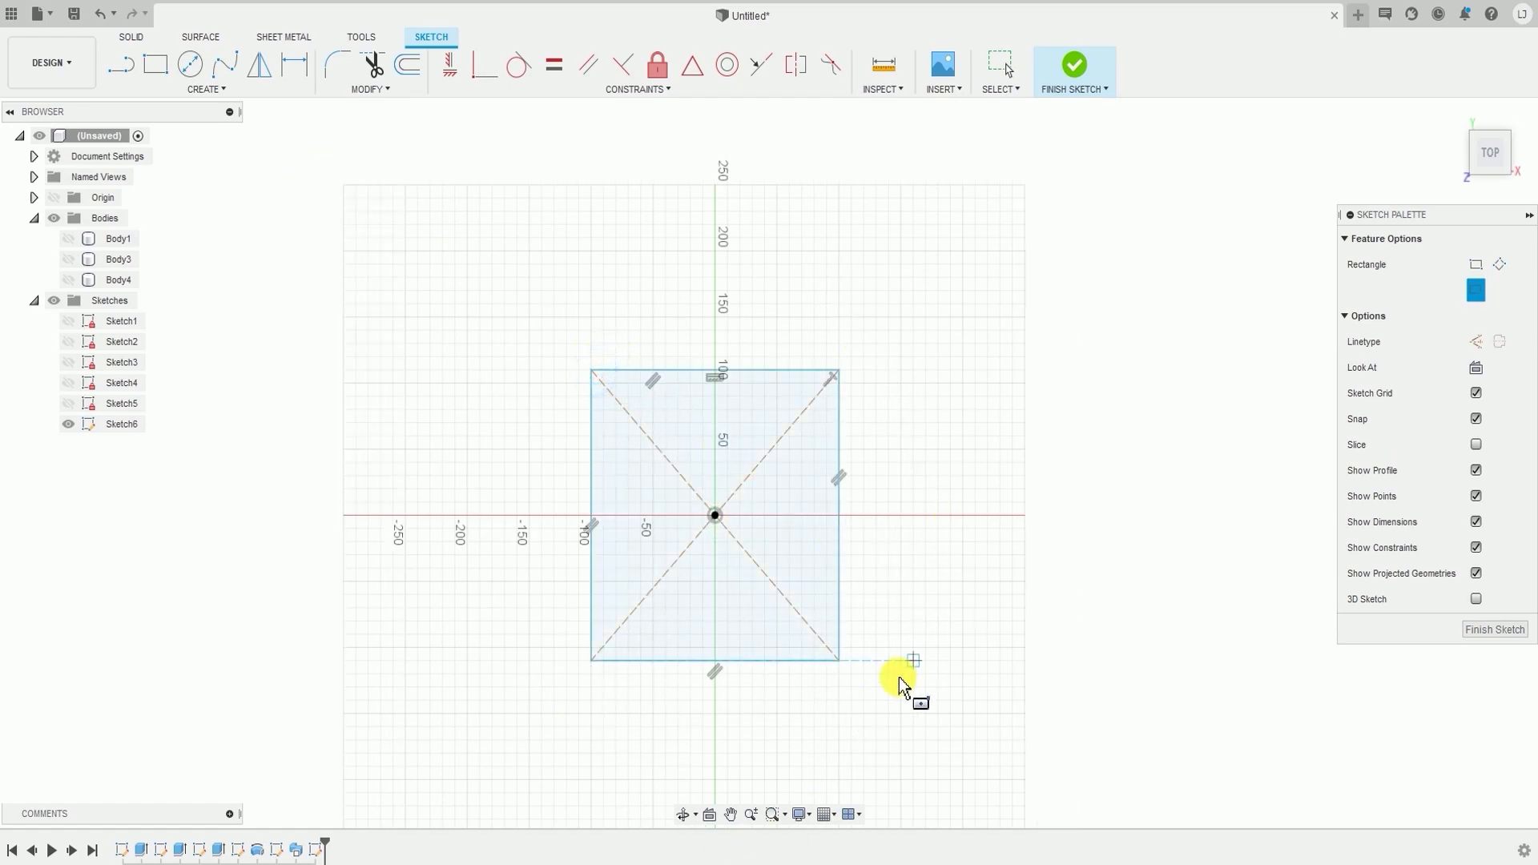
key("Escape")
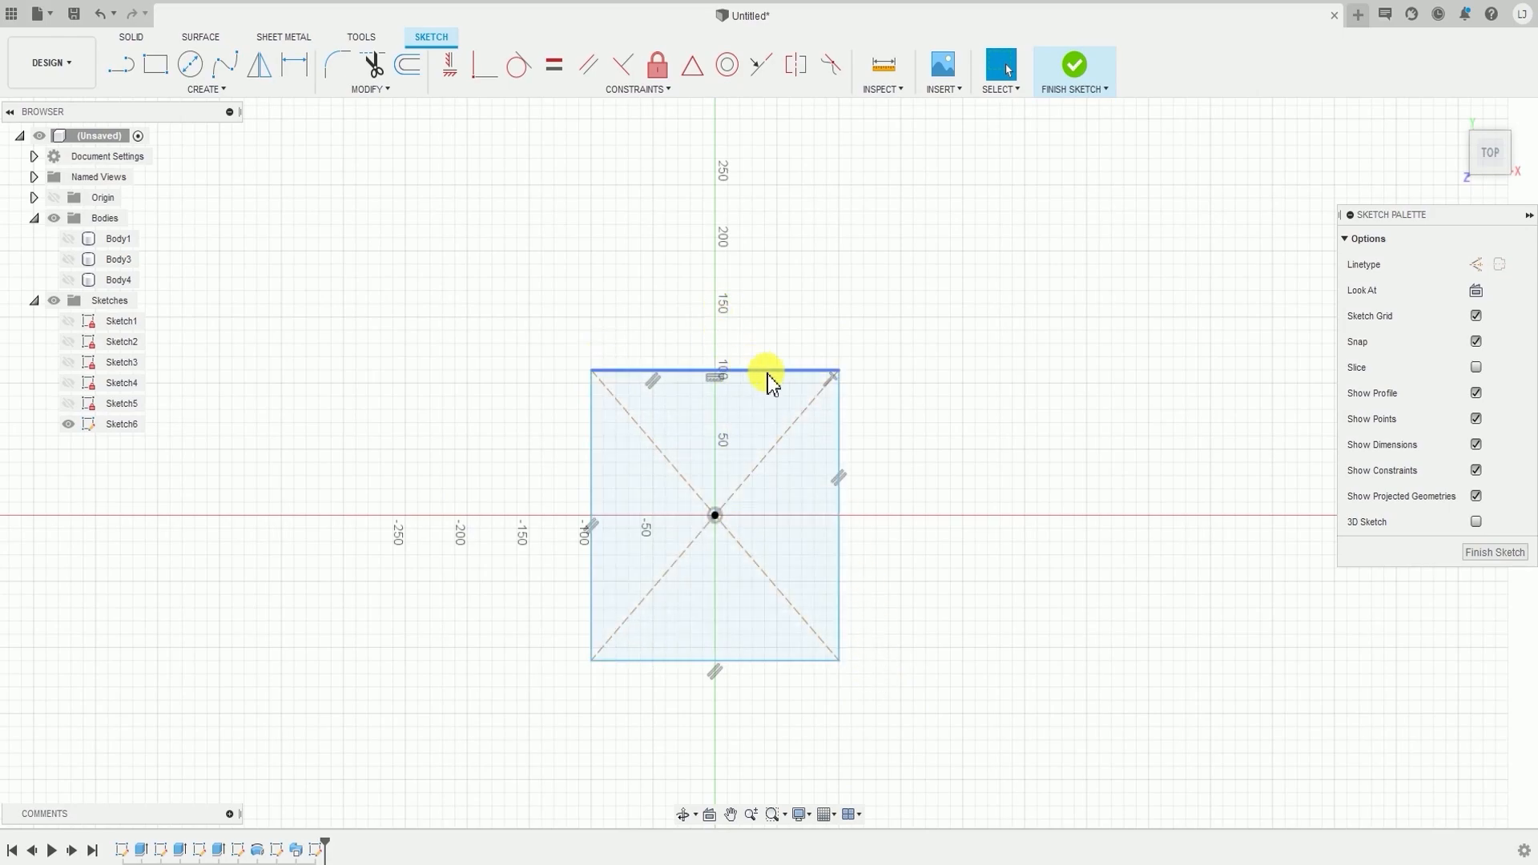
- Dimension the rectangle's width and height to 200 mm each and finish the sketch
key("d")
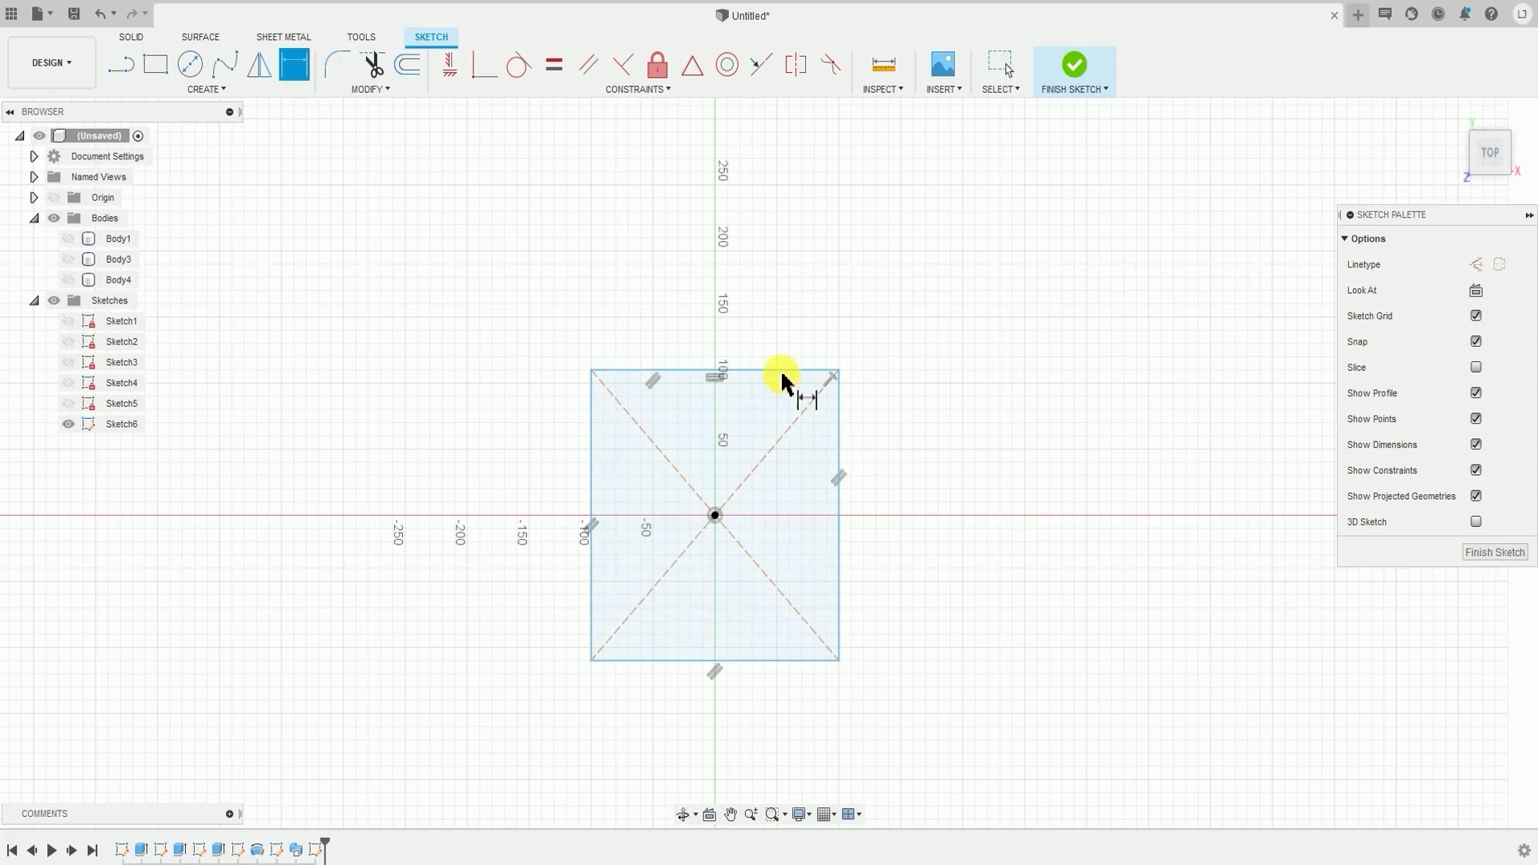
left_click(781, 370)
left_click(1065, 326)
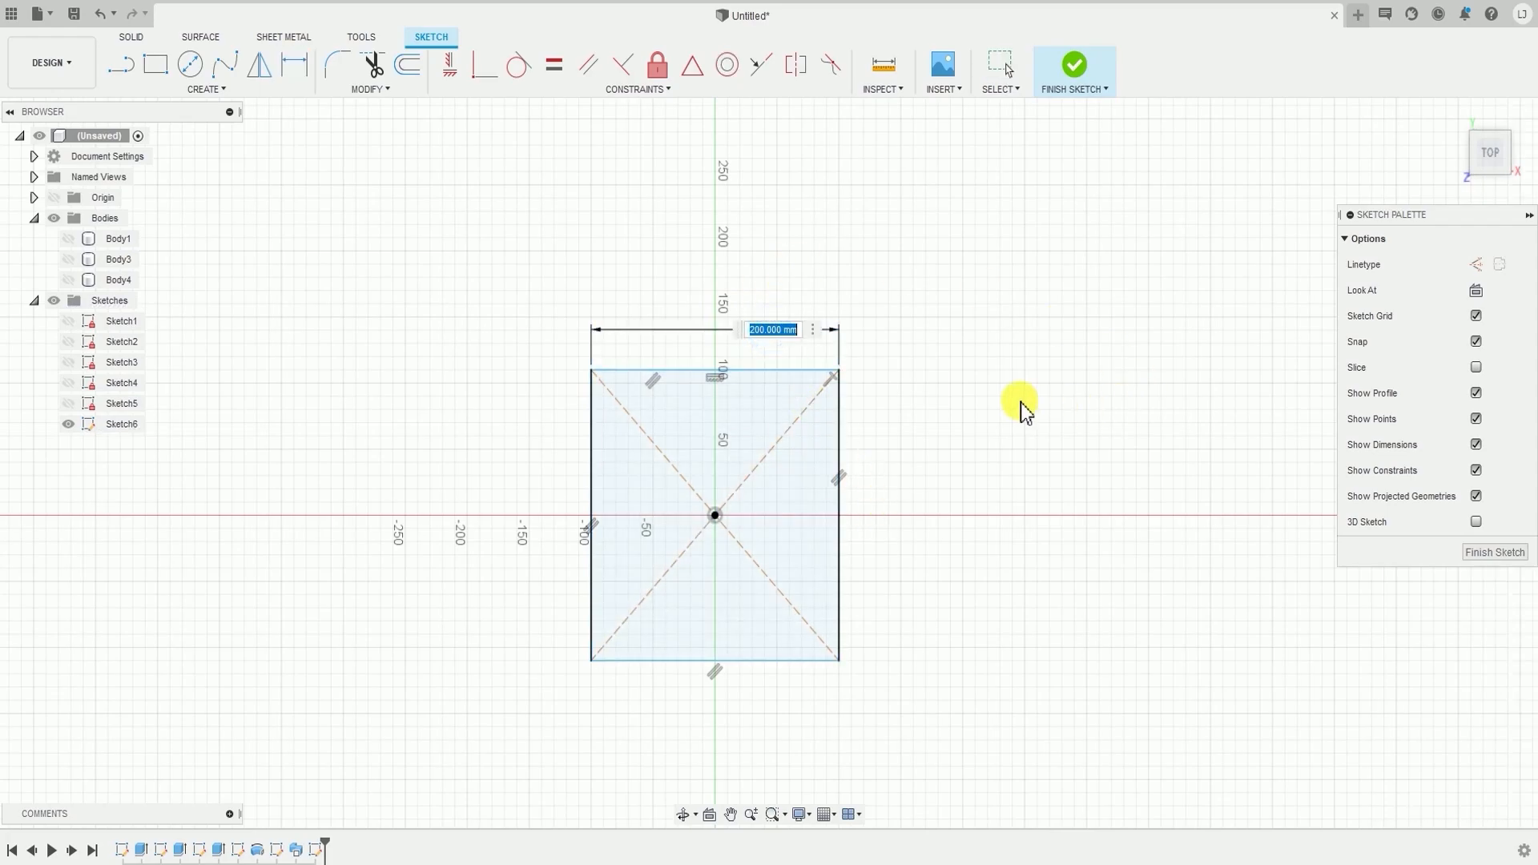
key("Return")
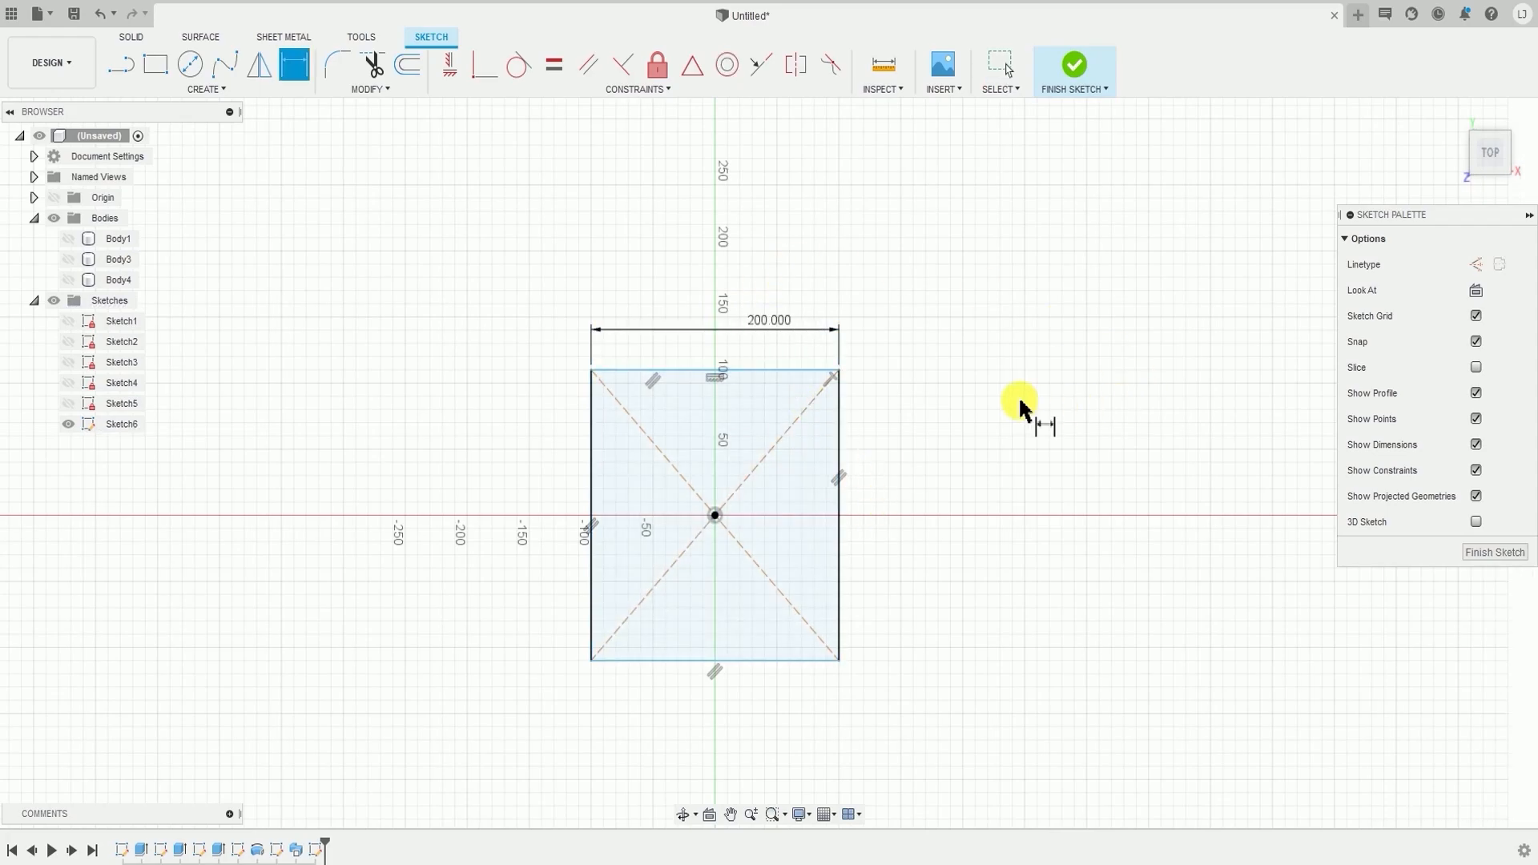
left_click(837, 419)
left_click(902, 433)
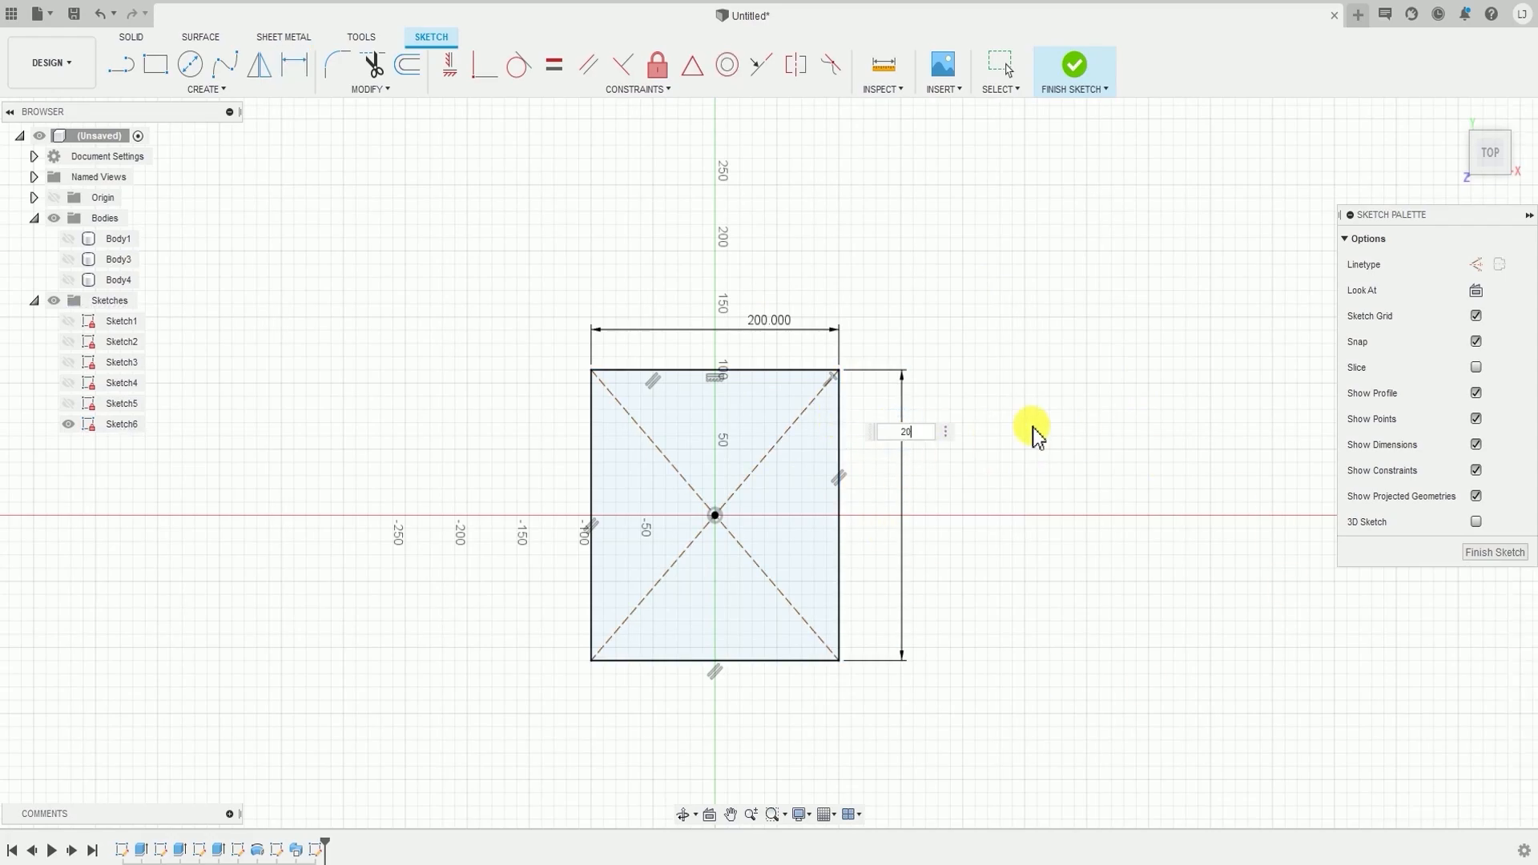
type("200")
key("Return")
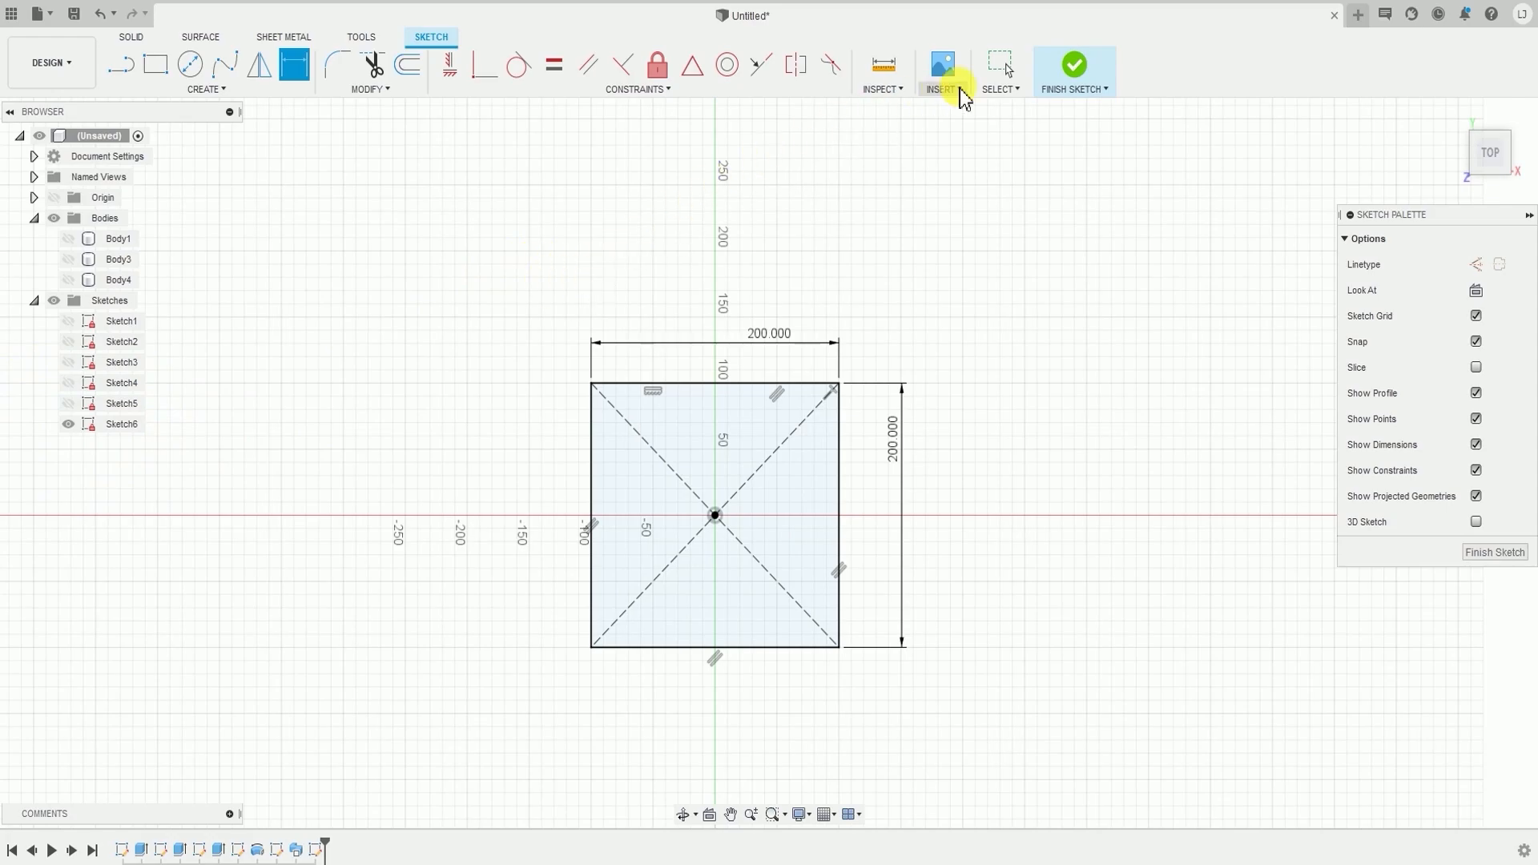
left_click(1074, 63)
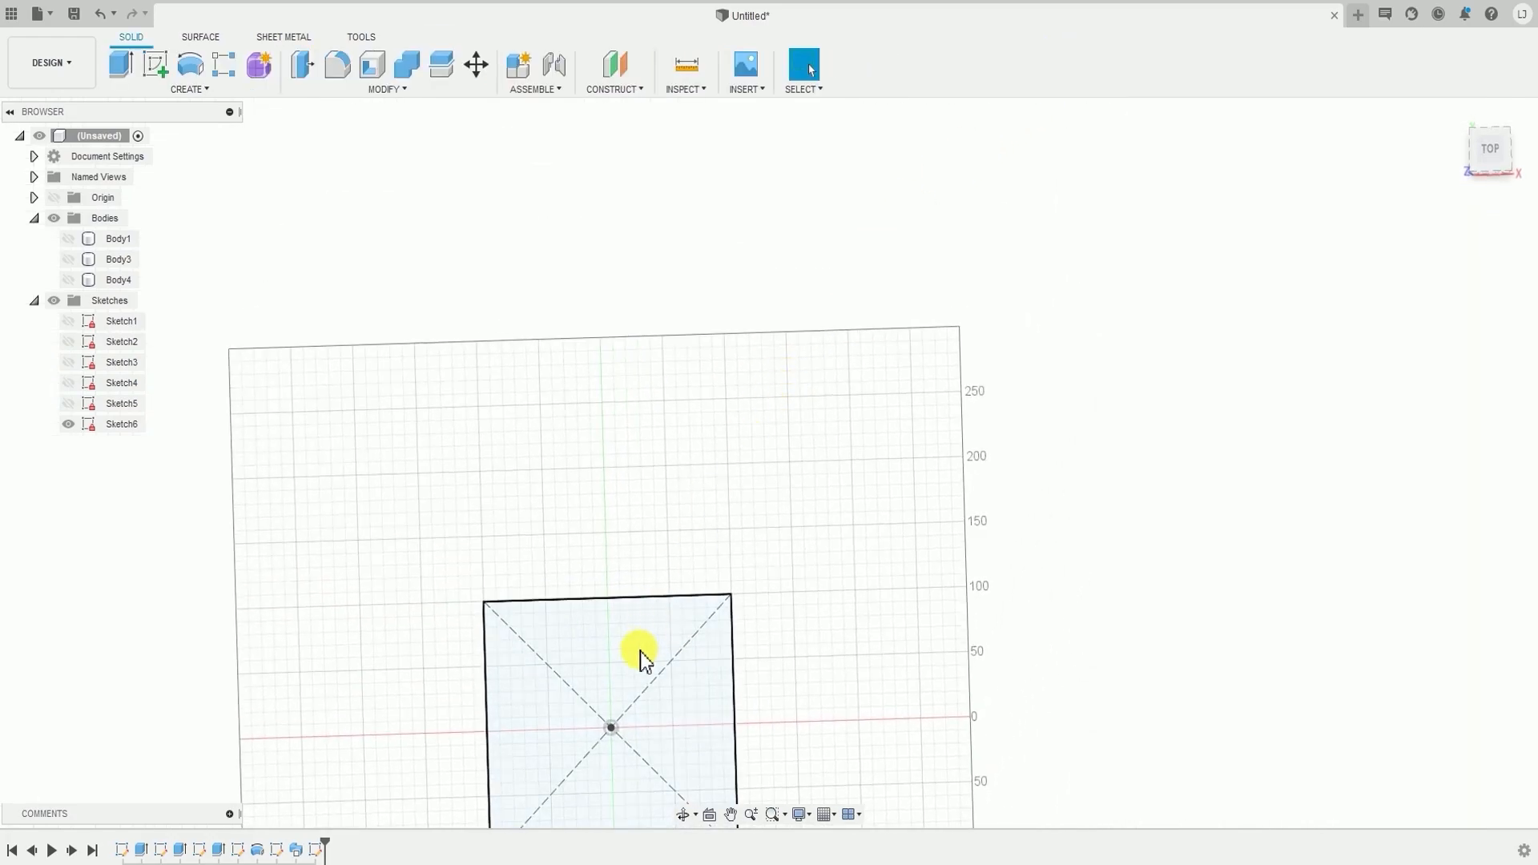
middle_click_drag(635, 652, 779, 358)
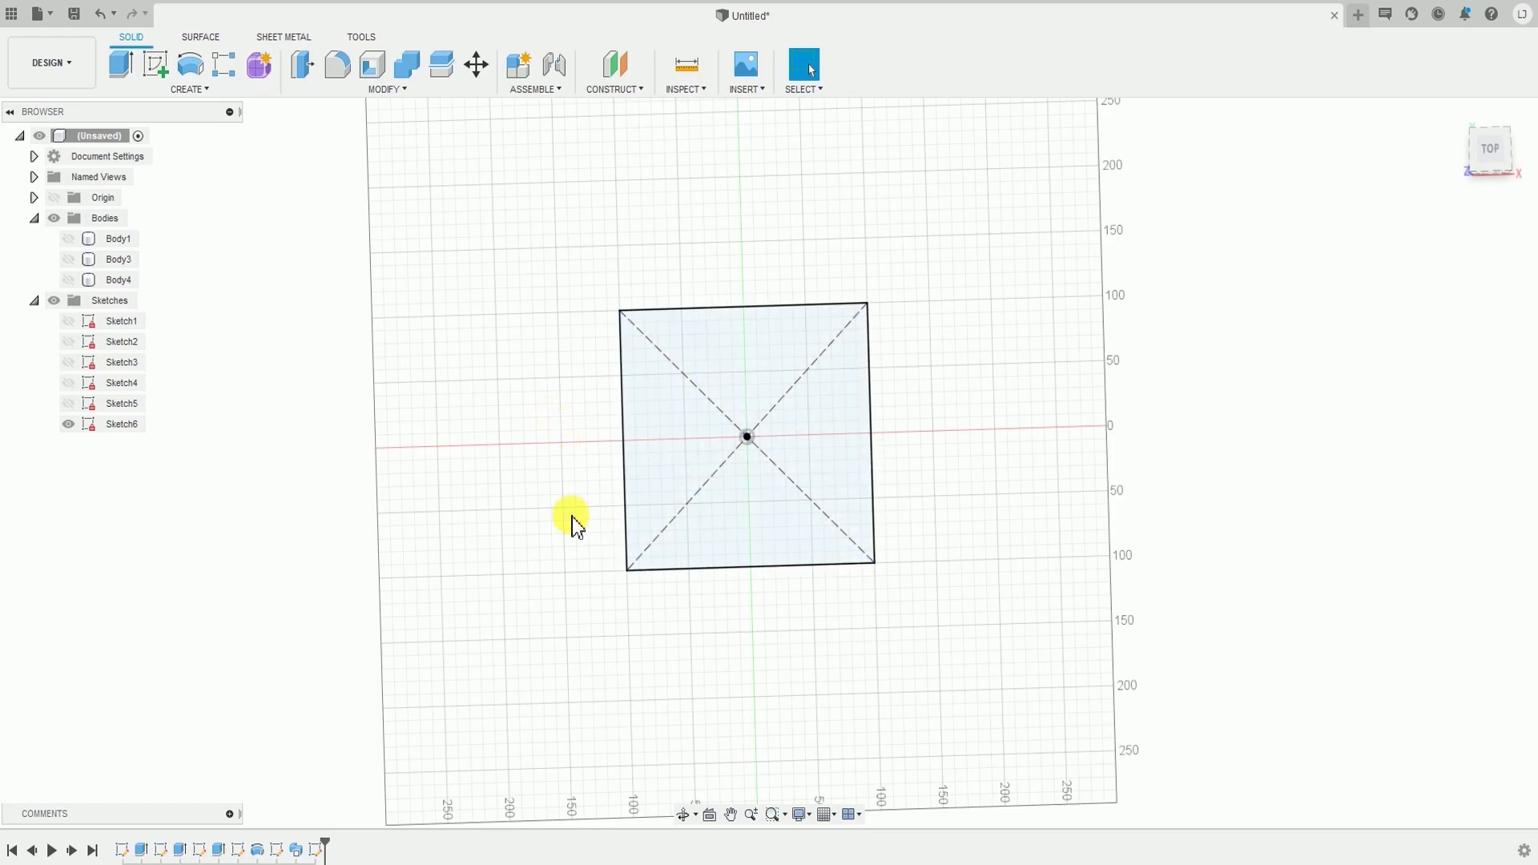
mouse_move(574, 522)
middle_mouse_down("shift")
mouse_move(608, 419)
mouse_move(646, 398)
mouse_move(559, 390)
mouse_move(574, 410)
middle_mouse_up("shift")
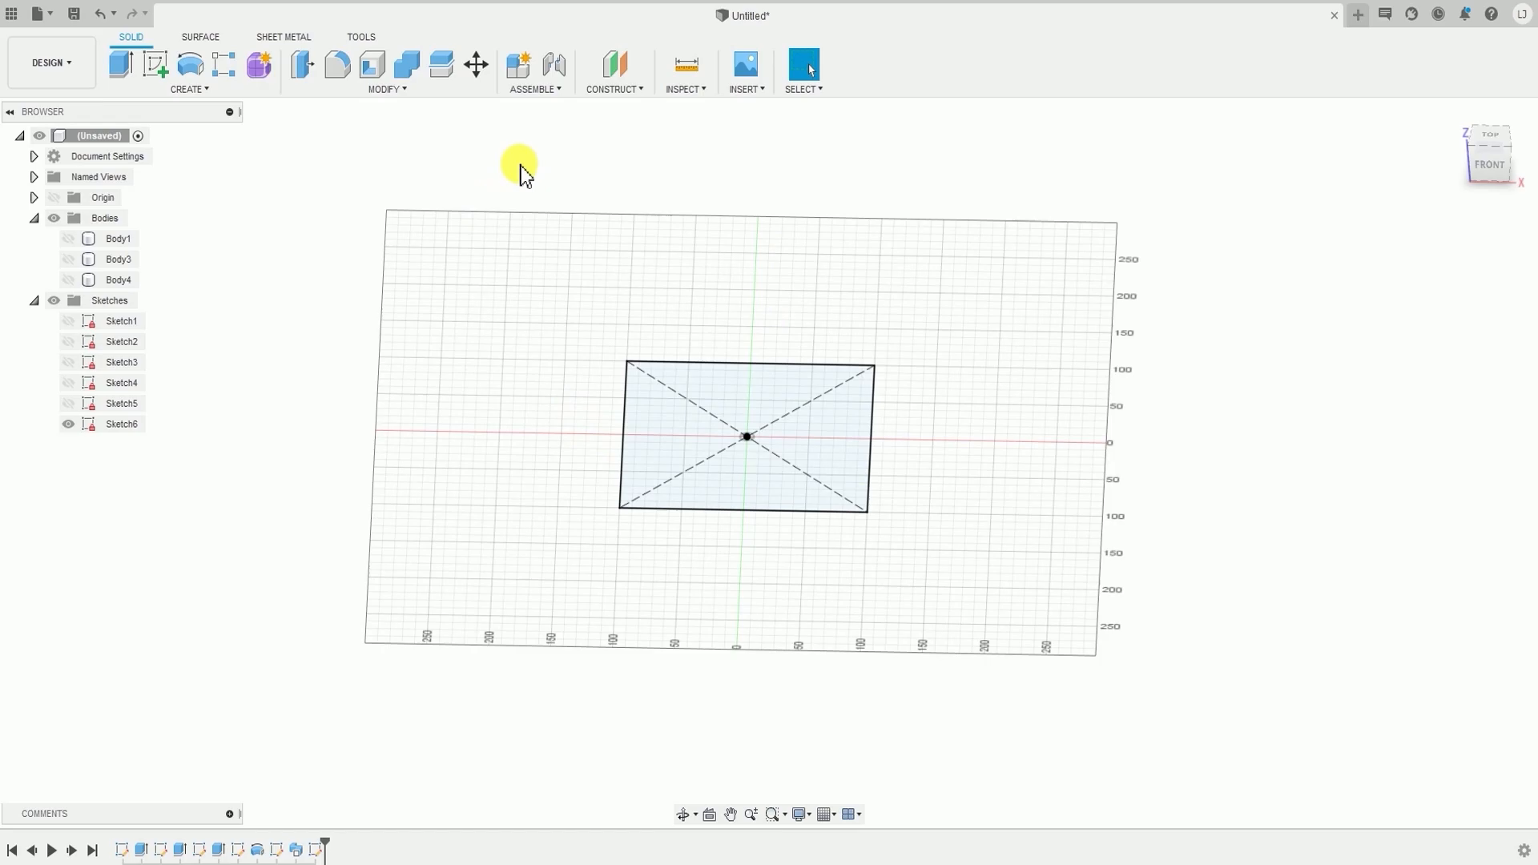
middle_click_drag(686, 439, 670, 398, "shift")
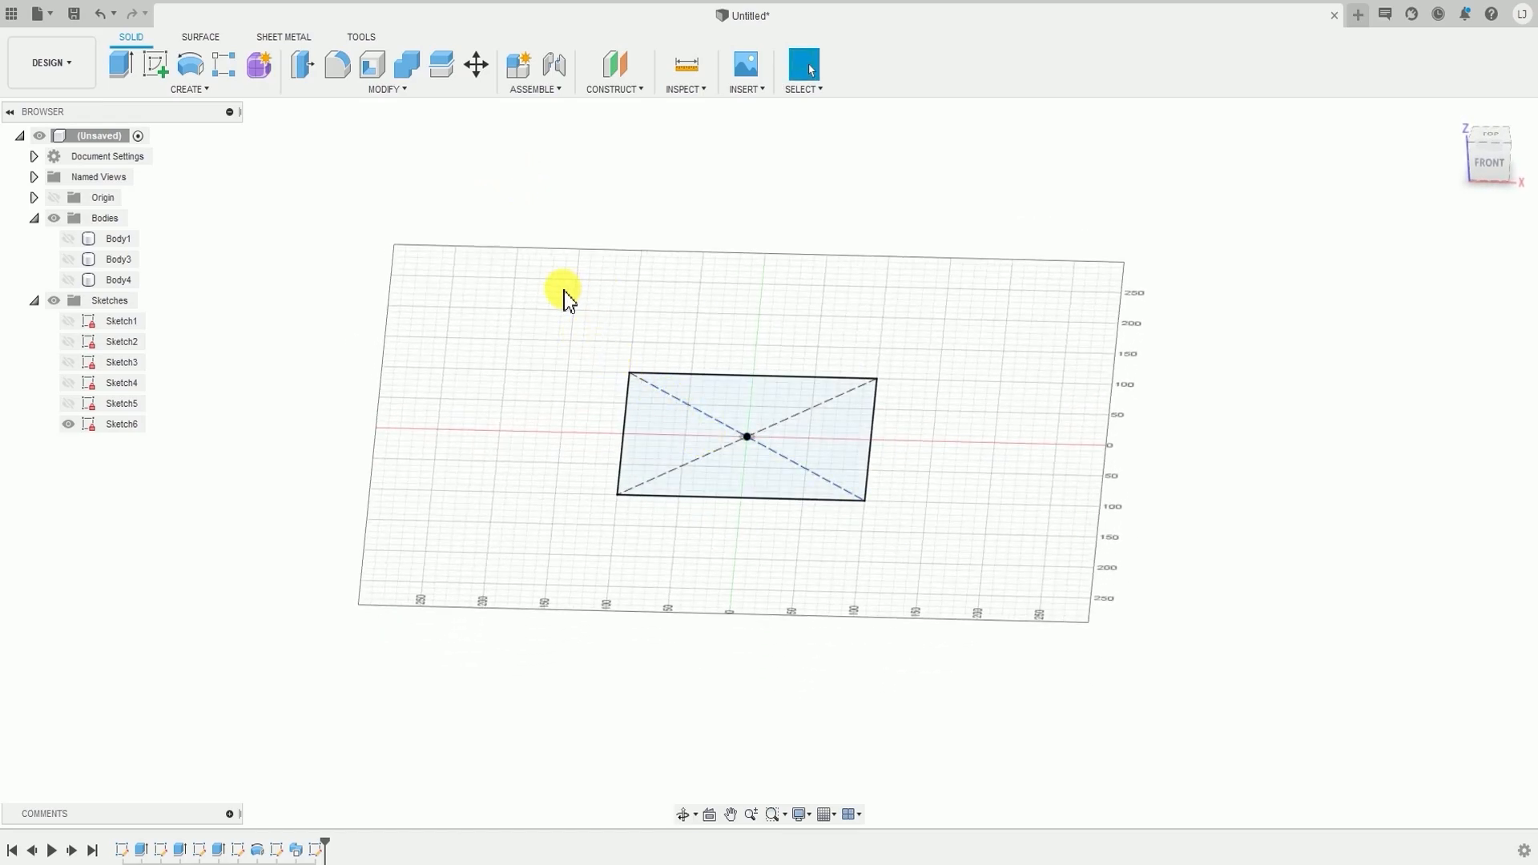
middle_click_drag(625, 480, 721, 551, "shift")
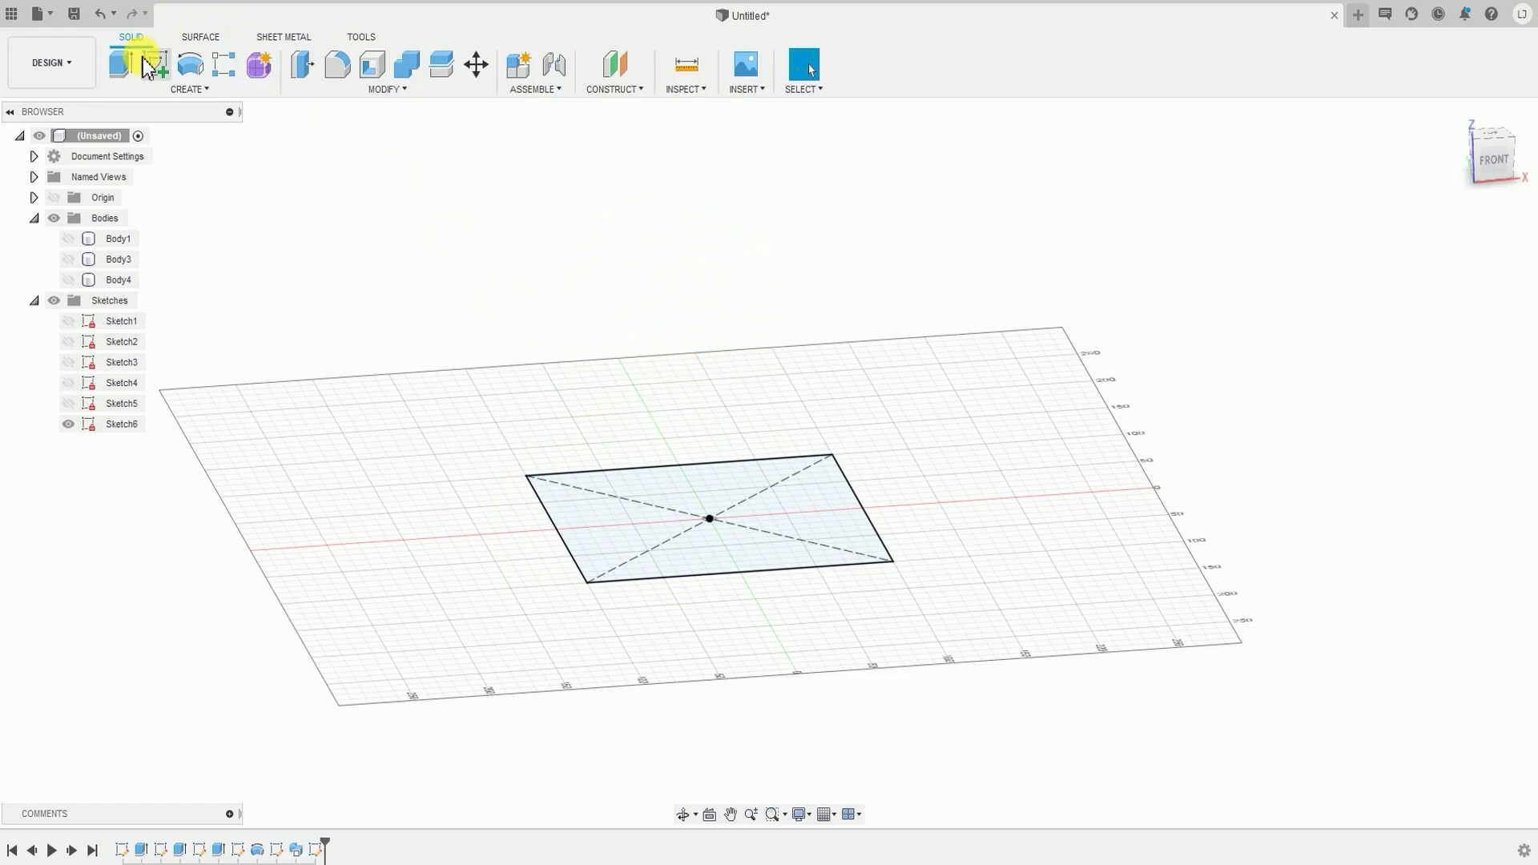
left_click(190, 89)
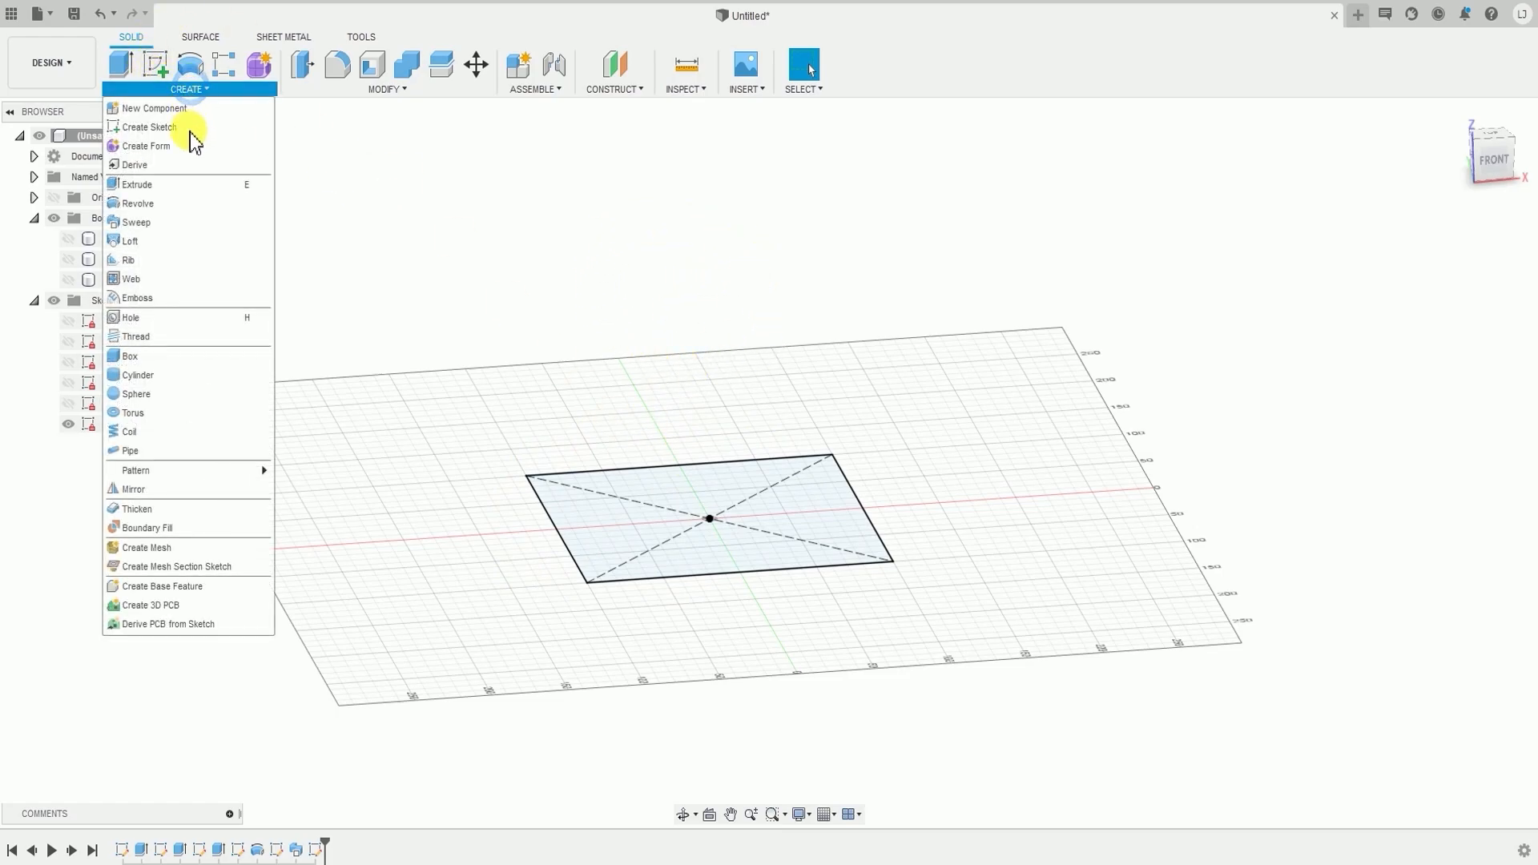
left_click(179, 127)
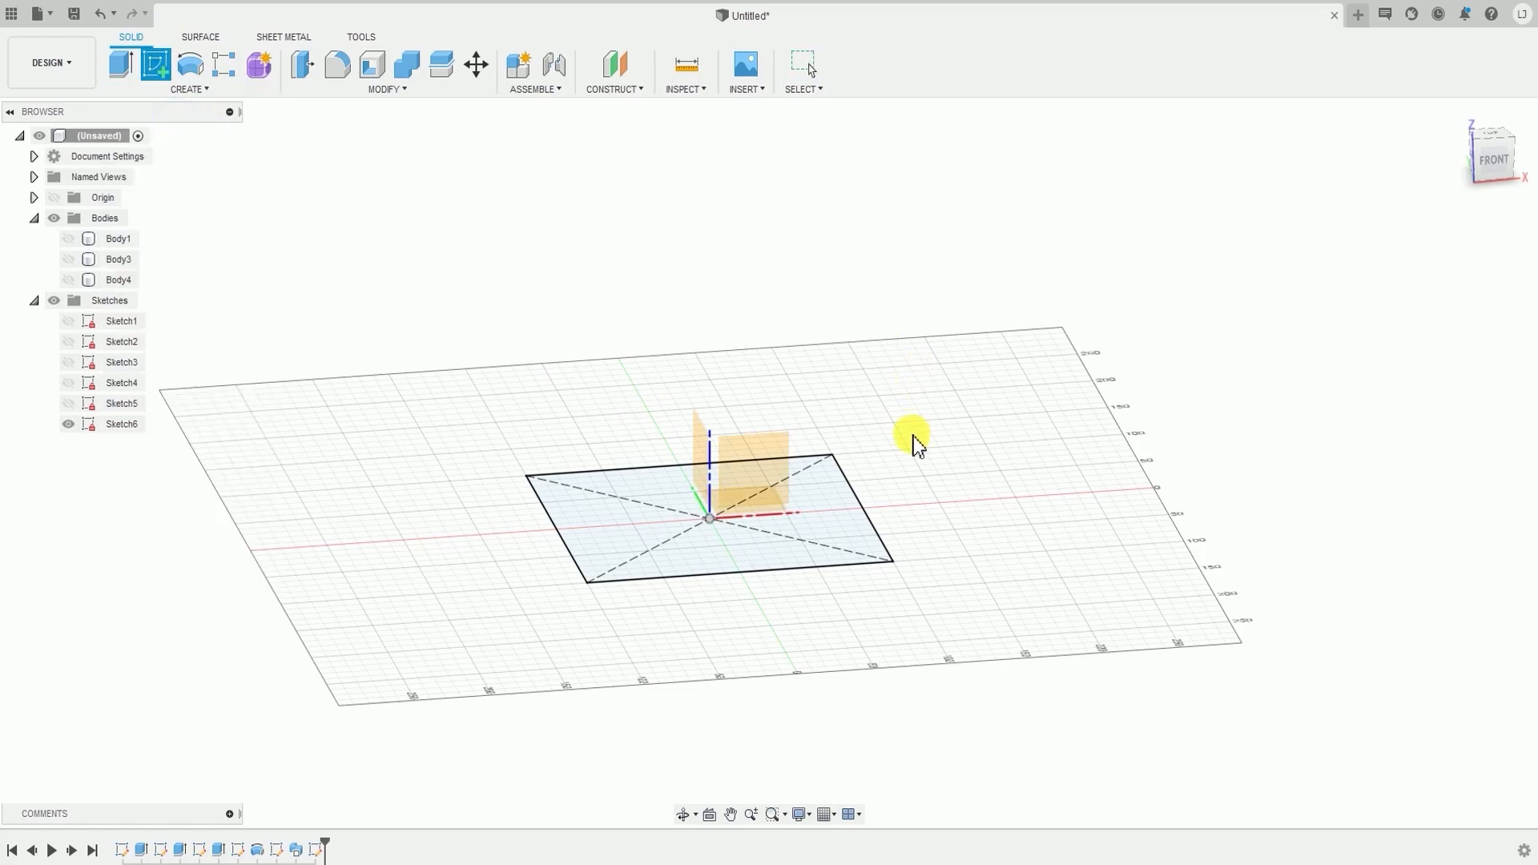
middle_click_drag(913, 437, 874, 500, "shift")
mouse_move(766, 479)
middle_mouse_down("shift")
mouse_move(755, 429)
mouse_move(738, 430)
middle_mouse_up("shift")
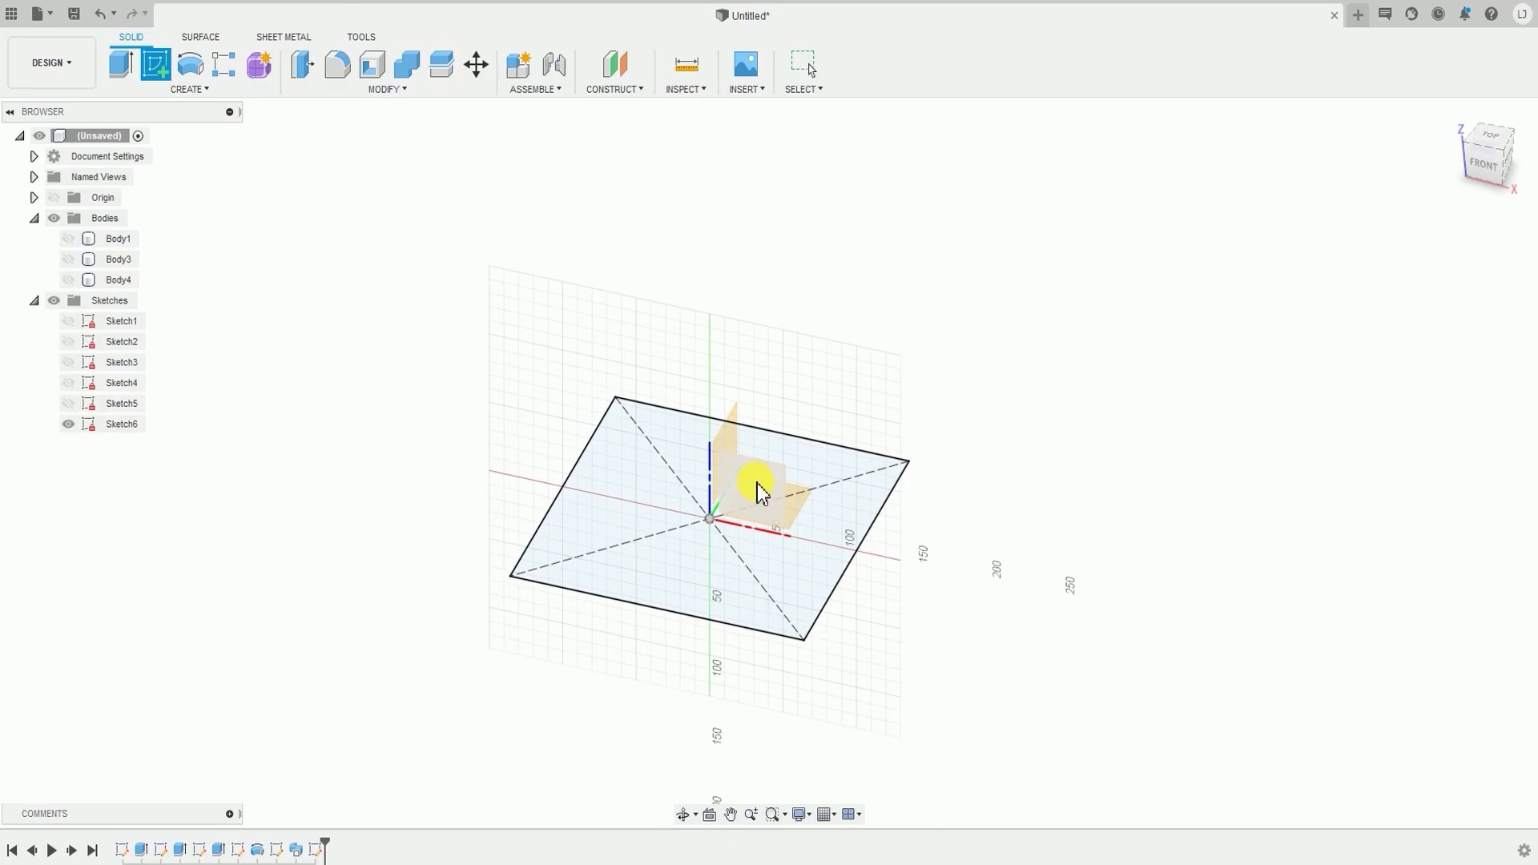
middle_click_drag(756, 490, 834, 477, "shift")
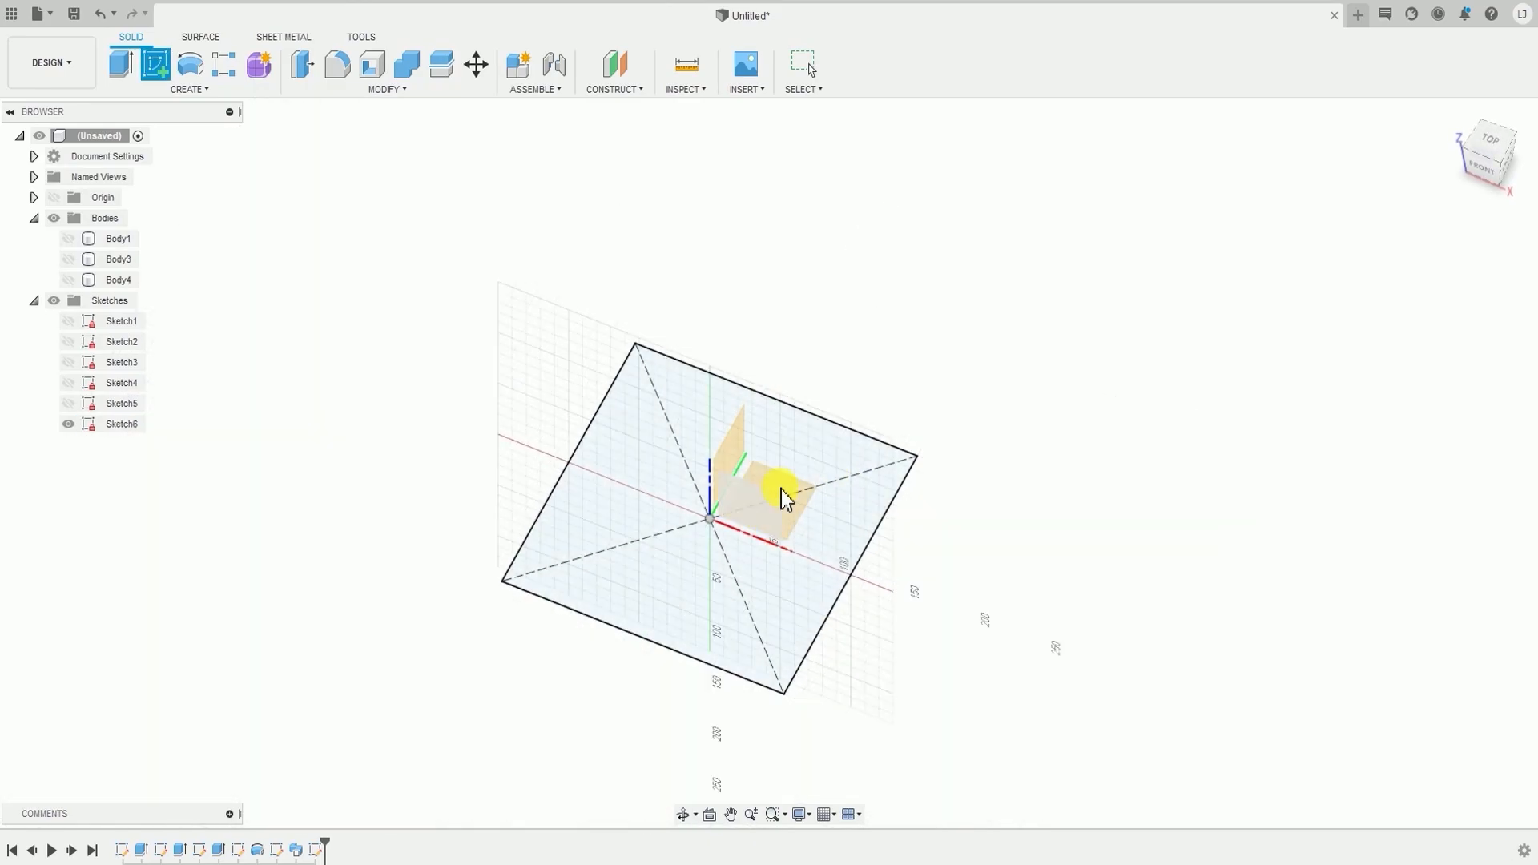
key("Escape")
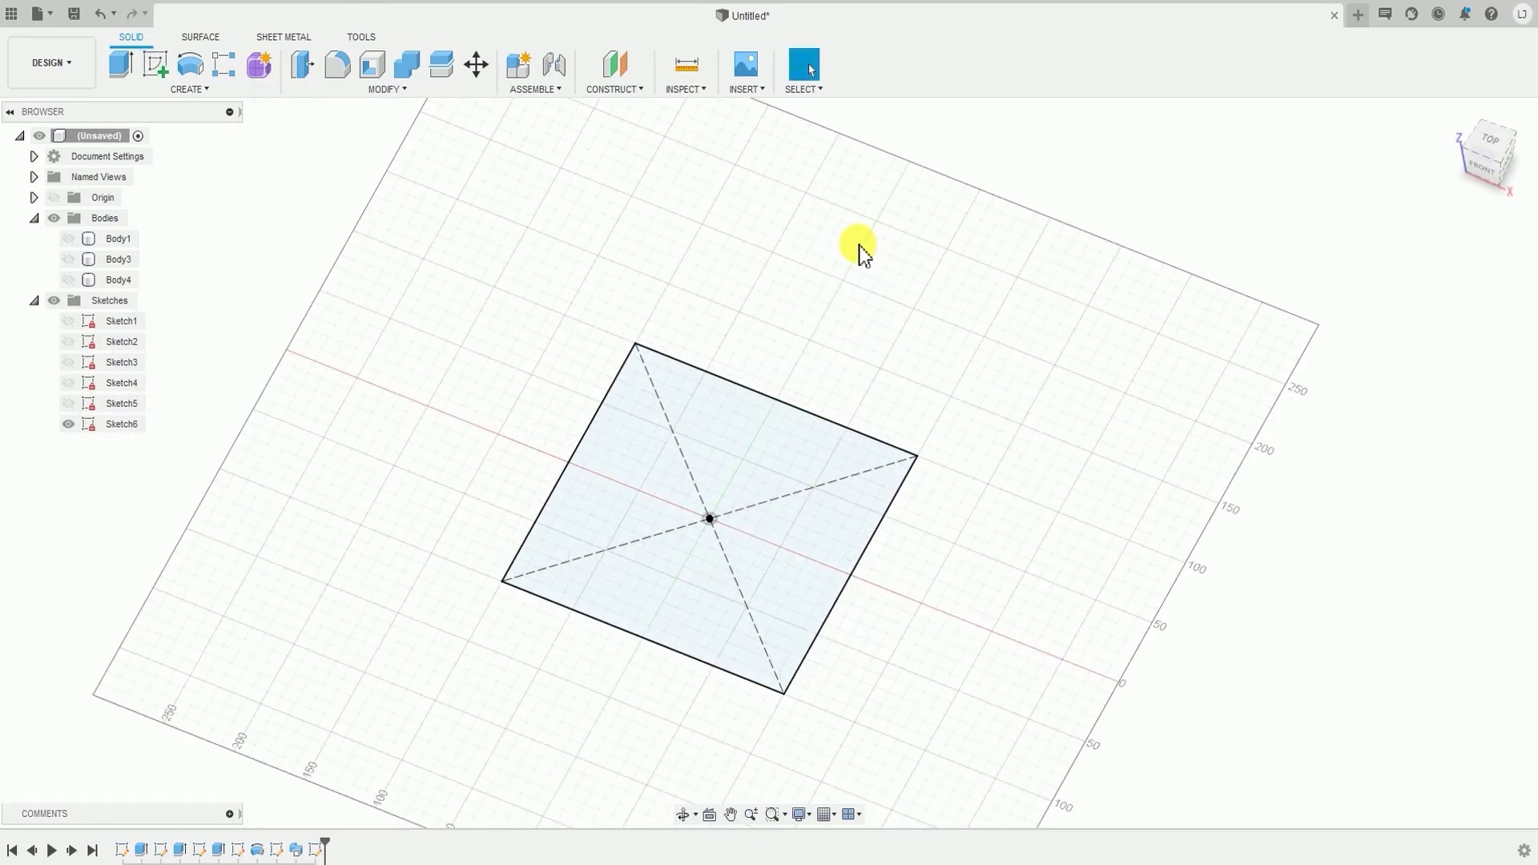
- Set up an offset construction plane from the XY plane with a distance of 100 mm above the square
middle_click_drag(858, 250, 825, 458, "shift")
middle_click_drag(705, 585, 738, 526, "shift")
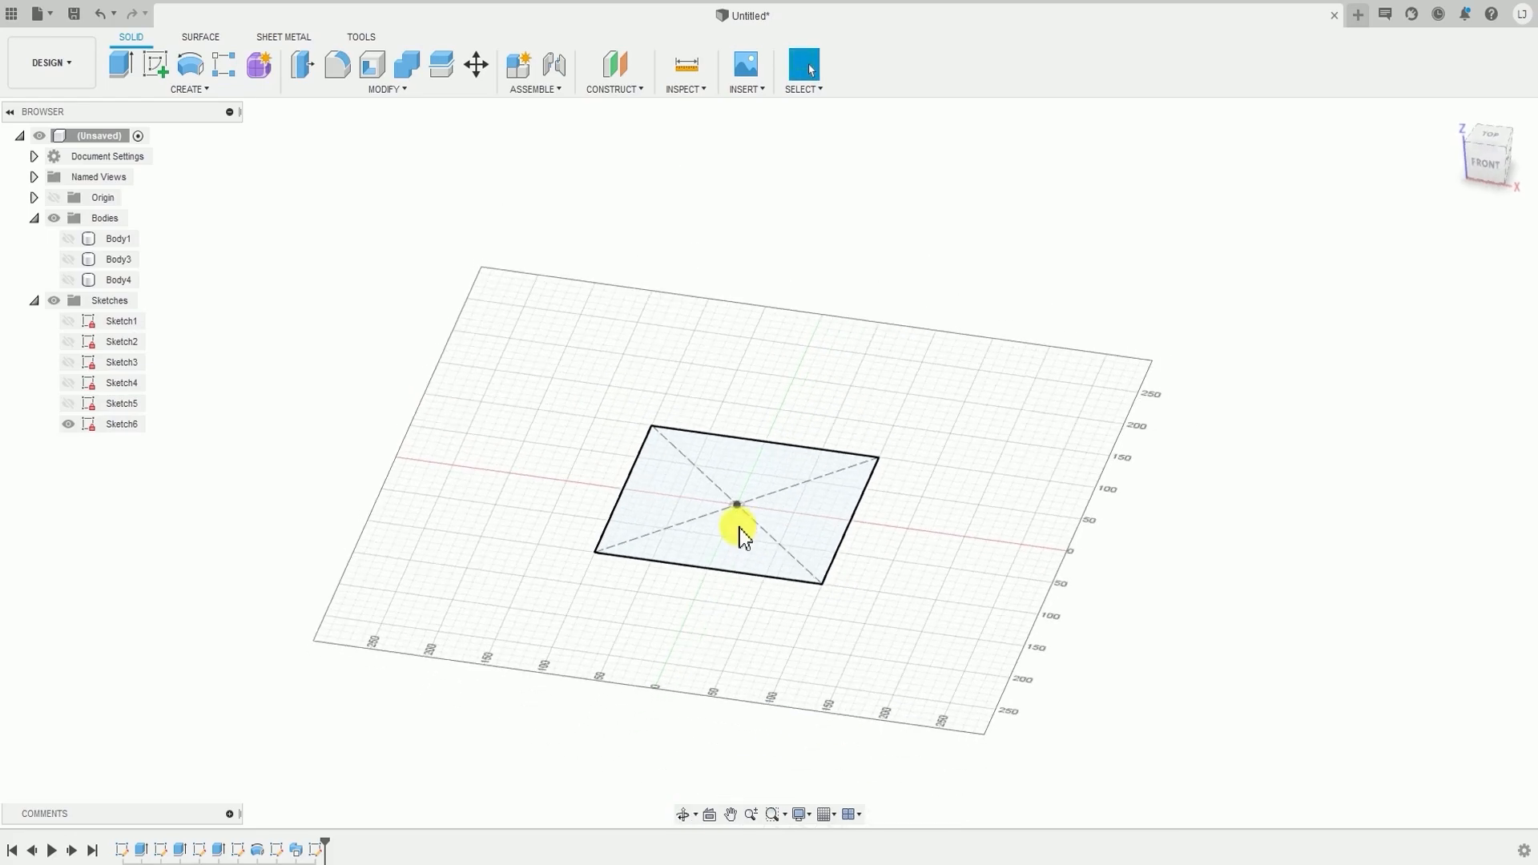
middle_click_drag(783, 670, 756, 636, "shift")
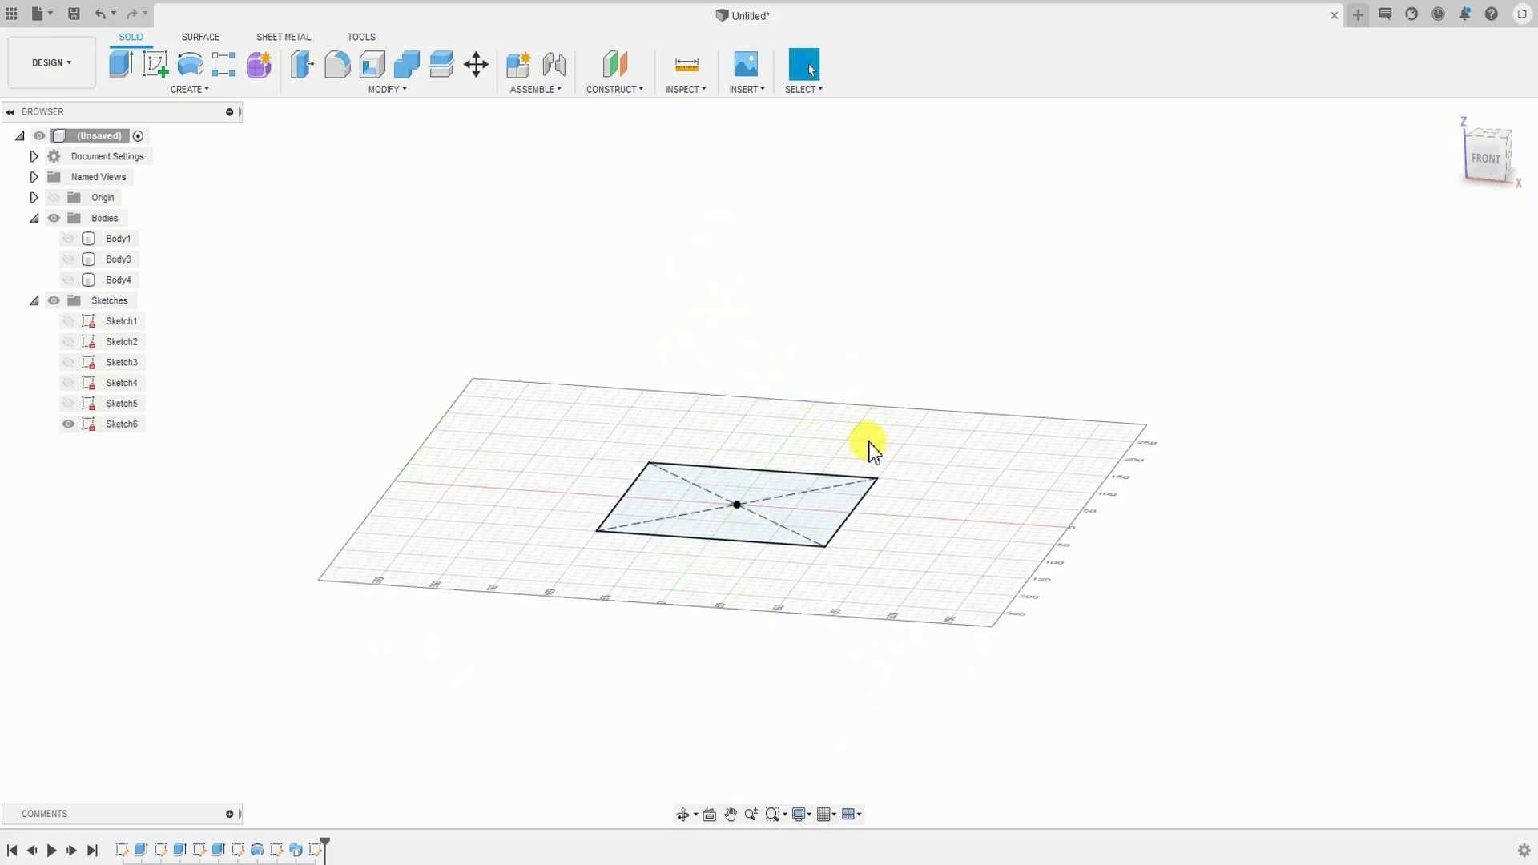
middle_click_drag(835, 415, 830, 498)
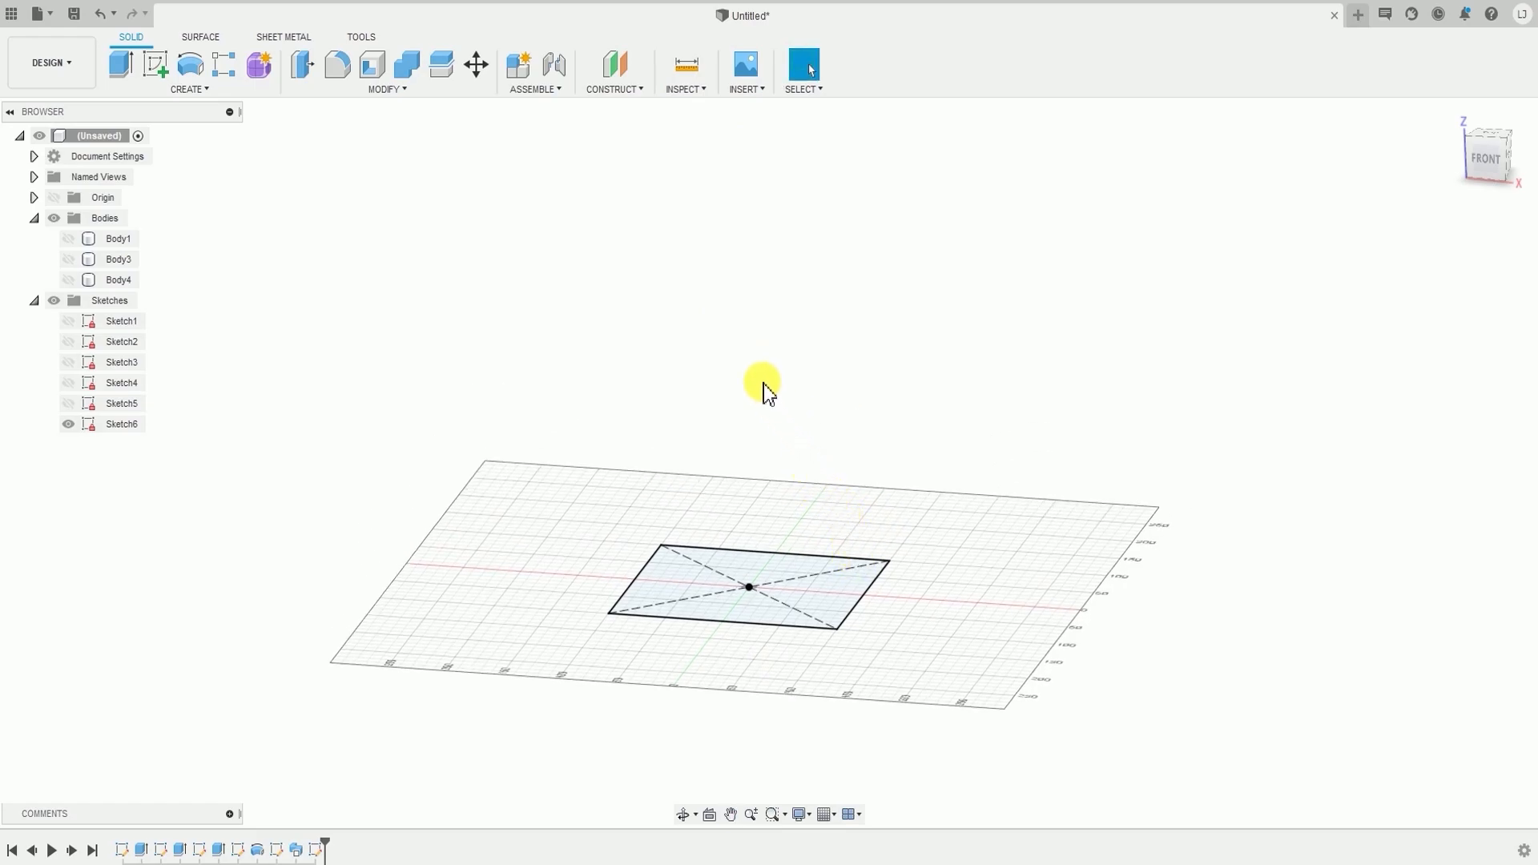
mouse_move(762, 383)
middle_mouse_down("shift")
mouse_move(814, 360)
mouse_move(828, 422)
mouse_move(817, 334)
mouse_move(833, 321)
middle_mouse_up("shift")
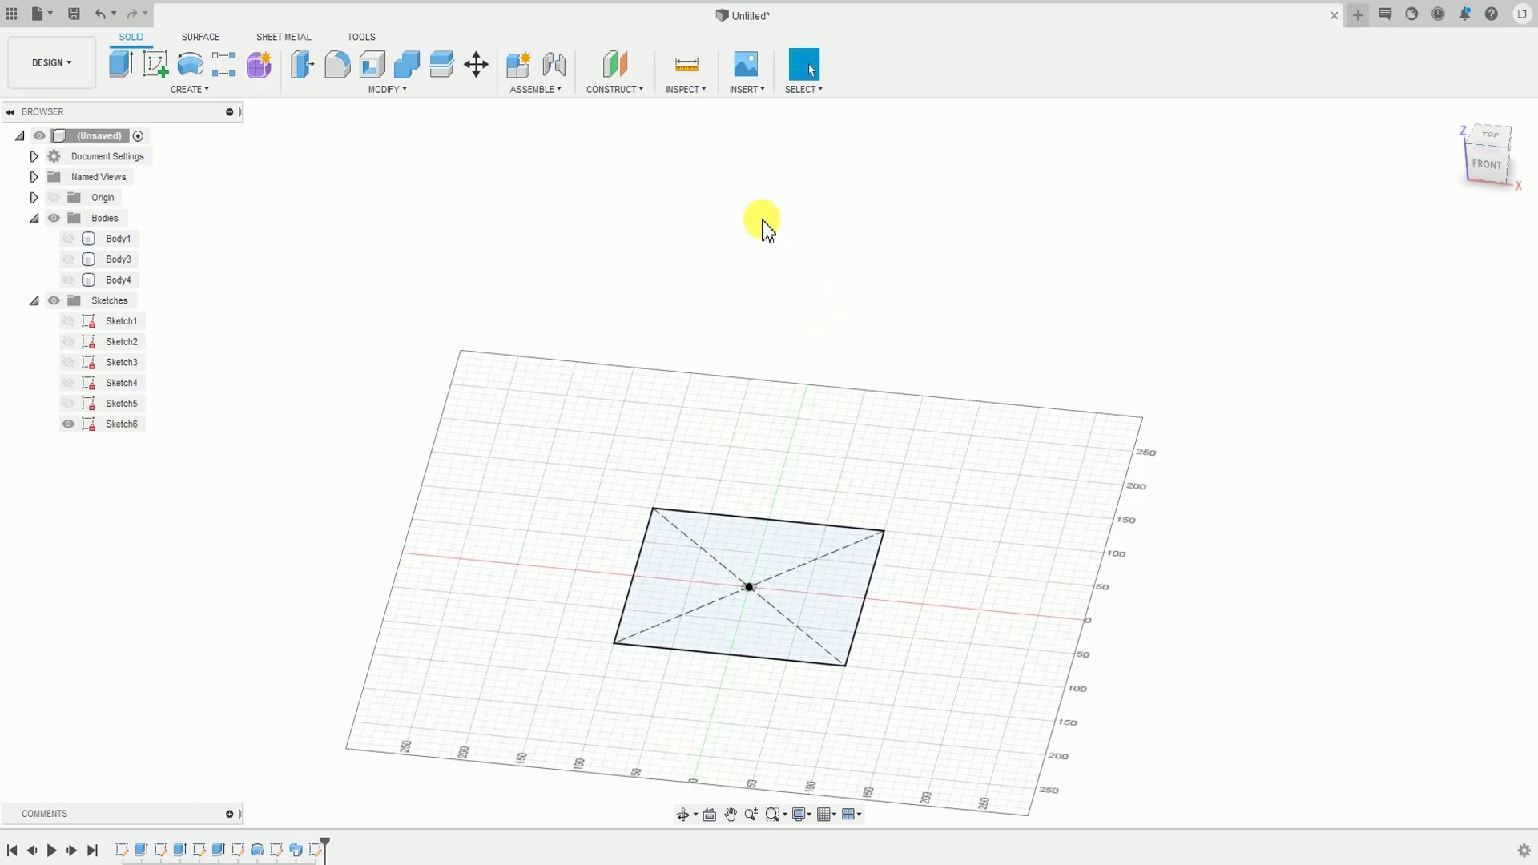
left_click(622, 90)
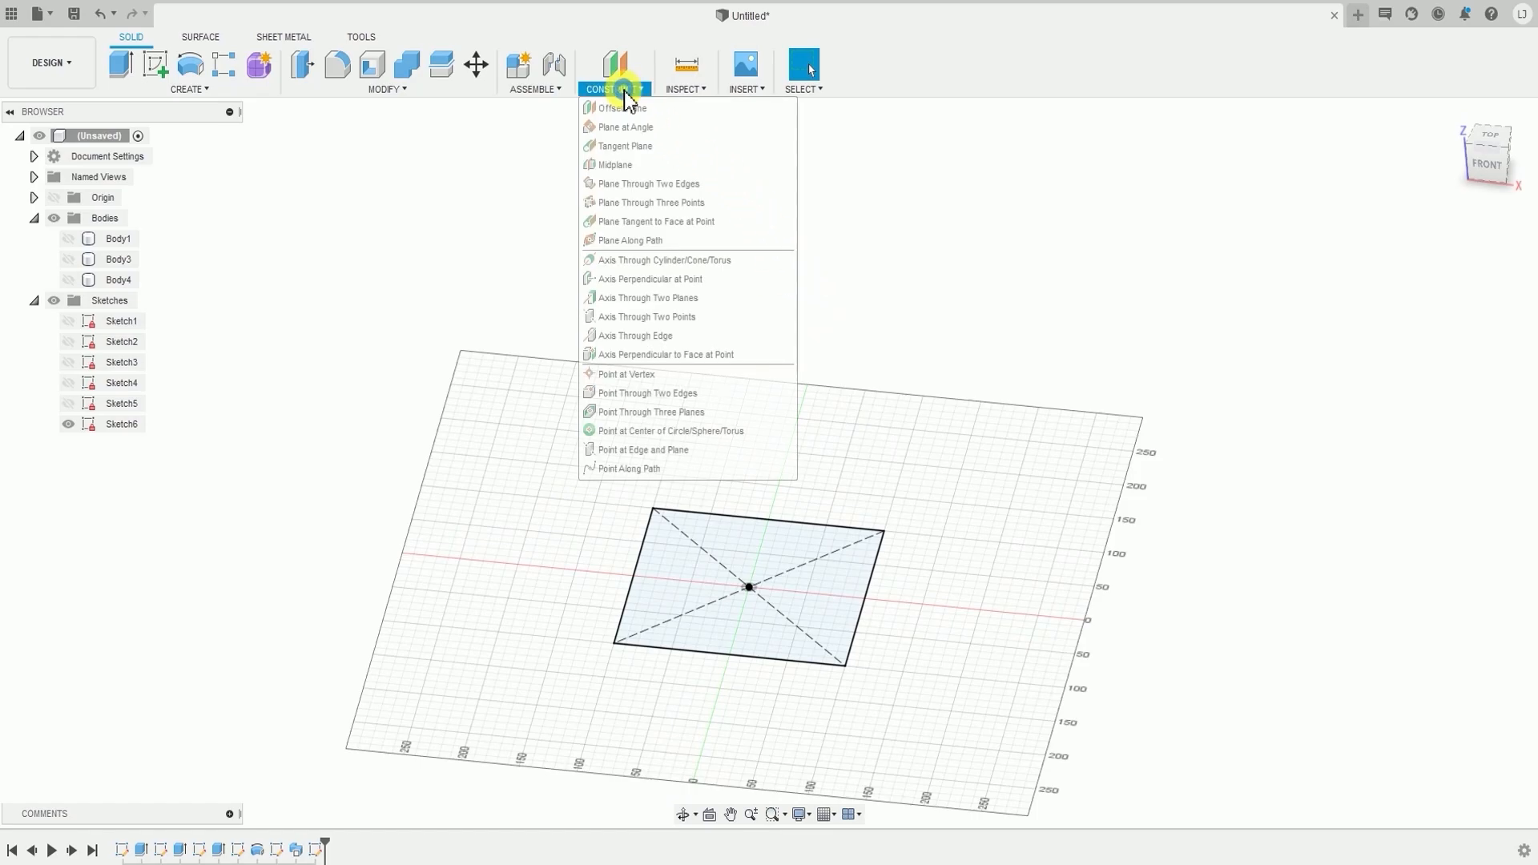
left_click(679, 117)
scroll(803, 618, "up", 2)
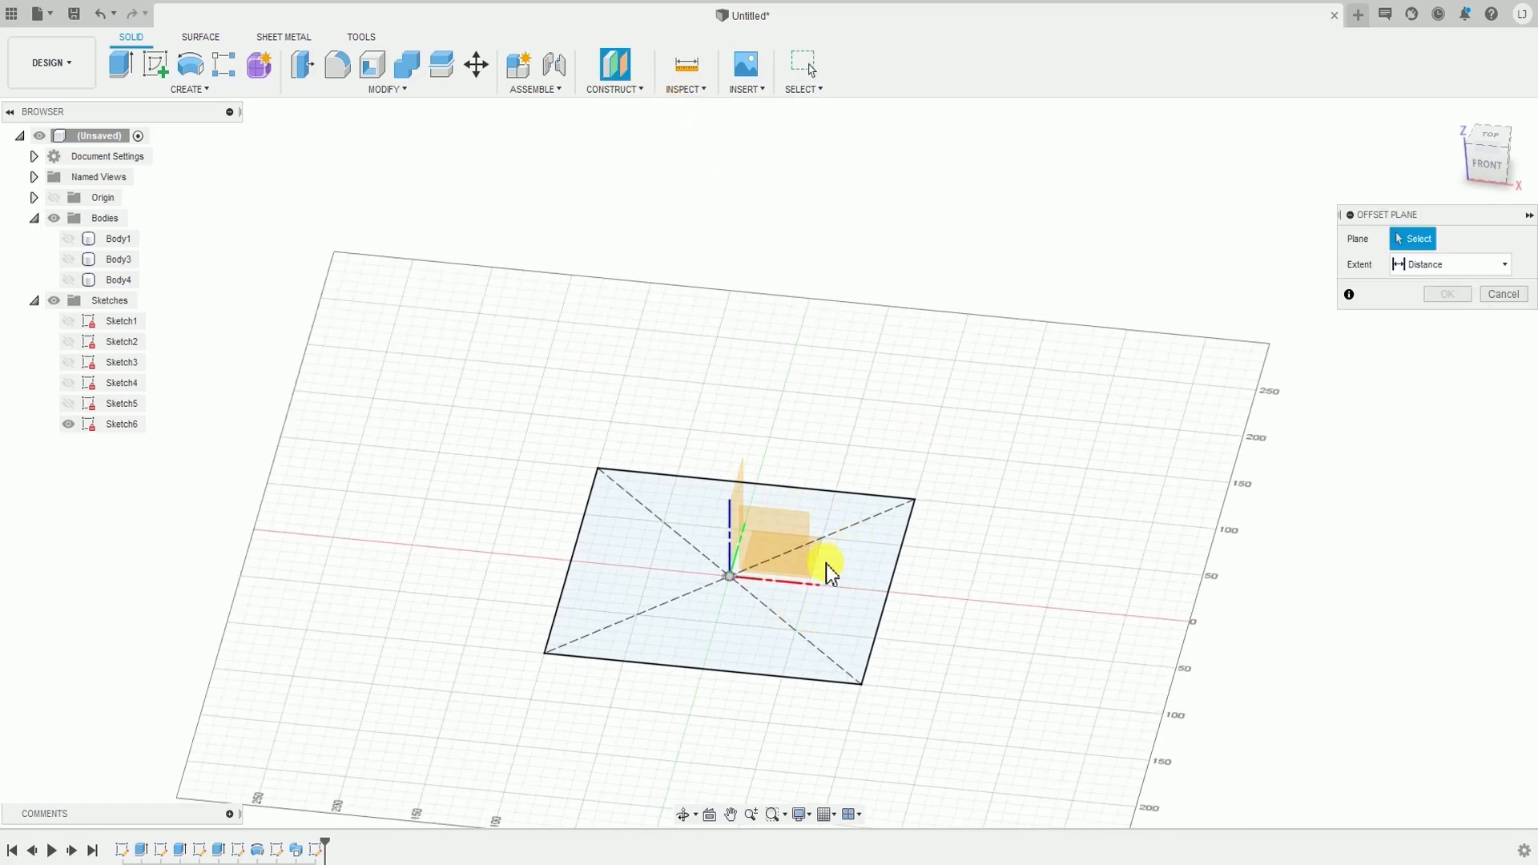
middle_click_drag(831, 556, 806, 569, "shift")
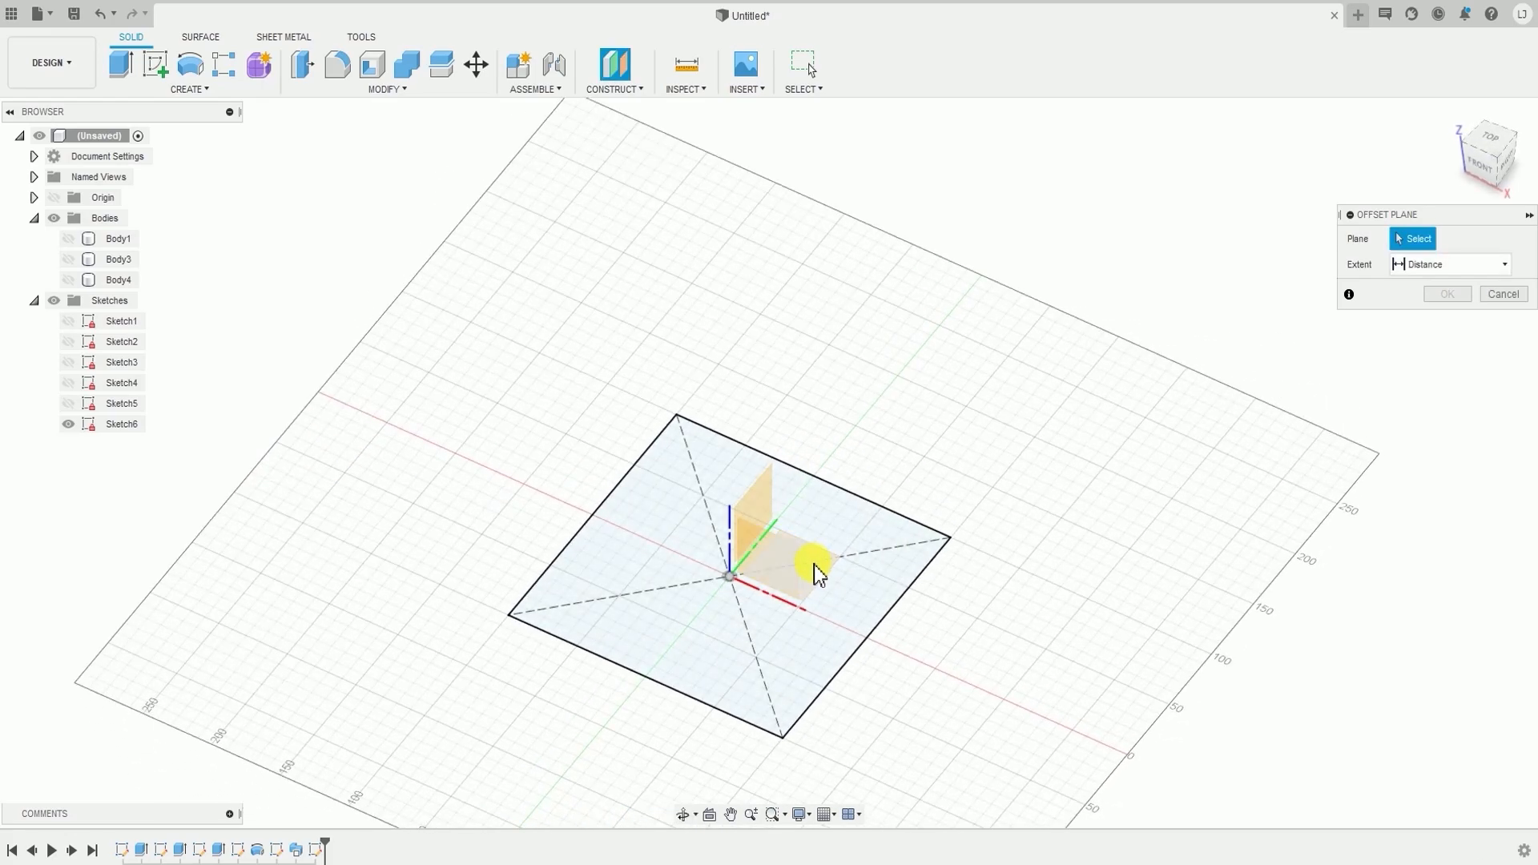
left_click(814, 565)
mouse_move(873, 491)
middle_mouse_down("shift")
mouse_move(900, 436)
mouse_move(901, 481)
middle_mouse_up("shift")
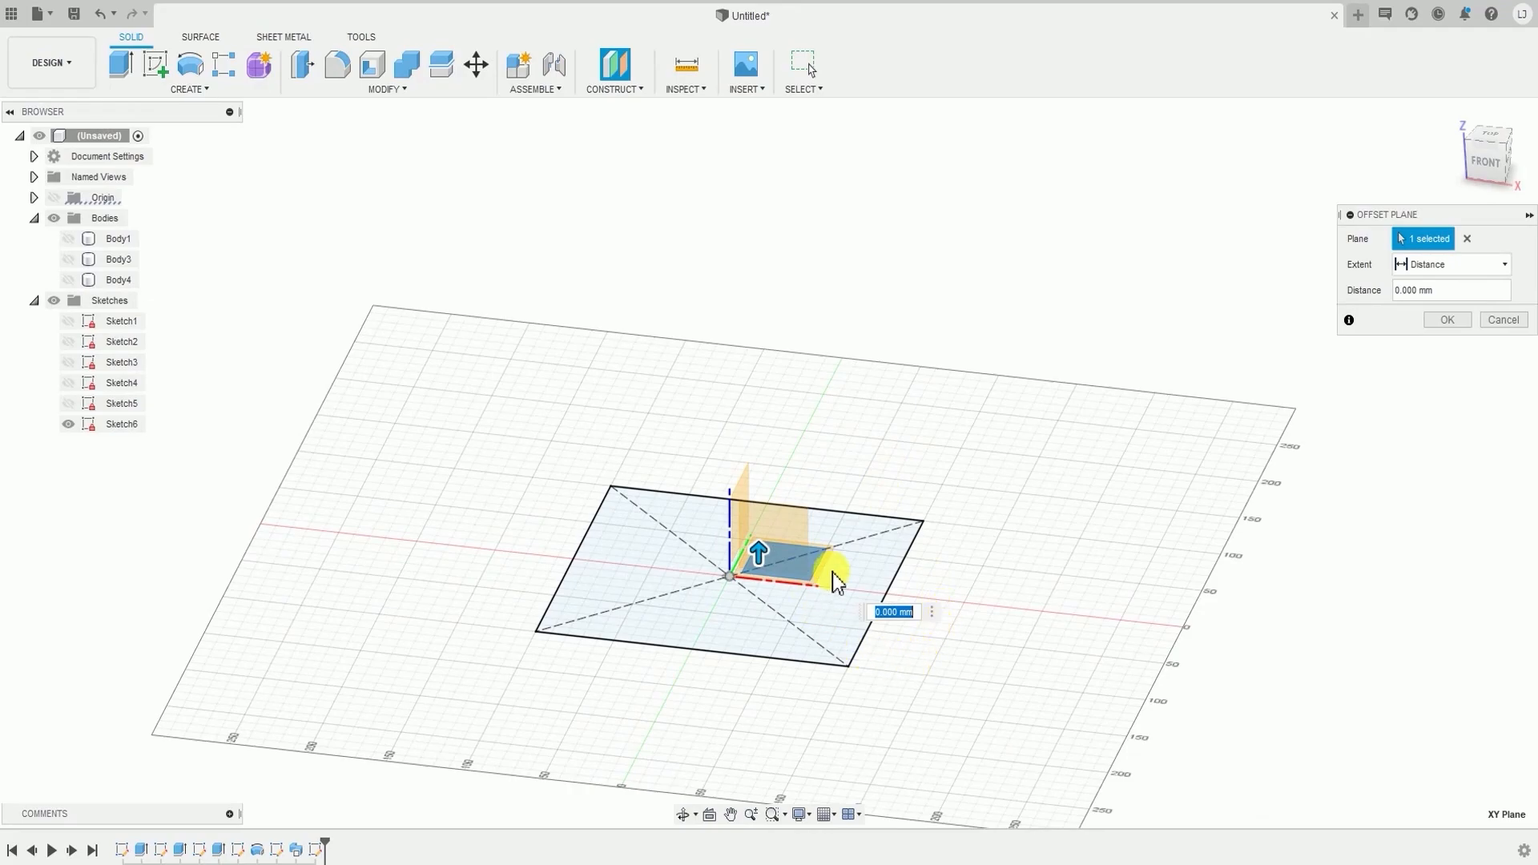
type("100")
- Change the plane's offset distance to 200 mm and create the plane
mouse_move(833, 574)
middle_mouse_down("shift")
mouse_move(853, 555)
mouse_move(810, 591)
middle_mouse_up("shift")
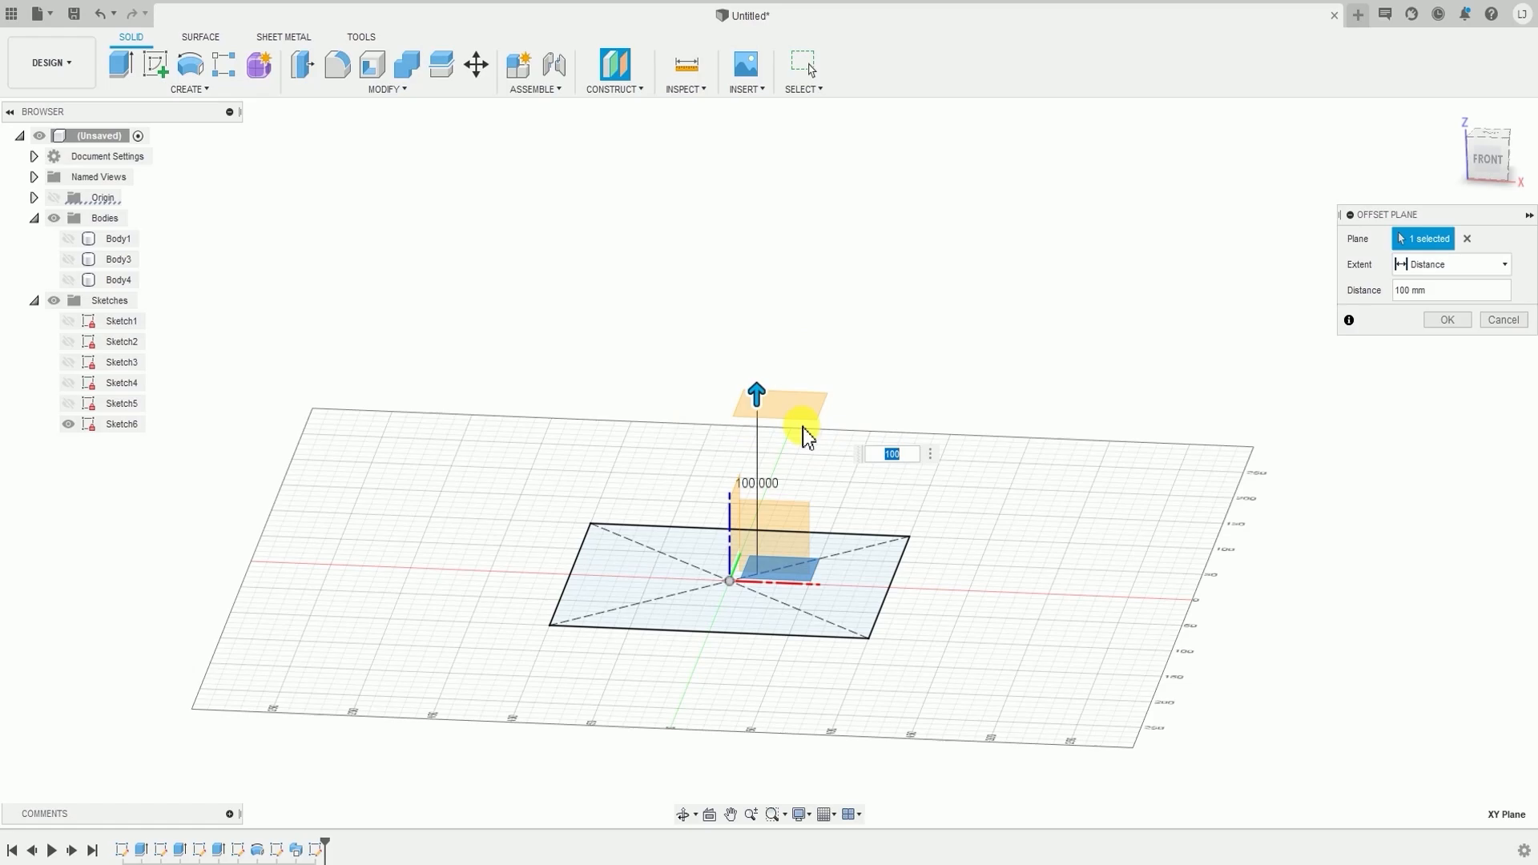
left_click(908, 454)
type("200")
key("Return")
scroll(814, 464, "down", 3)
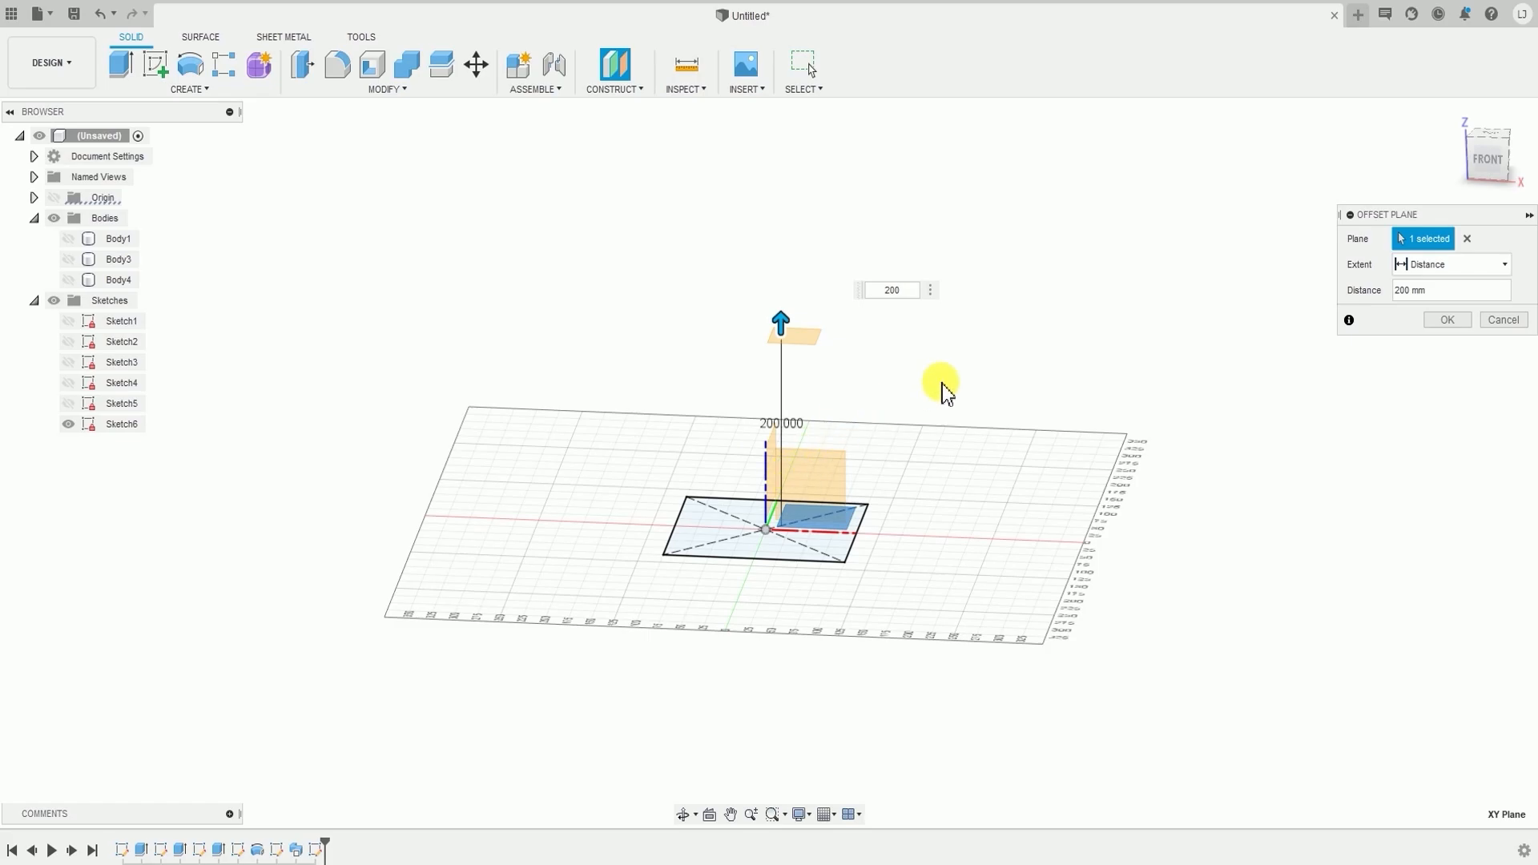
key("Return")
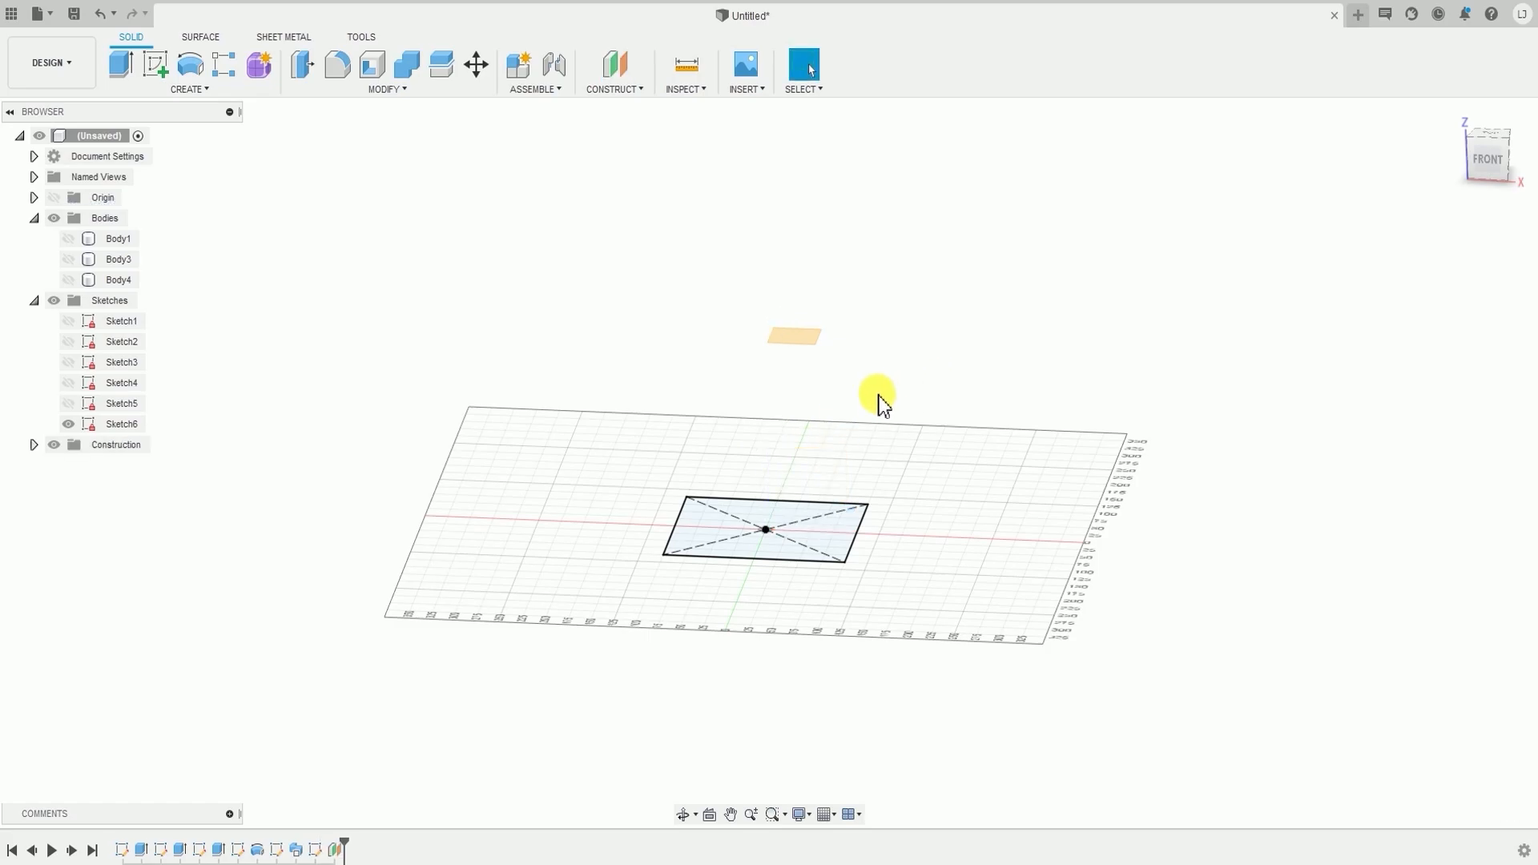
- Start a new sketch on the offset construction plane above the square
middle_click_drag(768, 405, 797, 453, "shift")
scroll(810, 369, "up", 3)
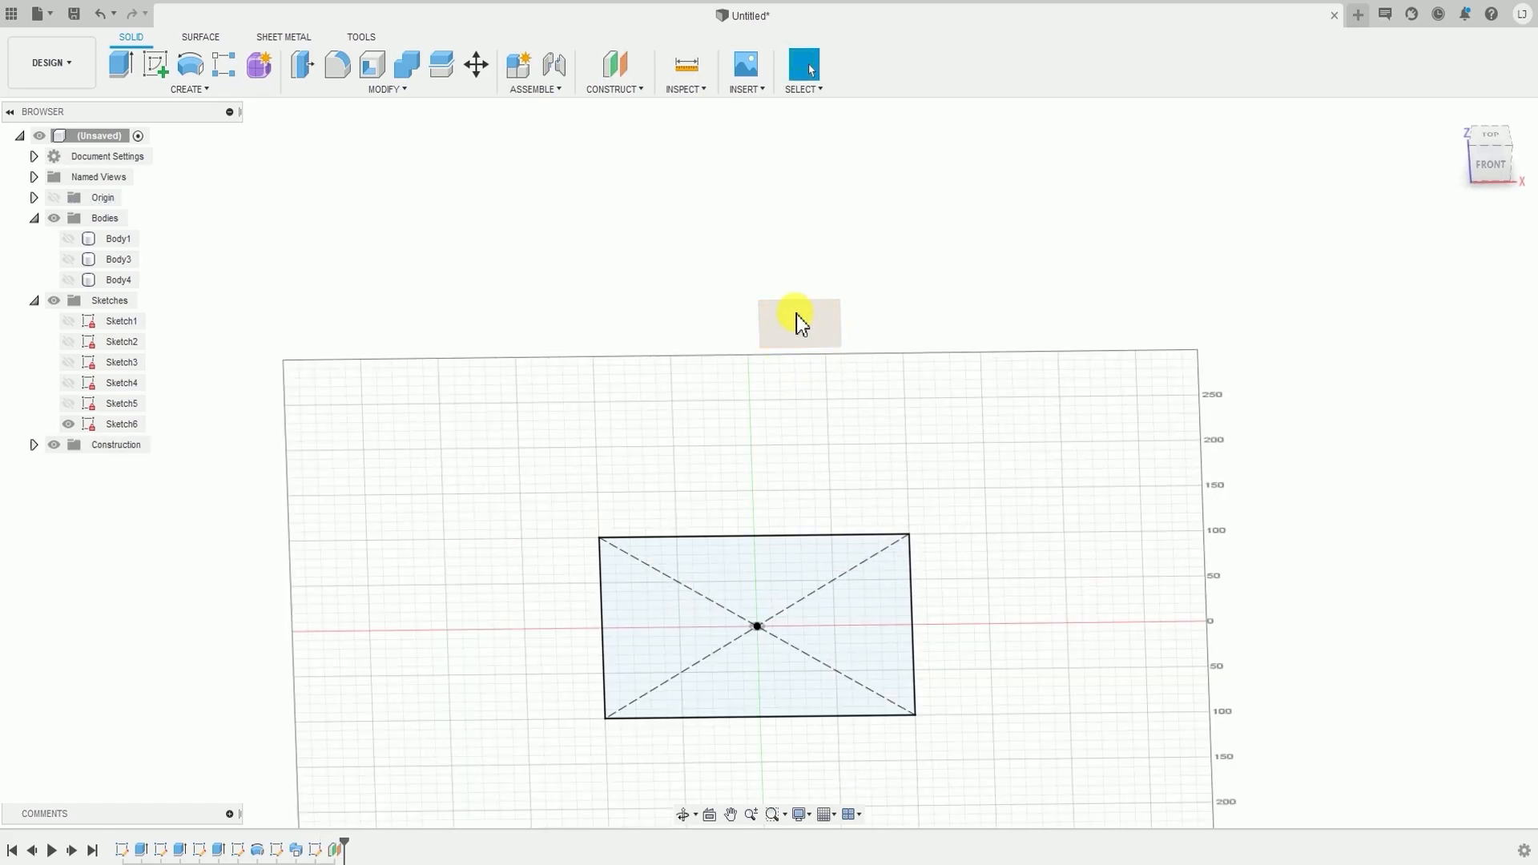
scroll(781, 314, "up", 2)
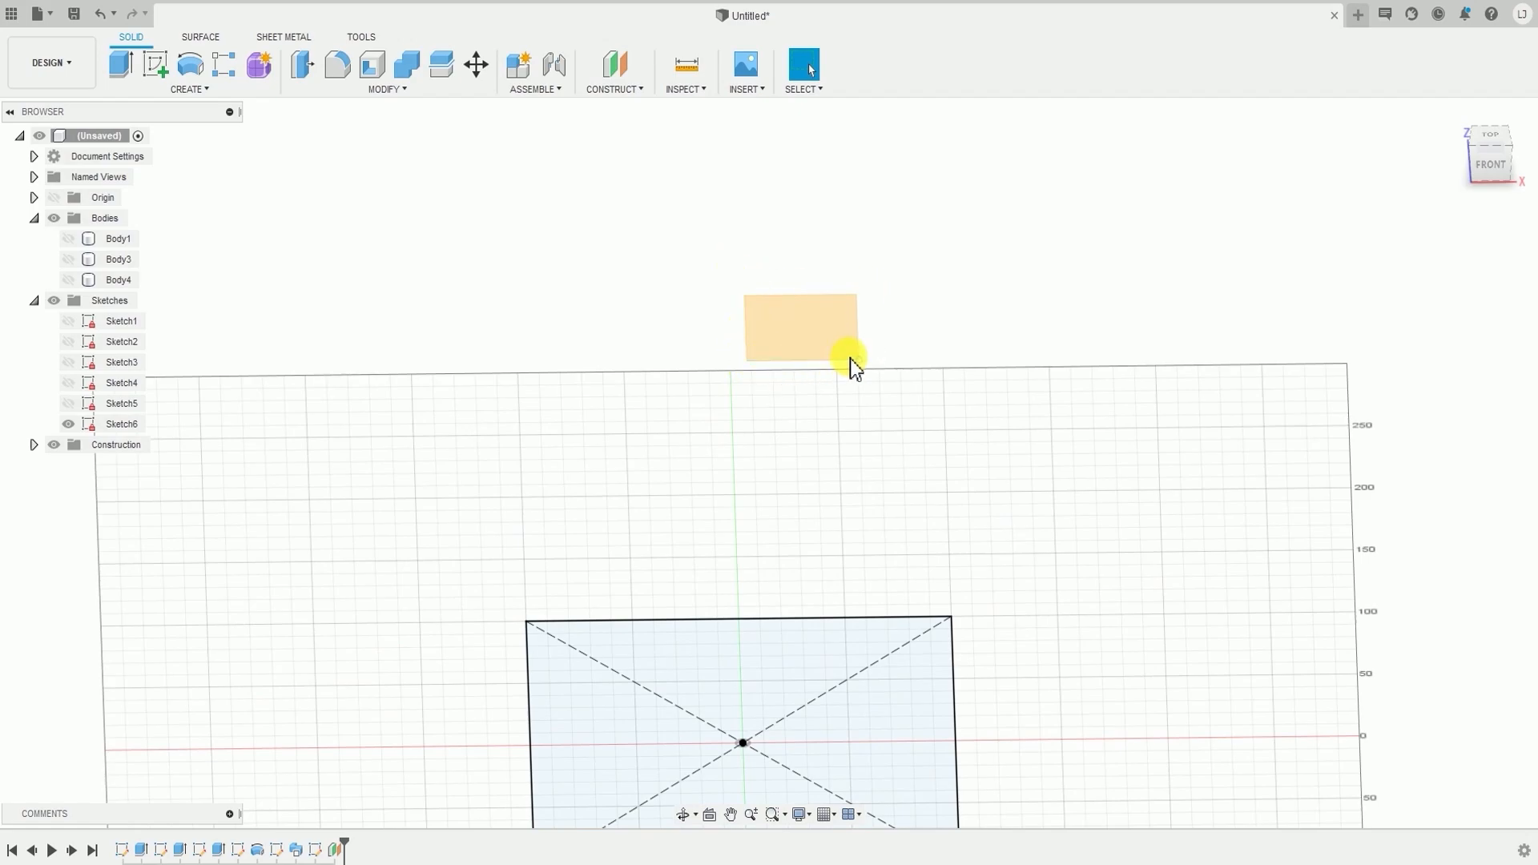
scroll(853, 344, "down", 4)
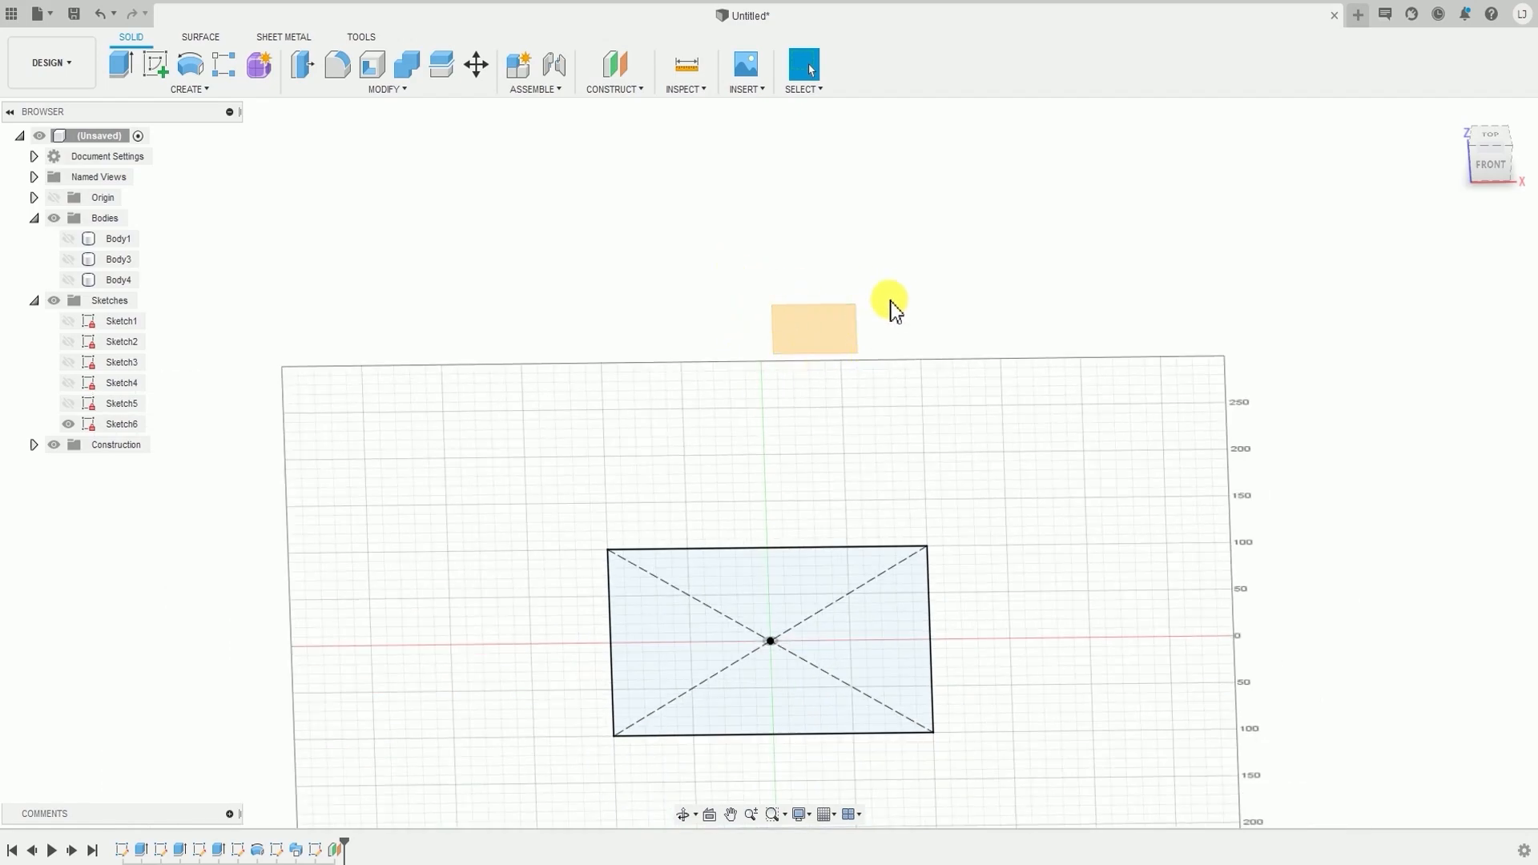
scroll(889, 305, "down", 3)
left_click(198, 93)
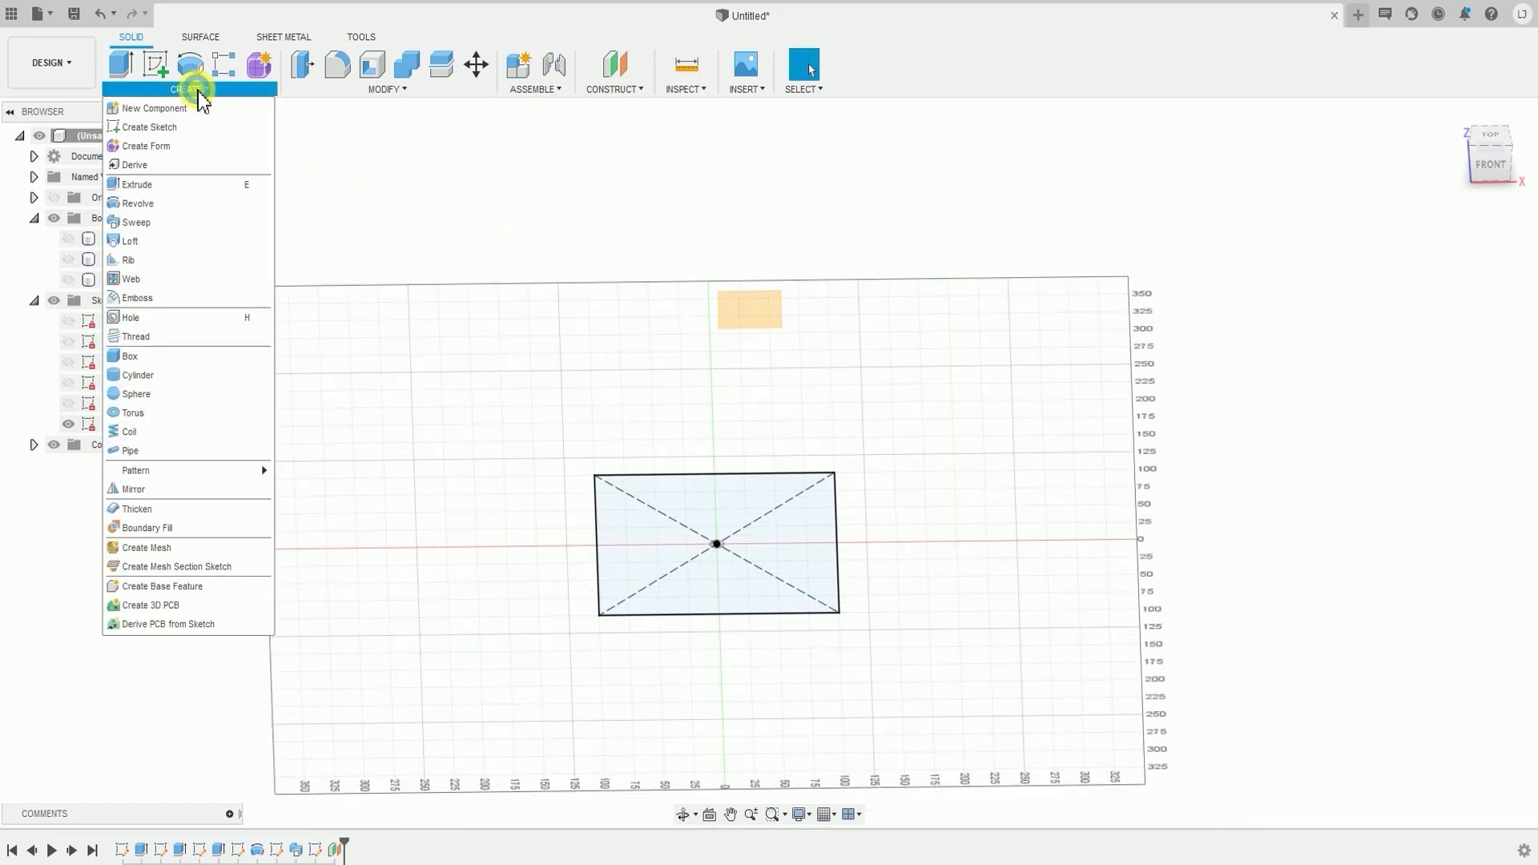
left_click(152, 127)
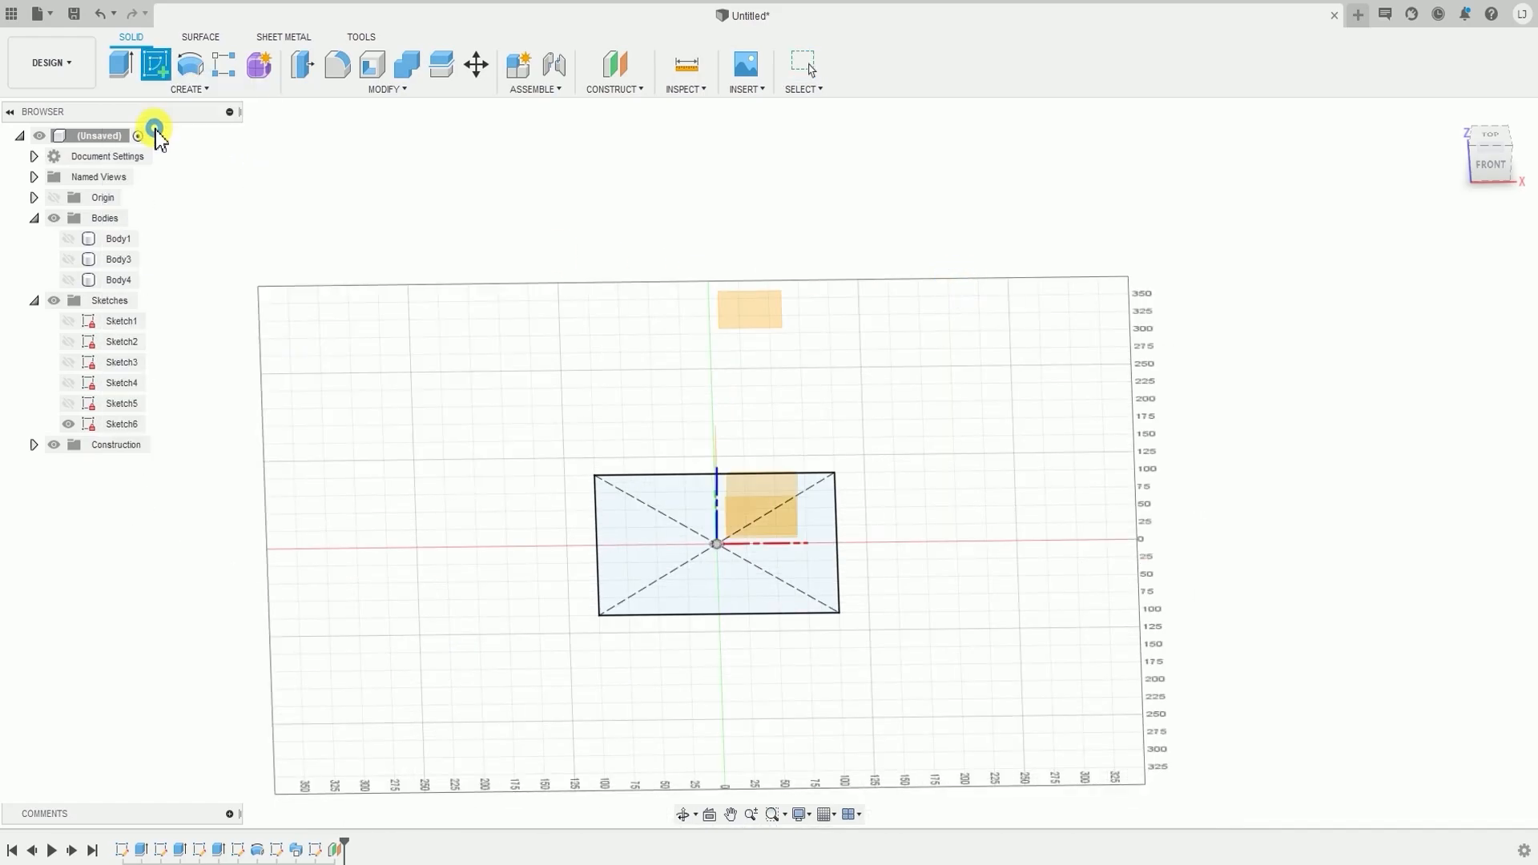
left_click(727, 320)
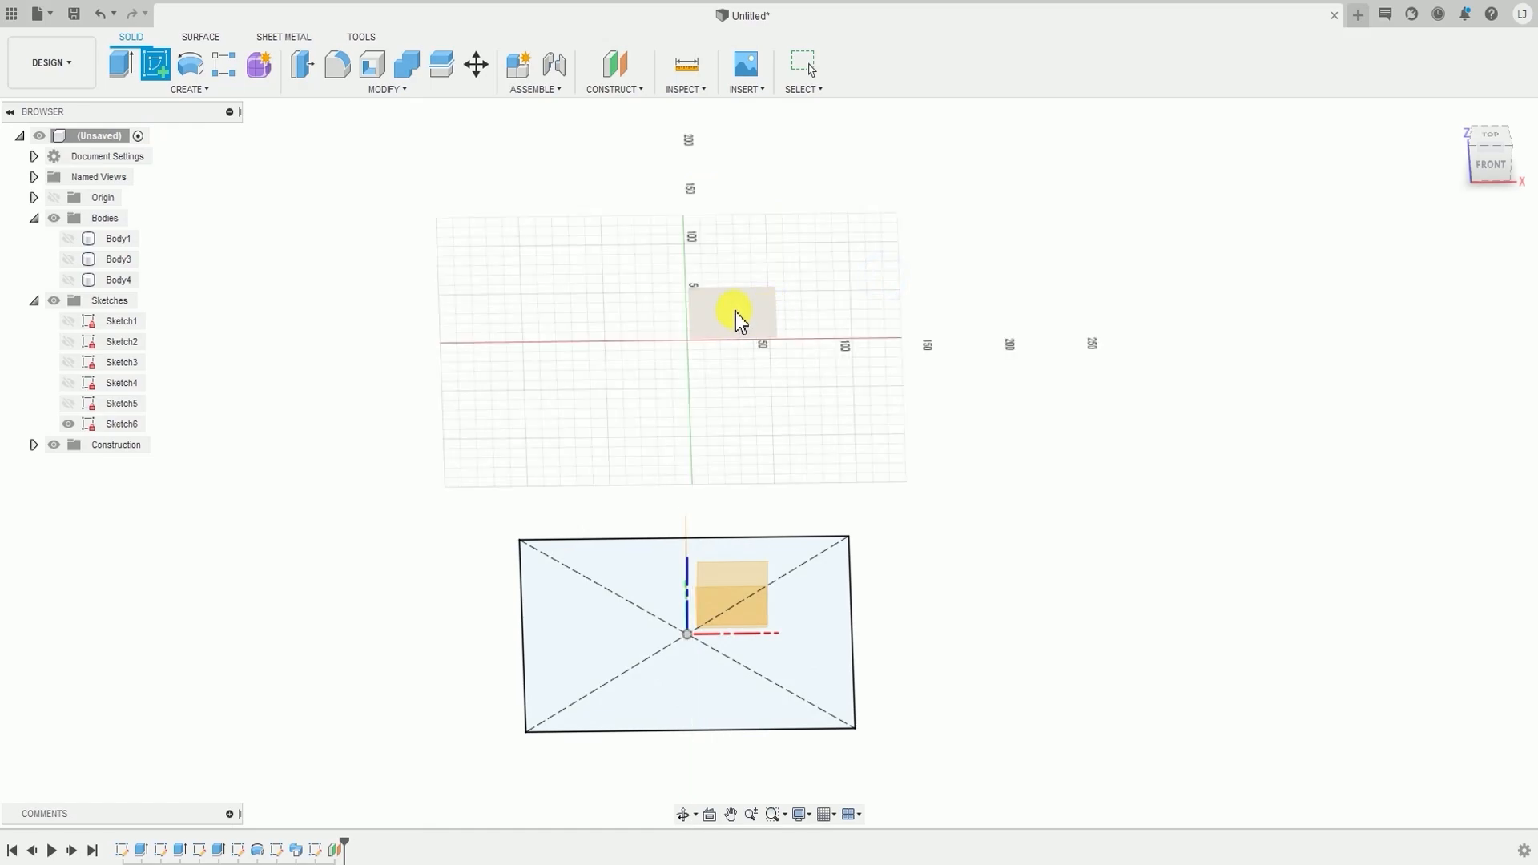
scroll(954, 532, "down", 3)
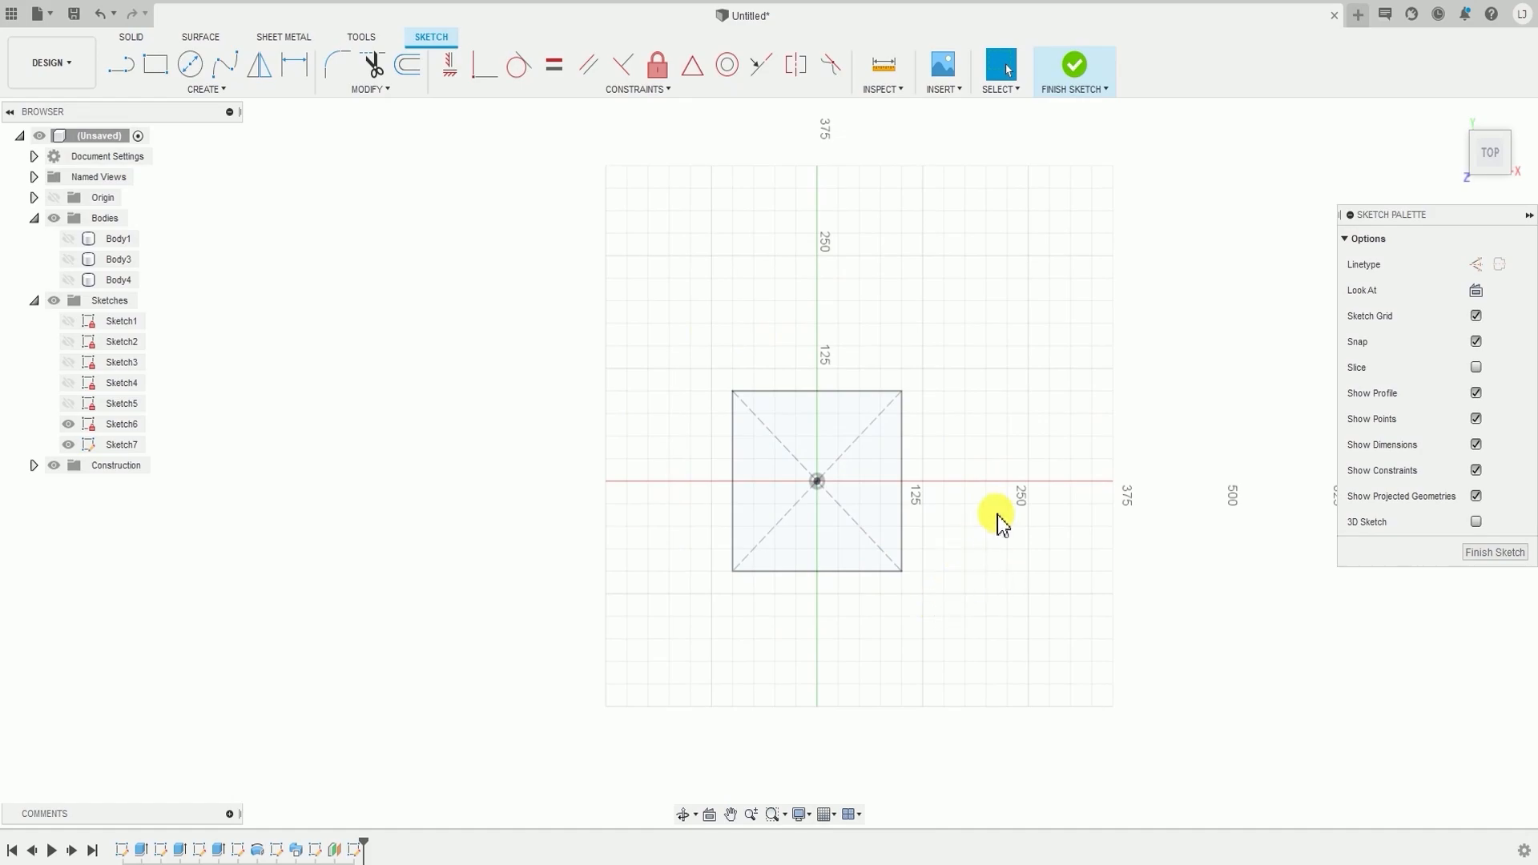
- Sketch a center diameter circle centred on the origin, large enough to enclose the square
mouse_move(998, 514)
middle_mouse_down()
mouse_move(938, 525)
mouse_move(986, 512)
mouse_move(992, 460)
mouse_move(975, 563)
mouse_move(923, 473)
middle_mouse_up()
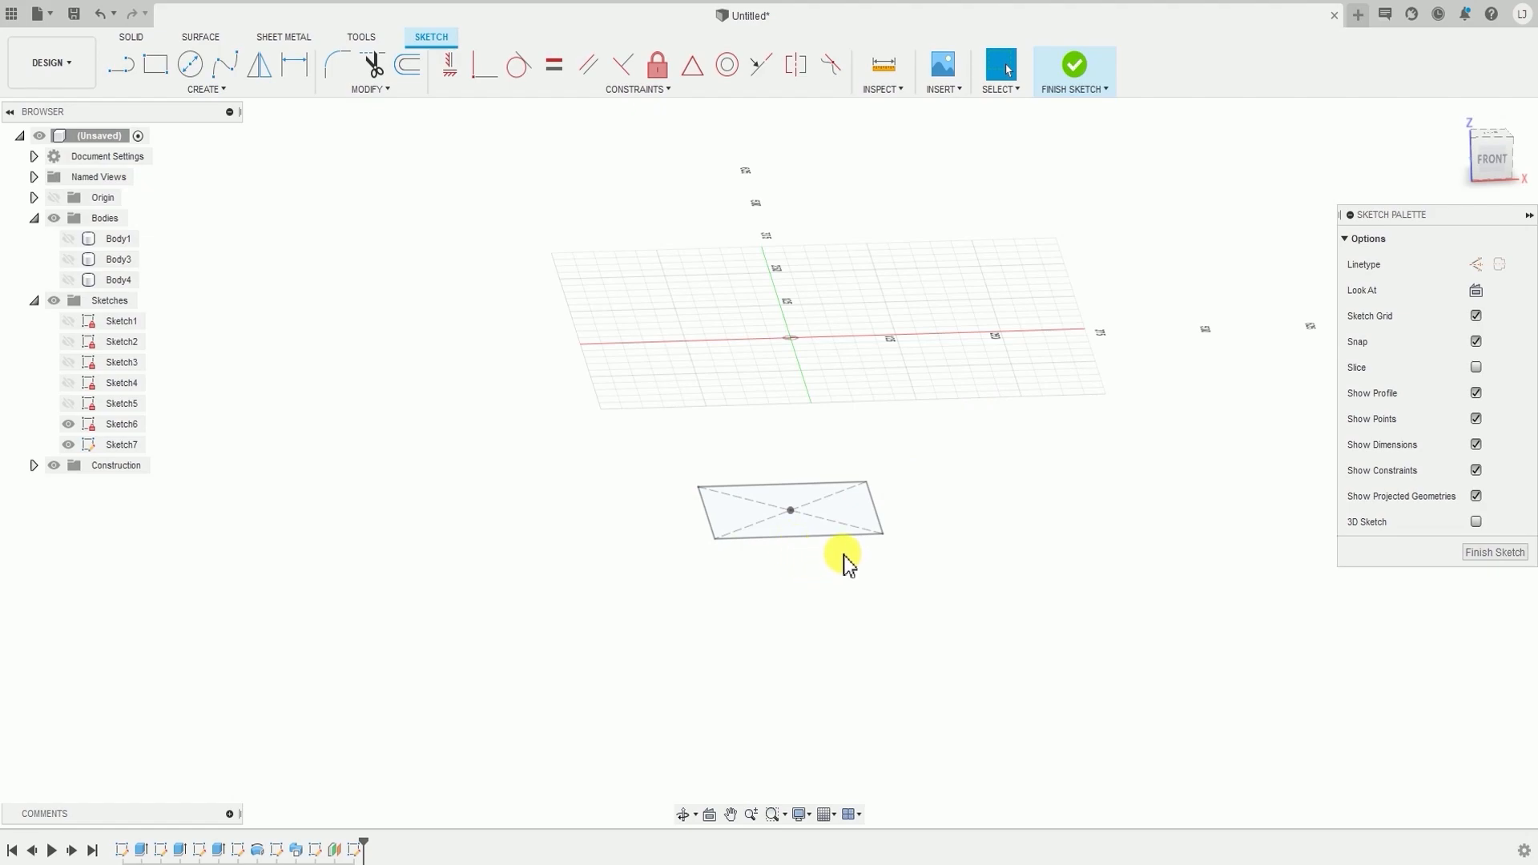
middle_click_drag(846, 584, 855, 550, "shift")
middle_click_drag(824, 323, 853, 428, "shift")
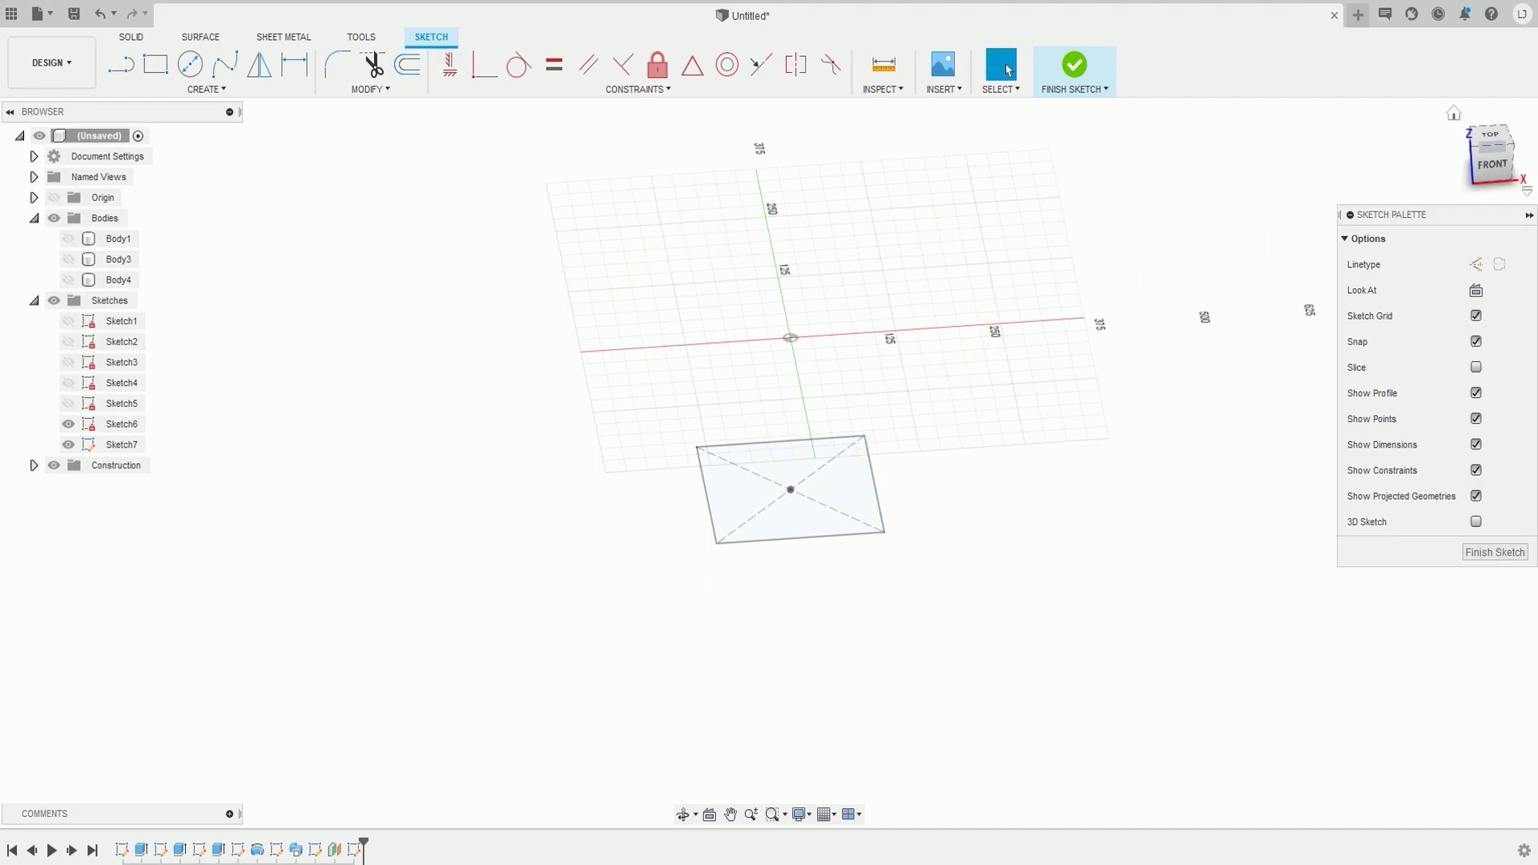
middle_click_drag(847, 388, 823, 416, "shift")
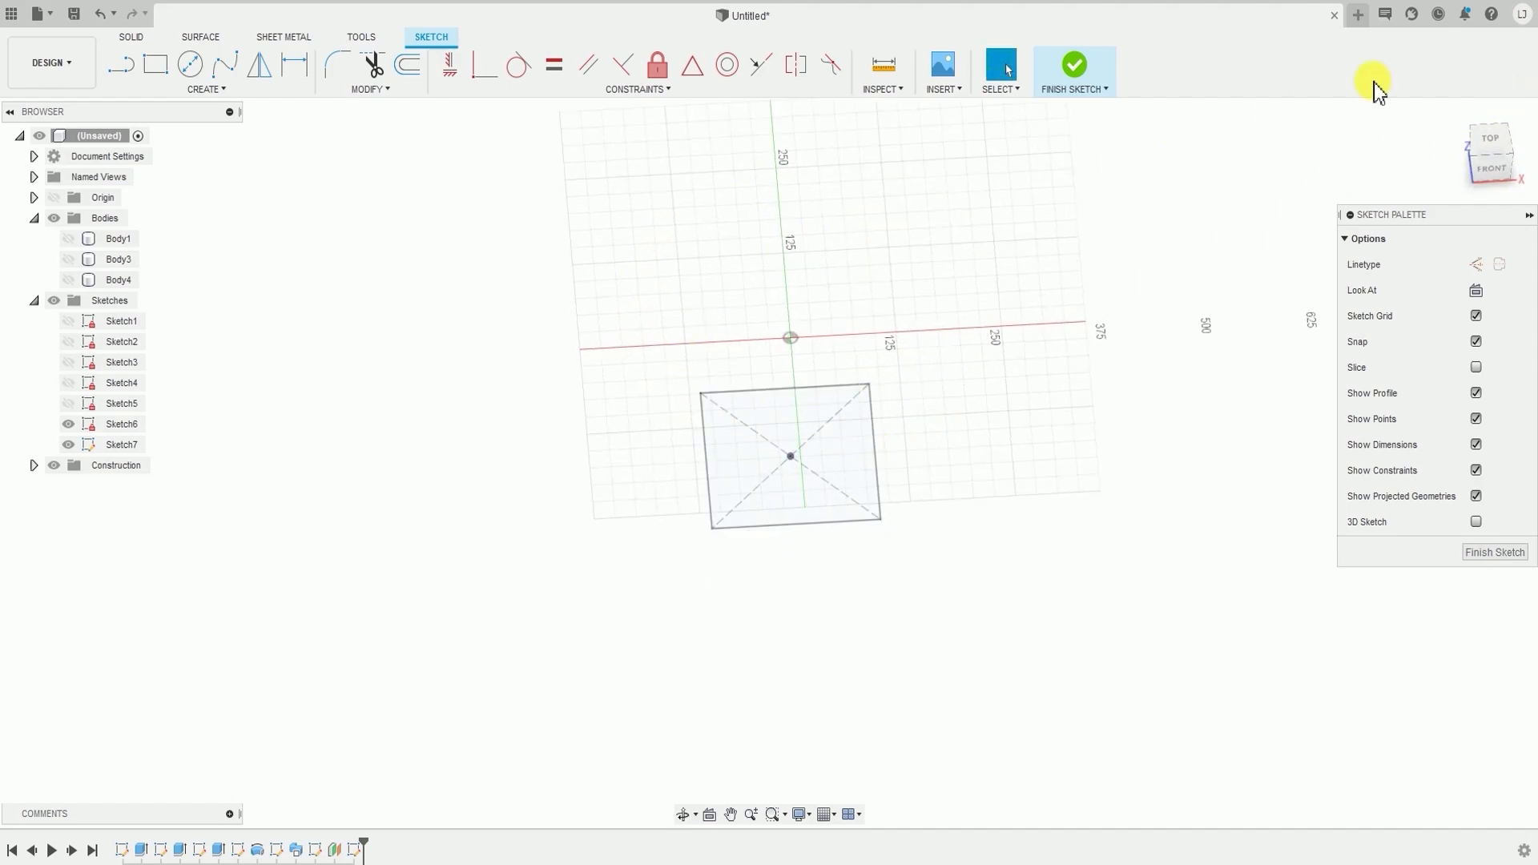
left_click(1478, 140)
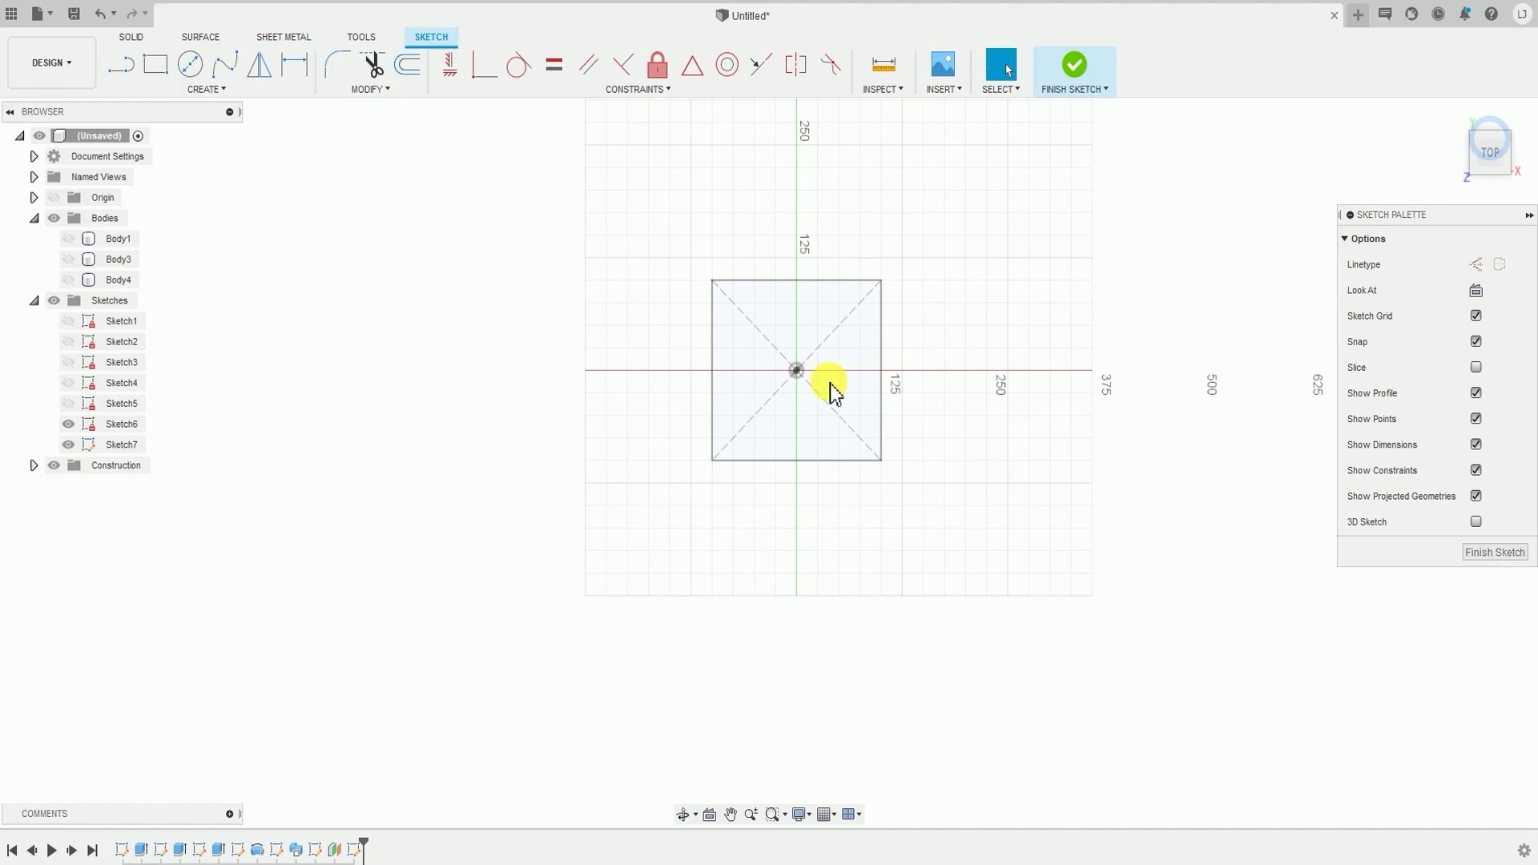
left_click(213, 90)
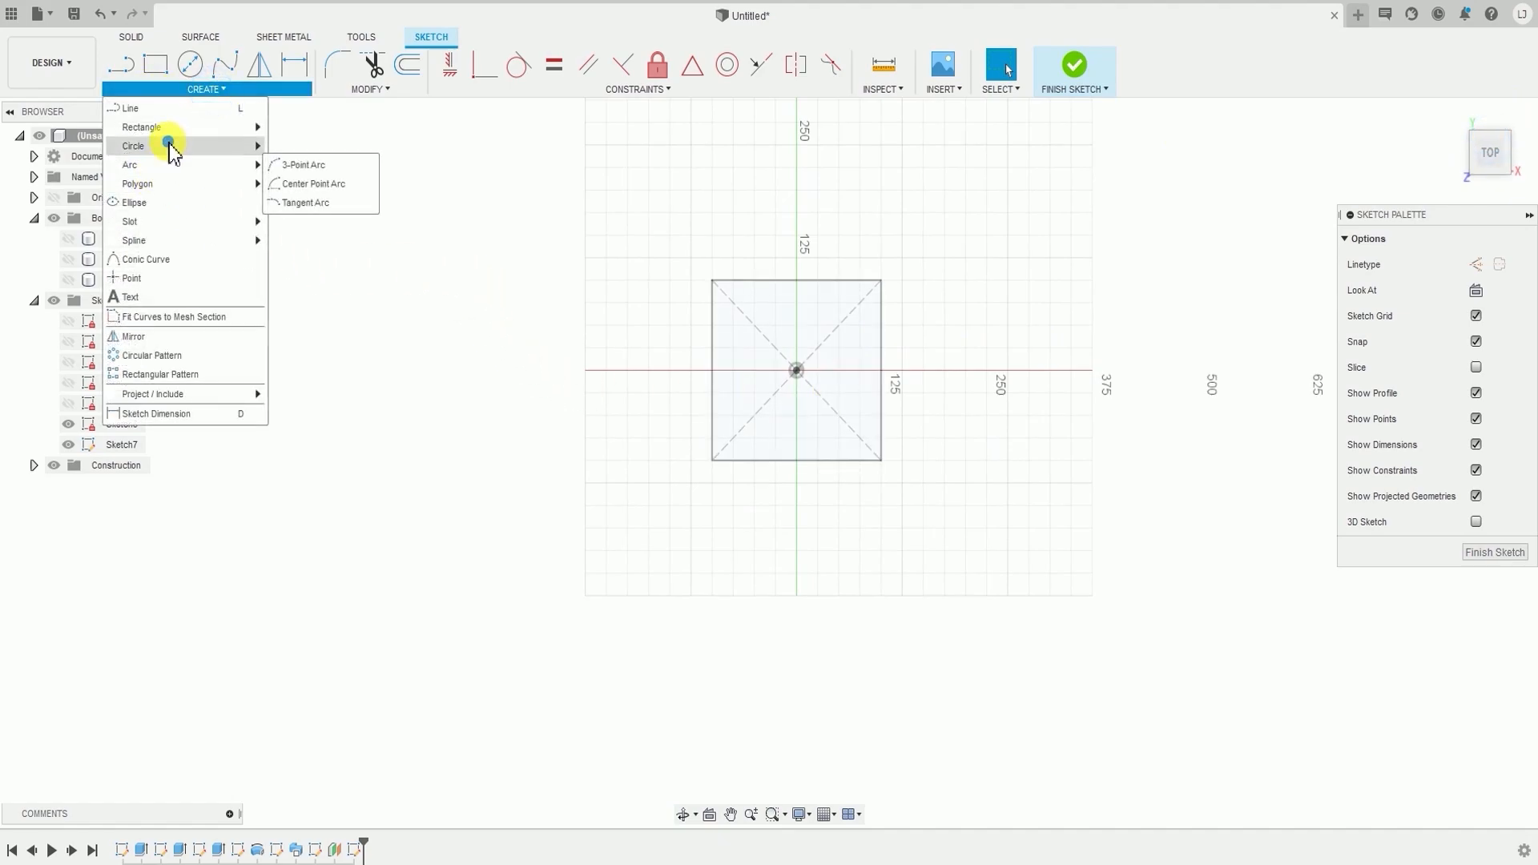
mouse_move(172, 149)
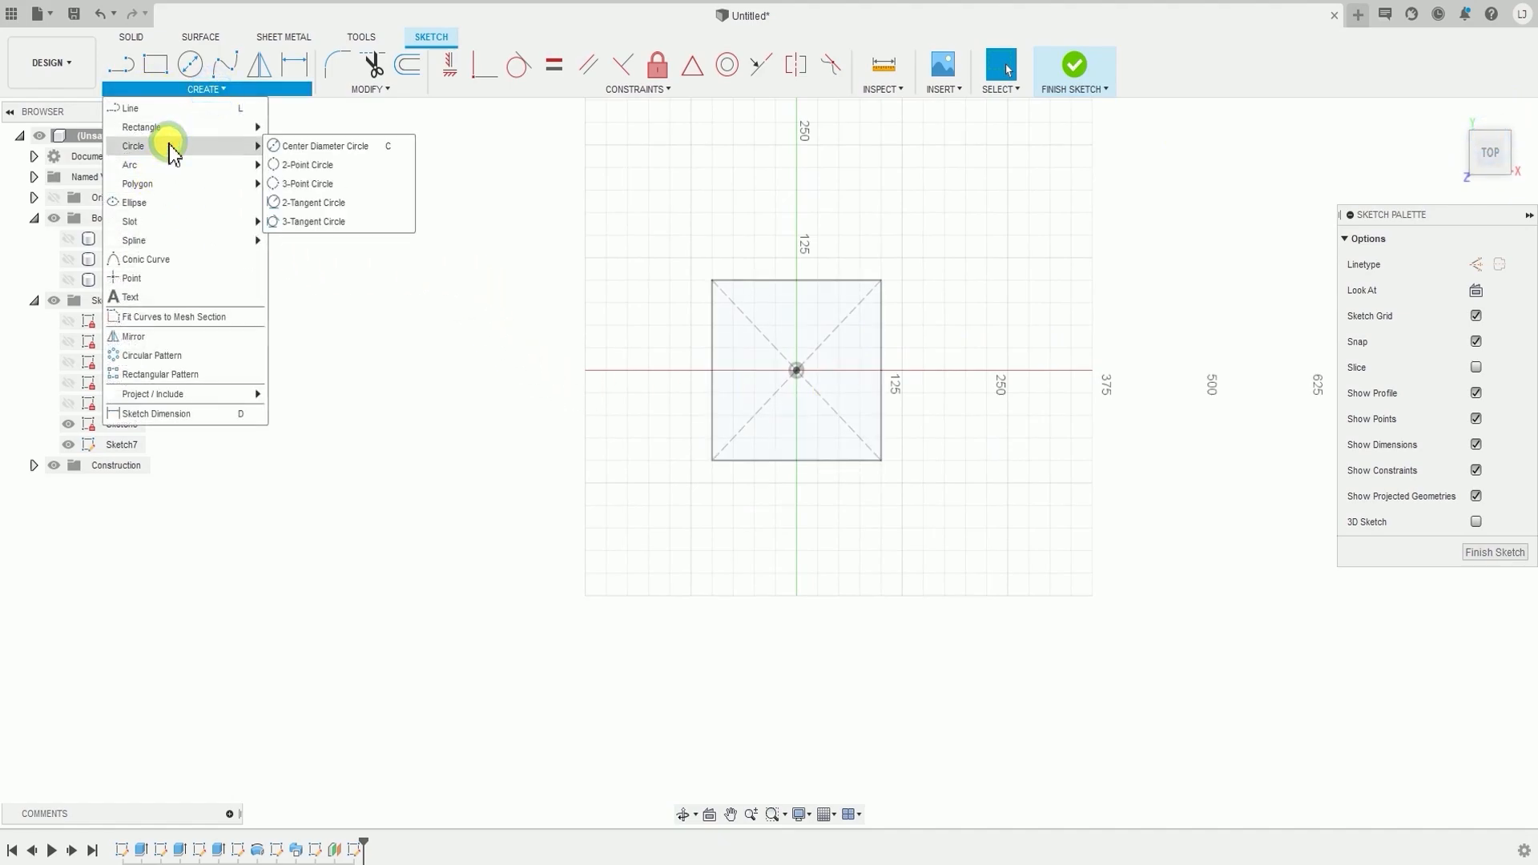
left_click(350, 147)
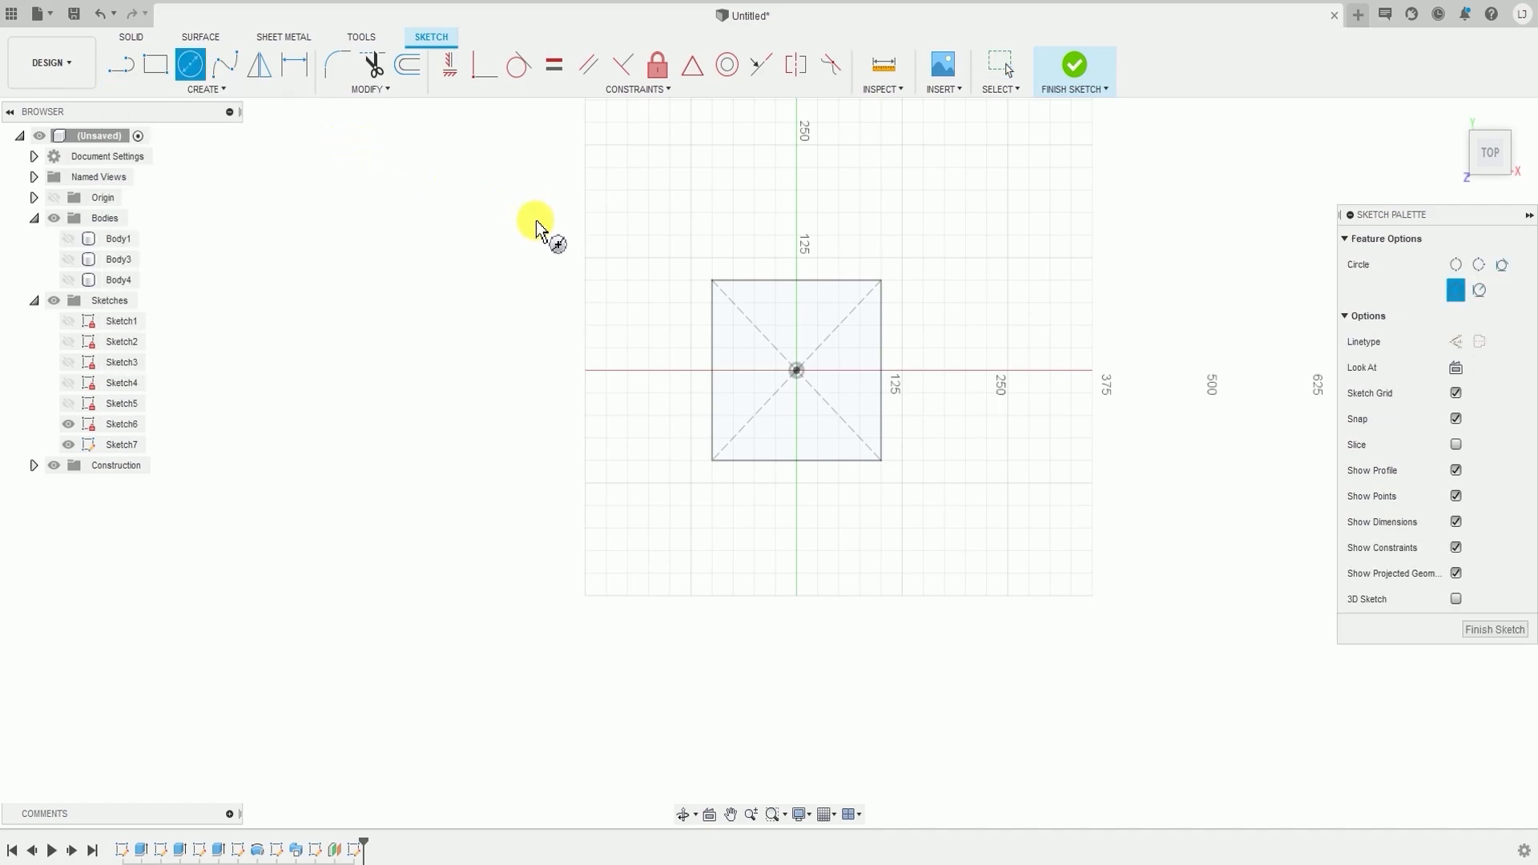
scroll(669, 315, "up", 5)
scroll(915, 451, "up", 2)
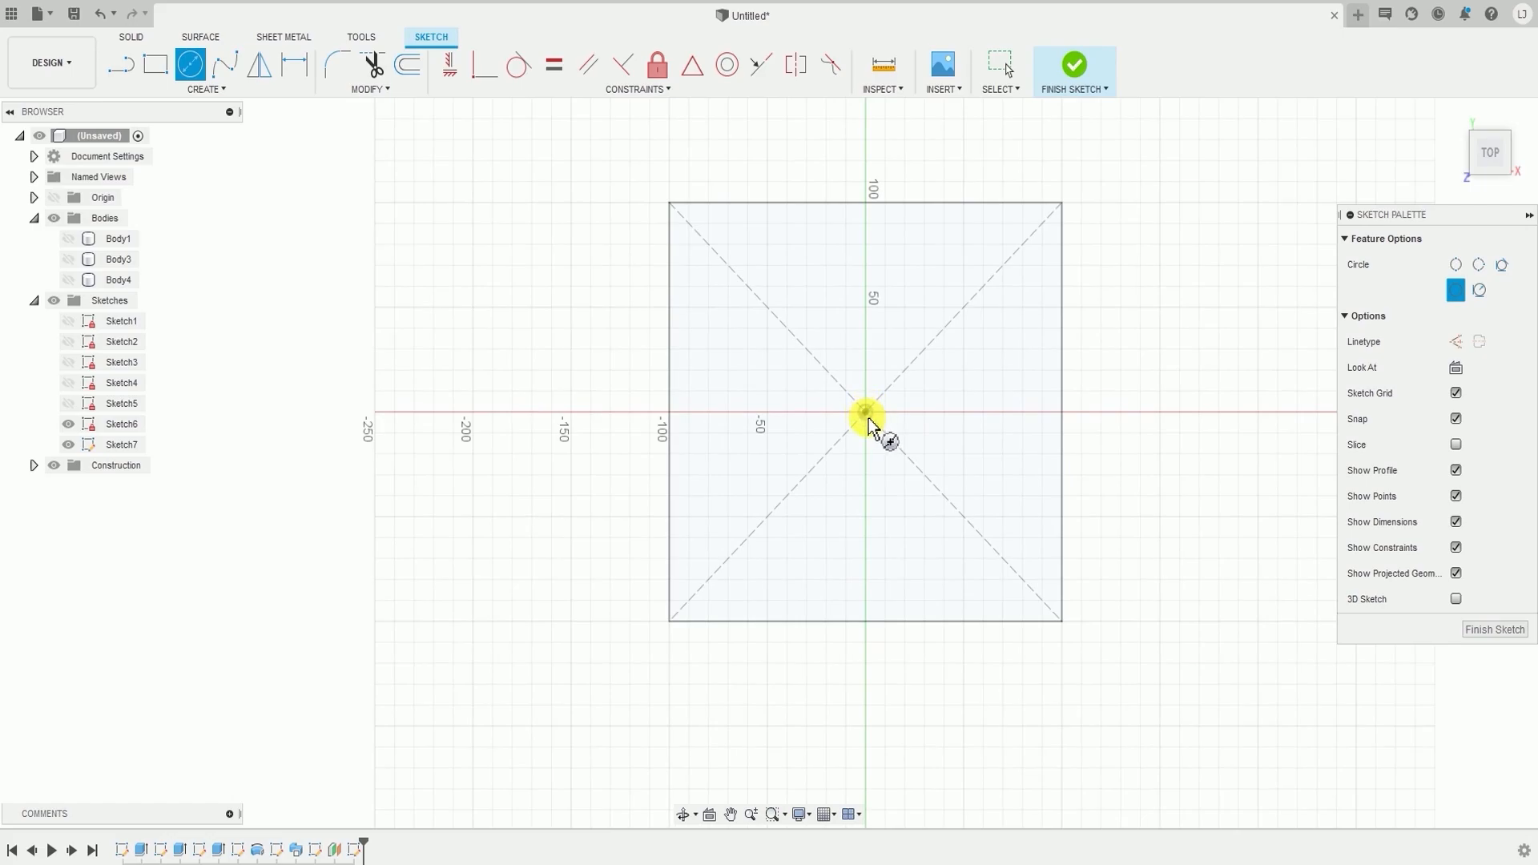
left_click(866, 412)
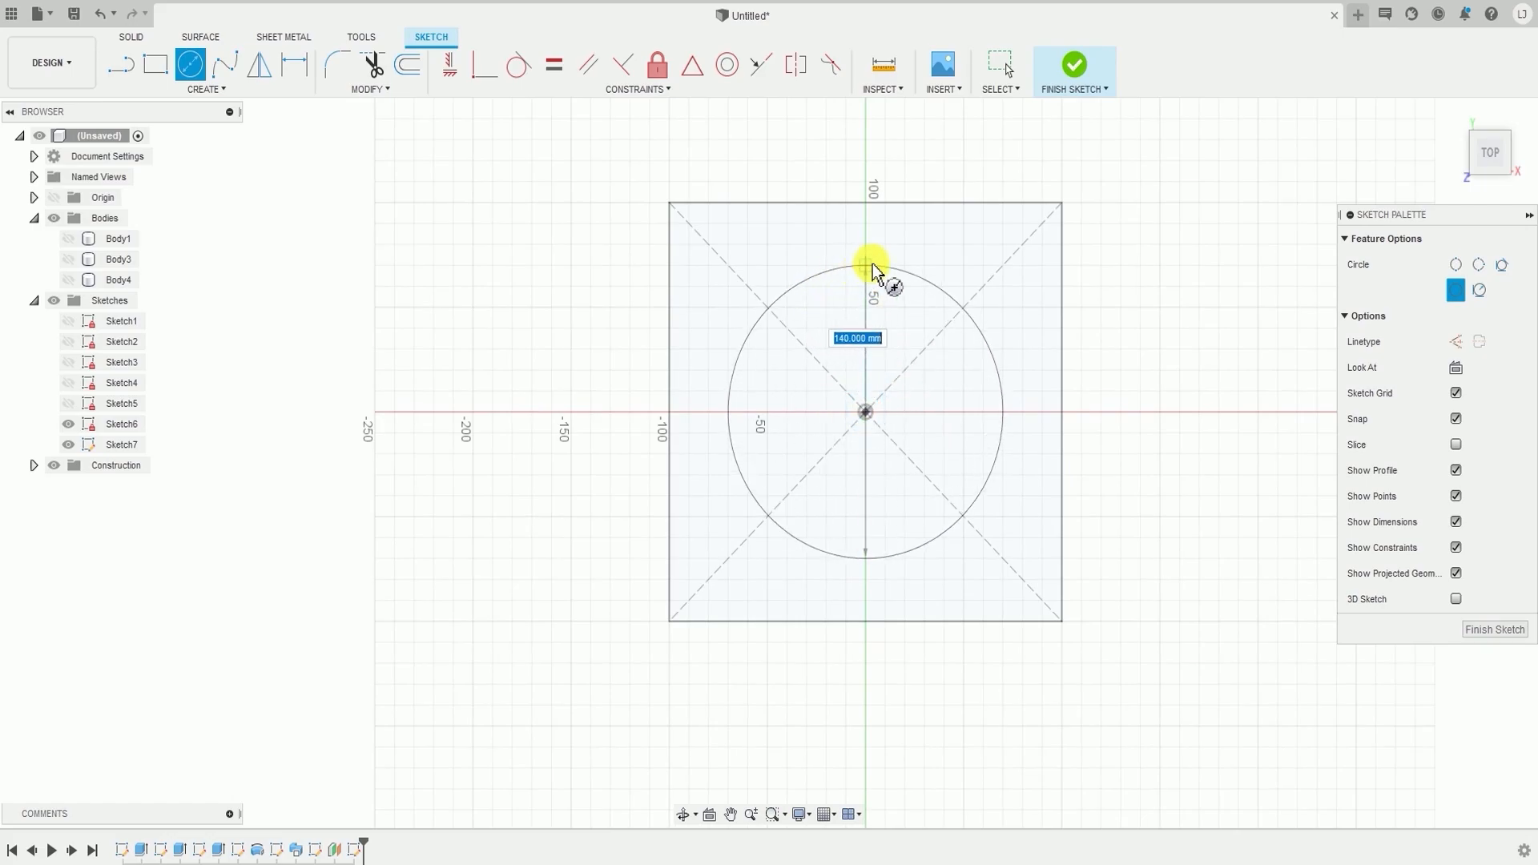
left_click(548, 233)
scroll(800, 549, "down", 3)
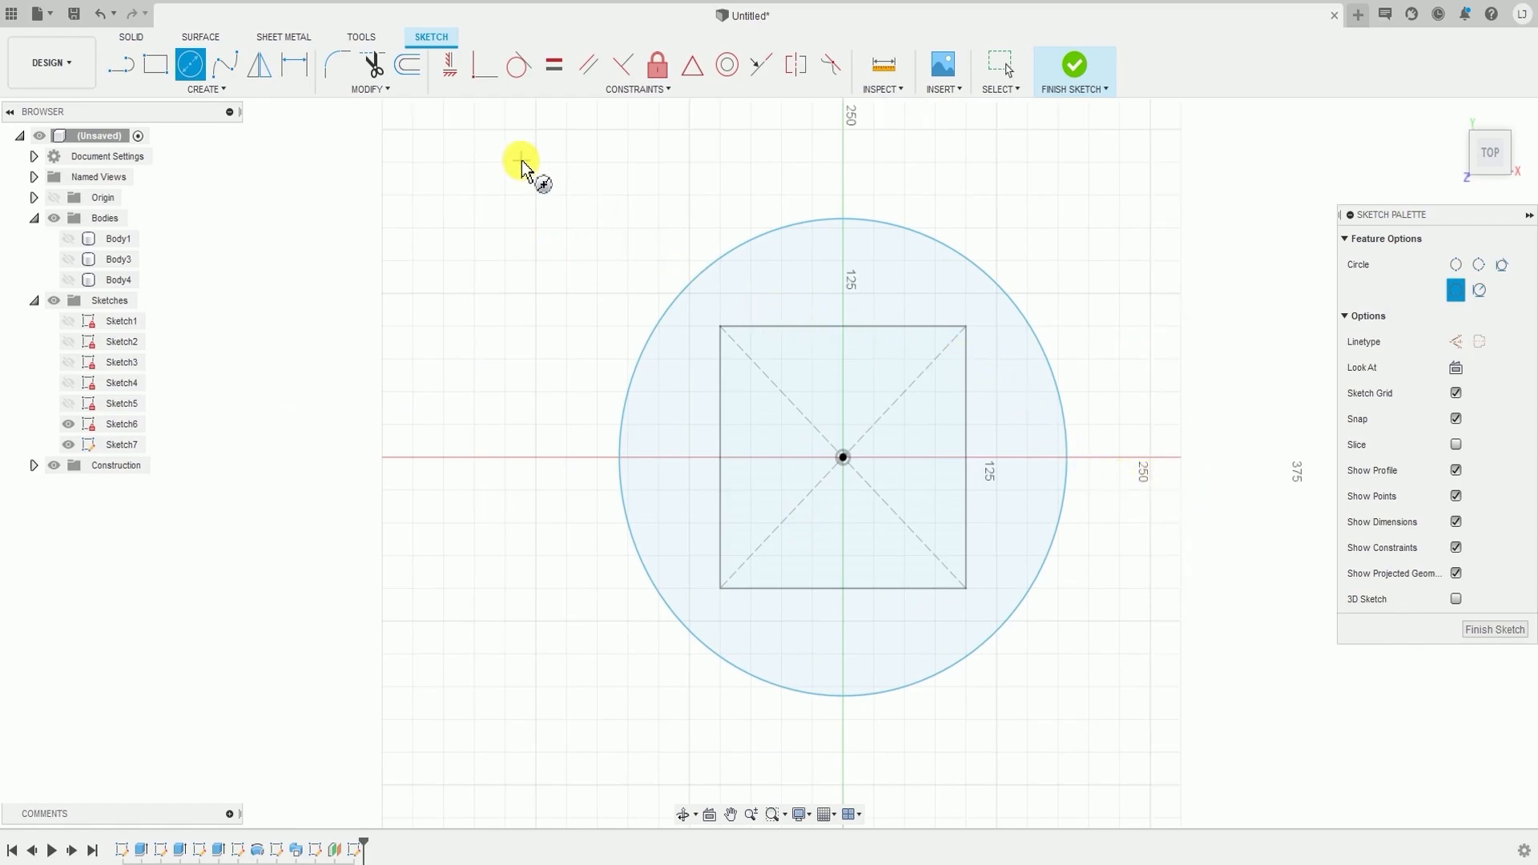
- Dimension the circle's diameter to 200 mm
left_click(221, 95)
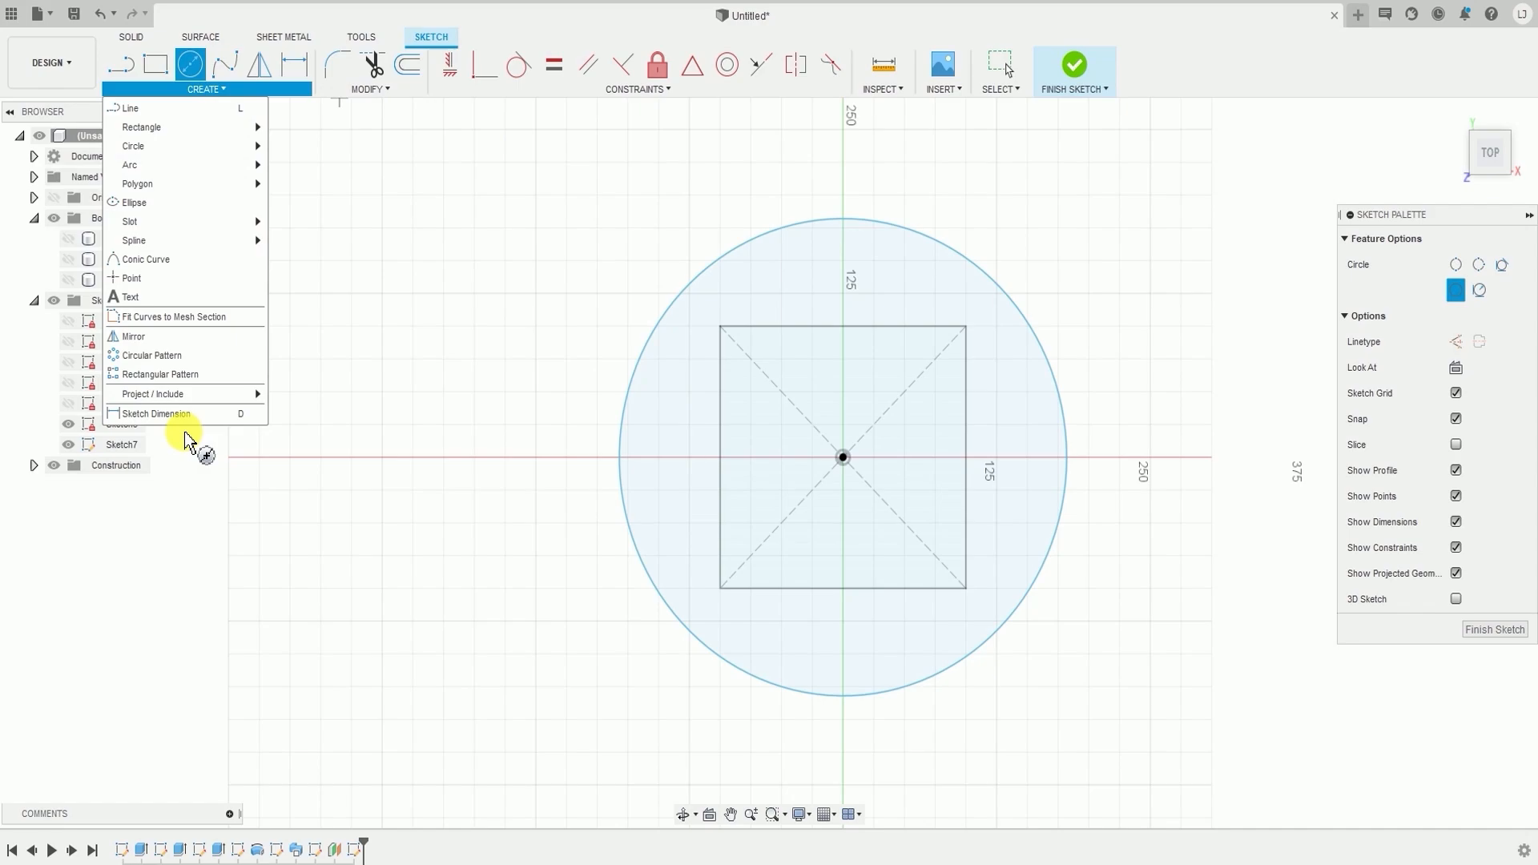
left_click(152, 413)
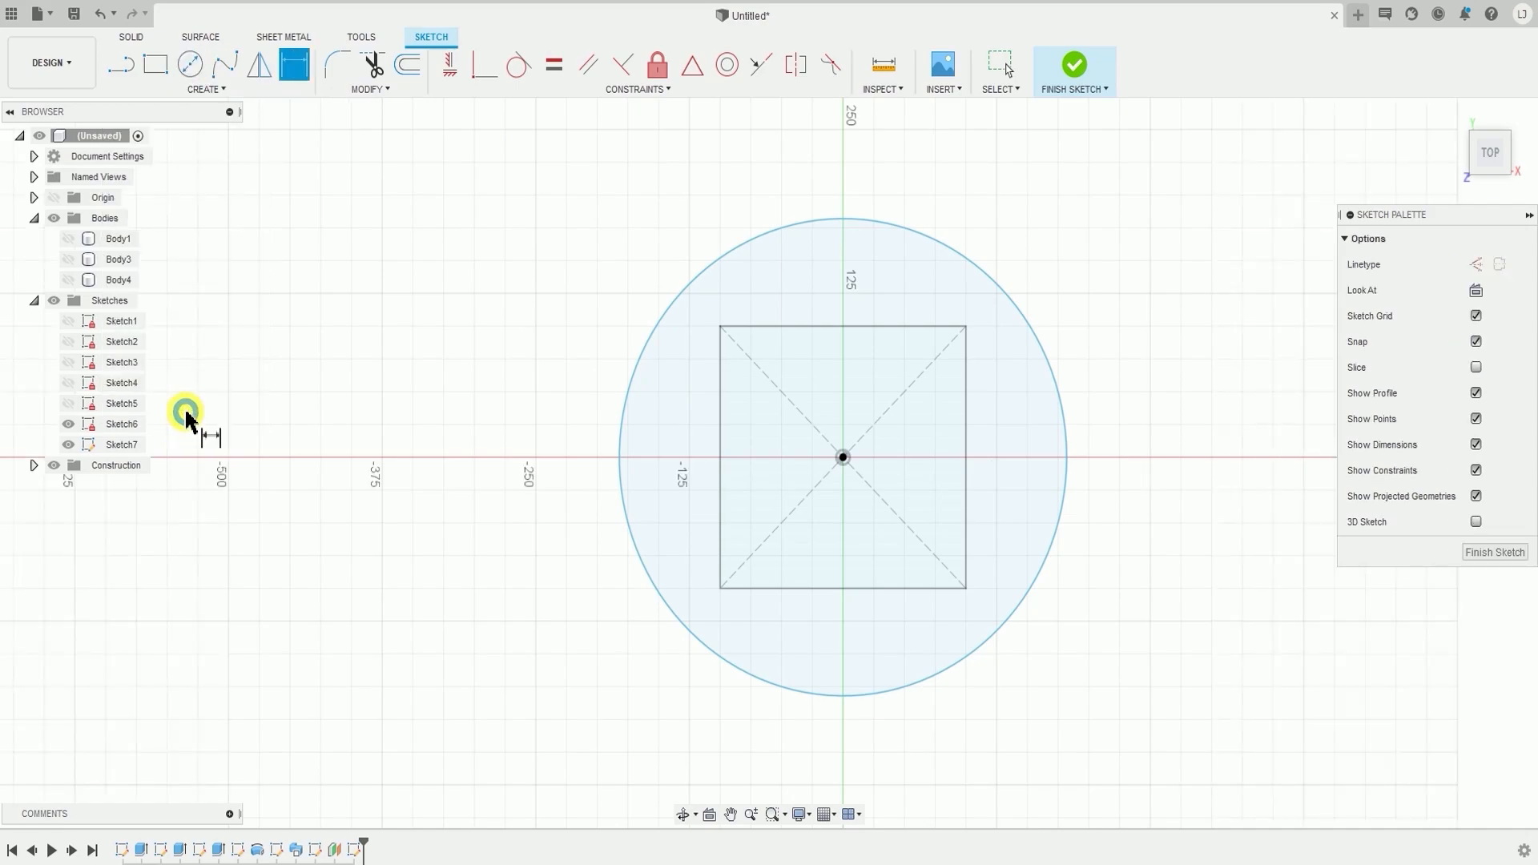
left_click(1051, 380)
left_click(1080, 366)
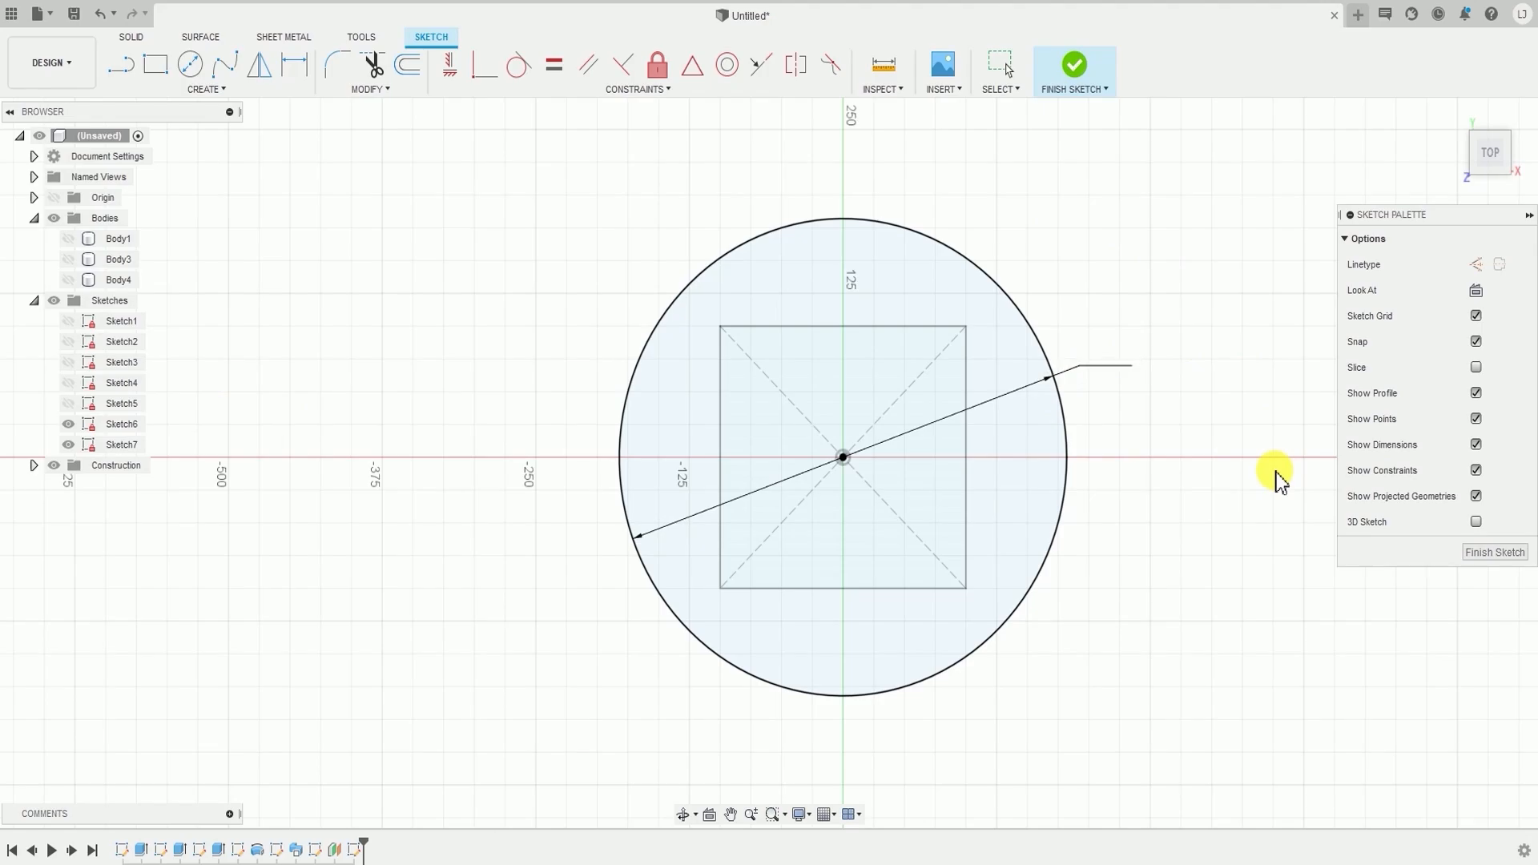
key("Return")
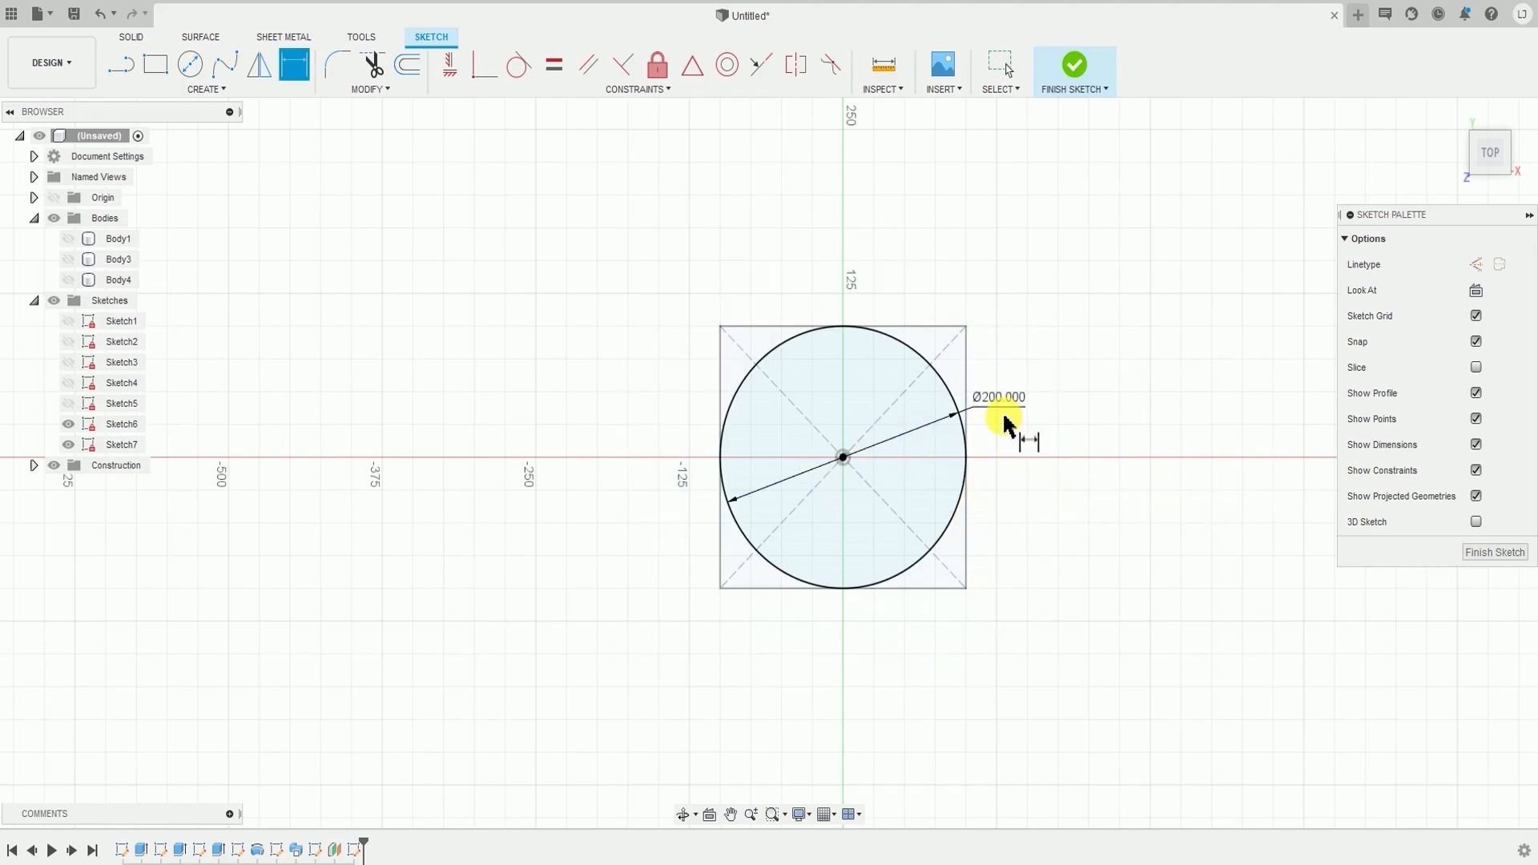
- Set the circle's diameter to 120 mm and finish the sketch
mouse_move(1013, 436)
middle_mouse_down("shift")
mouse_move(999, 328)
mouse_move(996, 424)
middle_mouse_up("shift")
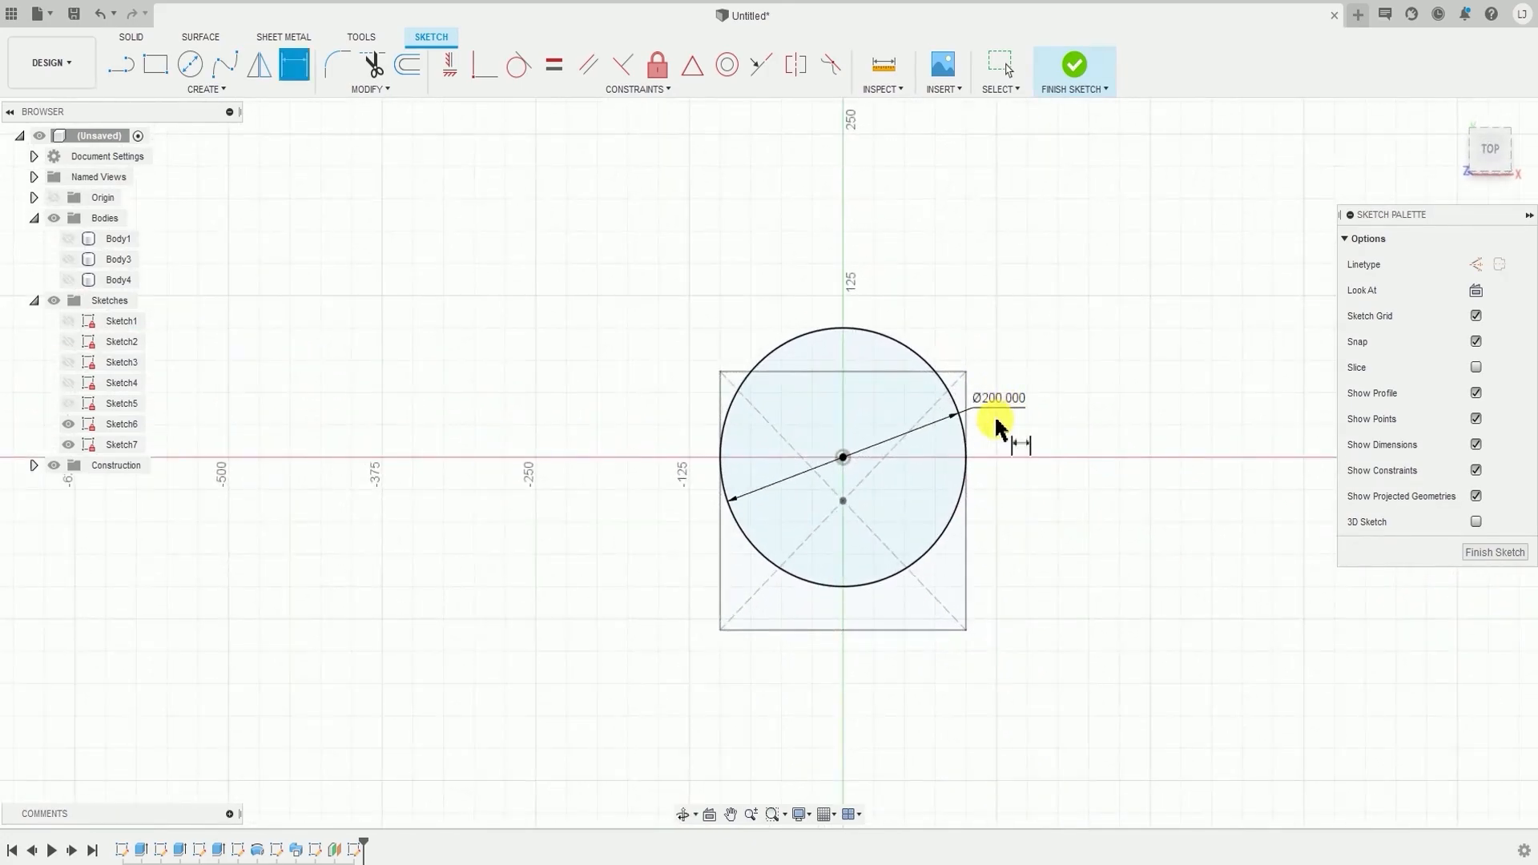
double_click(1001, 399)
type("120")
key("Return")
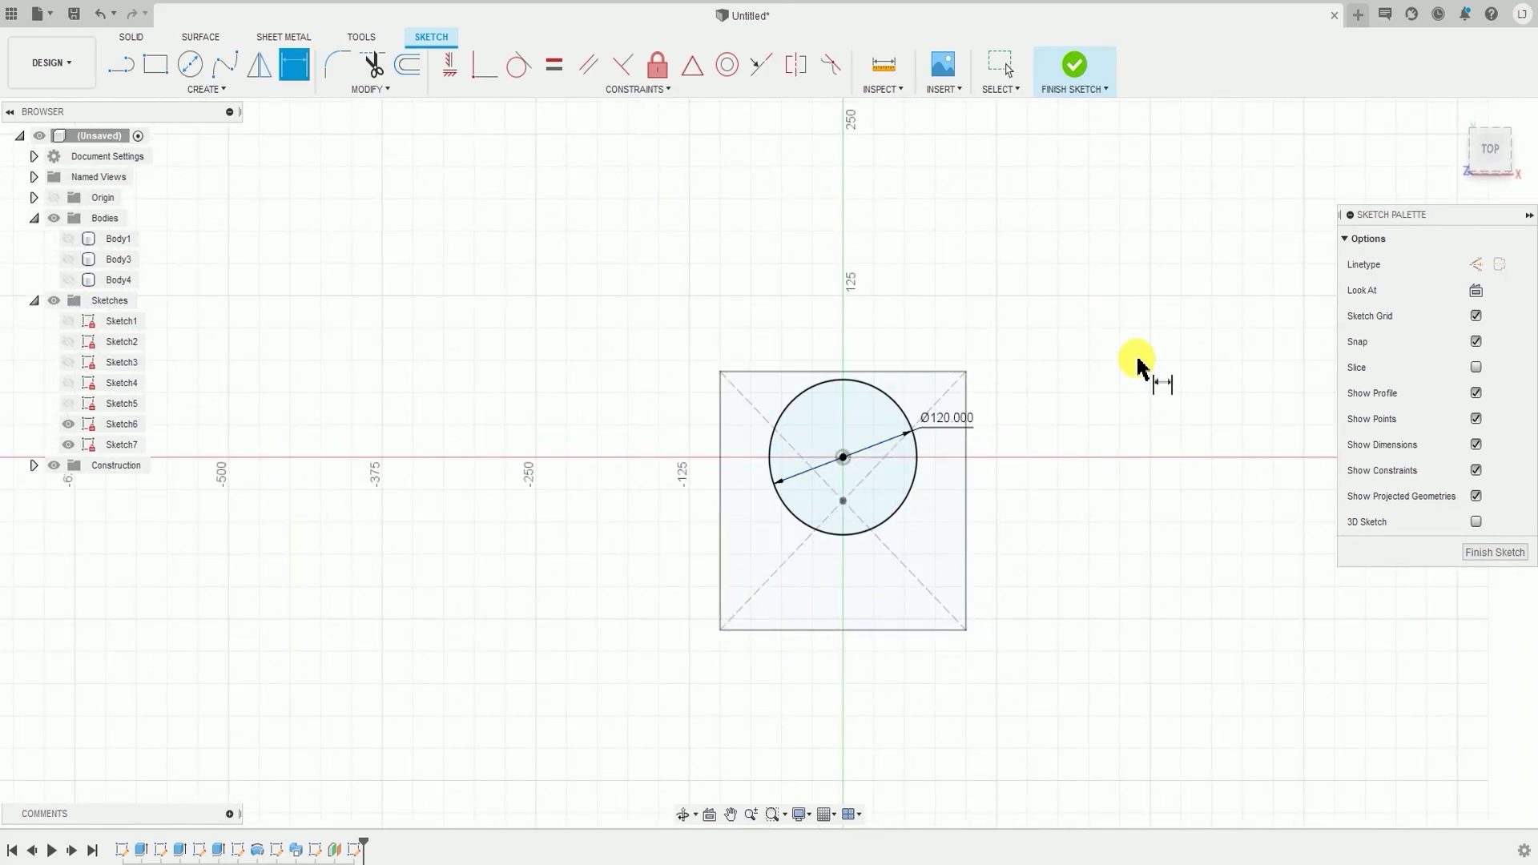
mouse_move(951, 477)
middle_mouse_down("shift")
mouse_move(970, 457)
mouse_move(967, 426)
mouse_move(940, 451)
mouse_move(953, 578)
middle_mouse_up("shift")
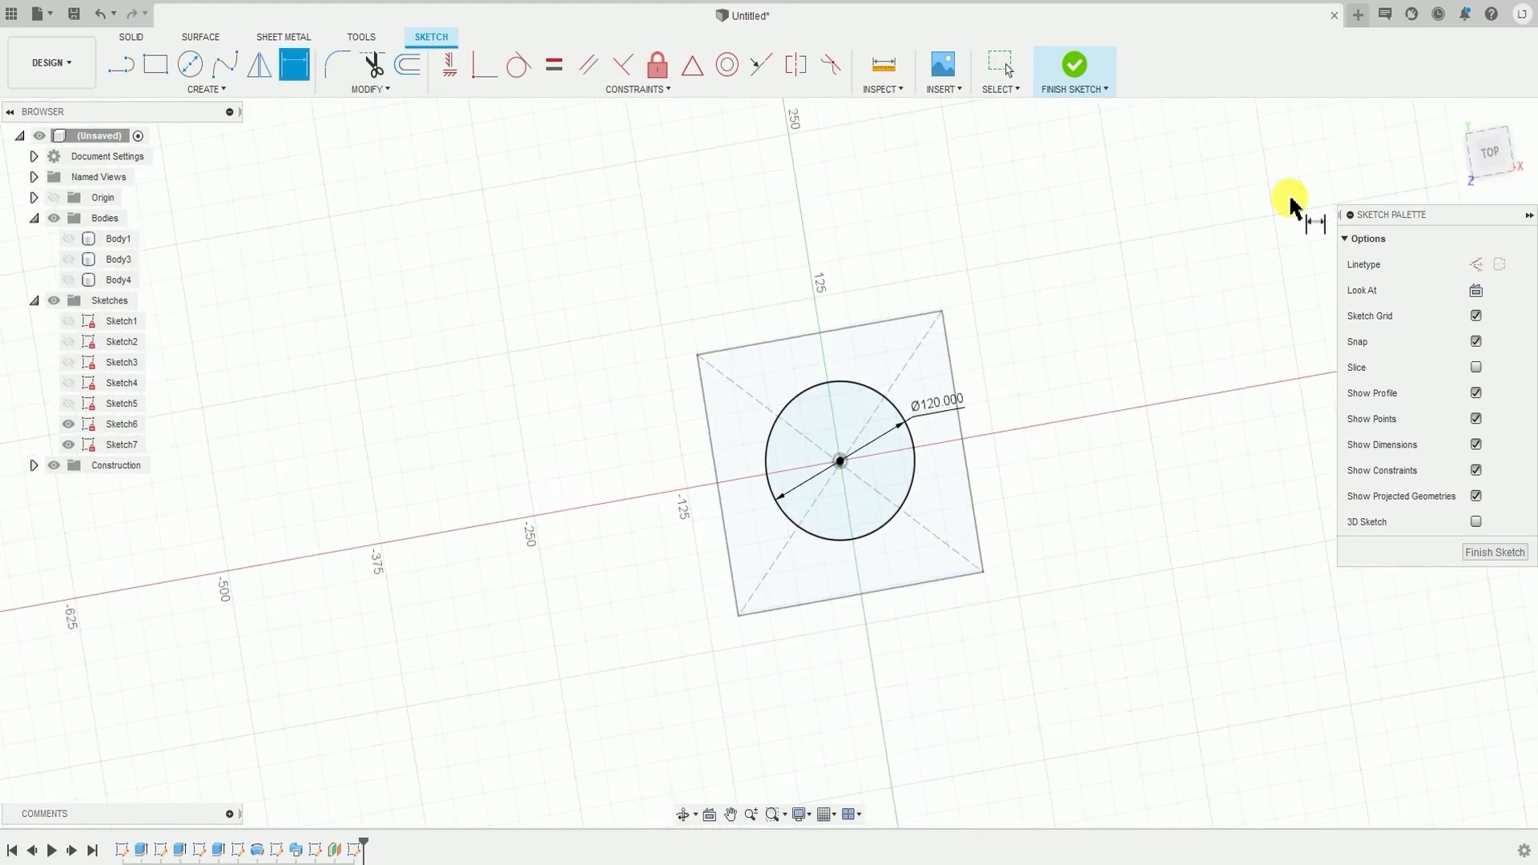
left_click(1486, 155)
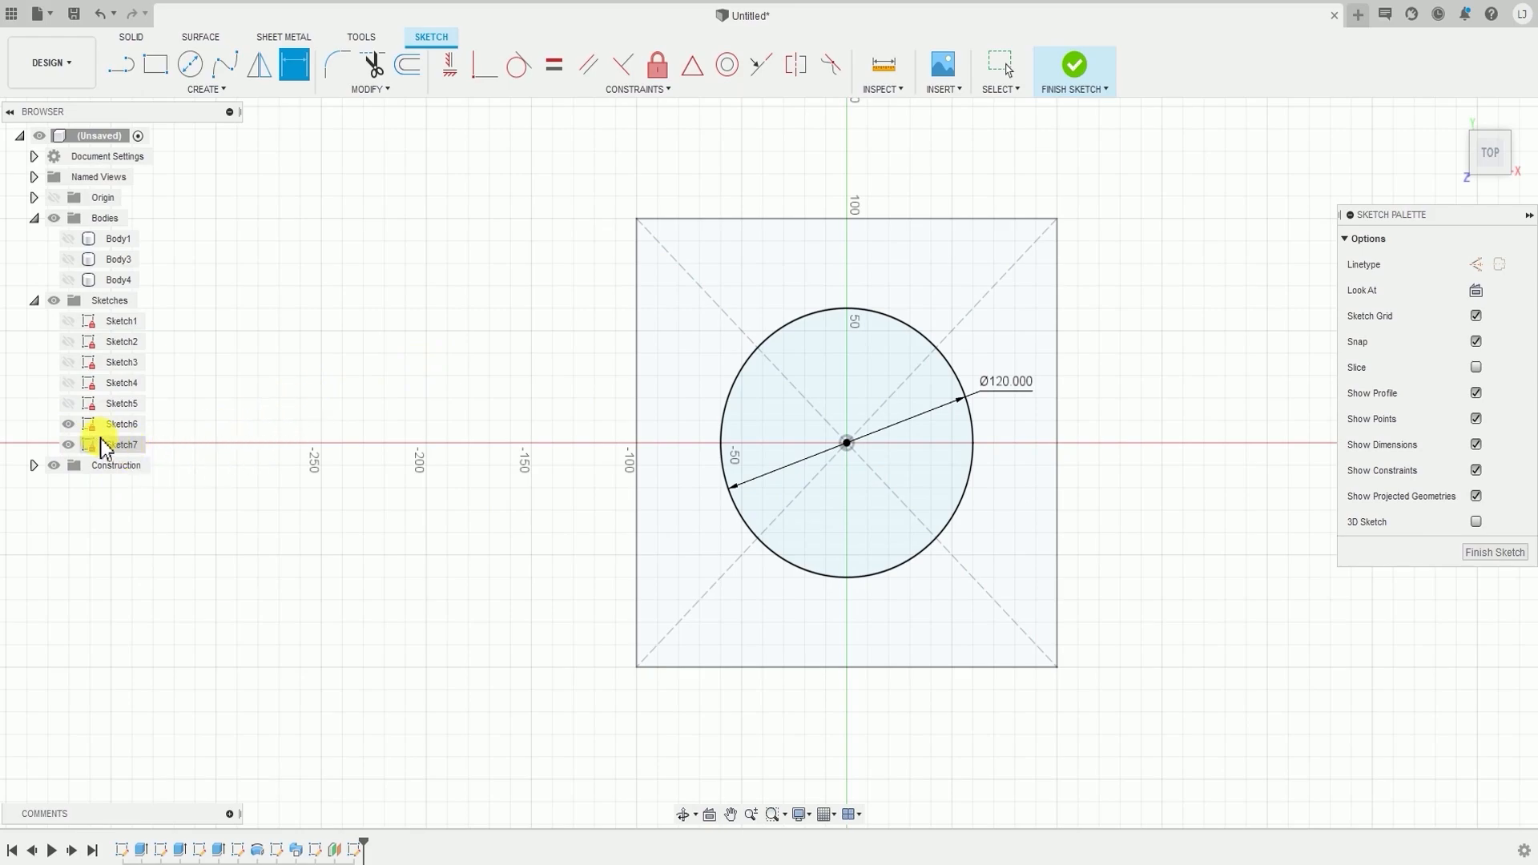
left_click(1075, 68)
- Examine the square sketch and the circle sketch by highlighting each one as a profile for the loft
scroll(994, 296, "down", 3)
middle_click_drag(969, 329, 837, 575)
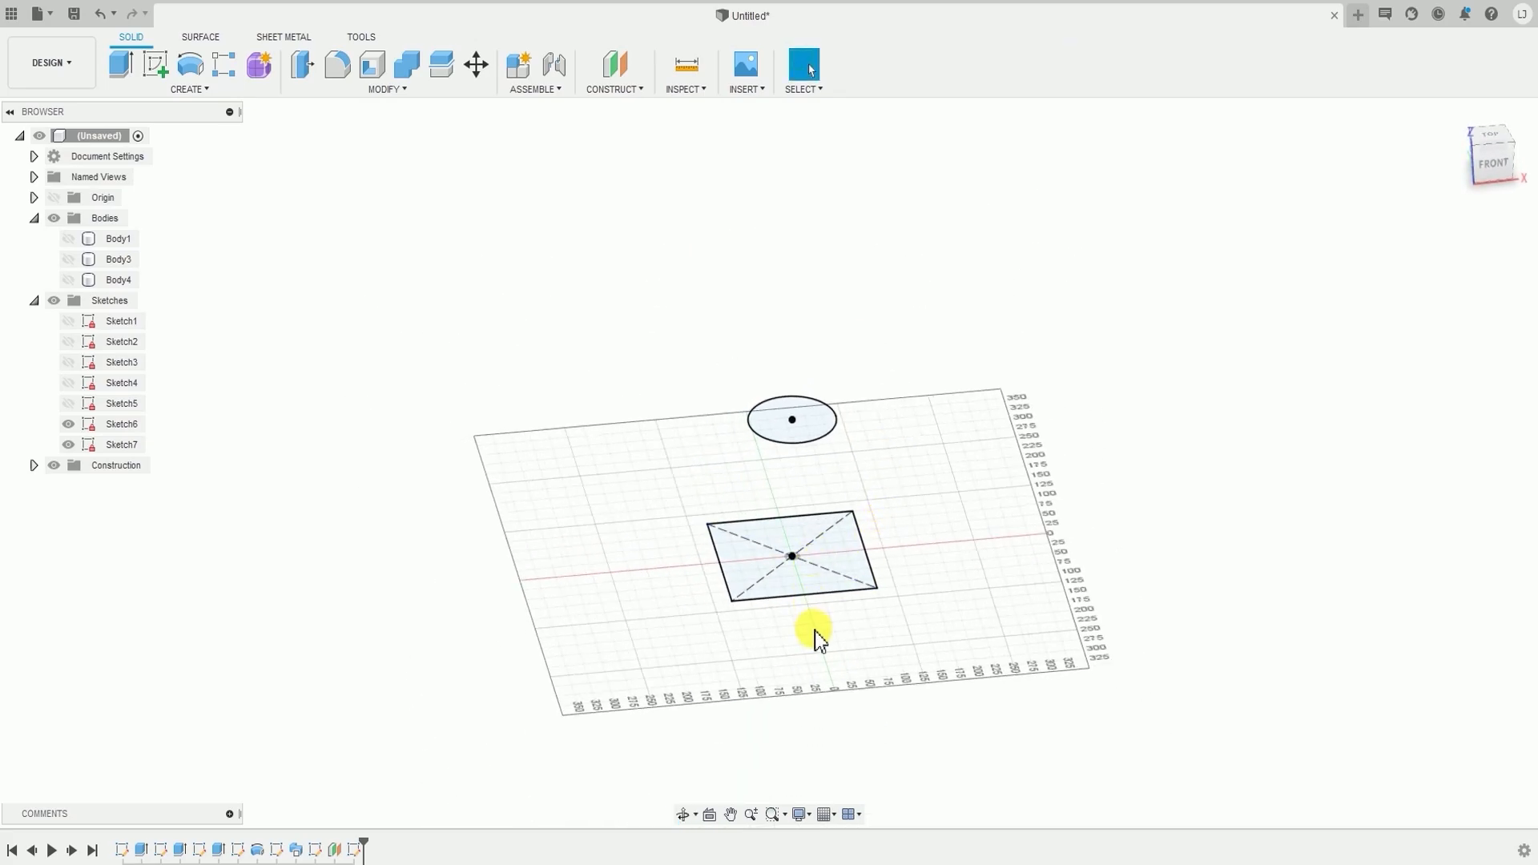
scroll(815, 632, "up", 3)
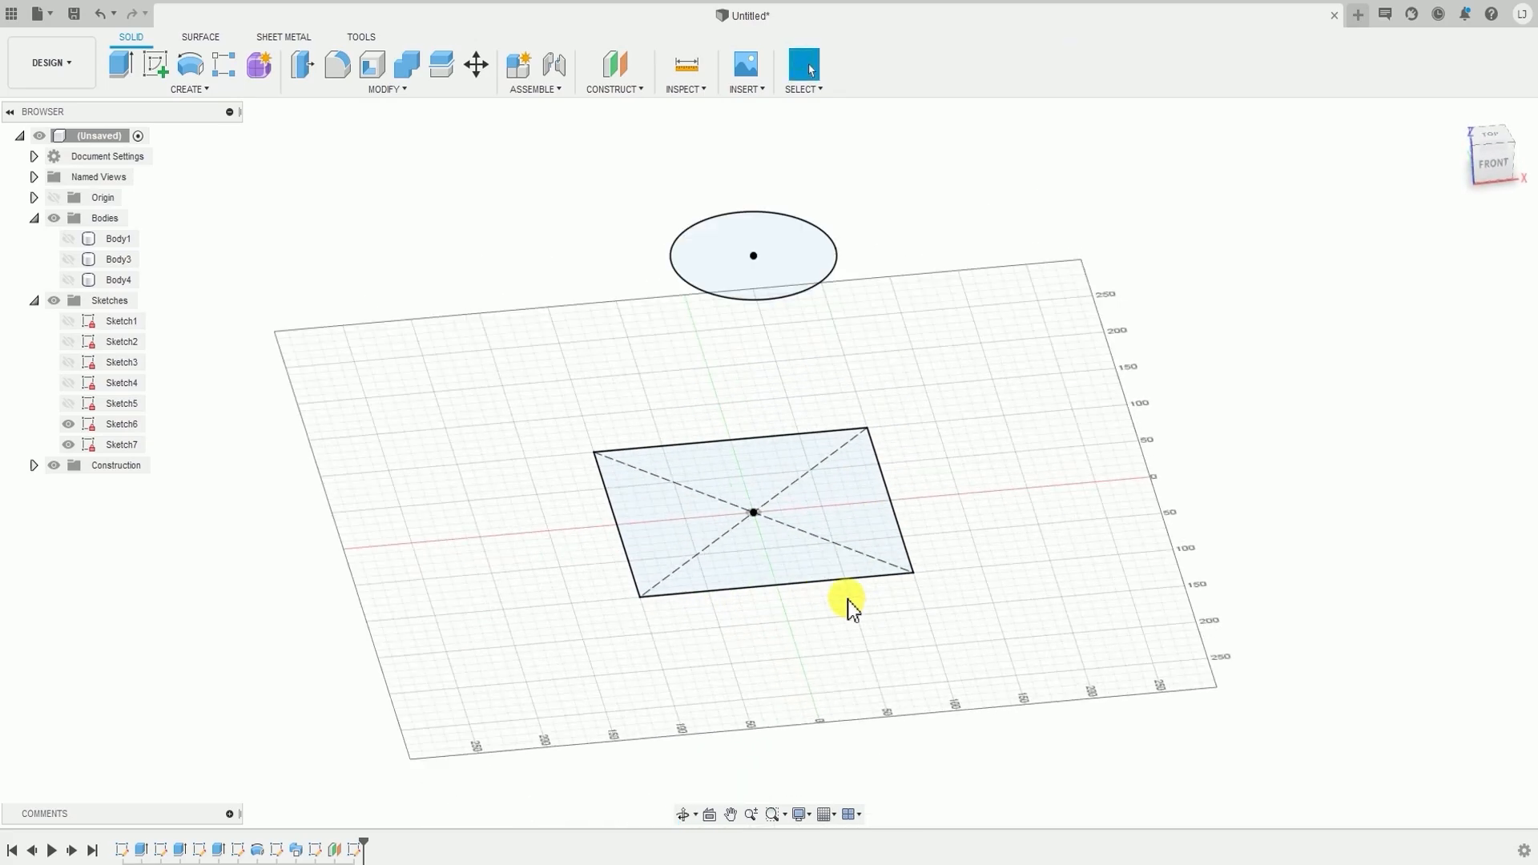
left_click(119, 424)
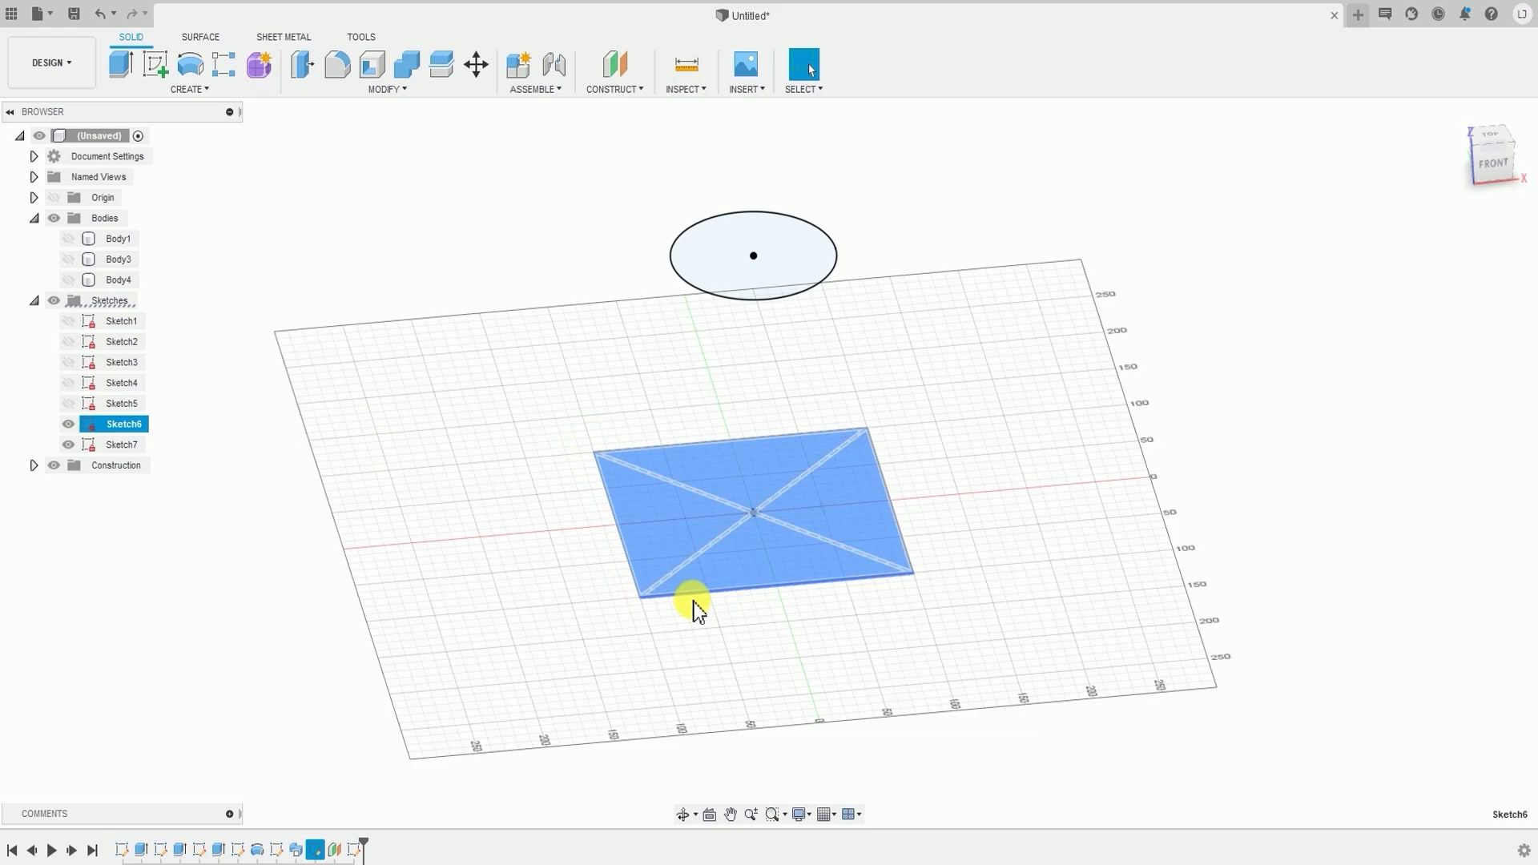
middle_click_drag(615, 457, 888, 551, "shift")
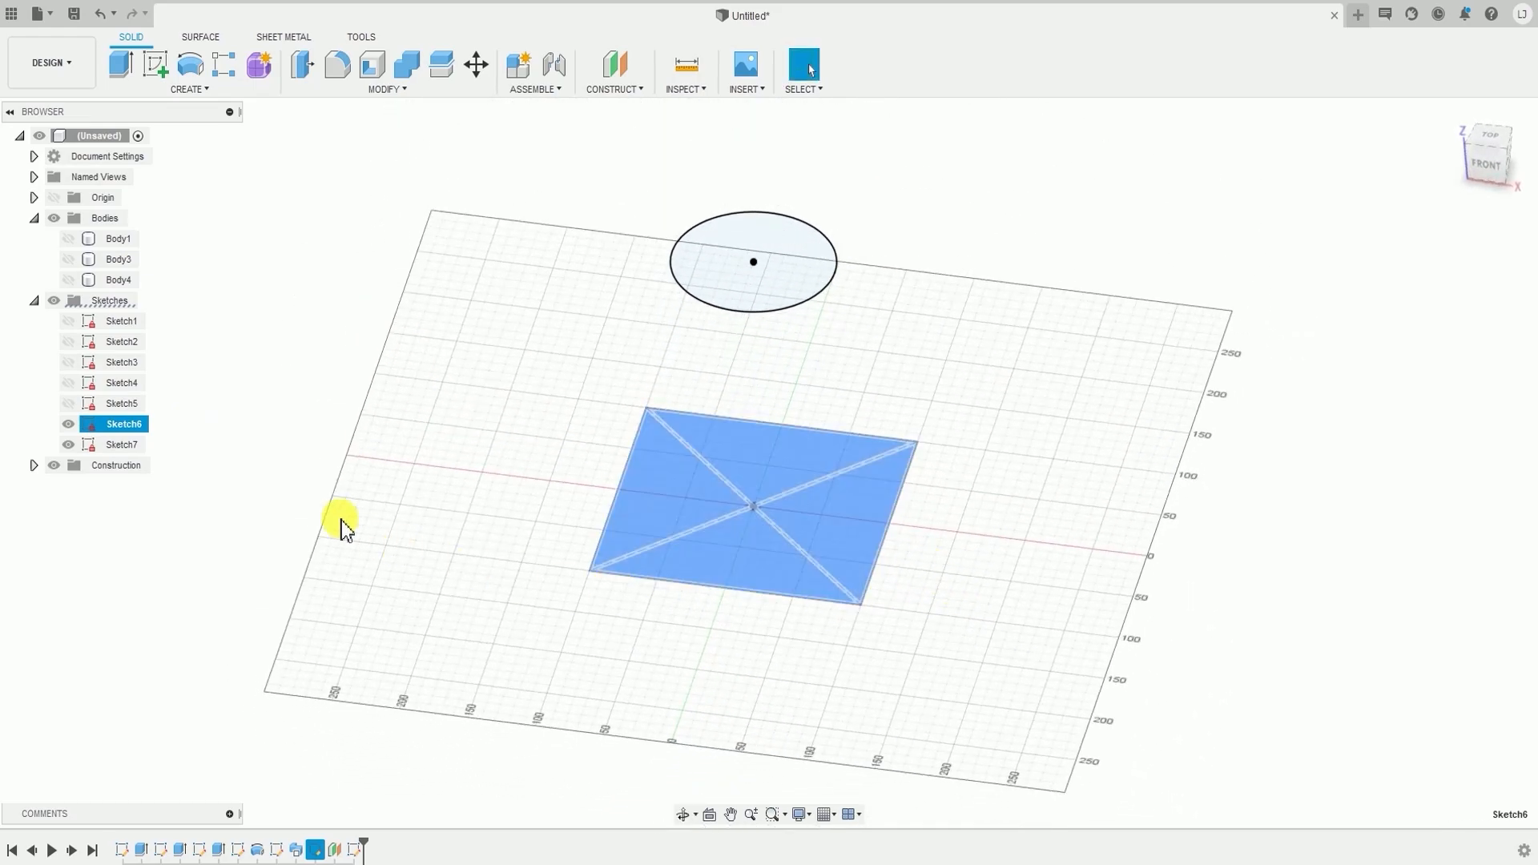
left_click(136, 447)
mouse_move(779, 550)
middle_mouse_down("shift")
mouse_move(879, 532)
mouse_move(1041, 539)
middle_mouse_up("shift")
left_click(1067, 526)
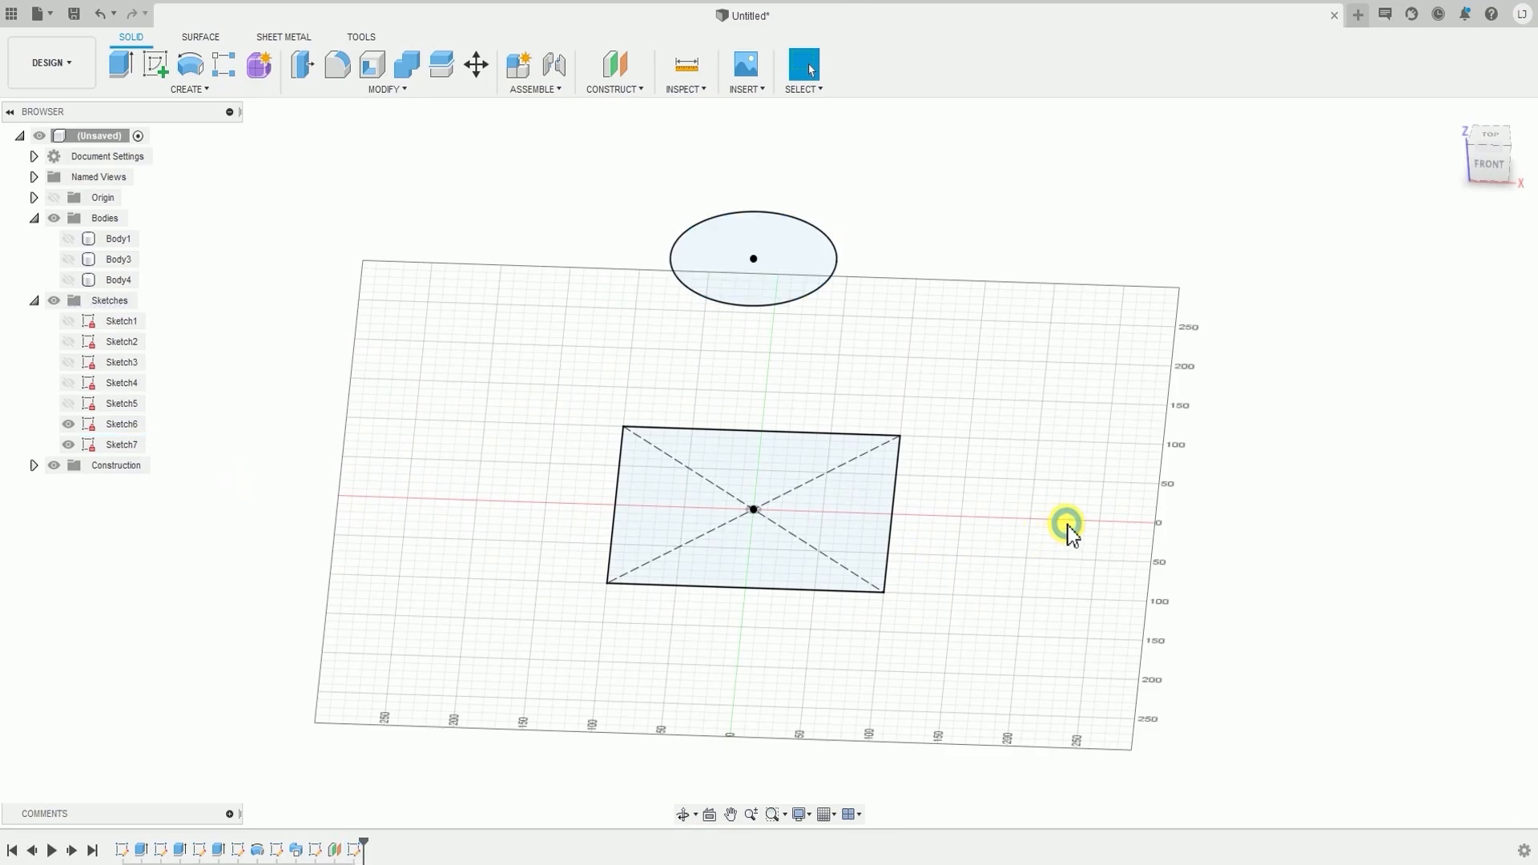
- Loft a new body from the square sketch profile to the circle sketch profile
left_click(218, 89)
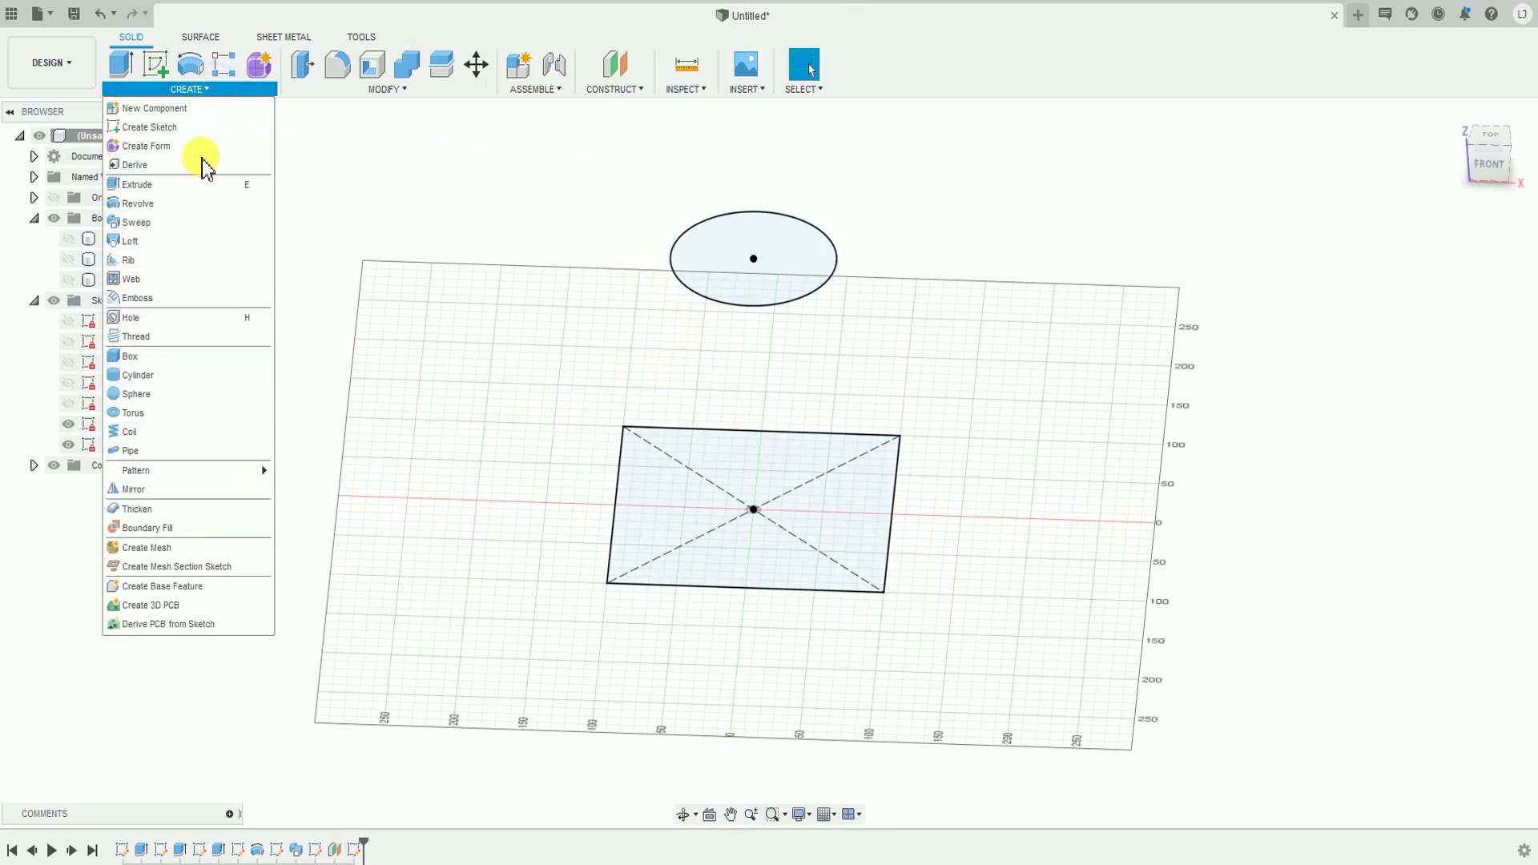
left_click(171, 242)
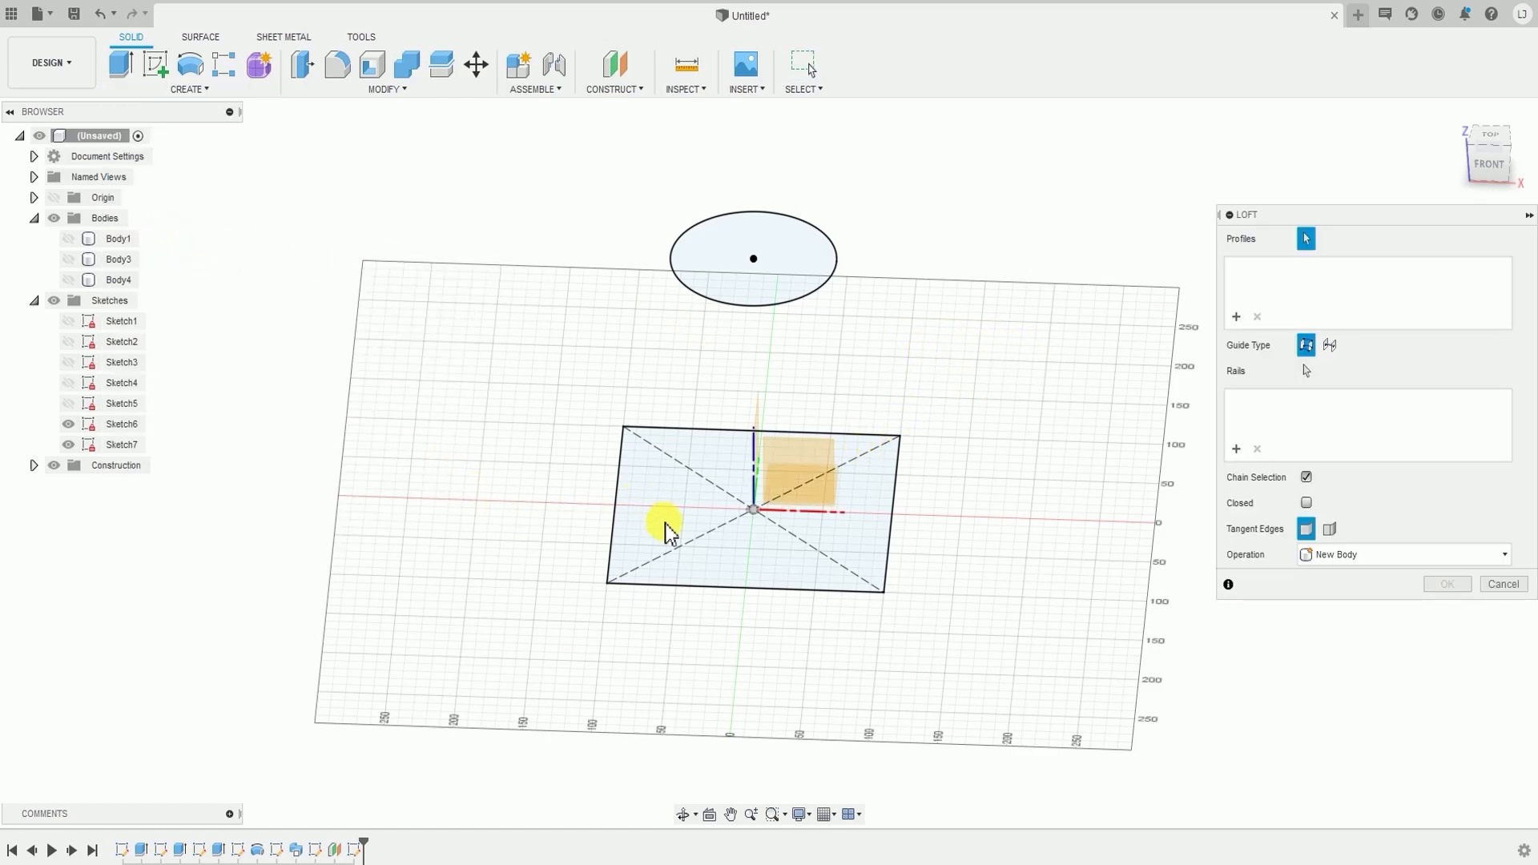
scroll(641, 487, "up", 3)
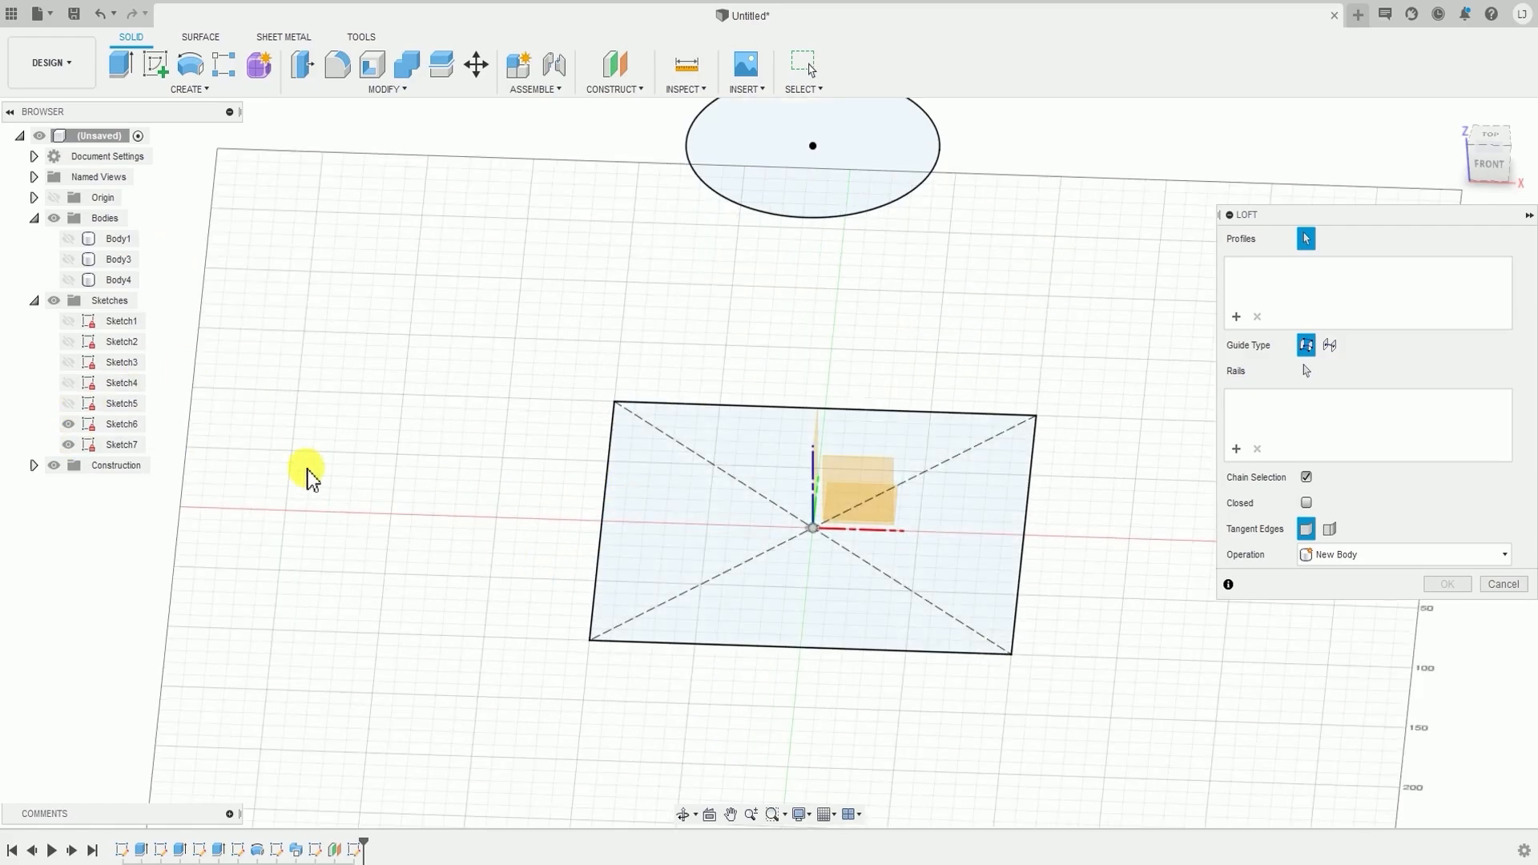
left_click(636, 573)
scroll(677, 513, "down", 3)
middle_click_drag(676, 513, 578, 543)
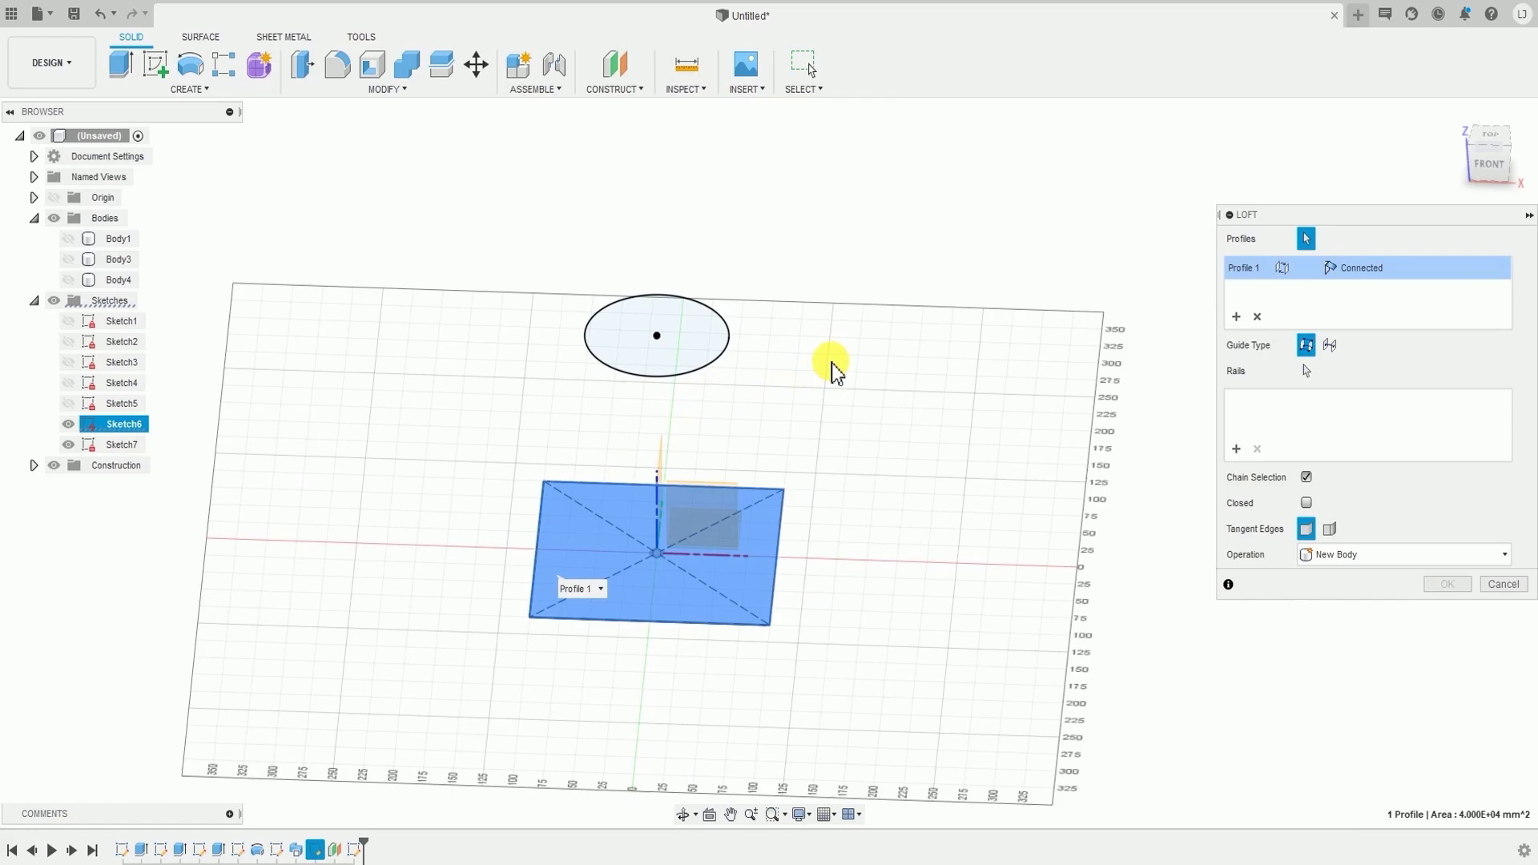
middle_click_drag(642, 367, 849, 371, "shift")
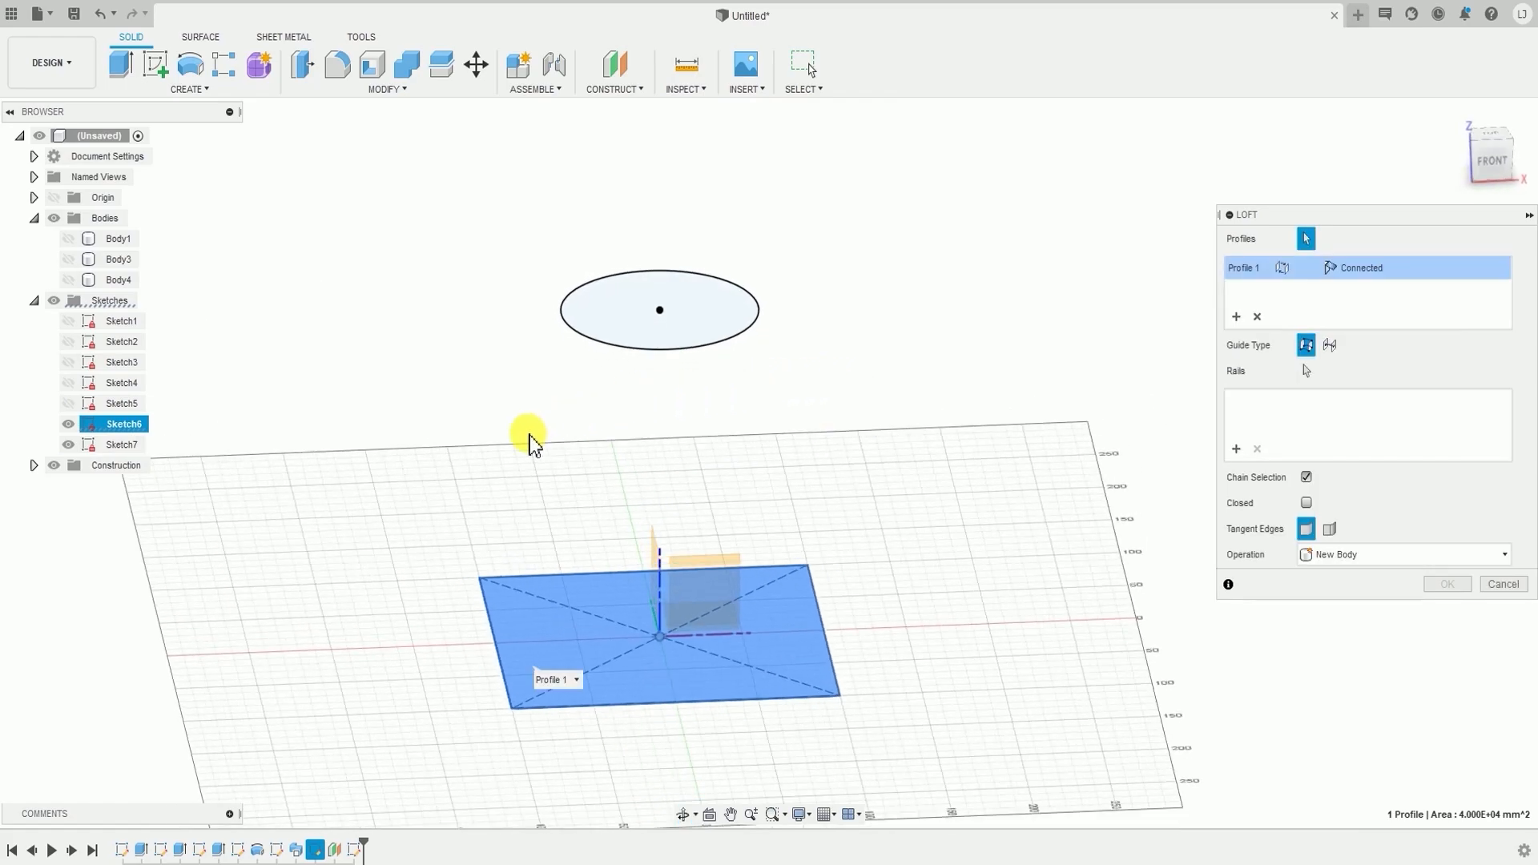
mouse_move(532, 439)
middle_mouse_down("shift")
mouse_move(670, 521)
mouse_move(532, 446)
middle_mouse_up("shift")
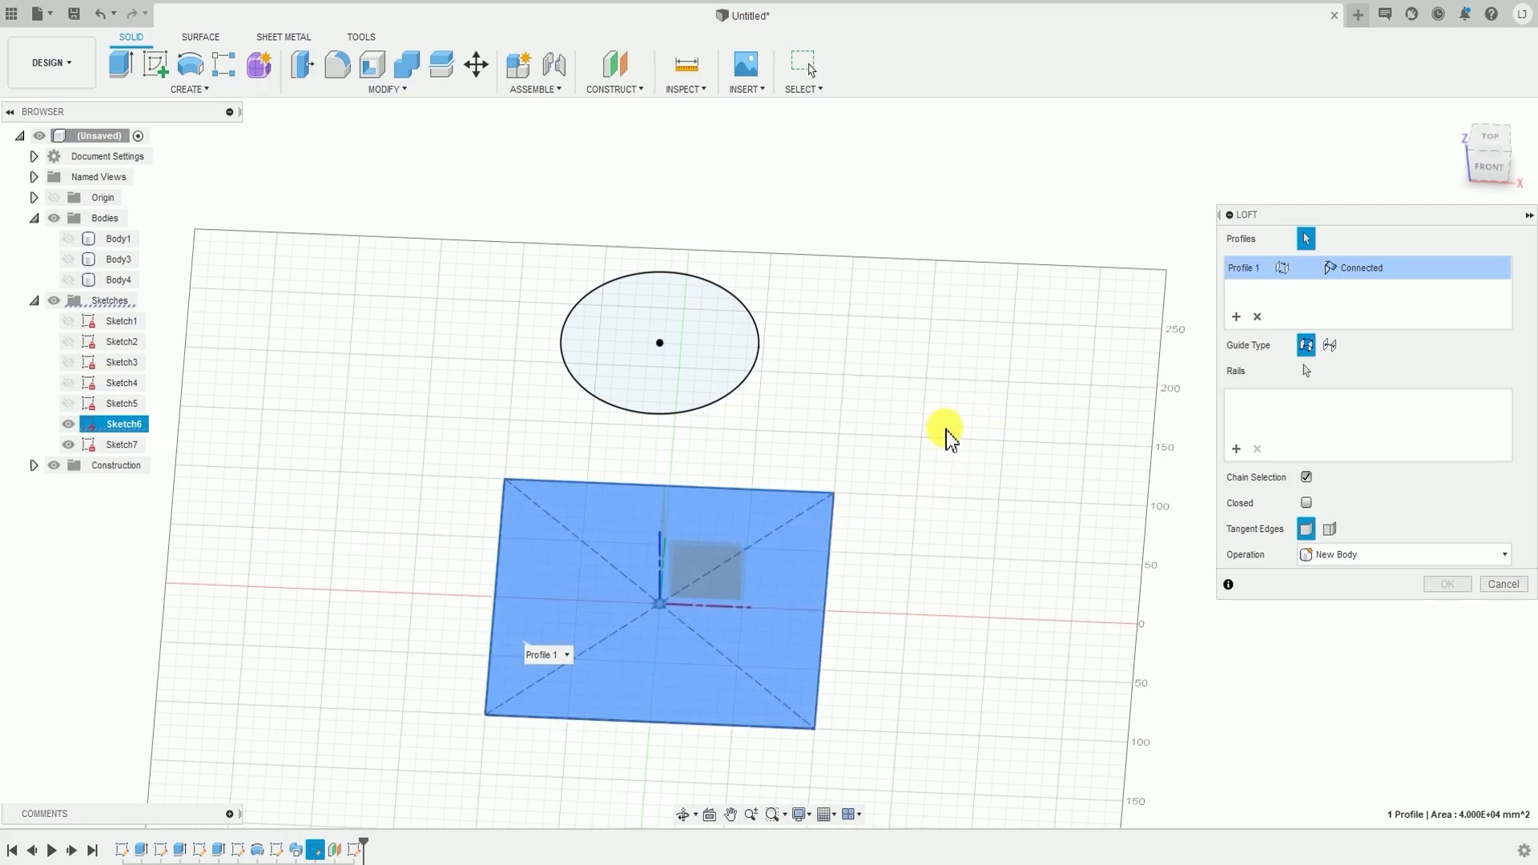
middle_click_drag(948, 436, 951, 423, "shift")
left_click(702, 346)
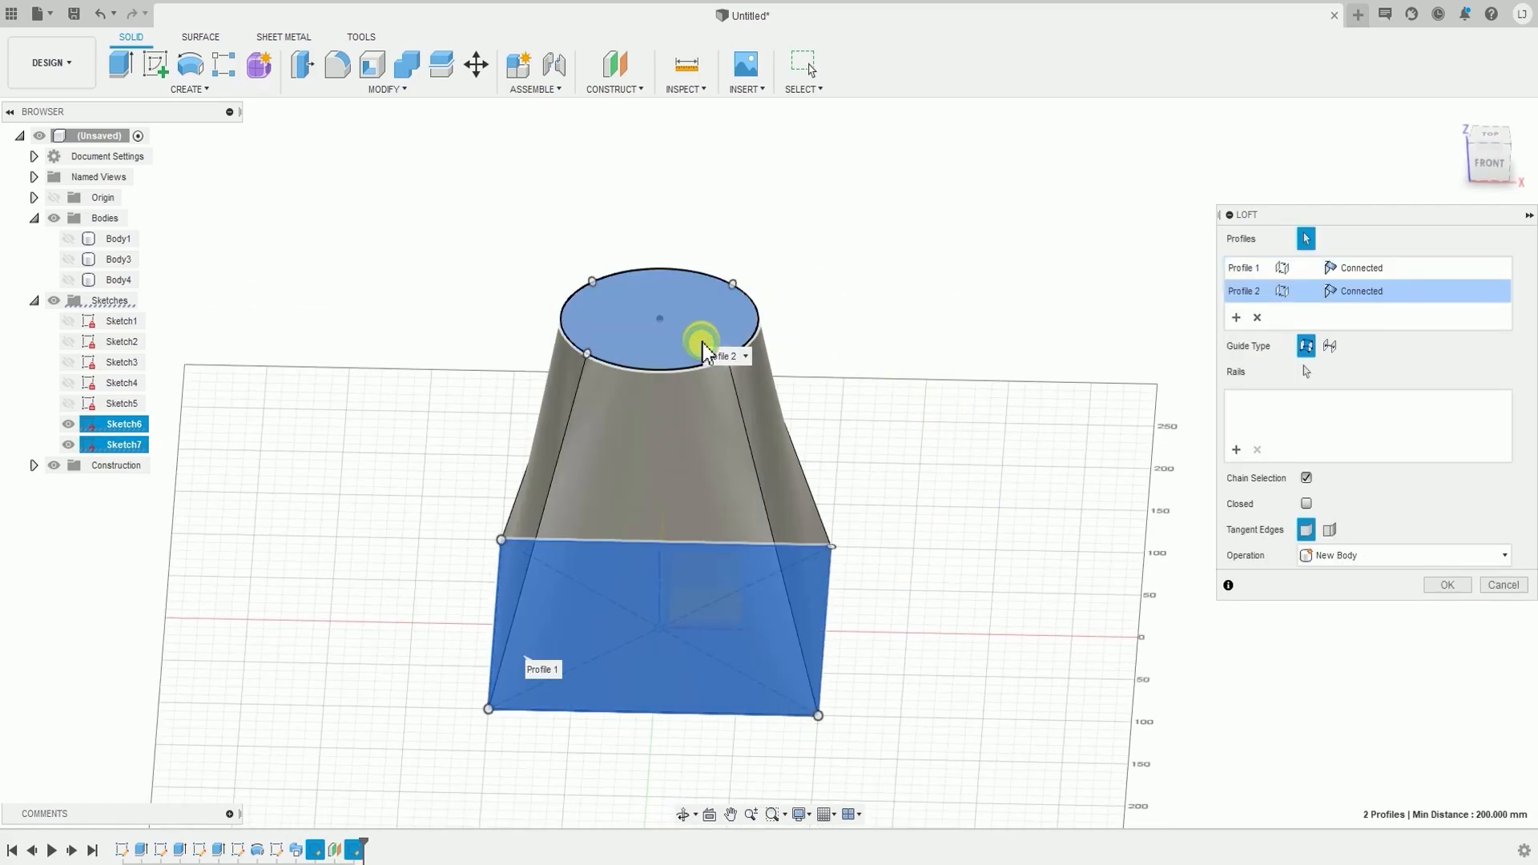
middle_click_drag(705, 346, 683, 621, "shift")
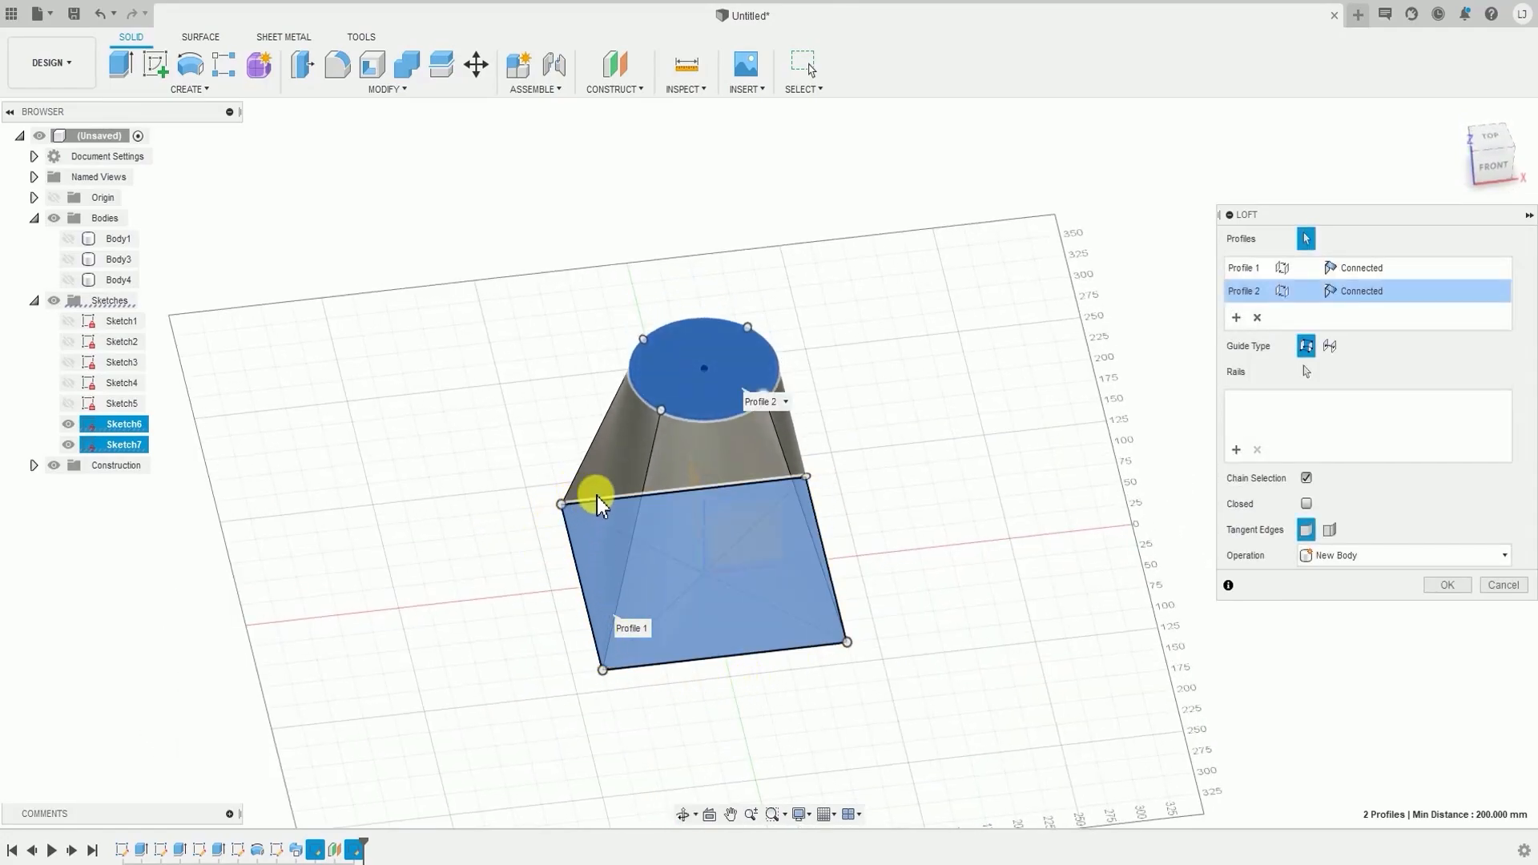
middle_click_drag(755, 416, 604, 550, "shift")
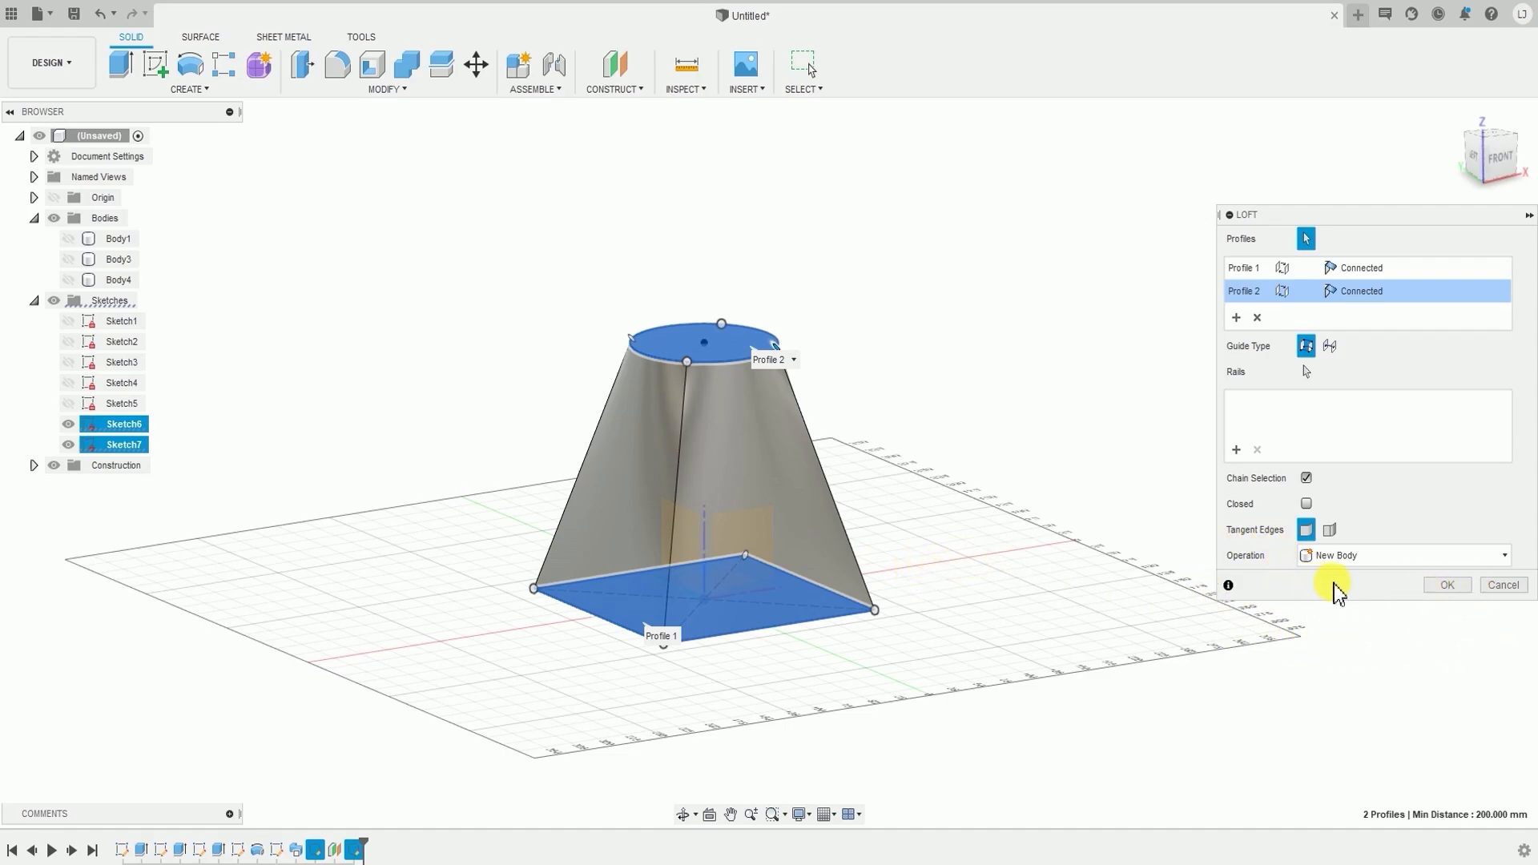
left_click(1448, 587)
- Examine the lofted body from the front and from several angles to see the transition from square base to round top
left_click(712, 433)
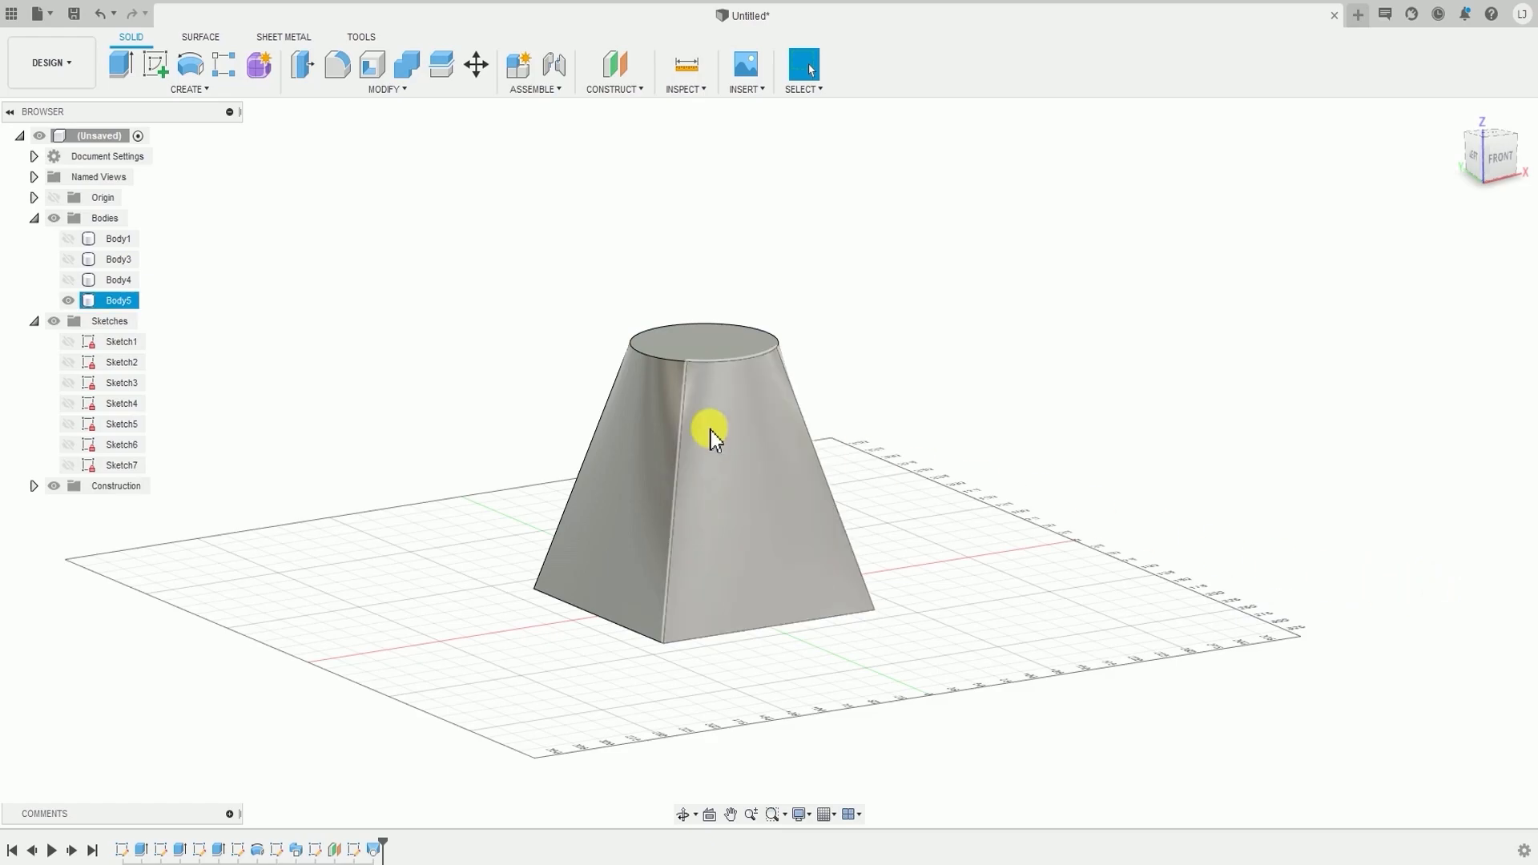
scroll(660, 426, "up", 3)
middle_click_drag(962, 502, 912, 475, "shift")
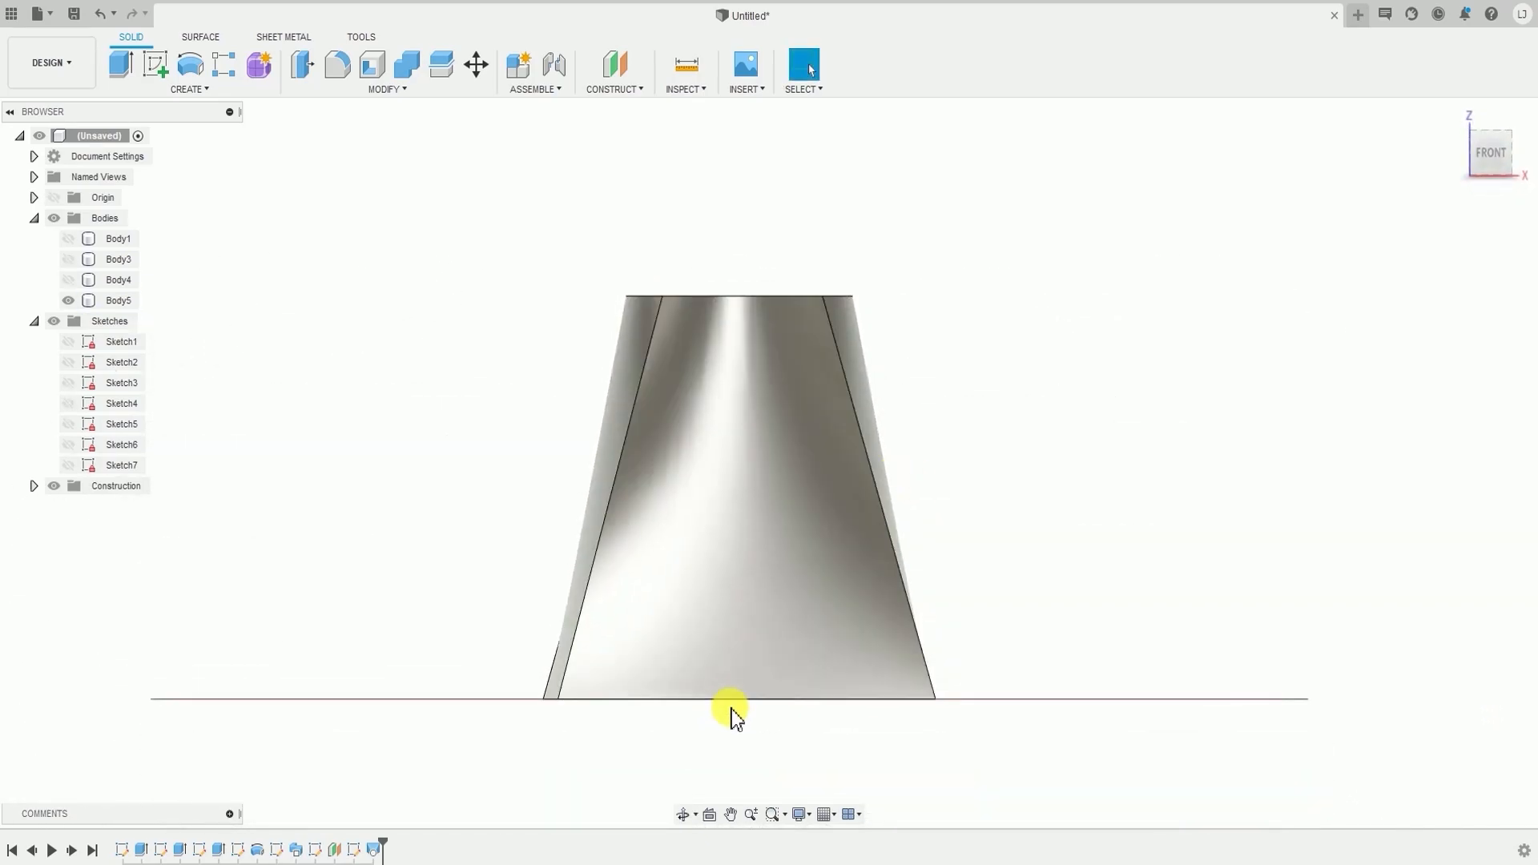
middle_click_drag(732, 709, 737, 782, "shift")
left_click(949, 686)
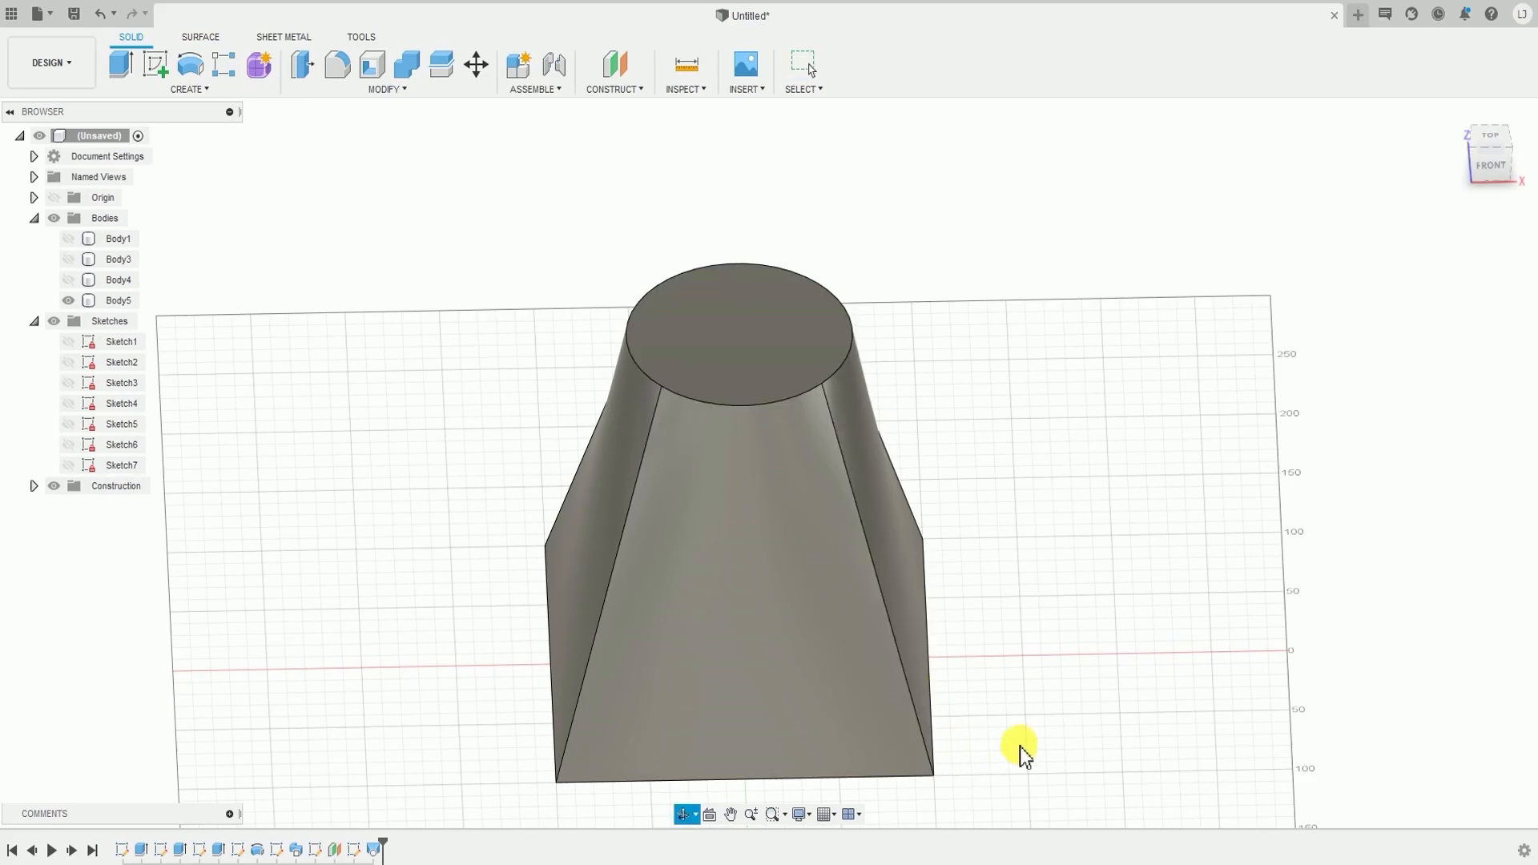
middle_click_drag(1020, 747, 843, 754, "shift")
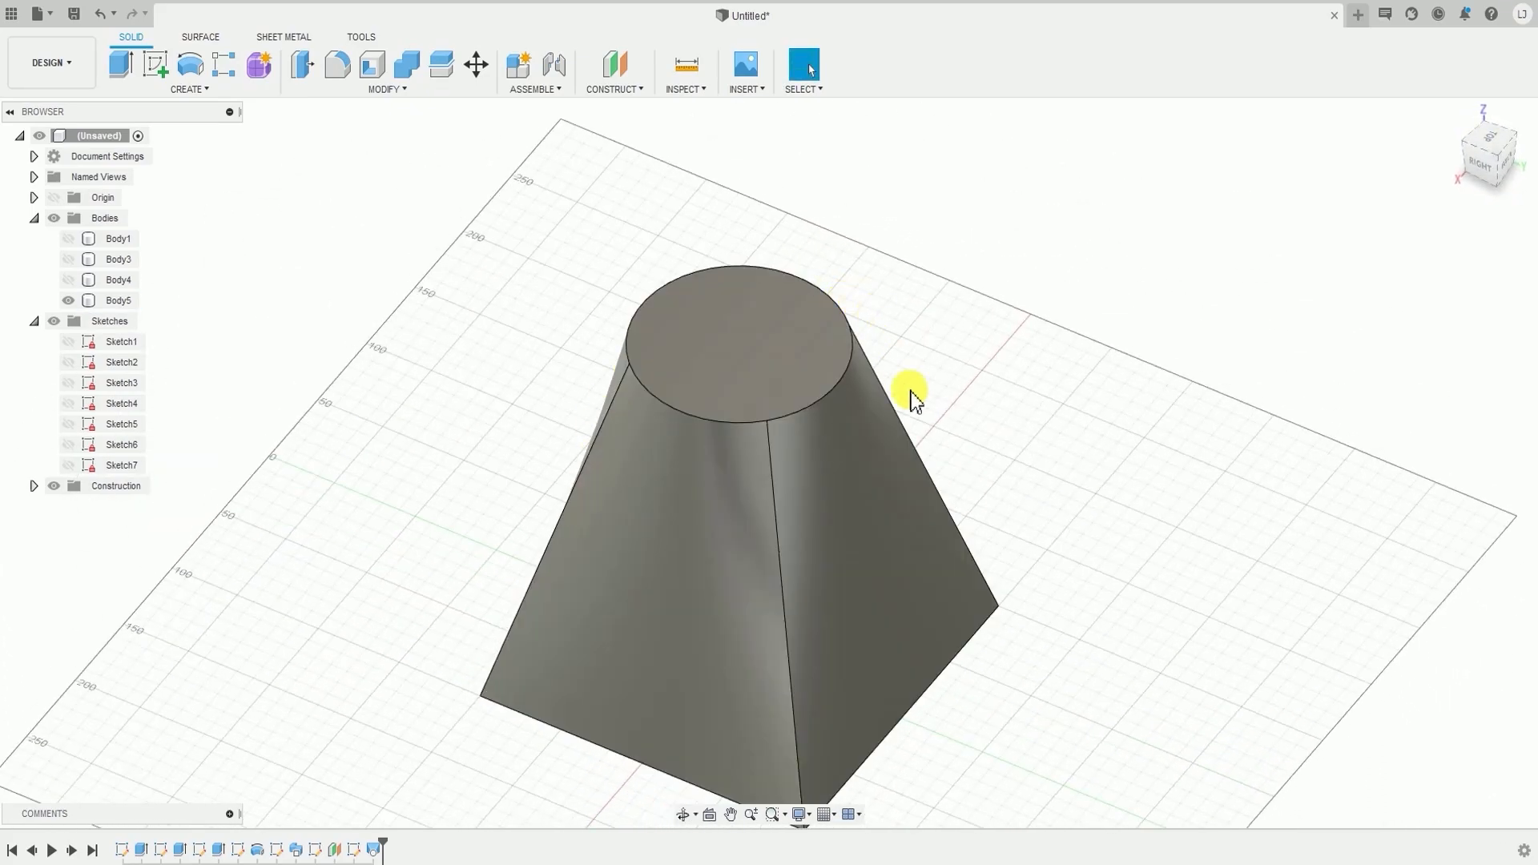
middle_click_drag(674, 529, 834, 526, "shift")
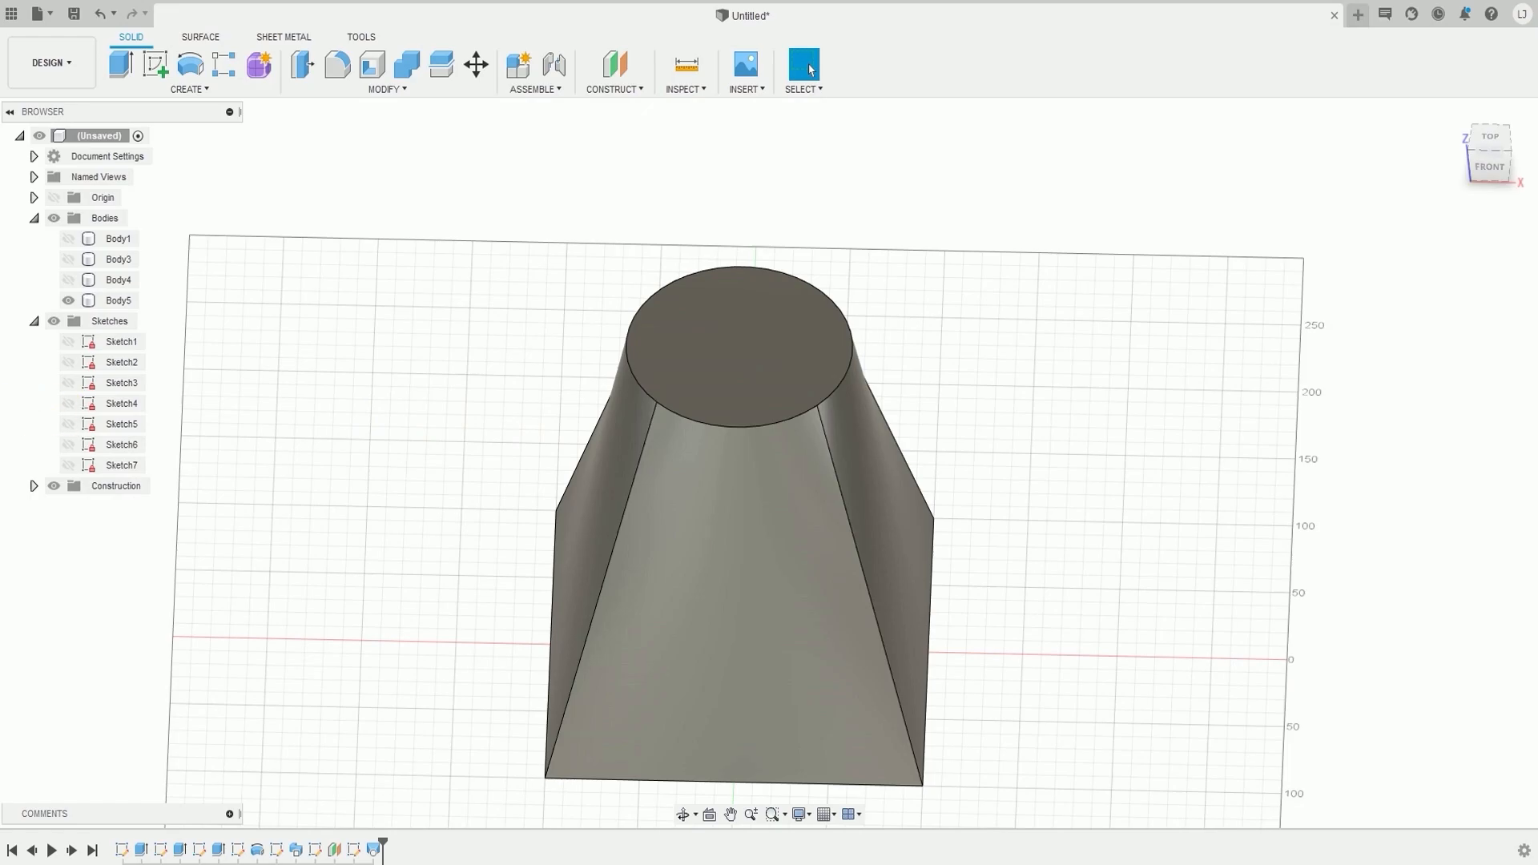
scroll(412, 339, "down", 4)
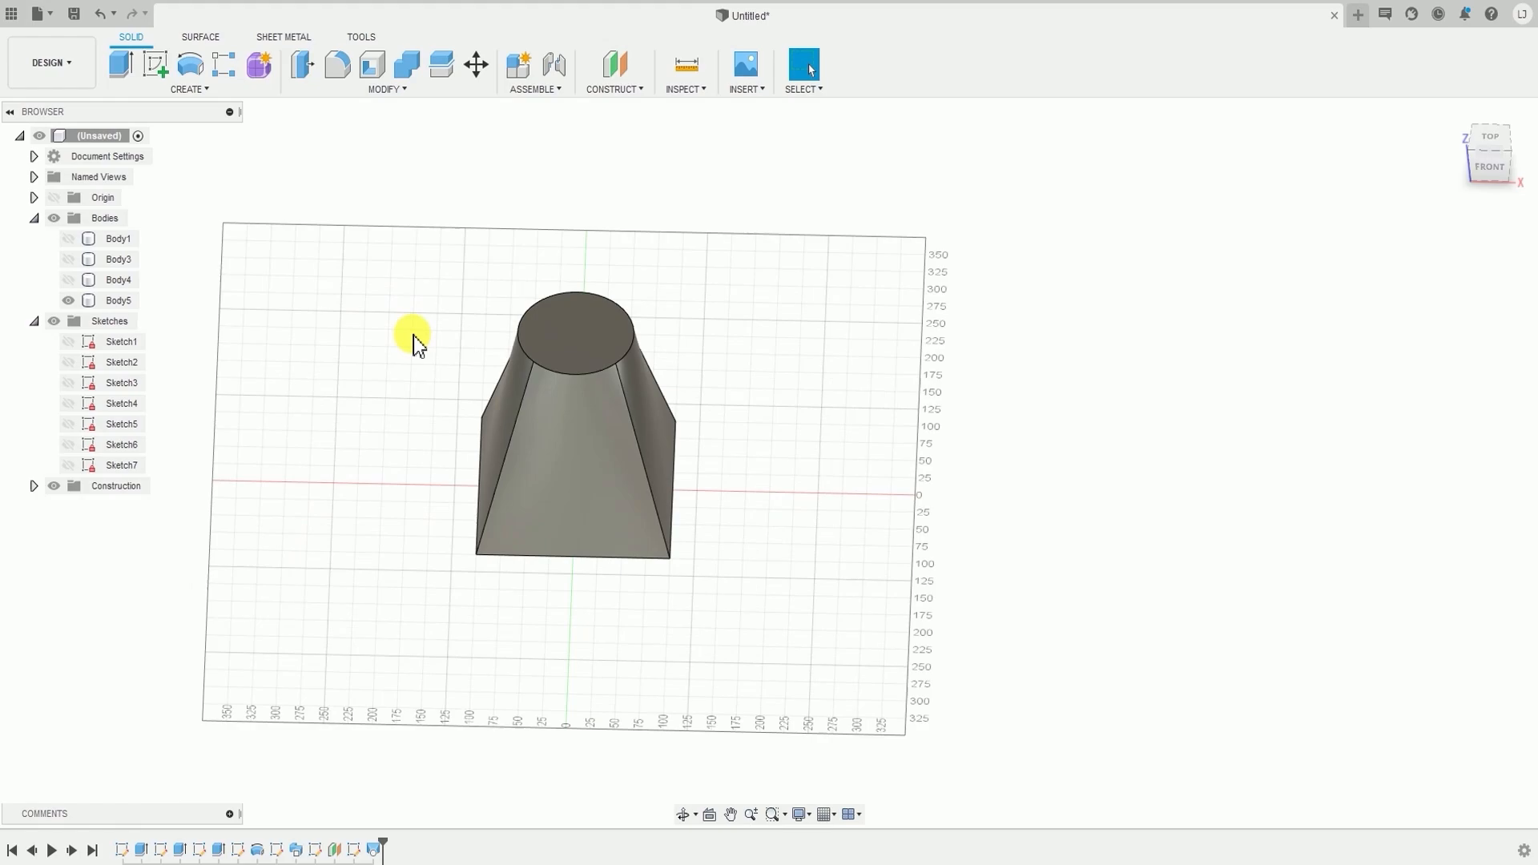
- Extrude the loft's circular top face upward 90 mm, joined to the body
left_click(222, 90)
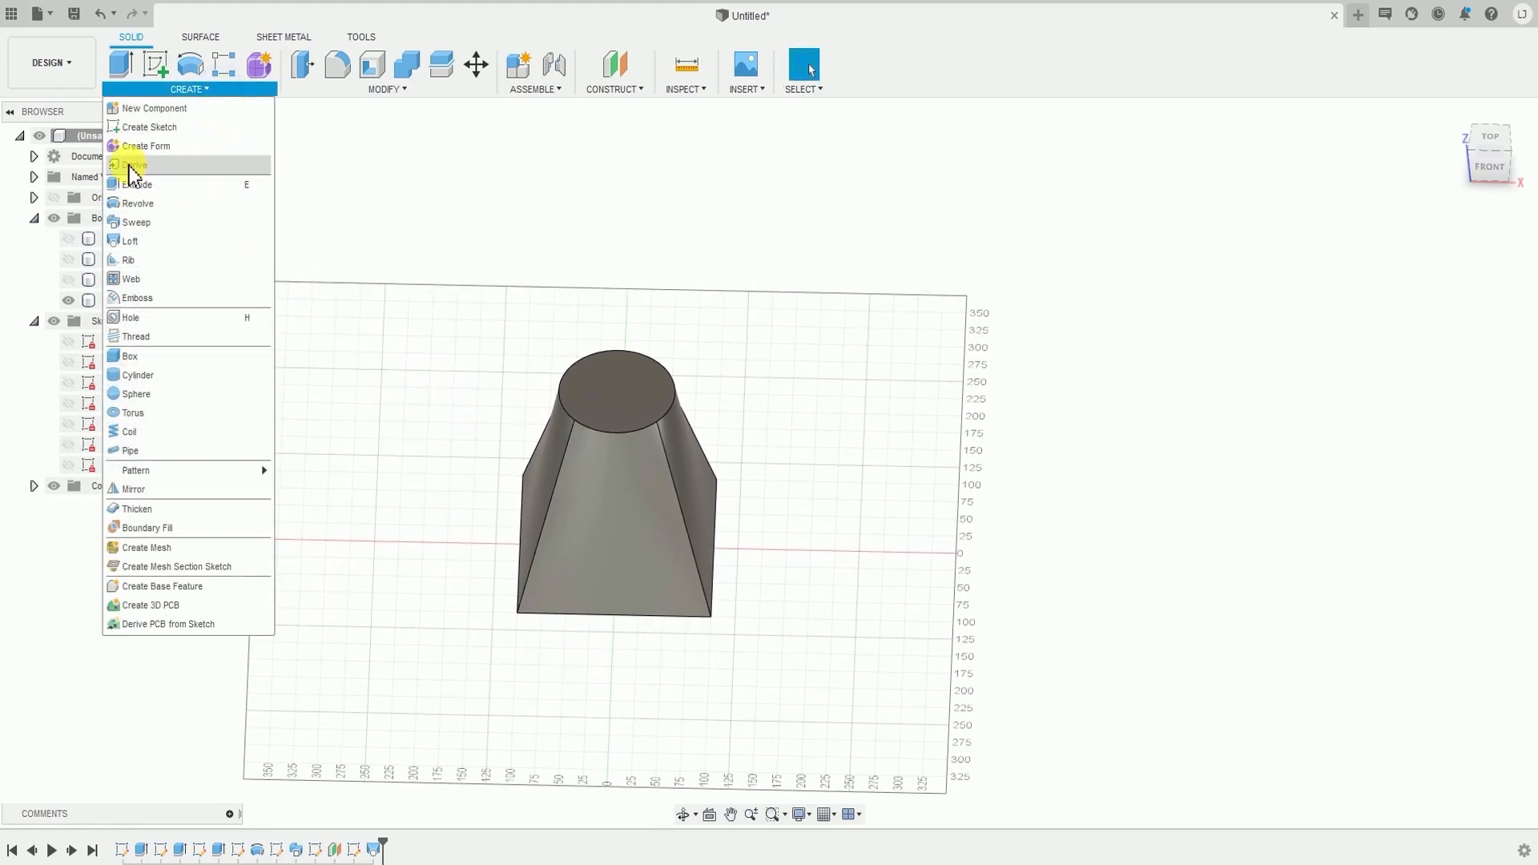
scroll(625, 425, "up", 4)
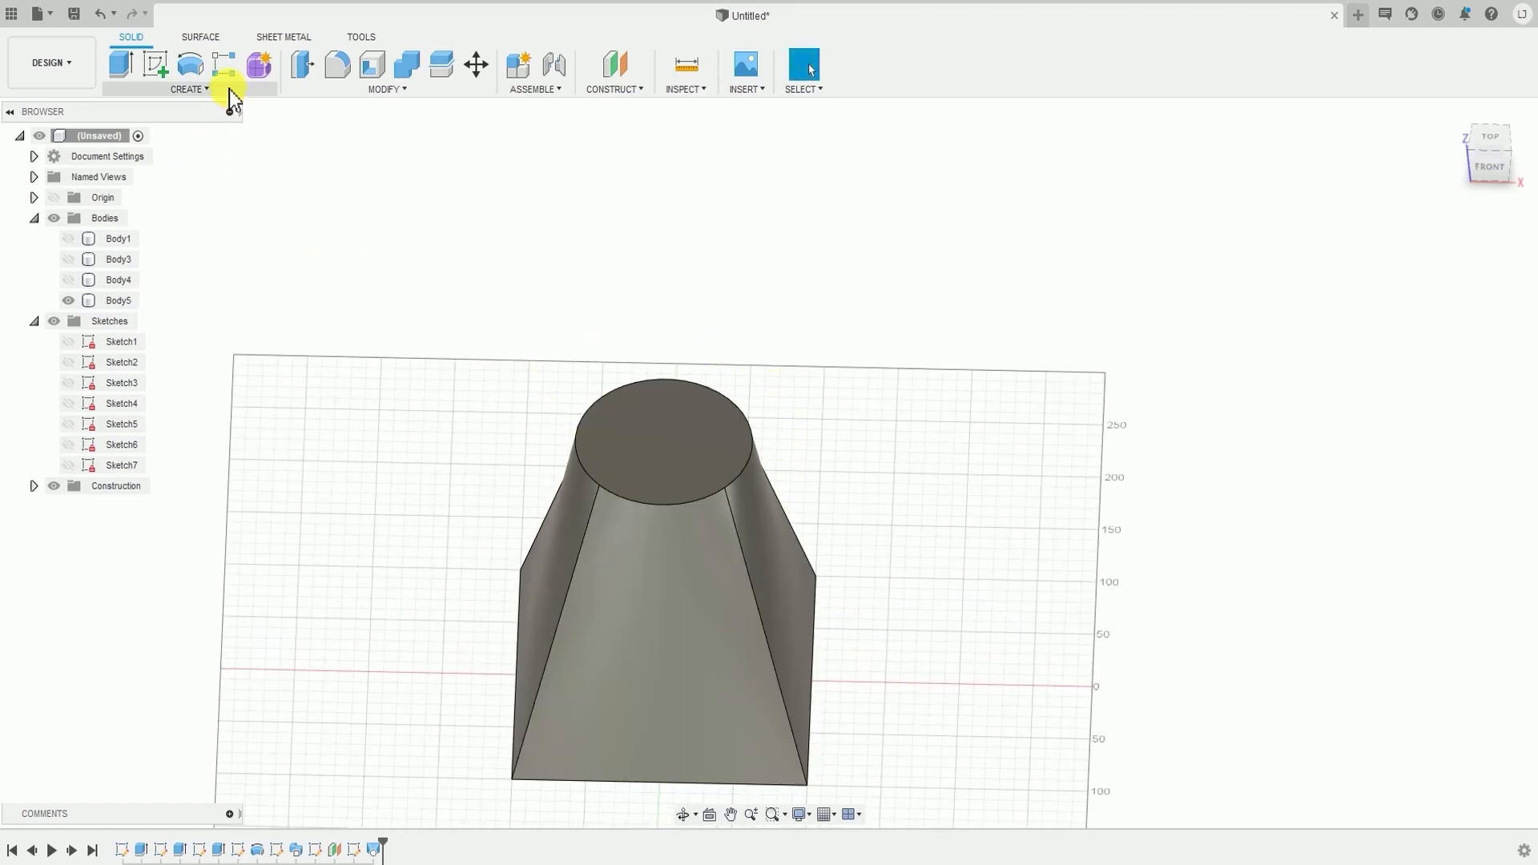
left_click(693, 446)
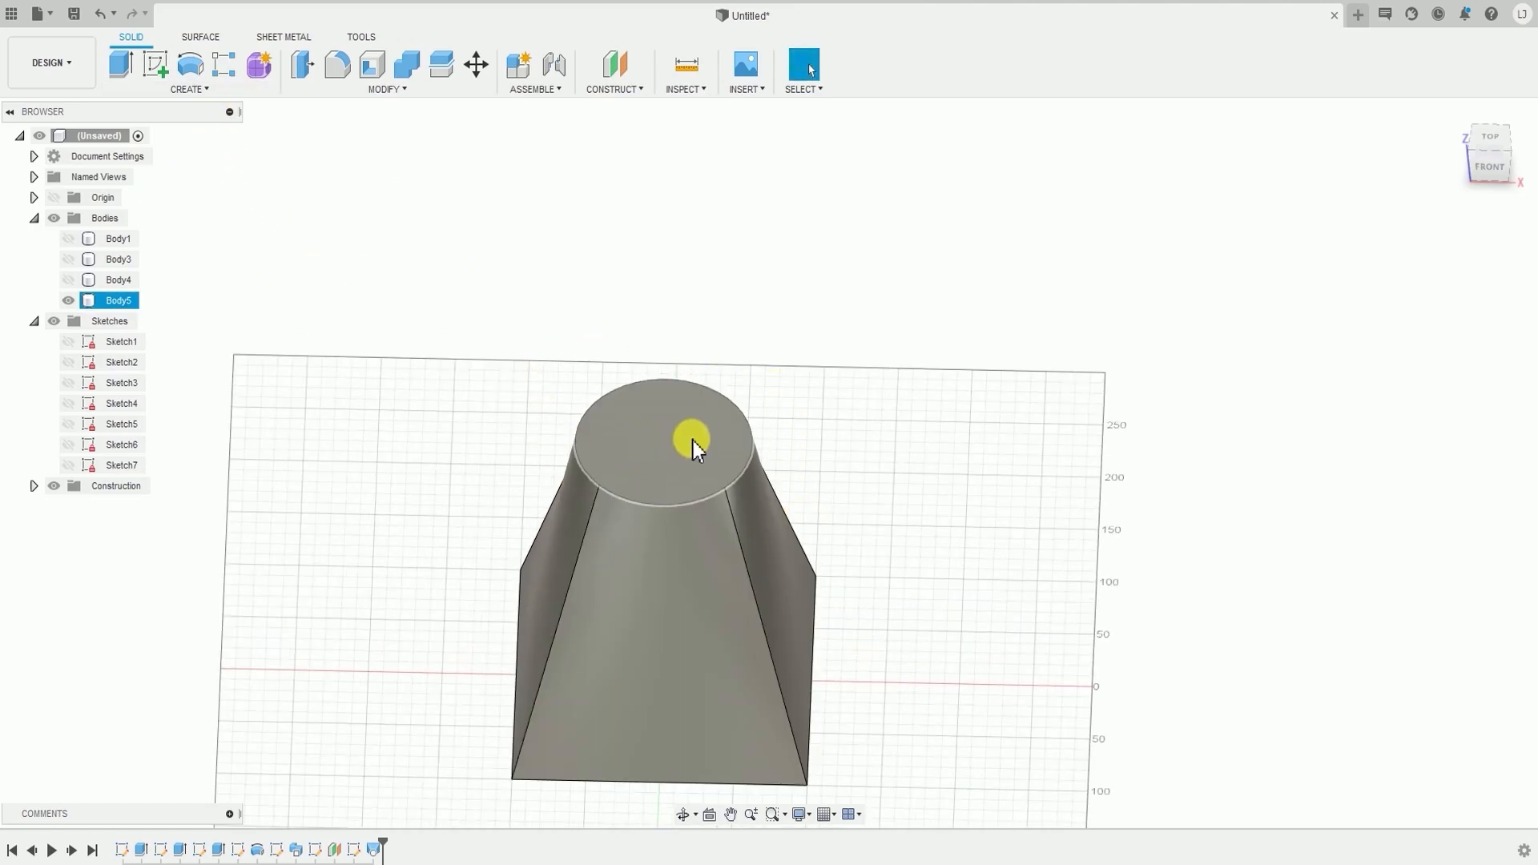
left_click(218, 93)
left_click(171, 186)
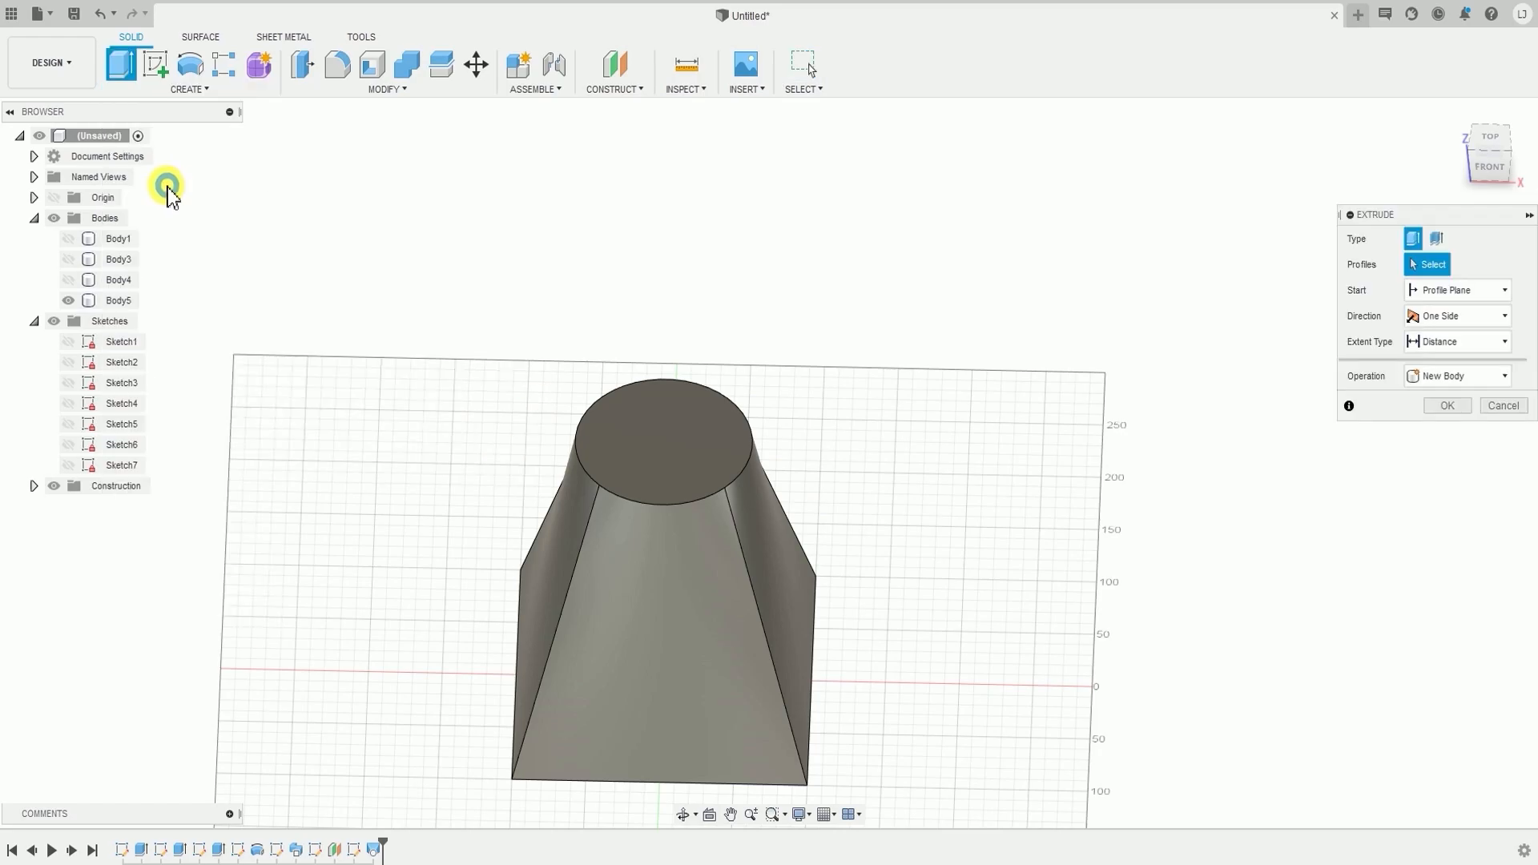
left_click(645, 460)
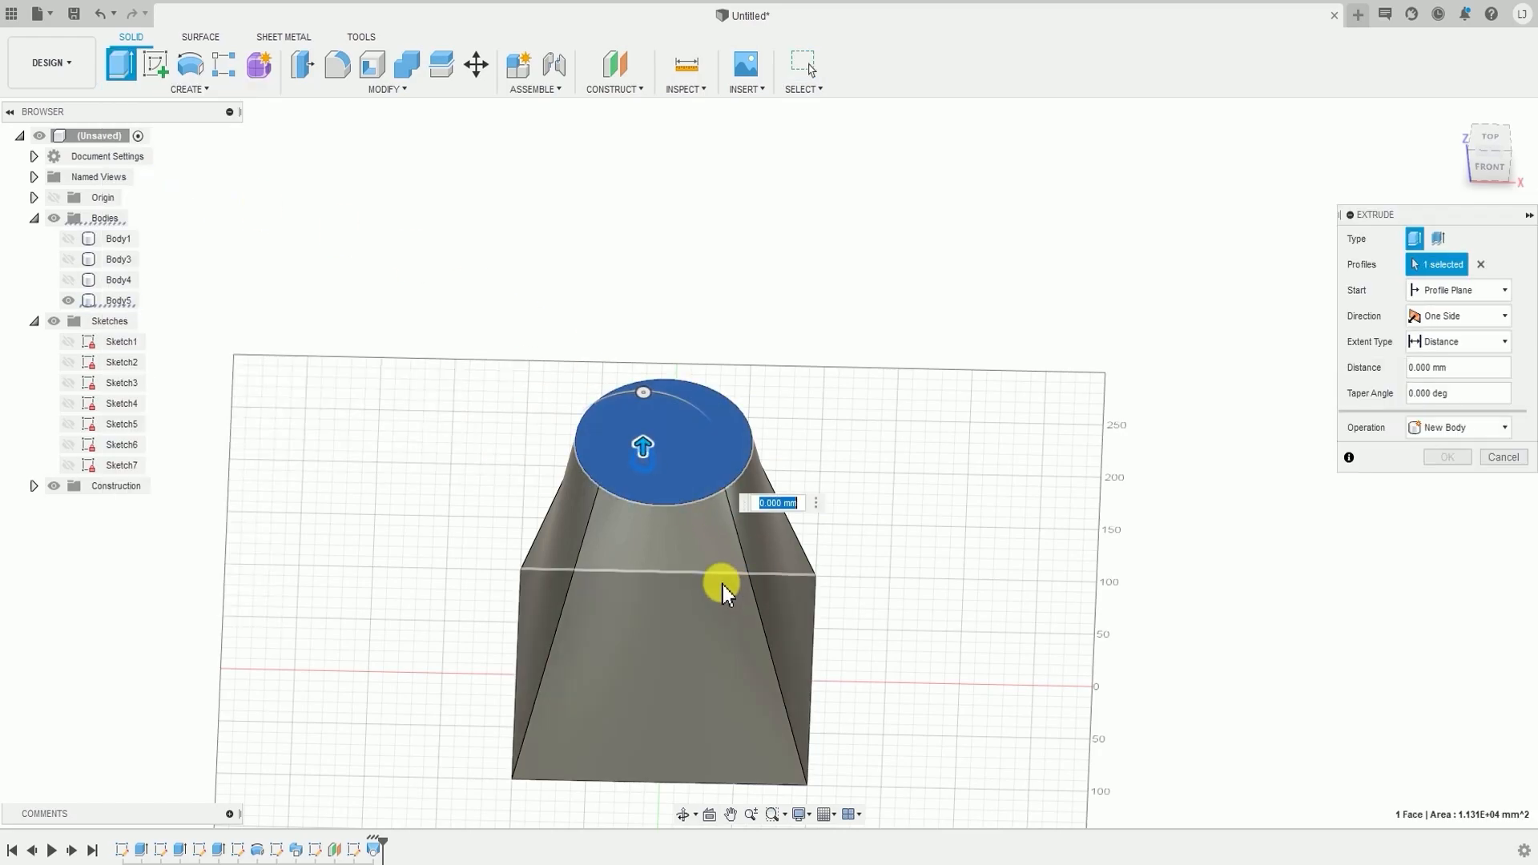
scroll(685, 559, "down", 1)
middle_click_drag(646, 527, 625, 473)
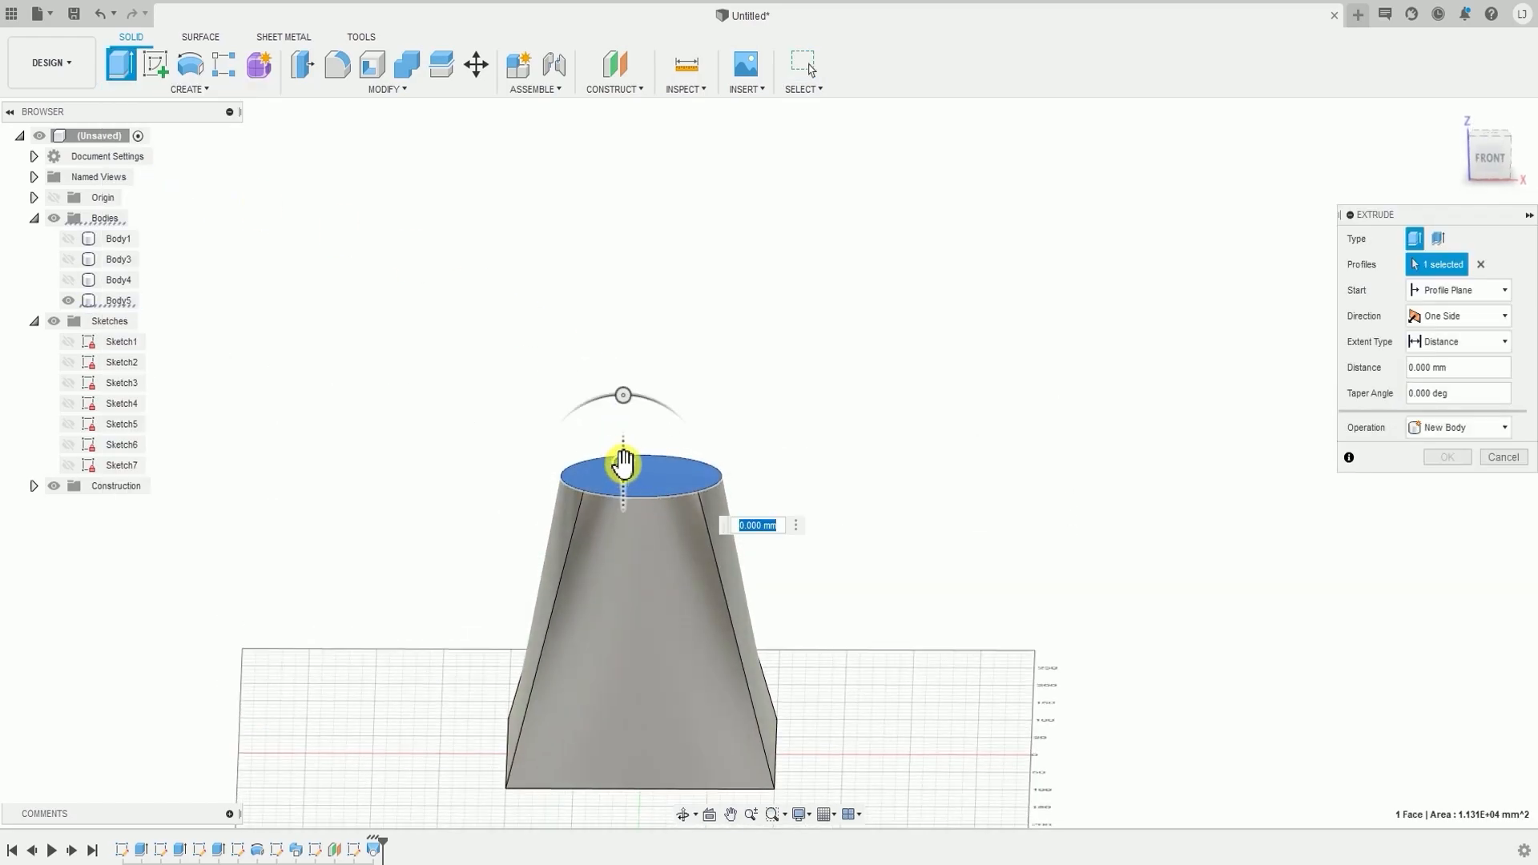
left_click_drag(624, 469, 625, 347)
mouse_move(681, 513)
middle_mouse_down("shift")
mouse_move(680, 565)
mouse_move(735, 543)
mouse_move(780, 484)
mouse_move(689, 559)
mouse_move(687, 521)
middle_mouse_up("shift")
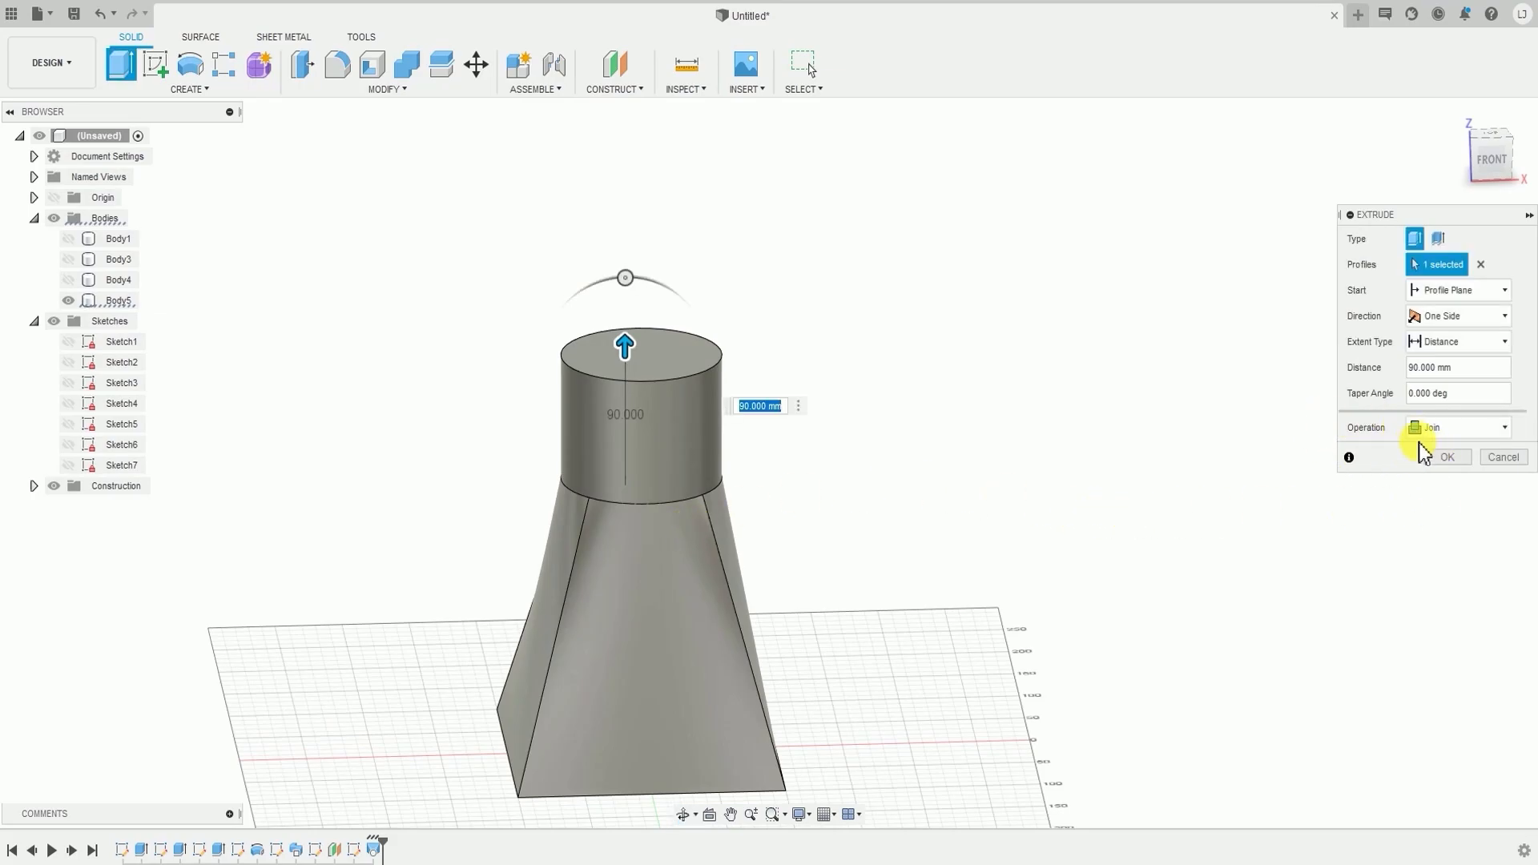
left_click(1445, 457)
- Hide the lofted body with the cylindrical neck after inspecting it from several angles
middle_click_drag(732, 344, 990, 469, "shift")
left_click(699, 443)
left_click(990, 469)
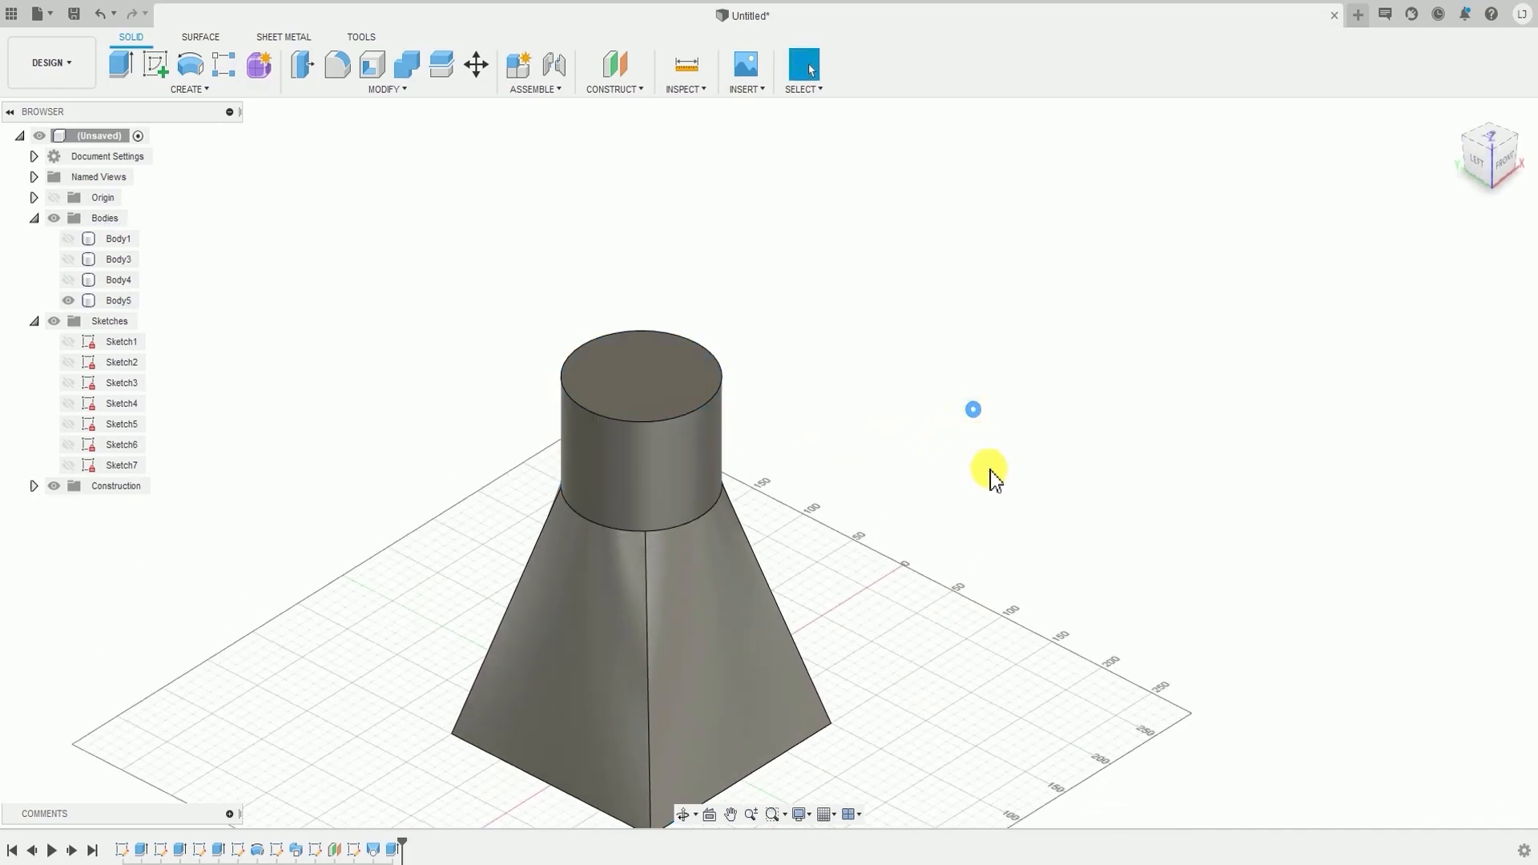
middle_click_drag(913, 588, 896, 512, "shift")
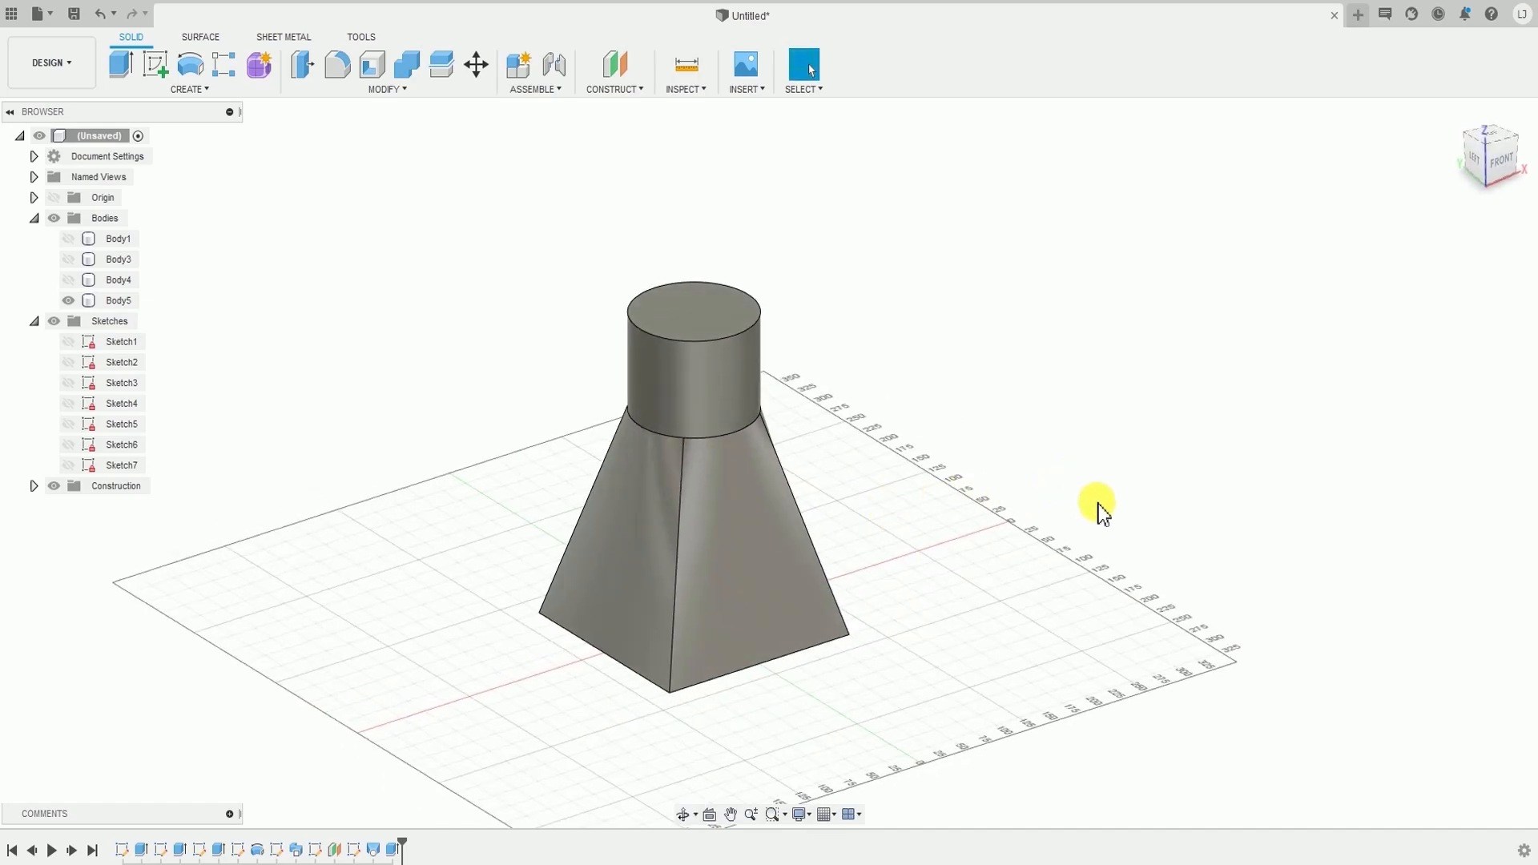
middle_click_drag(1099, 505, 945, 512, "shift")
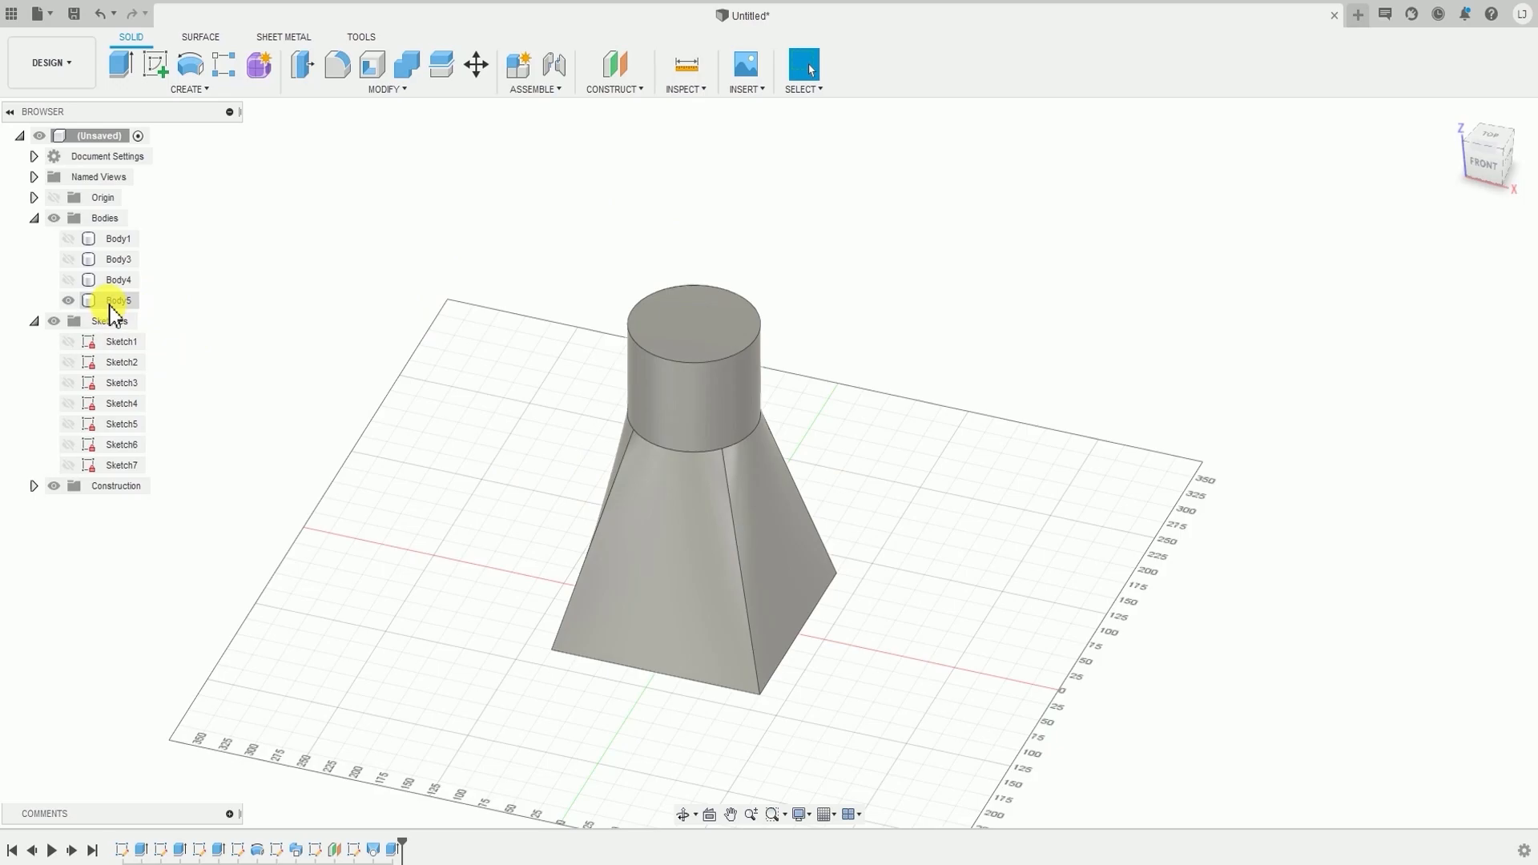
left_click(73, 302)
left_click(71, 303)
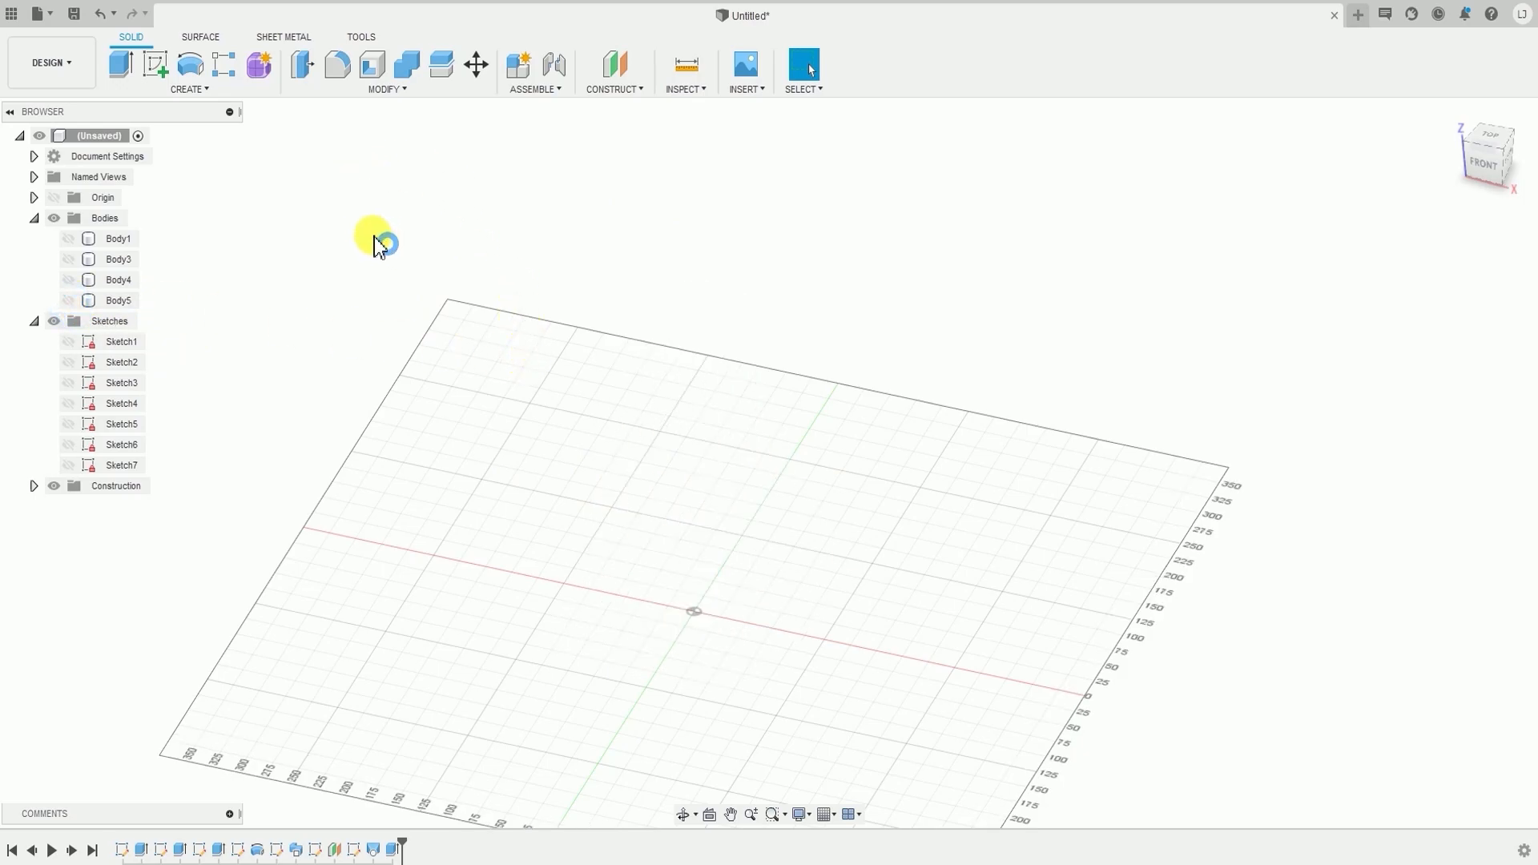
left_click(227, 93)
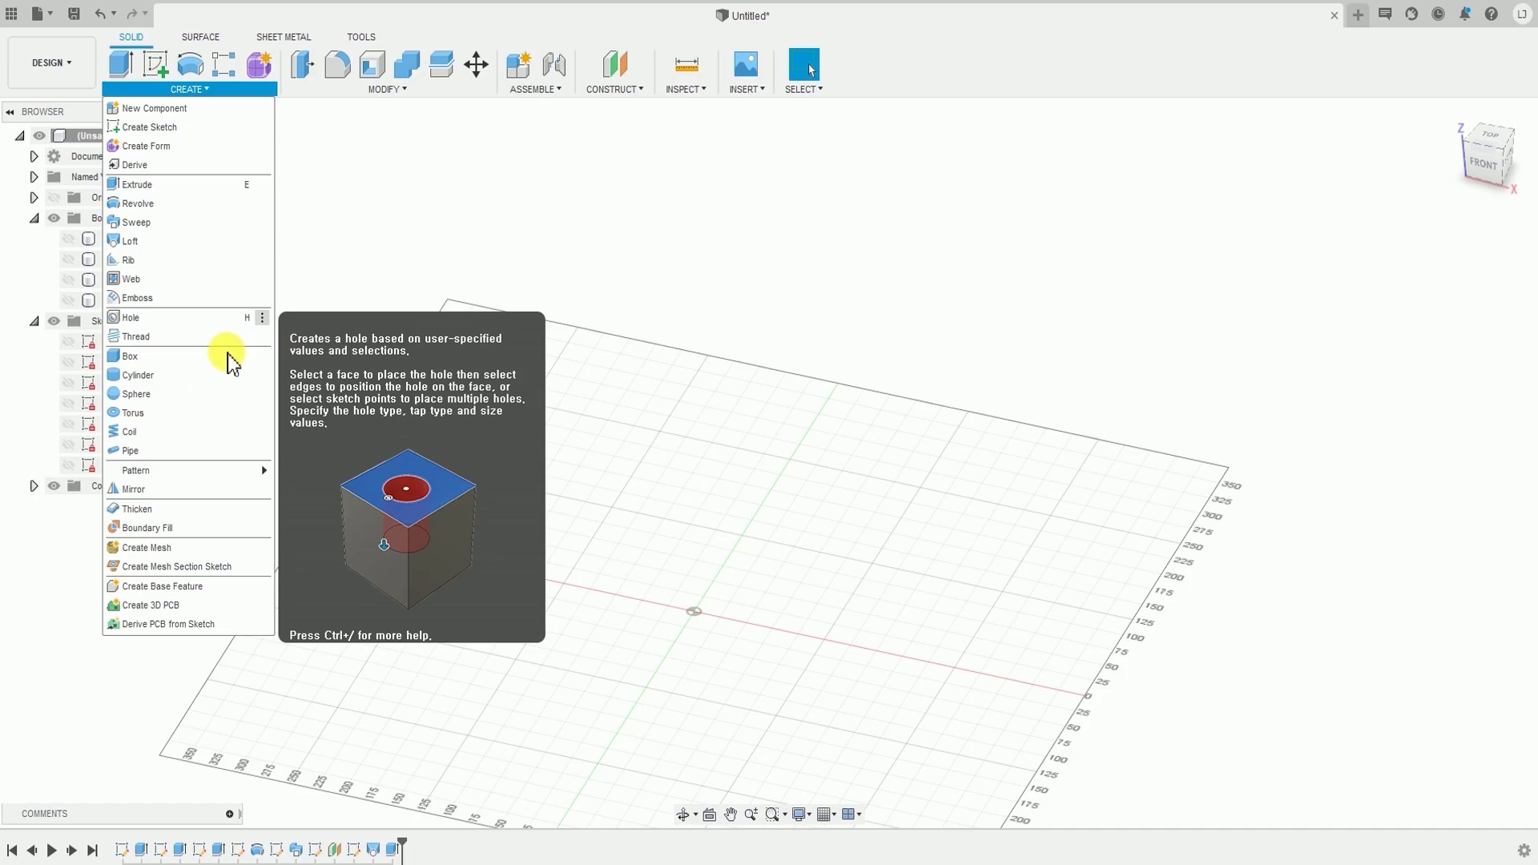
left_click(175, 357)
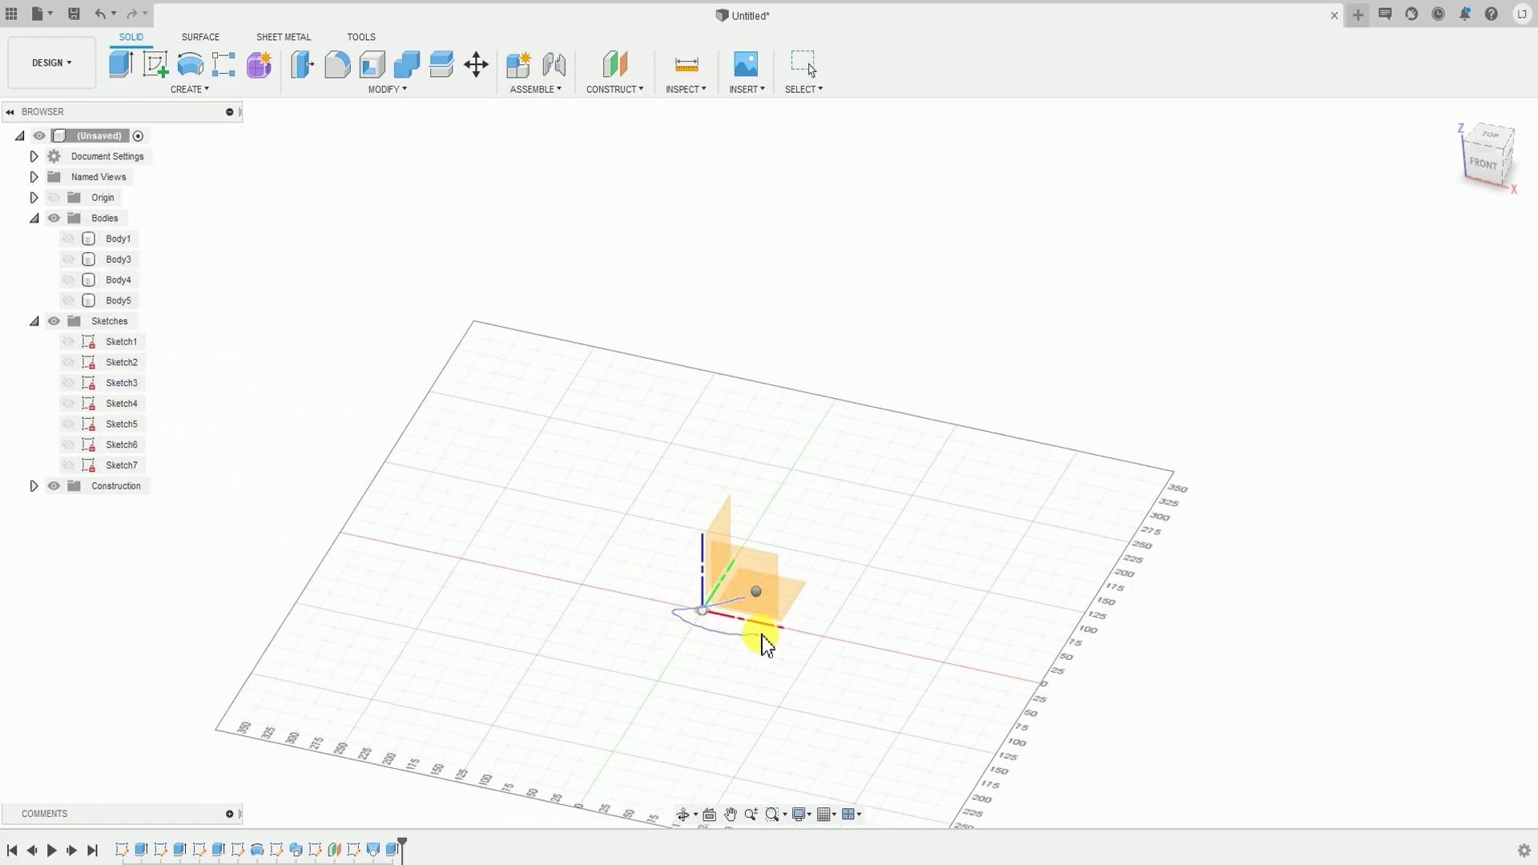
key("Escape")
- Create a box 50 mm long and 50 mm wide on the horizontal origin plane, starting at the origin, pulled up into a tall block as a new body
left_click(191, 89)
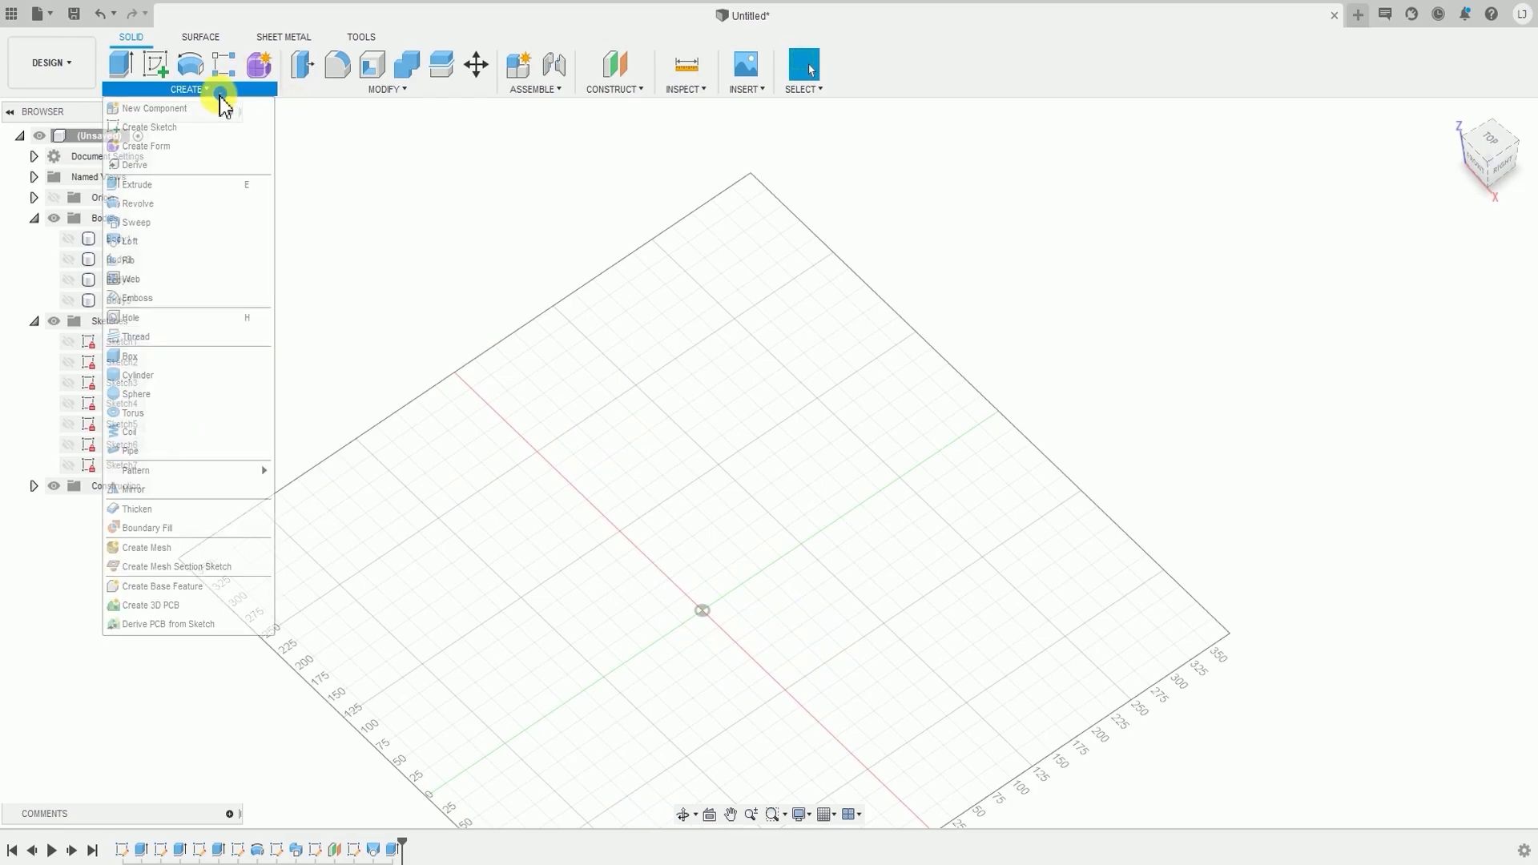
left_click(154, 358)
left_click(739, 612)
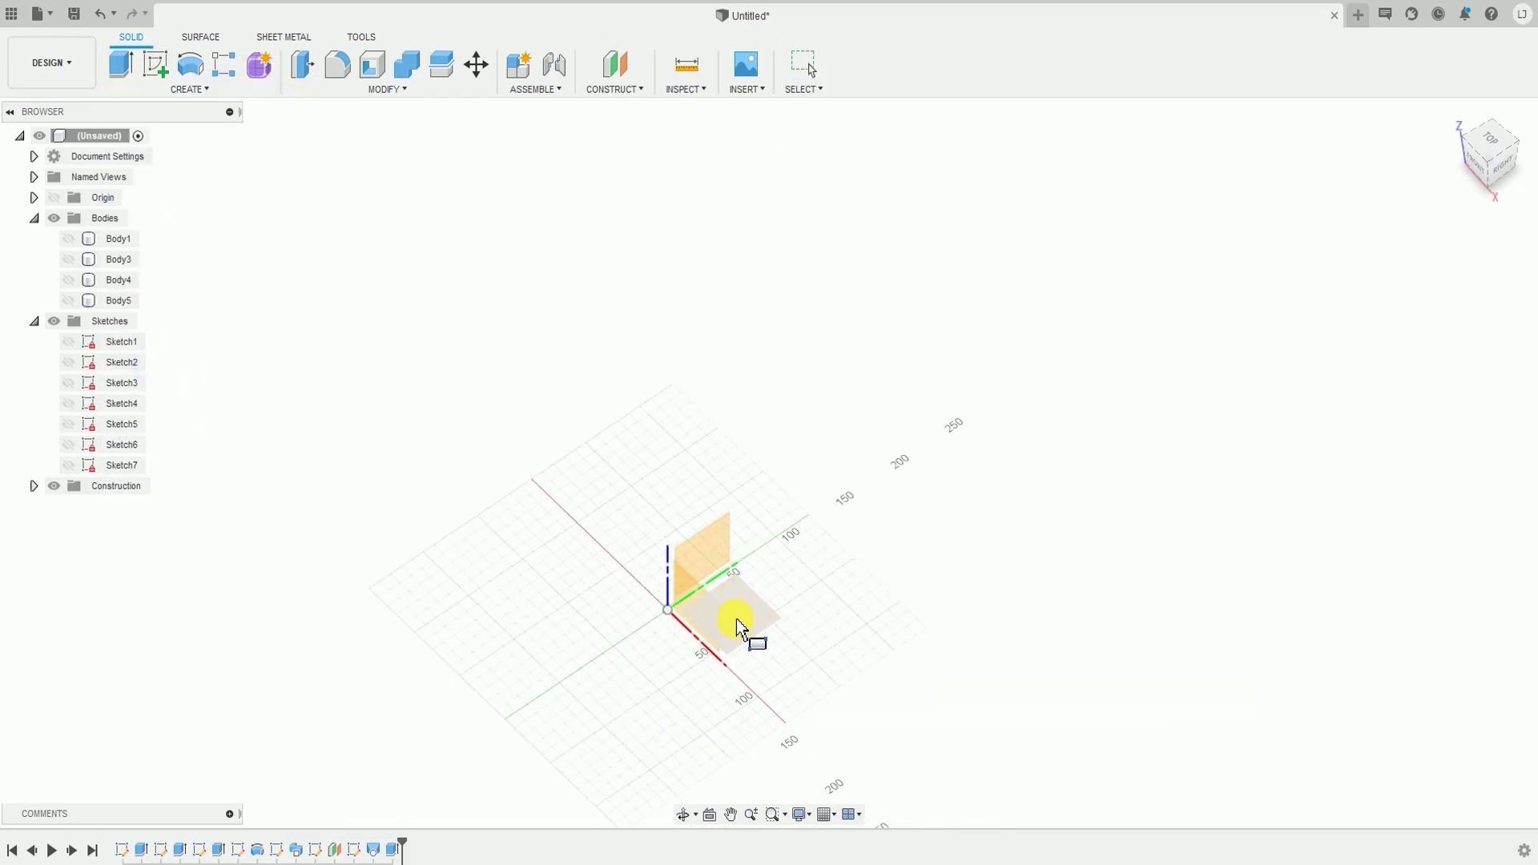
left_click(737, 618)
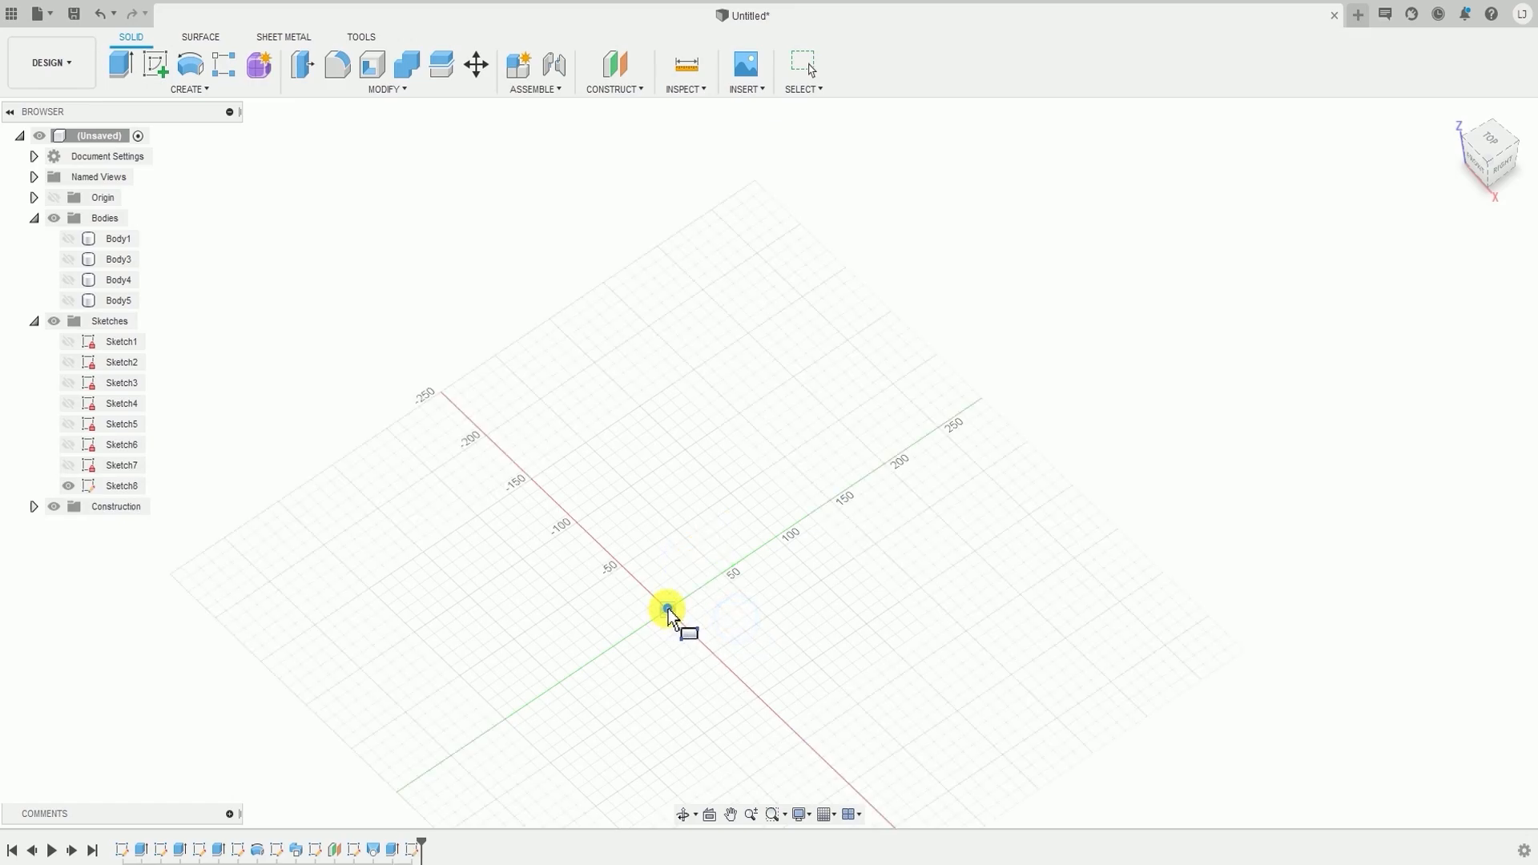
left_click(668, 608)
left_click(772, 622)
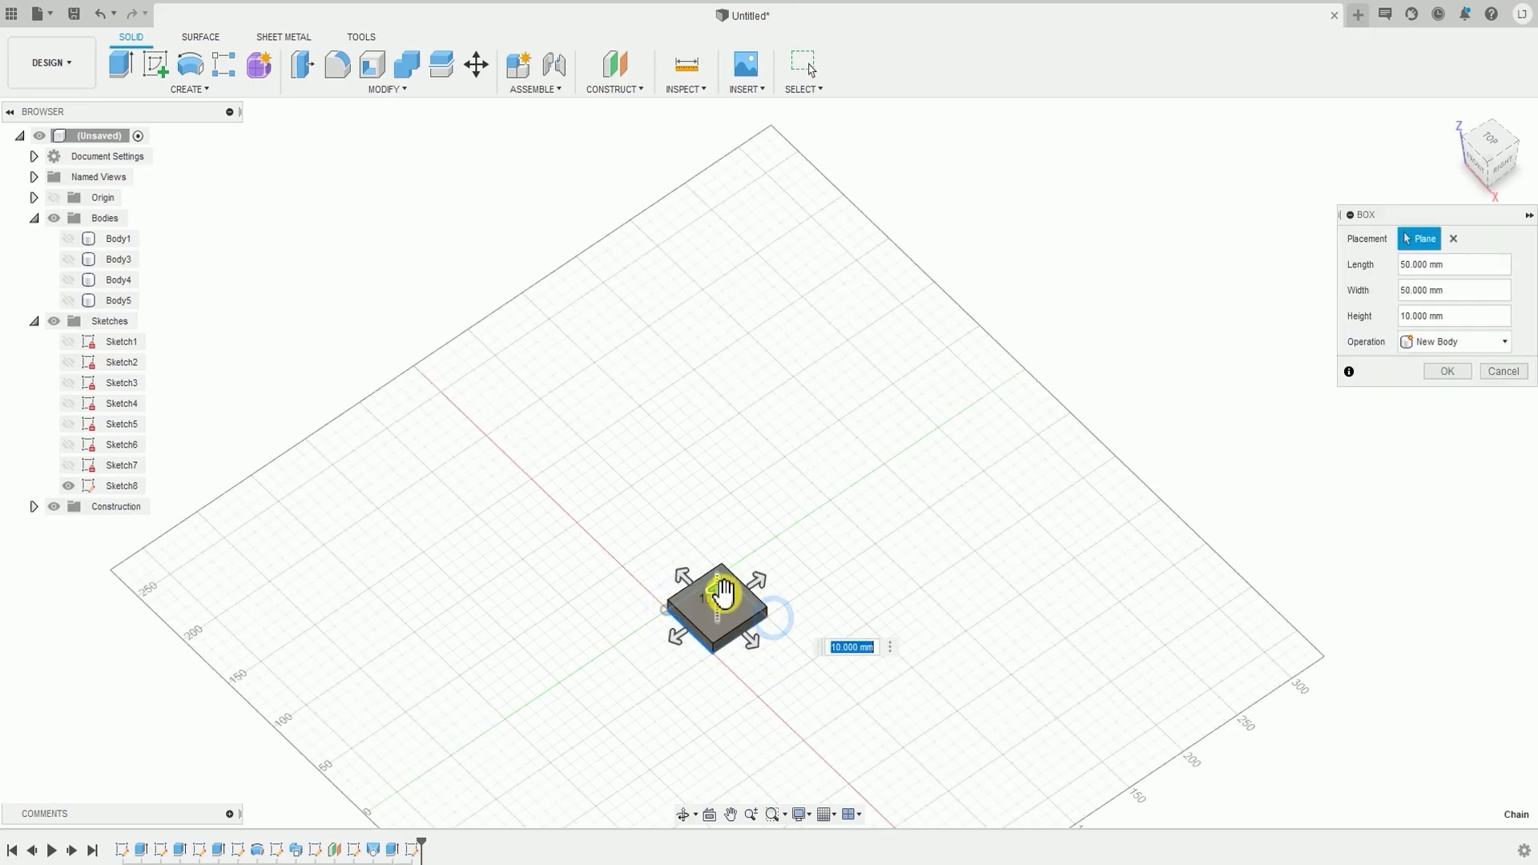
left_click_drag(723, 593, 729, 530)
key("Return")
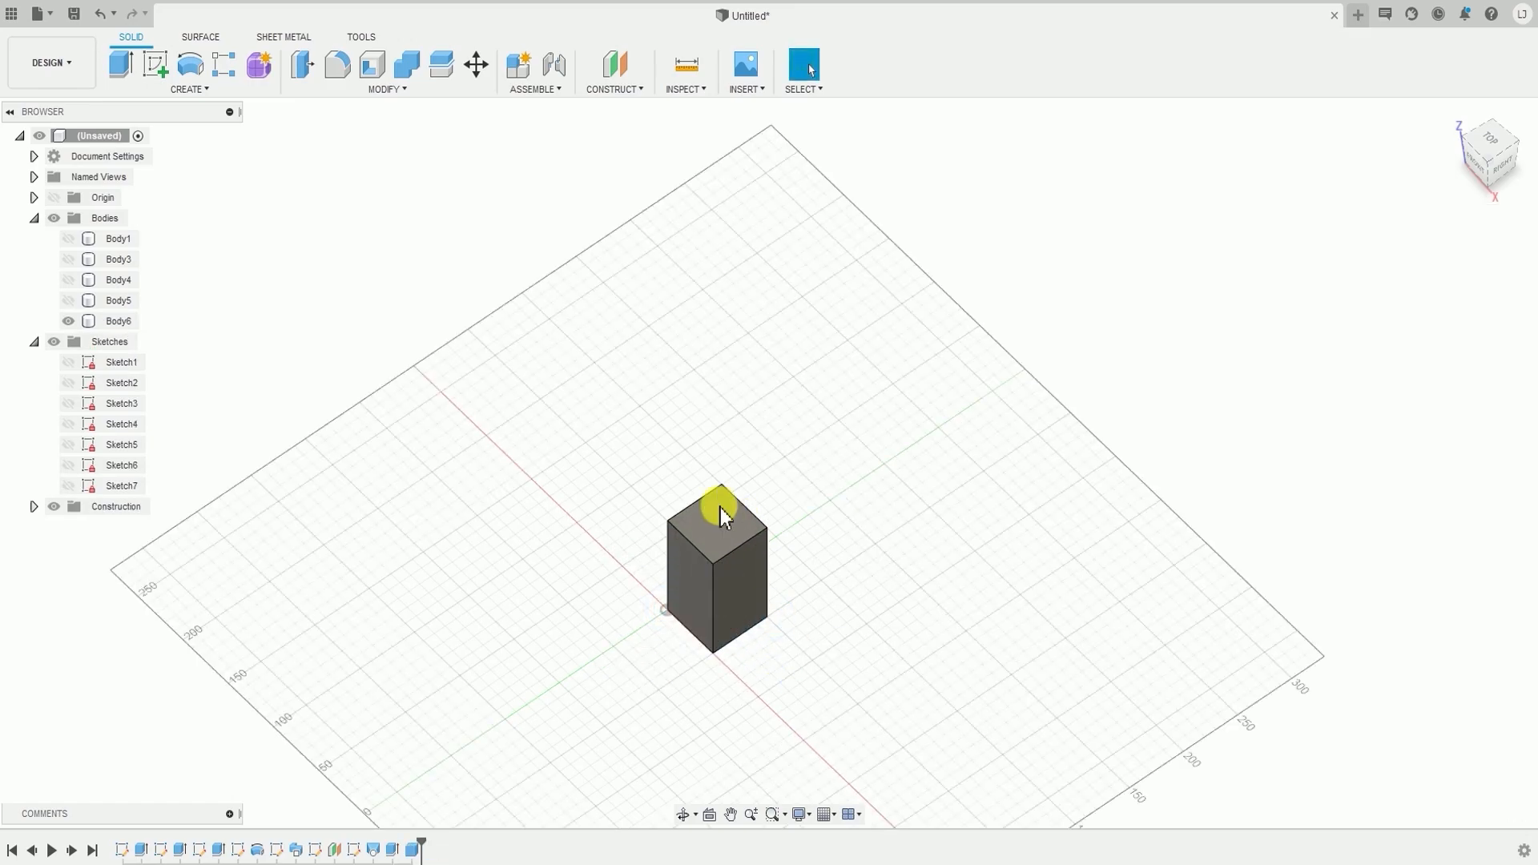
mouse_move(718, 509)
middle_mouse_down("shift")
mouse_move(722, 705)
mouse_move(684, 677)
mouse_move(625, 677)
mouse_move(710, 595)
middle_mouse_up("shift")
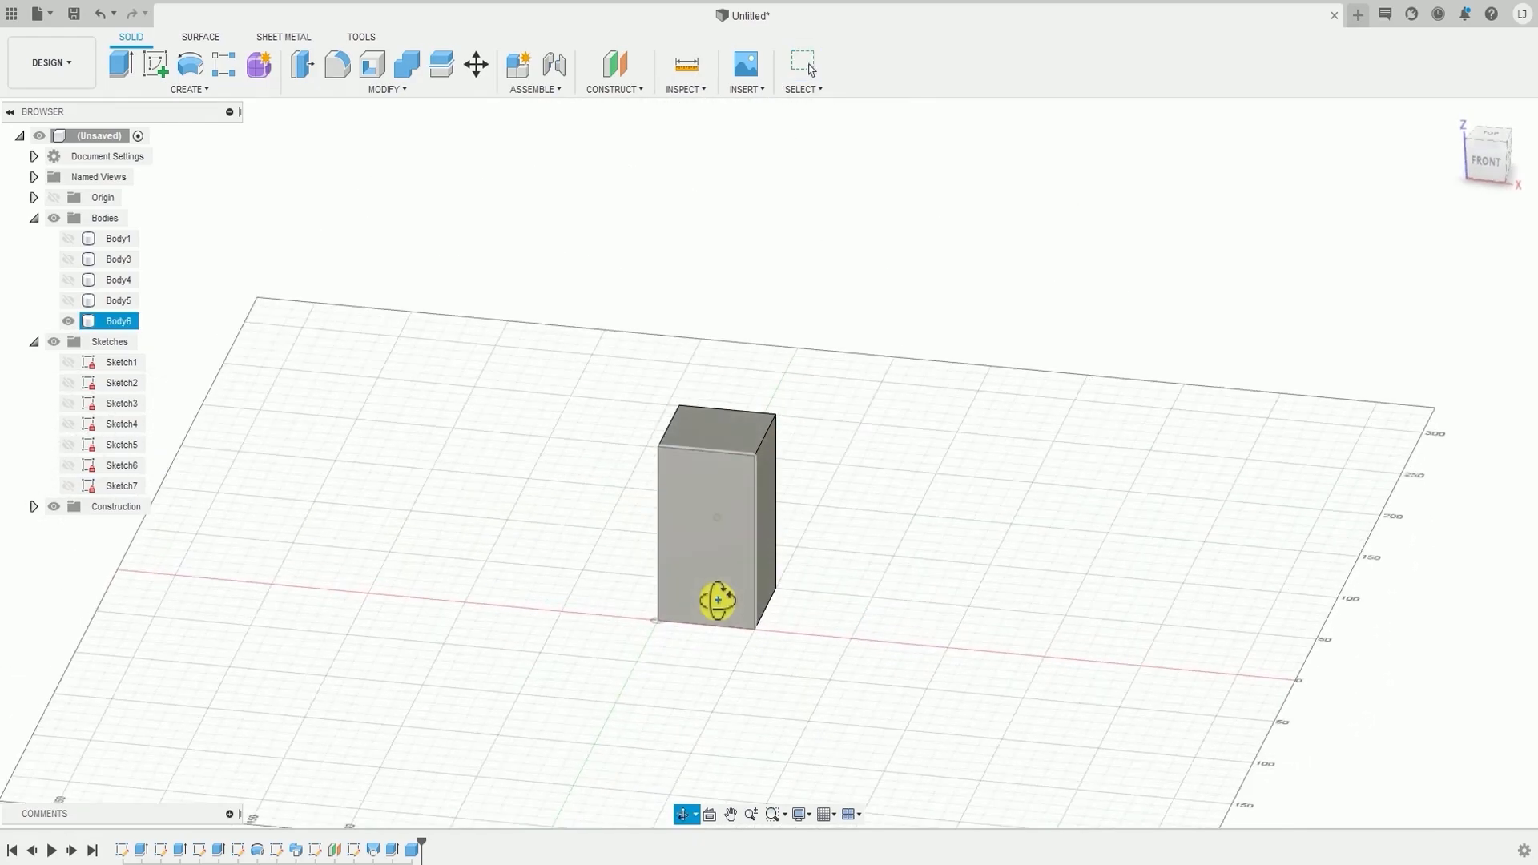
- Create a cylinder as a new body on the vertical front origin plane beside the box, pulled out horizontally
left_click(194, 91)
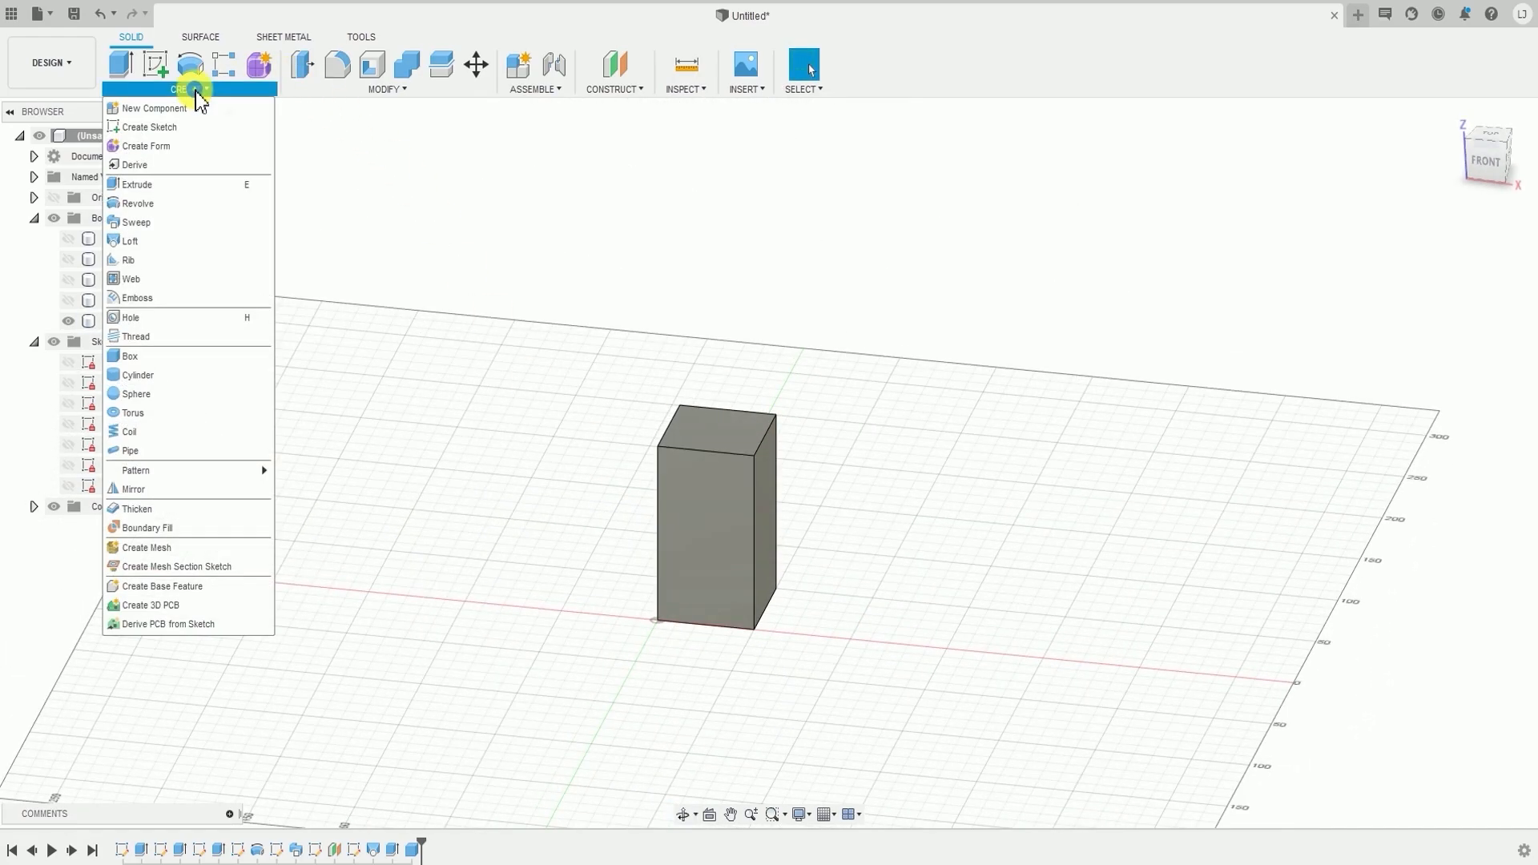
left_click(171, 376)
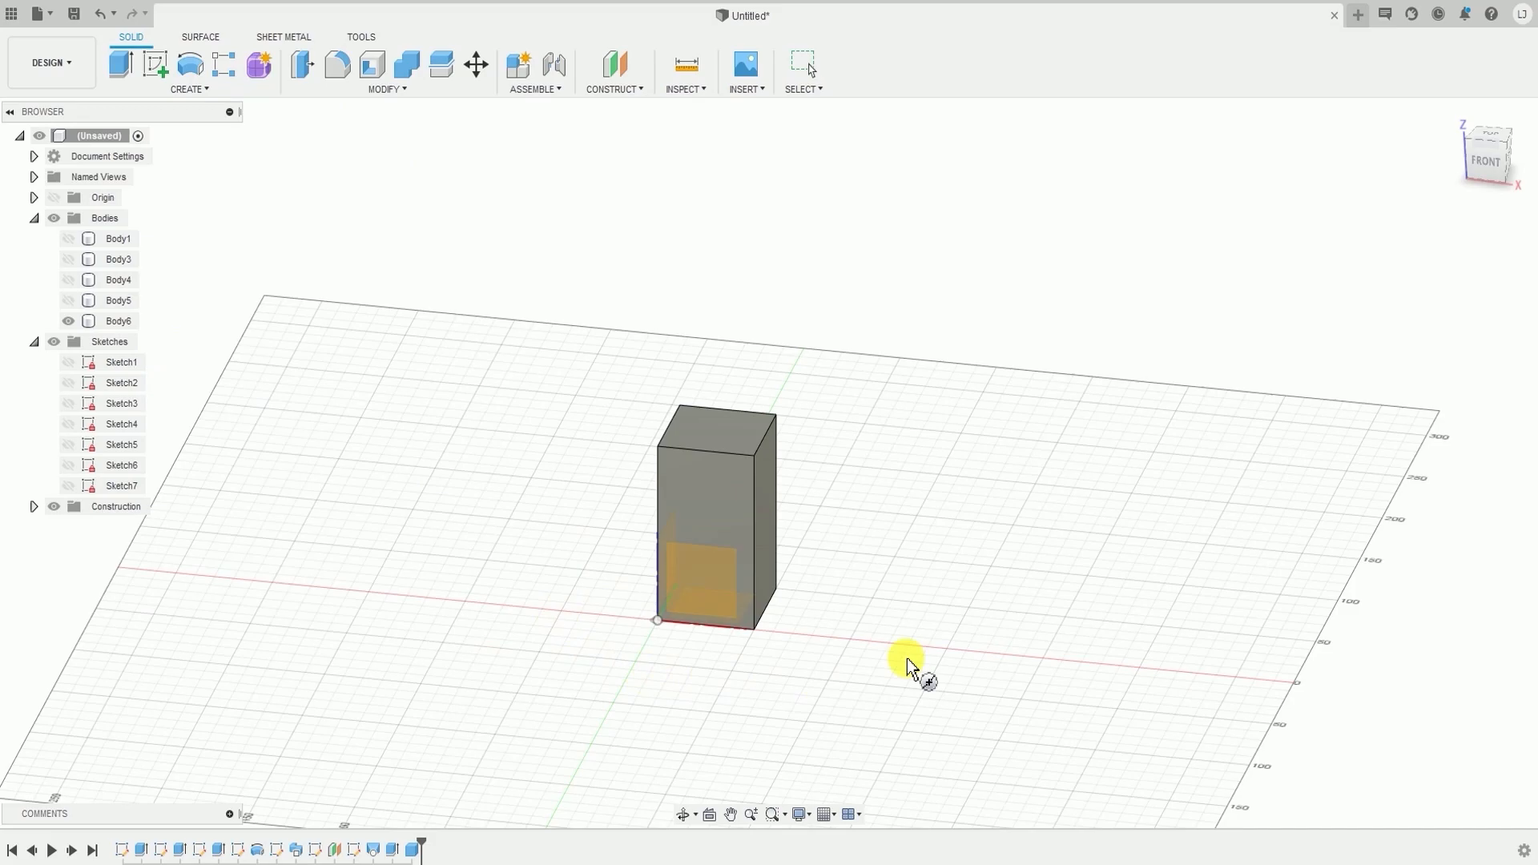
left_click(859, 633)
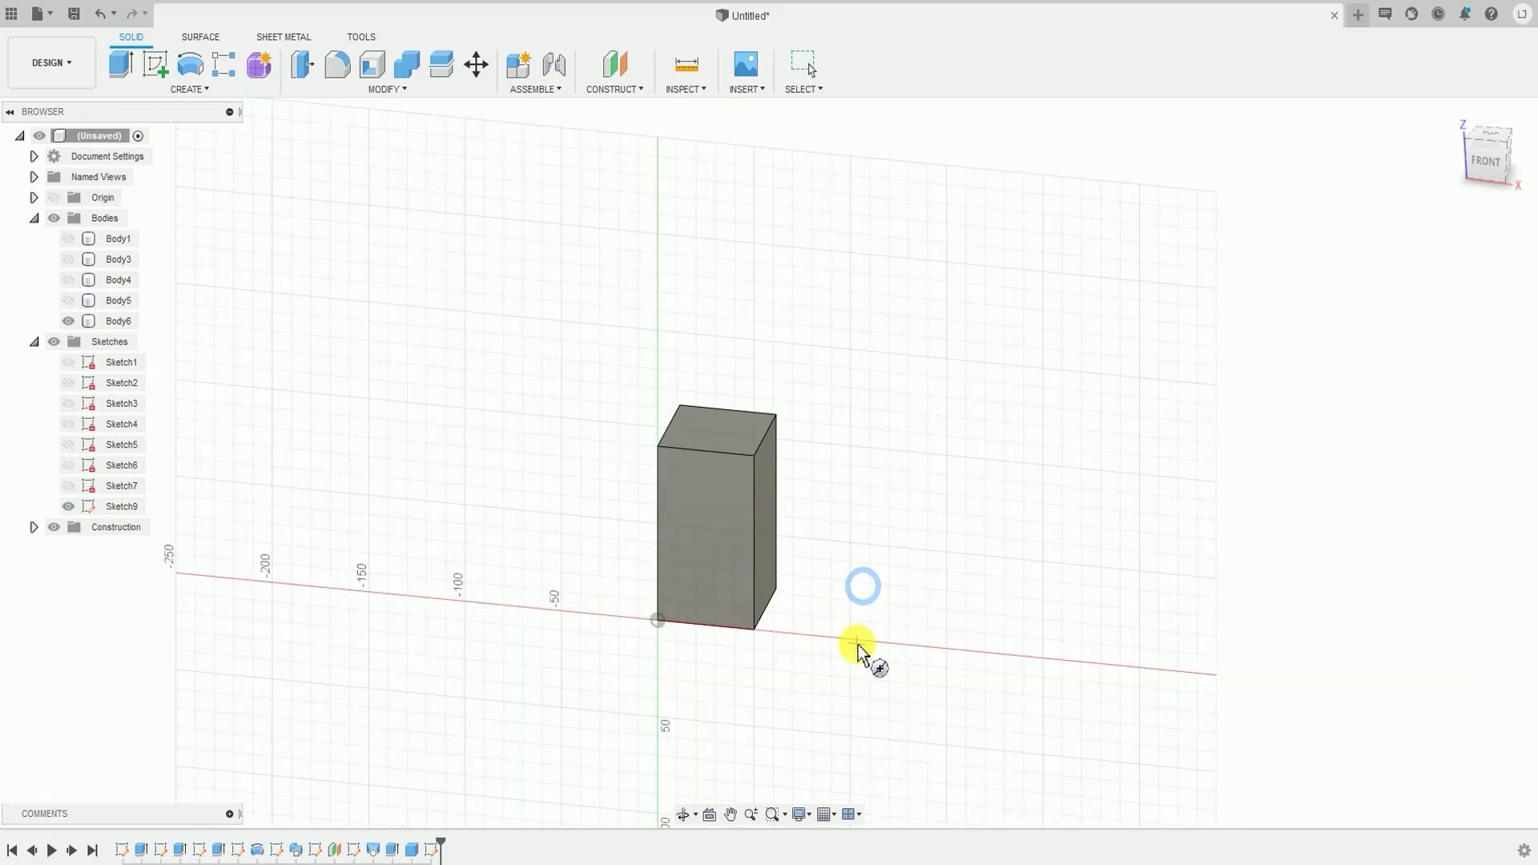
left_click(870, 526)
left_click(888, 580)
middle_click_drag(865, 649, 733, 613, "shift")
left_click_drag(799, 526, 980, 524)
key("Return")
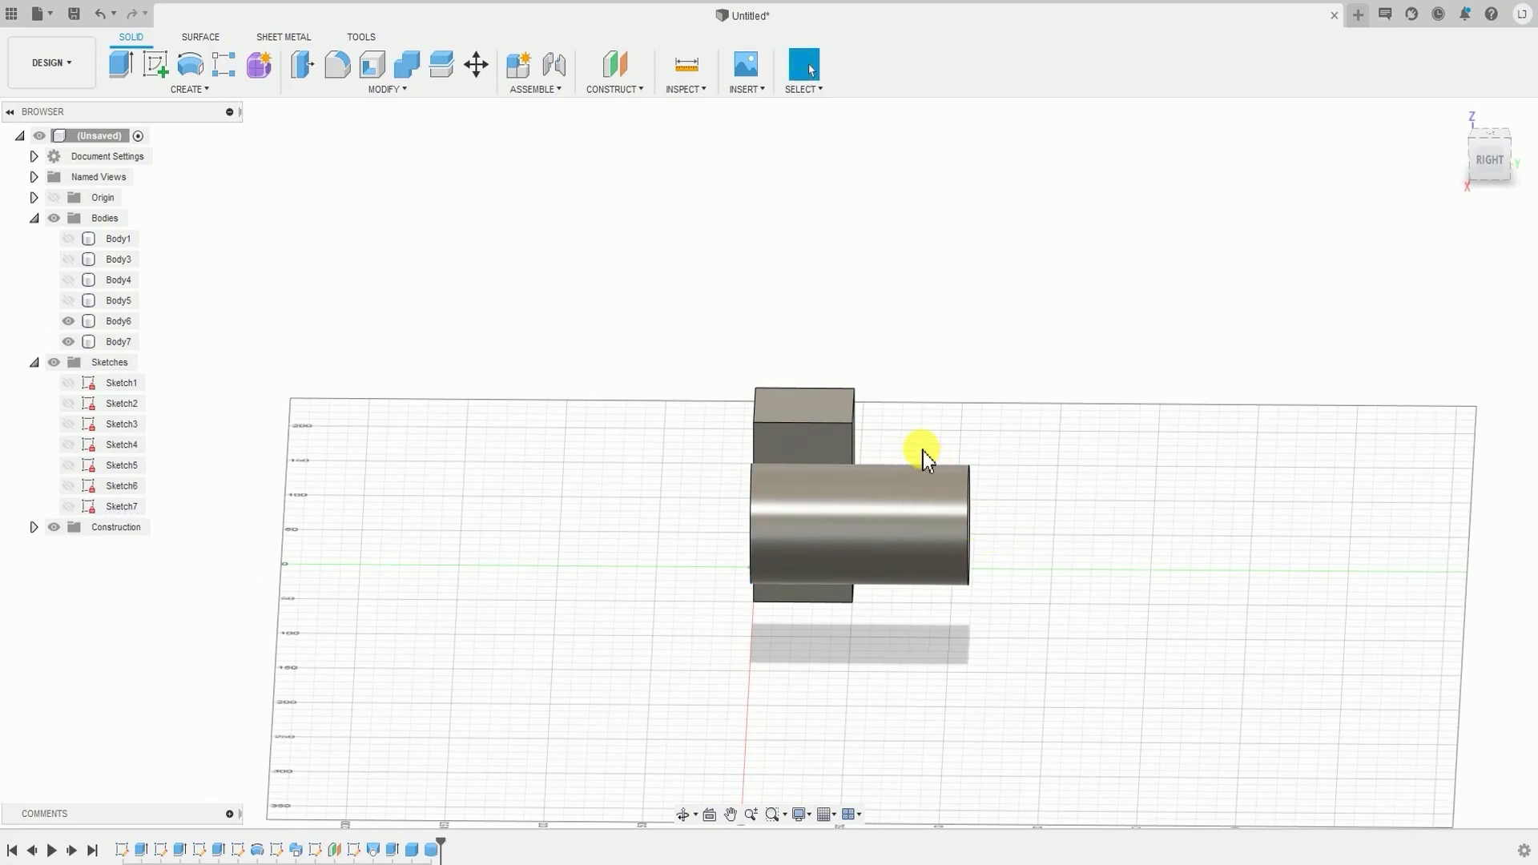
middle_click_drag(923, 450, 878, 534, "shift")
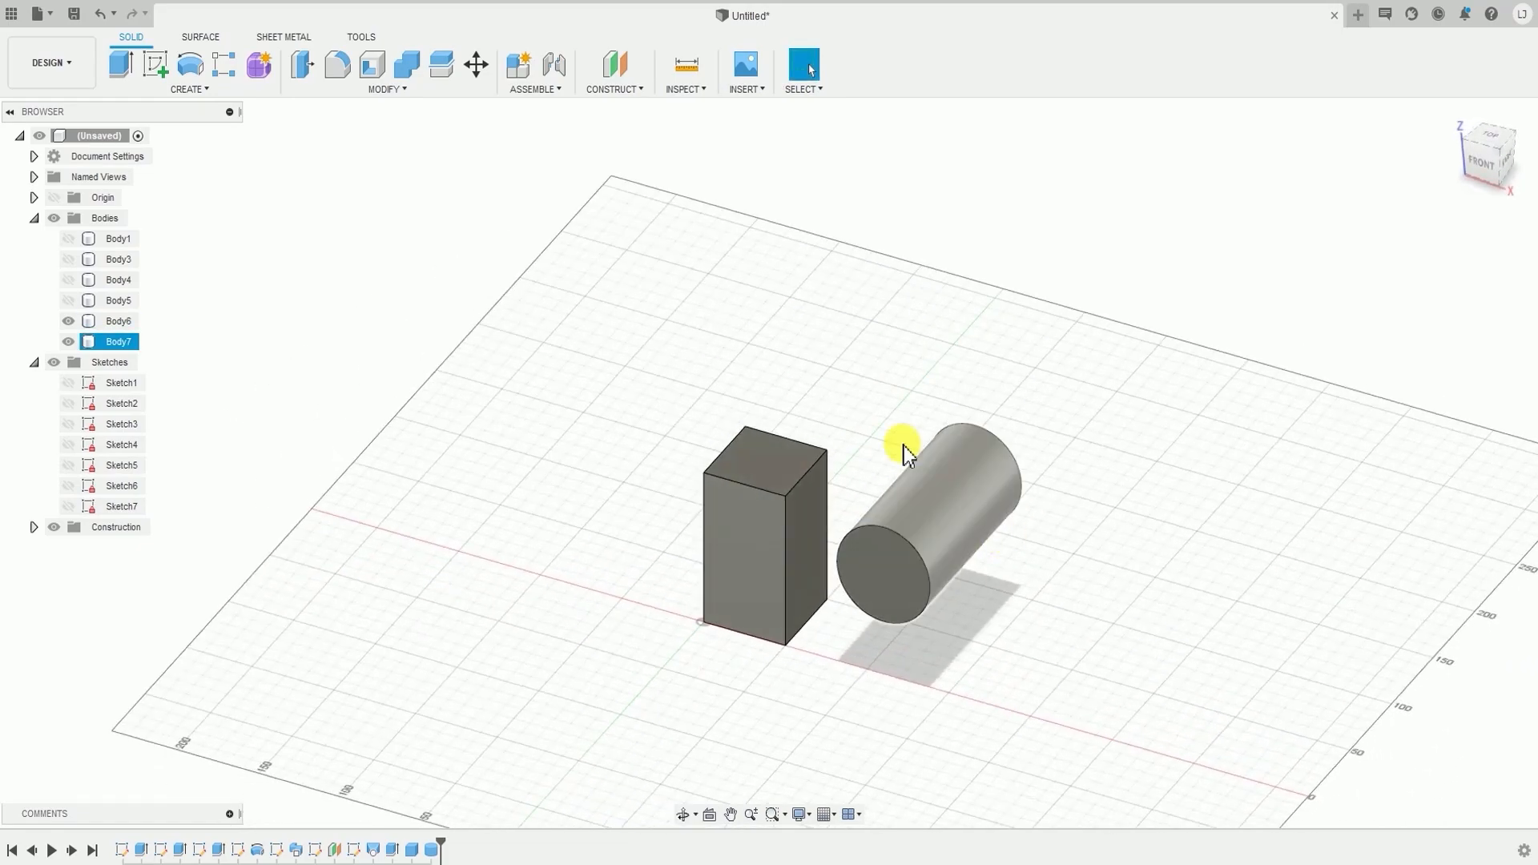
- Start a coil on the box's top face with a base circle about 85 mm in diameter
left_click(216, 88)
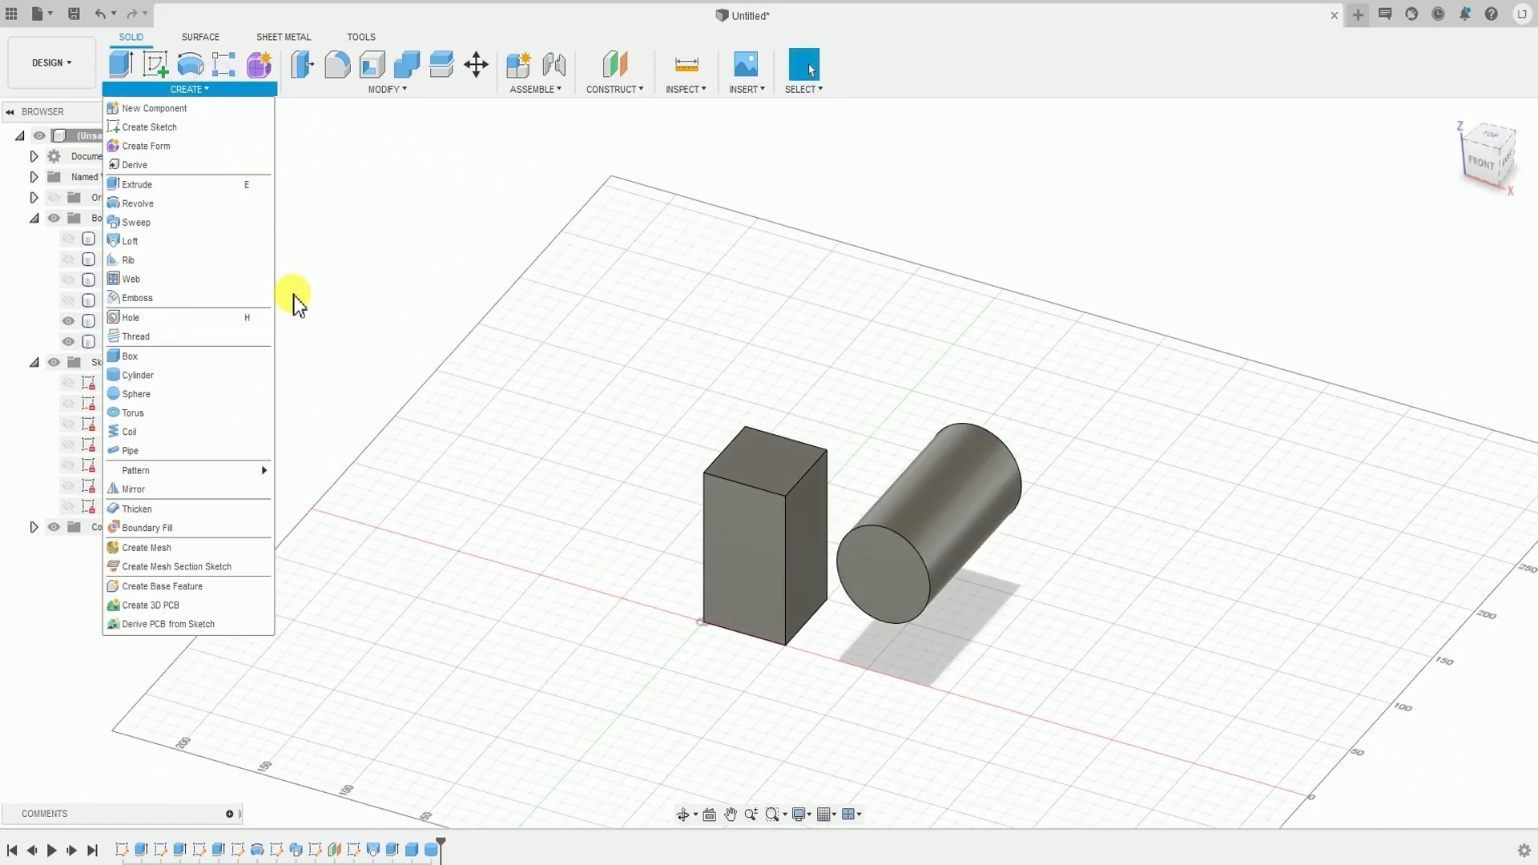
left_click(180, 431)
scroll(481, 480, "down", 1)
mouse_move(530, 495)
middle_mouse_down()
mouse_move(584, 473)
mouse_move(673, 631)
mouse_move(623, 673)
mouse_move(593, 664)
middle_mouse_up()
left_click(811, 419)
mouse_move(678, 517)
middle_mouse_down("shift")
mouse_move(798, 441)
mouse_move(810, 470)
mouse_move(786, 378)
mouse_move(762, 415)
mouse_move(782, 337)
middle_mouse_up("shift")
left_click(803, 374)
left_click(842, 335)
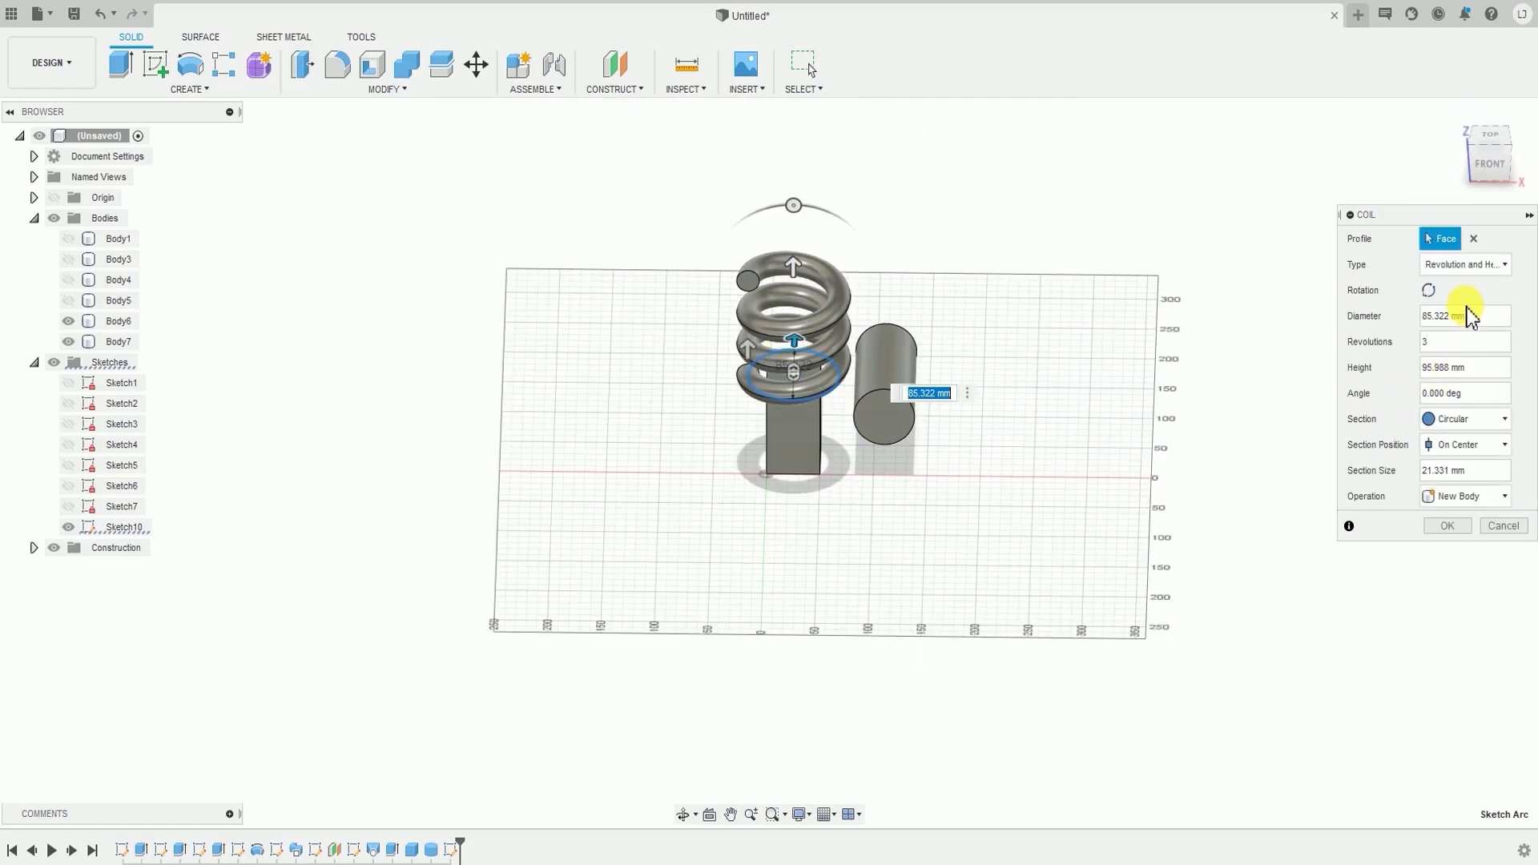
- Give the coil a square section and create it as a new body
left_click(1497, 420)
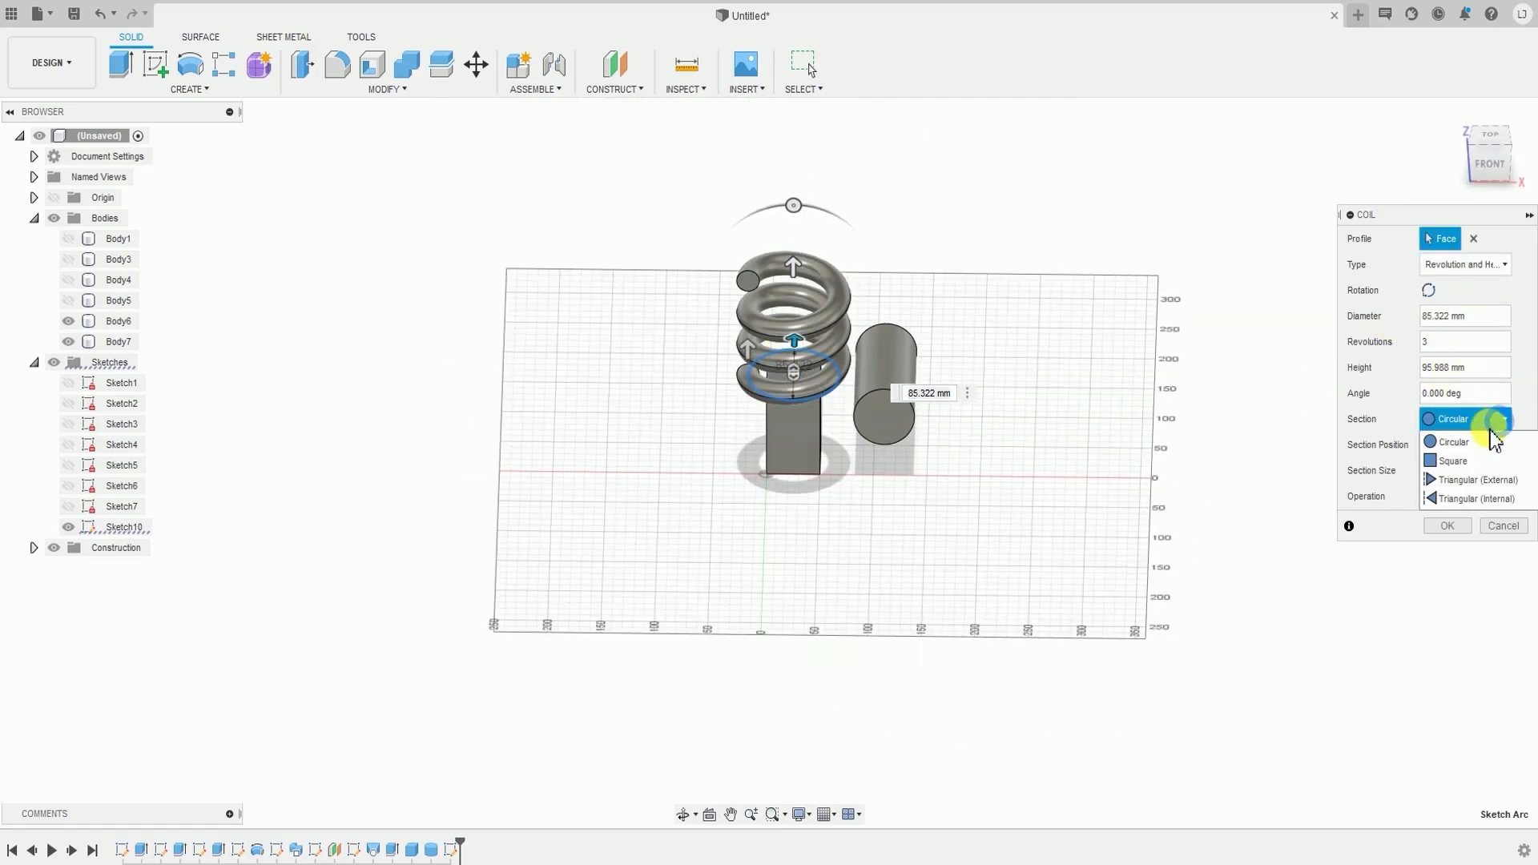
left_click(1453, 461)
left_click(1469, 499)
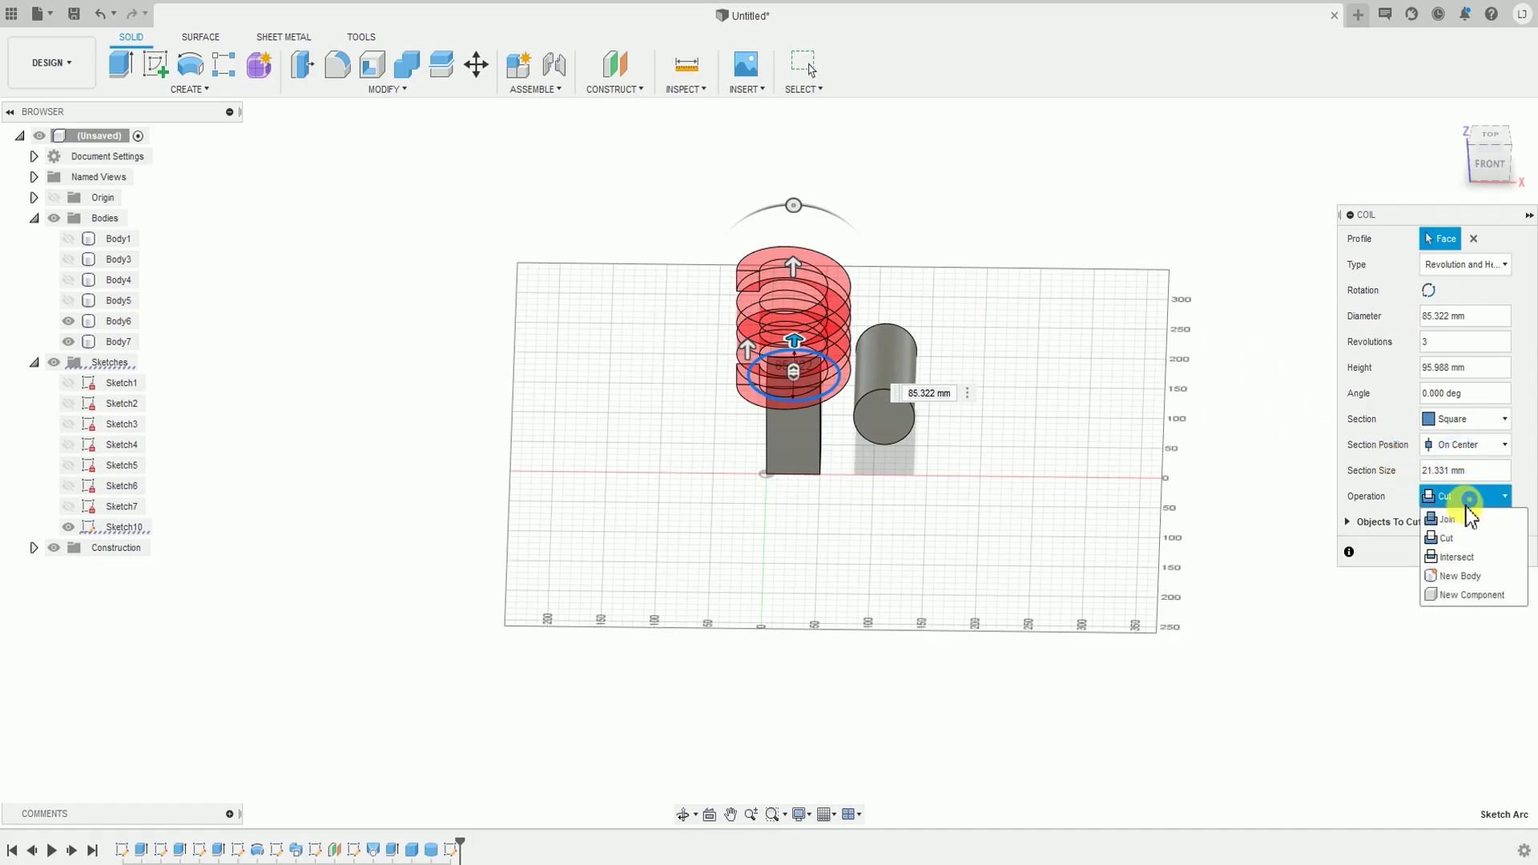
left_click(1455, 577)
left_click(1454, 529)
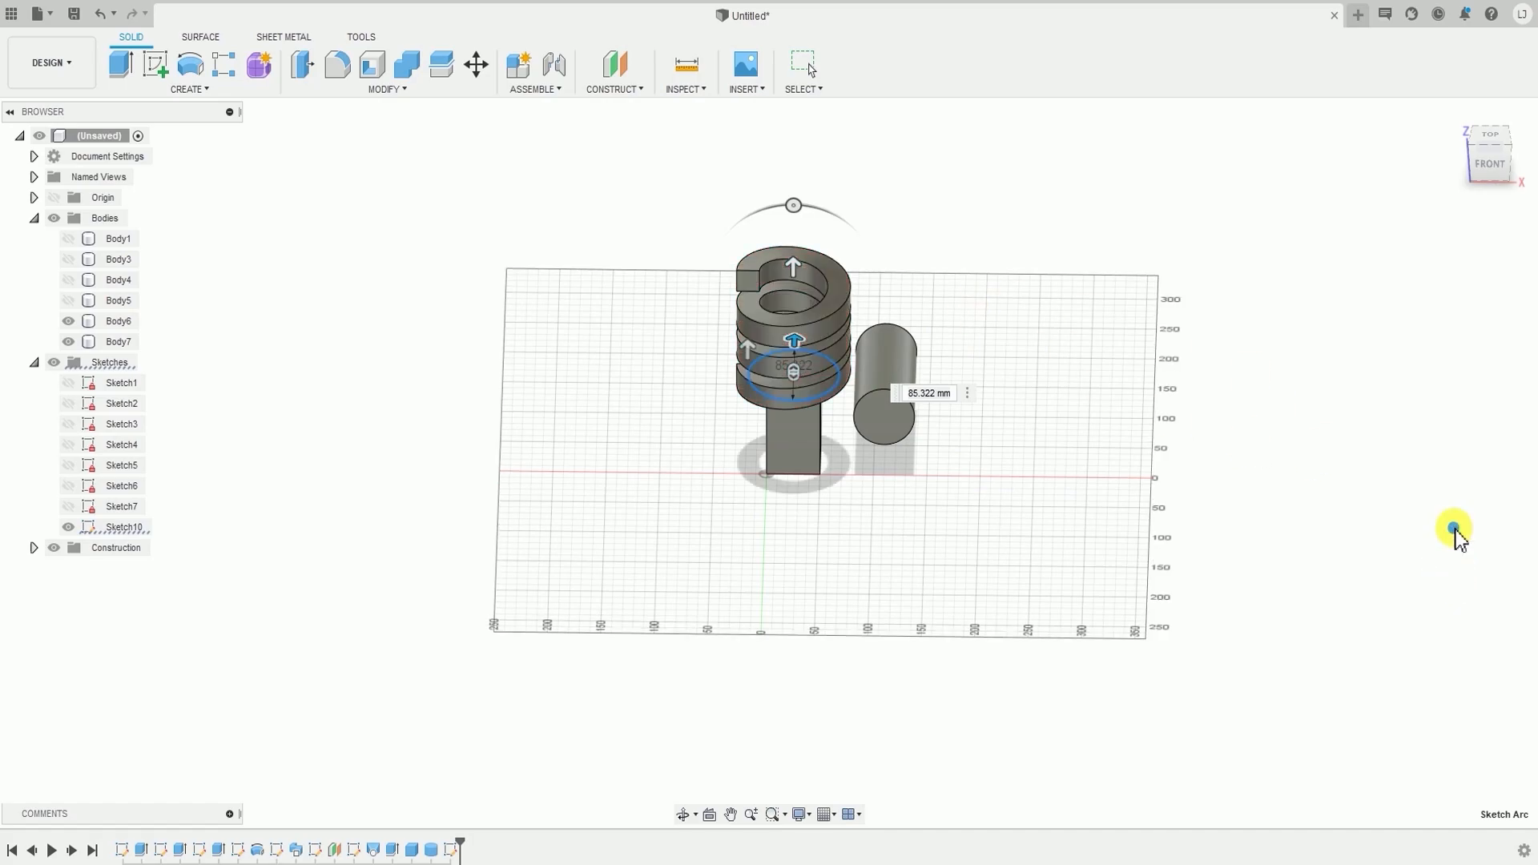
middle_click_drag(762, 415, 801, 453, "shift")
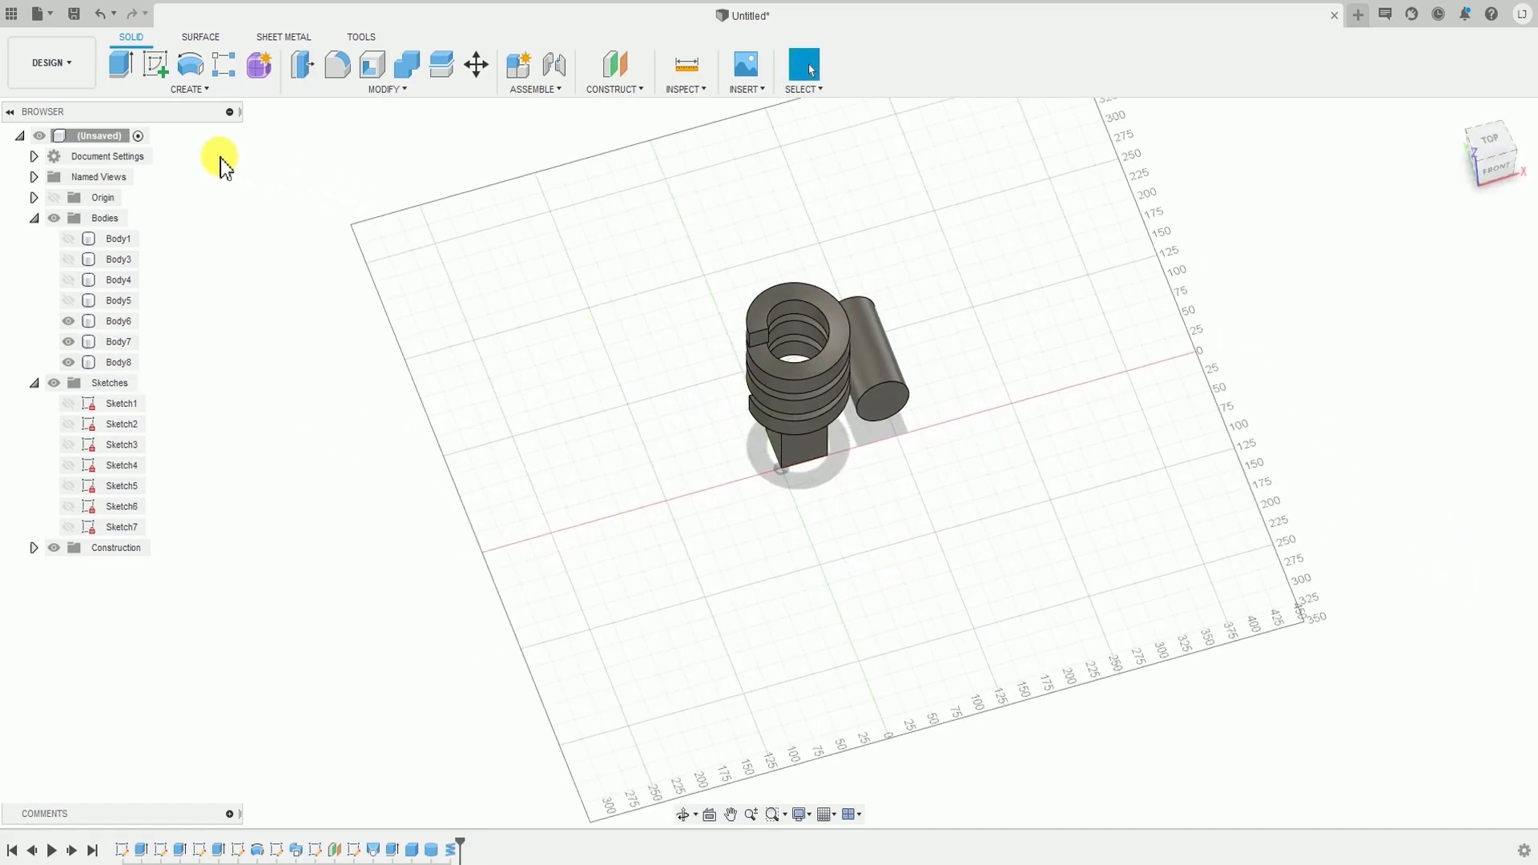
left_click(202, 92)
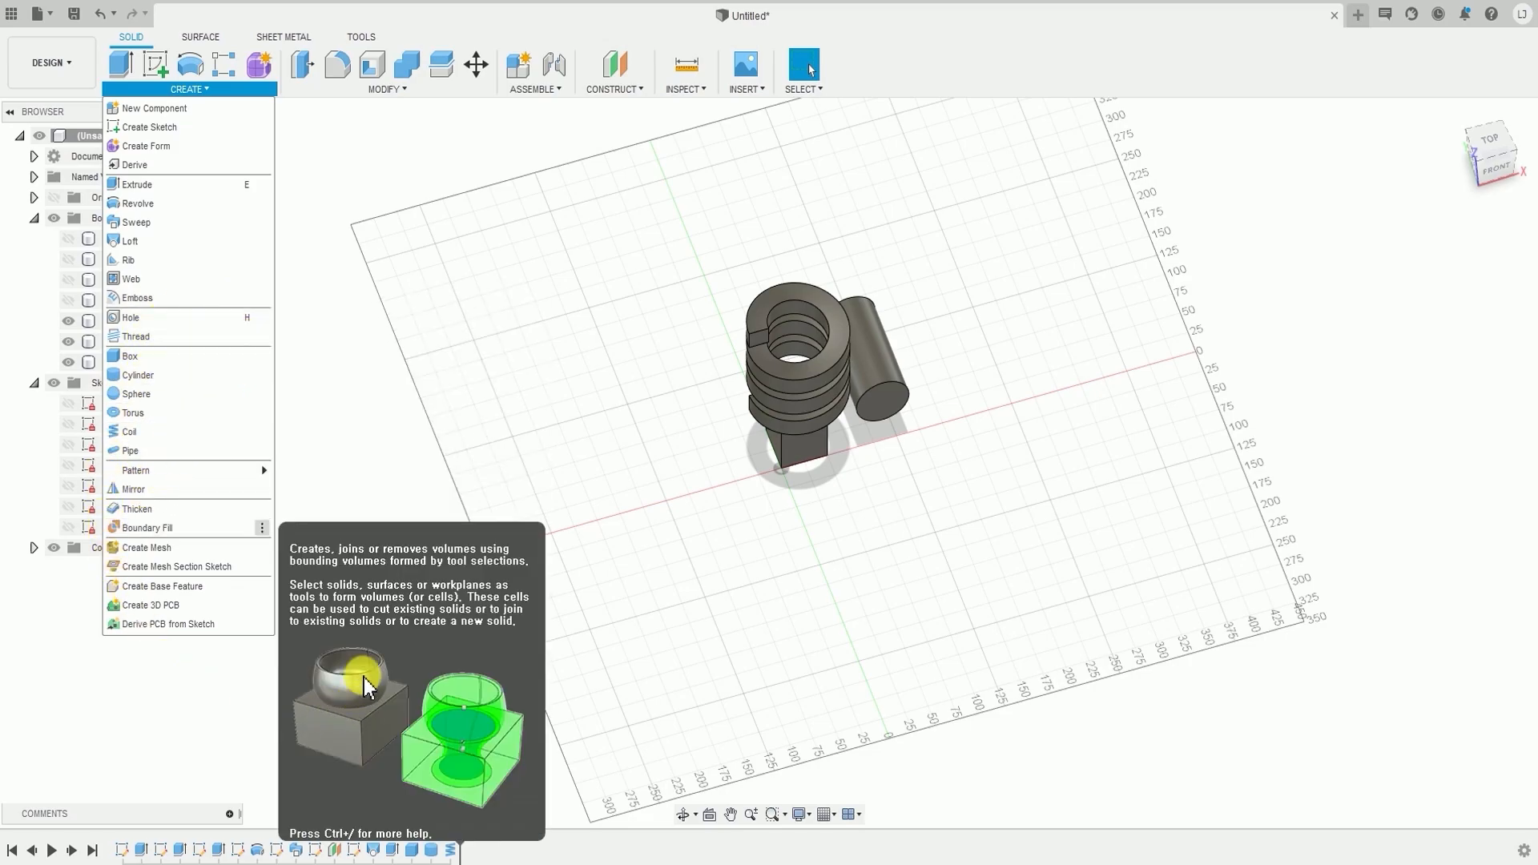
left_click(388, 424)
middle_click_drag(1061, 588, 1040, 643)
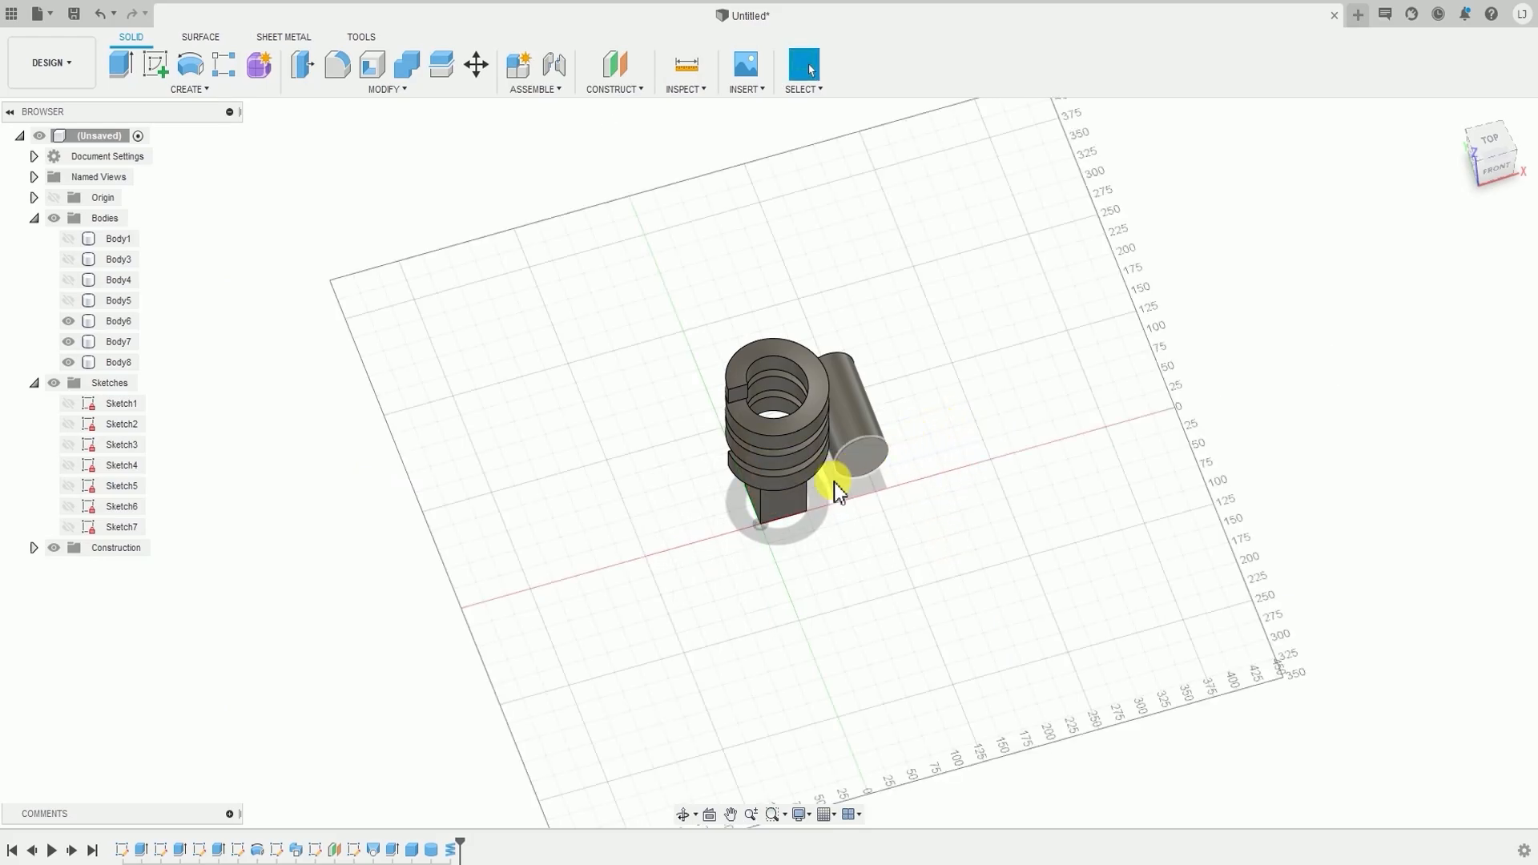
left_click(391, 91)
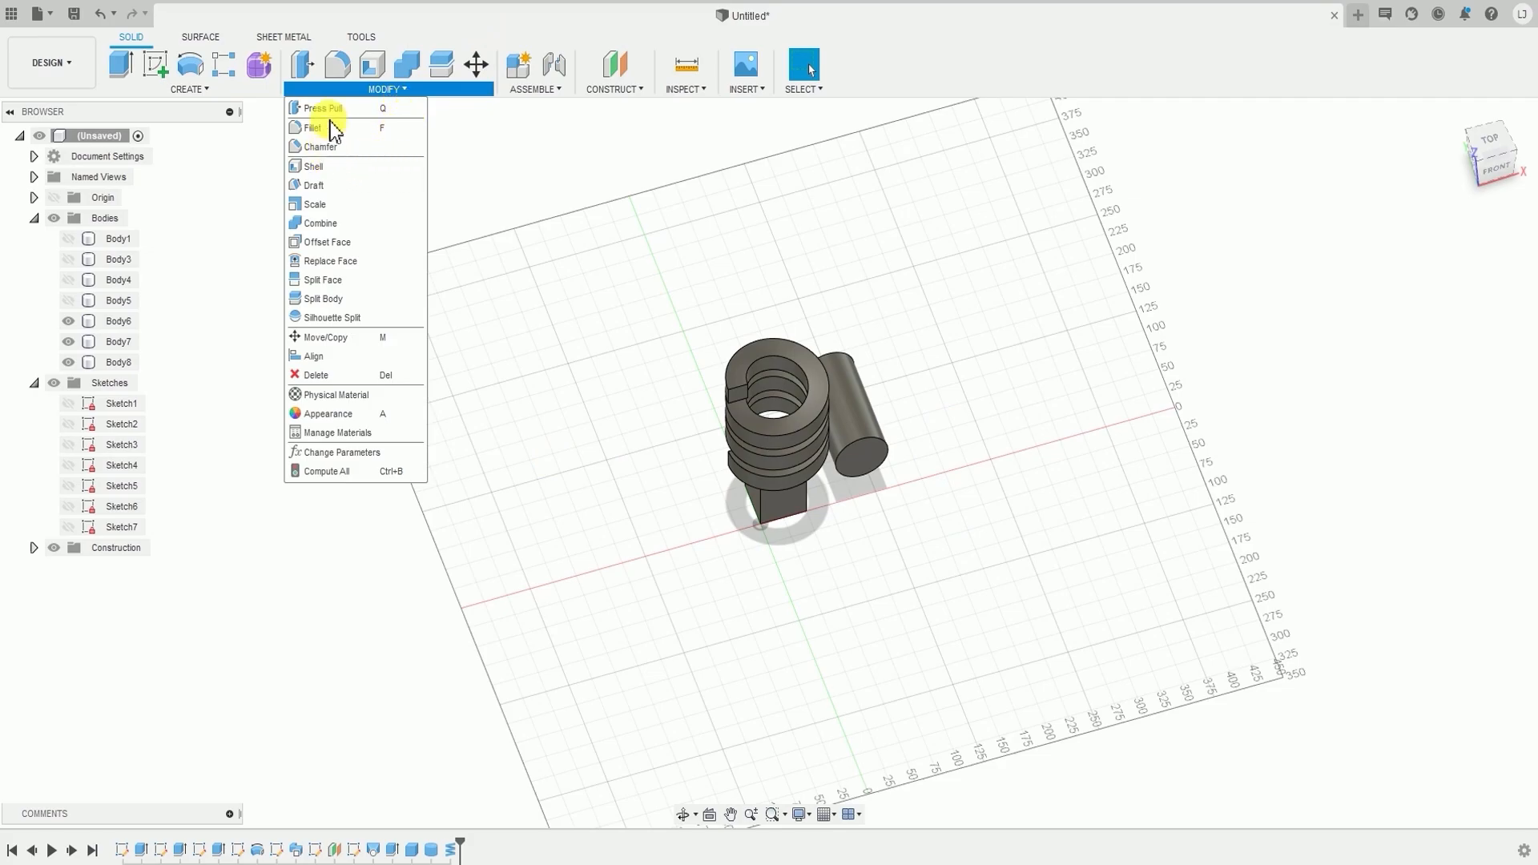
left_click(664, 281)
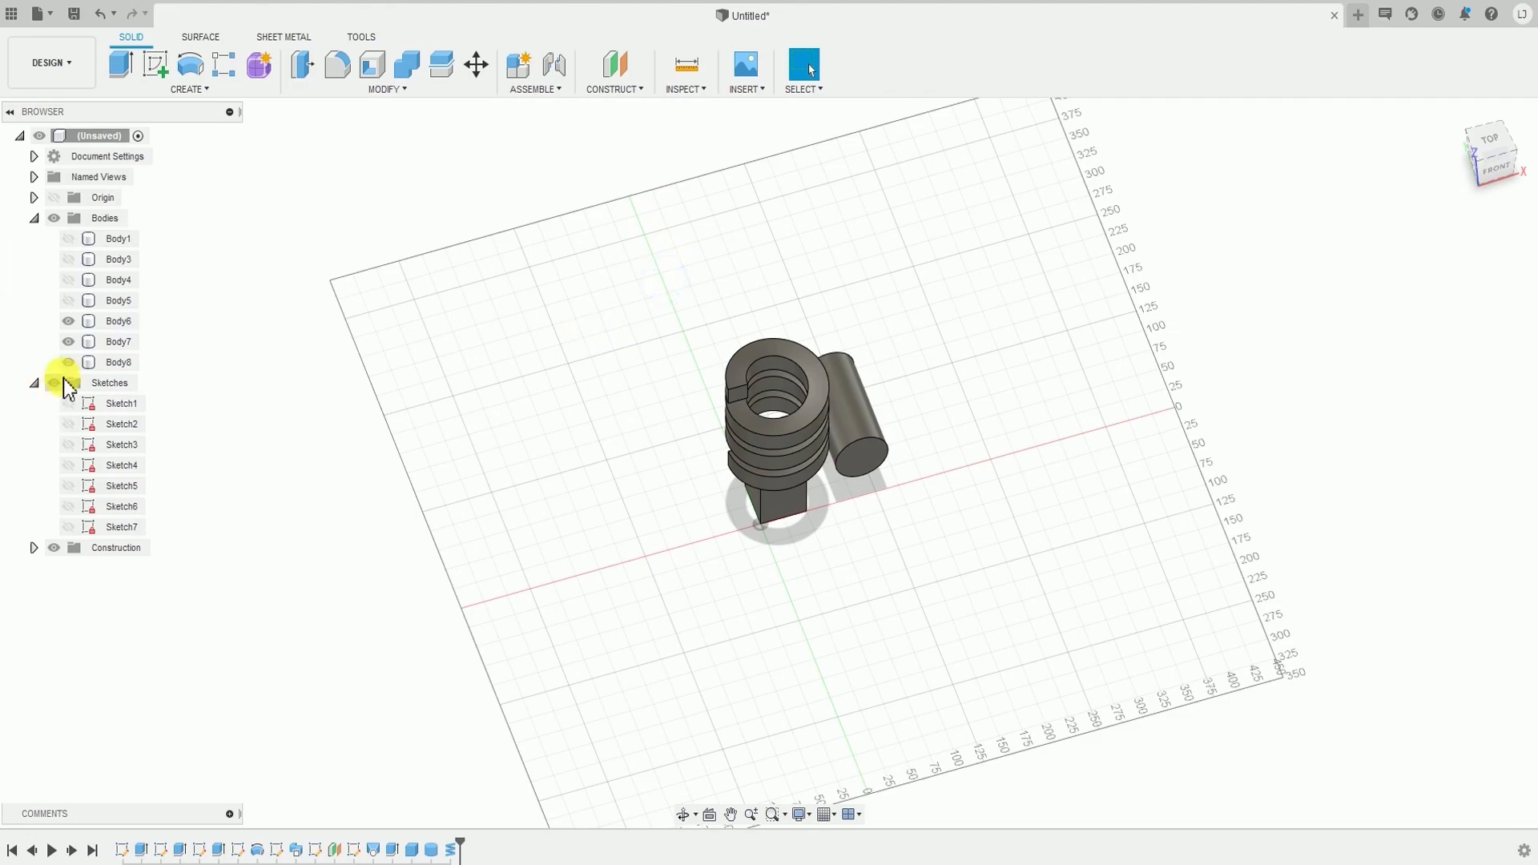
- Hide the box, cylinder and coil bodies
mouse_move(65, 324)
left_mouse_down()
mouse_move(140, 309)
mouse_move(66, 324)
left_mouse_up()
left_click(66, 324)
left_click(69, 341)
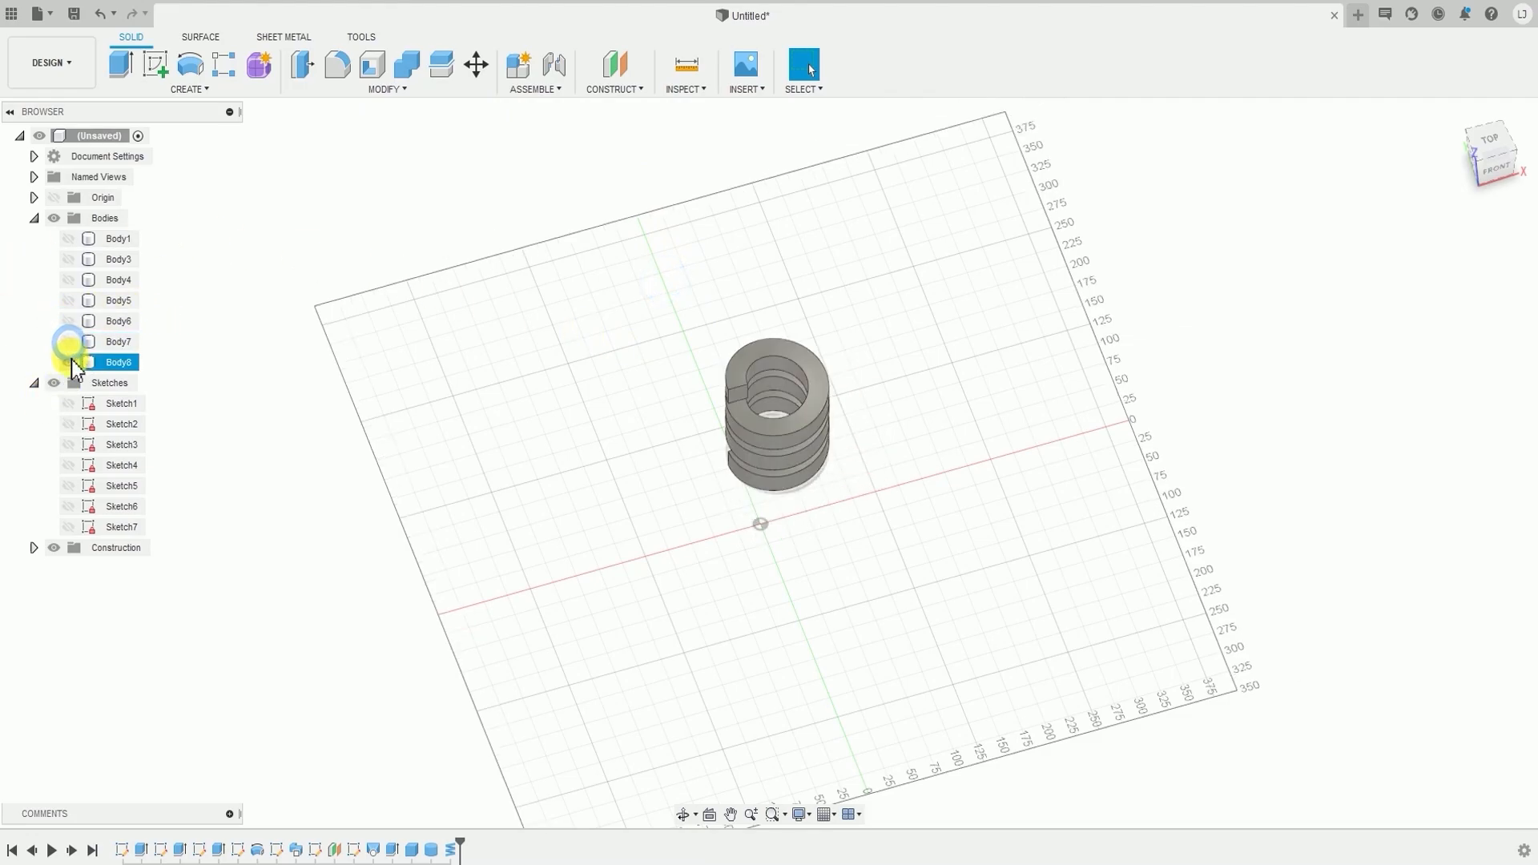
left_click(71, 359)
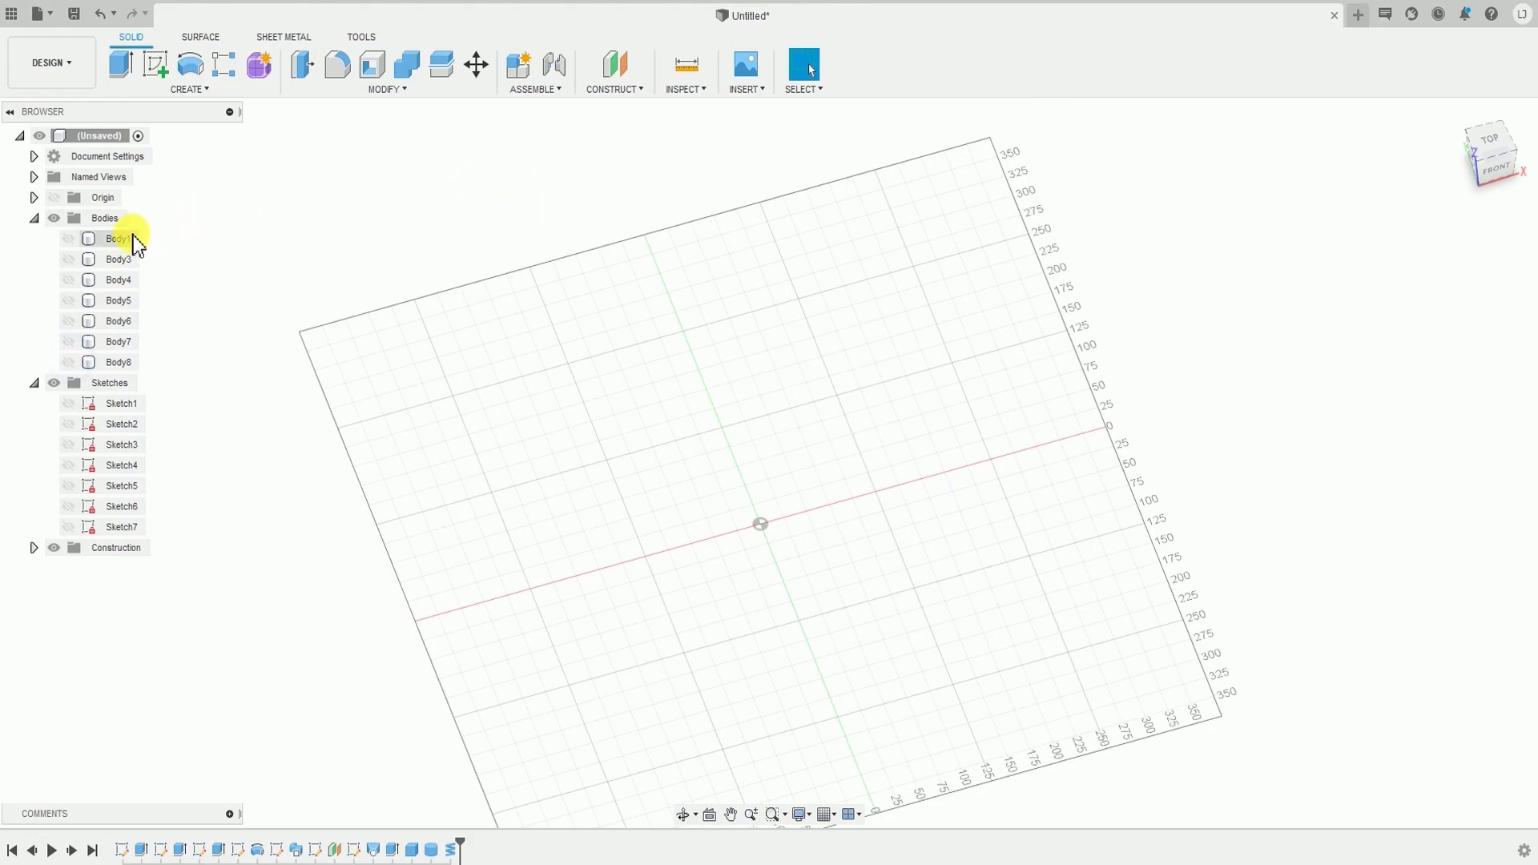
left_click(381, 233)
left_click(116, 262)
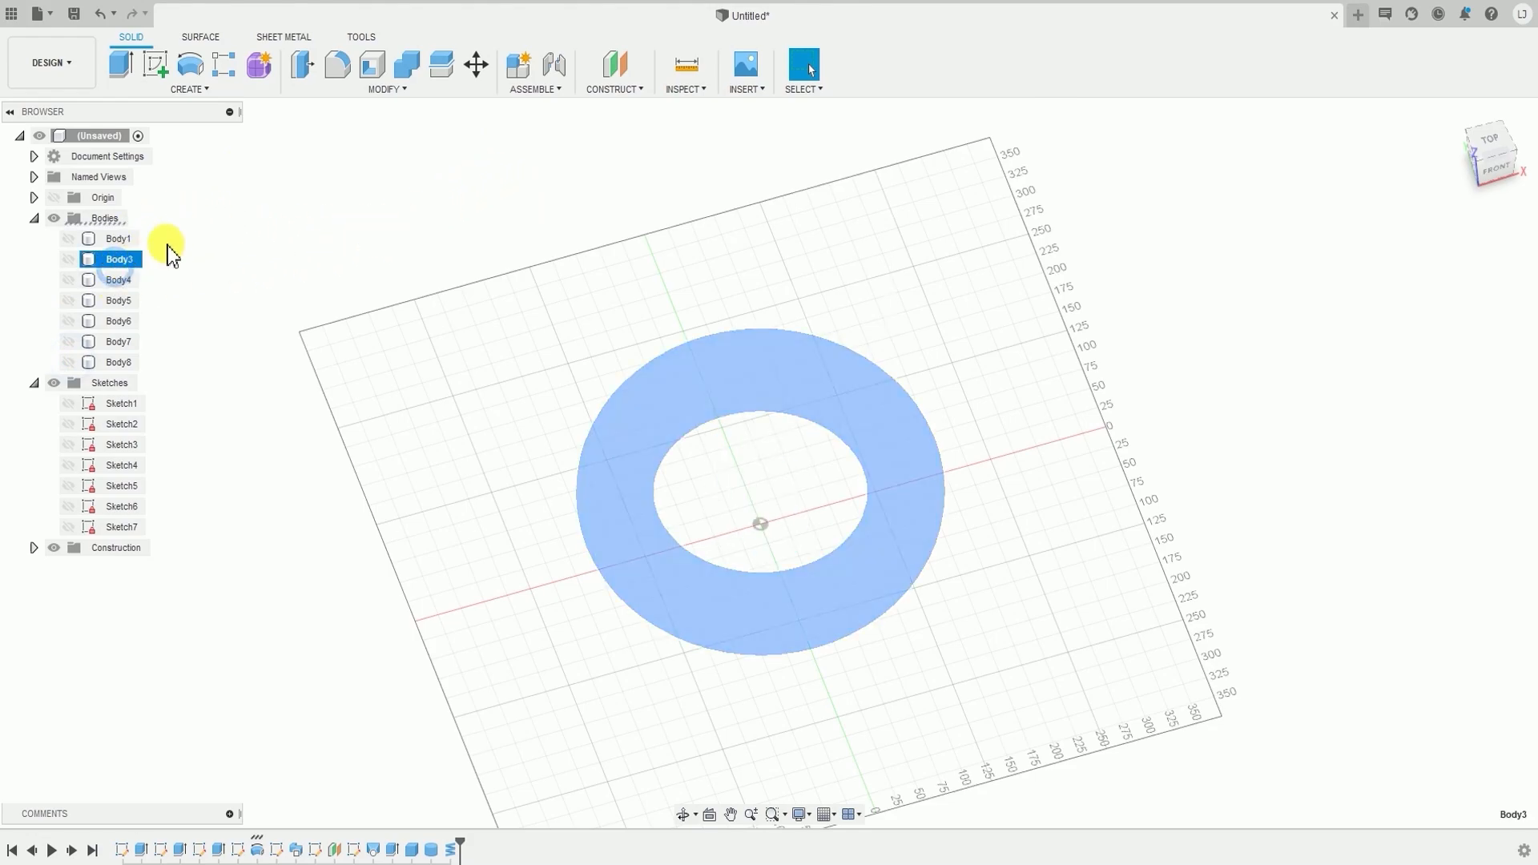
left_click(254, 209)
left_click(206, 224)
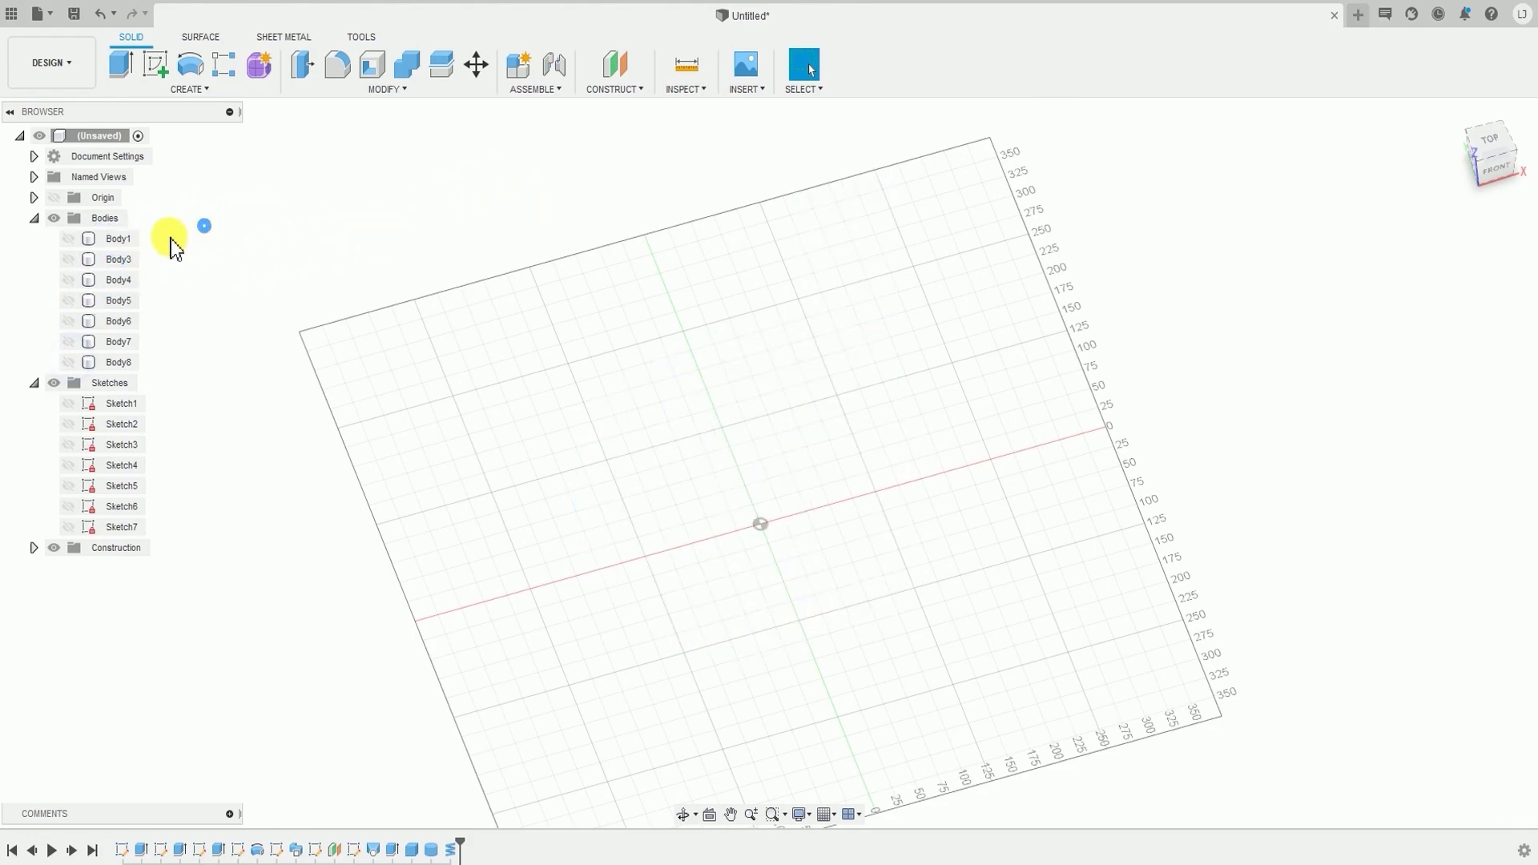
left_click(121, 240)
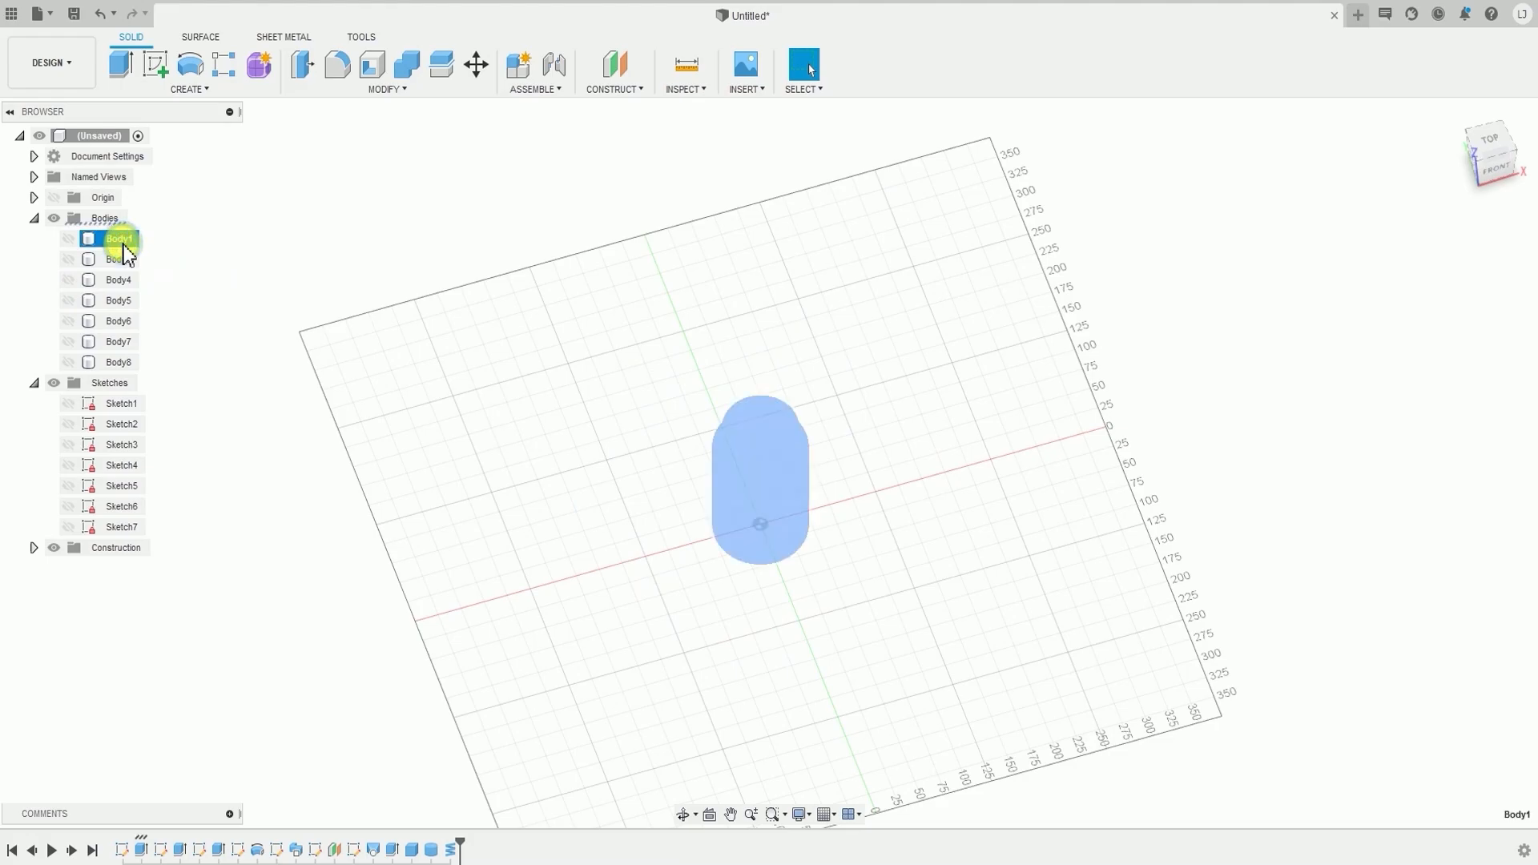
left_click(449, 225)
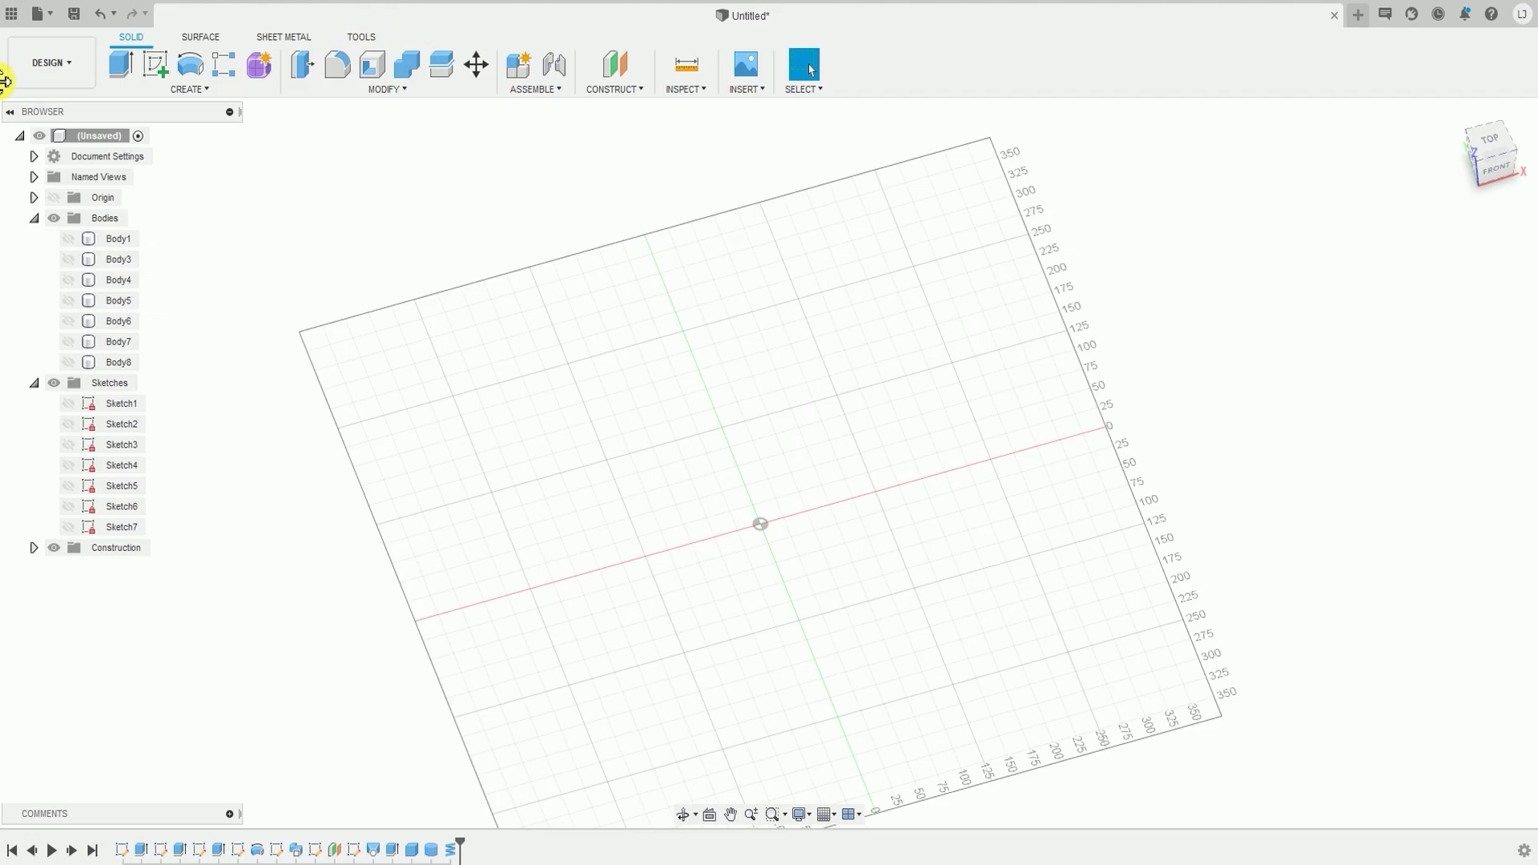
middle_click_drag(647, 401, 564, 352)
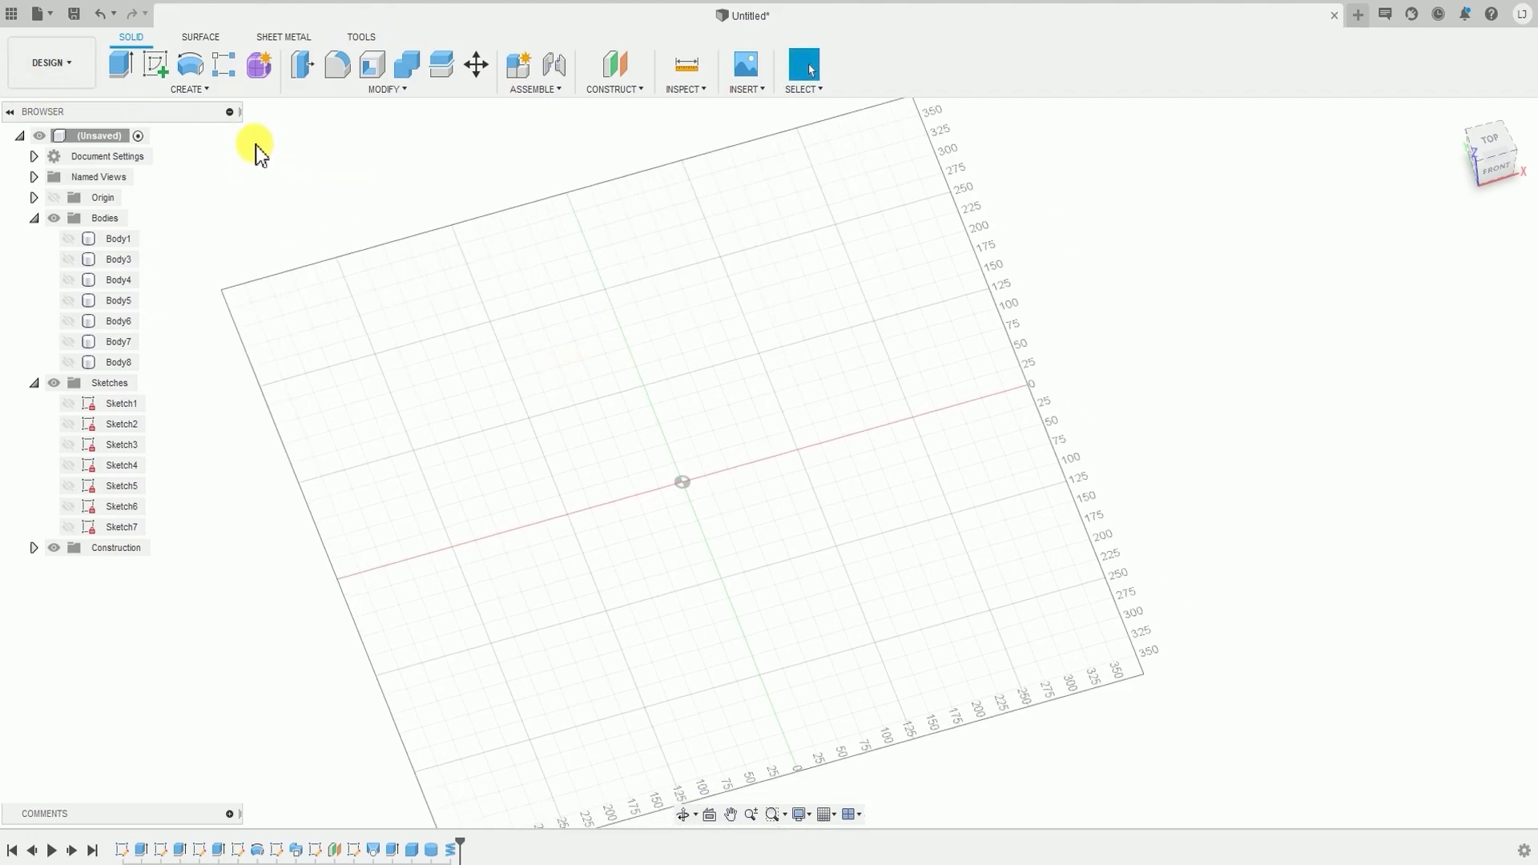
- Create a 50 × 50 × 50 mm box as a new body on the horizontal plane, with one corner at the origin
left_click(205, 90)
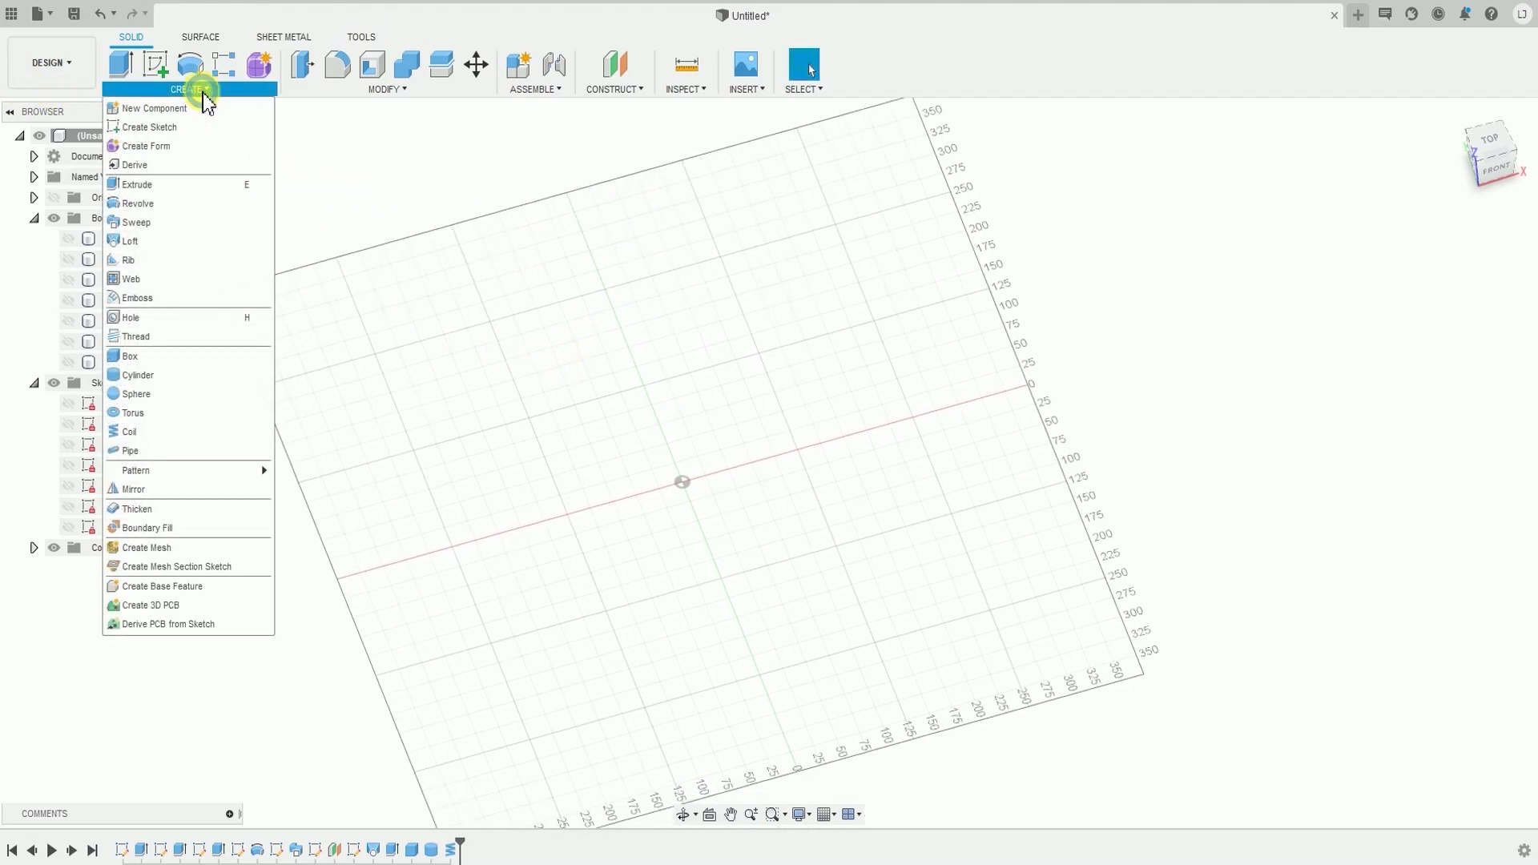
left_click(152, 362)
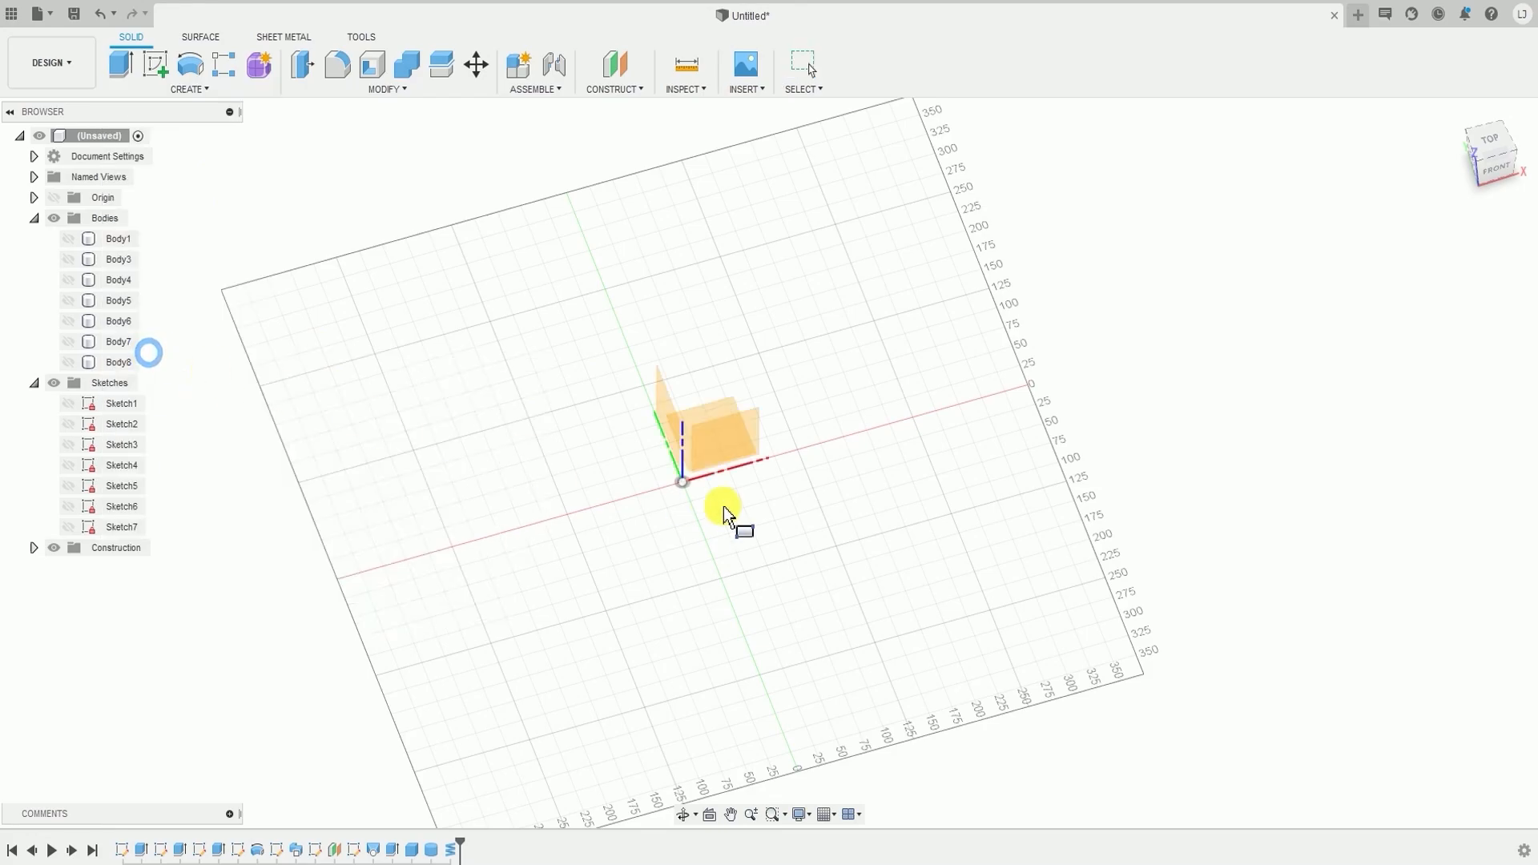
left_click(681, 410)
left_click(659, 469)
left_click(710, 393)
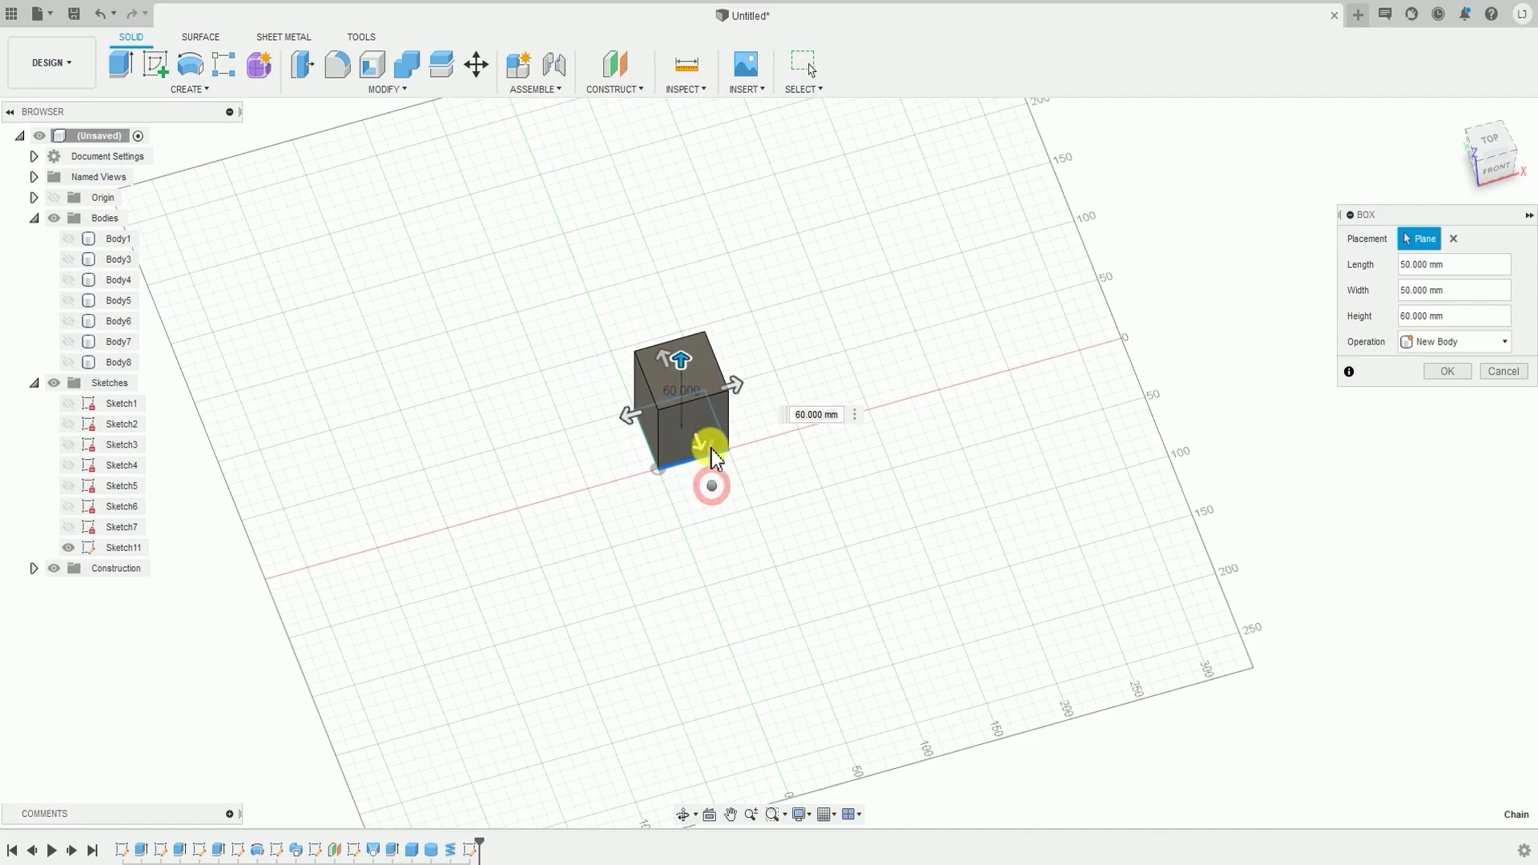
right_click(705, 479)
middle_click_drag(705, 479, 732, 440, "shift")
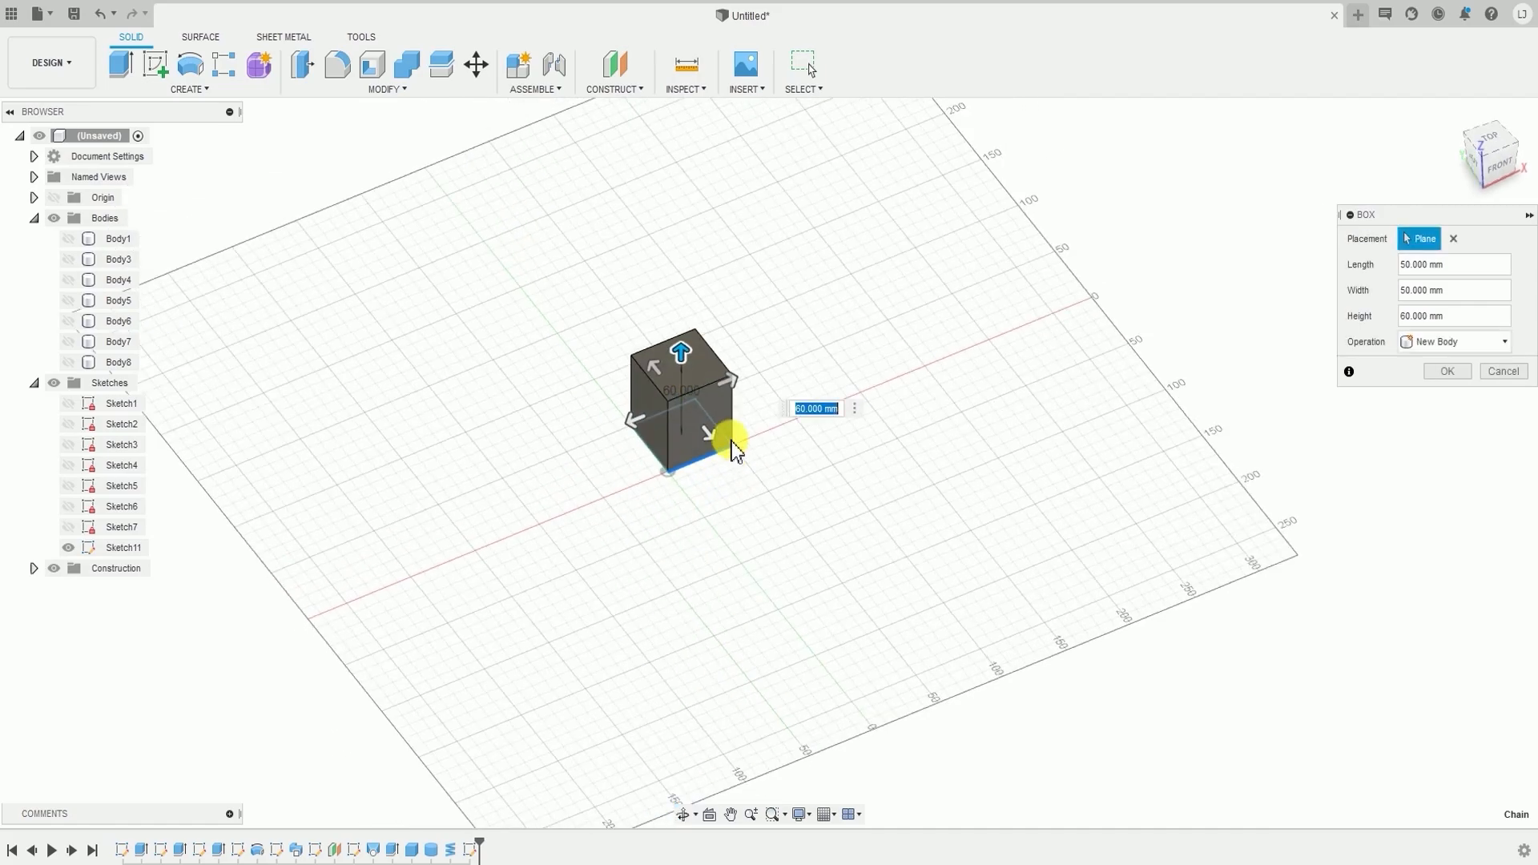
scroll(730, 436, "up", 5)
middle_click_drag(694, 388, 890, 351)
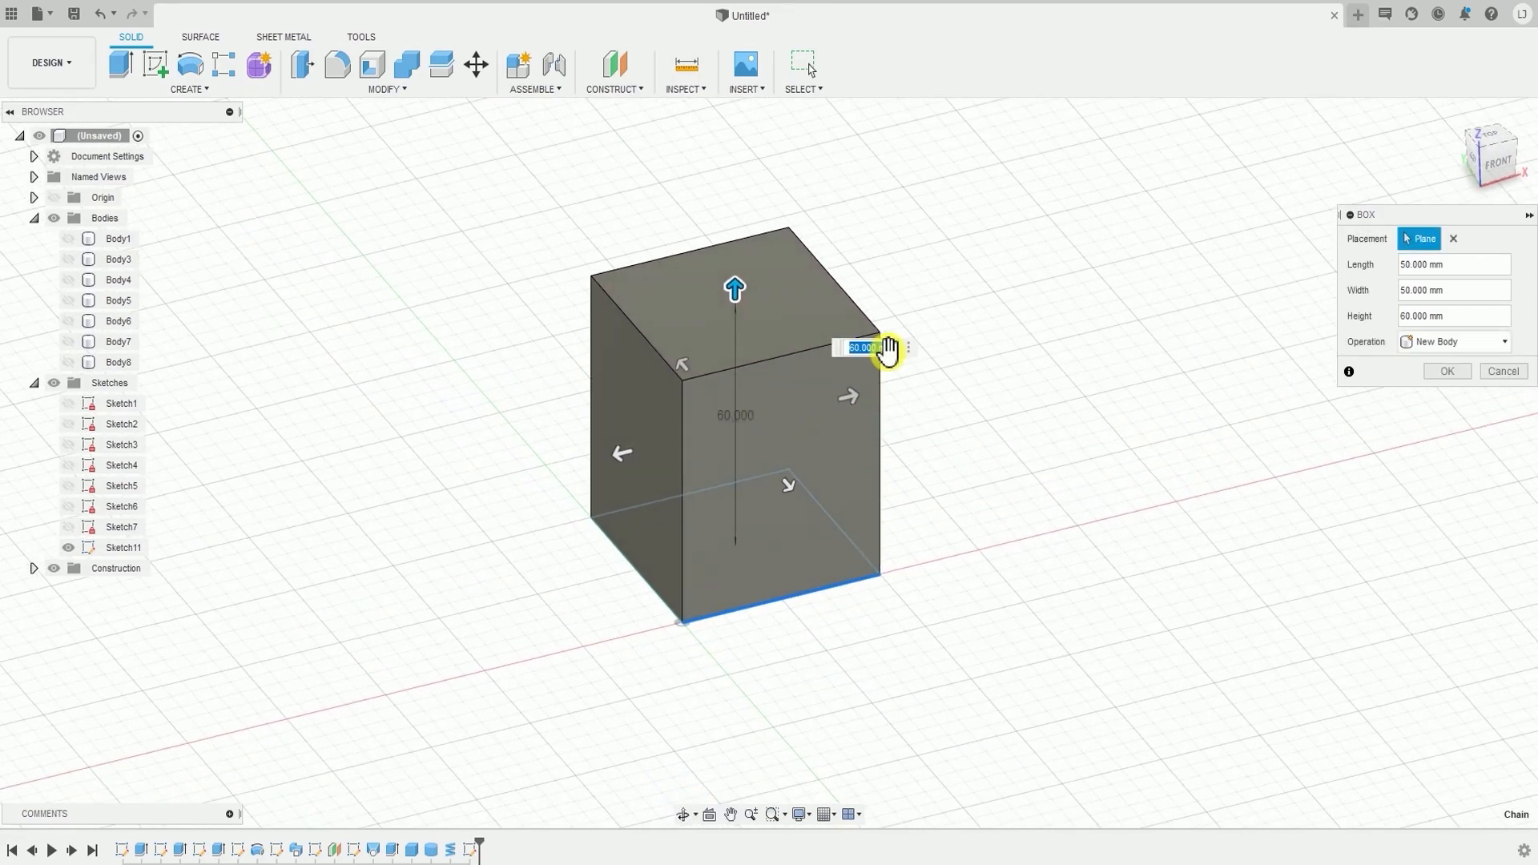
type("50")
key("Return")
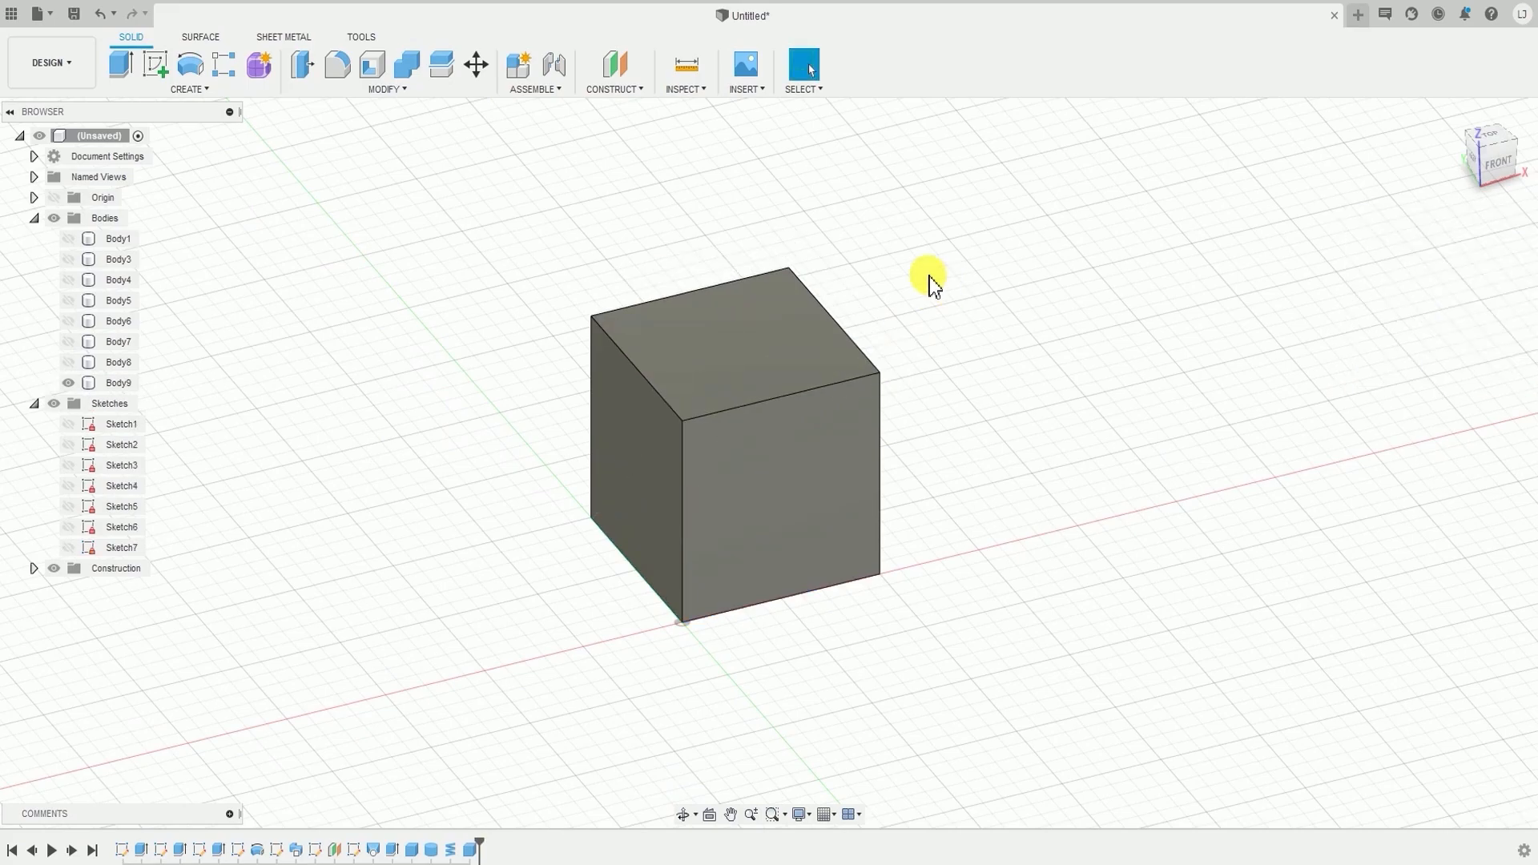
- Fillet the box's upper left edge, running front to back, with a constant 10 mm radius
mouse_move(858, 471)
middle_mouse_down("shift")
mouse_move(931, 437)
mouse_move(817, 512)
mouse_move(830, 472)
middle_mouse_up("shift")
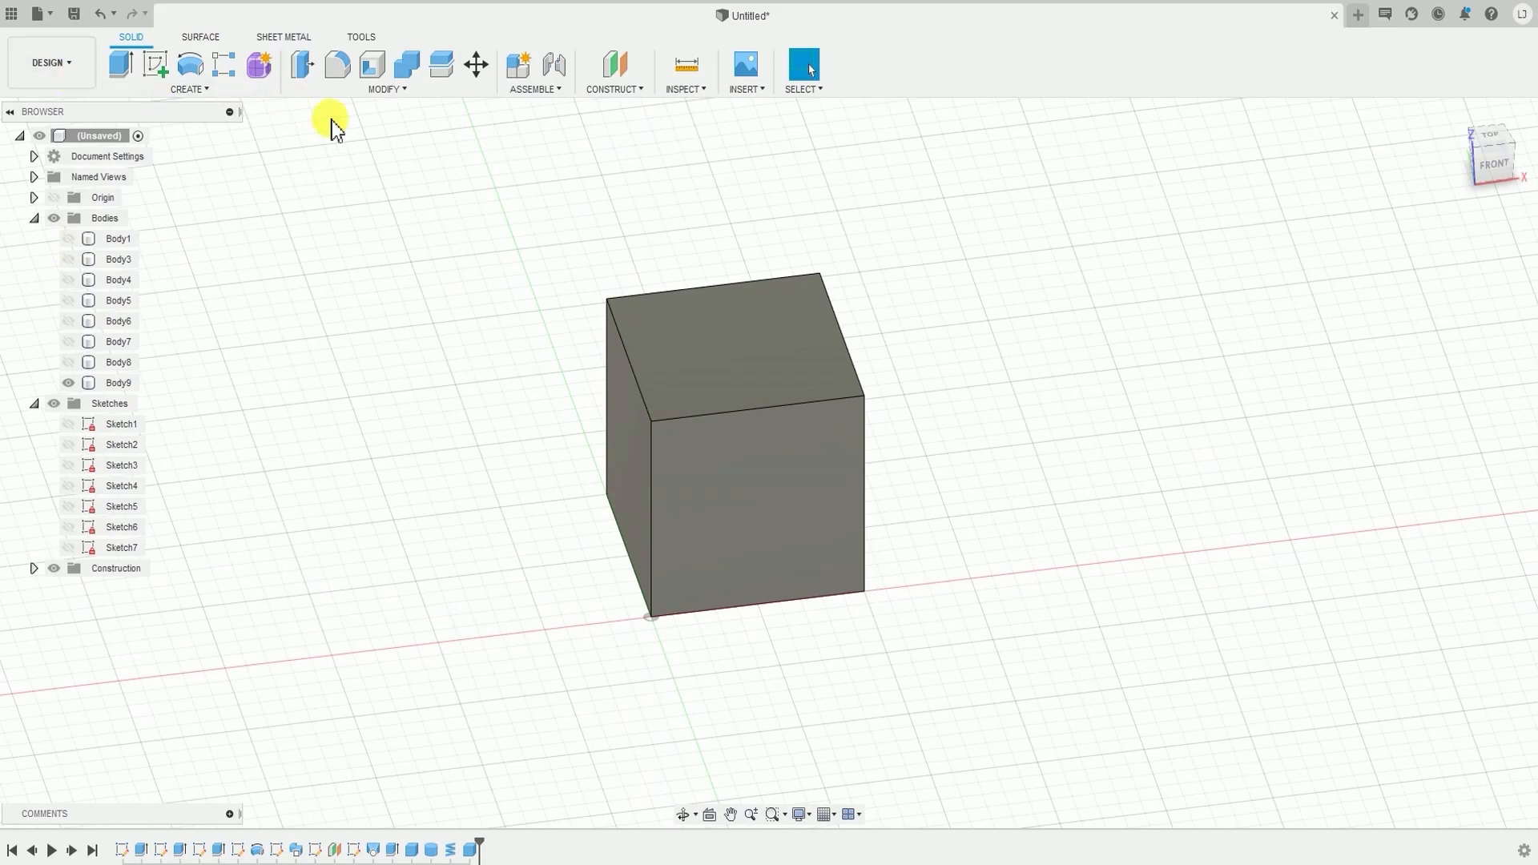
left_click(428, 89)
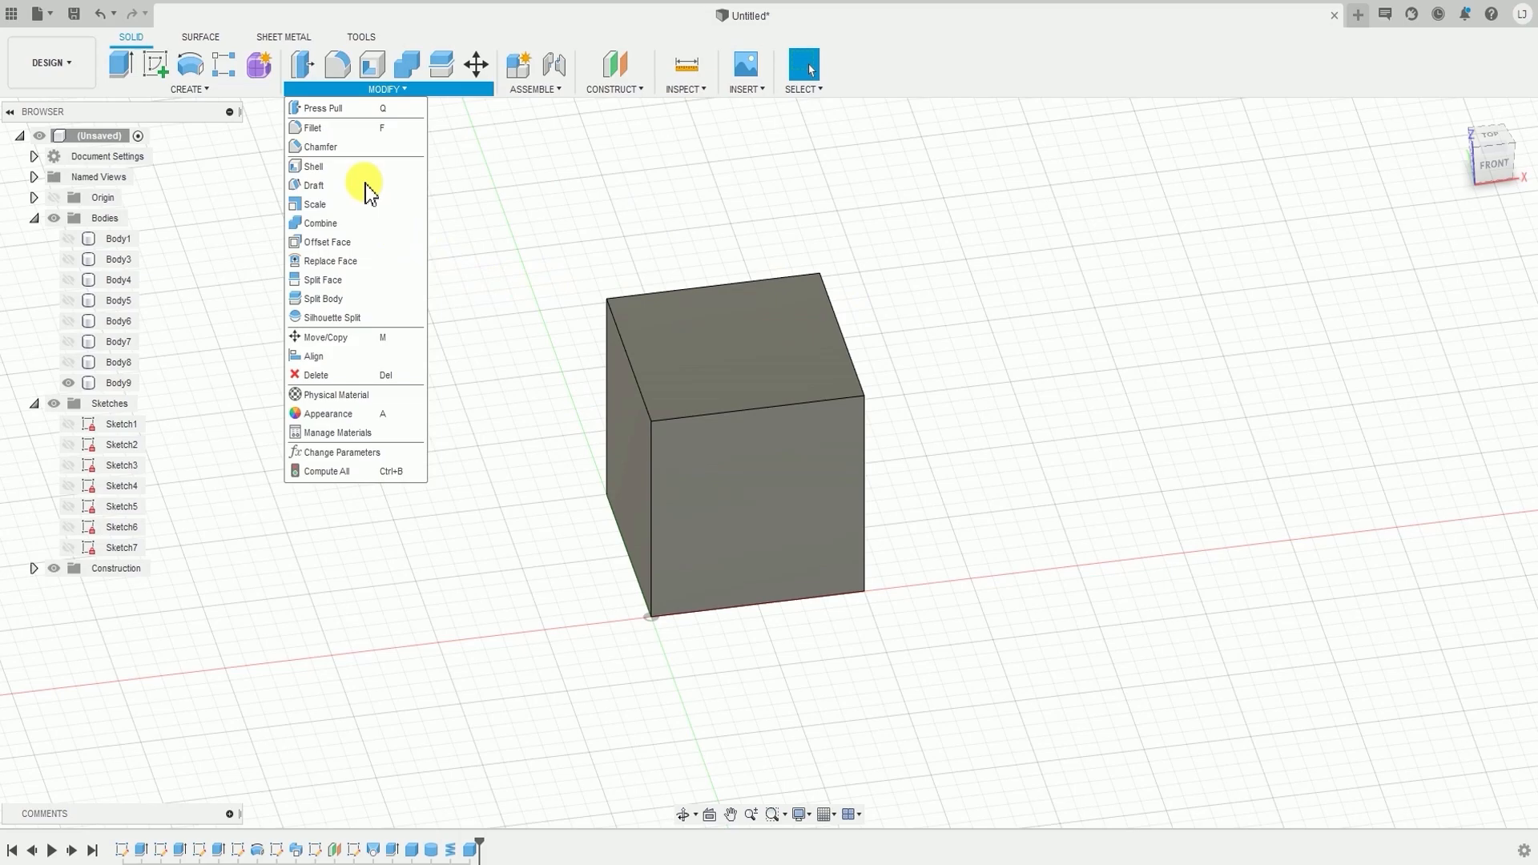
left_click(362, 129)
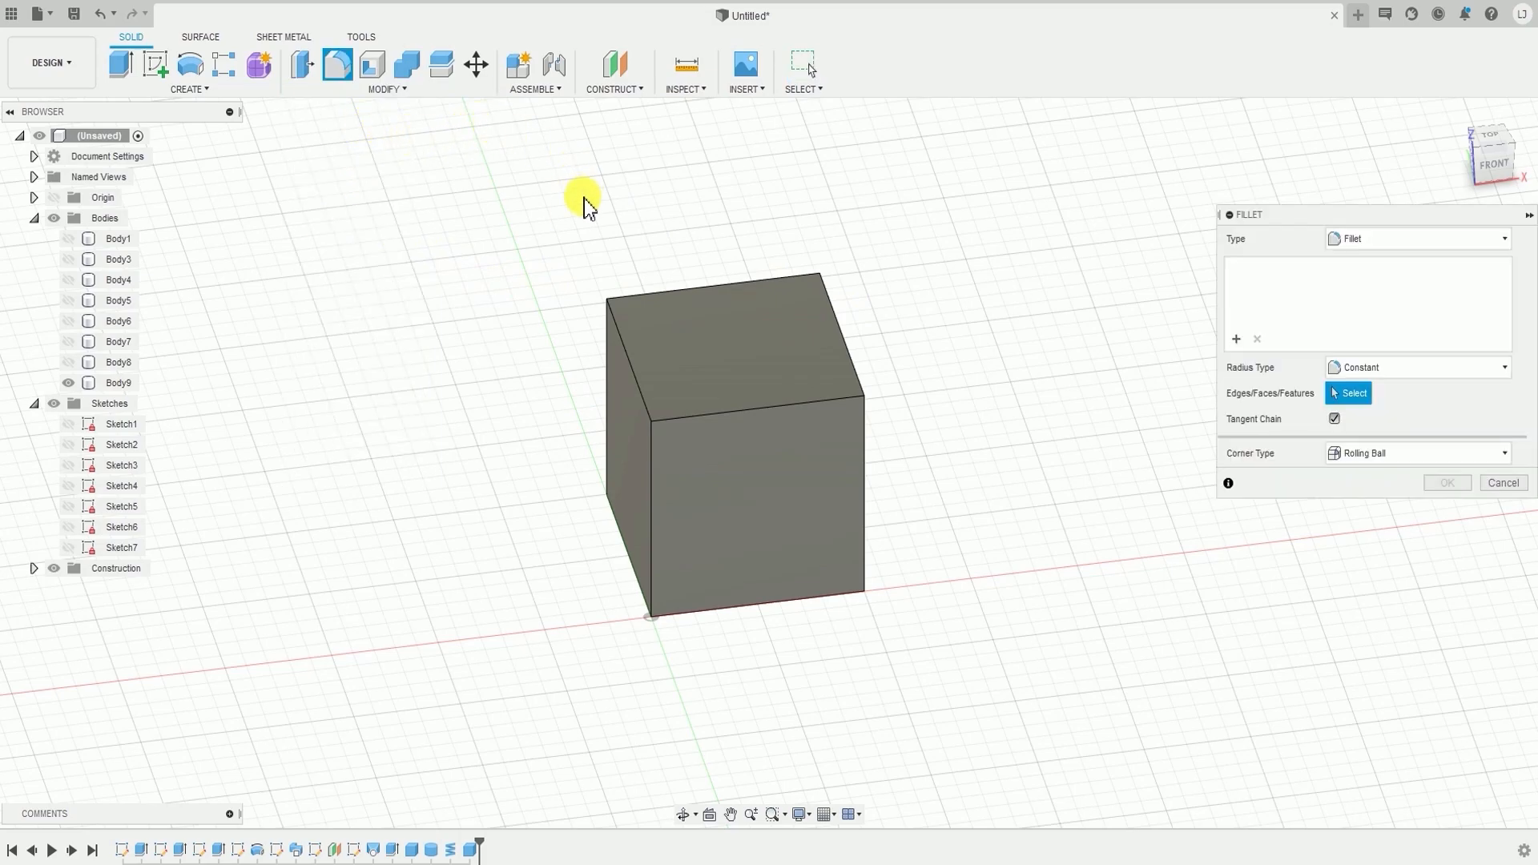
scroll(656, 340, "up", 3)
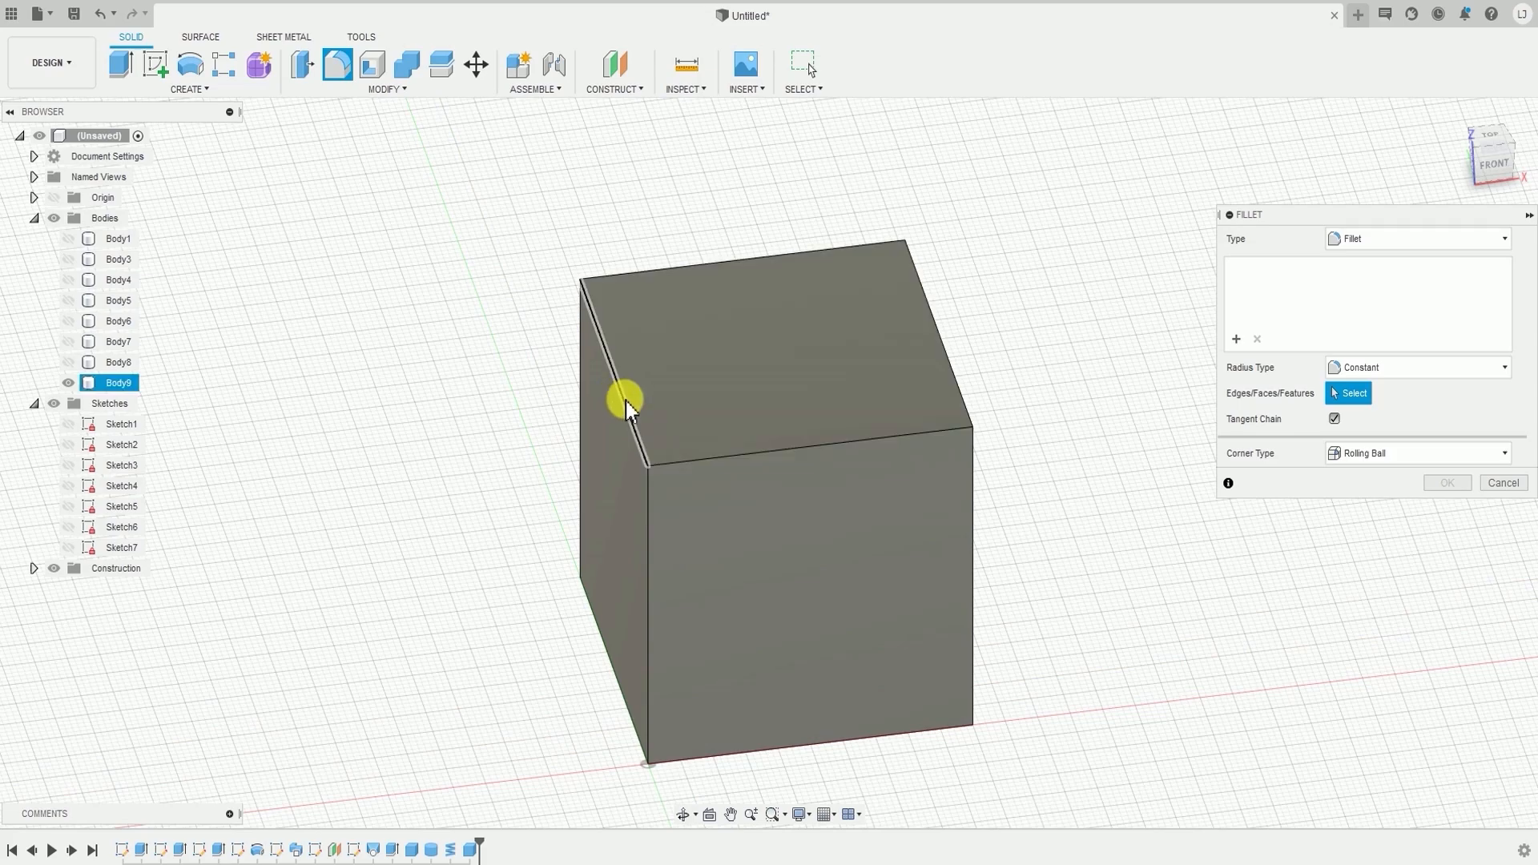
left_click(627, 401)
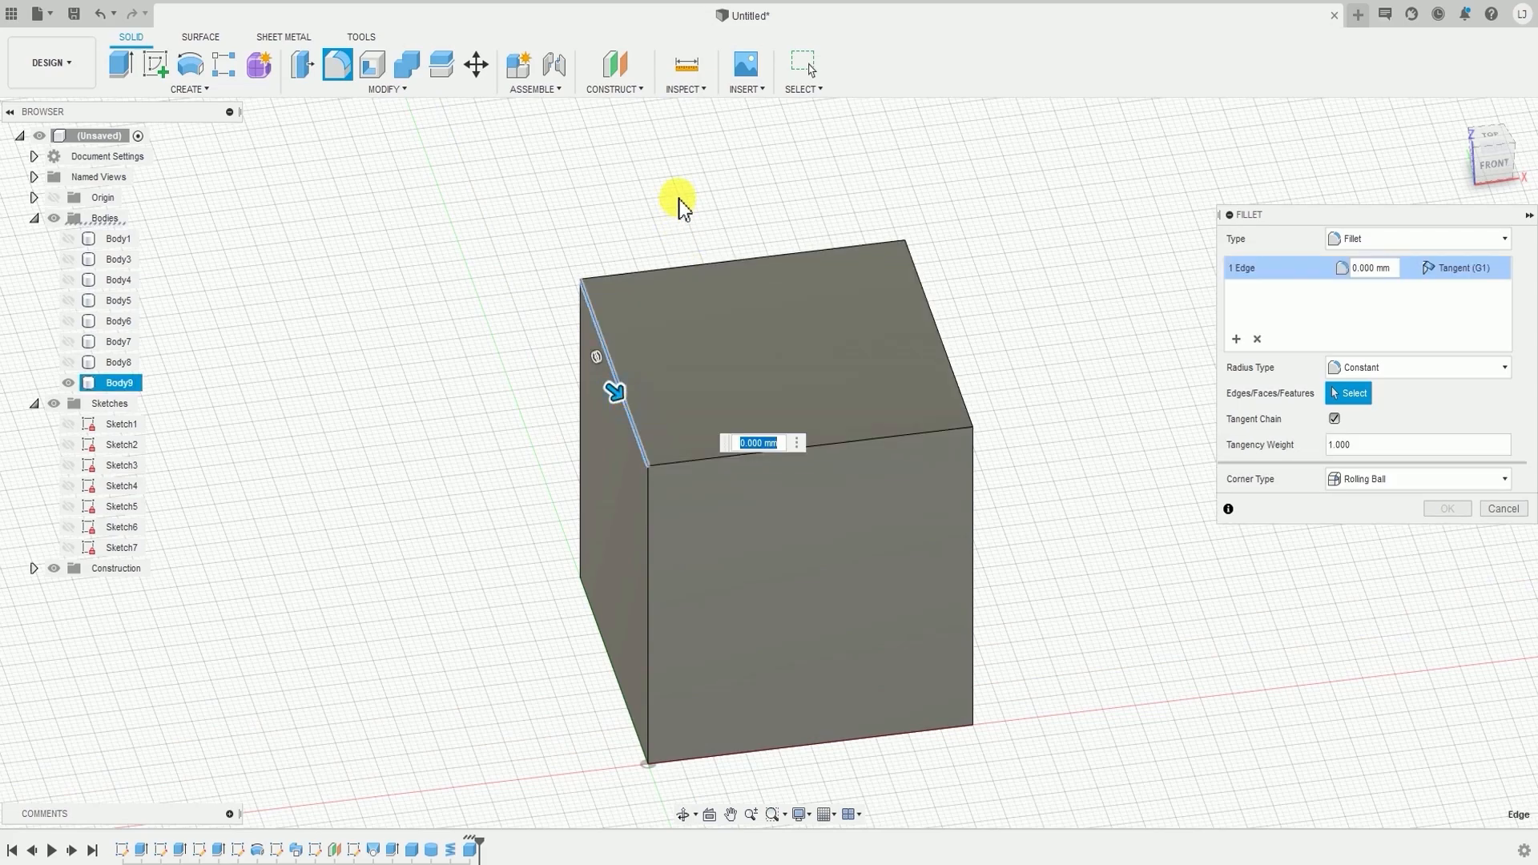
type("10")
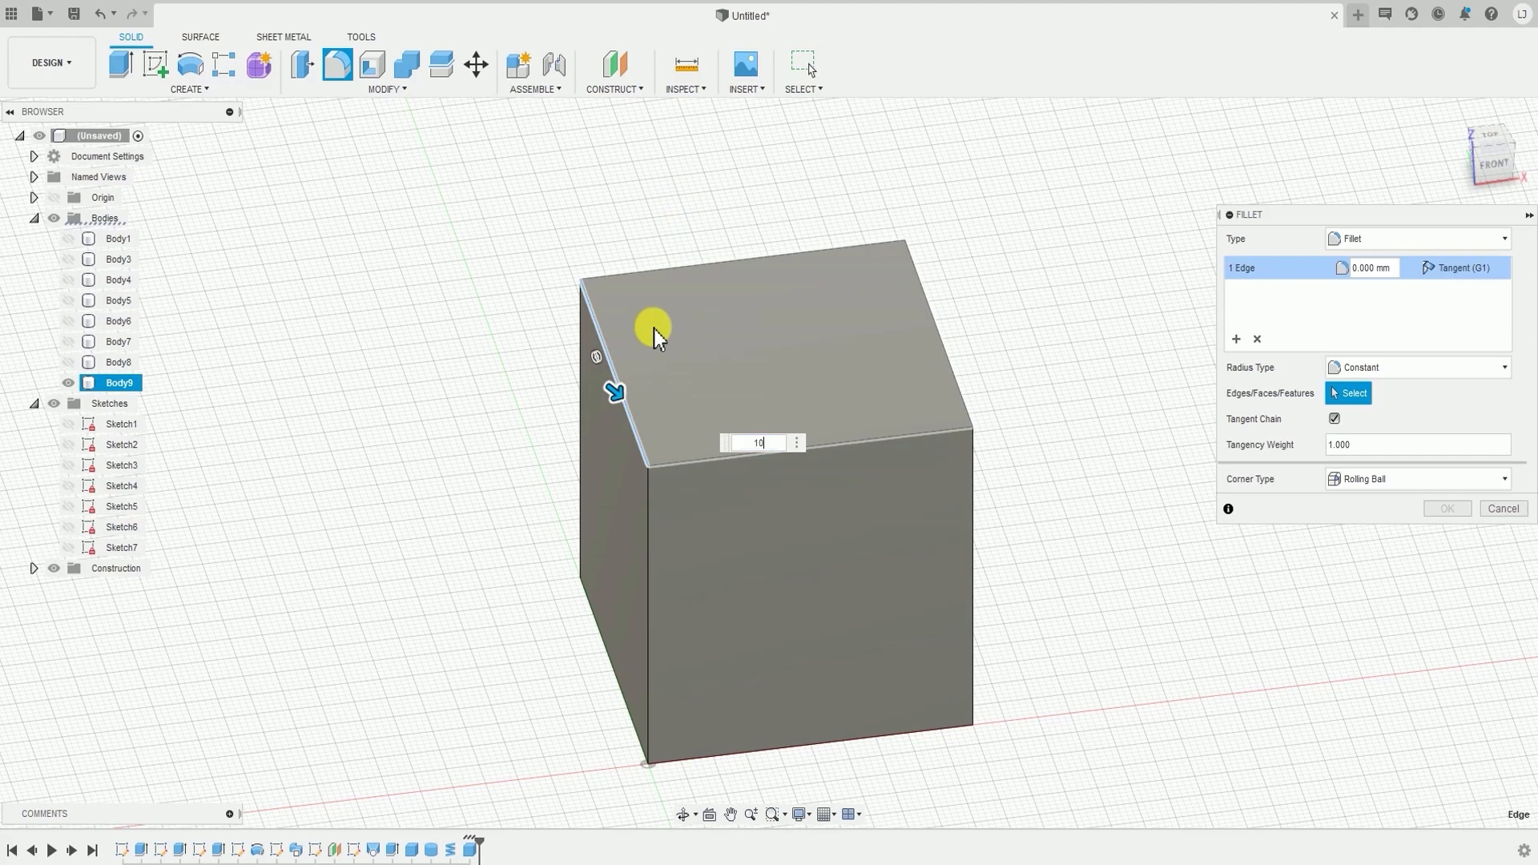
middle_click_drag(651, 409, 630, 389, "shift")
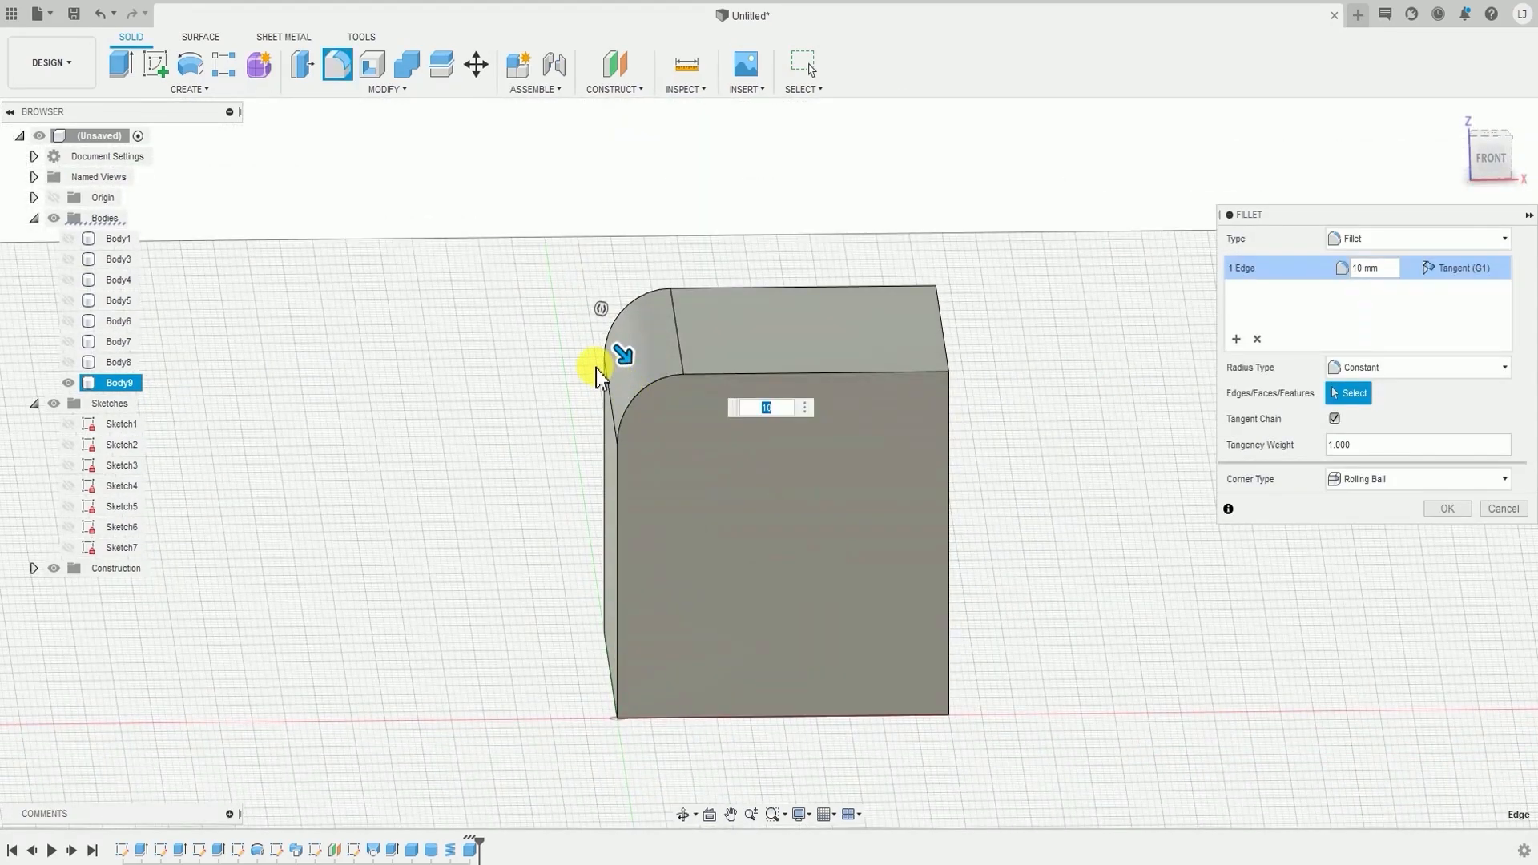
middle_click_drag(505, 340, 801, 268, "shift")
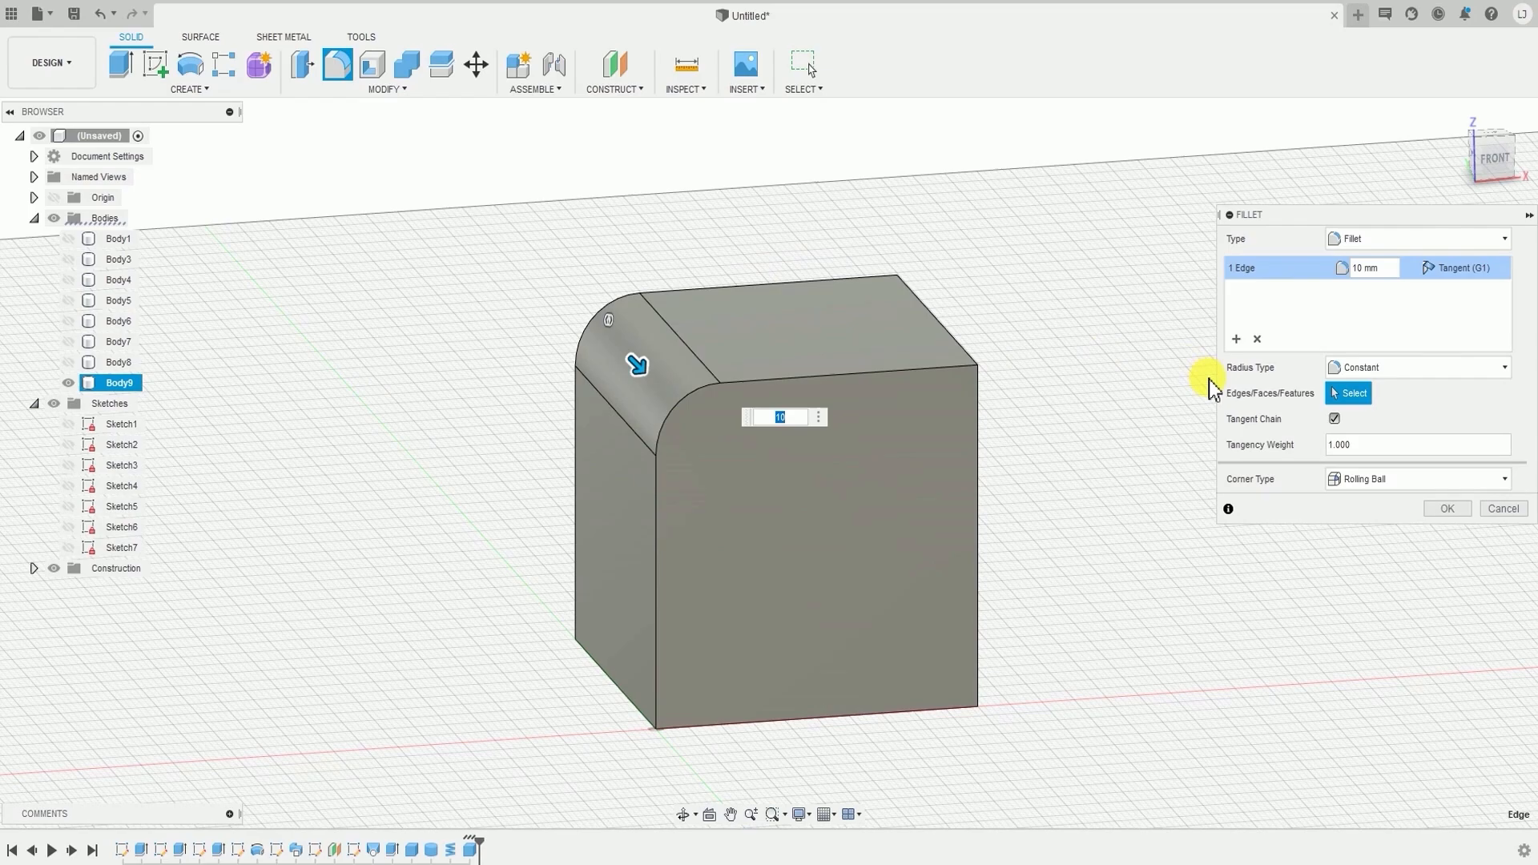
left_click(1455, 512)
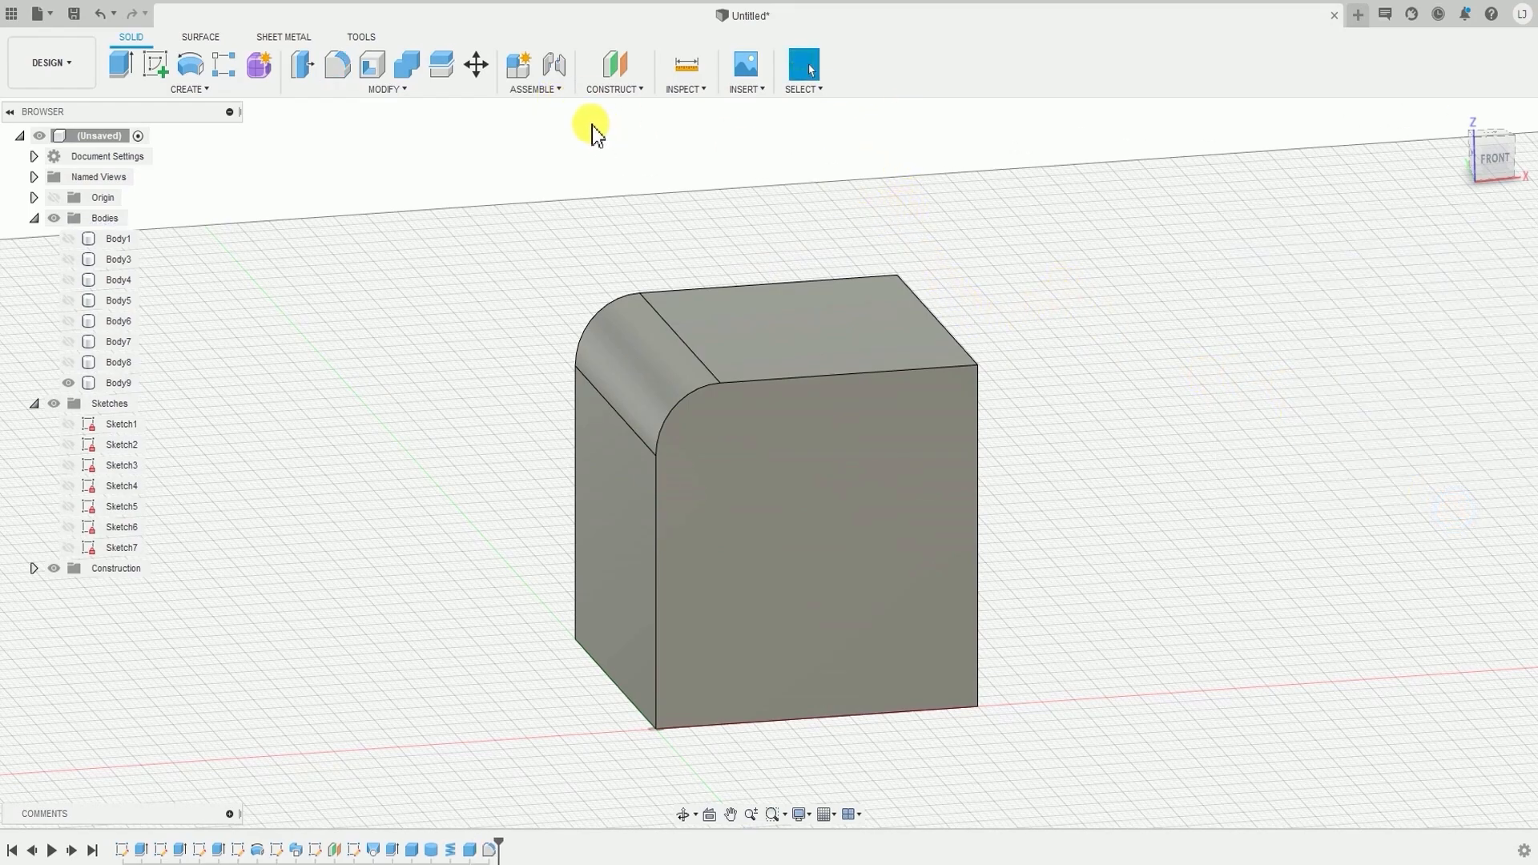
- Chamfer the box's upper right edge, opposite the fillet, with an equal distance of 10 mm
middle_click_drag(1144, 383, 1122, 411)
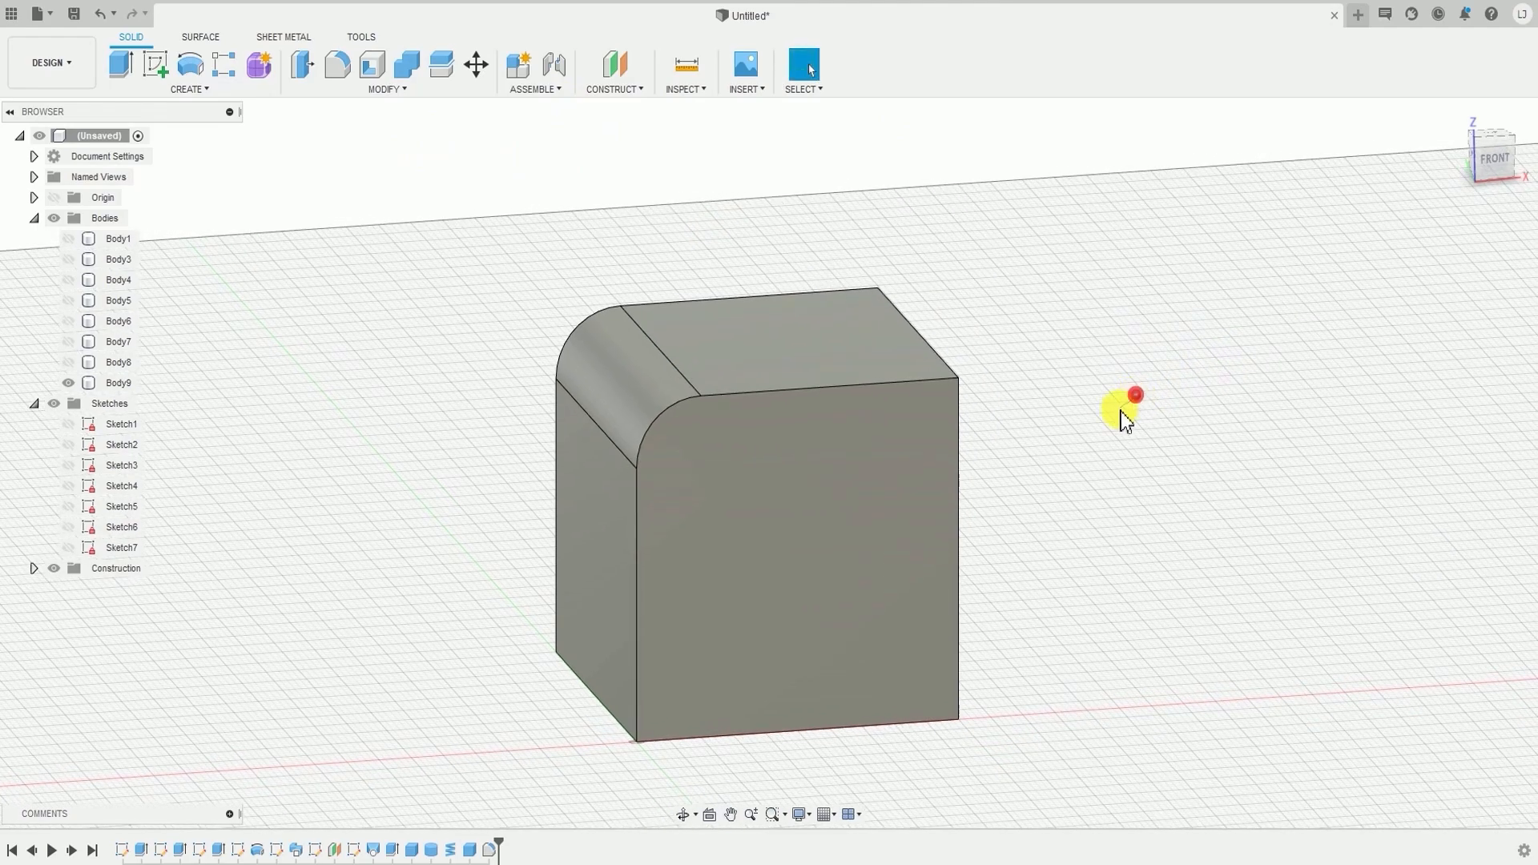
right_click_drag(1122, 411, 1128, 403)
left_click(1129, 216)
middle_click_drag(1112, 252, 954, 336, "shift")
left_click(388, 88)
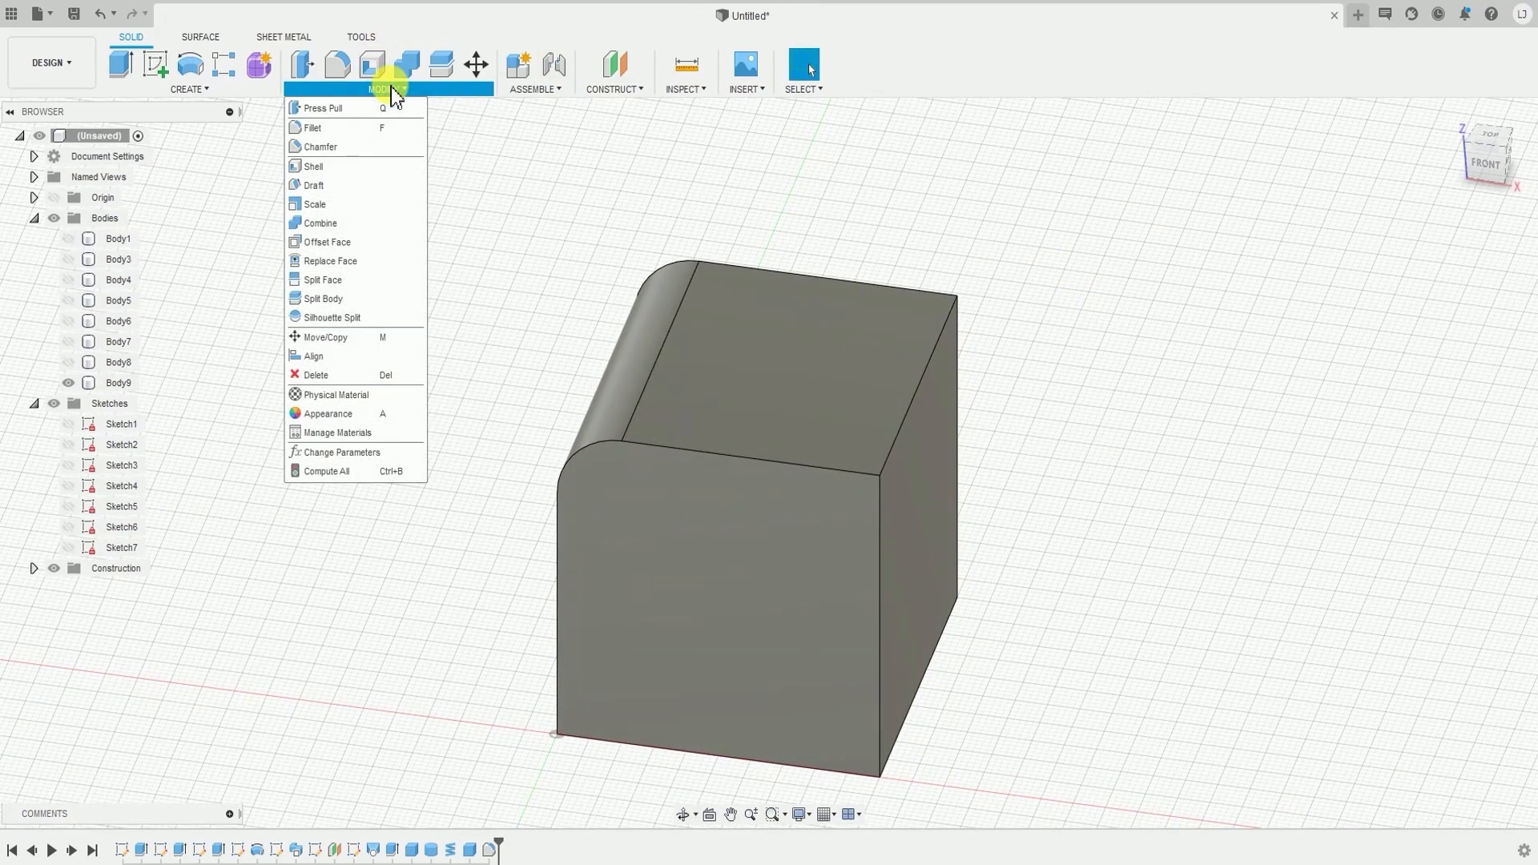
left_click(358, 147)
scroll(1066, 296, "up", 3)
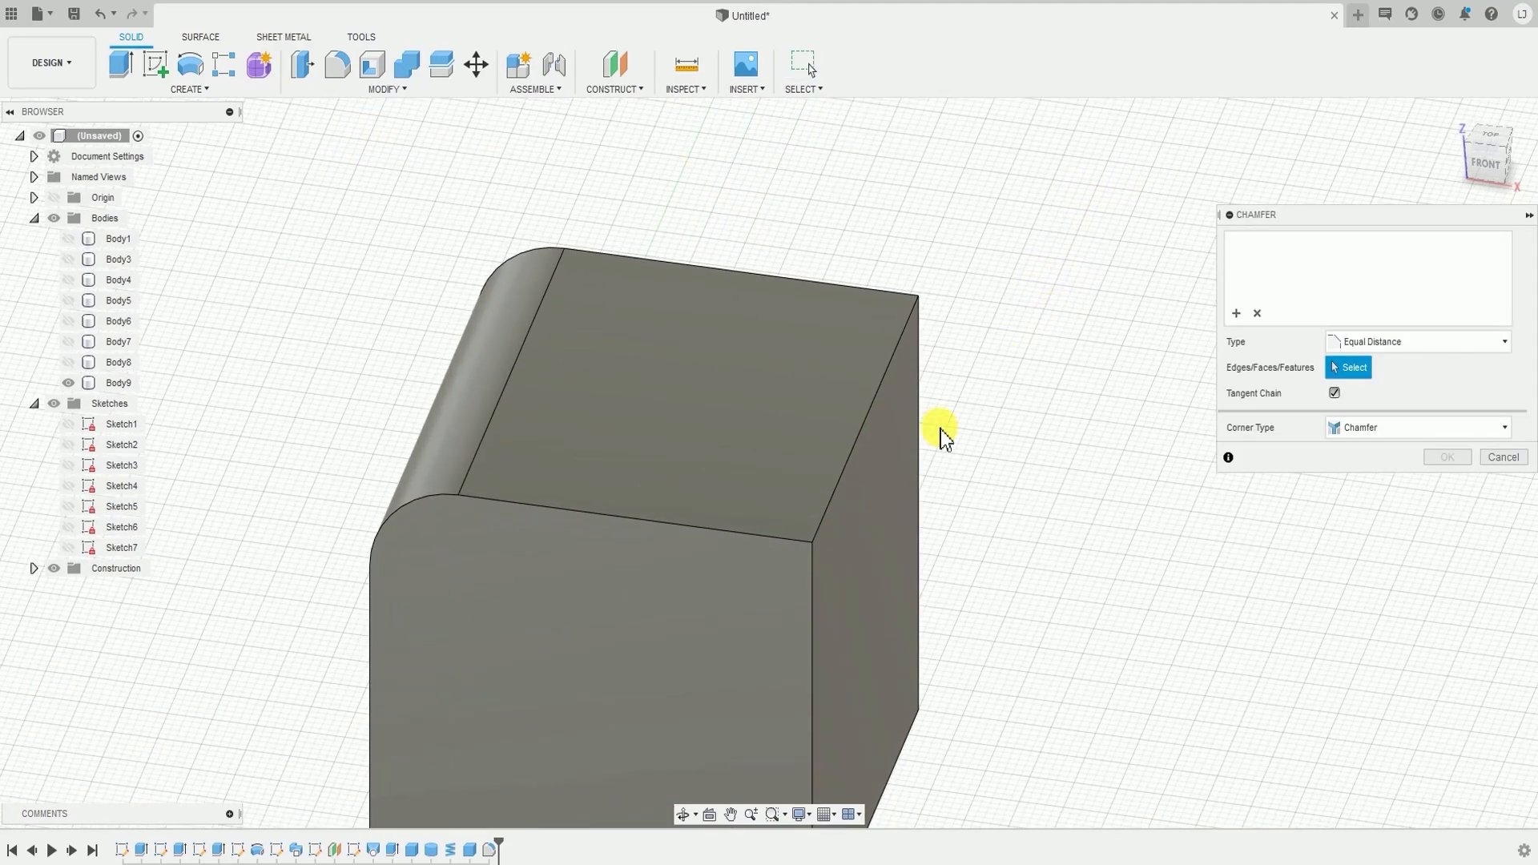
left_click(849, 458)
middle_click_drag(951, 429, 978, 372, "shift")
type("10")
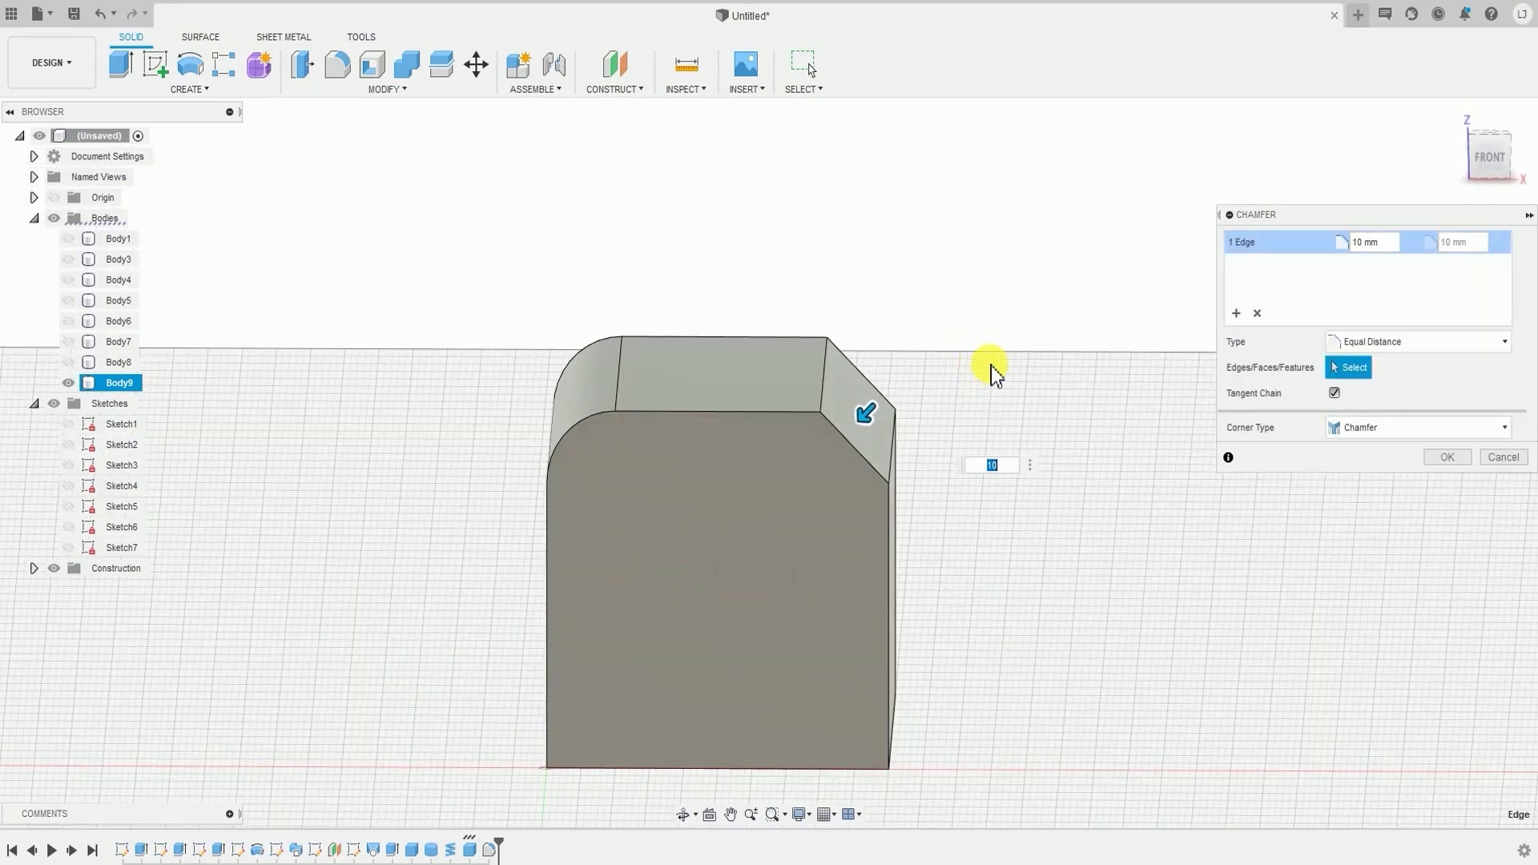
left_click(1429, 457)
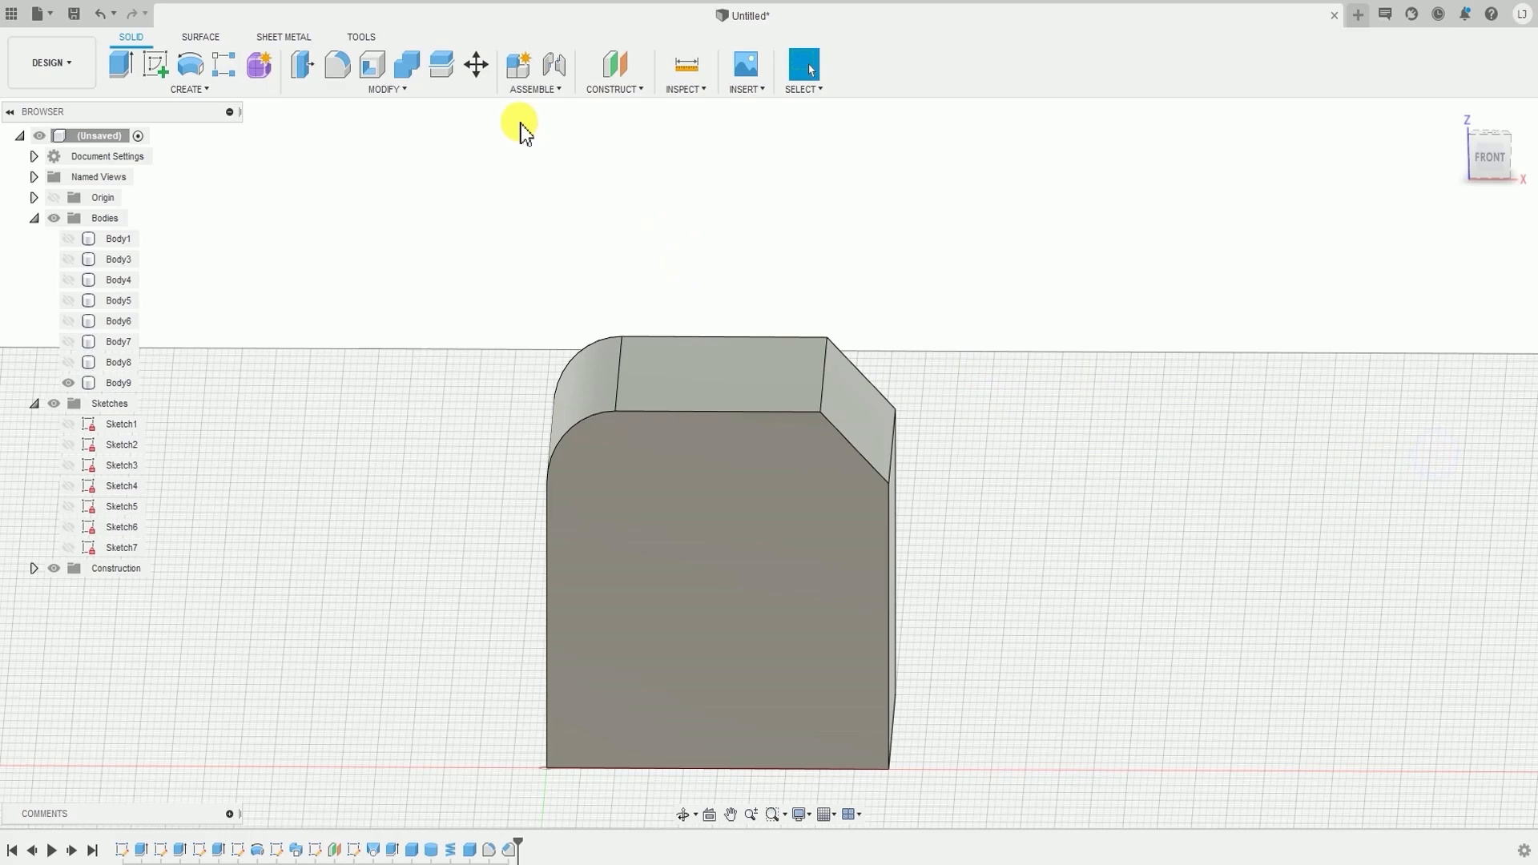
- Examine the filleted and chamfered edges of the box from several angles to compare their shapes
middle_click_drag(679, 239, 688, 282, "shift")
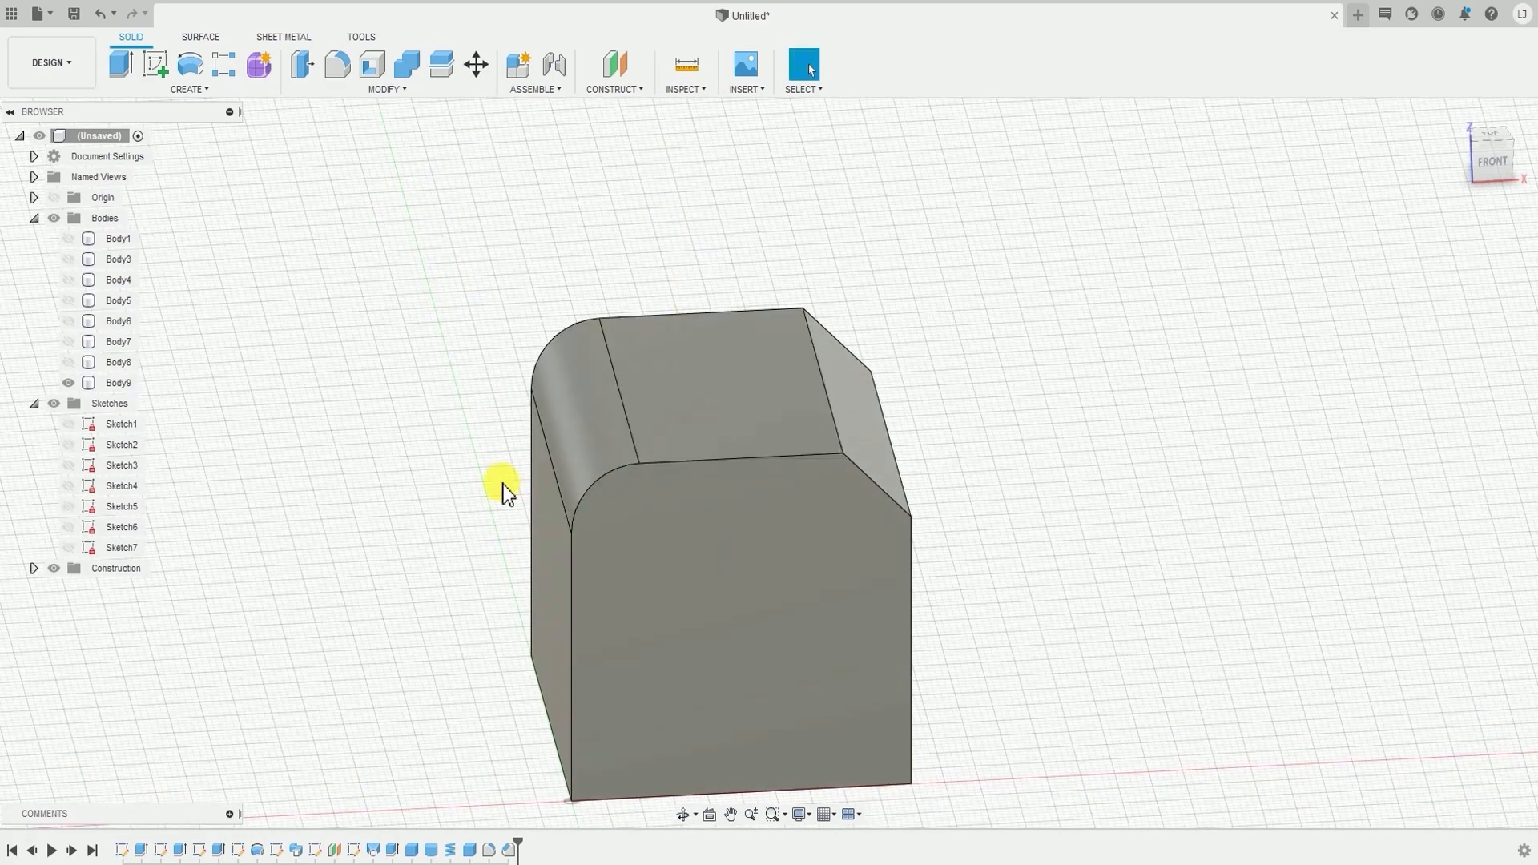
left_click(749, 387)
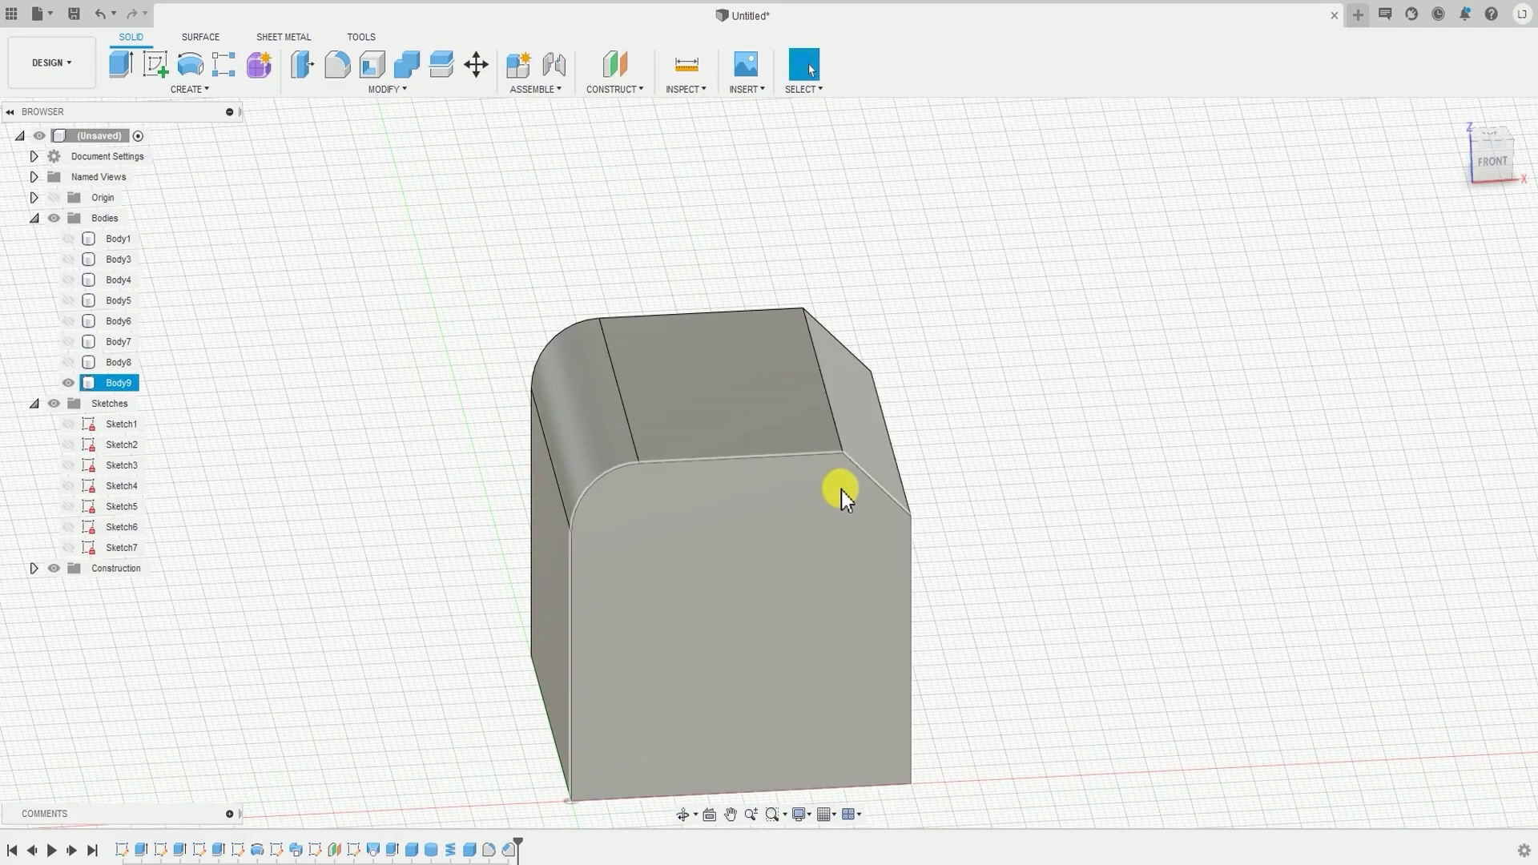
left_click(848, 203)
left_click(823, 447)
mouse_move(823, 447)
middle_mouse_down("shift")
mouse_move(796, 411)
mouse_move(814, 436)
middle_mouse_up("shift")
left_click(940, 447)
left_click(774, 447)
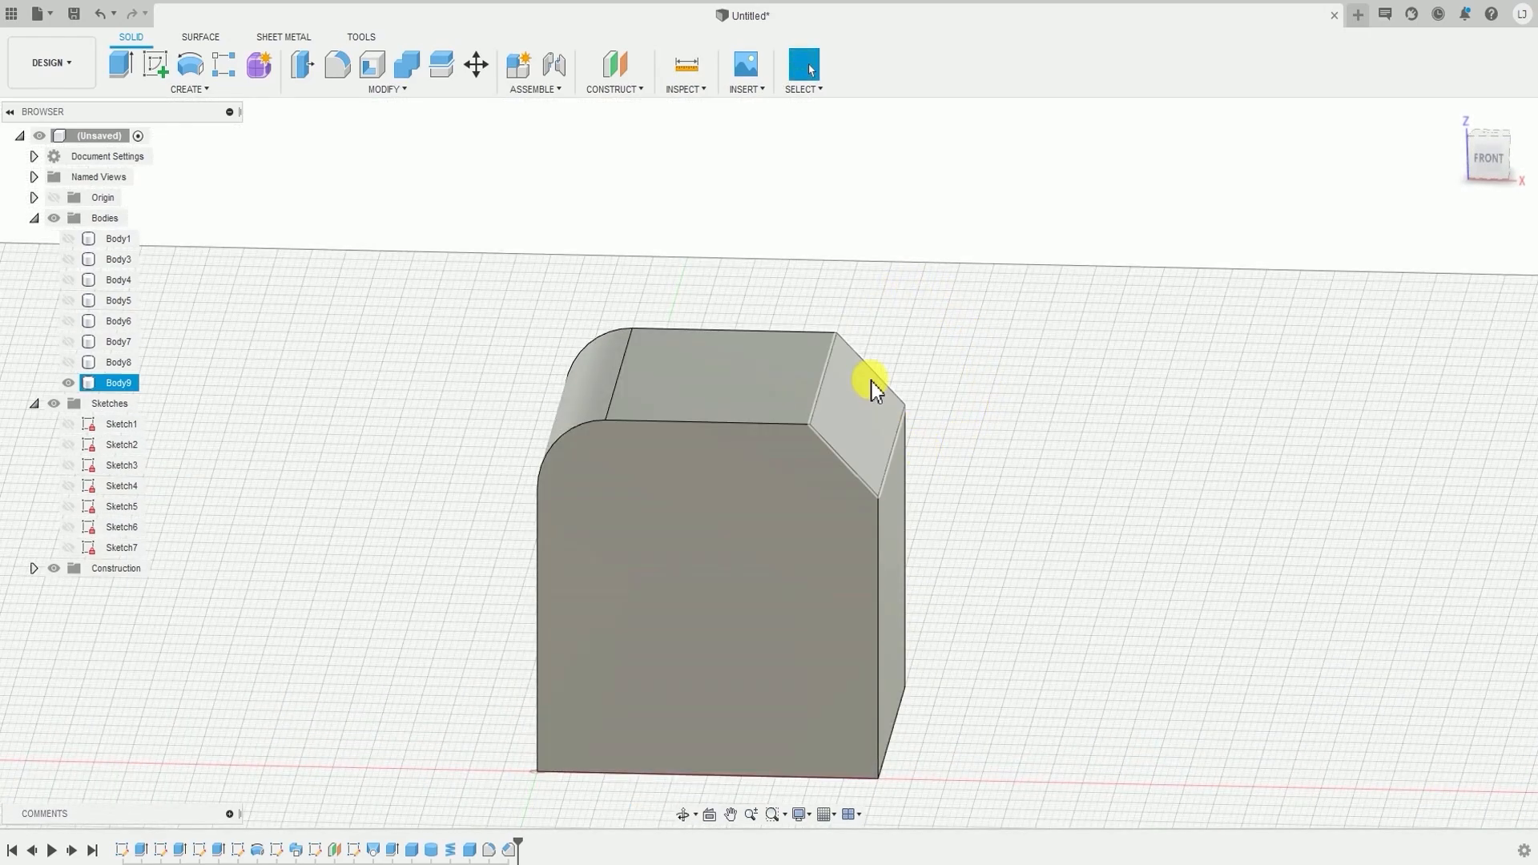
middle_click_drag(872, 382, 749, 374, "shift")
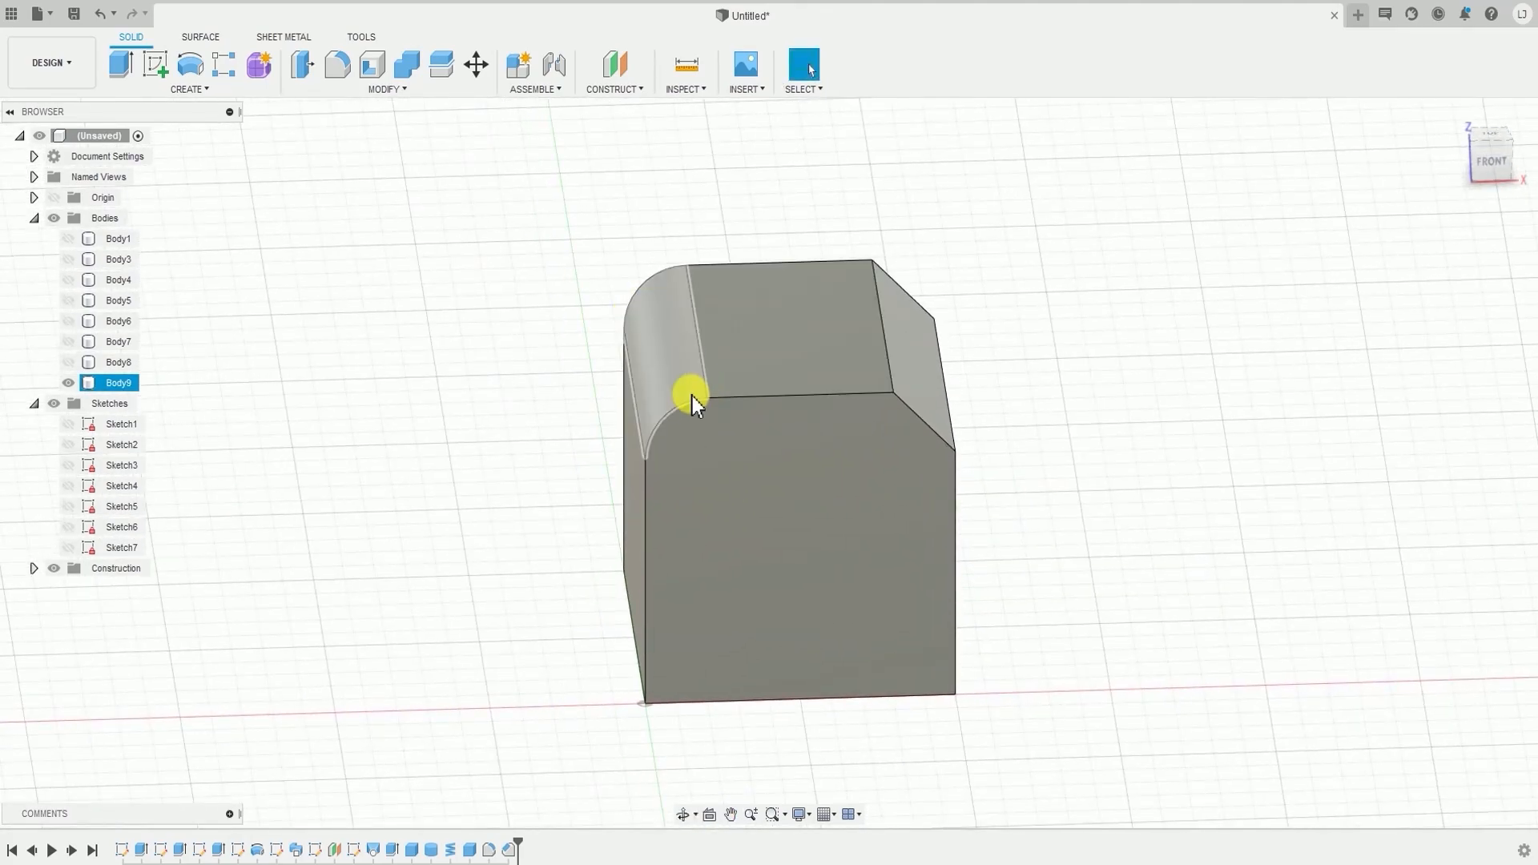
middle_click_drag(666, 383, 584, 446, "shift")
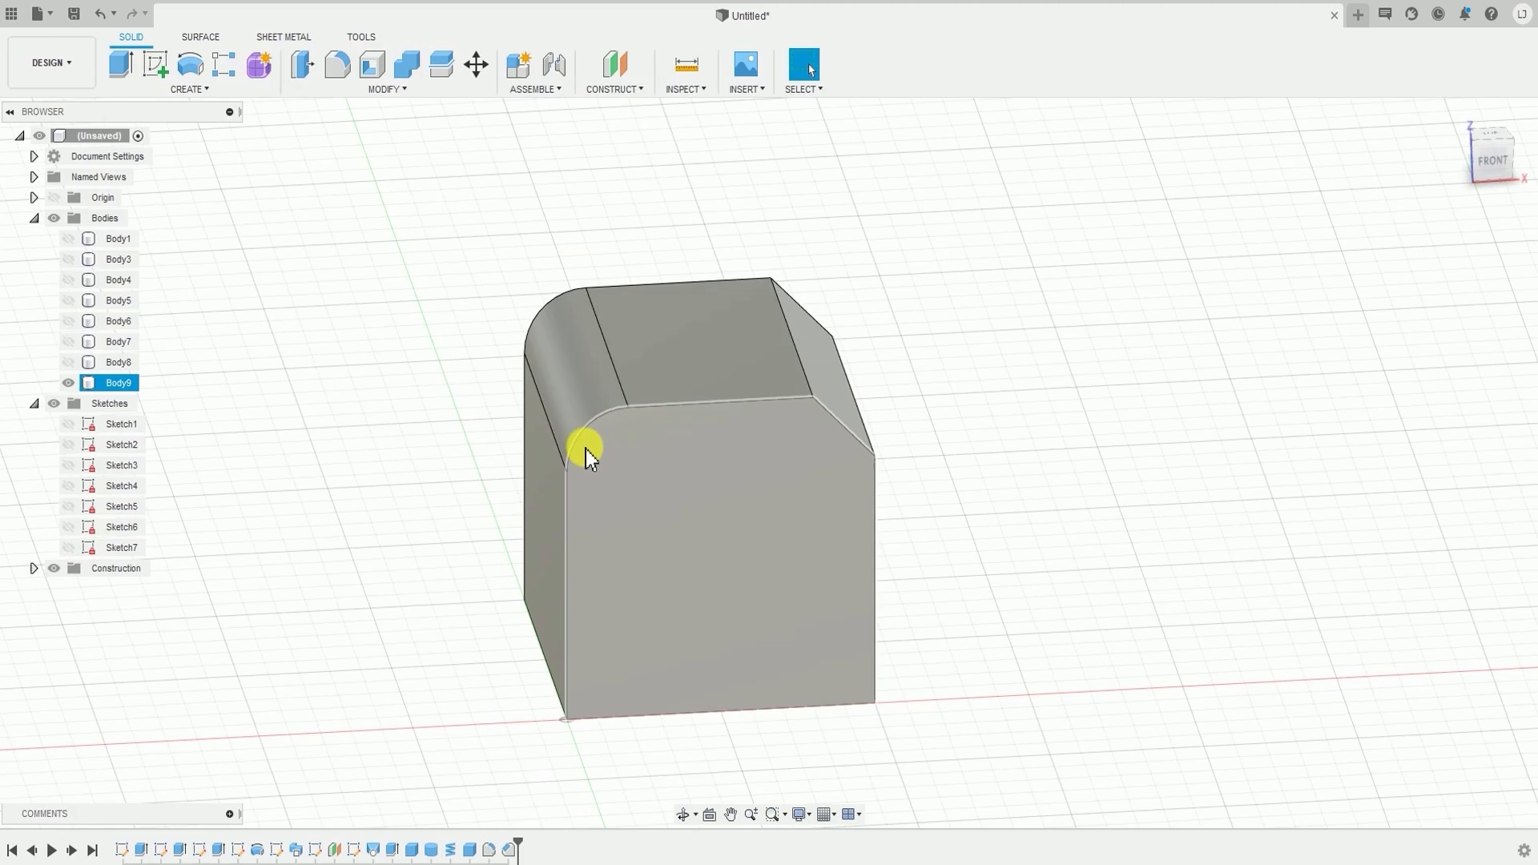
scroll(632, 347, "up", 3)
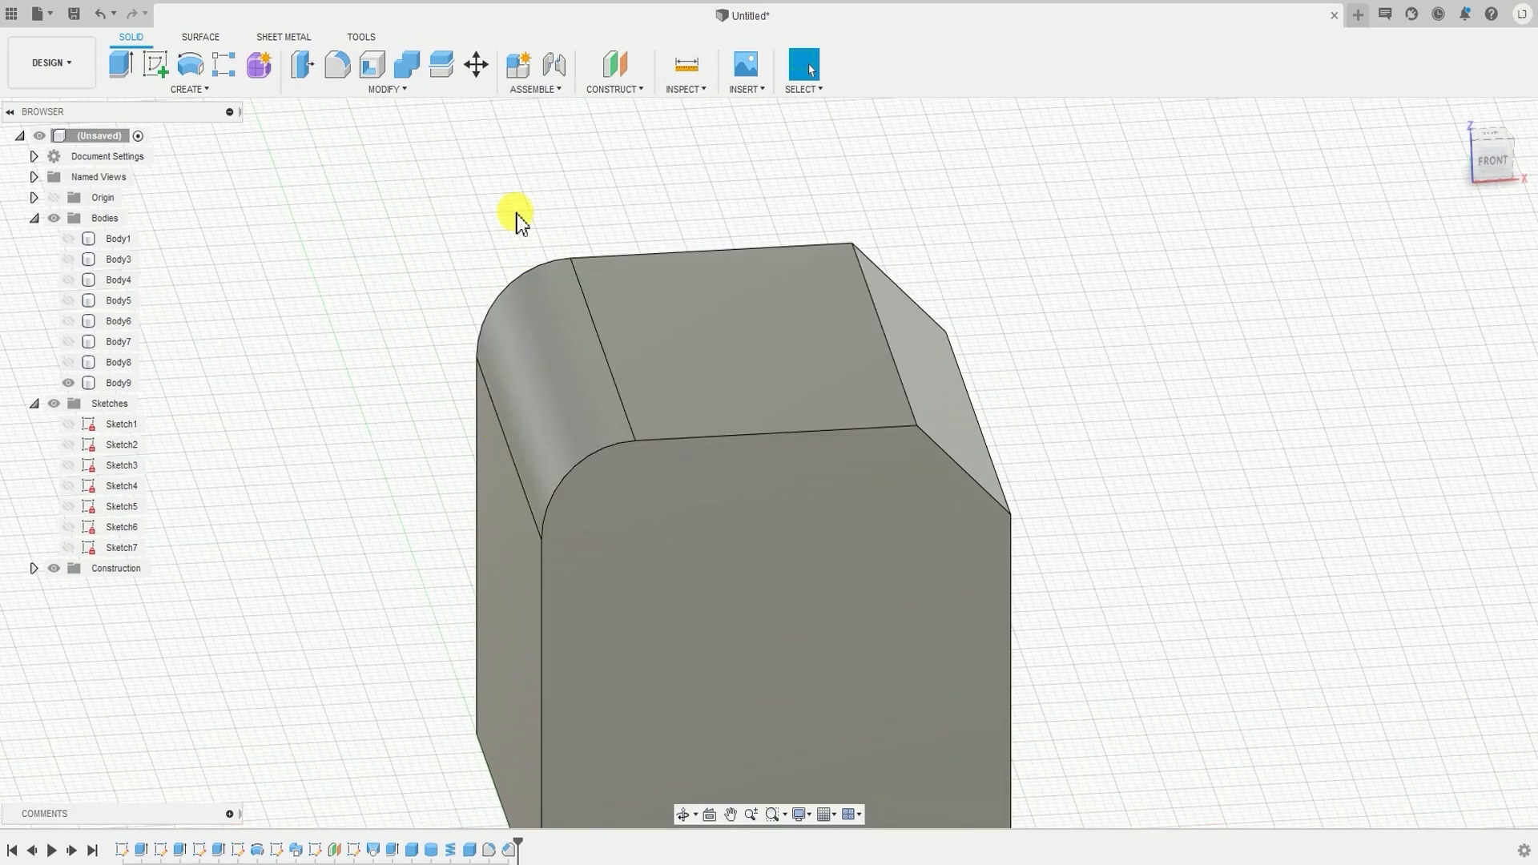
left_click(431, 90)
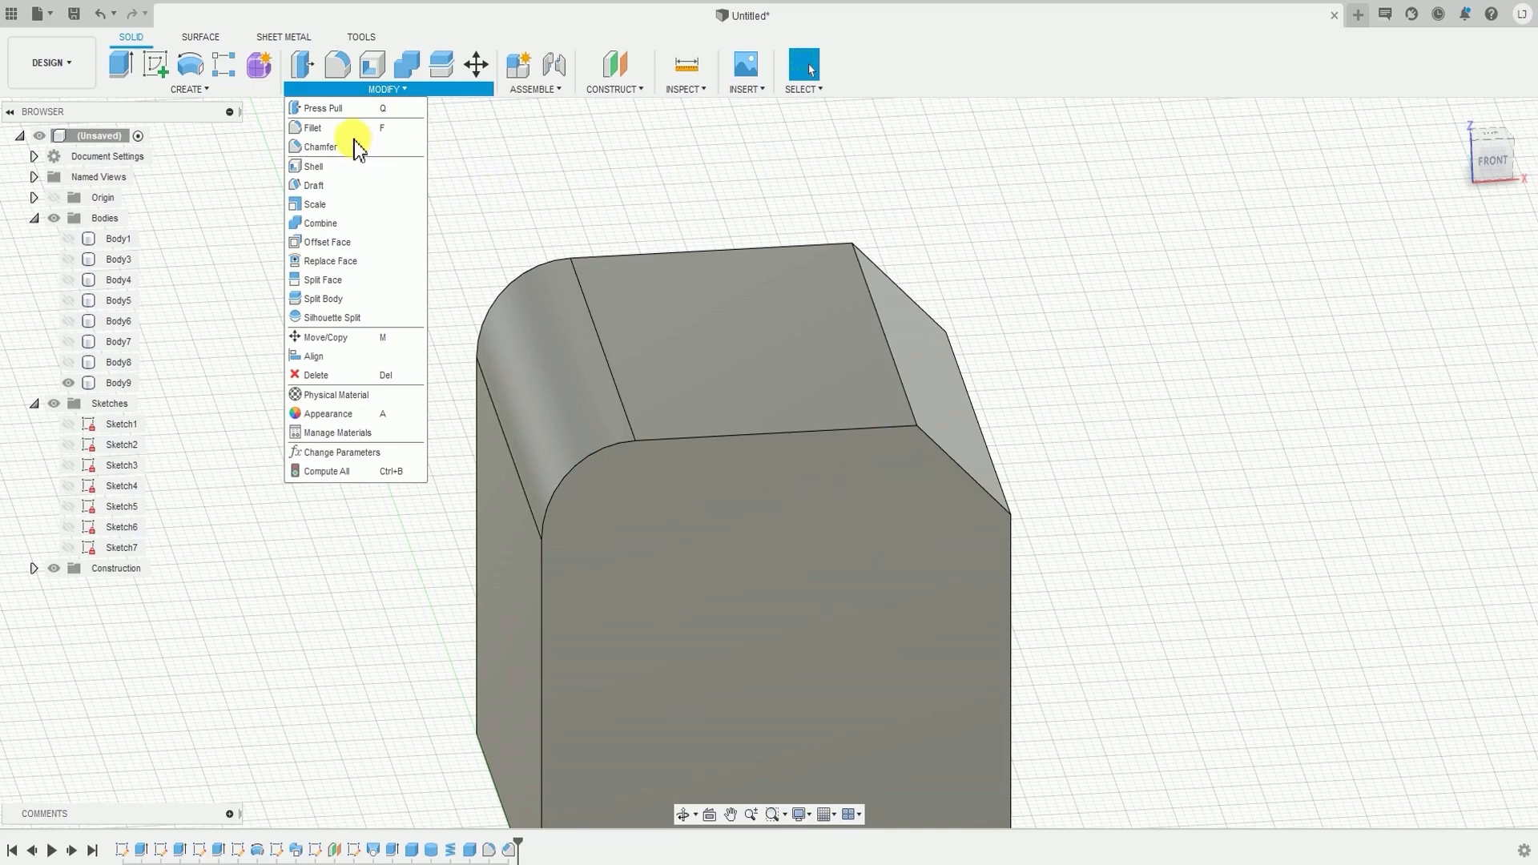
left_click(906, 190)
scroll(1218, 365, "down", 3)
middle_click_drag(1104, 390, 930, 306)
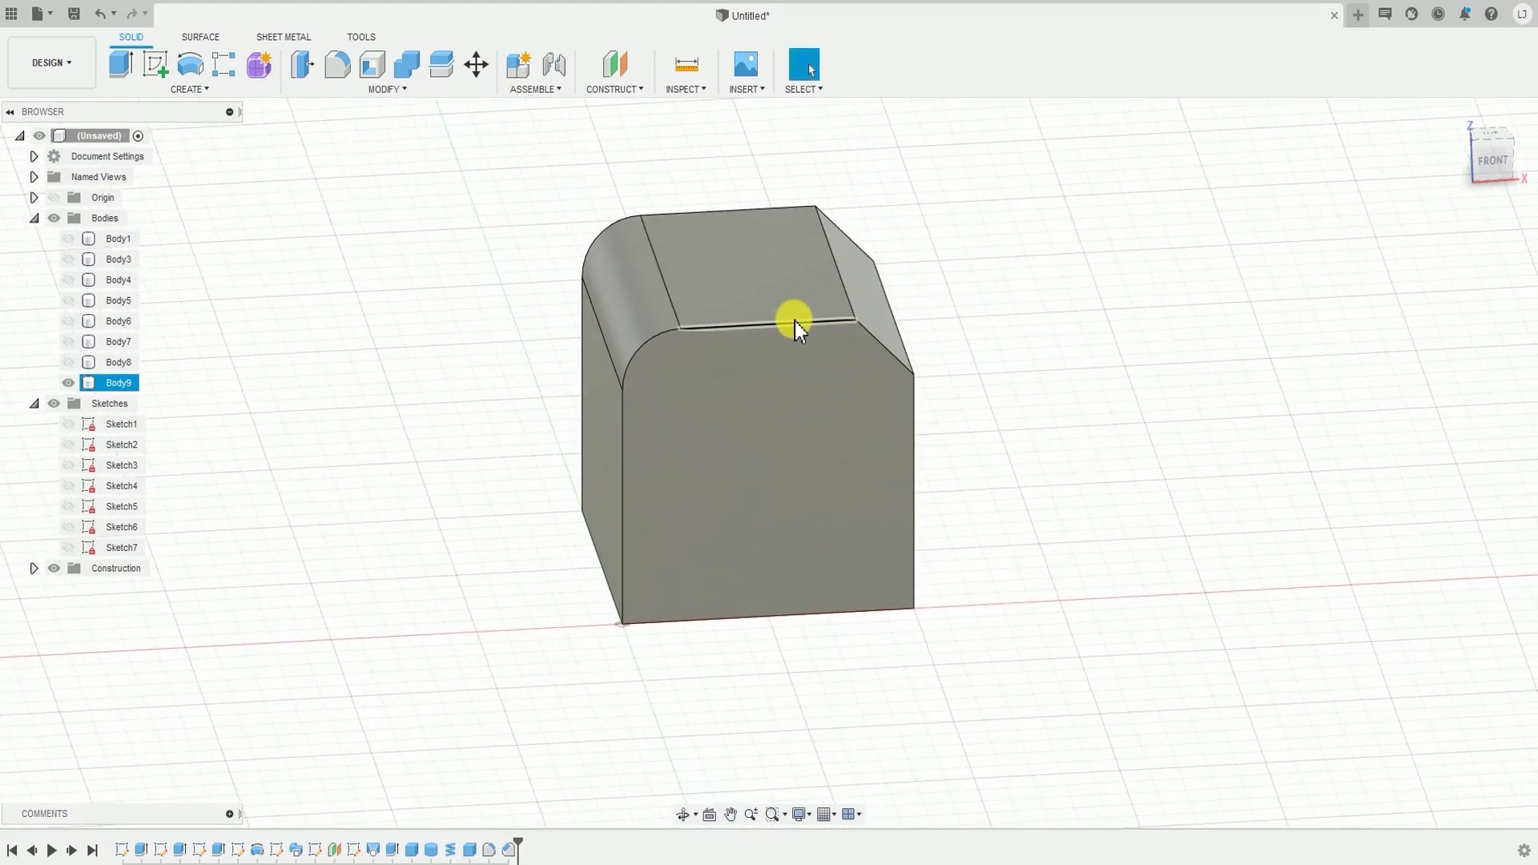
left_click(367, 89)
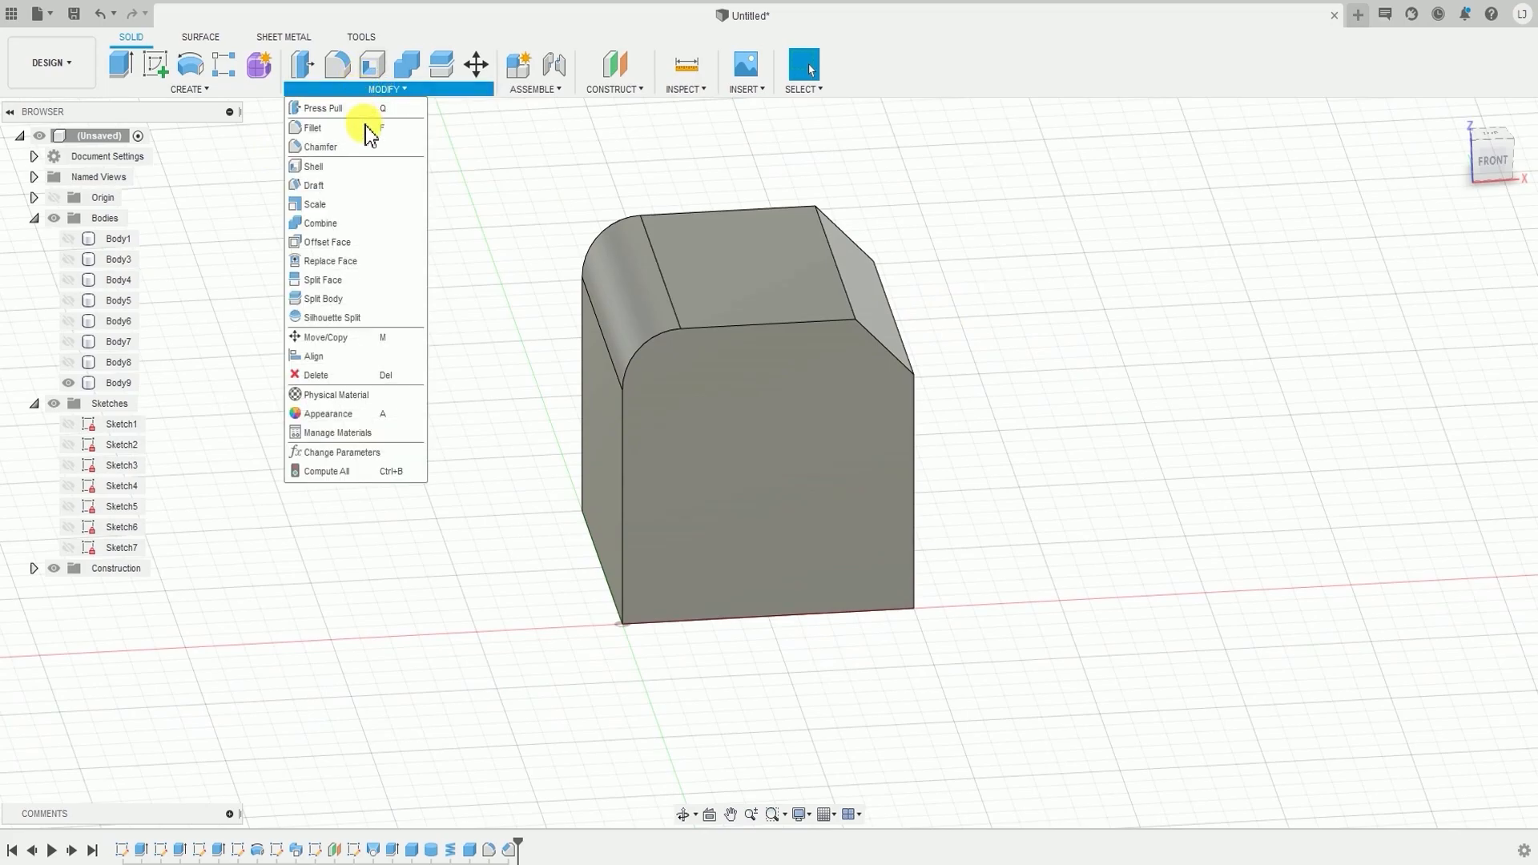
left_click(564, 166)
scroll(872, 577, "down", 4)
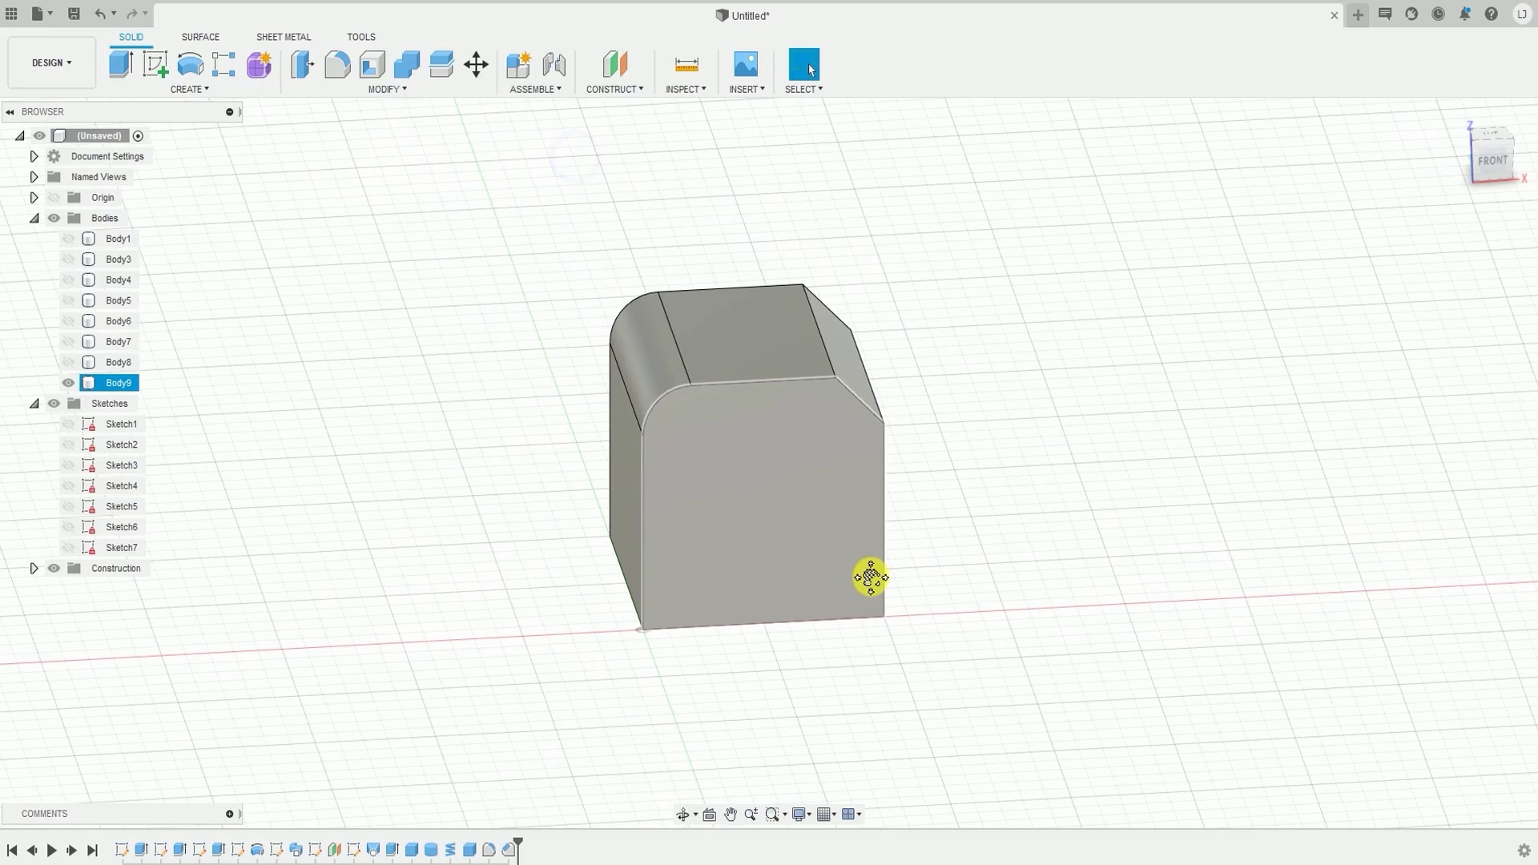
middle_click_drag(872, 577, 874, 517)
scroll(873, 517, "up", 1)
left_click_drag(532, 277, 1015, 703)
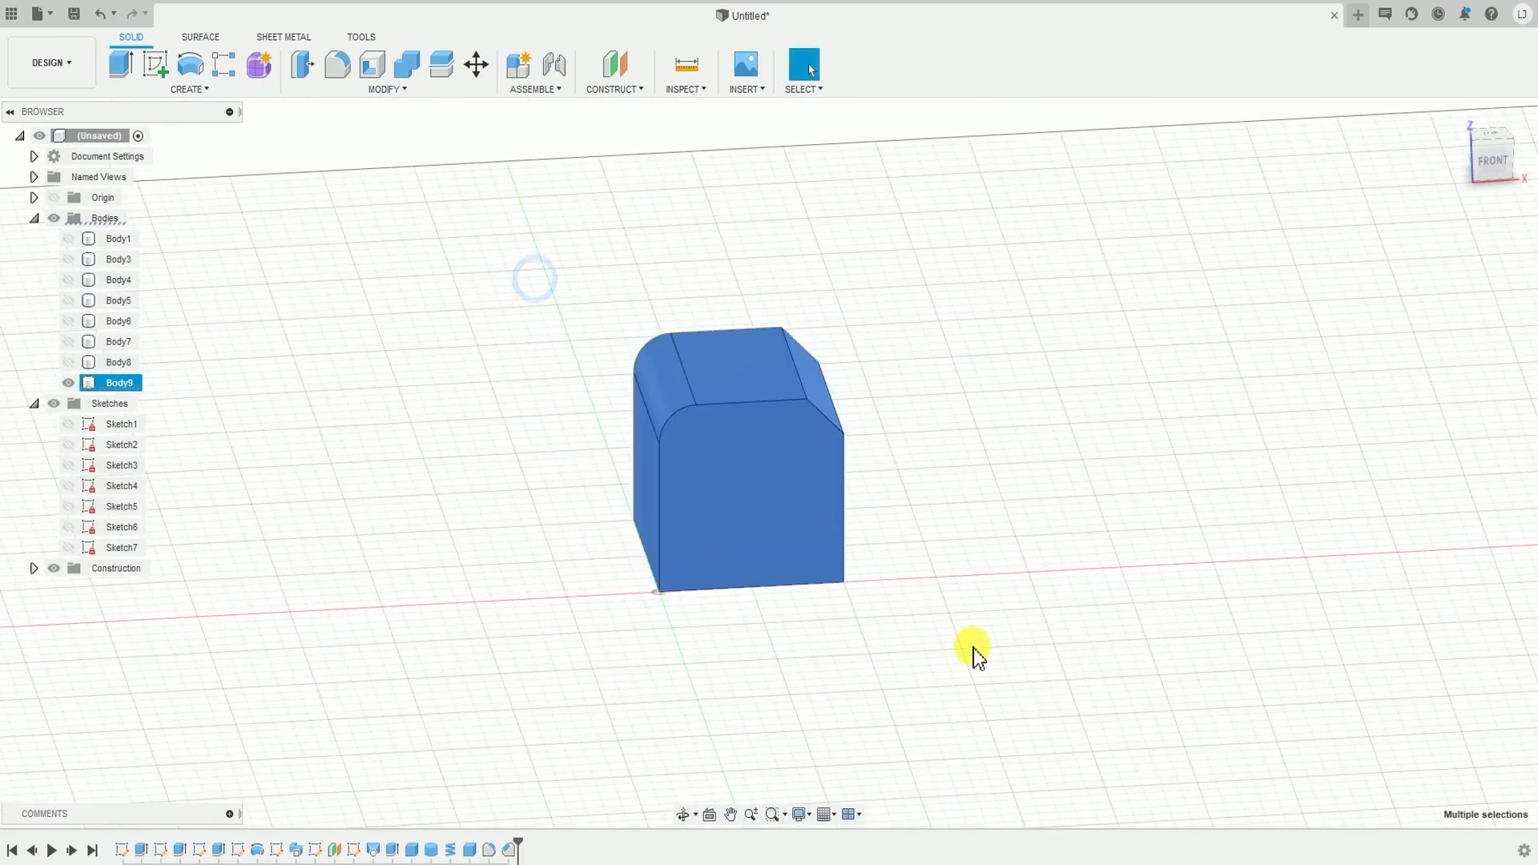
left_click(381, 413)
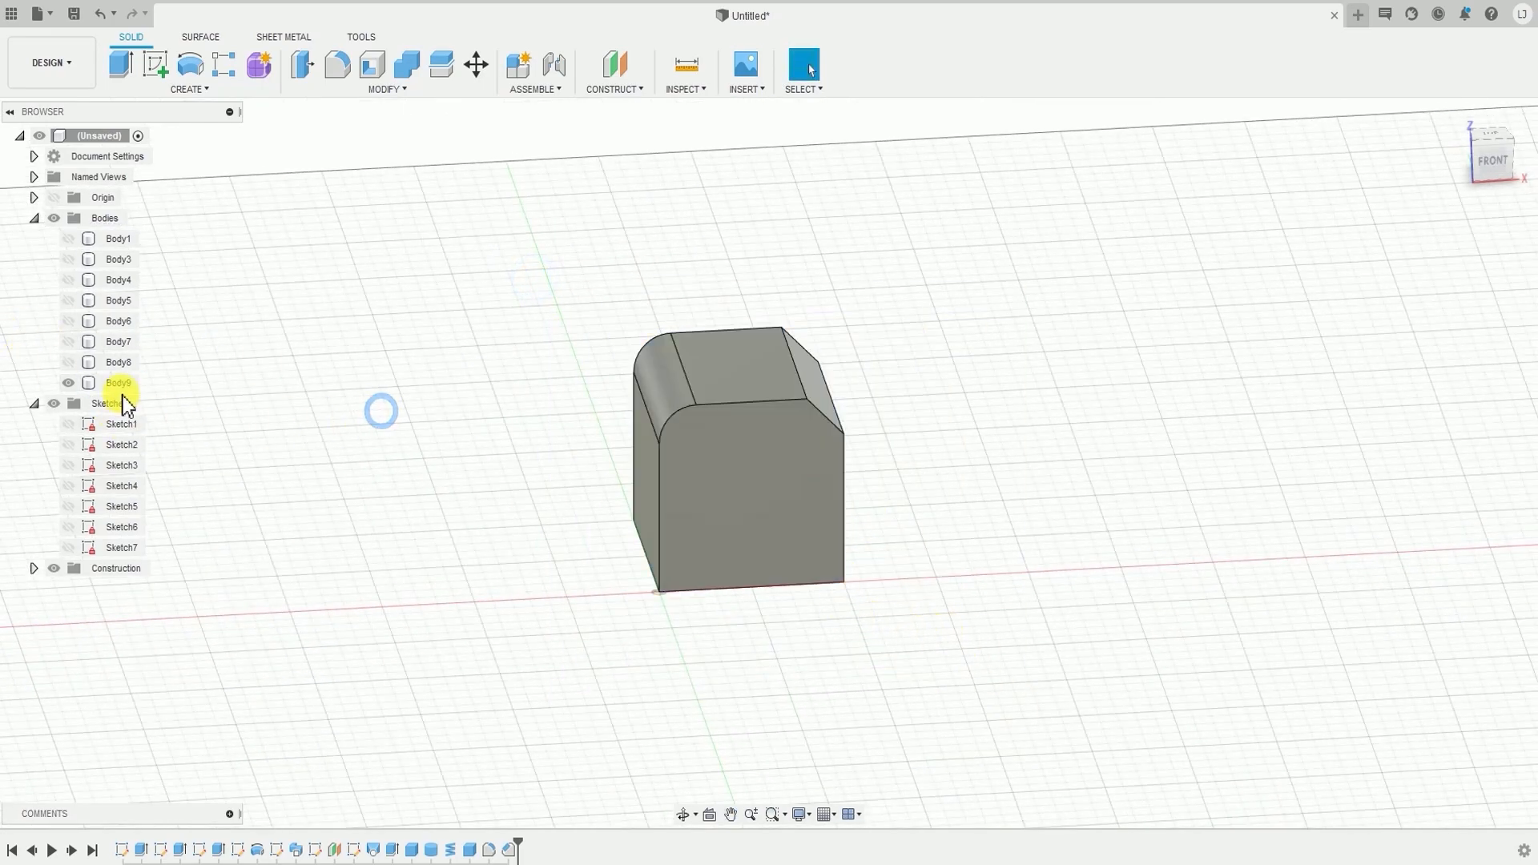
- Hide the filleted and chamfered box body
left_click(67, 385)
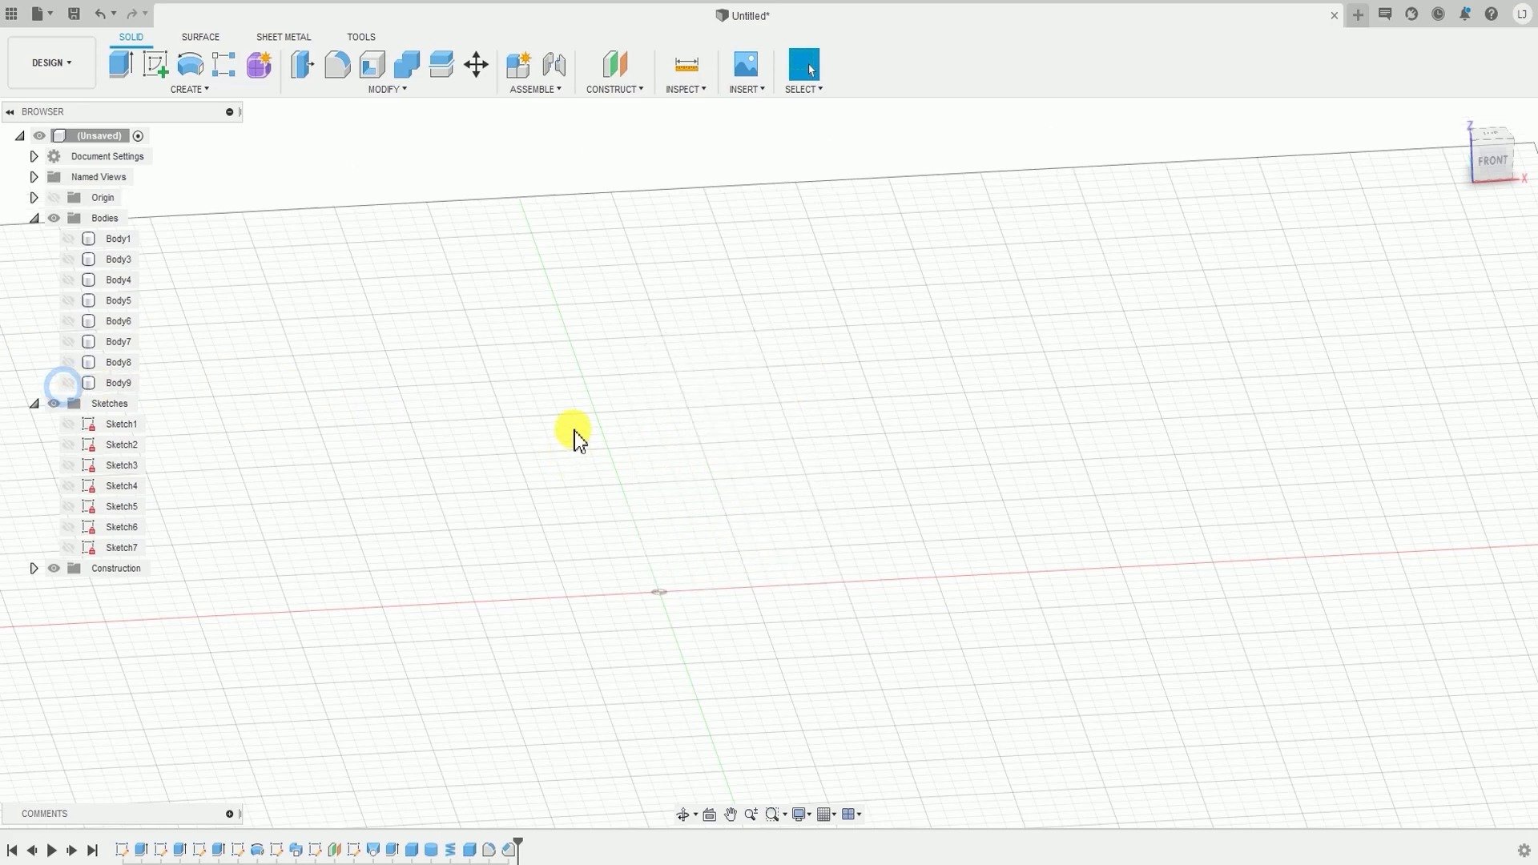
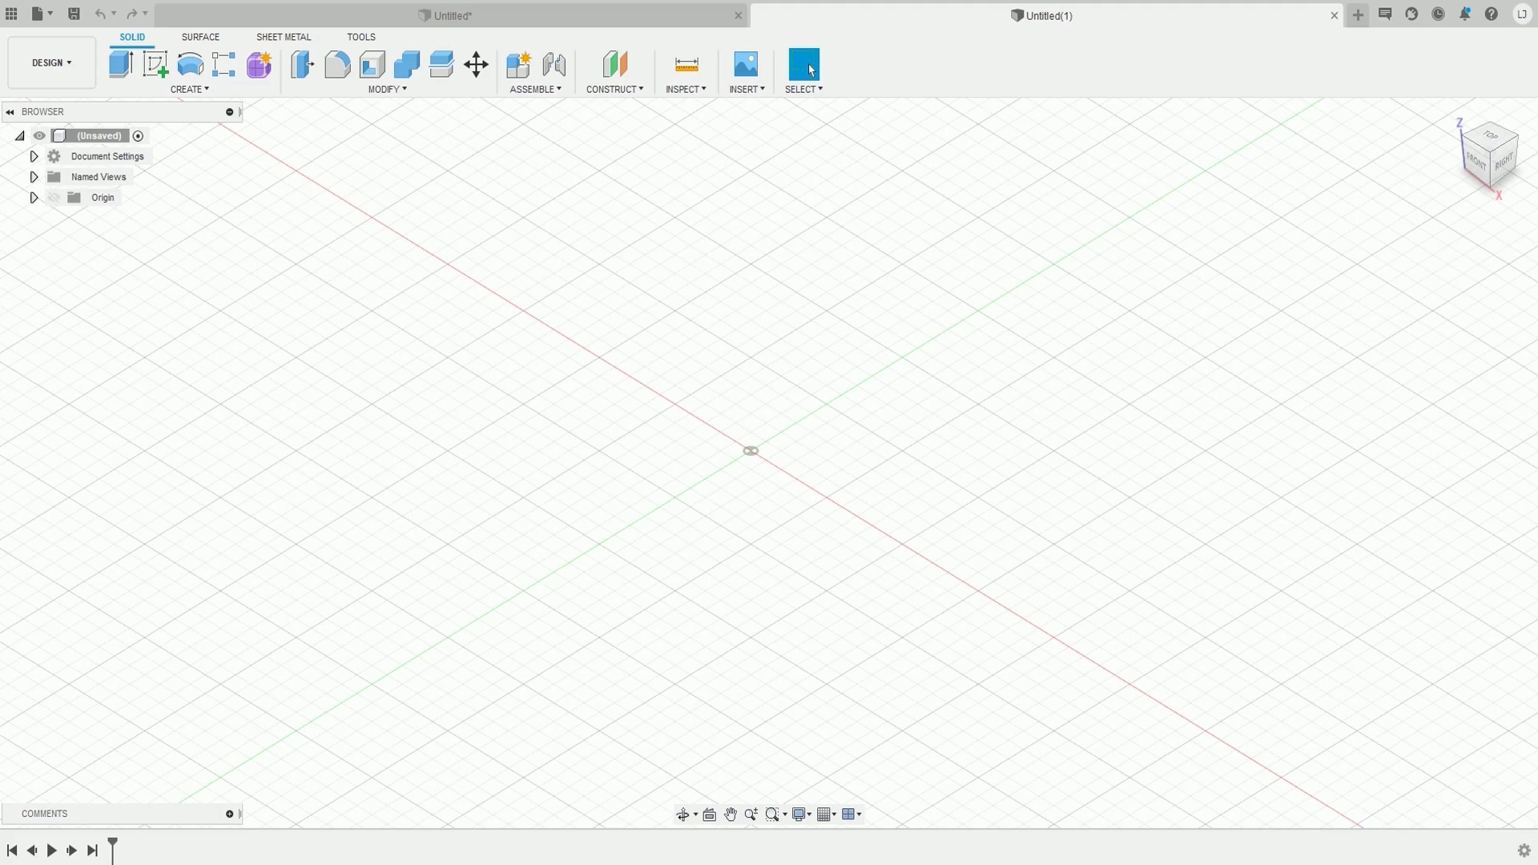
- Start a new sketch on the horizontal XY plane of the empty design, viewed from the top
left_click(225, 88)
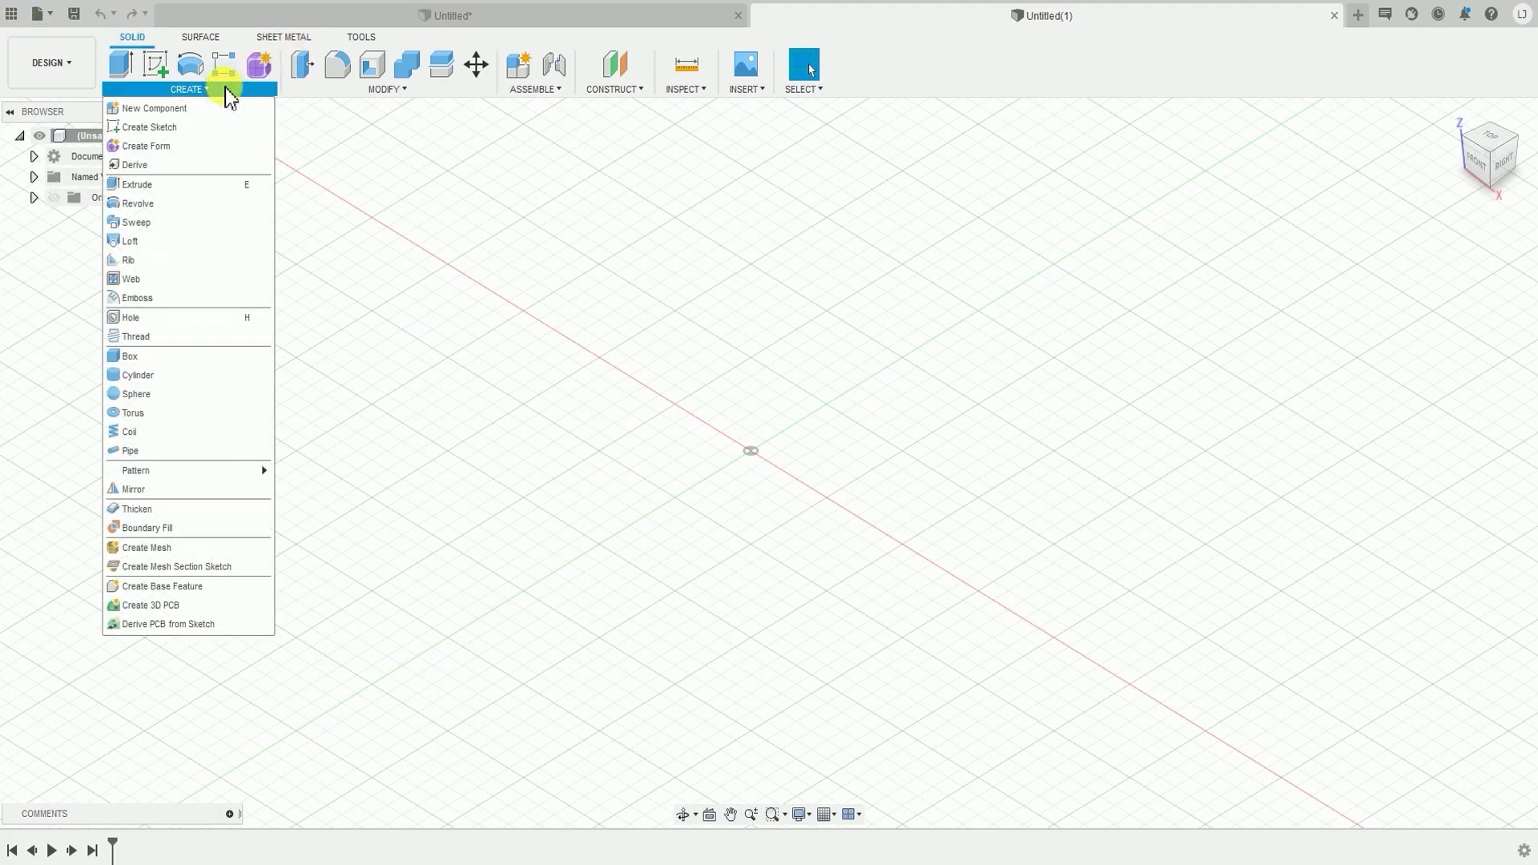
left_click(149, 126)
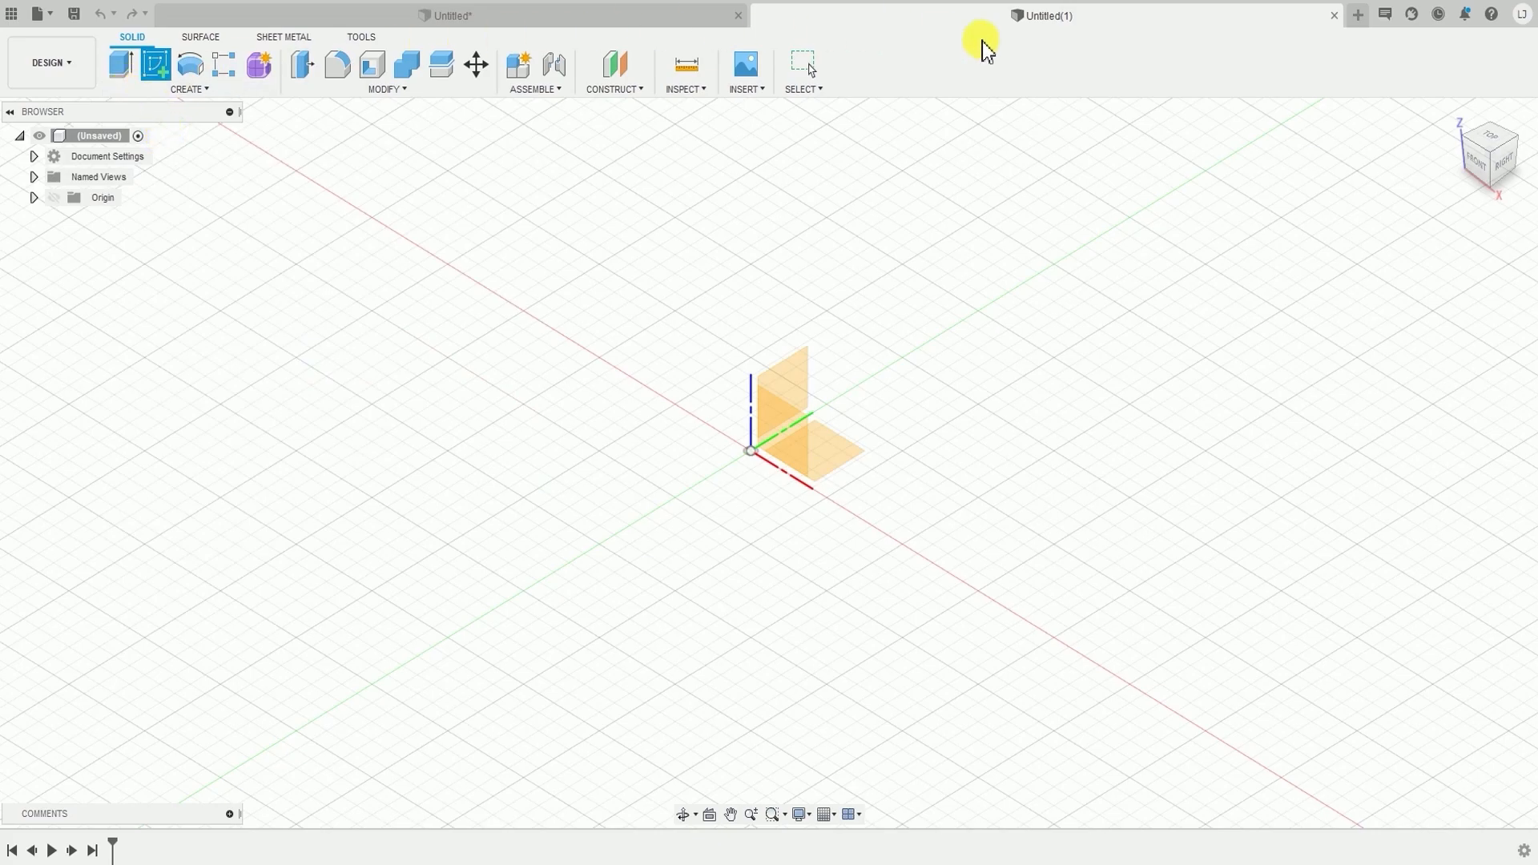
left_click(1488, 141)
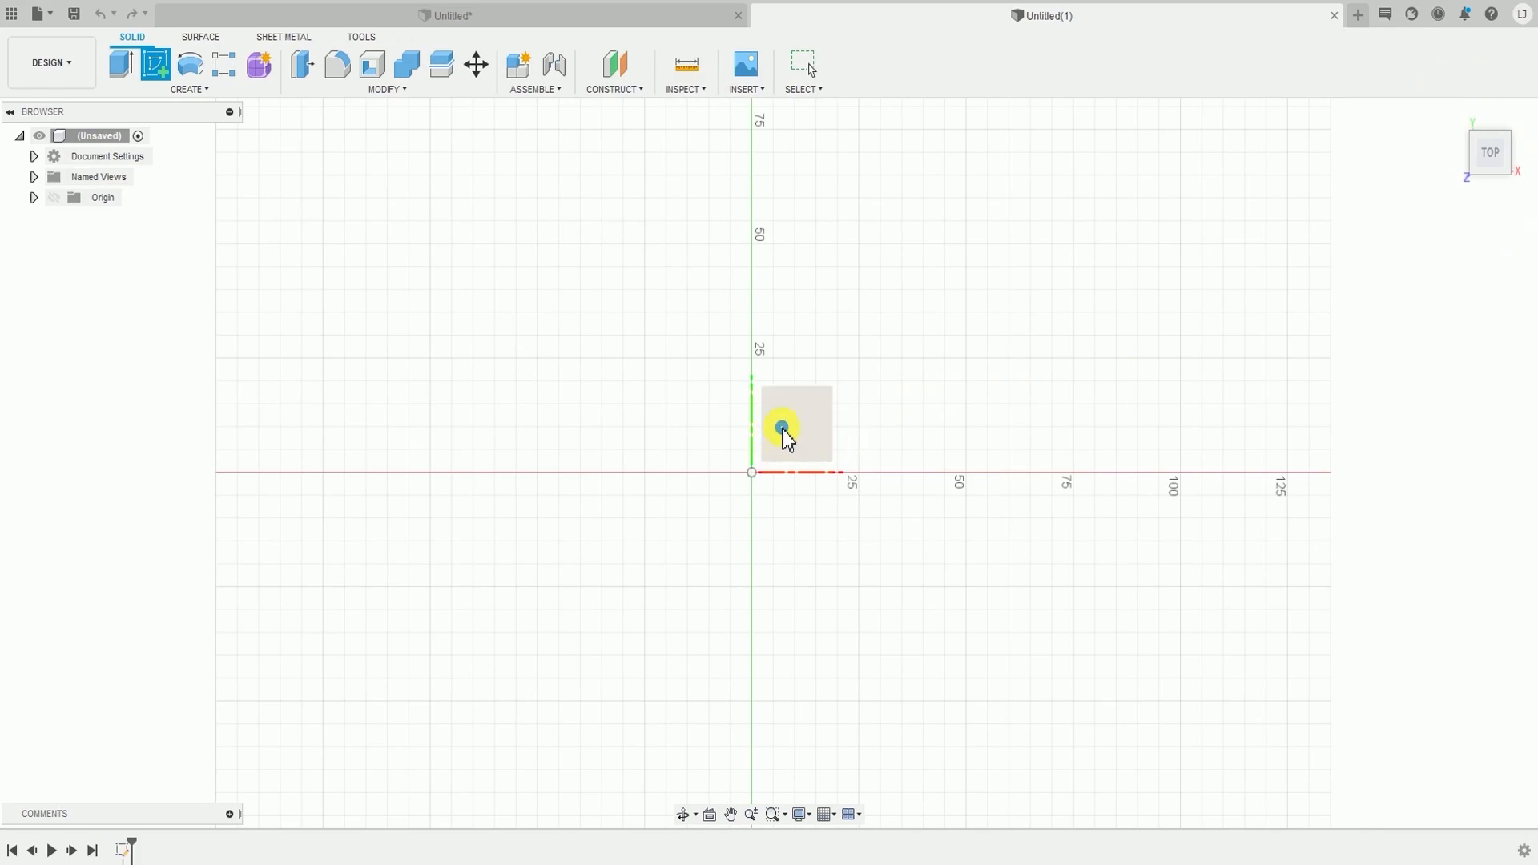
left_click(782, 429)
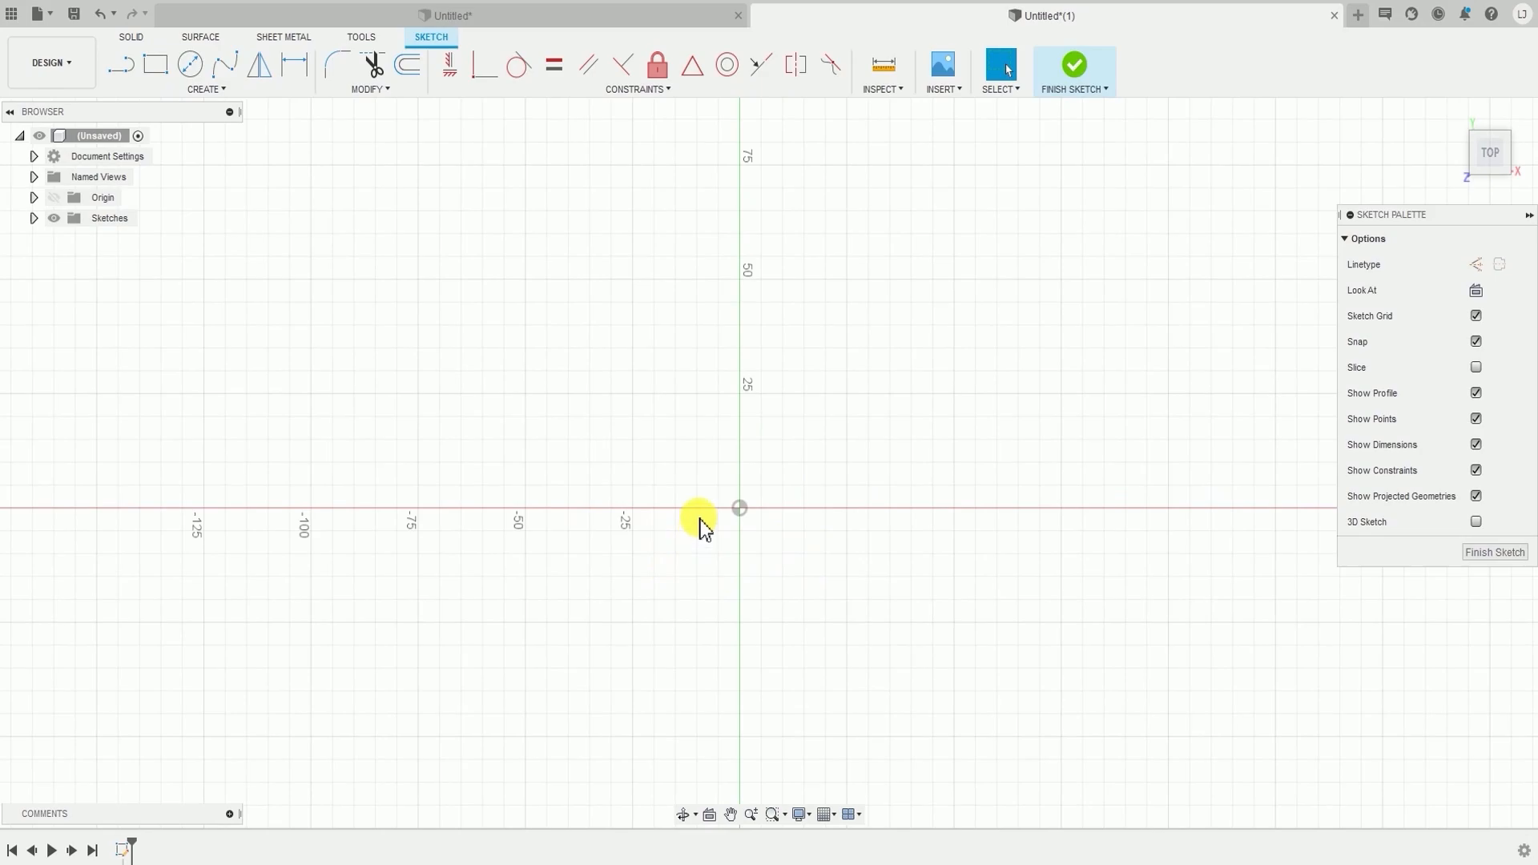
- Sketch a center diameter circle about 30 mm in diameter, centred on the origin
scroll(739, 545, "up", 4)
middle_click_drag(740, 569, 745, 544)
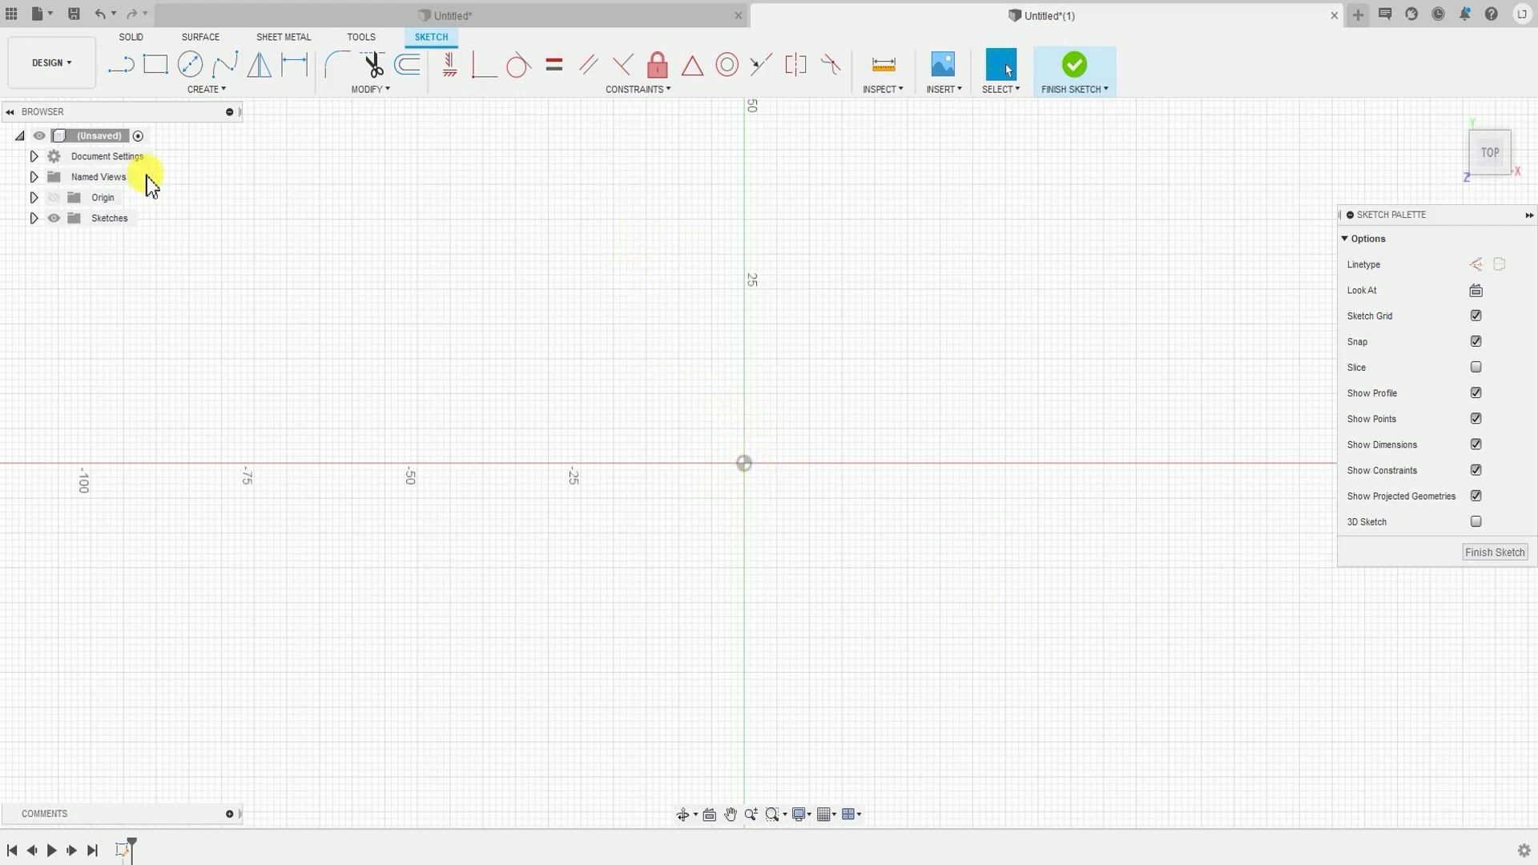
left_click(229, 93)
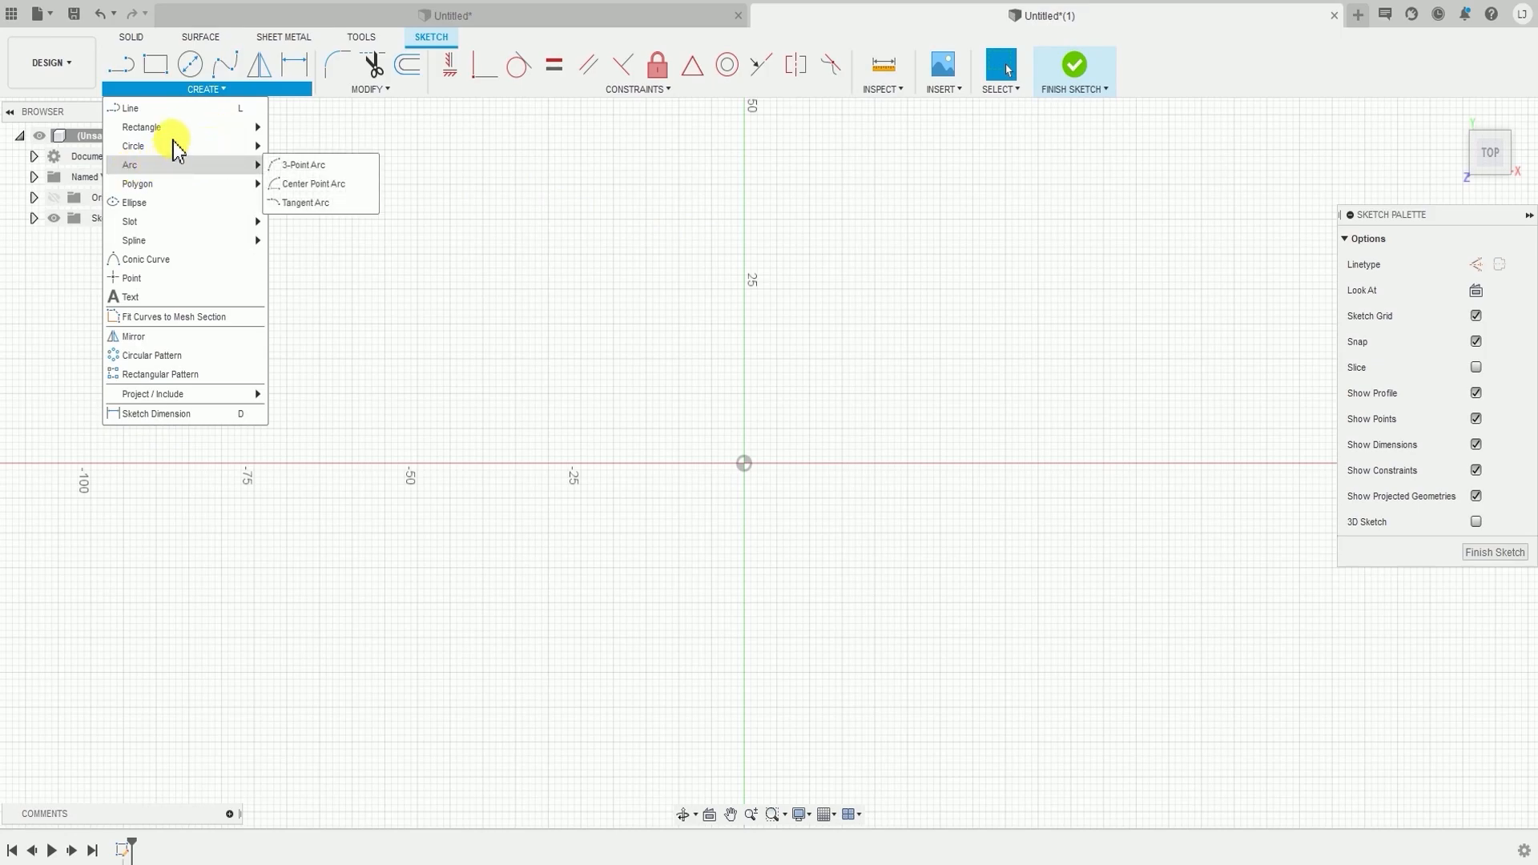
mouse_move(171, 146)
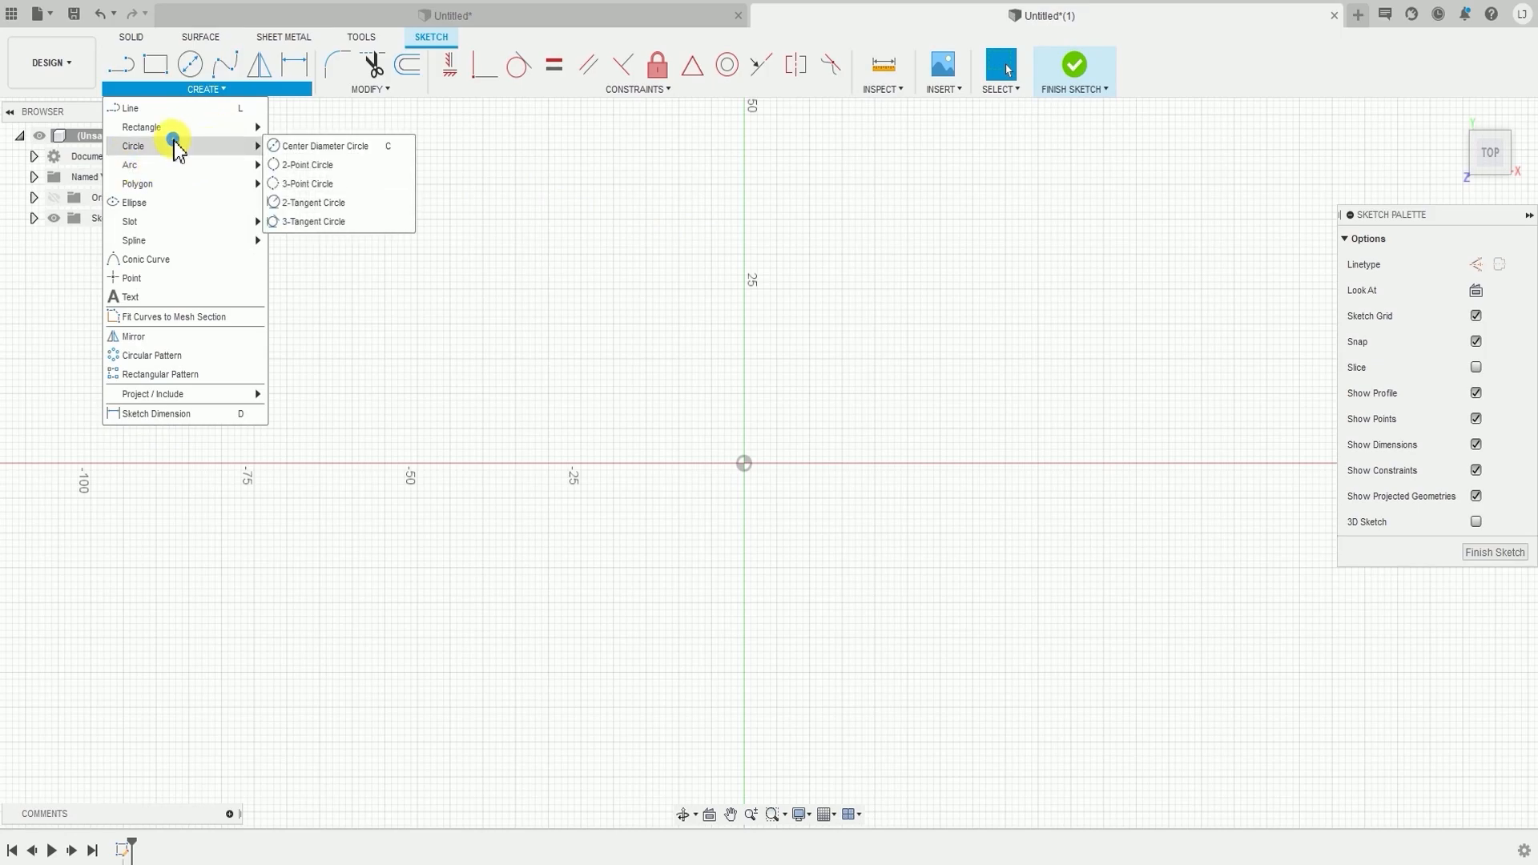
left_click(333, 147)
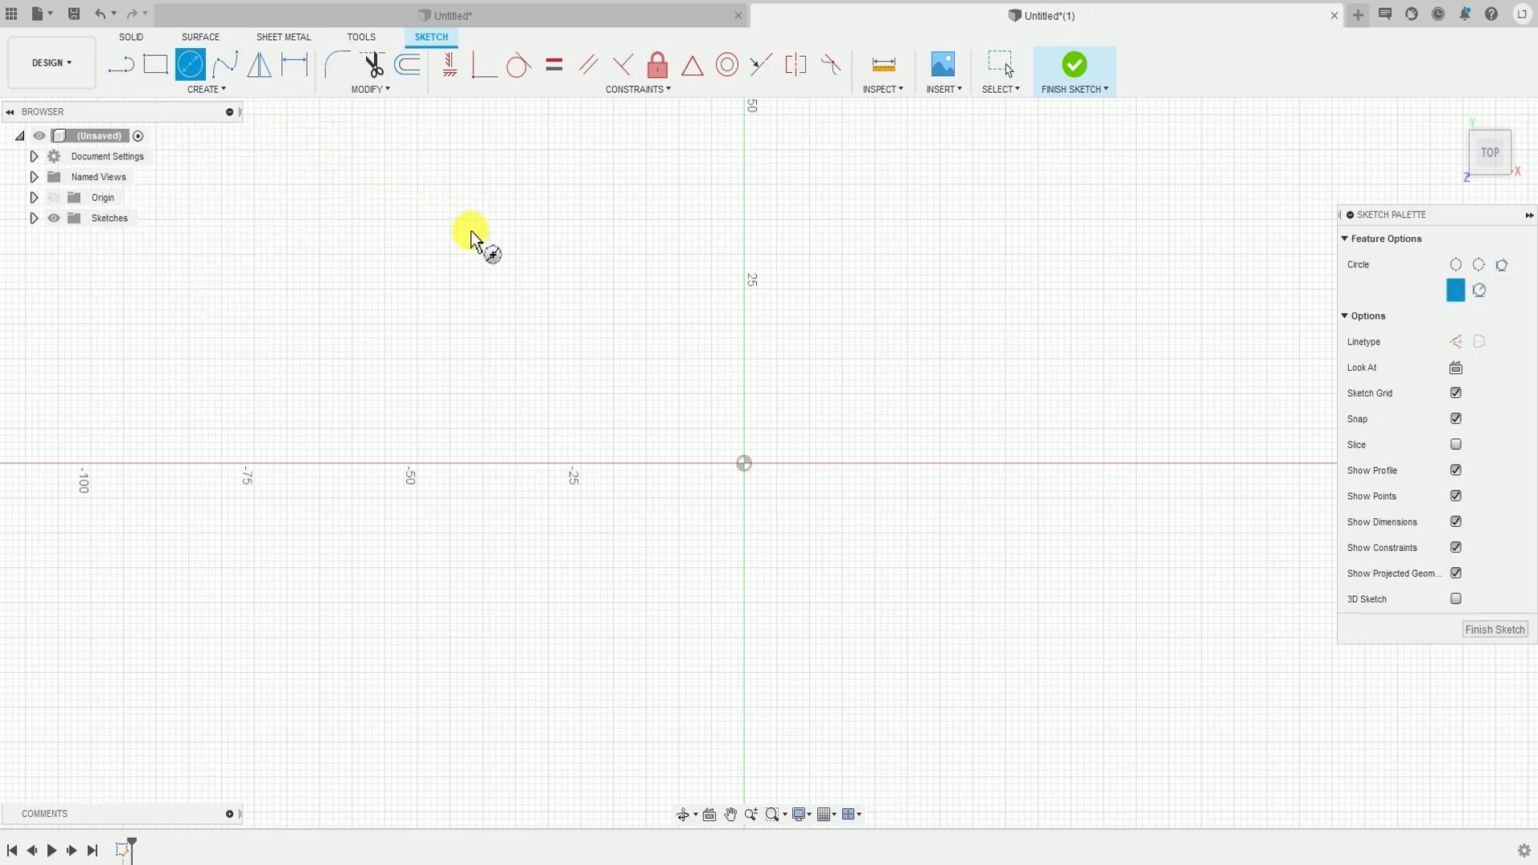
left_click(744, 464)
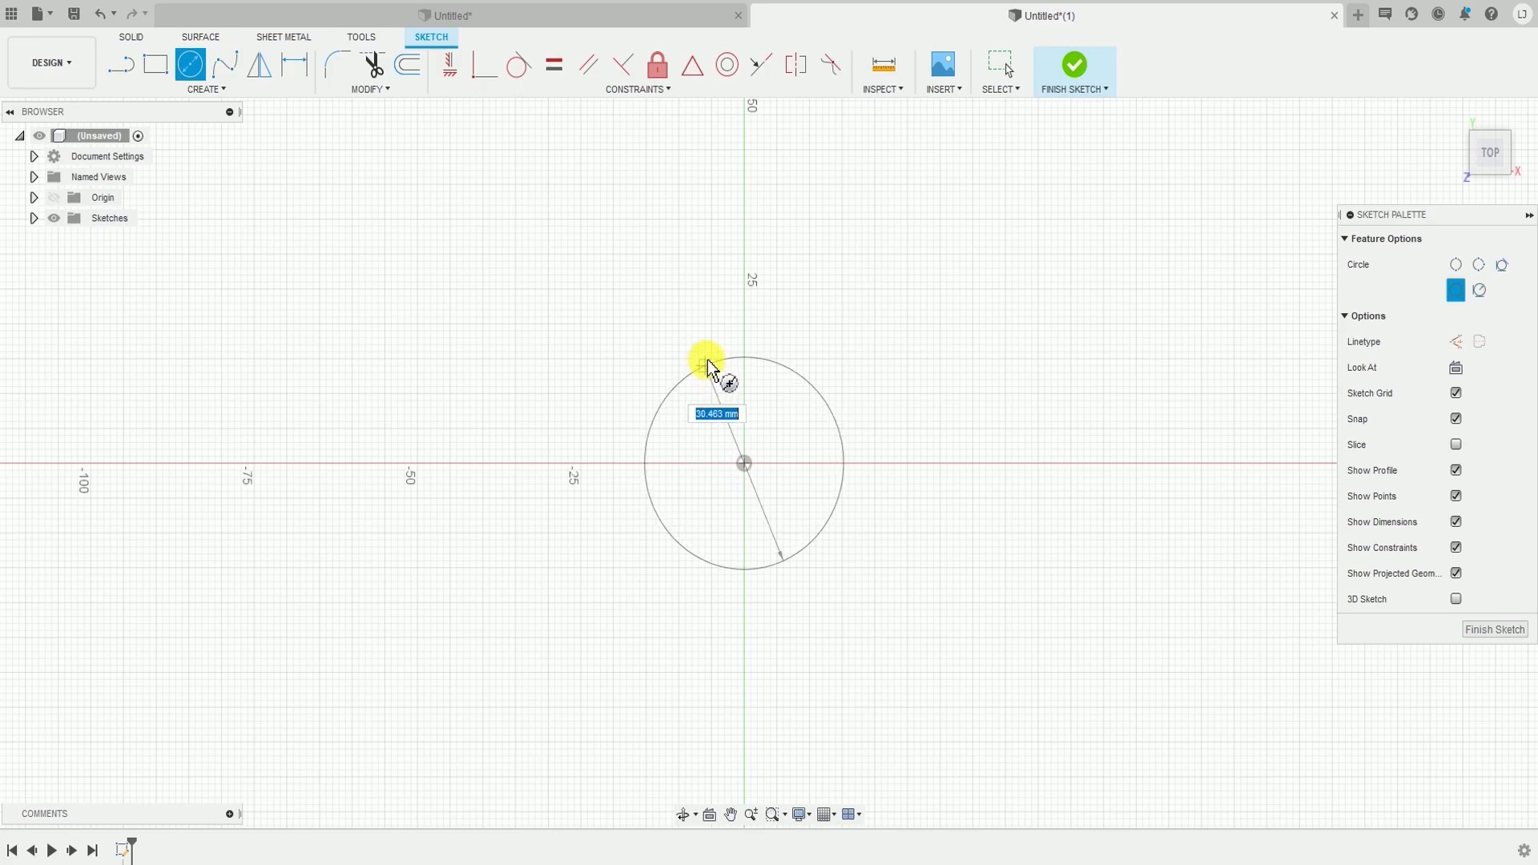
left_click(708, 365)
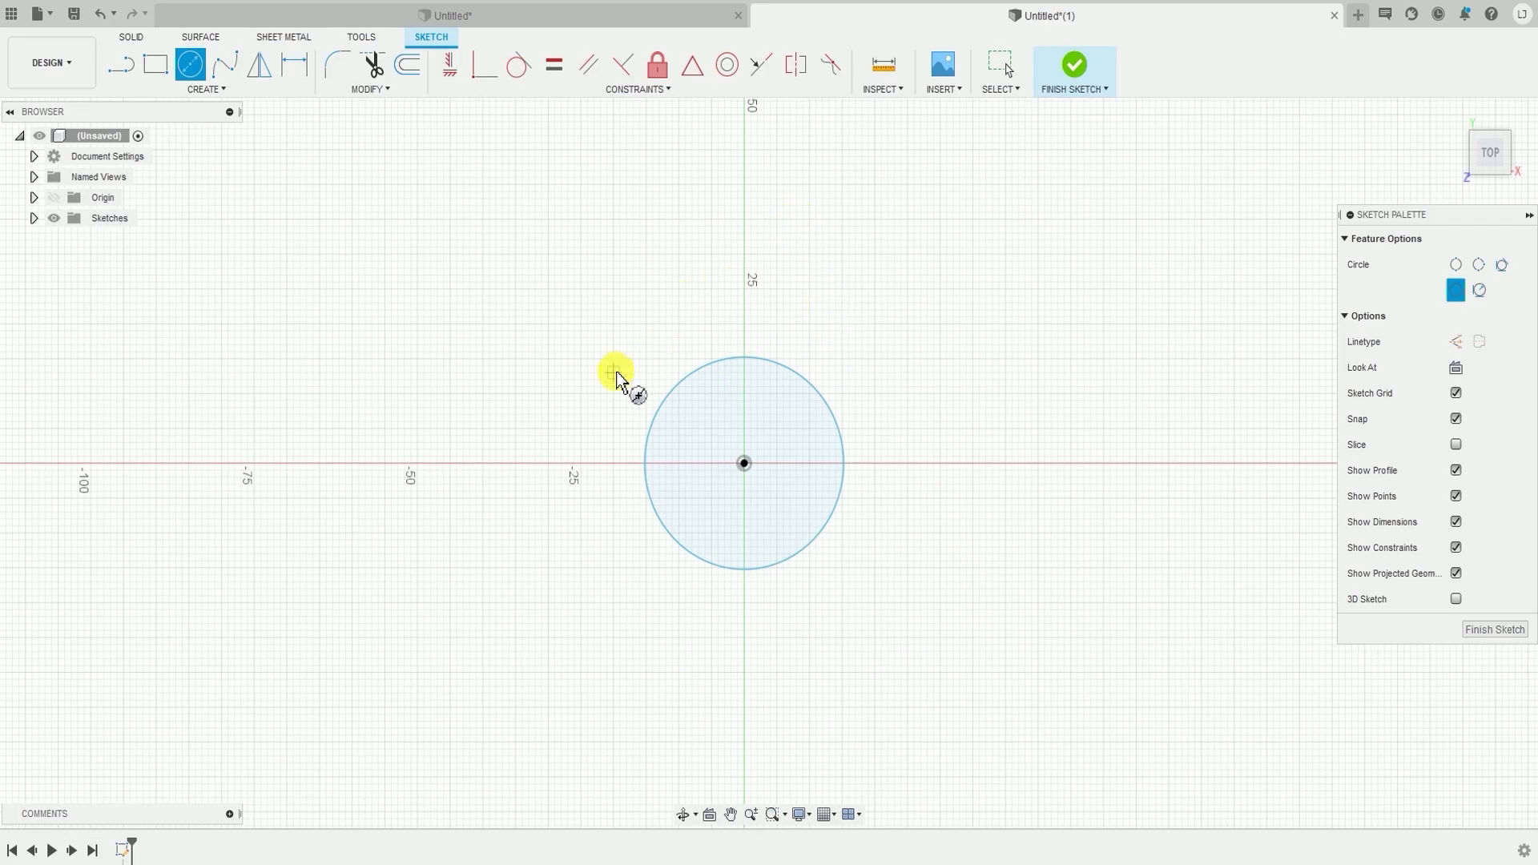
key("Escape")
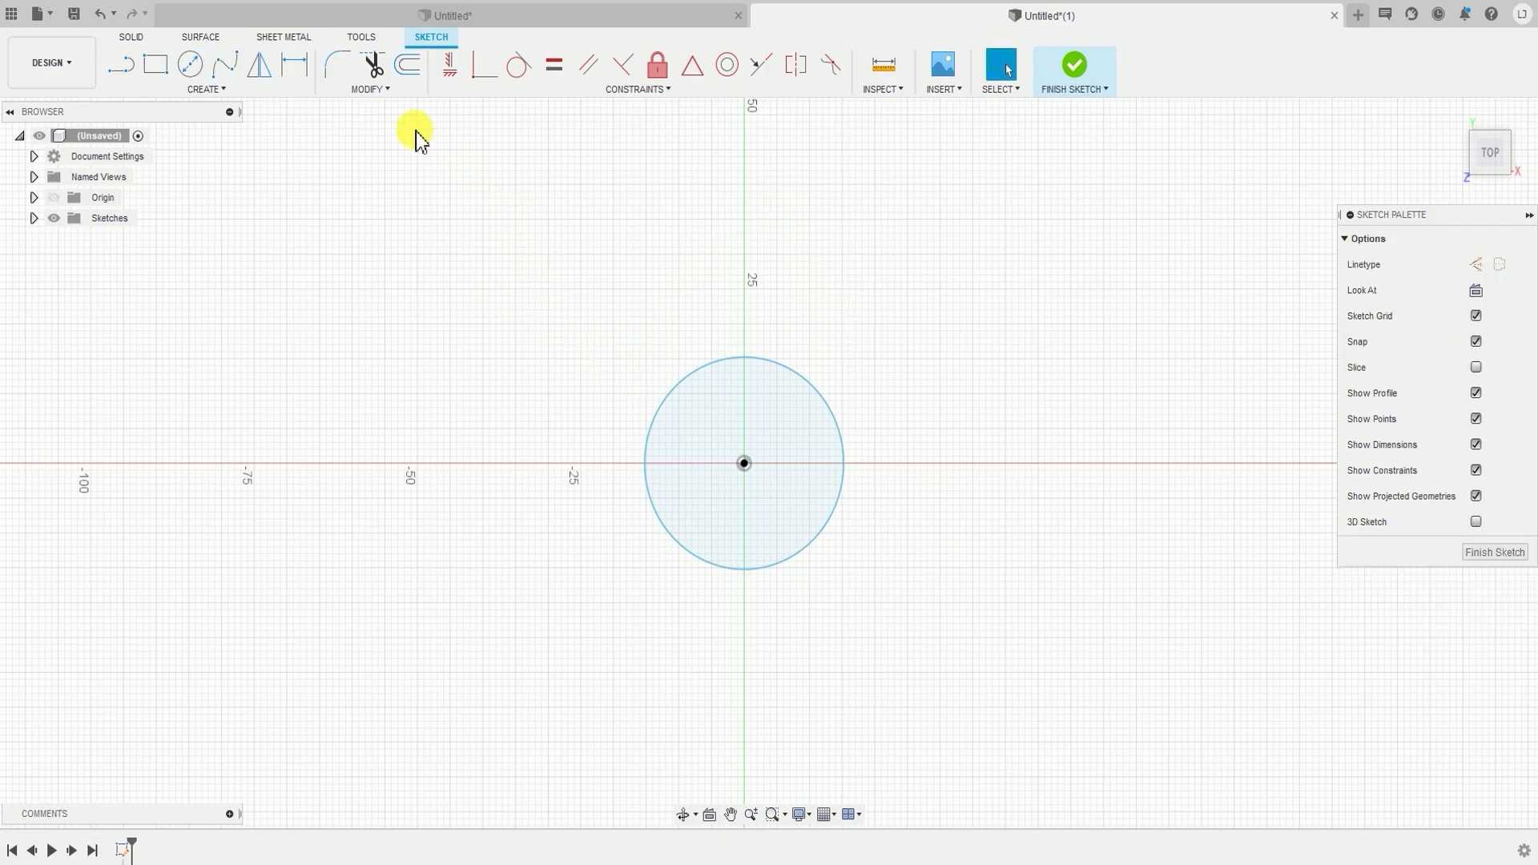
- Dimension the circle's diameter as 35 mm and expand the list of sketches
left_click(210, 89)
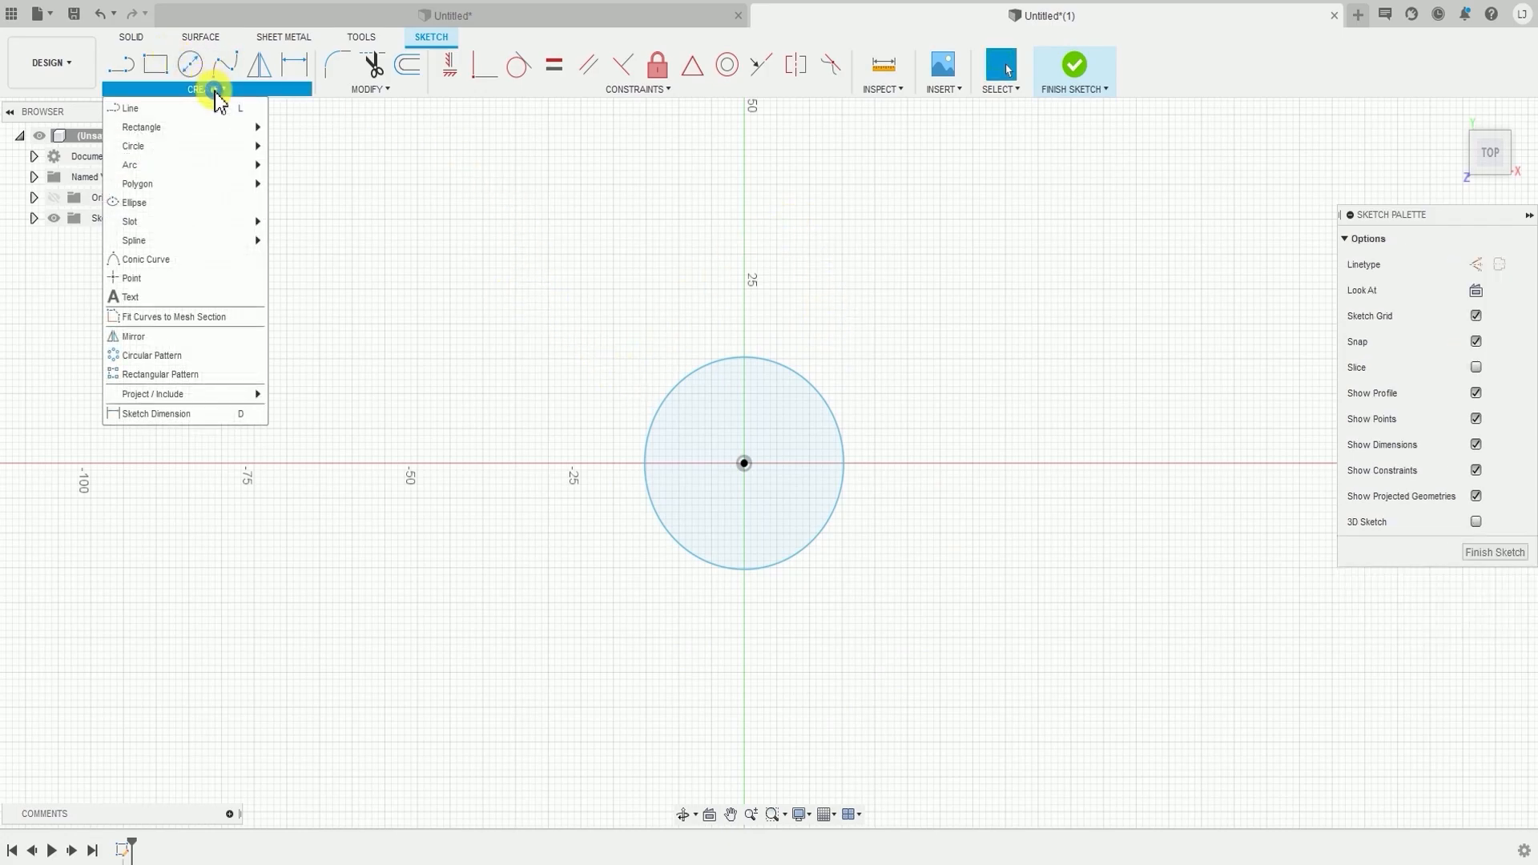
left_click(192, 415)
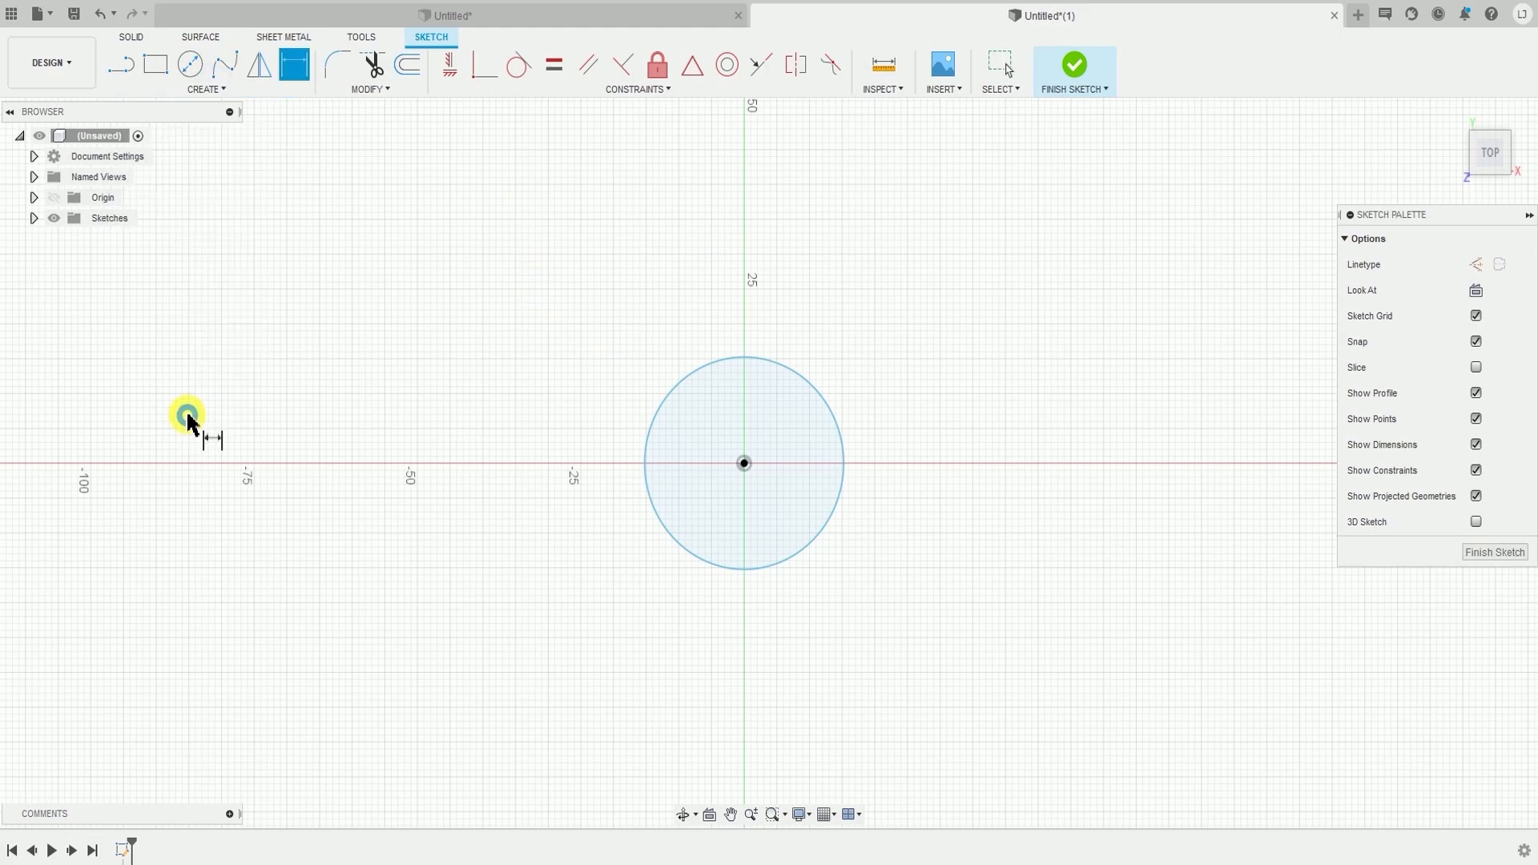
left_click(694, 369)
left_click(651, 336)
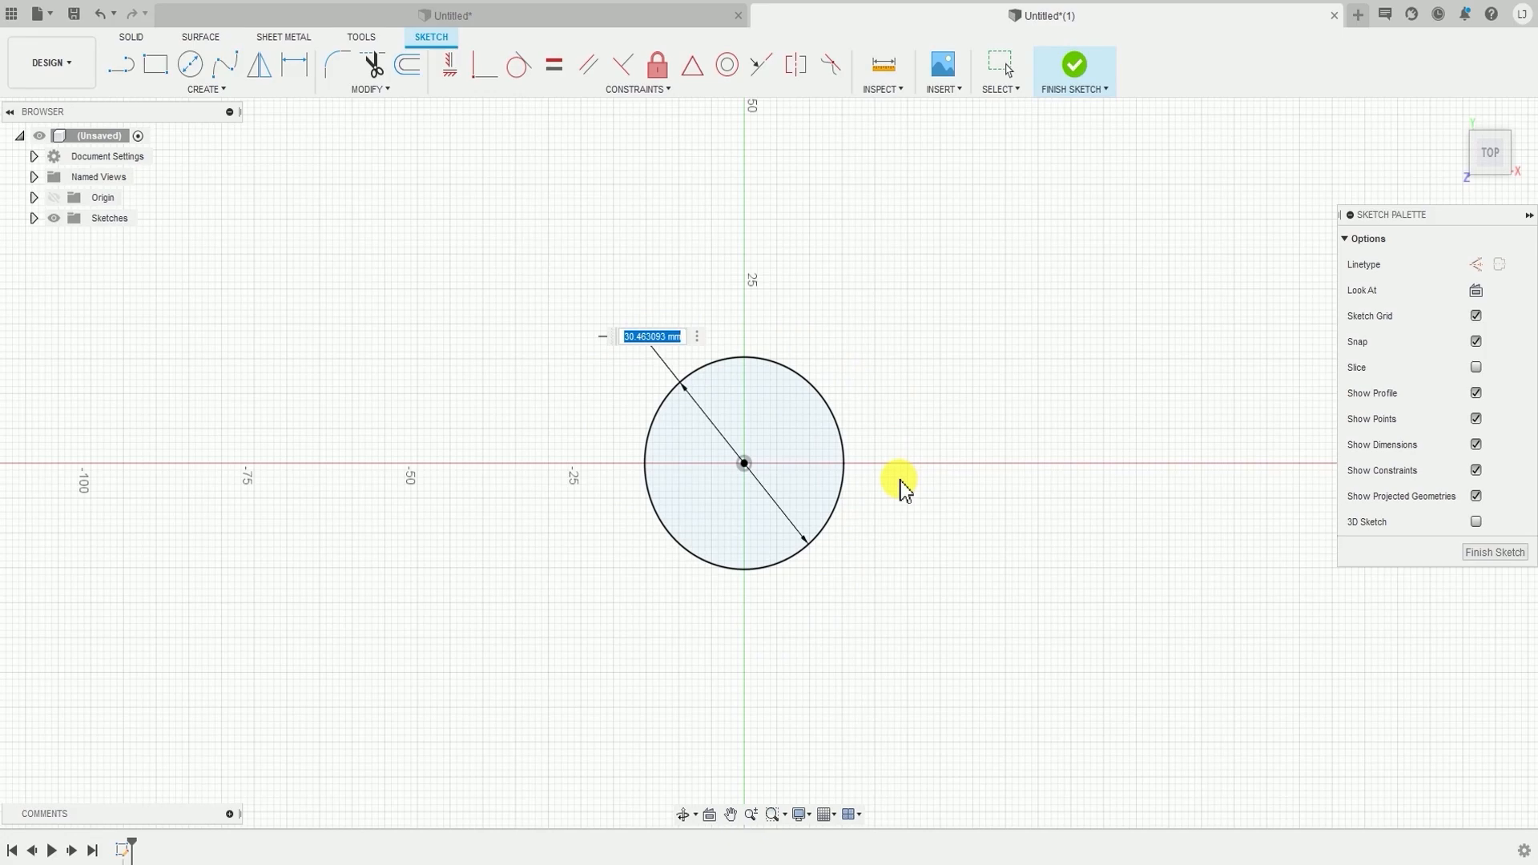
type("35")
key("Return")
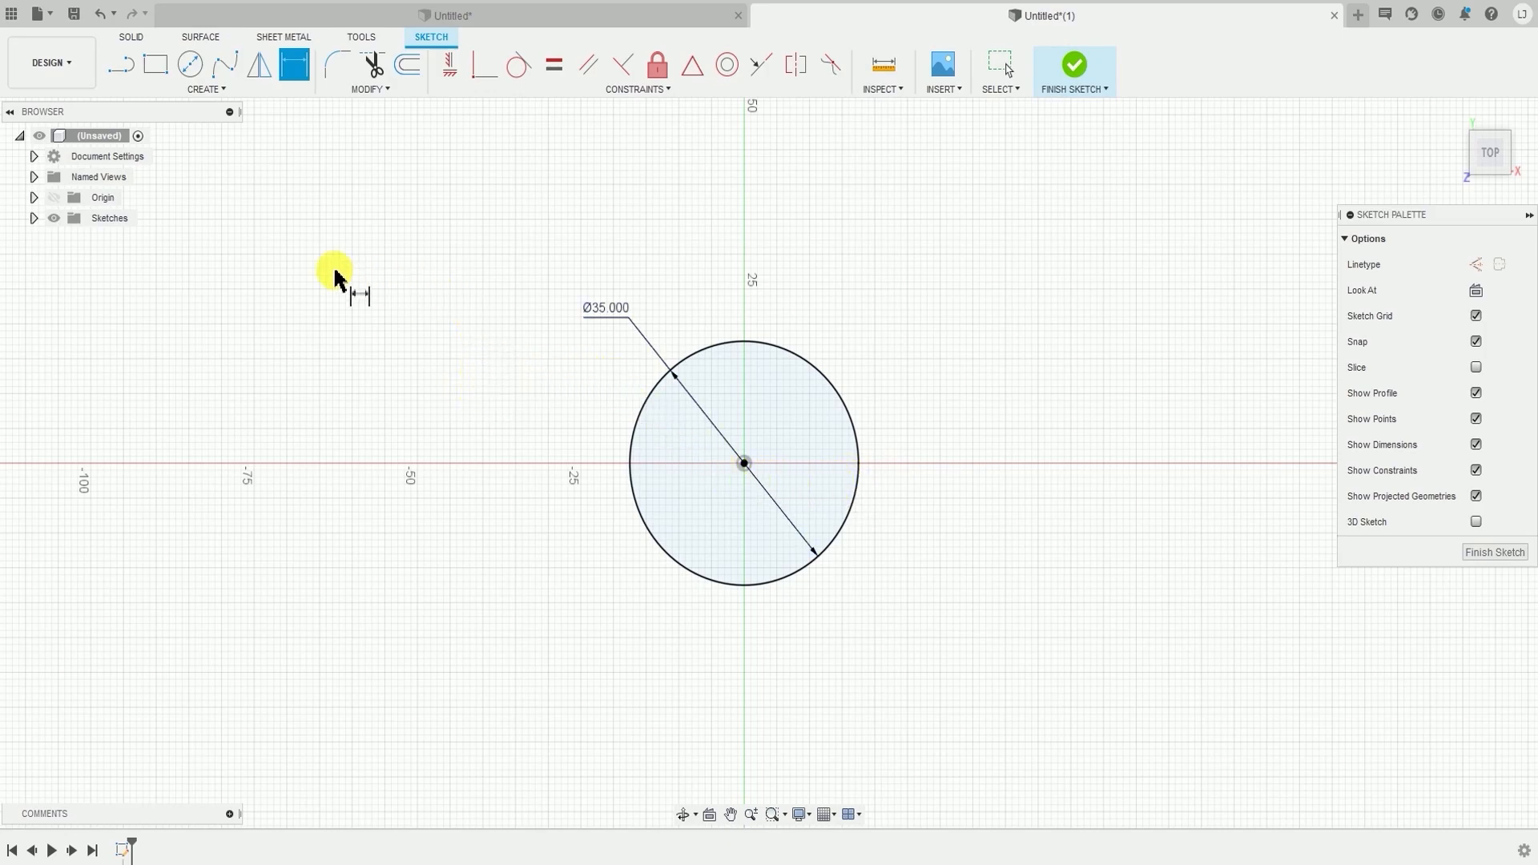
key("Escape")
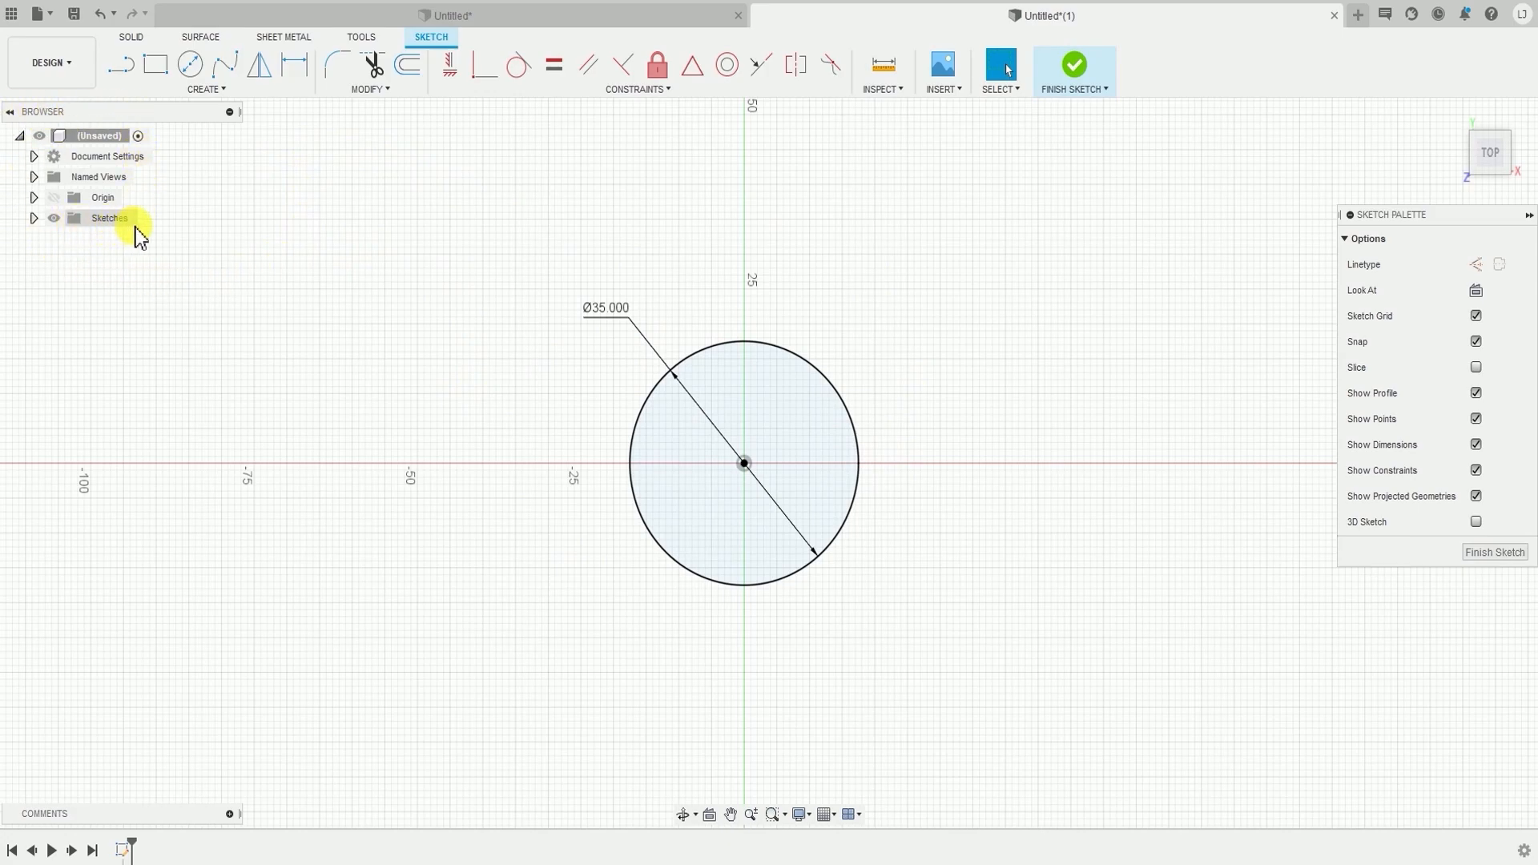
left_click(33, 220)
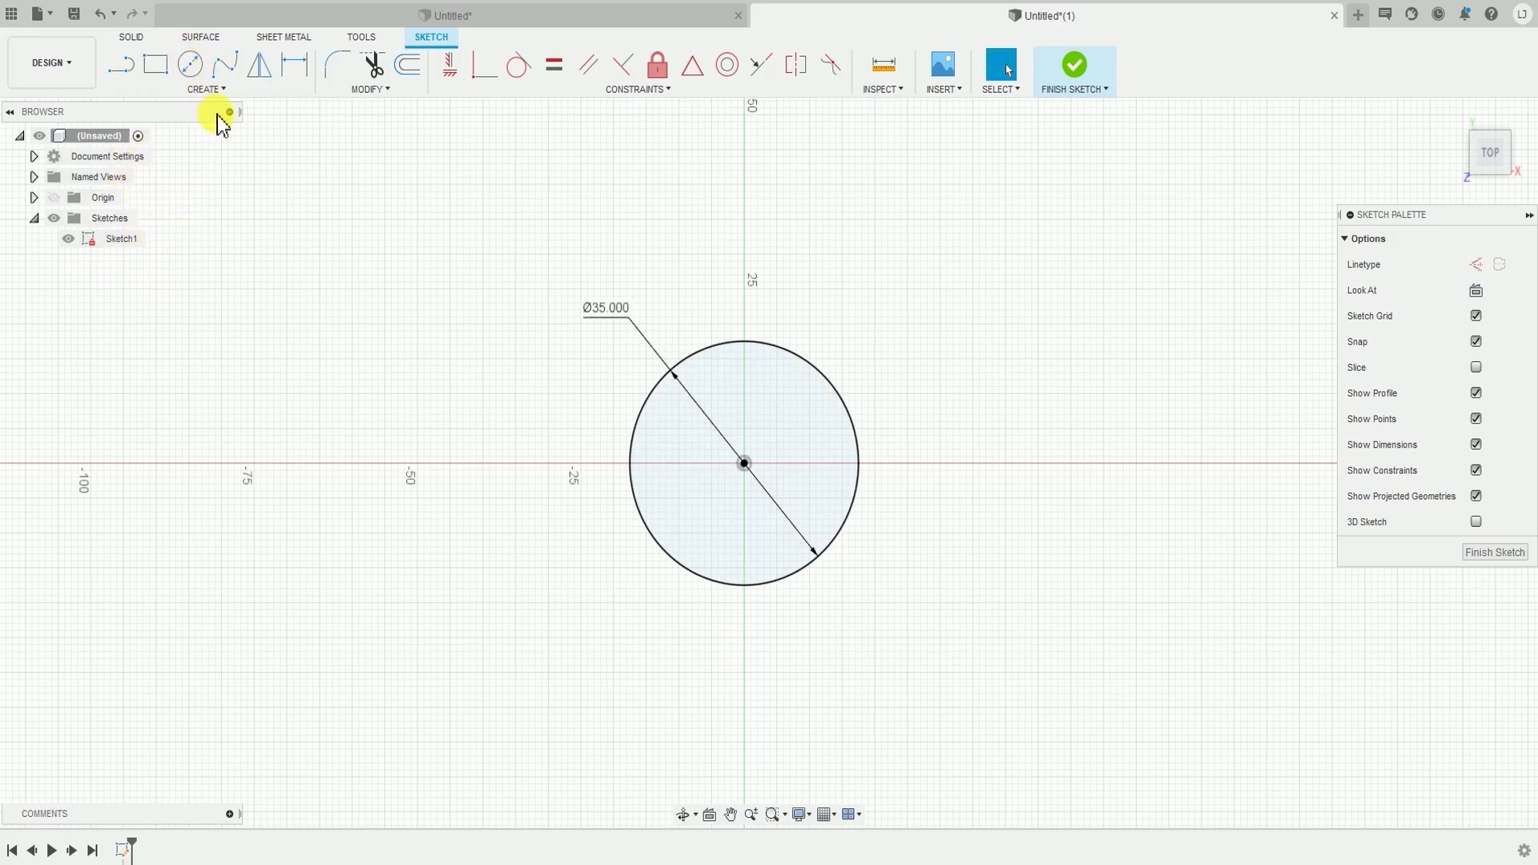
- Sketch a second, larger circle about 94 mm in diameter around the first, concentric with it at the origin
left_click(212, 90)
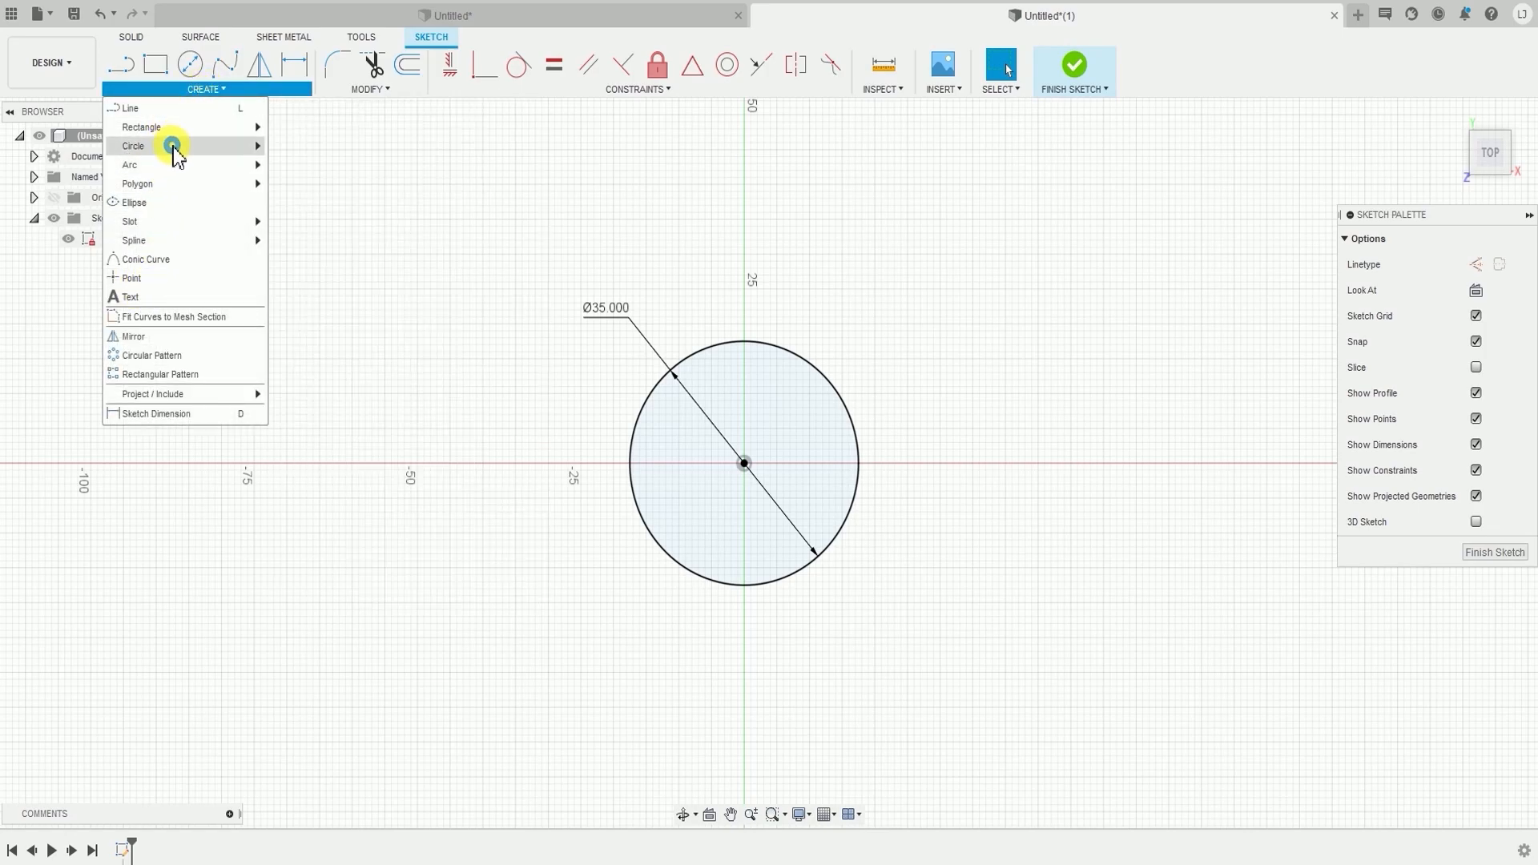
mouse_move(174, 151)
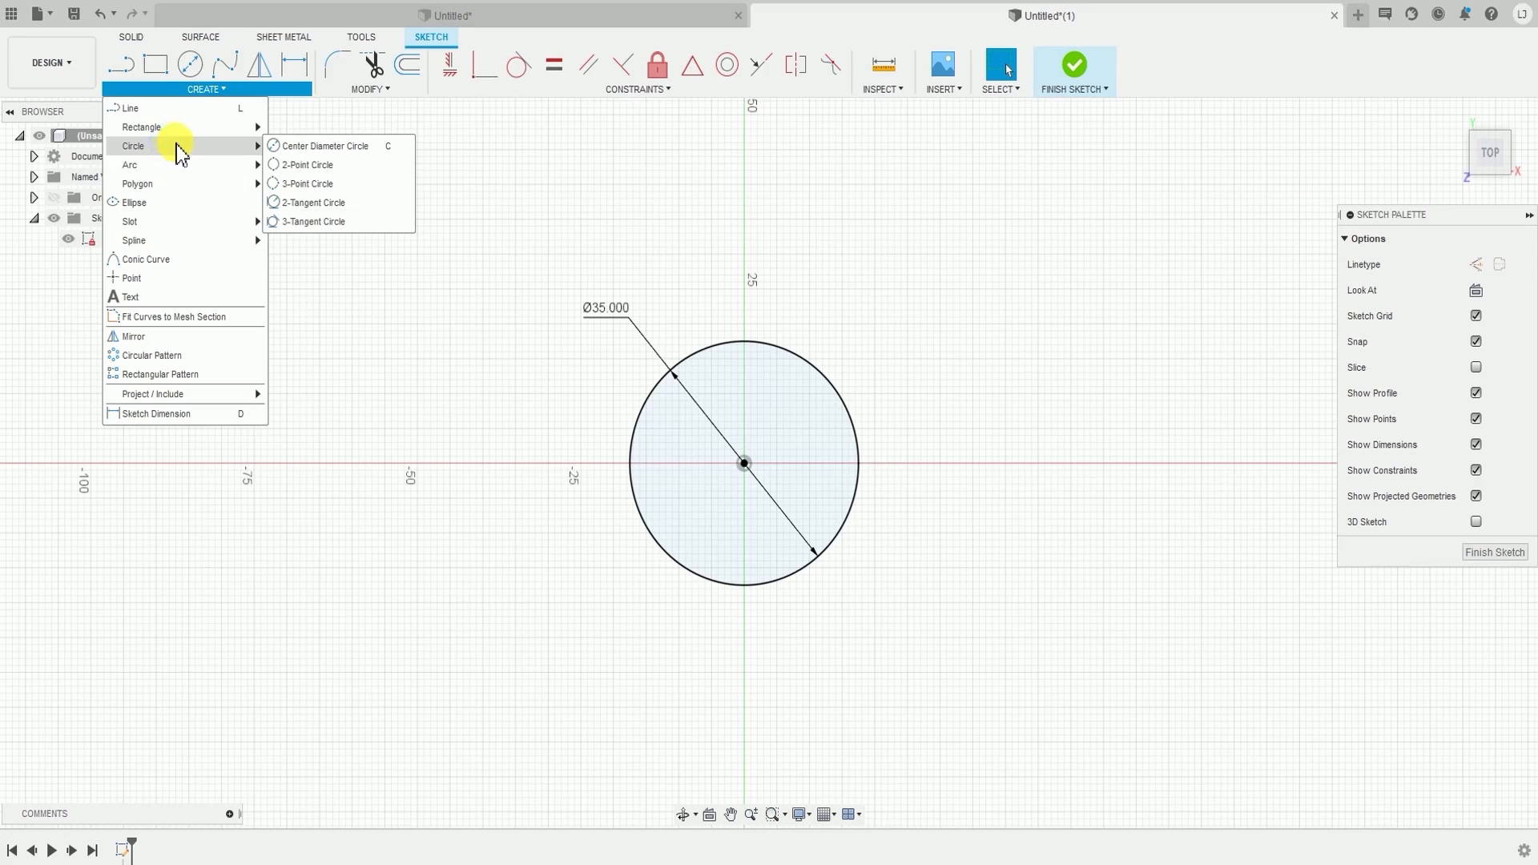
left_click(309, 146)
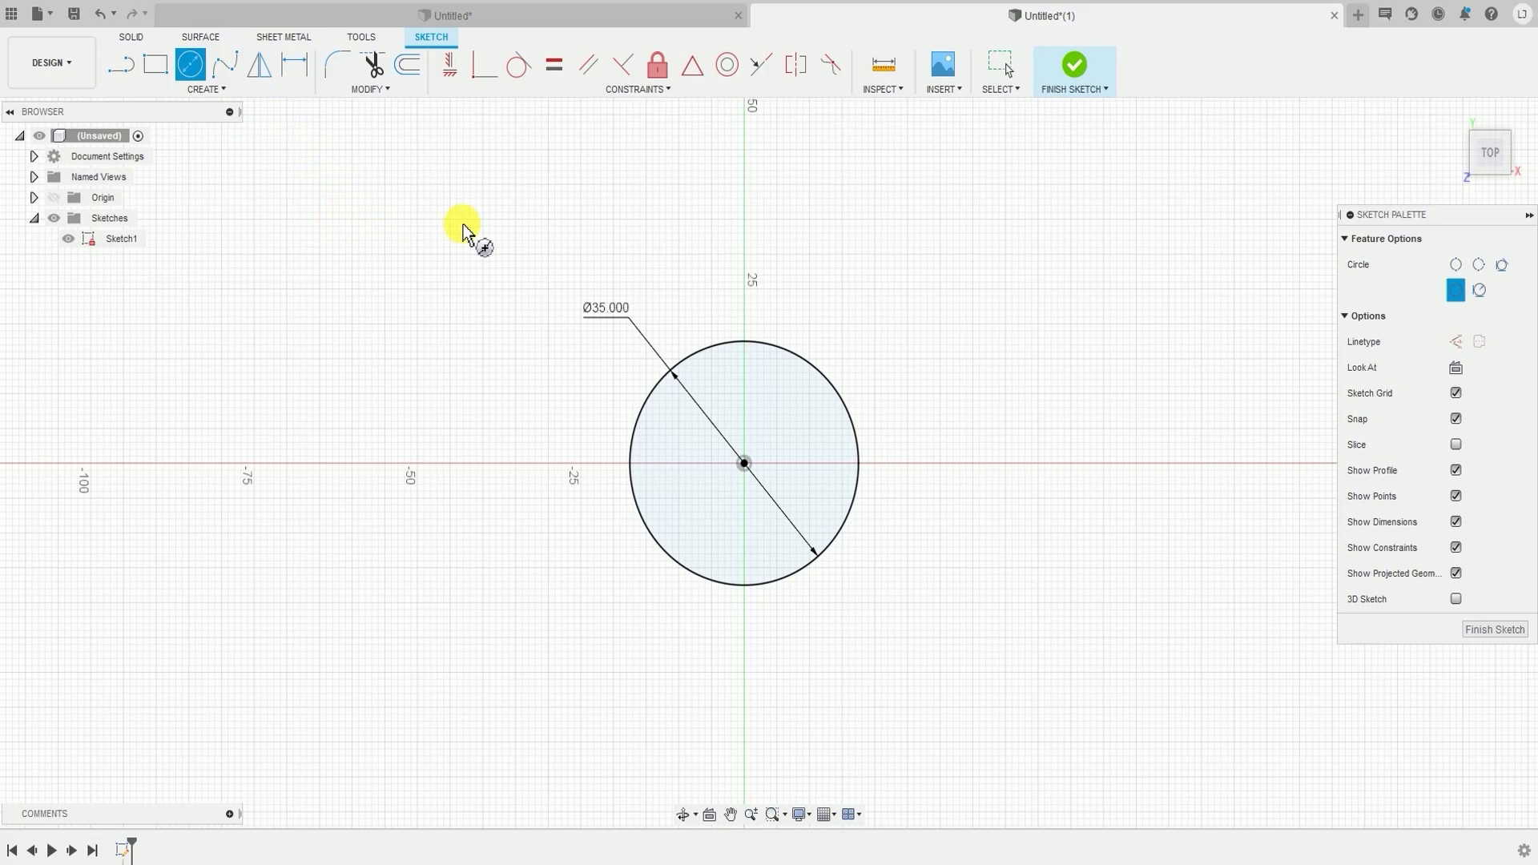
left_click(744, 464)
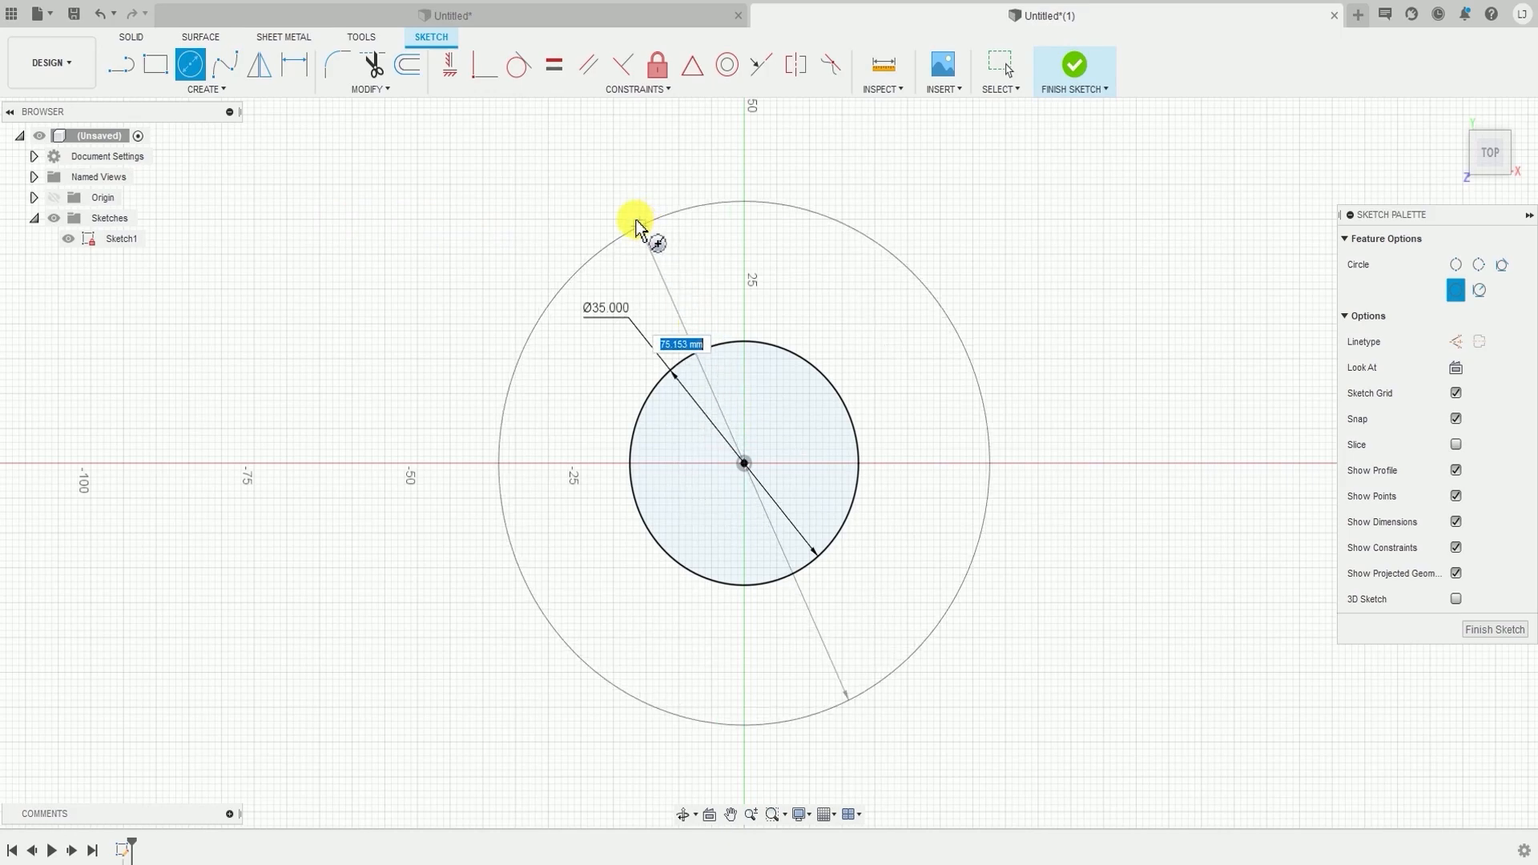
left_click(590, 177)
middle_click_drag(1032, 601, 905, 538)
scroll(921, 585, "down", 3)
middle_click_drag(922, 589, 890, 577)
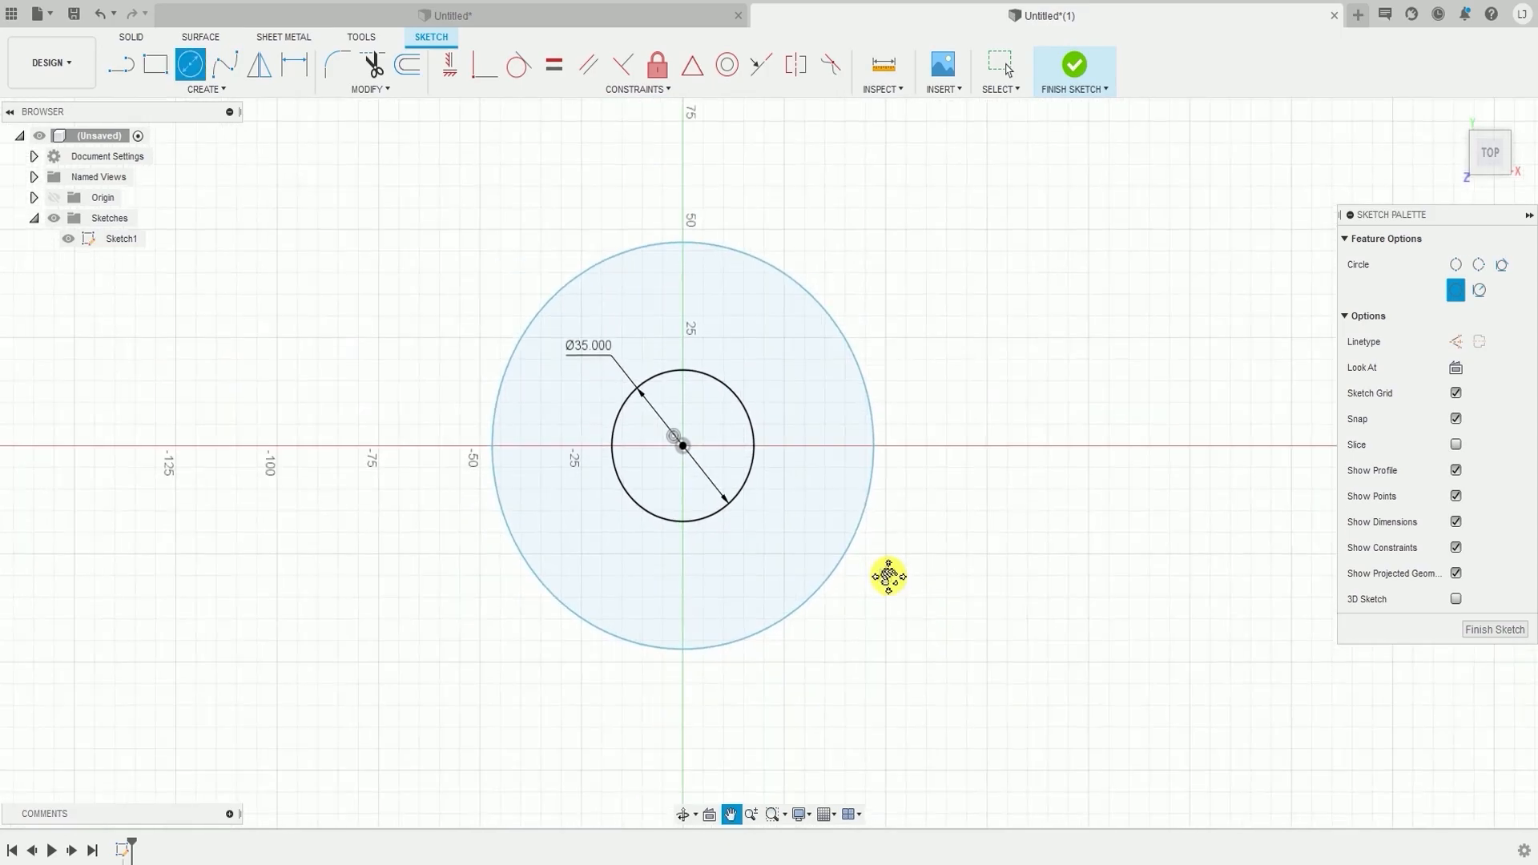
scroll(889, 577, "up", 2)
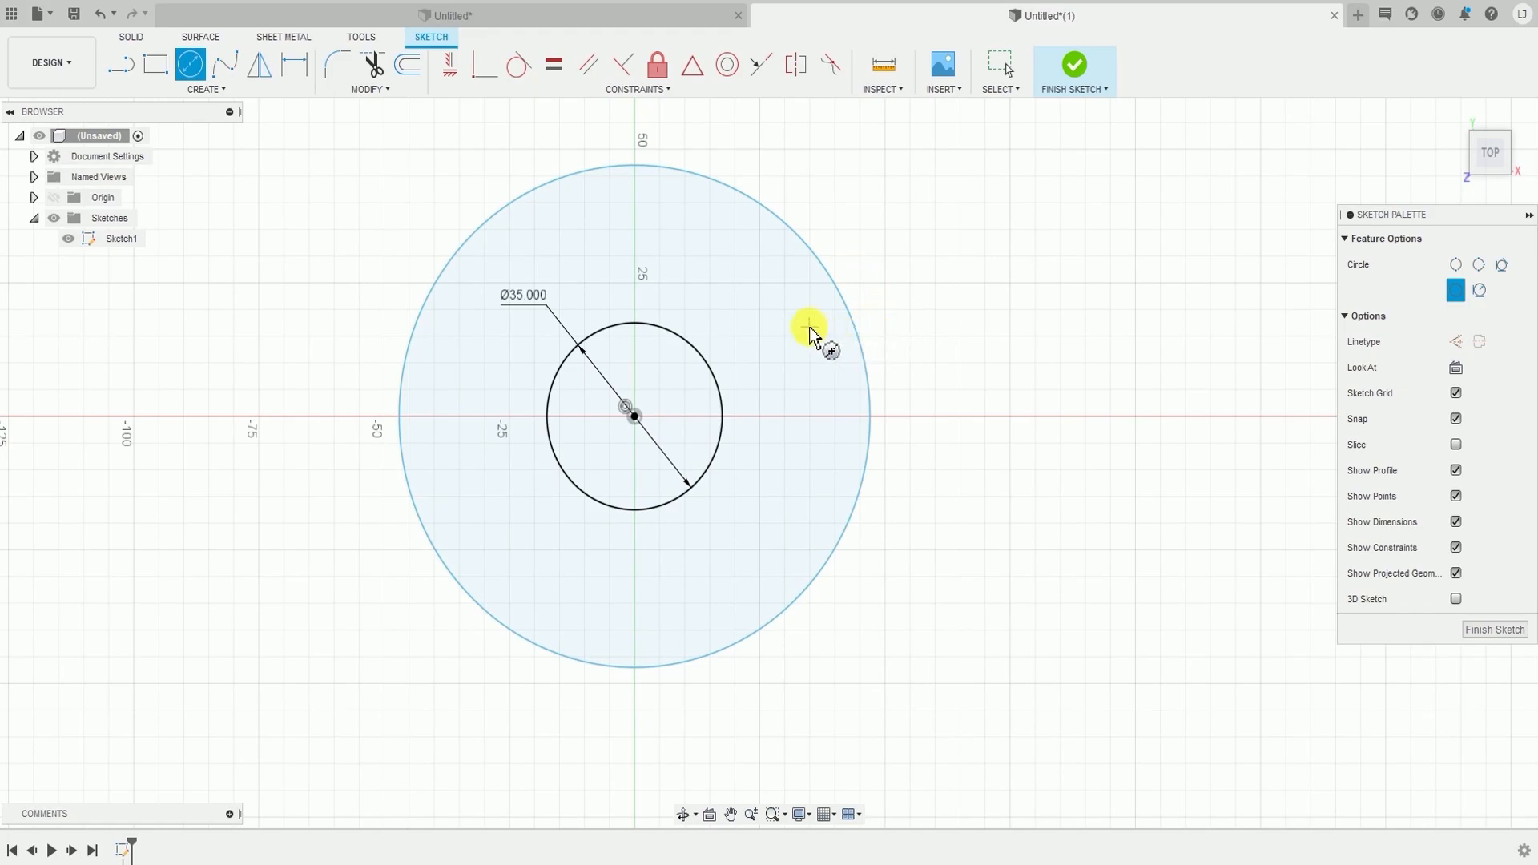
- Dimension the outer circle's diameter as 70 mm
left_click(193, 89)
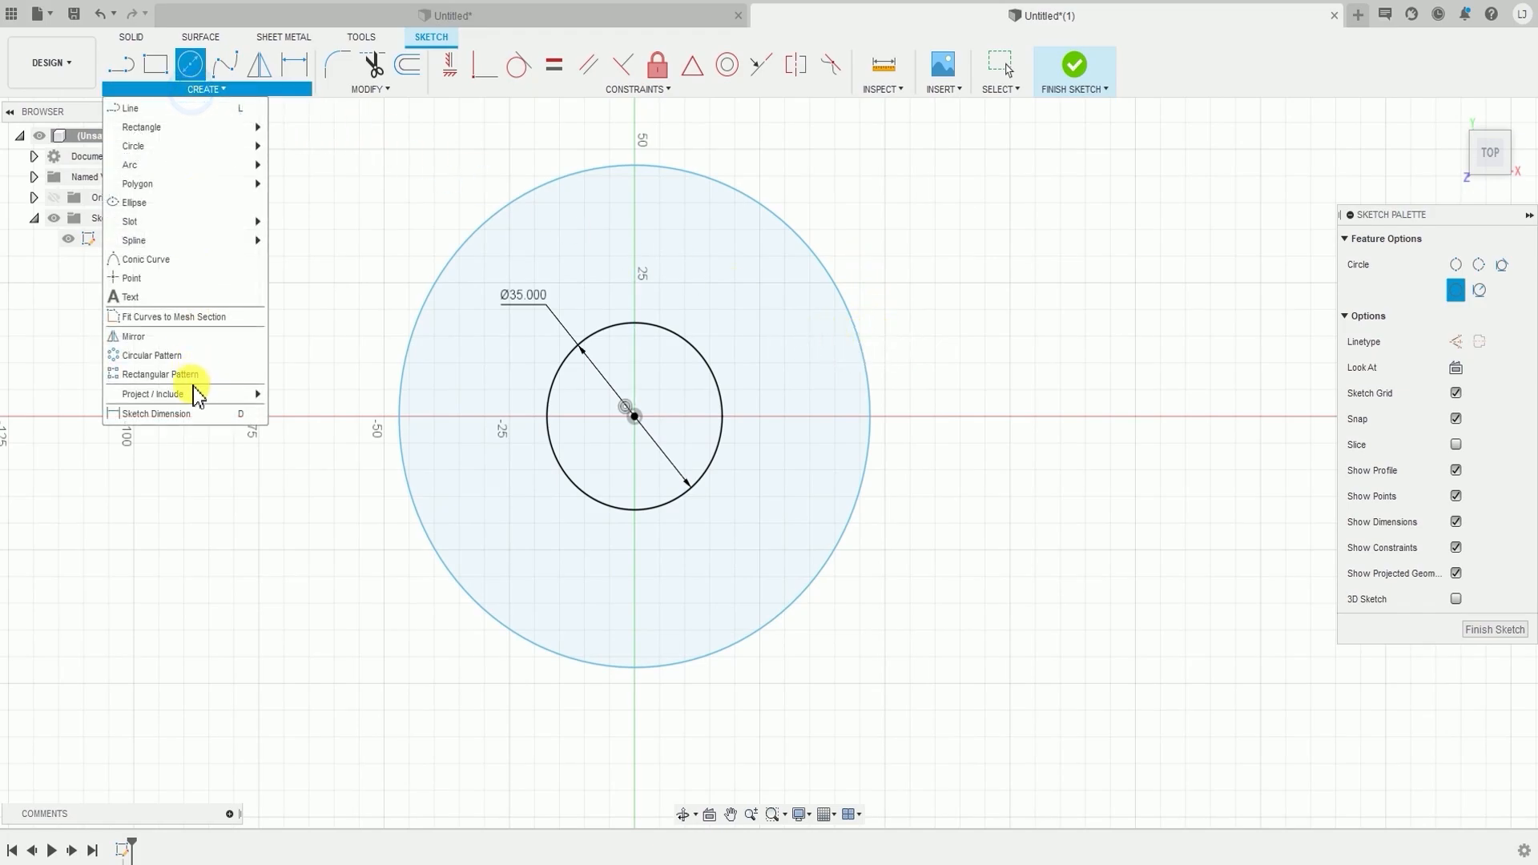
left_click(182, 413)
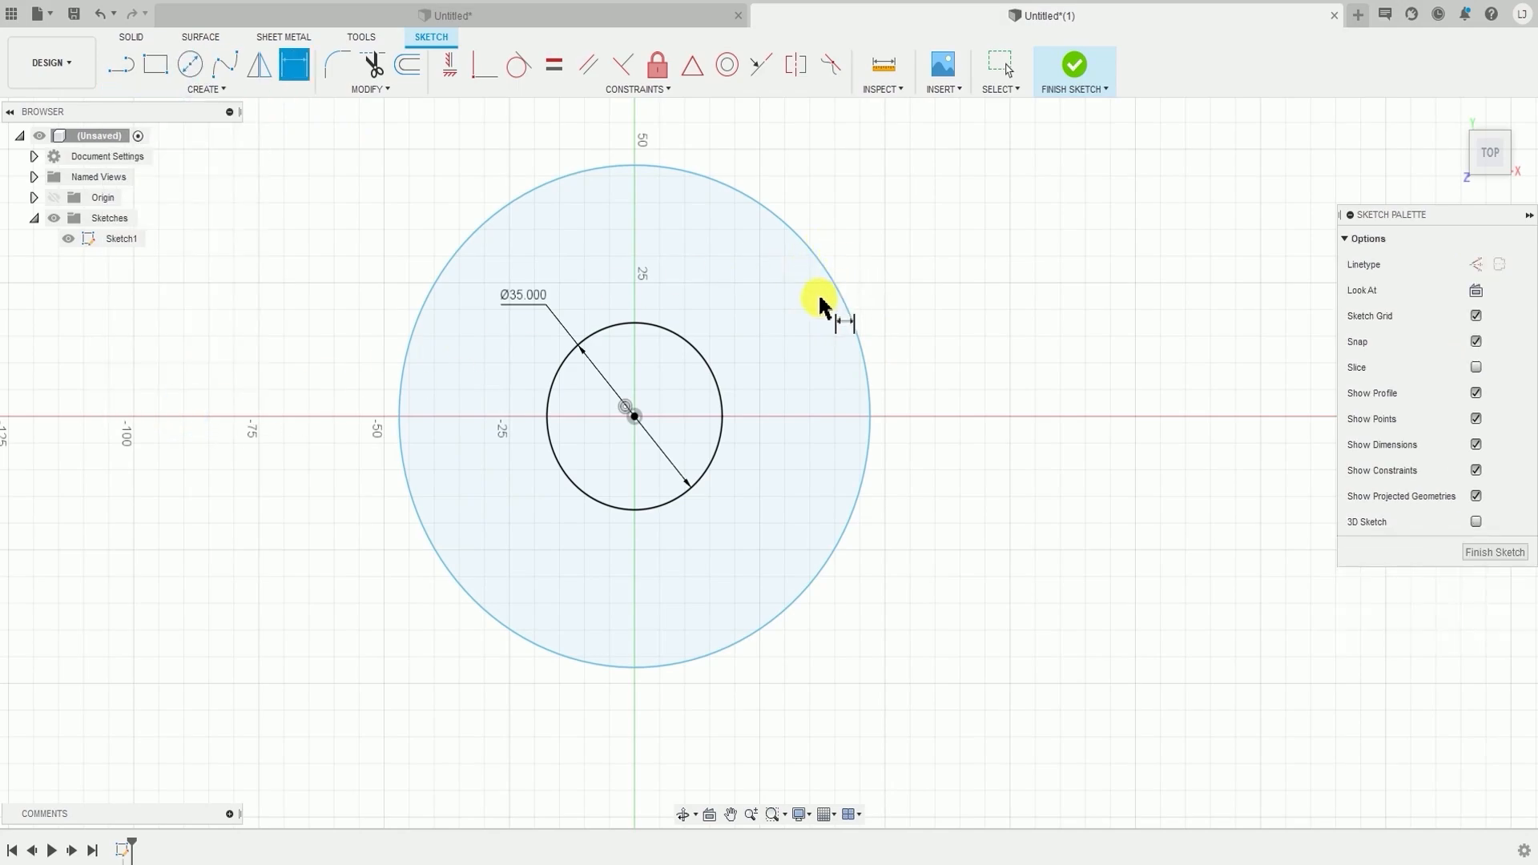
left_click(850, 308)
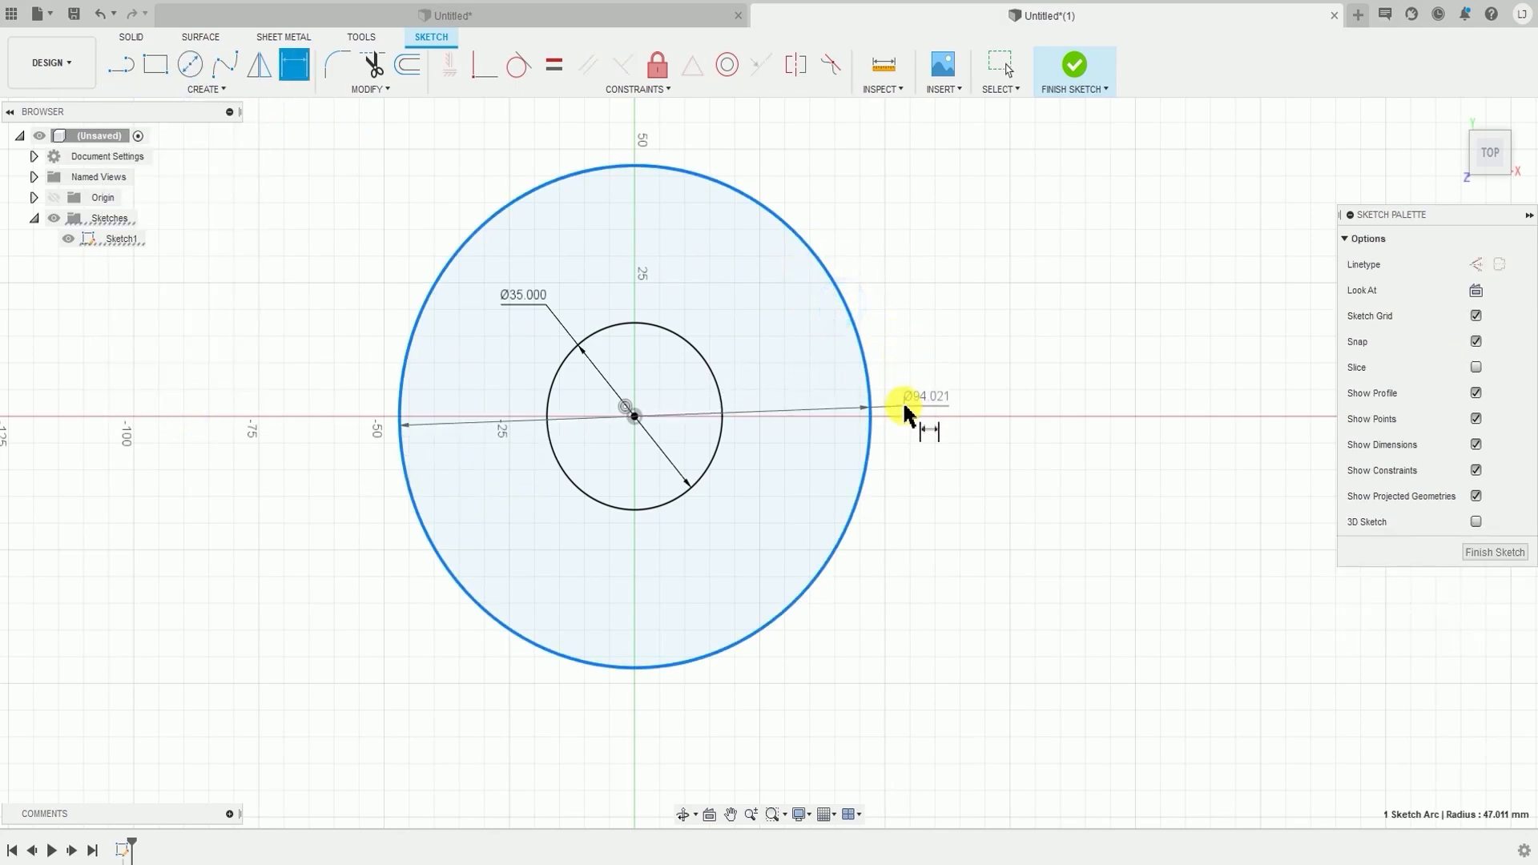
left_click(904, 333)
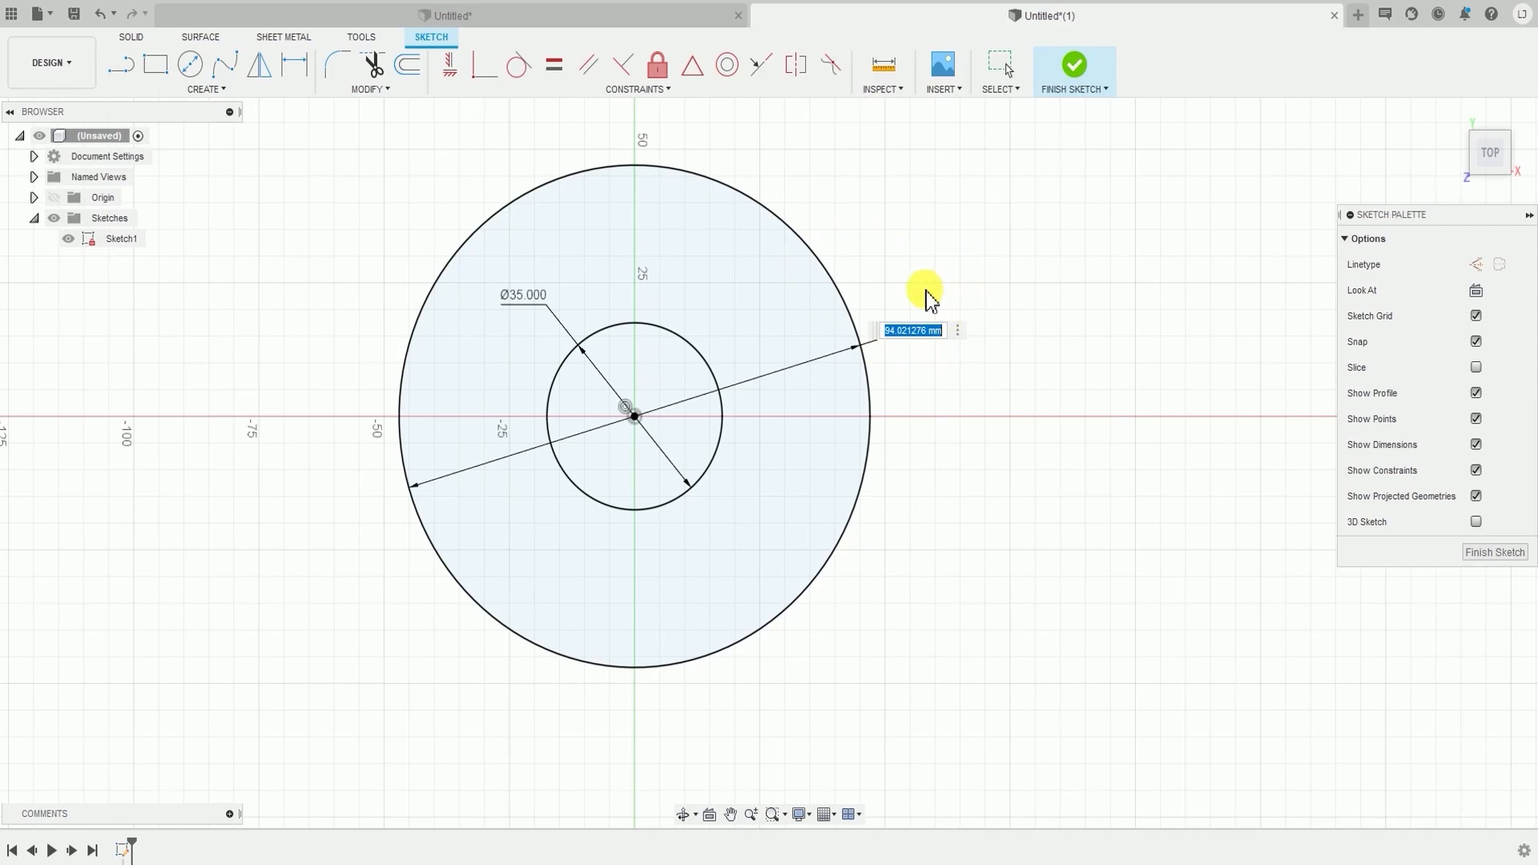
type("70")
key("Return")
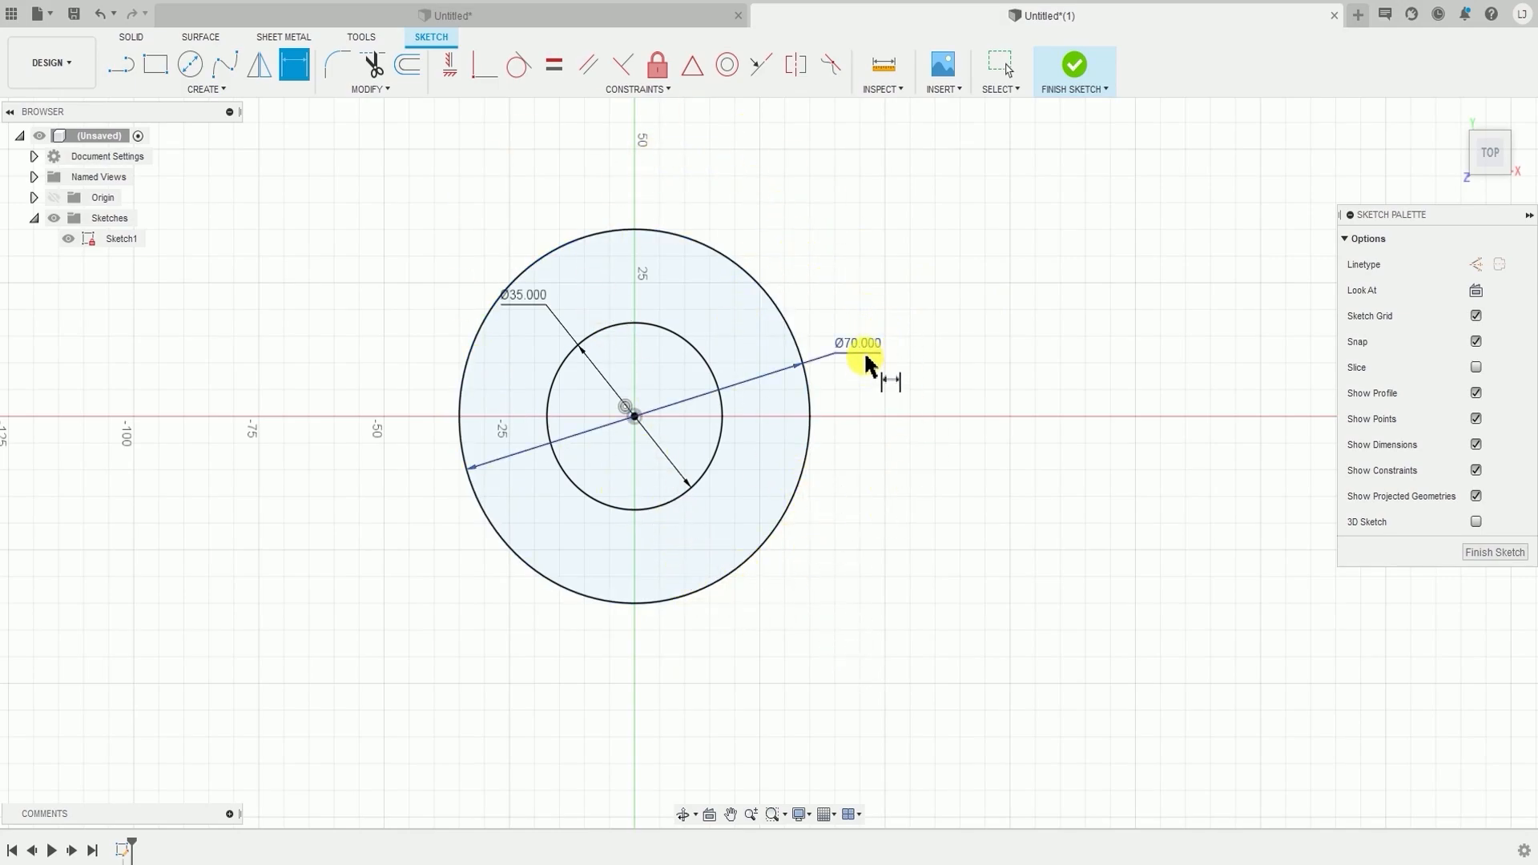
key("Escape")
- Reposition the diameter labels, placing the inner circle's inside that circle and the outer circle's outside its upper left edge
left_click_drag(858, 336, 607, 272)
left_click_drag(536, 308, 601, 401)
left_click_drag(606, 267, 464, 267)
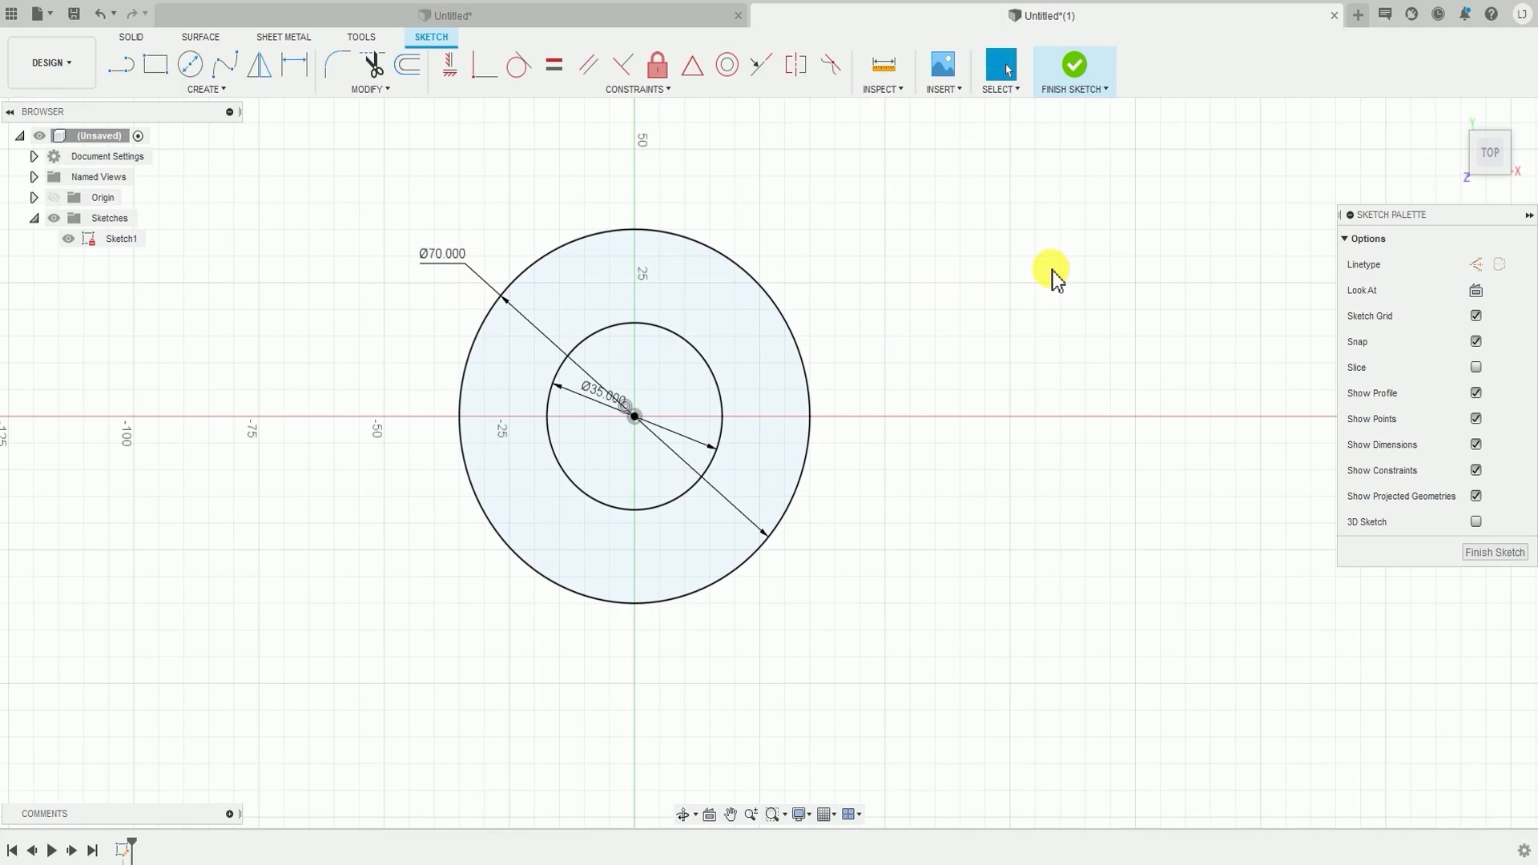
- Sketch a two-point rectangle about 90 by 90 mm to the right of the circles
middle_click_drag(1035, 263, 891, 248)
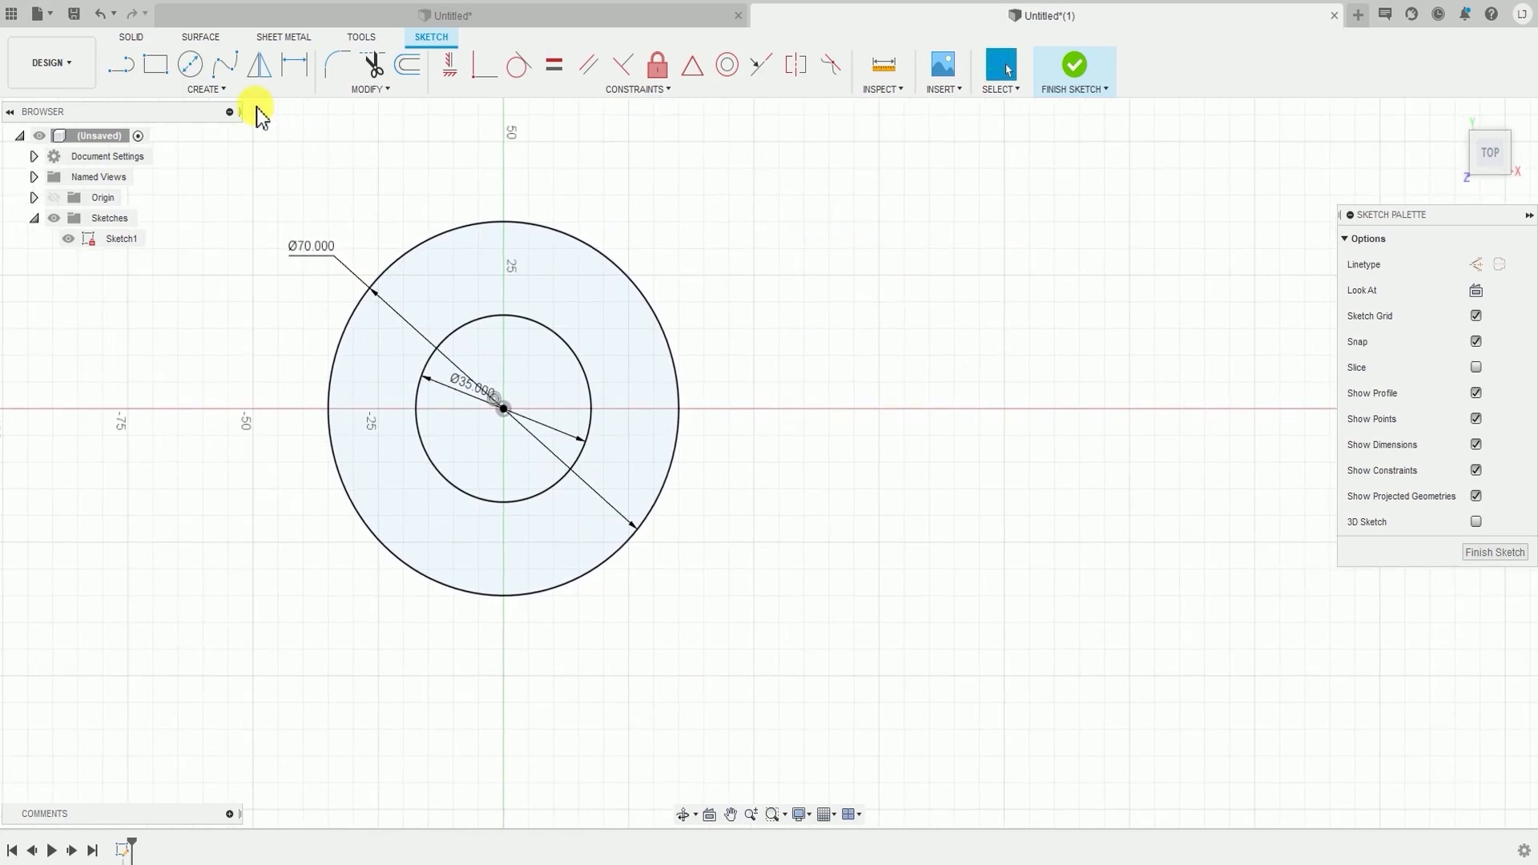
left_click(238, 90)
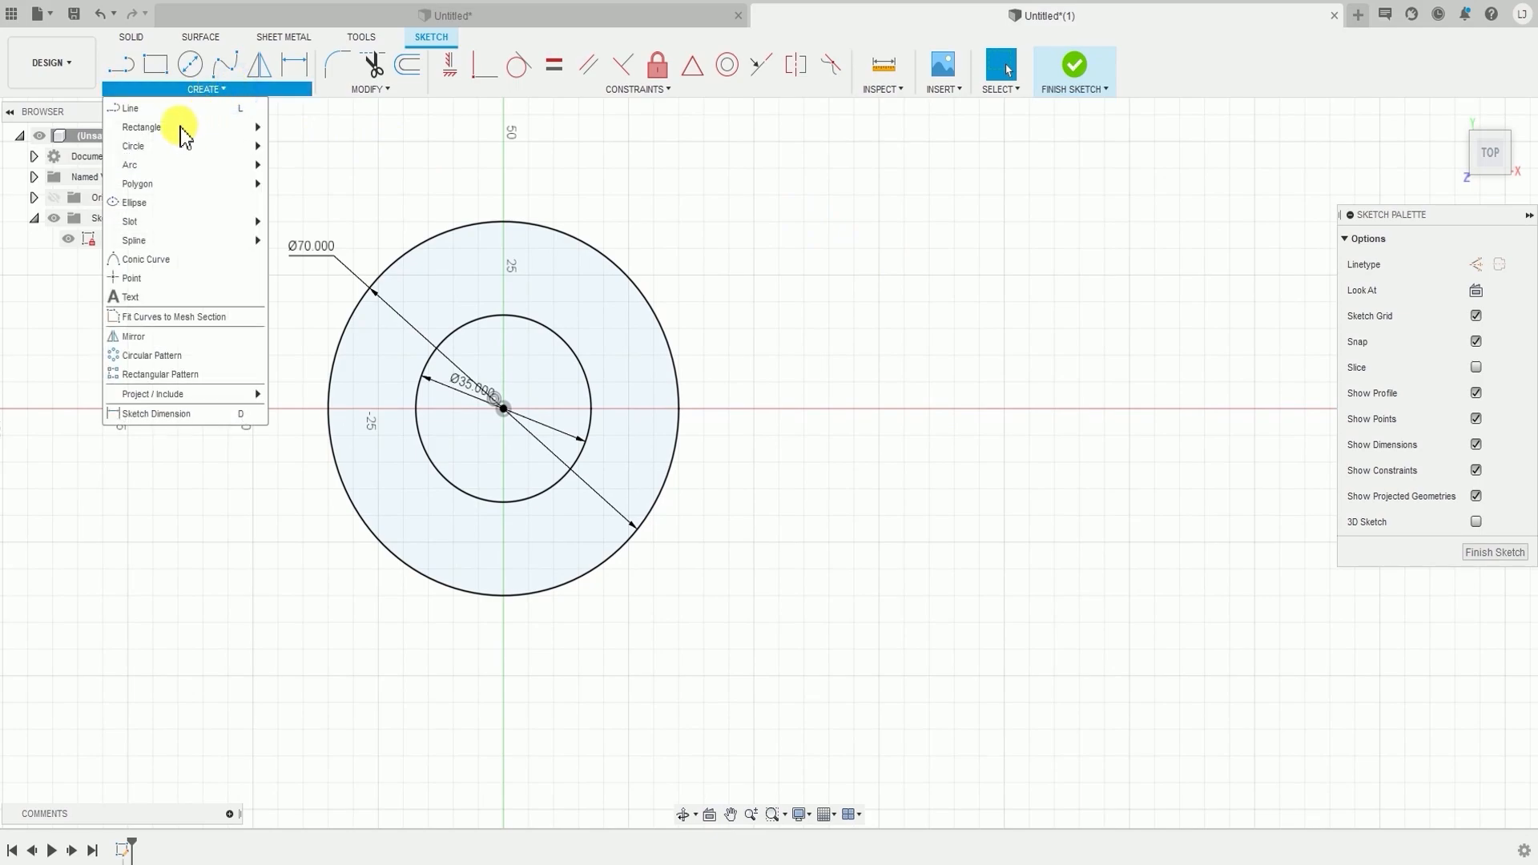
mouse_move(181, 128)
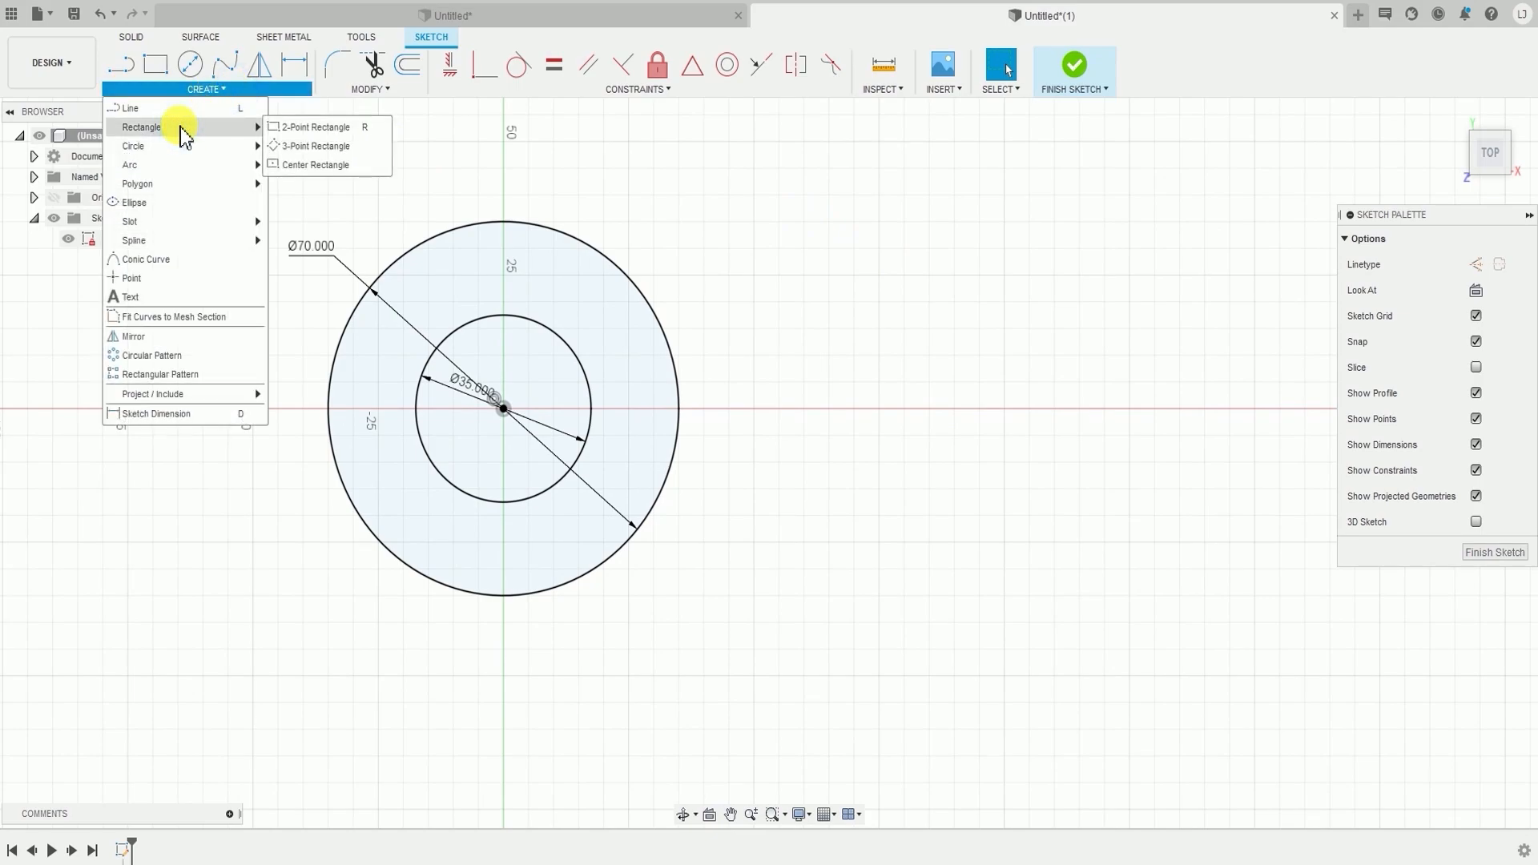
left_click(320, 127)
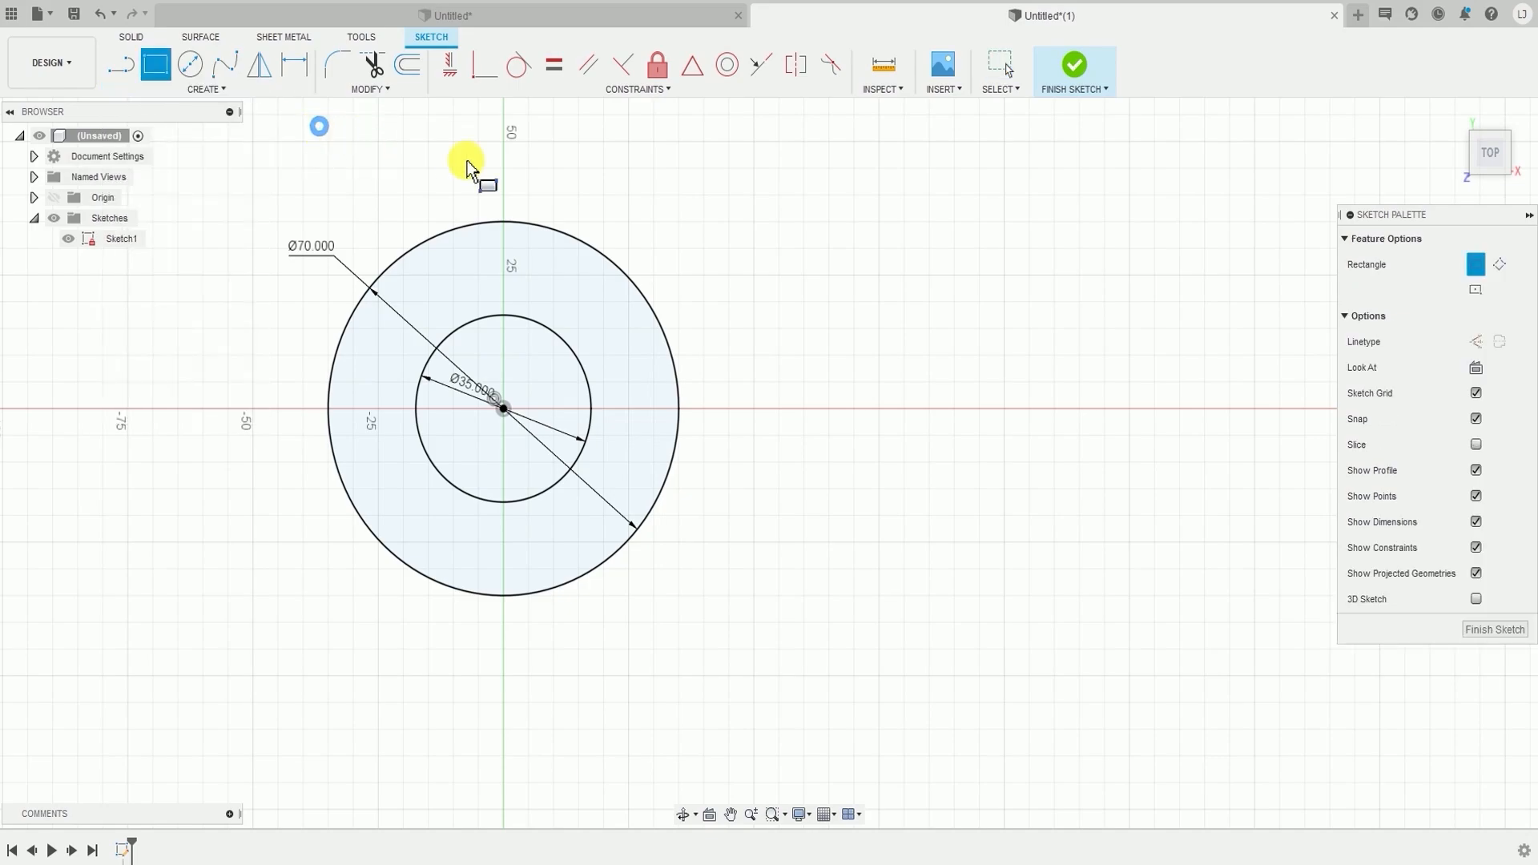
scroll(831, 248, "down", 3)
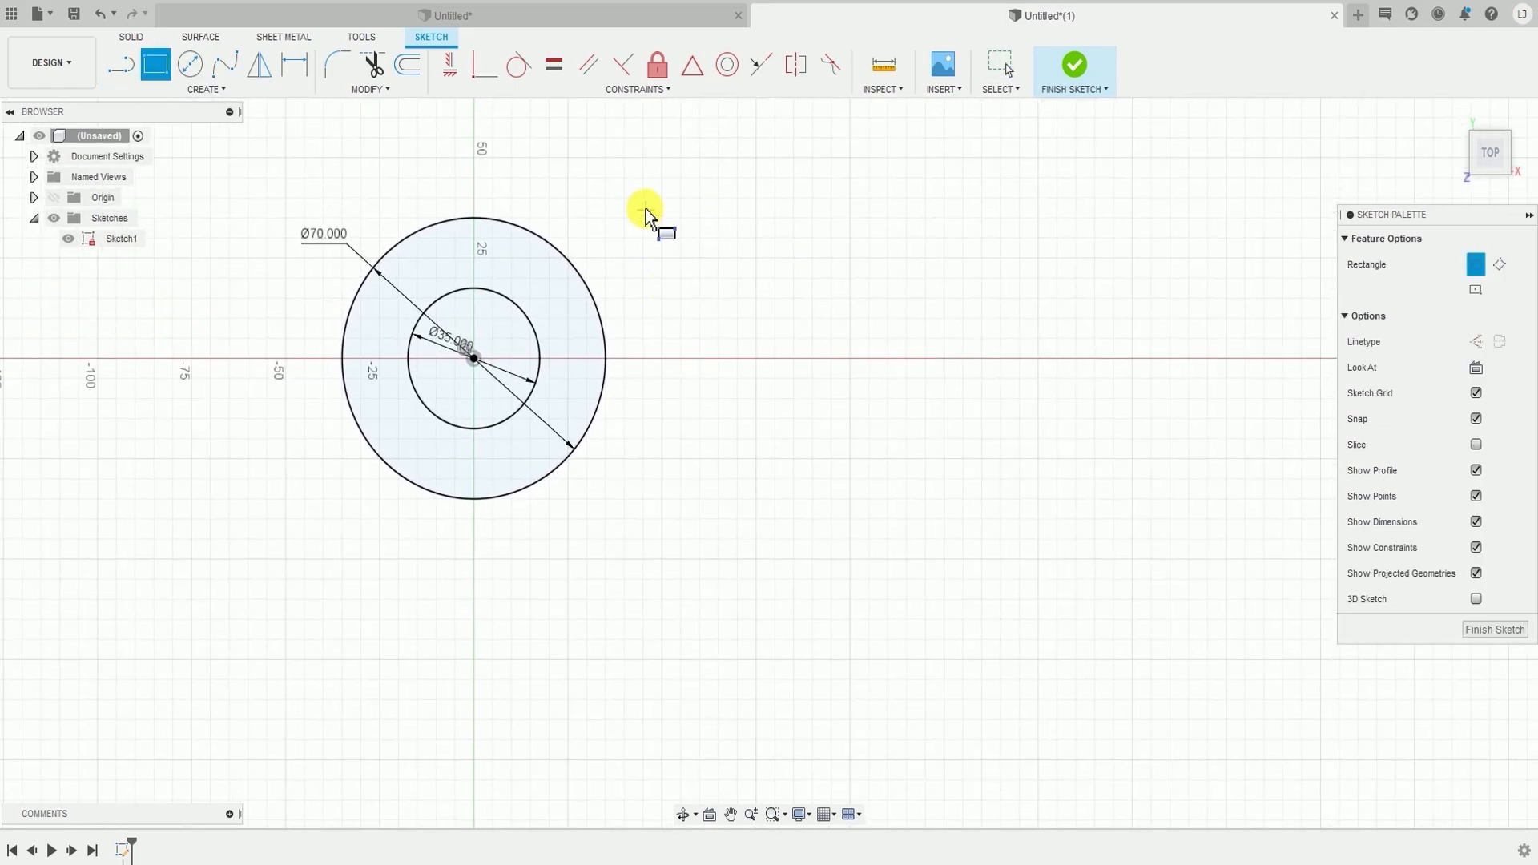
left_click(644, 177)
left_click(983, 537)
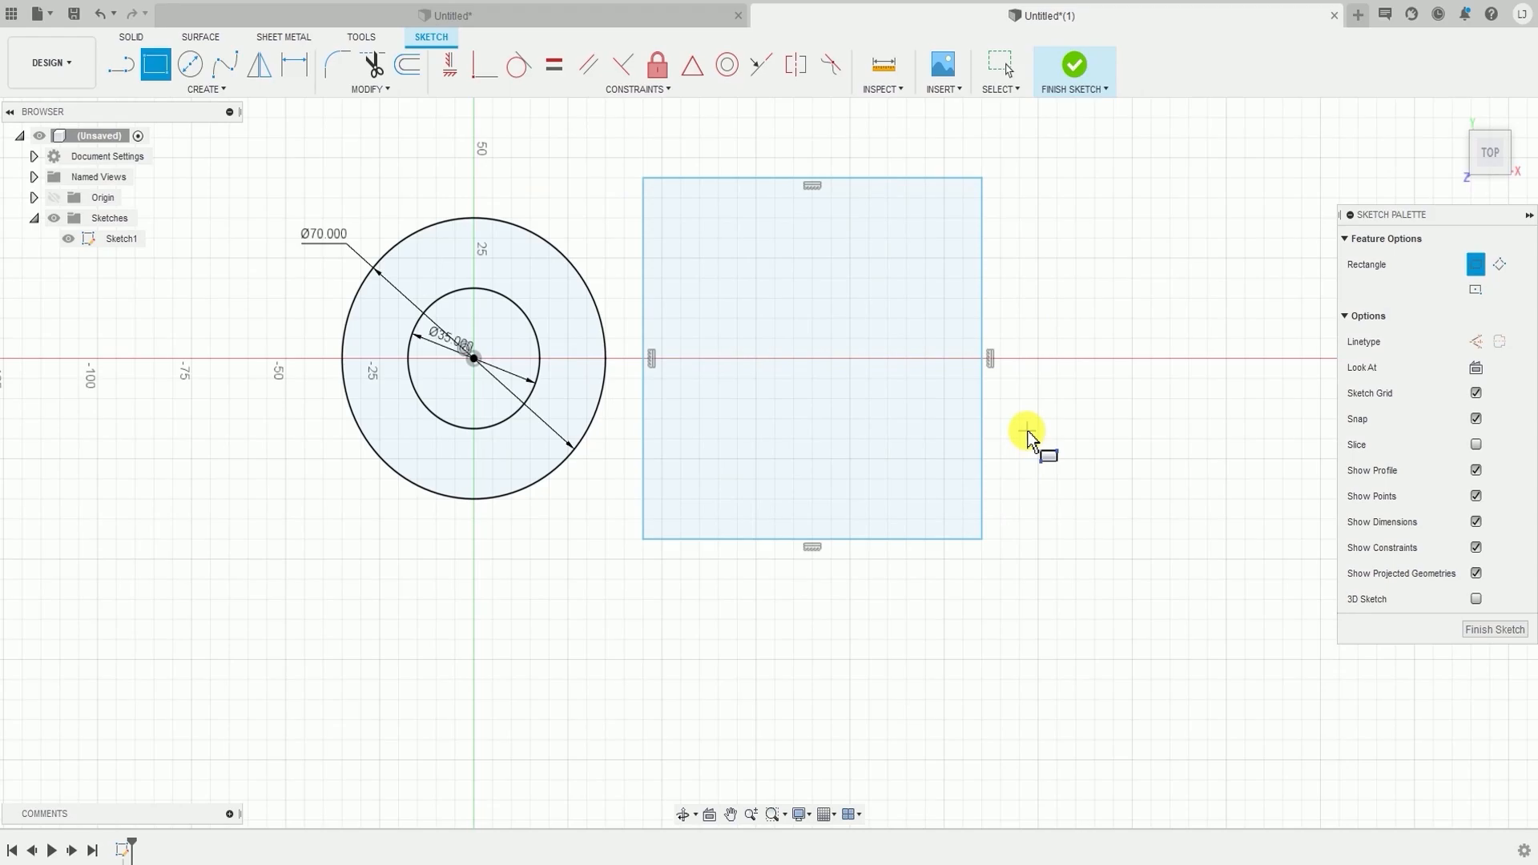
- Dimension the rectangle's top edge as 45 mm, placing the dimension above it
left_click(223, 92)
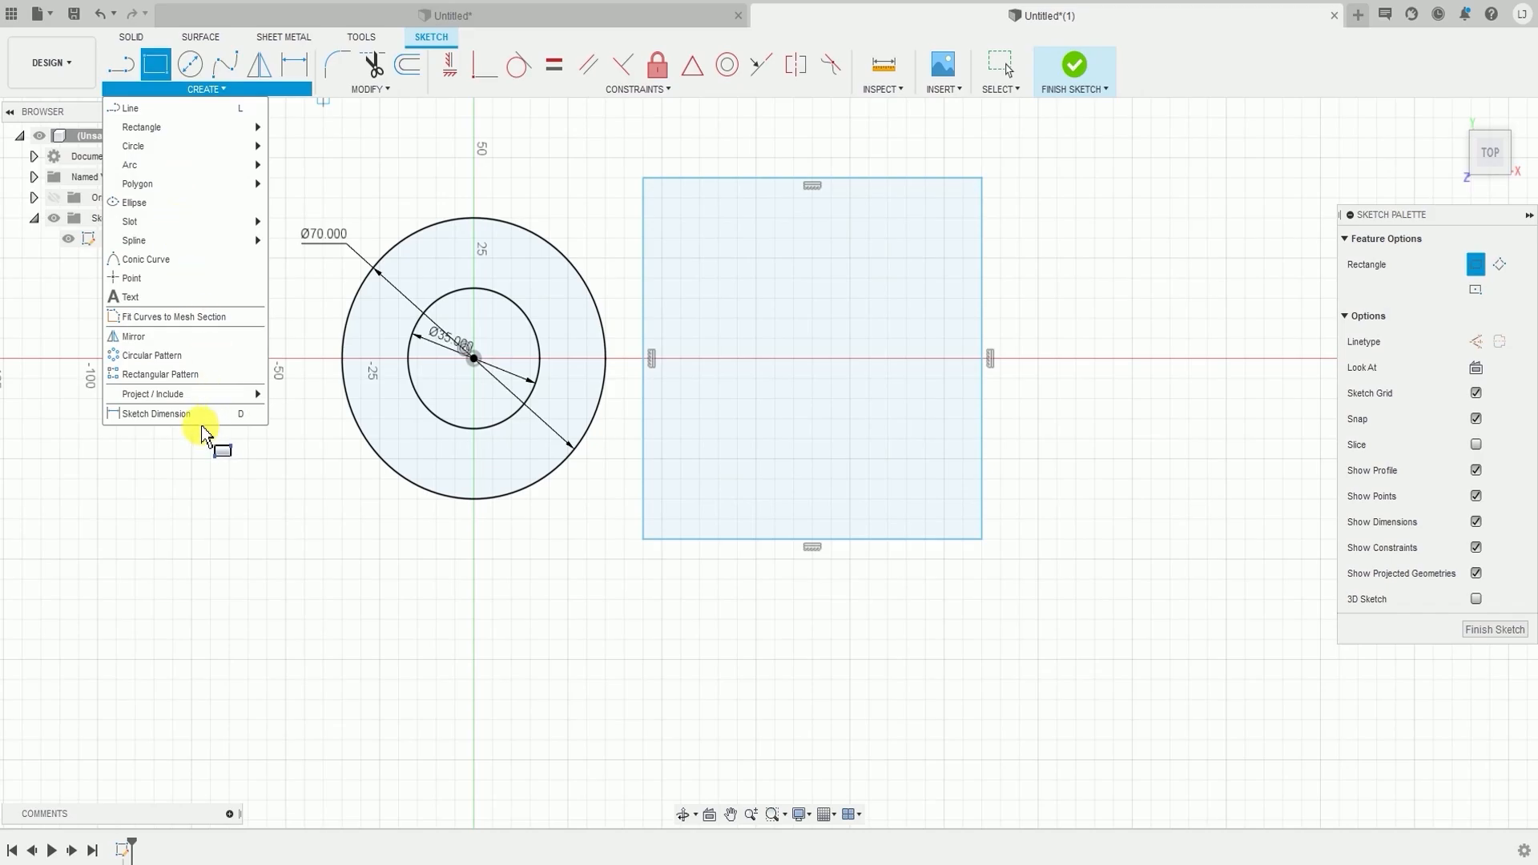
left_click(161, 413)
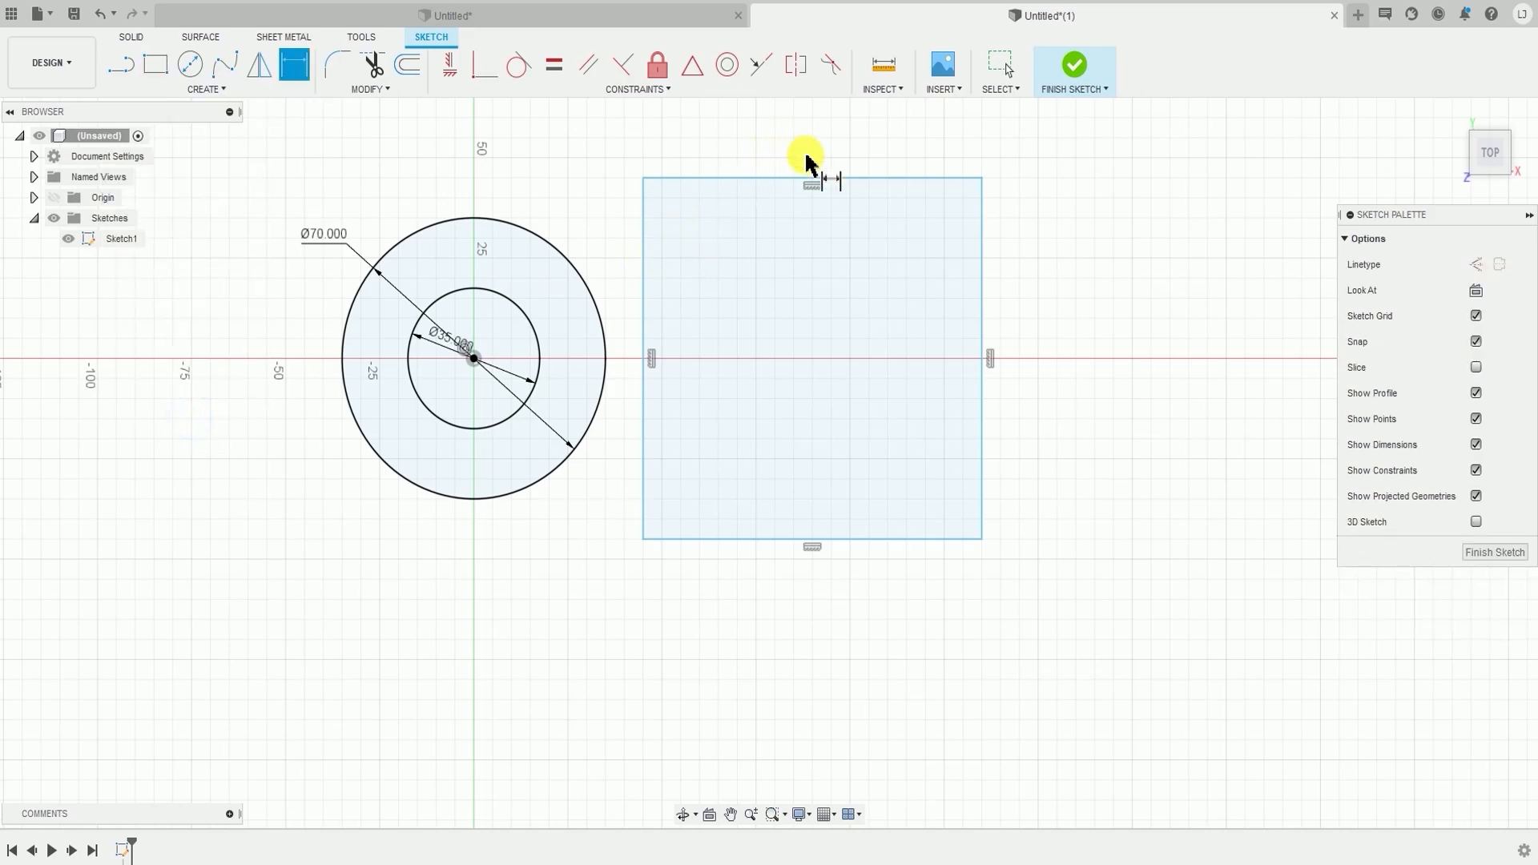
middle_click_drag(994, 471, 985, 532)
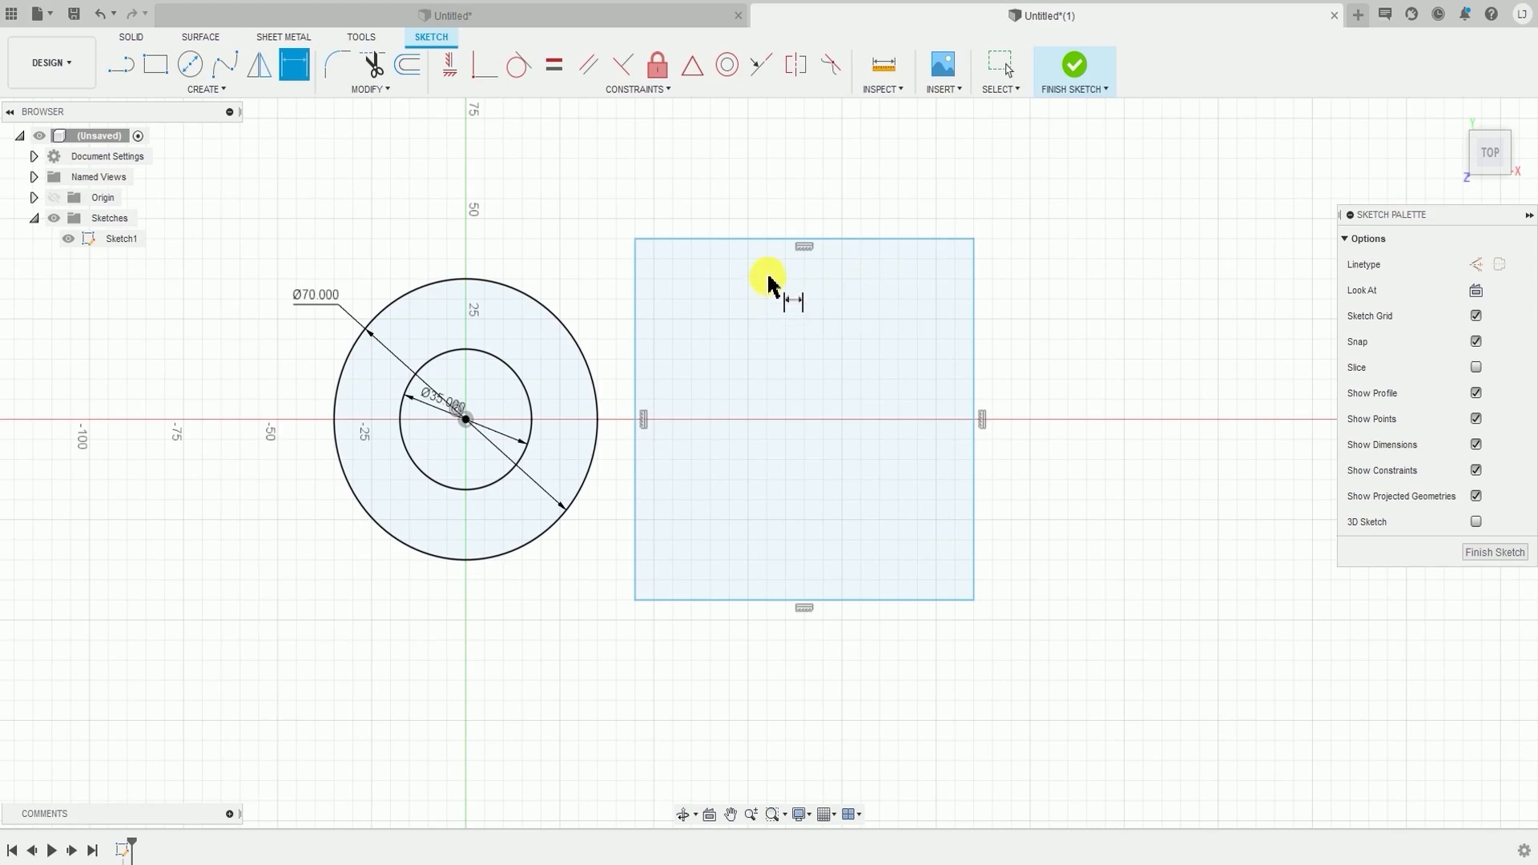
left_click(705, 238)
left_click(720, 196)
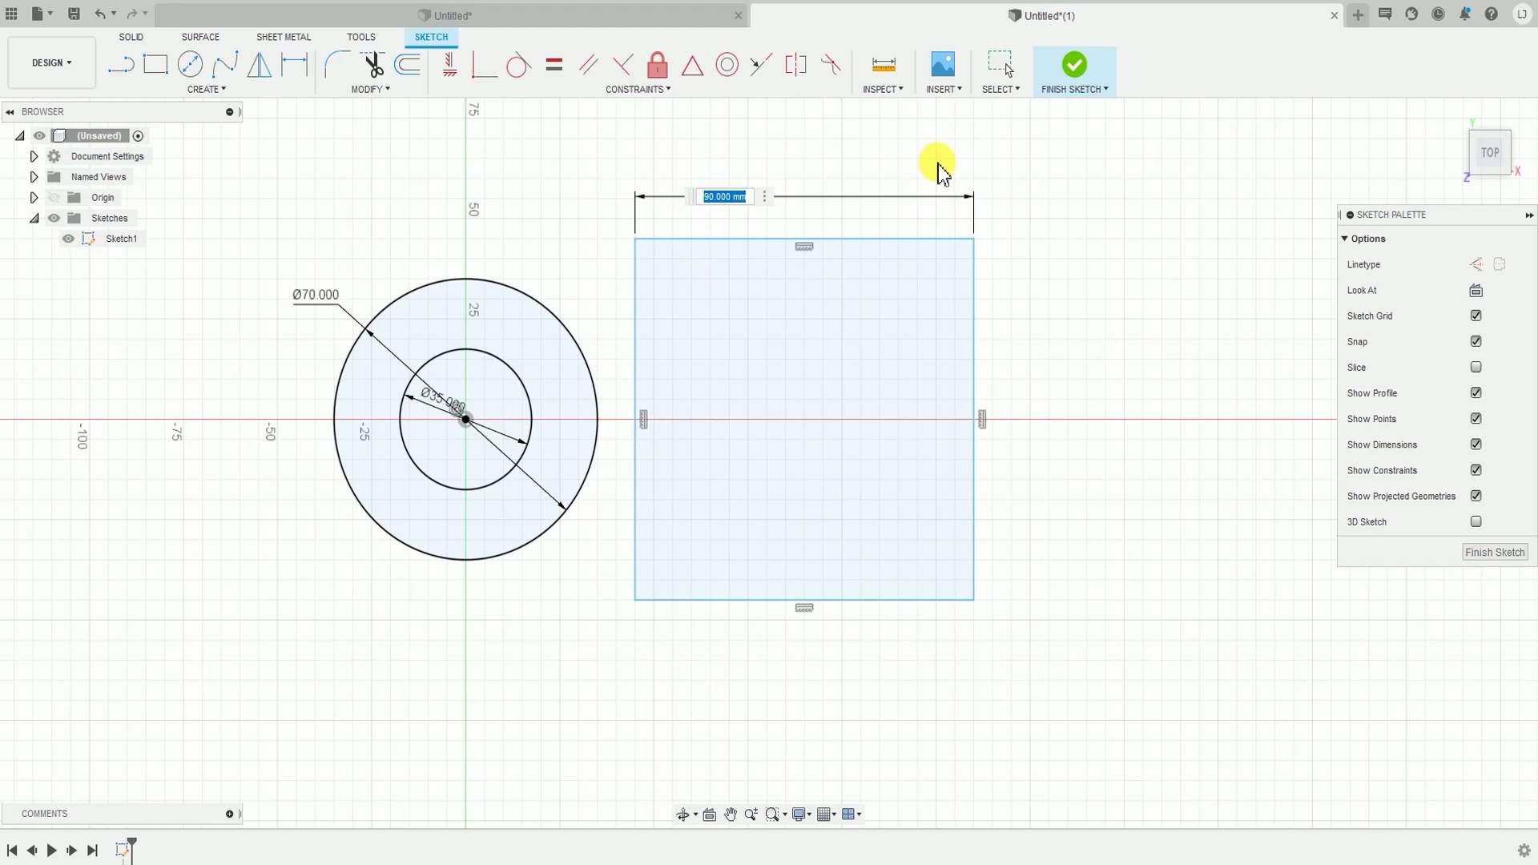
key("Return")
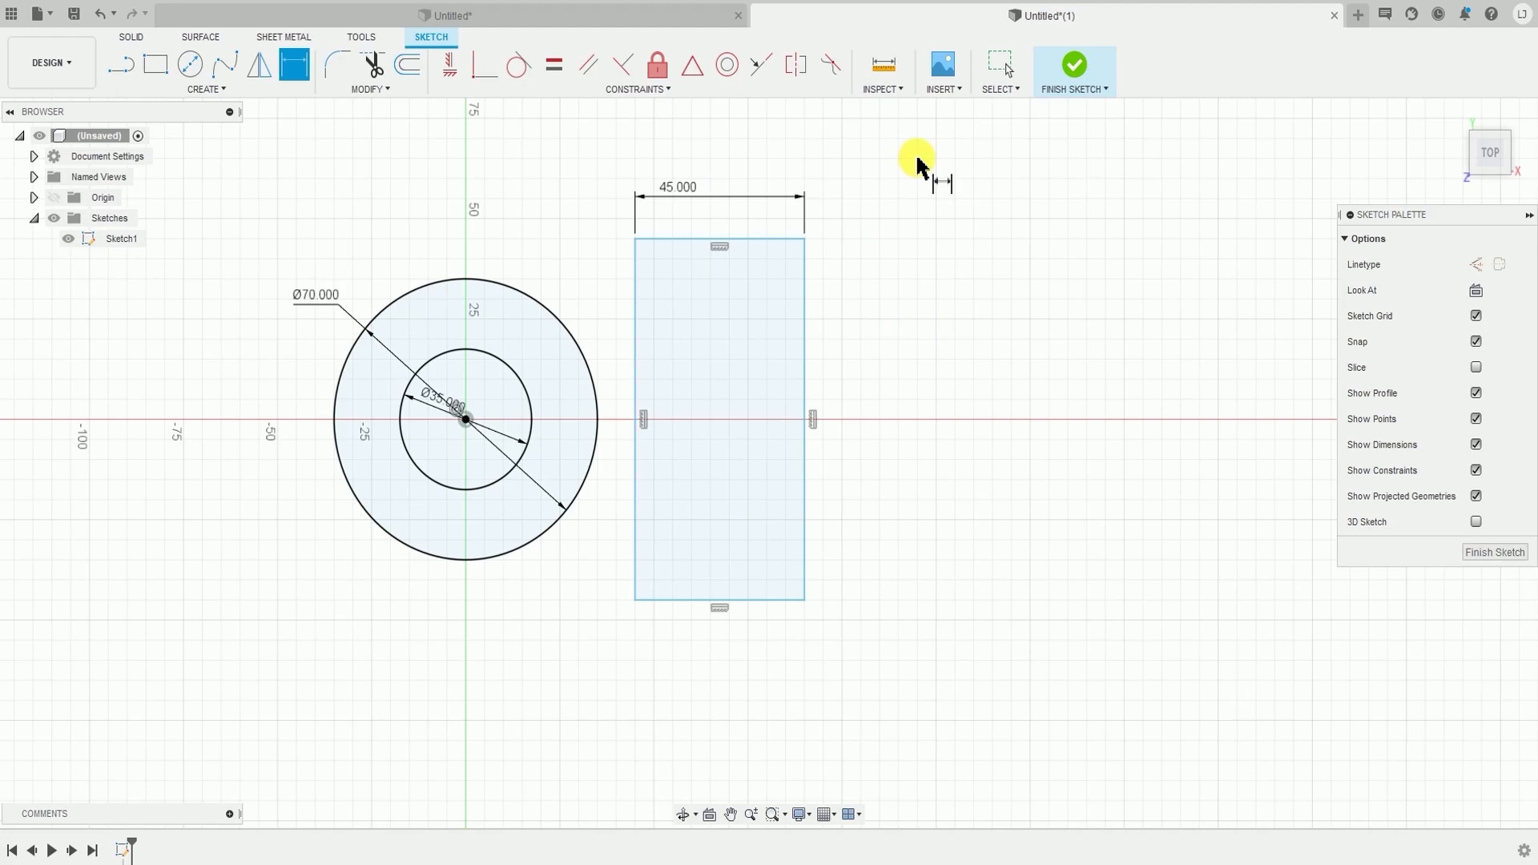
- Dimension the rectangle's right edge as 70 mm and leave the dimension command
left_click(806, 350)
left_click(891, 346)
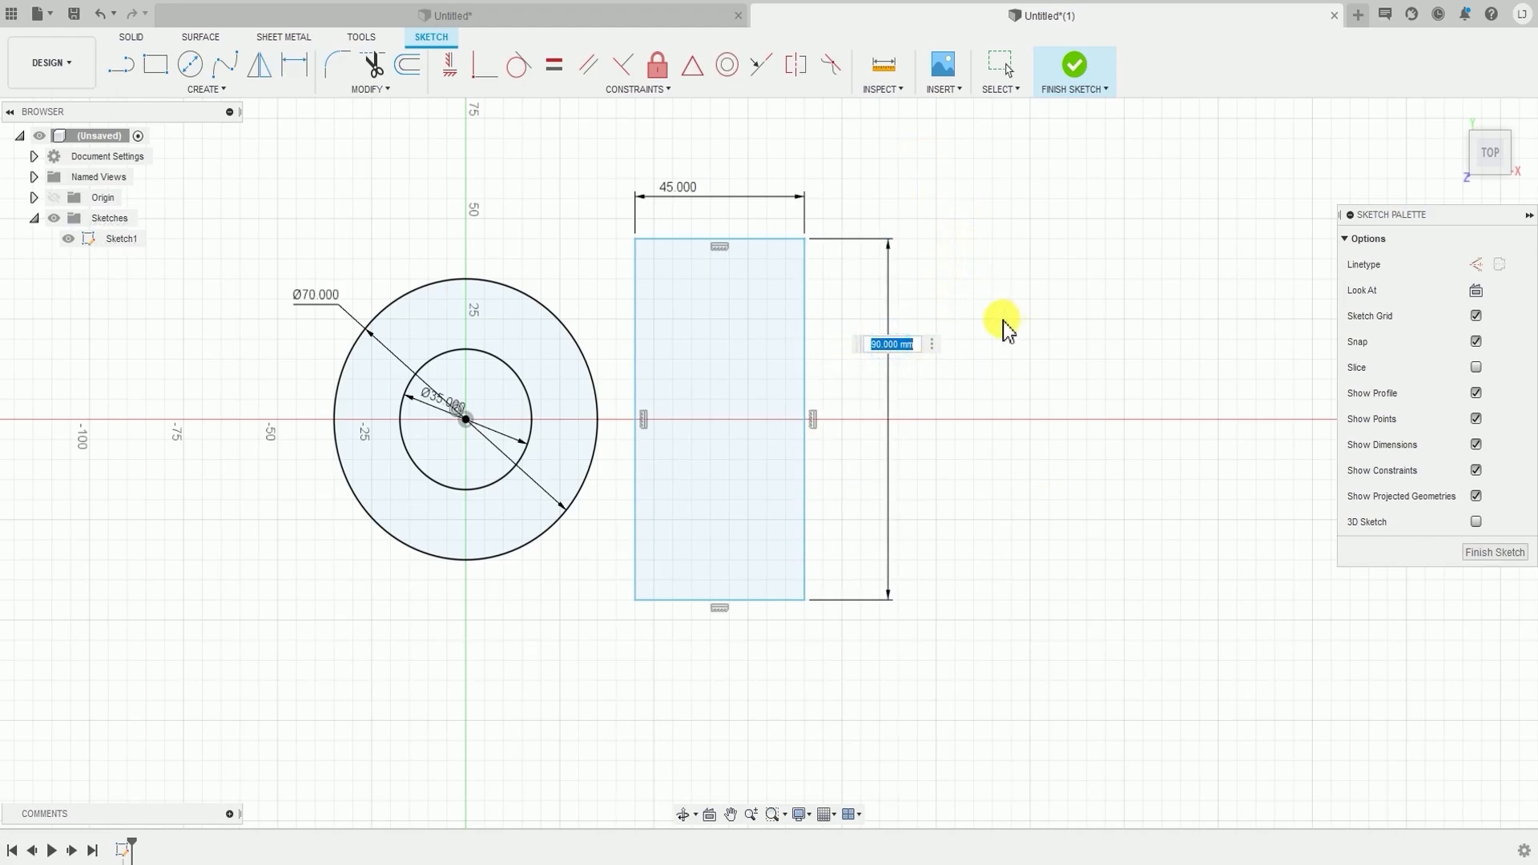
type("70")
key("Return")
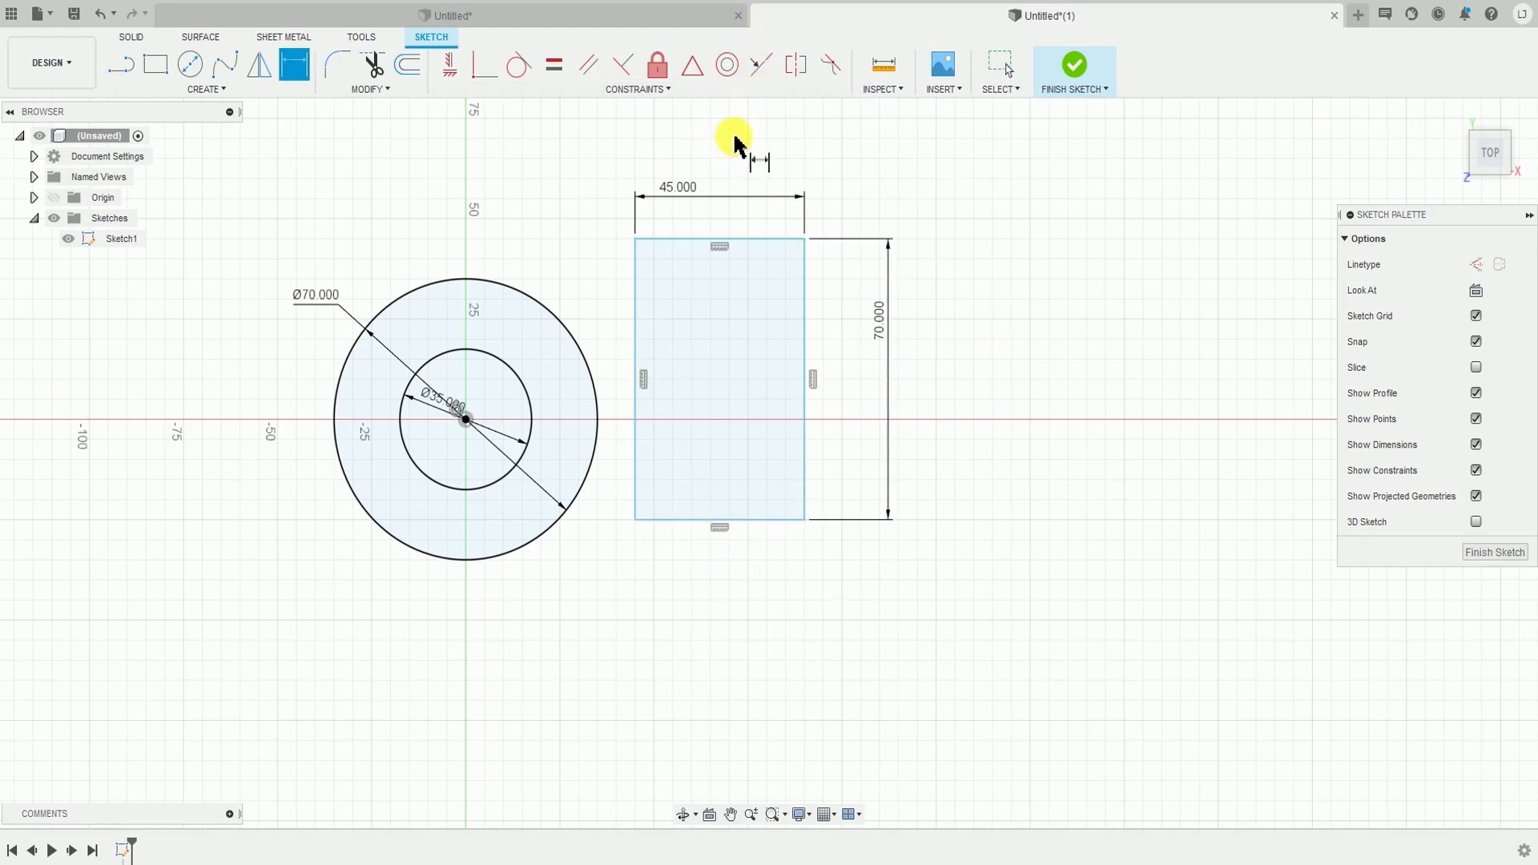
key("Escape")
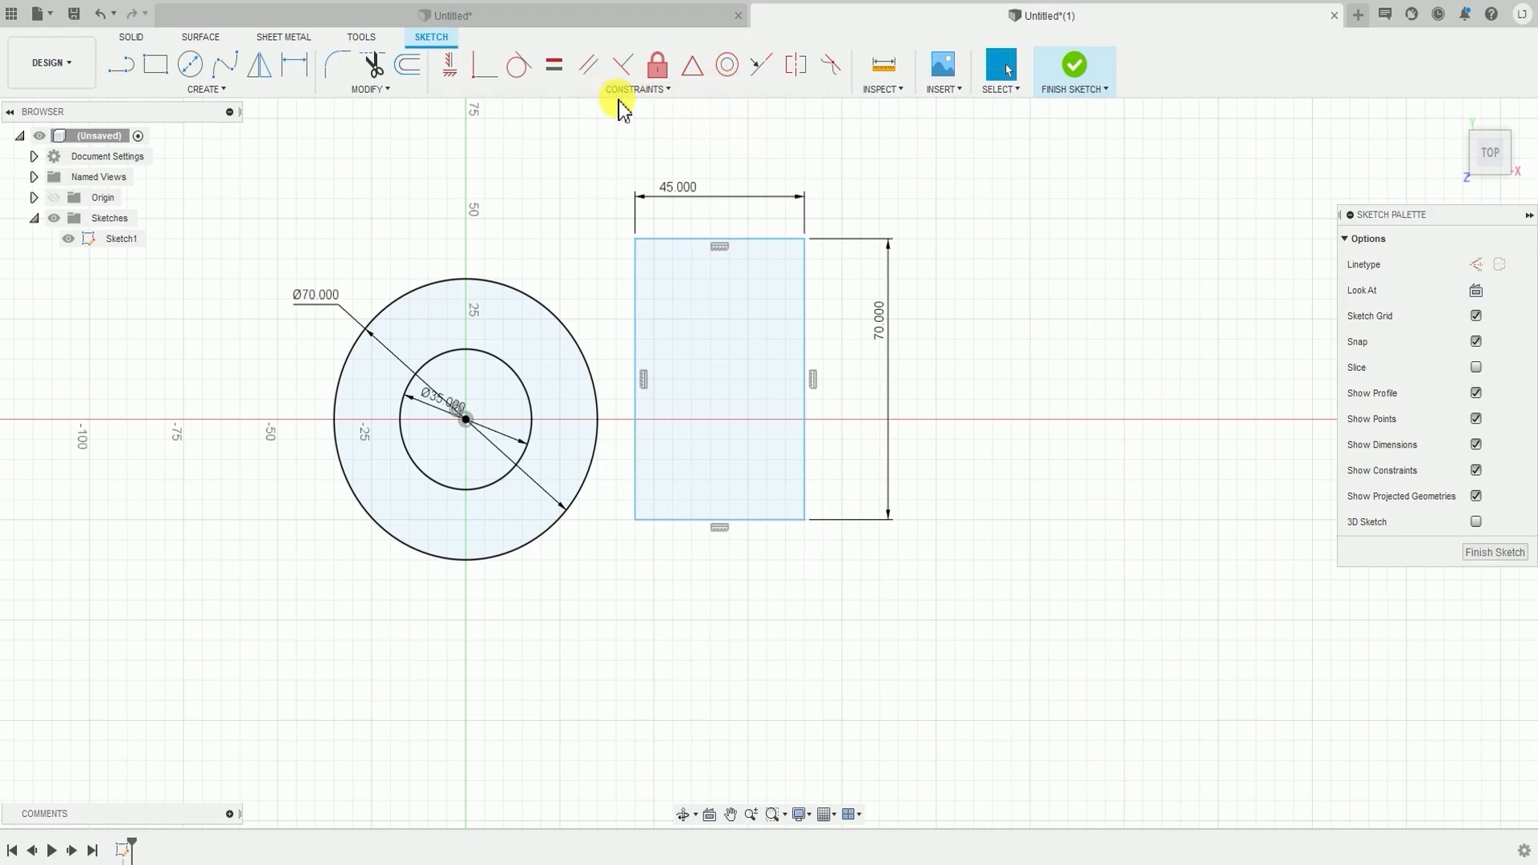
- Apply a MidPoint constraint between the rectangle's left edge and the circles' center at the origin
left_click(675, 90)
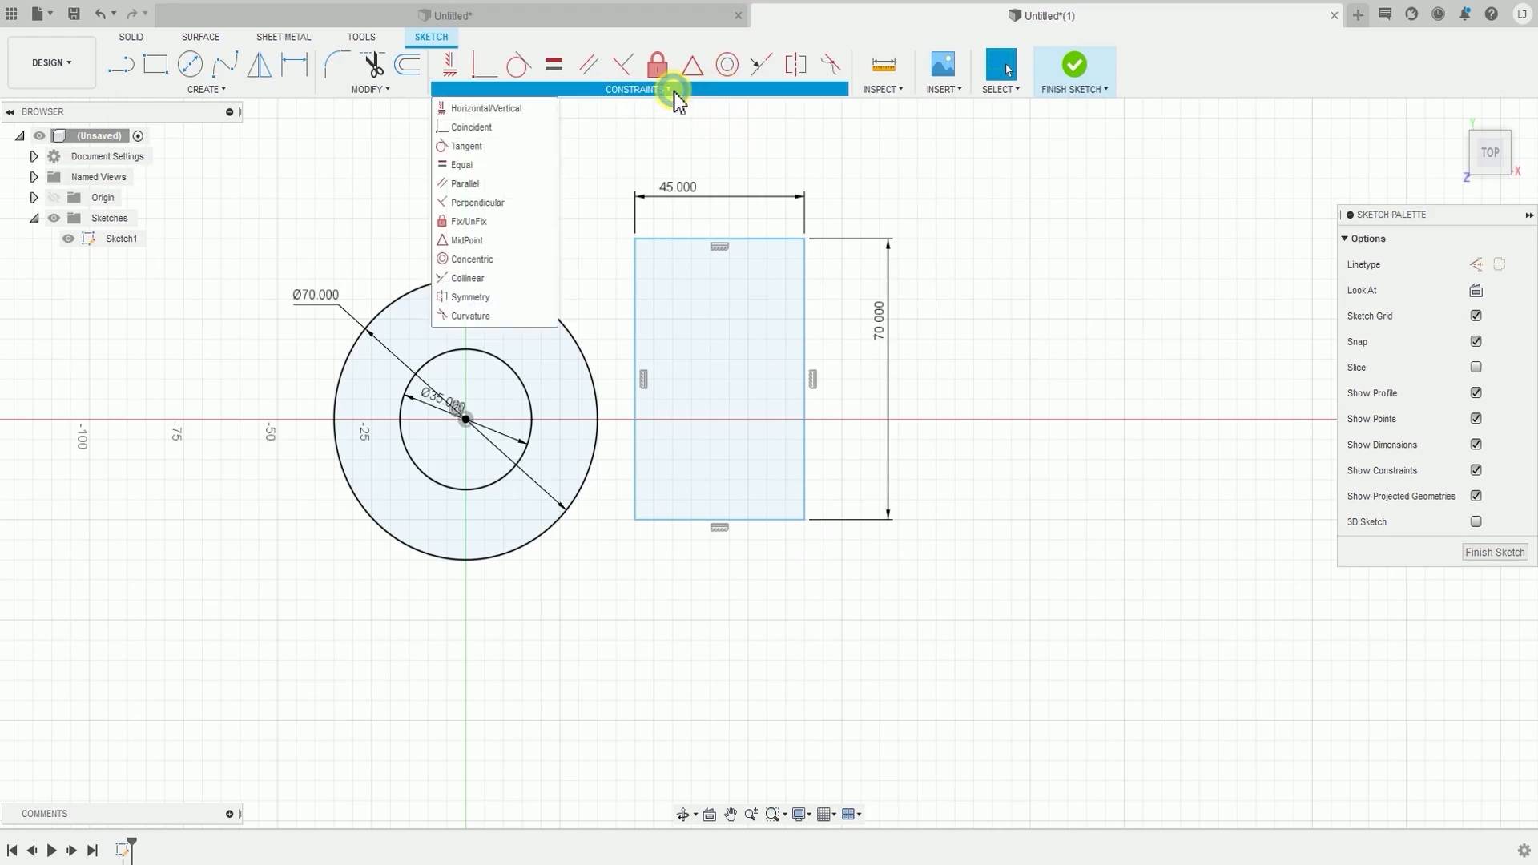
left_click(469, 240)
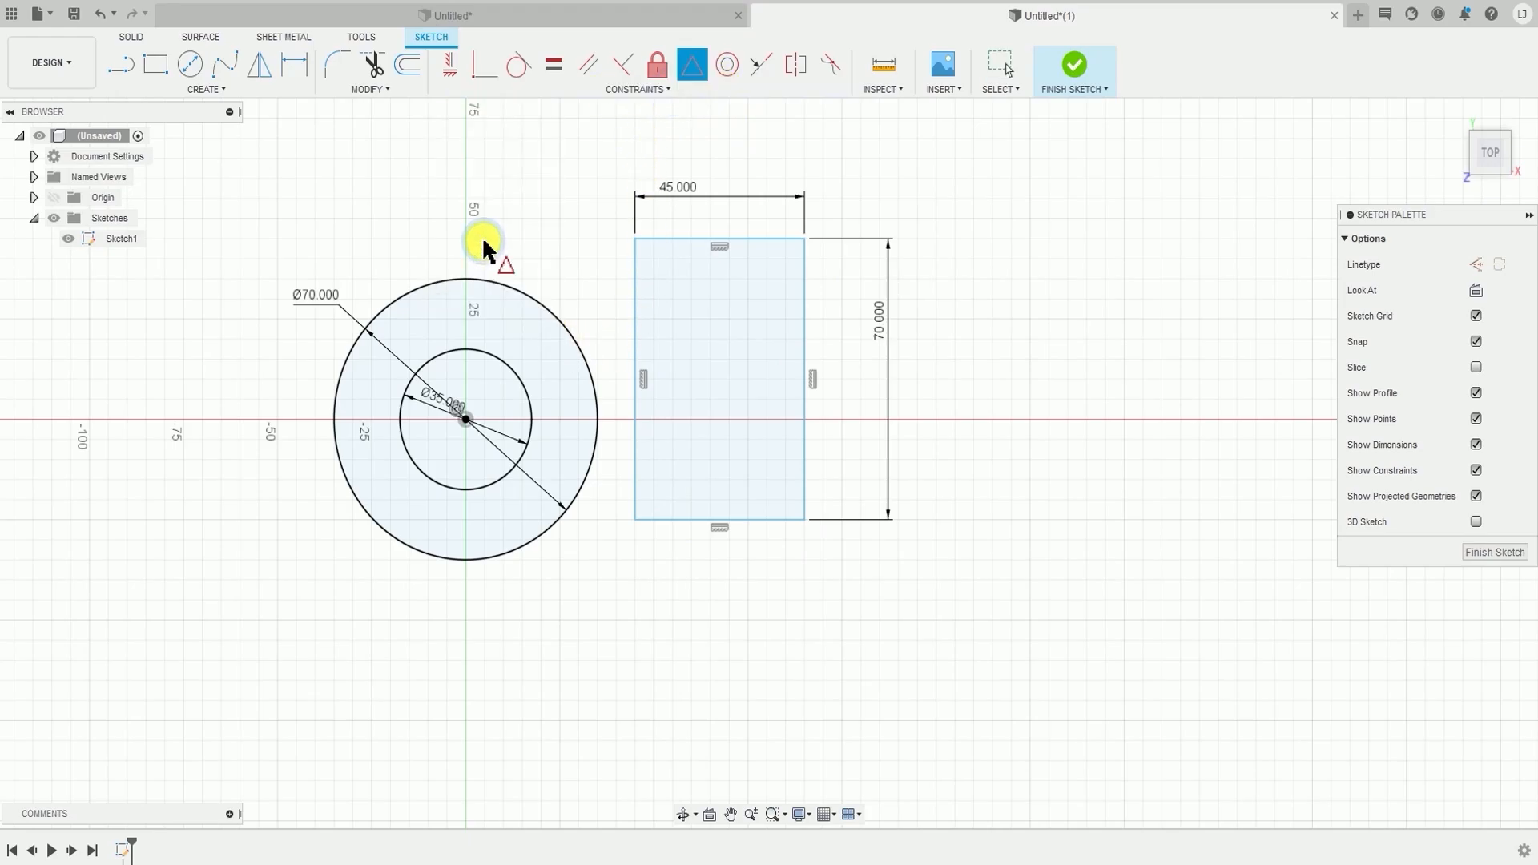
left_click(588, 194)
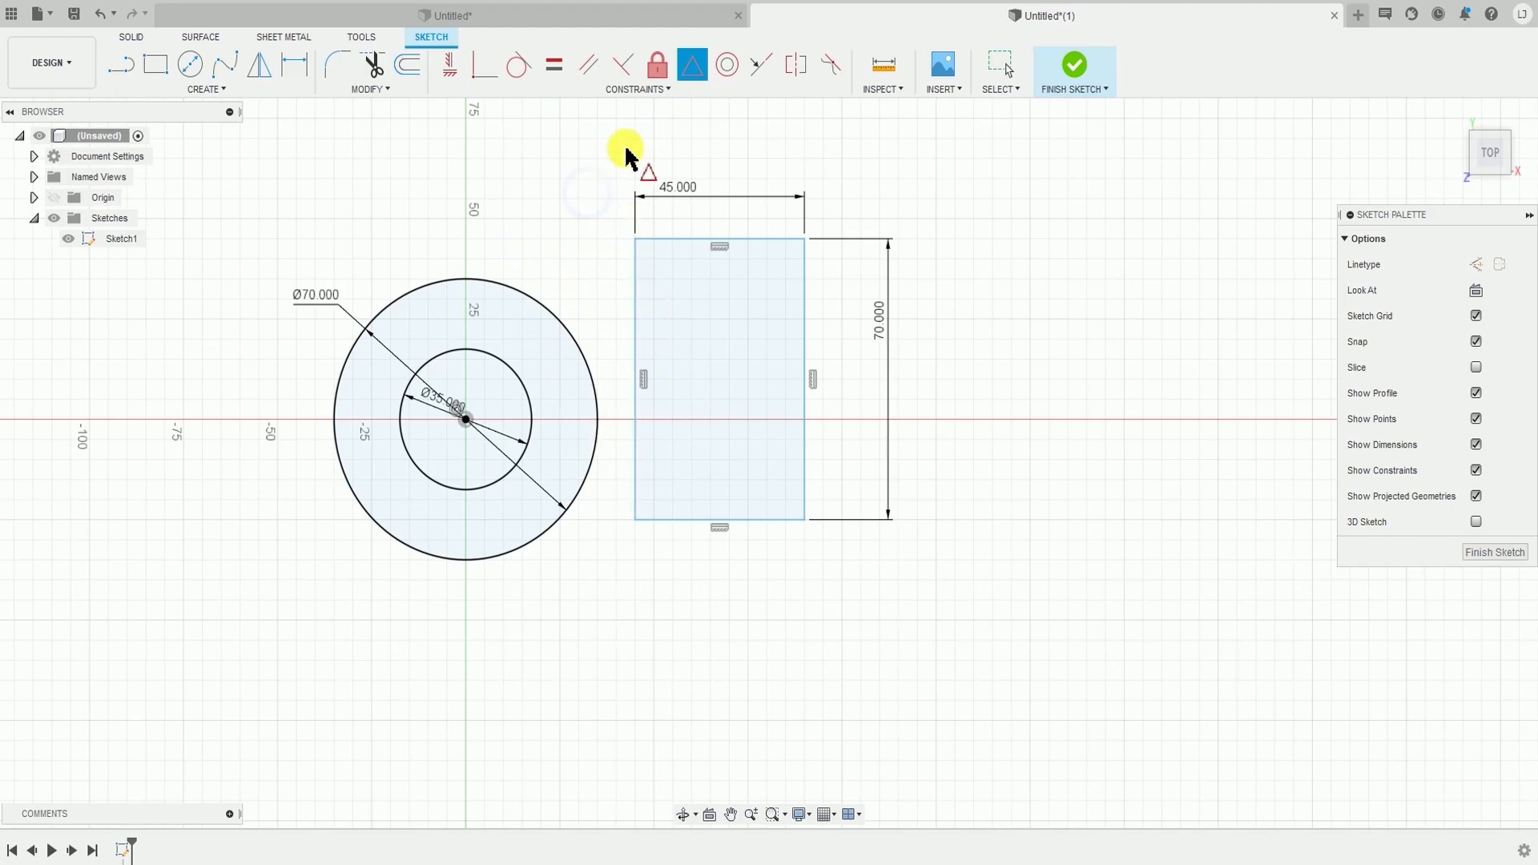
left_click(636, 335)
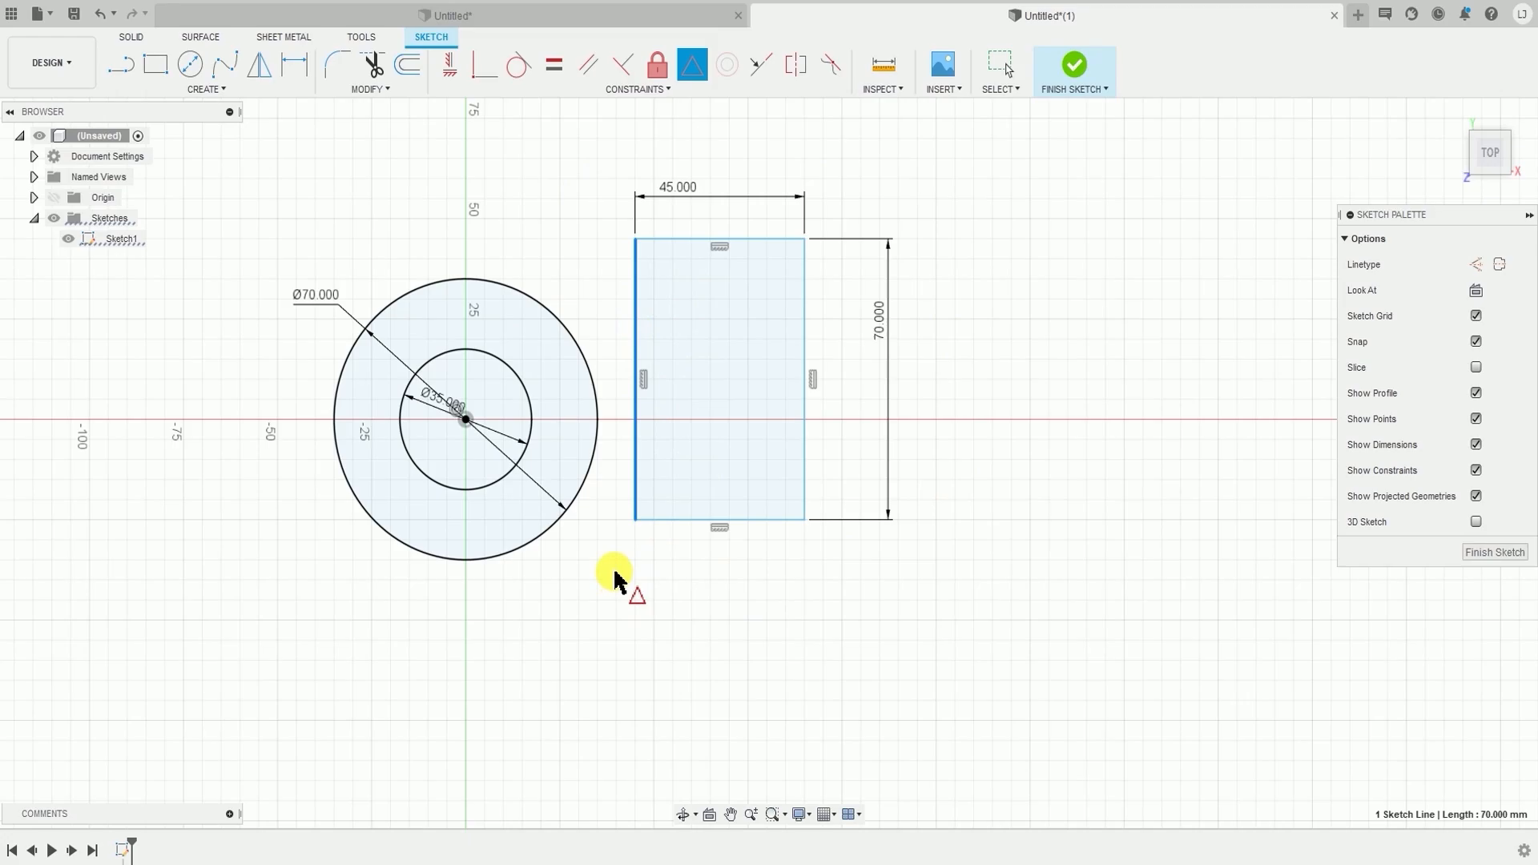
left_click(465, 419)
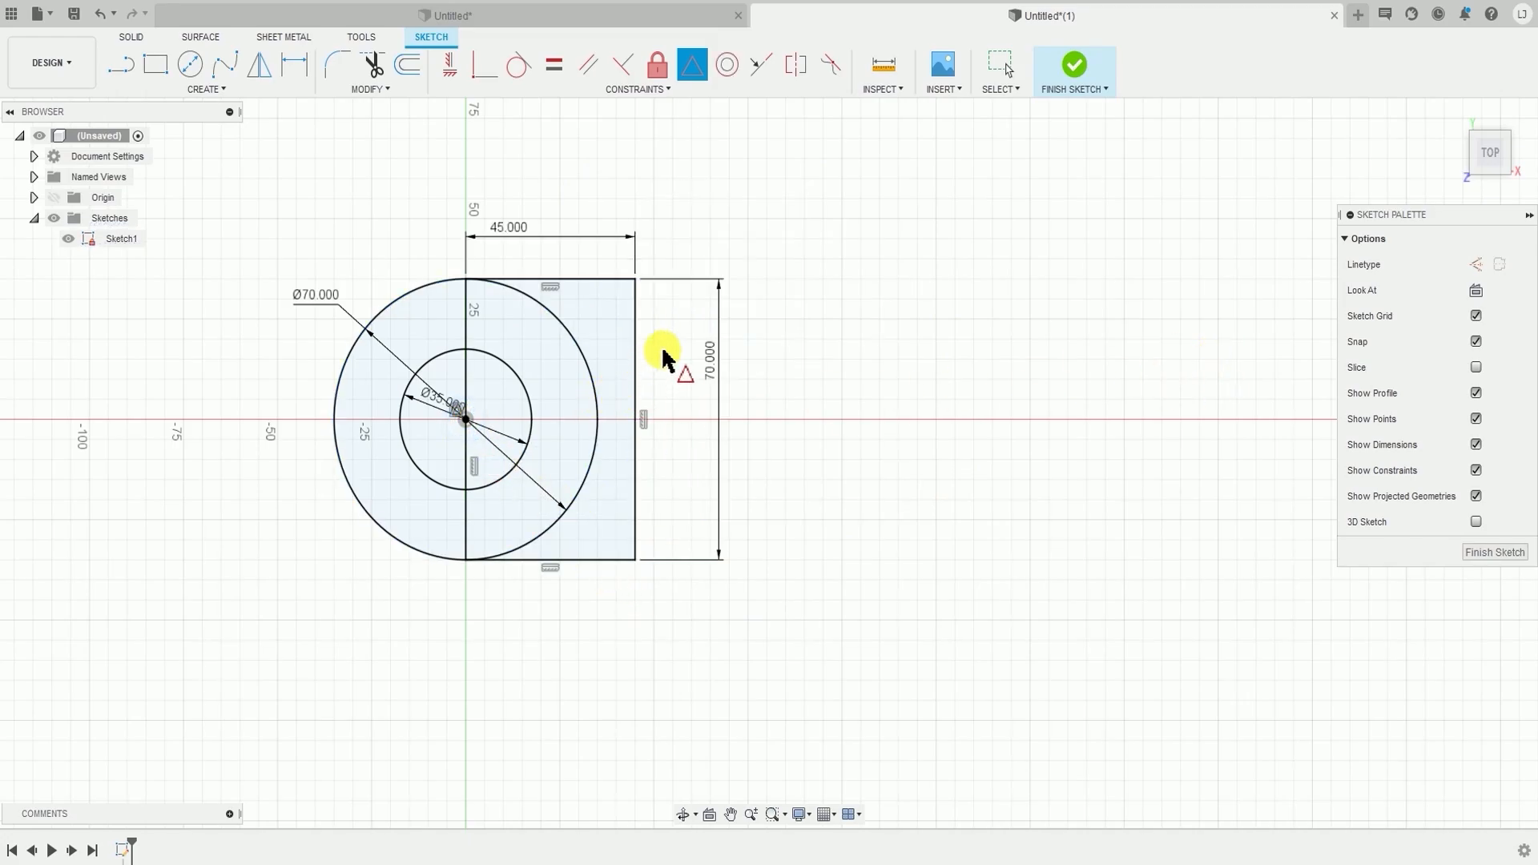
- Sketch a smaller two-point rectangle about 48 by 24 mm to the right of the first rectangle, across the horizontal axis
scroll(778, 314, "down", 1)
middle_click_drag(778, 314, 847, 294)
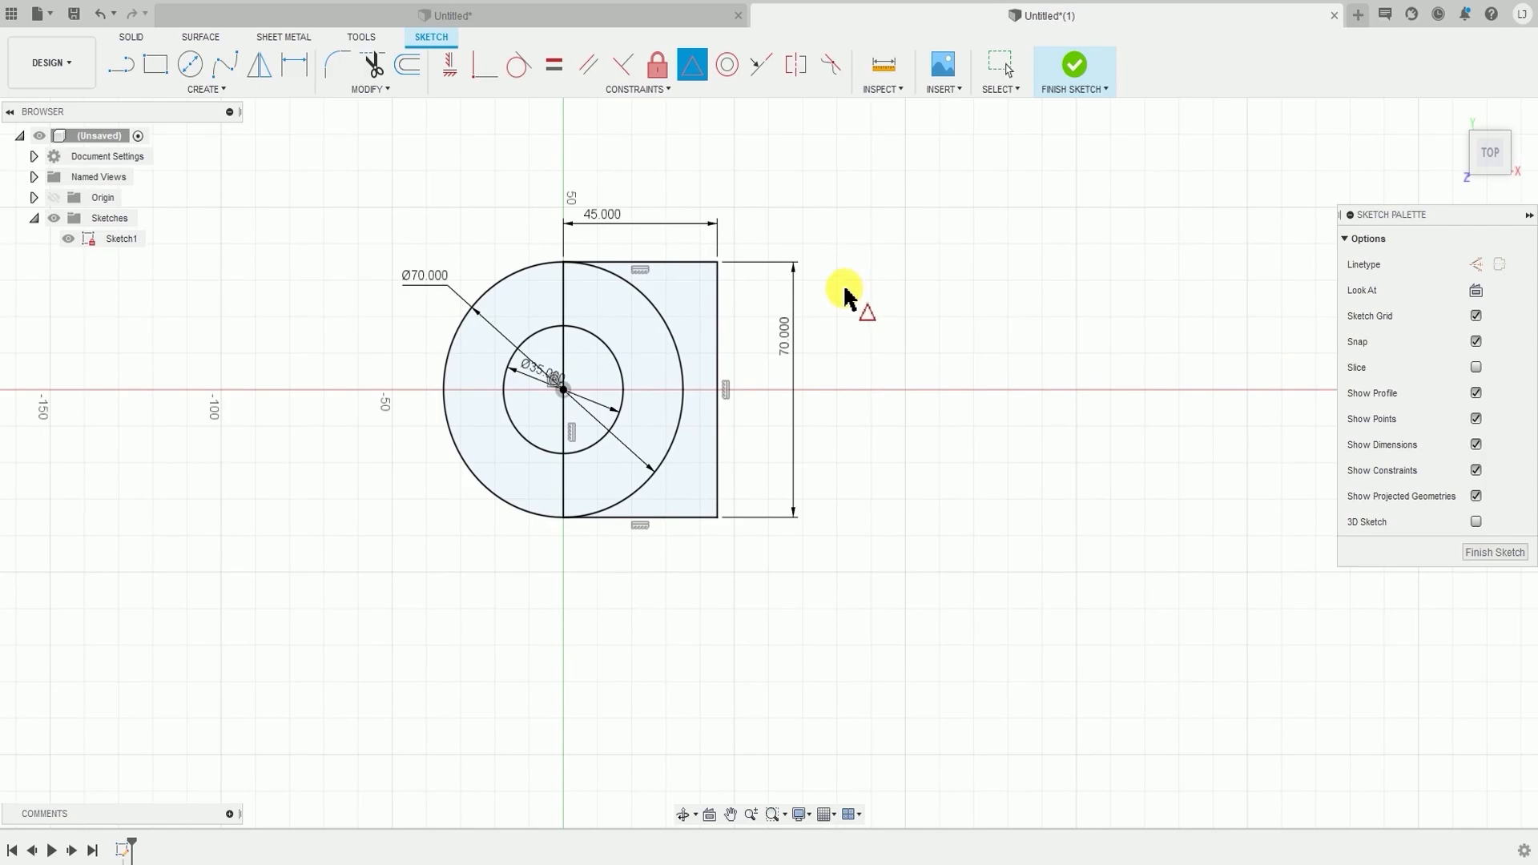
scroll(670, 292, "up", 3)
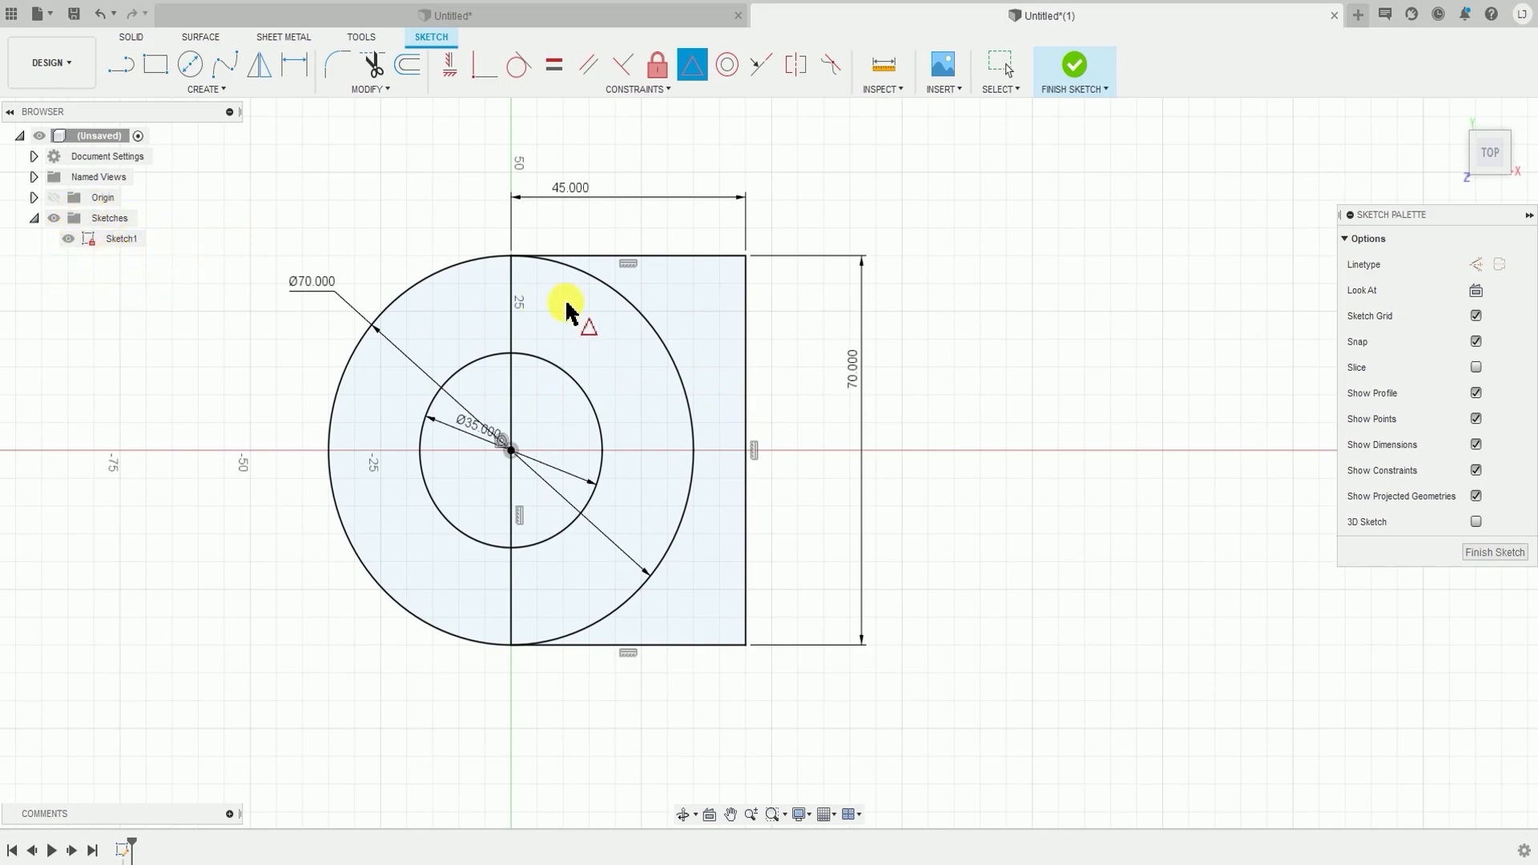
middle_click_drag(566, 302, 412, 353)
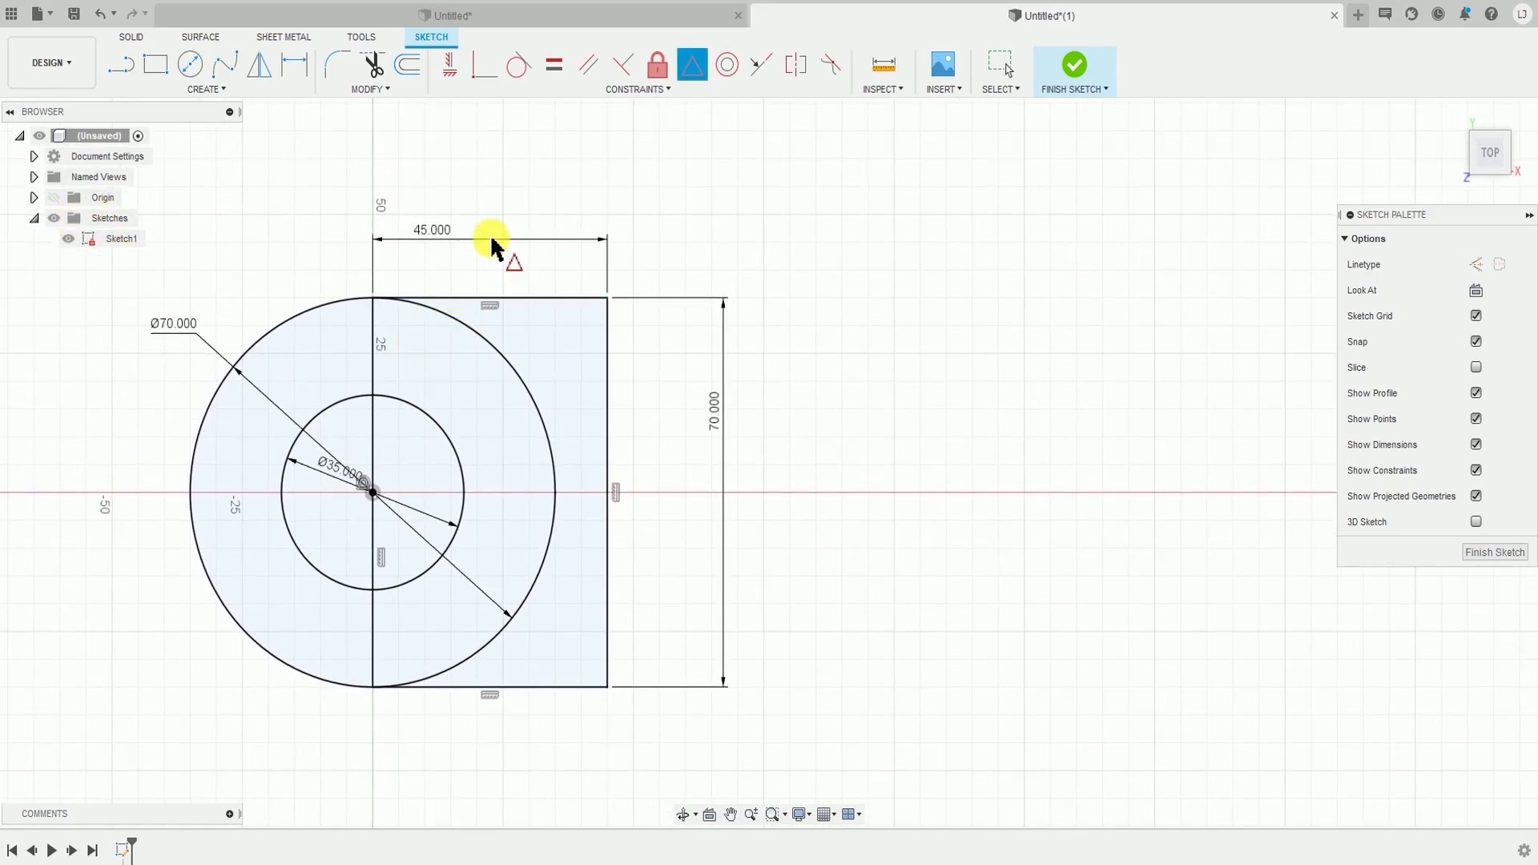
left_click(224, 90)
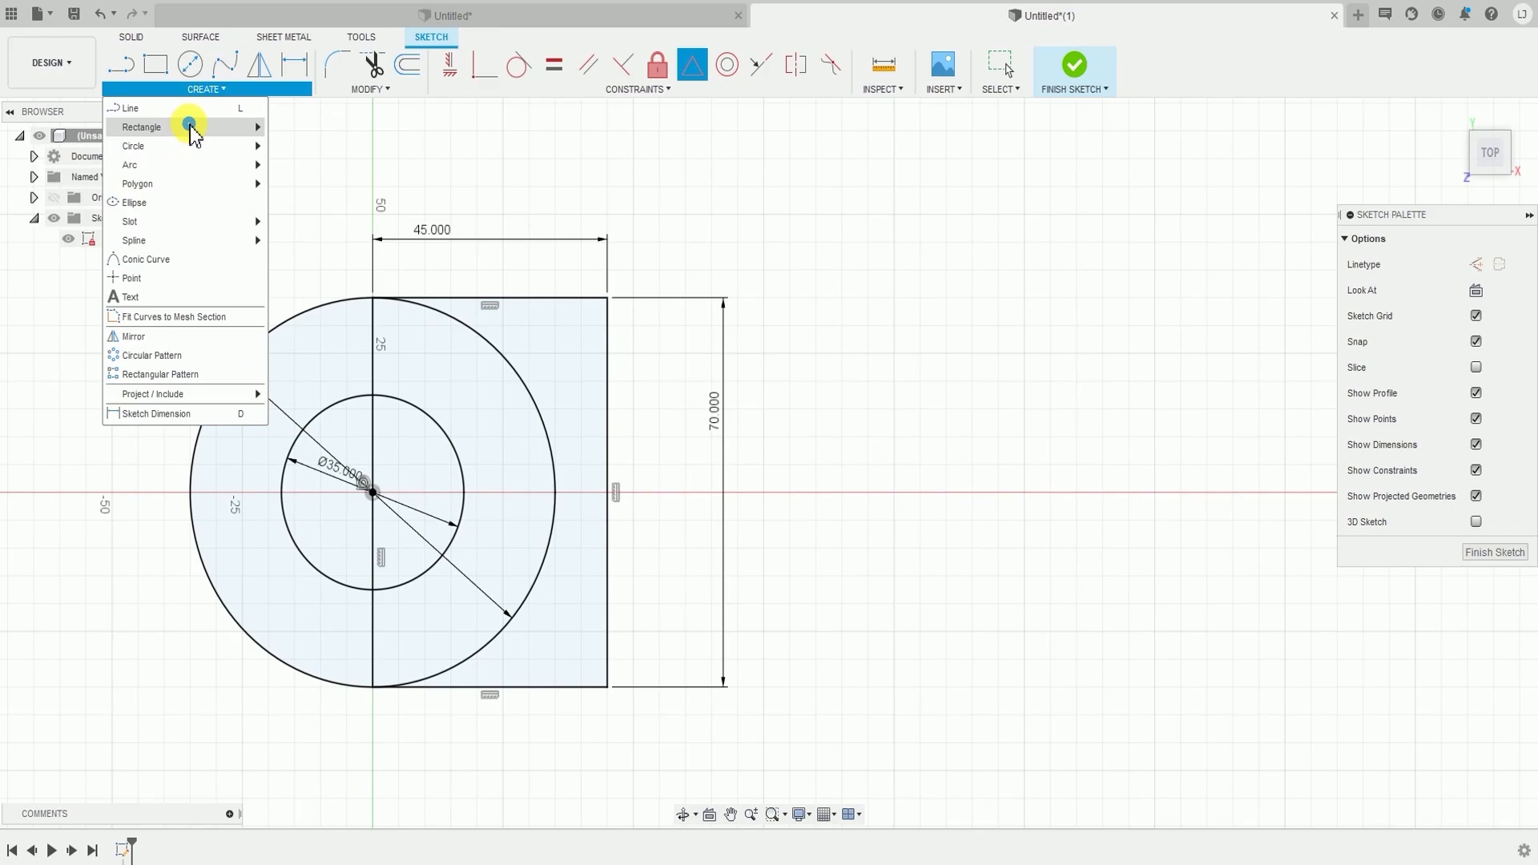
mouse_move(193, 129)
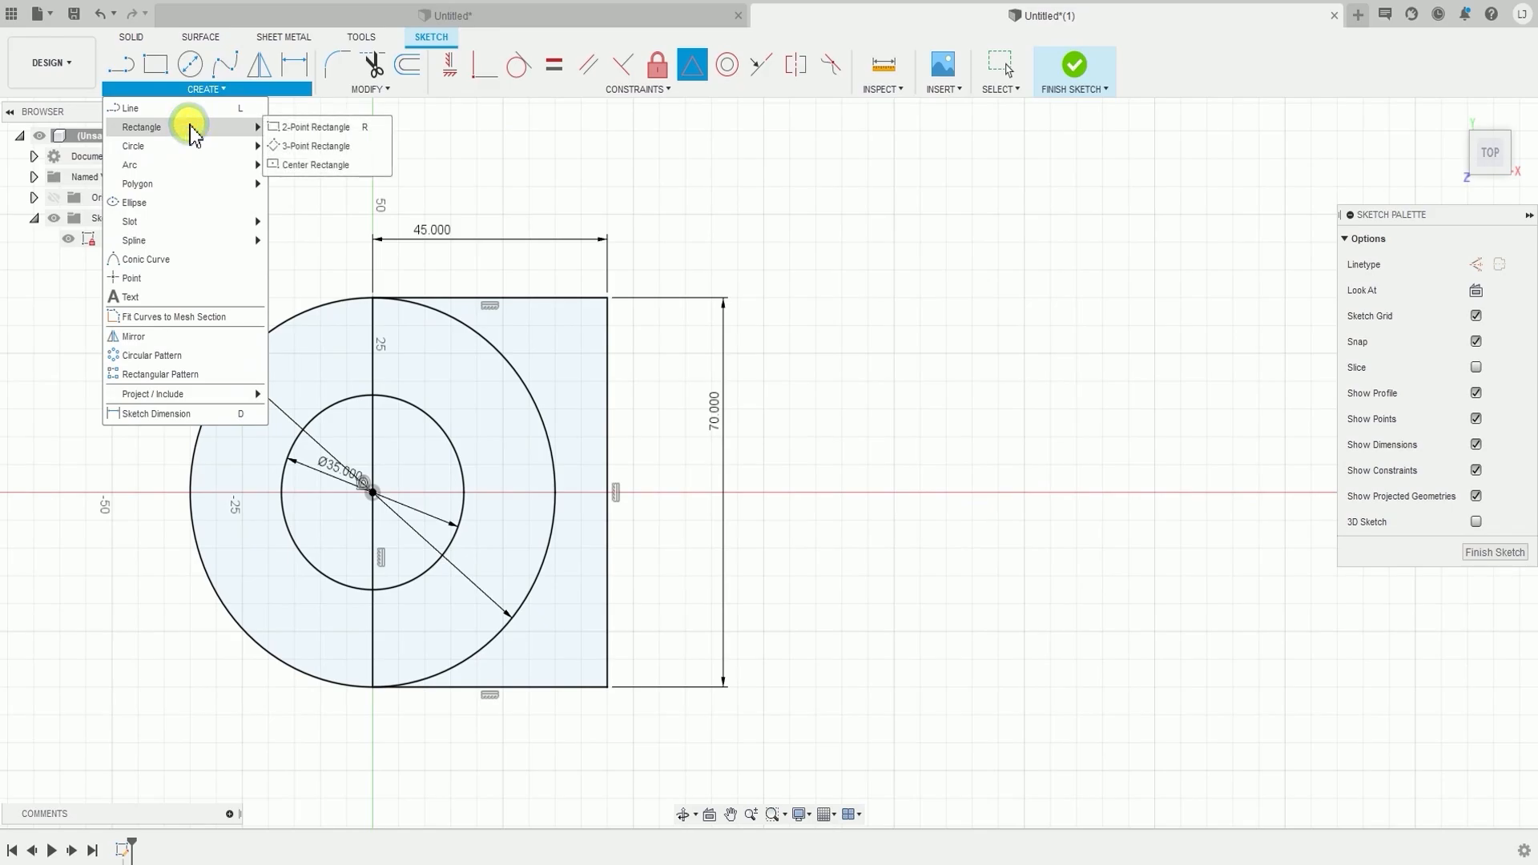
left_click(331, 129)
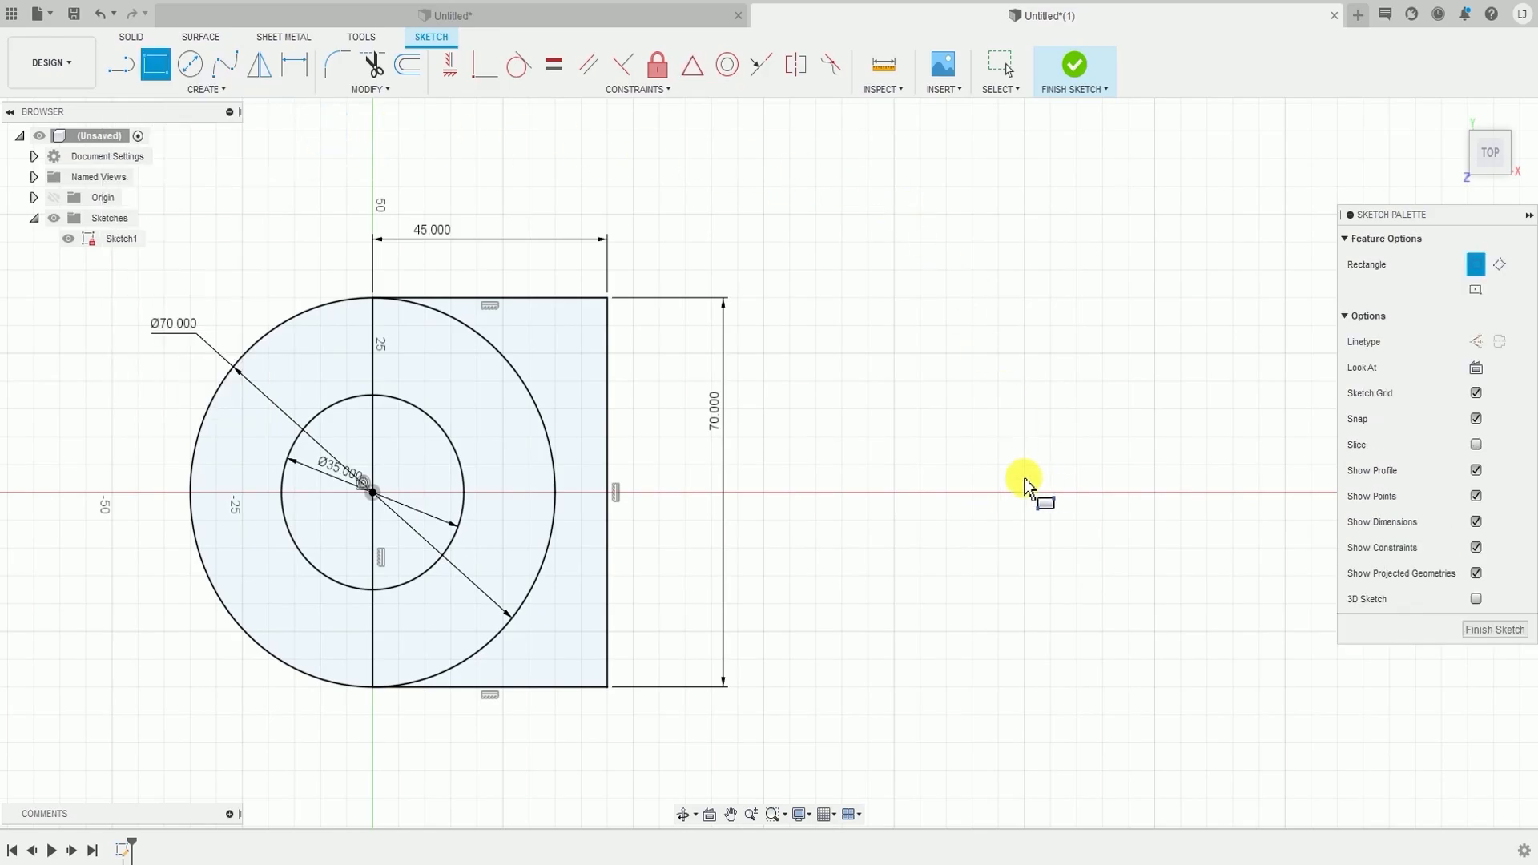
left_click(756, 427)
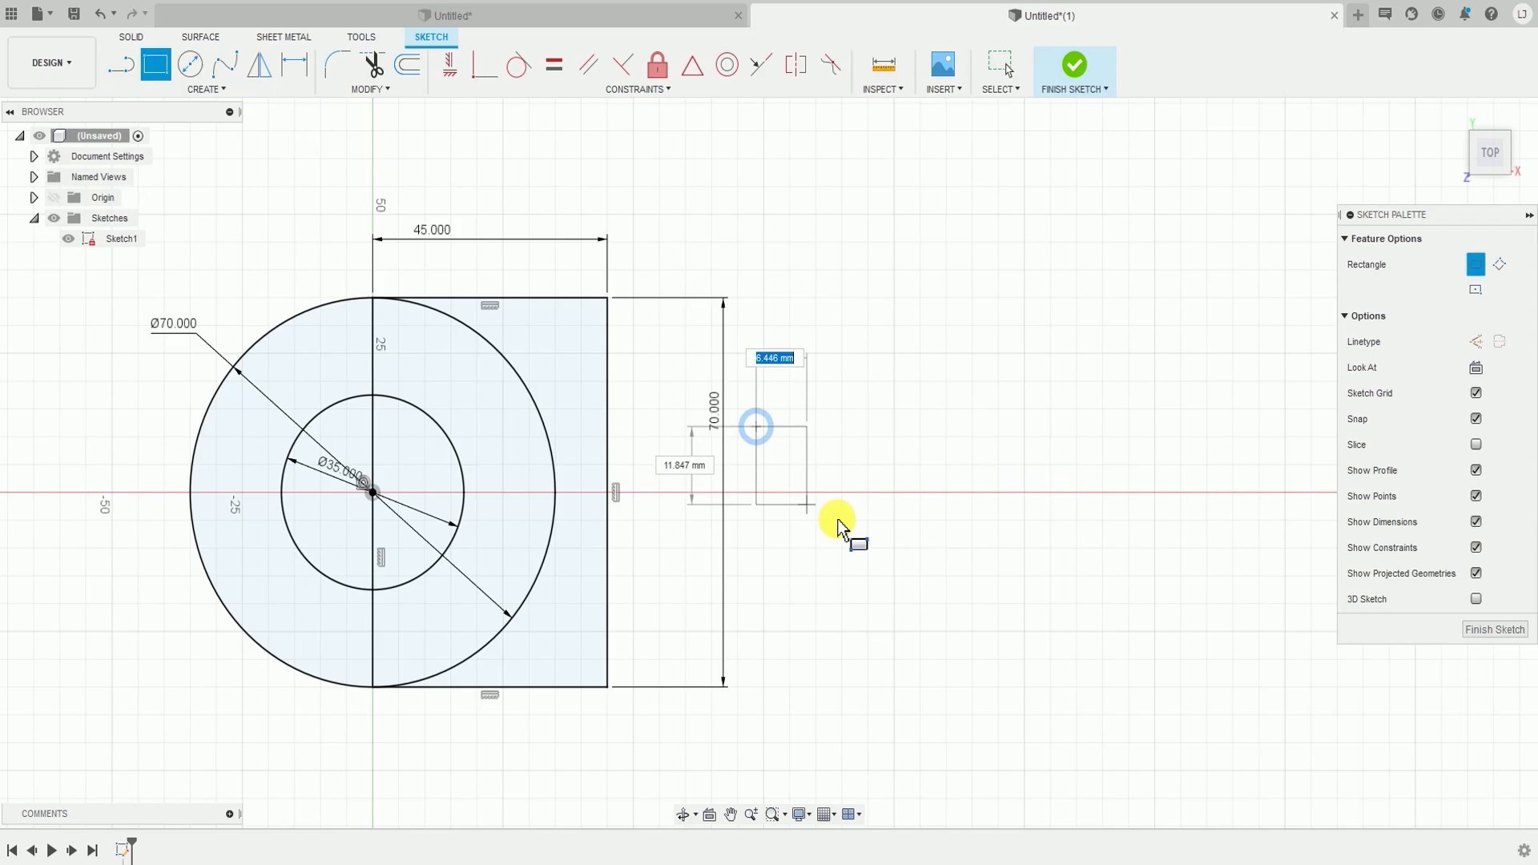
left_click(1007, 561)
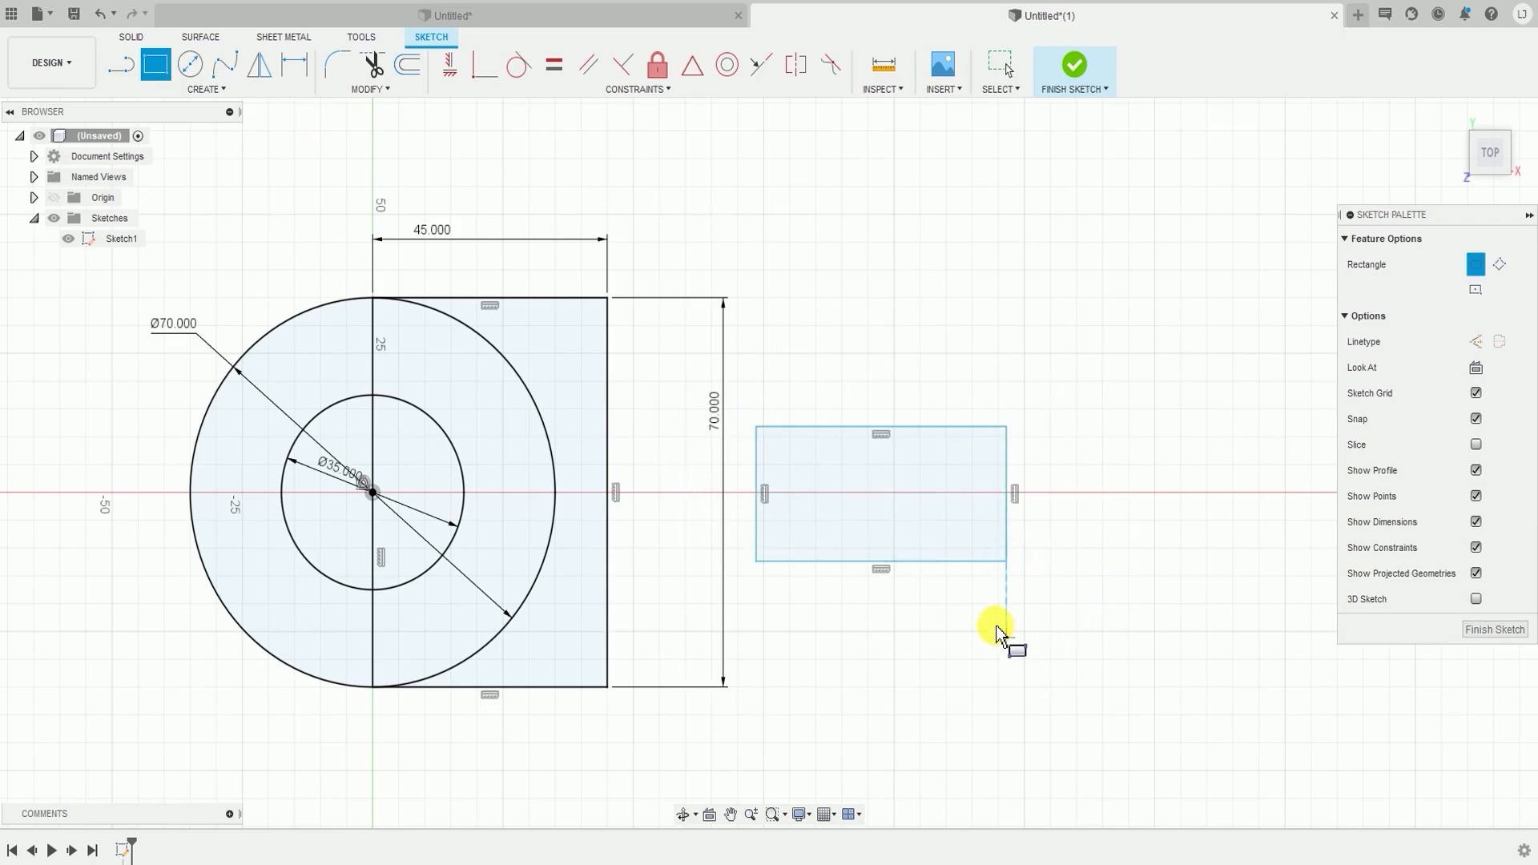
- Dimension the smaller rectangle's bottom edge as 50 mm, placing the dimension below it
scroll(909, 445, "down", 2)
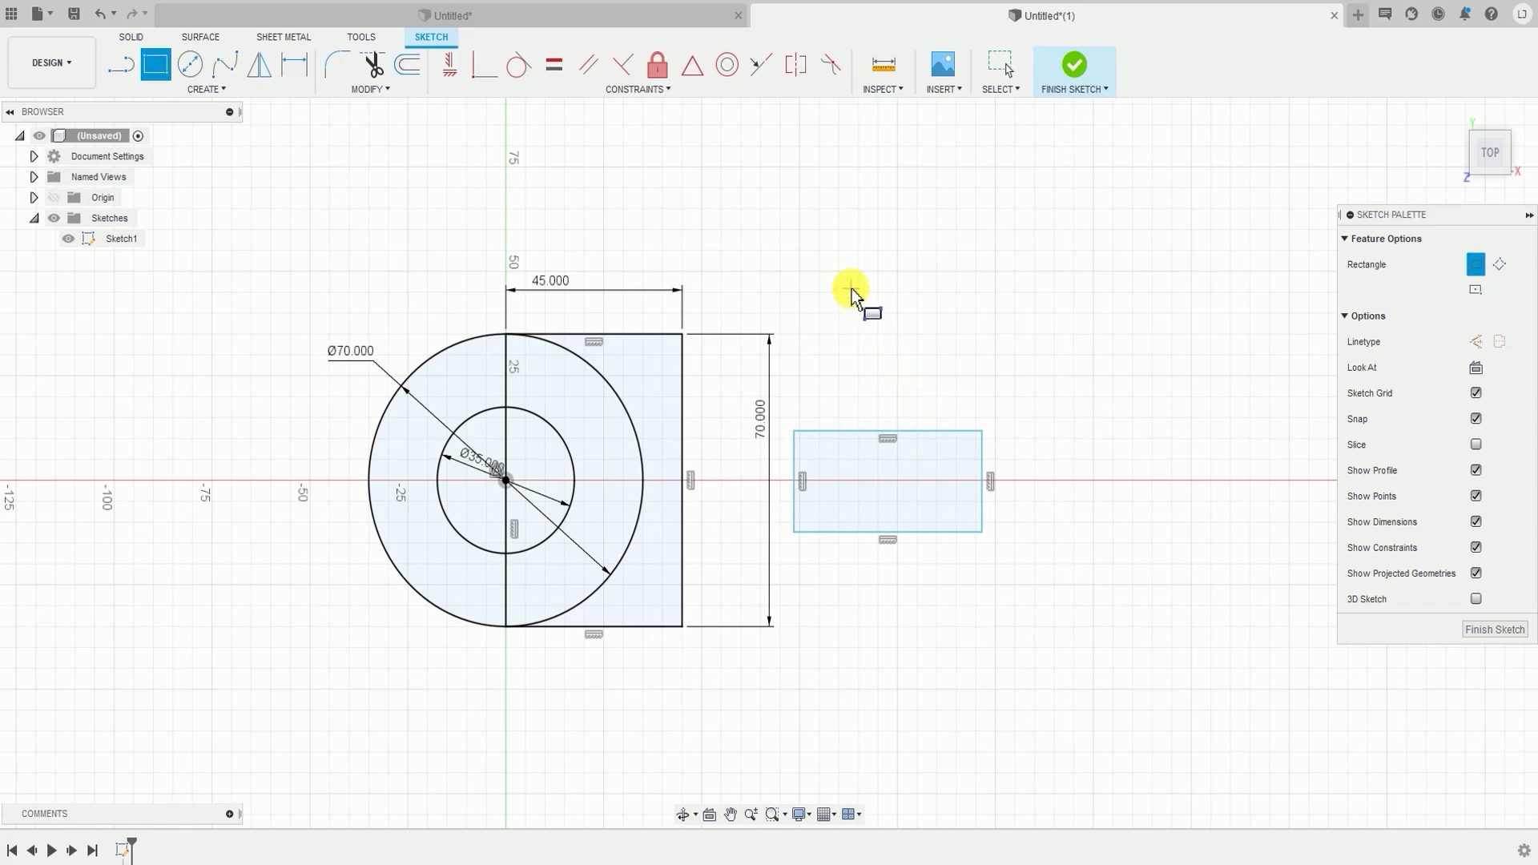
middle_click_drag(866, 360, 900, 309)
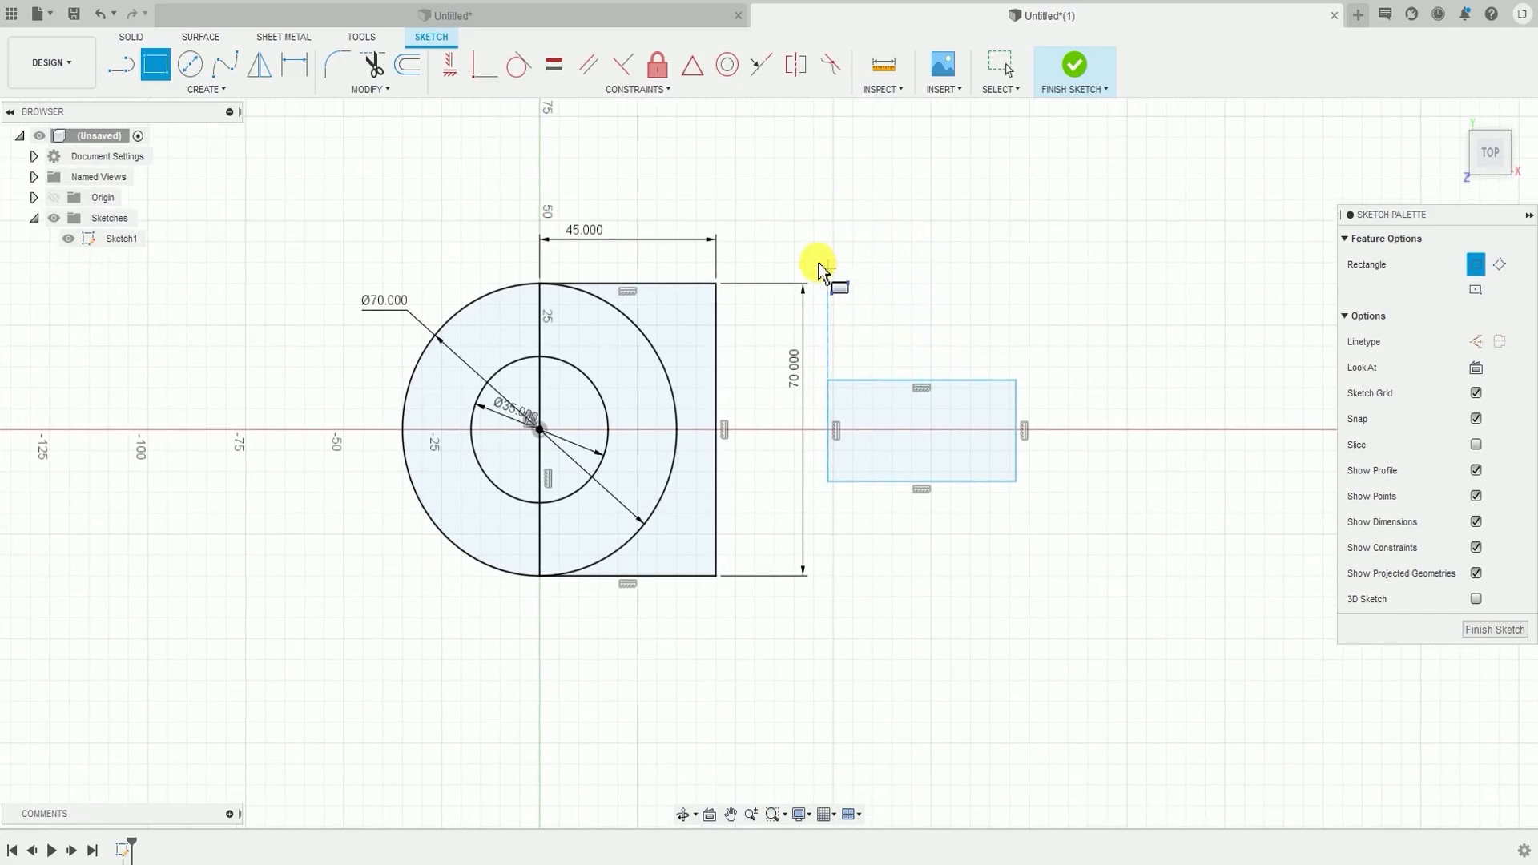
left_click(166, 89)
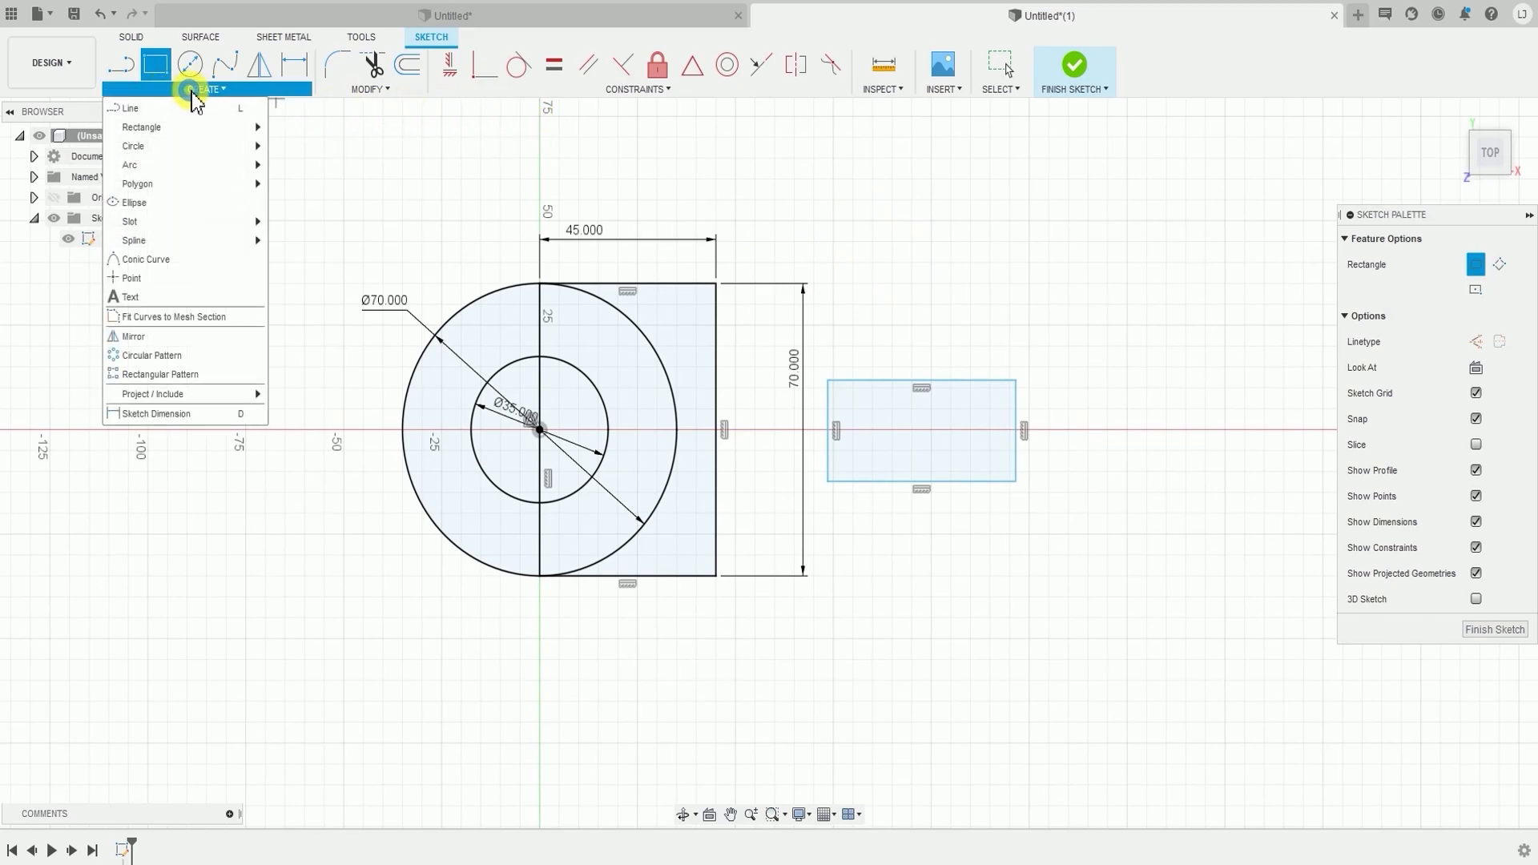
left_click(194, 413)
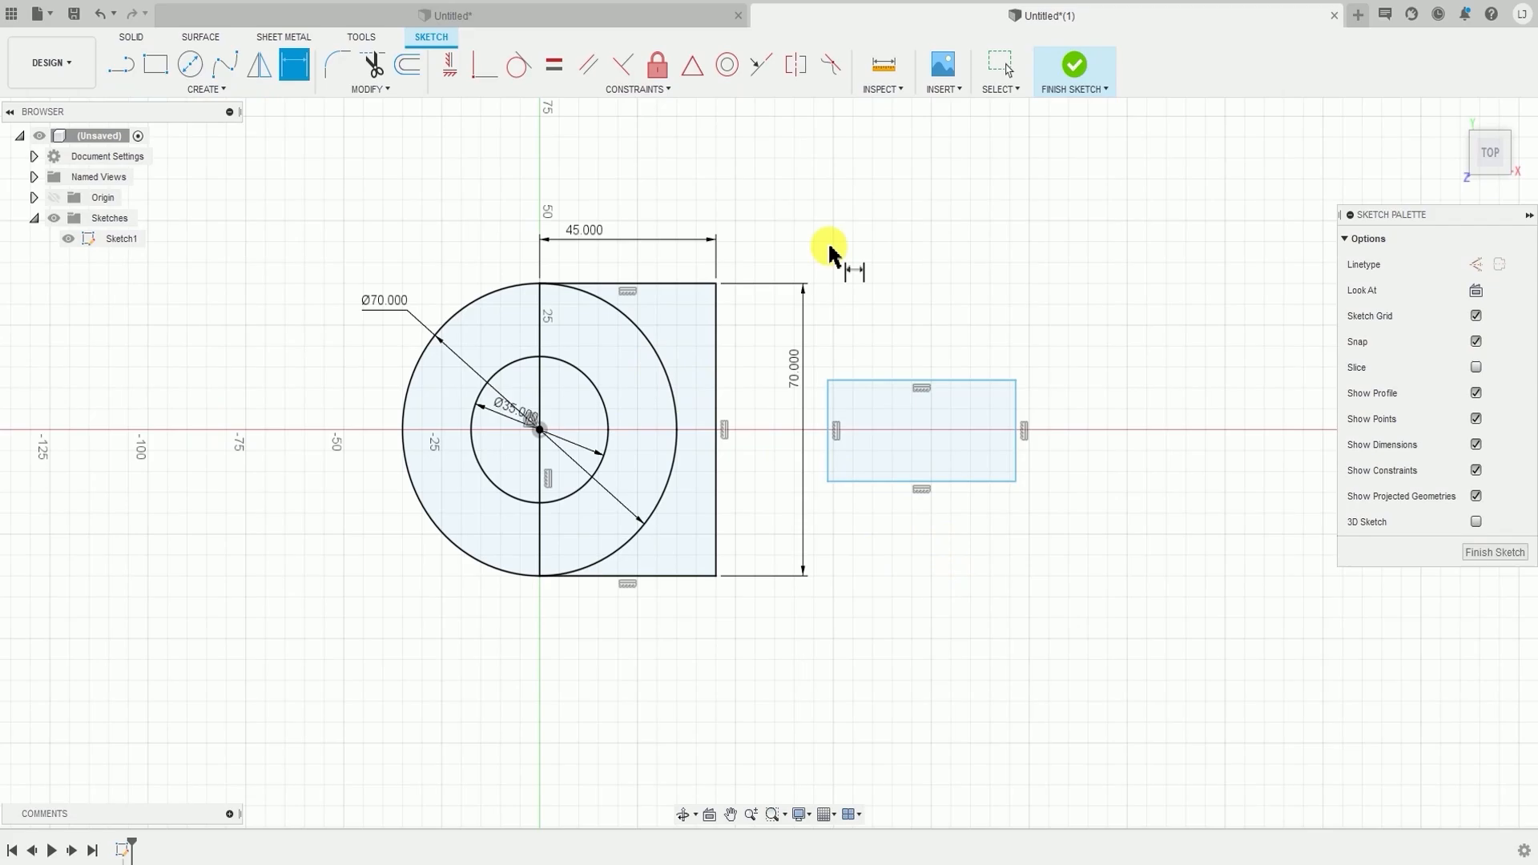
left_click(977, 481)
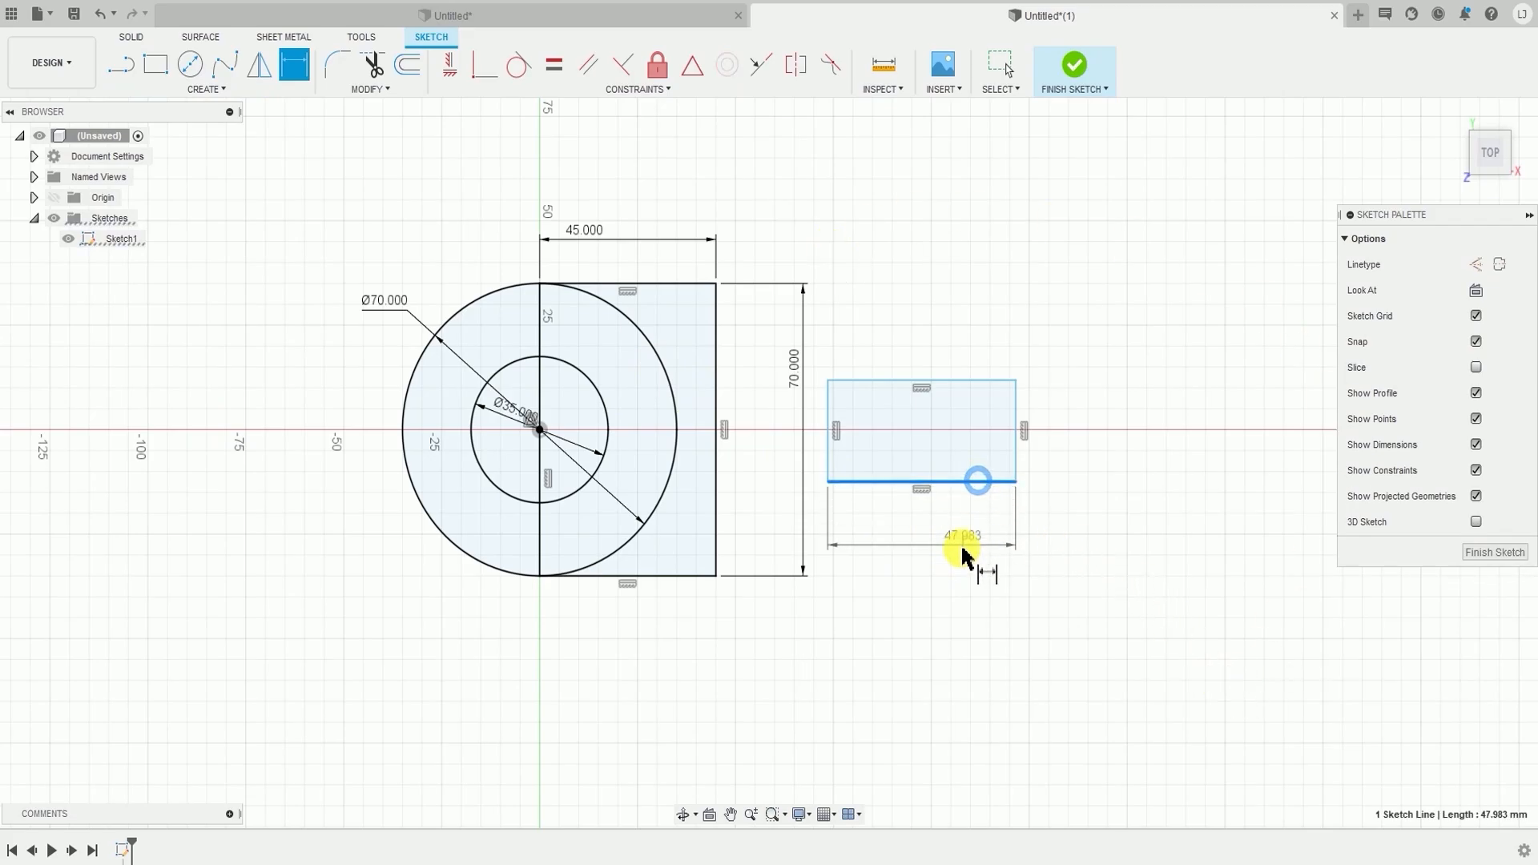
left_click(965, 551)
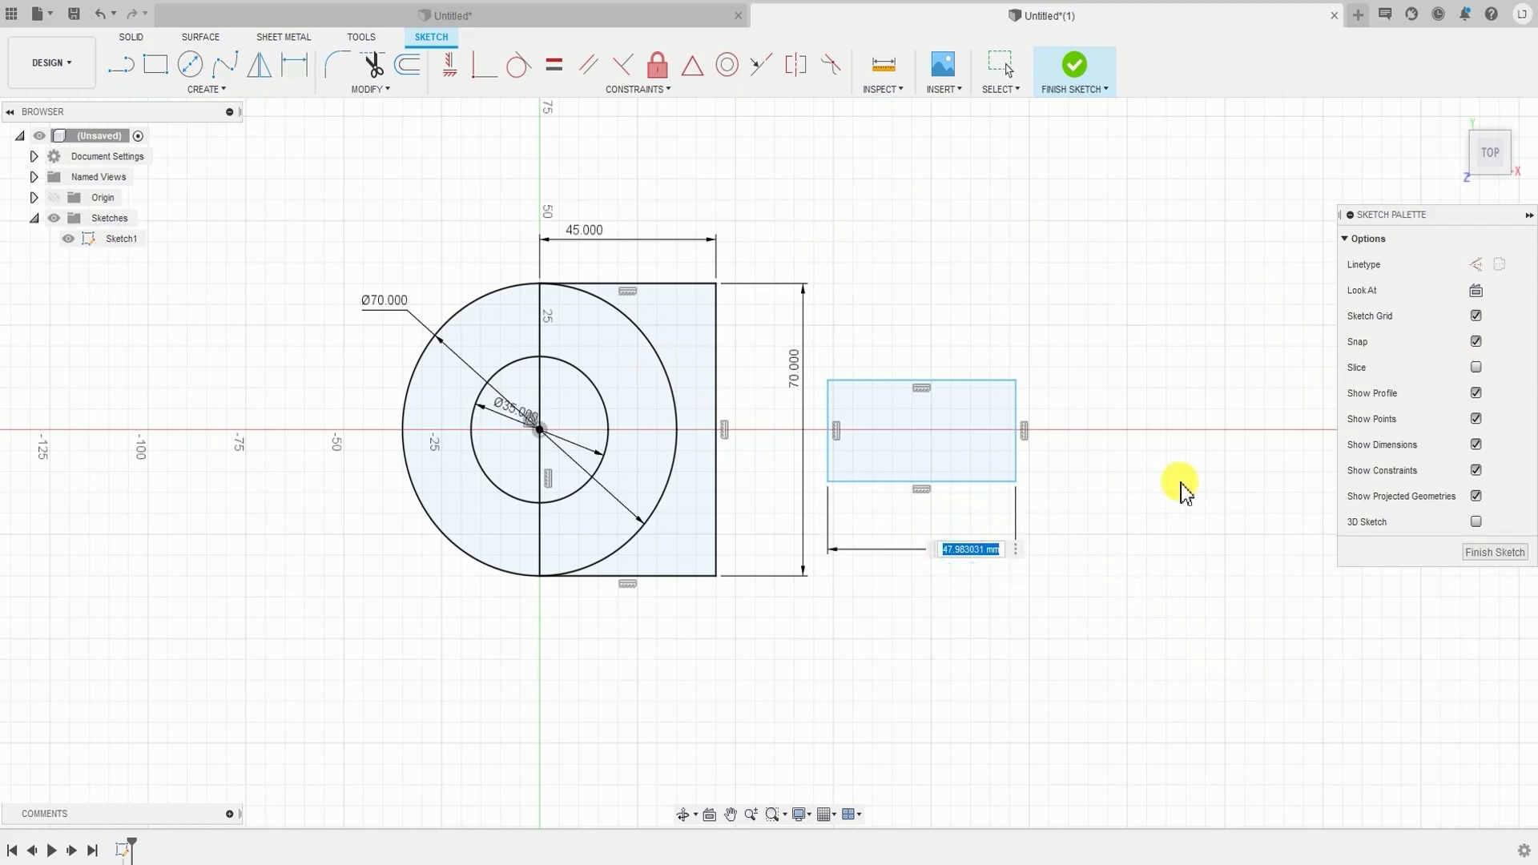
type("50")
key("Return")
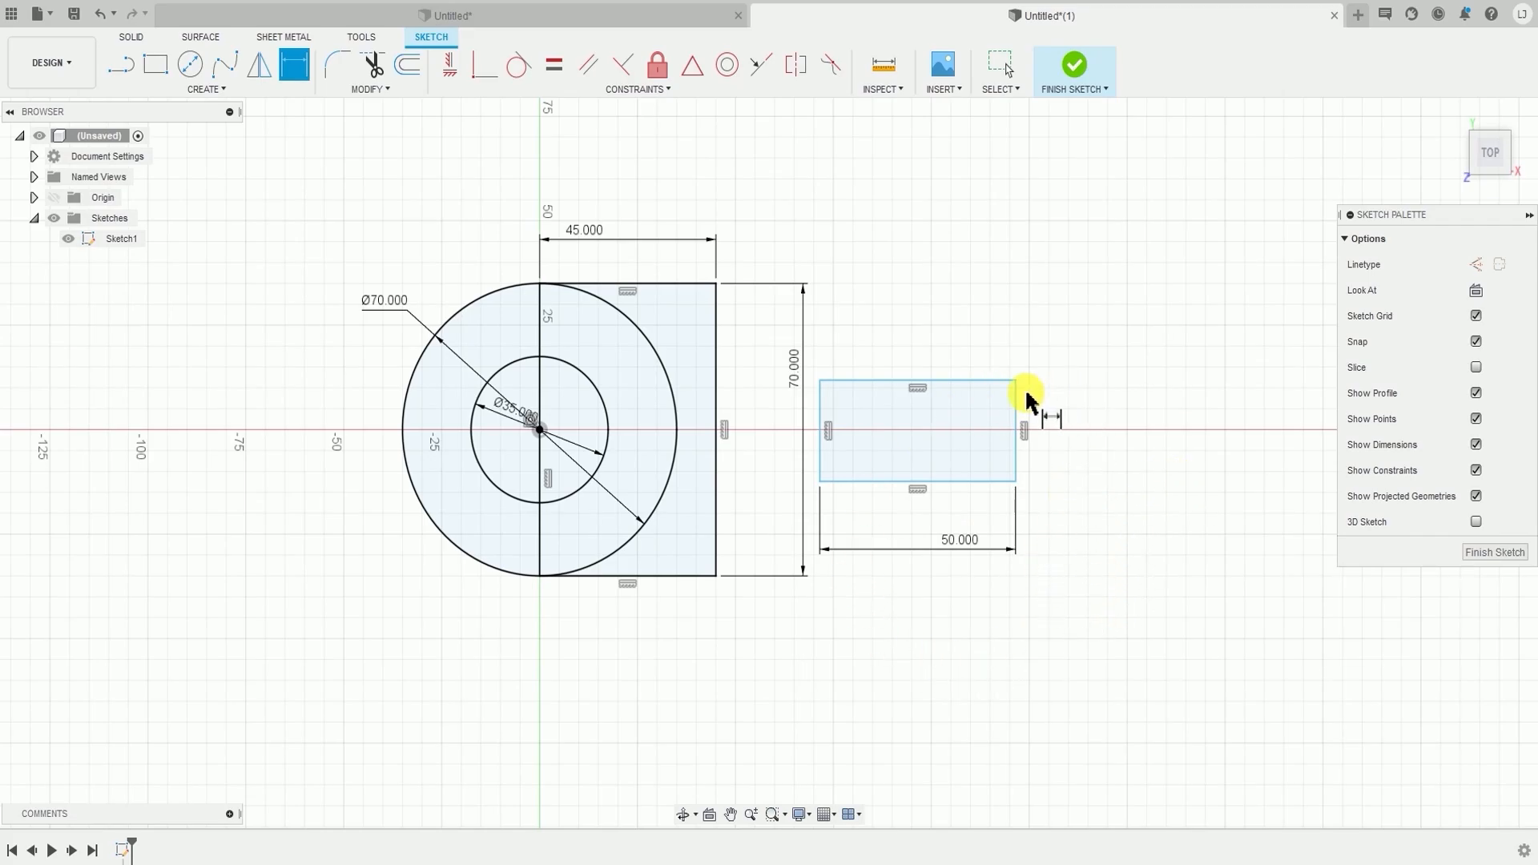
- Dimension the smaller rectangle's right edge as 20 mm, placing the dimension beside it
left_click(1017, 420)
left_click(1059, 423)
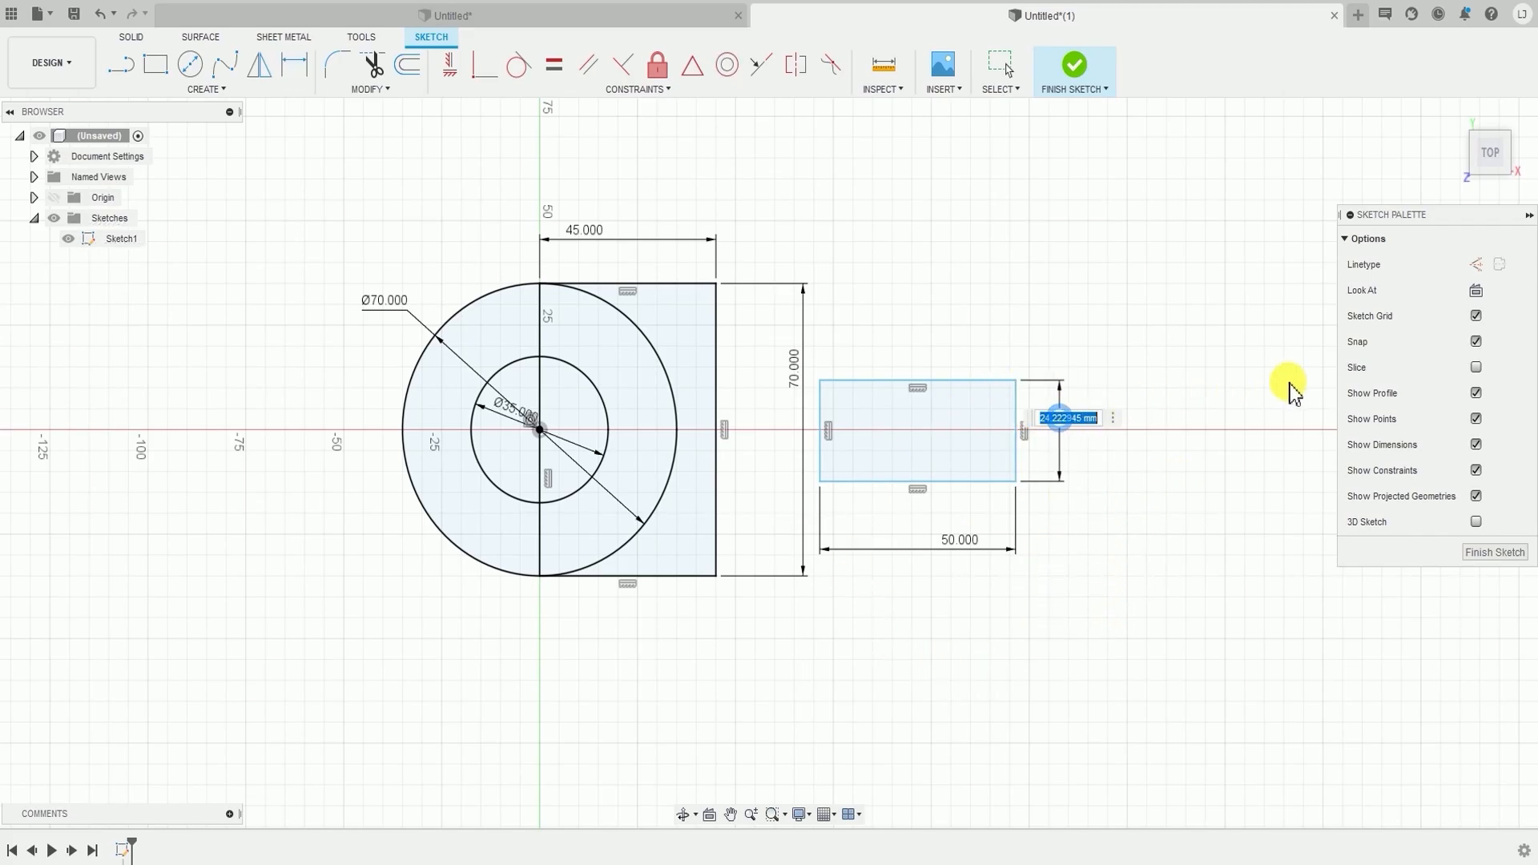
type("20")
key("Return")
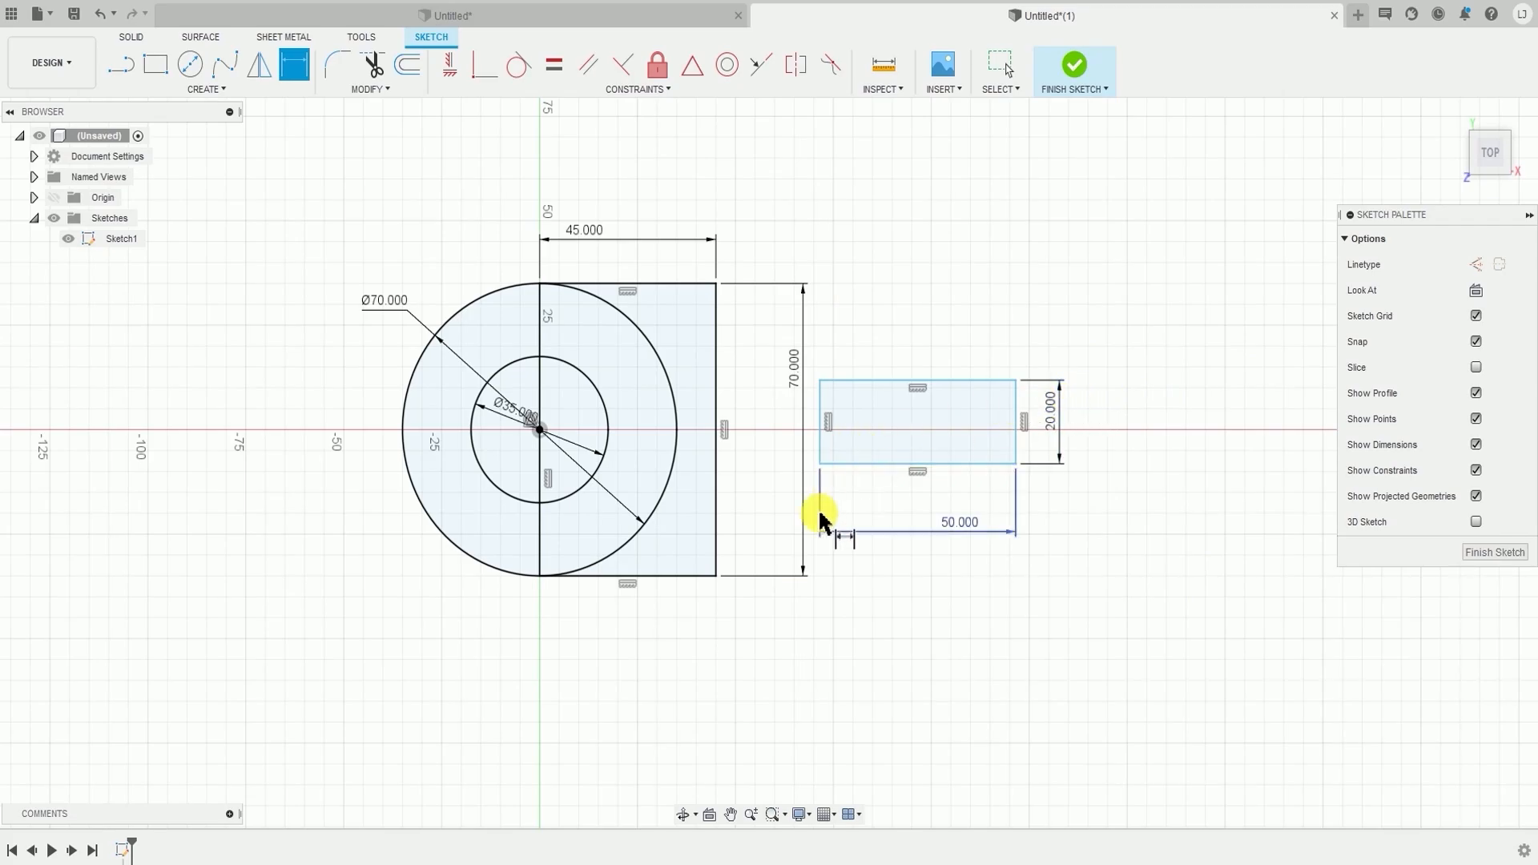
- Try a MidPoint constraint between the smaller rectangle's left edge and the larger rectangle's right edge
left_click(652, 90)
left_click(652, 90)
left_click(650, 90)
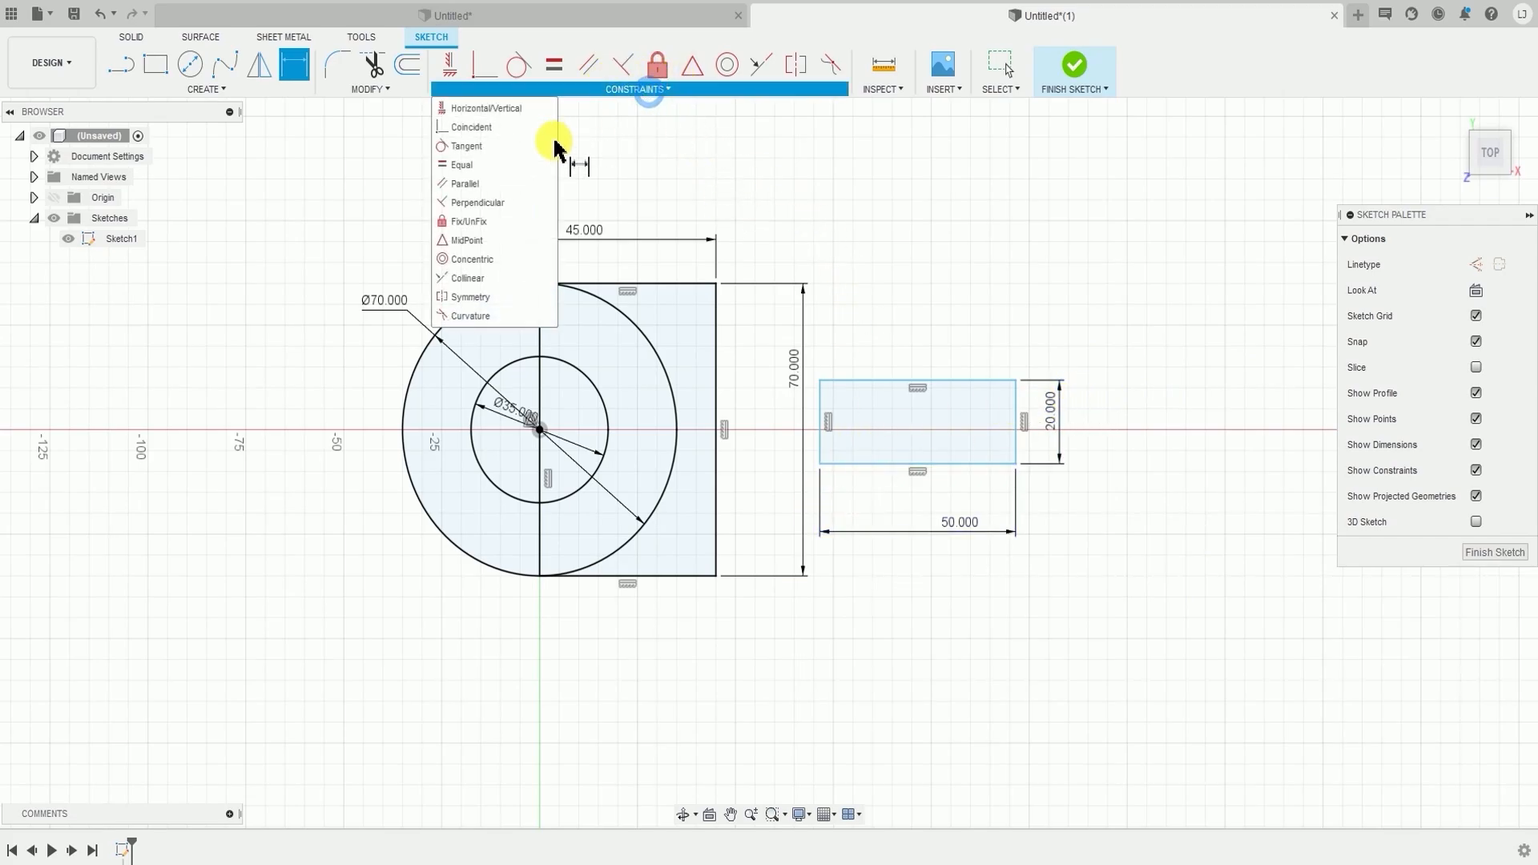
left_click(484, 241)
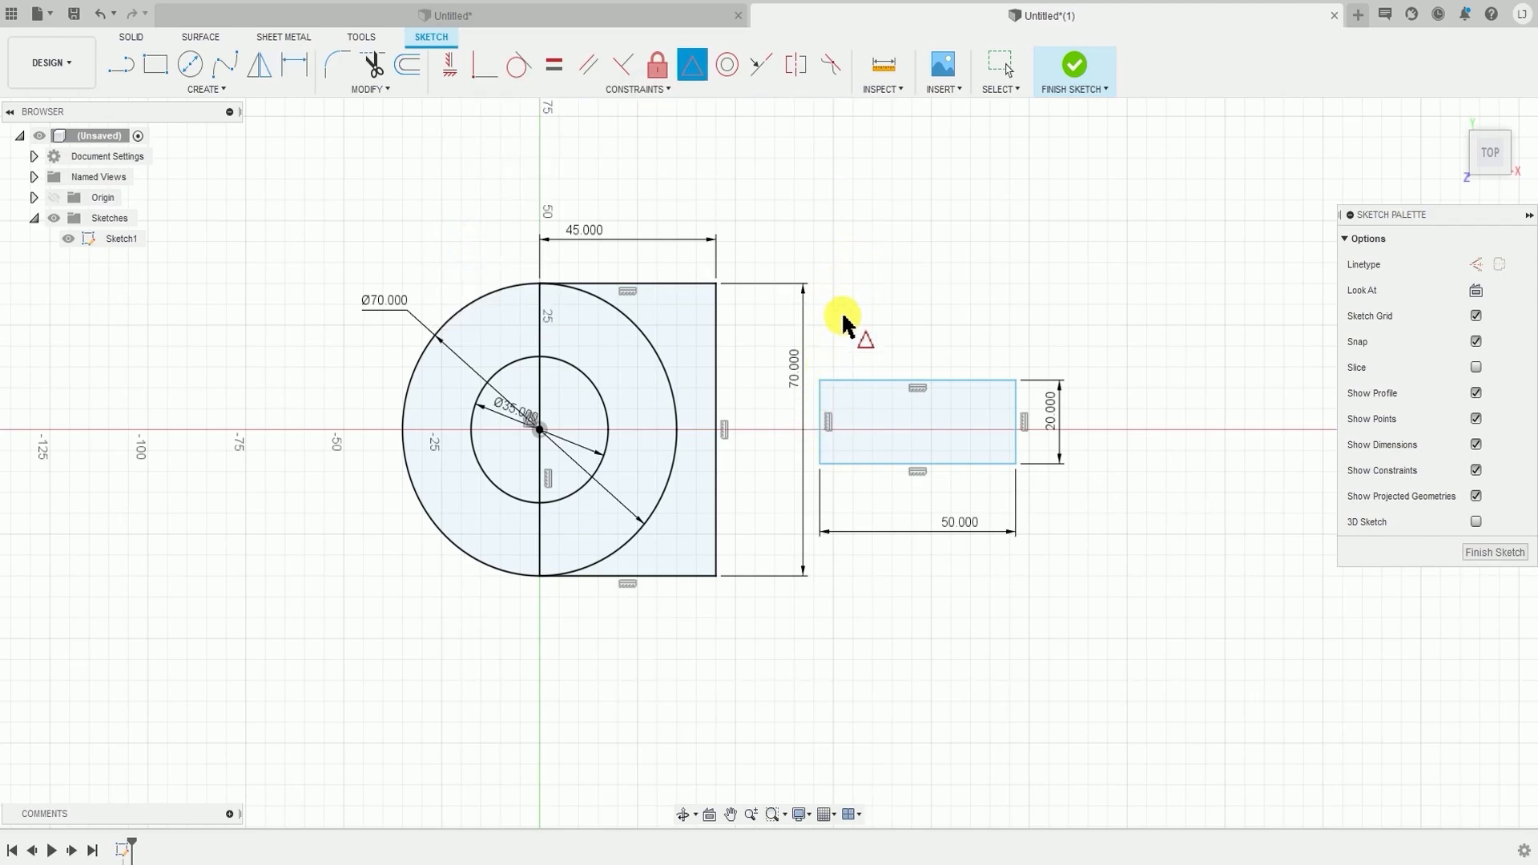
left_click(852, 261)
left_click(819, 409)
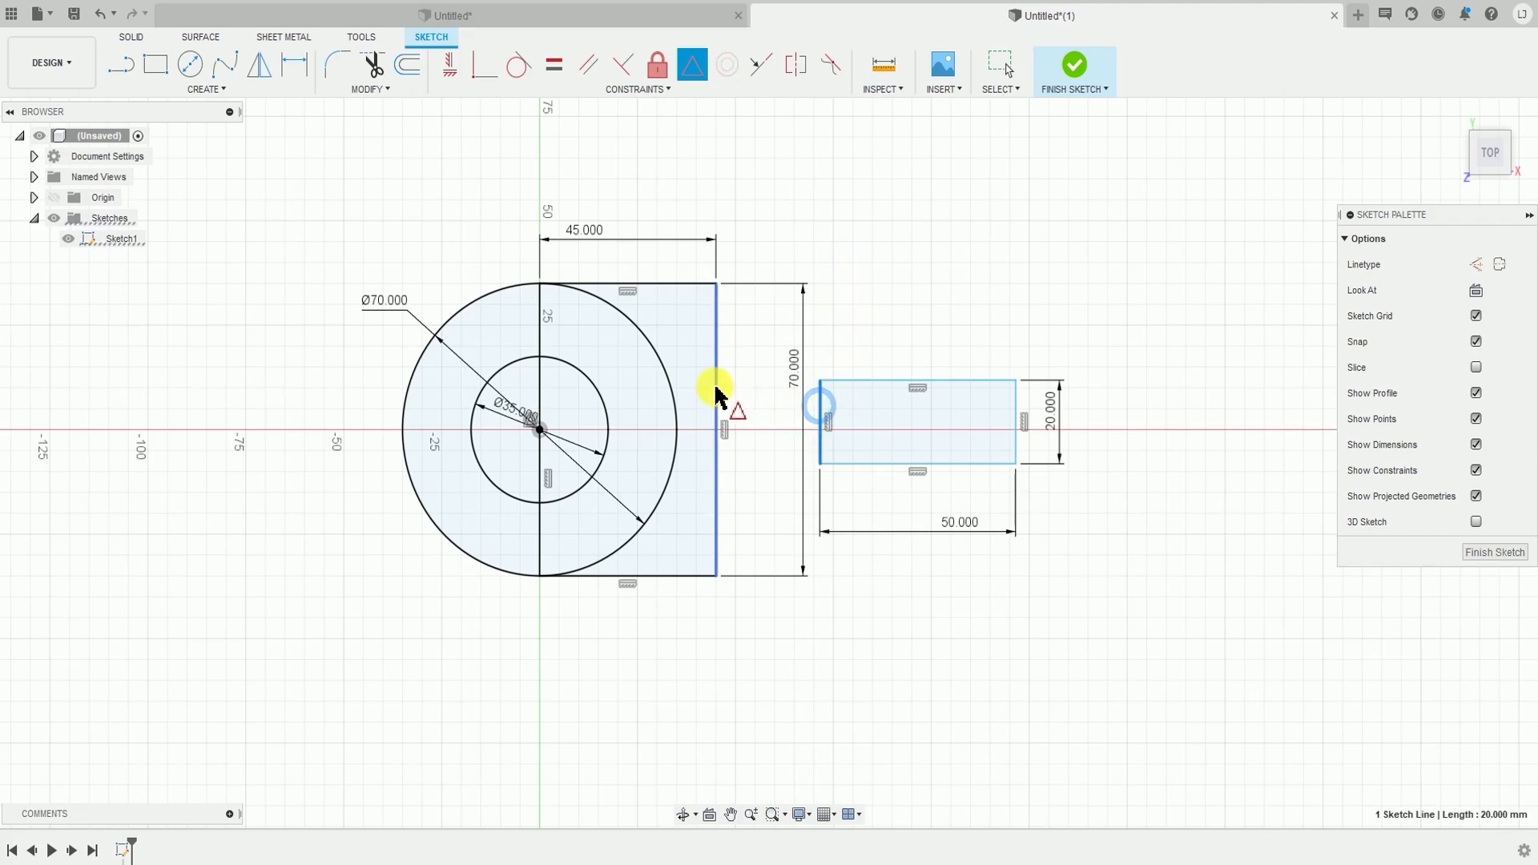
left_click(715, 380)
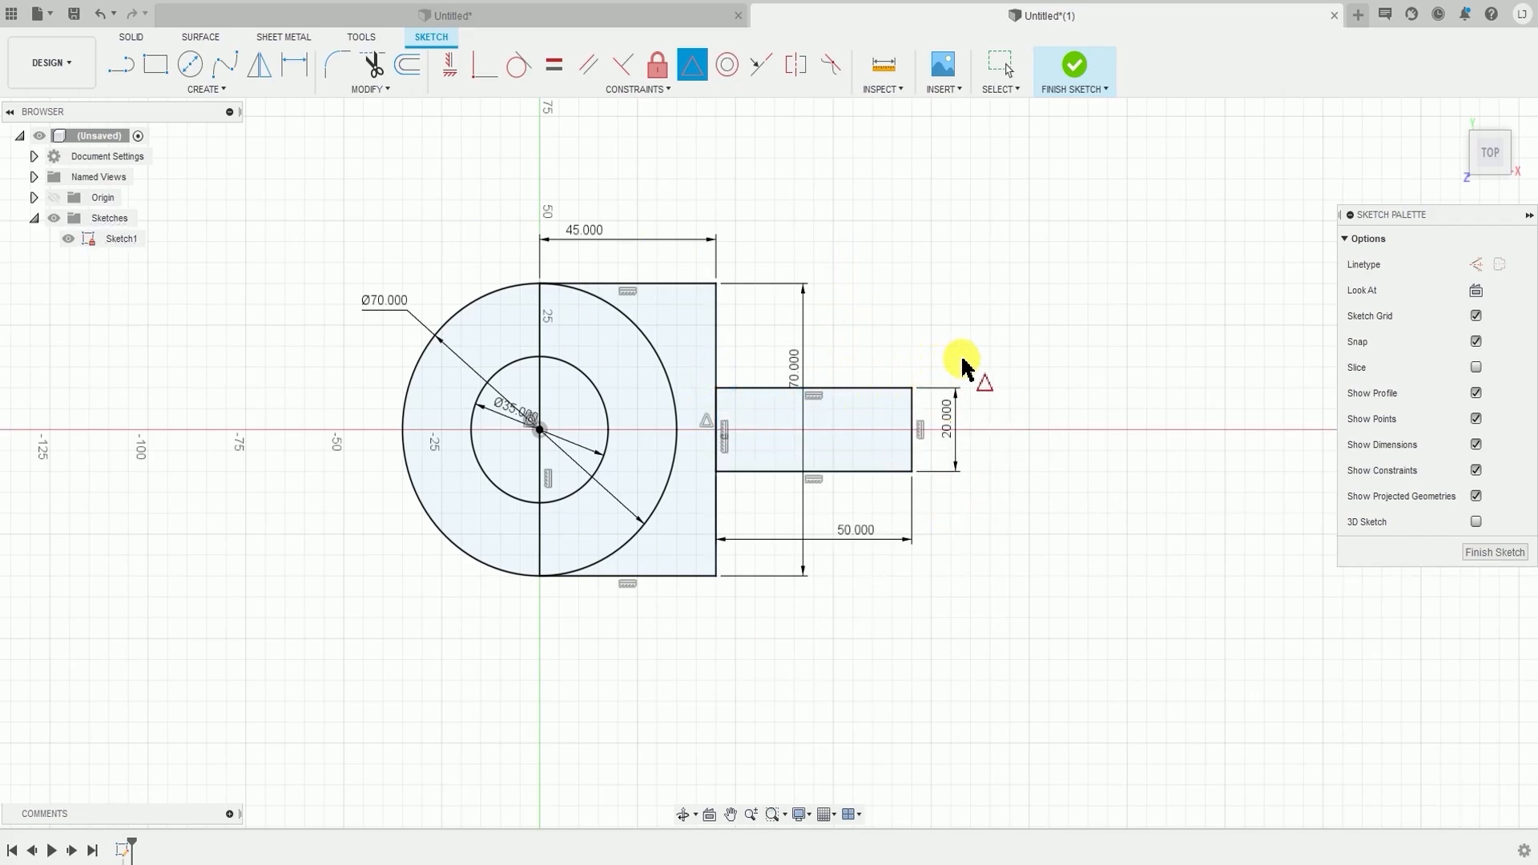
key("ctrl+z")
left_click(1011, 80)
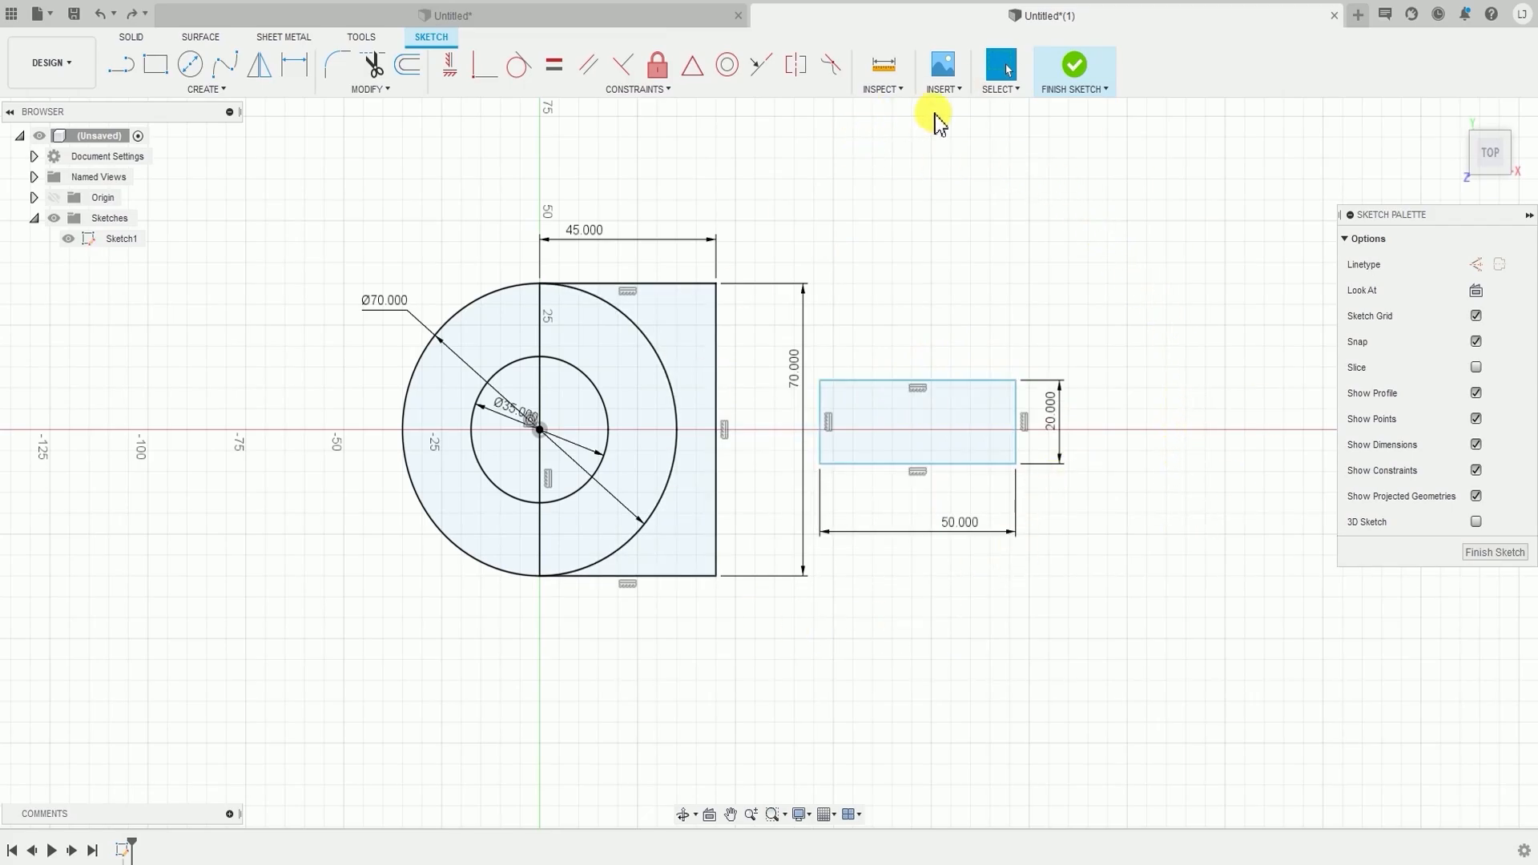
- Dimension the vertical distance between the bottom edges of the smaller and larger rectangles as 25 mm
left_click(621, 90)
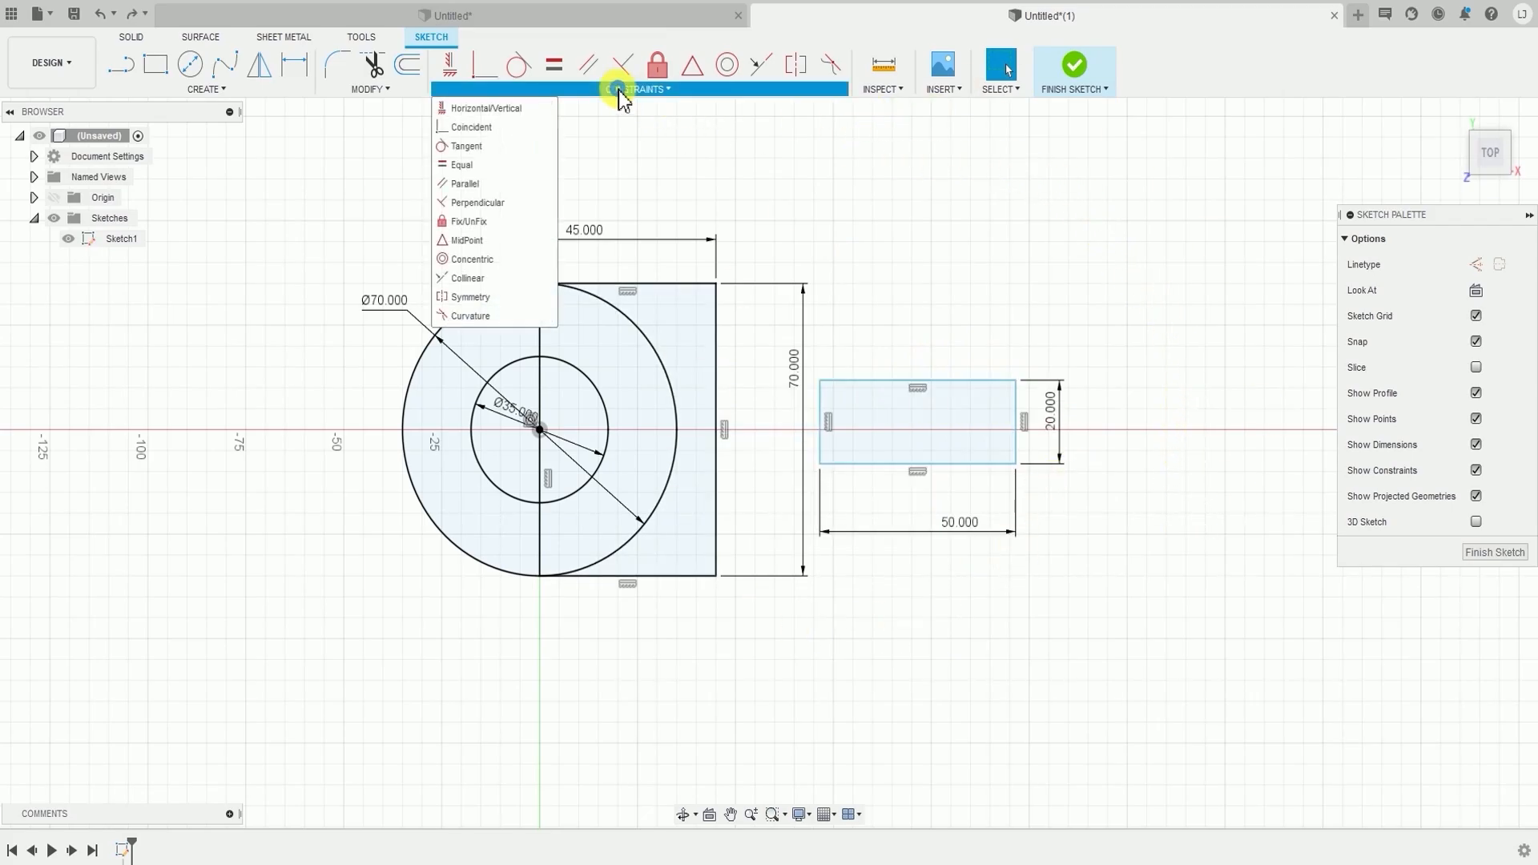
left_click(215, 88)
left_click(168, 414)
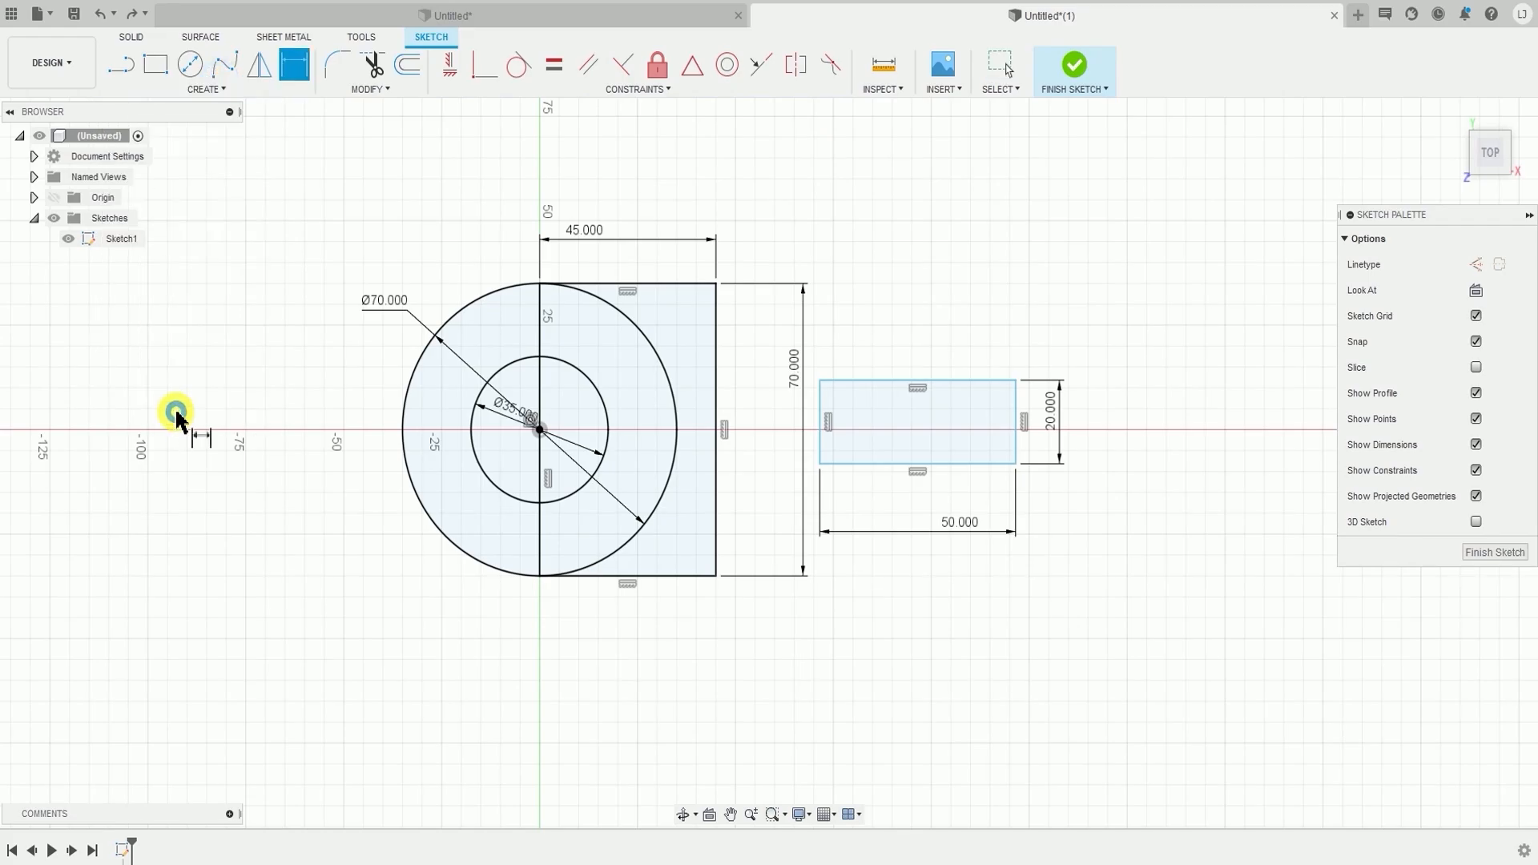
left_click(966, 465)
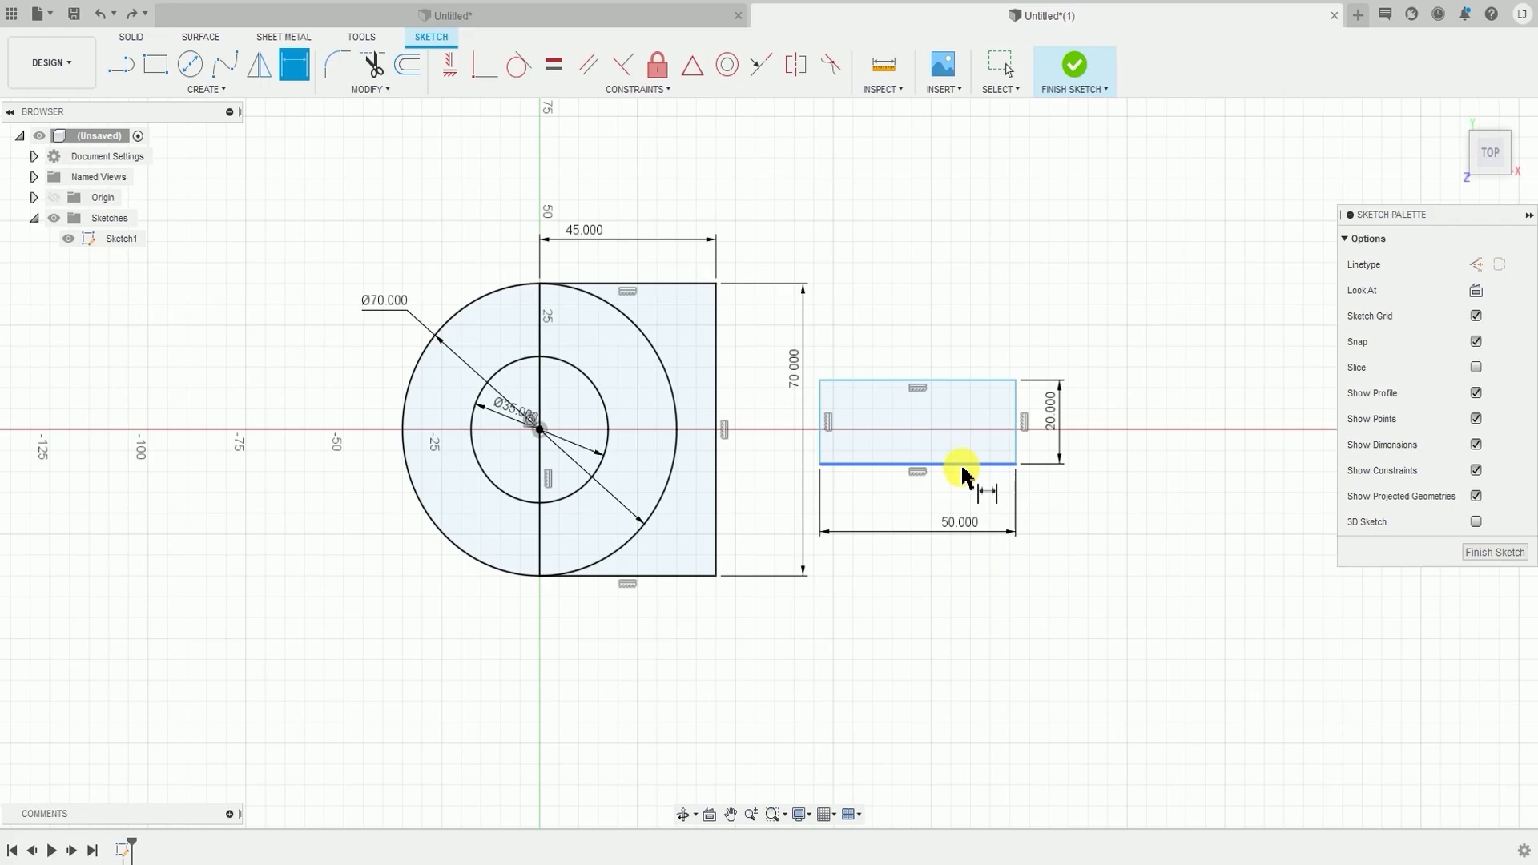
left_click(680, 576)
left_click(1099, 539)
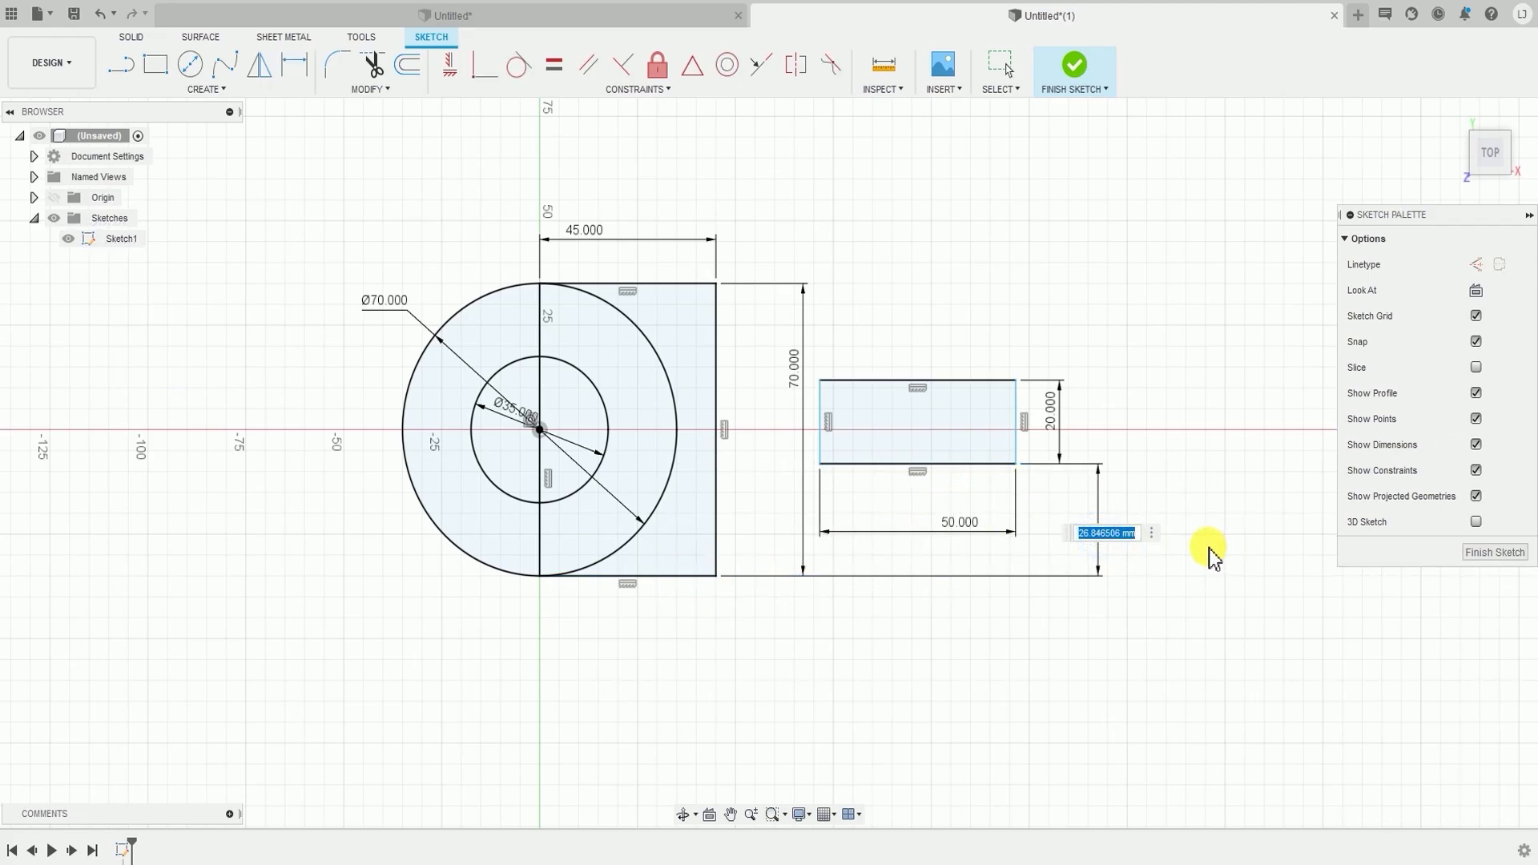
type("25")
key("Return")
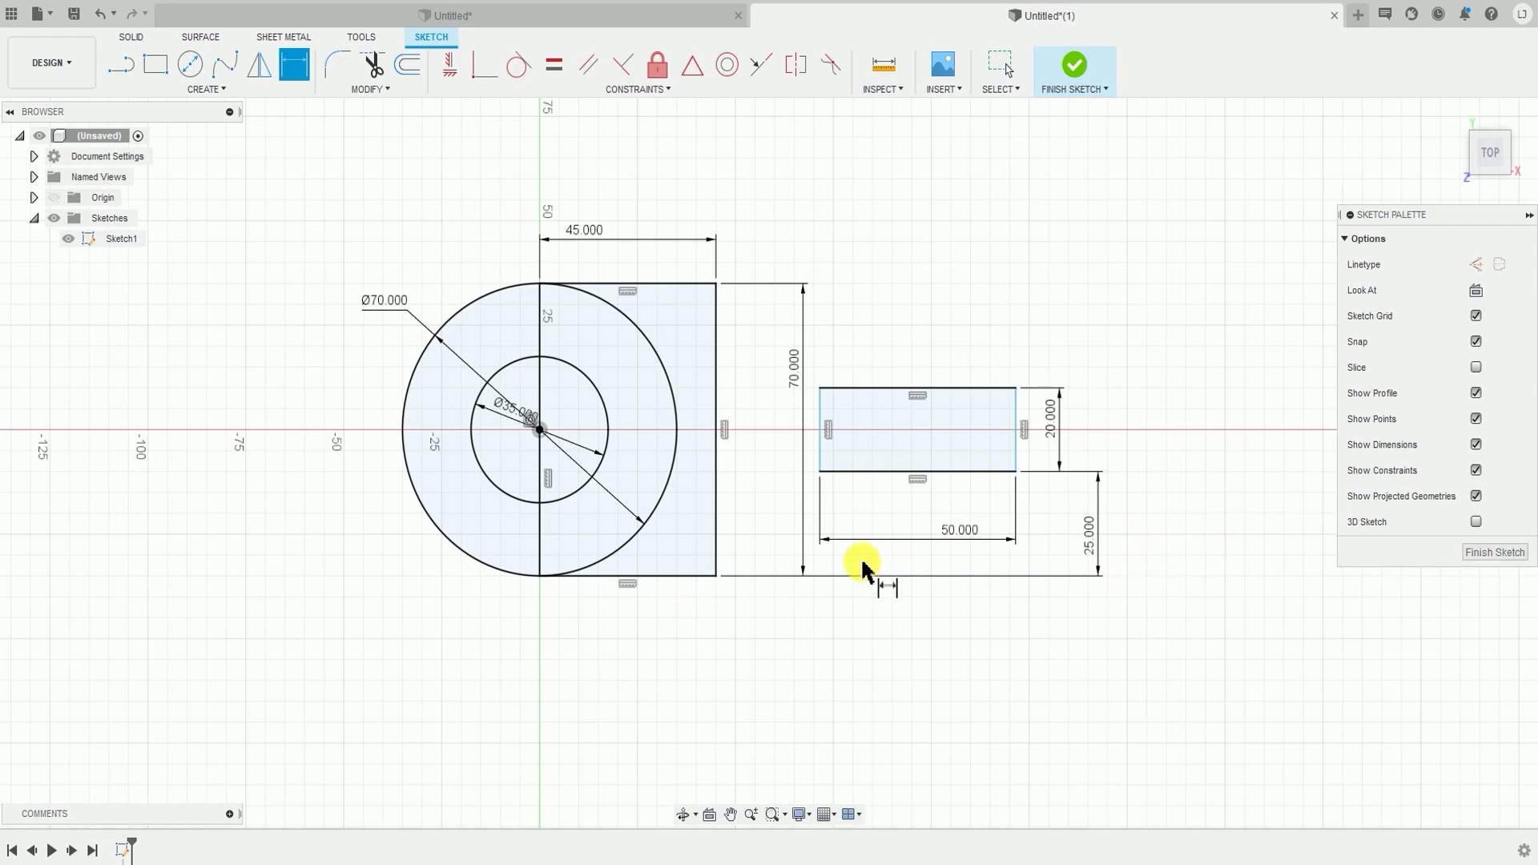
- Make the smaller rectangle's lower-left corner coincident with the larger rectangle's right edge and finish the sketch
left_click(677, 91)
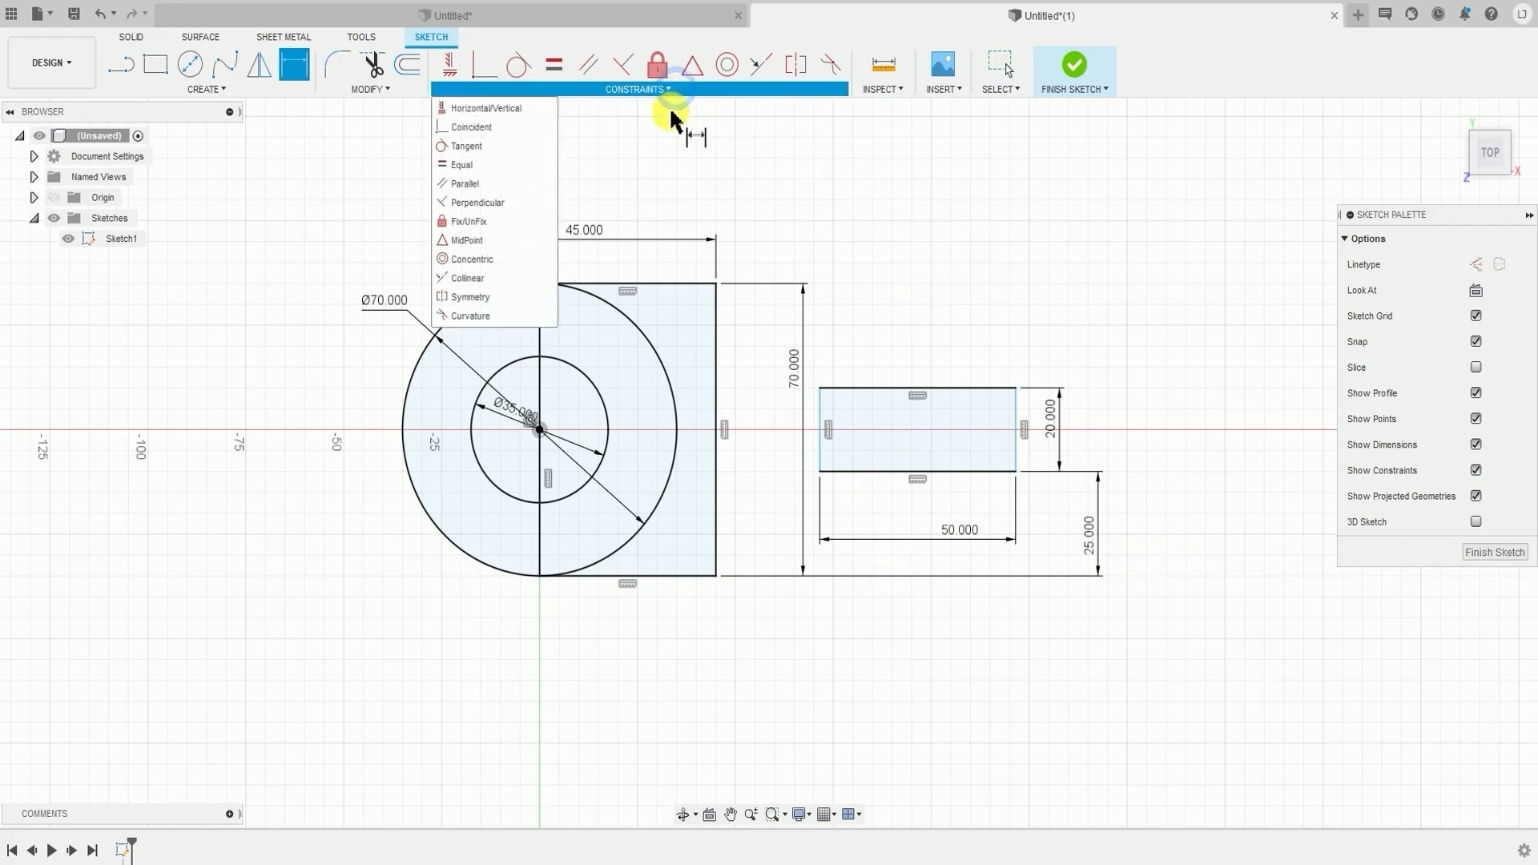
left_click(472, 127)
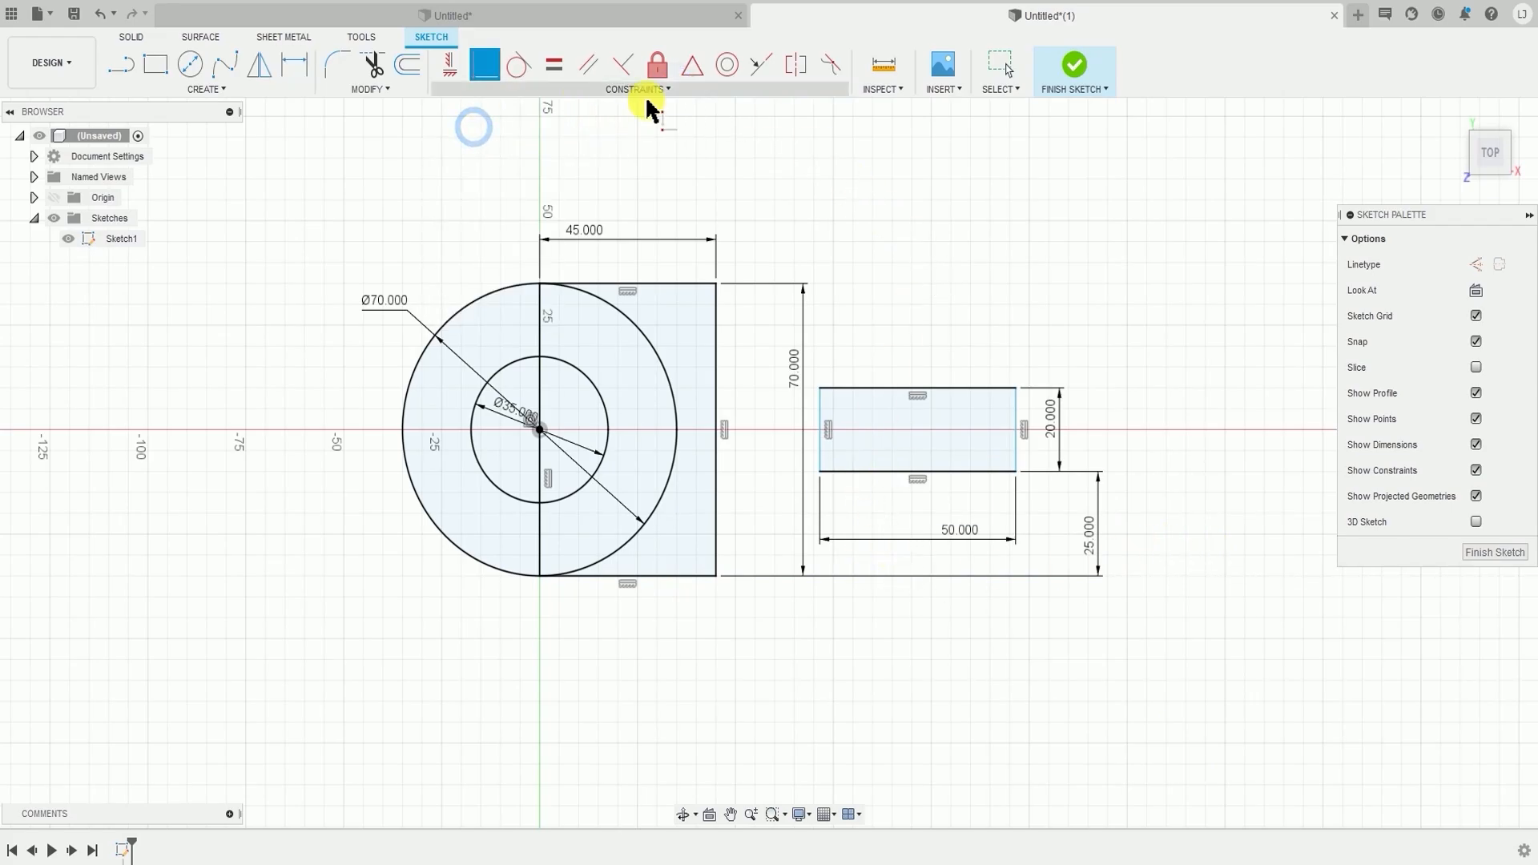
left_click(820, 472)
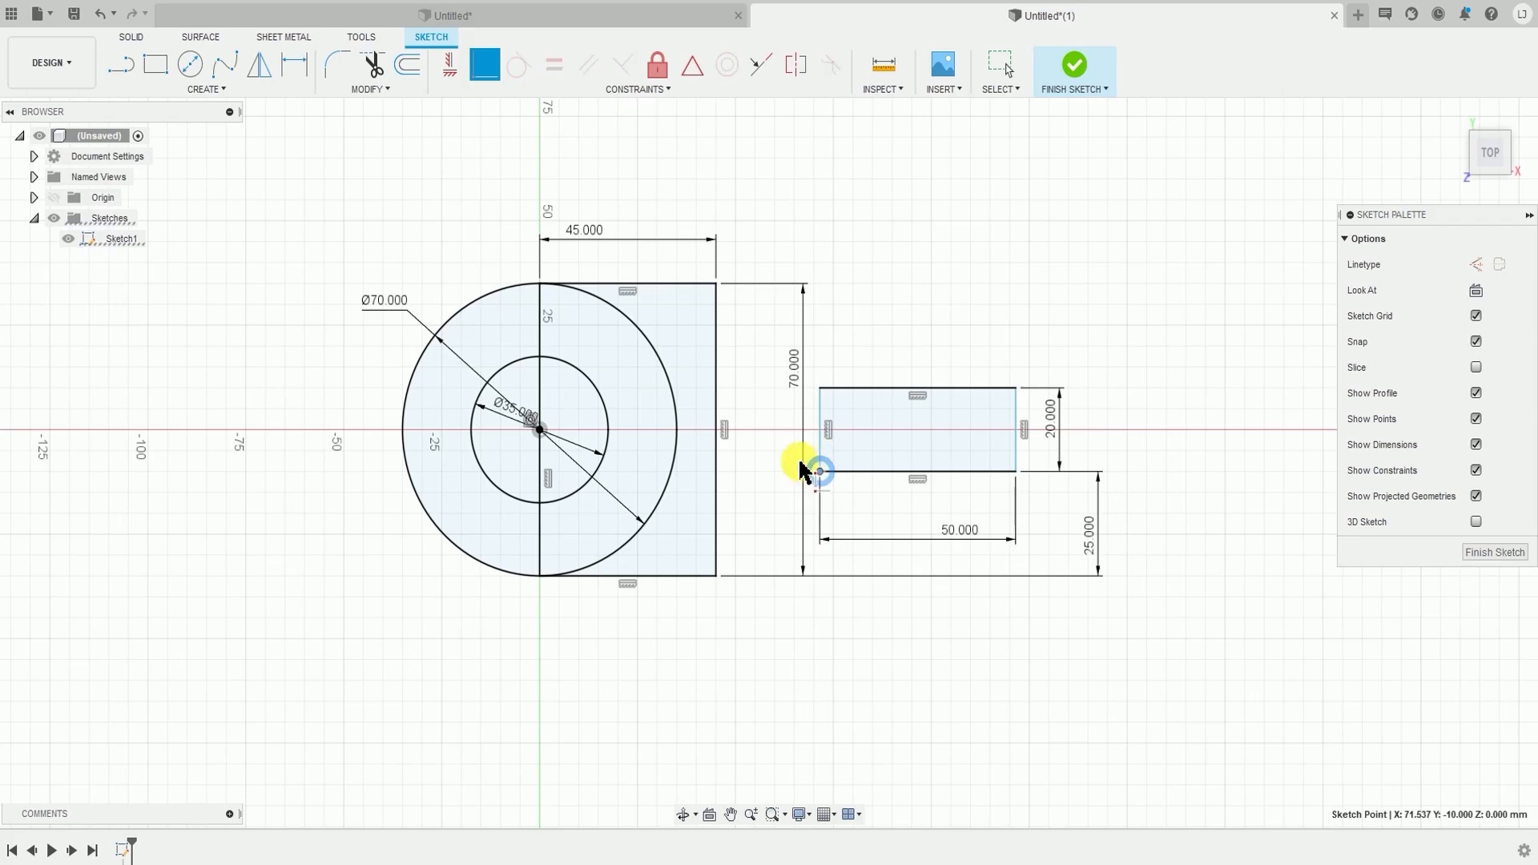
left_click(718, 484)
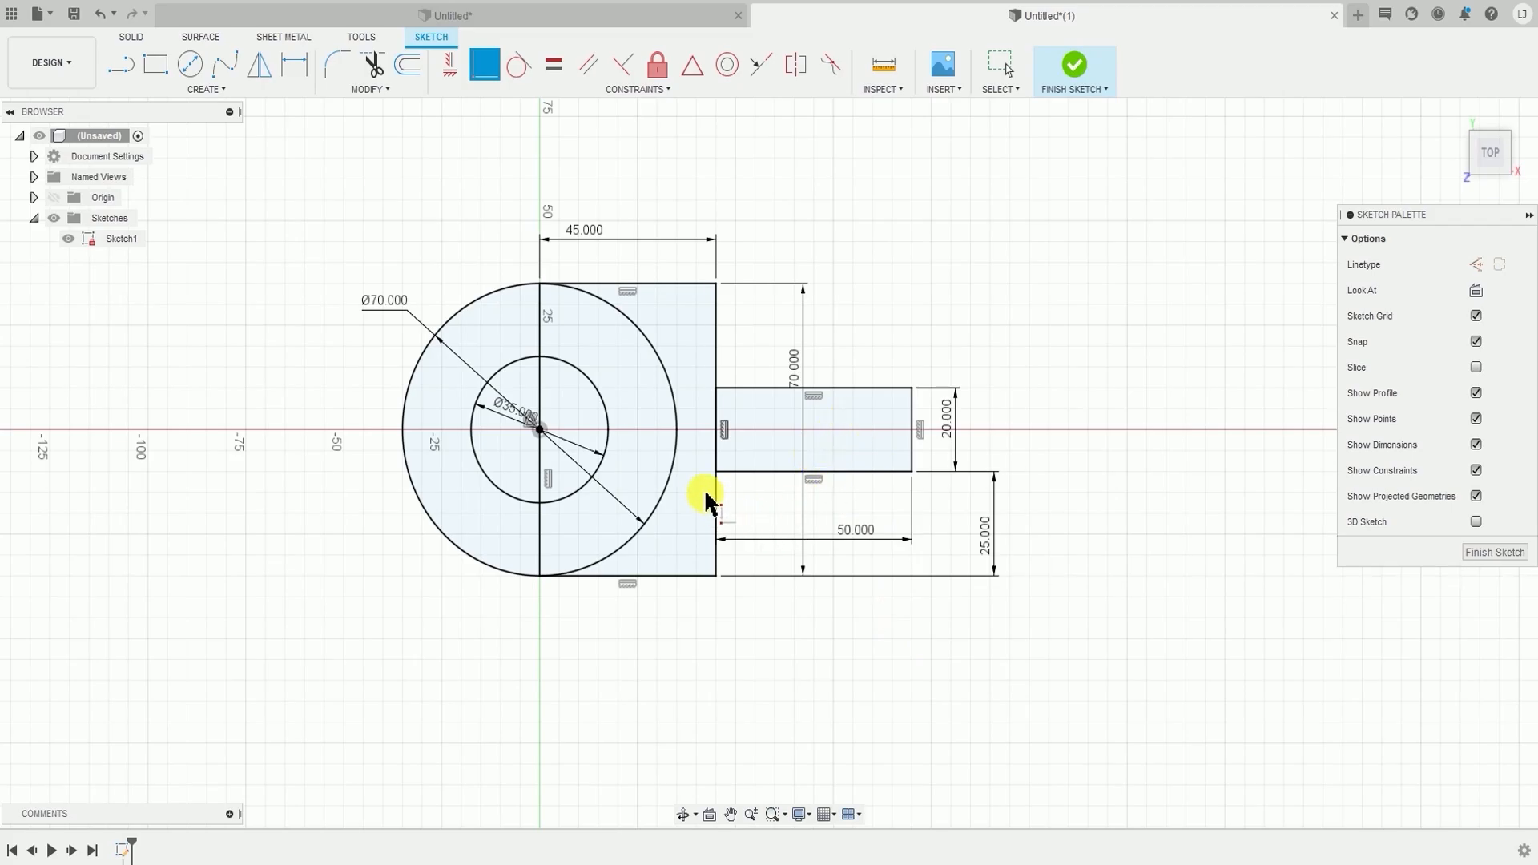
middle_click_drag(712, 460, 751, 492)
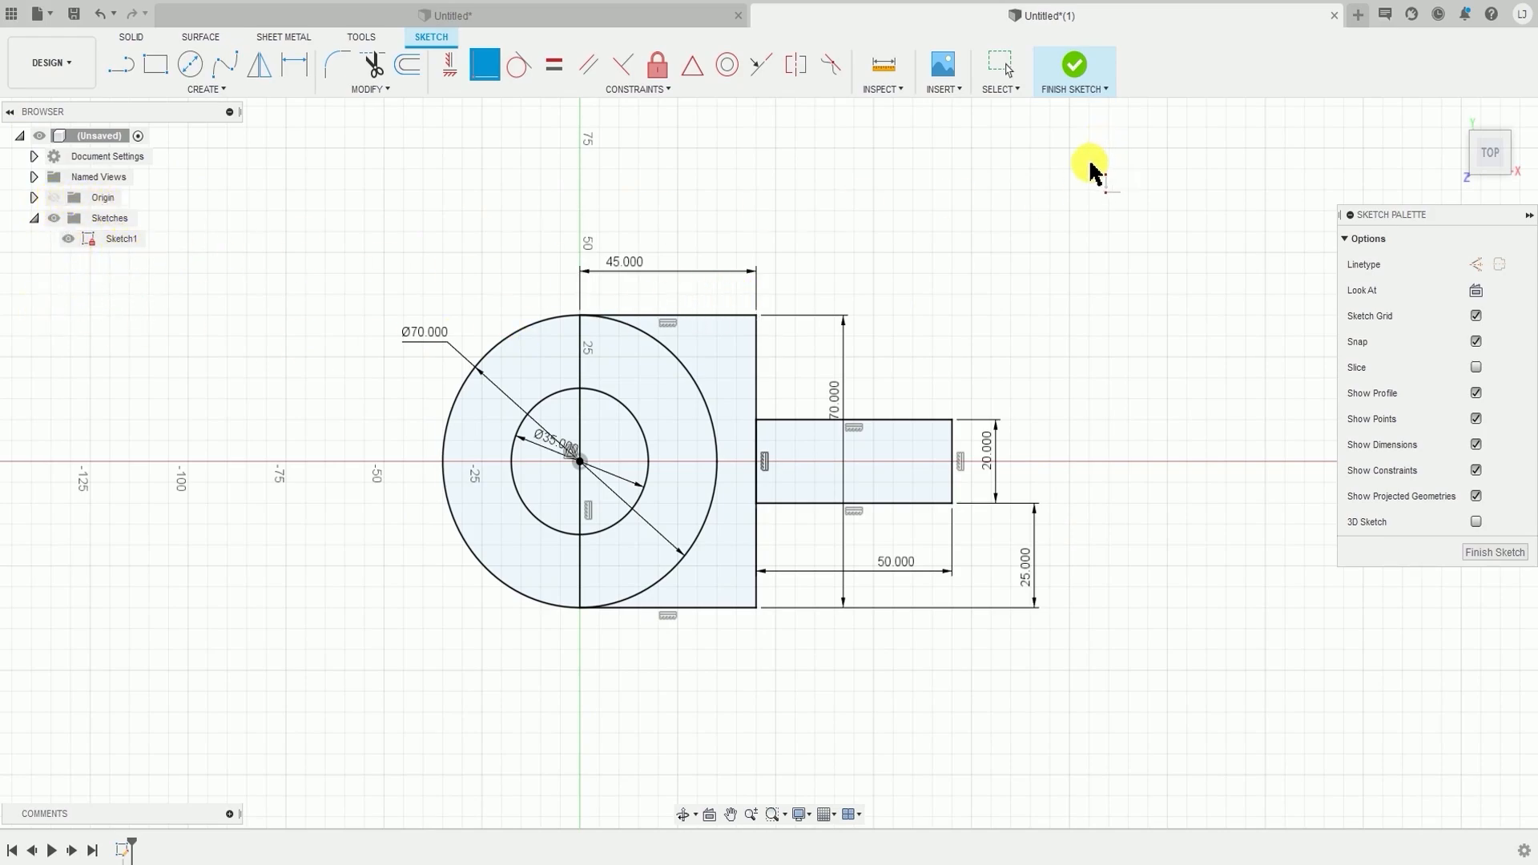
left_click(1077, 64)
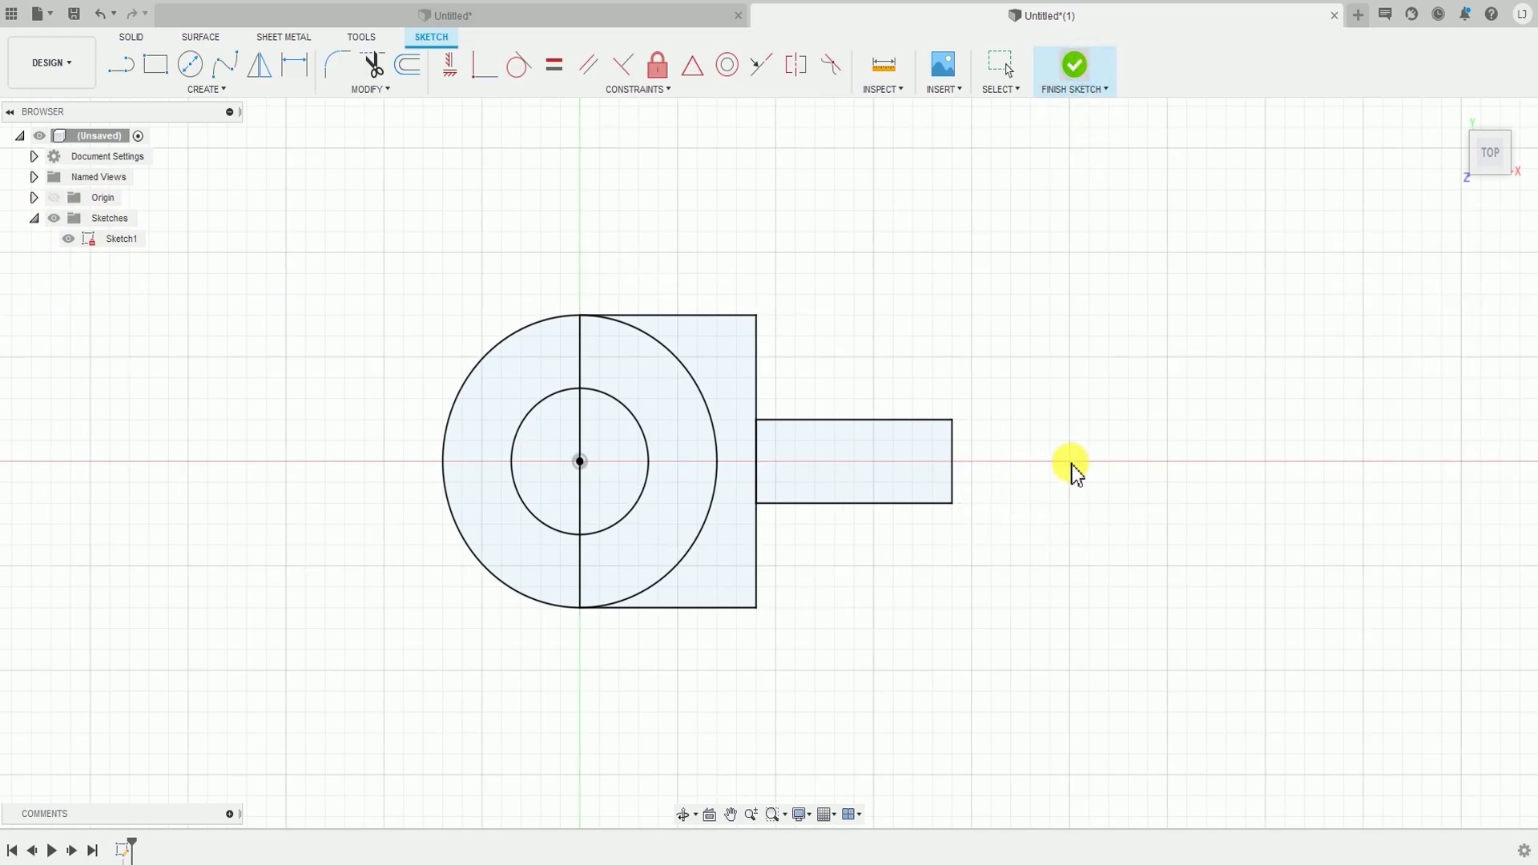
- Extrude all sketch profiles except the inner 35 mm circle 80 mm to one side as a new body
scroll(1071, 585, "down", 3)
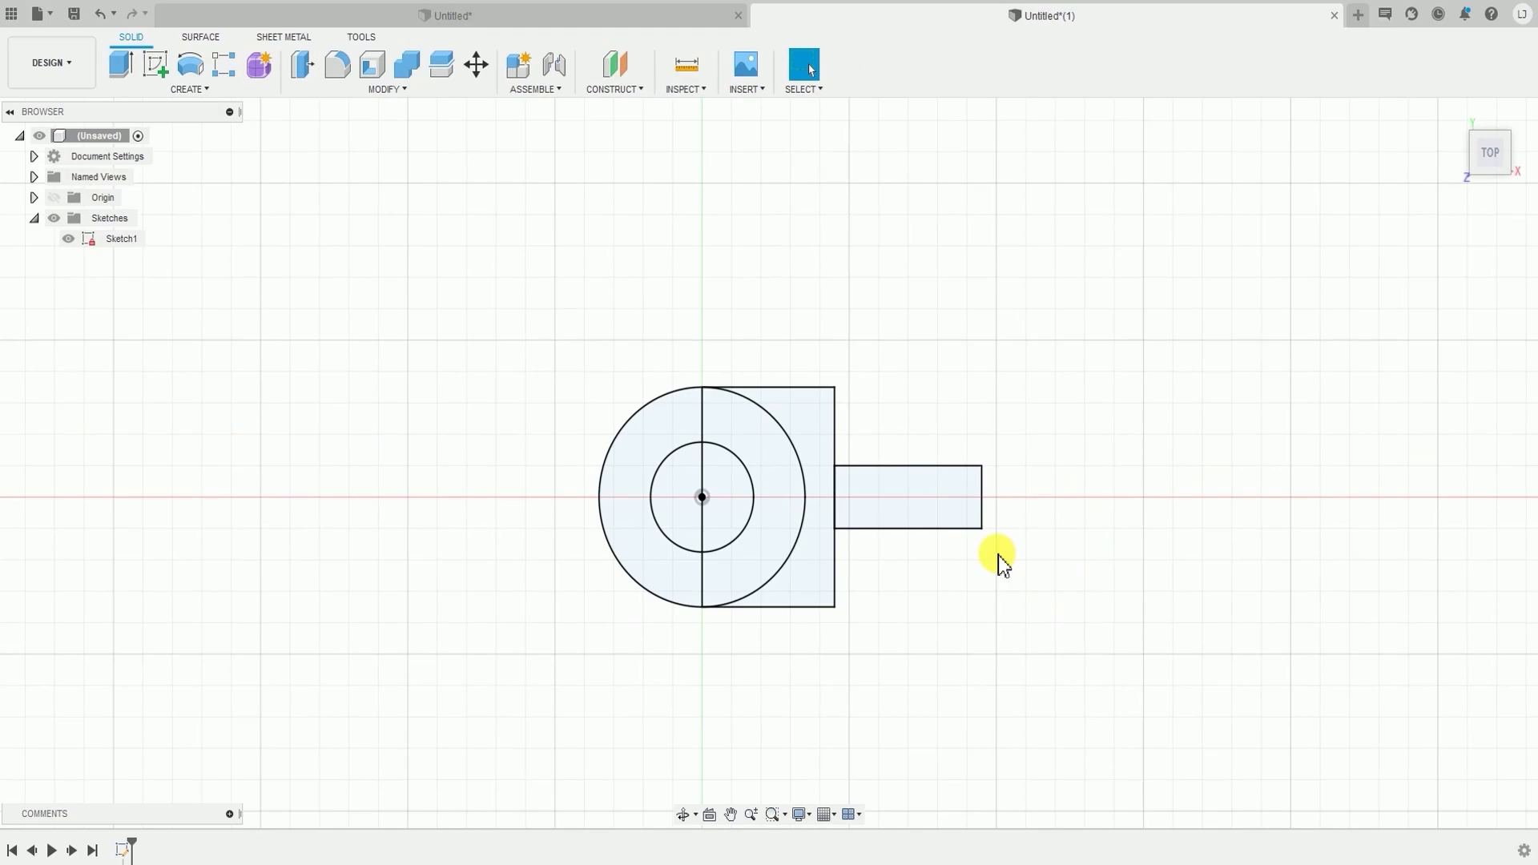
scroll(830, 489, "up", 4)
scroll(858, 546, "down", 1)
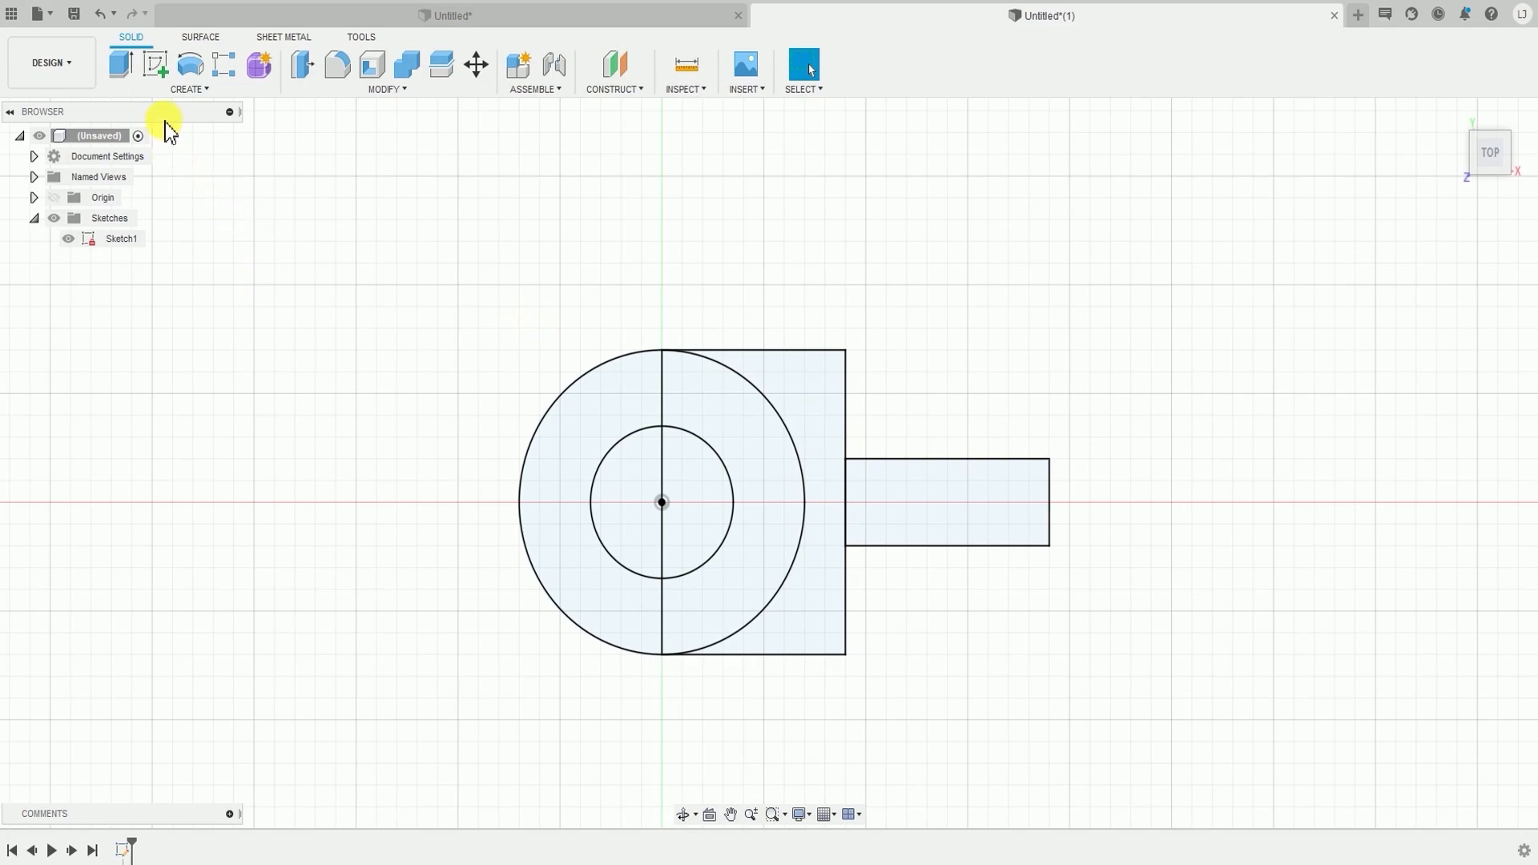
left_click(179, 89)
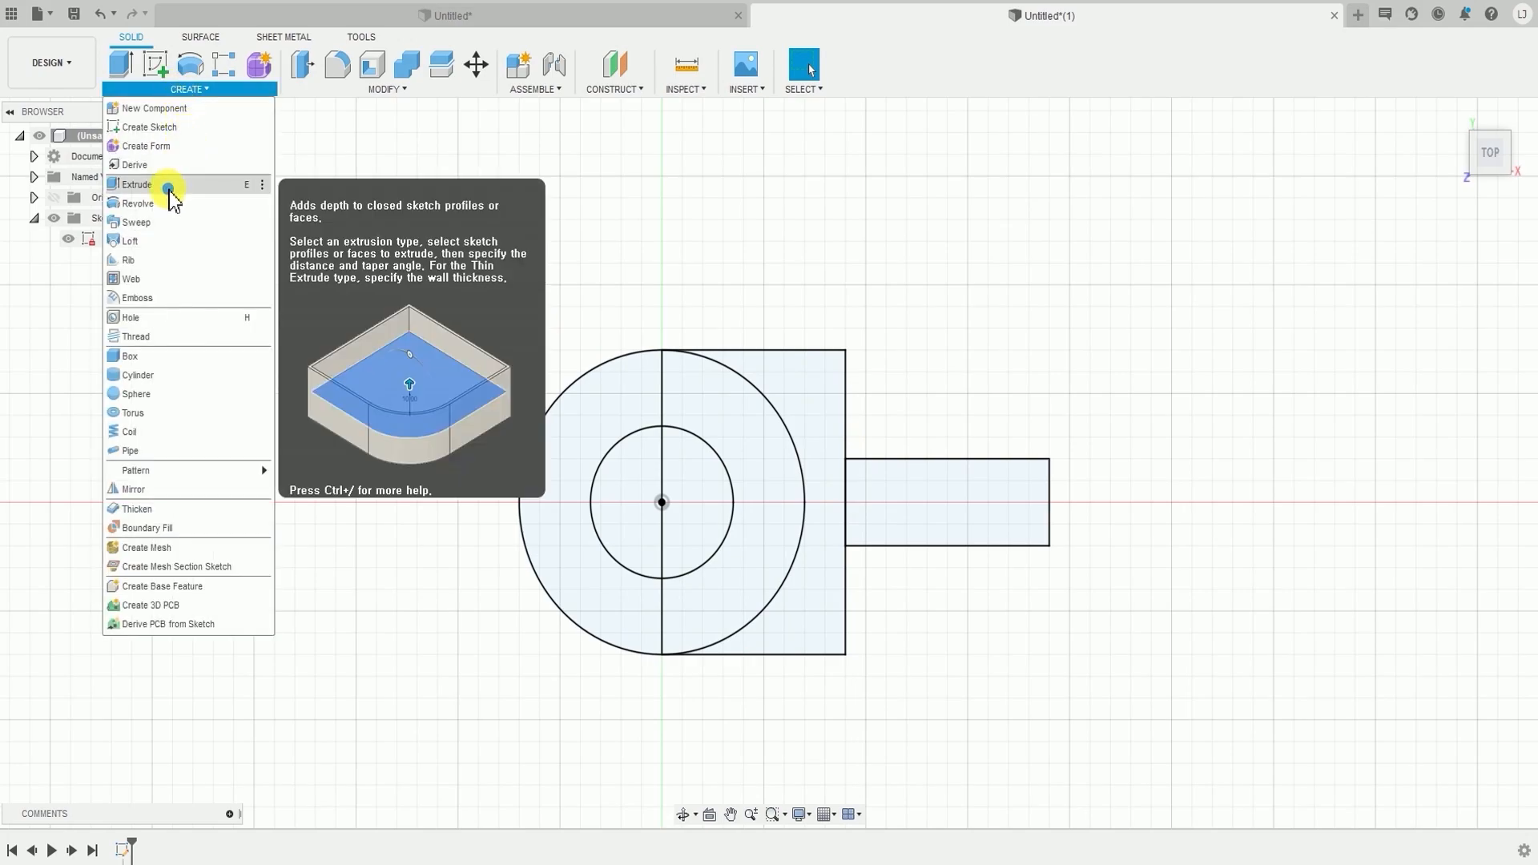
left_click(138, 185)
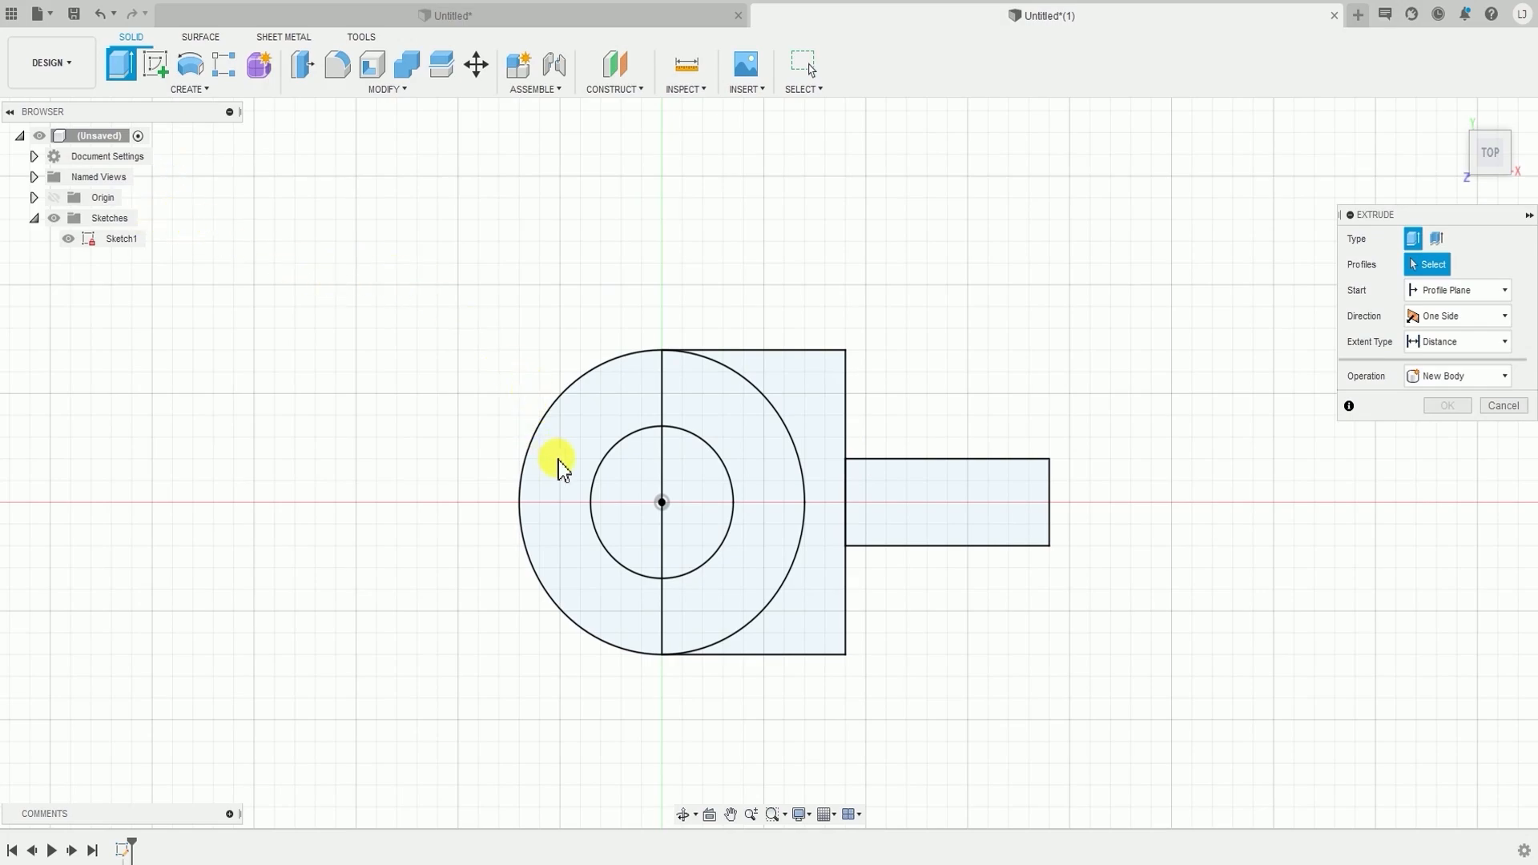
left_click(588, 423)
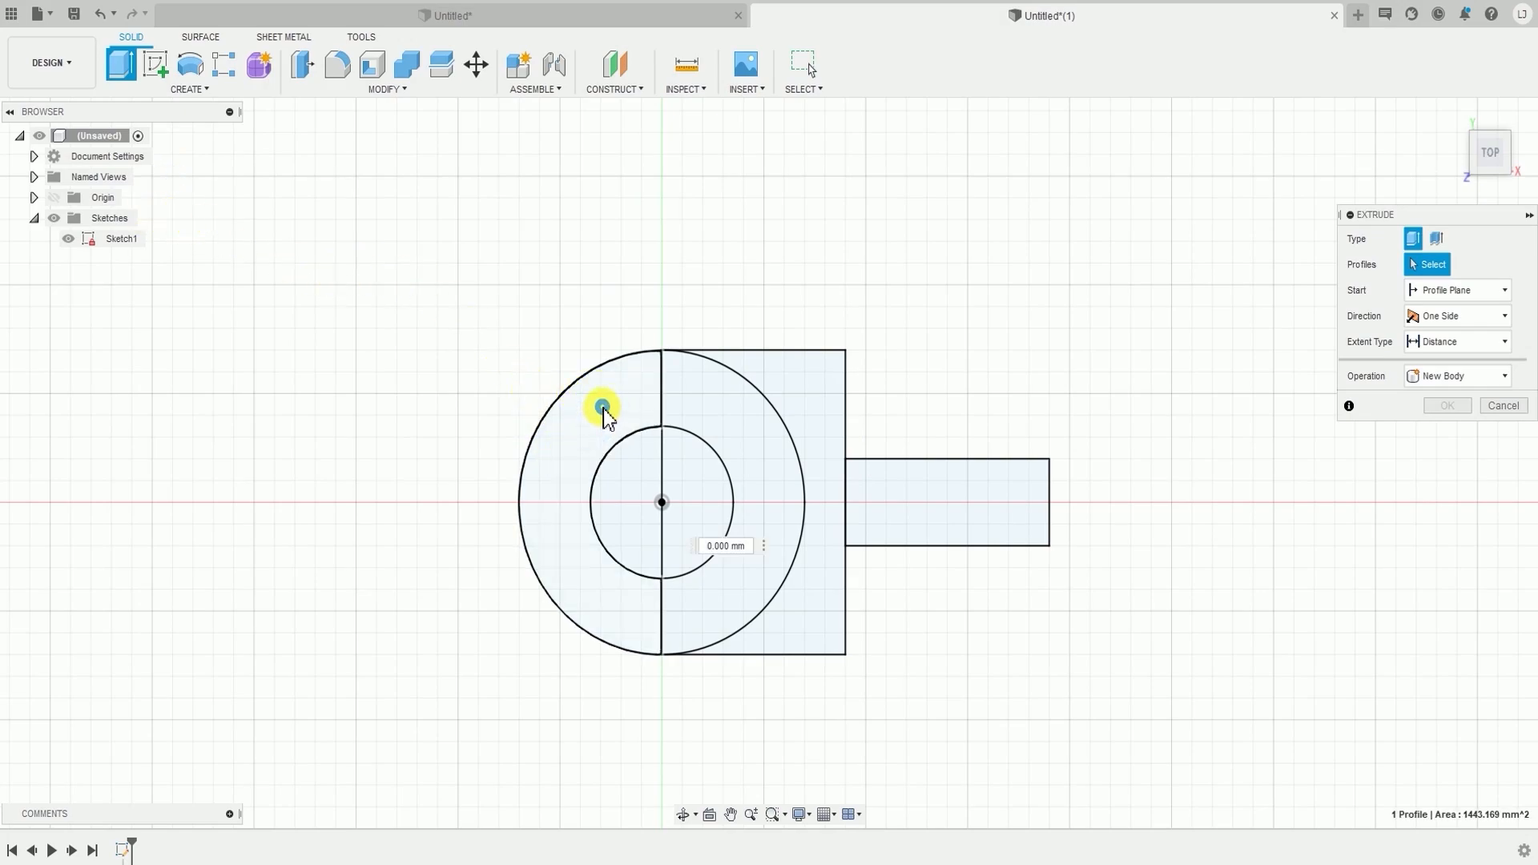
left_click(743, 414)
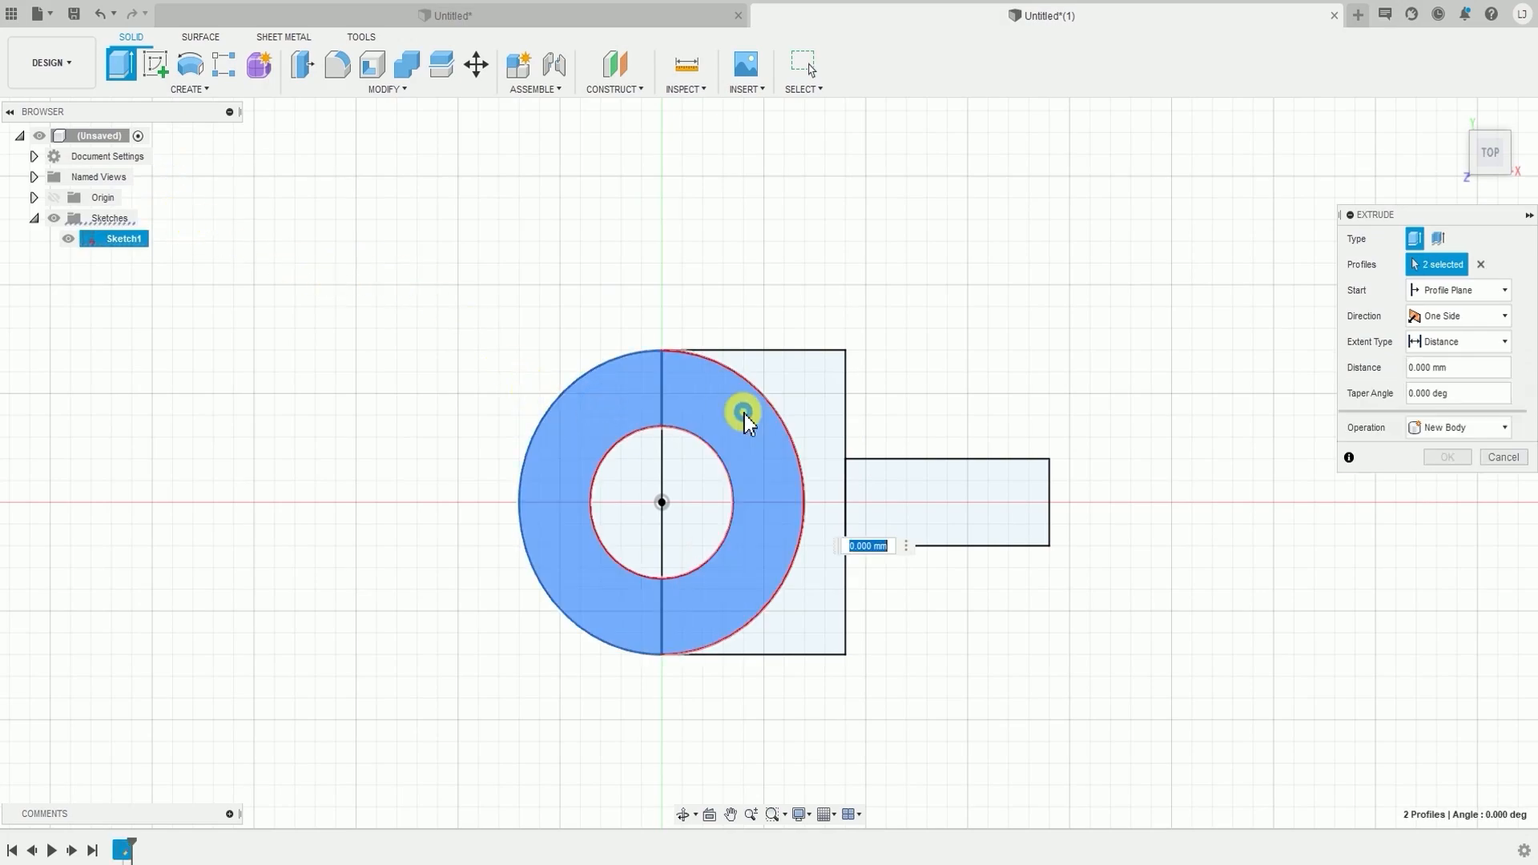
left_click(800, 398)
left_click(925, 506)
middle_click_drag(970, 681, 902, 641)
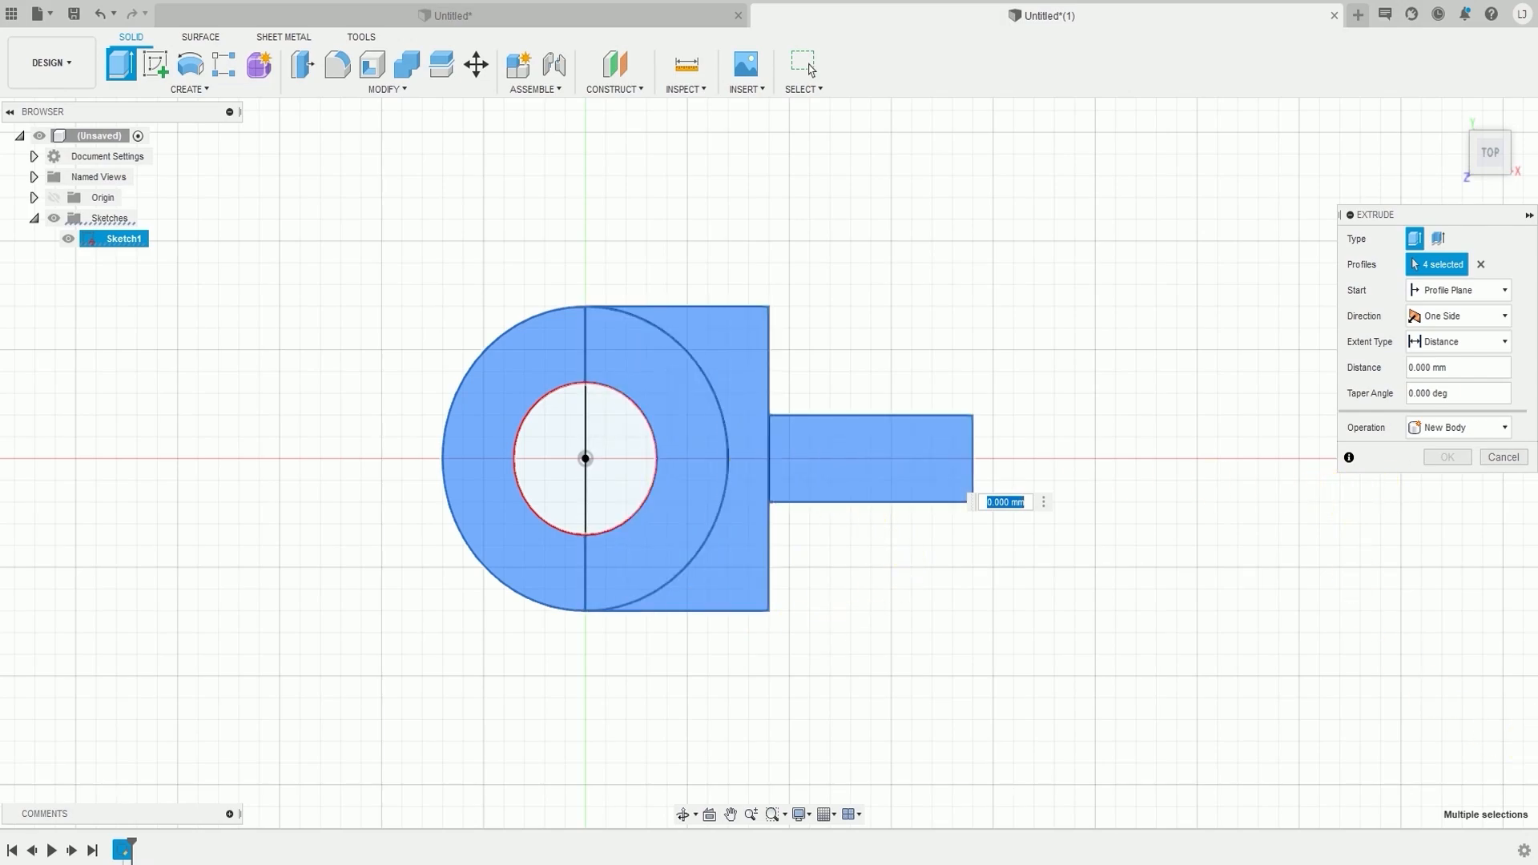
type("80")
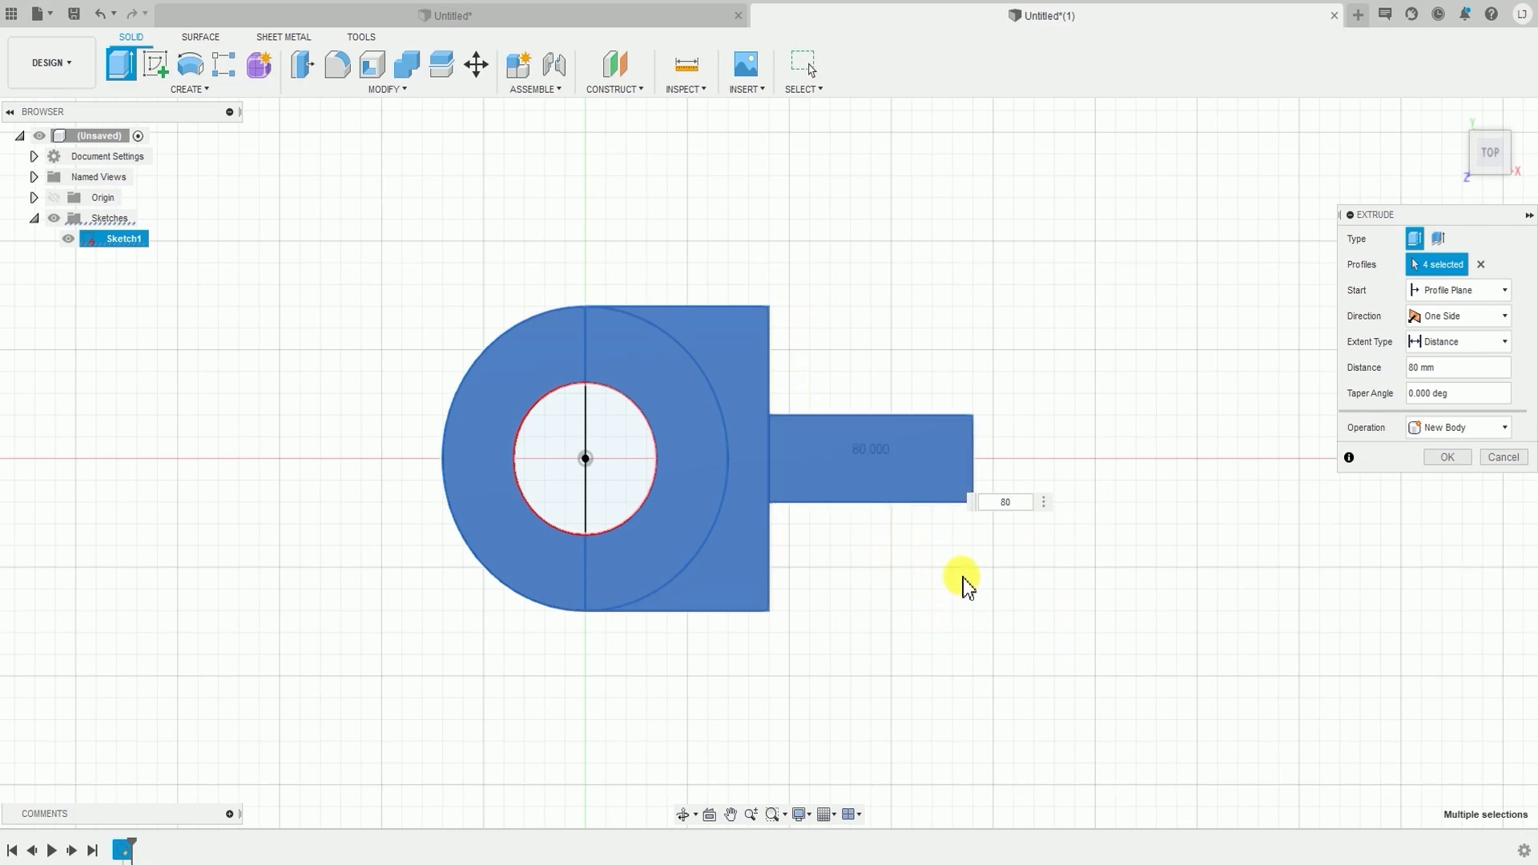
middle_click_drag(993, 565, 1129, 468, "shift")
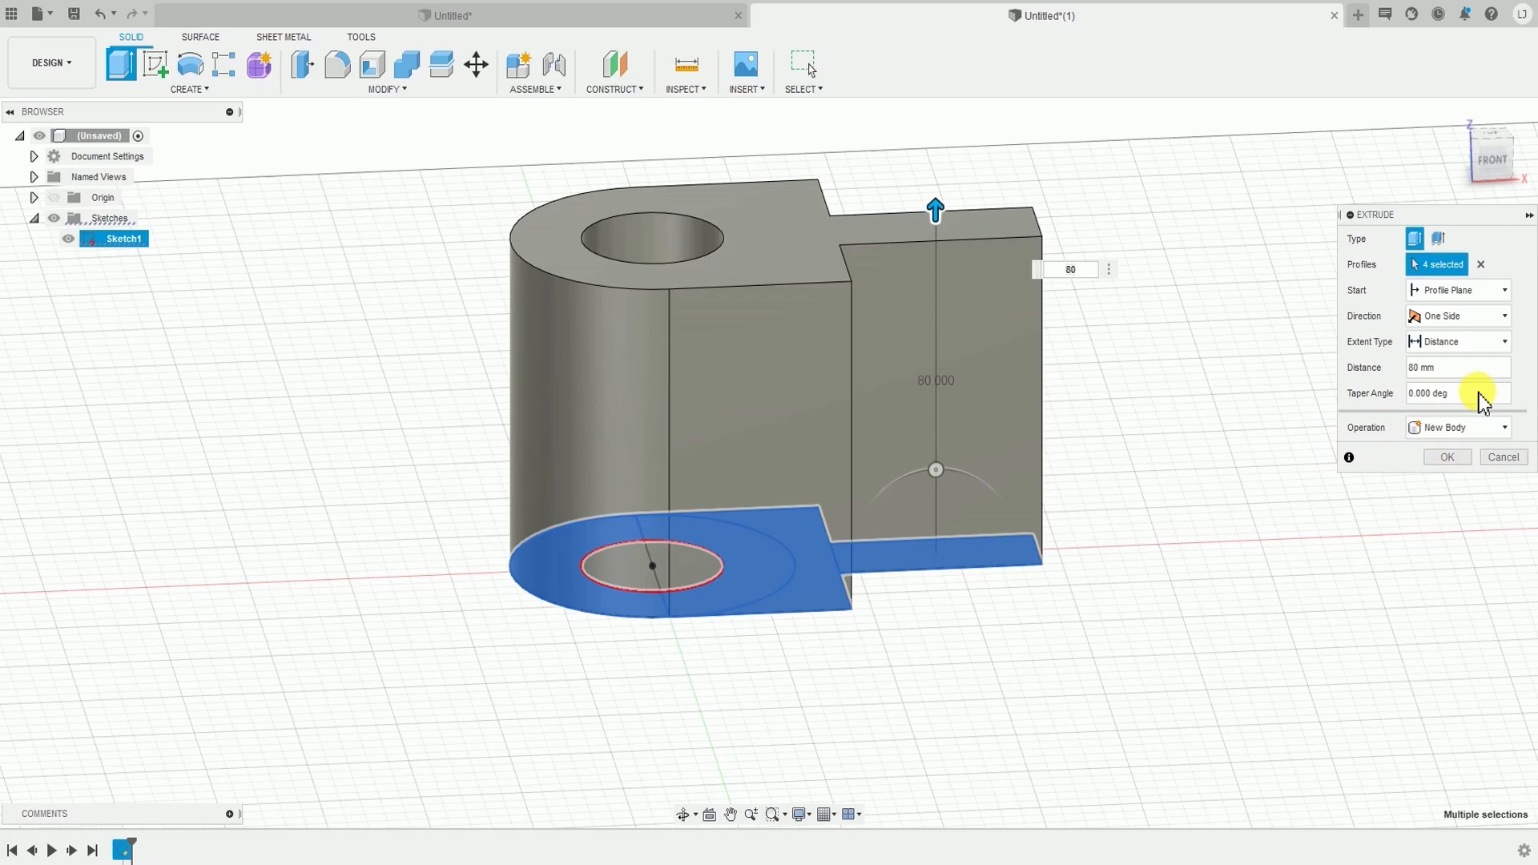
left_click(1451, 457)
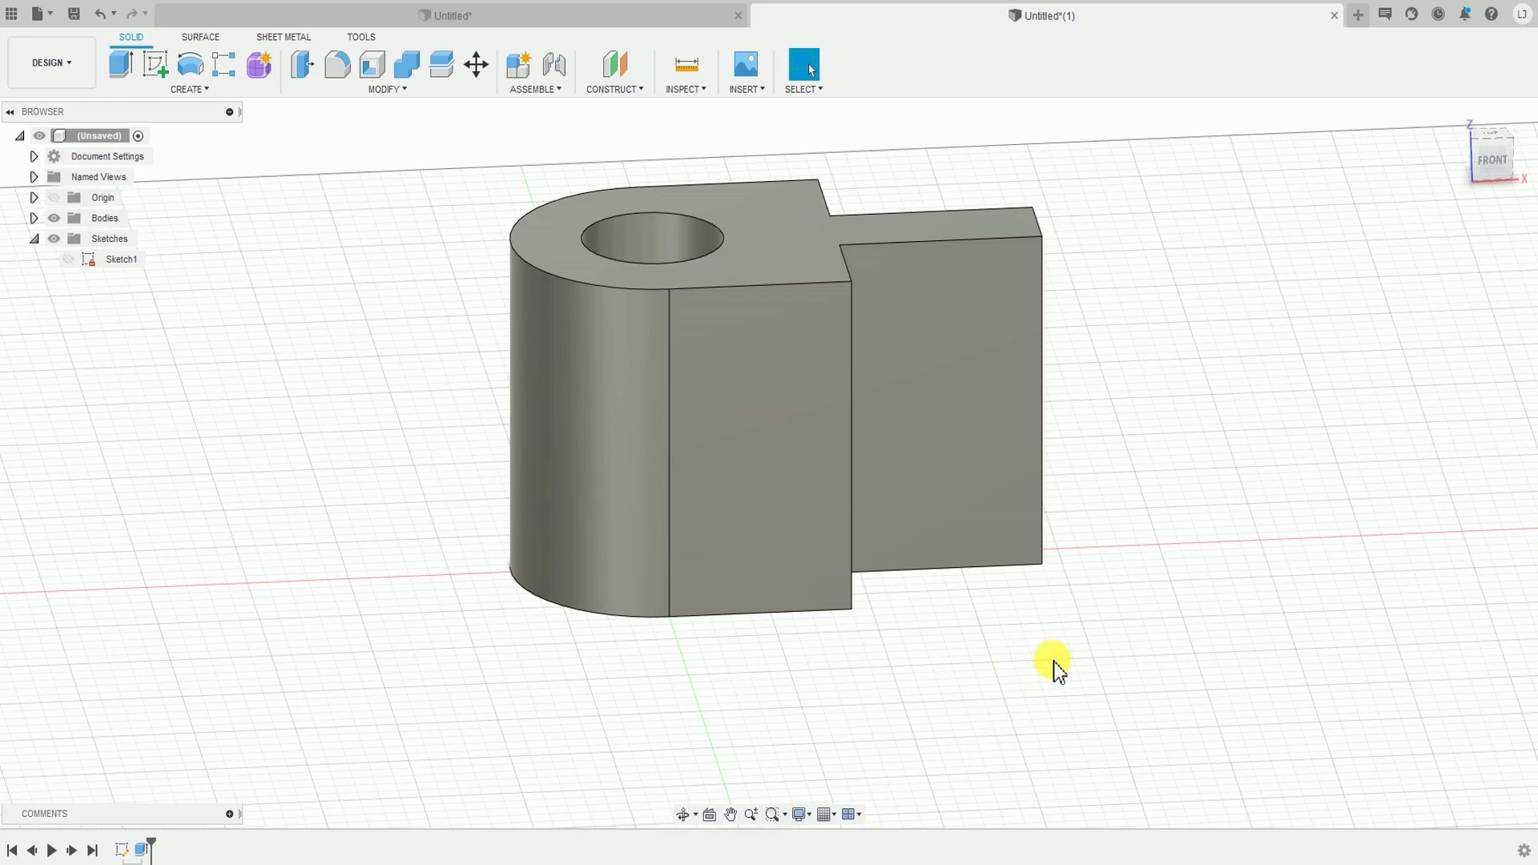
- Examine the extruded body, its through hole and its narrow rear tab from several angles
middle_click_drag(1098, 587, 1033, 654)
right_click_drag(1132, 546, 1063, 606)
middle_click_drag(1187, 517, 1090, 452, "shift")
key("Escape")
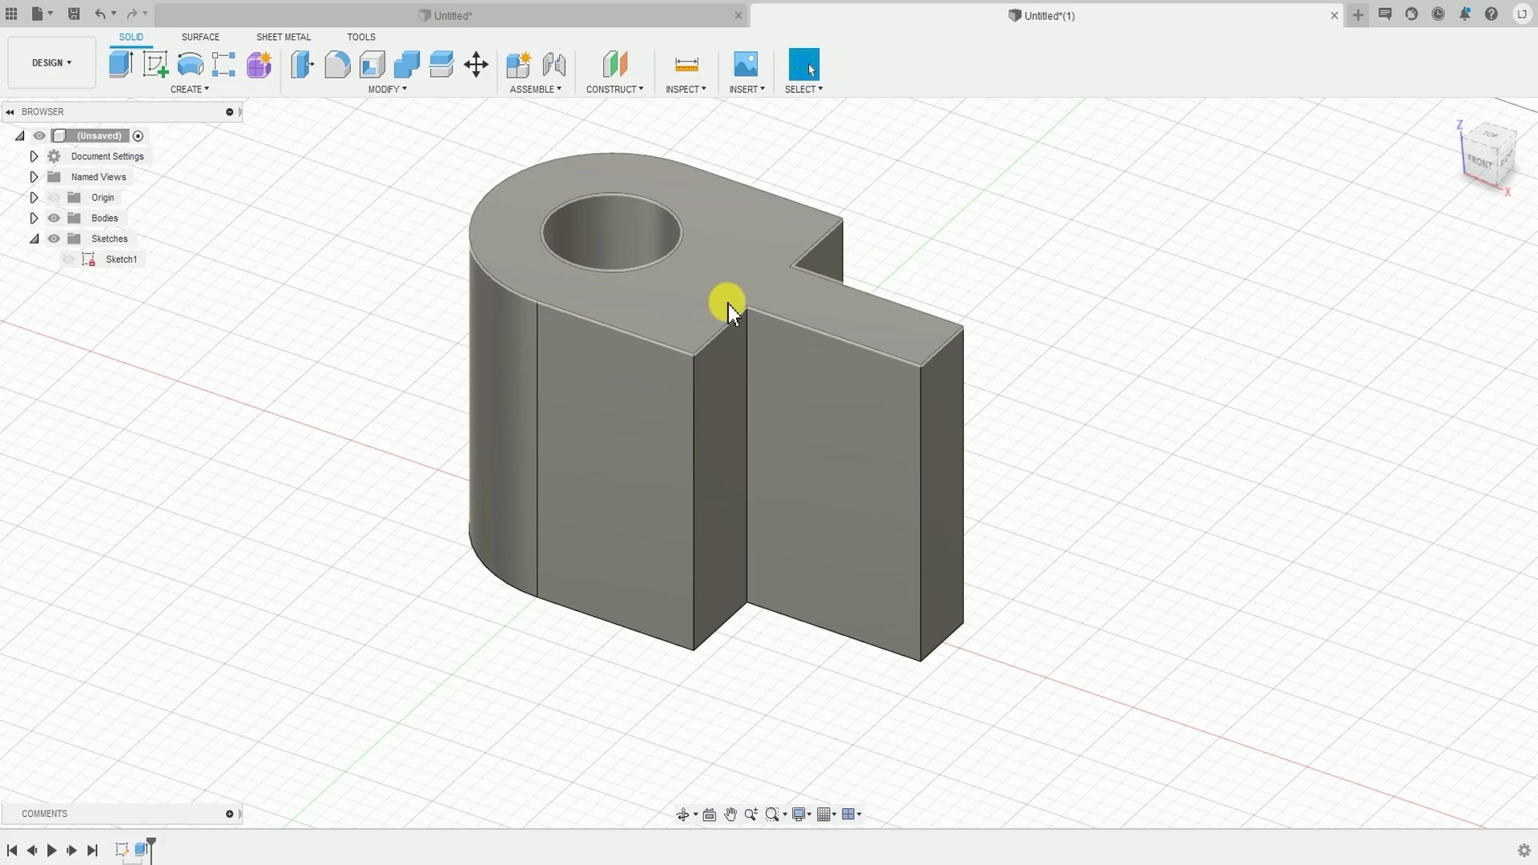
middle_click_drag(713, 282, 632, 435, "shift")
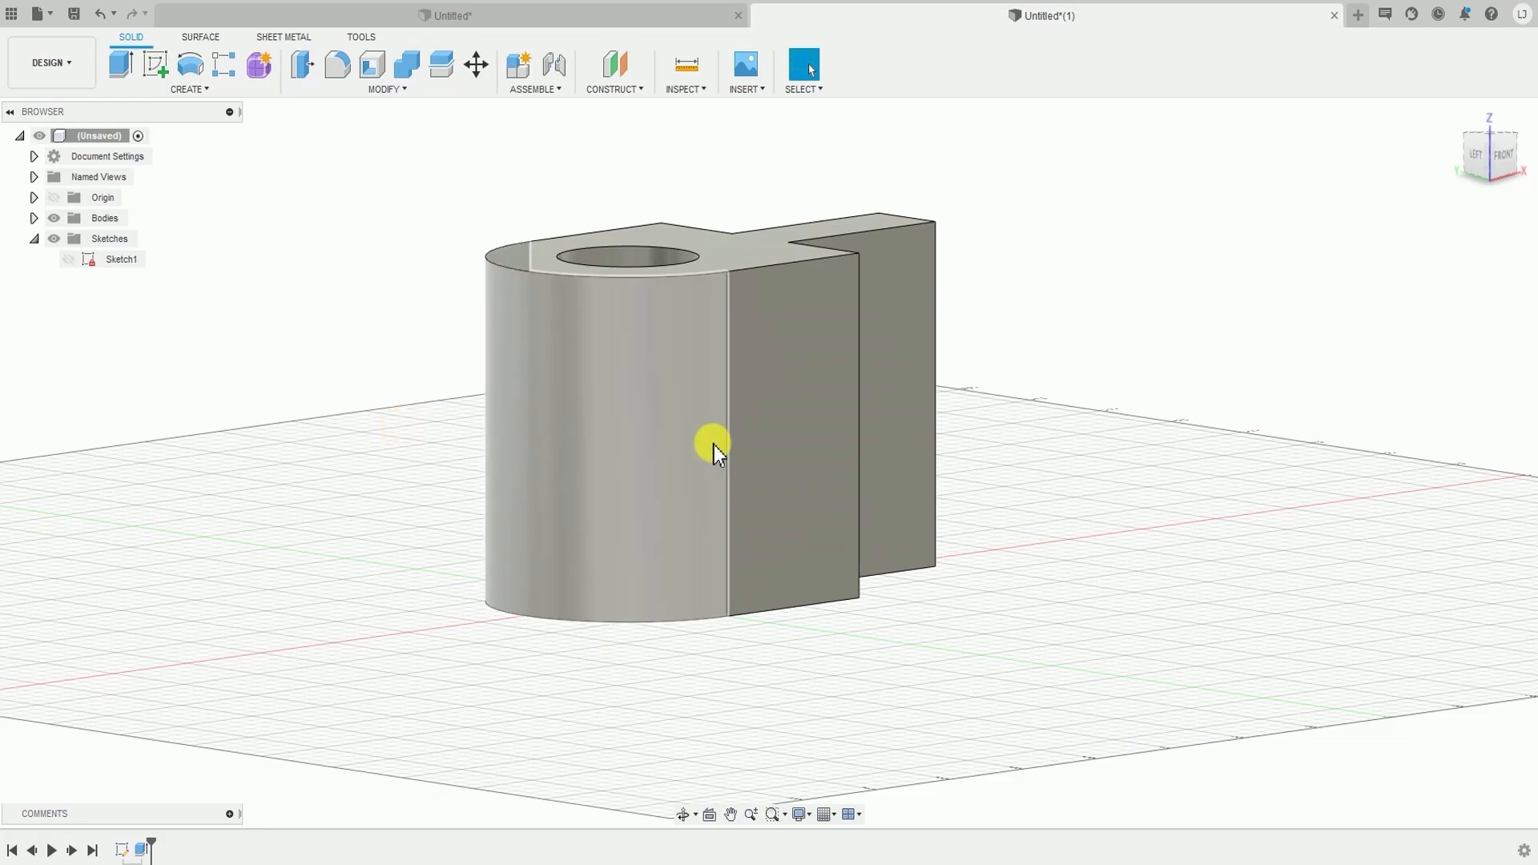
middle_click_drag(872, 344, 828, 383, "shift")
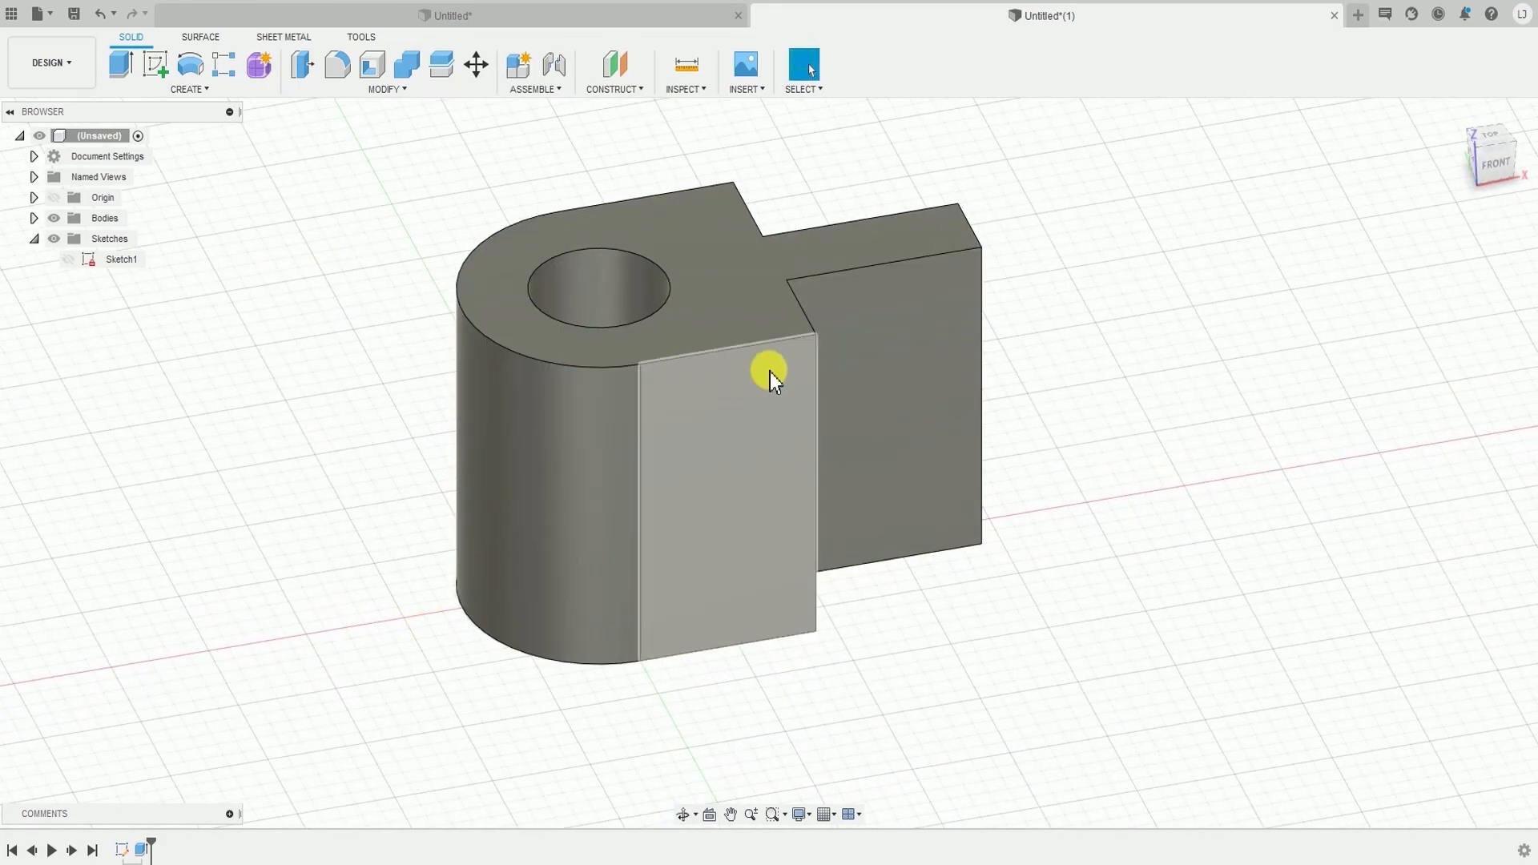
middle_click_drag(770, 487, 809, 483, "shift")
scroll(952, 499, "down", 3)
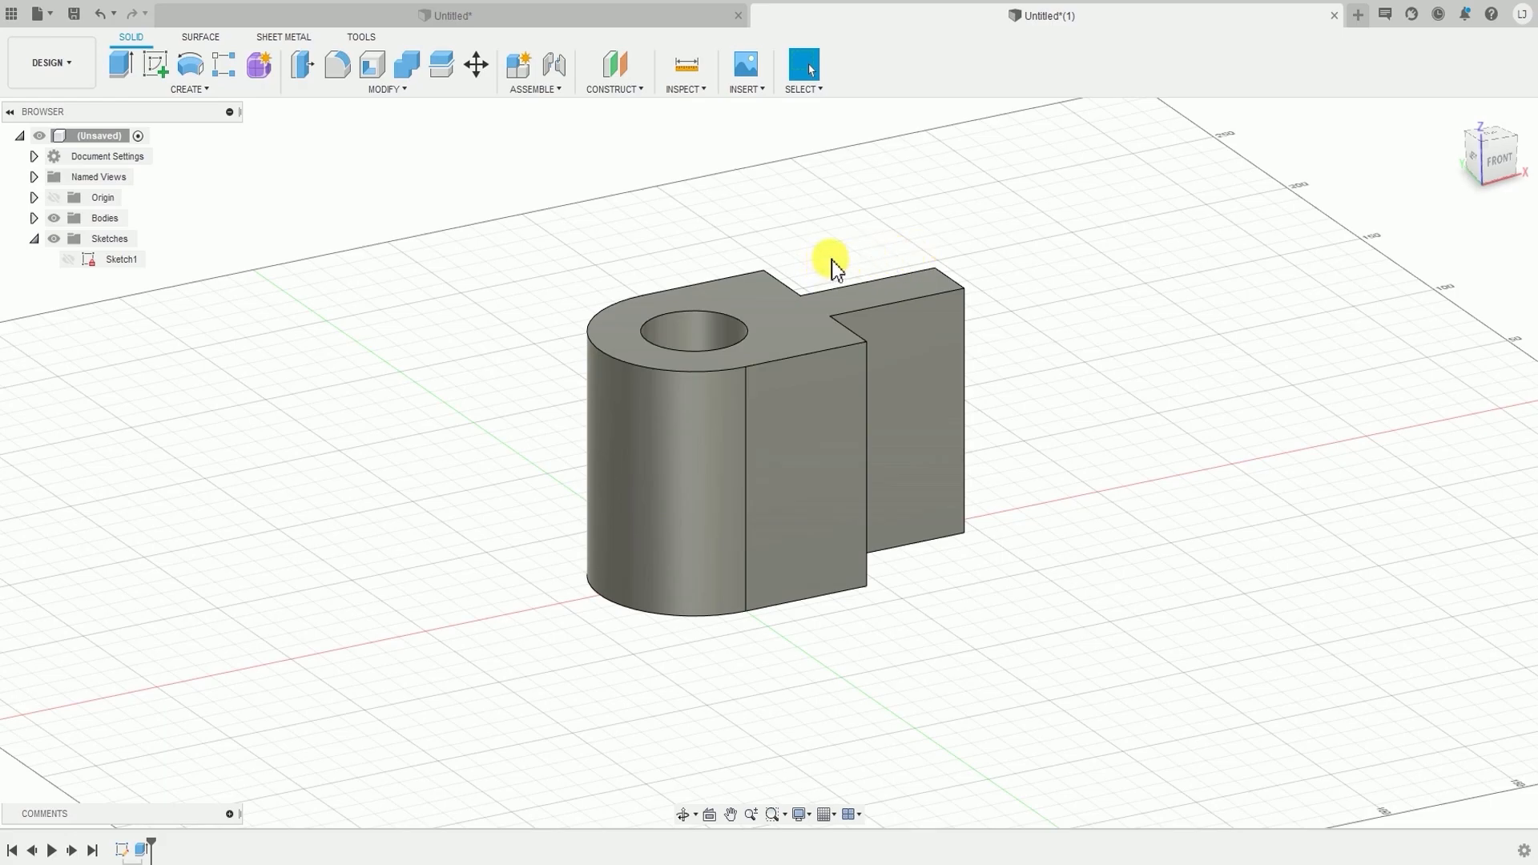
middle_click_drag(694, 332, 738, 236)
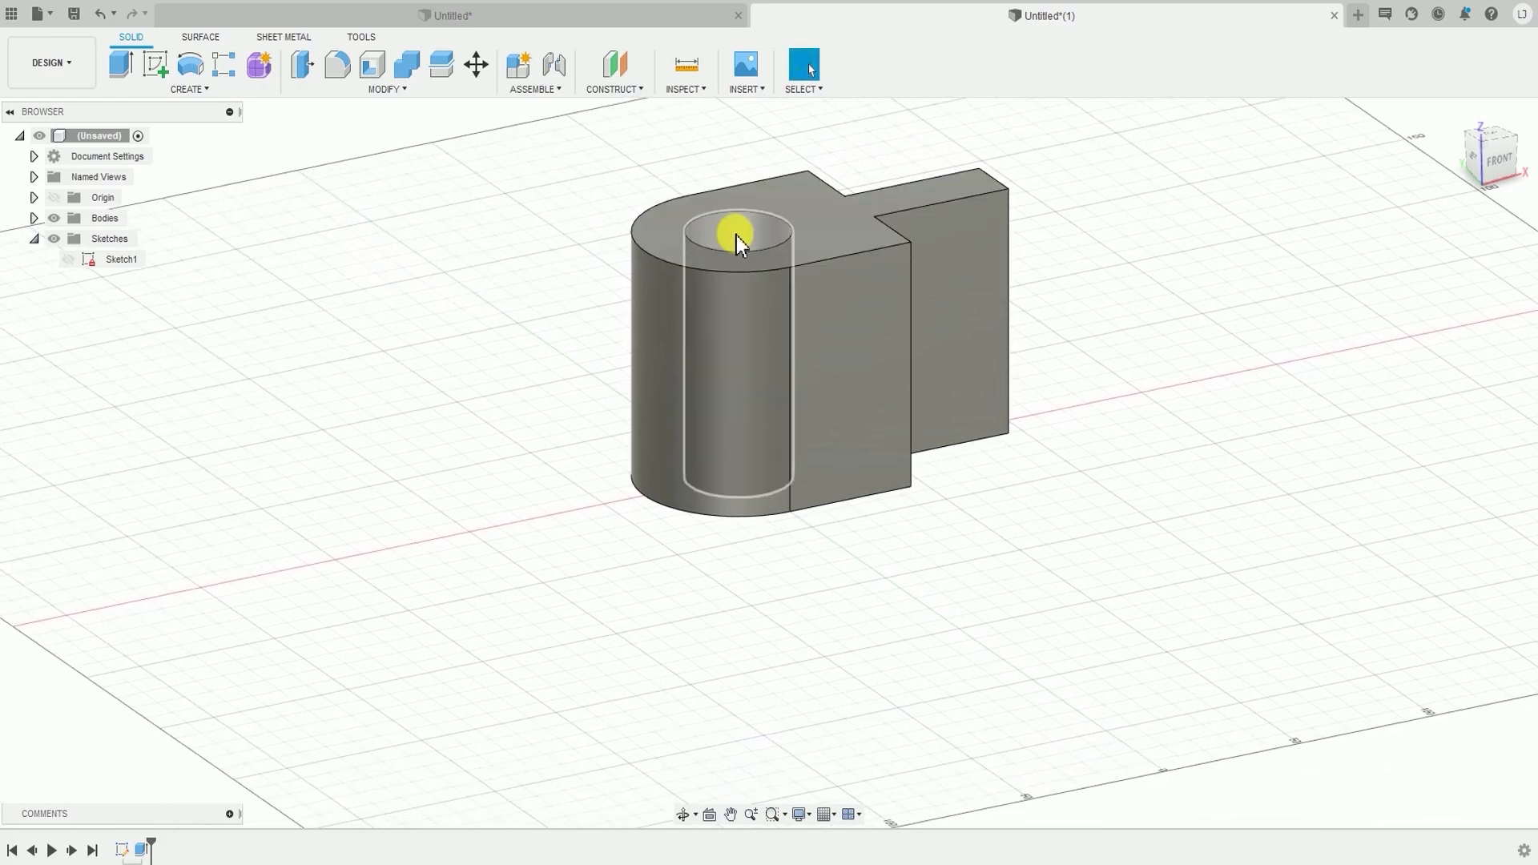
middle_click_drag(608, 298, 641, 309, "shift")
middle_click_drag(834, 357, 624, 435)
middle_click_drag(602, 487, 764, 541)
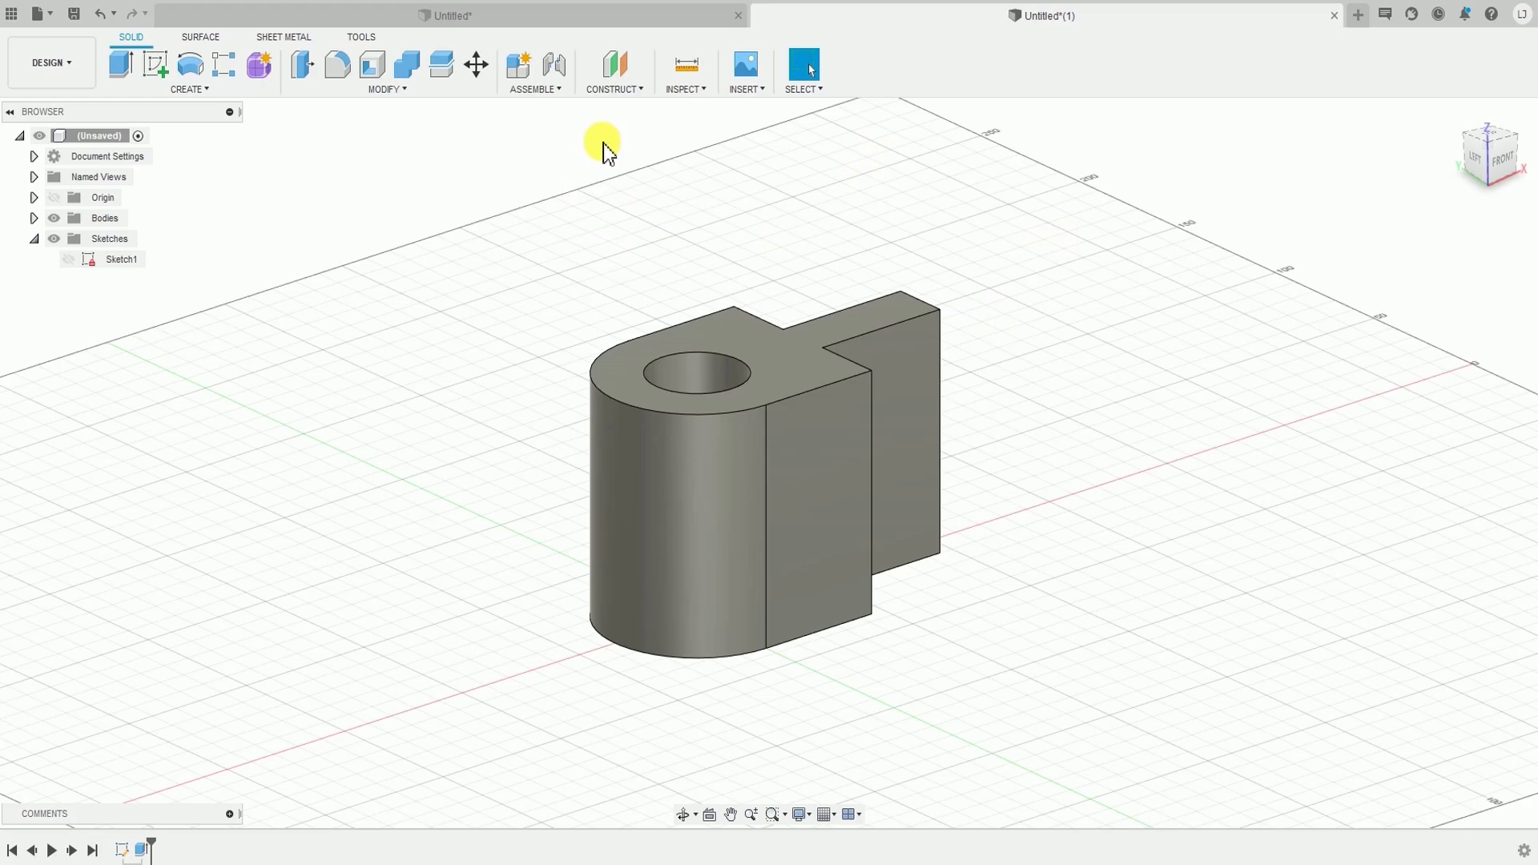
- Create a tangent plane on the body's outer rounded face at an angle of 0 deg
left_click(613, 93)
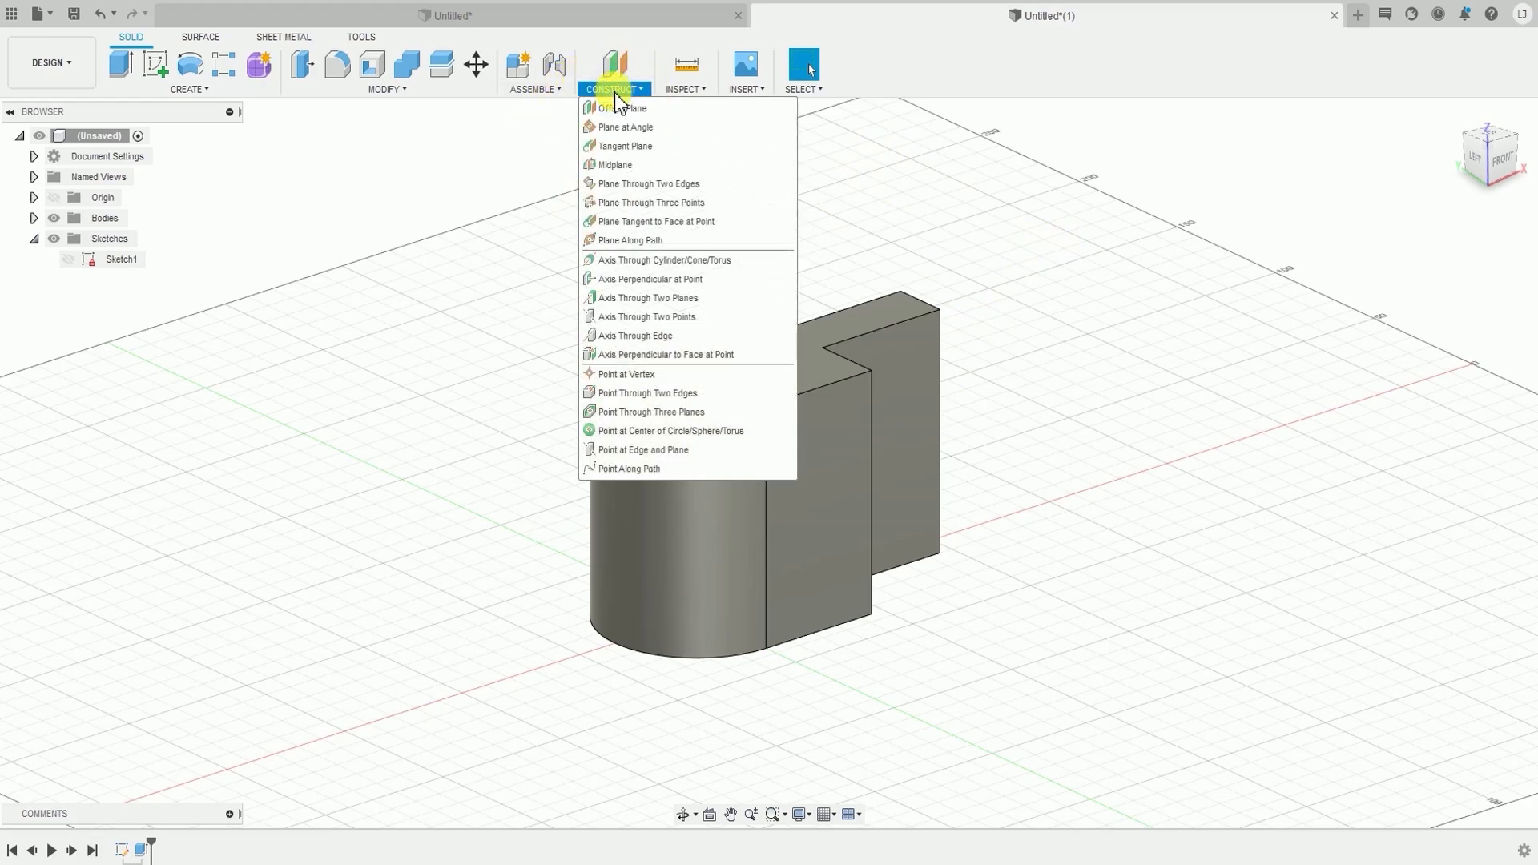
left_click(616, 146)
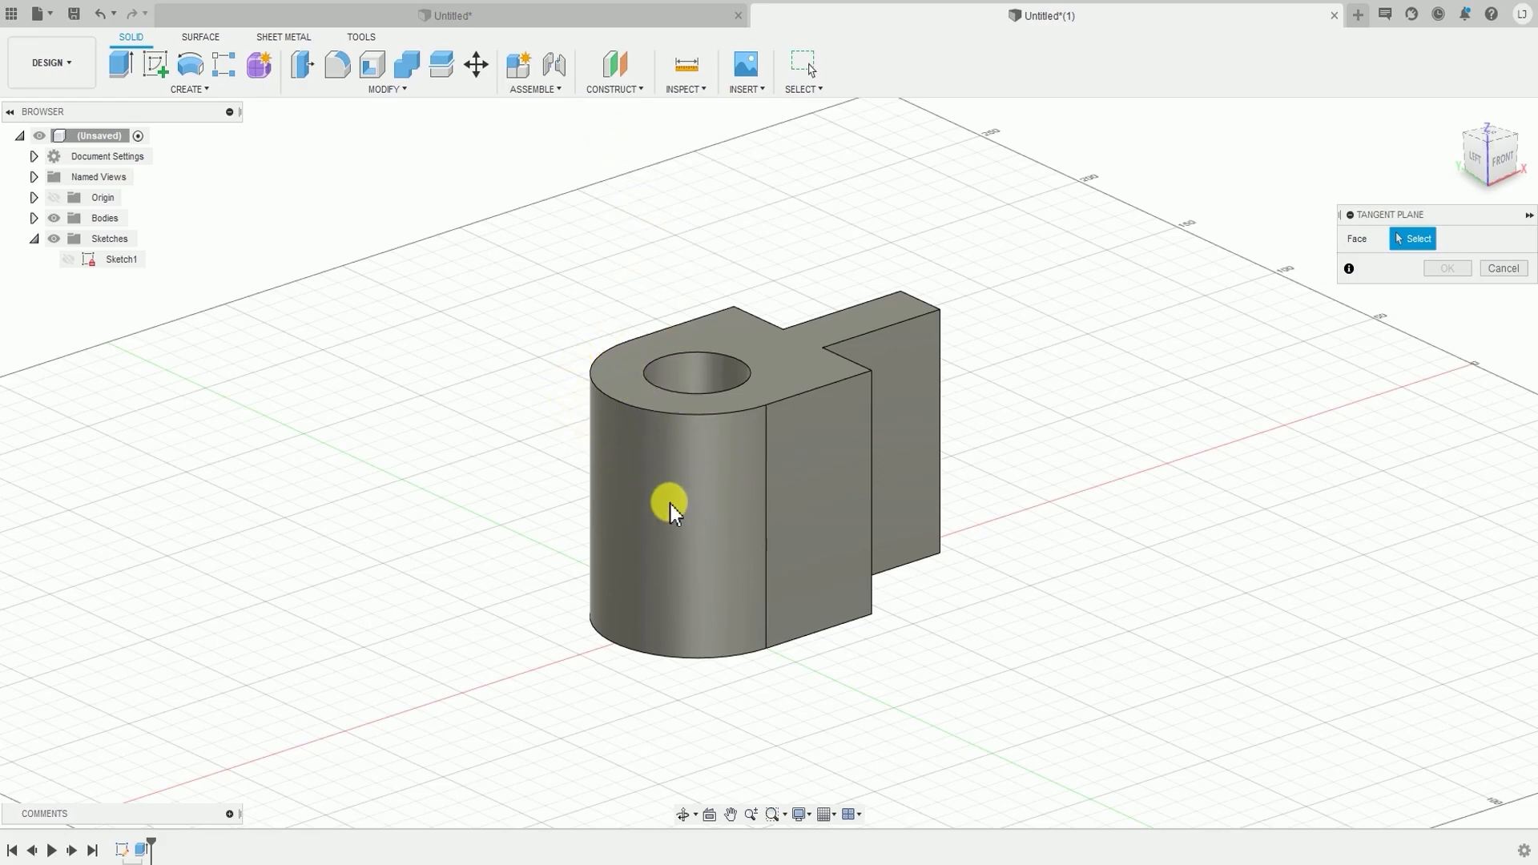
left_click(619, 503)
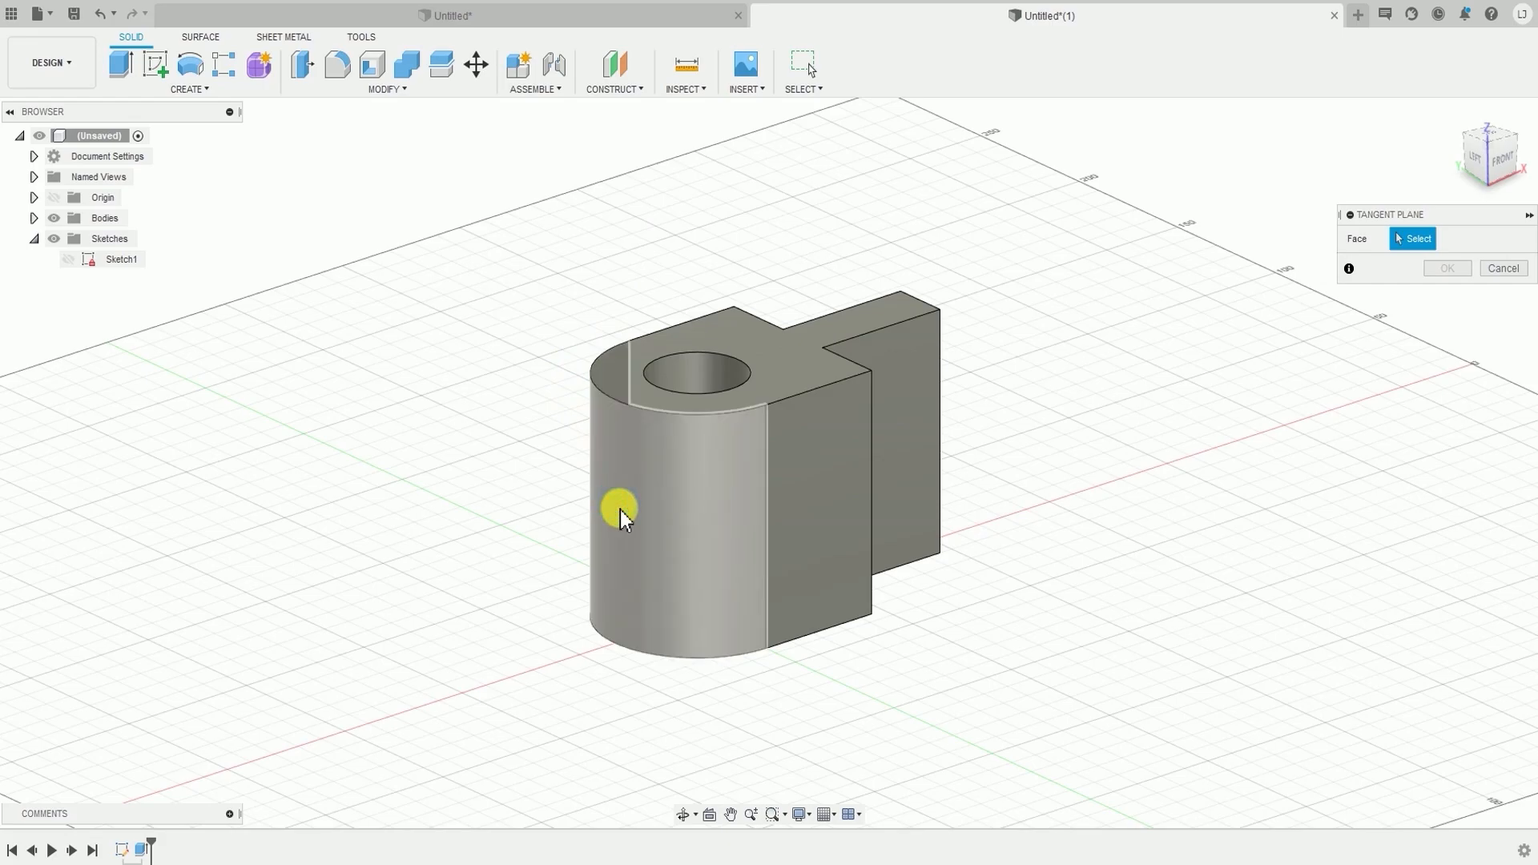
left_click(620, 510)
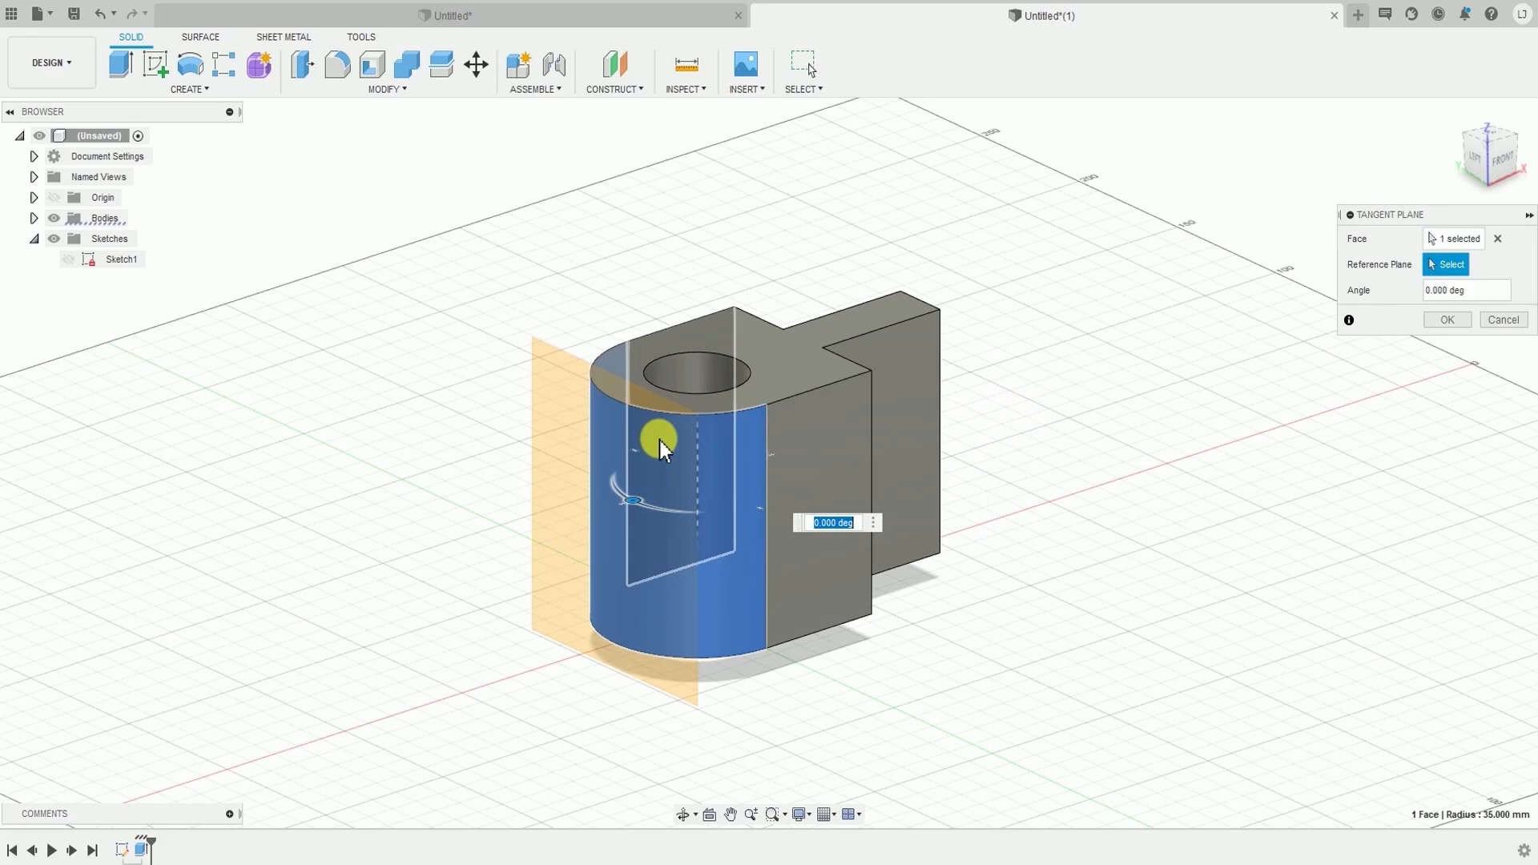
middle_click_drag(654, 438, 609, 509, "shift")
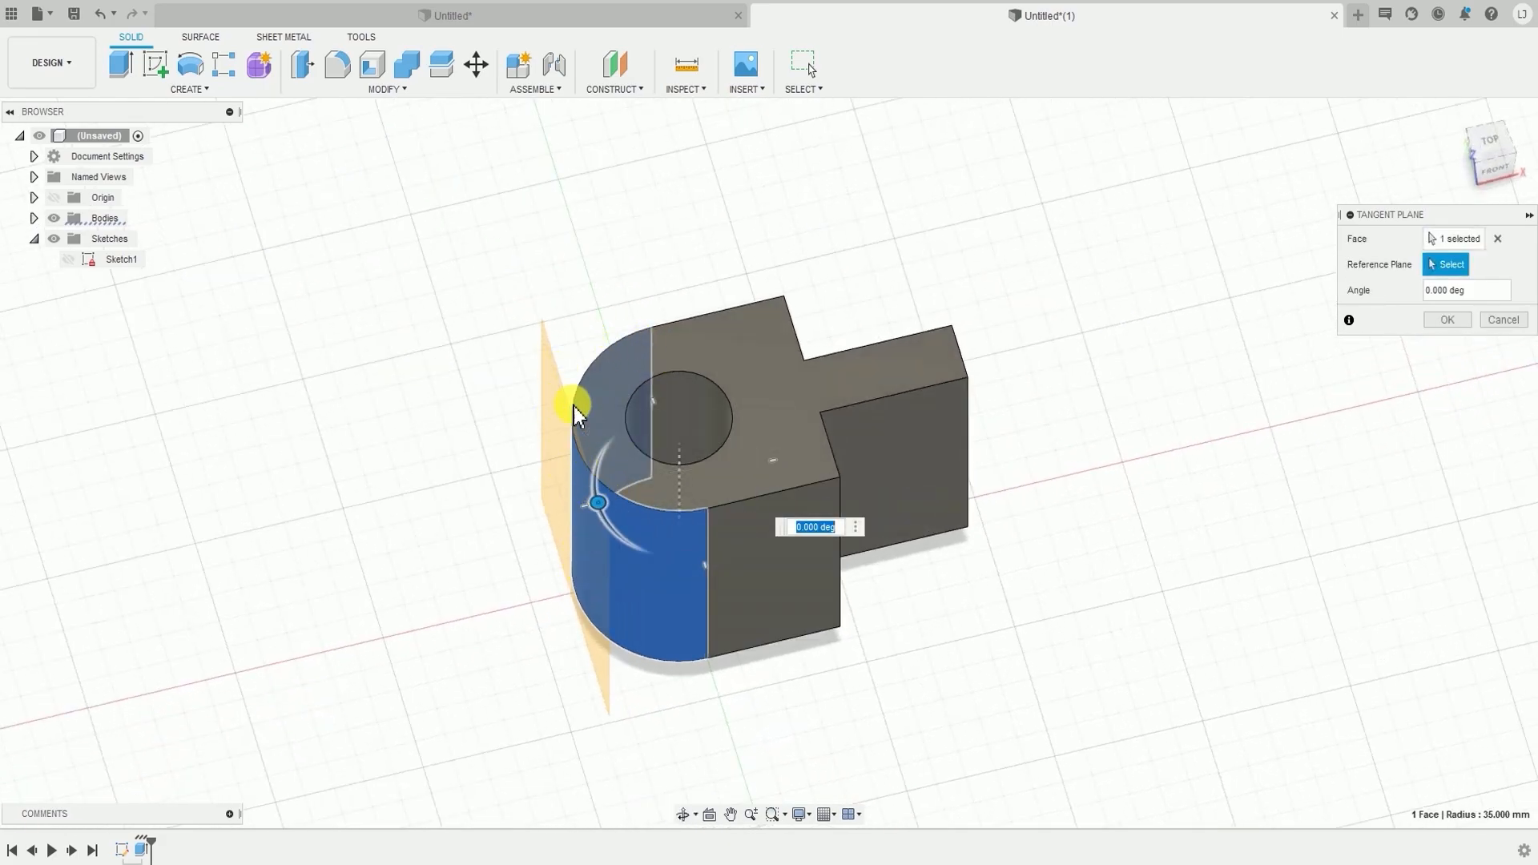
middle_click_drag(566, 382, 563, 495, "shift")
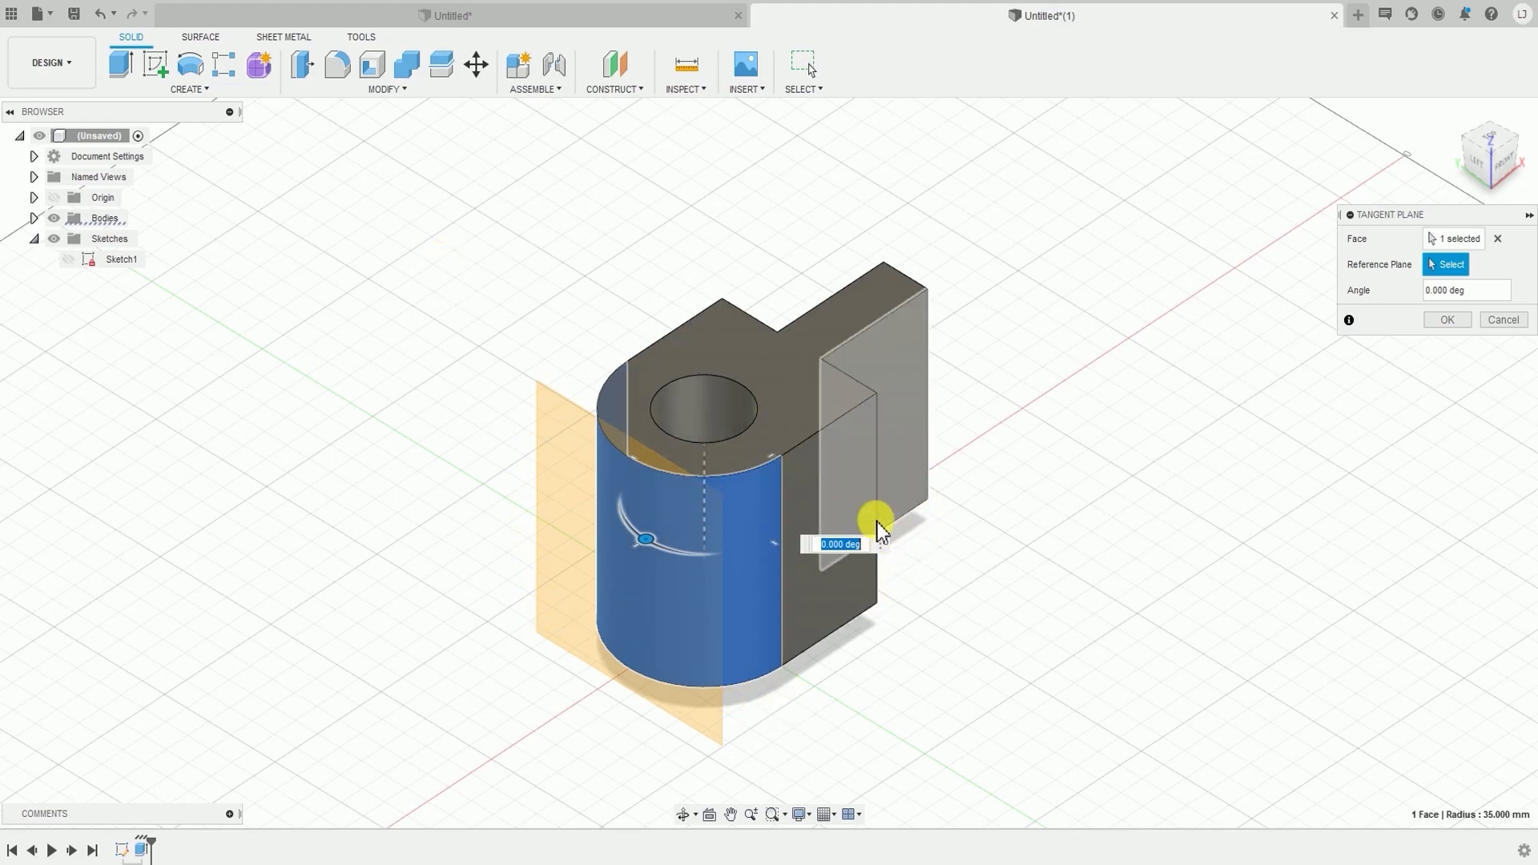
left_click(1444, 317)
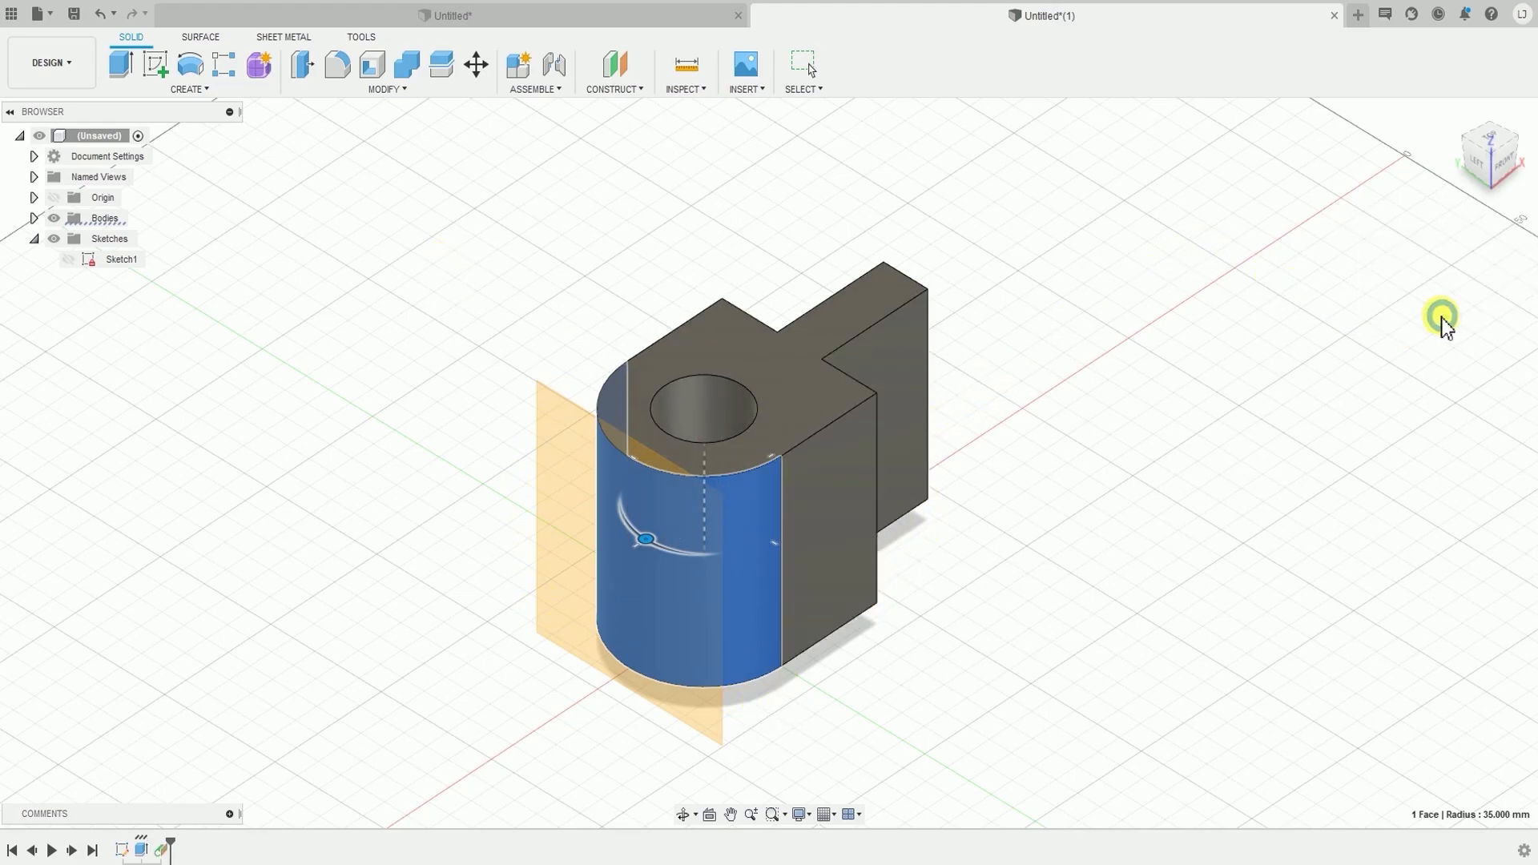
- Start a new sketch on the tangent plane at the body's rounded face
scroll(742, 440, "down", 3)
scroll(721, 497, "down", 3)
scroll(701, 535, "up", 8)
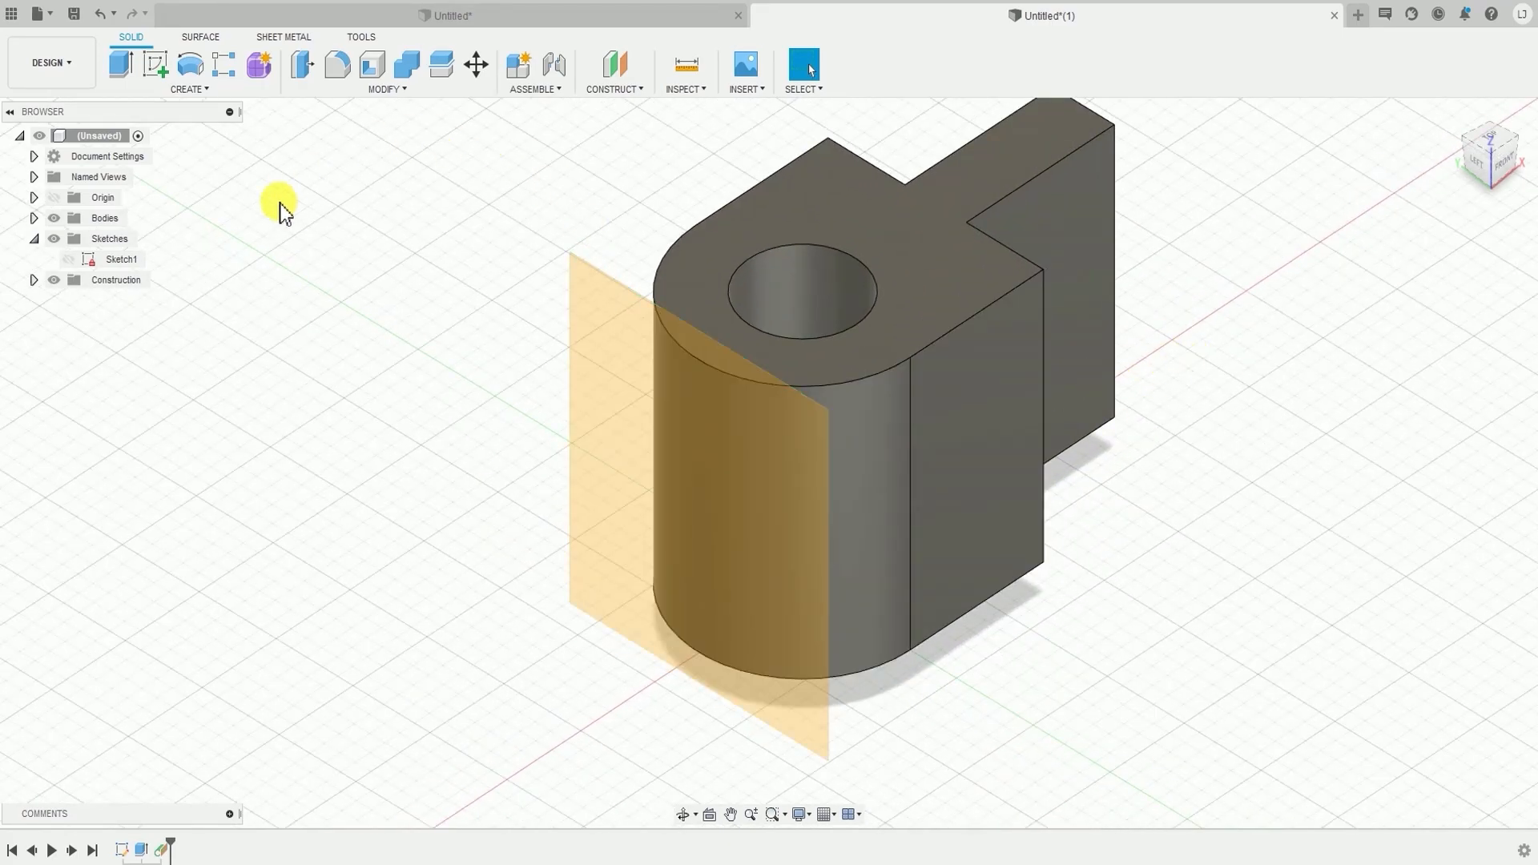
left_click(192, 89)
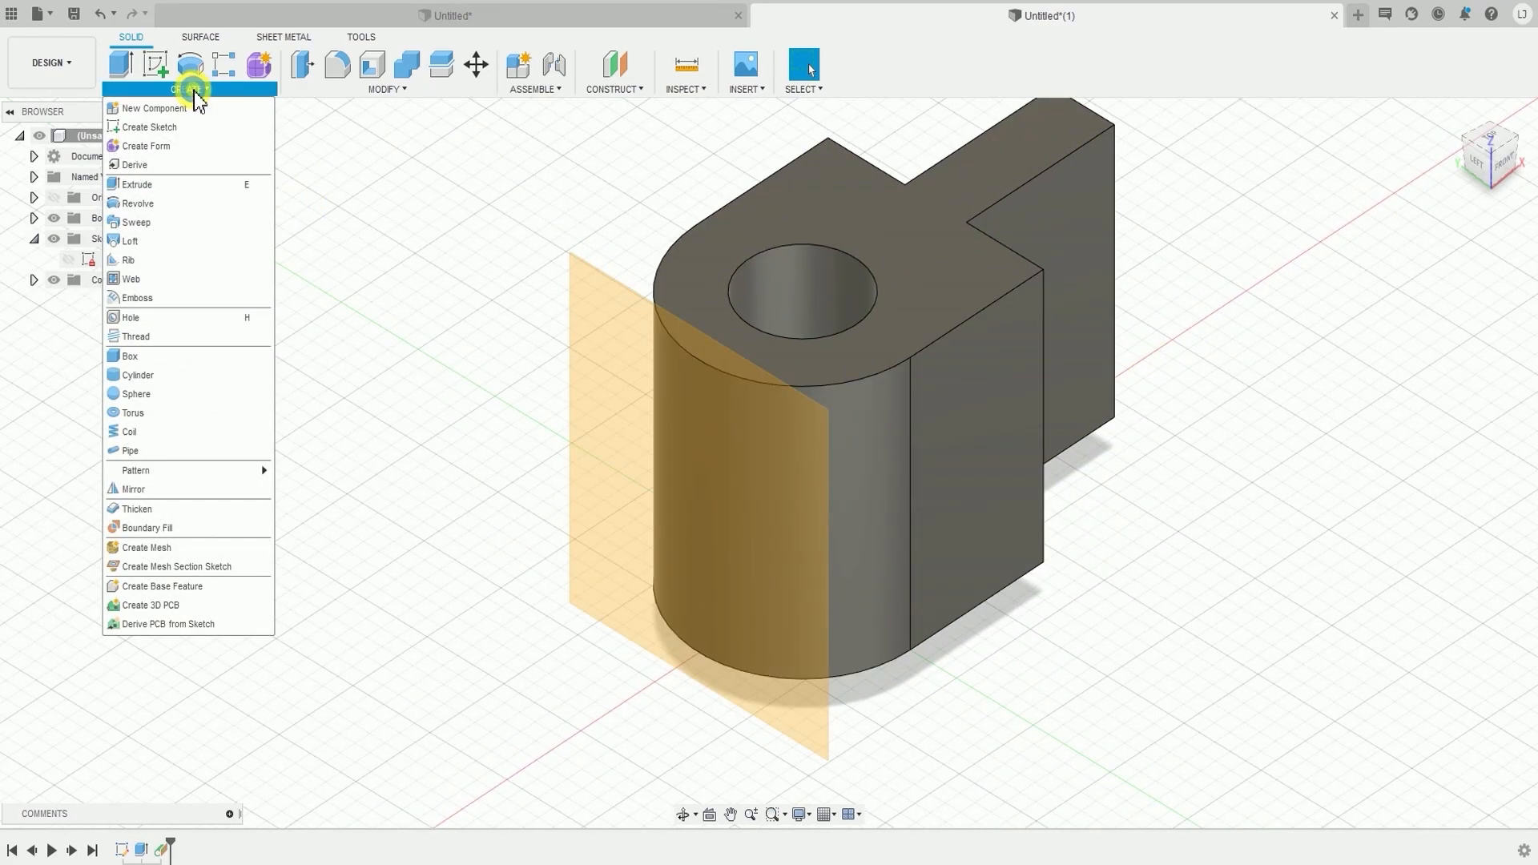
left_click(170, 131)
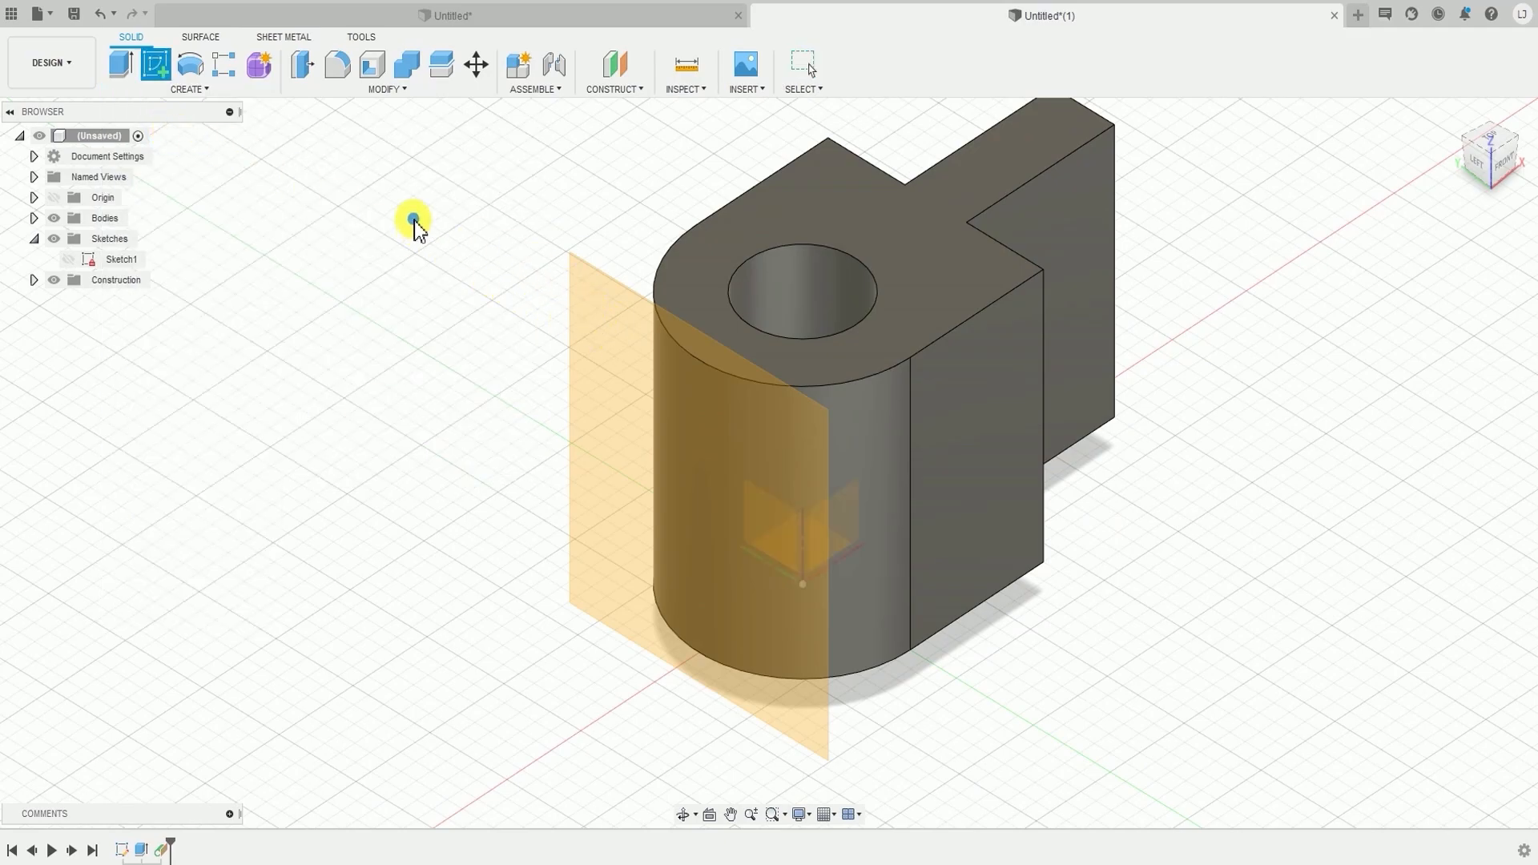
left_click(593, 328)
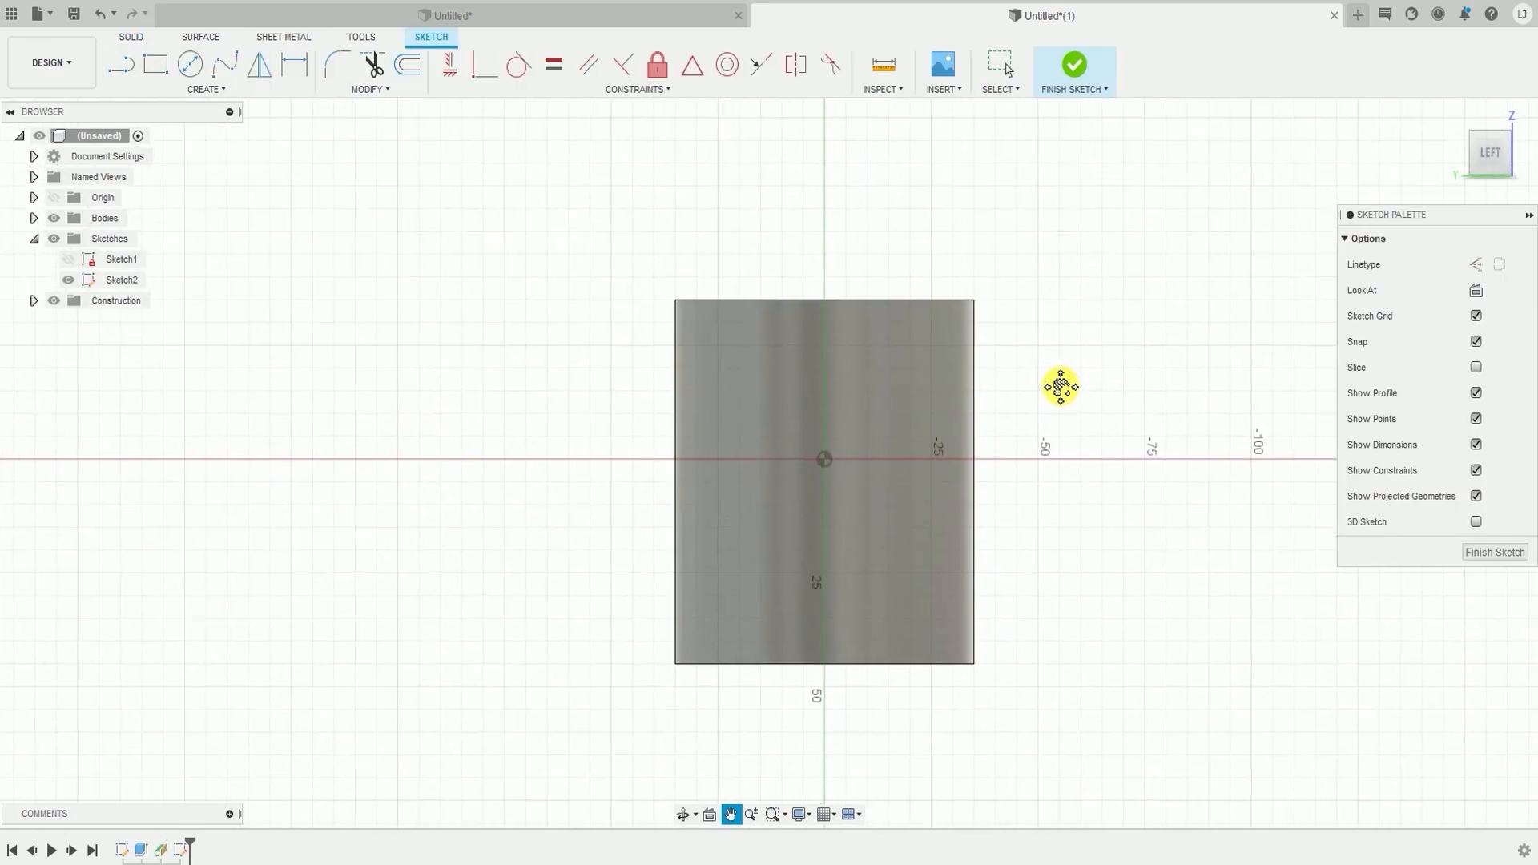
- Sketch a two-point rectangle about 37.5 mm high across the body, extending past both of its vertical sides
left_click_drag(1061, 387, 1017, 347)
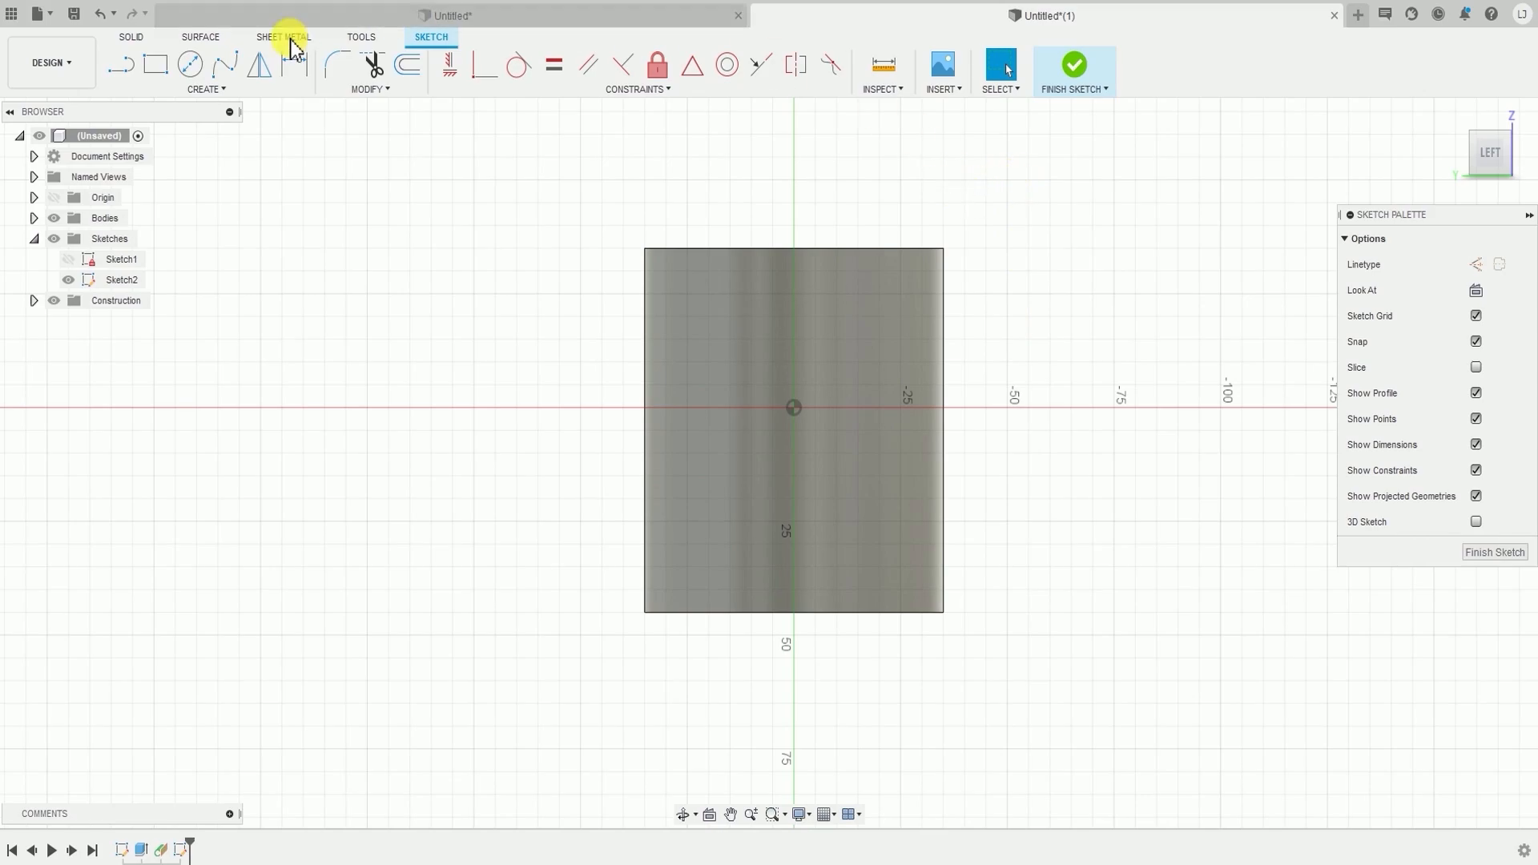
left_click(205, 89)
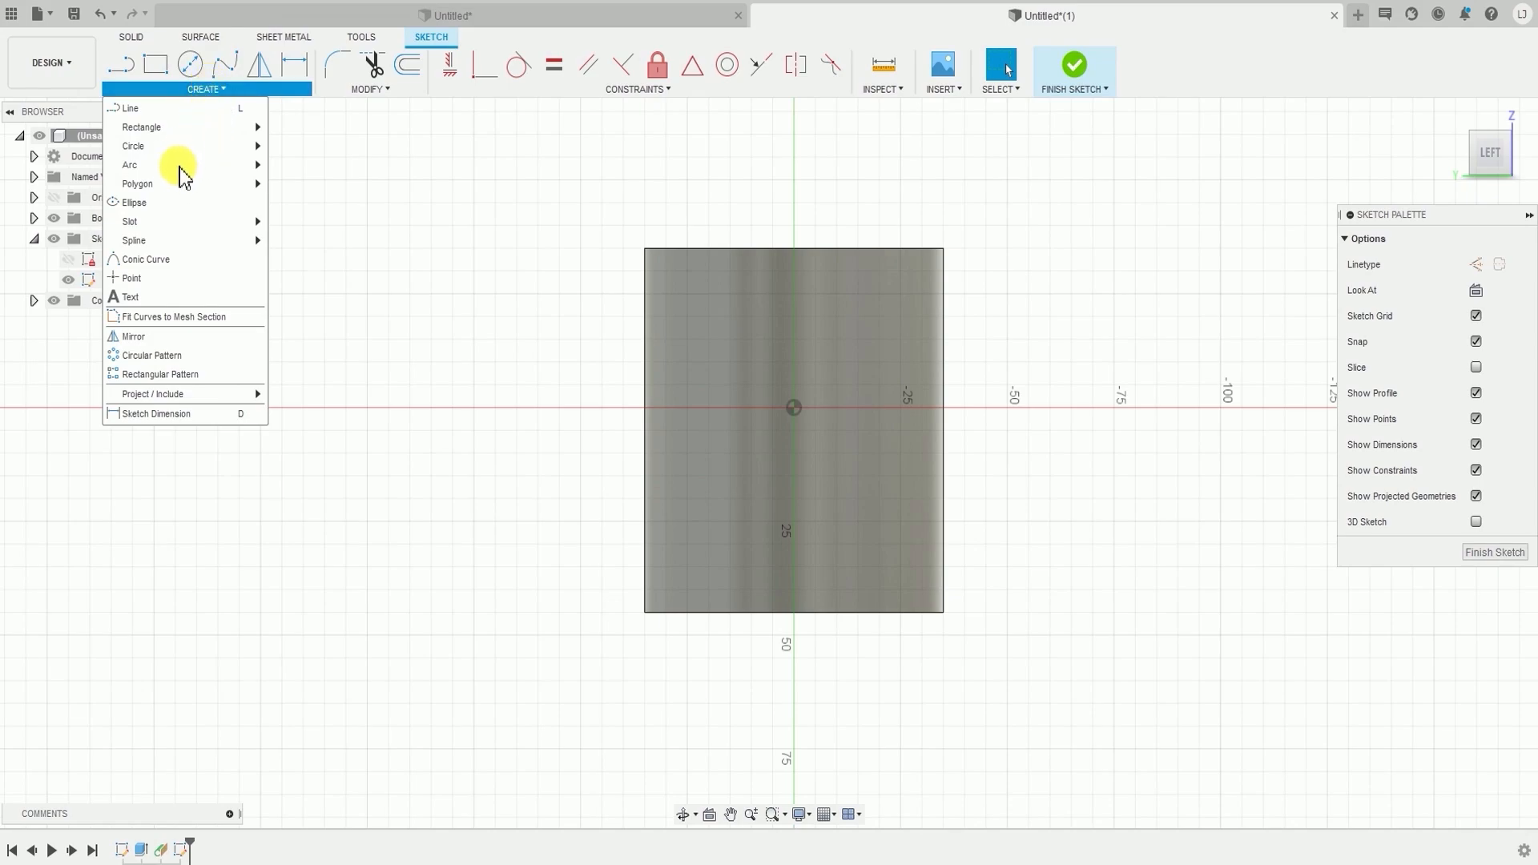
mouse_move(171, 144)
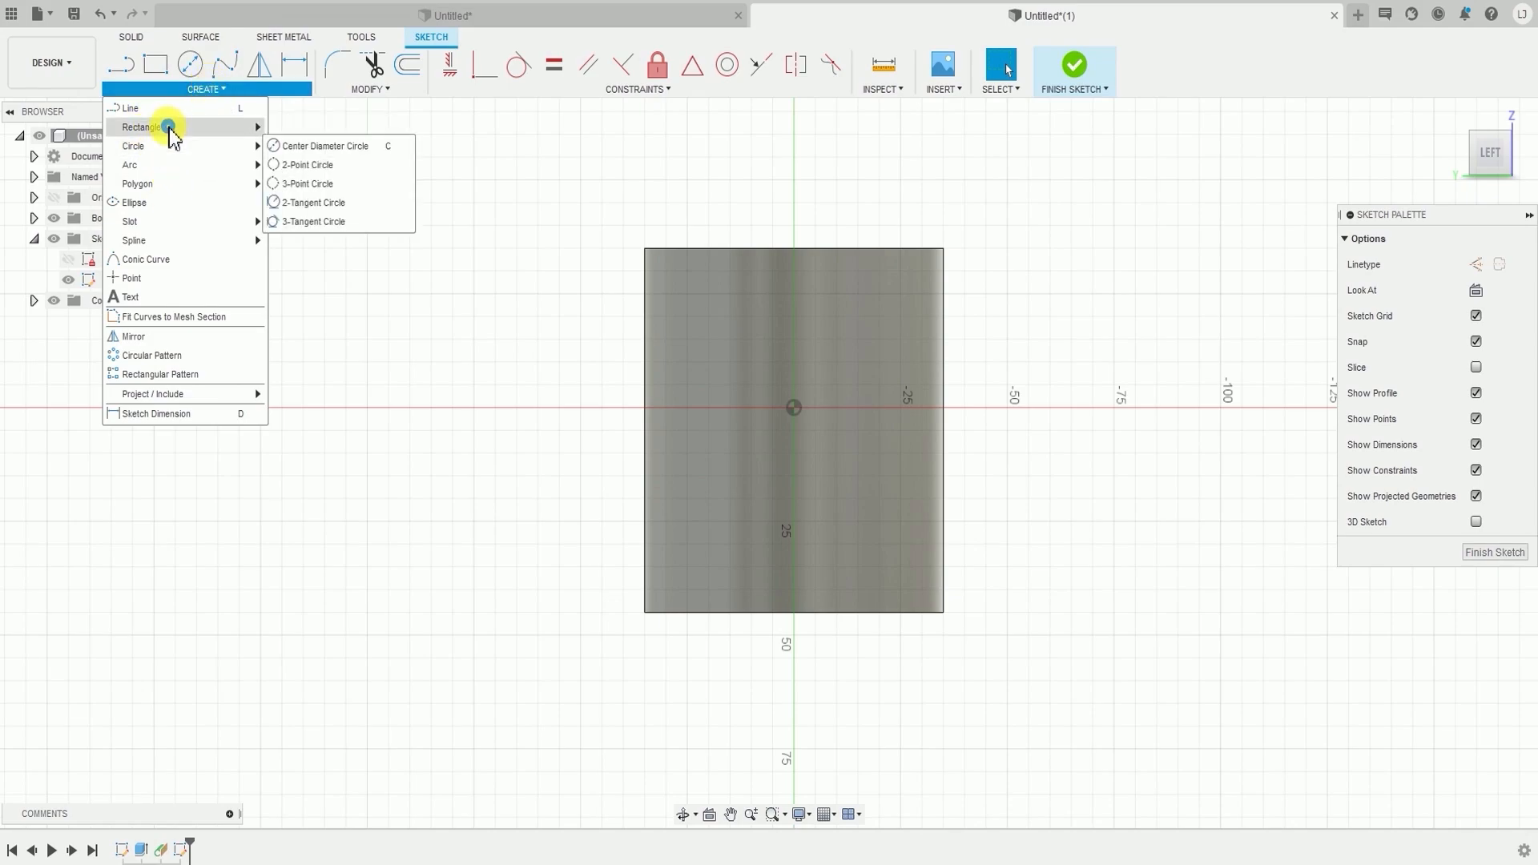
left_click(295, 127)
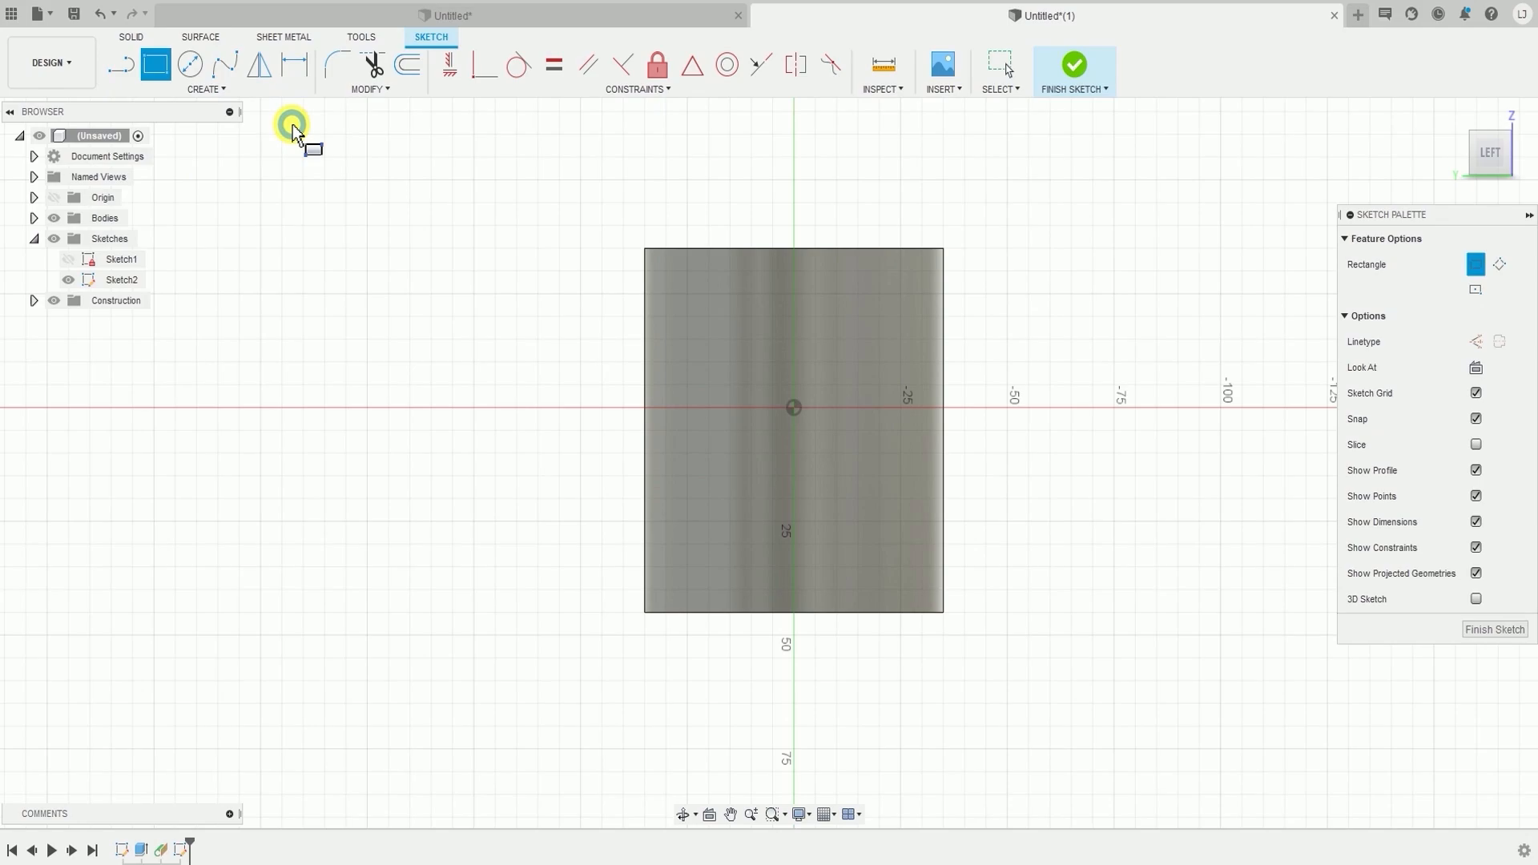
left_click(548, 341)
left_click(1085, 513)
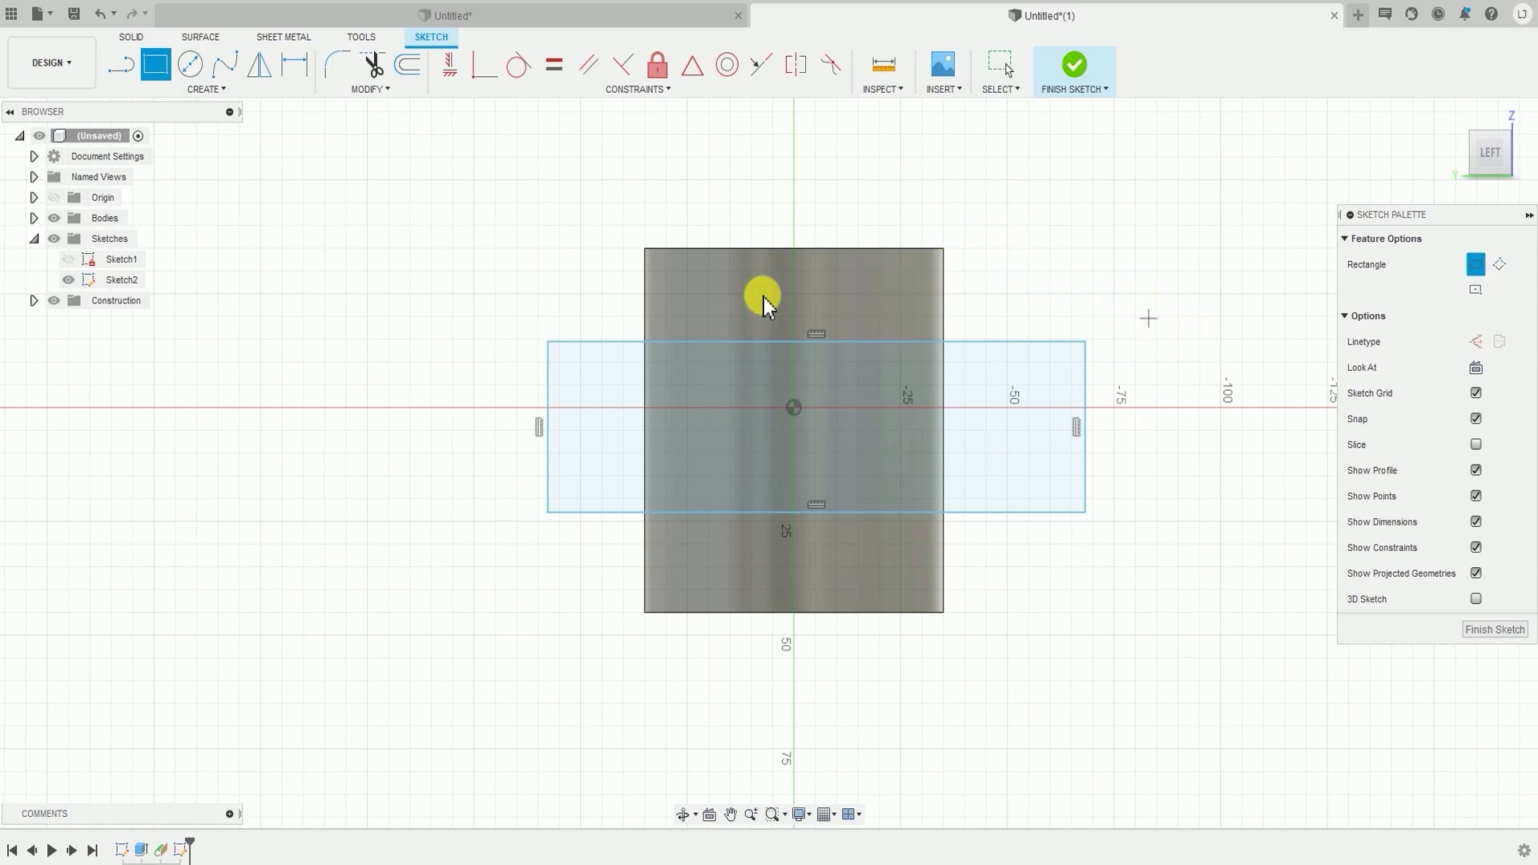
key("Escape")
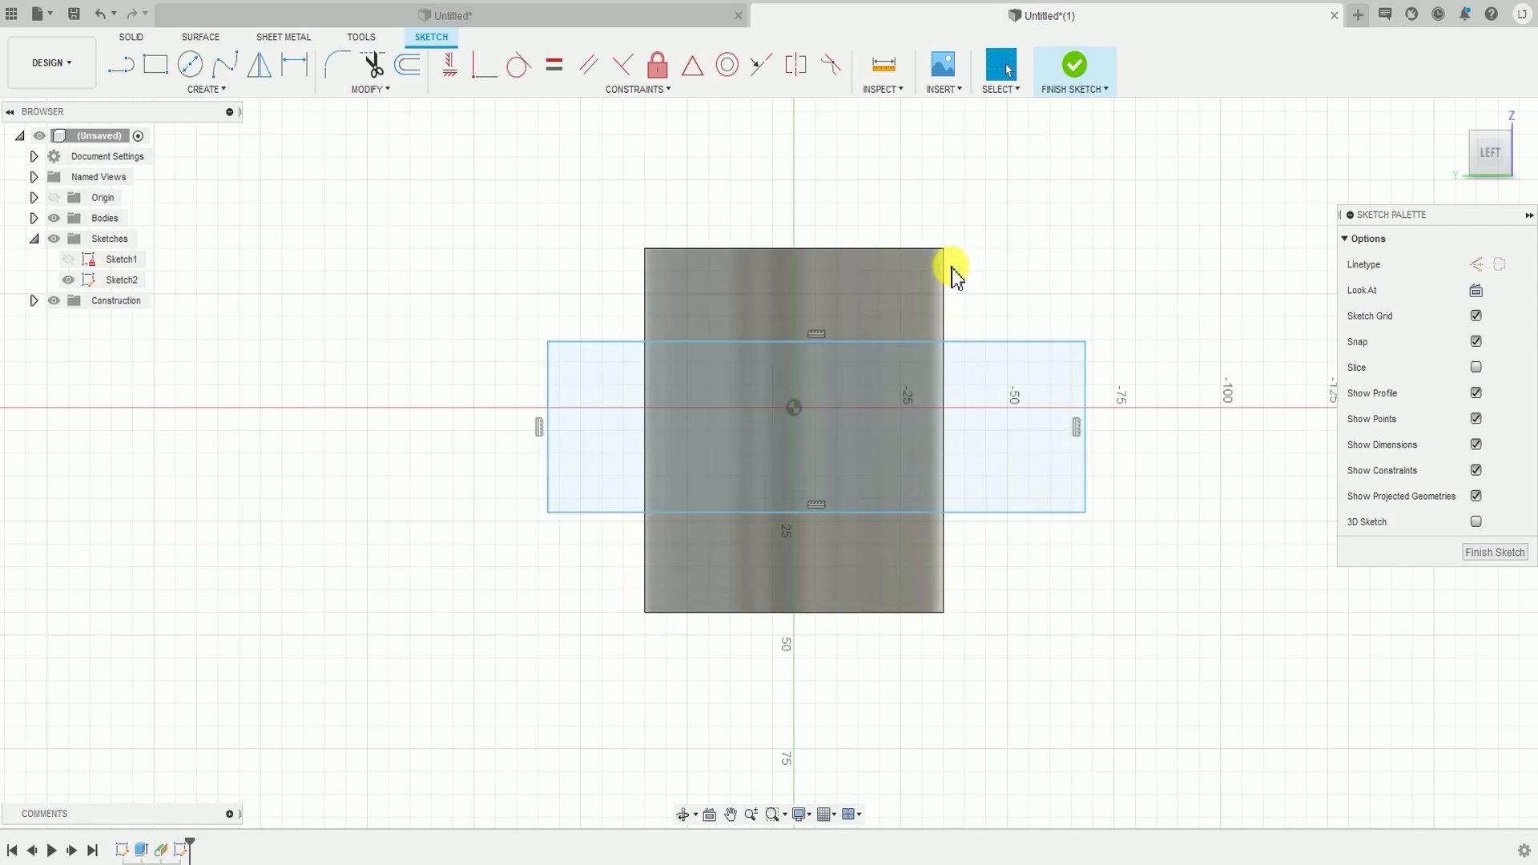
- Project the body's rounded outer face into the sketch with the projection link enabled
left_click(205, 92)
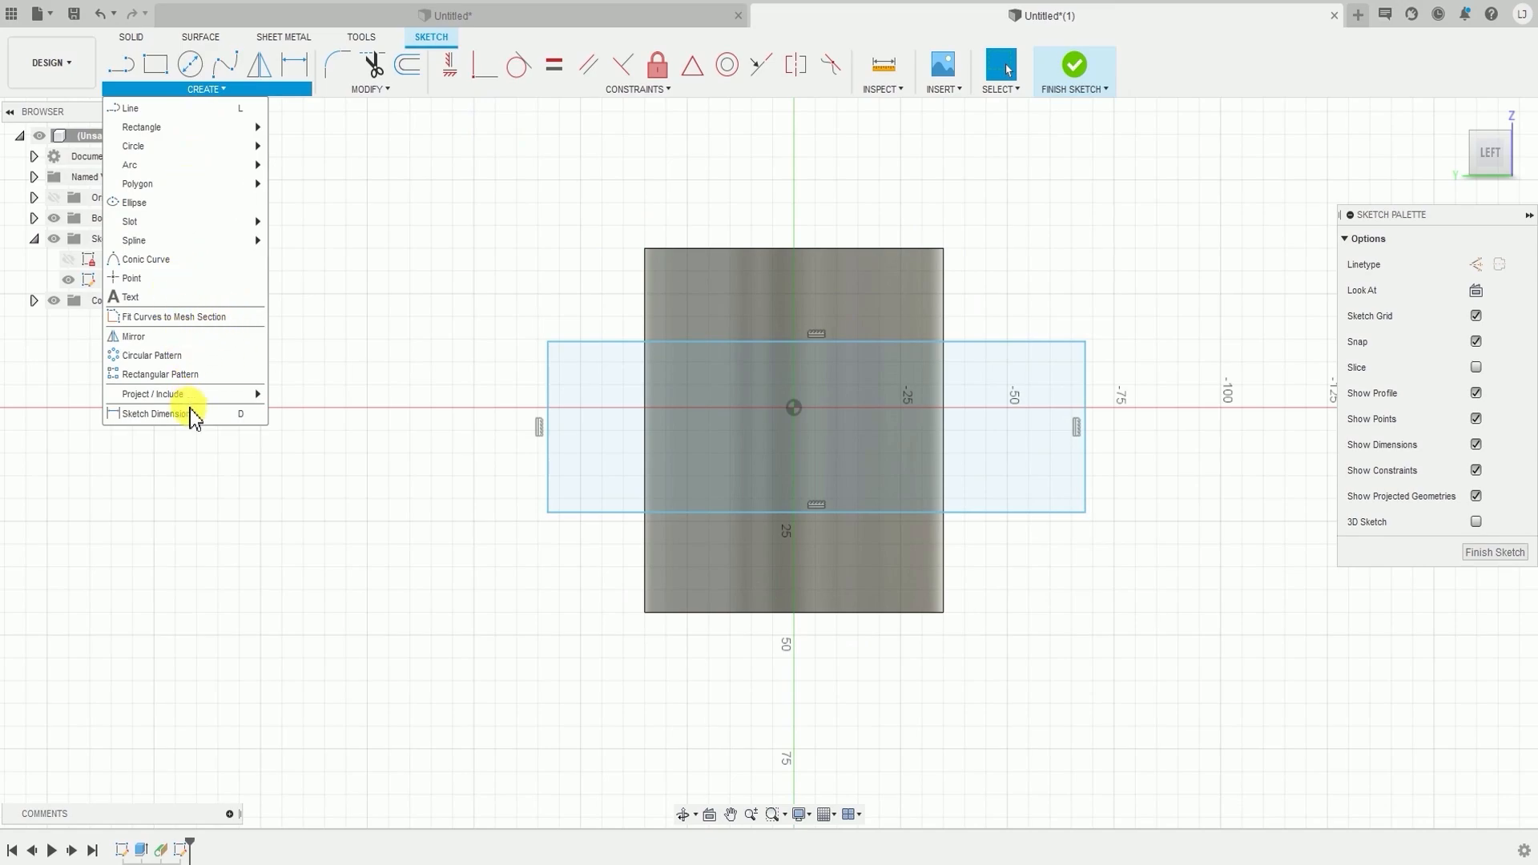
mouse_move(185, 399)
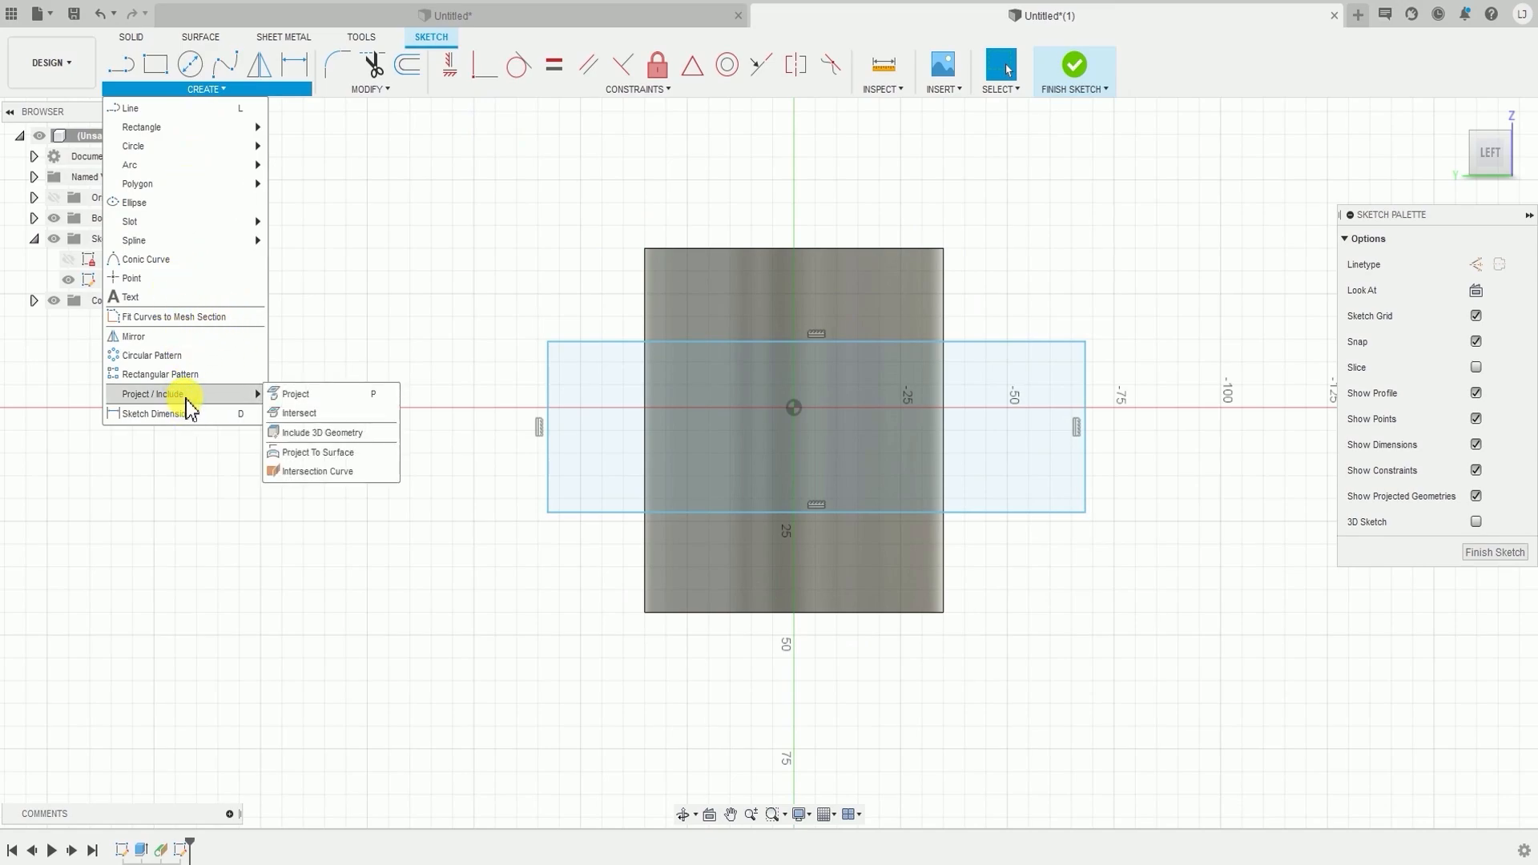
left_click(336, 395)
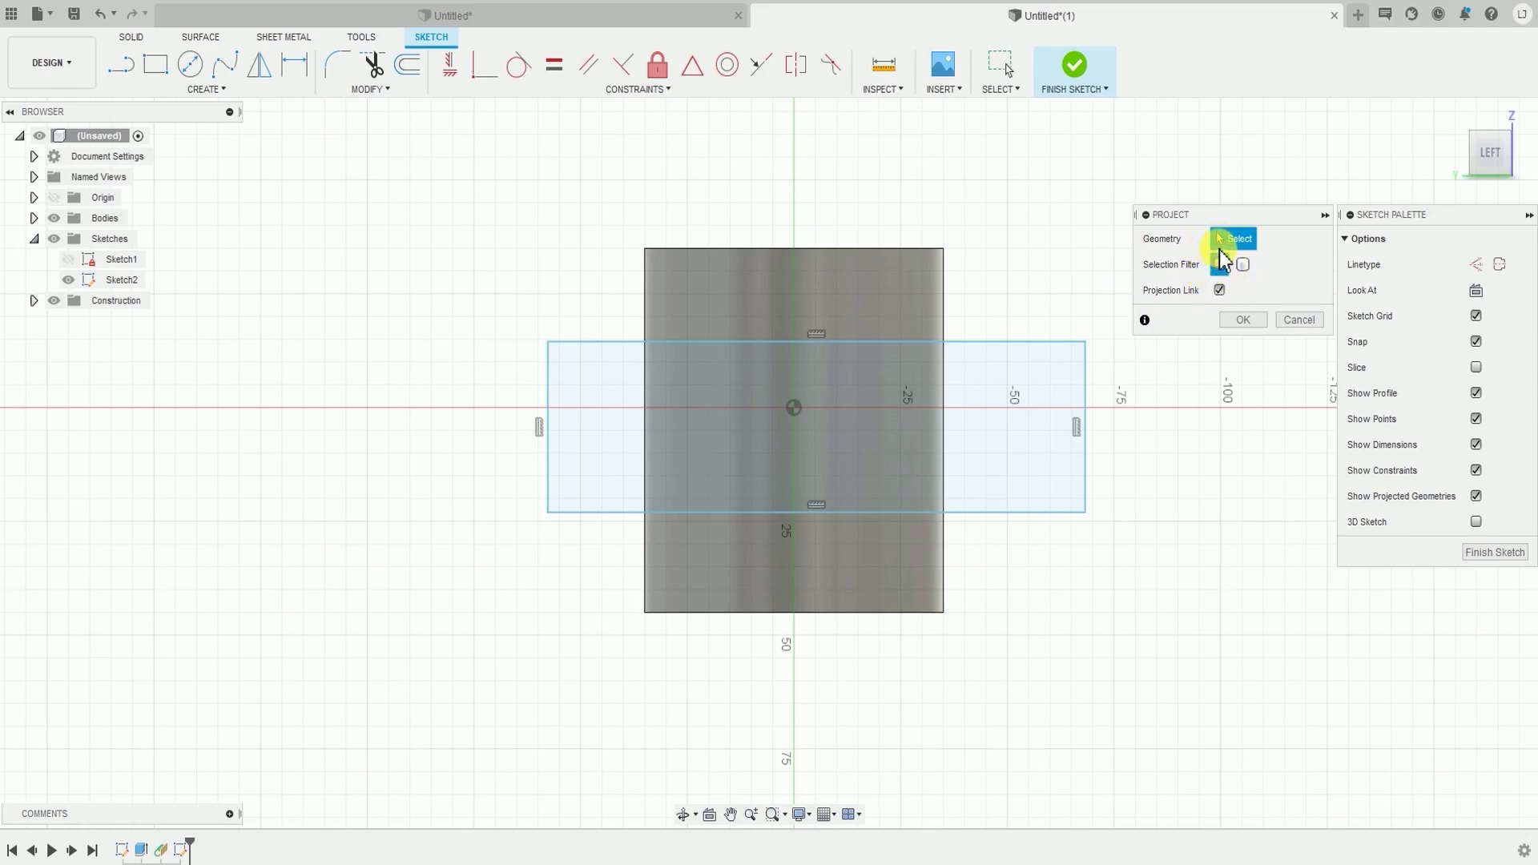
left_click(781, 292)
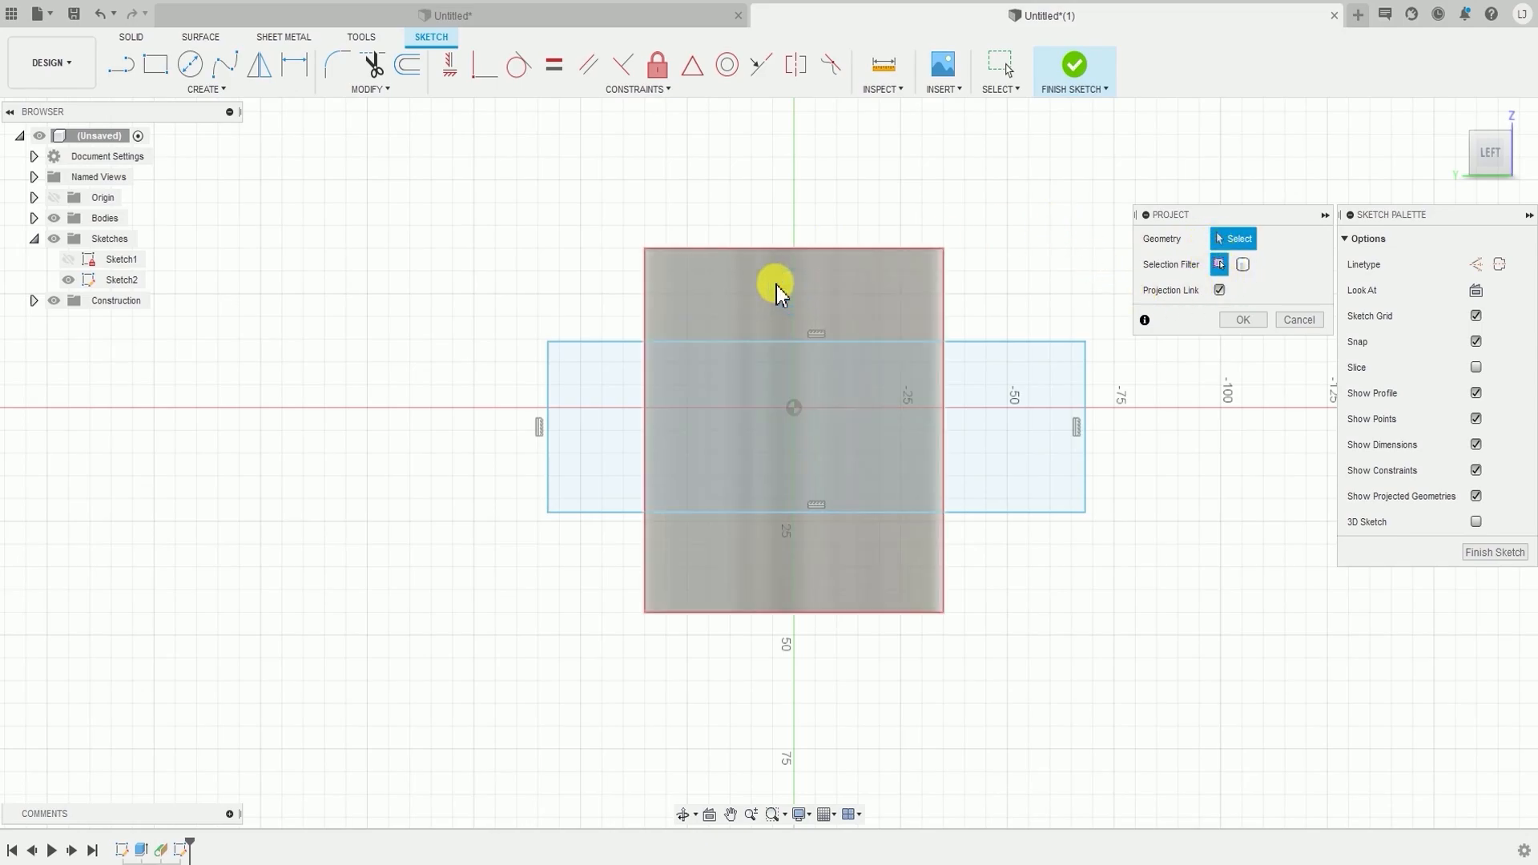
left_click(697, 287)
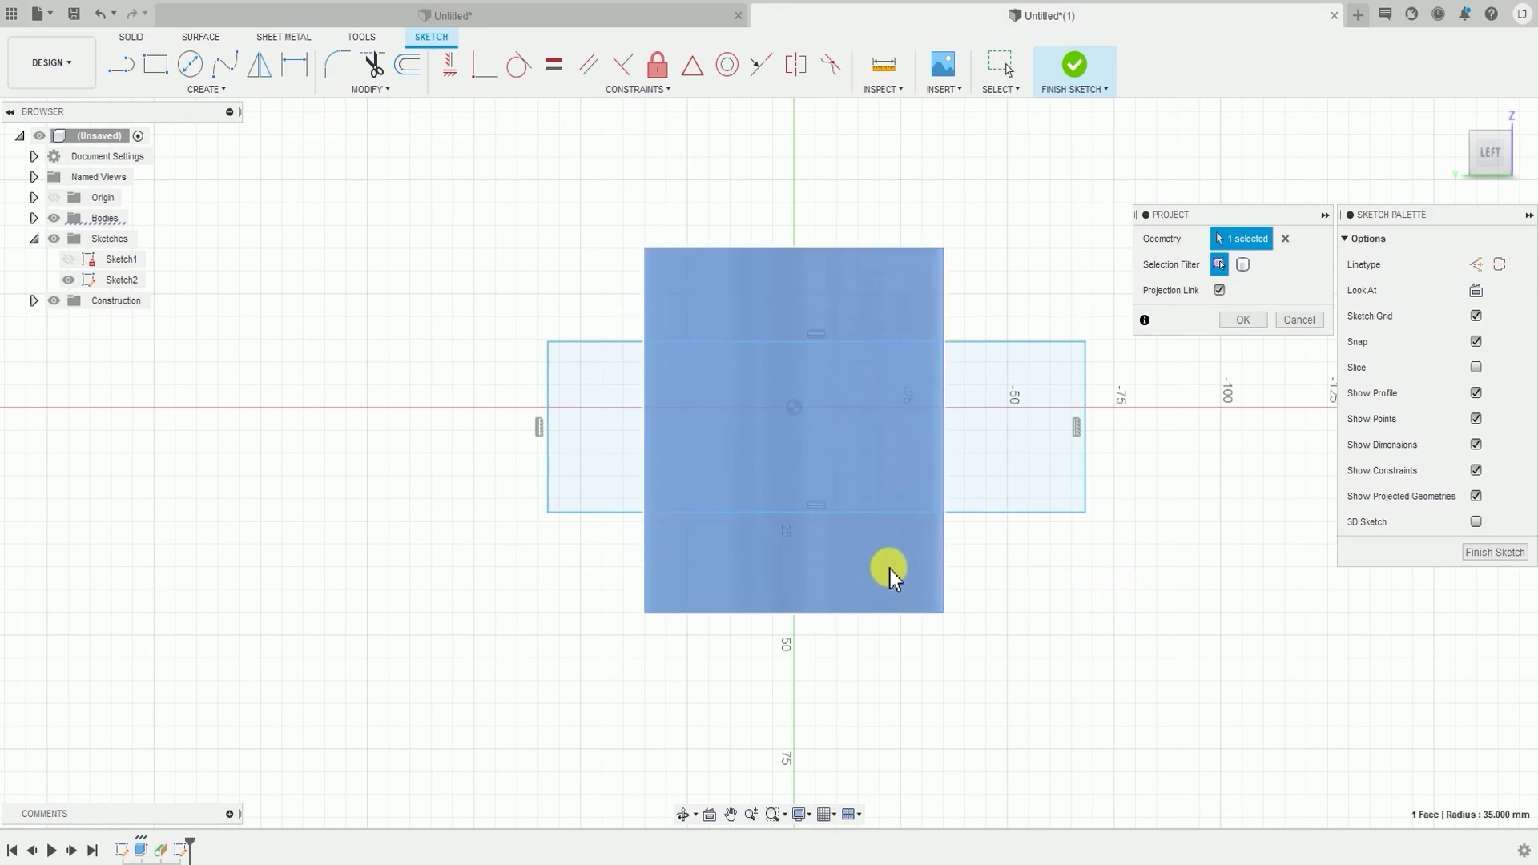
left_click(1248, 320)
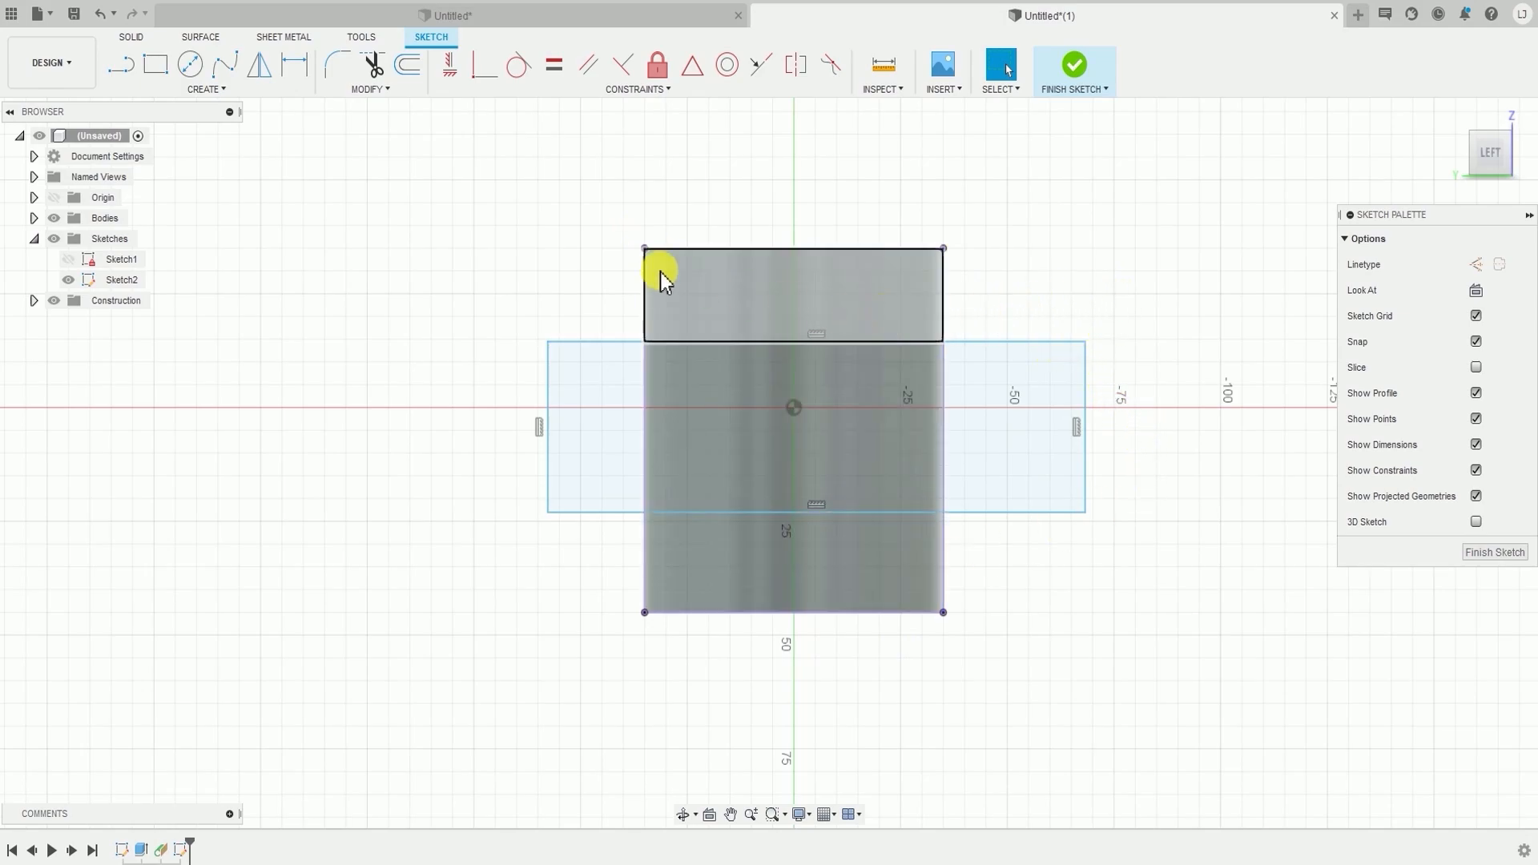
- Dimension the sketched rectangle as 40 mm high and 70 mm wide
left_click(193, 95)
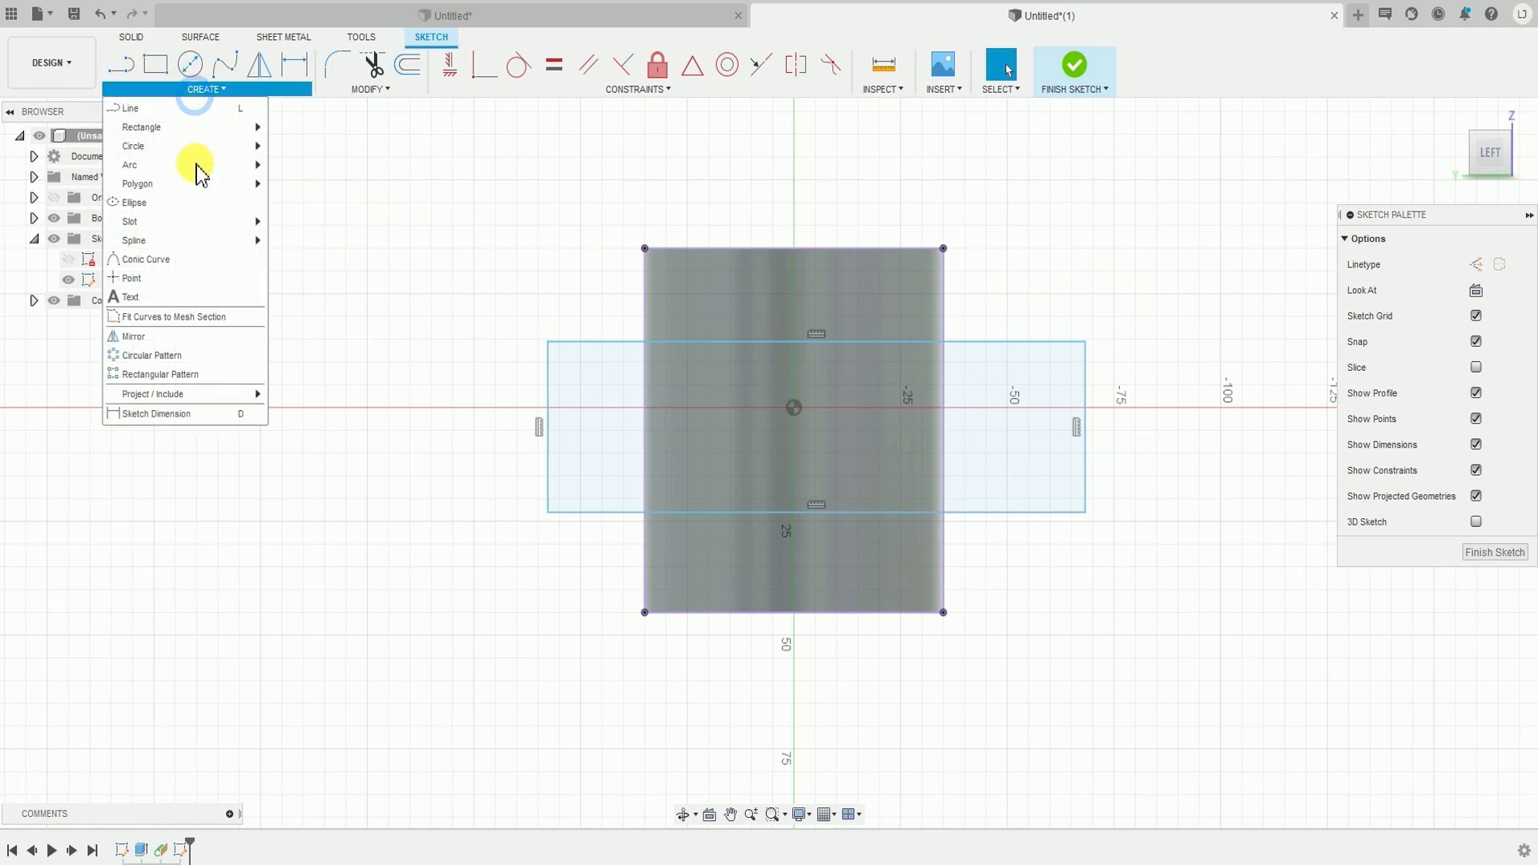
left_click(183, 418)
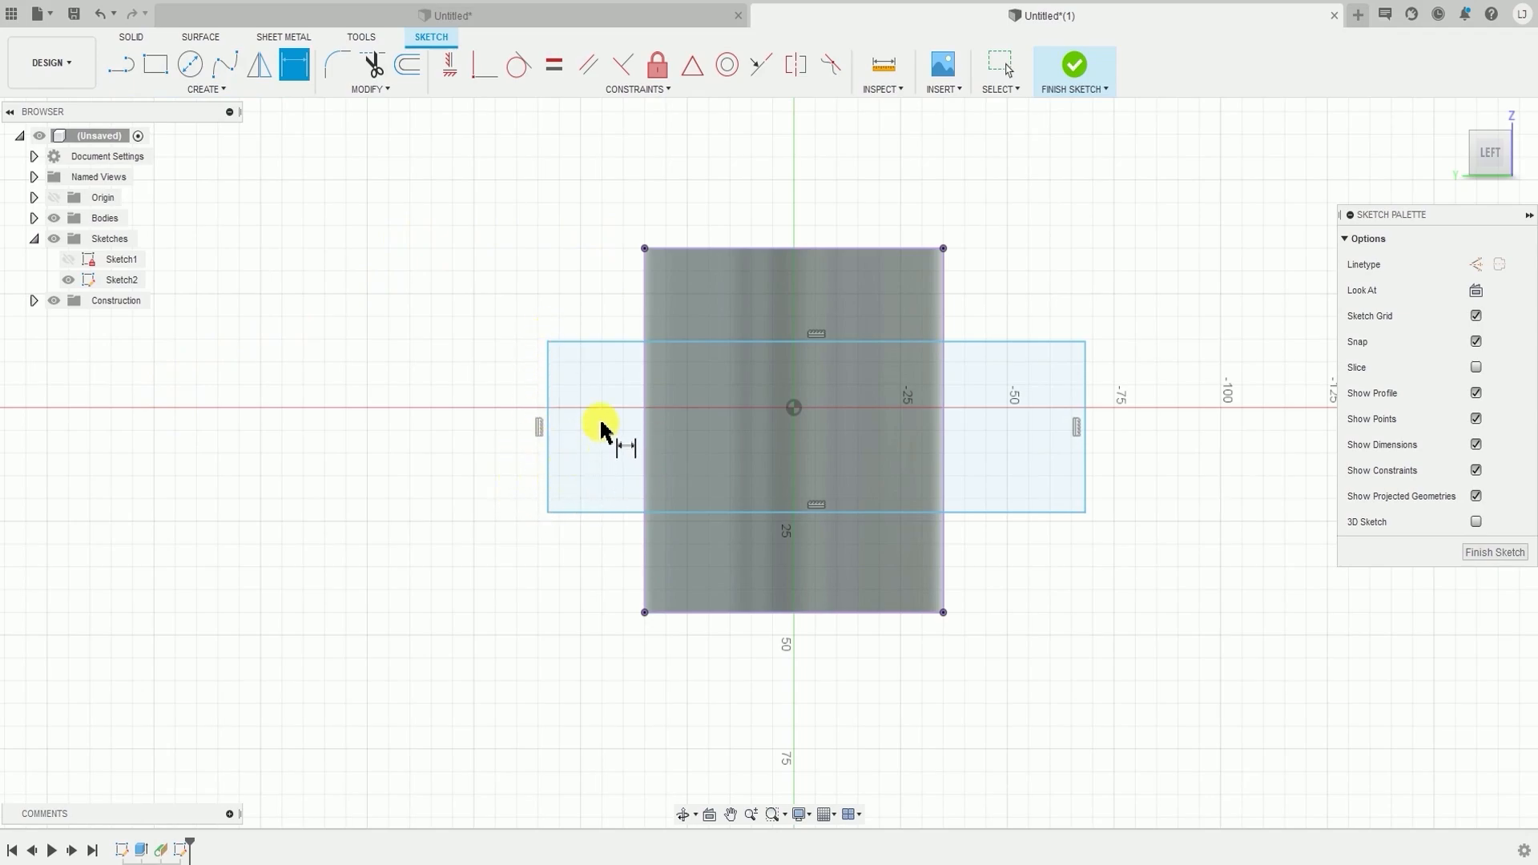
left_click(543, 387)
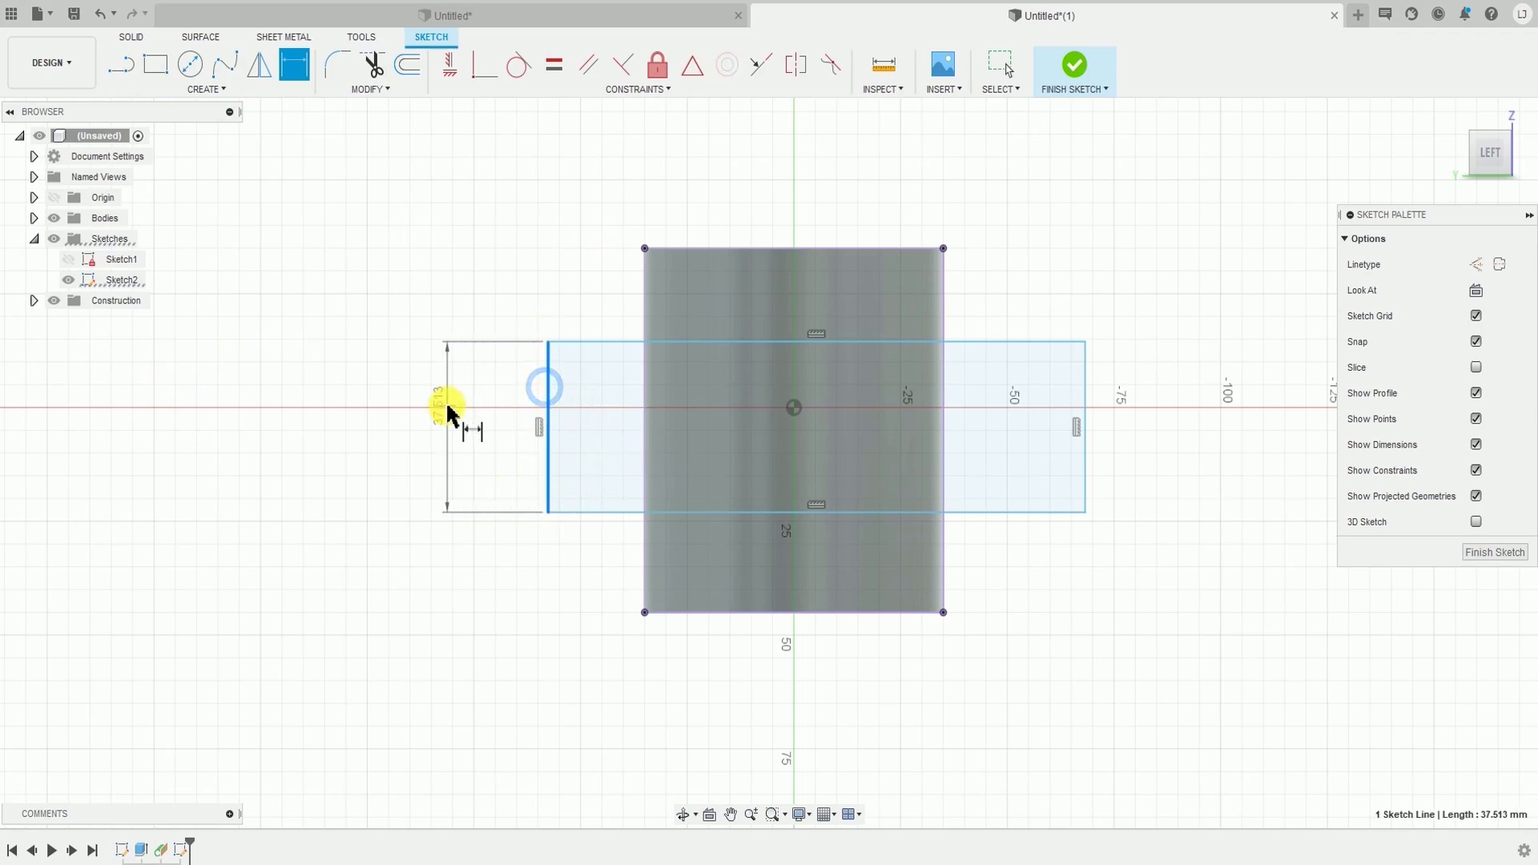
left_click(446, 410)
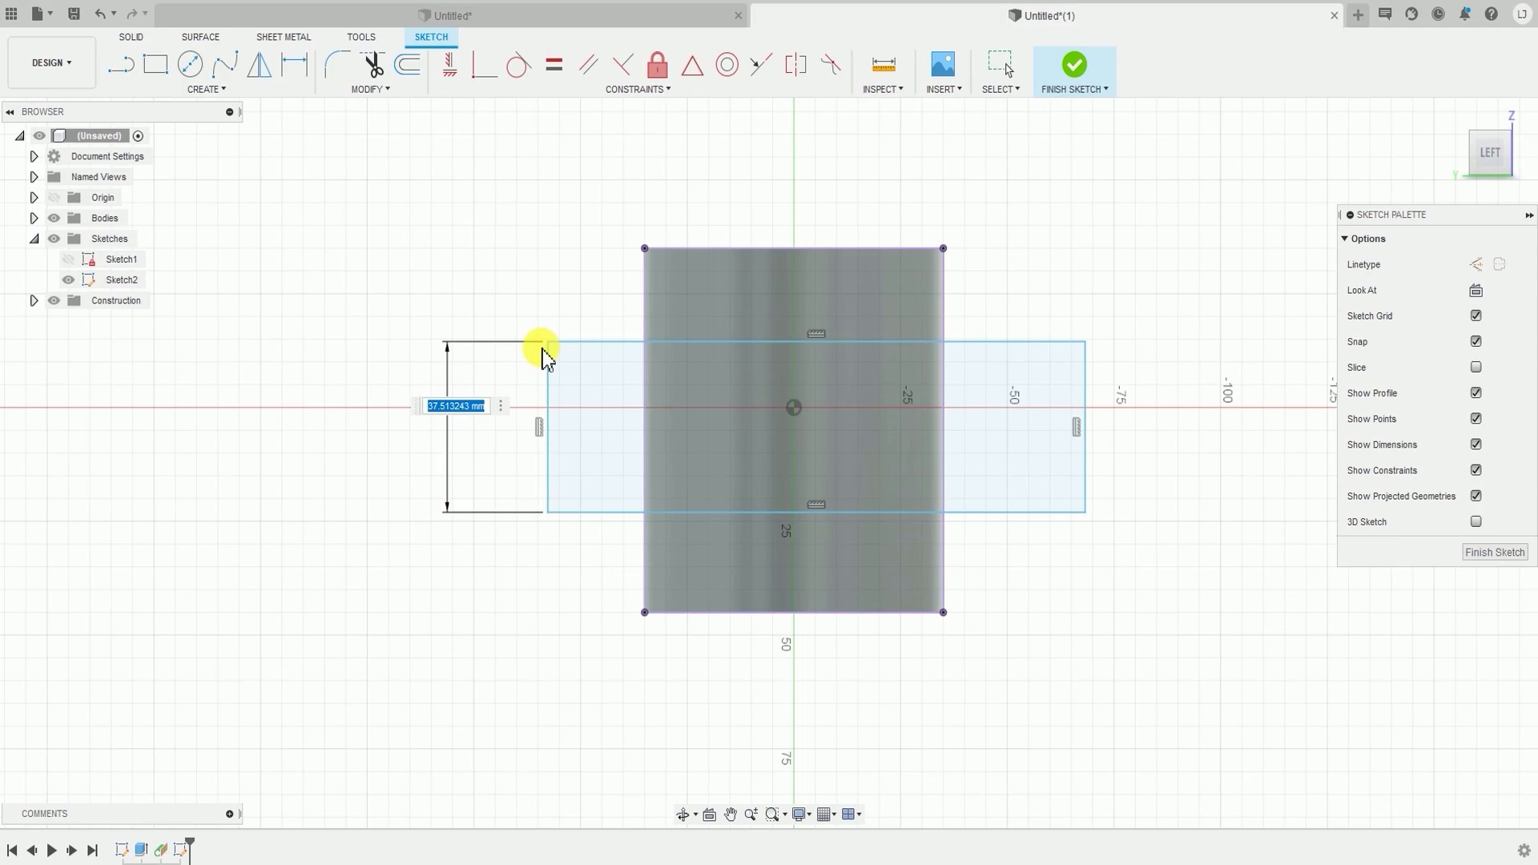
type("40")
key("Return")
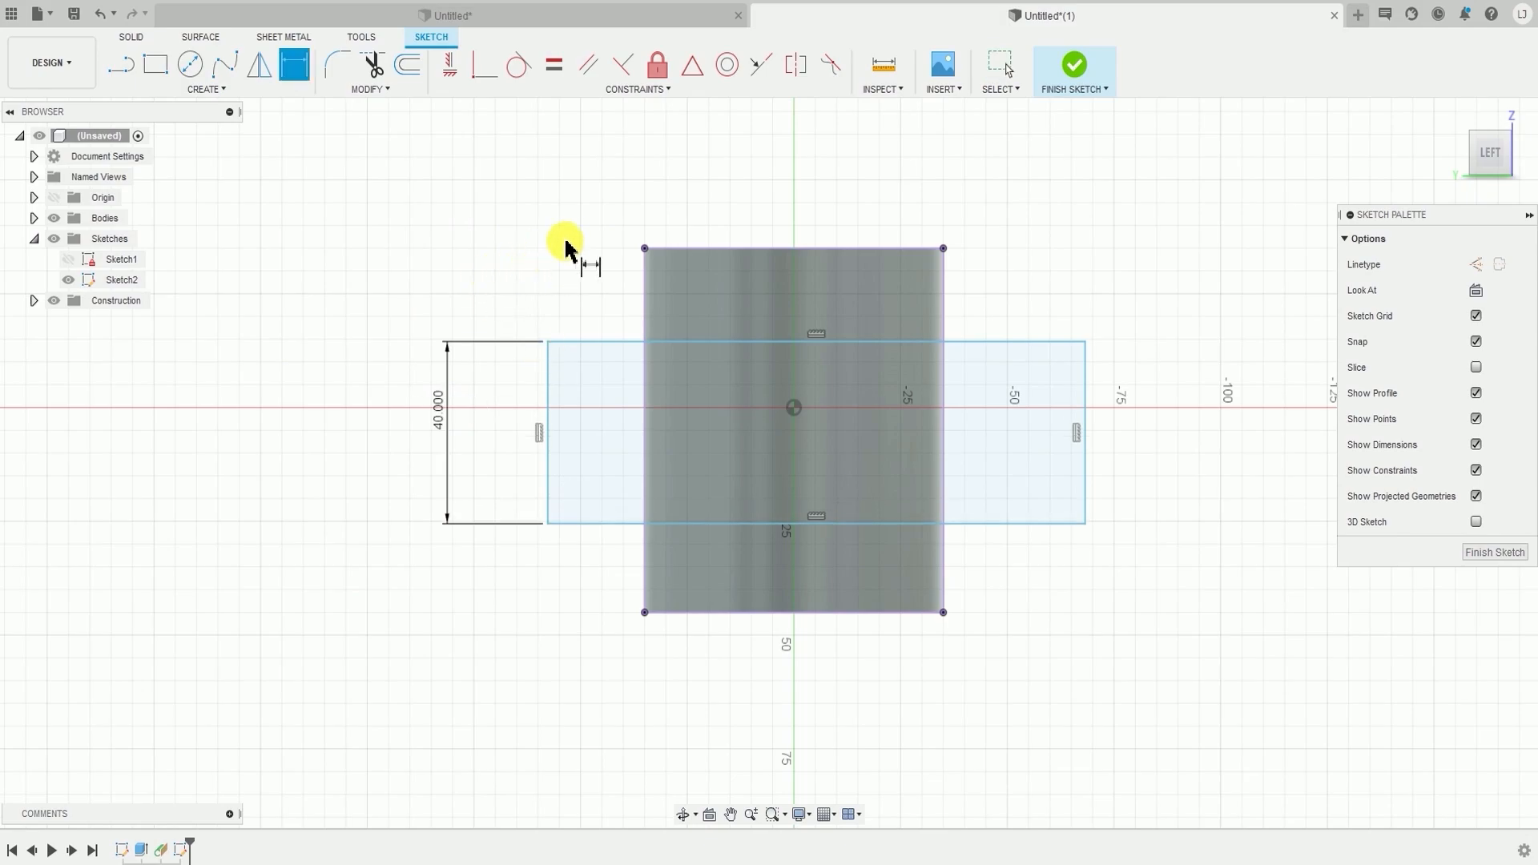
left_click(762, 342)
left_click(811, 183)
type("70")
key("Return")
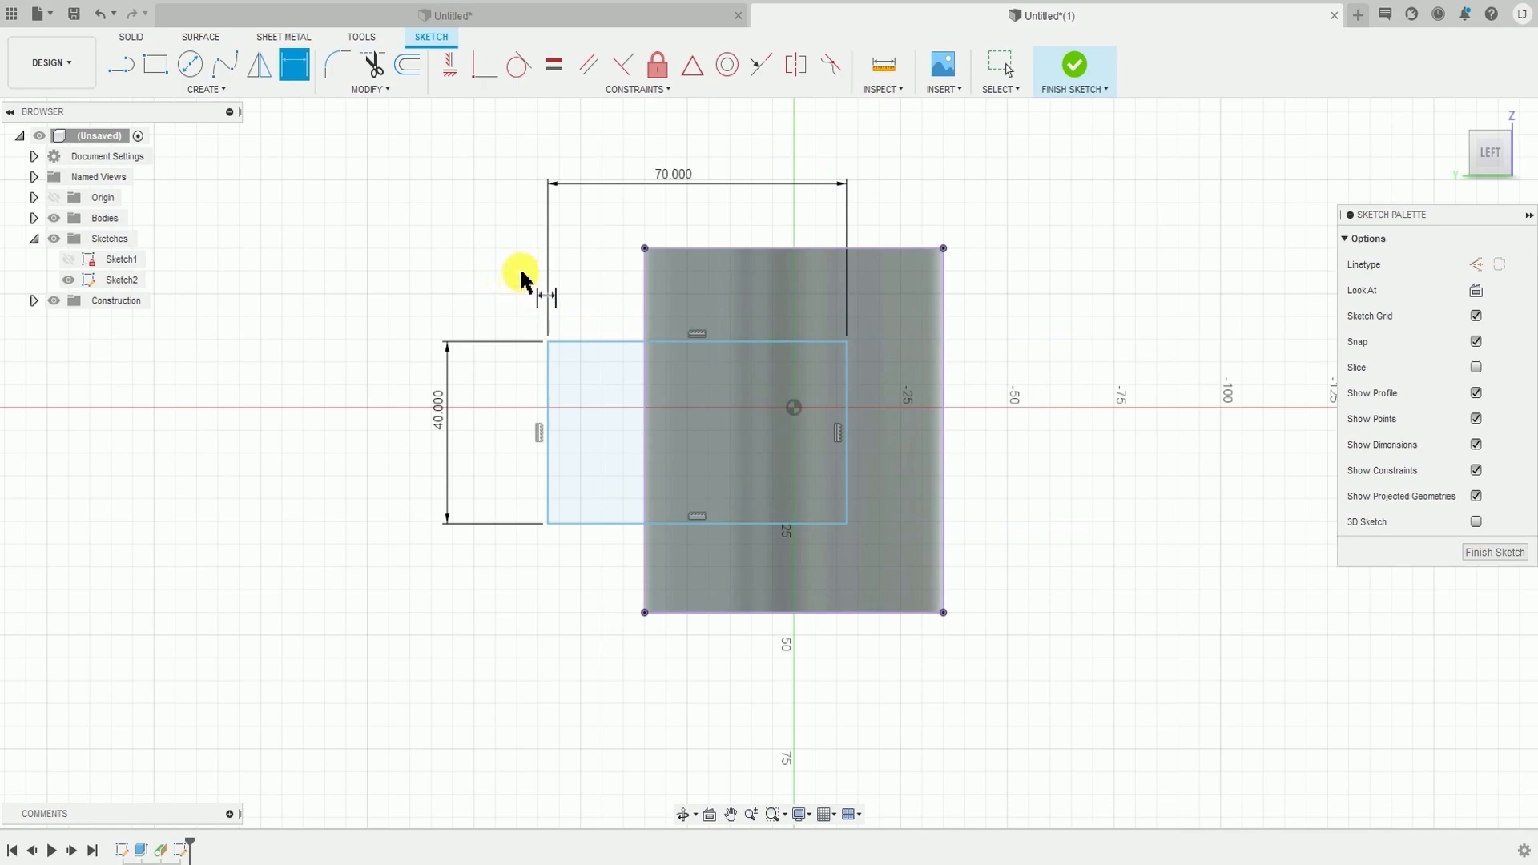
- Dimension the vertical distance between the rectangle's top edge and the projected outline's top edge as 20 mm
left_click(207, 90)
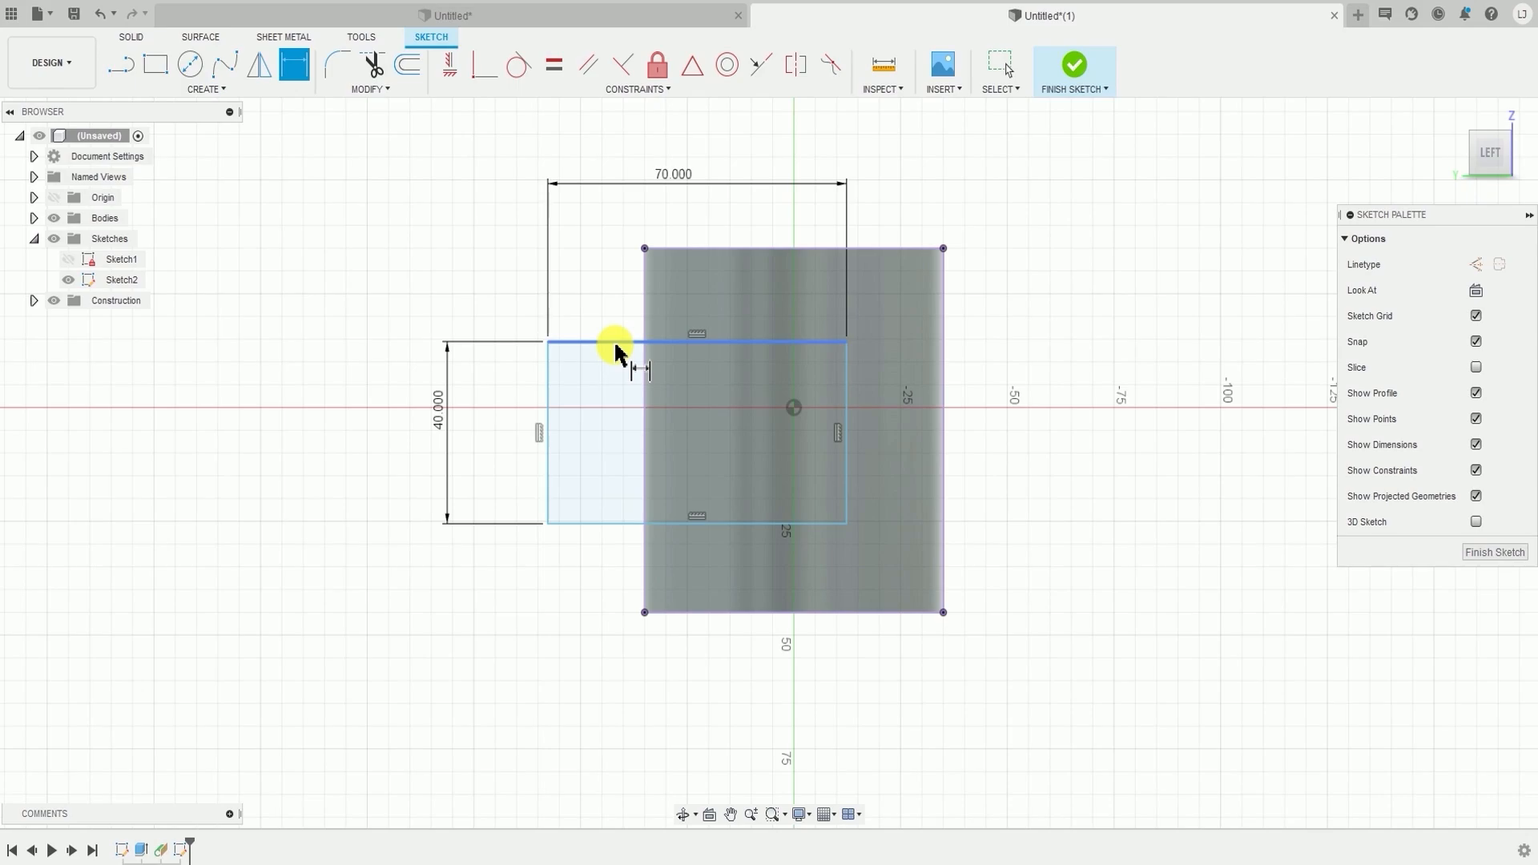
left_click(758, 343)
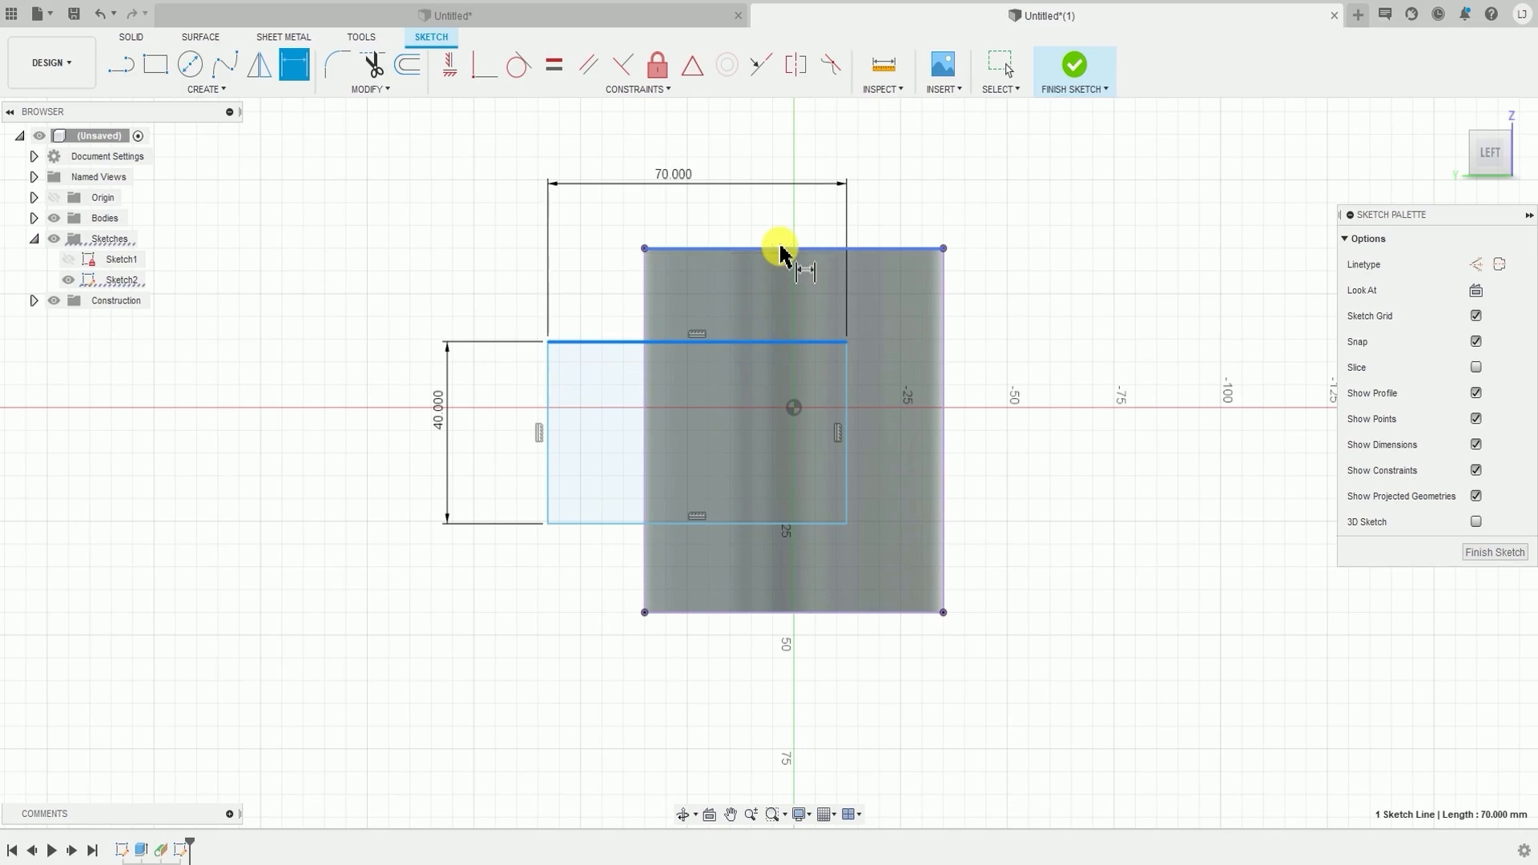
left_click(781, 249)
left_click(1051, 271)
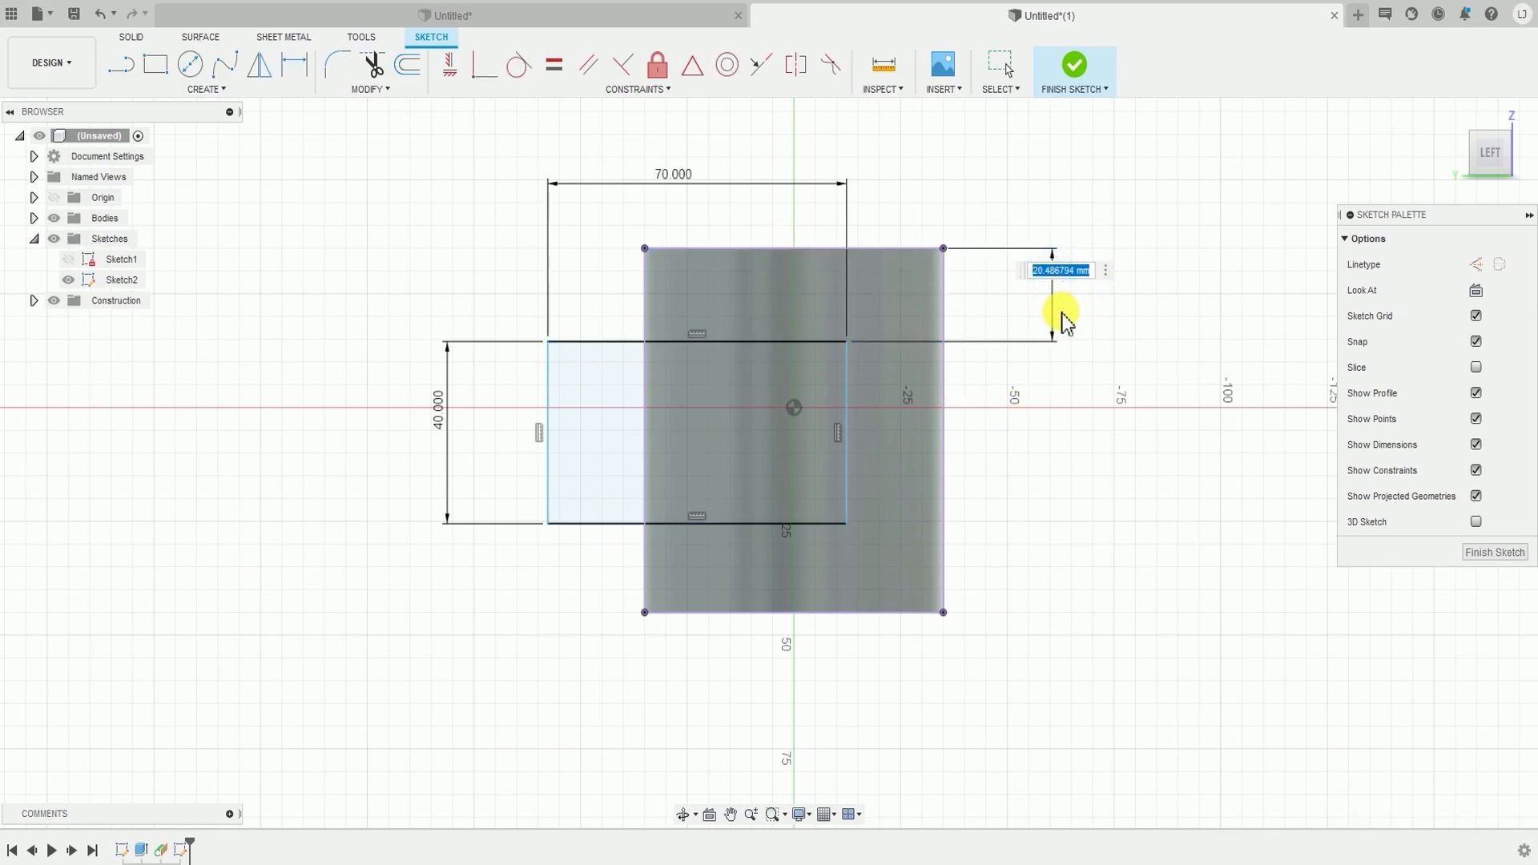
type("20")
key("Return")
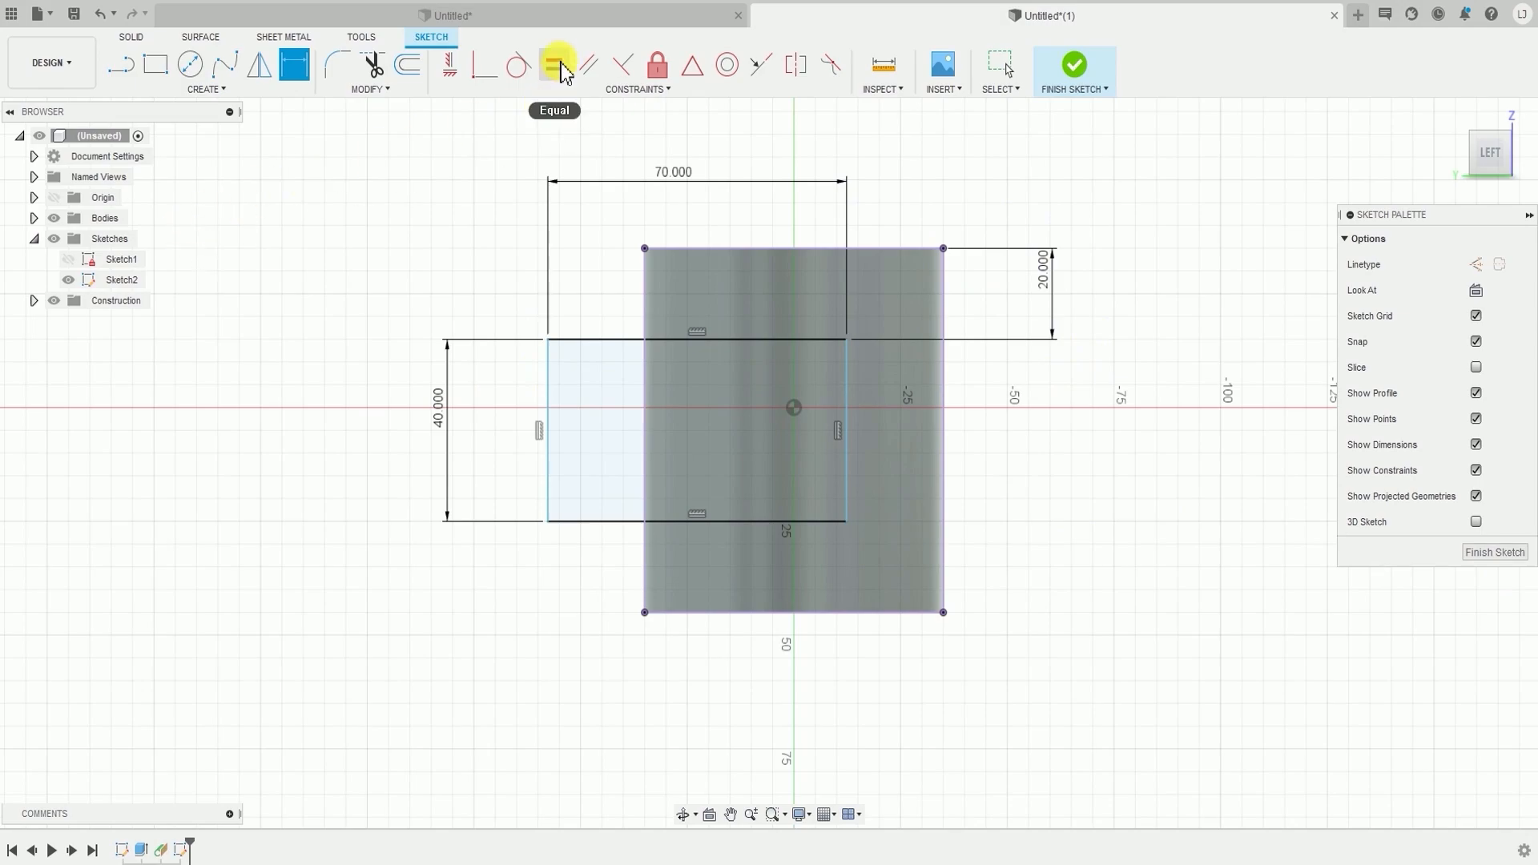
- Make the rectangle's upper right corner coincident with the projected outline's right vertical edge and finish the sketch
left_click(651, 91)
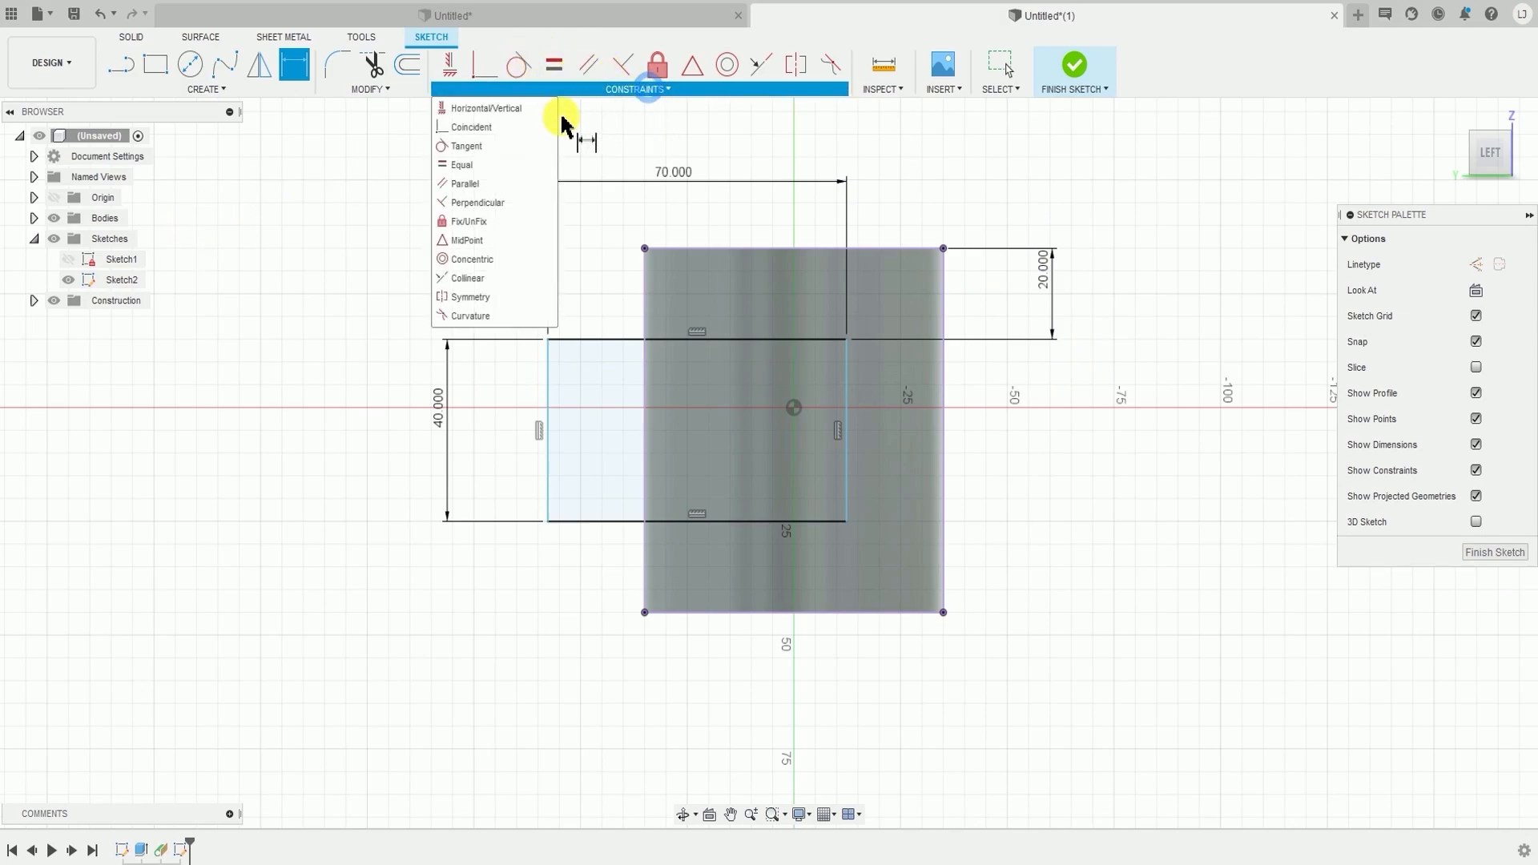
left_click(485, 128)
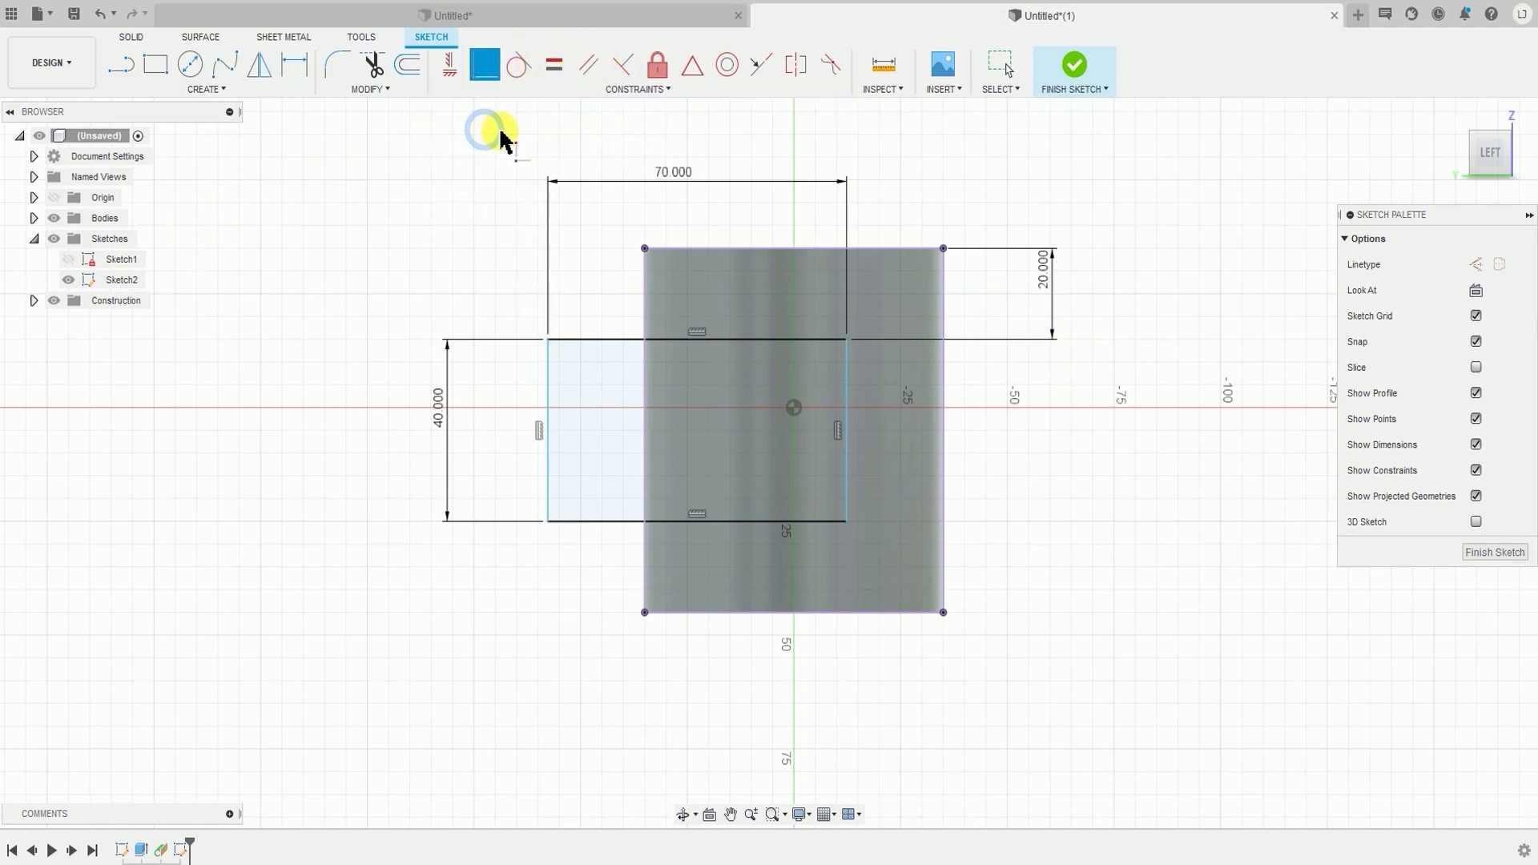
left_click(847, 341)
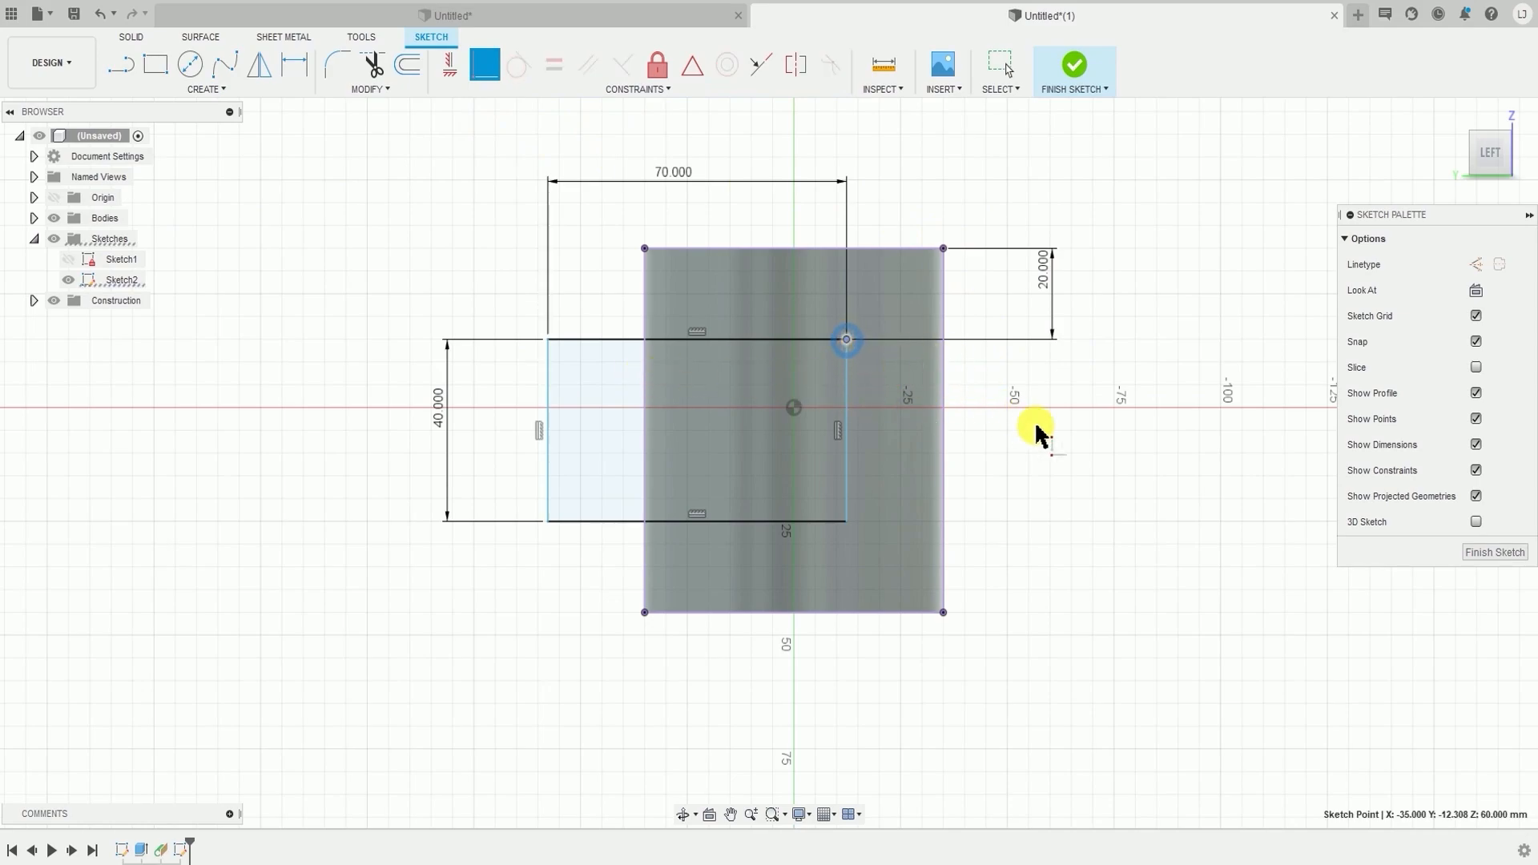
left_click(944, 341)
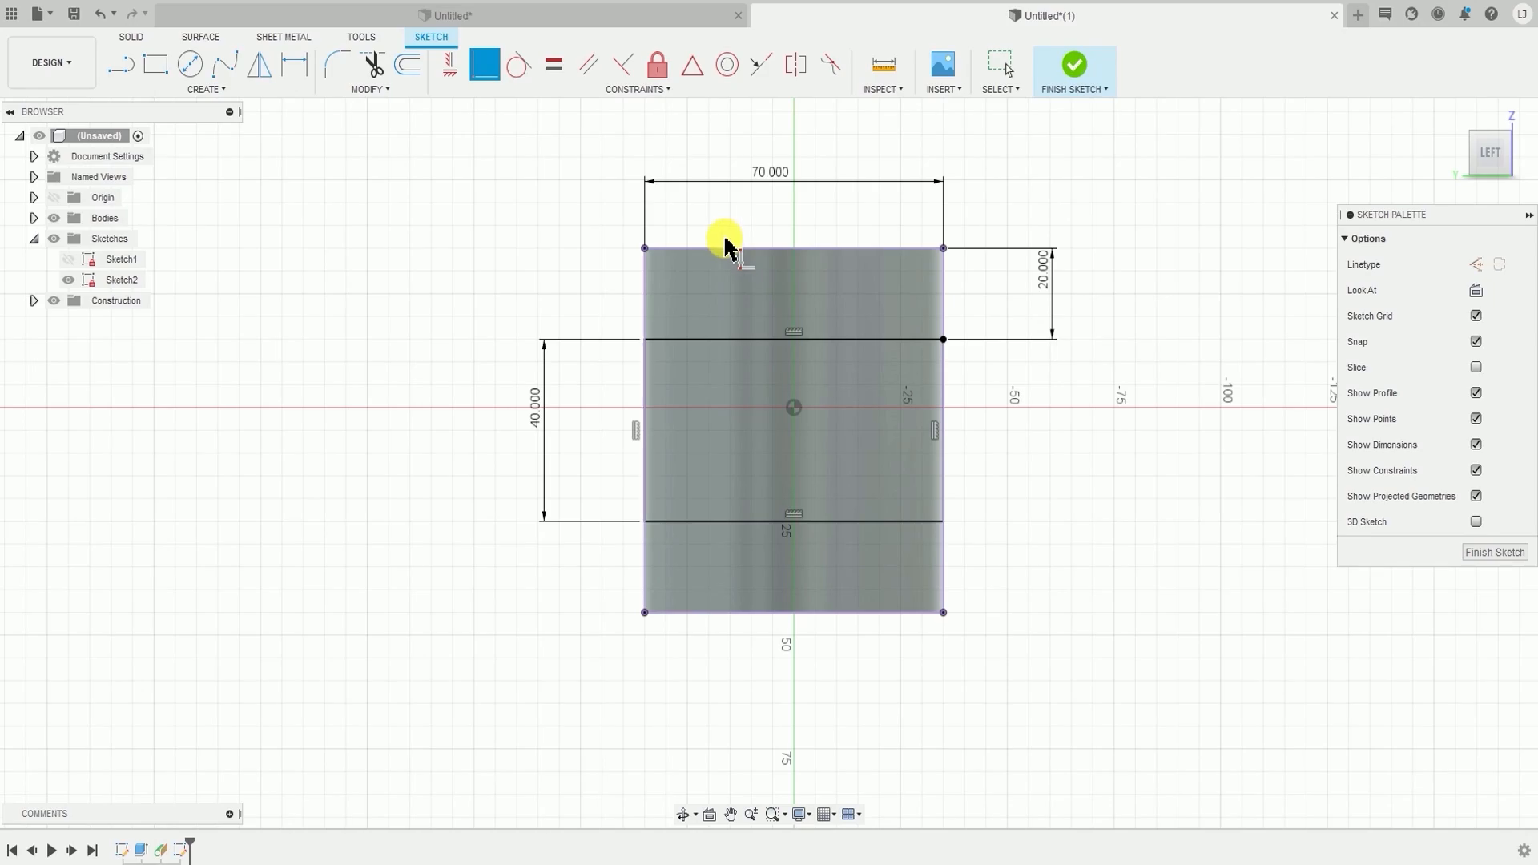
scroll(594, 353, "down", 3)
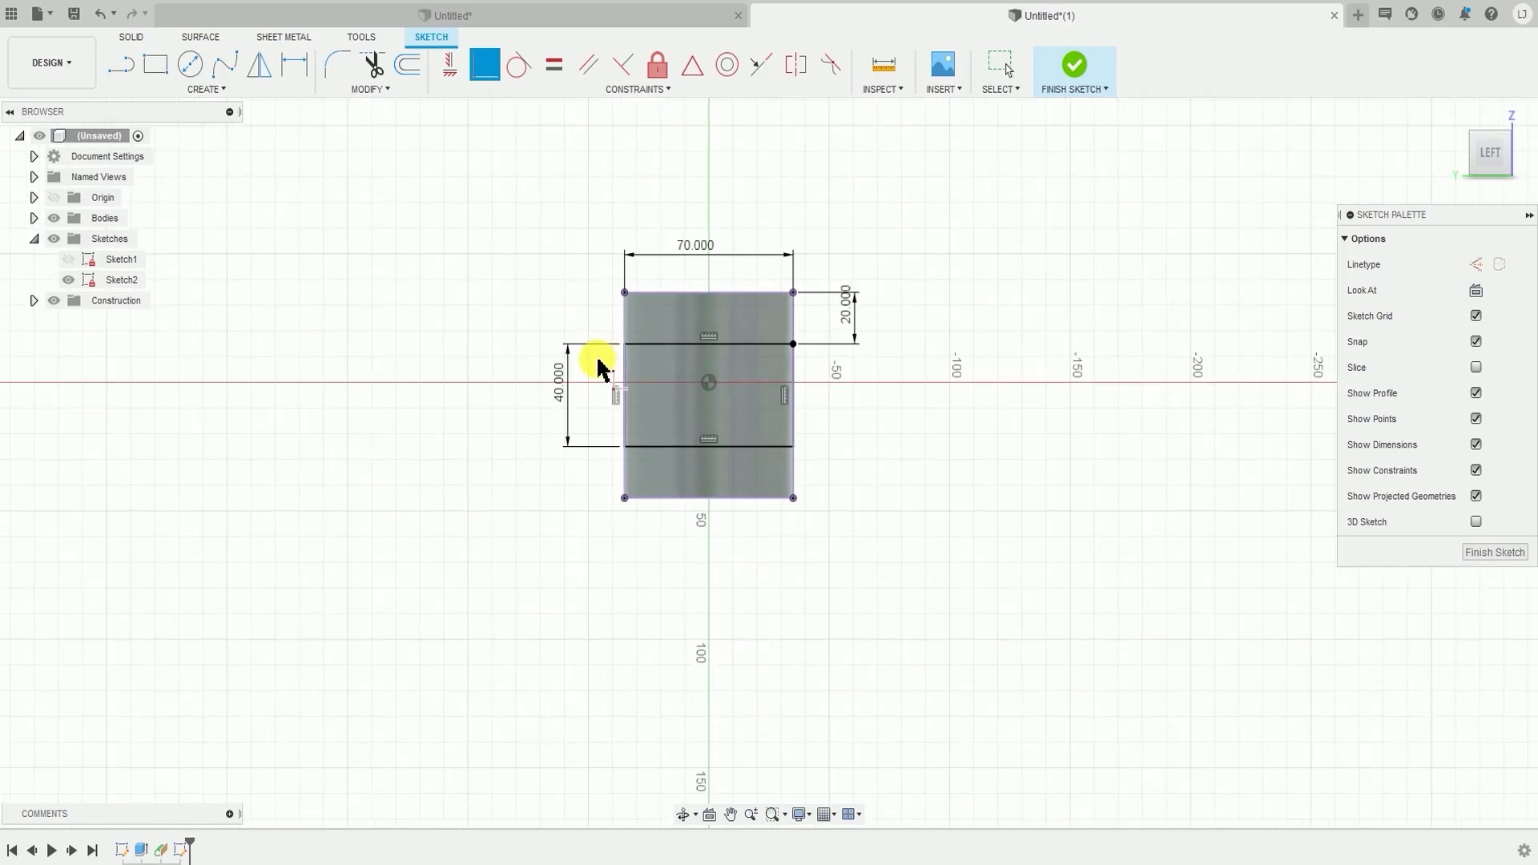
scroll(617, 413, "up", 6)
scroll(617, 413, "up", 2)
scroll(801, 509, "down", 5)
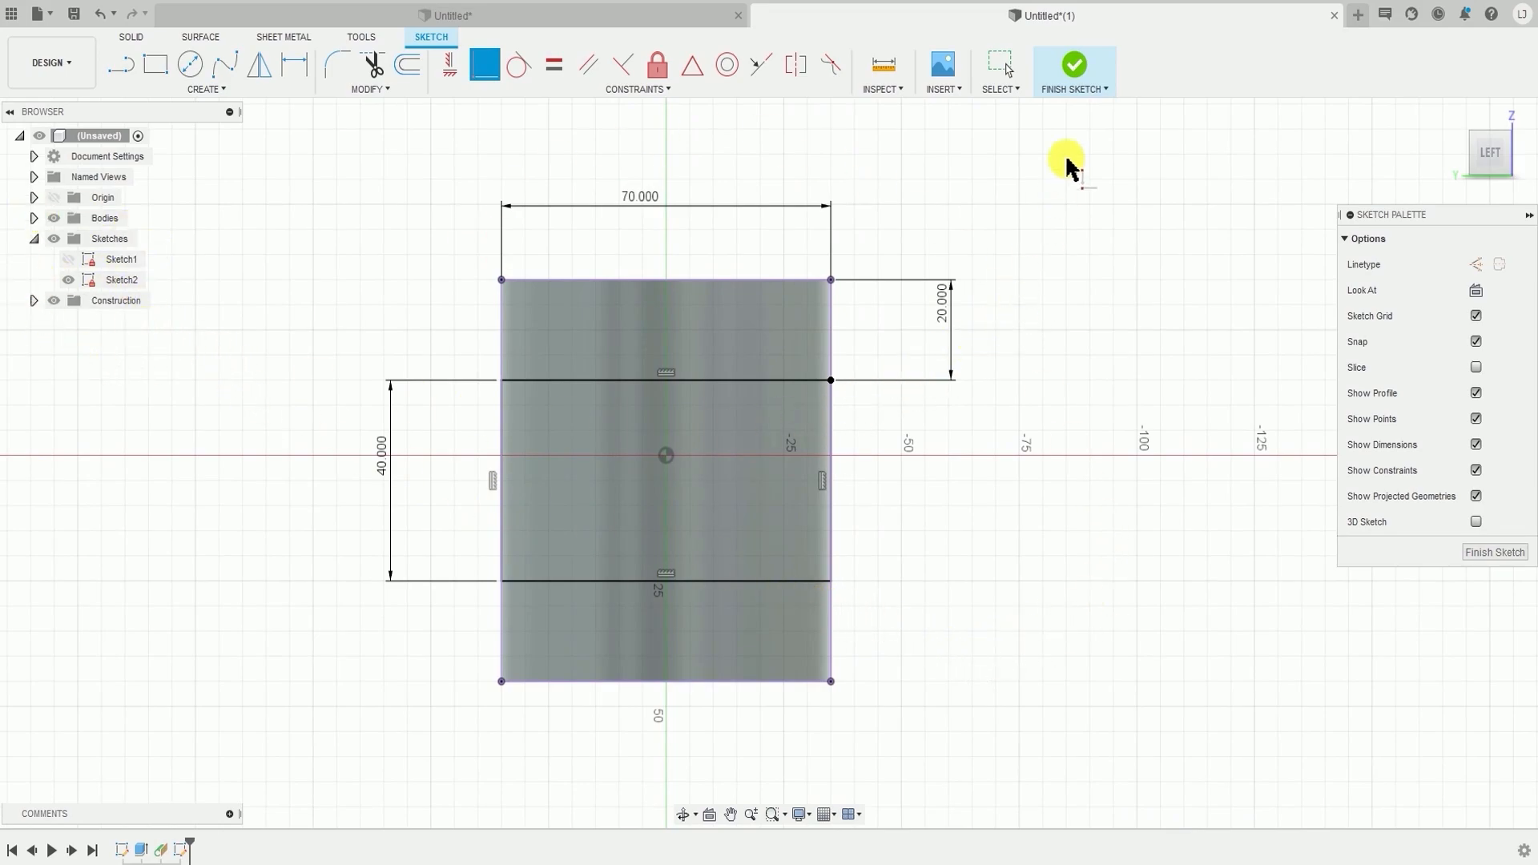
left_click(1077, 72)
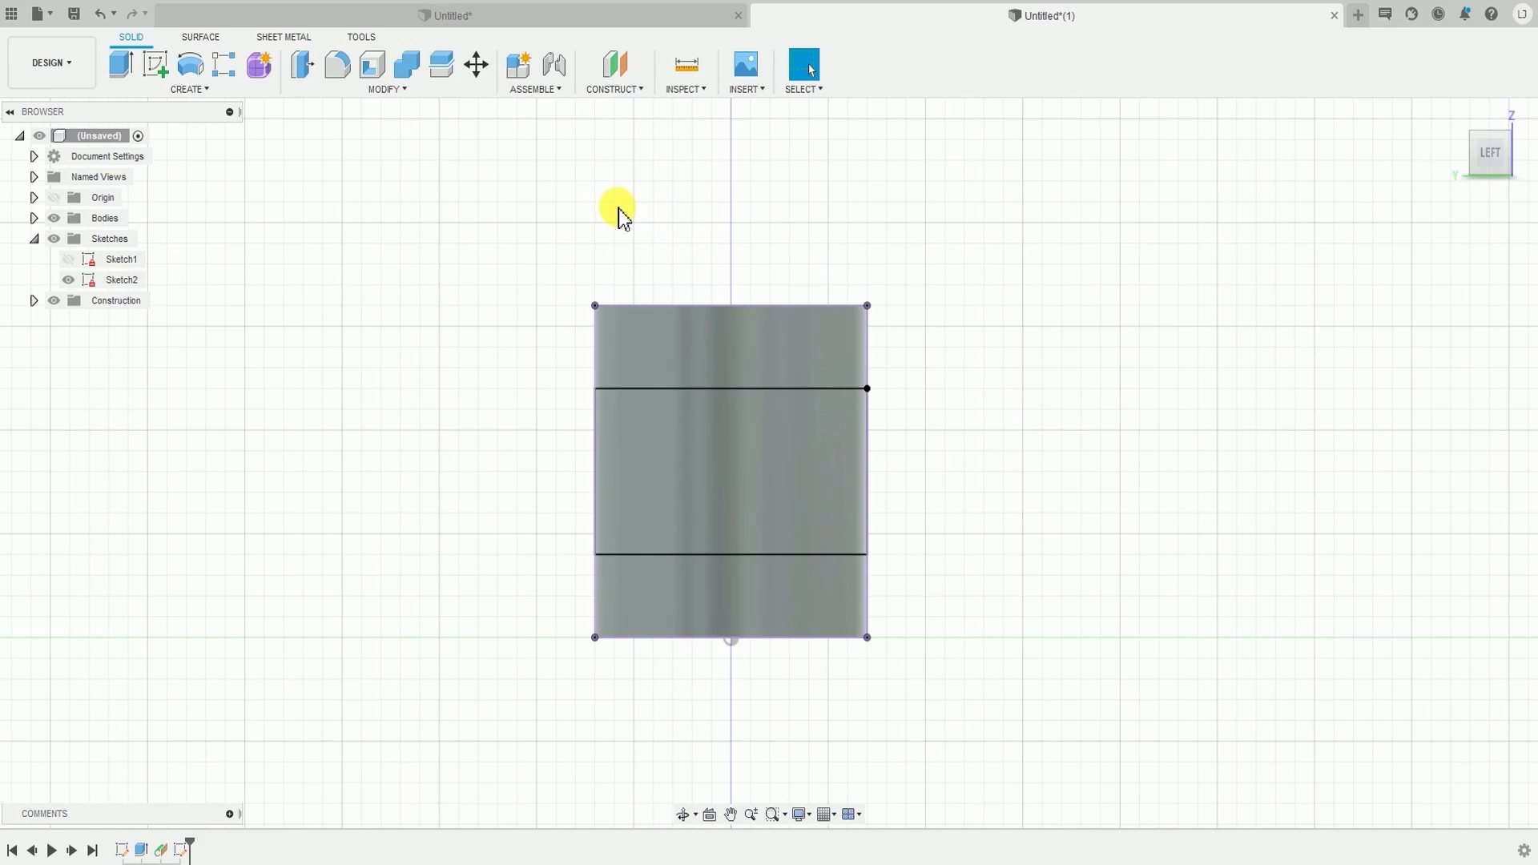
- Extrude the middle rectangle profile as a cut, with a distance of -60 mm into the body
left_click(210, 91)
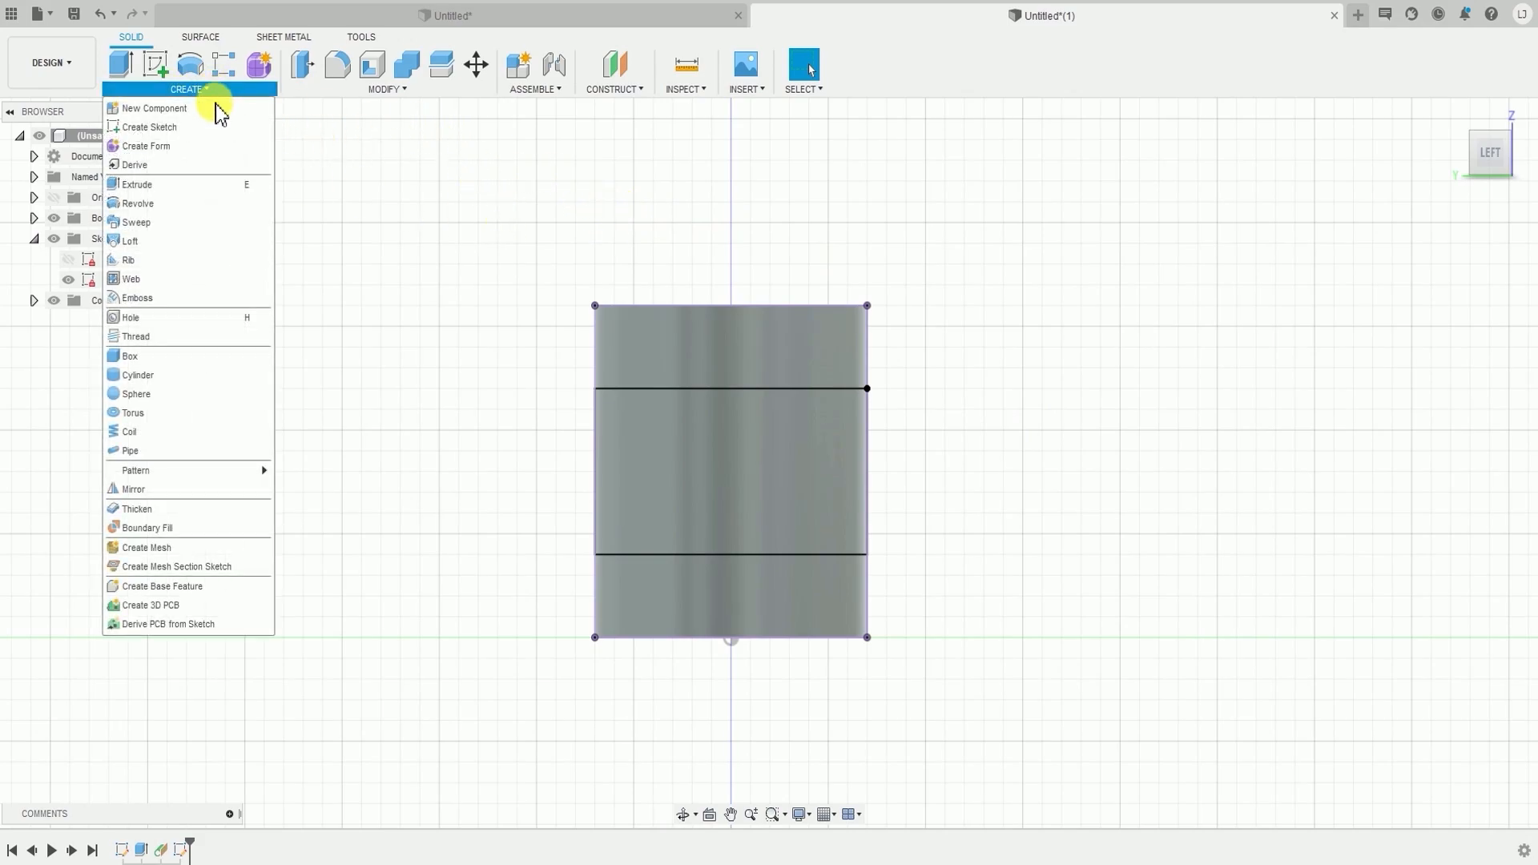
left_click(185, 191)
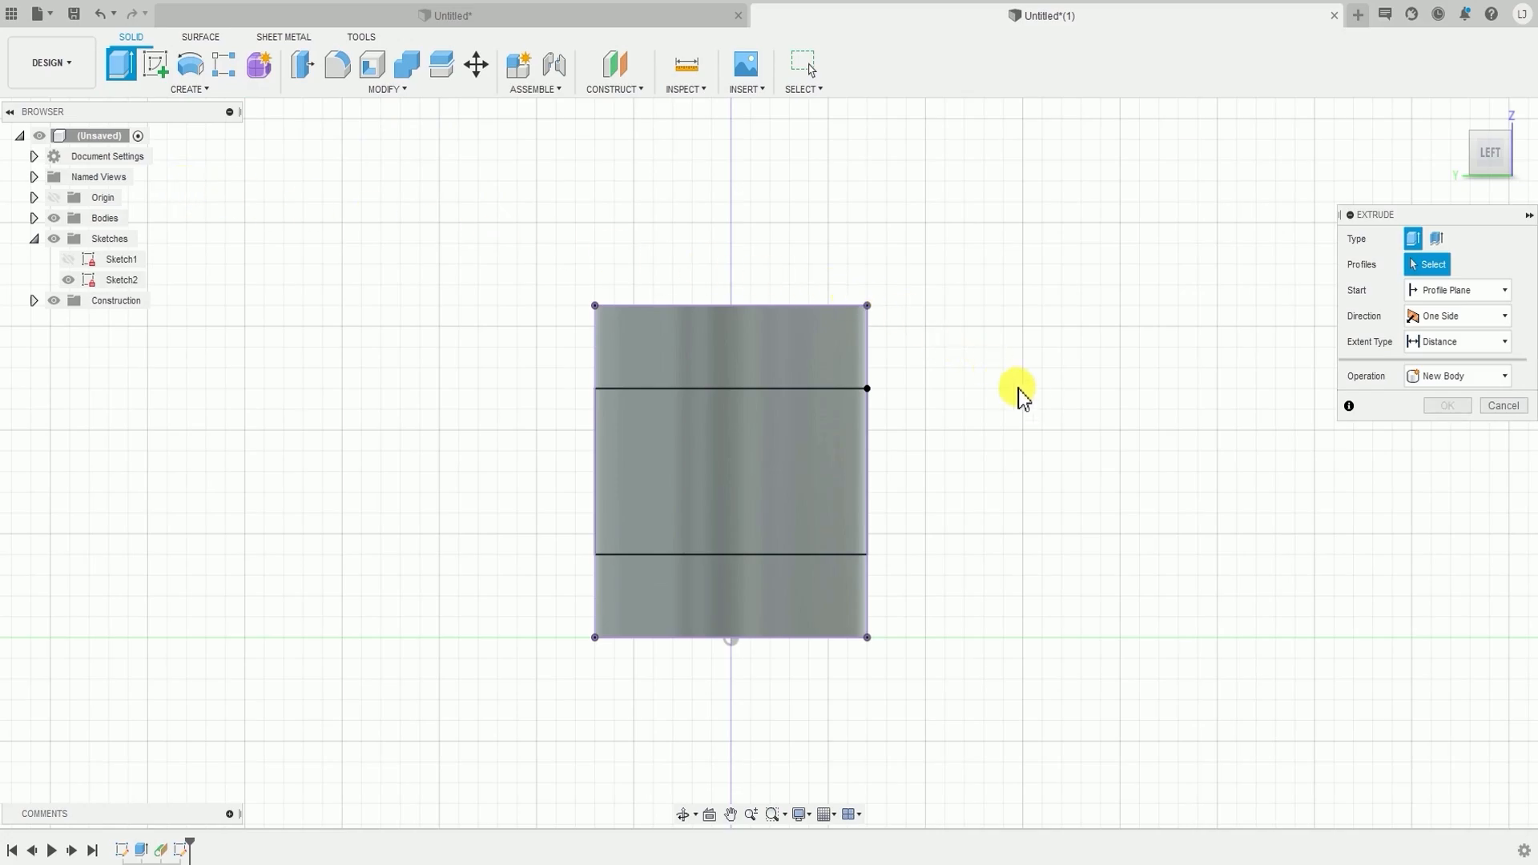
middle_click_drag(1047, 436, 964, 467, "shift")
scroll(618, 536, "up", 3)
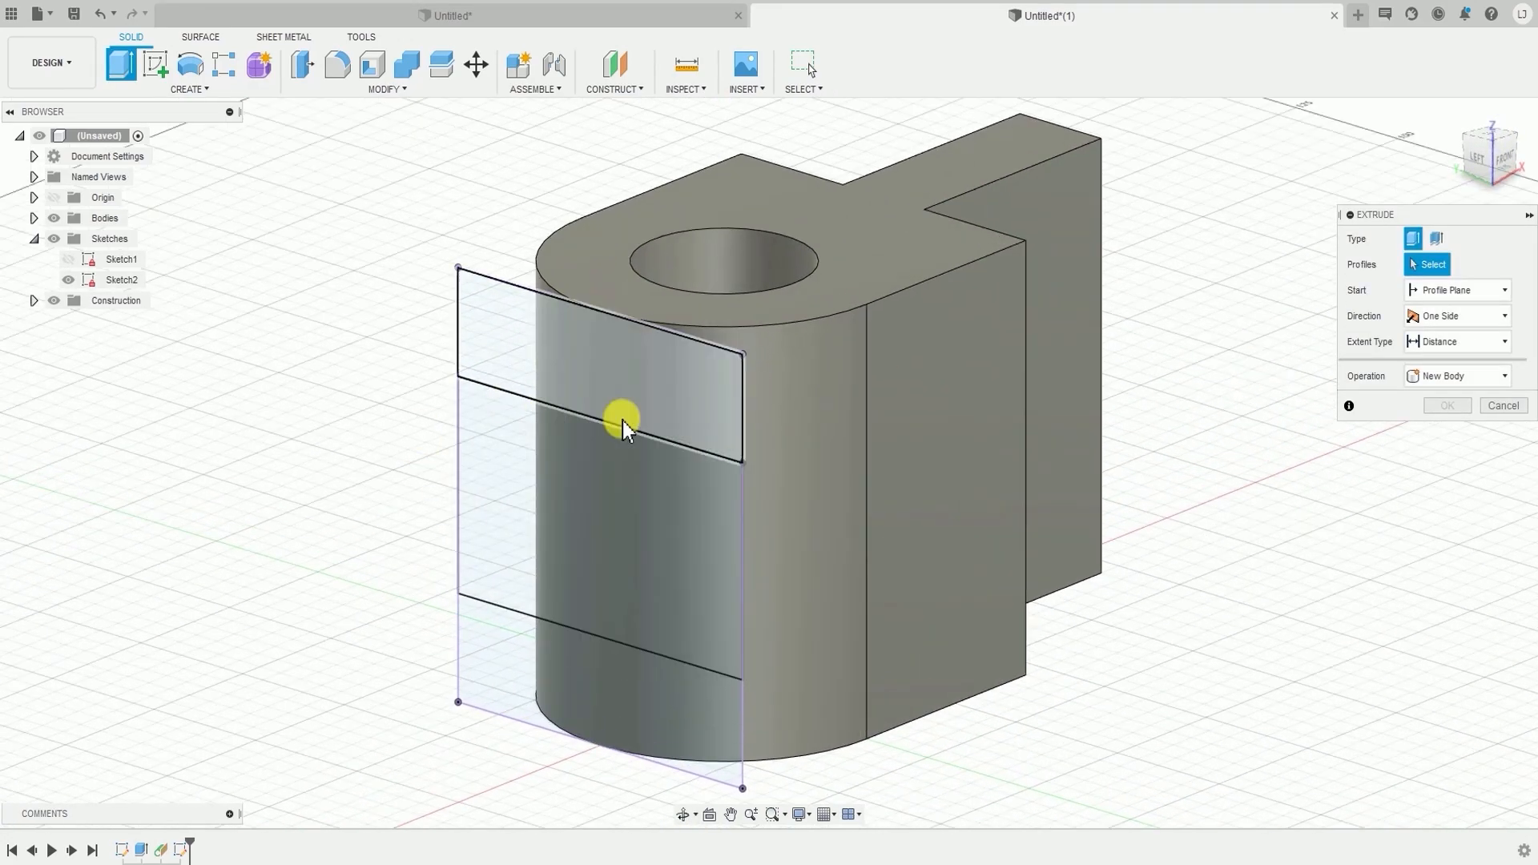
left_click(612, 565)
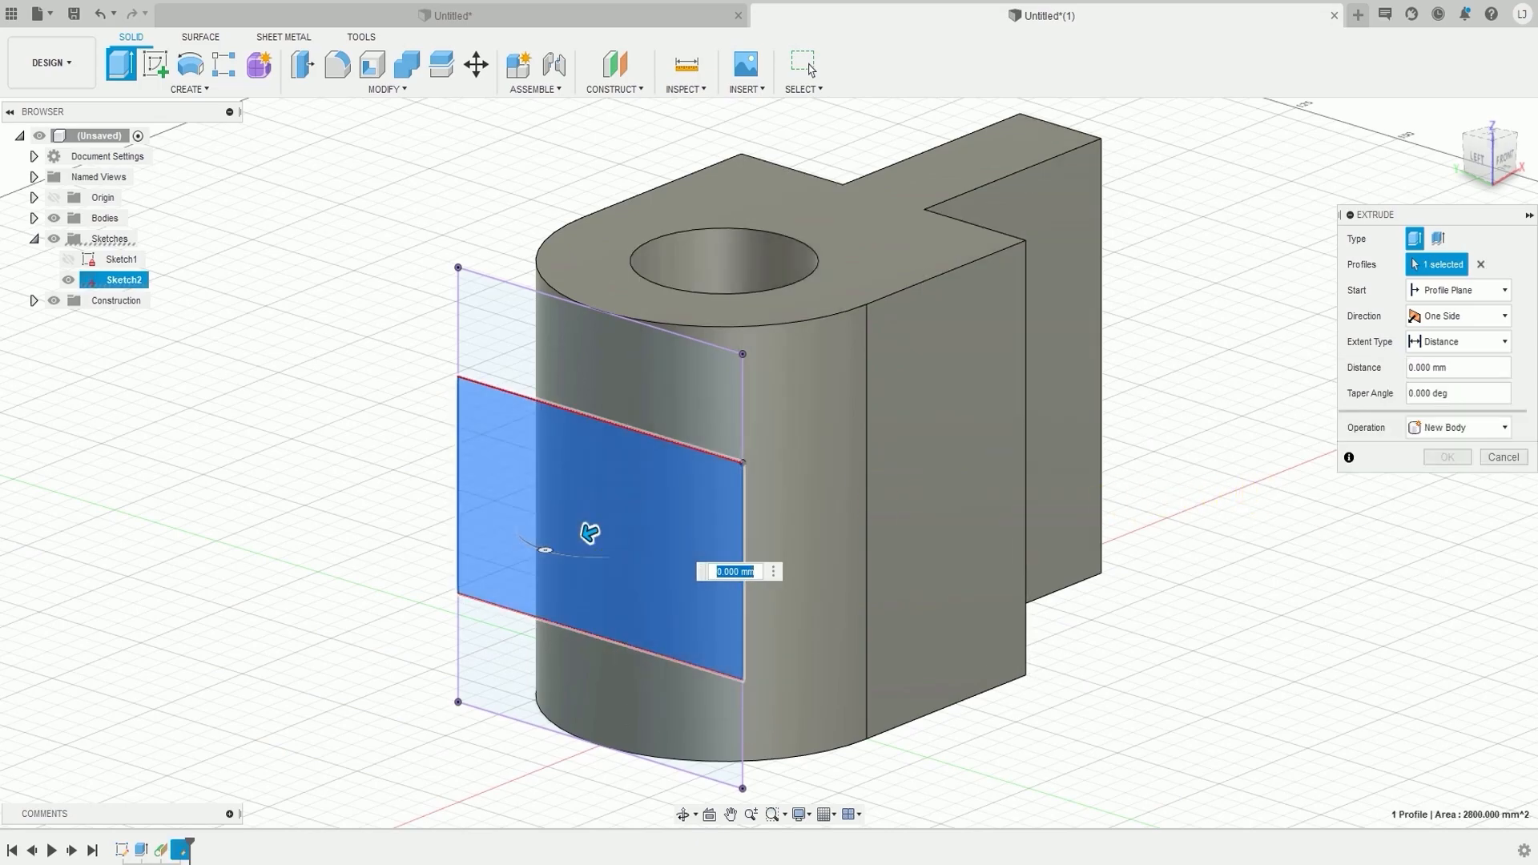
middle_click_drag(1119, 593, 1105, 705, "shift")
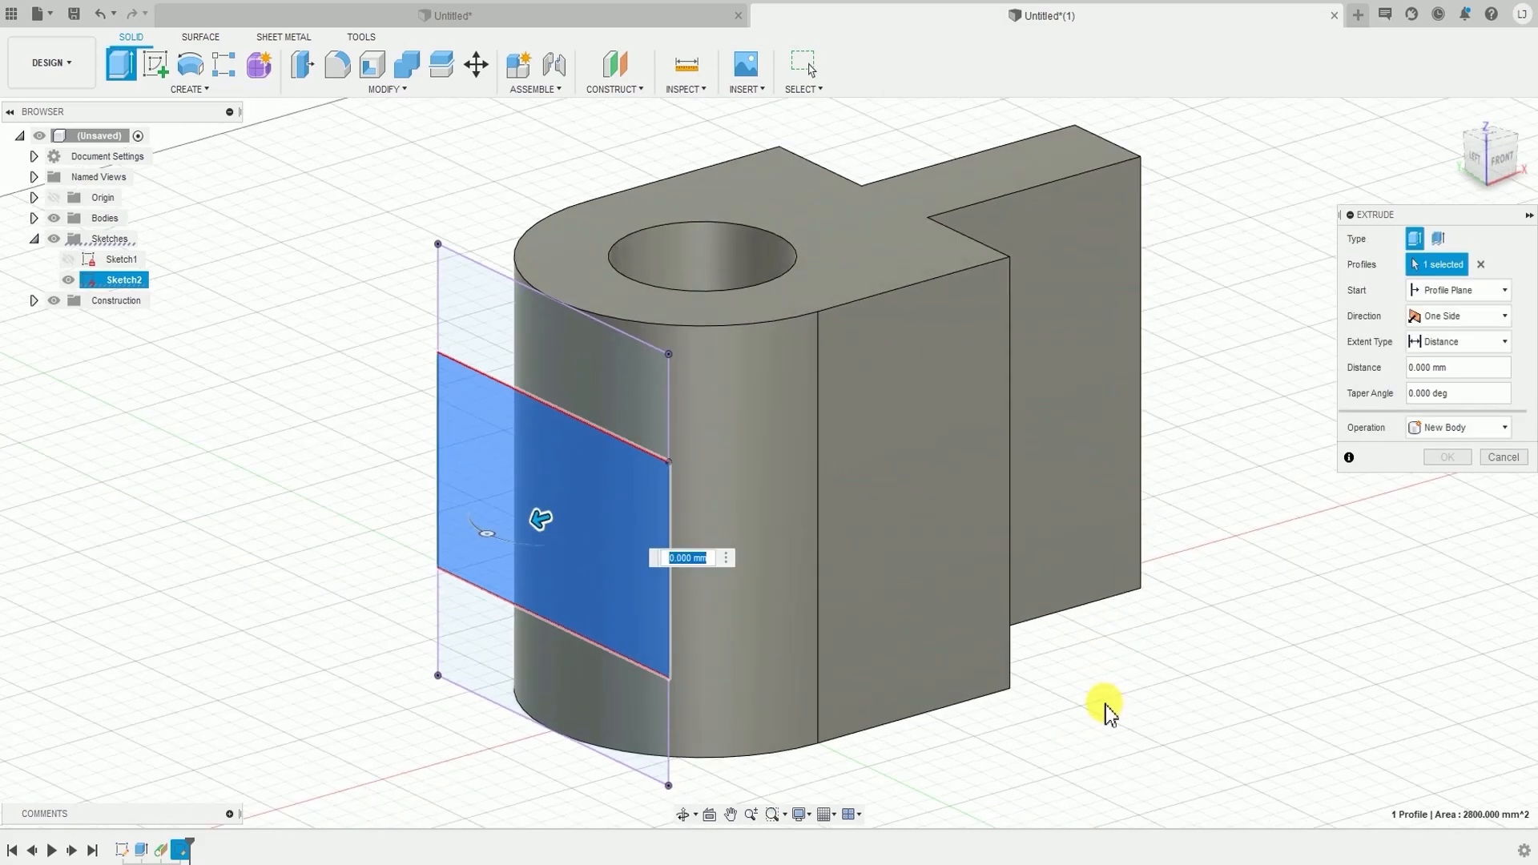
type("60")
middle_click_drag(844, 718, 797, 748, "shift")
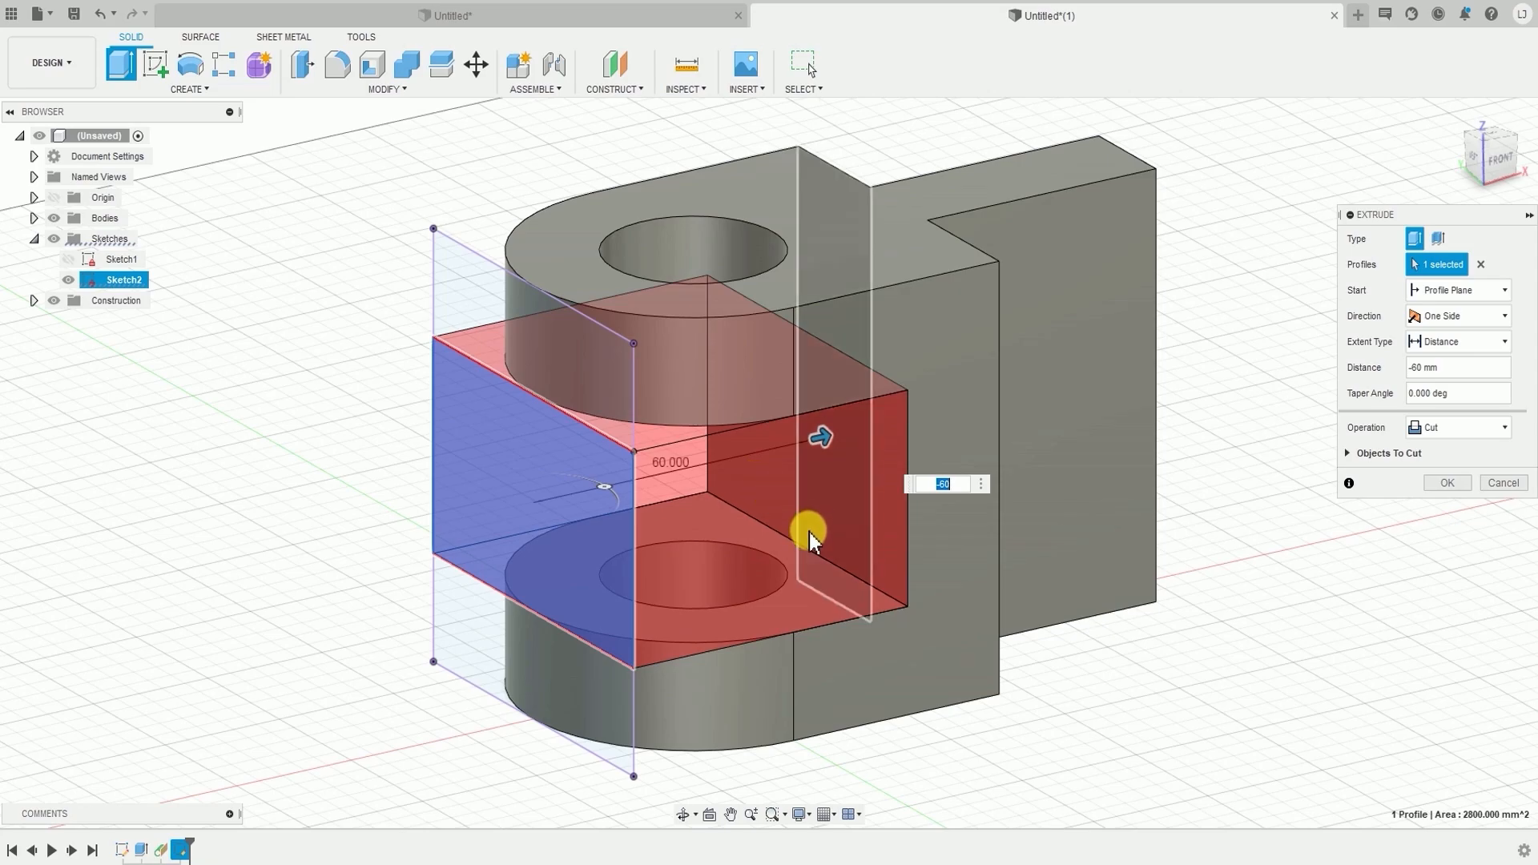
middle_click_drag(801, 532, 814, 501, "shift")
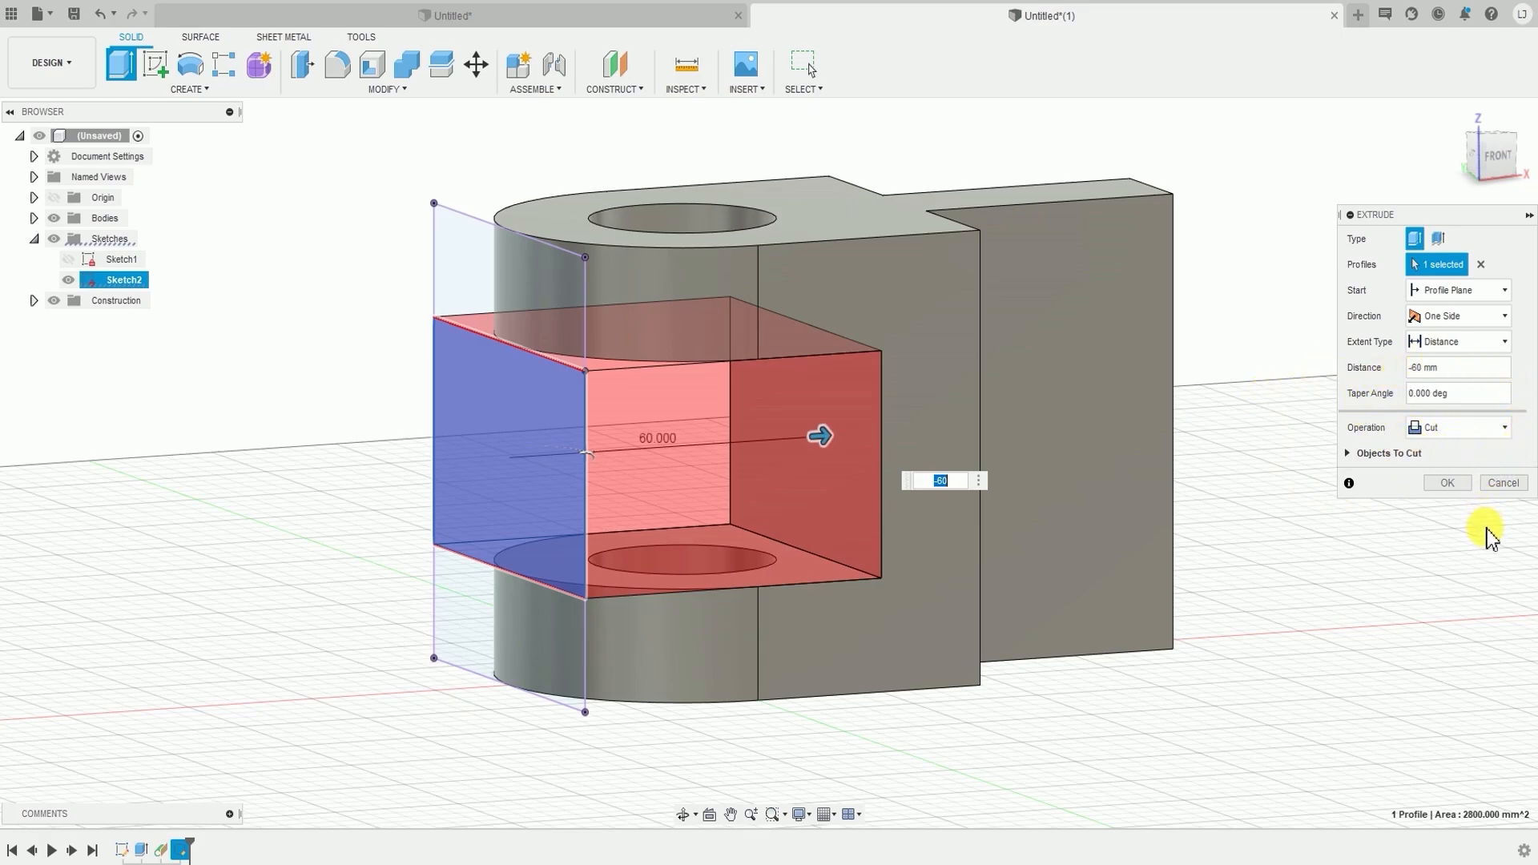
left_click(1456, 483)
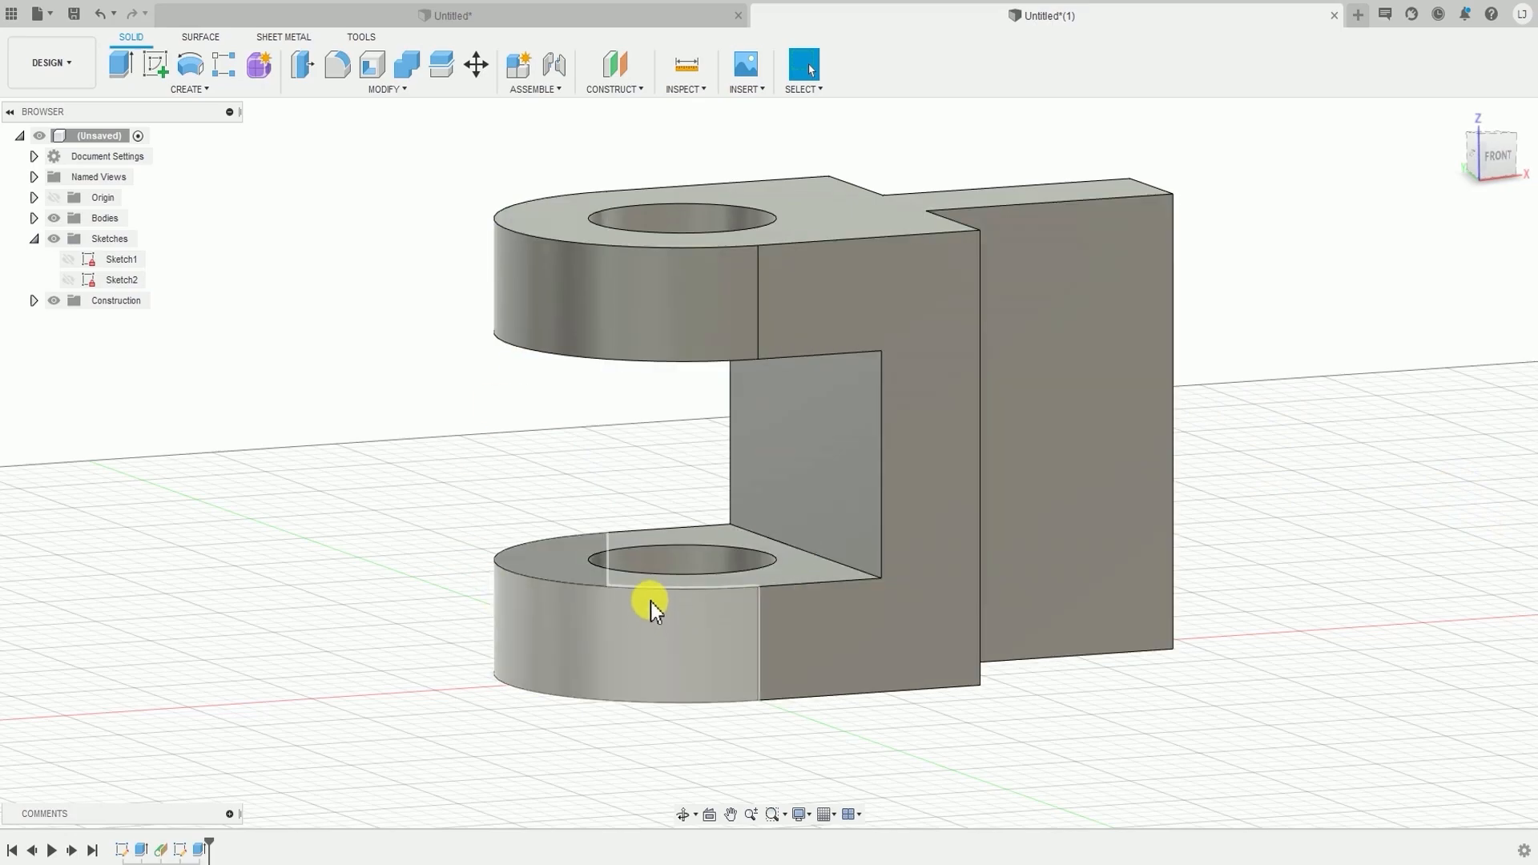
- Start a new sketch on the large front face of the narrower block behind the slotted section
middle_click_drag(771, 559, 769, 529, "shift")
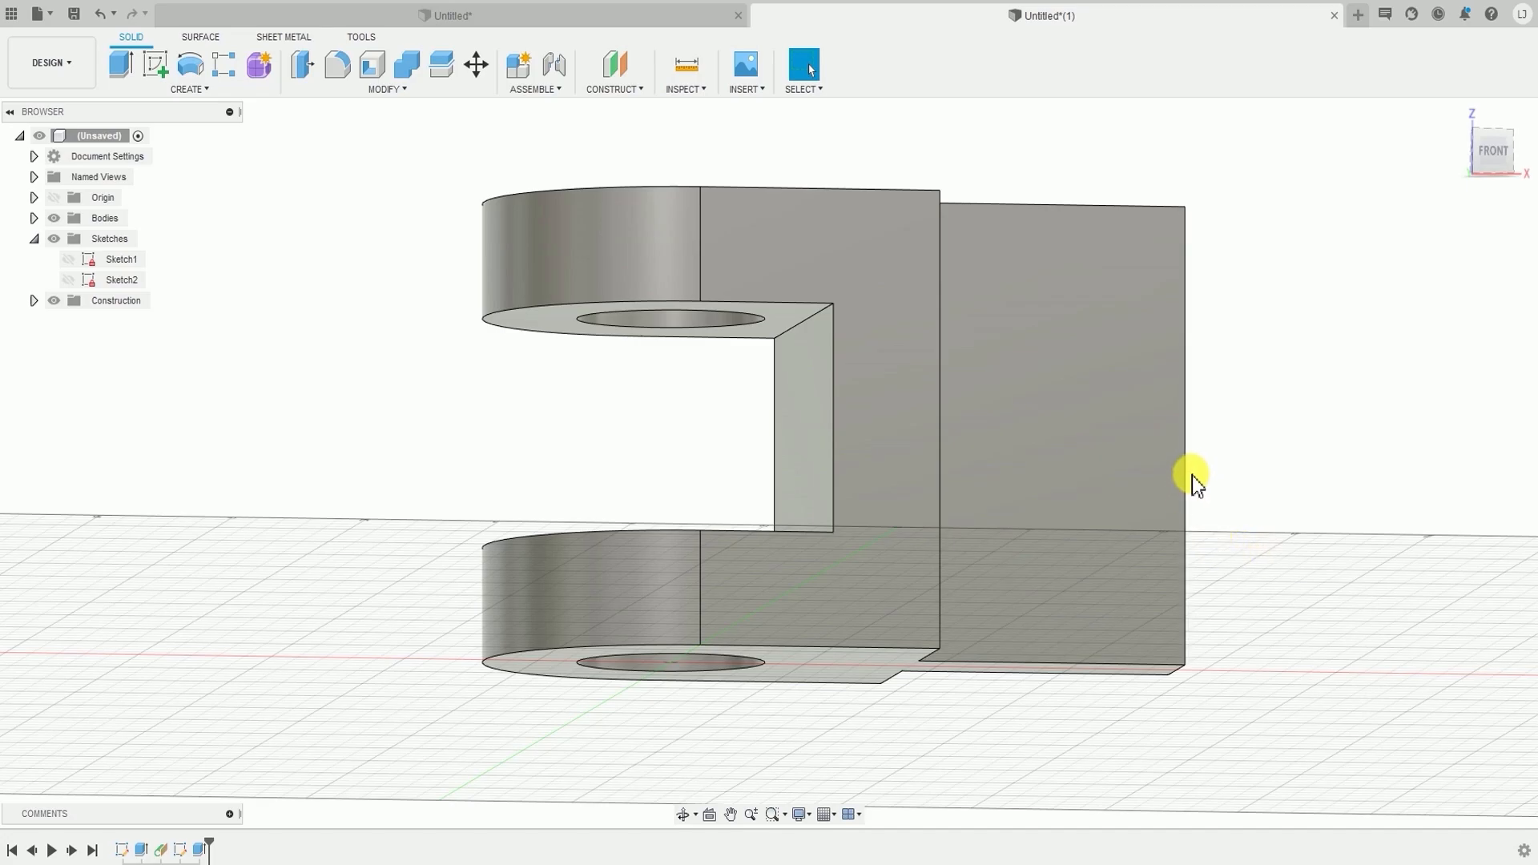
middle_click_drag(1390, 472, 1157, 373, "shift")
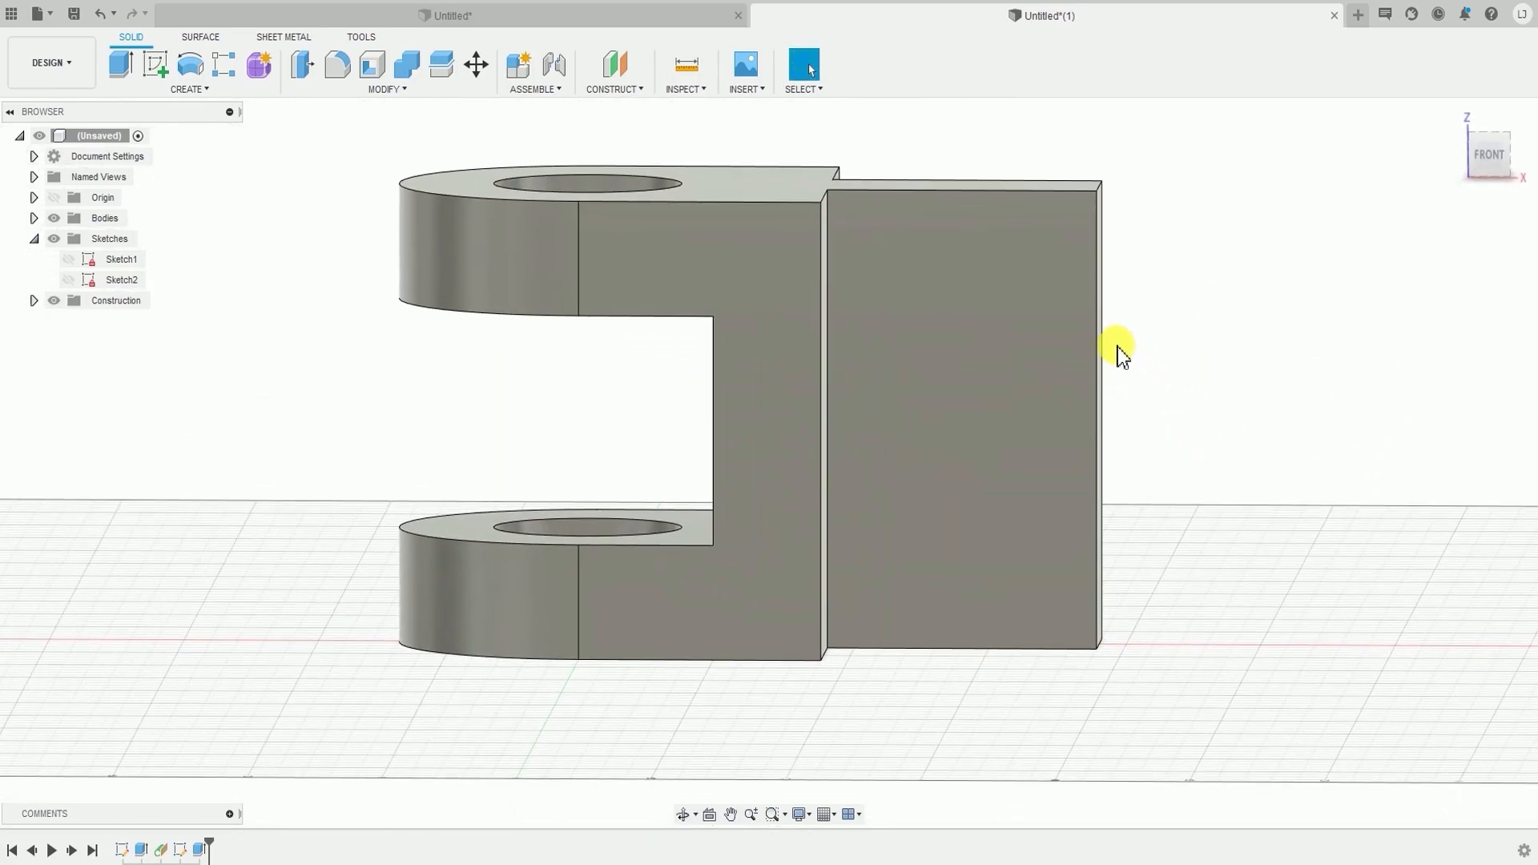
middle_click_drag(1165, 290, 1138, 339, "shift")
key("Escape")
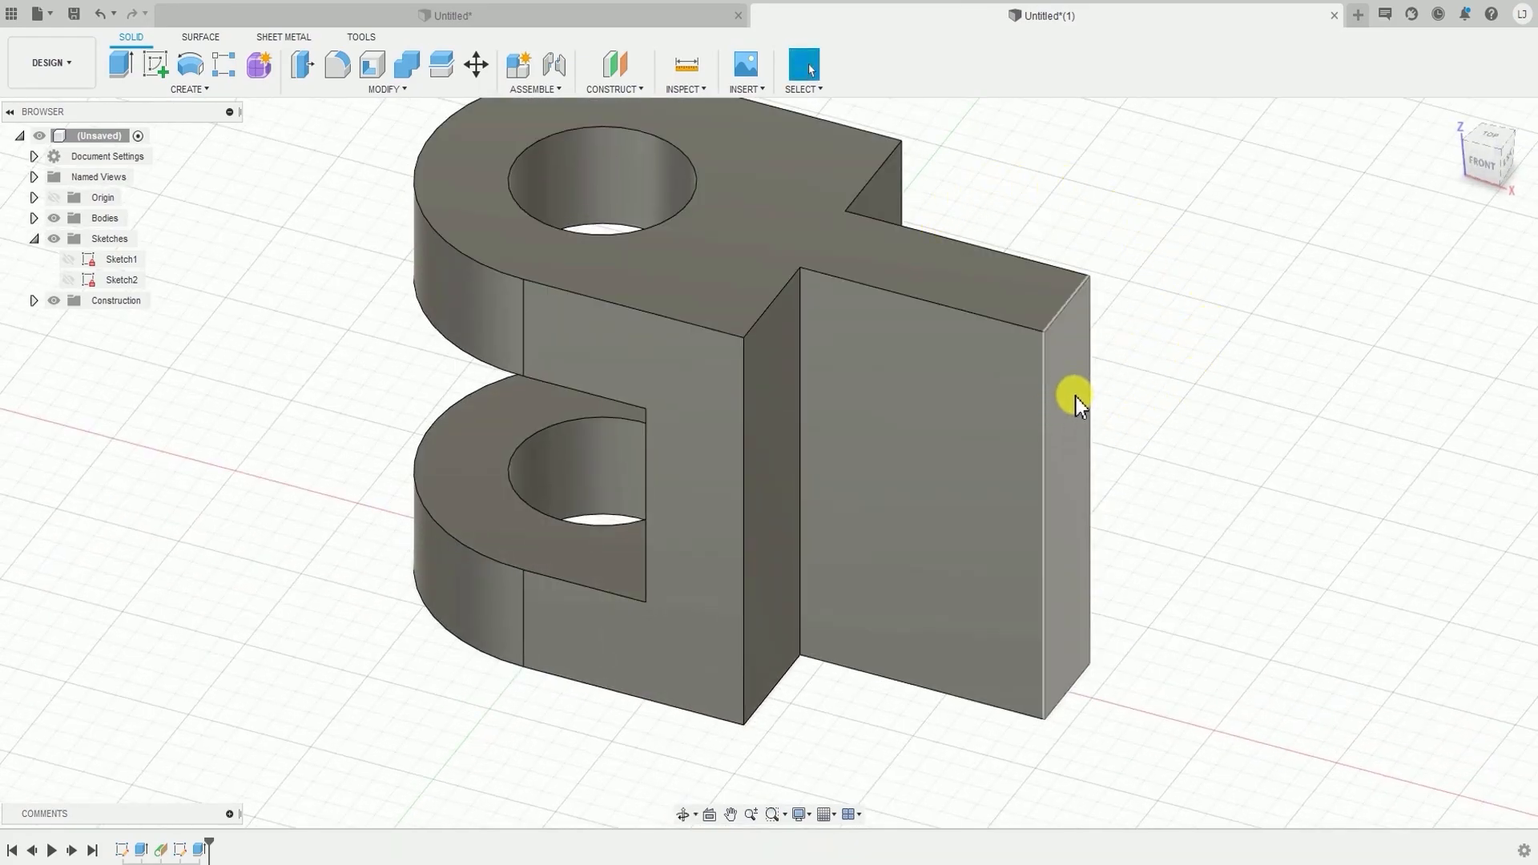
middle_click_drag(1091, 366, 1096, 323, "shift")
key("Escape")
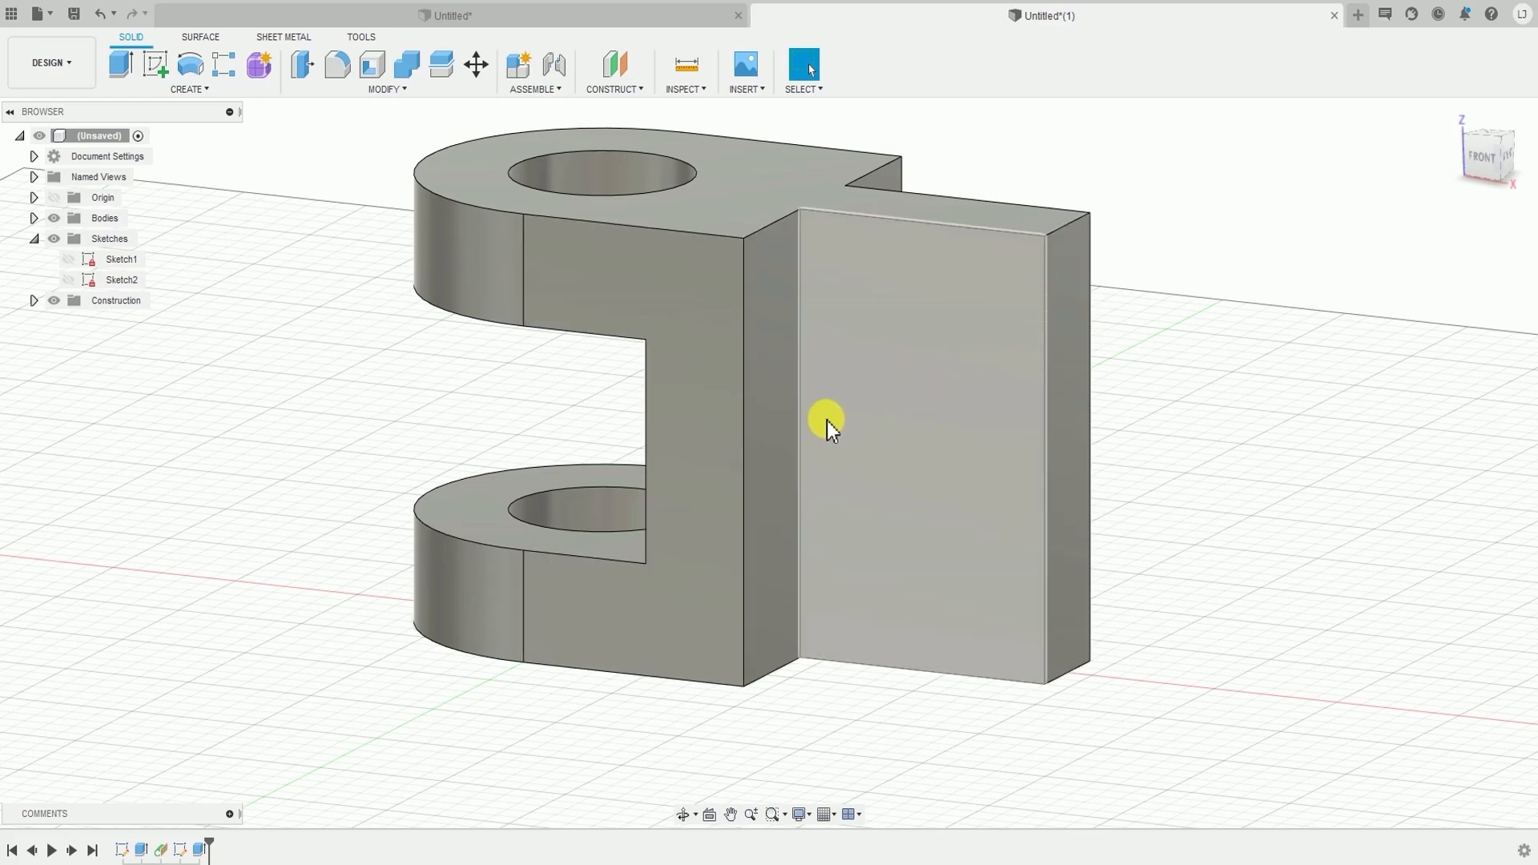
middle_click_drag(858, 410, 662, 391)
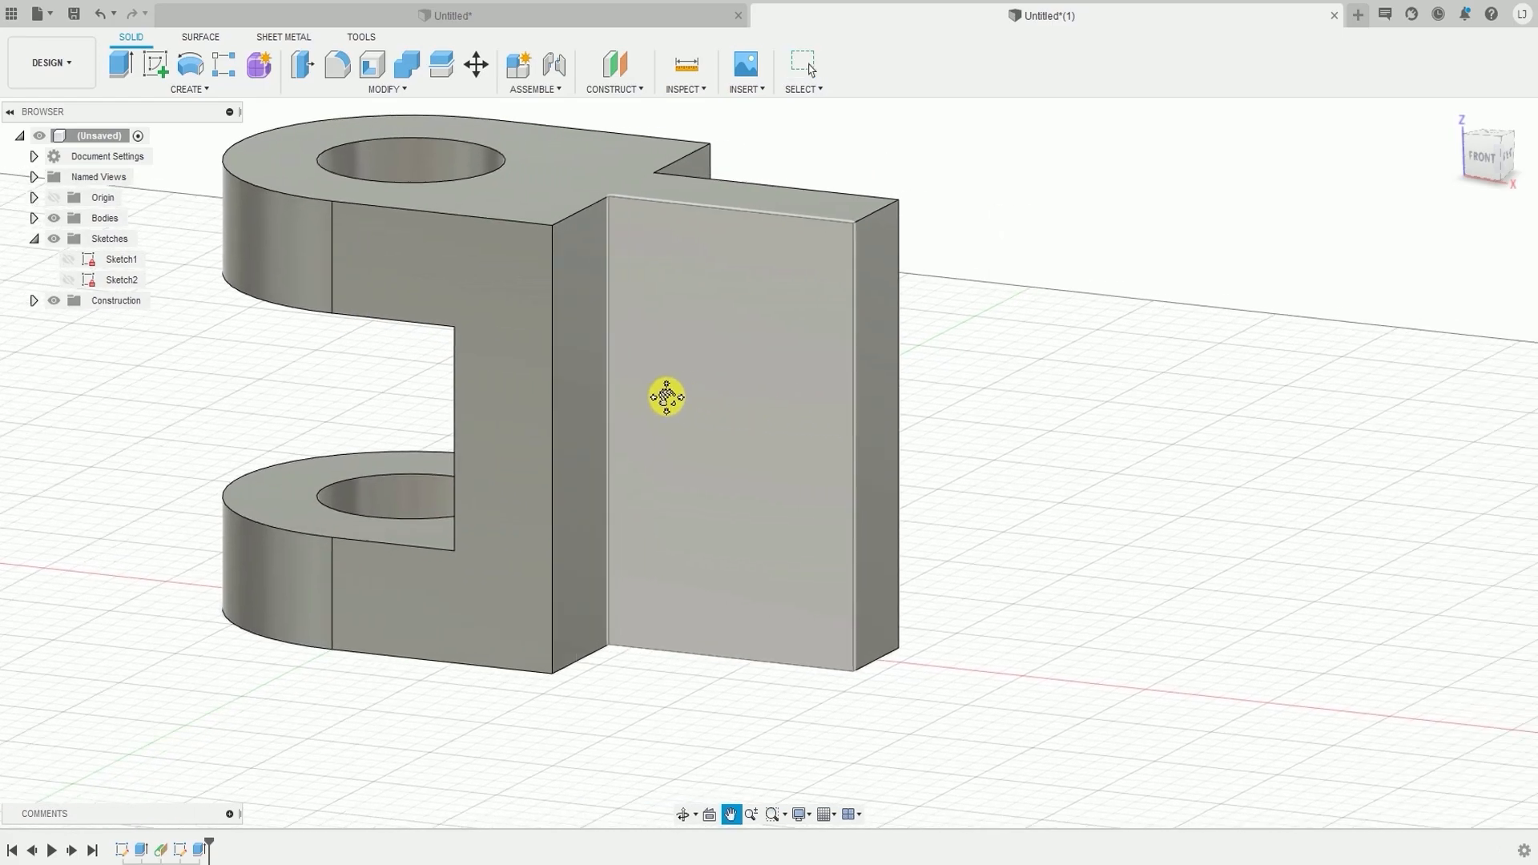
left_click(210, 92)
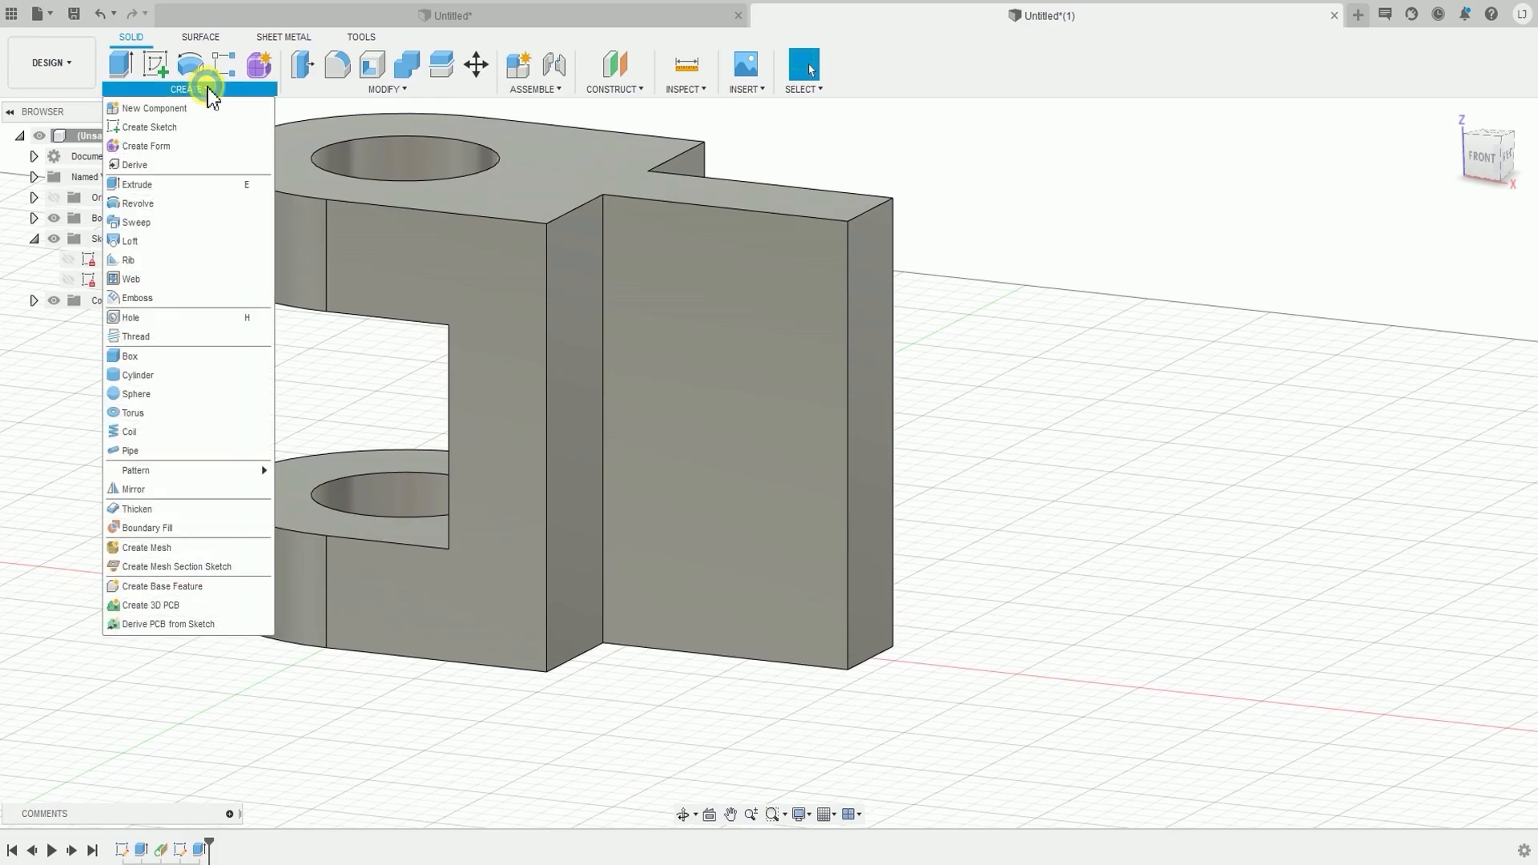
left_click(167, 132)
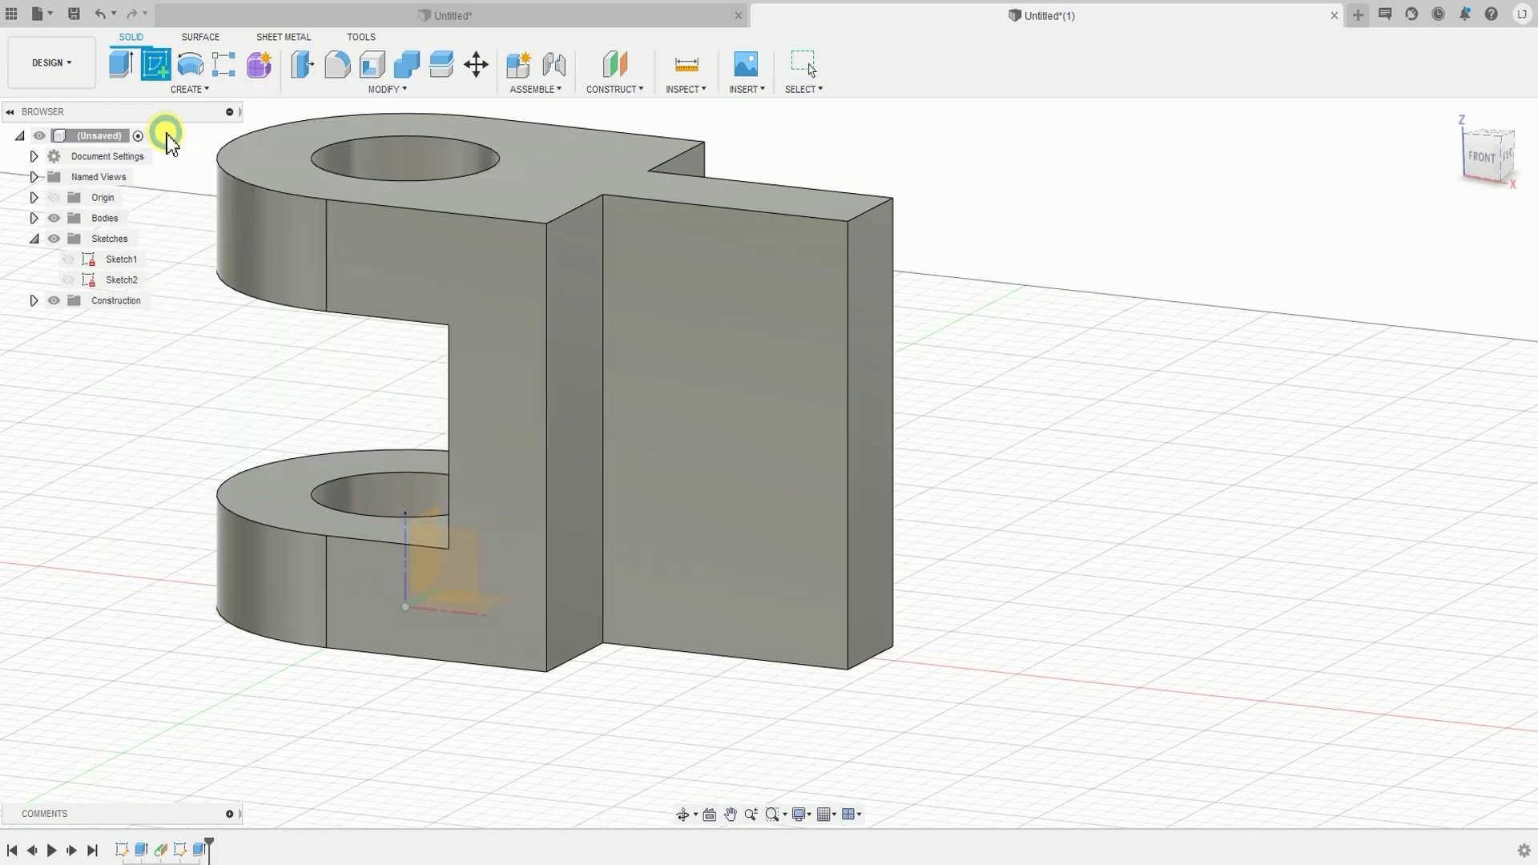
left_click(785, 323)
left_click(756, 305)
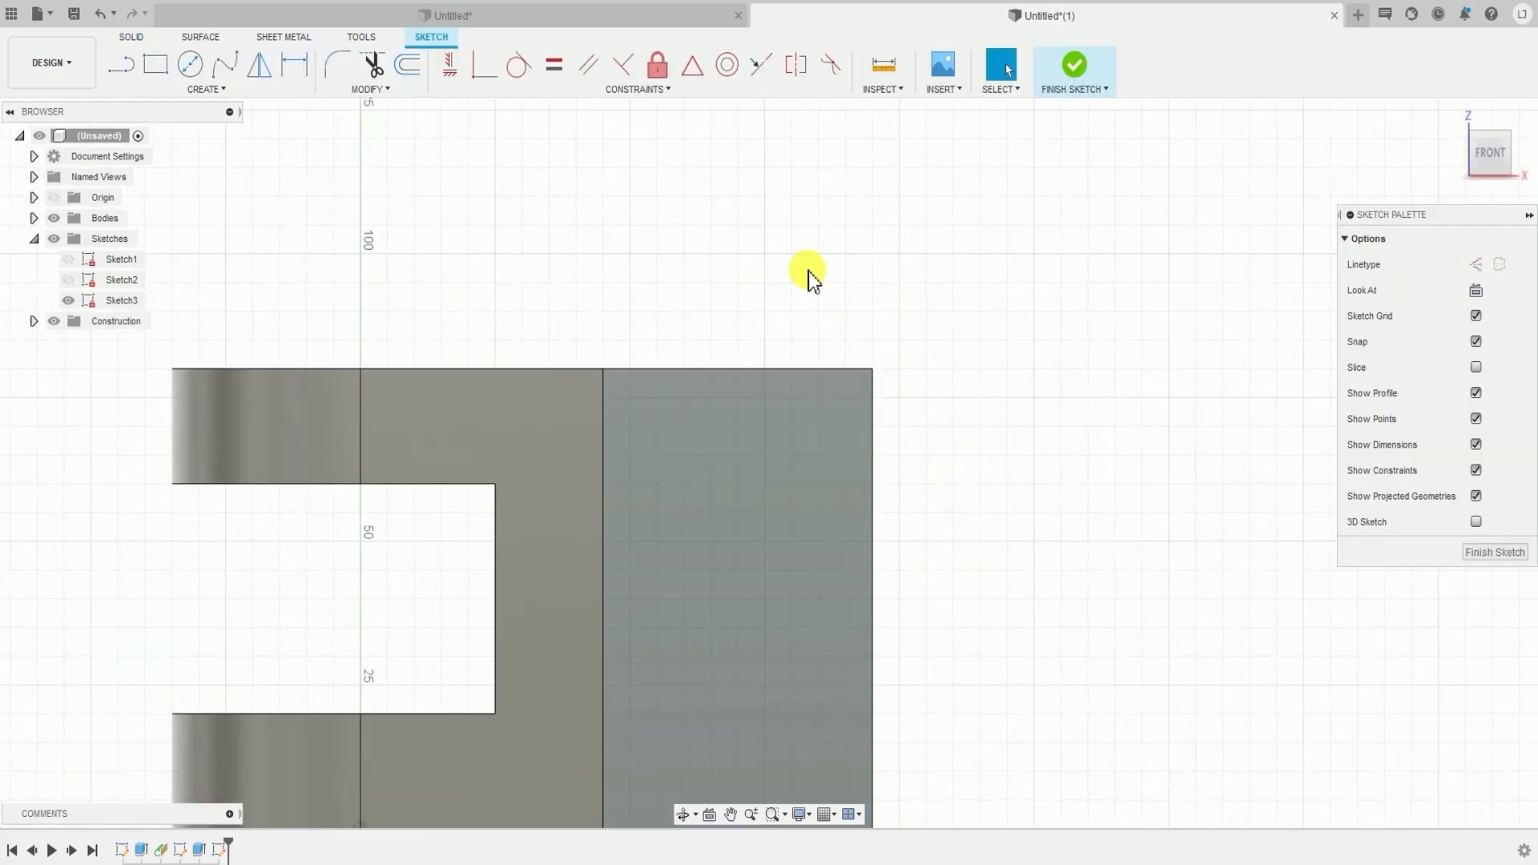
middle_click_drag(637, 298, 598, 210)
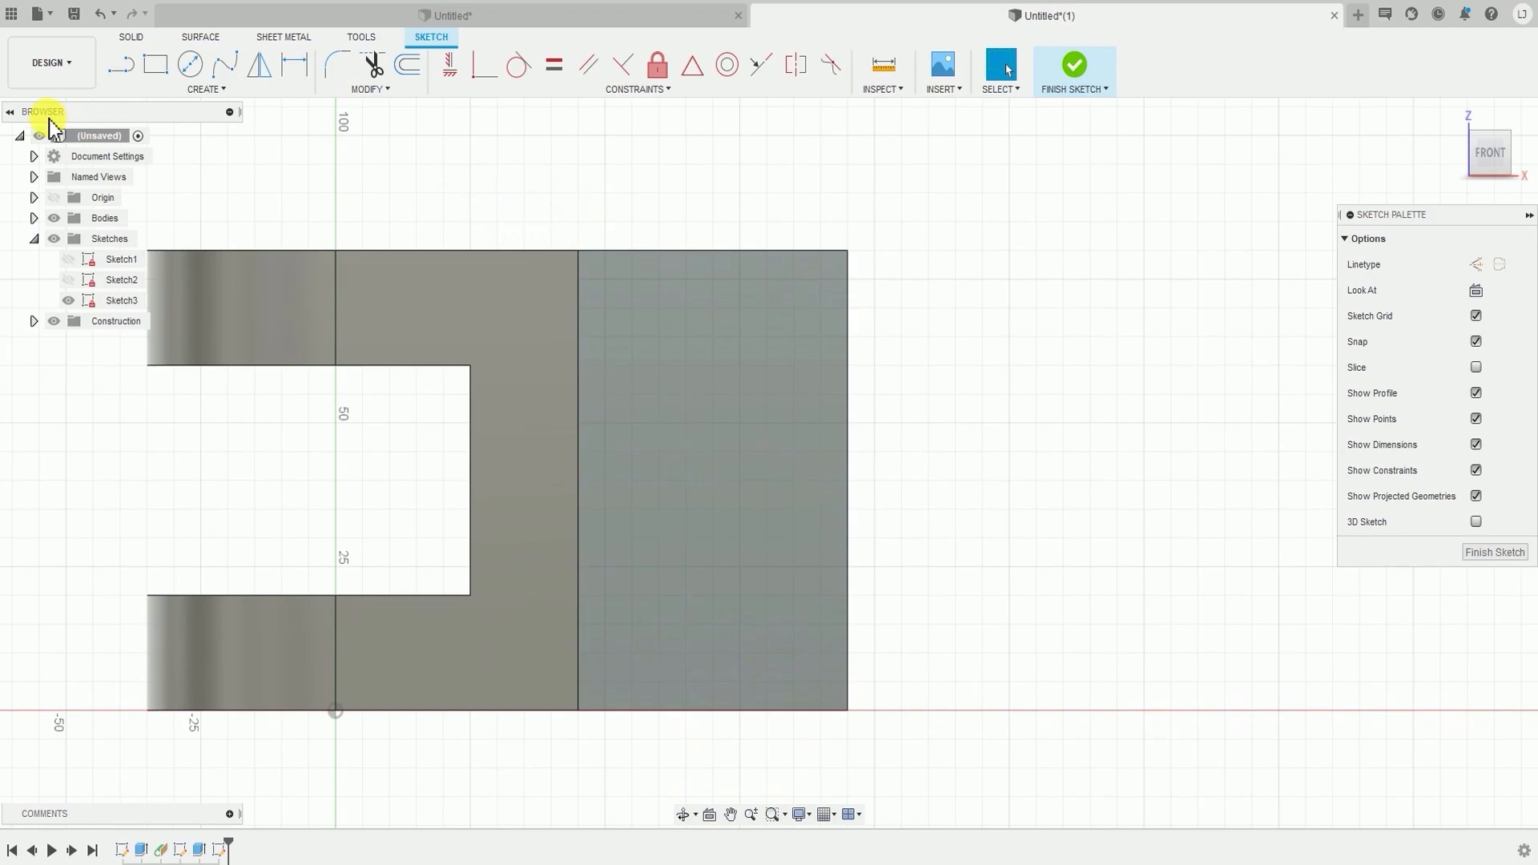
left_click(215, 90)
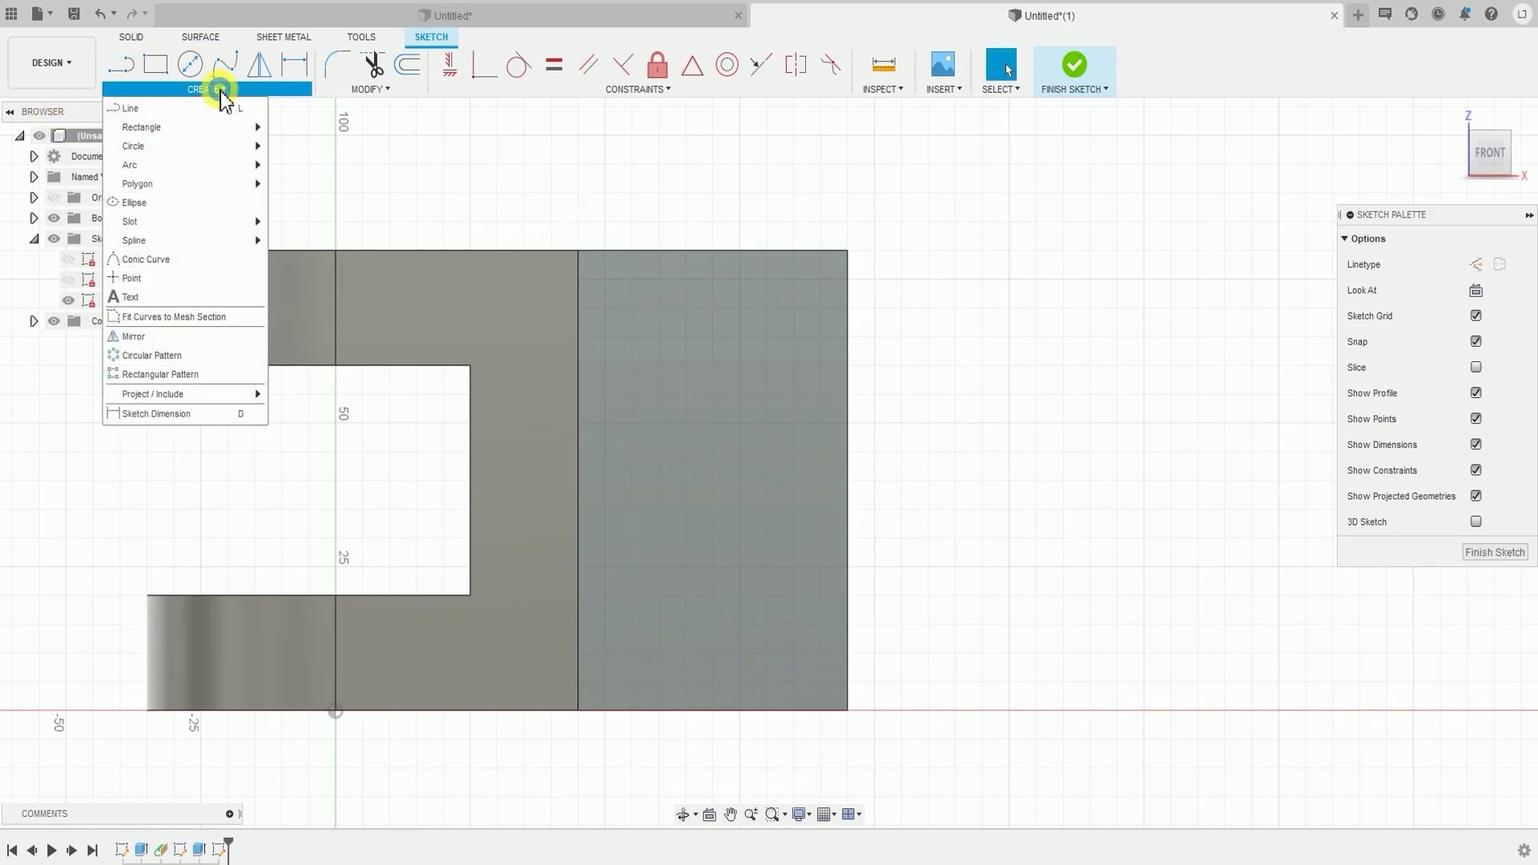
left_click(136, 107)
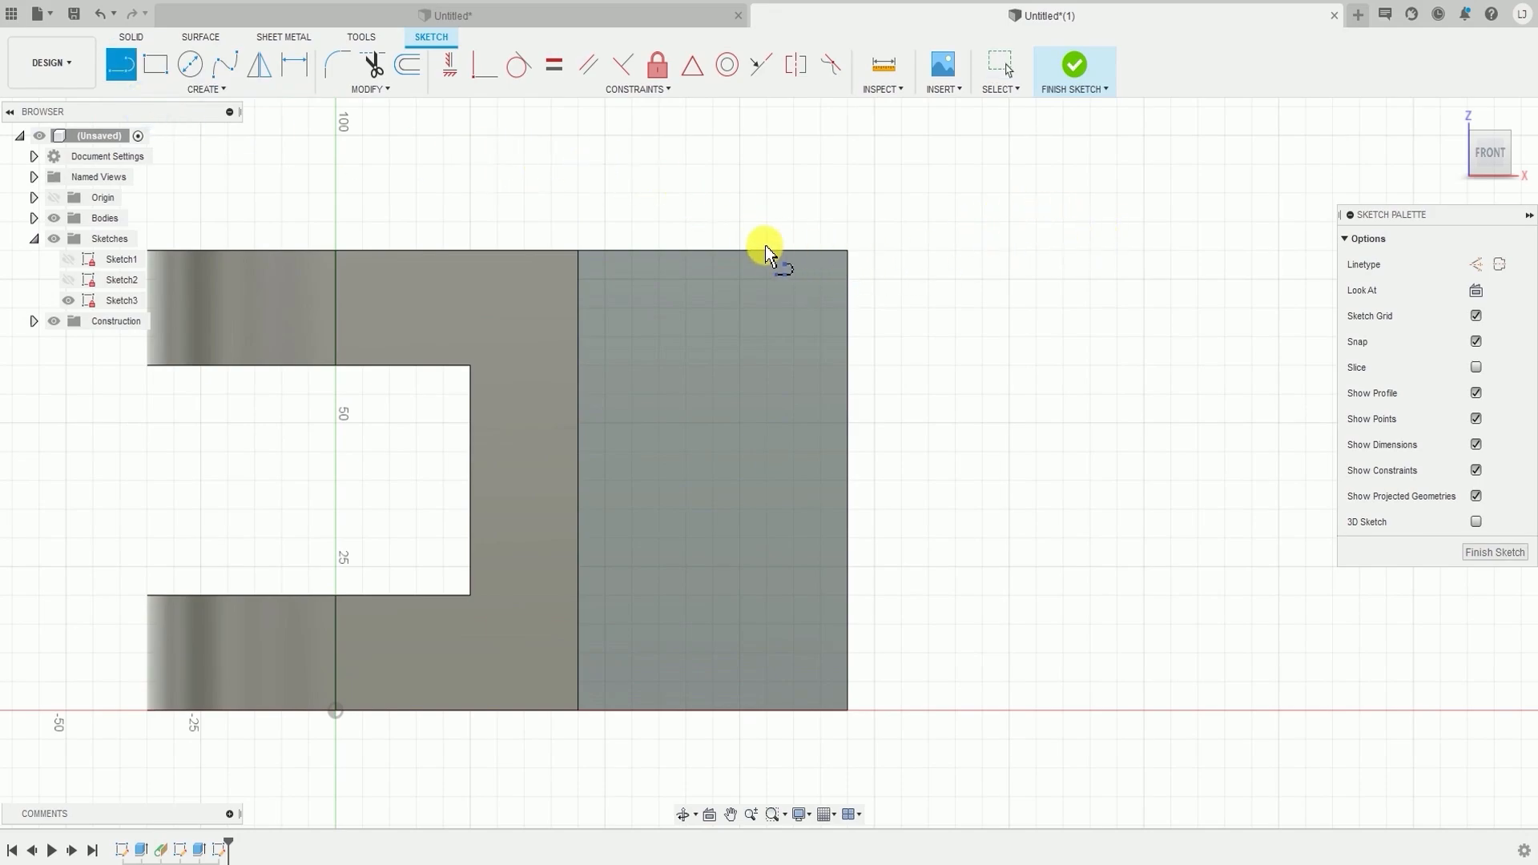
left_click(730, 251)
key("Escape")
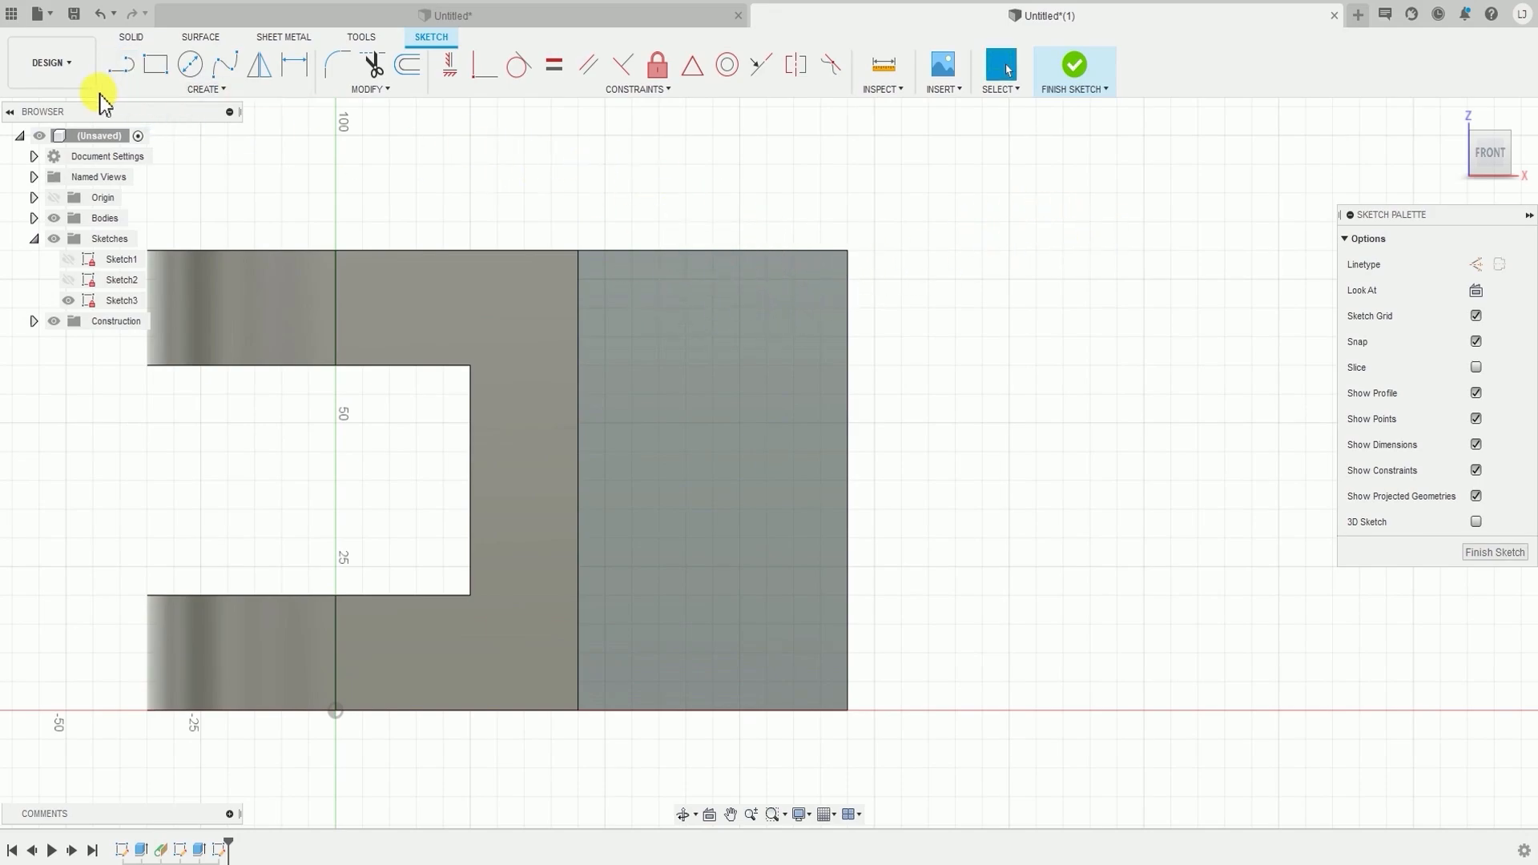
- Sketch a diagonal line across the block's upper outer corner, starting on the top edge about 27 mm from the inner vertical edge
left_click(123, 70)
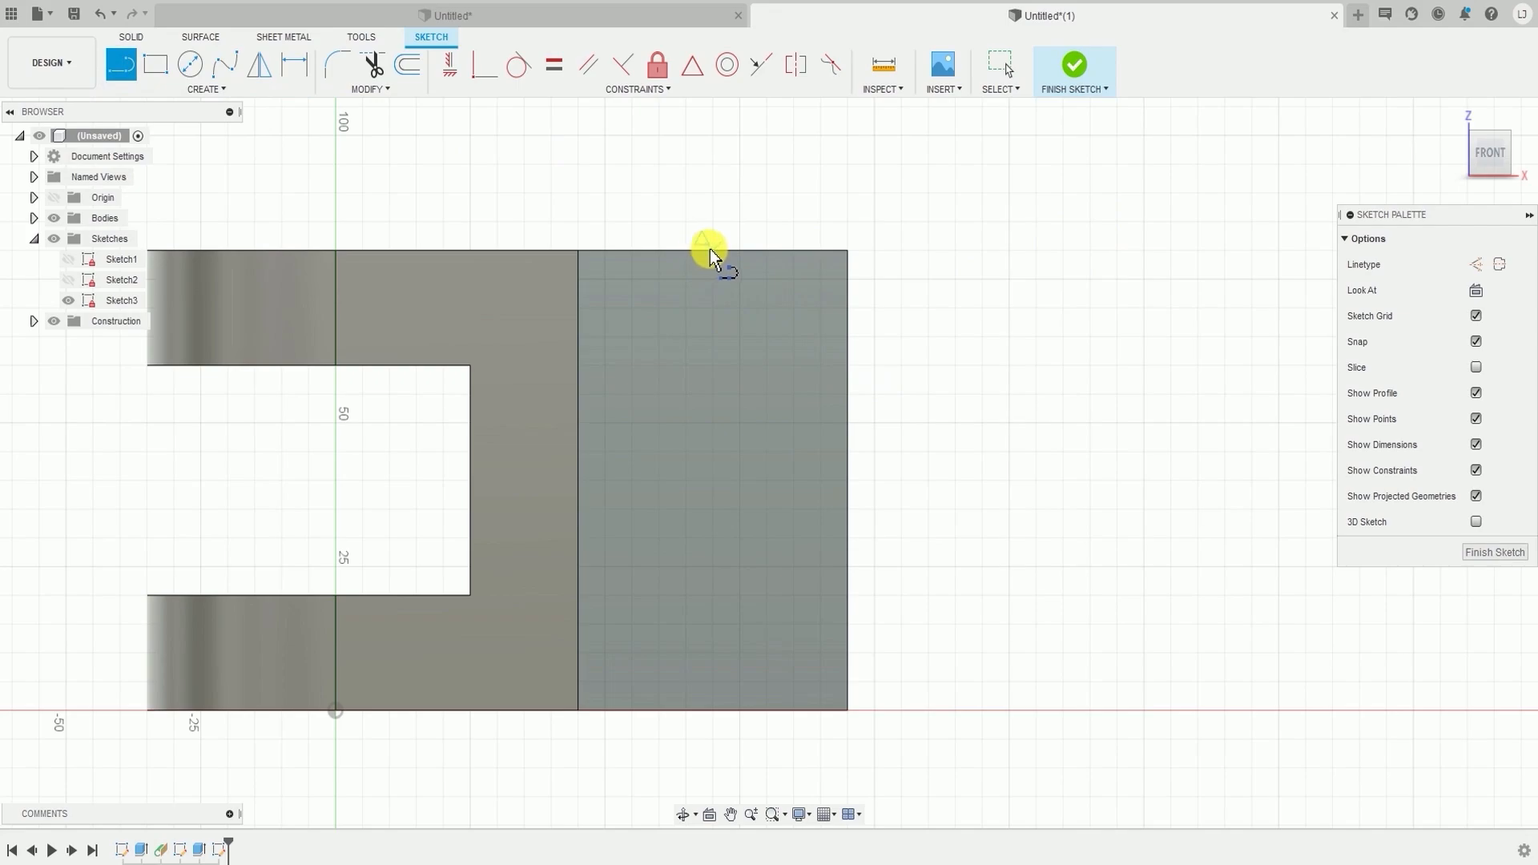
left_click(724, 250)
left_click(848, 377)
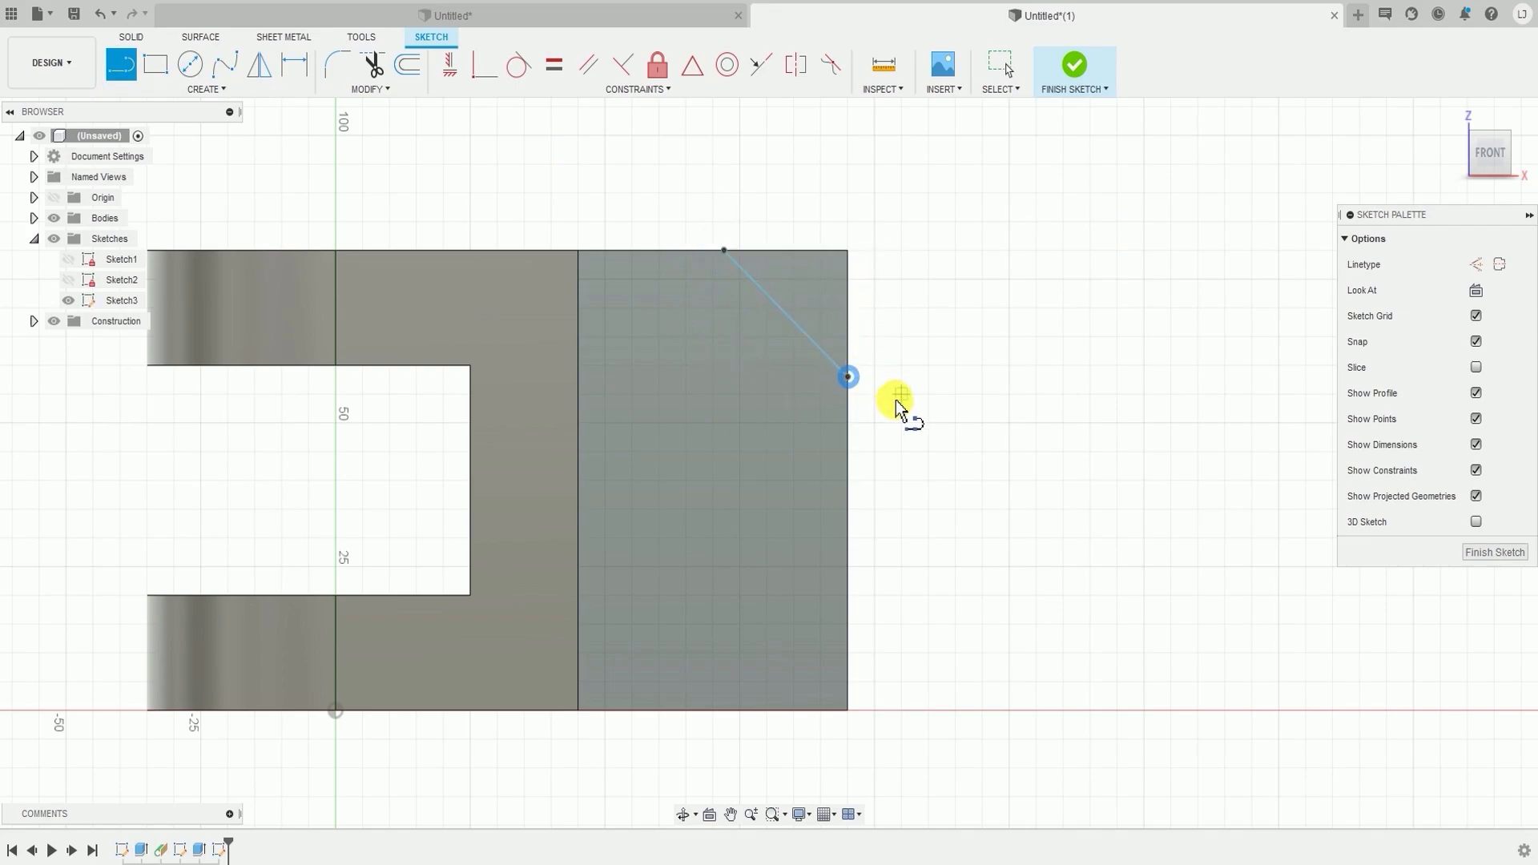
key("Escape")
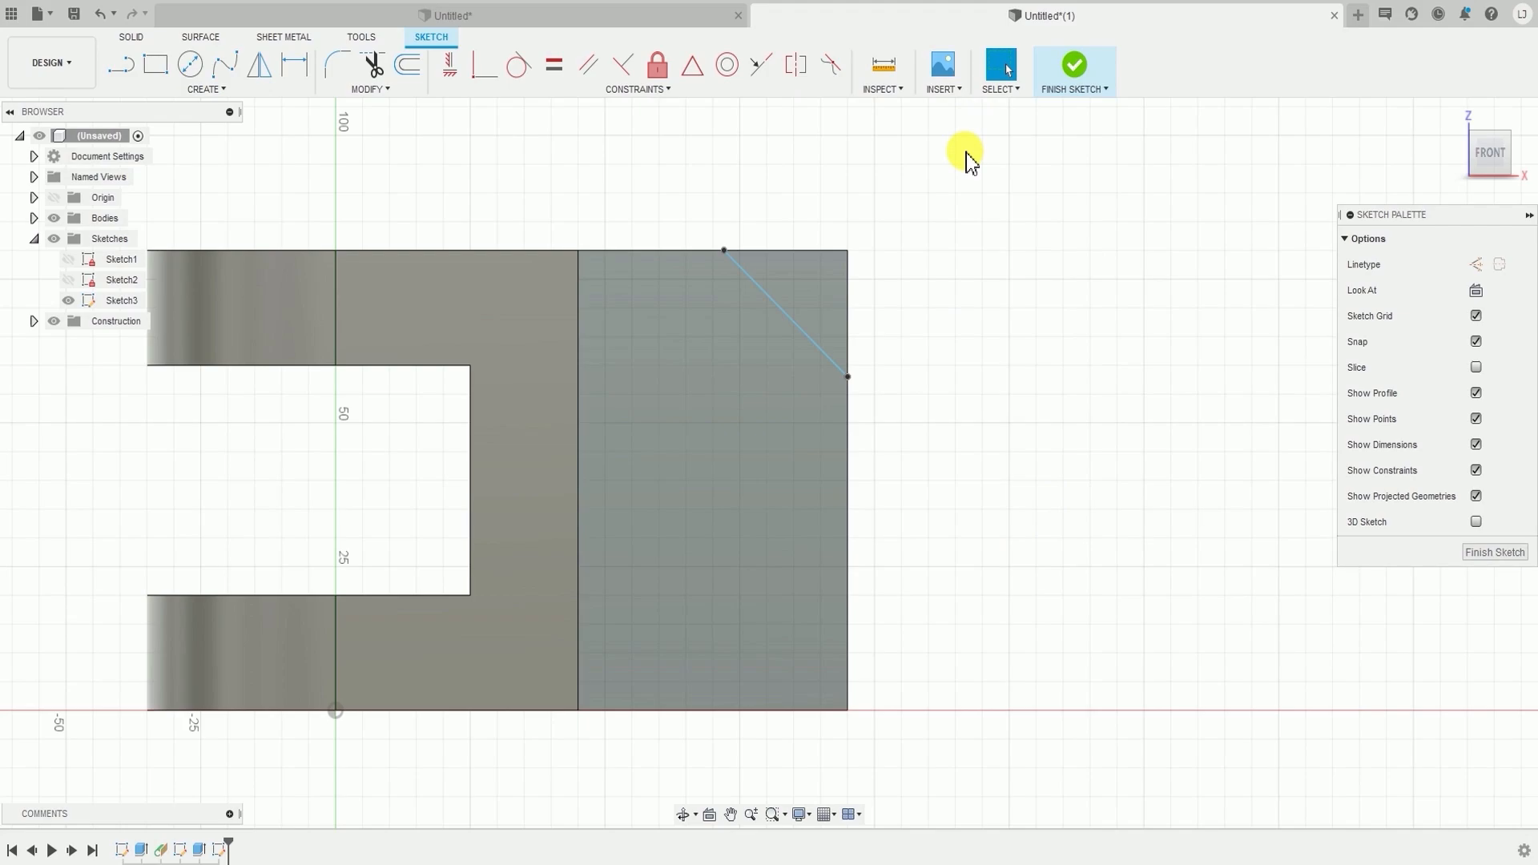
- Dimension the horizontal distance from the inner vertical edge's upper corner to the diagonal line's upper endpoint as 30 mm
left_click(220, 95)
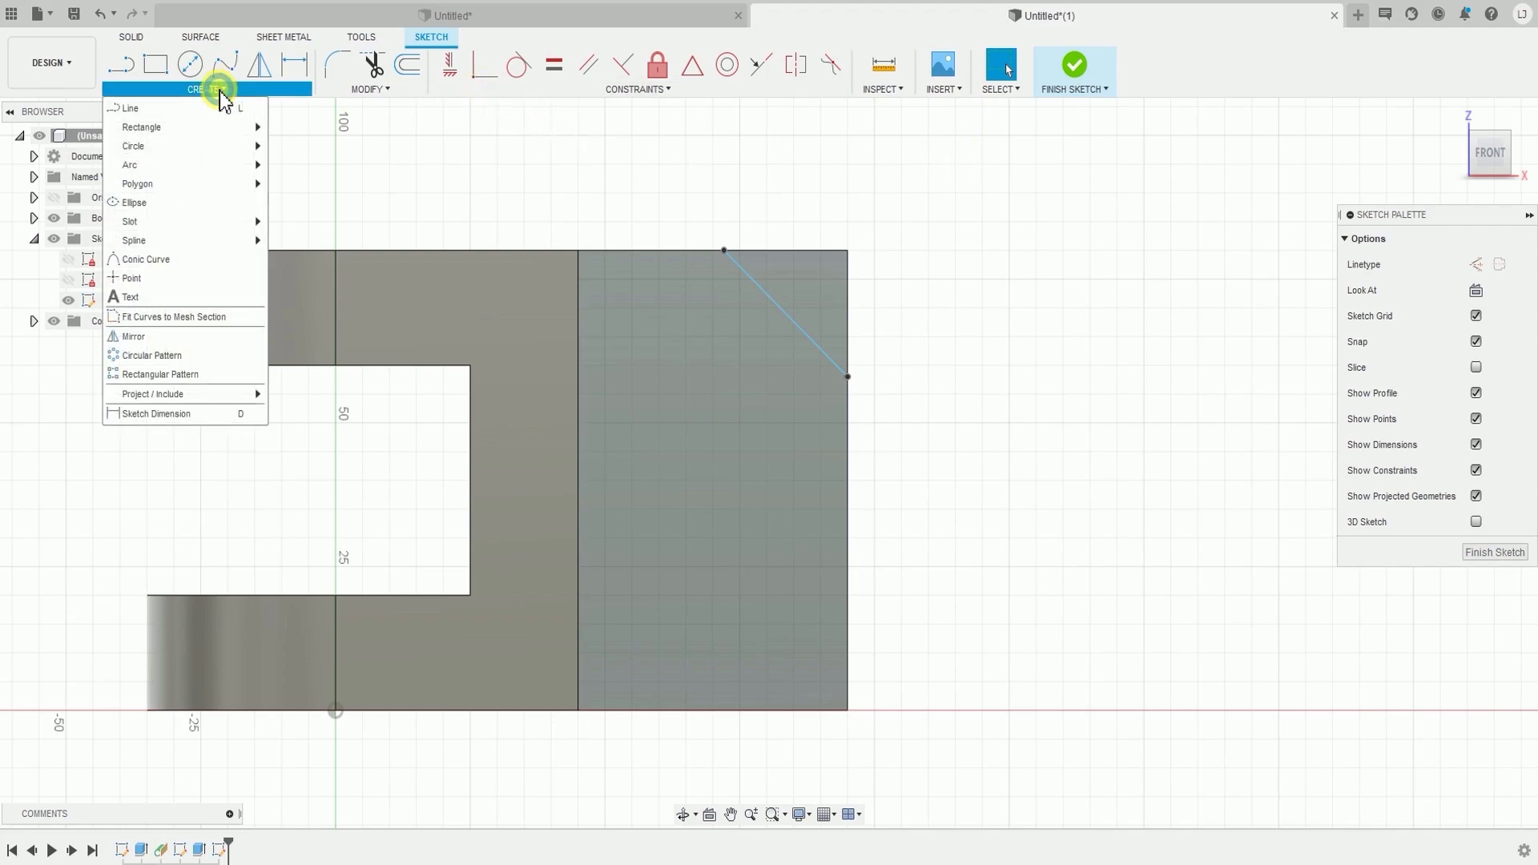
left_click(167, 414)
scroll(665, 280, "up", 3)
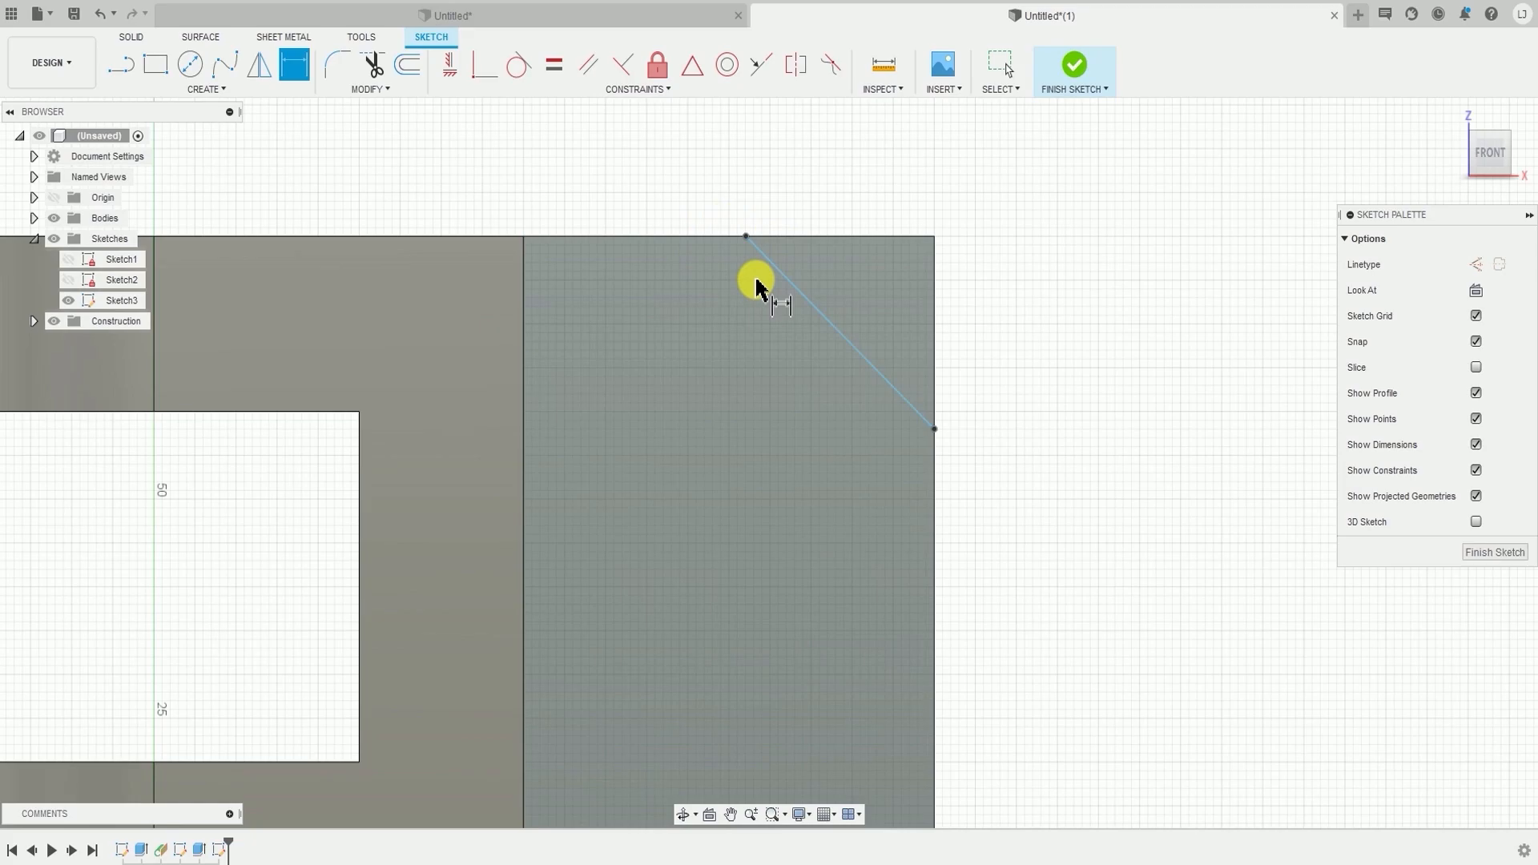
left_click(745, 237)
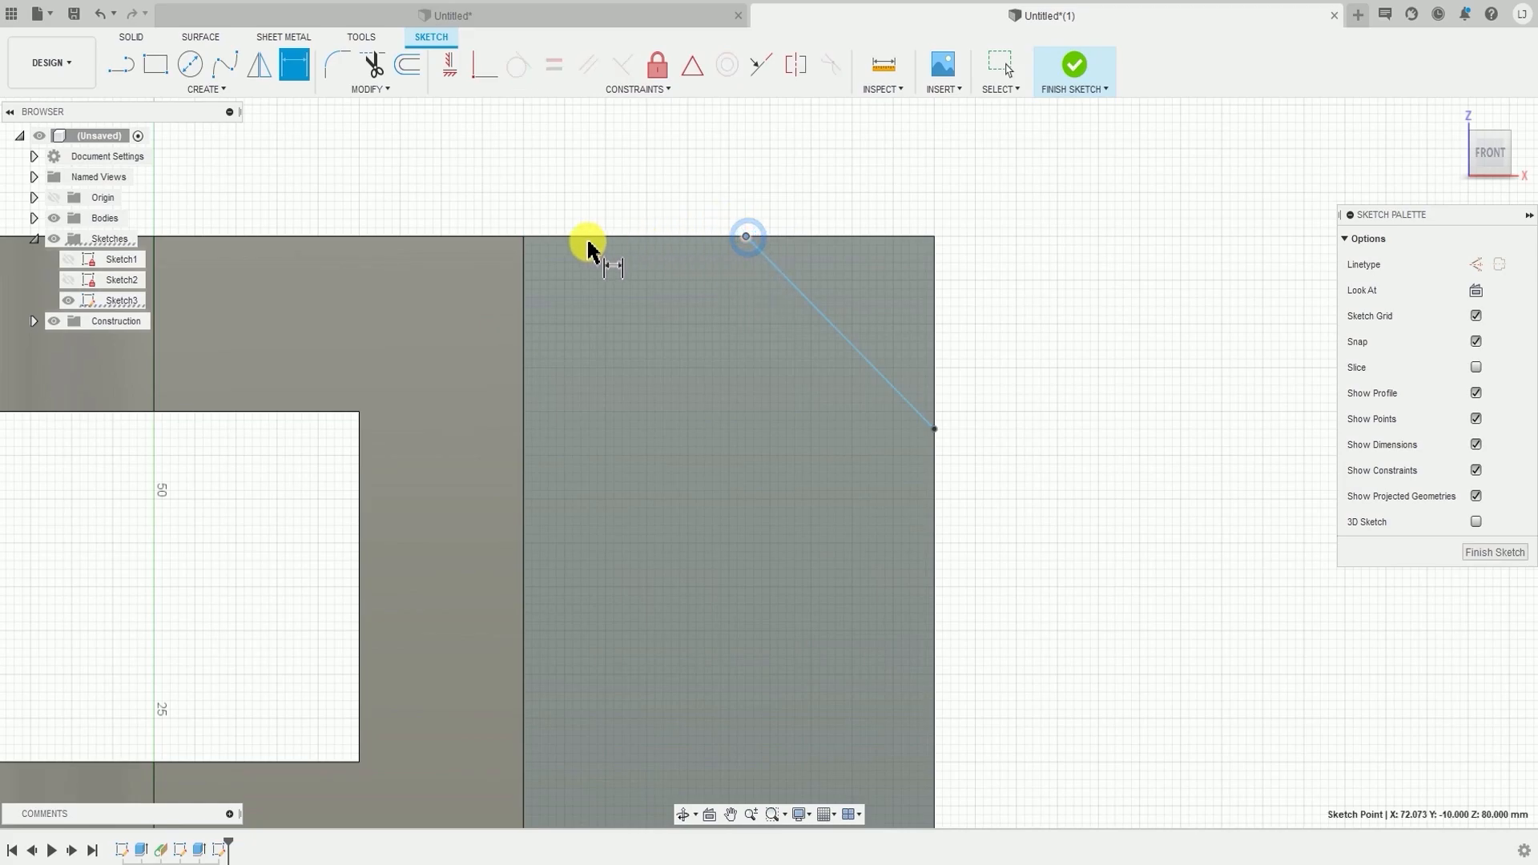
left_click(525, 237)
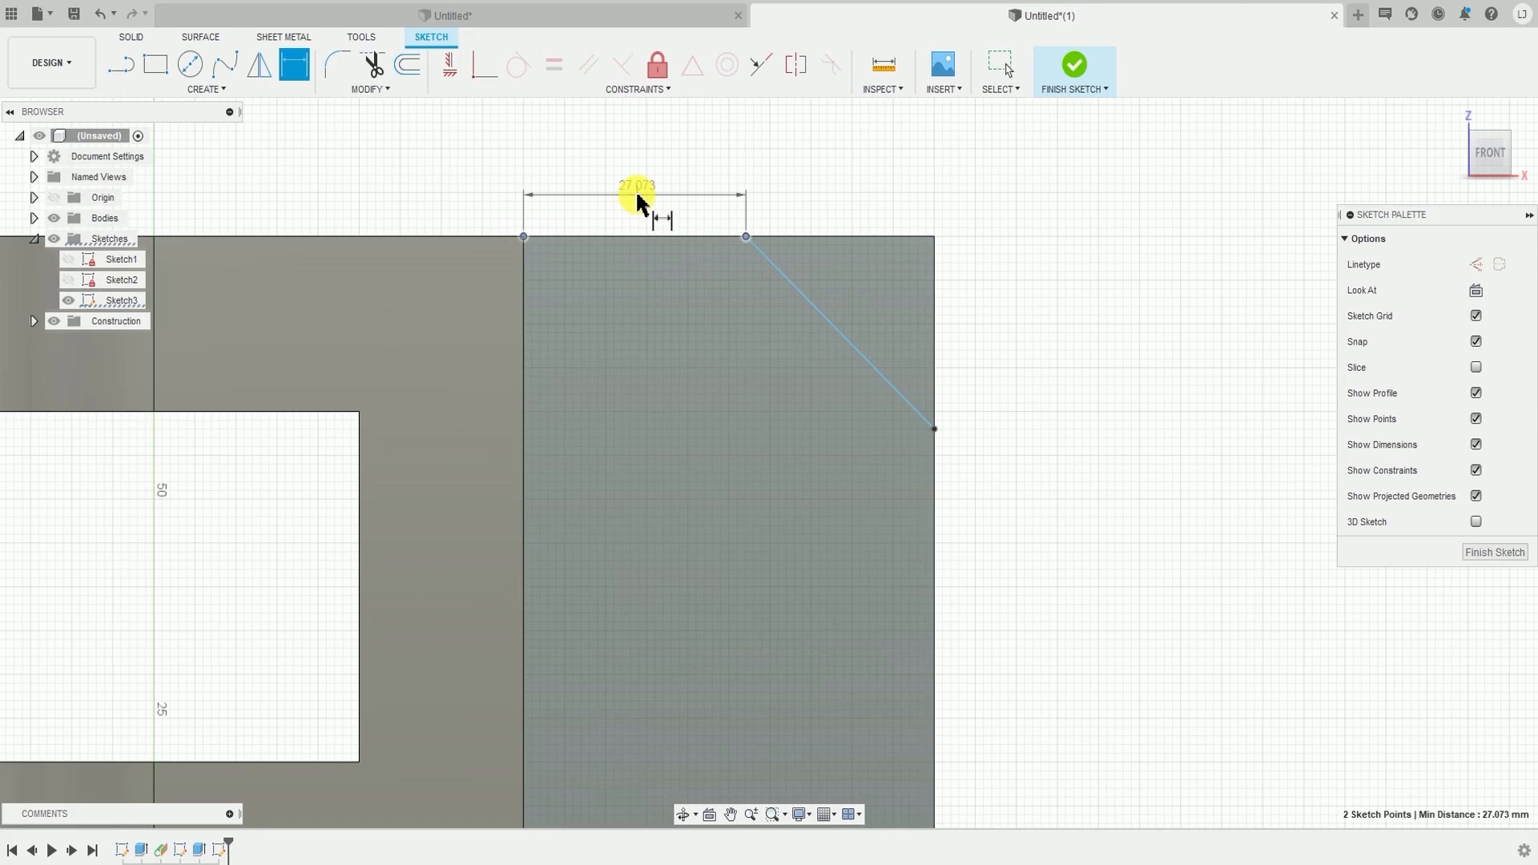
left_click(638, 196)
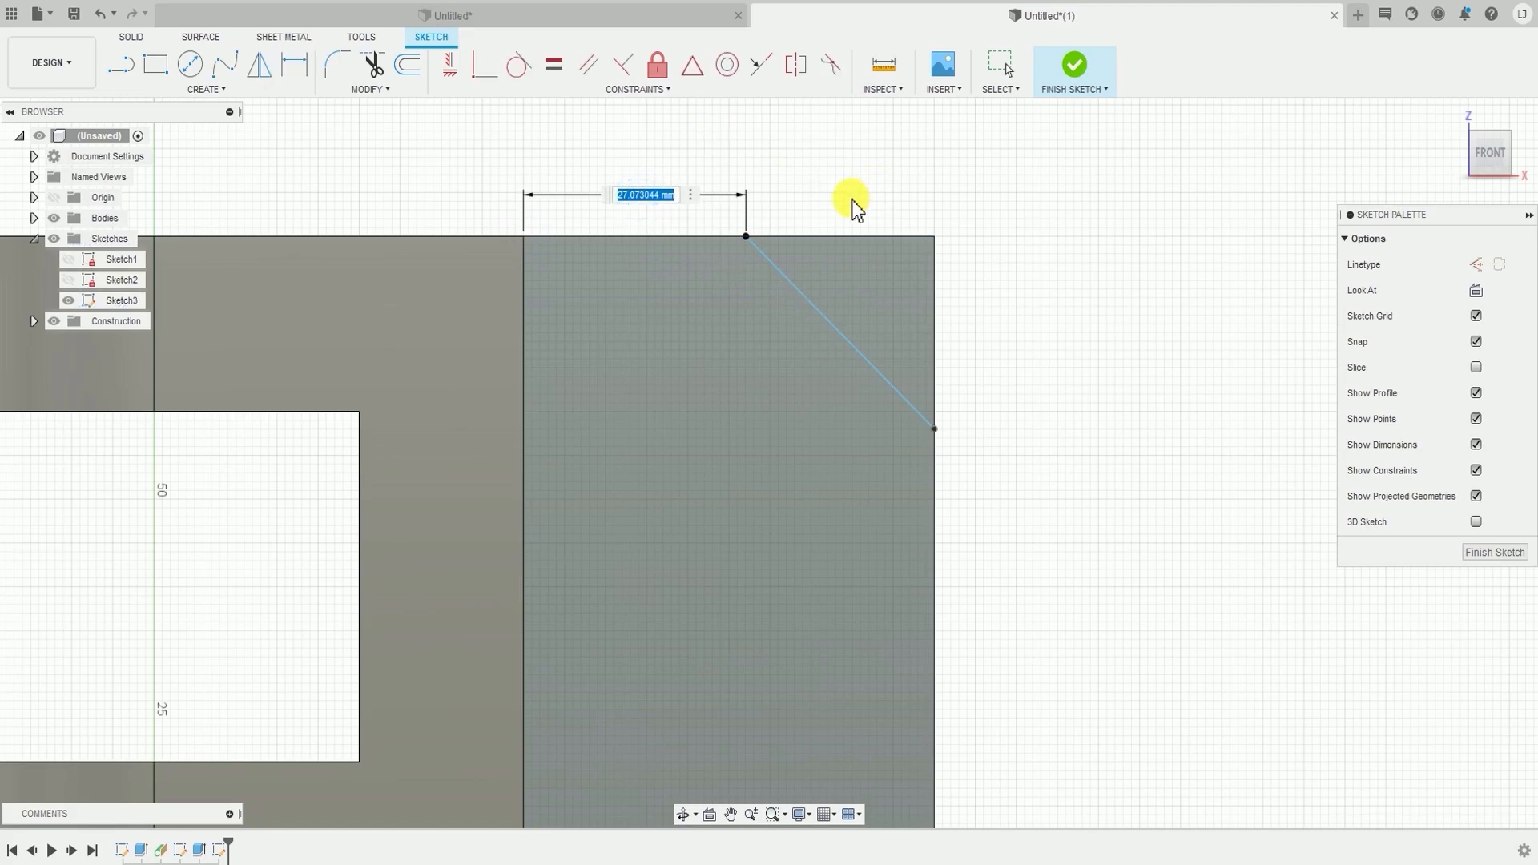
key("Return")
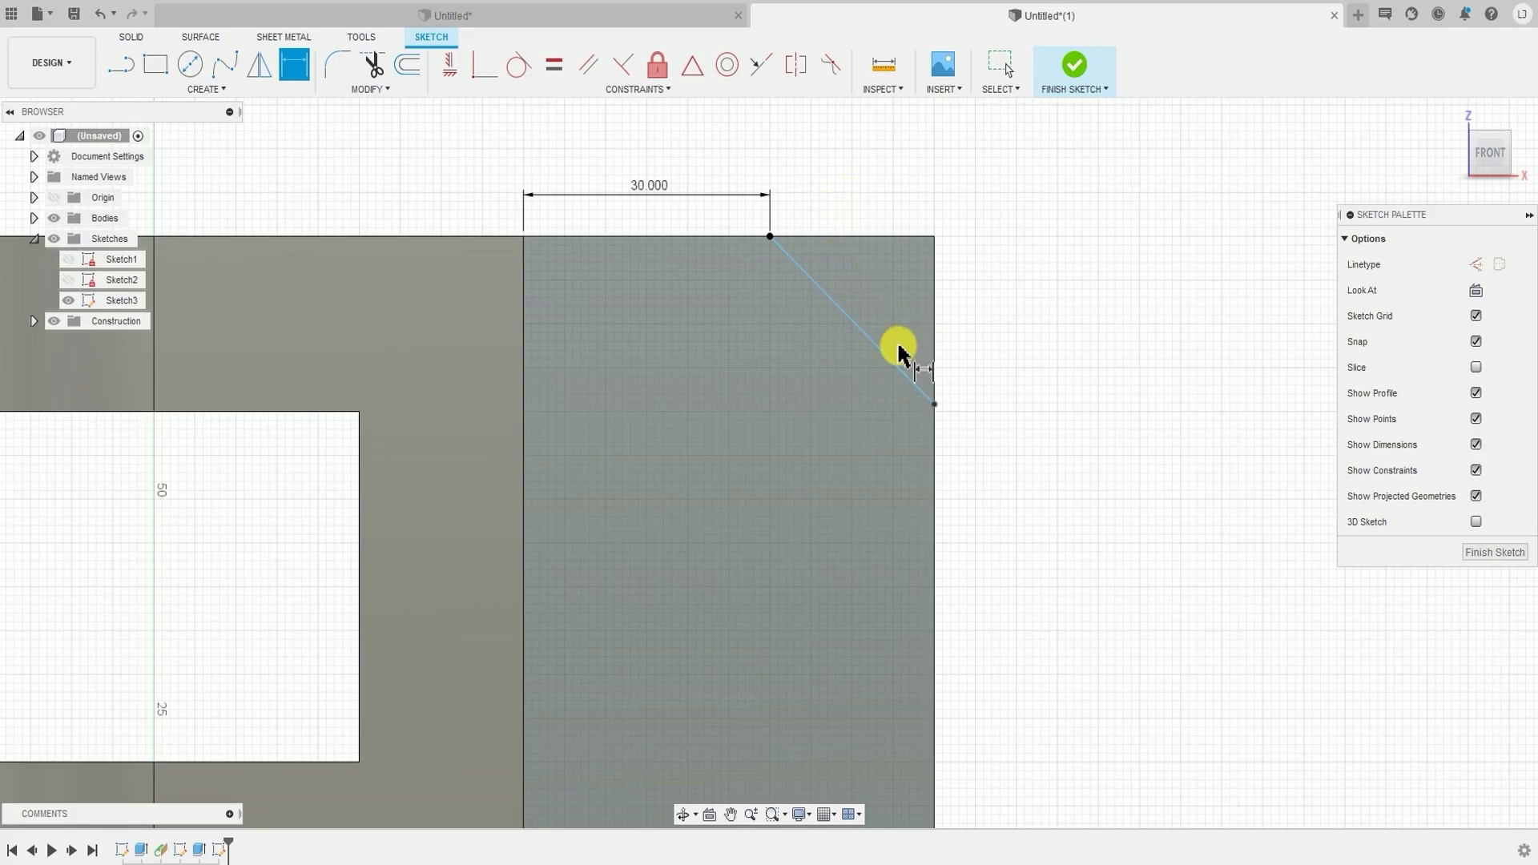
- Set the angle between the block's top edge and the diagonal line to 135 degrees and finish the sketch
left_click(720, 236)
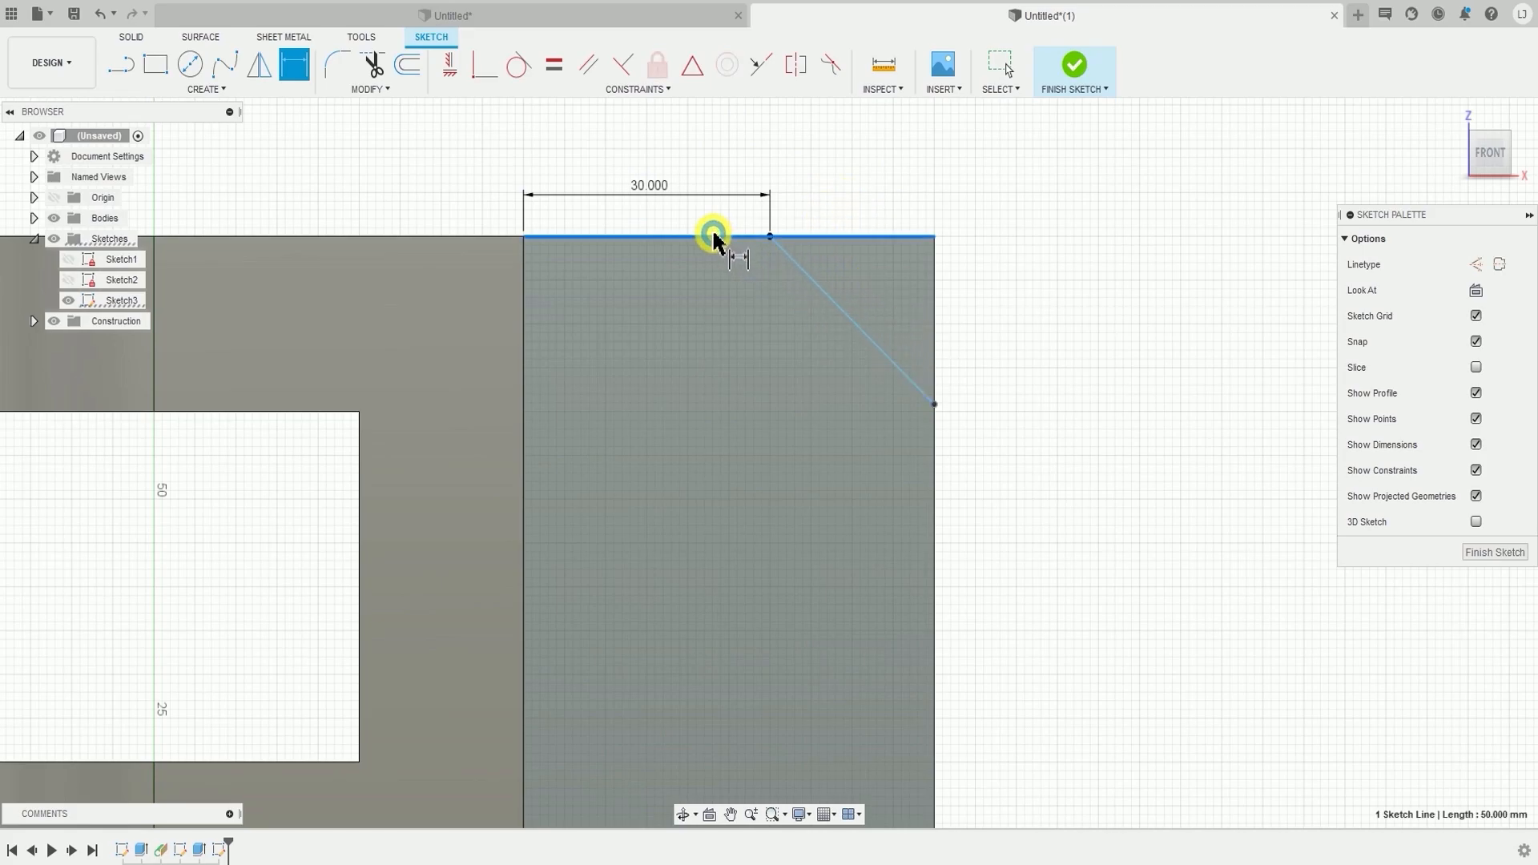
left_click(811, 286)
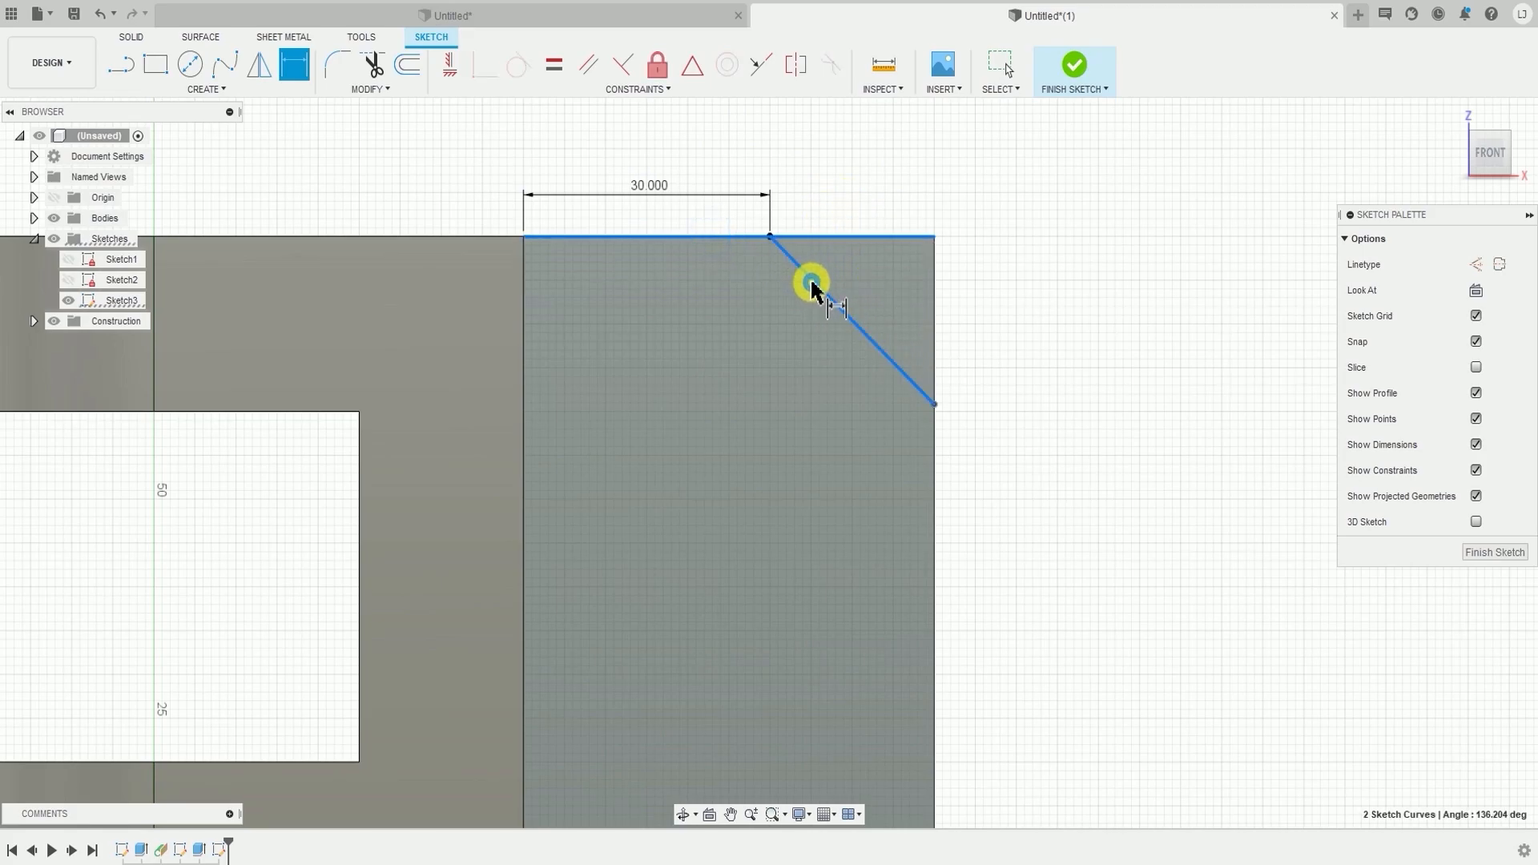
left_click(729, 303)
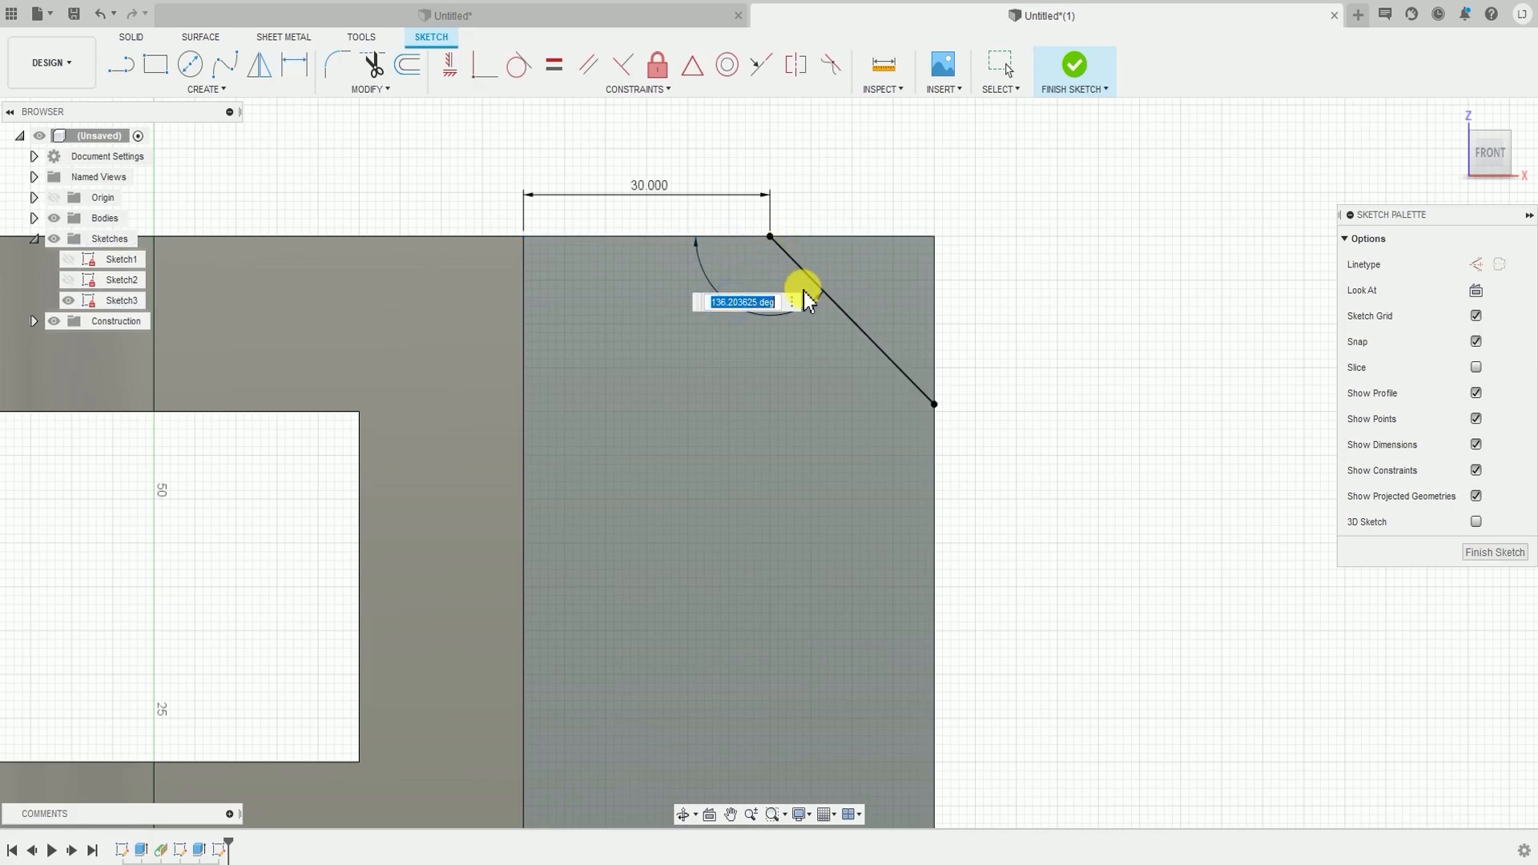
type("135")
key("Return")
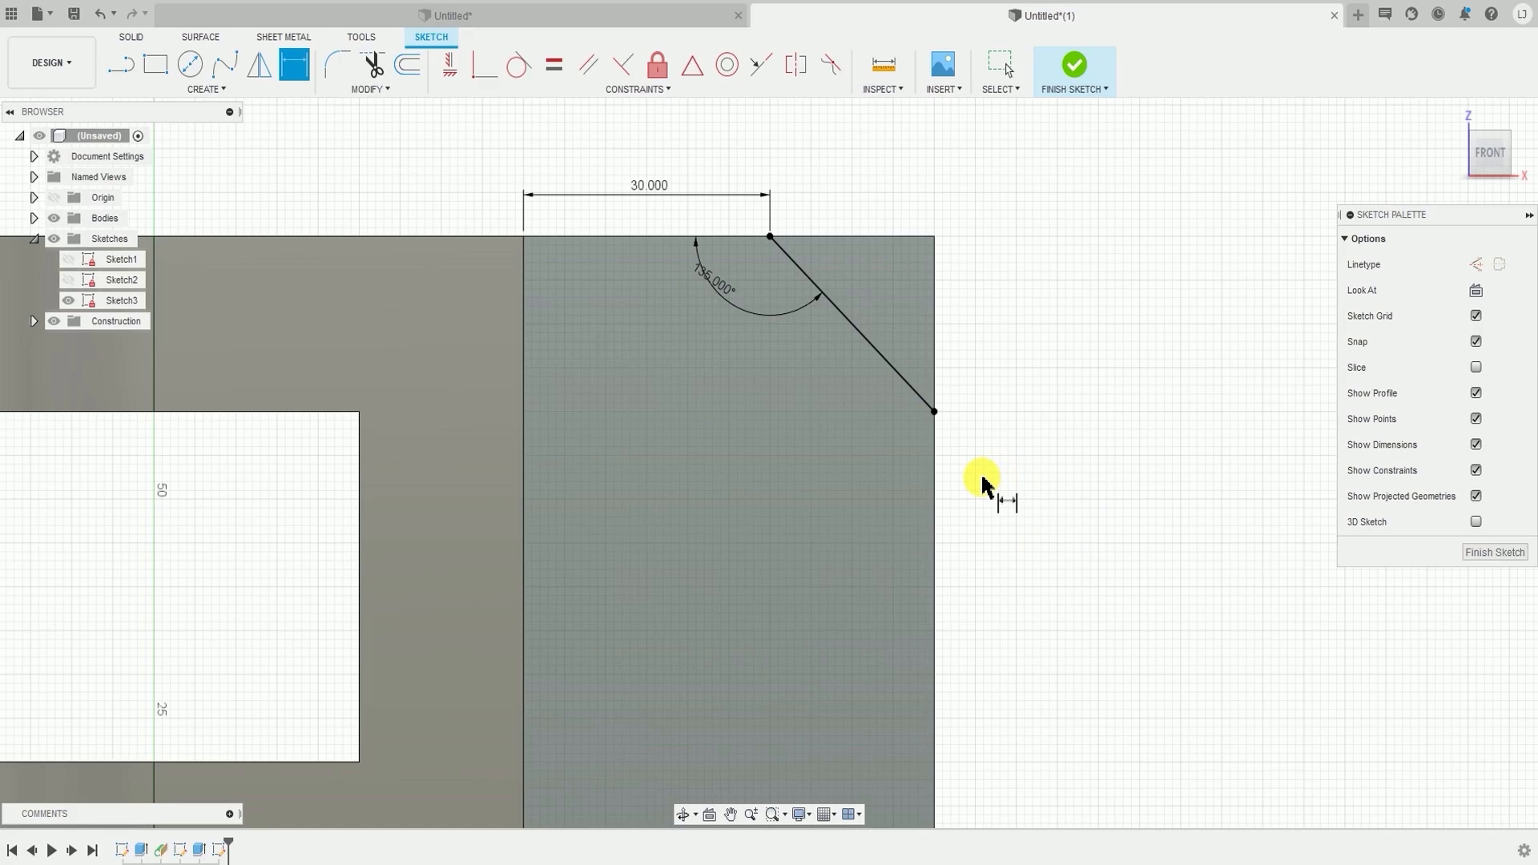
scroll(981, 471, "down", 2)
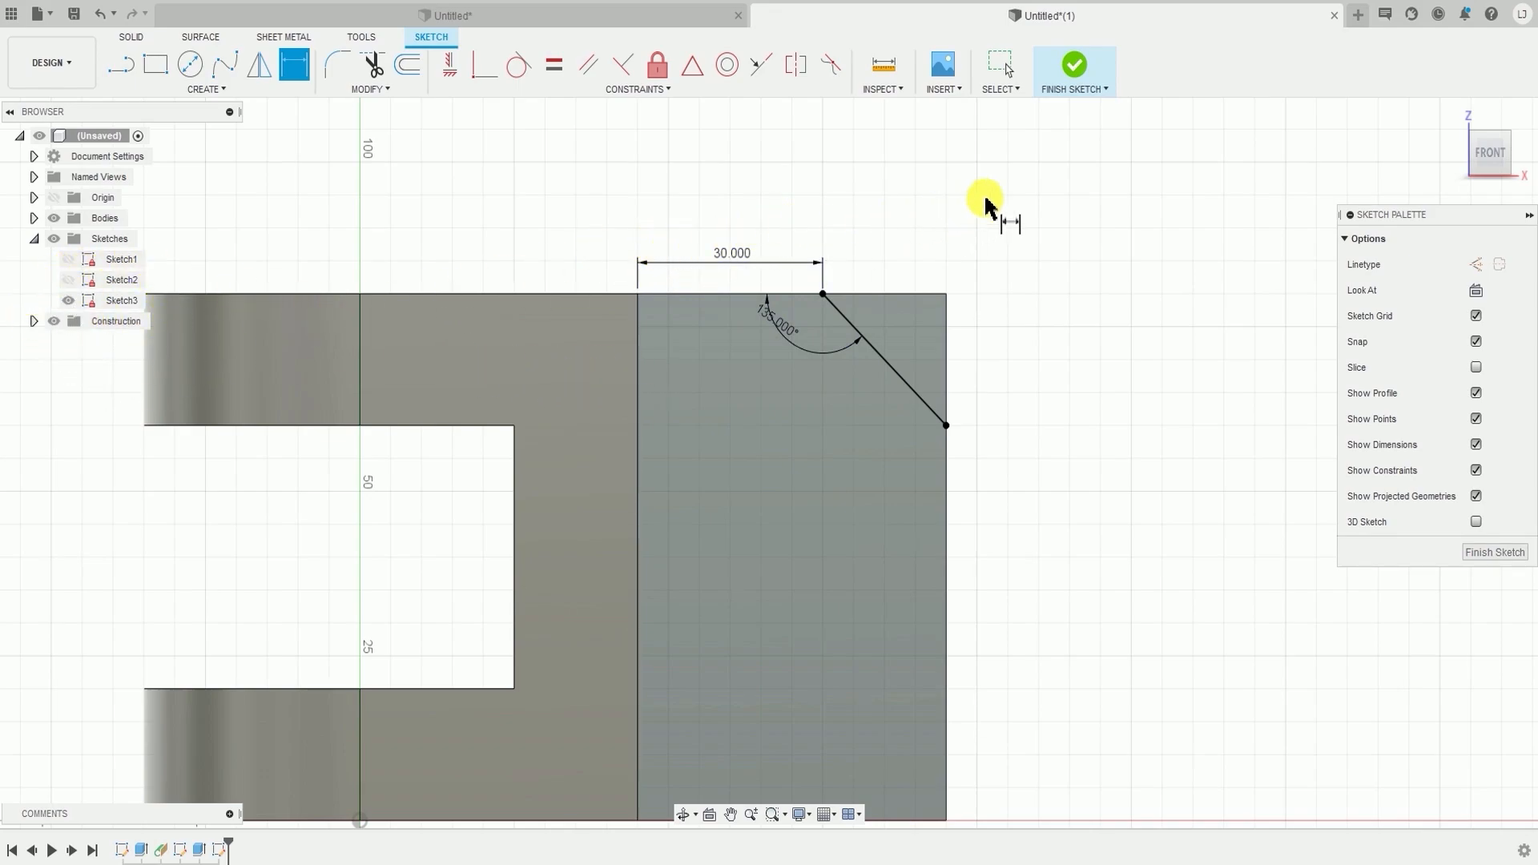
left_click(1096, 76)
- Extrude the triangular corner profile as a cut through the rear block, with the extent type All
middle_click_drag(749, 350, 604, 219)
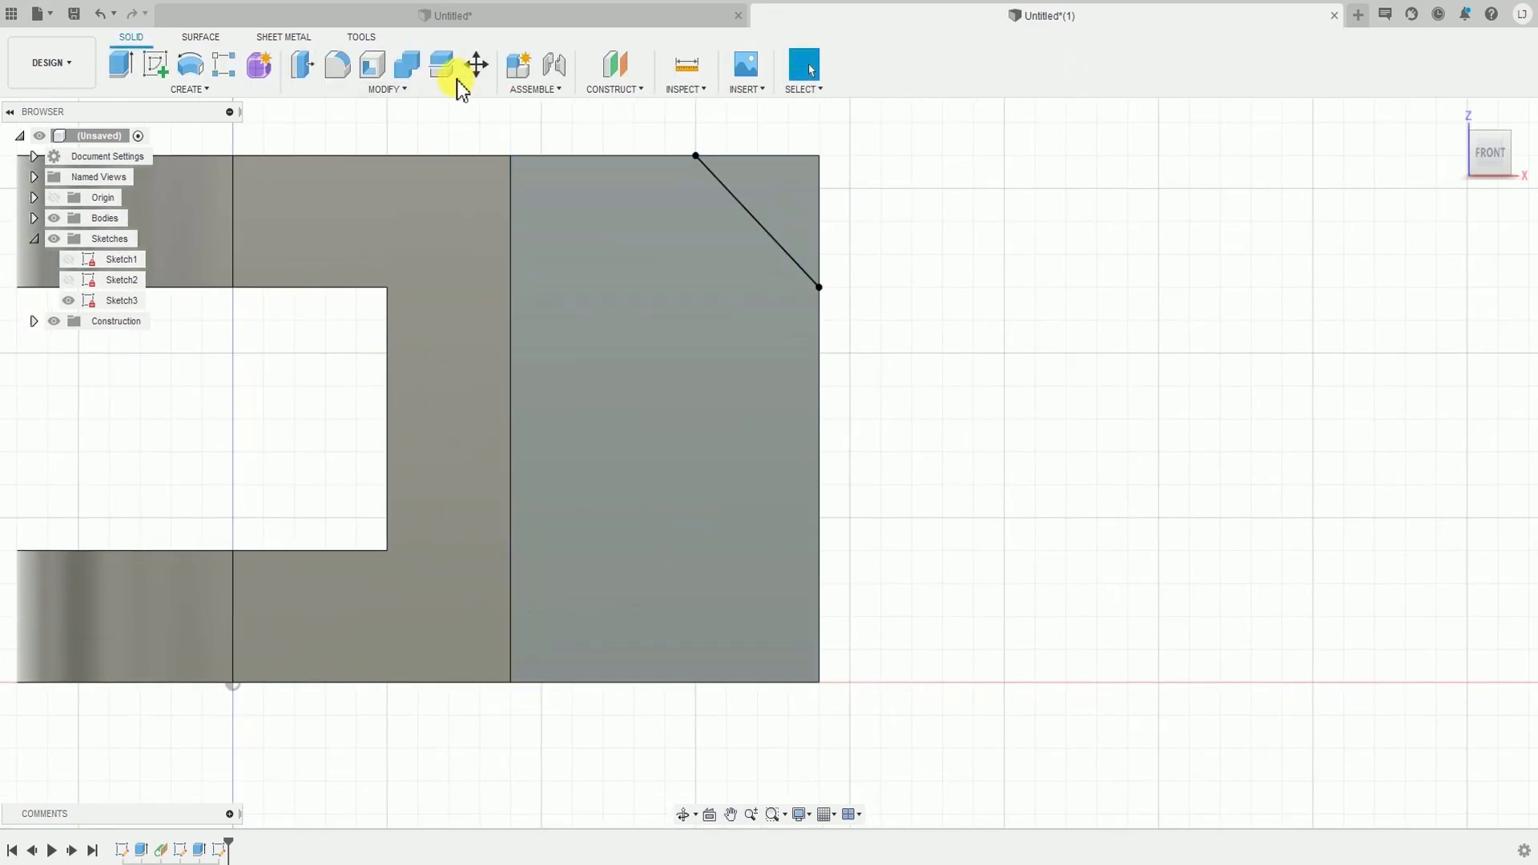
left_click(219, 90)
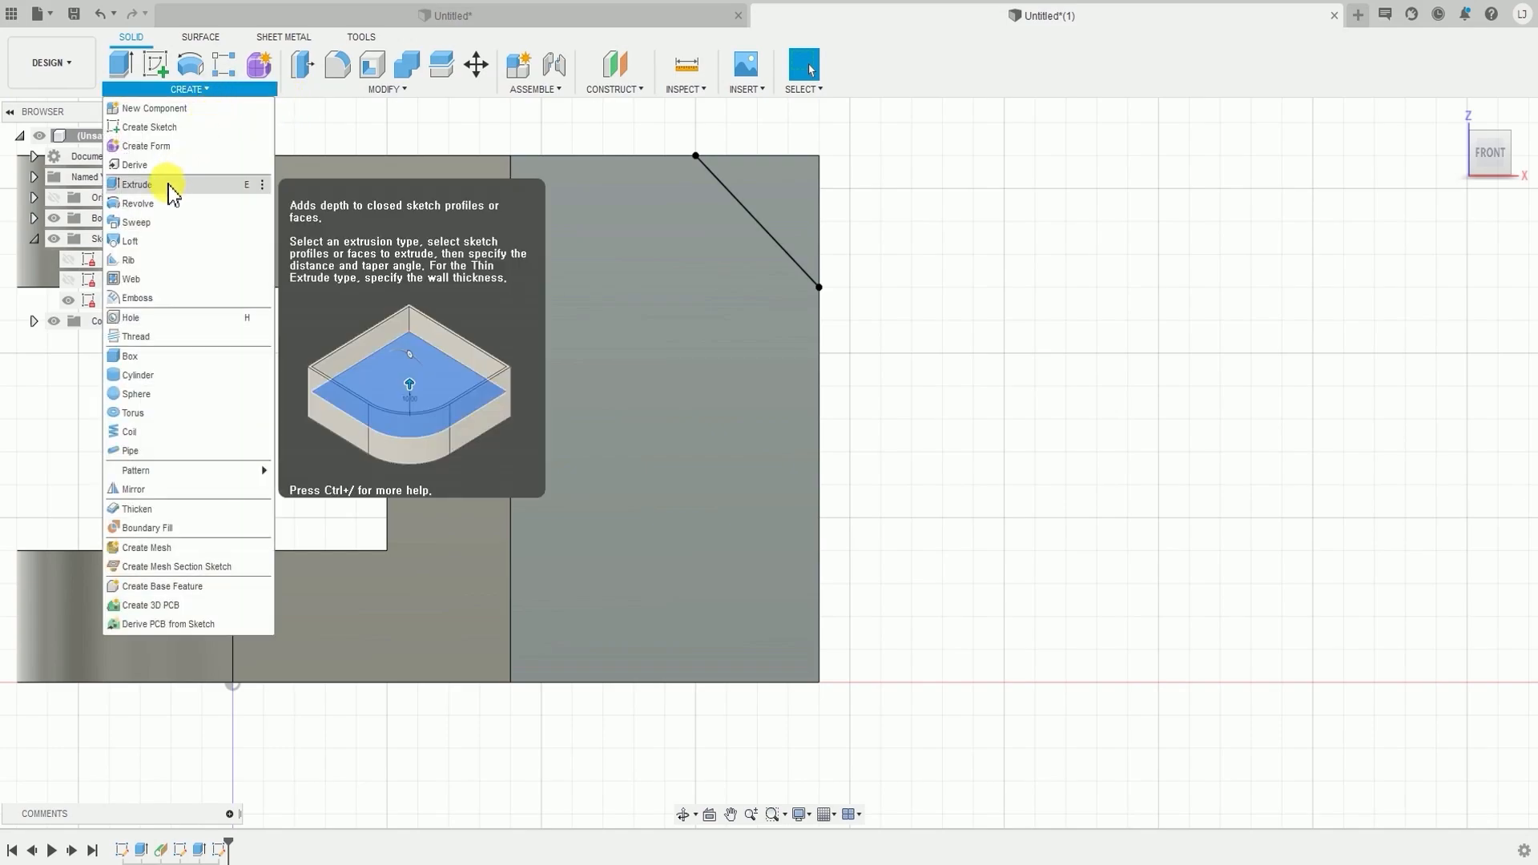
left_click(138, 184)
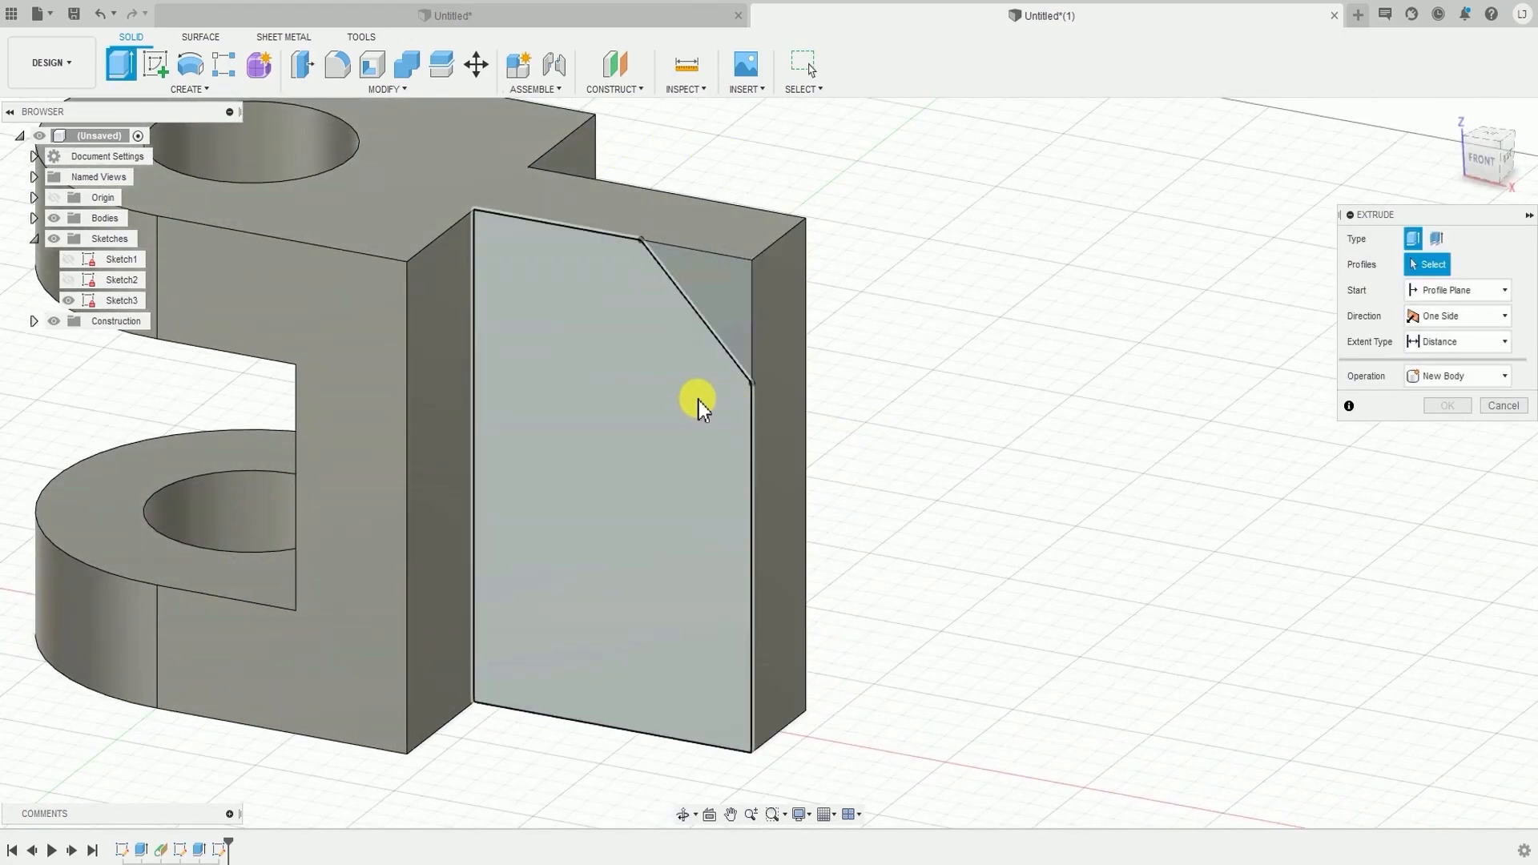
scroll(686, 306, "up", 3)
left_click(729, 277)
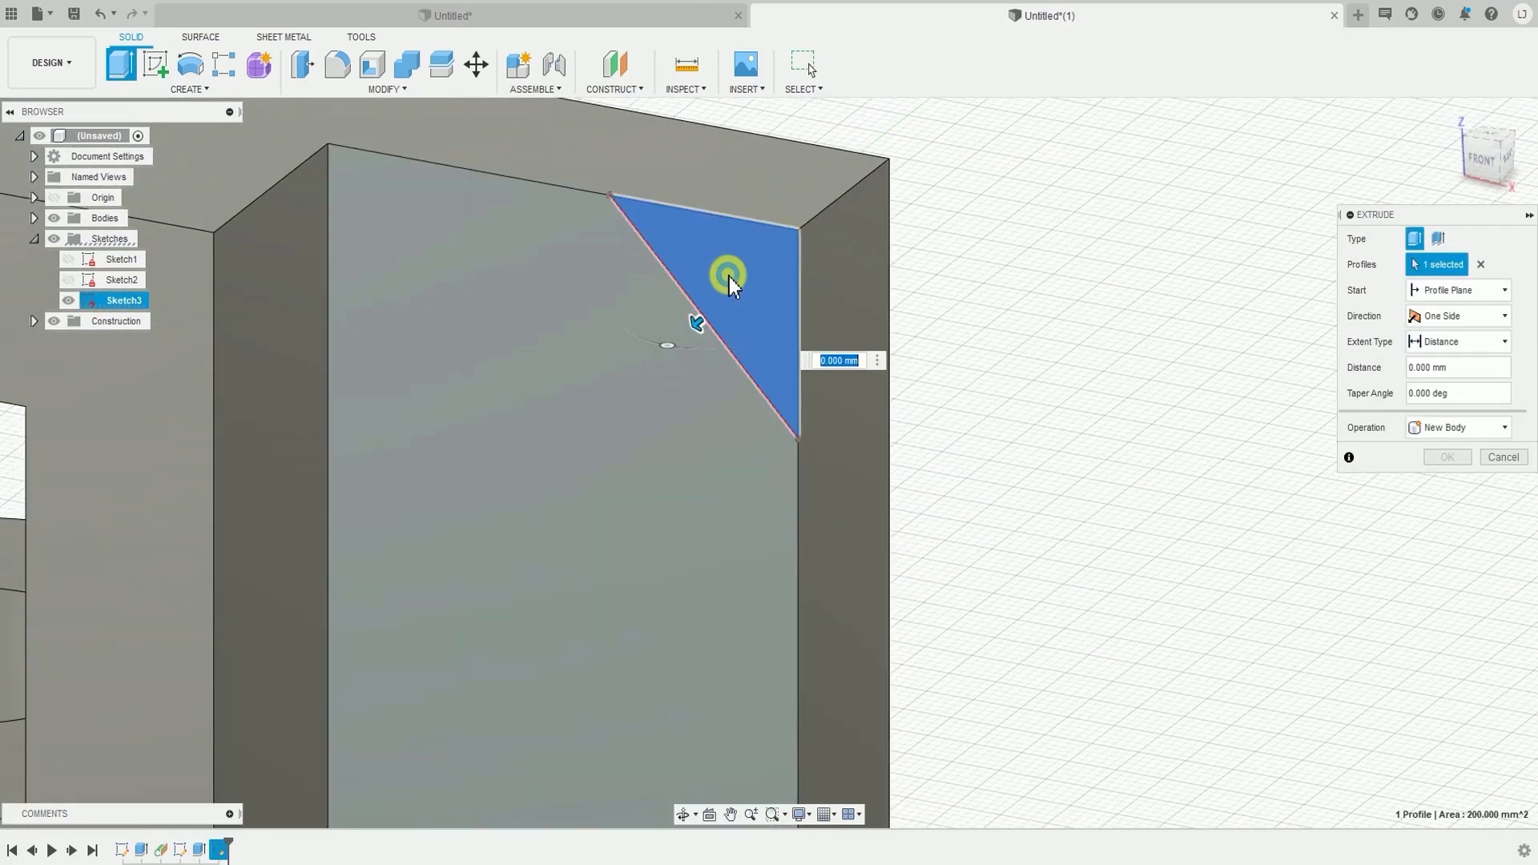
scroll(796, 290, "down", 5)
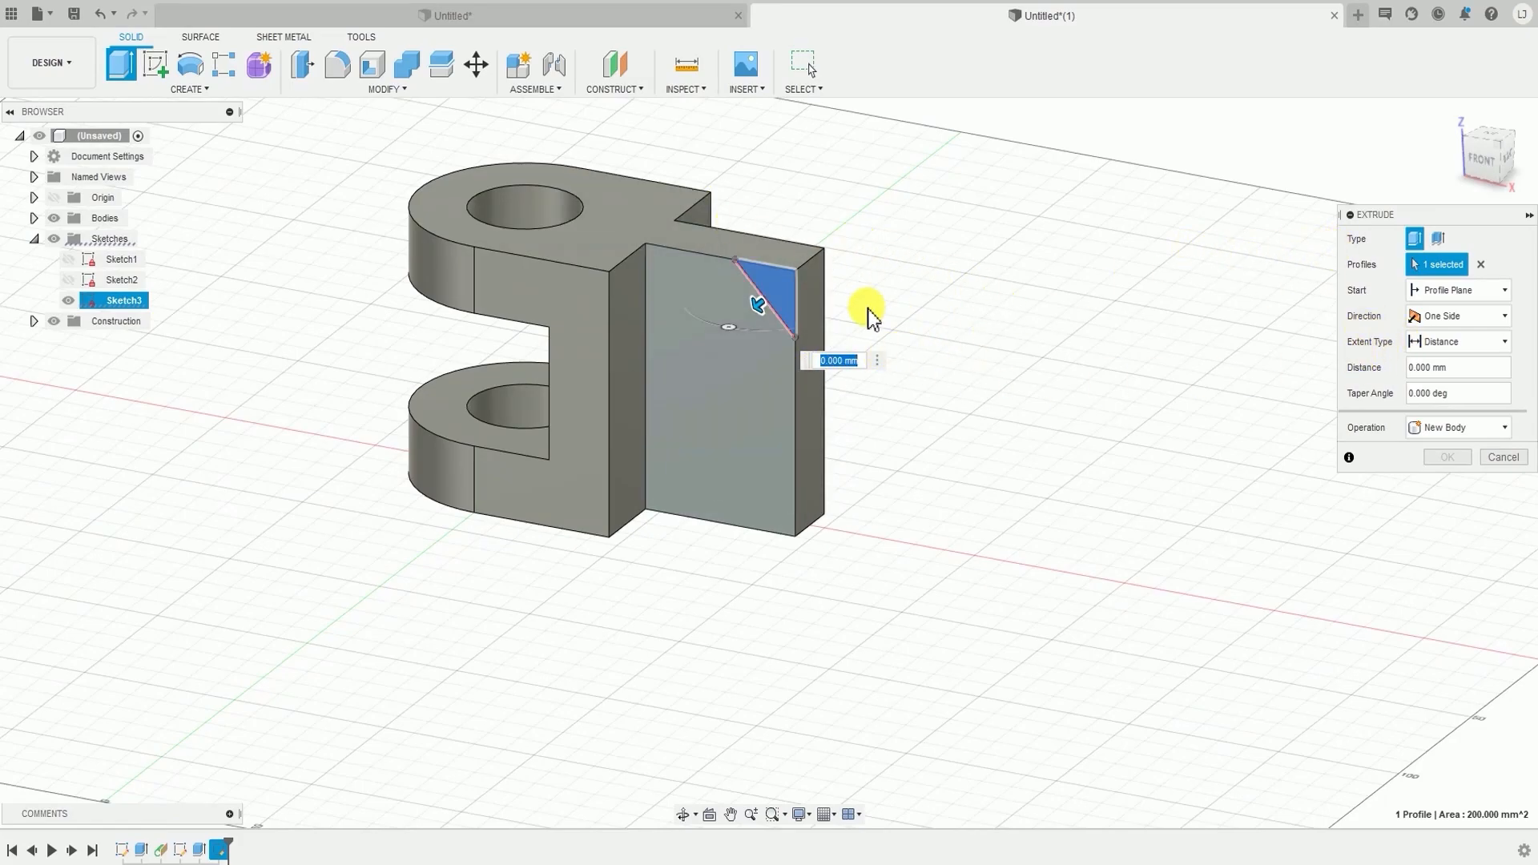
middle_click_drag(879, 271, 902, 341)
scroll(913, 360, "up", 4)
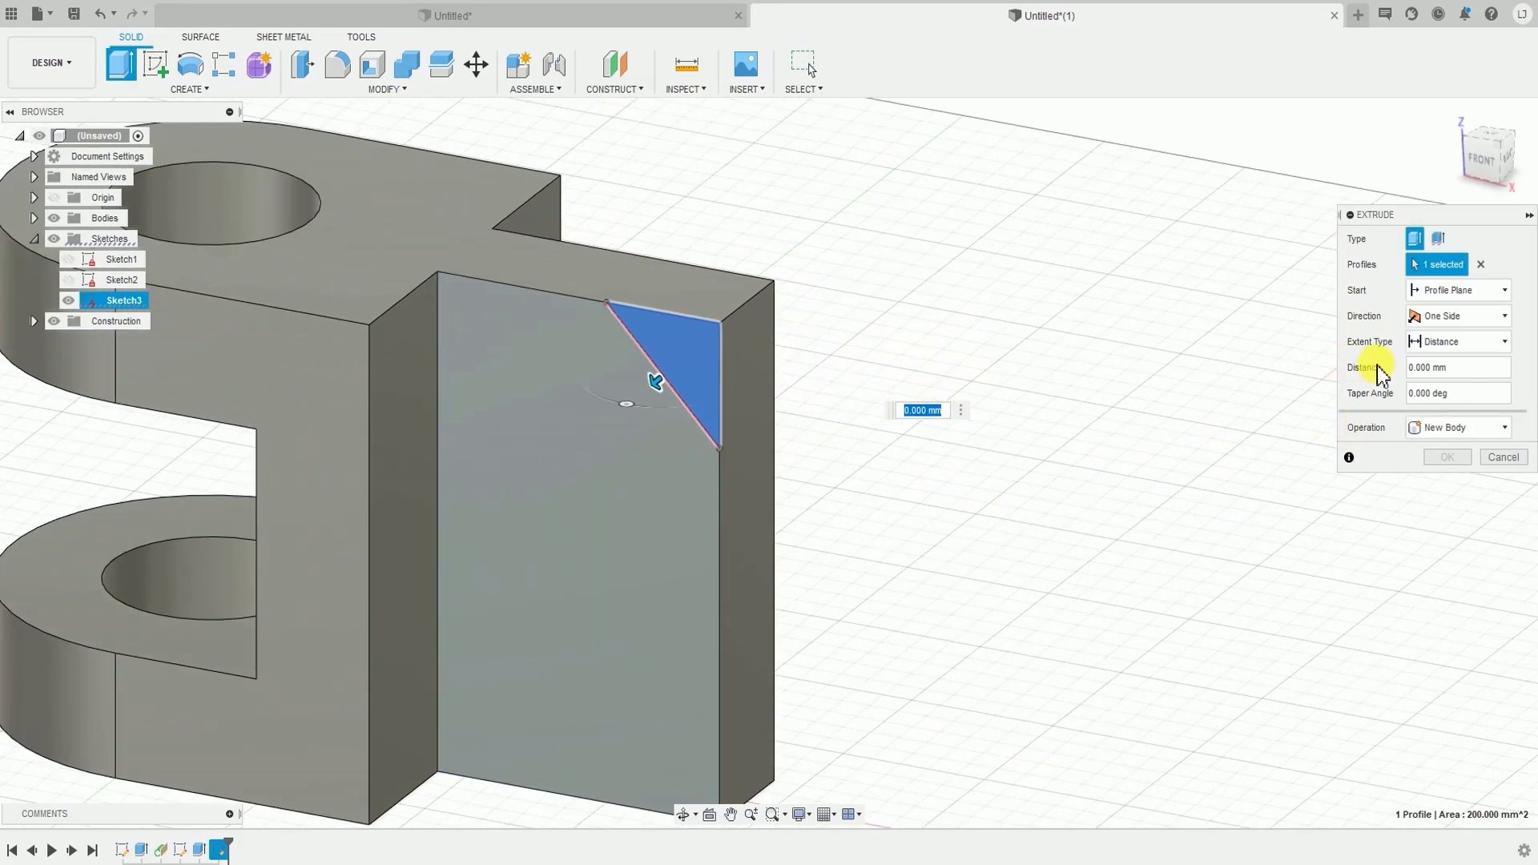
left_click(1478, 343)
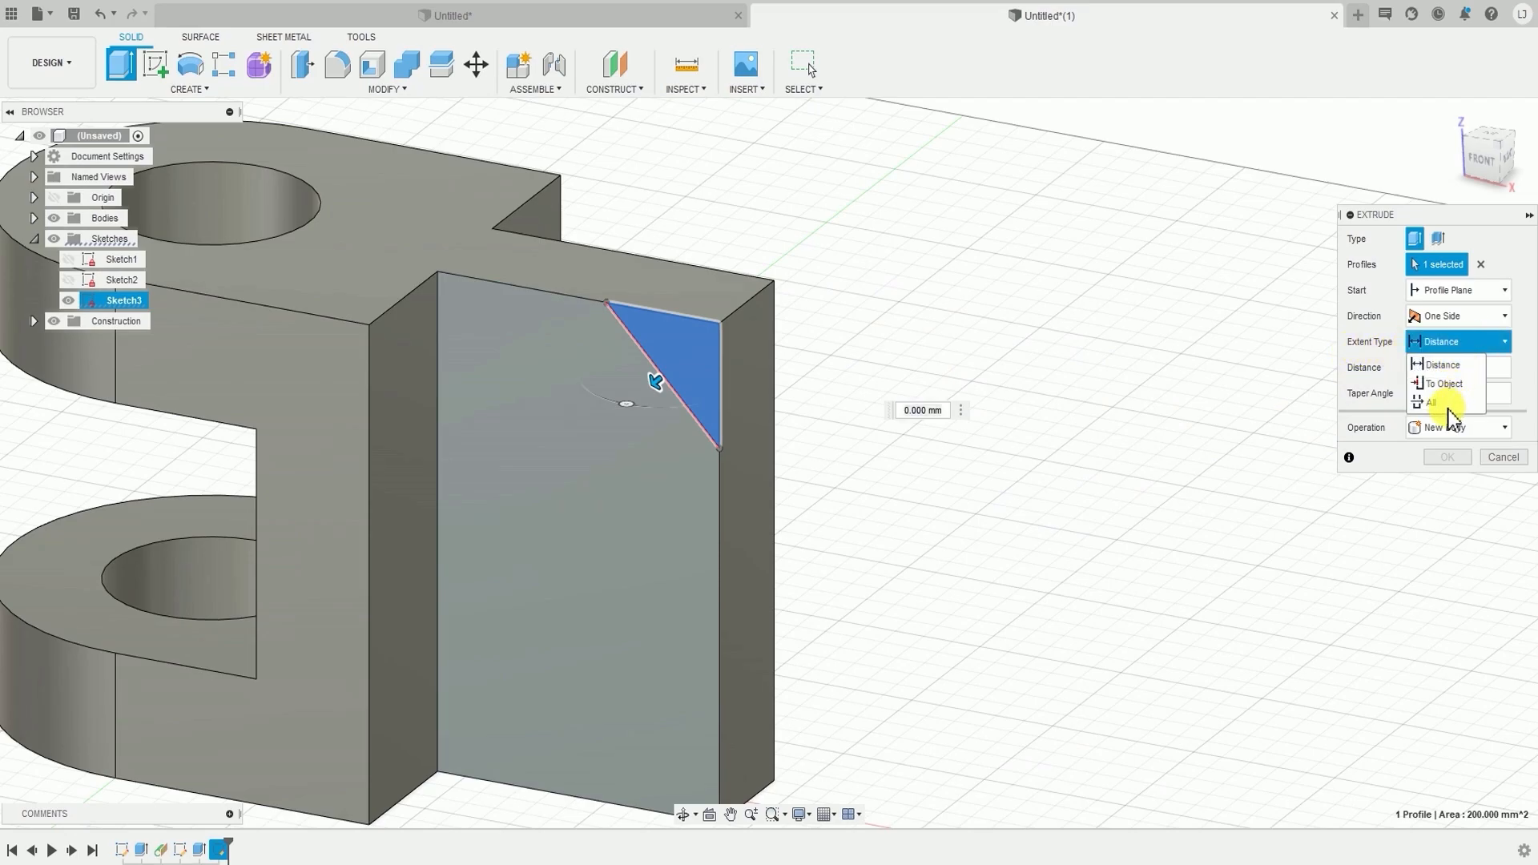
left_click(1432, 345)
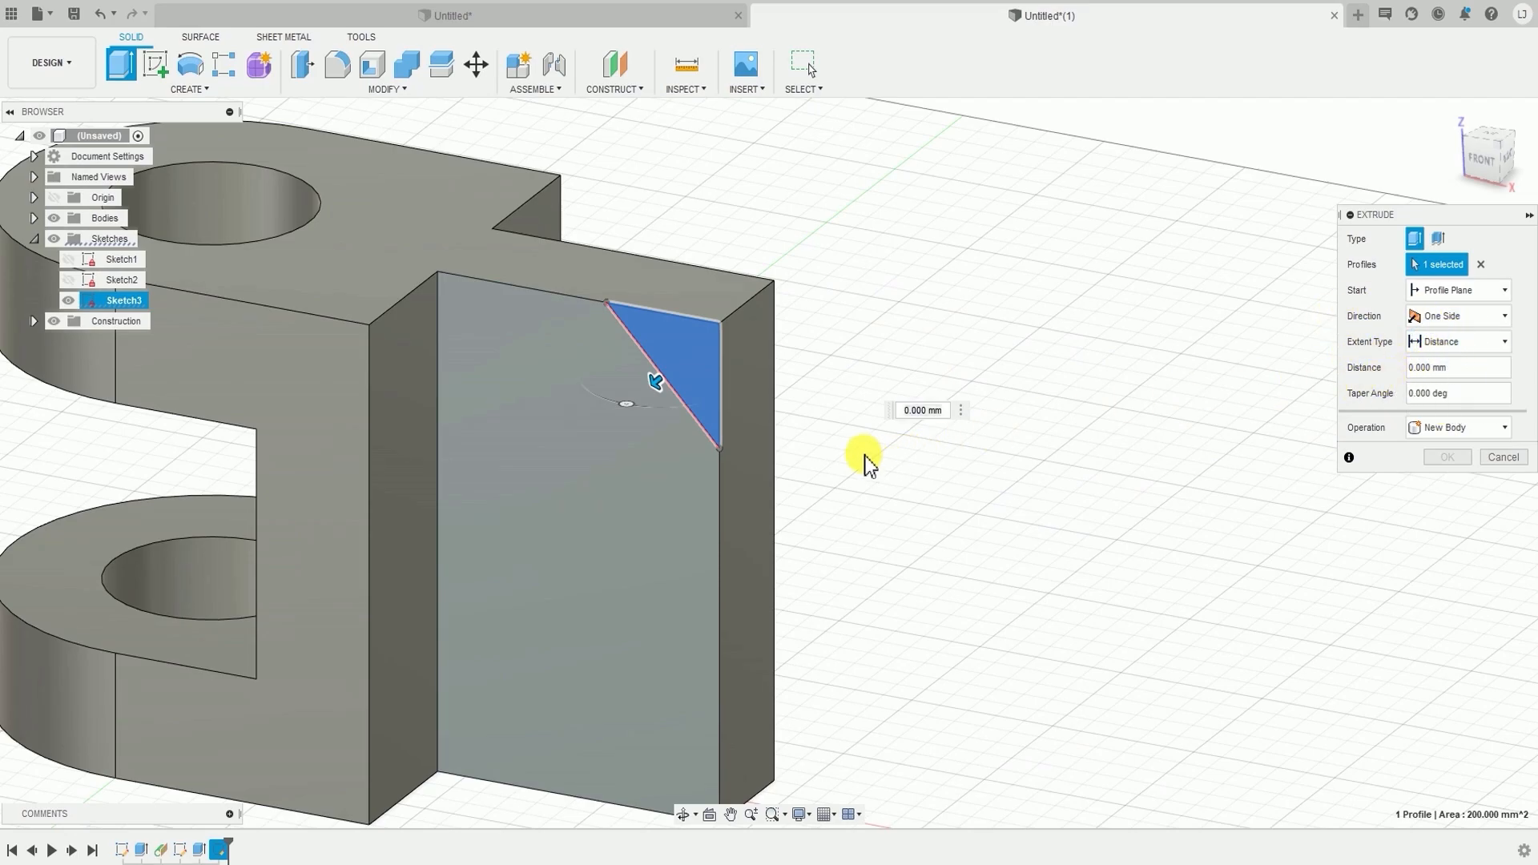
left_click(920, 410)
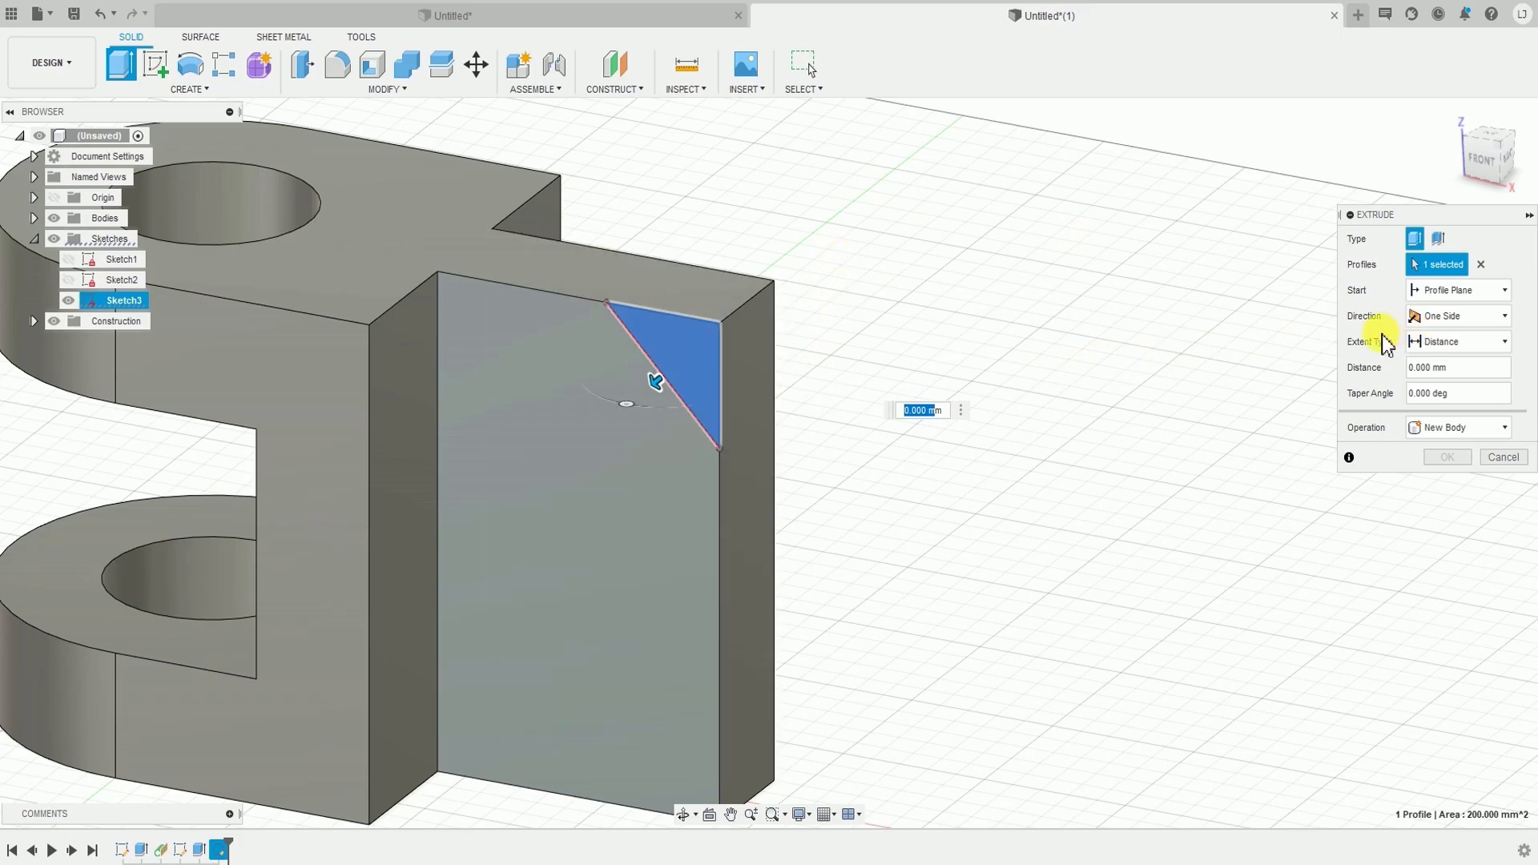
left_click(1475, 345)
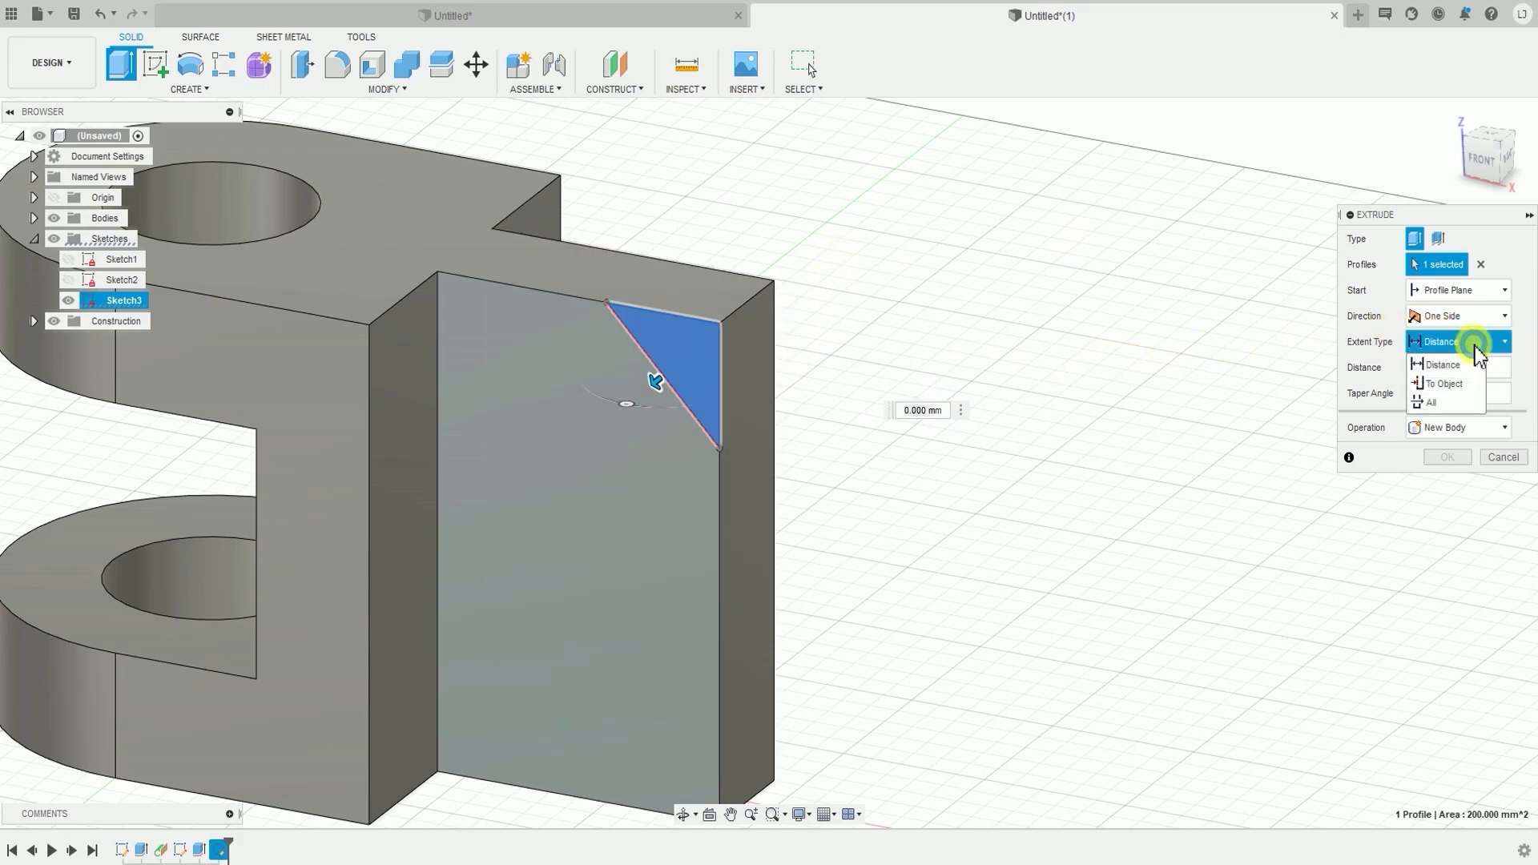
left_click(1441, 407)
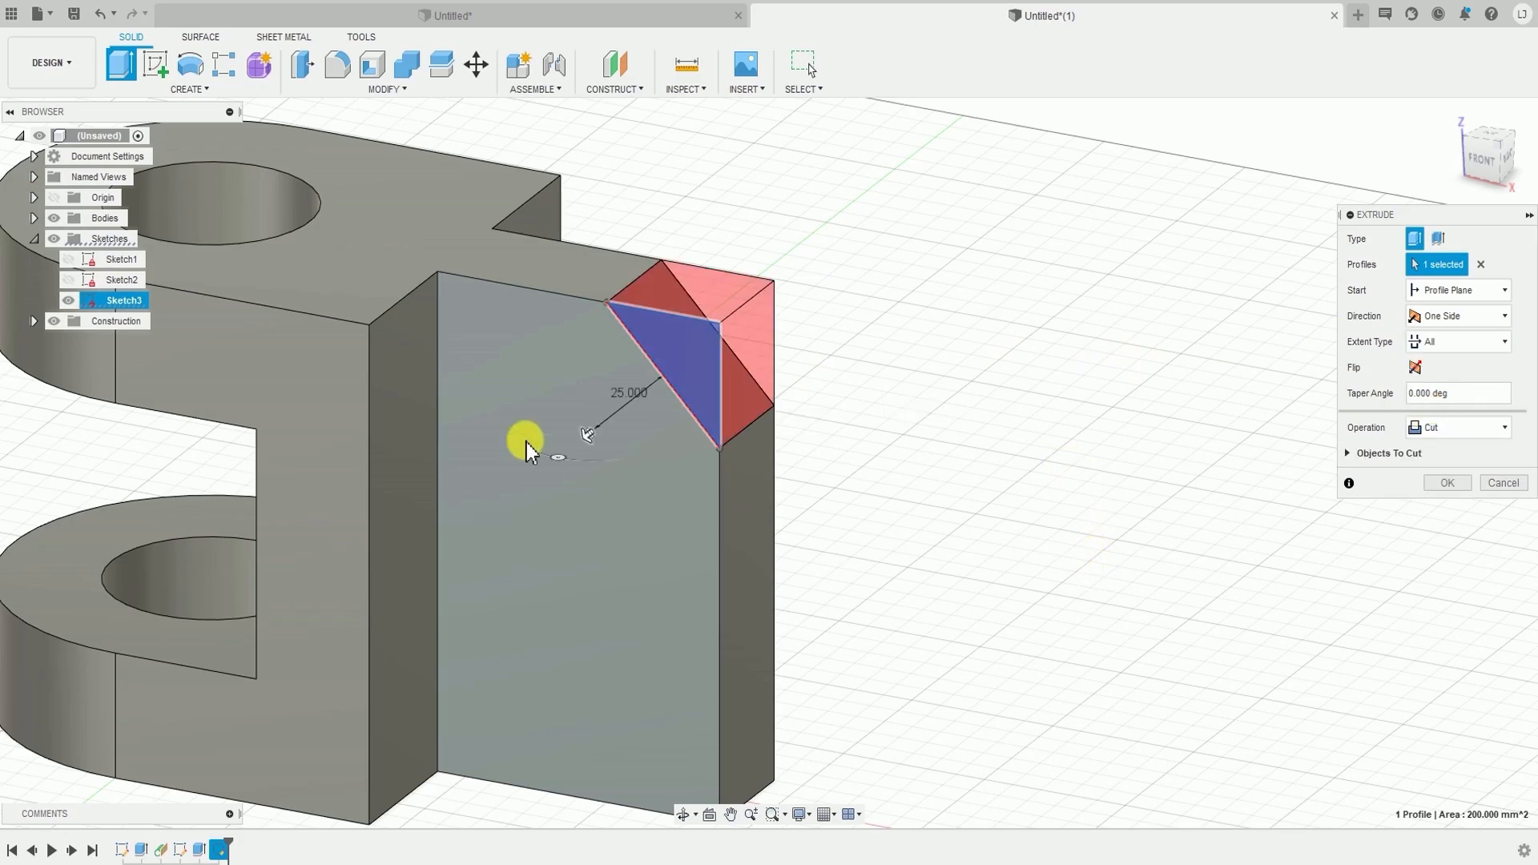
middle_click_drag(785, 330, 709, 344, "shift")
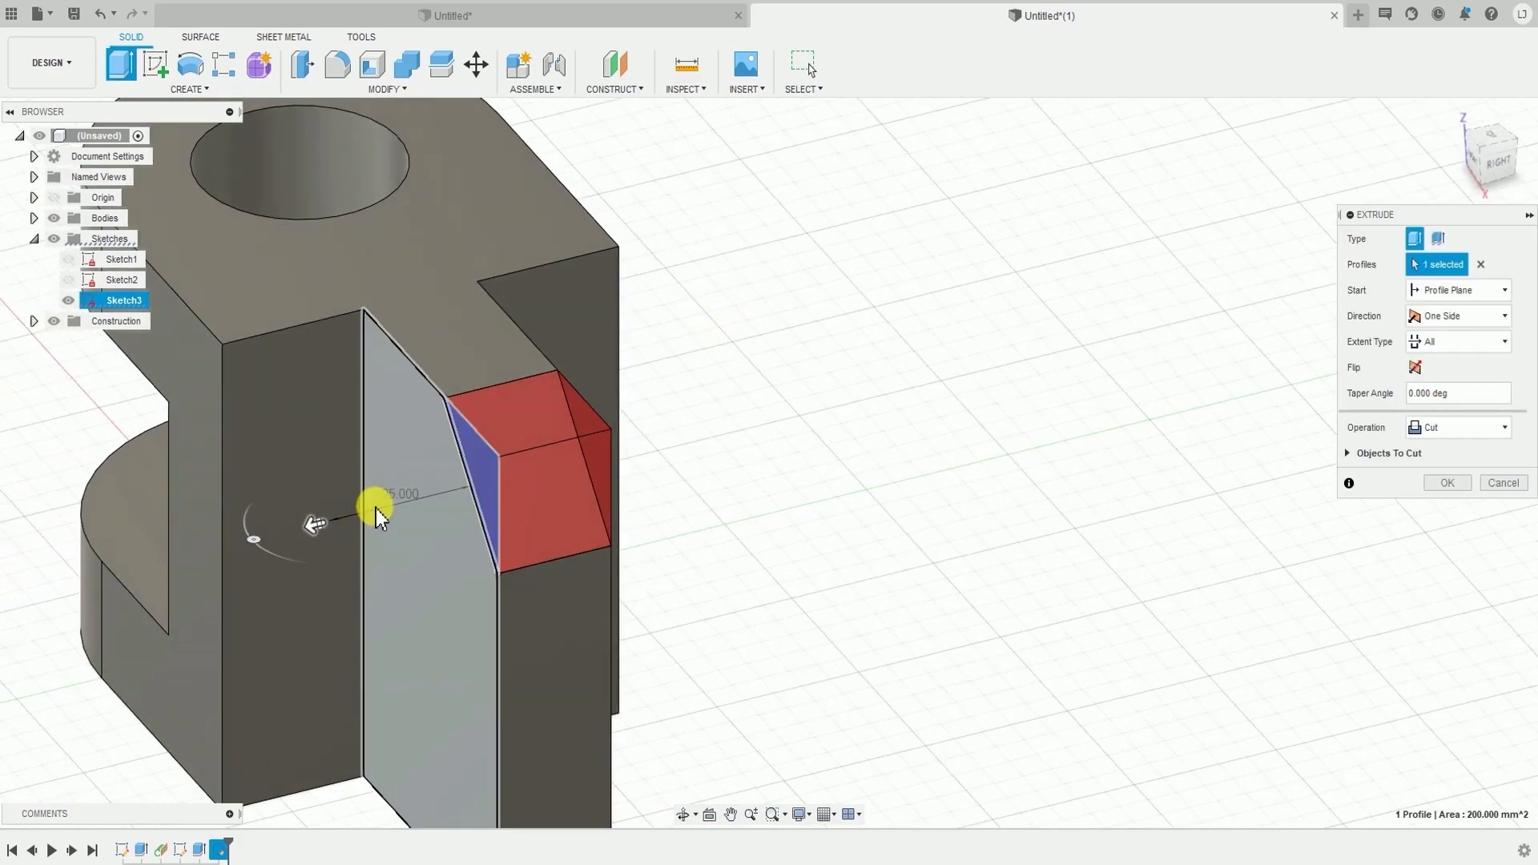
middle_click_drag(577, 488, 872, 336, "shift")
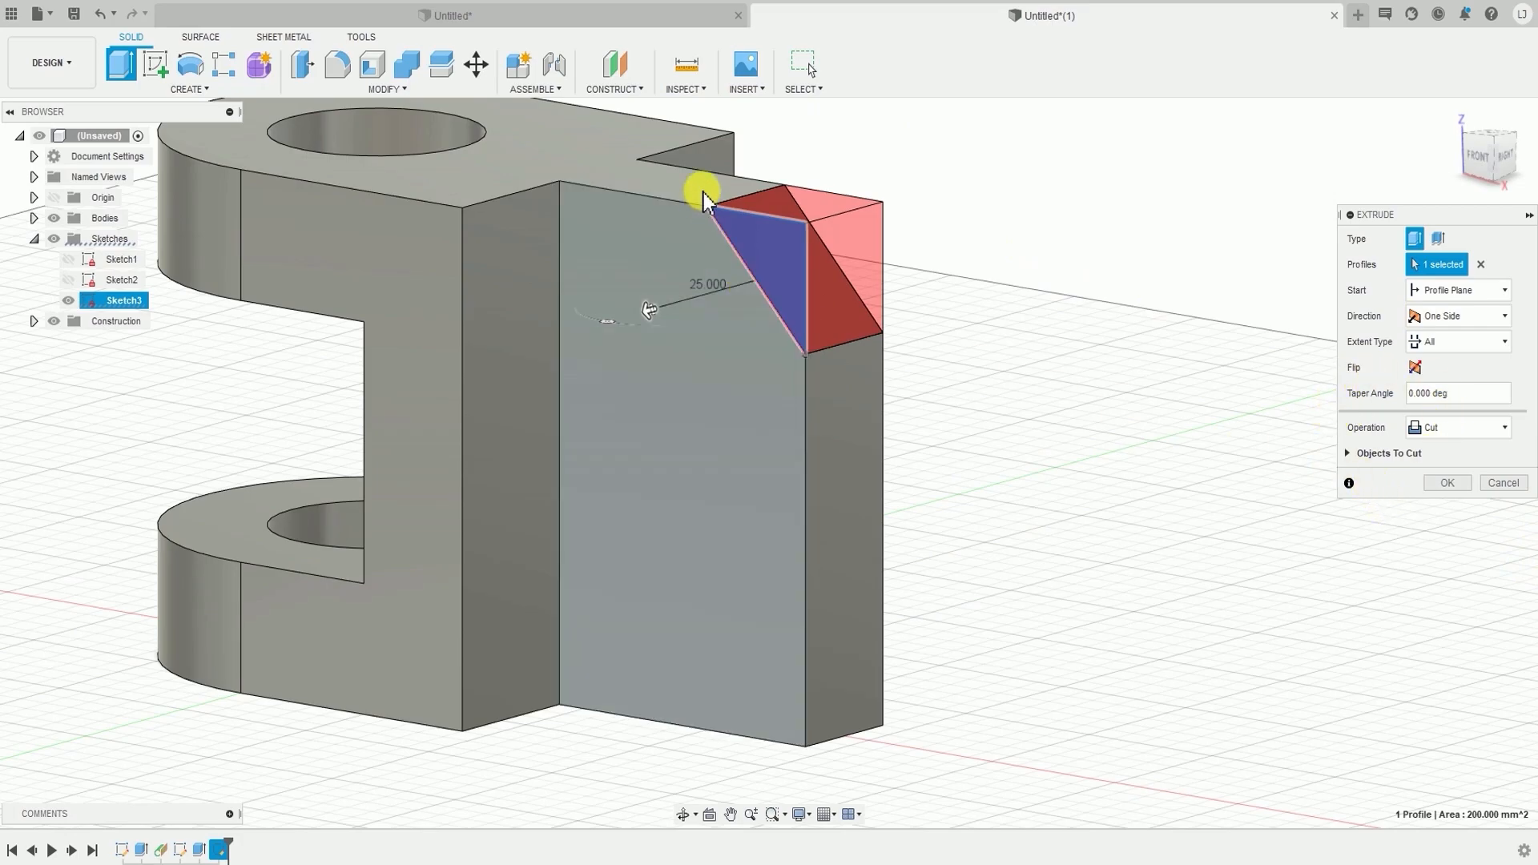
middle_click_drag(867, 286, 866, 384)
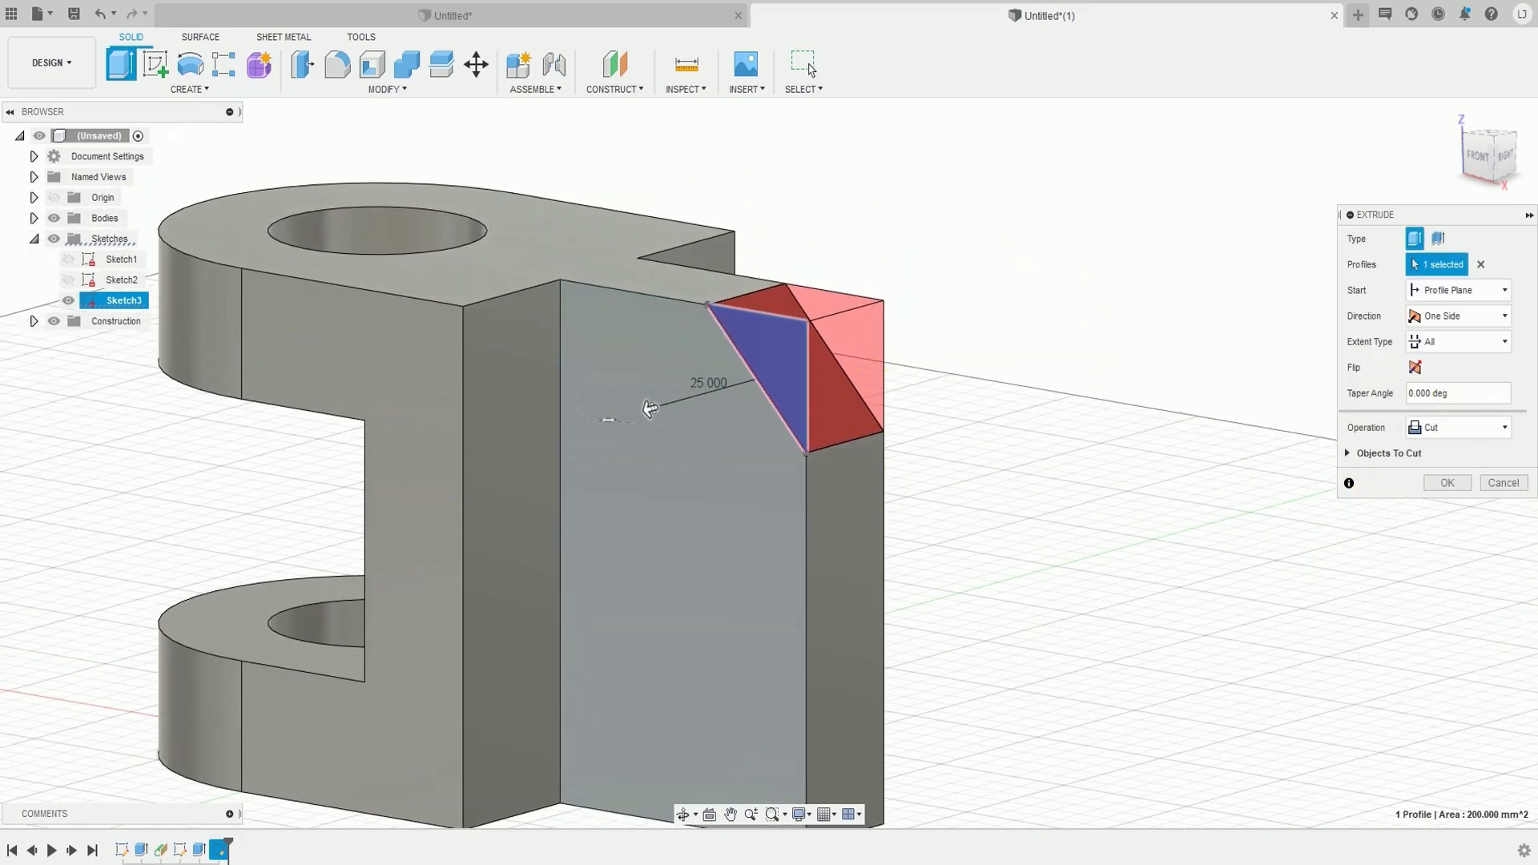
left_click(1460, 483)
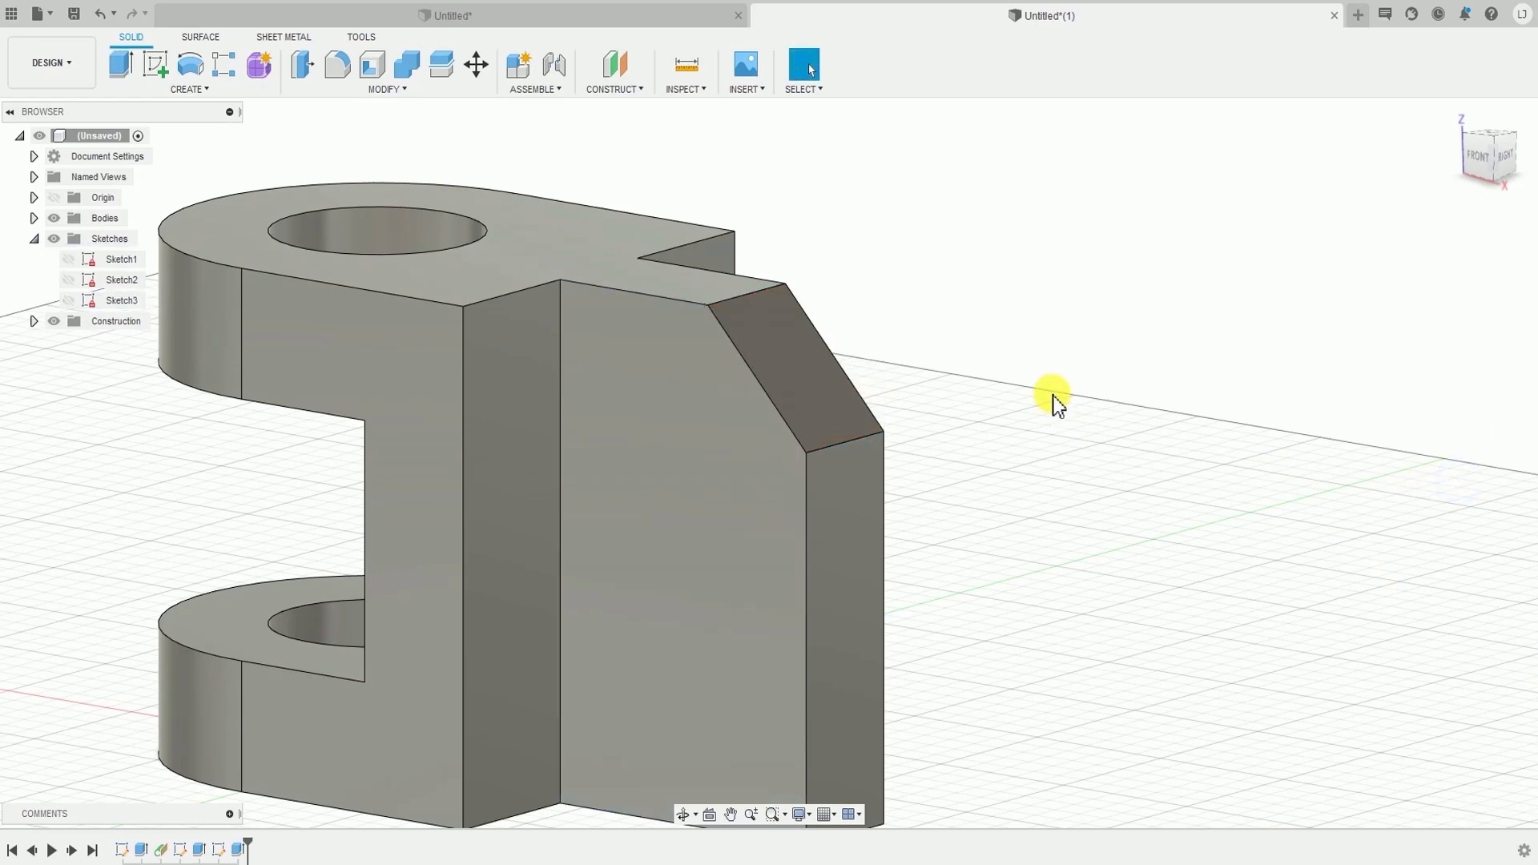
- Inspect the bracket from several angles, including the slotted lugs, the holes and the angled corner of the rear block
scroll(927, 383, "down", 1)
middle_click_drag(872, 400, 974, 321)
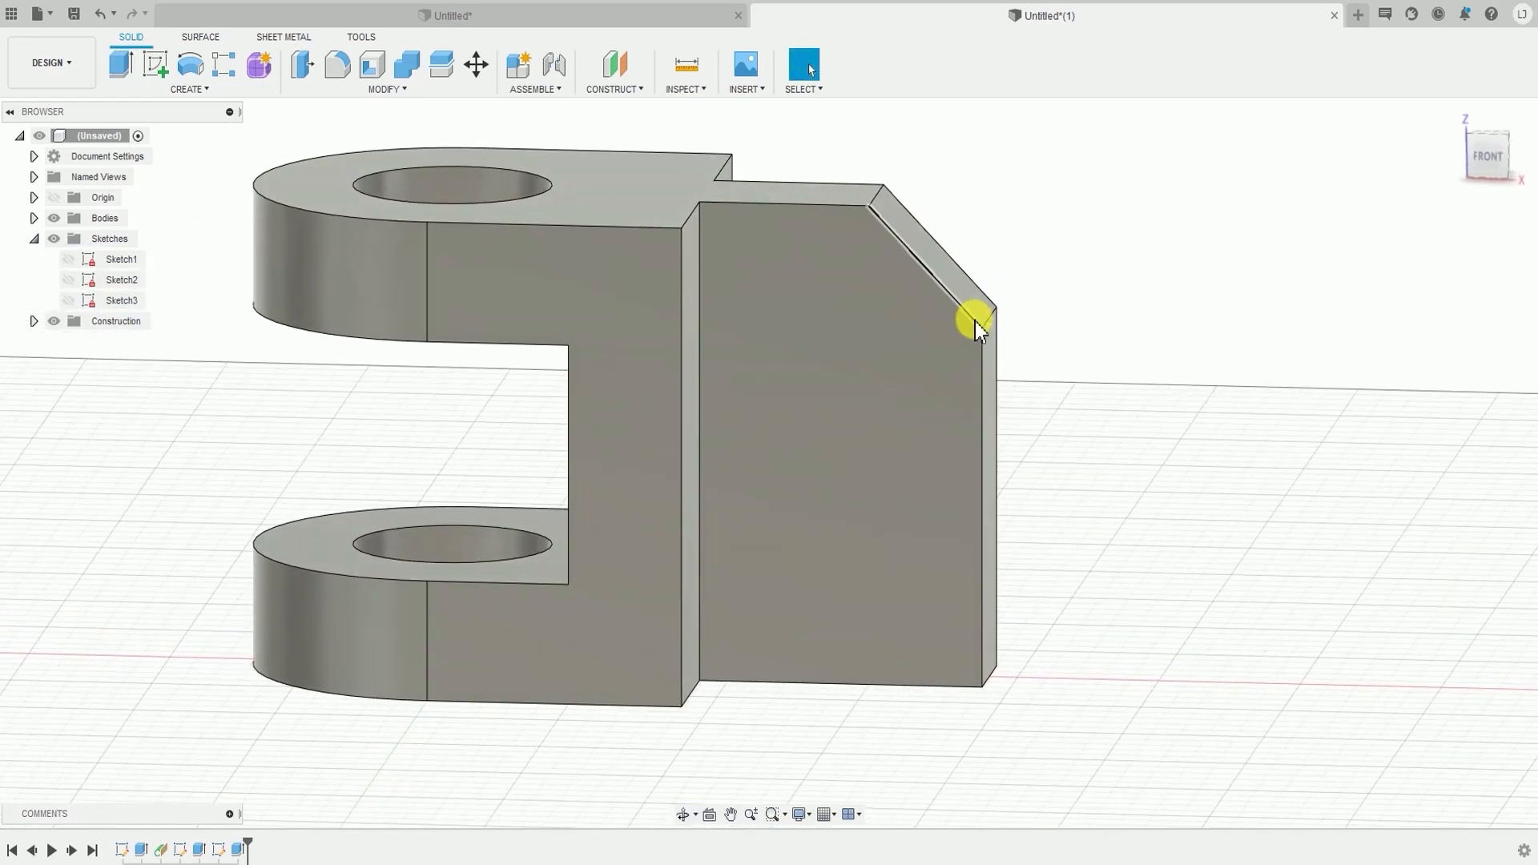
scroll(891, 344, "down", 4)
middle_click_drag(891, 344, 925, 368)
scroll(856, 394, "up", 4)
scroll(725, 398, "down", 5)
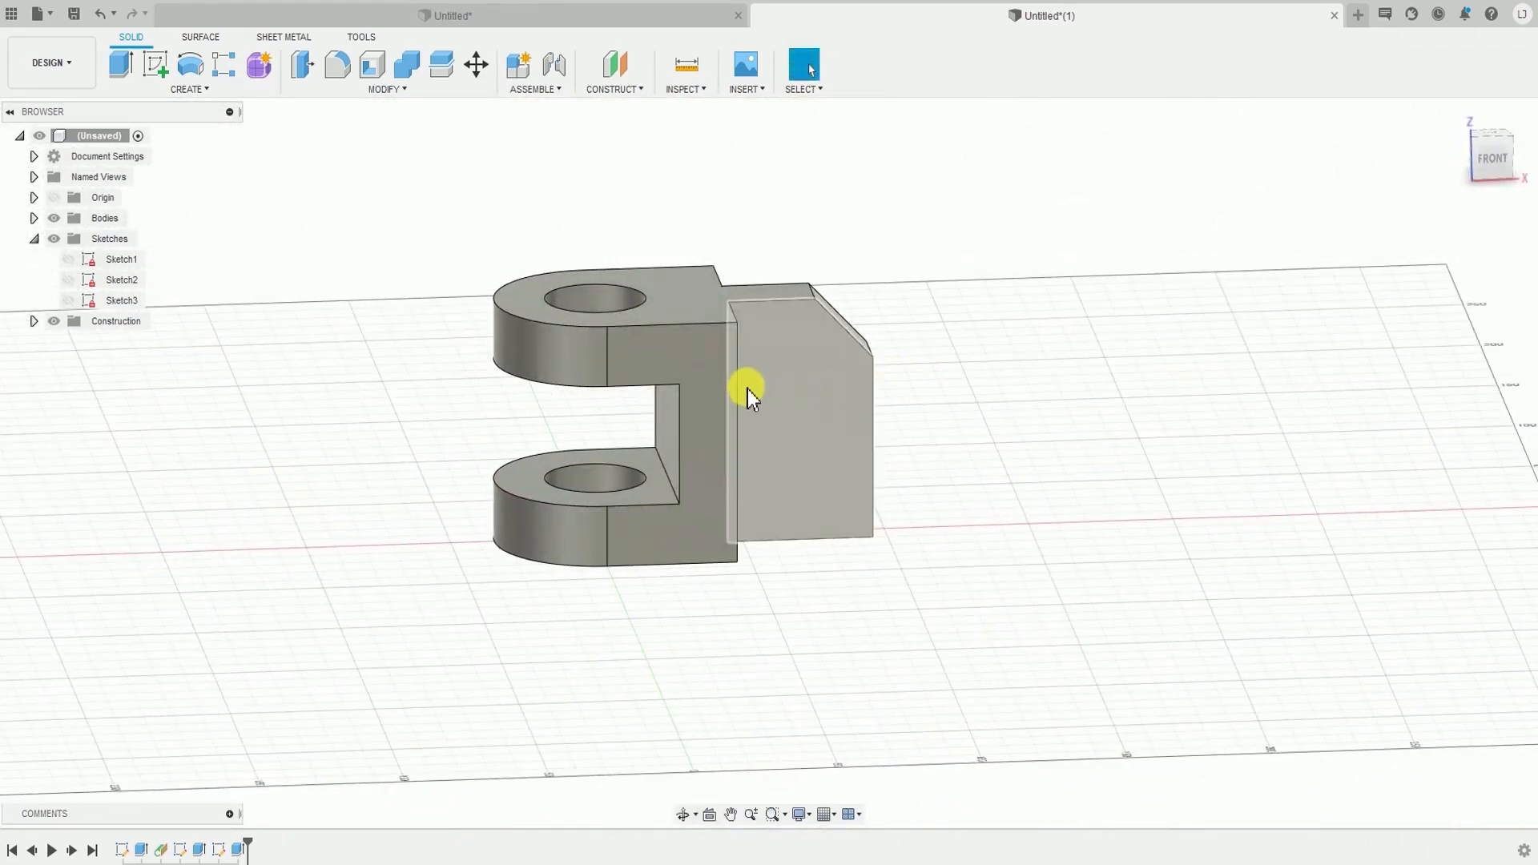
mouse_move(748, 388)
middle_mouse_down("shift")
mouse_move(721, 378)
mouse_move(796, 388)
mouse_move(756, 366)
mouse_move(742, 398)
mouse_move(759, 398)
middle_mouse_up("shift")
scroll(954, 443, "up", 3)
middle_click_drag(954, 444, 999, 479)
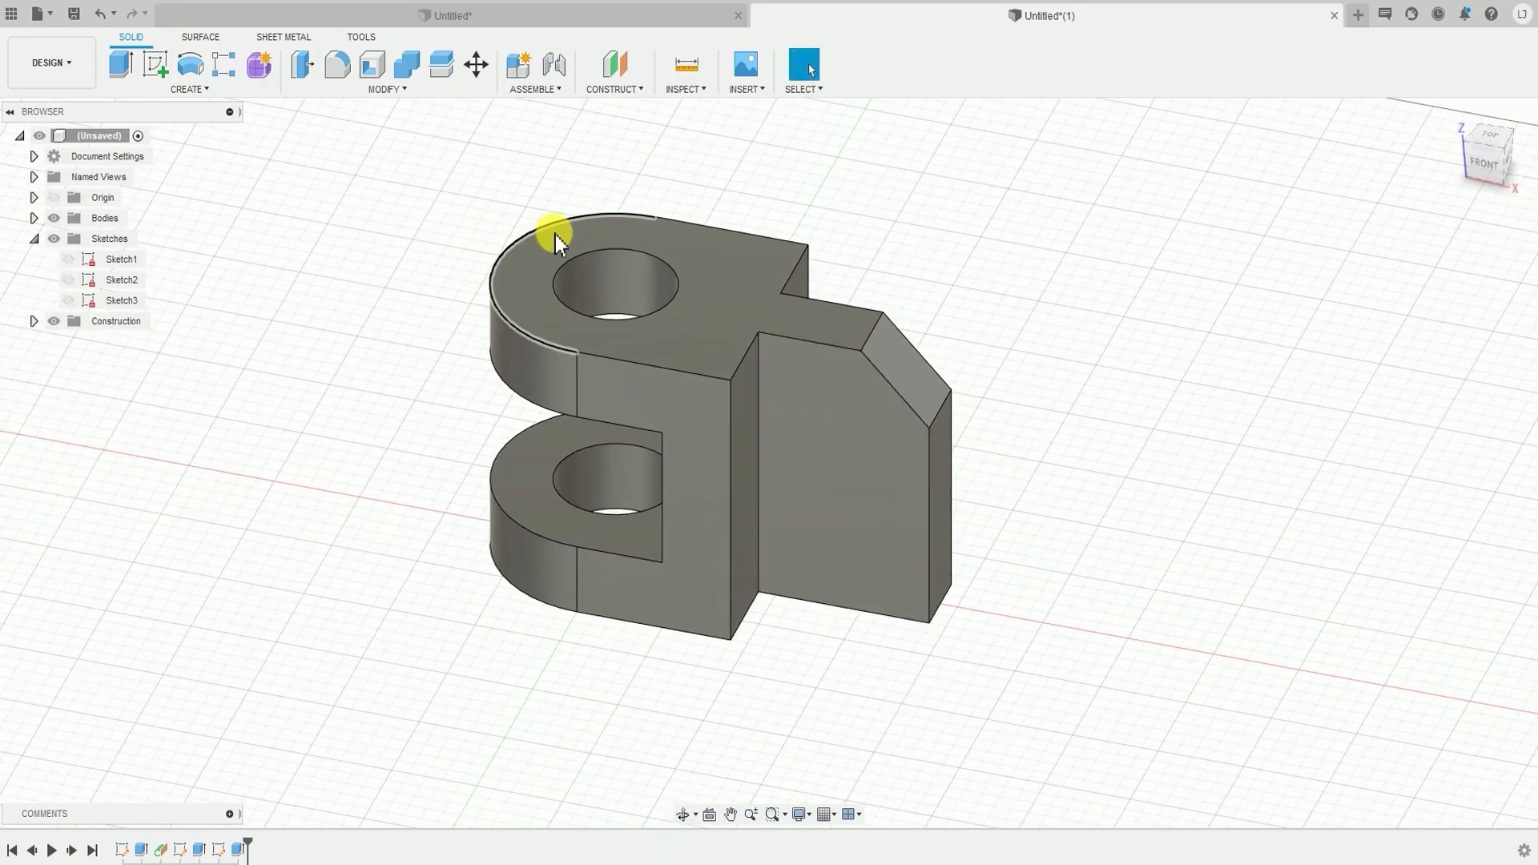
middle_click_drag(958, 431, 919, 455, "shift")
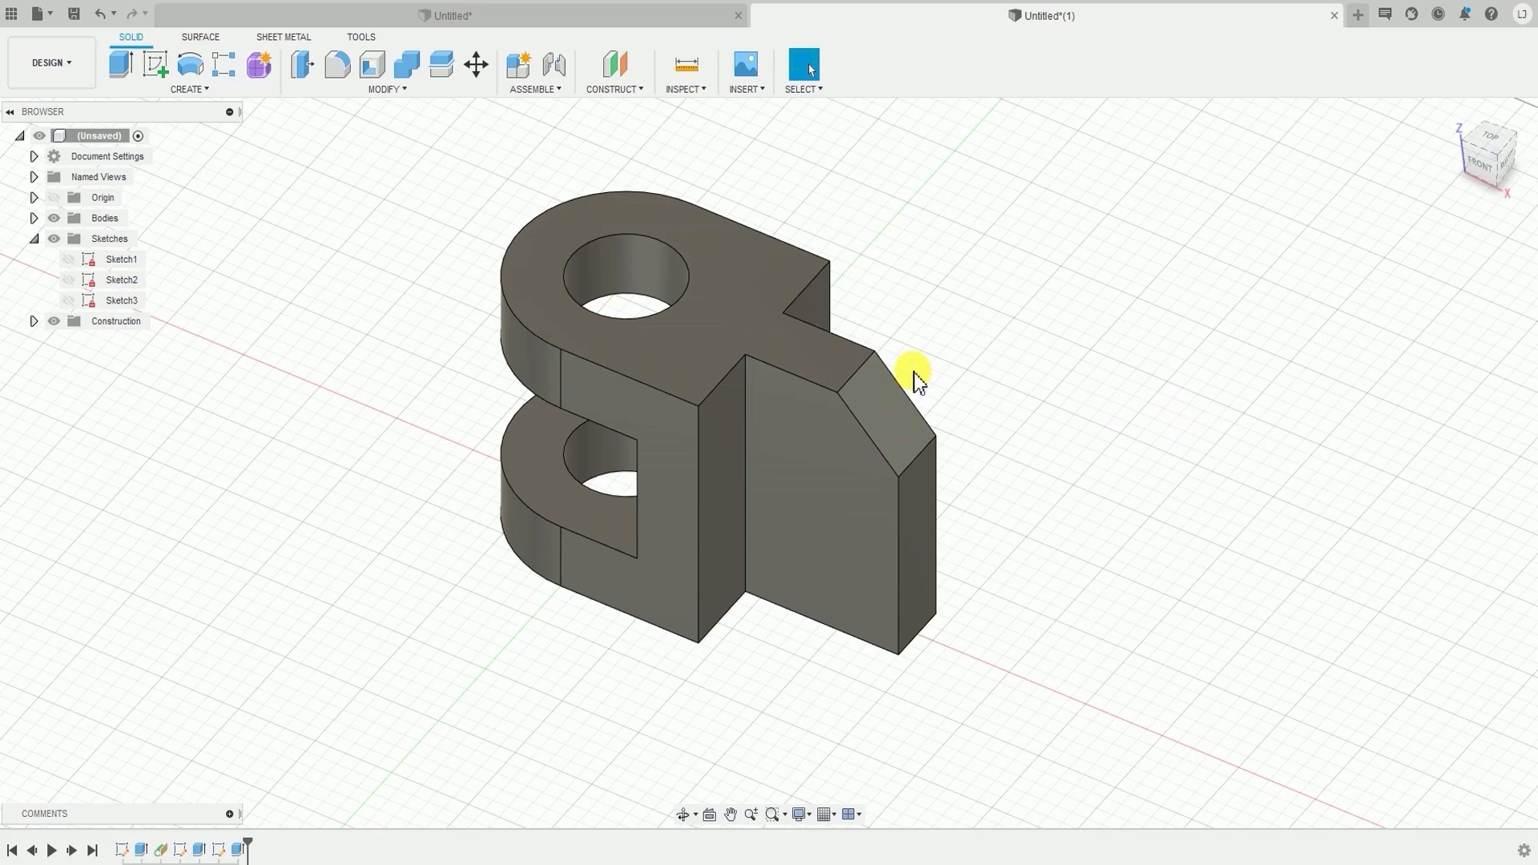
mouse_move(841, 357)
middle_mouse_down("shift")
mouse_move(978, 320)
mouse_move(866, 341)
middle_mouse_up("shift")
scroll(938, 321, "down", 5)
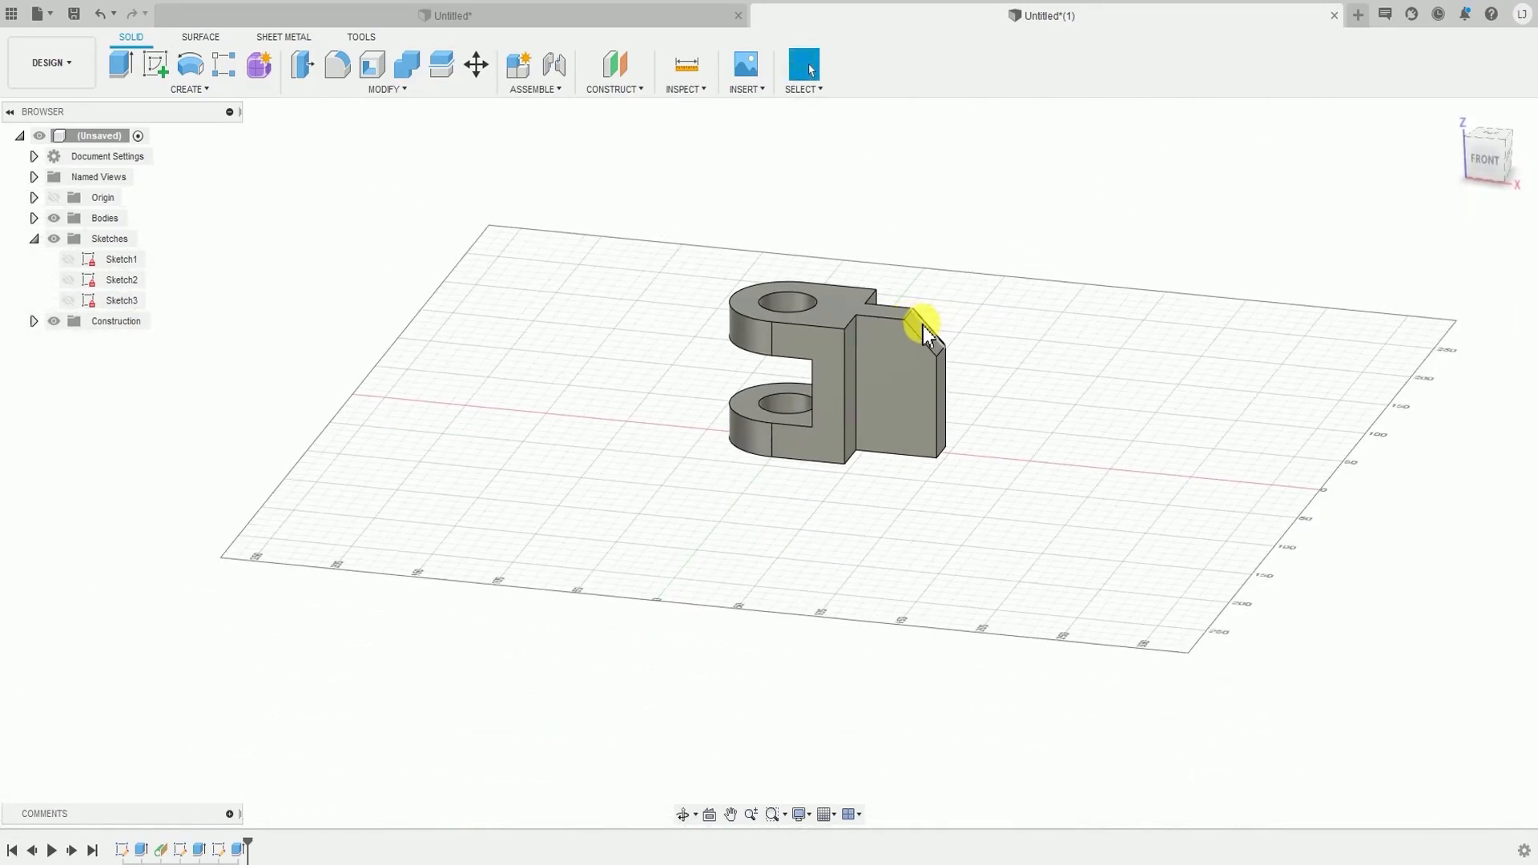
middle_click_drag(1158, 322, 1146, 318, "shift")
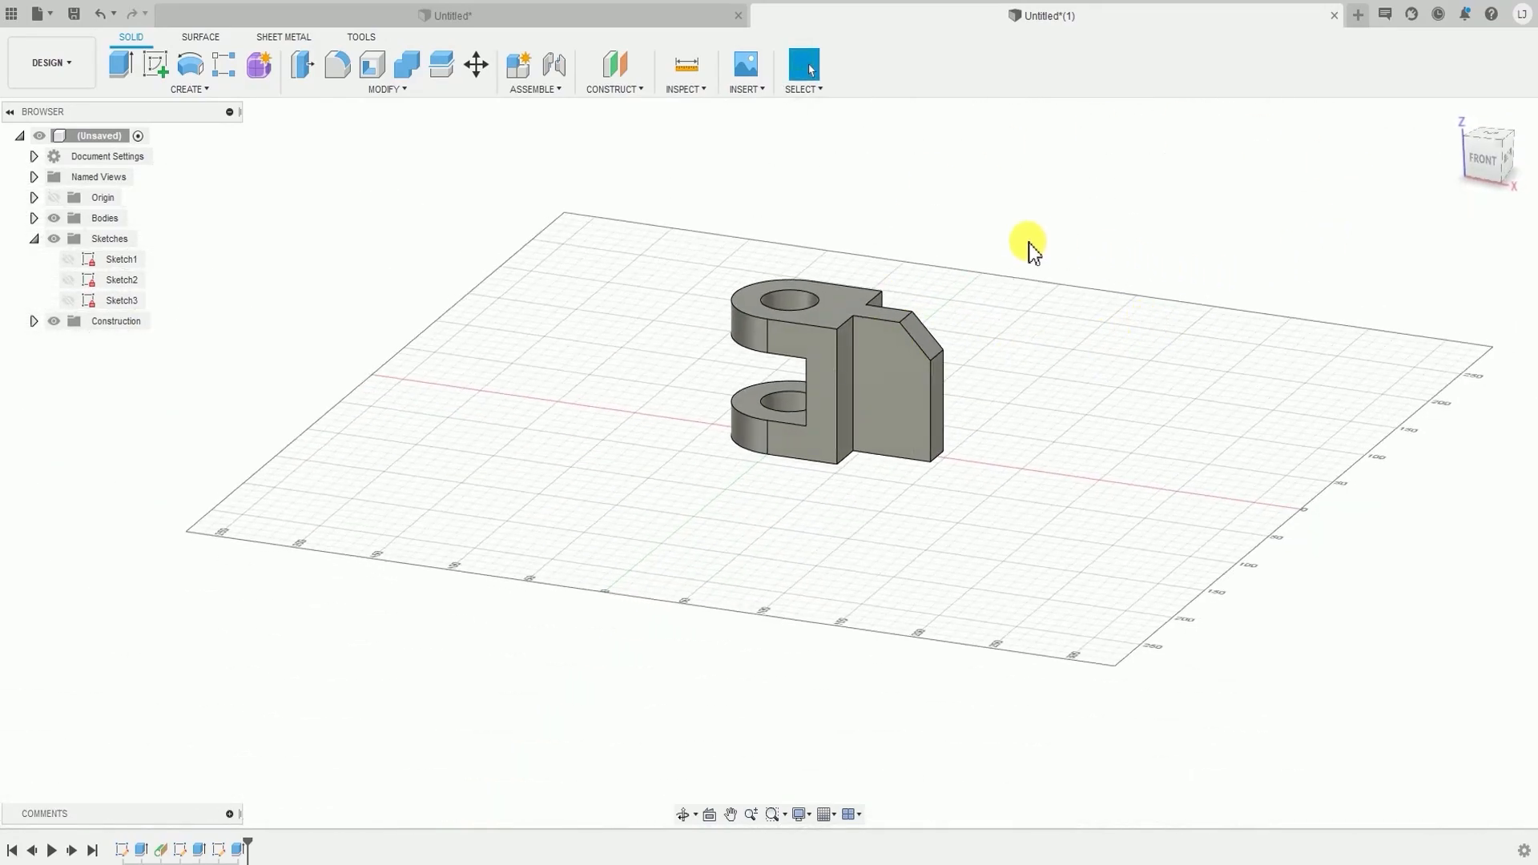
middle_click_drag(920, 233, 910, 309)
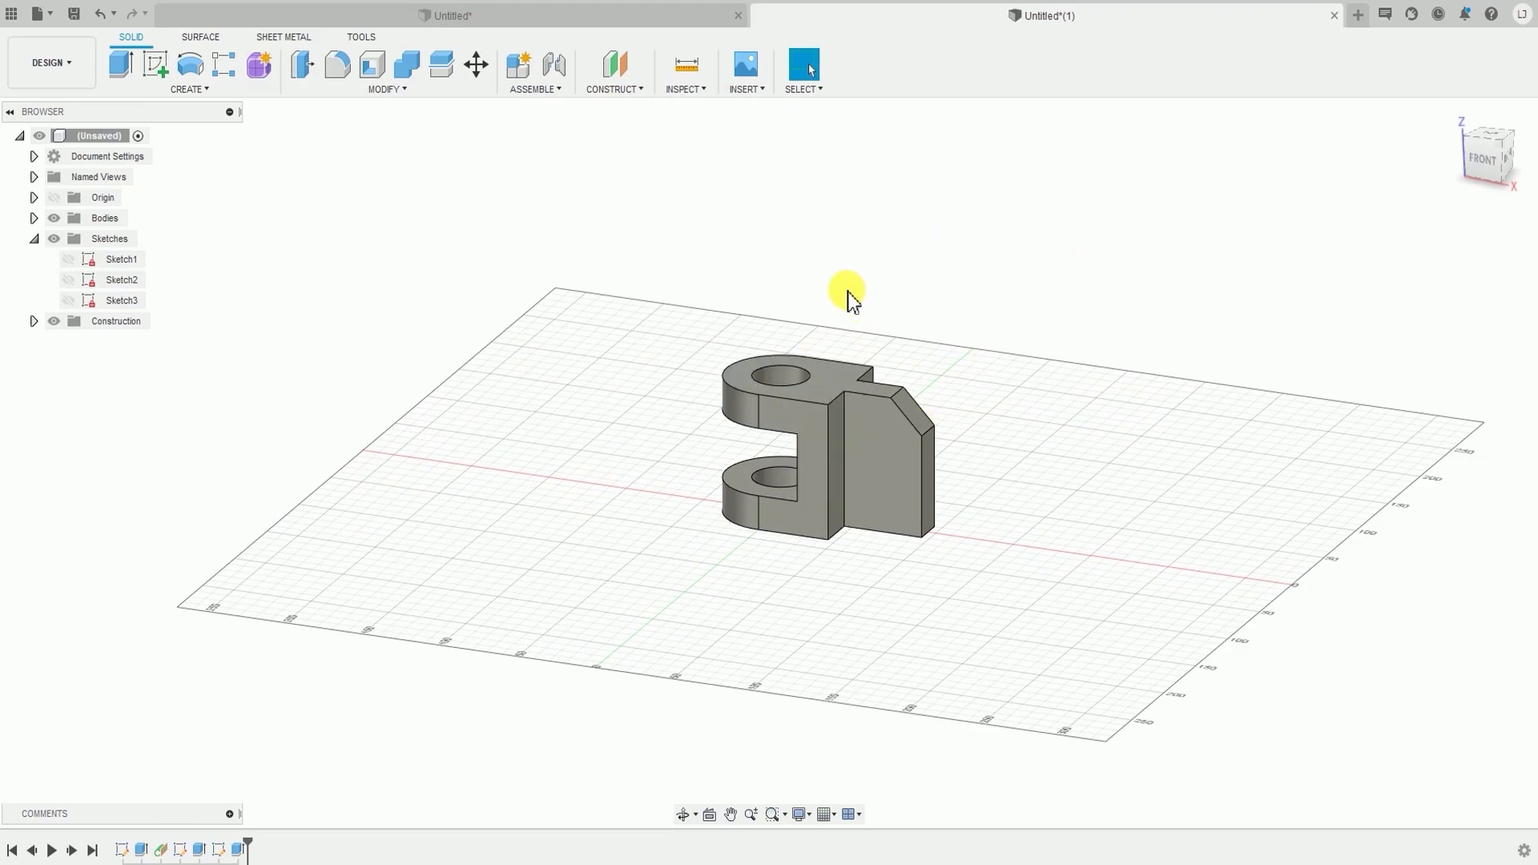
- Save the design under the name 연습 도면1
left_click(75, 13)
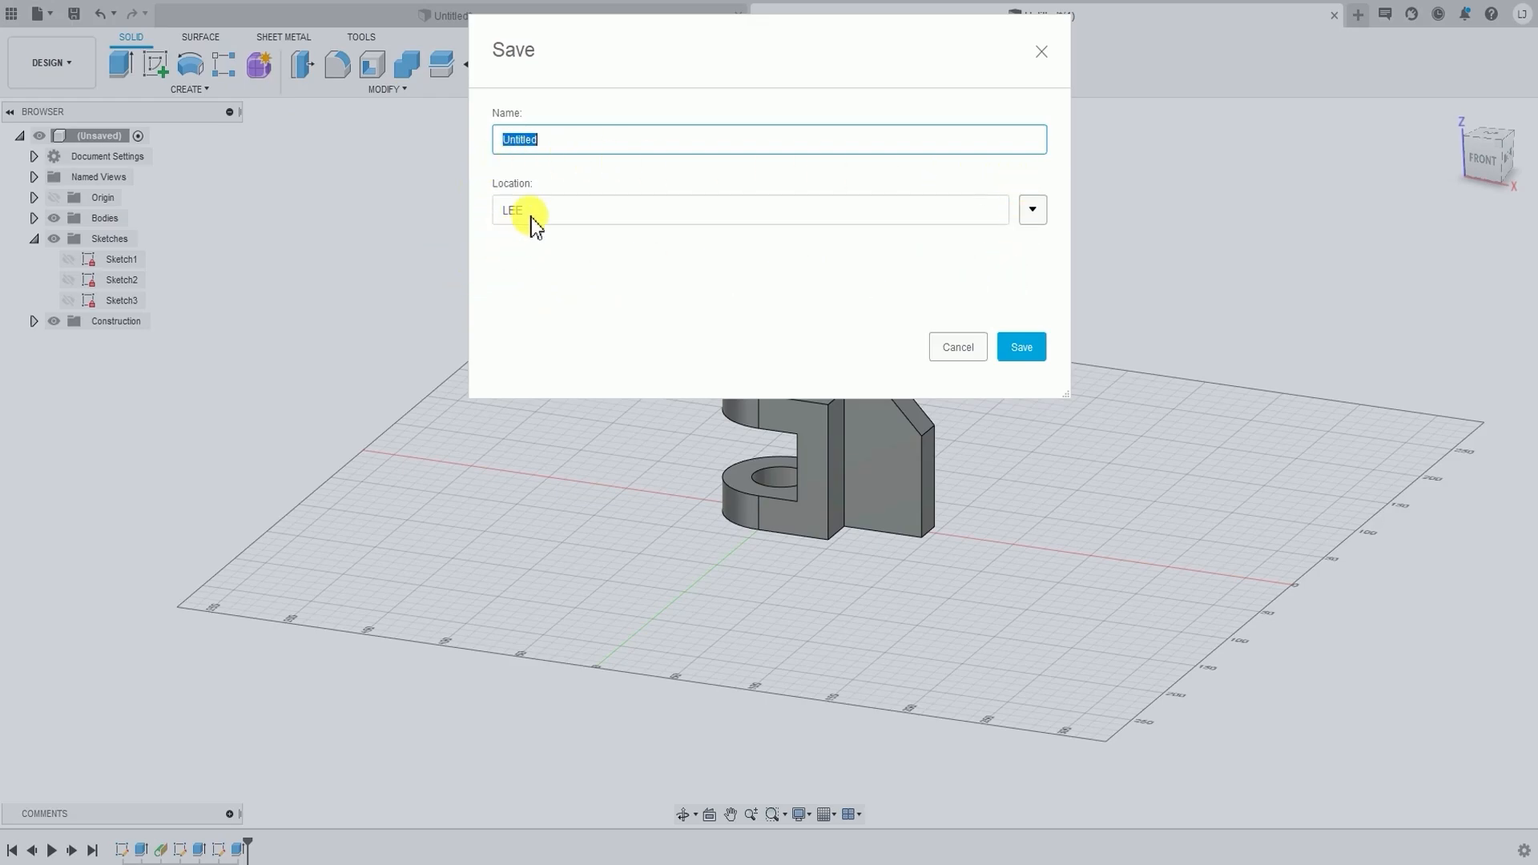
left_click(568, 147)
left_click(567, 146)
left_click(1024, 350)
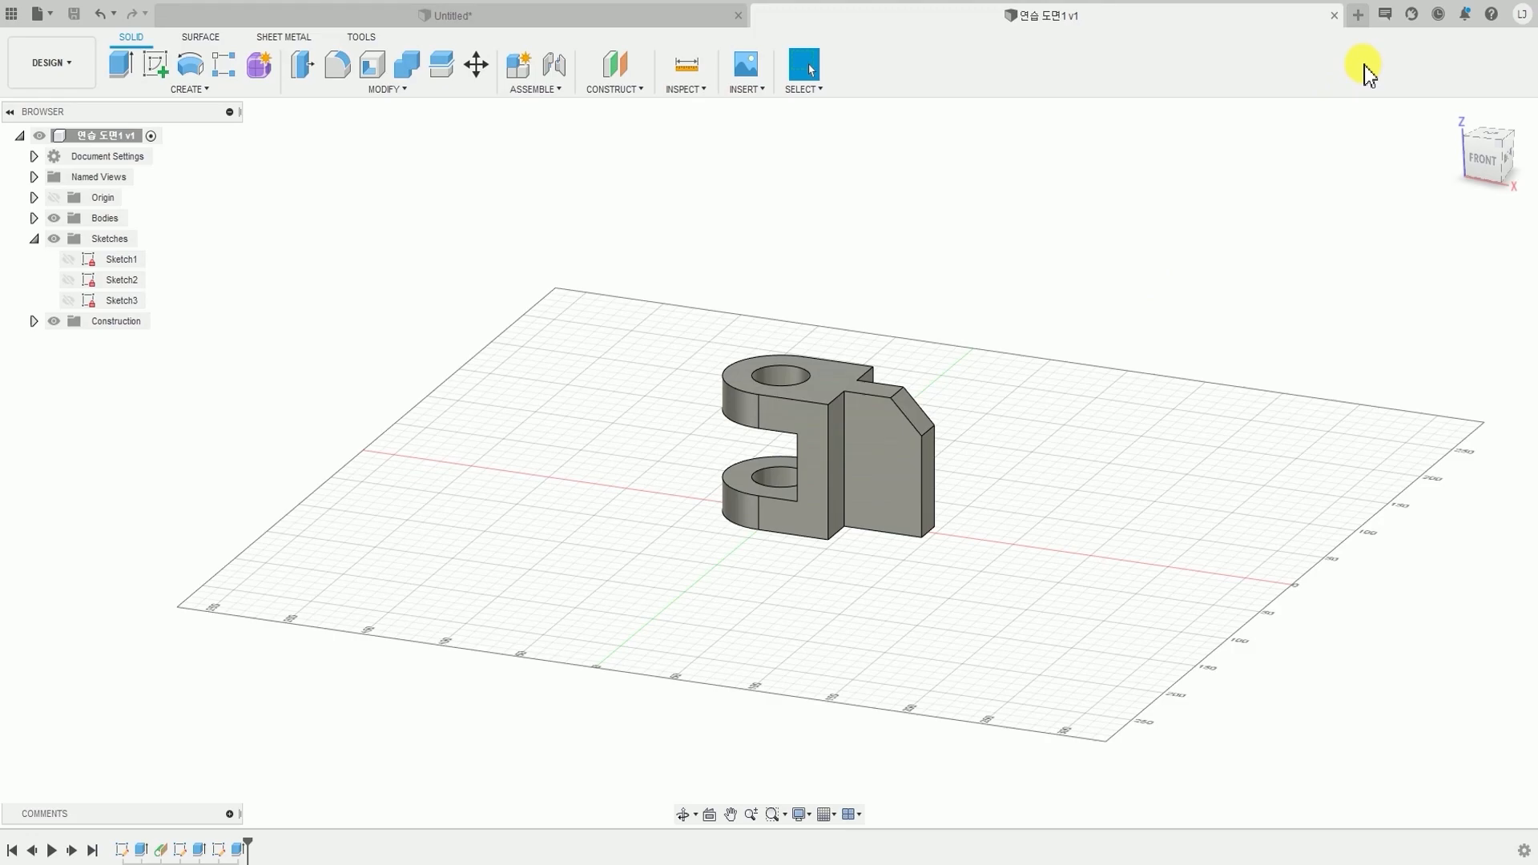
- Create a new design and start a sketch on the front XZ origin plane
left_click(1361, 16)
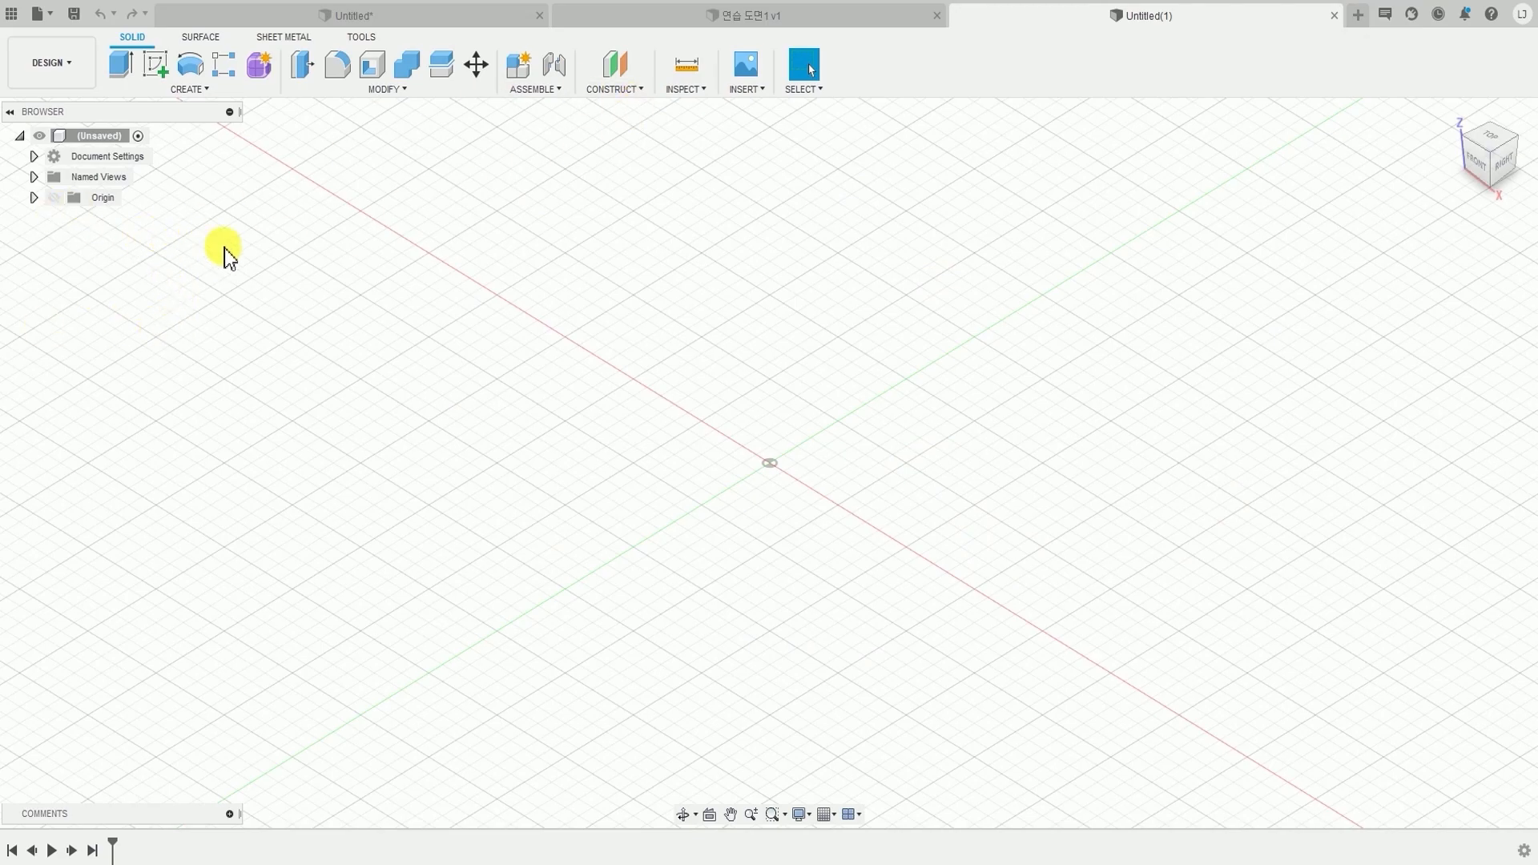
left_click(204, 89)
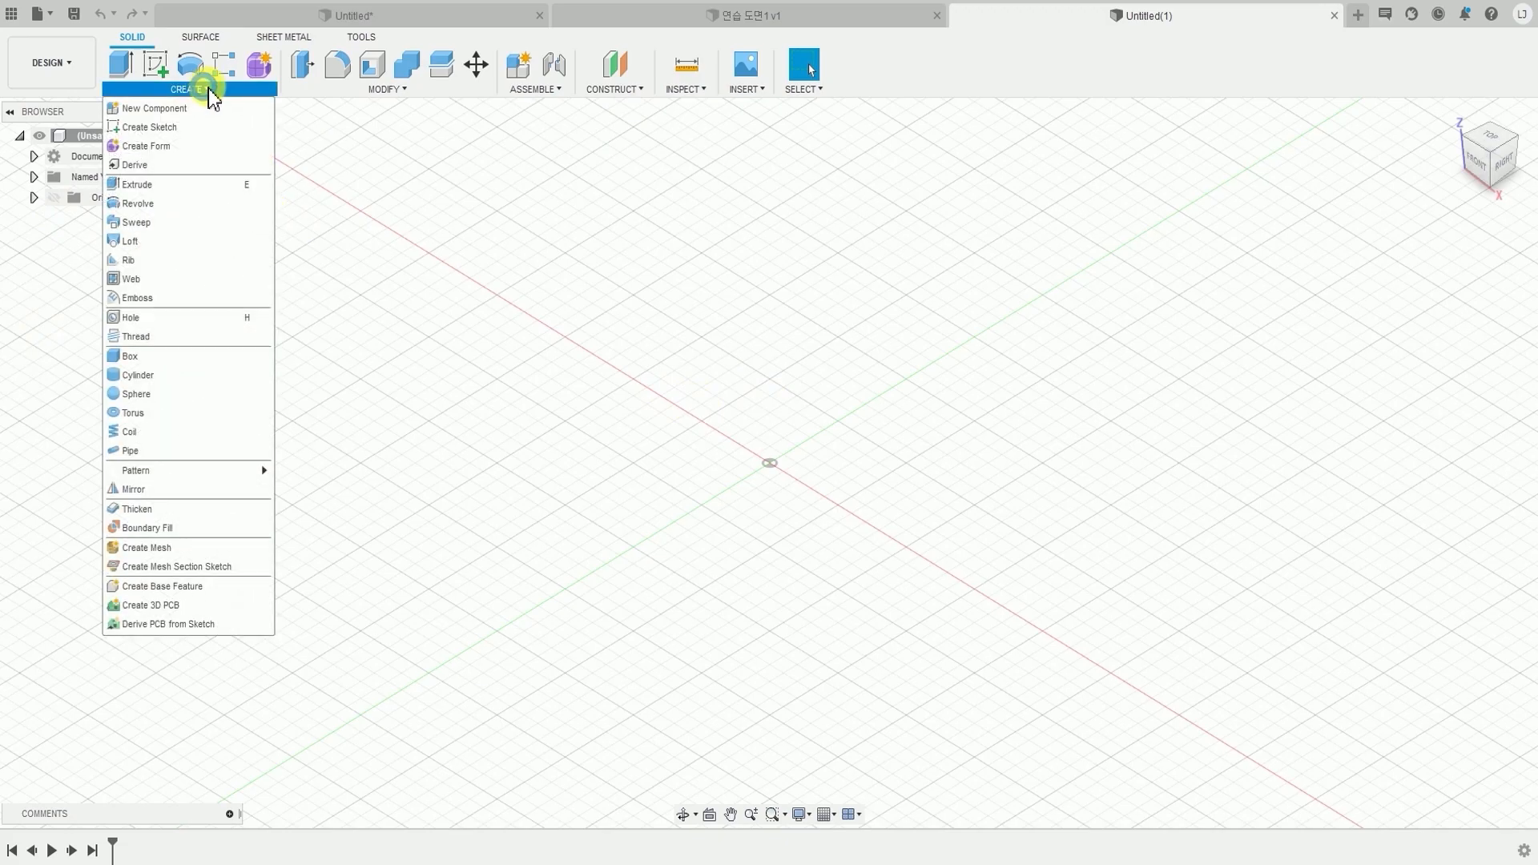
left_click(152, 127)
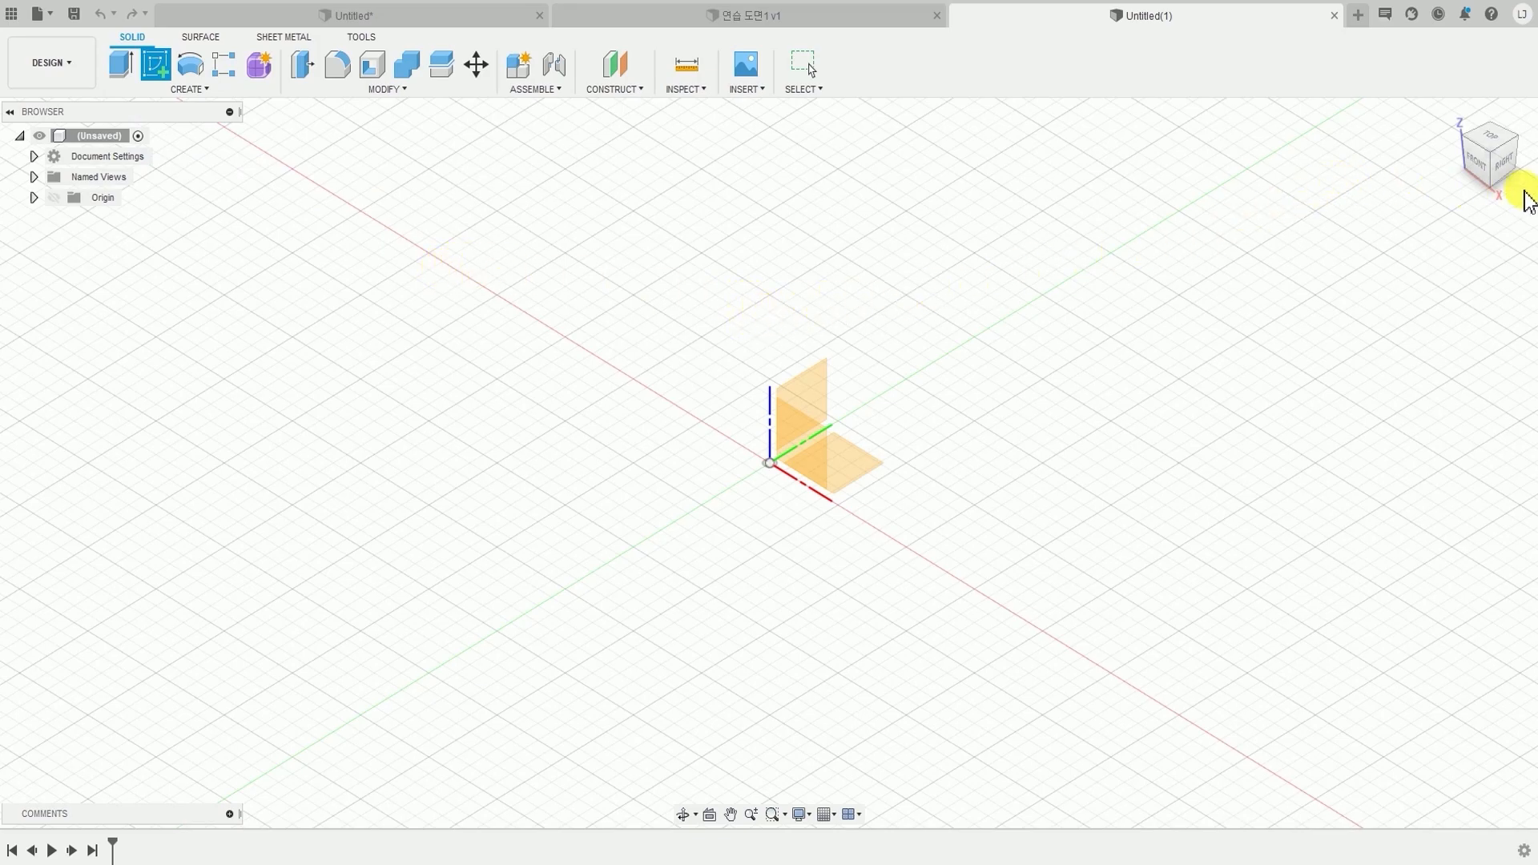
left_click(1478, 166)
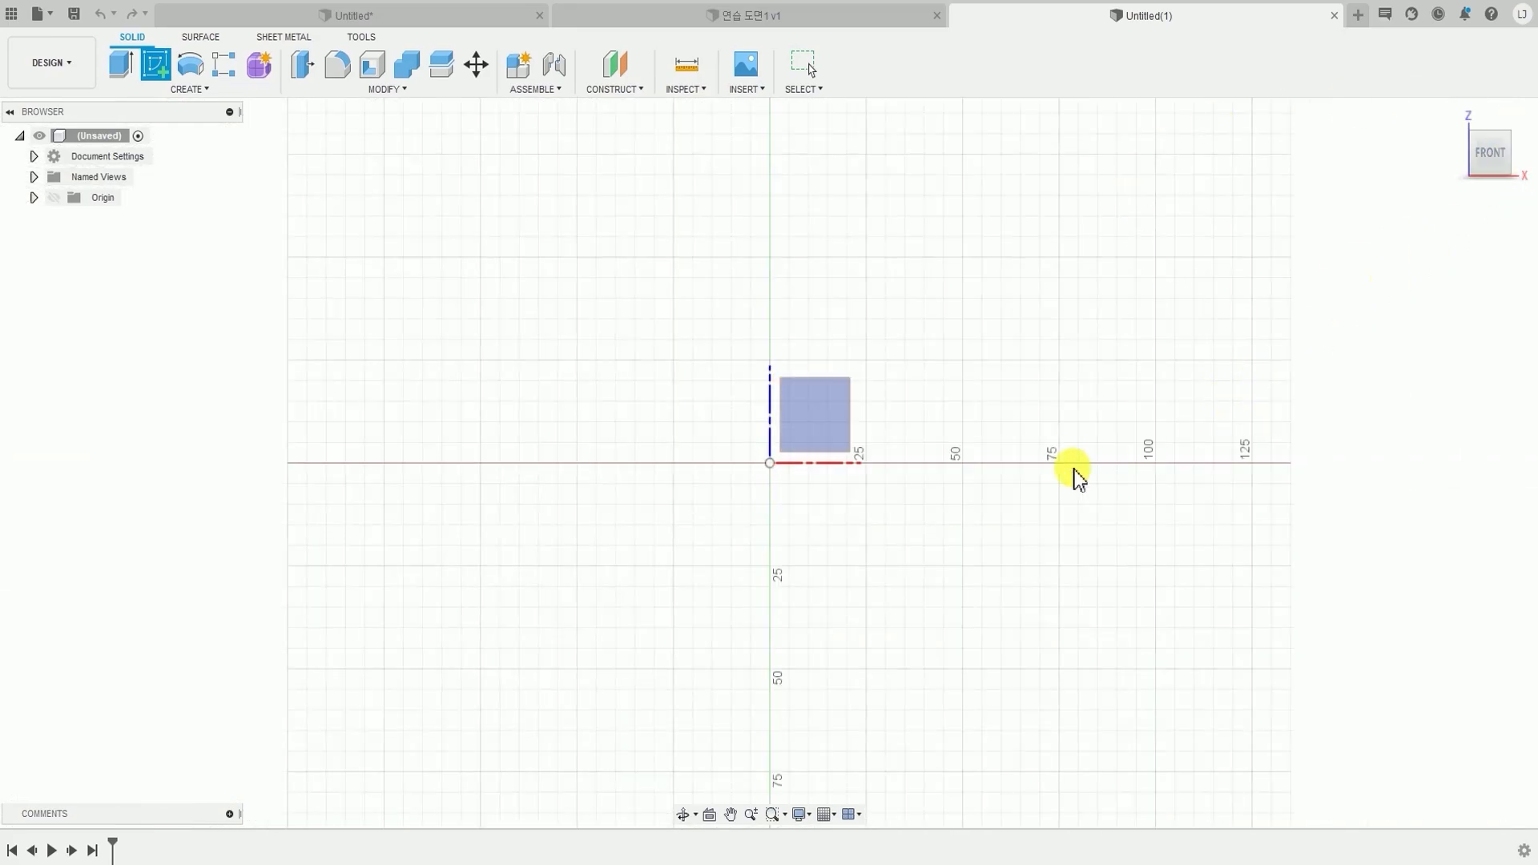
left_click(816, 420)
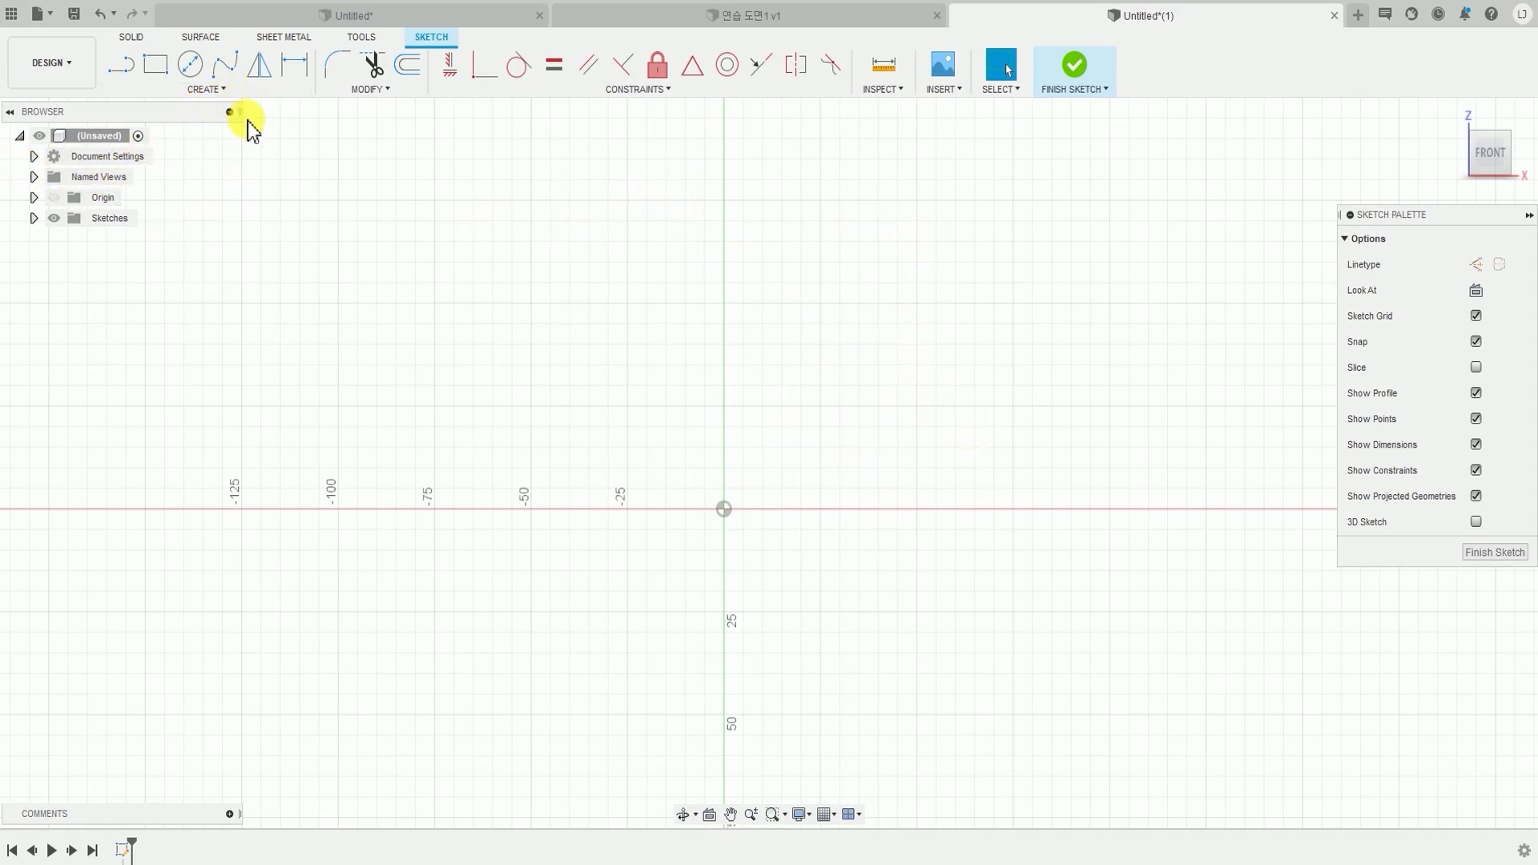
- Draw a two-point rectangle about 127 mm wide and 65 mm high above the origin
left_click(220, 92)
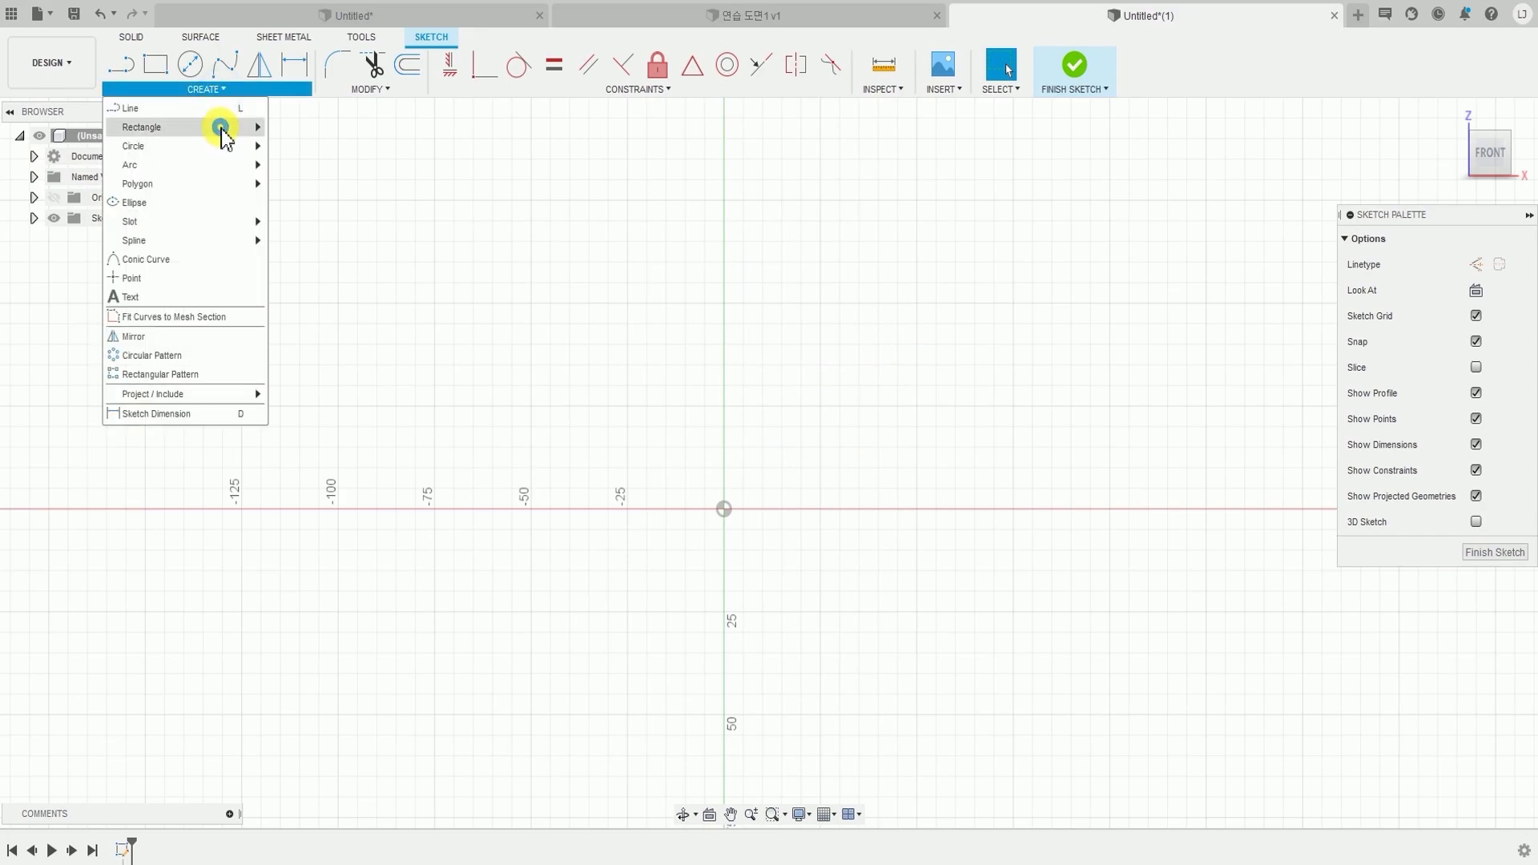
left_click(220, 126)
left_click(301, 129)
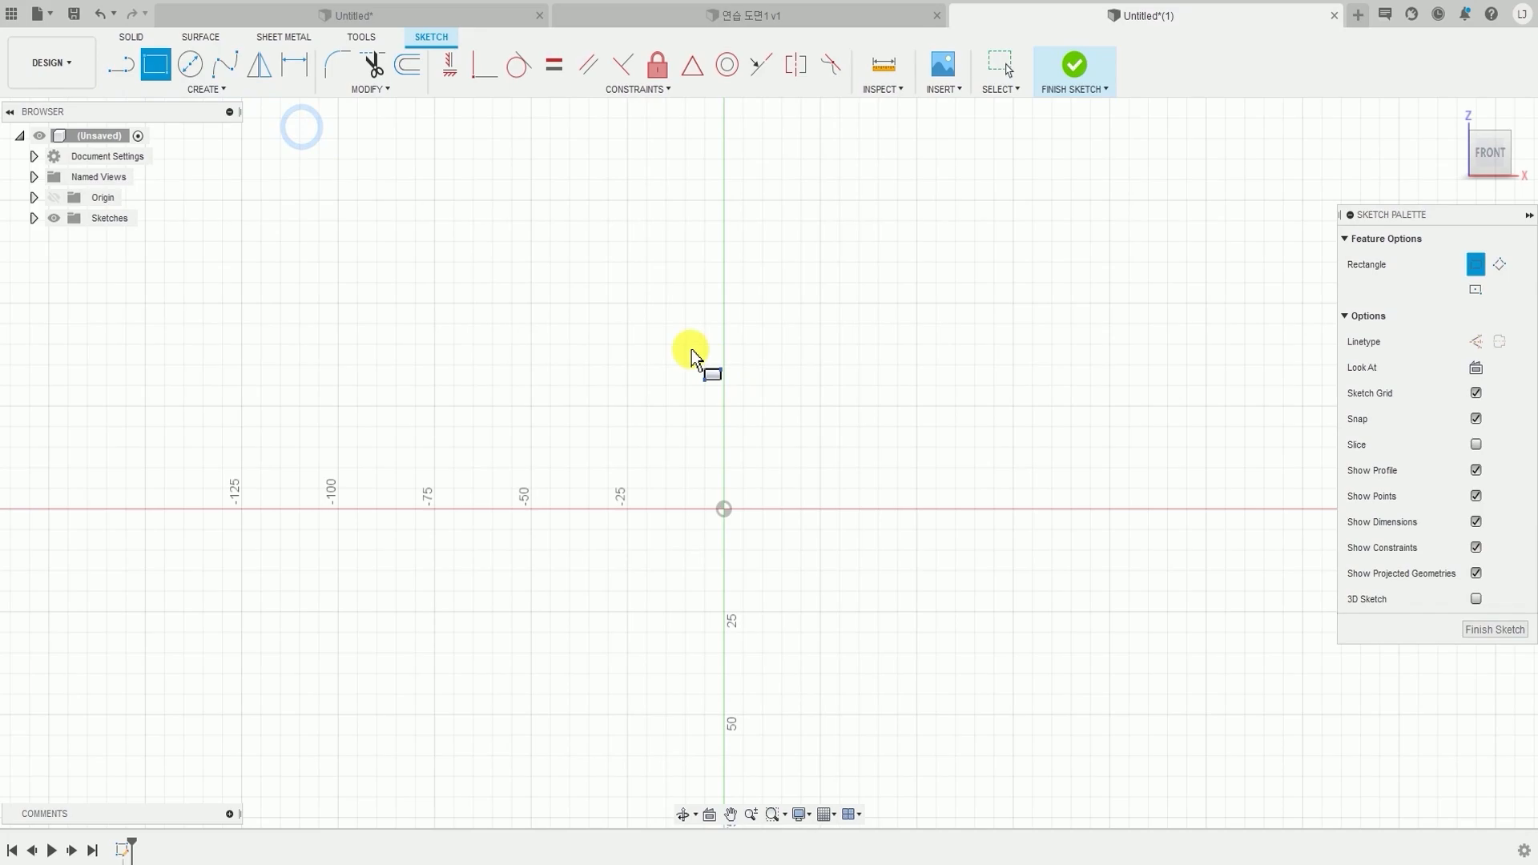
left_click(512, 201)
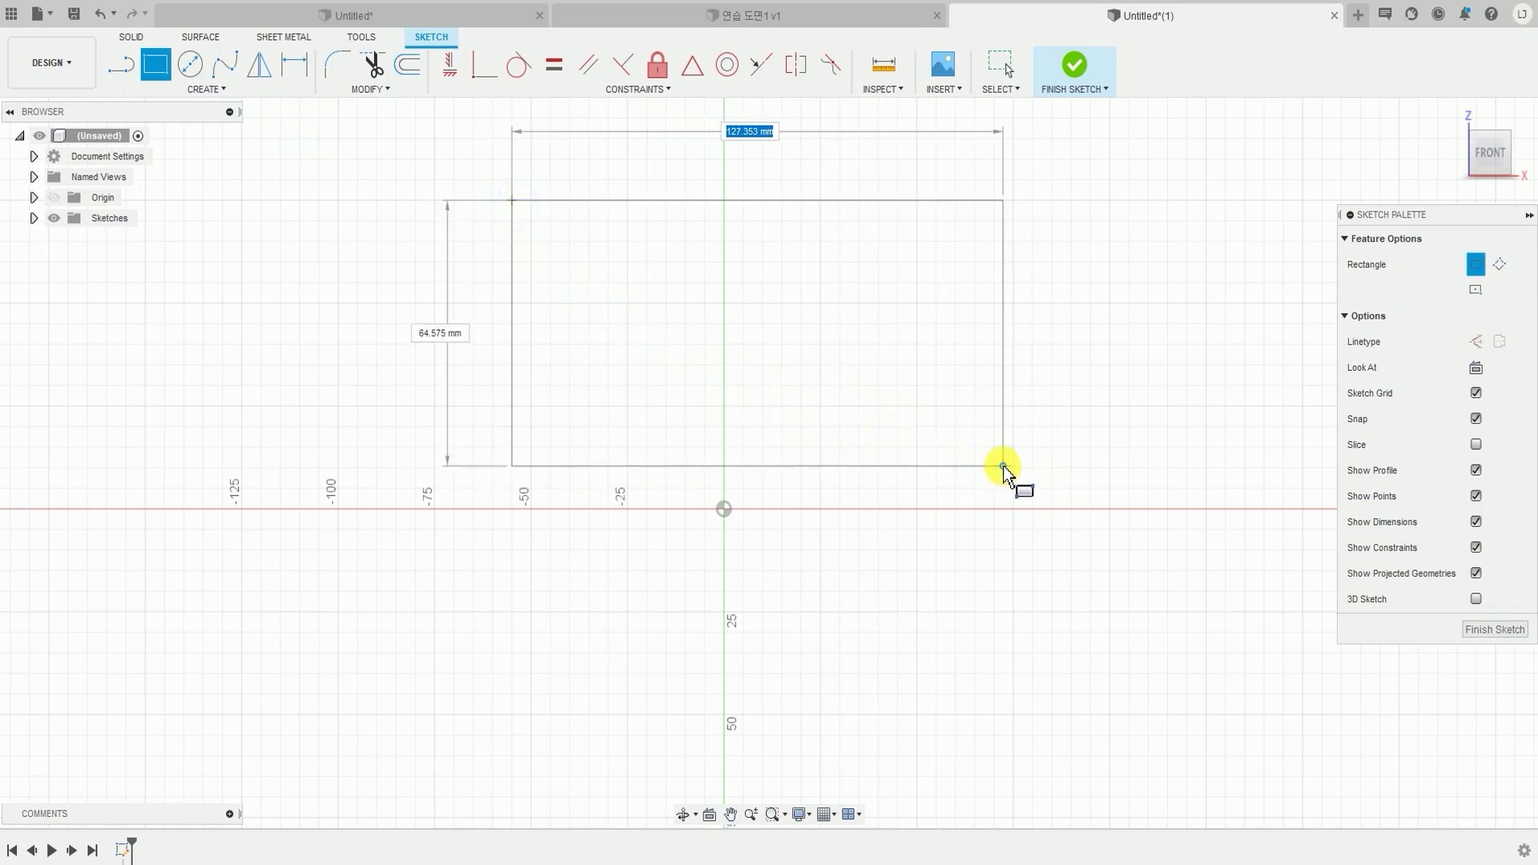
left_click(1003, 466)
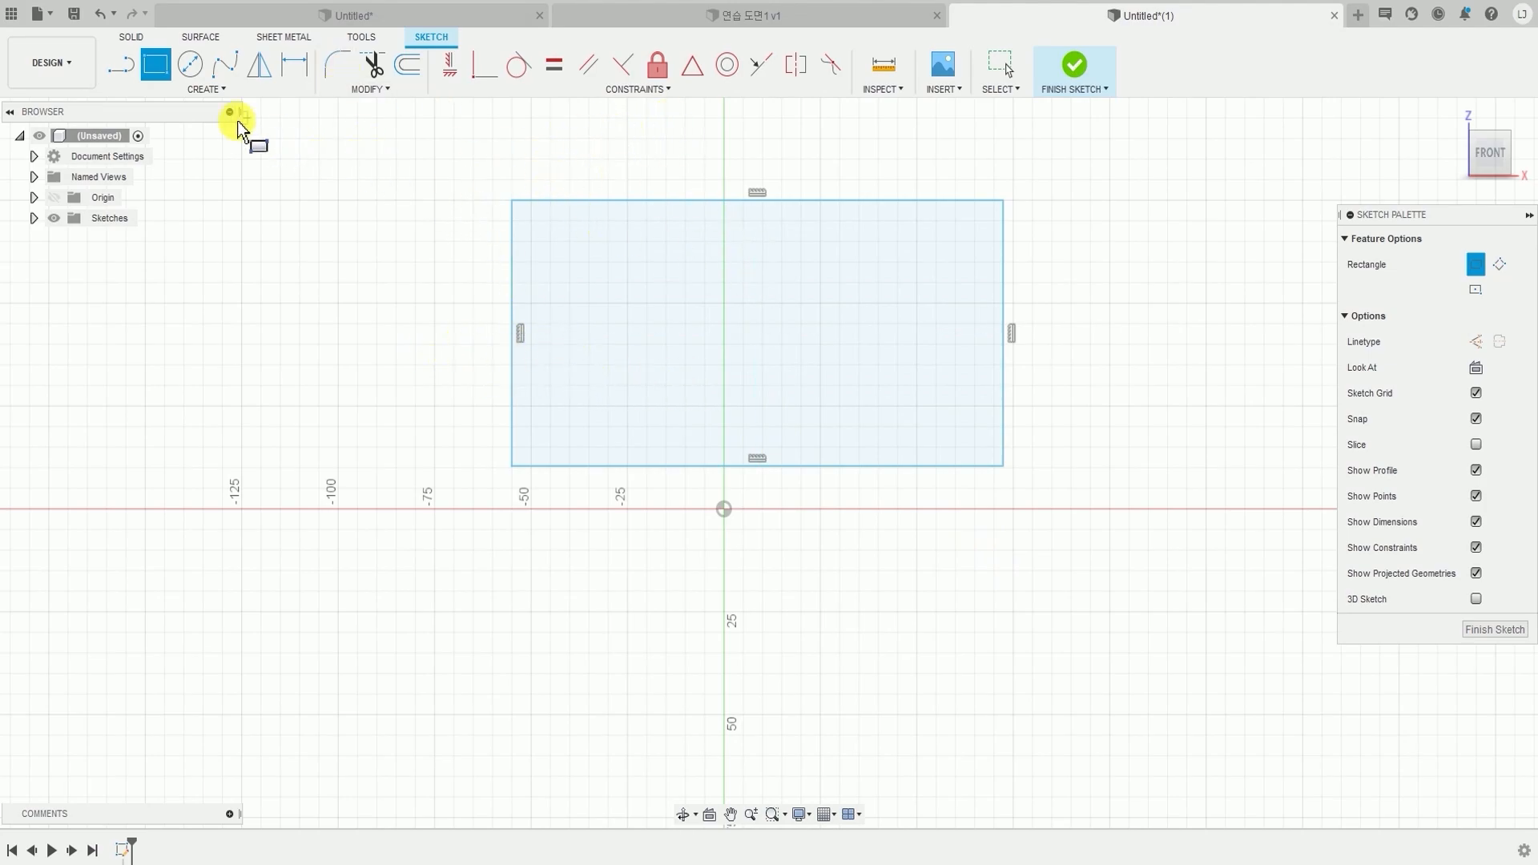
- Dimension the rectangle's vertical side at 80 mm
left_click(217, 90)
left_click(180, 415)
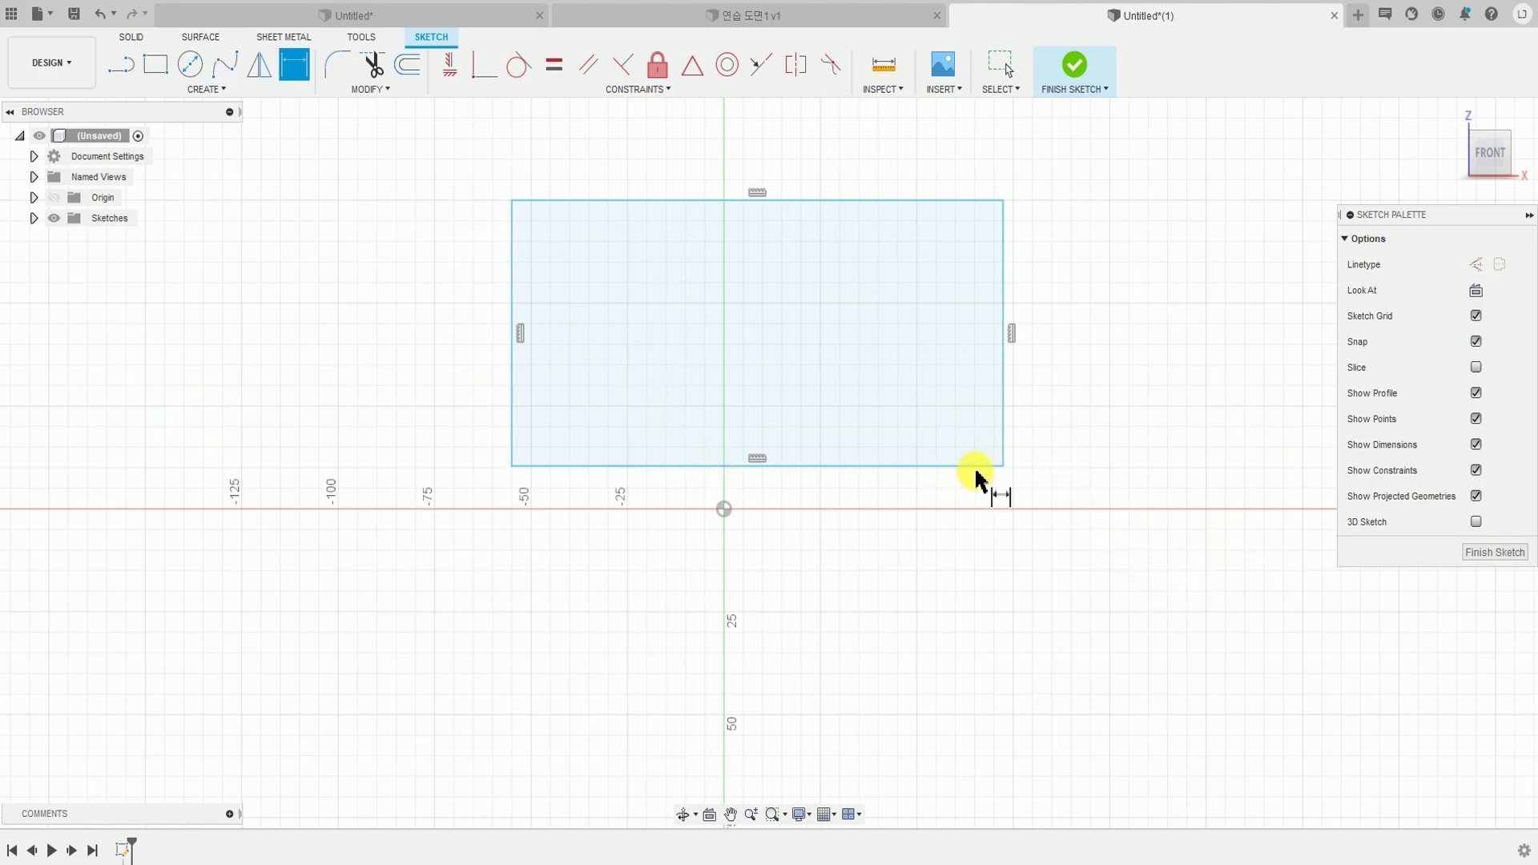
left_click(512, 343)
left_click(446, 328)
type("80")
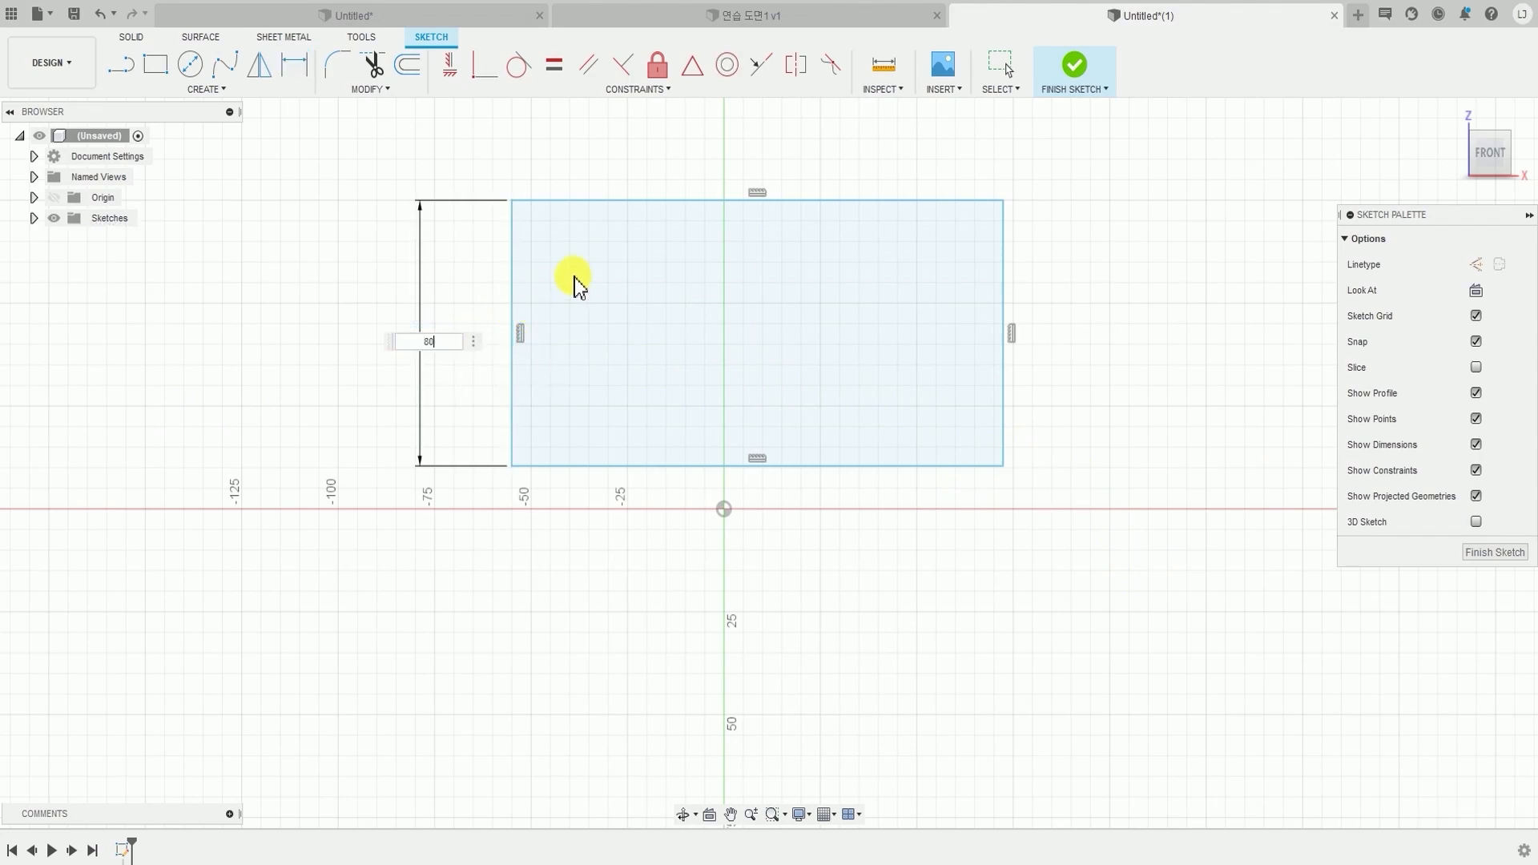
key("Return")
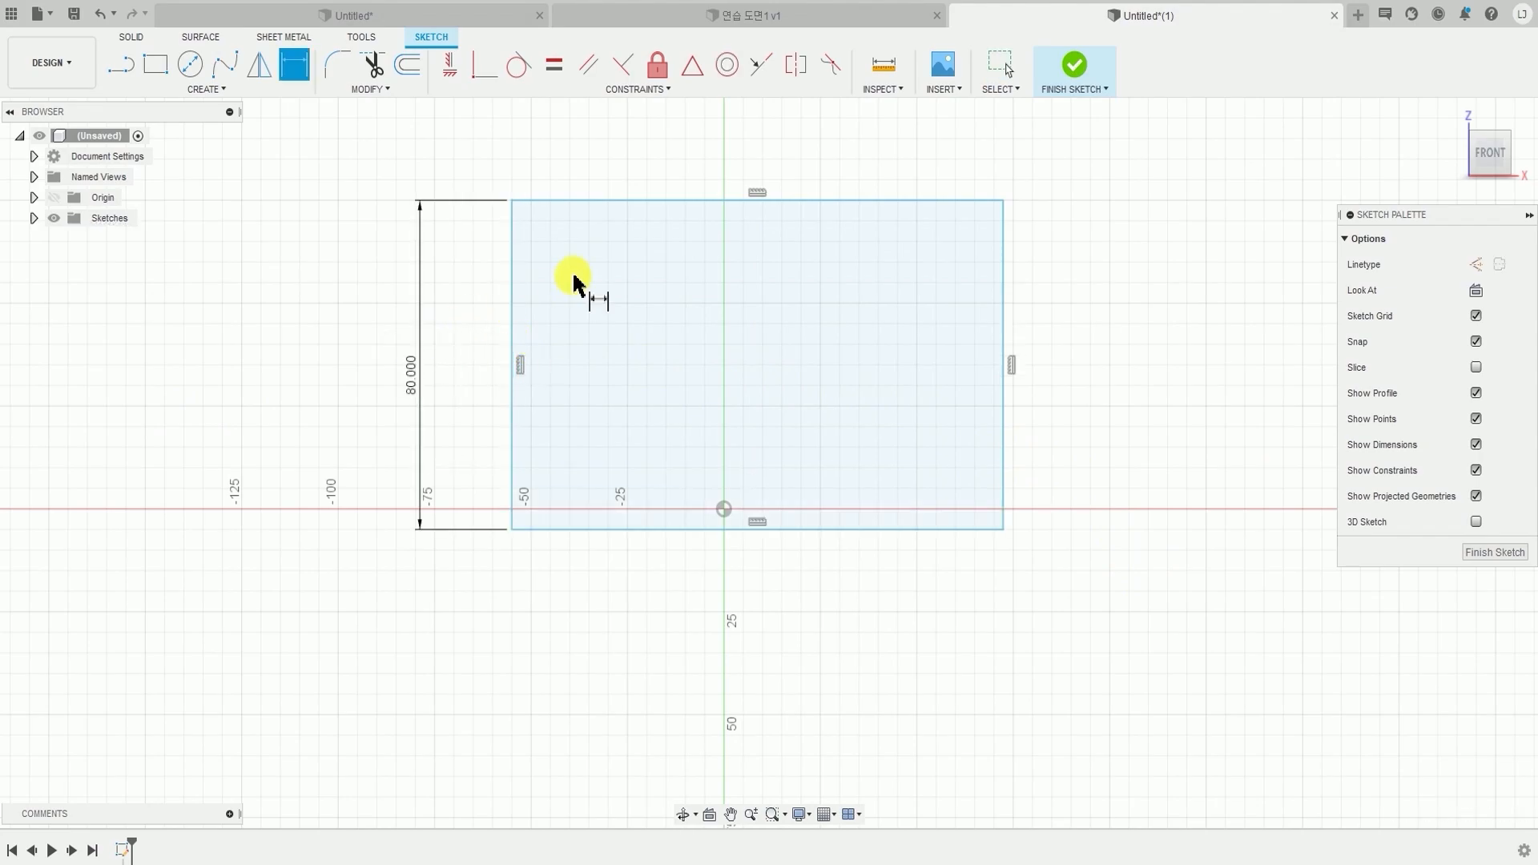
- Dimension the rectangle's bottom edge at 130 mm
left_click(876, 530)
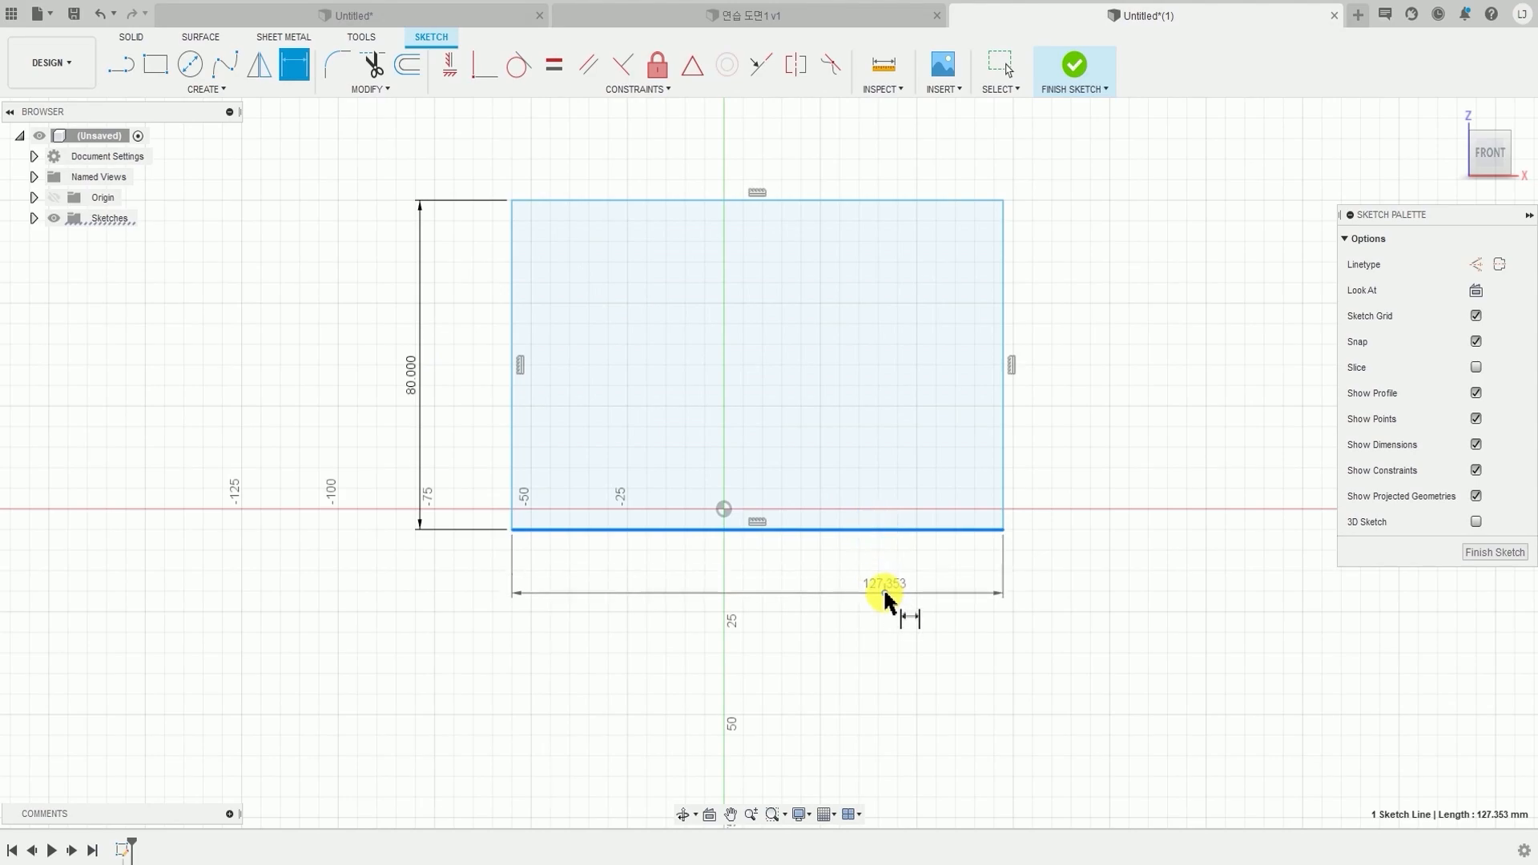
left_click(886, 593)
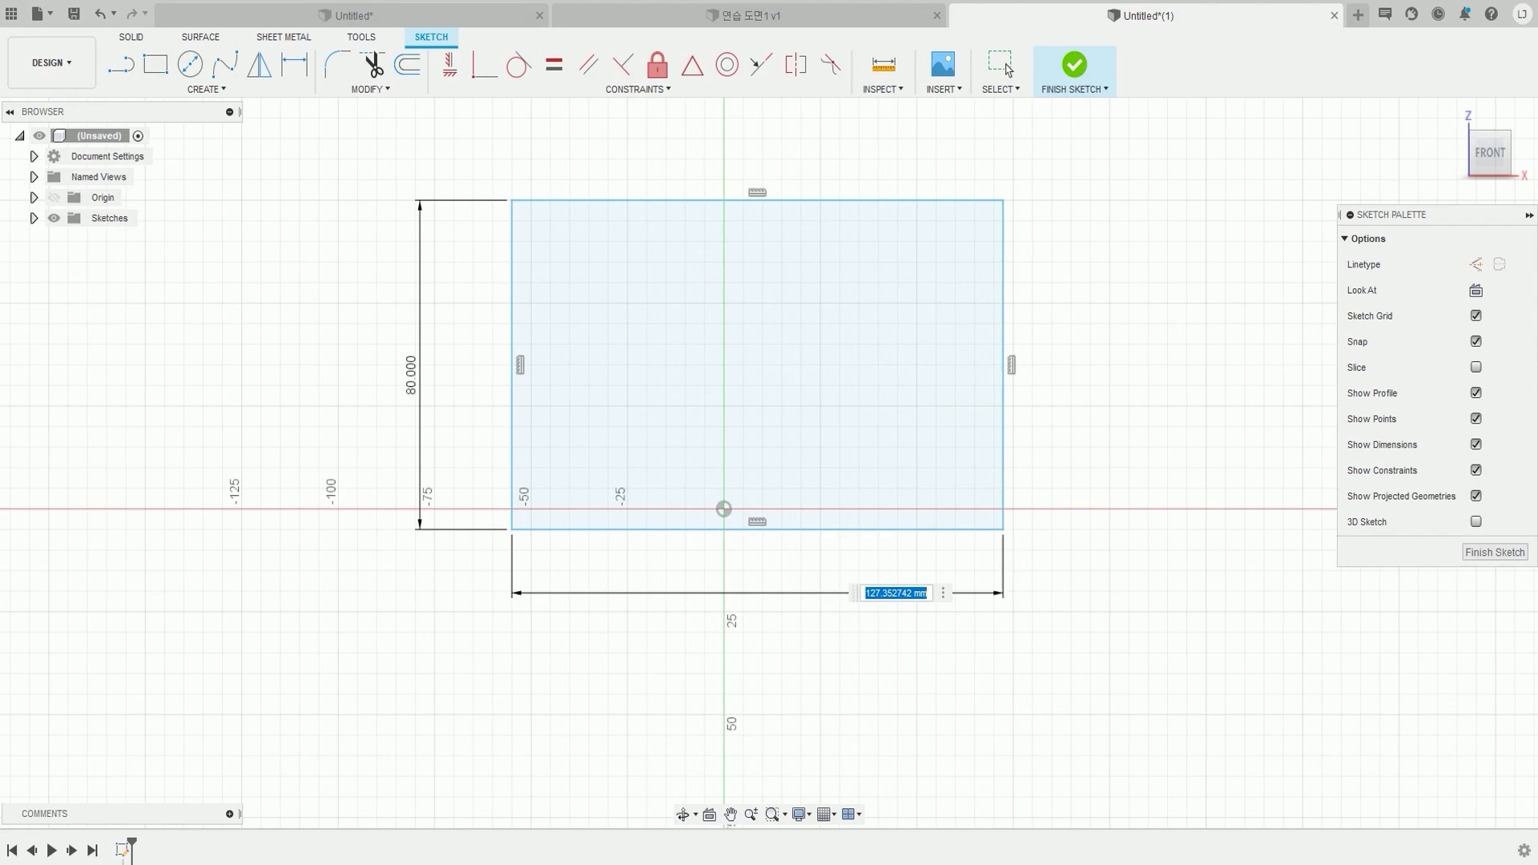
type("130")
key("Return")
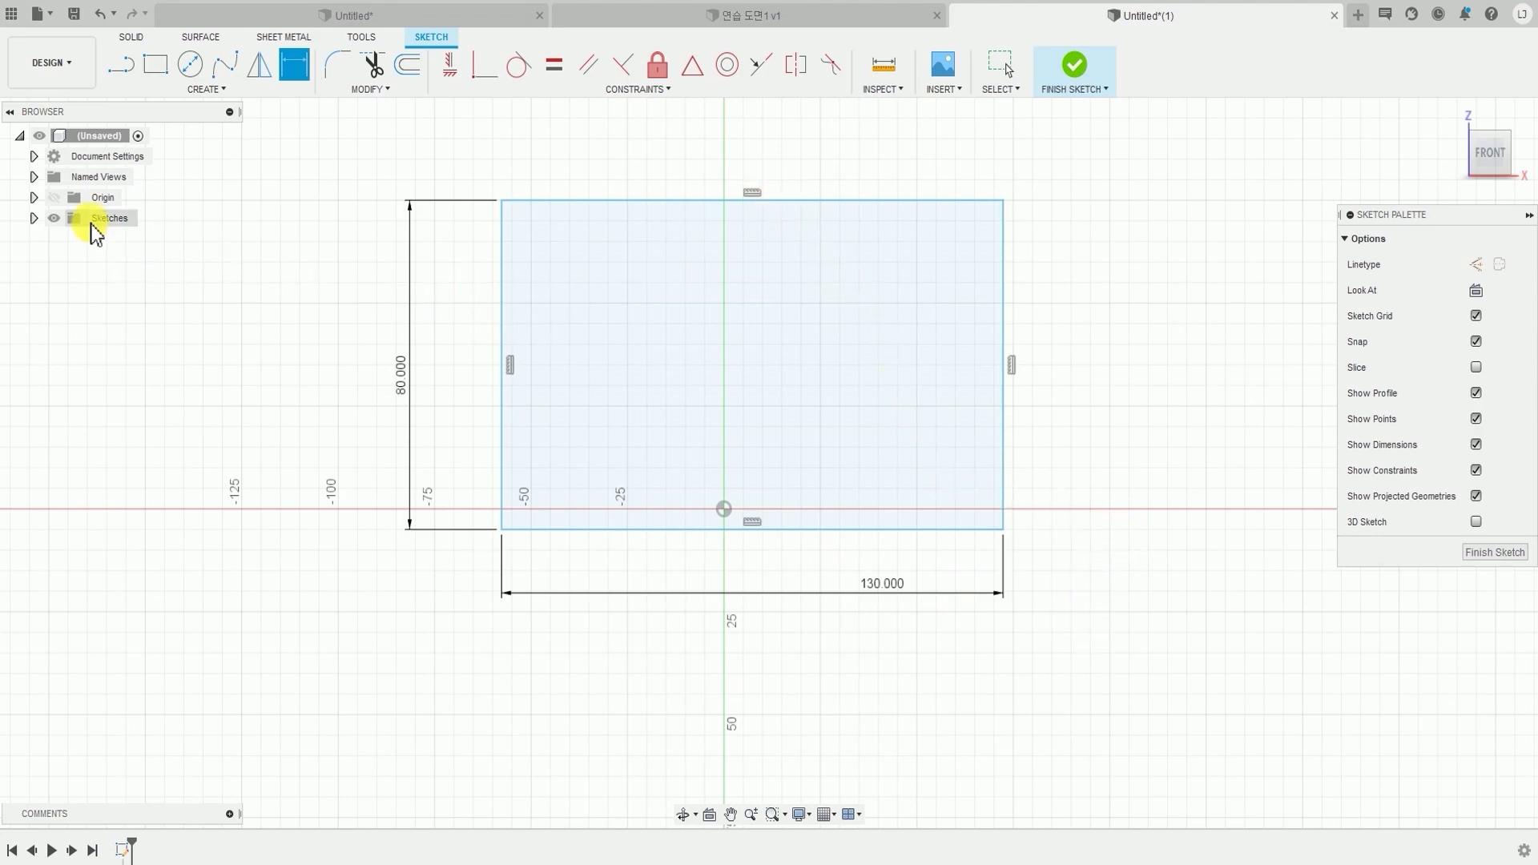
- Apply a MidPoint constraint between the rectangle's bottom edge and the sketch origin
left_click(663, 92)
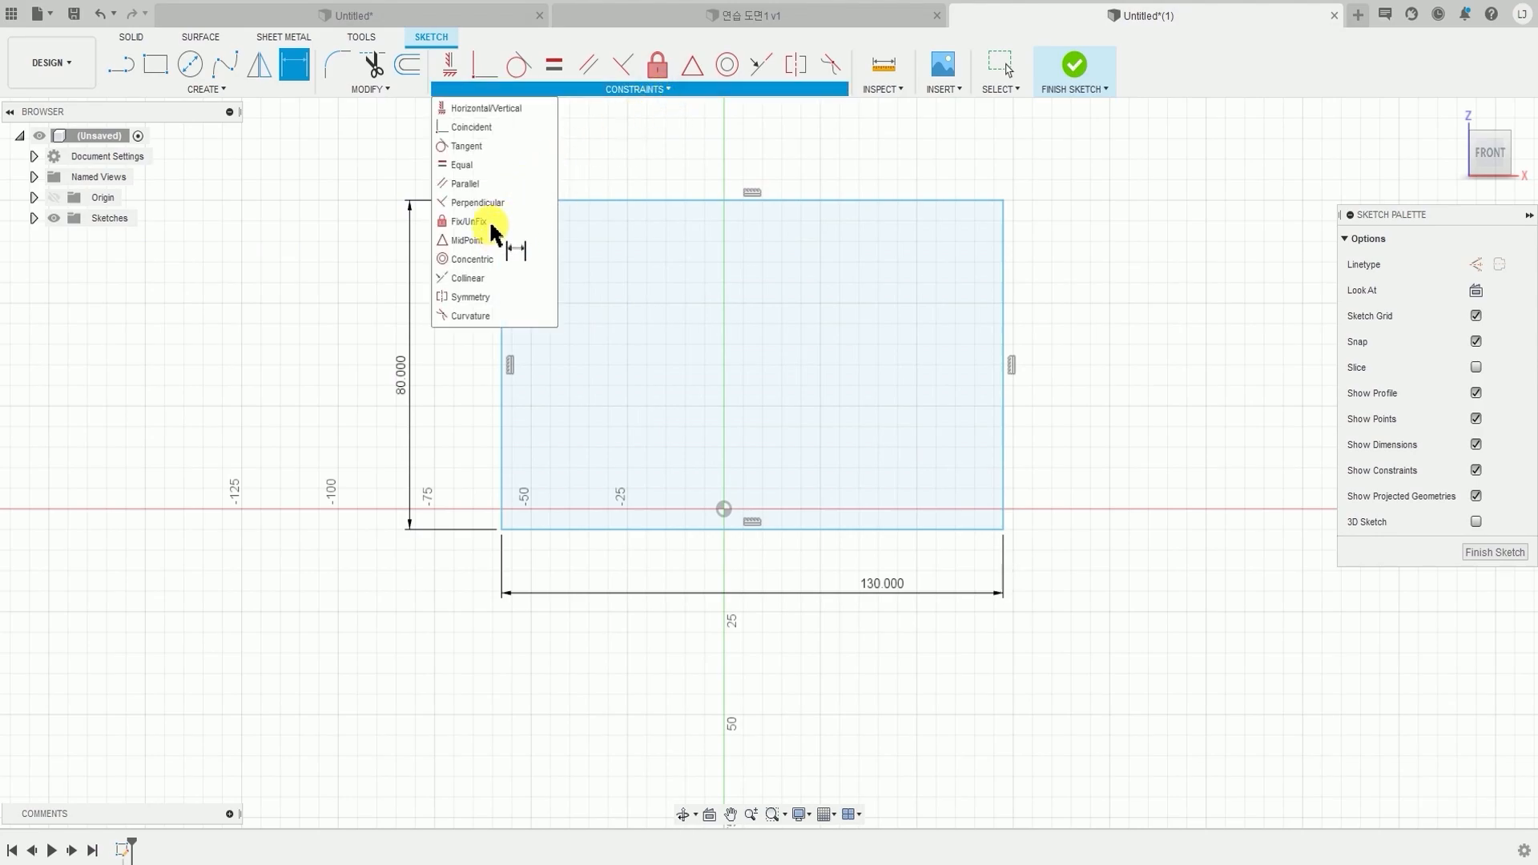
left_click(478, 241)
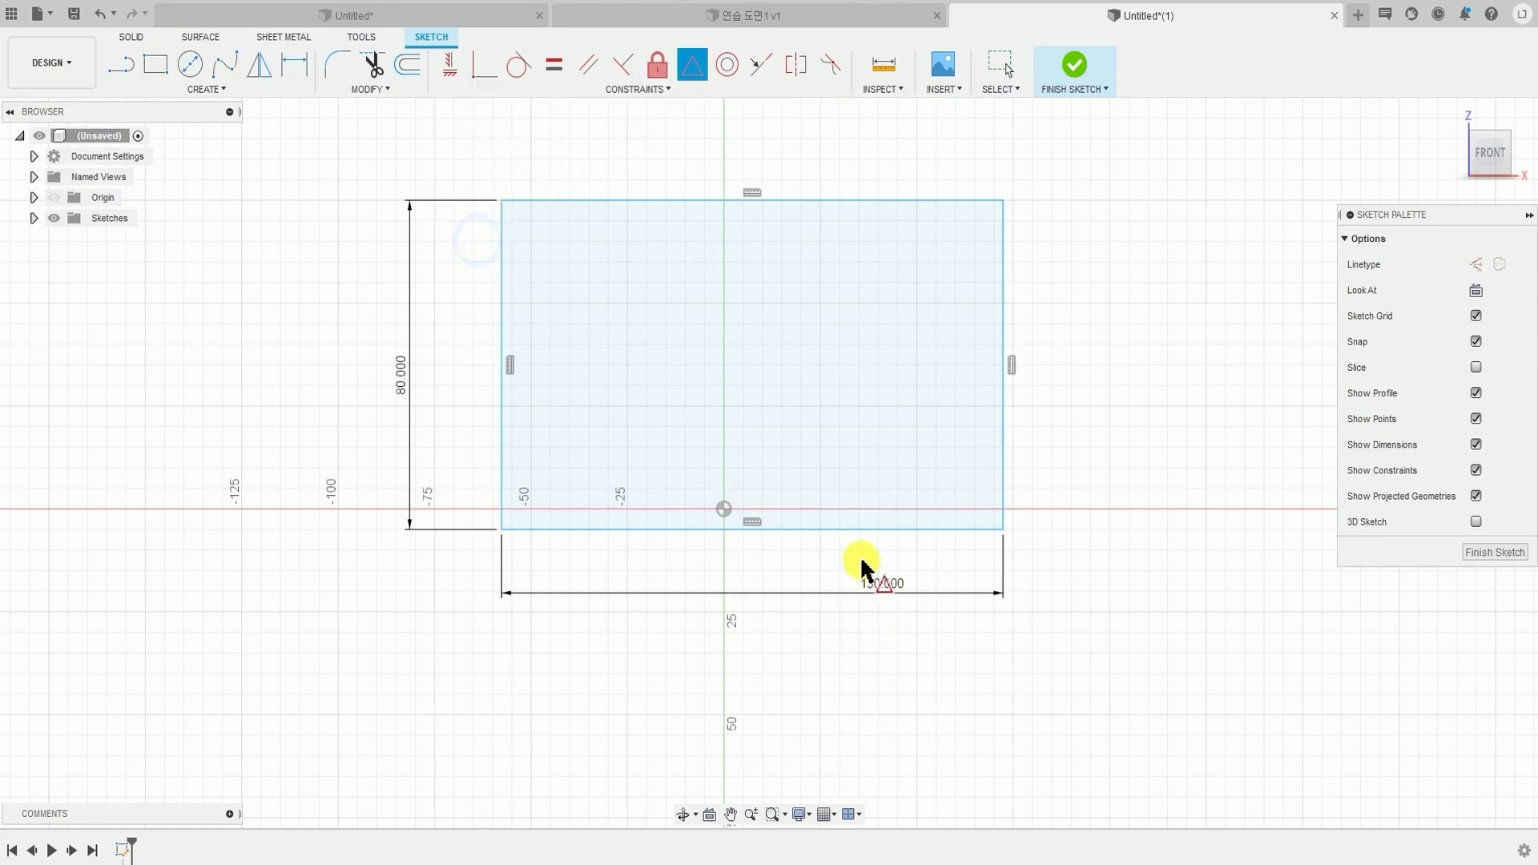
left_click(847, 530)
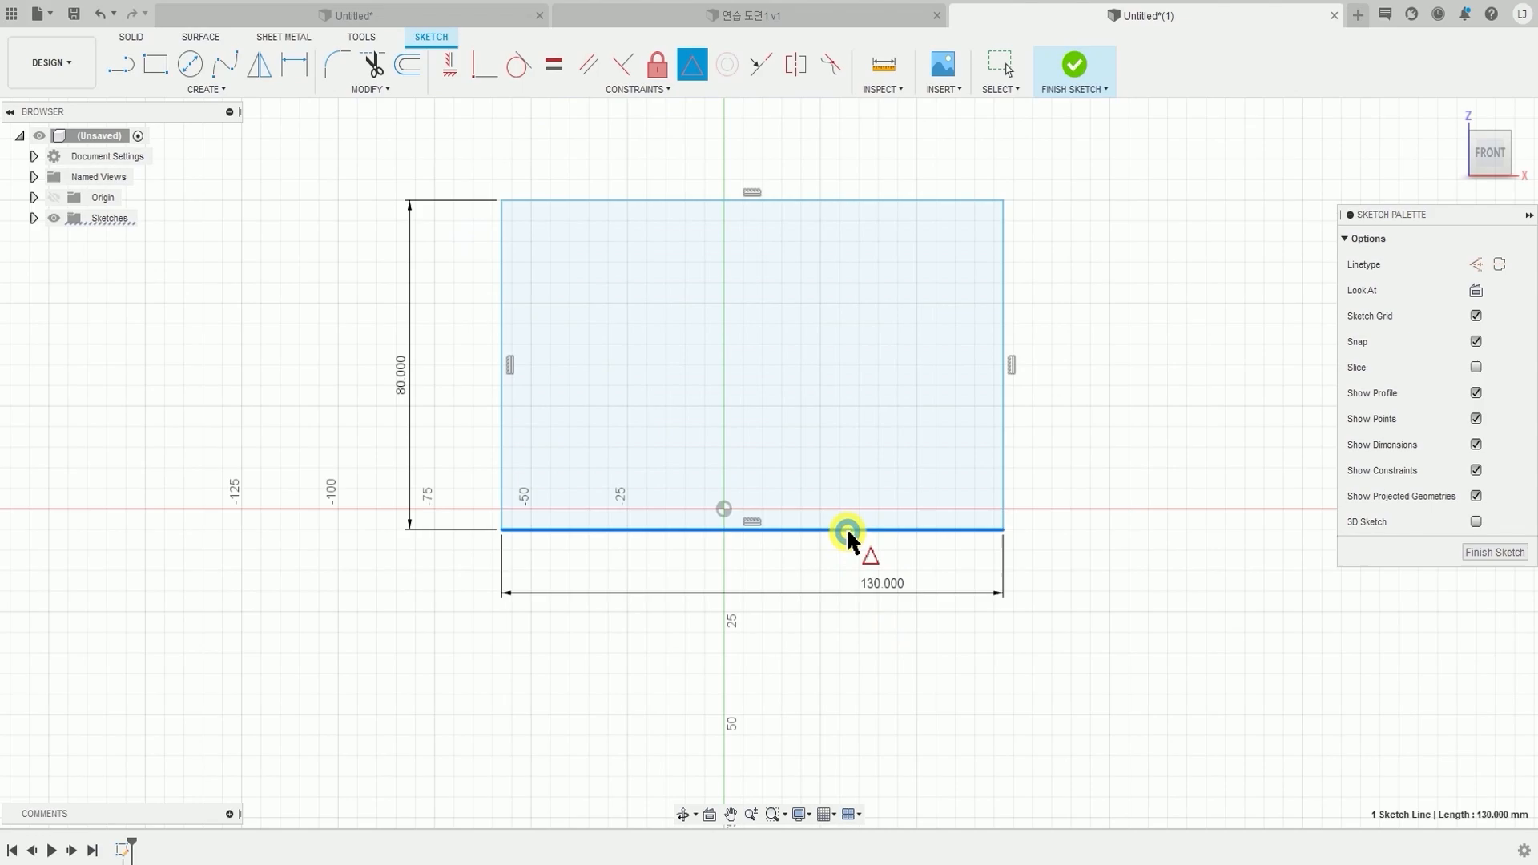
left_click(724, 510)
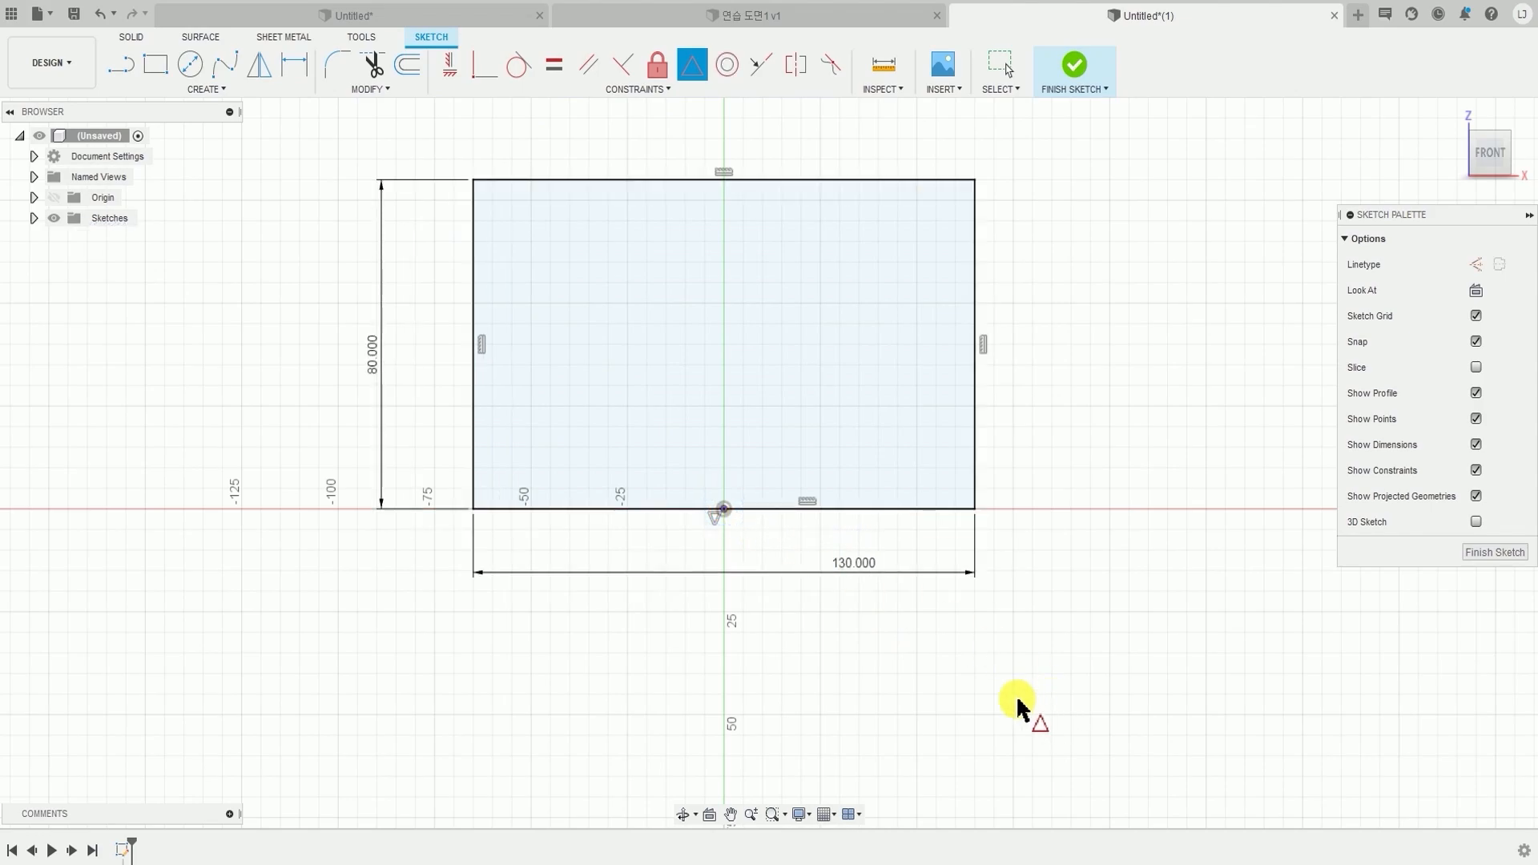
middle_click_drag(887, 661, 930, 694)
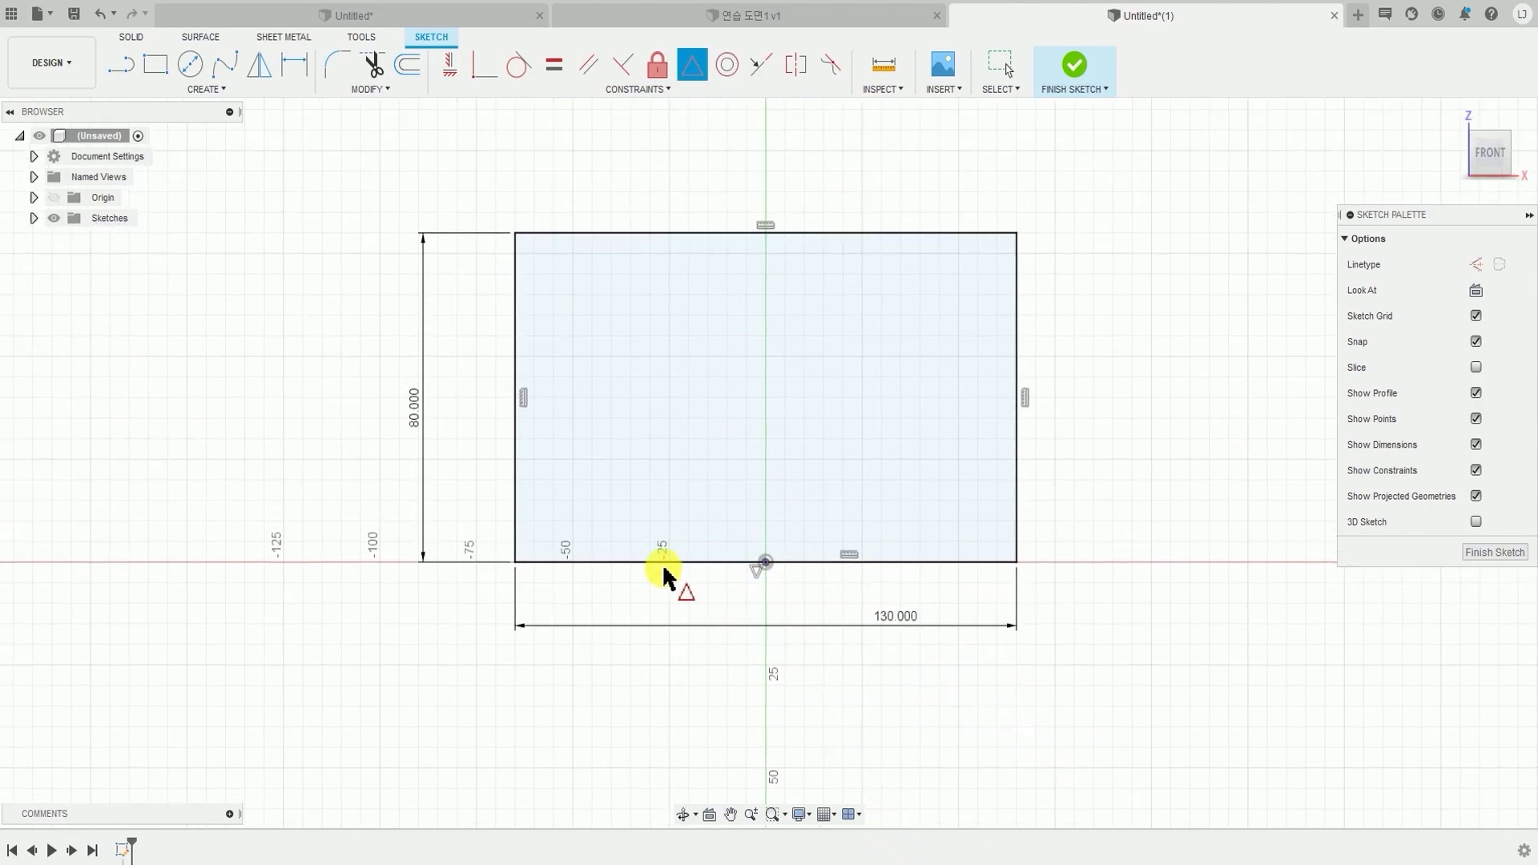
- Draw a second two-point rectangle, about 80 mm by 45 mm, inside the first, starting on its left edge
left_click(33, 219)
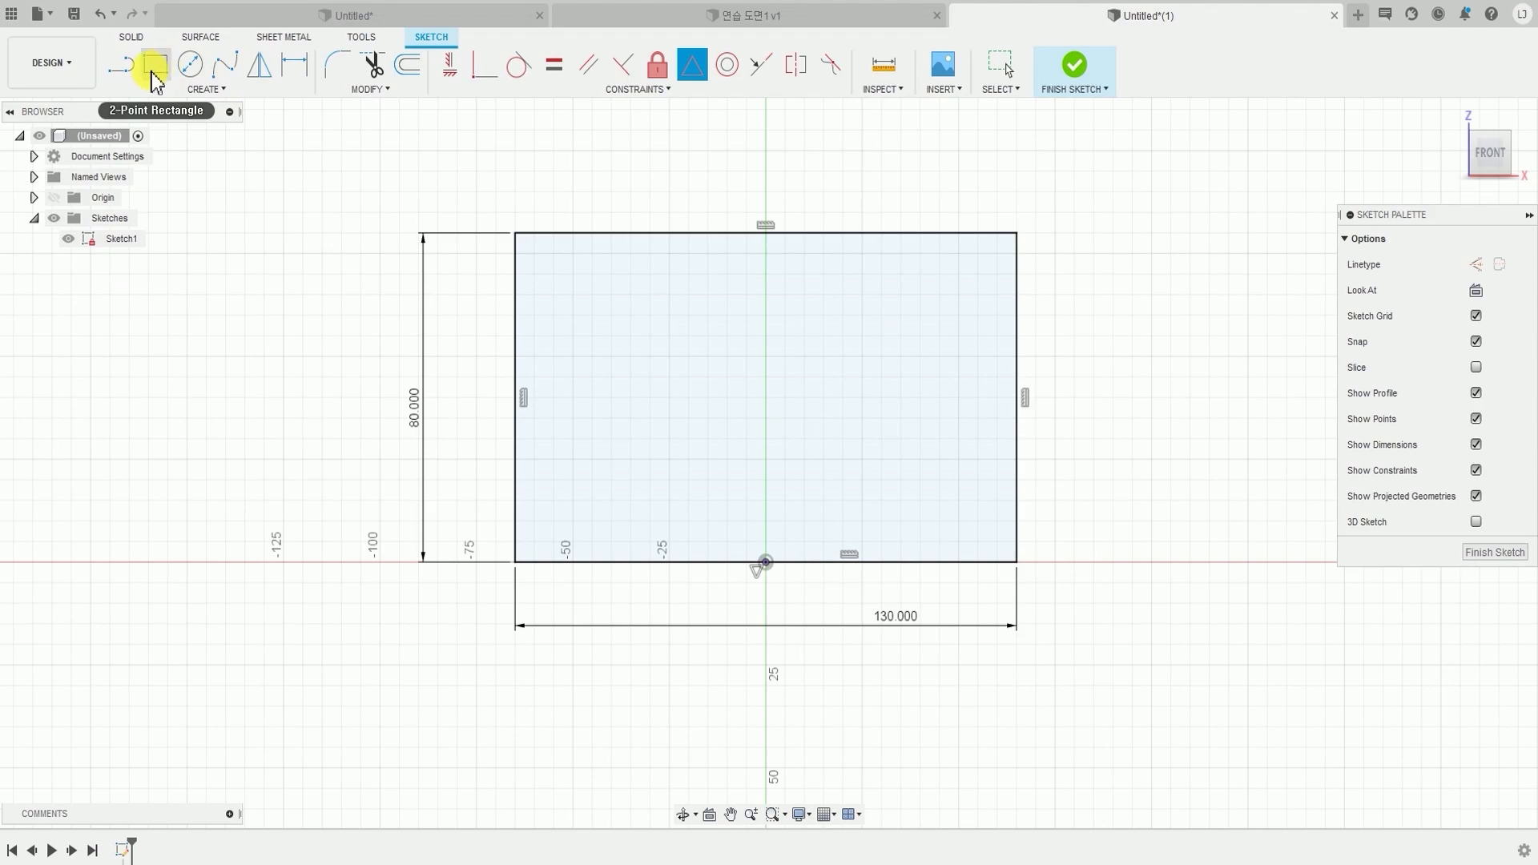
left_click(205, 93)
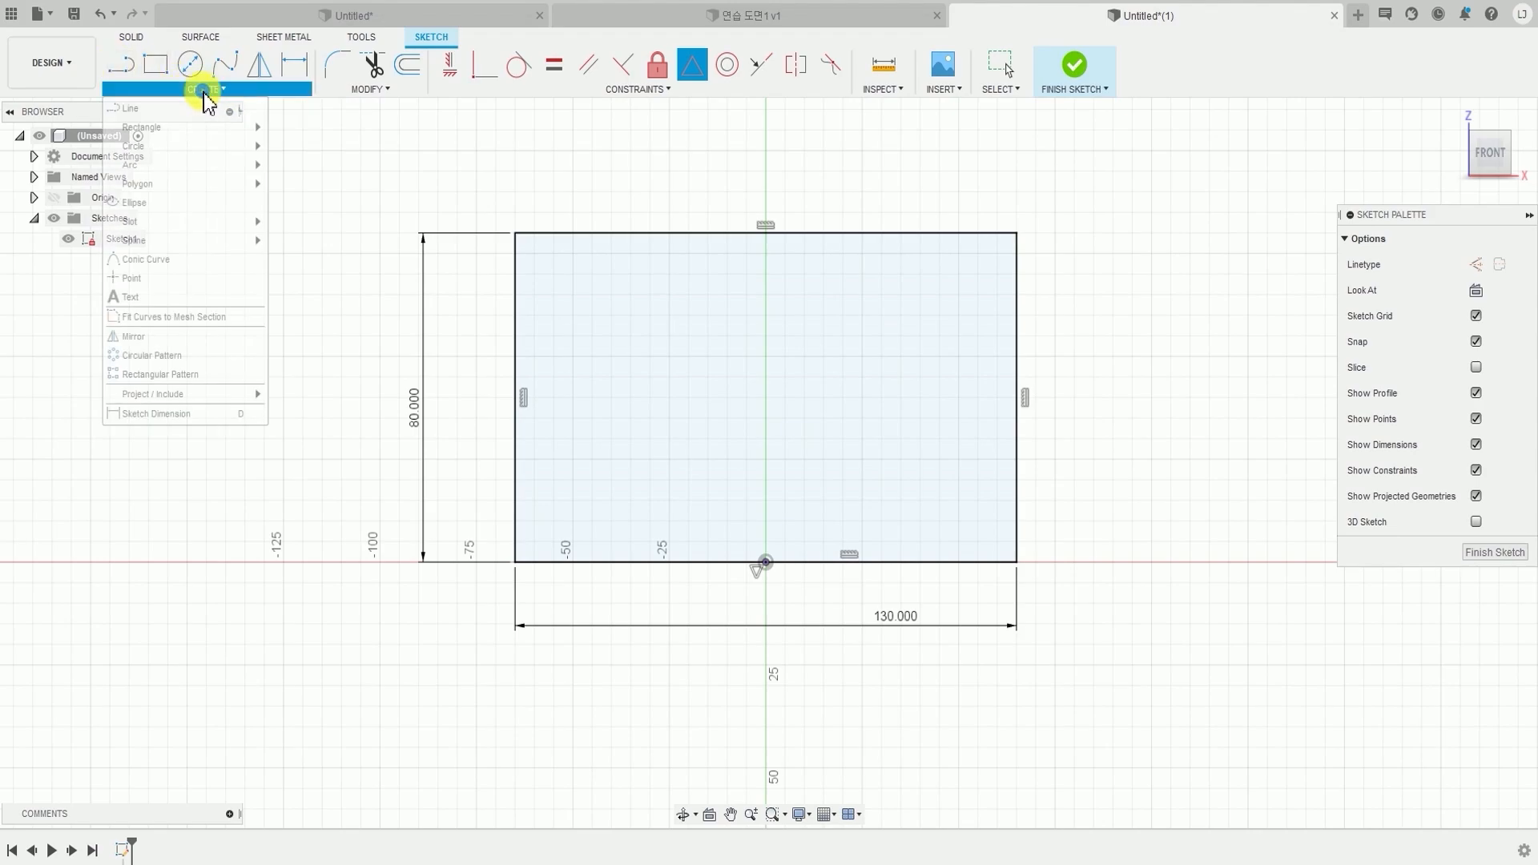
mouse_move(186, 140)
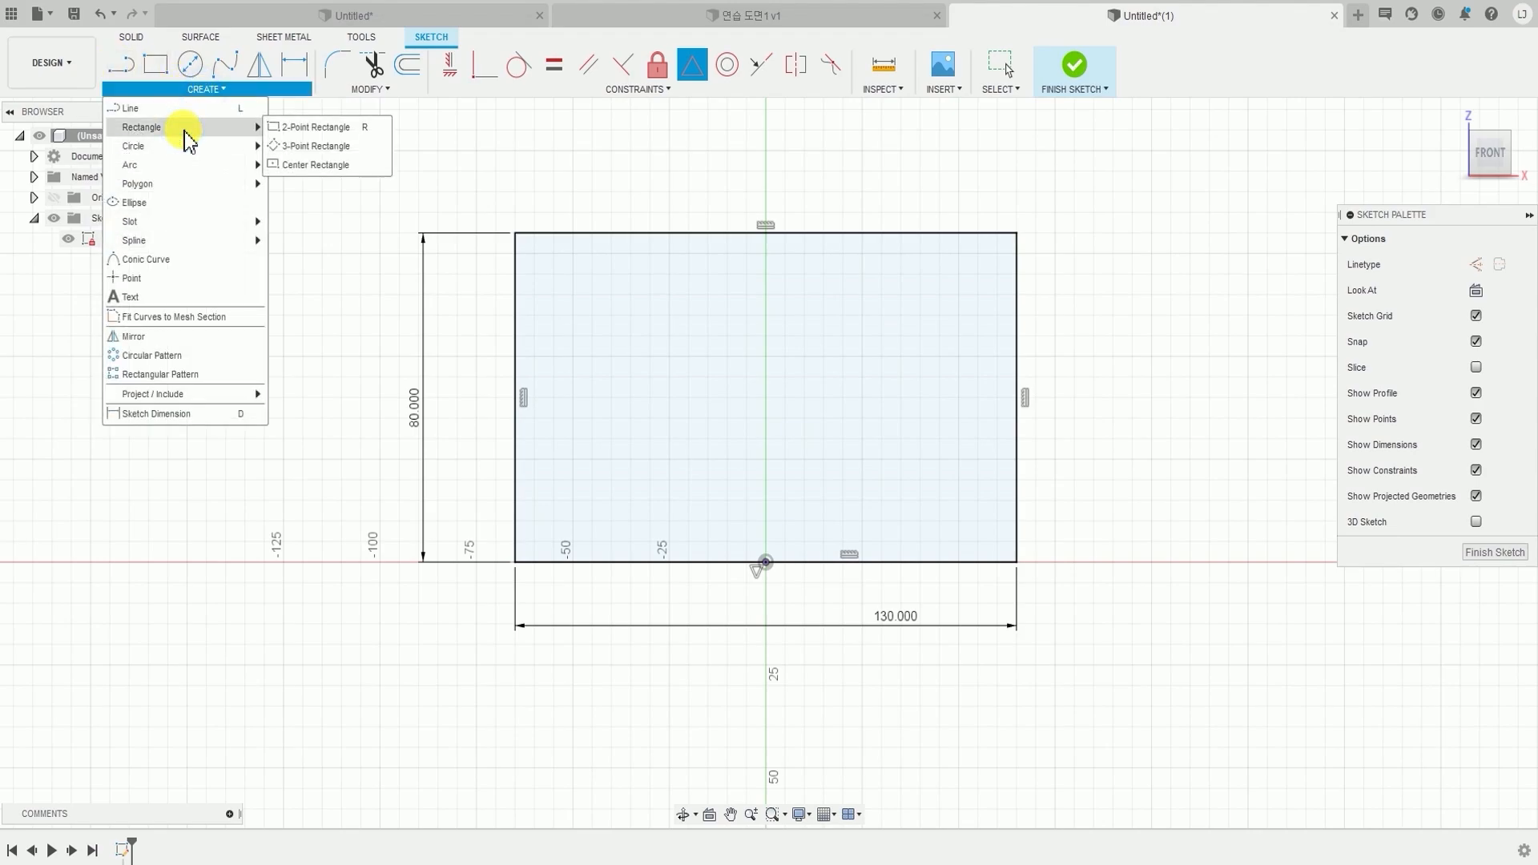
left_click(298, 128)
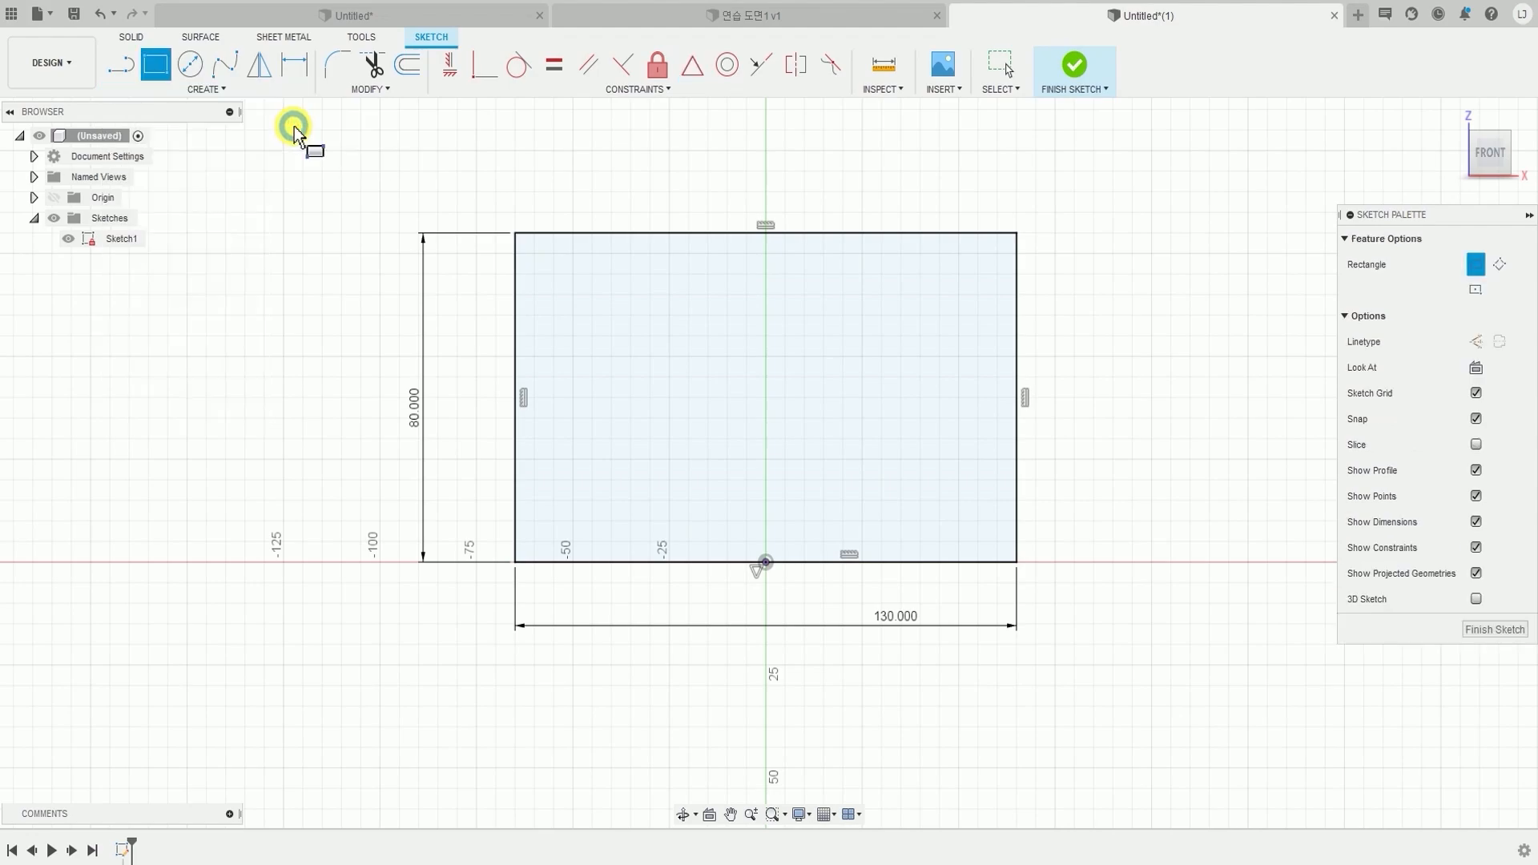
left_click(515, 295)
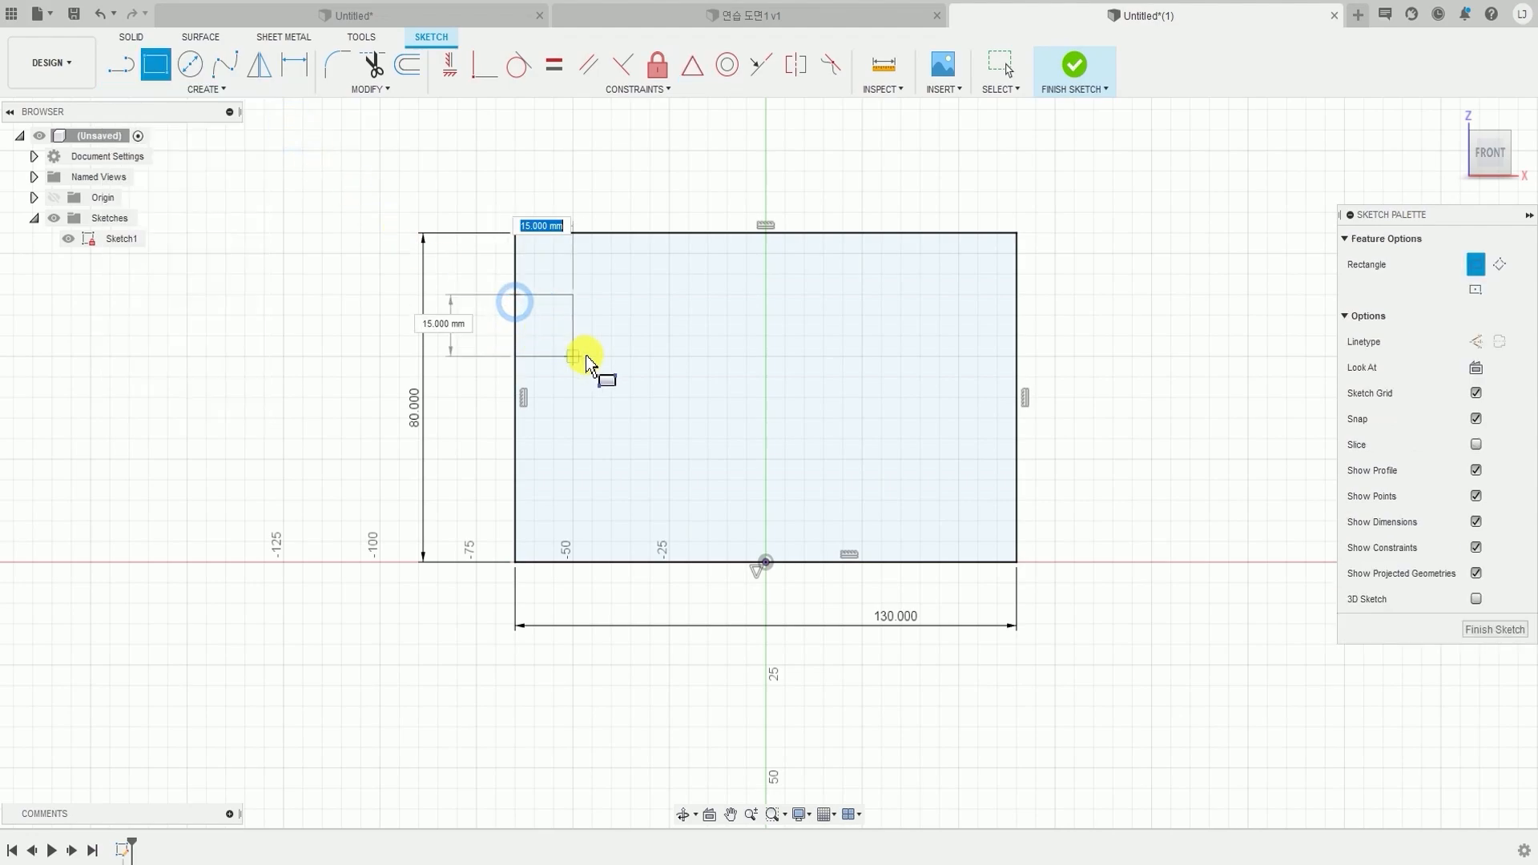
left_click(823, 479)
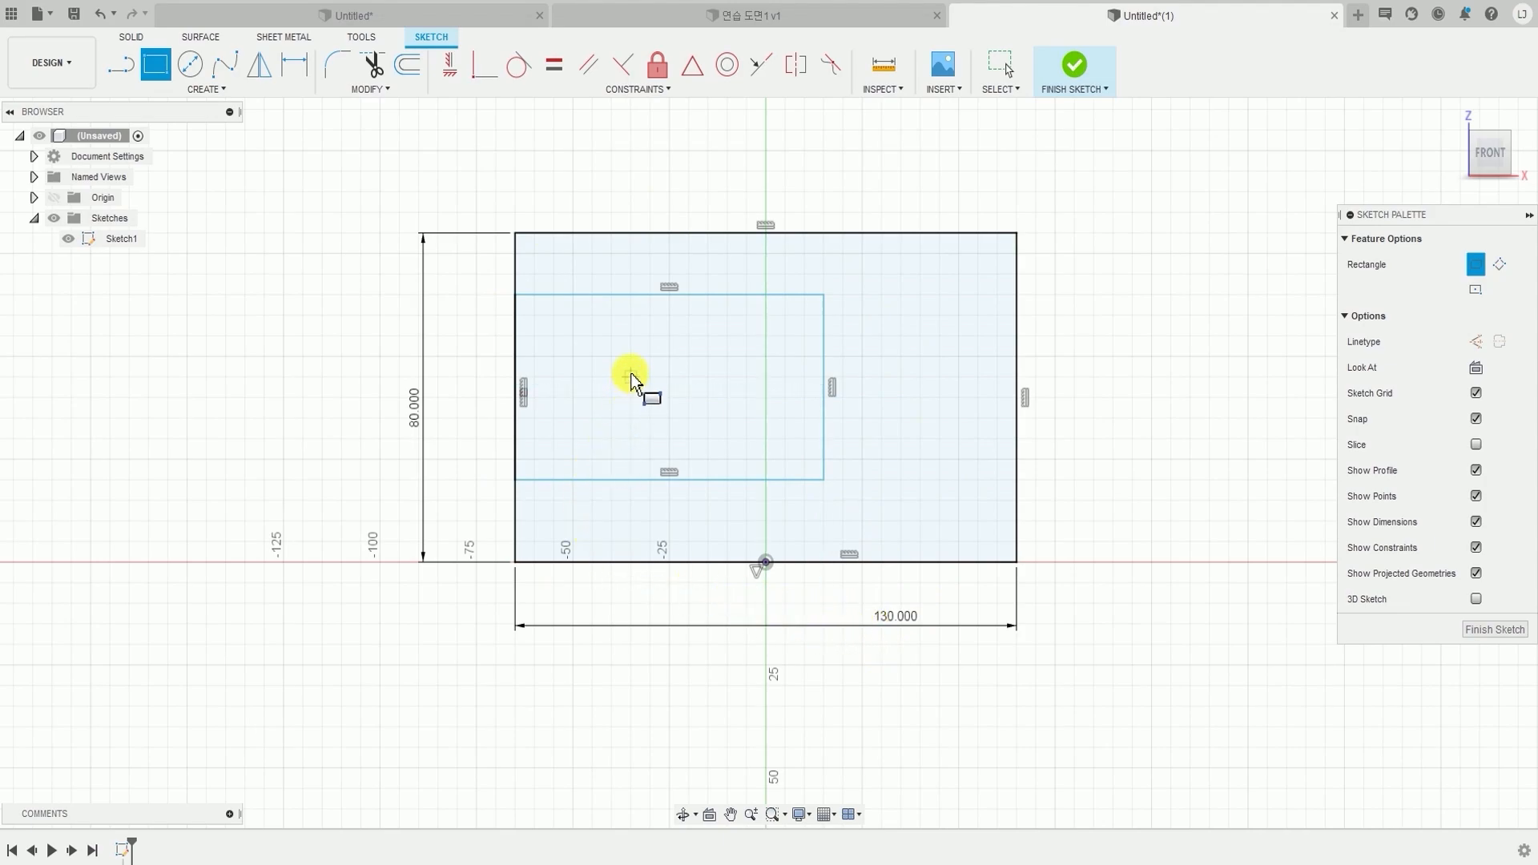
- Dimension the inner rectangle's height at 40 mm, placing the dimension outside the outer rectangle's left edge
key("d")
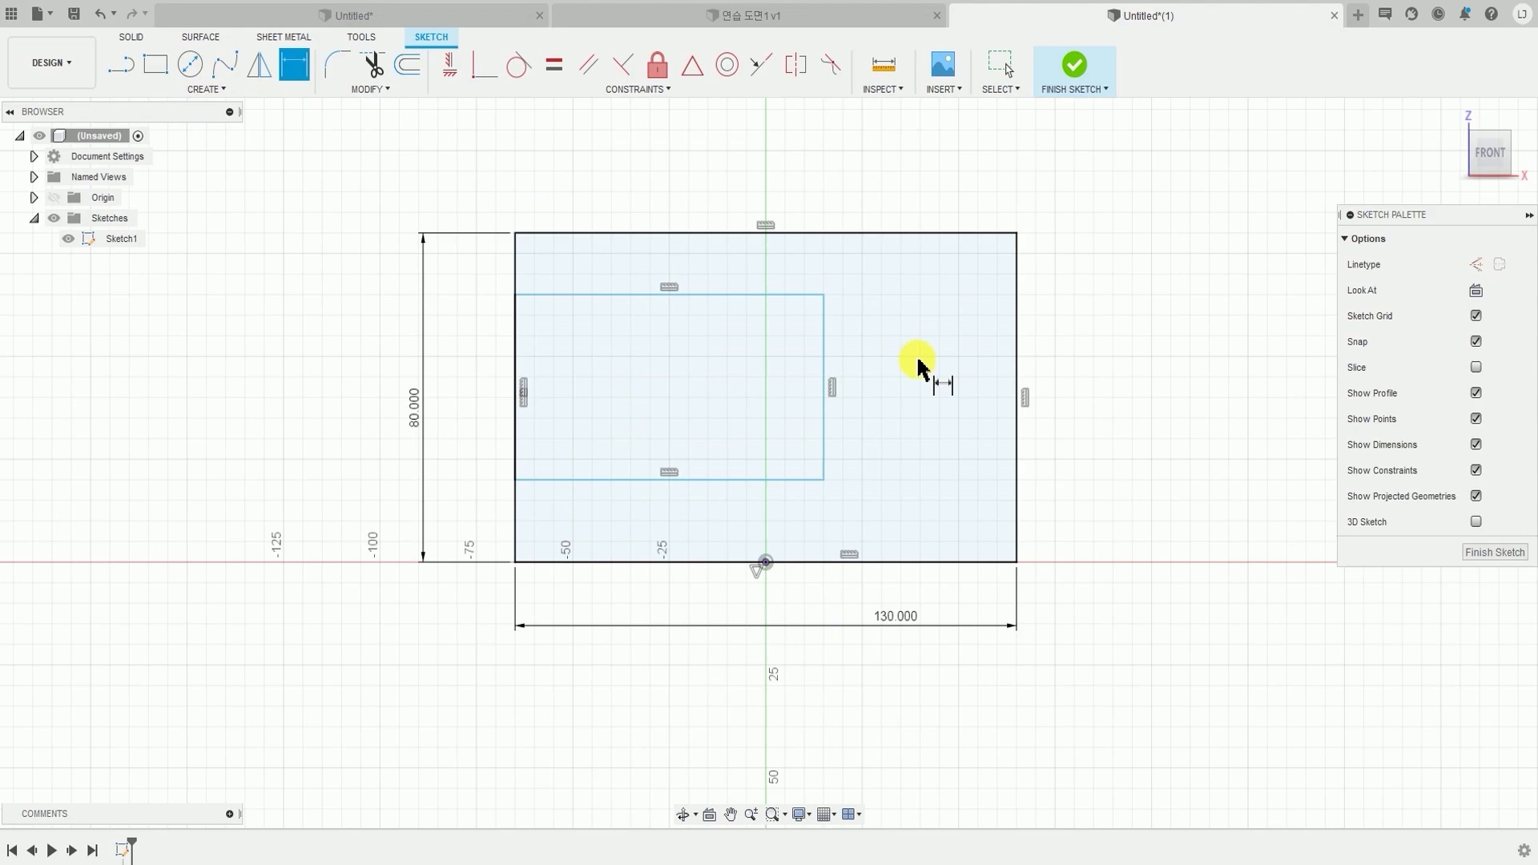
left_click(194, 89)
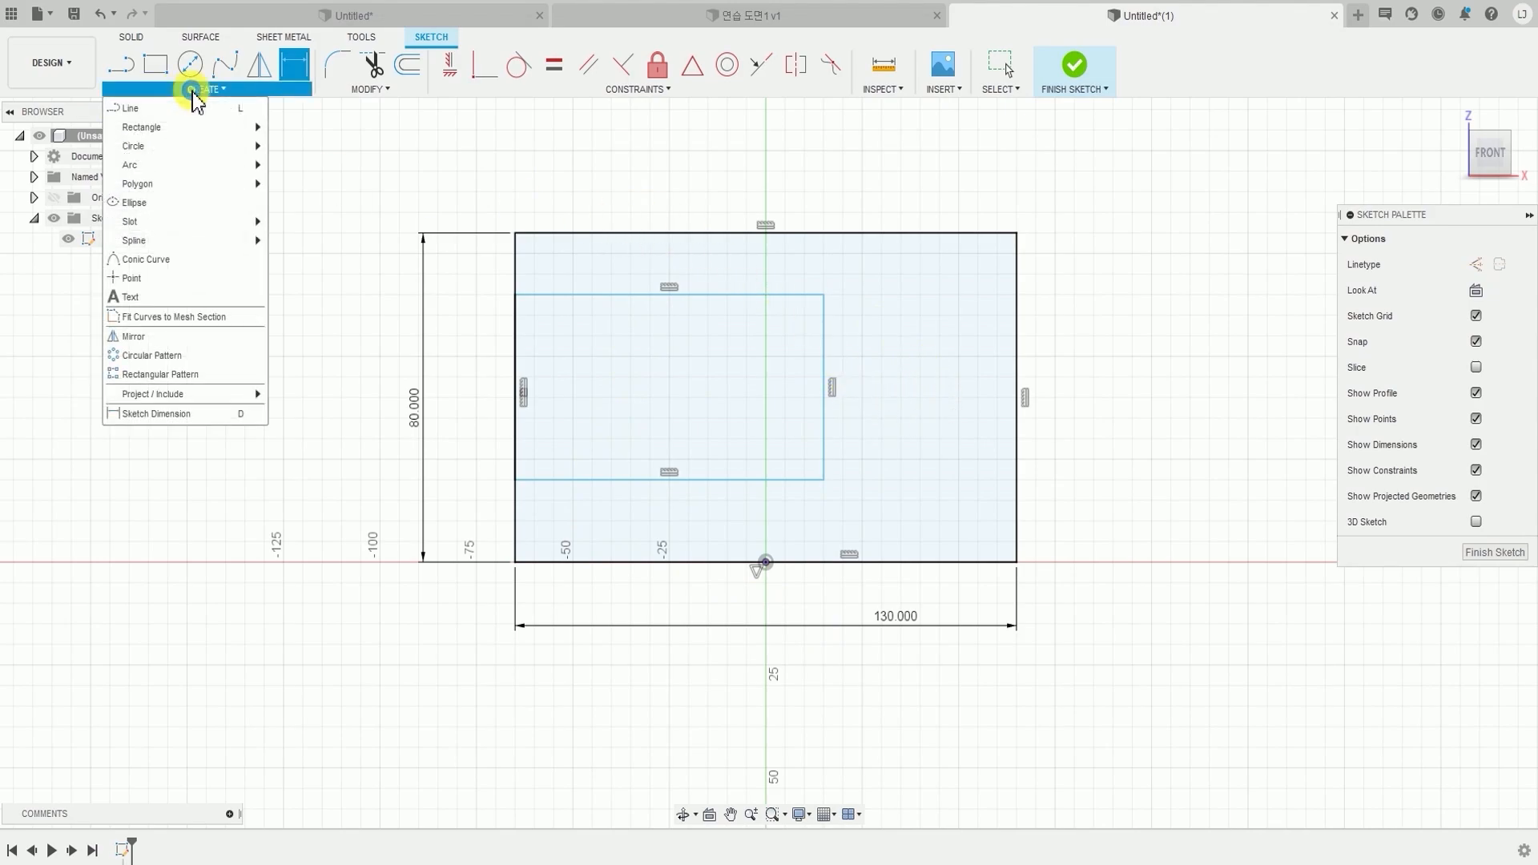
left_click(233, 413)
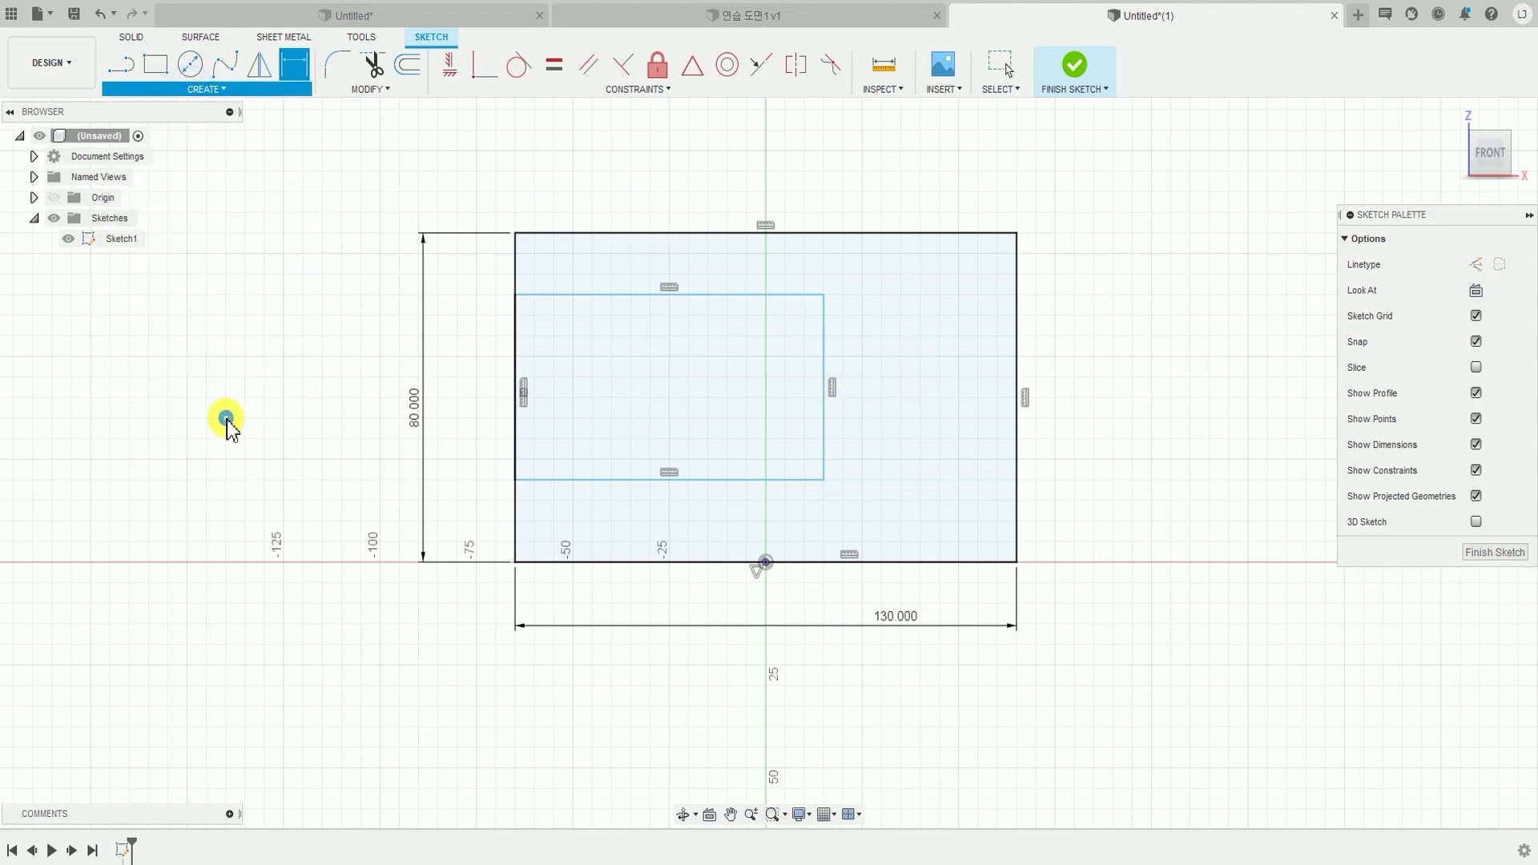
left_click(823, 354)
left_click(826, 359)
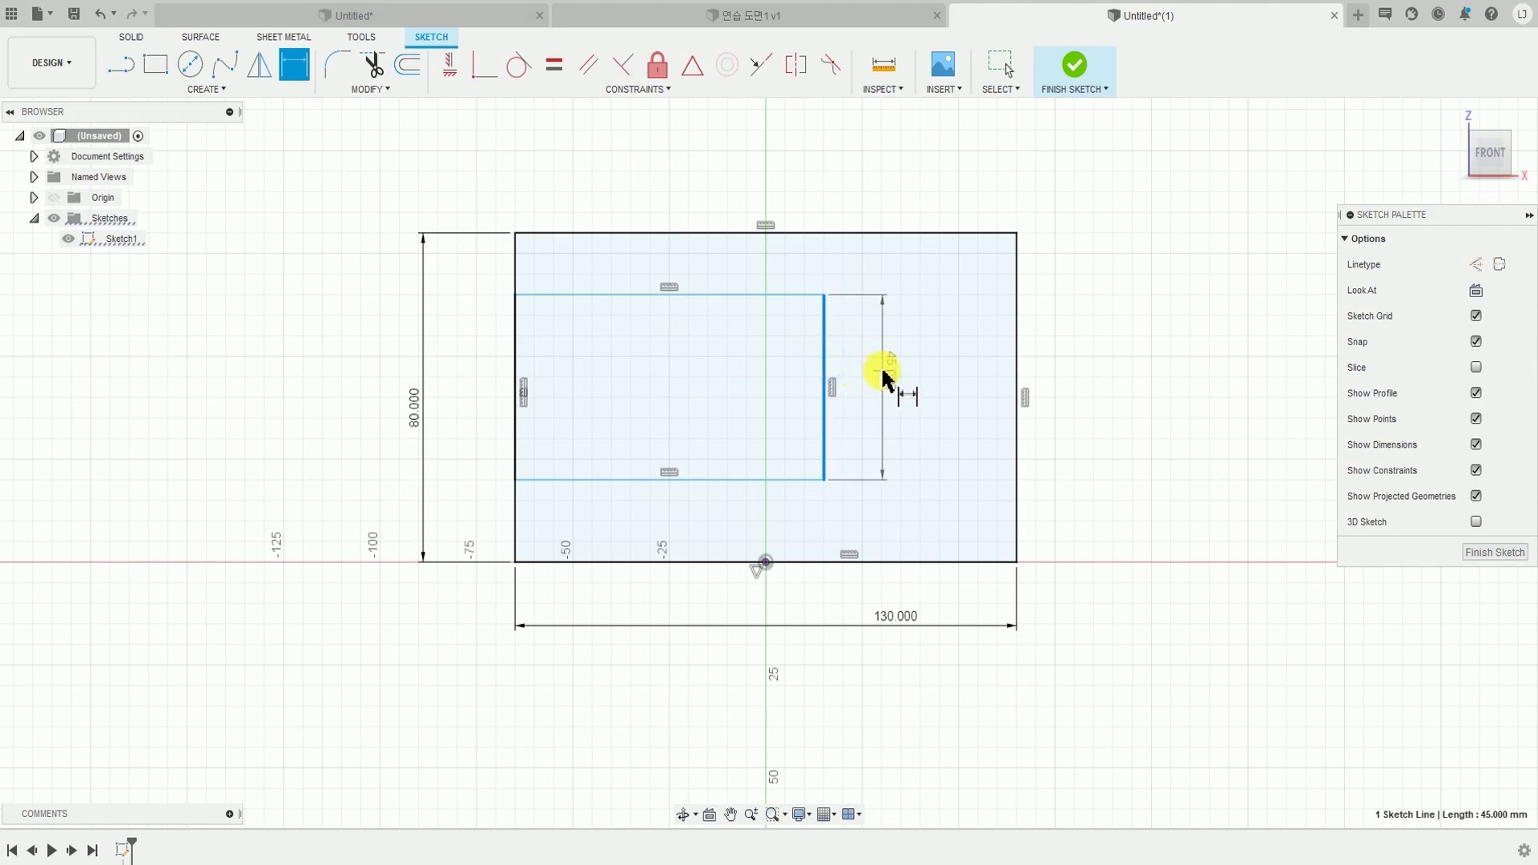
left_click(472, 412)
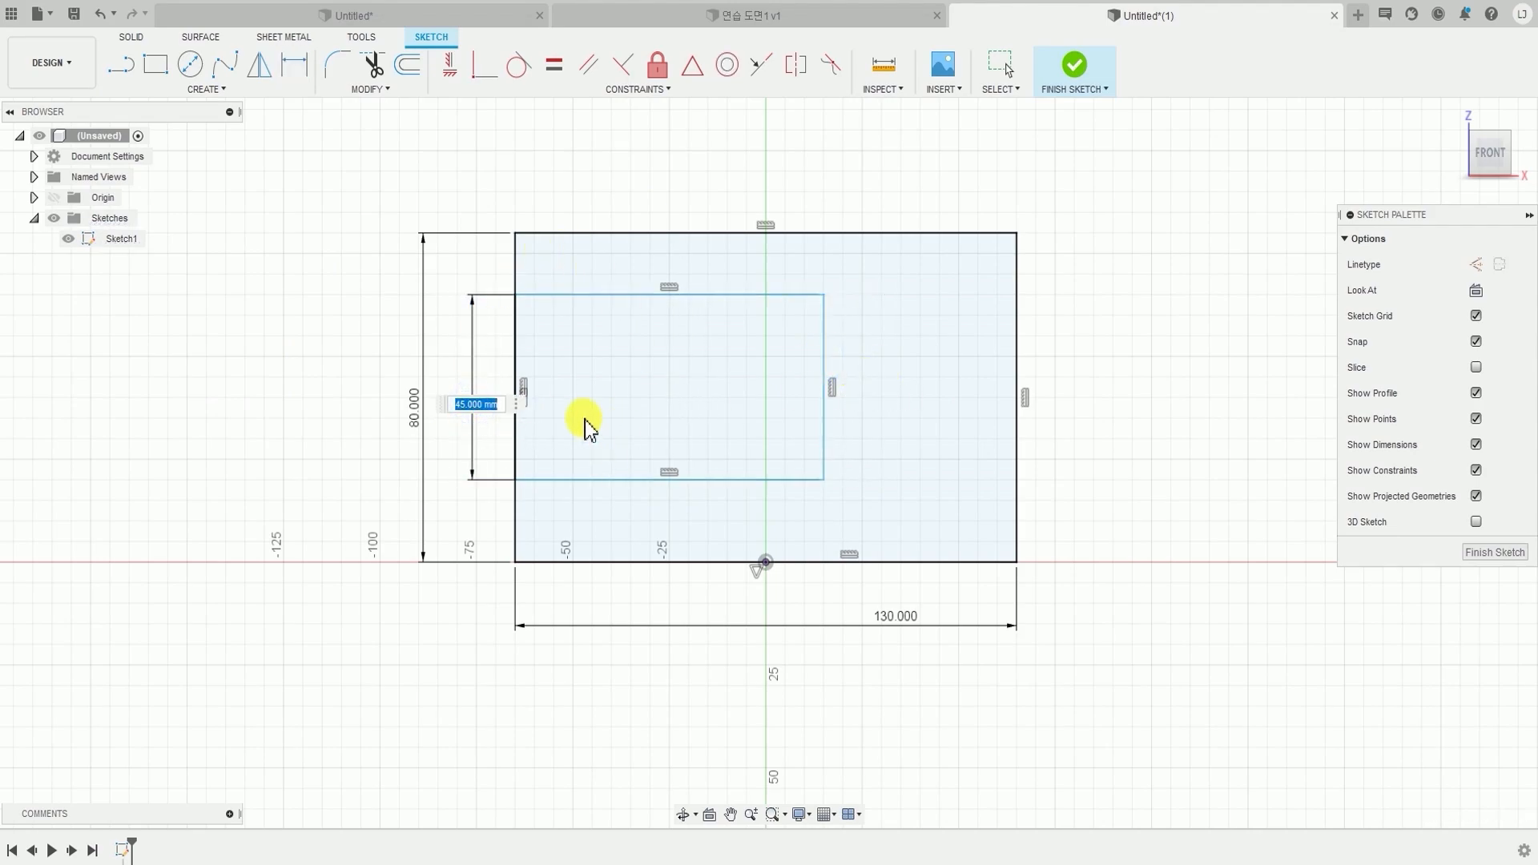
key("Return")
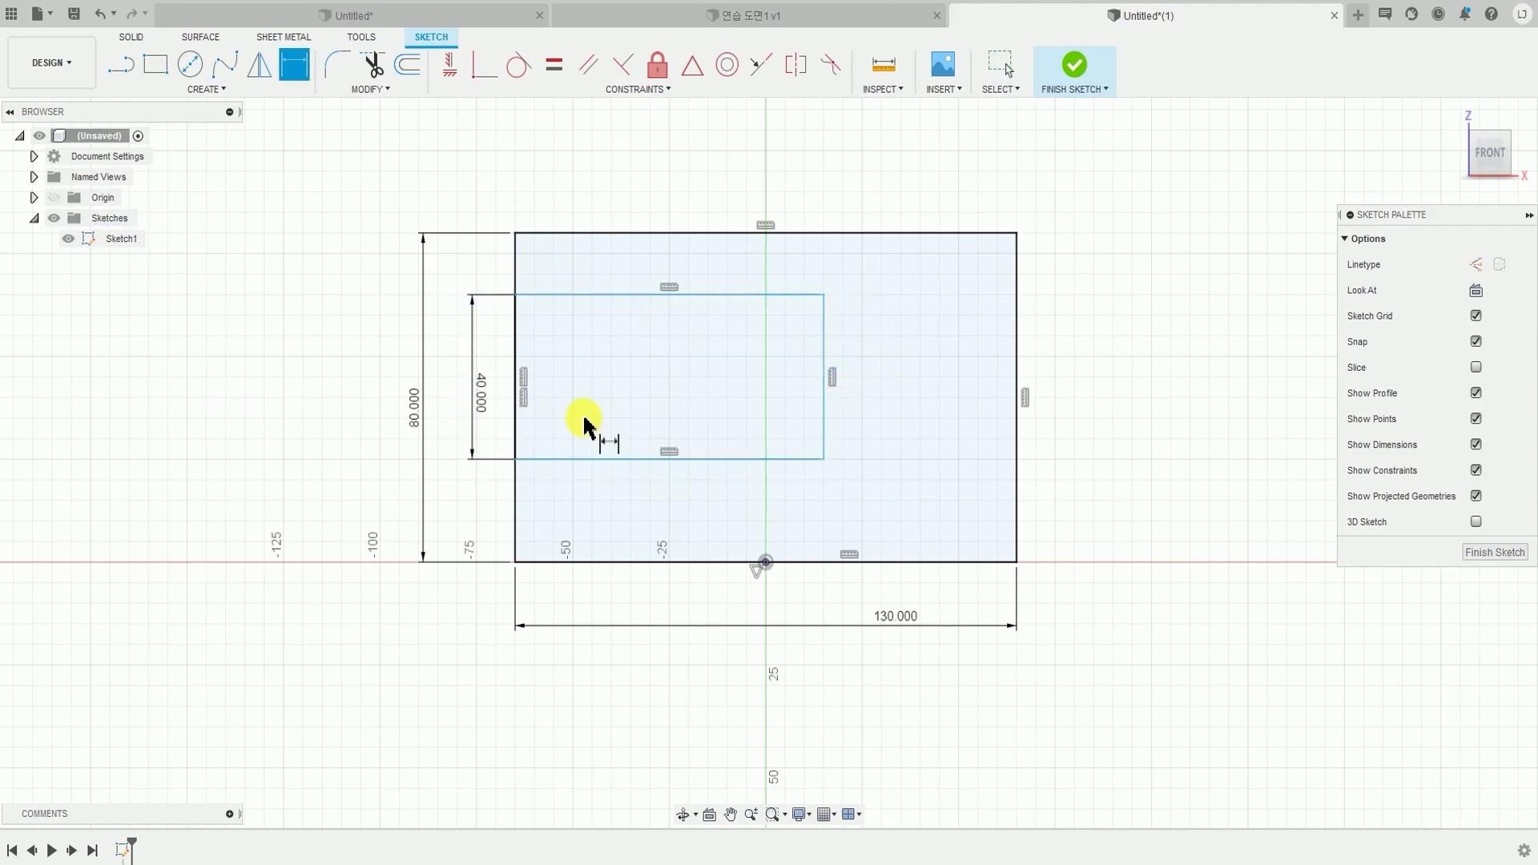
- Dimension the inner rectangle's top edge at 60 mm
left_click(662, 295)
left_click(661, 340)
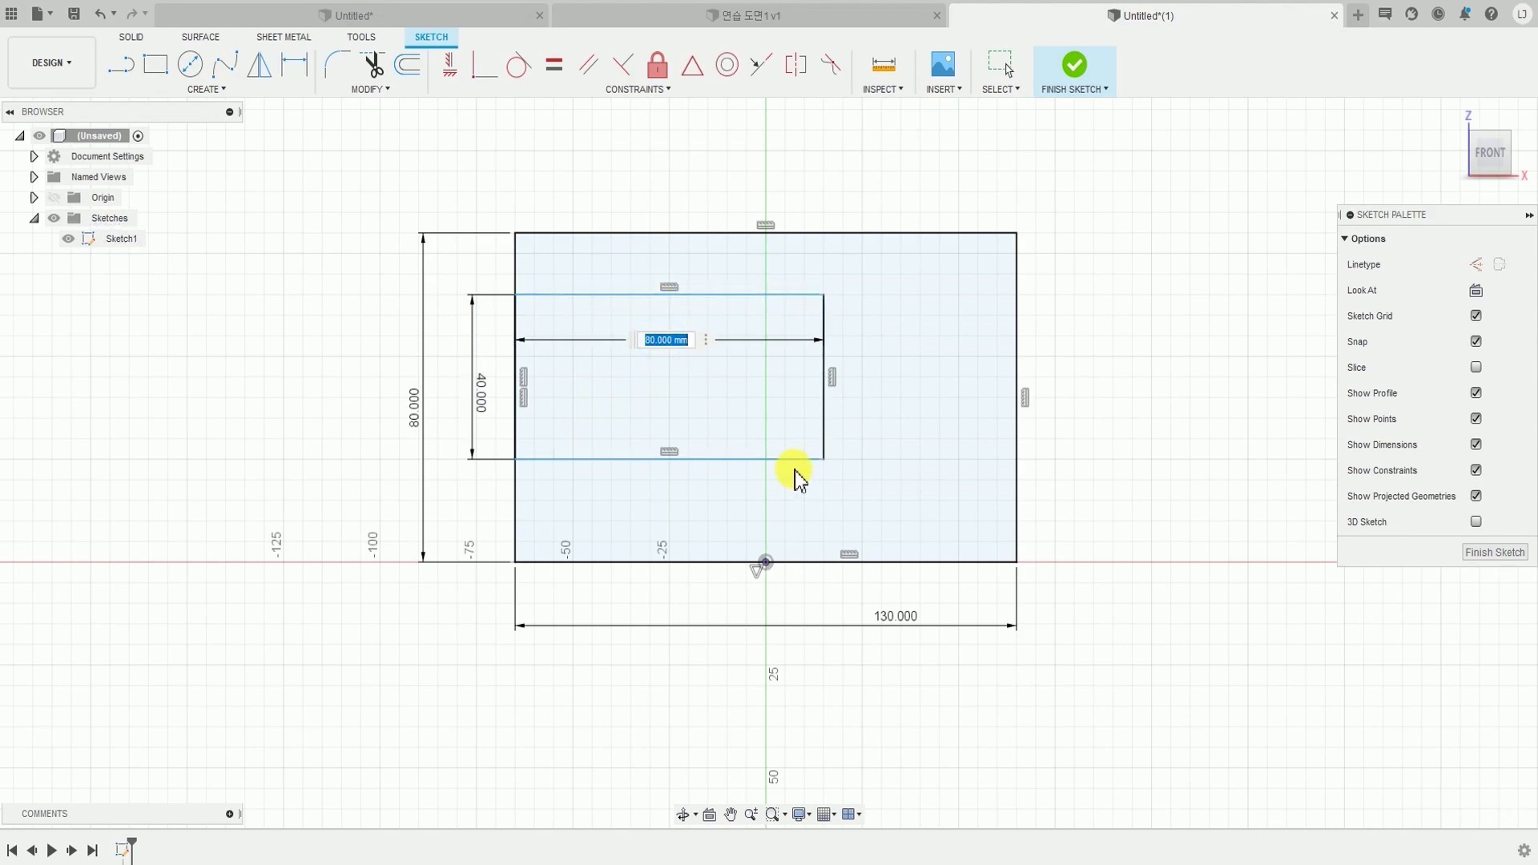
type("60")
key("Return")
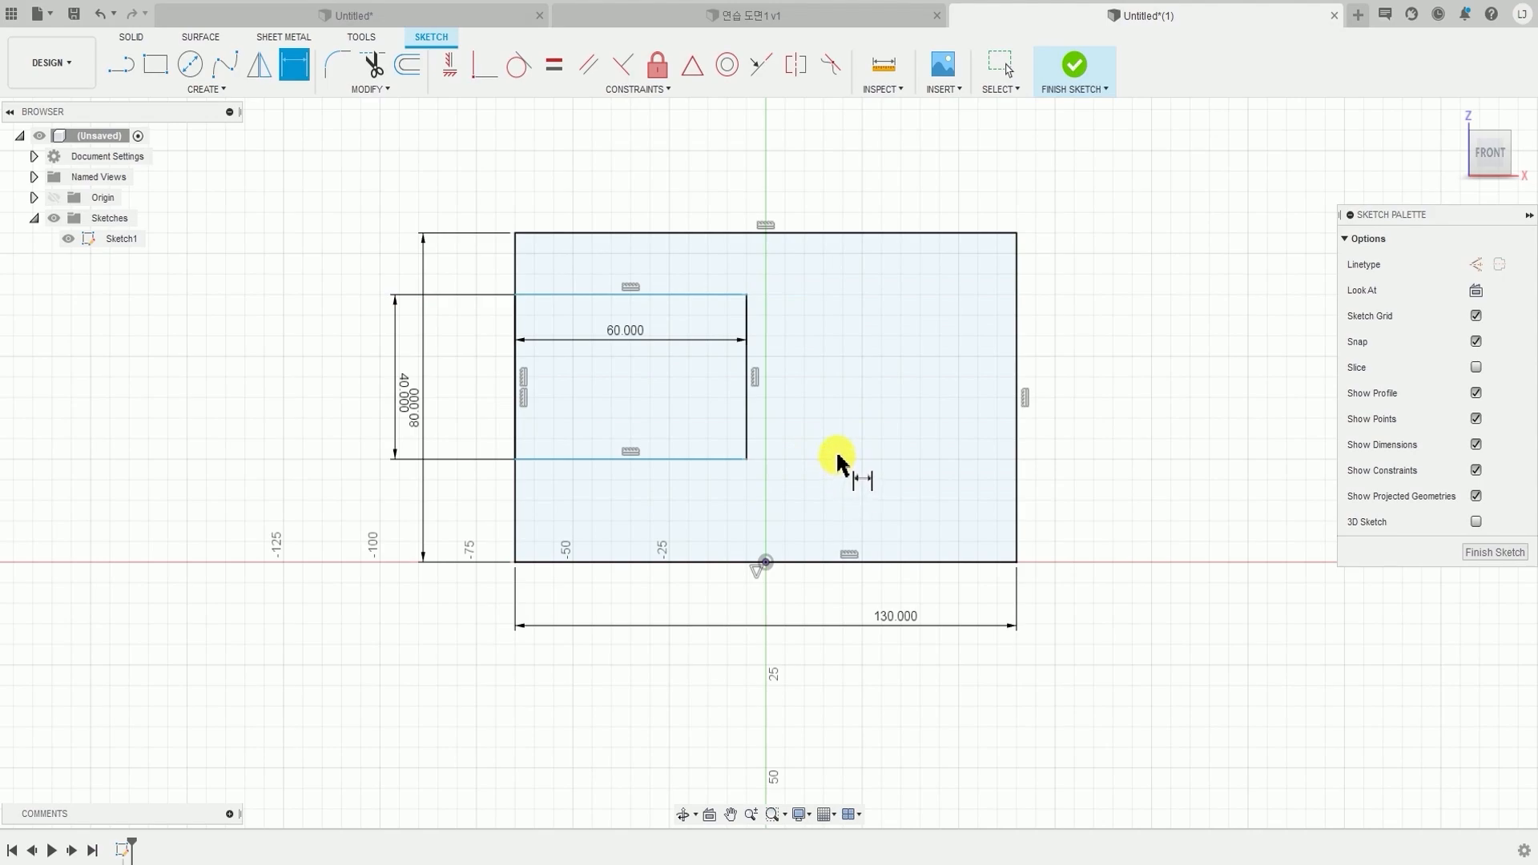
- Dimension the vertical distance between the top edges of the inner and outer rectangles at 20 mm
left_click(641, 296)
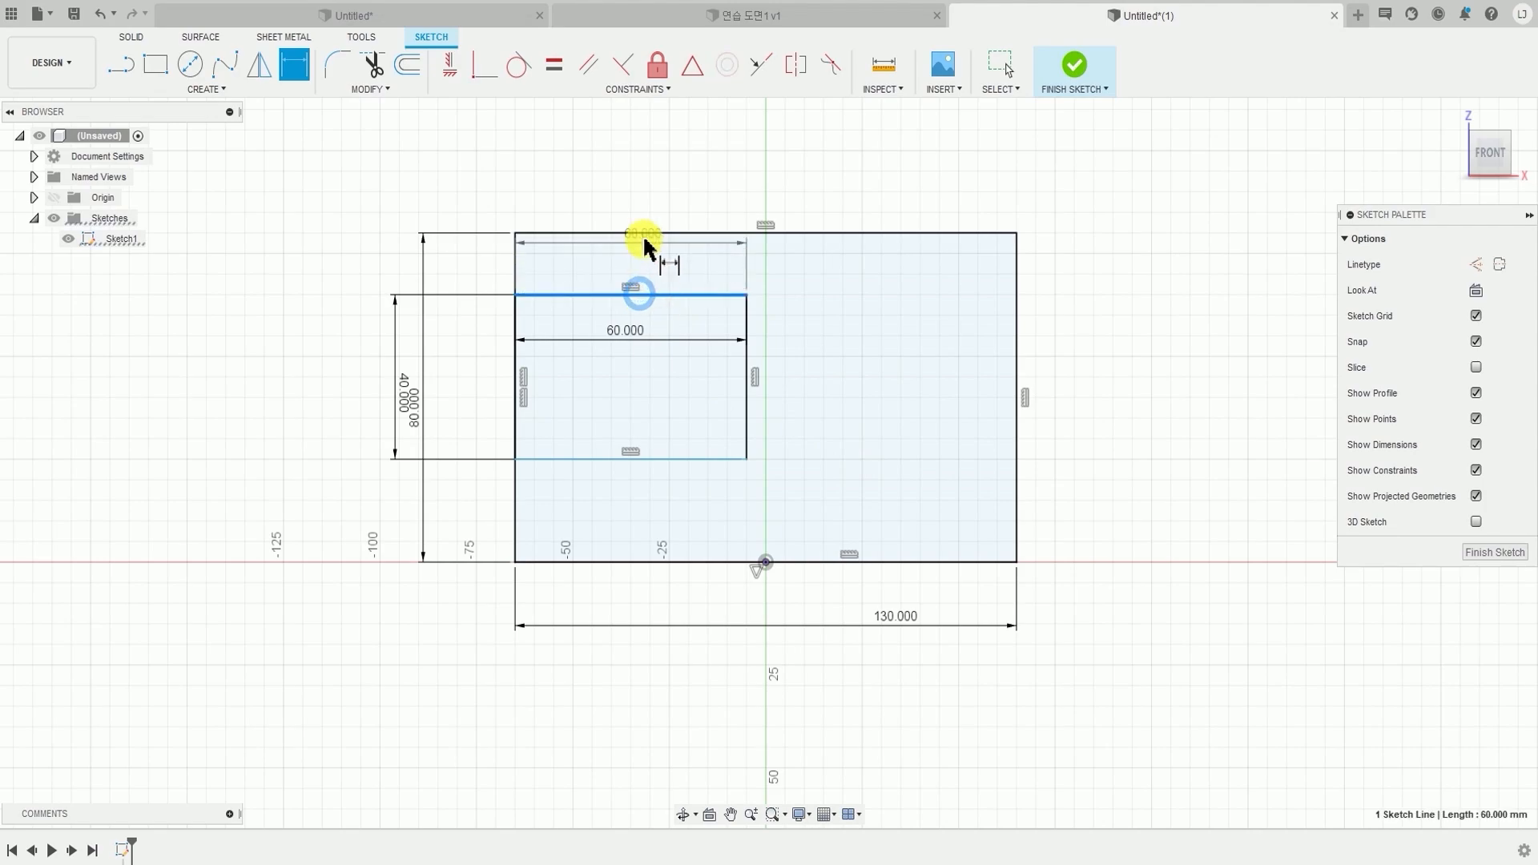
left_click(651, 233)
left_click(293, 269)
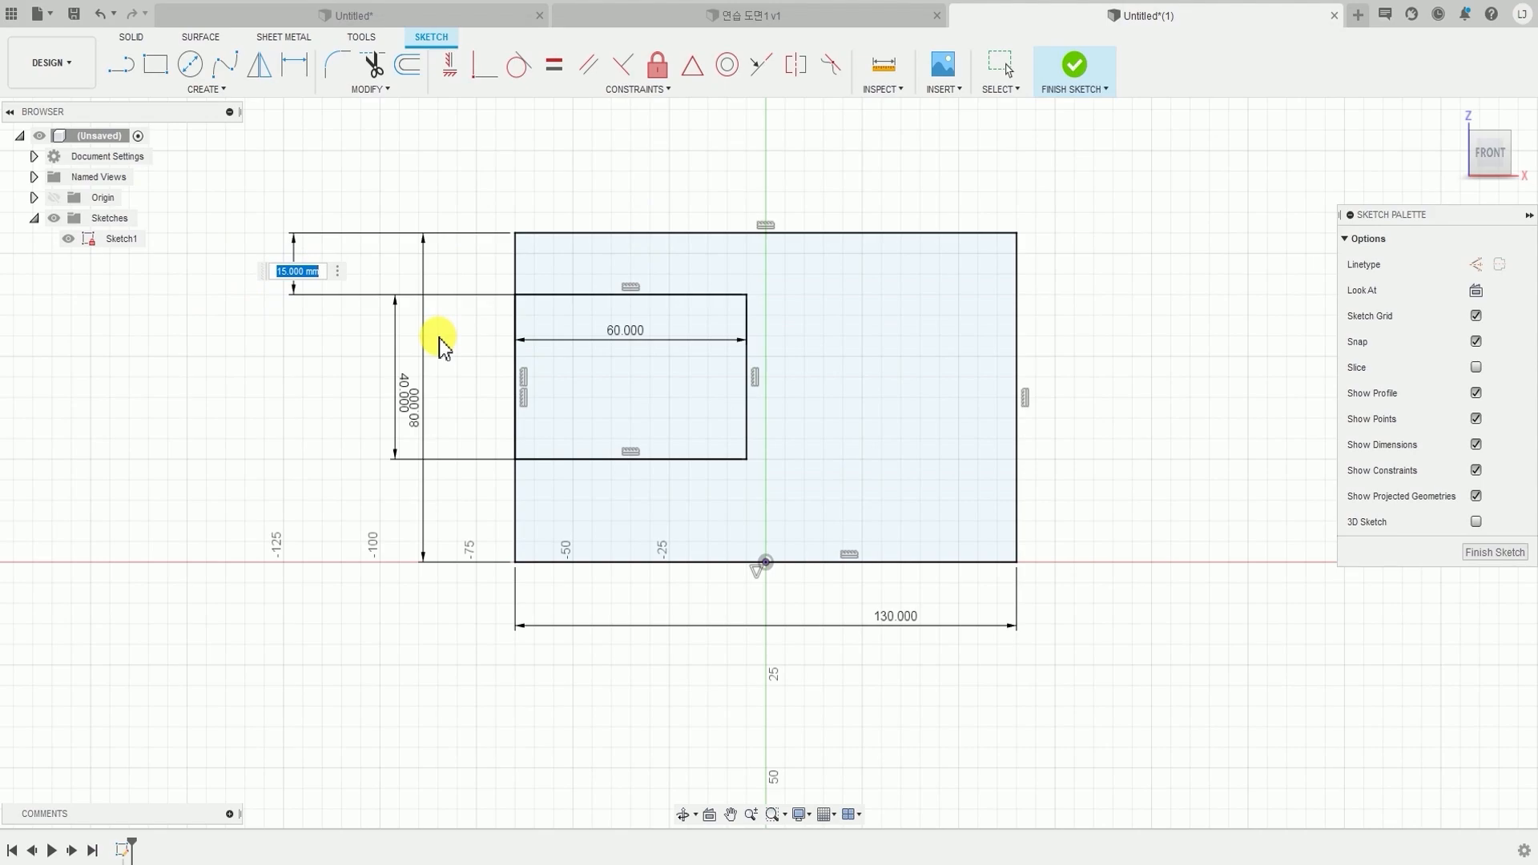
type("20")
key("Return")
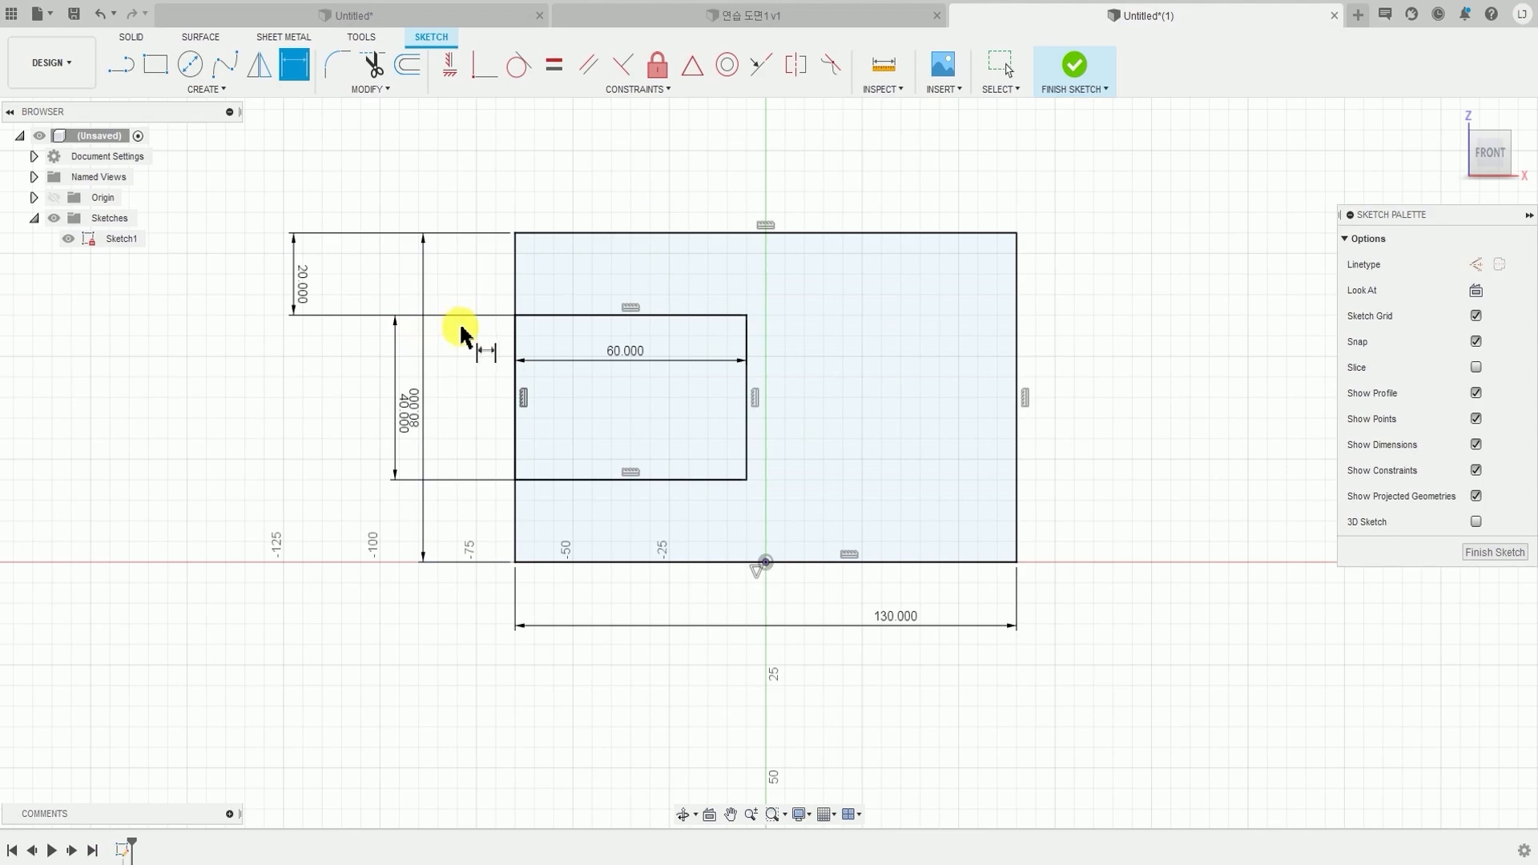
- Draw a diagonal line across the outer rectangle's upper-right corner, from its top edge to its right edge, each end about 20 mm from the corner
left_click(187, 96)
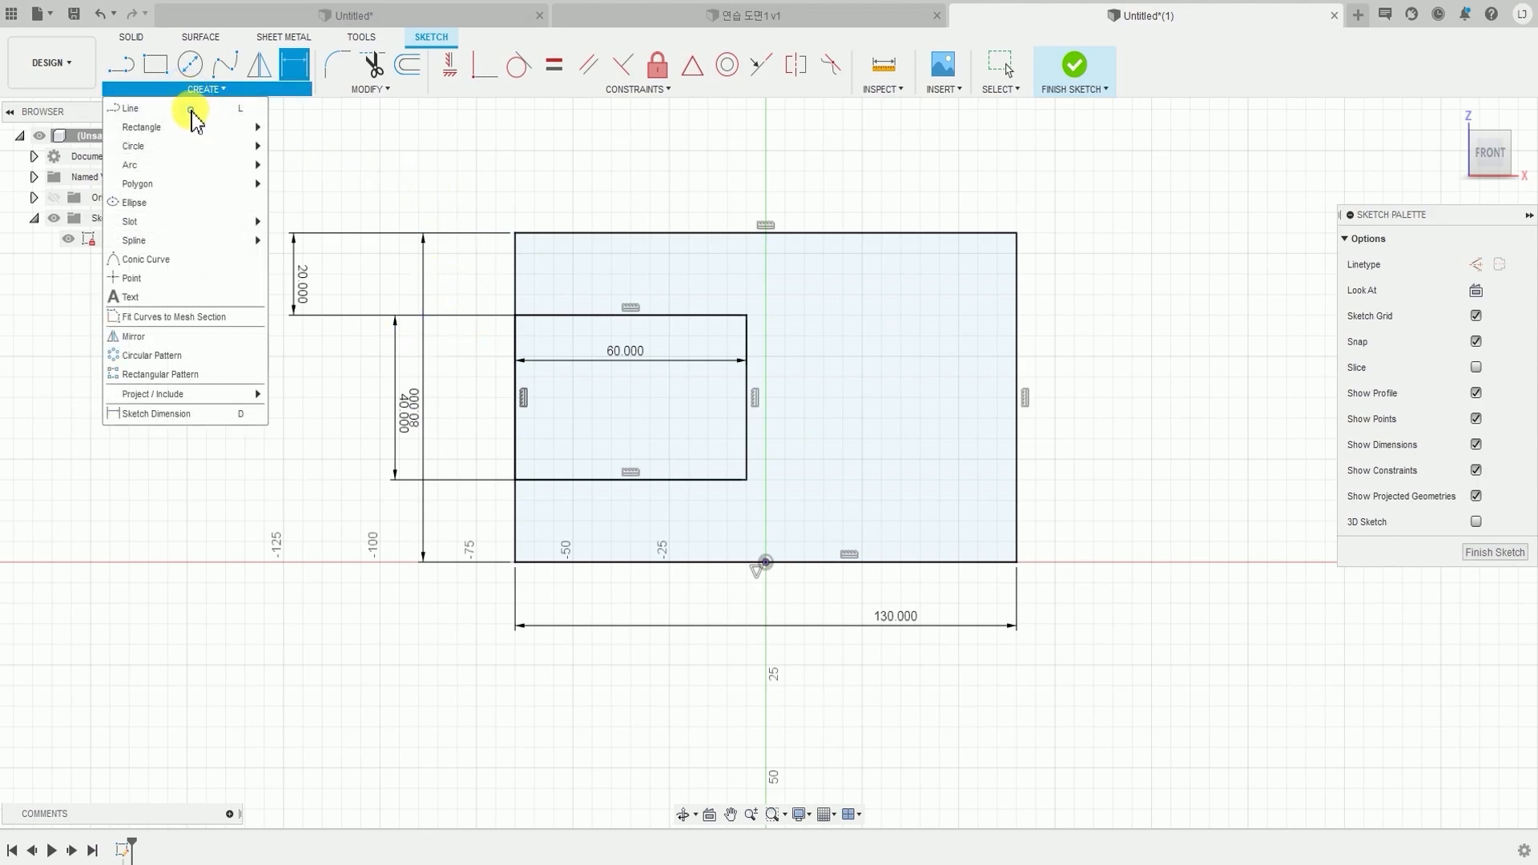
left_click(190, 111)
left_click(940, 233)
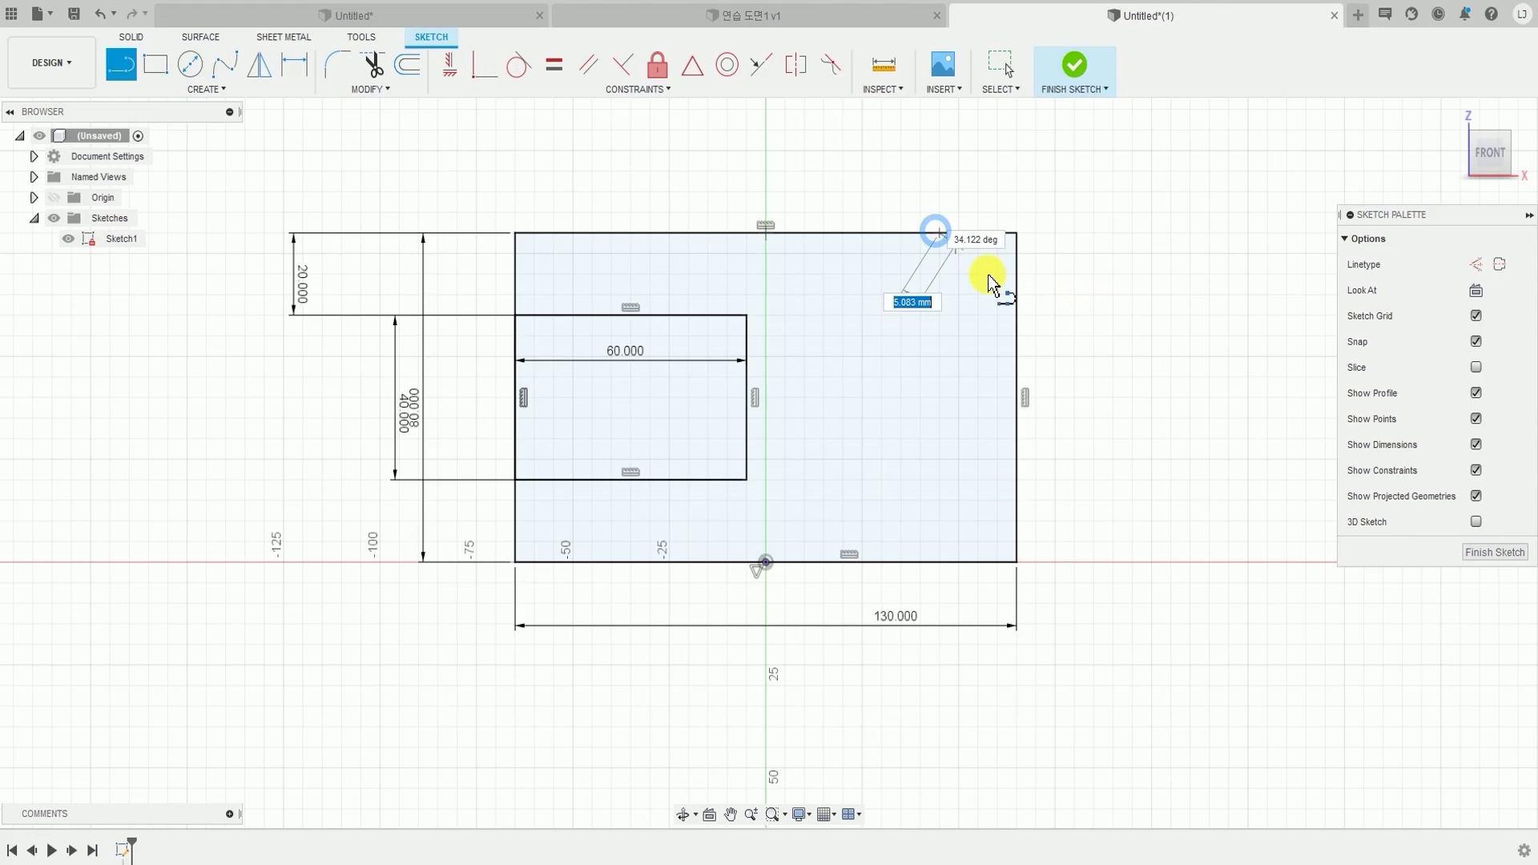
double_click(1016, 313)
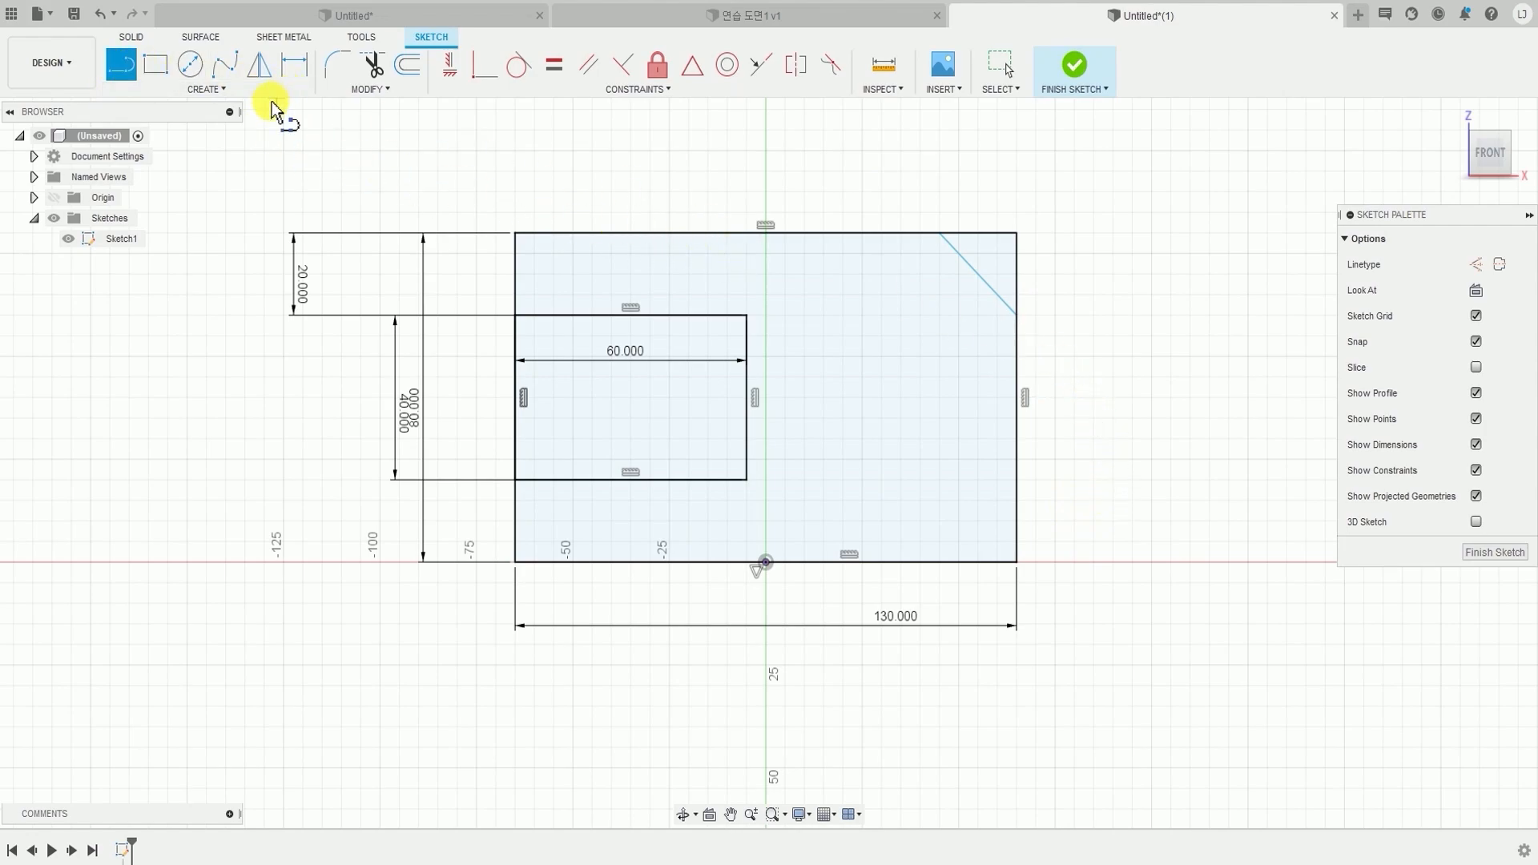
- Dimension the angle between the outer rectangle's top edge and the diagonal corner line at 135°
left_click(213, 97)
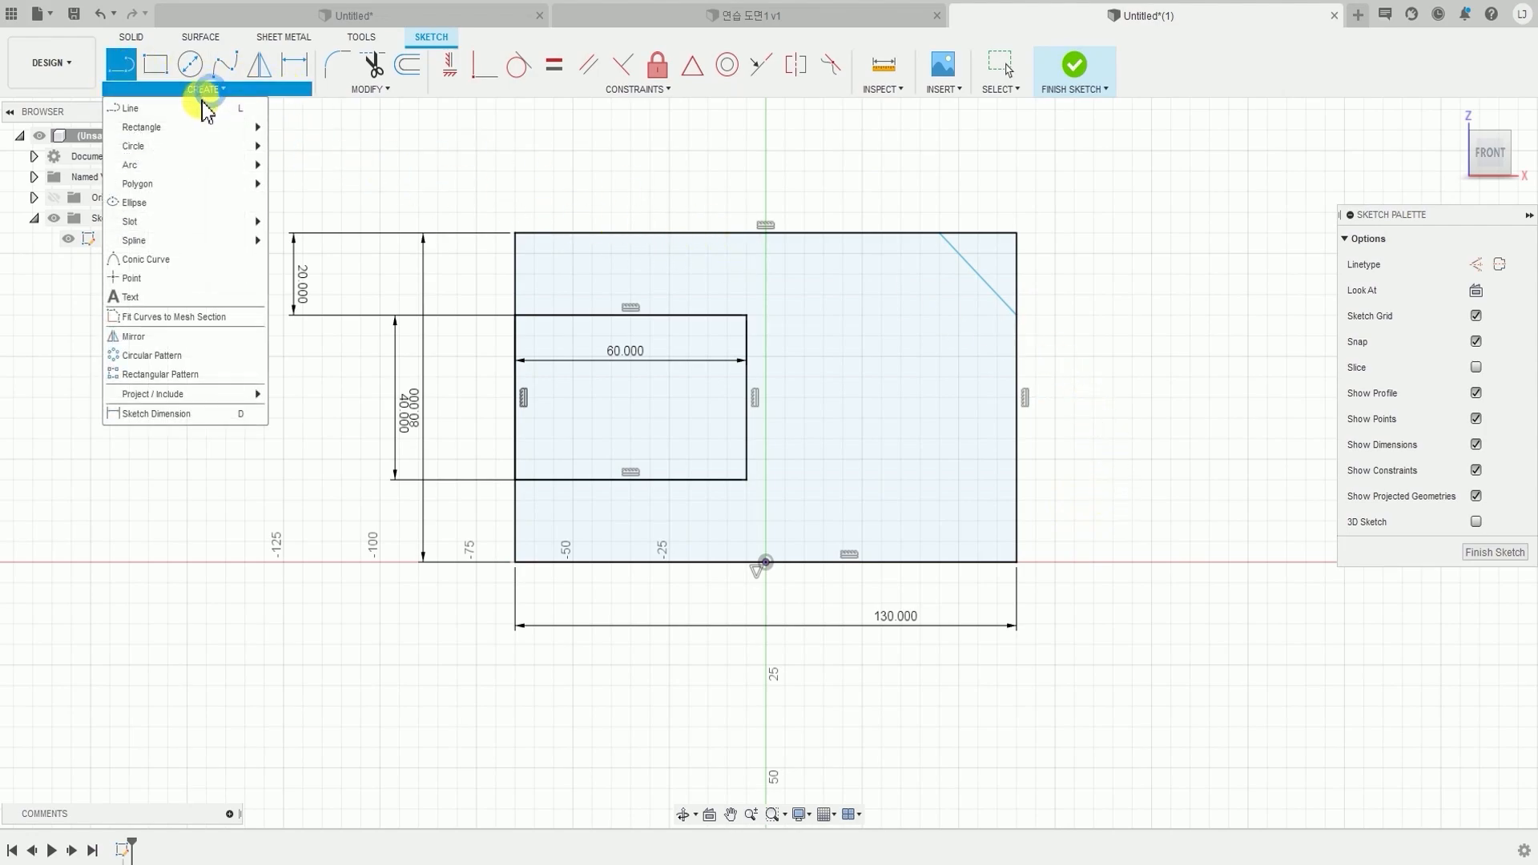
left_click(186, 411)
left_click(884, 233)
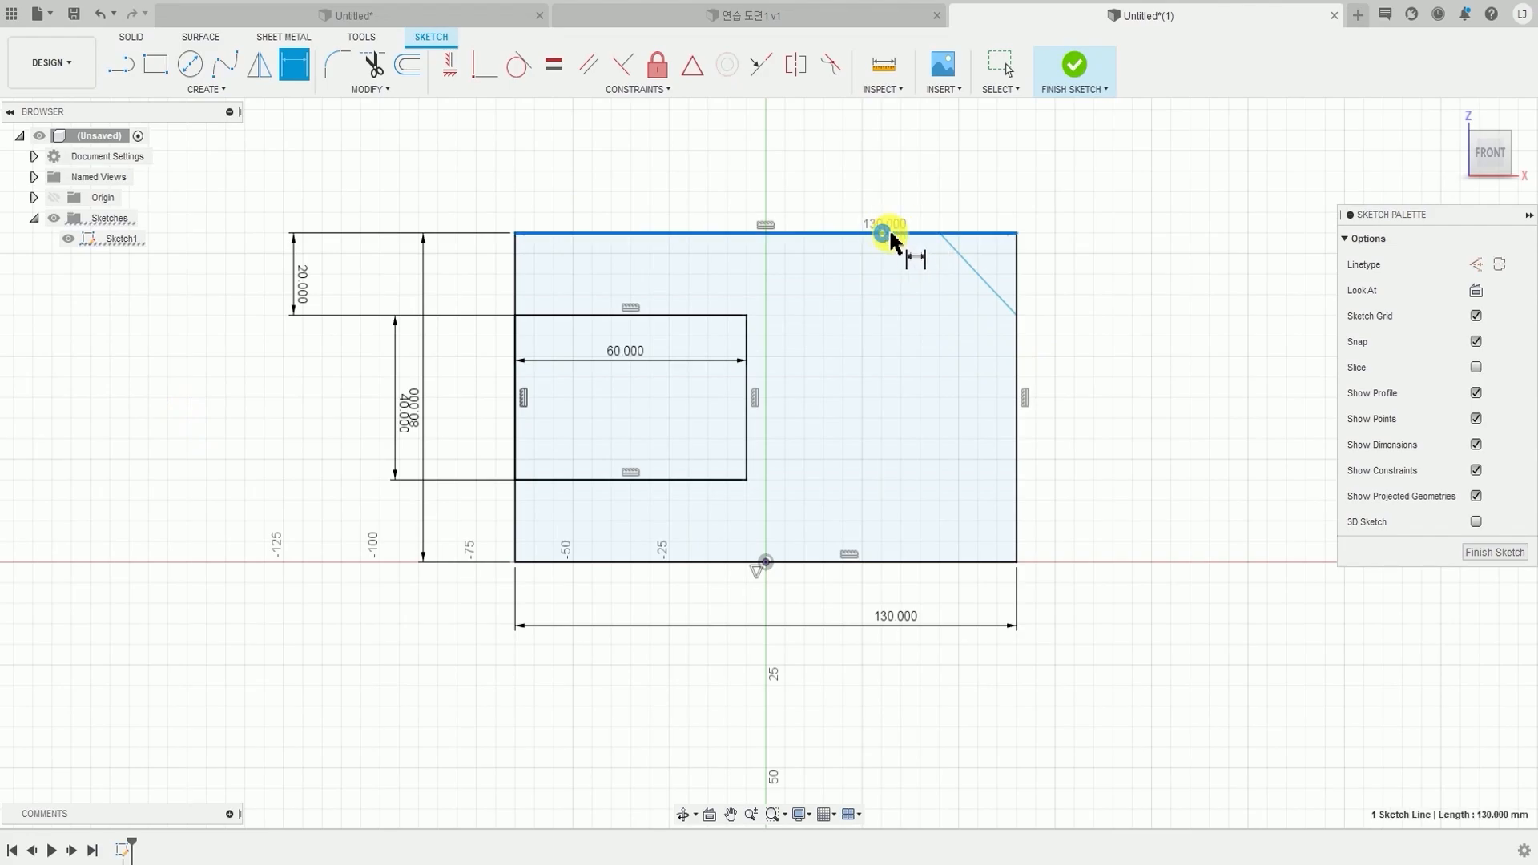
left_click(970, 264)
left_click(906, 292)
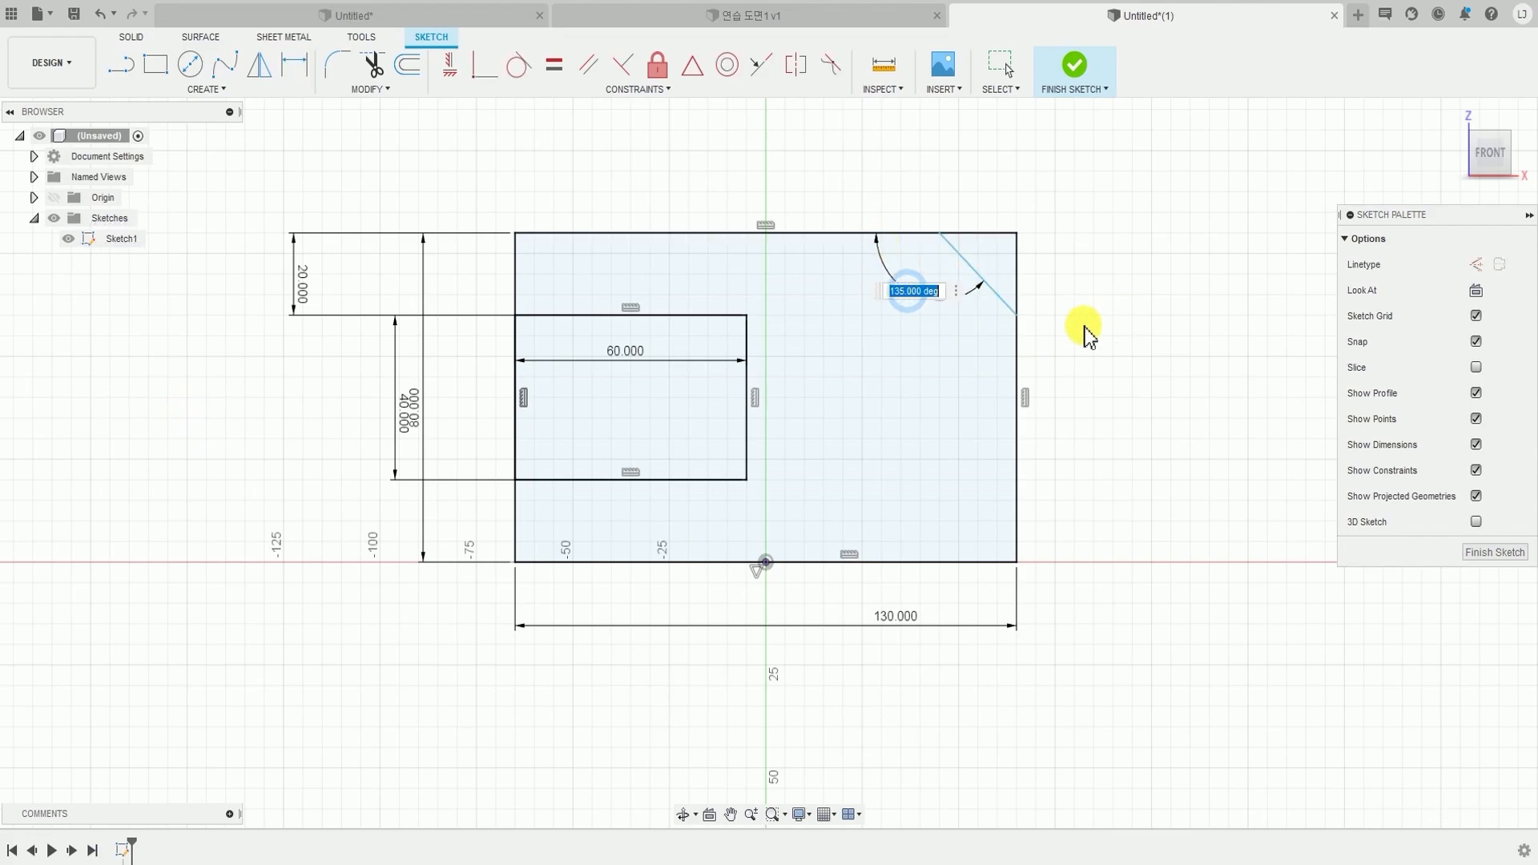
key("Return")
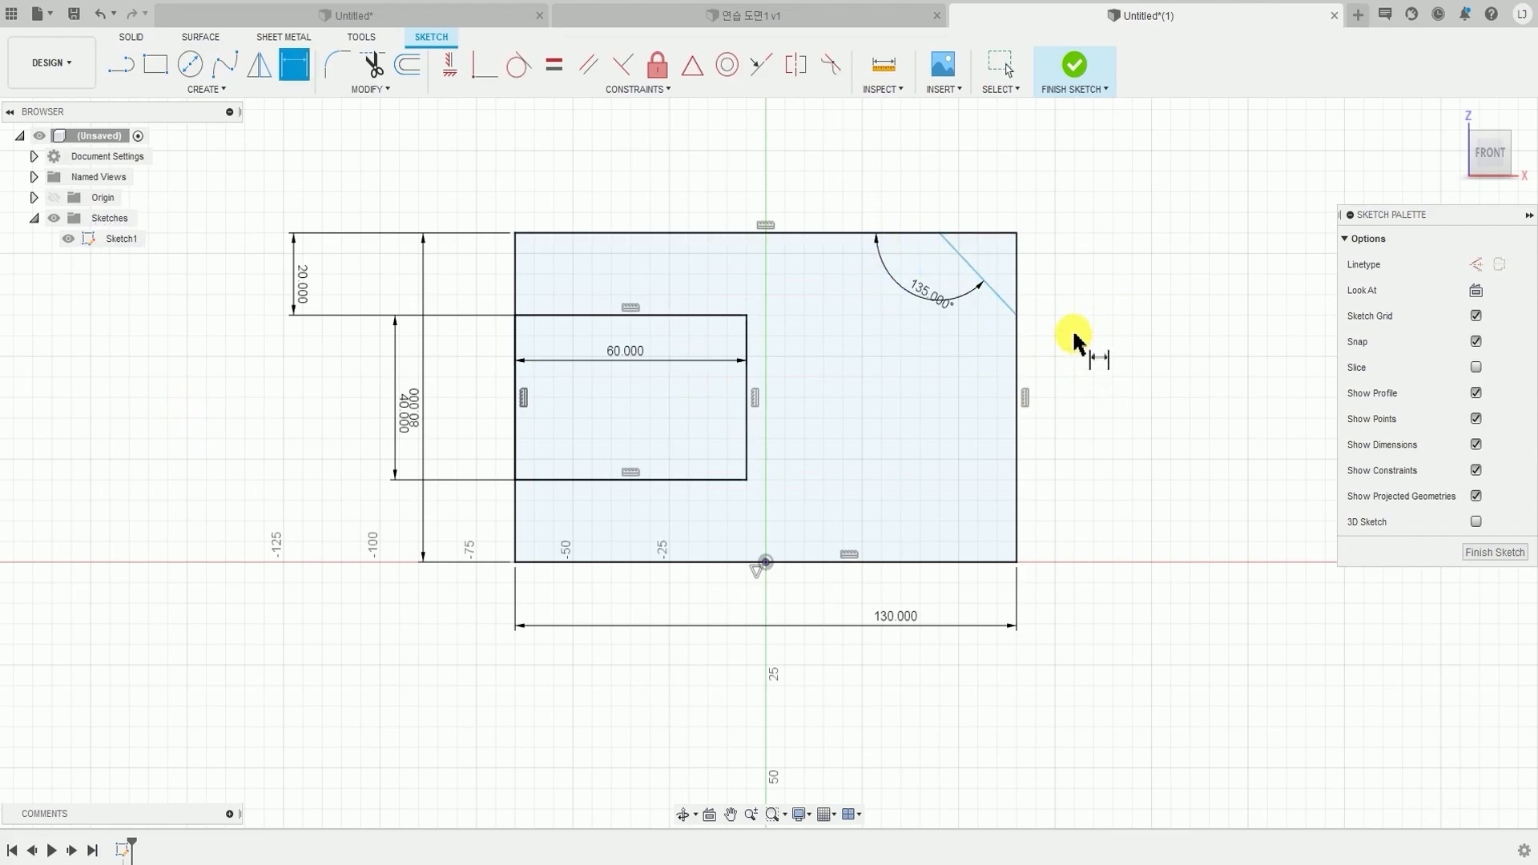
- Dimension the distance from the outer rectangle's upper-left corner to the diagonal line's upper end at 110 mm and finish the sketch
left_click(940, 233)
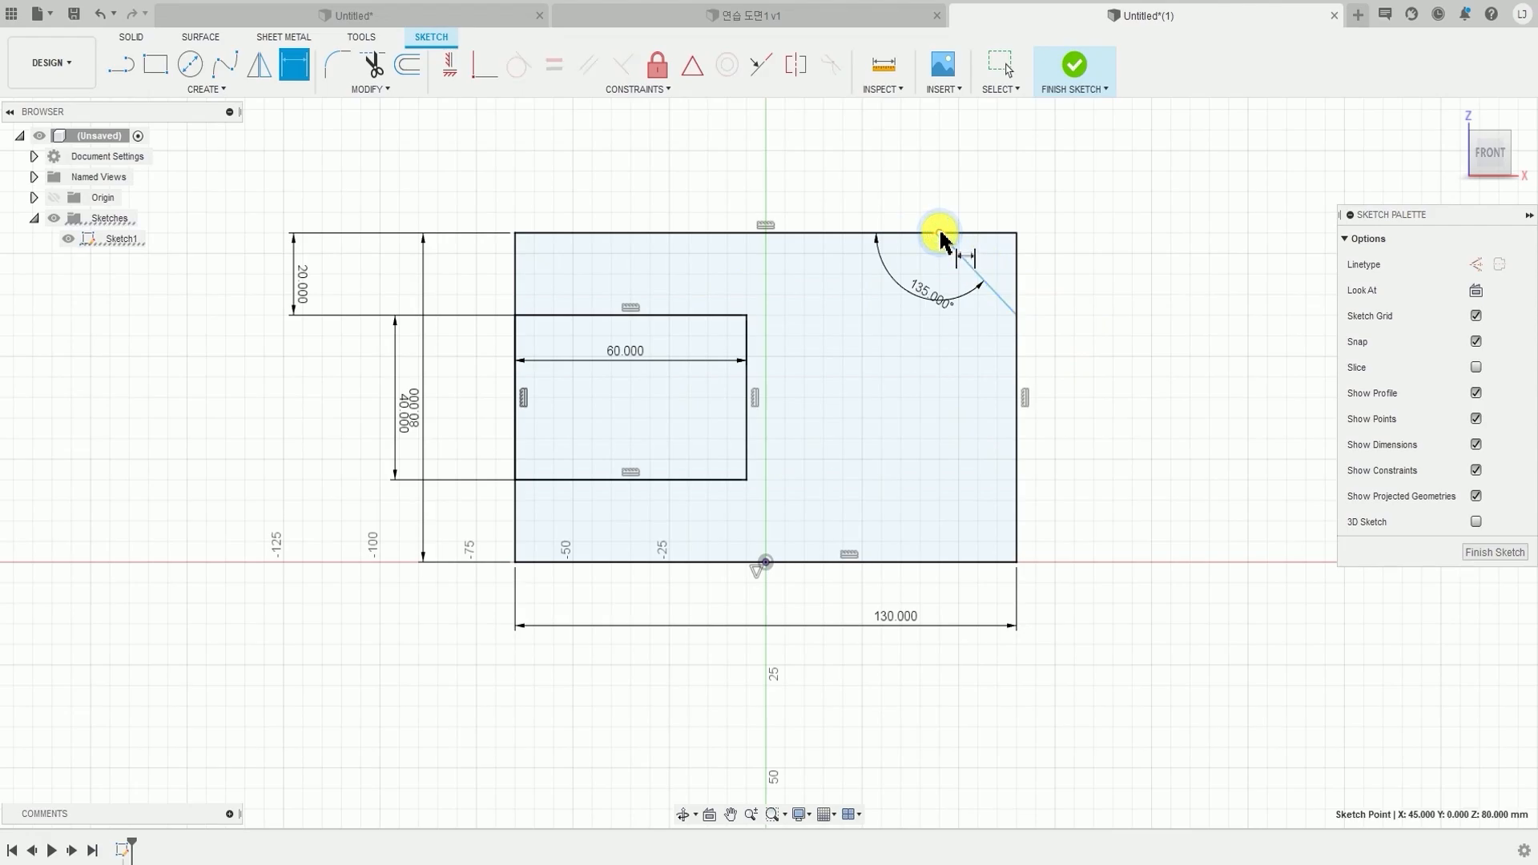
left_click(515, 234)
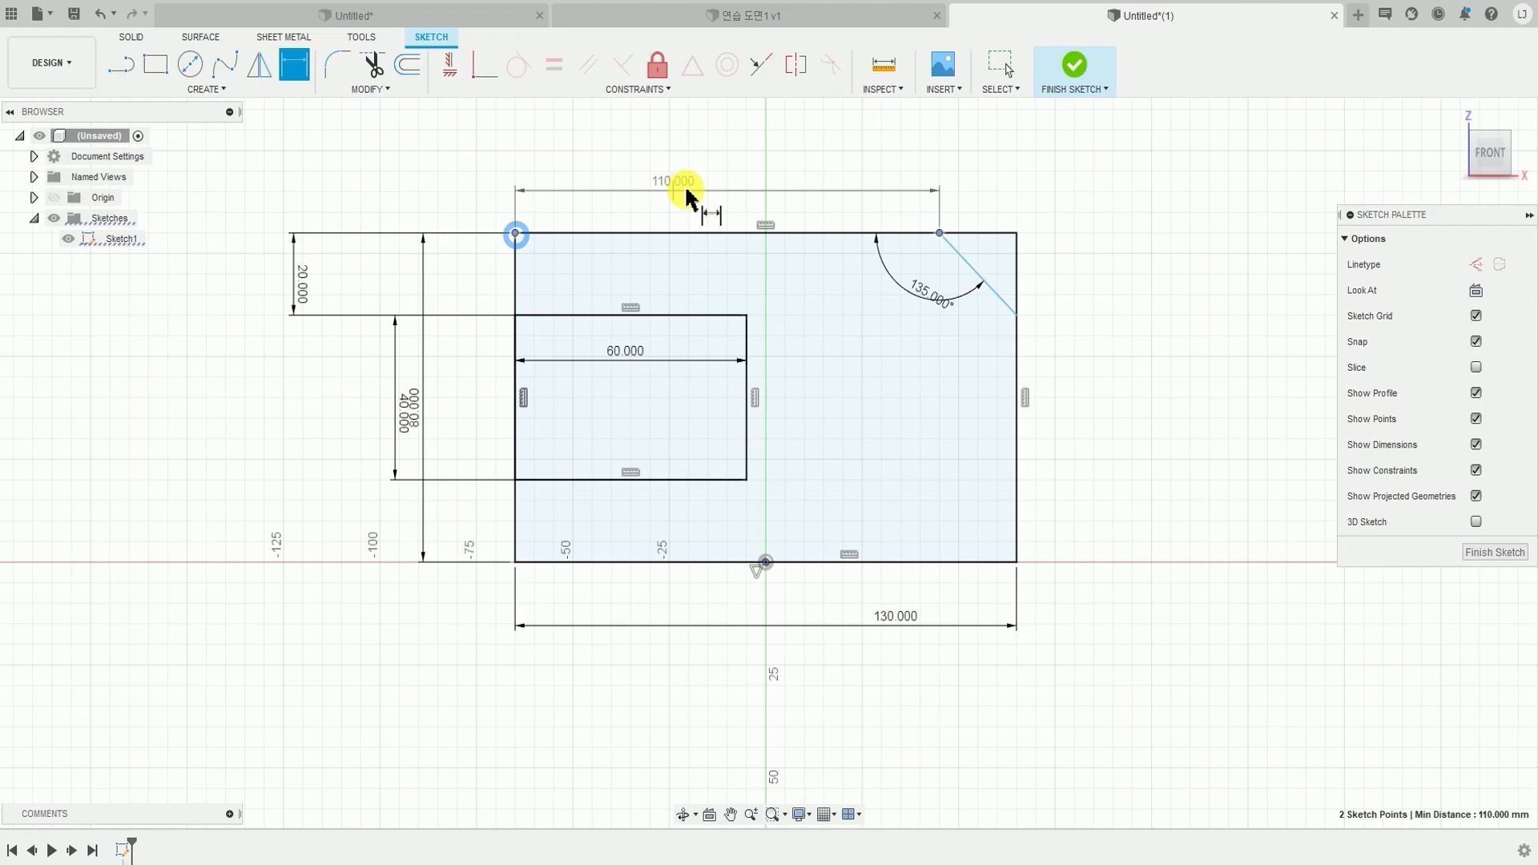
left_click(732, 178)
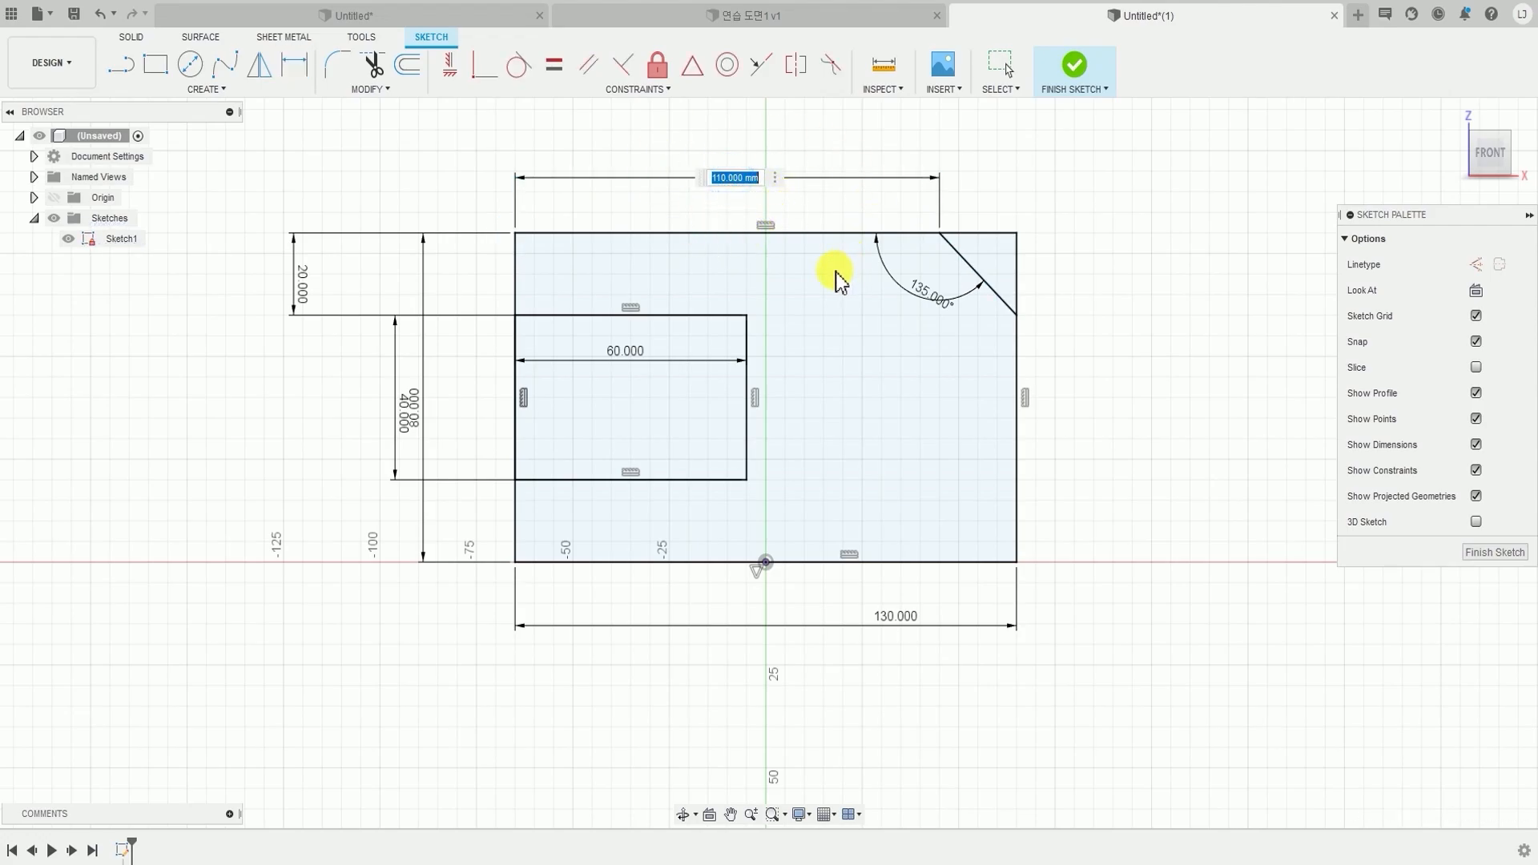
type("110")
key("Return")
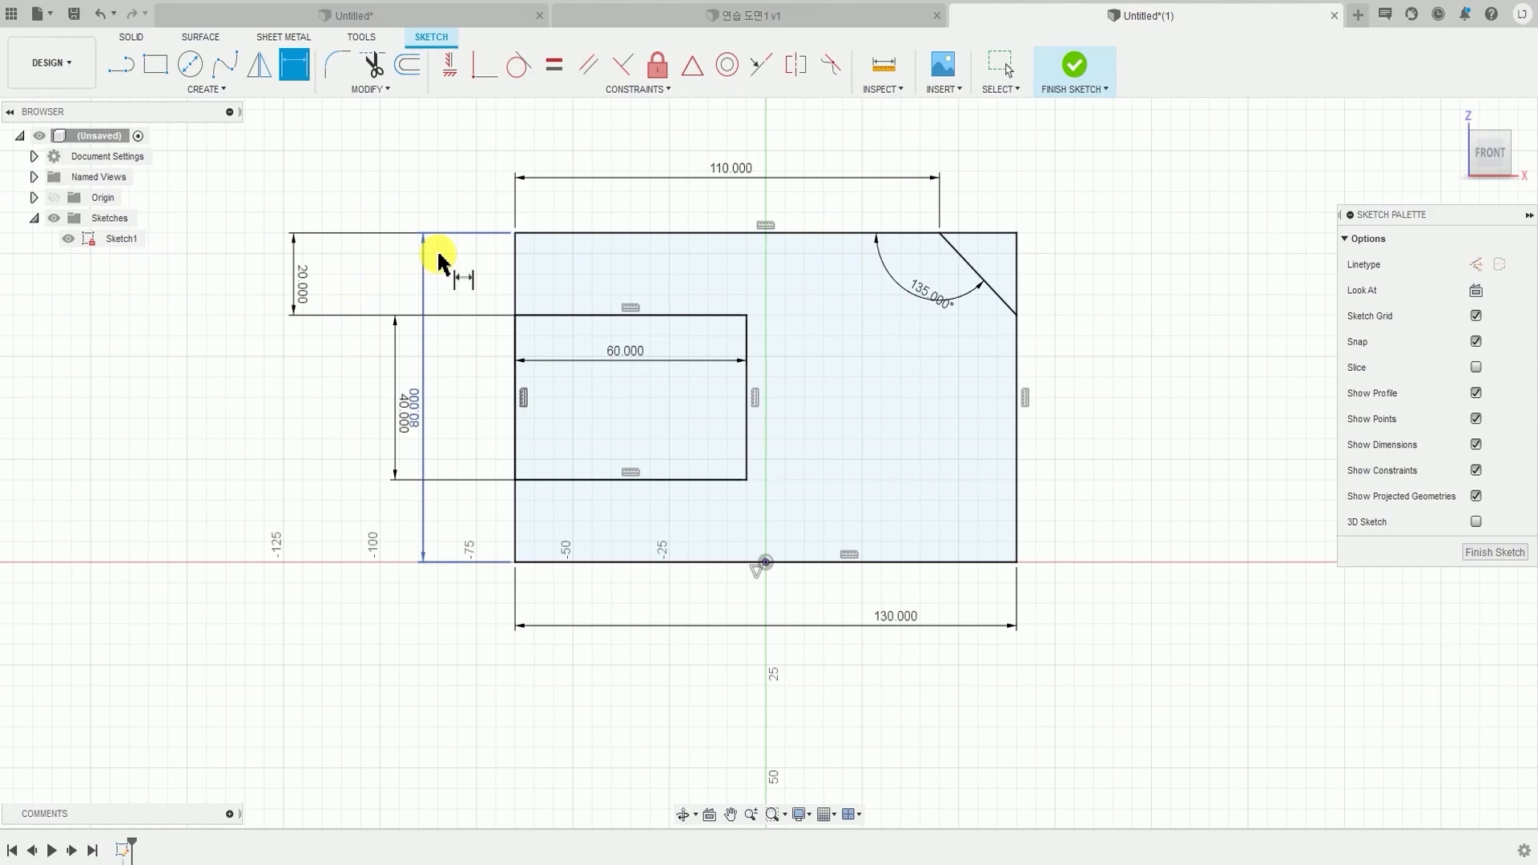
left_click(1086, 76)
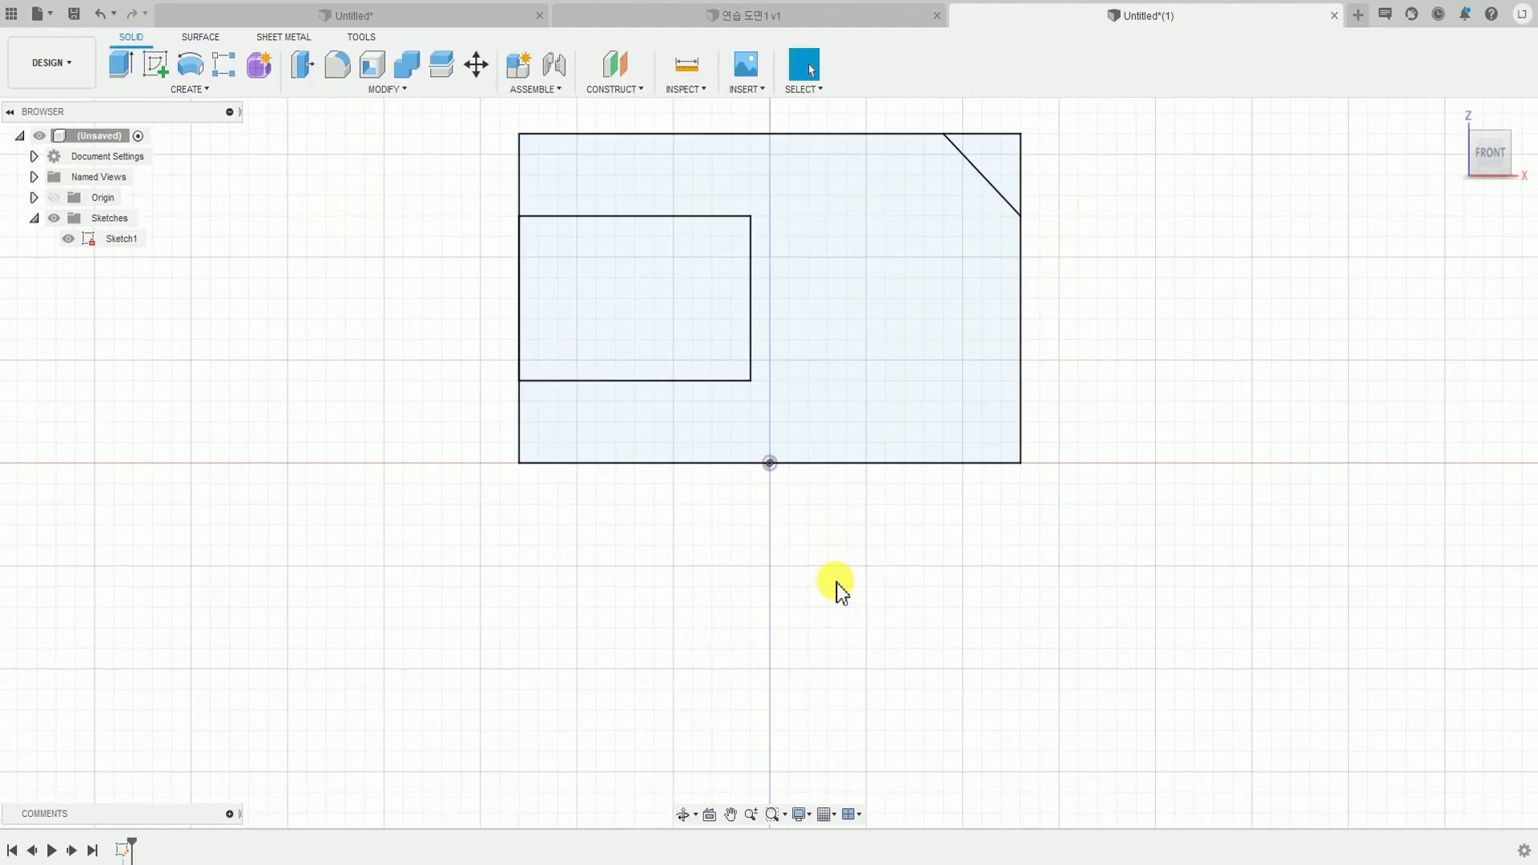
- Choose the large sketch region as the Extrude profile, leaving out the inner rectangle and the corner triangle
left_click(950, 416)
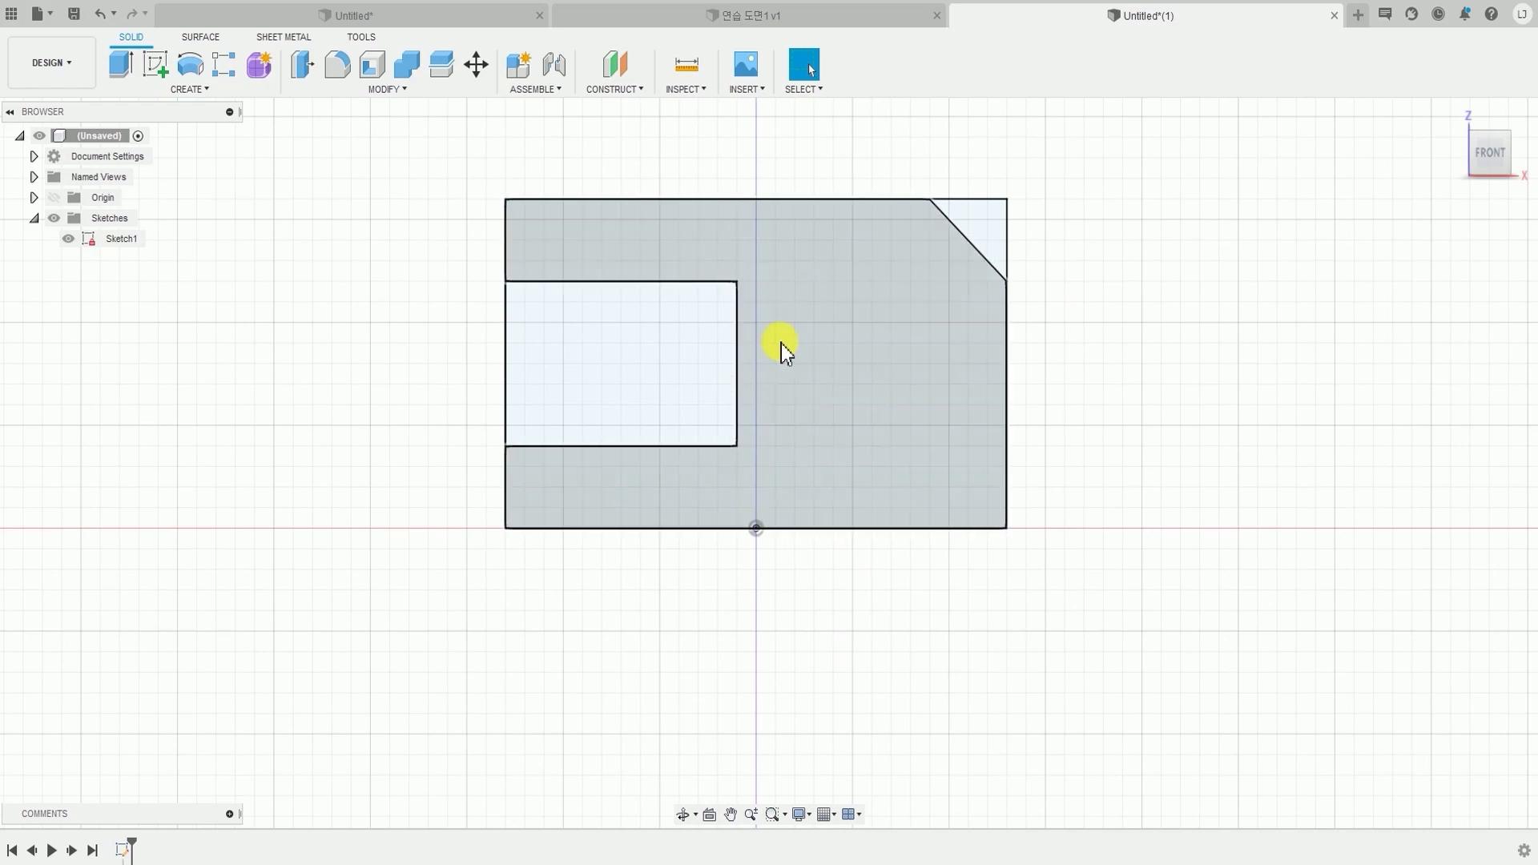
left_click(1008, 596)
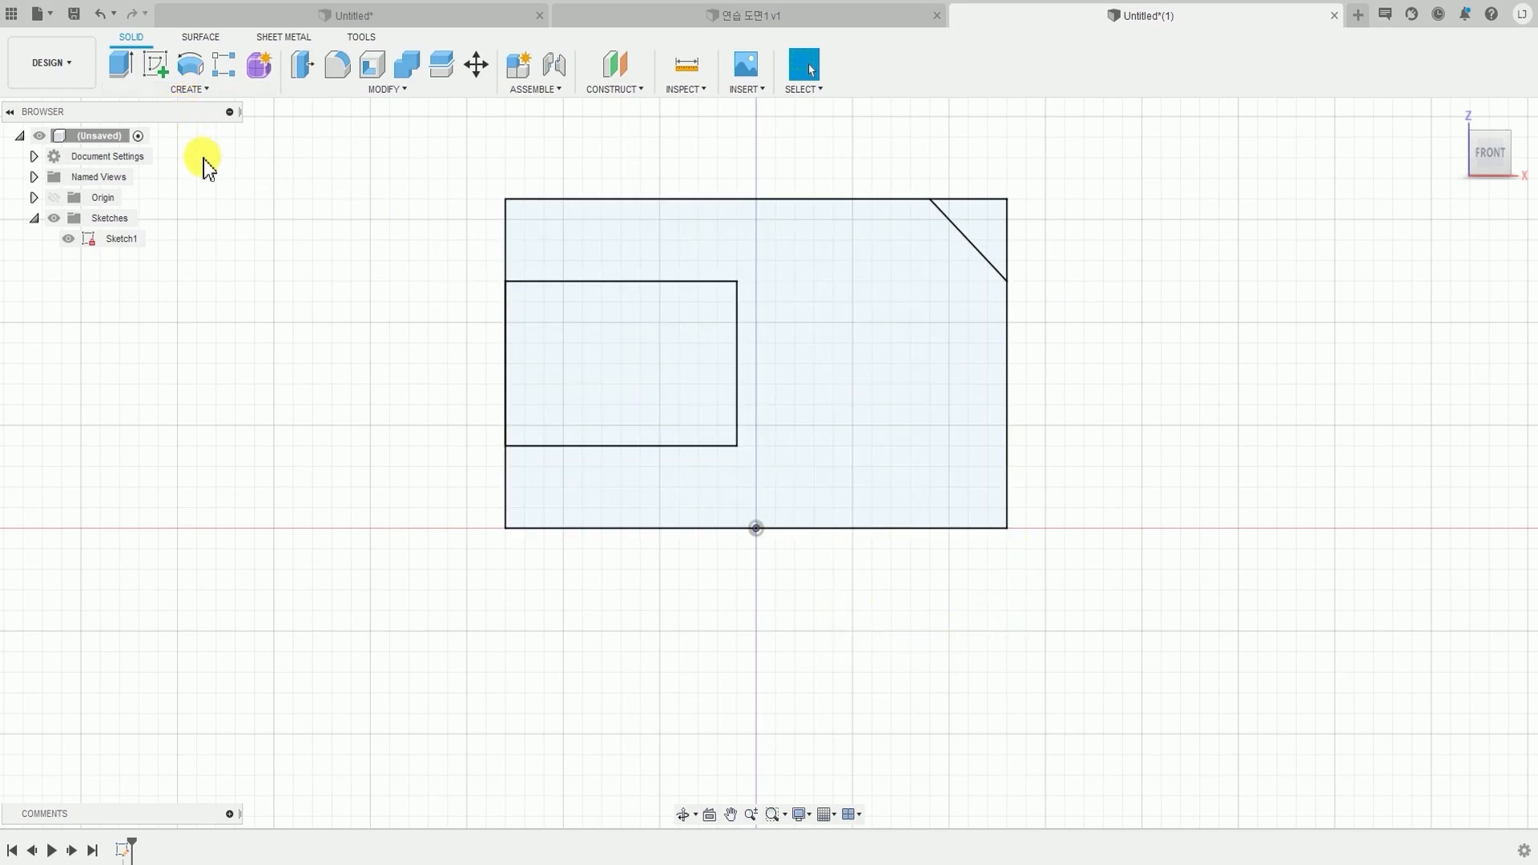
left_click(209, 93)
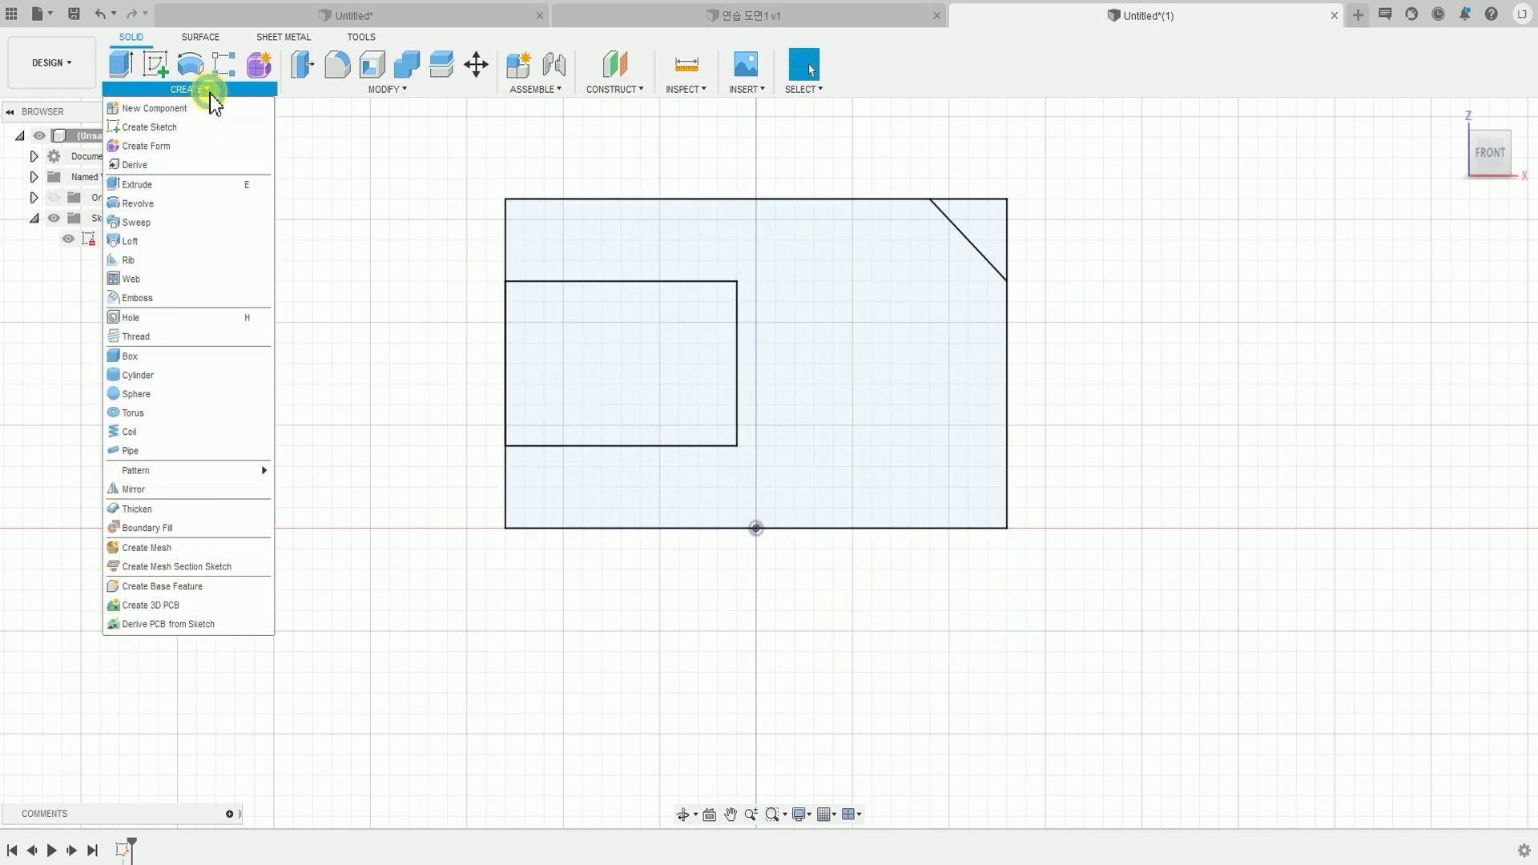
left_click(183, 186)
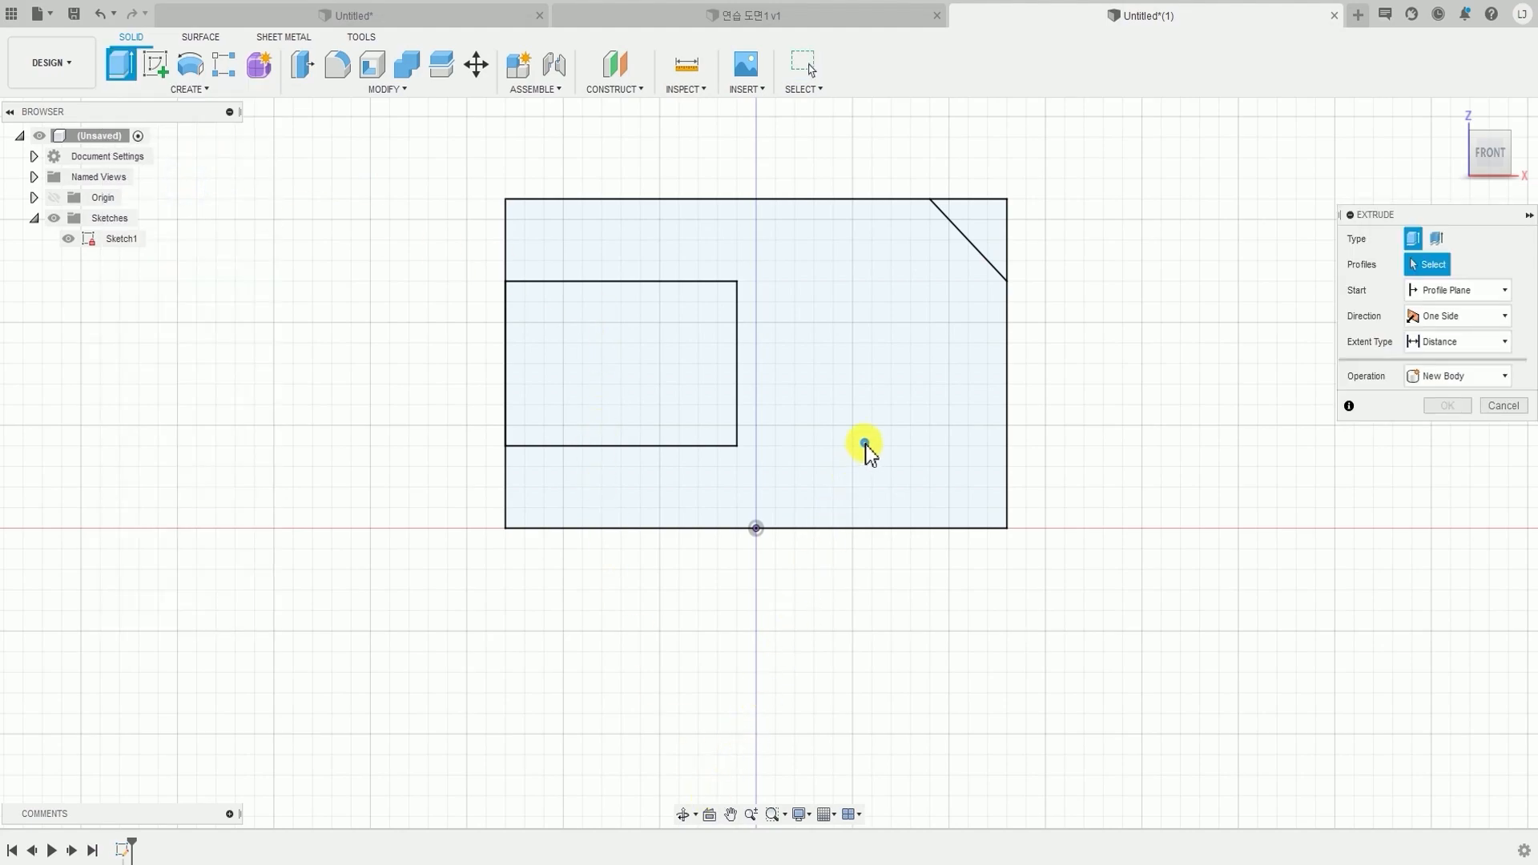
left_click(866, 445)
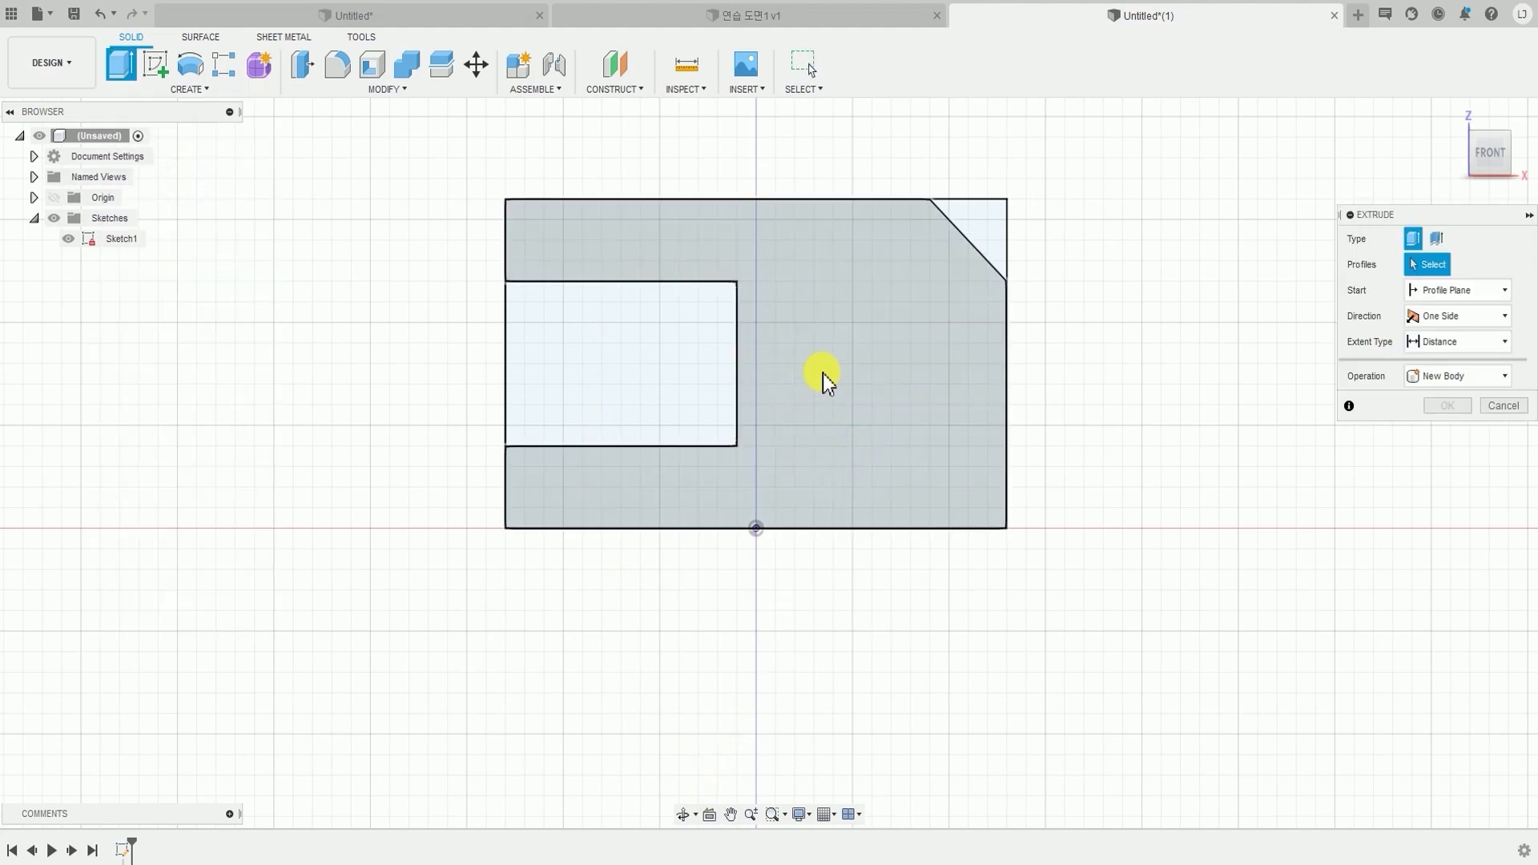
left_click(823, 373)
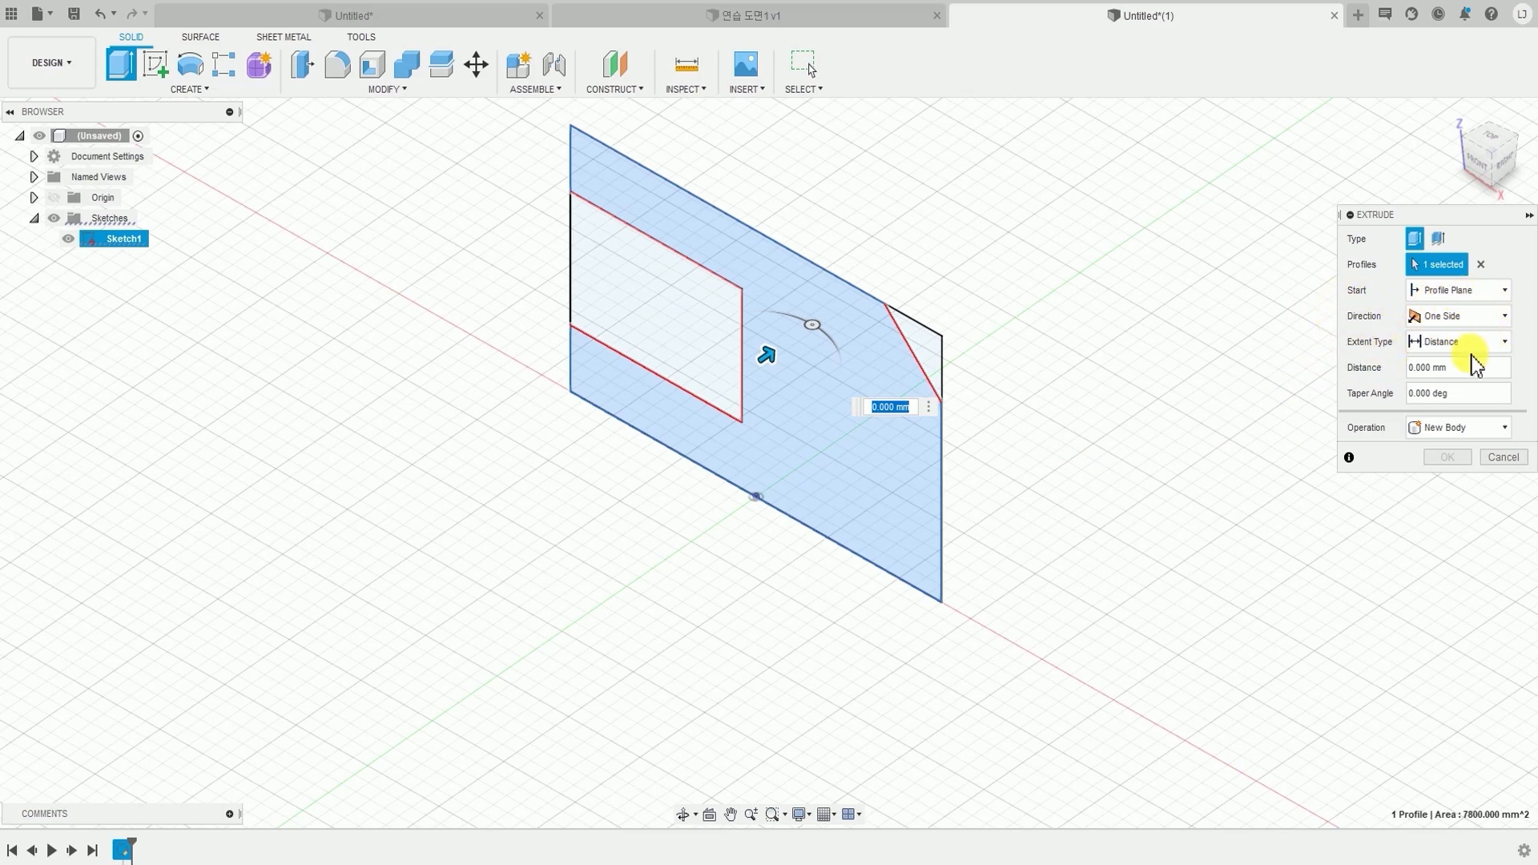
left_click(1456, 315)
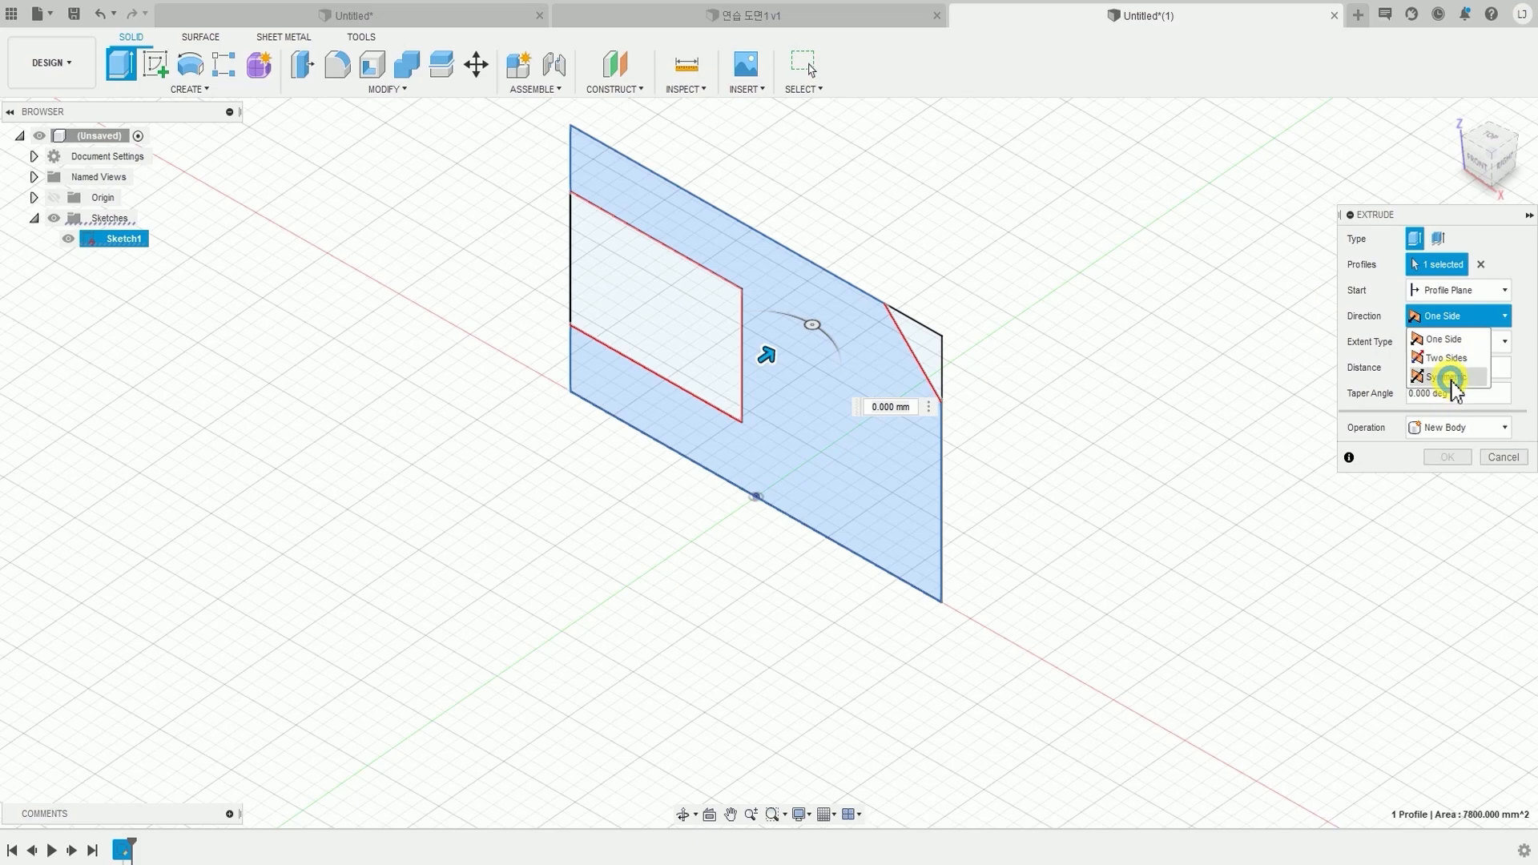
left_click(1451, 378)
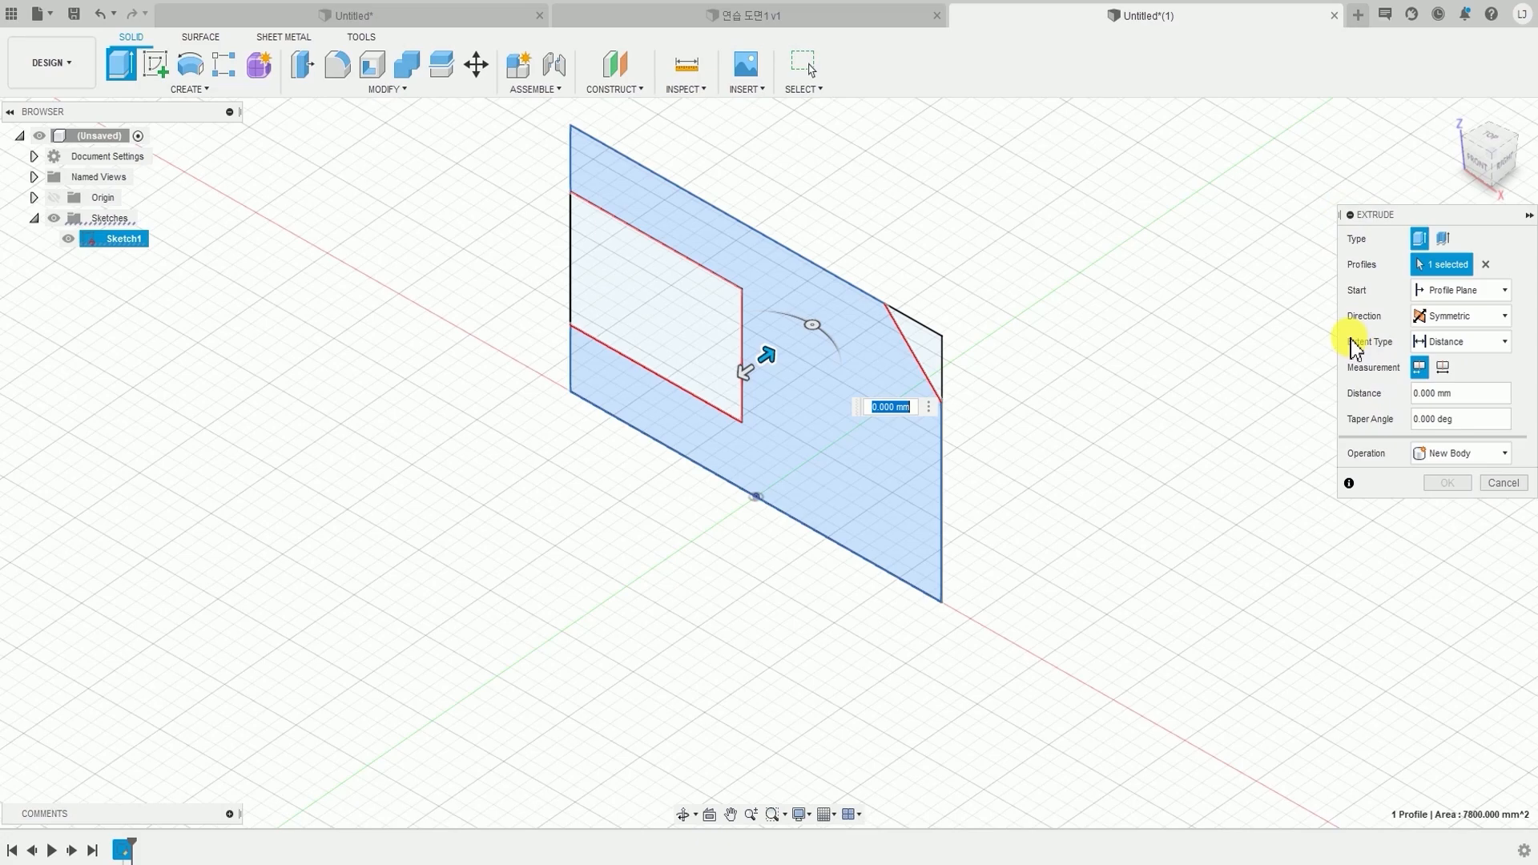
left_click(1471, 321)
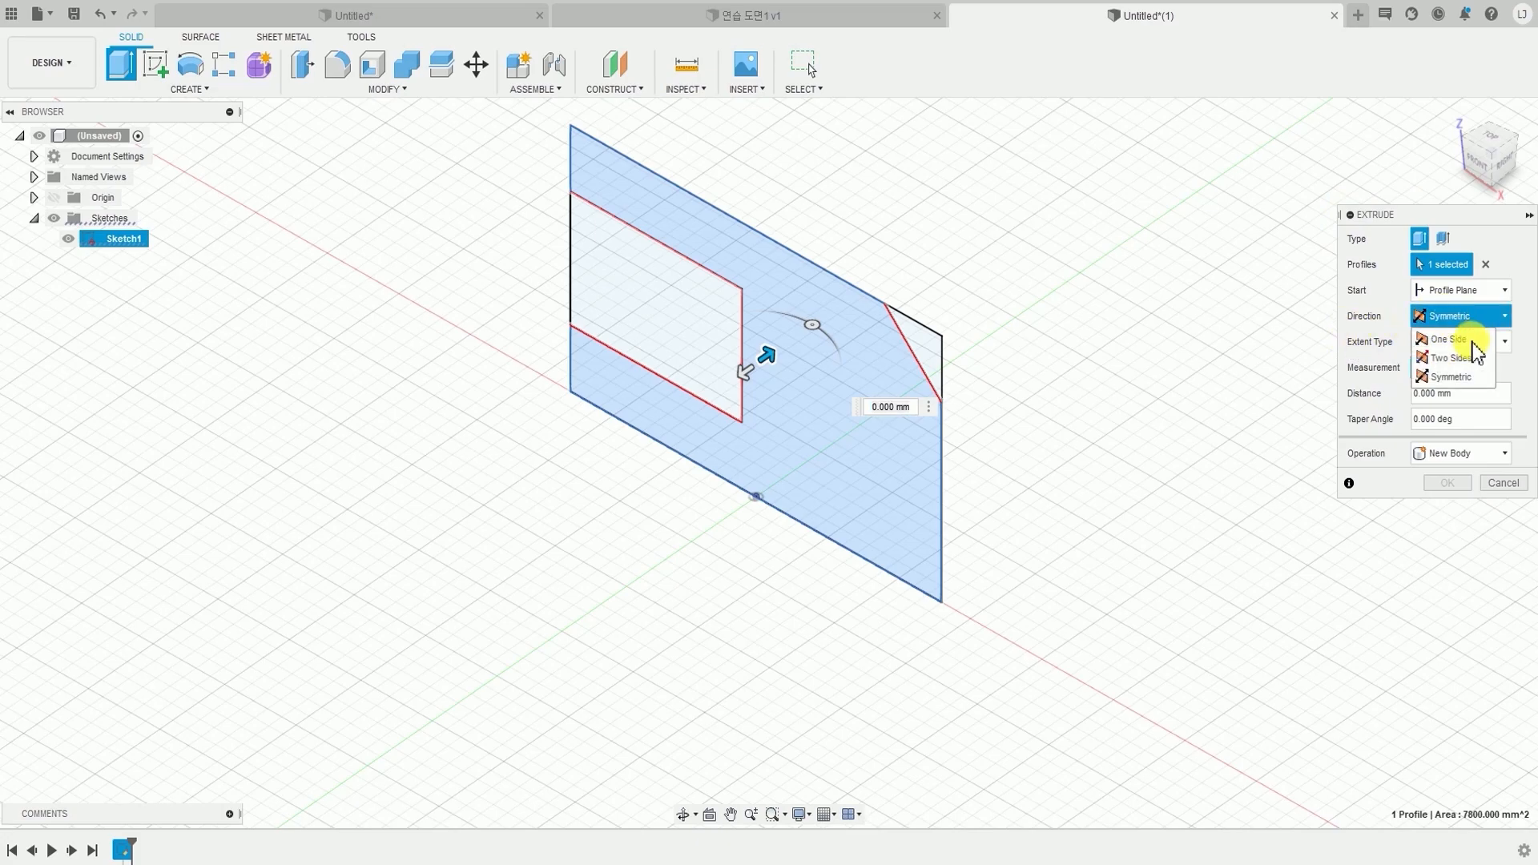
left_click(1464, 340)
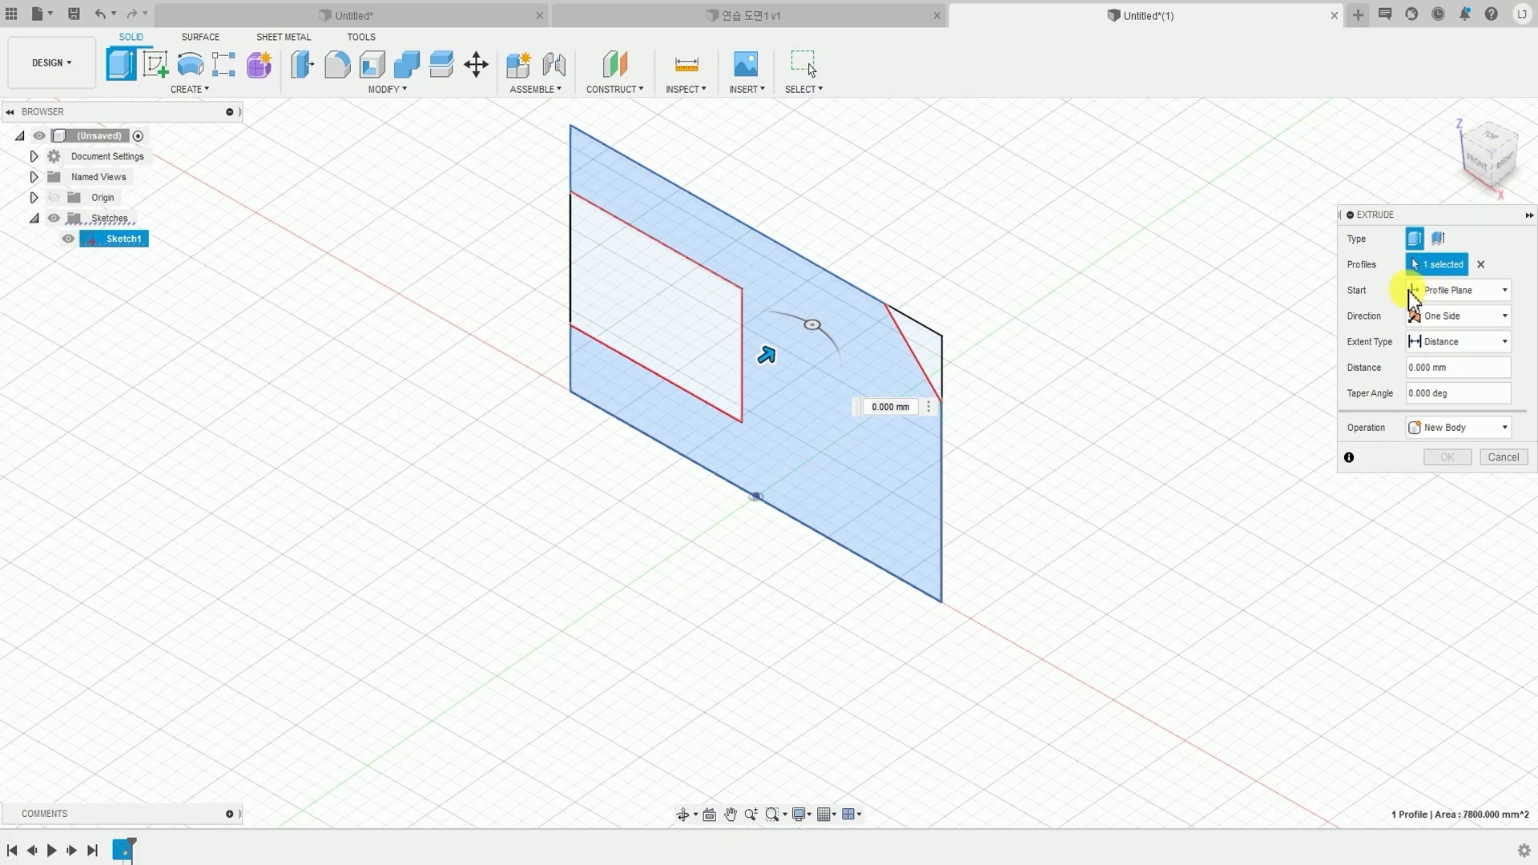
- Extrude the profile as a new body in the Symmetric direction, using whole-length measurement and a distance of 70 mm
left_click(1436, 317)
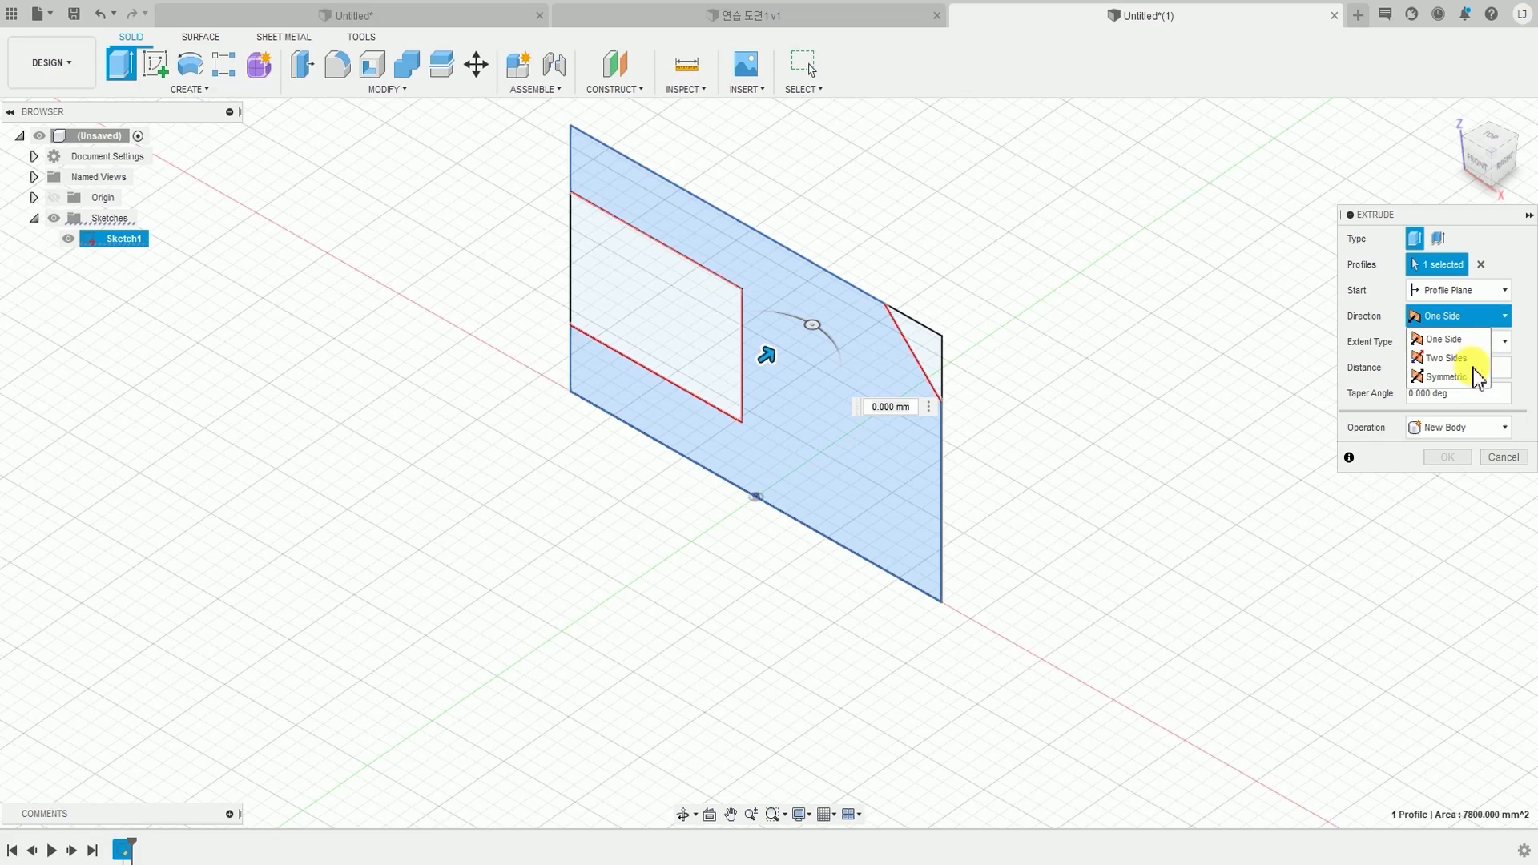
left_click(1454, 378)
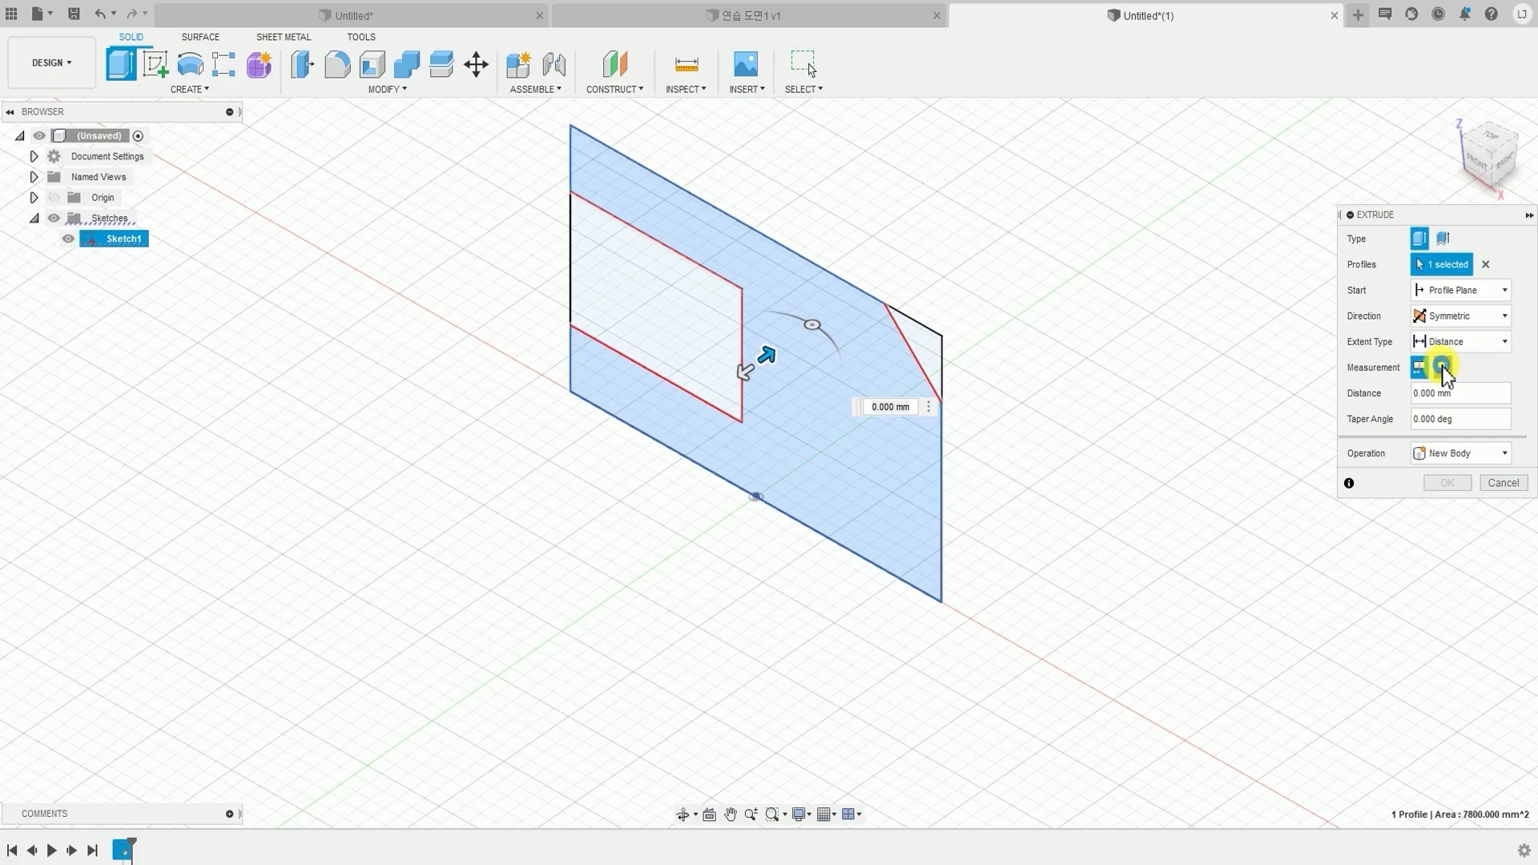
left_click(1443, 368)
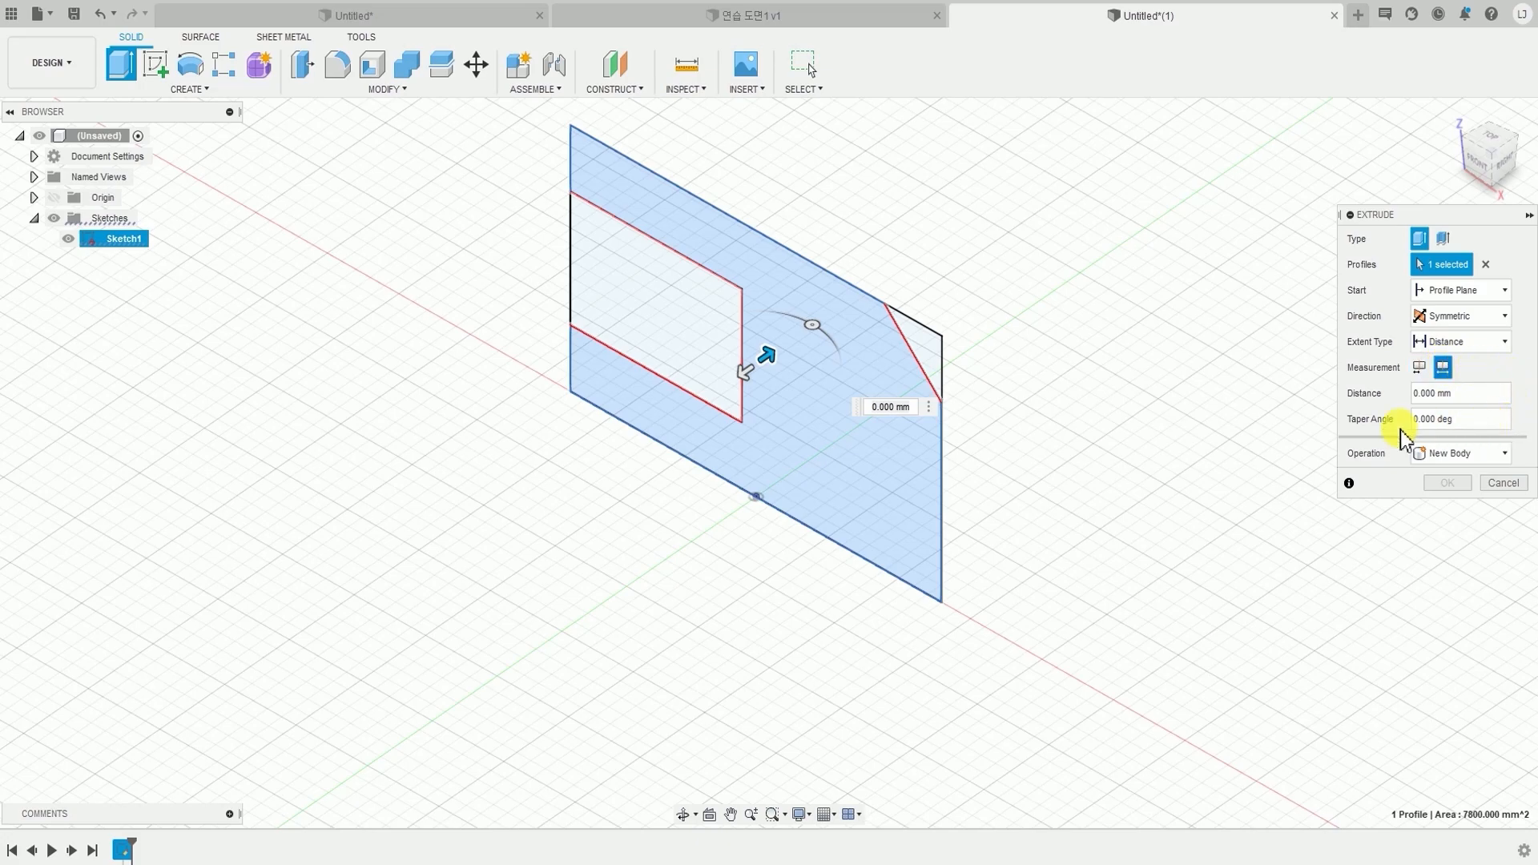
left_click(1418, 396)
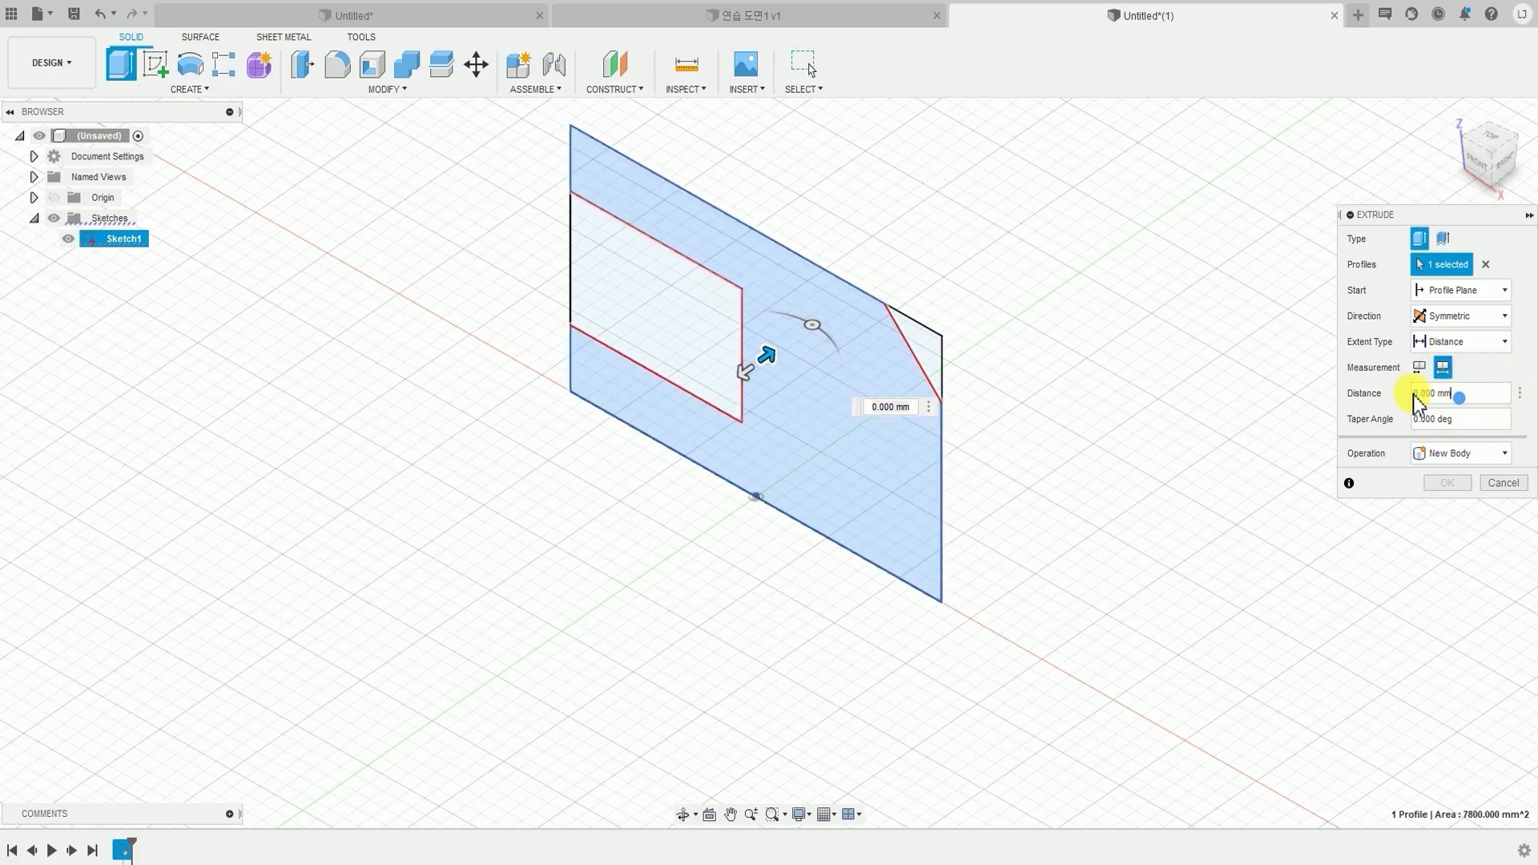
double_click(1464, 394)
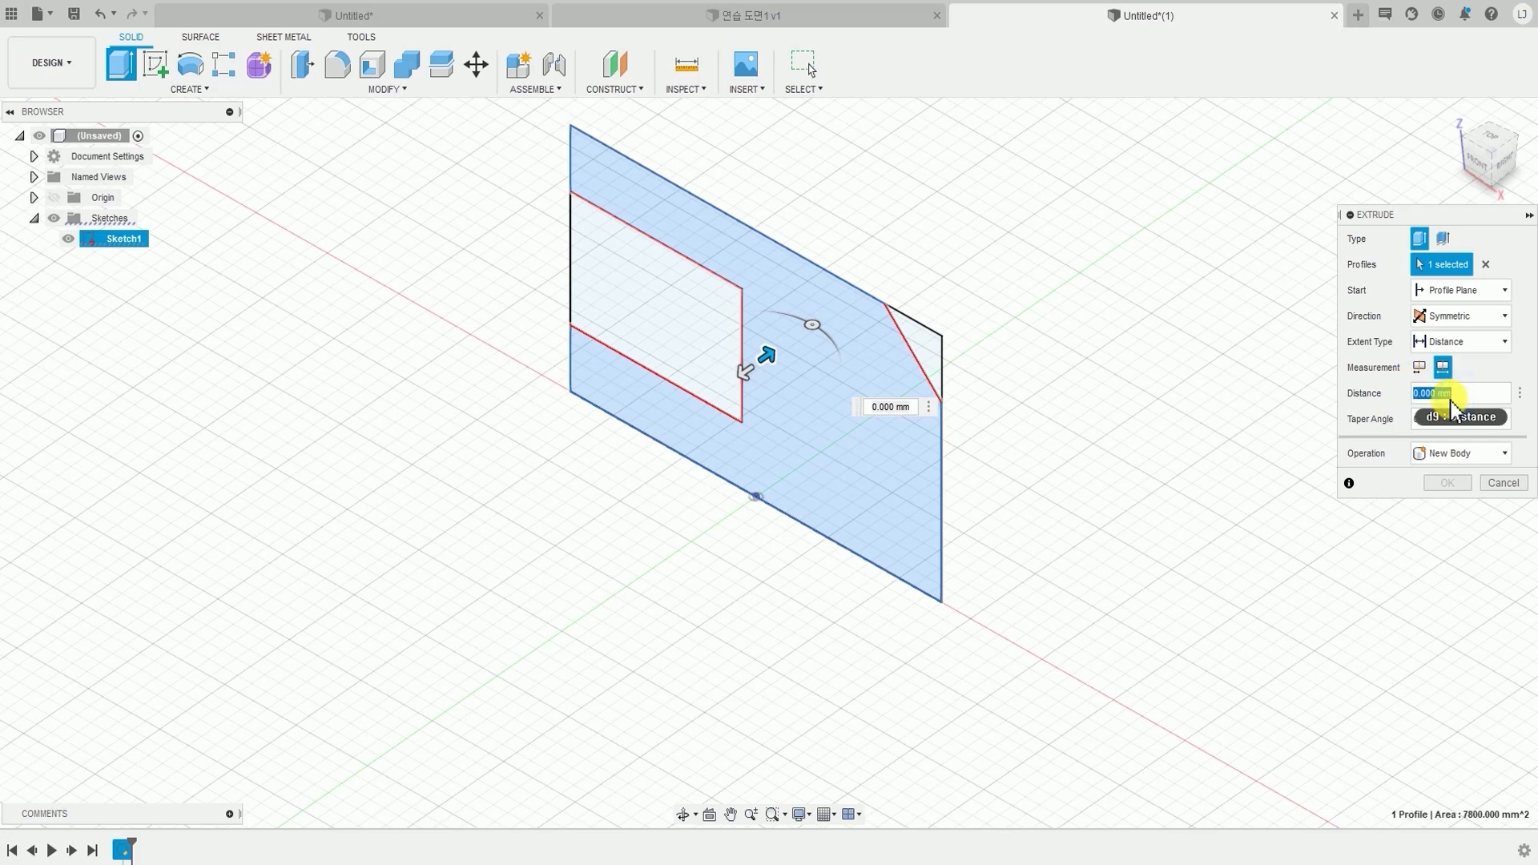
key("Return")
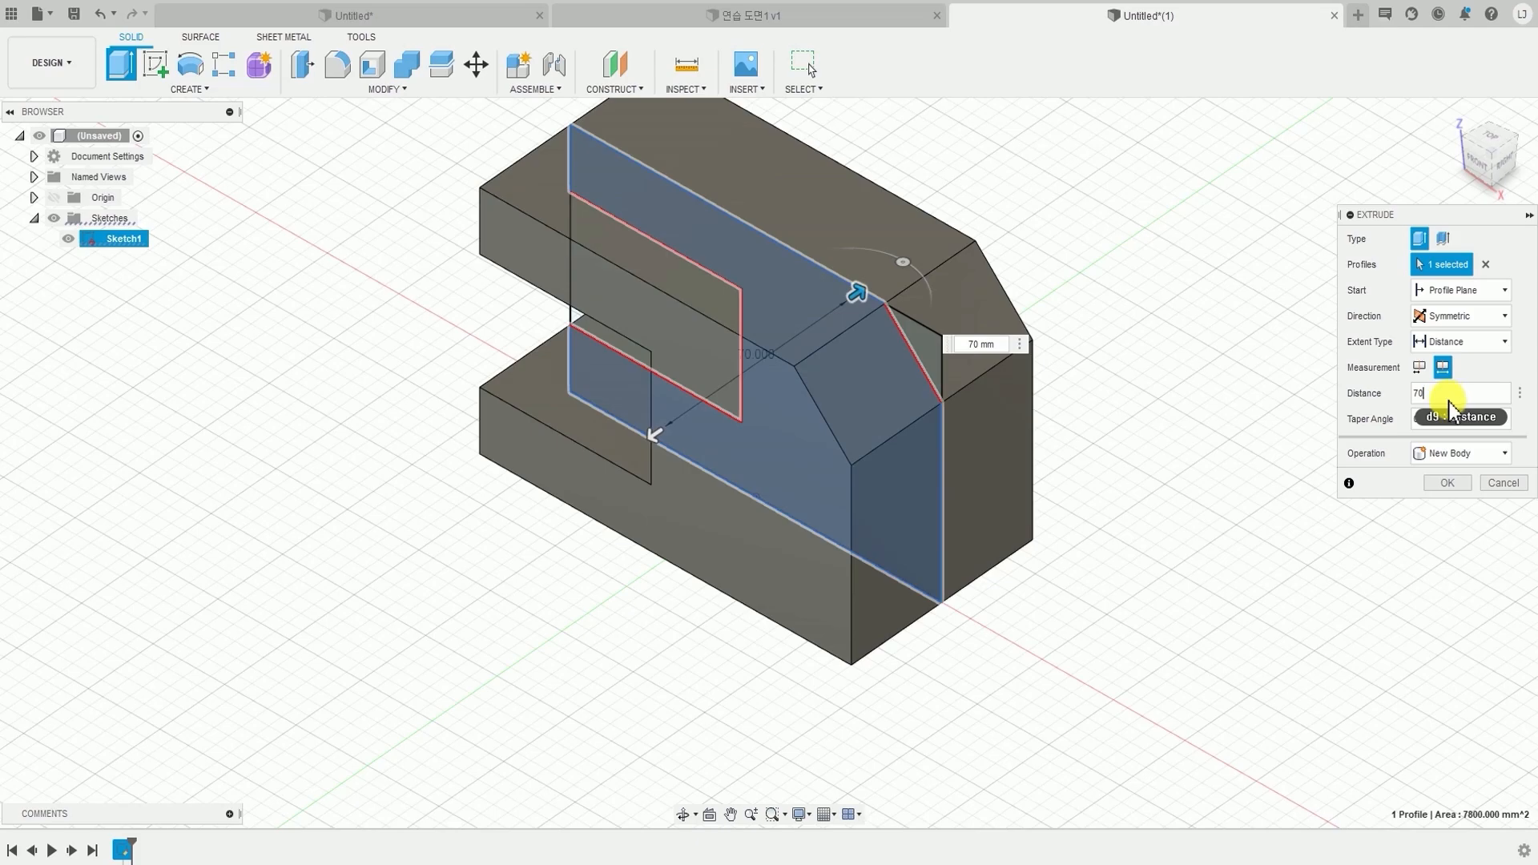
left_click(1447, 483)
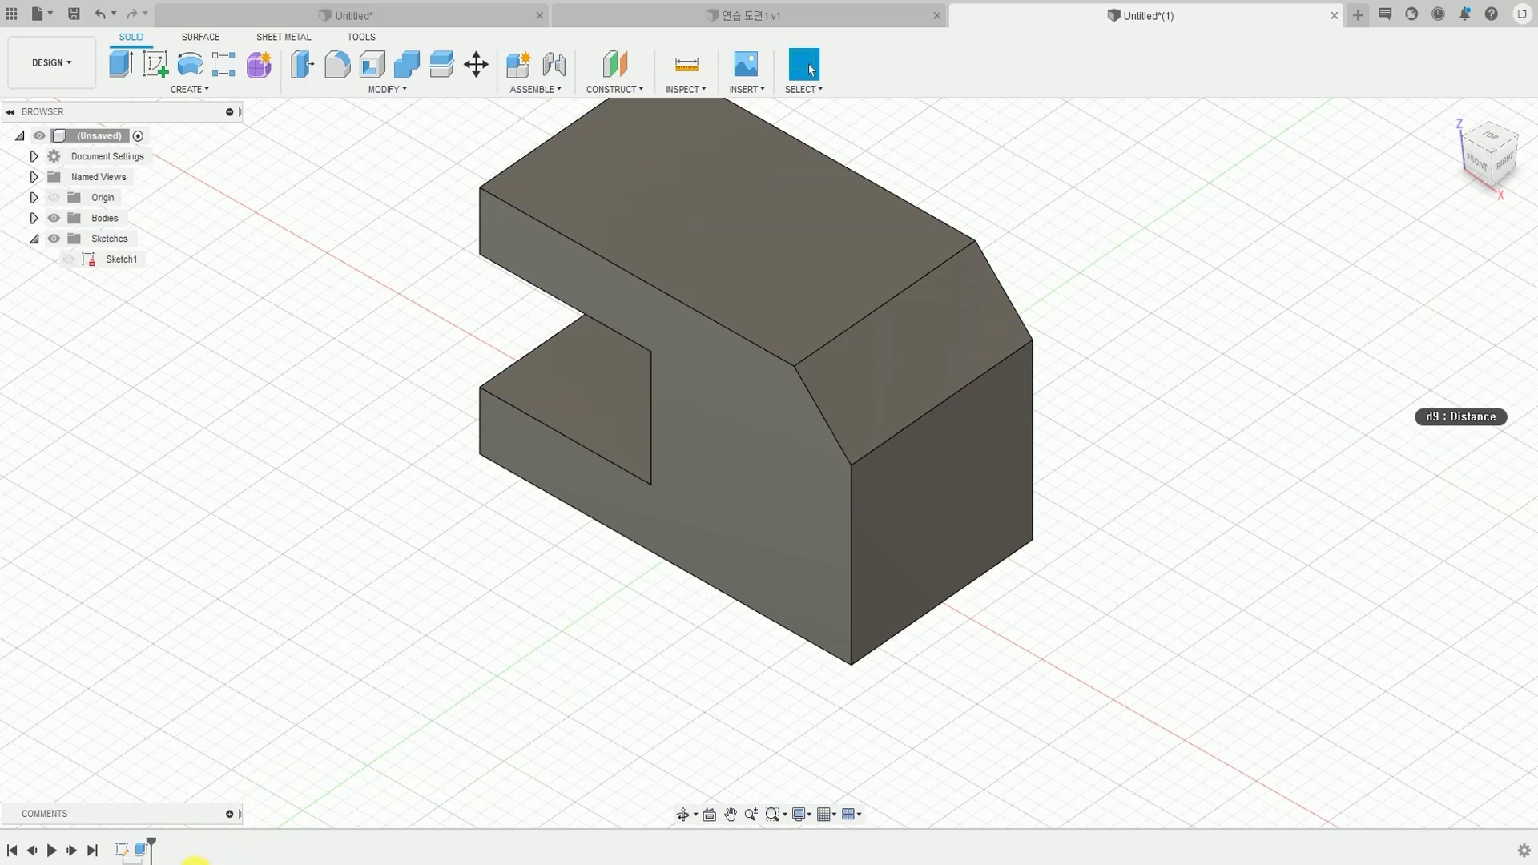
- Reopen the symmetric extrusion for editing and examine how its 70 mm thickness spreads to both sides of the sketch plane
double_click(142, 851)
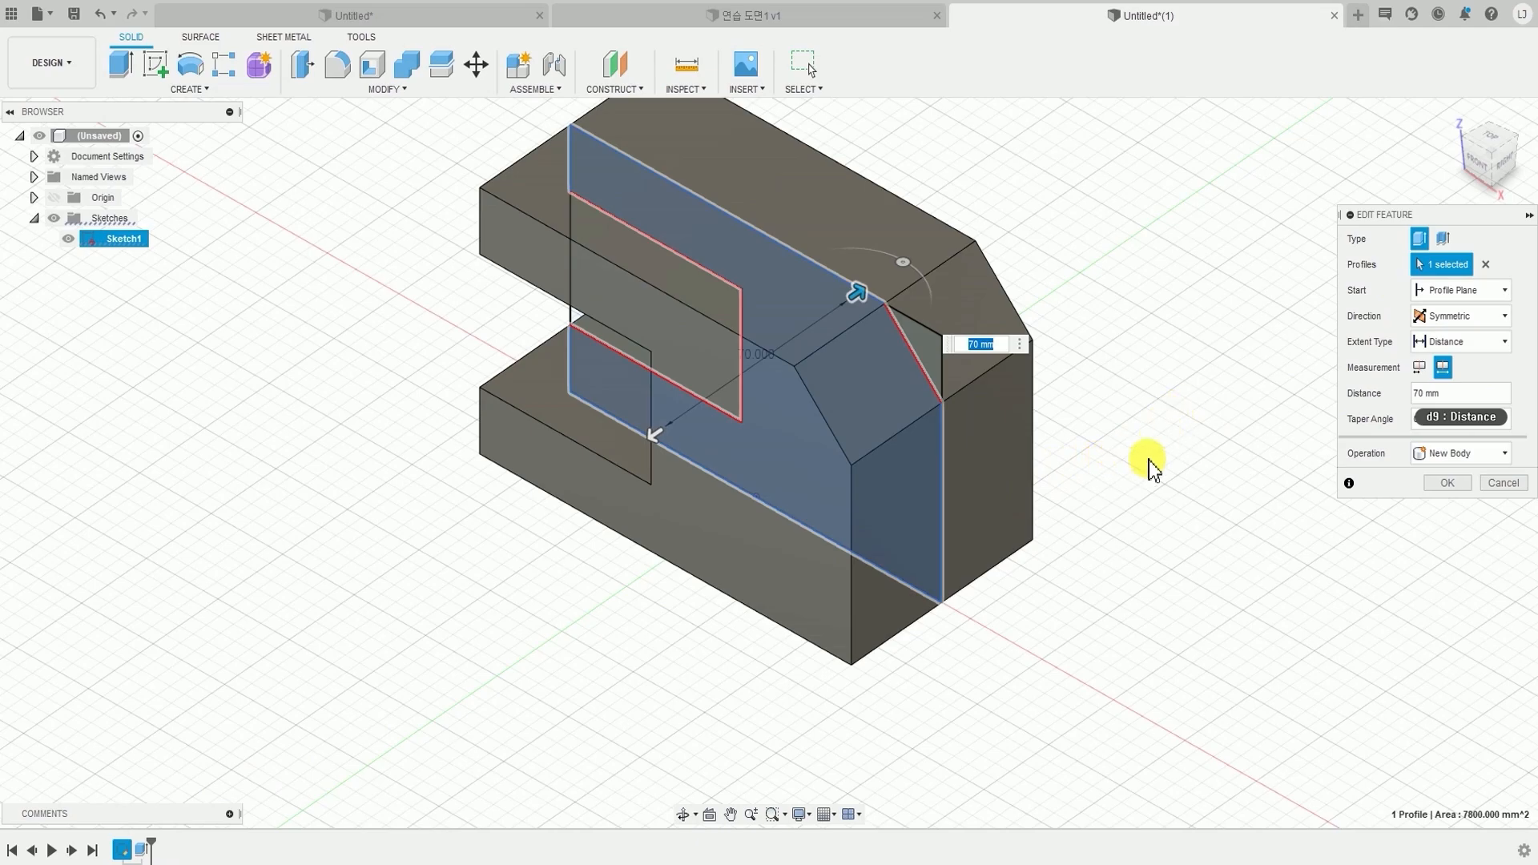
middle_click_drag(1150, 463, 745, 185, "shift")
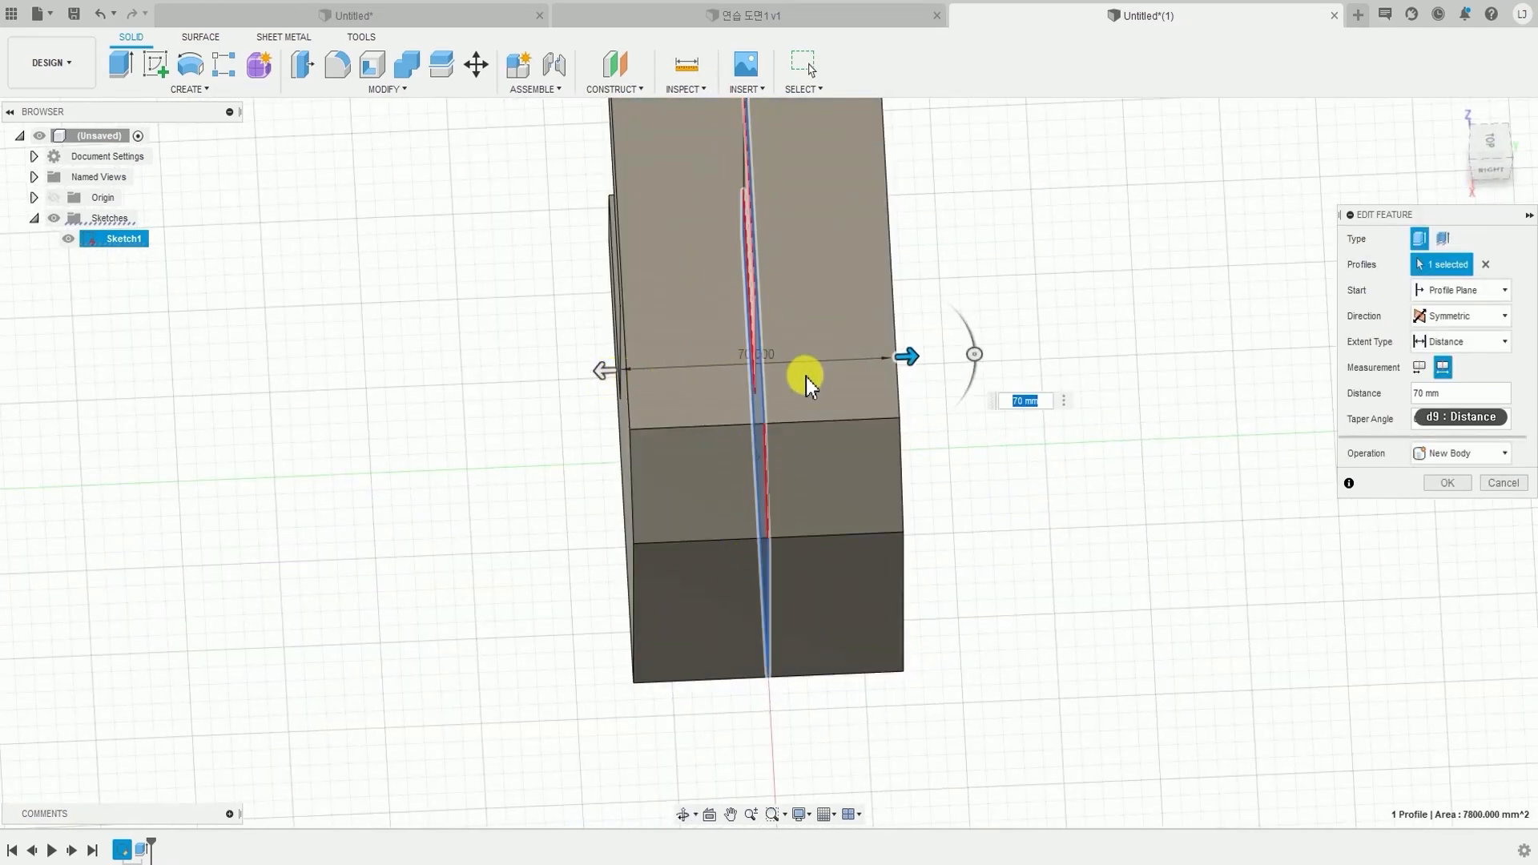
middle_click_drag(1171, 482, 1240, 443, "shift")
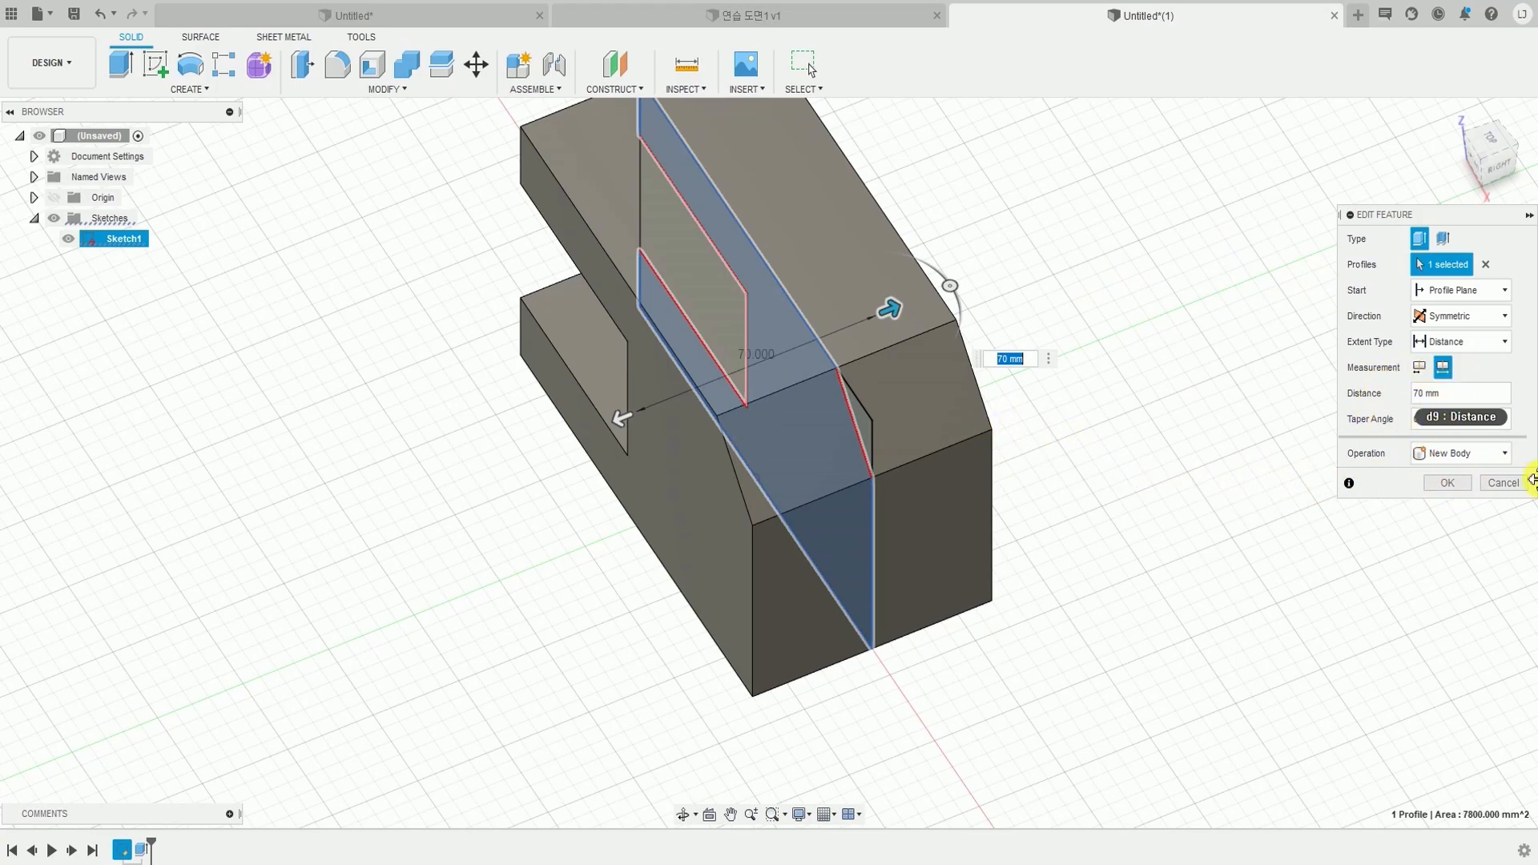
left_click(1447, 482)
- Start a new sketch on the body's uppermost flat face
mouse_move(491, 285)
middle_mouse_down("shift")
mouse_move(742, 498)
mouse_move(865, 443)
mouse_move(964, 529)
mouse_move(897, 556)
middle_mouse_up("shift")
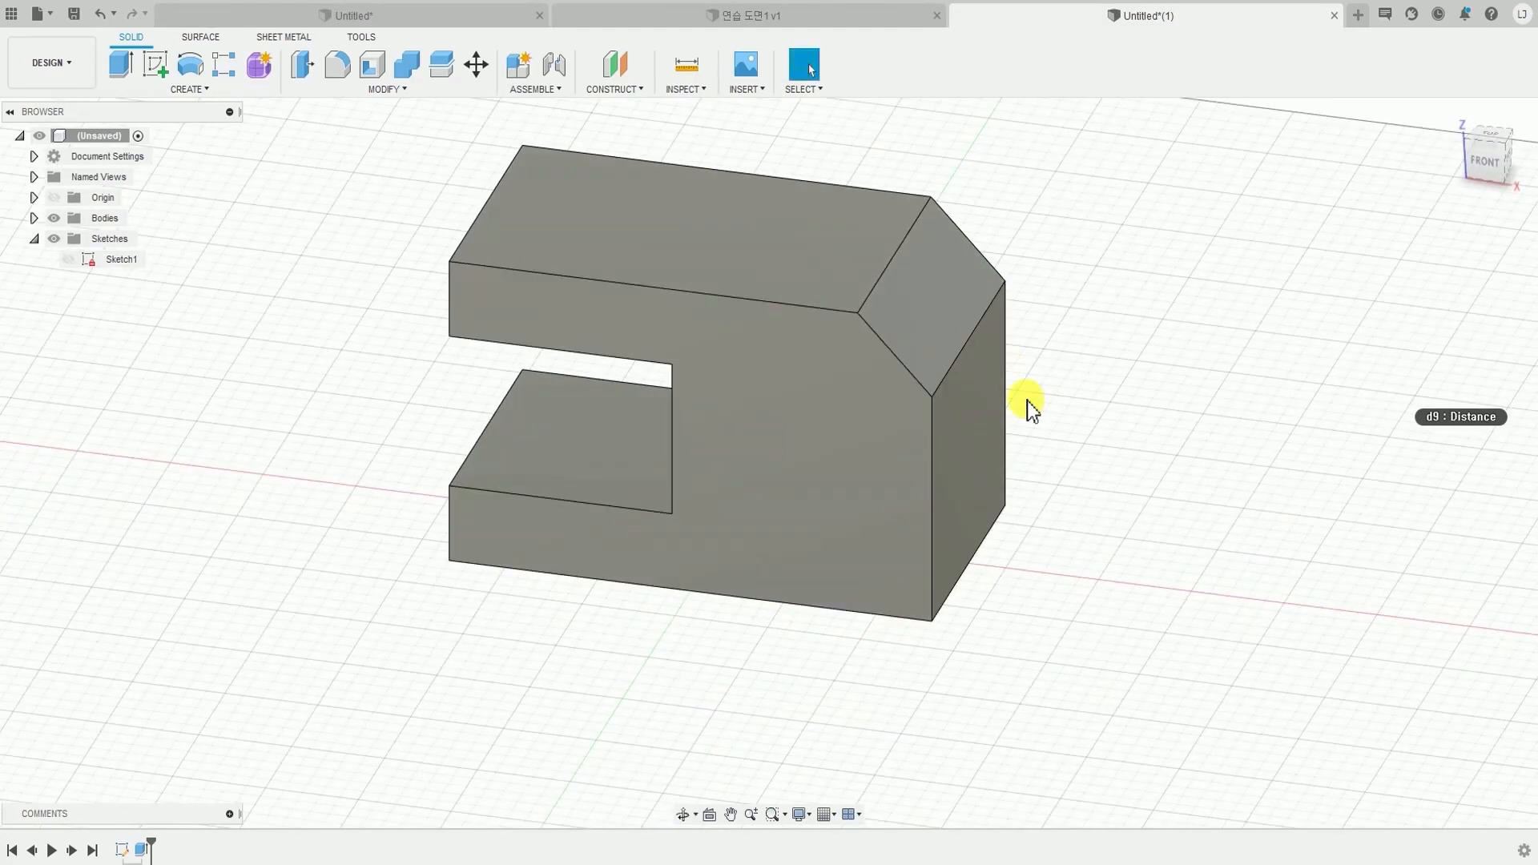
middle_click_drag(1032, 408, 762, 401, "shift")
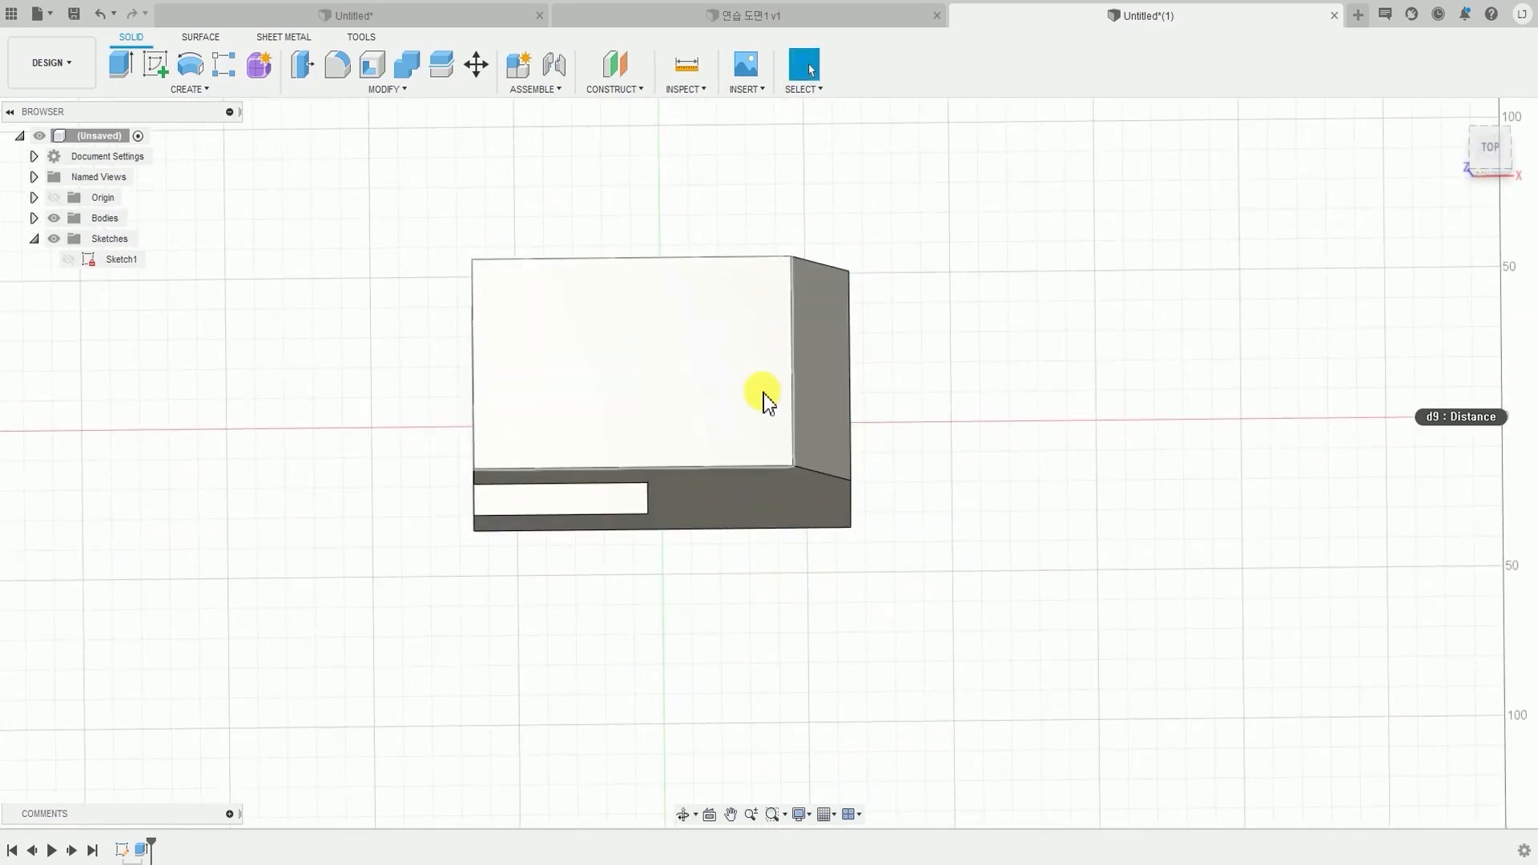
left_click(697, 354)
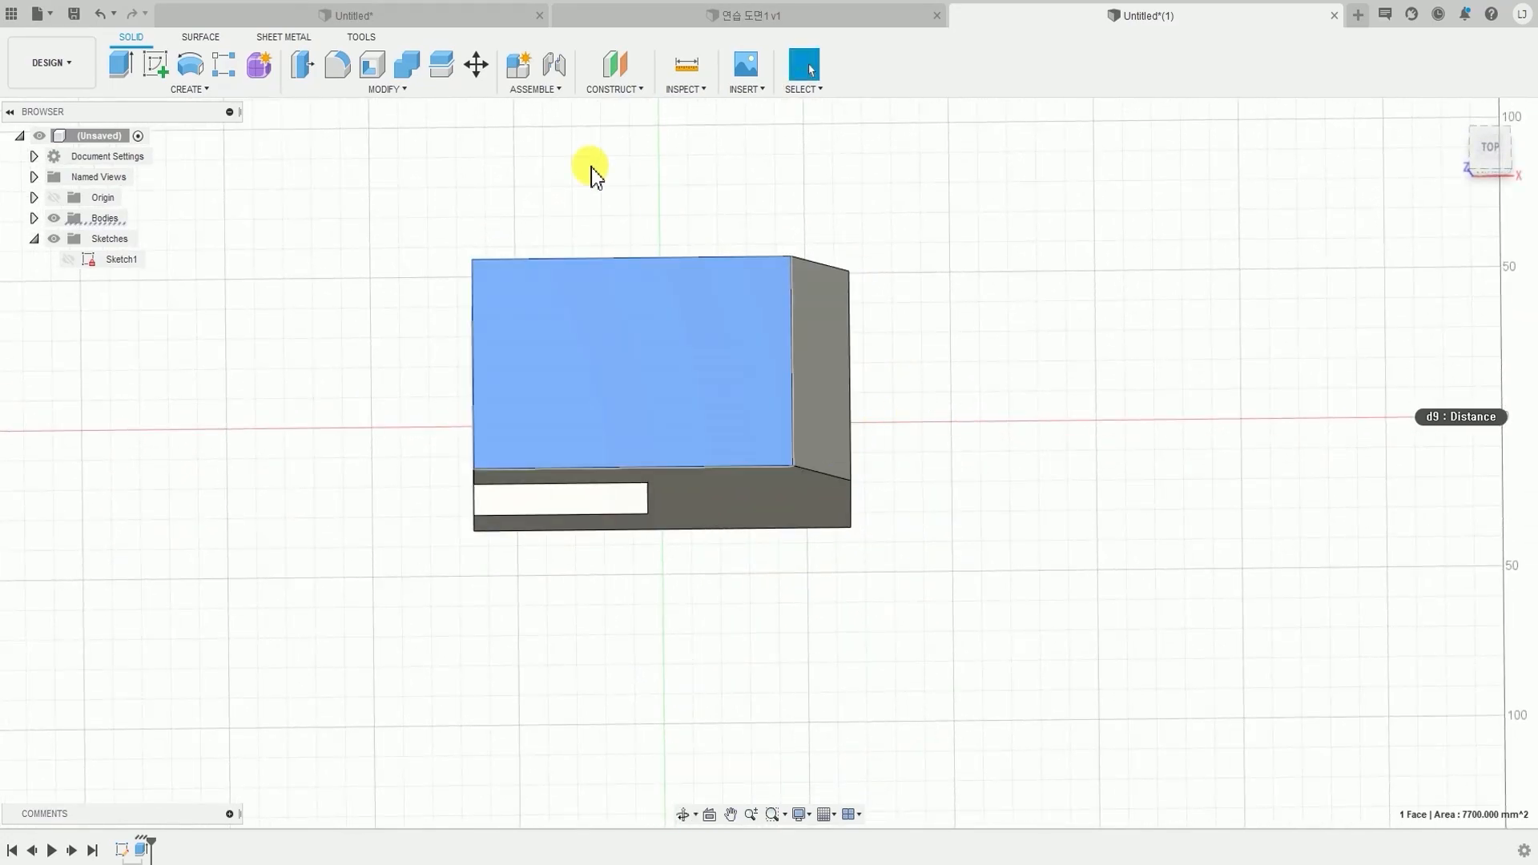
left_click(248, 94)
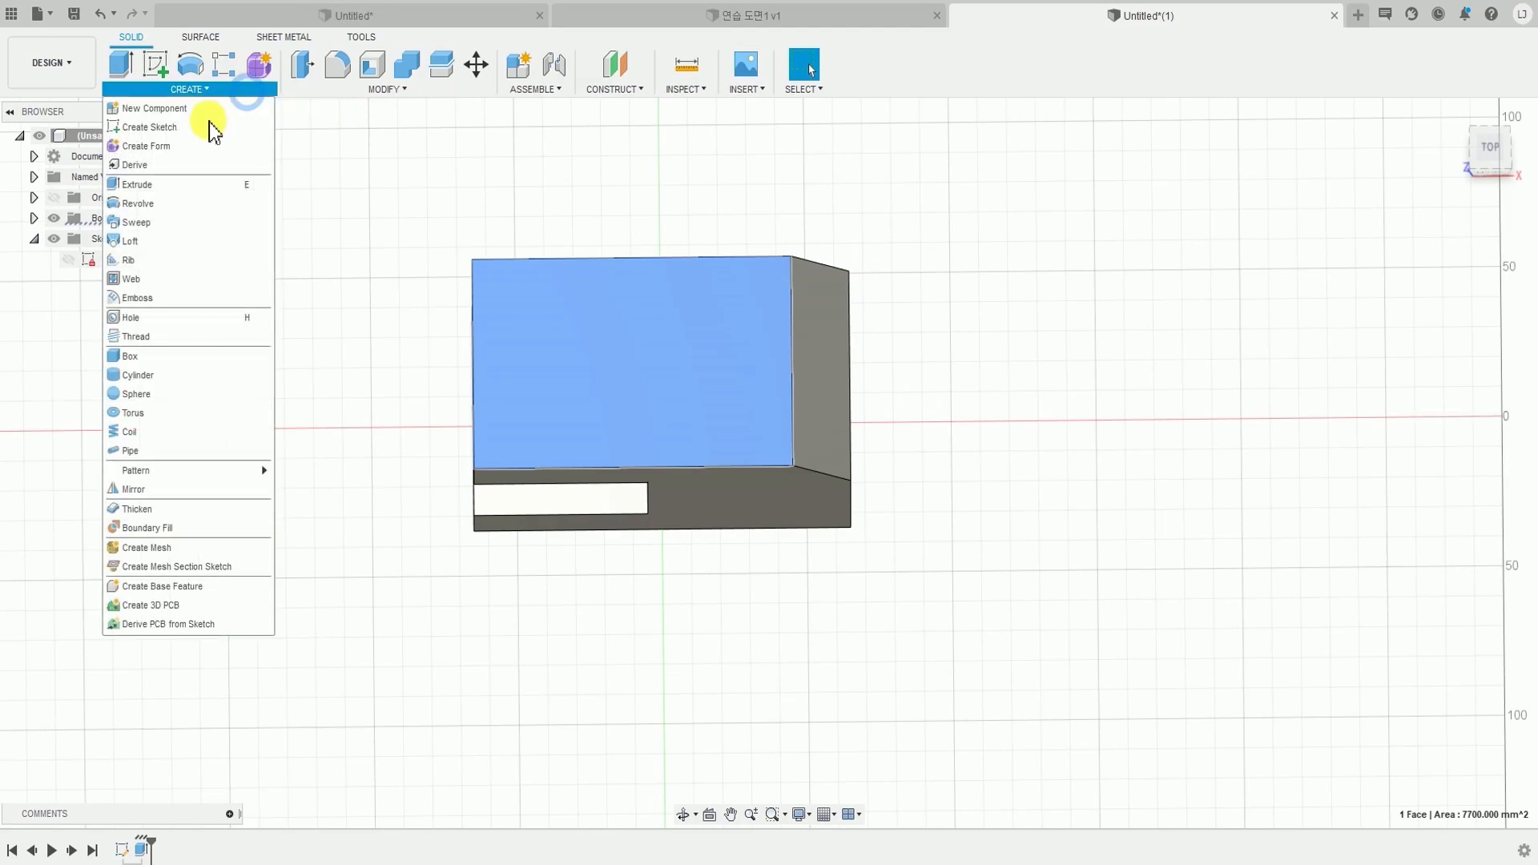
left_click(186, 133)
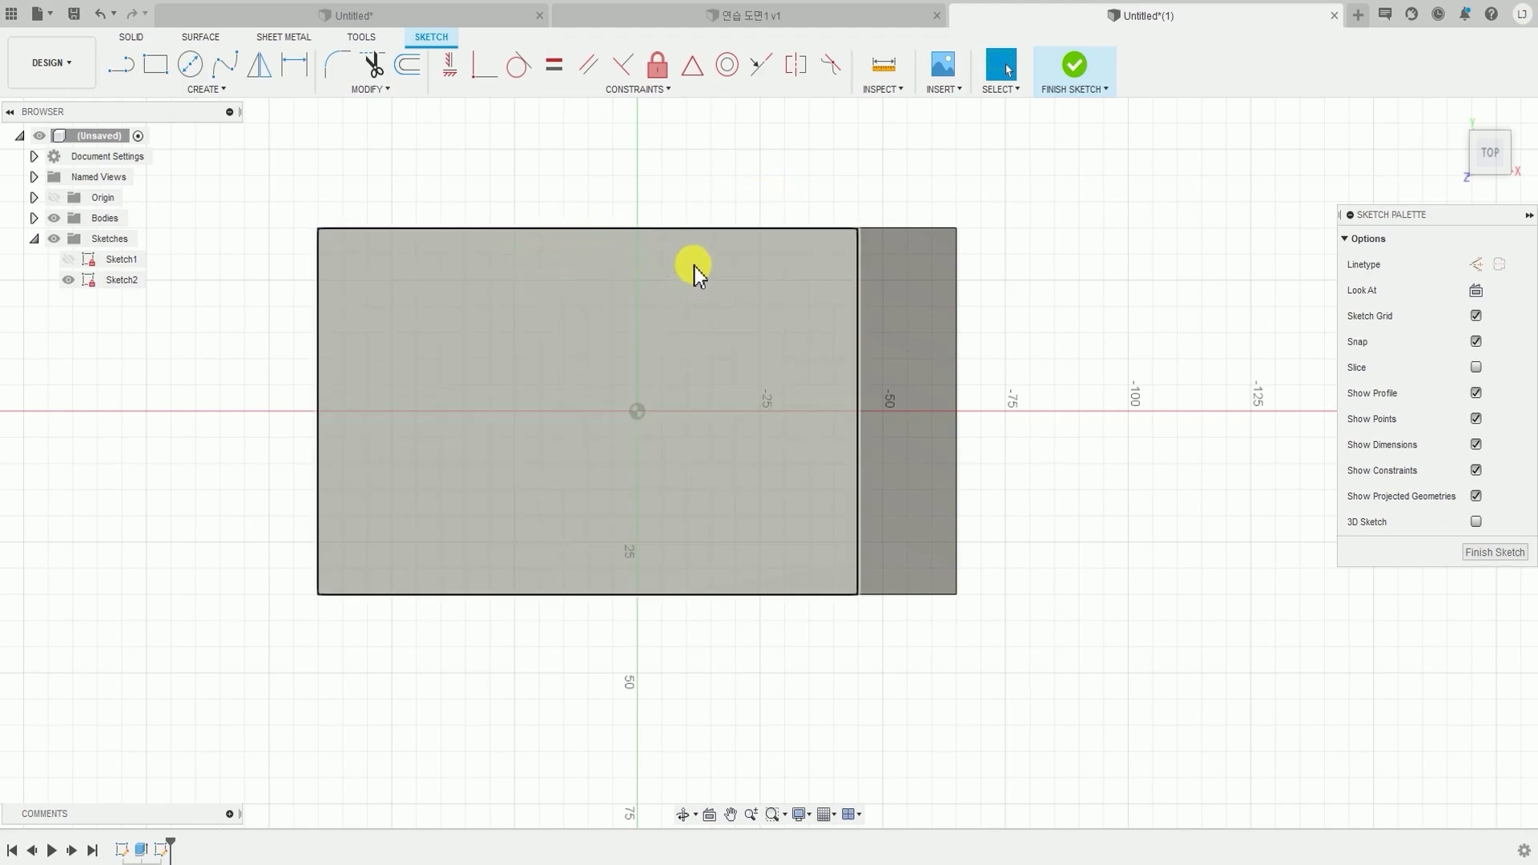
- Sketch two rectangles over the top face's chamfered-end corners, the upper about 75 mm wide and the lower about 80 × 28 mm
left_click(197, 91)
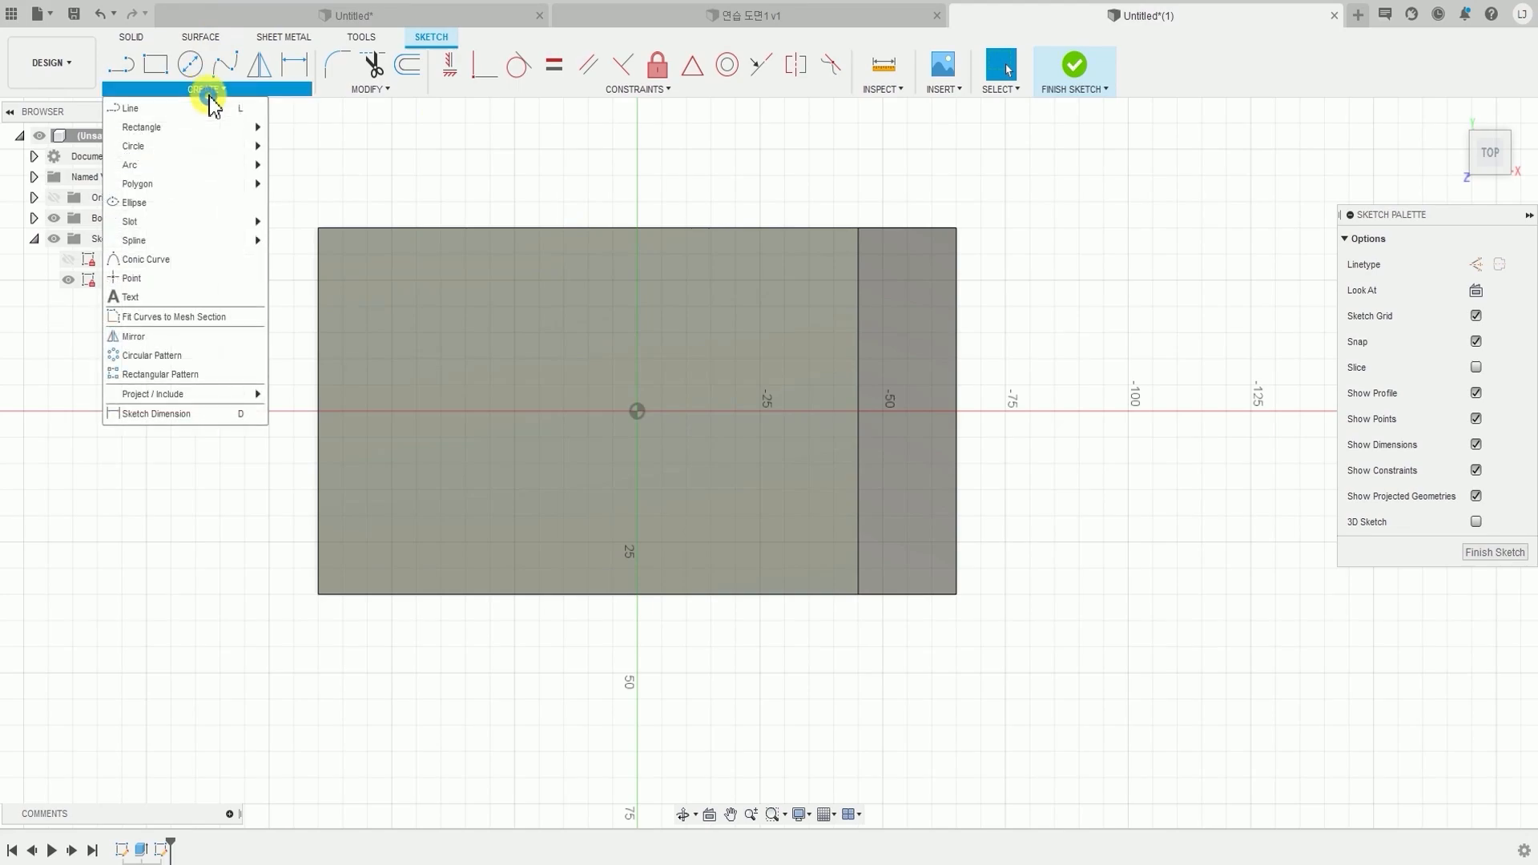
left_click(177, 129)
left_click(319, 126)
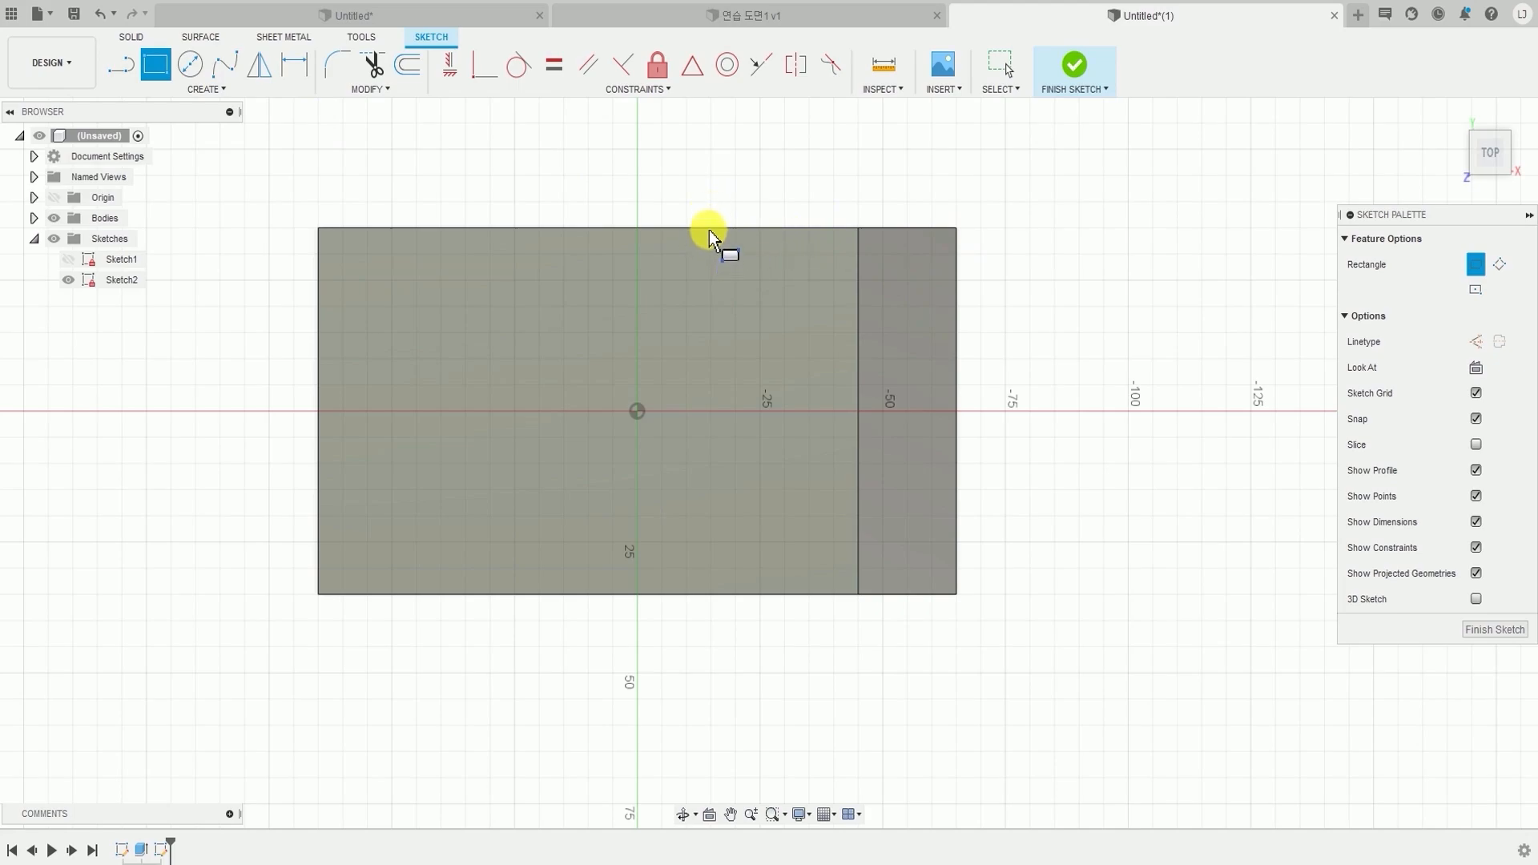
left_click(711, 203)
left_click(1078, 358)
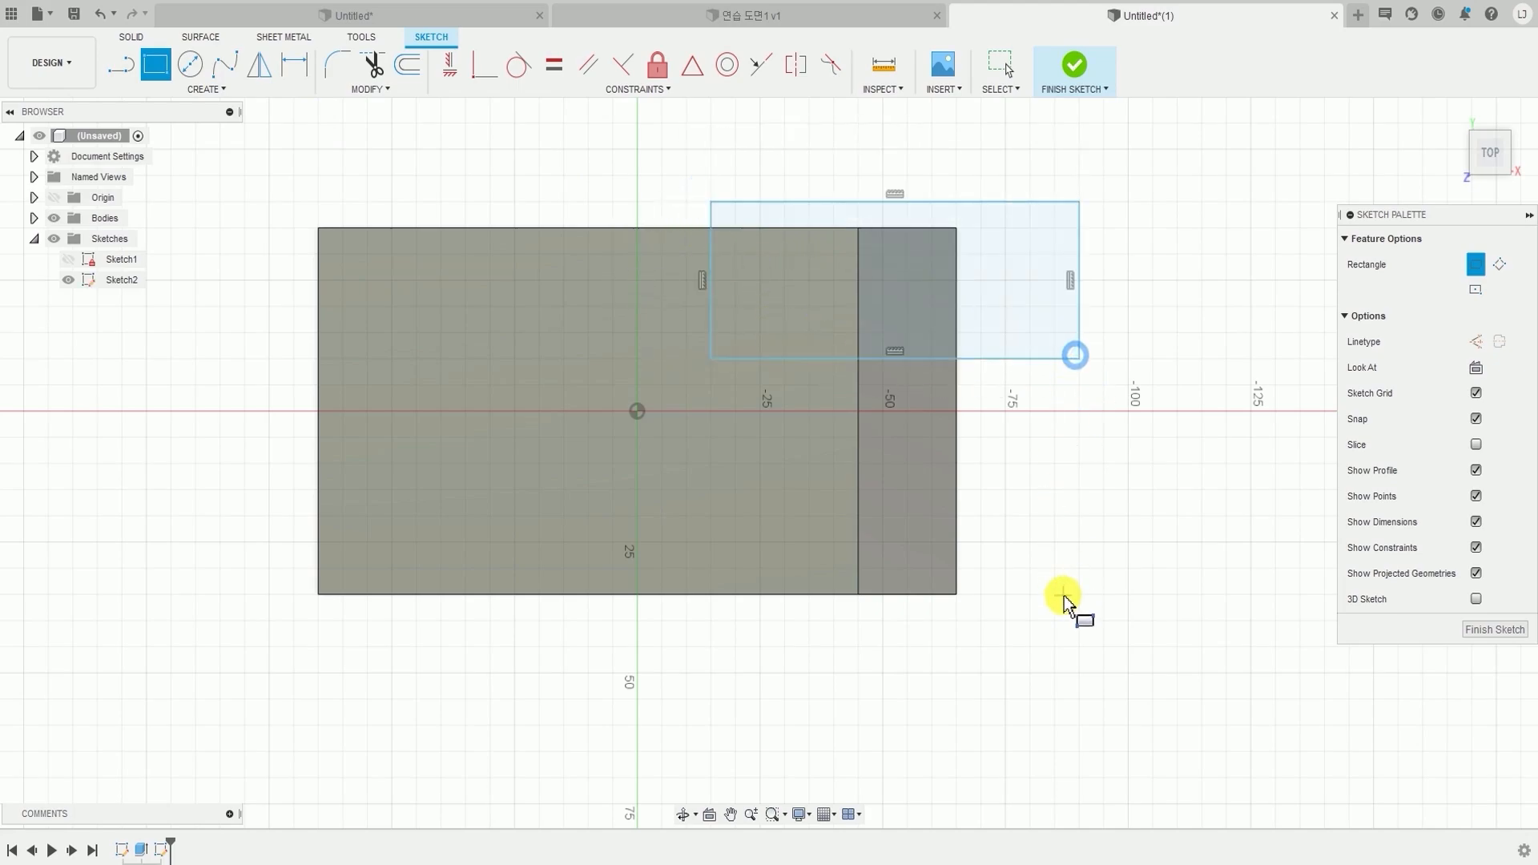
left_click(1113, 658)
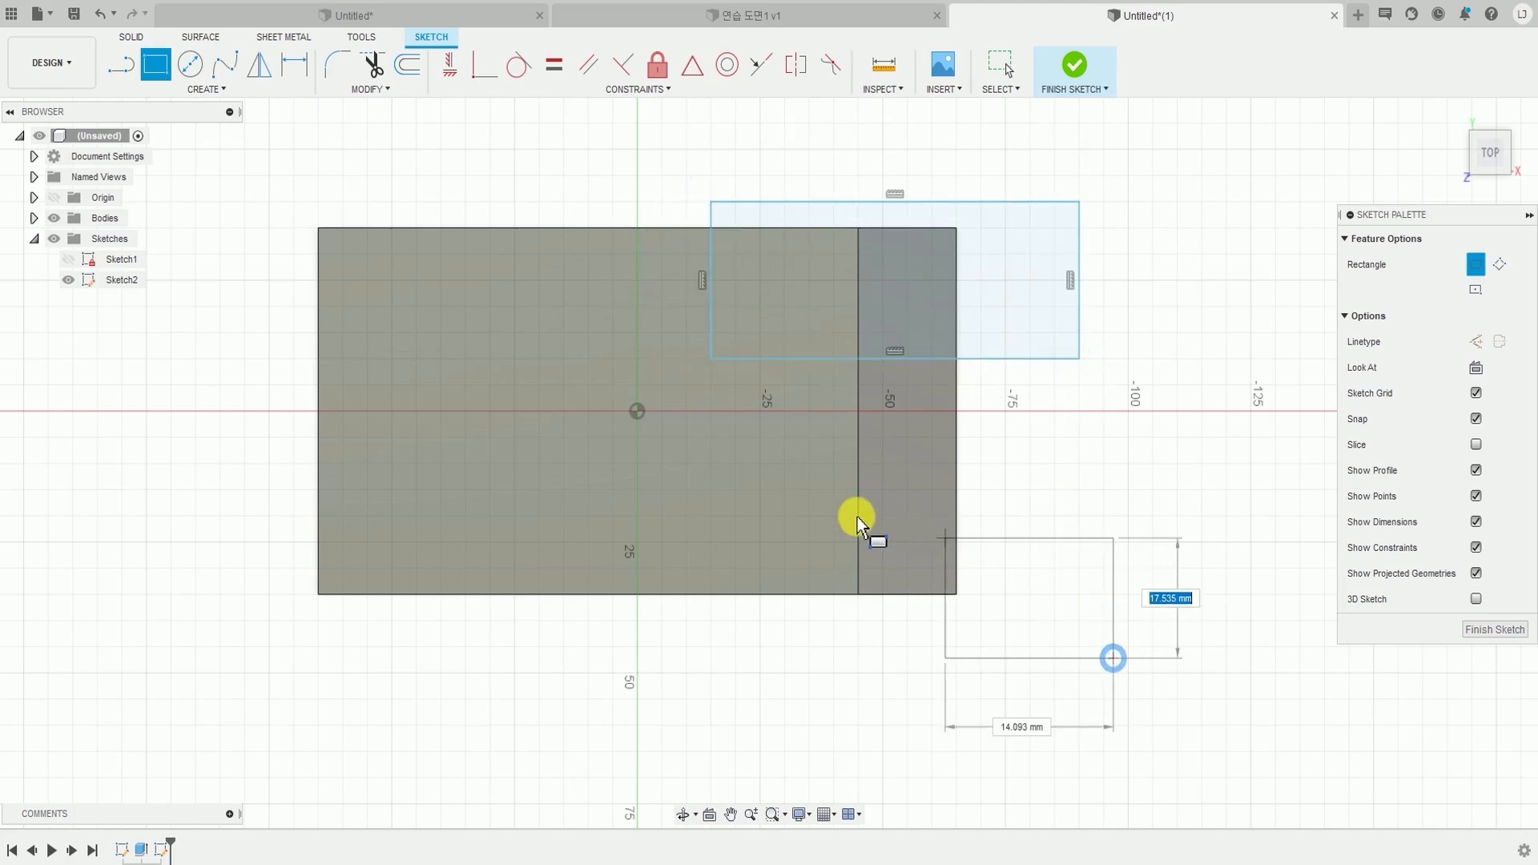
left_click(721, 512)
key("Escape")
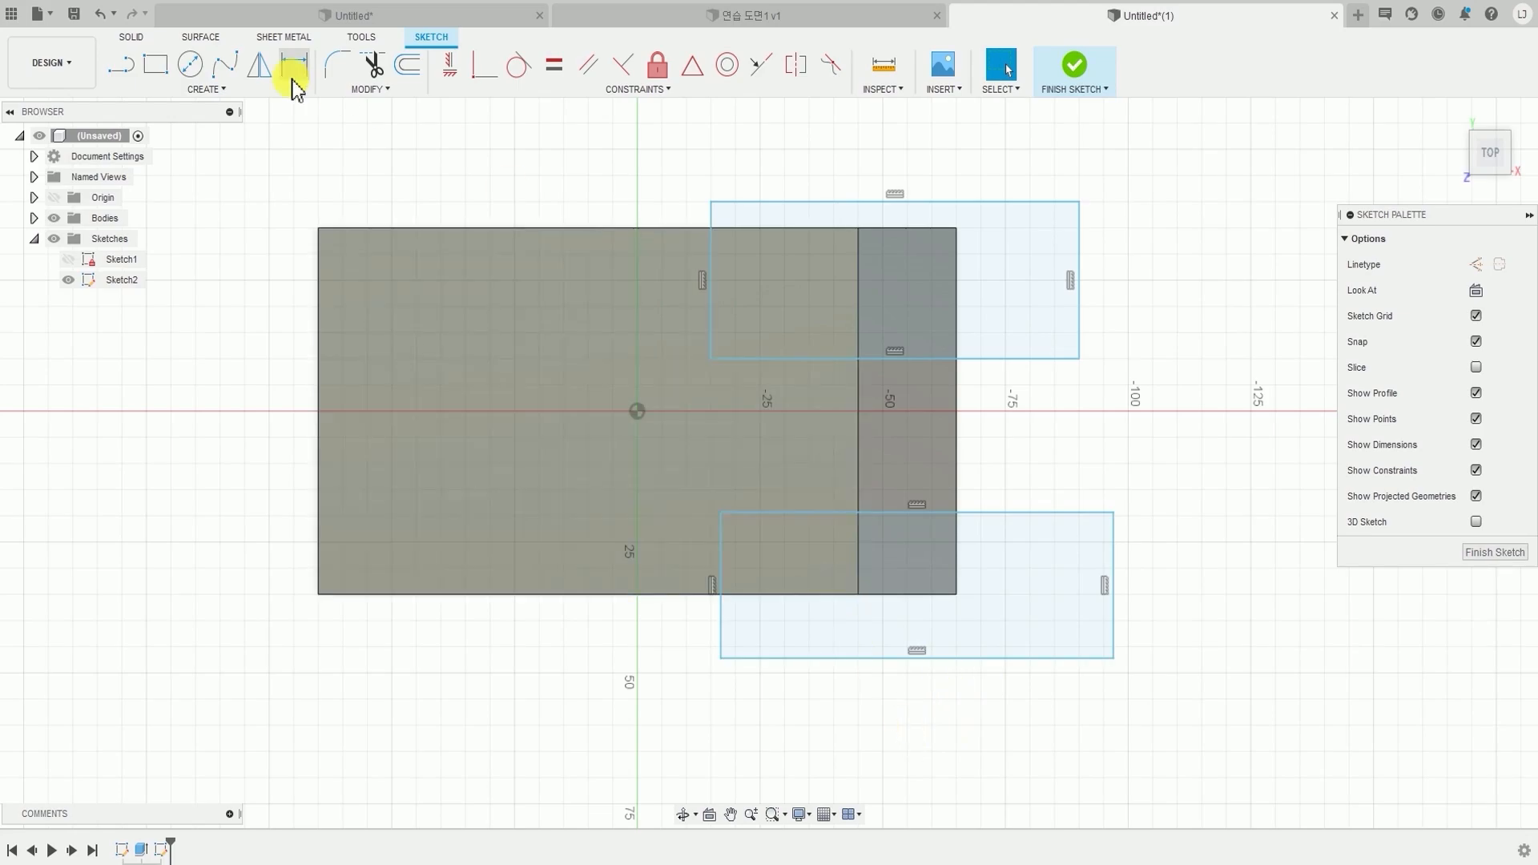
- Dimension the lower rectangle at 50 mm wide and 25 mm high
left_click(207, 90)
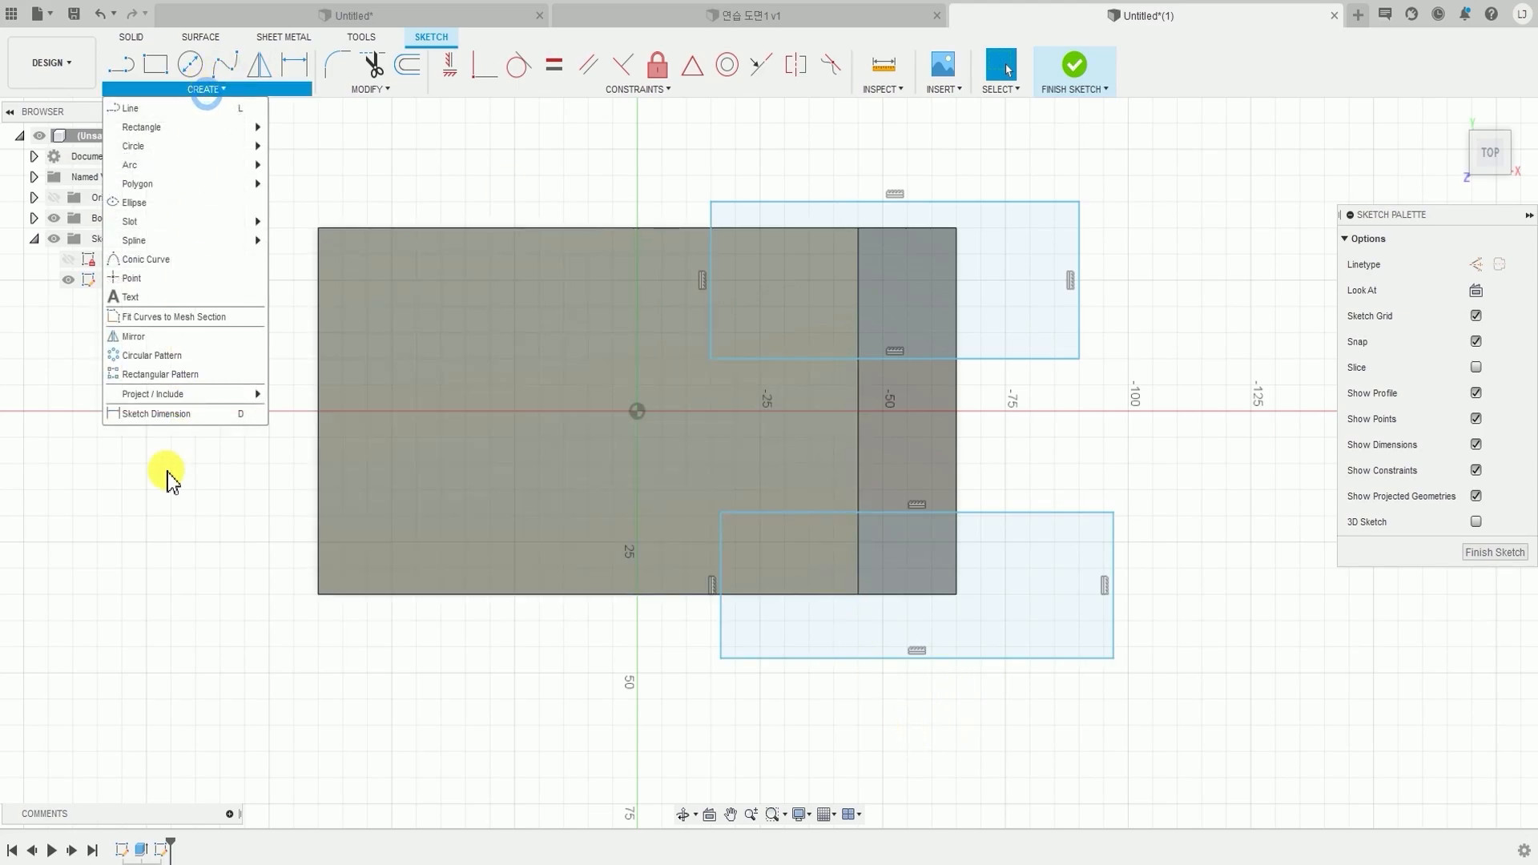
left_click(171, 414)
left_click(921, 657)
left_click(1038, 661)
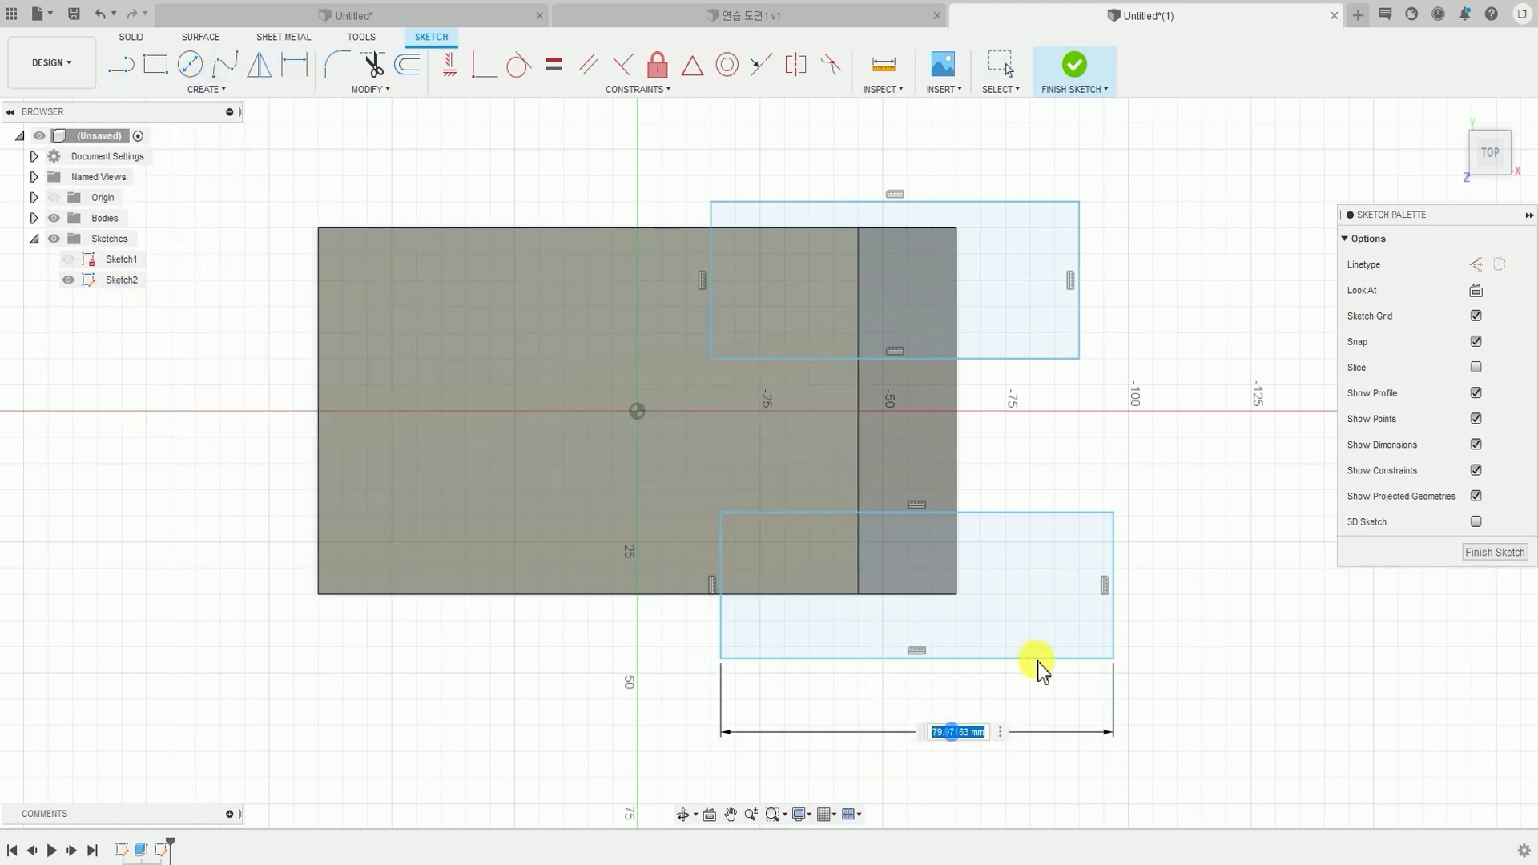
type("5")
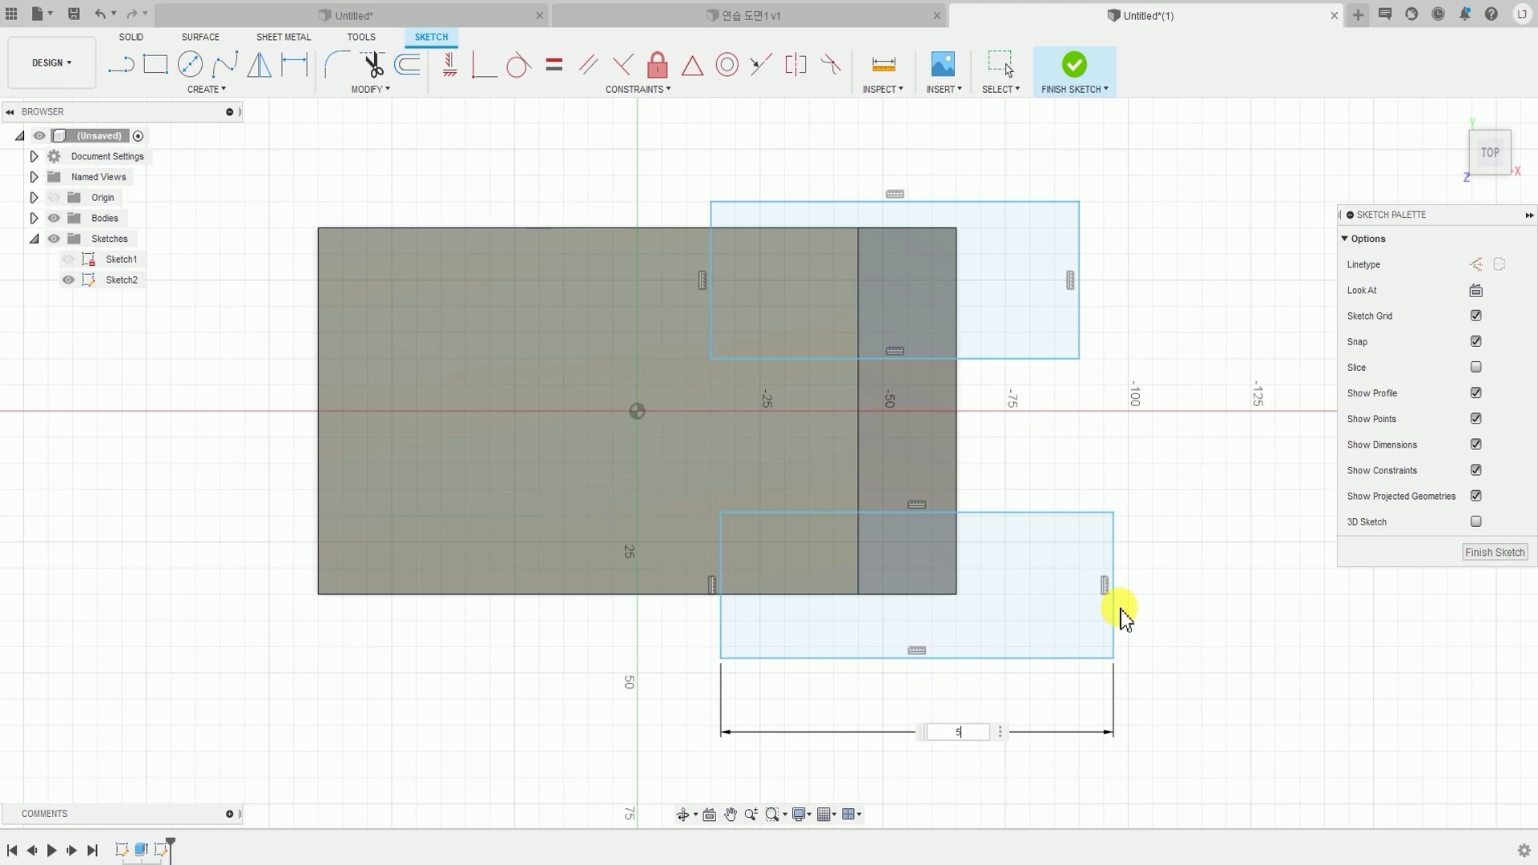
type("0")
key("Return")
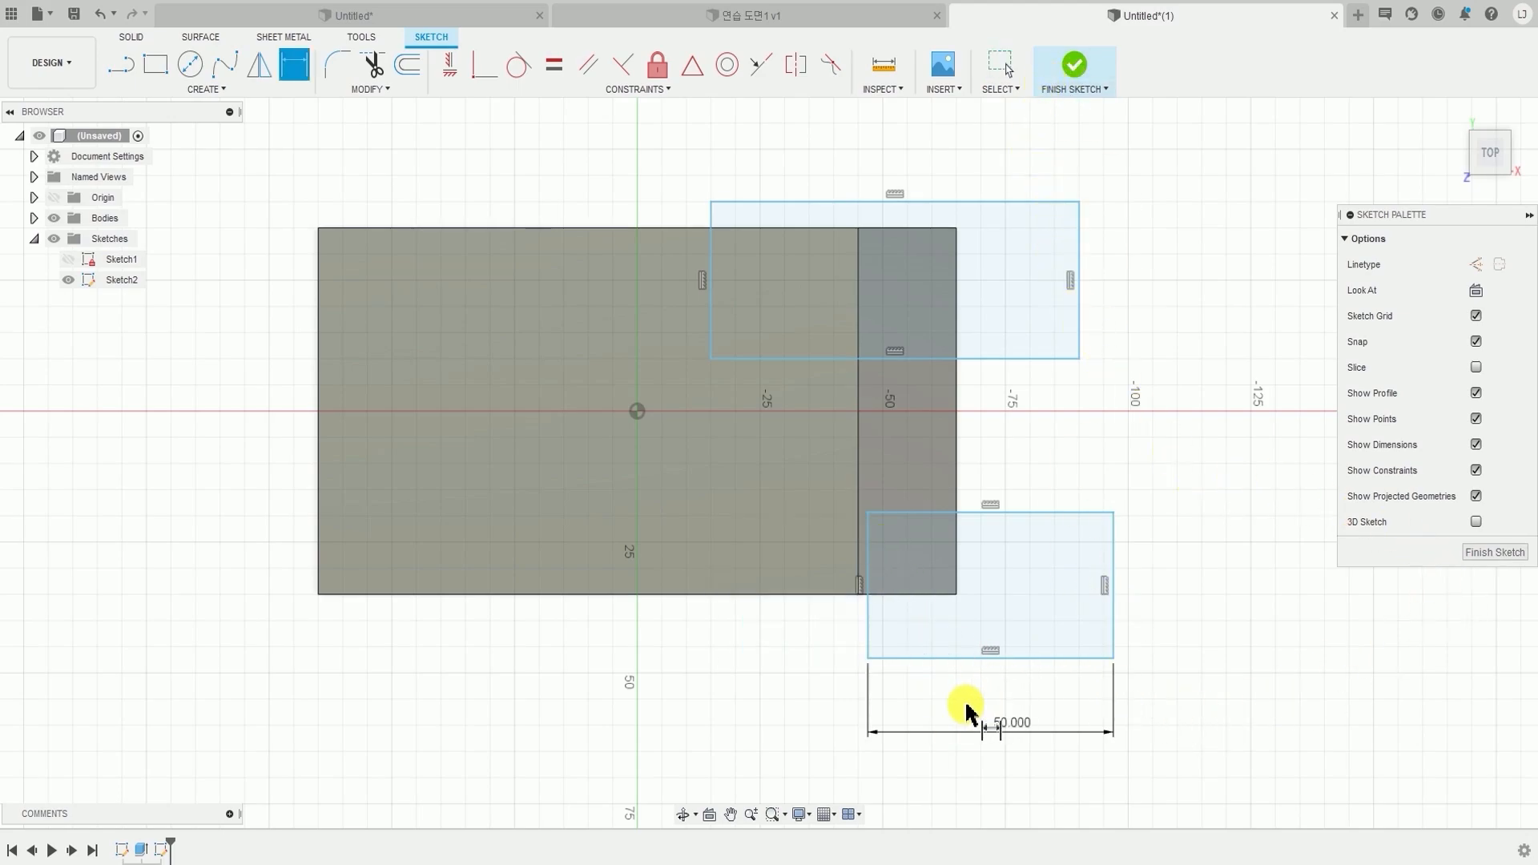
left_click(868, 568)
left_click(753, 646)
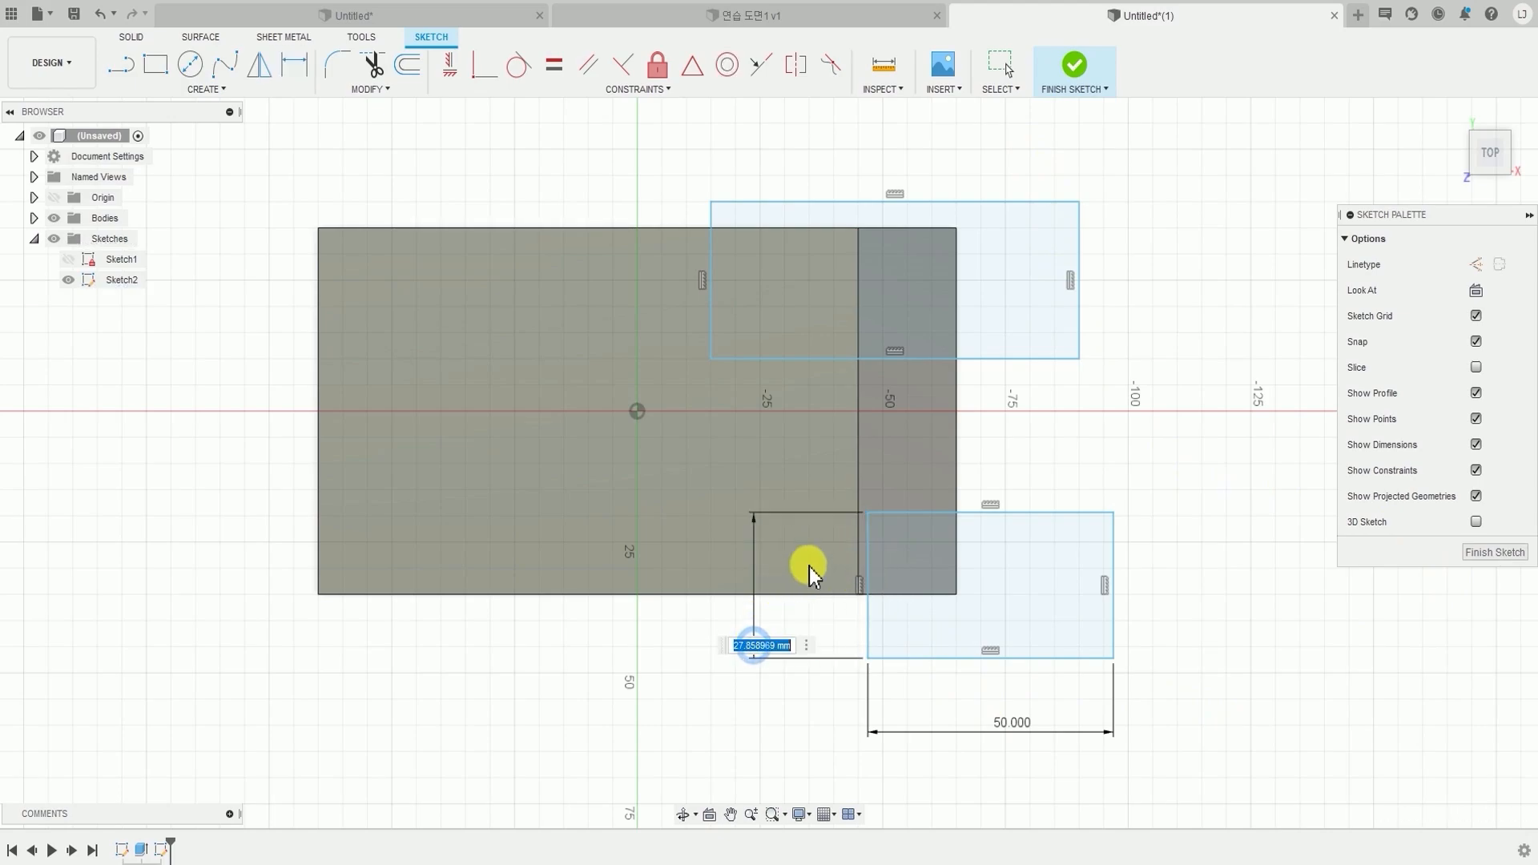
type("25")
key("Return")
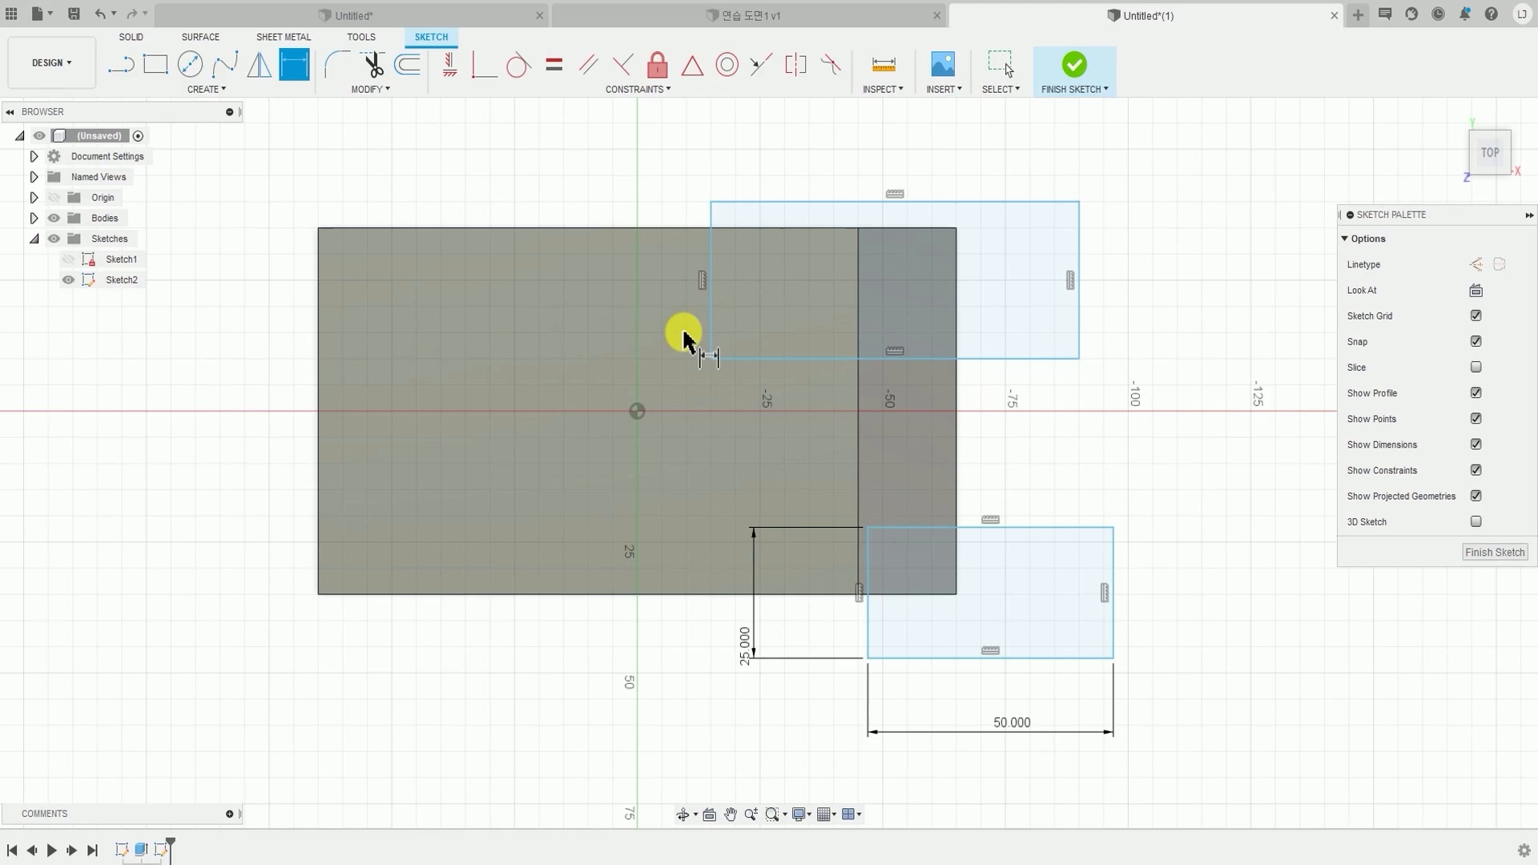
- Dimension the upper rectangle at 50 mm wide and 25 mm high
left_click(959, 205)
left_click(972, 177)
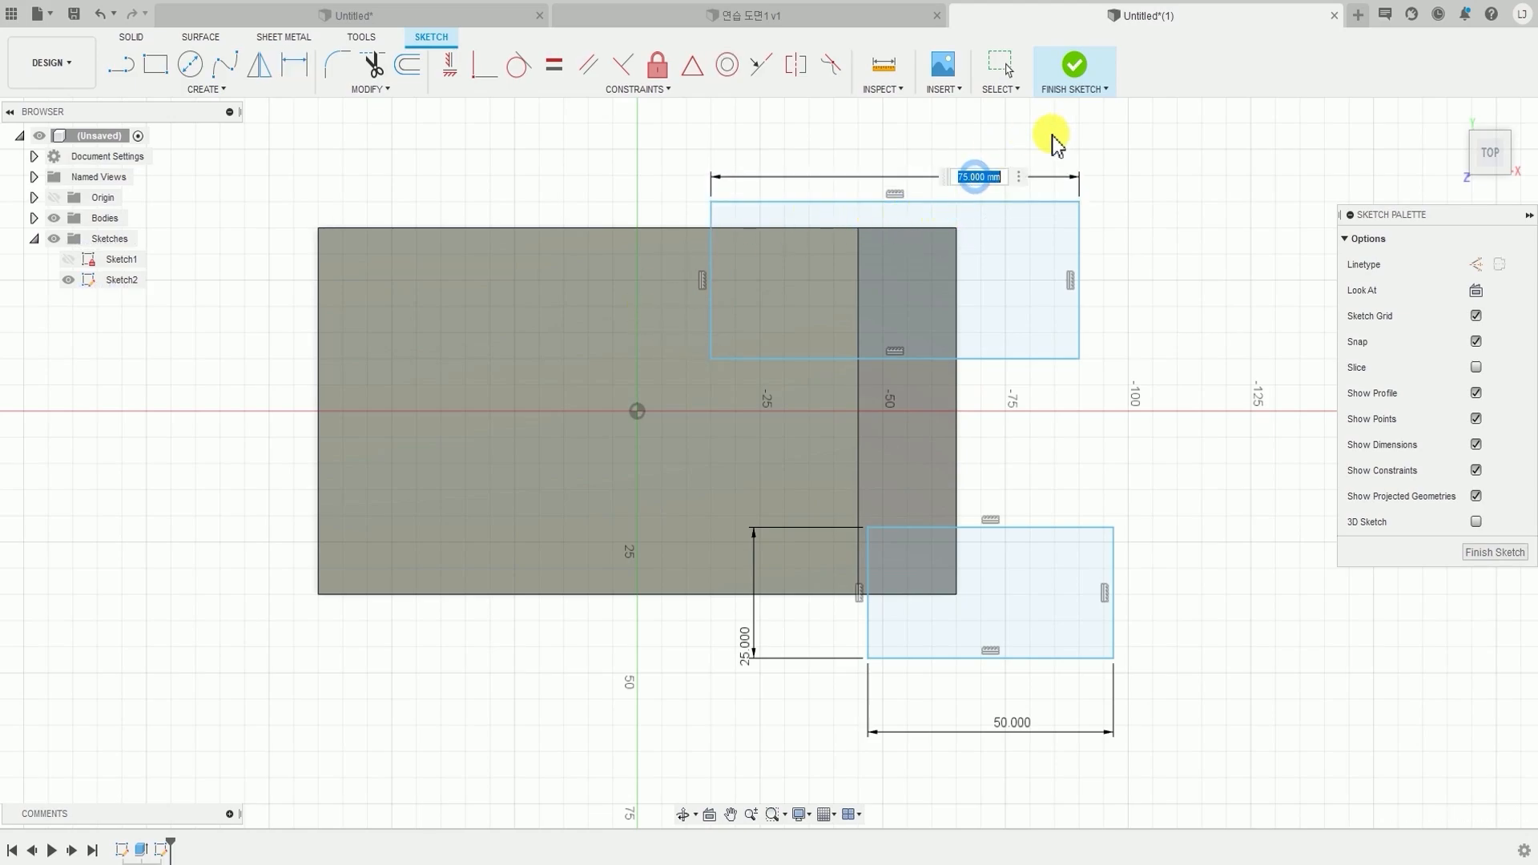
type("50")
key("Return")
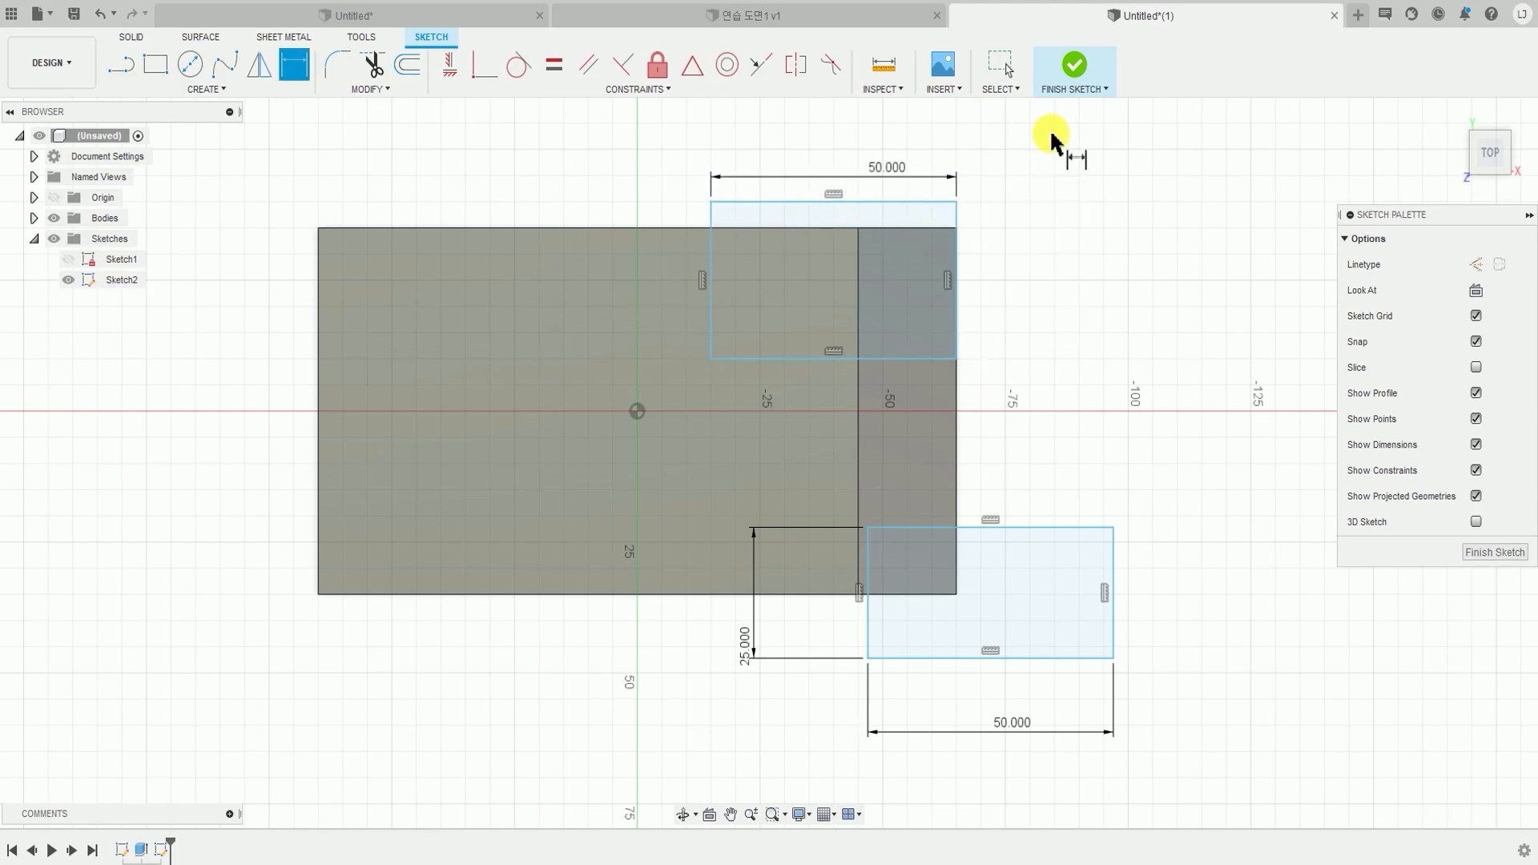
left_click(707, 222)
left_click(637, 199)
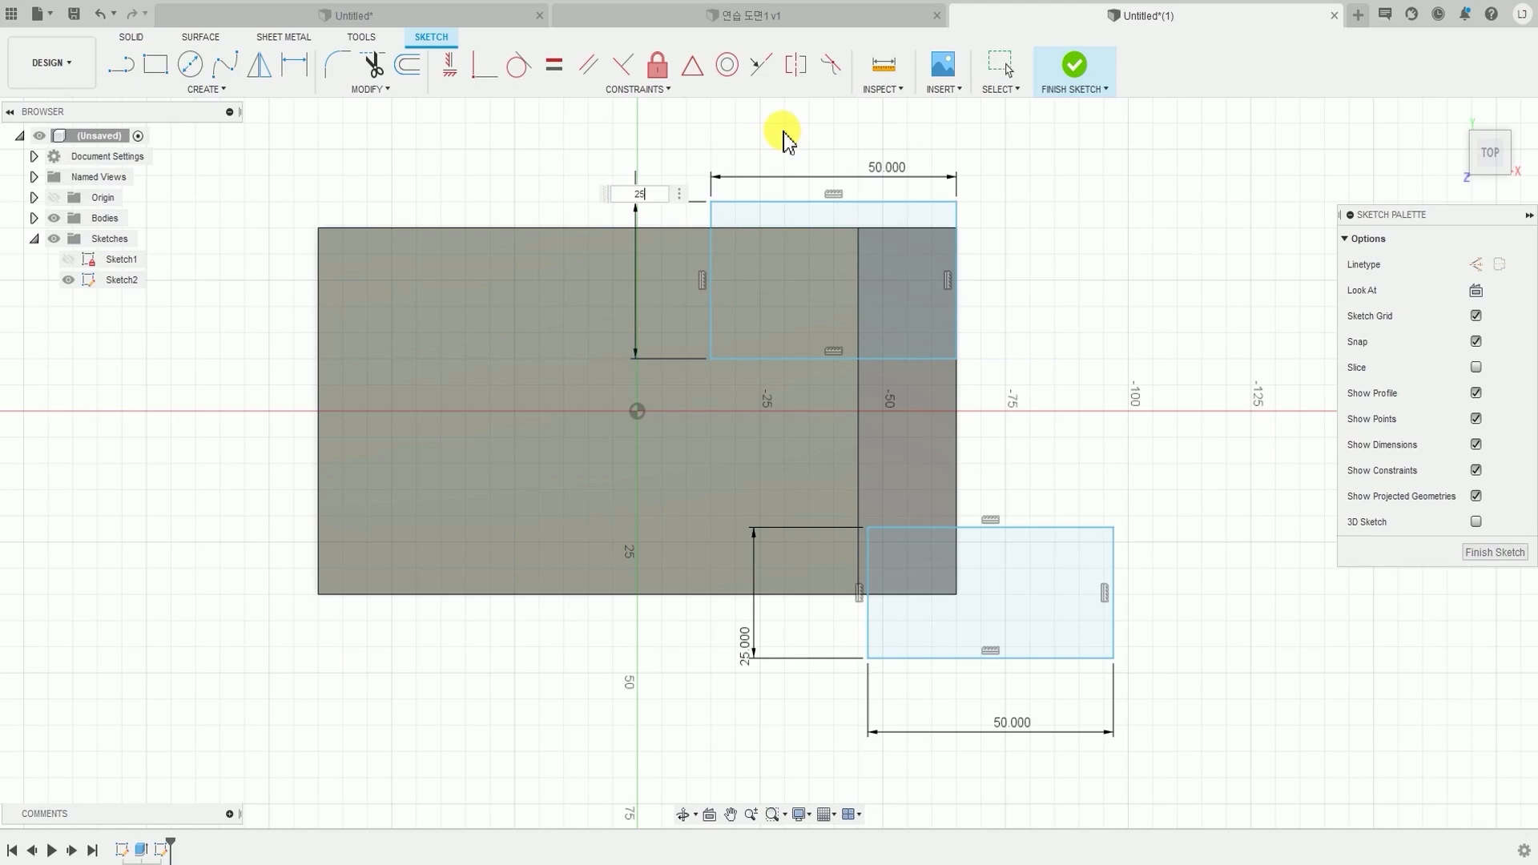
key("Return")
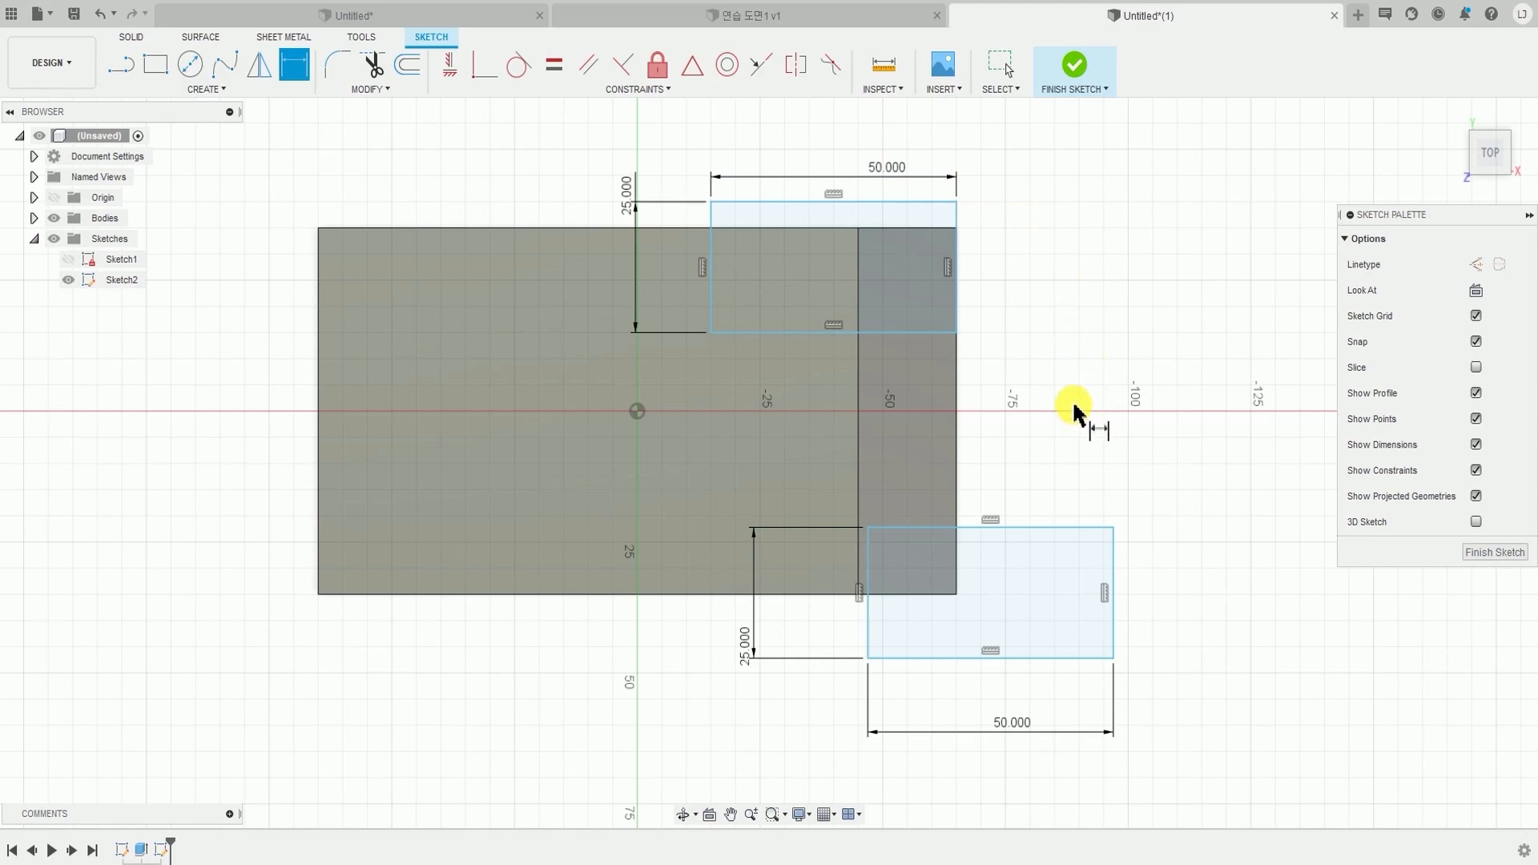
key("Escape")
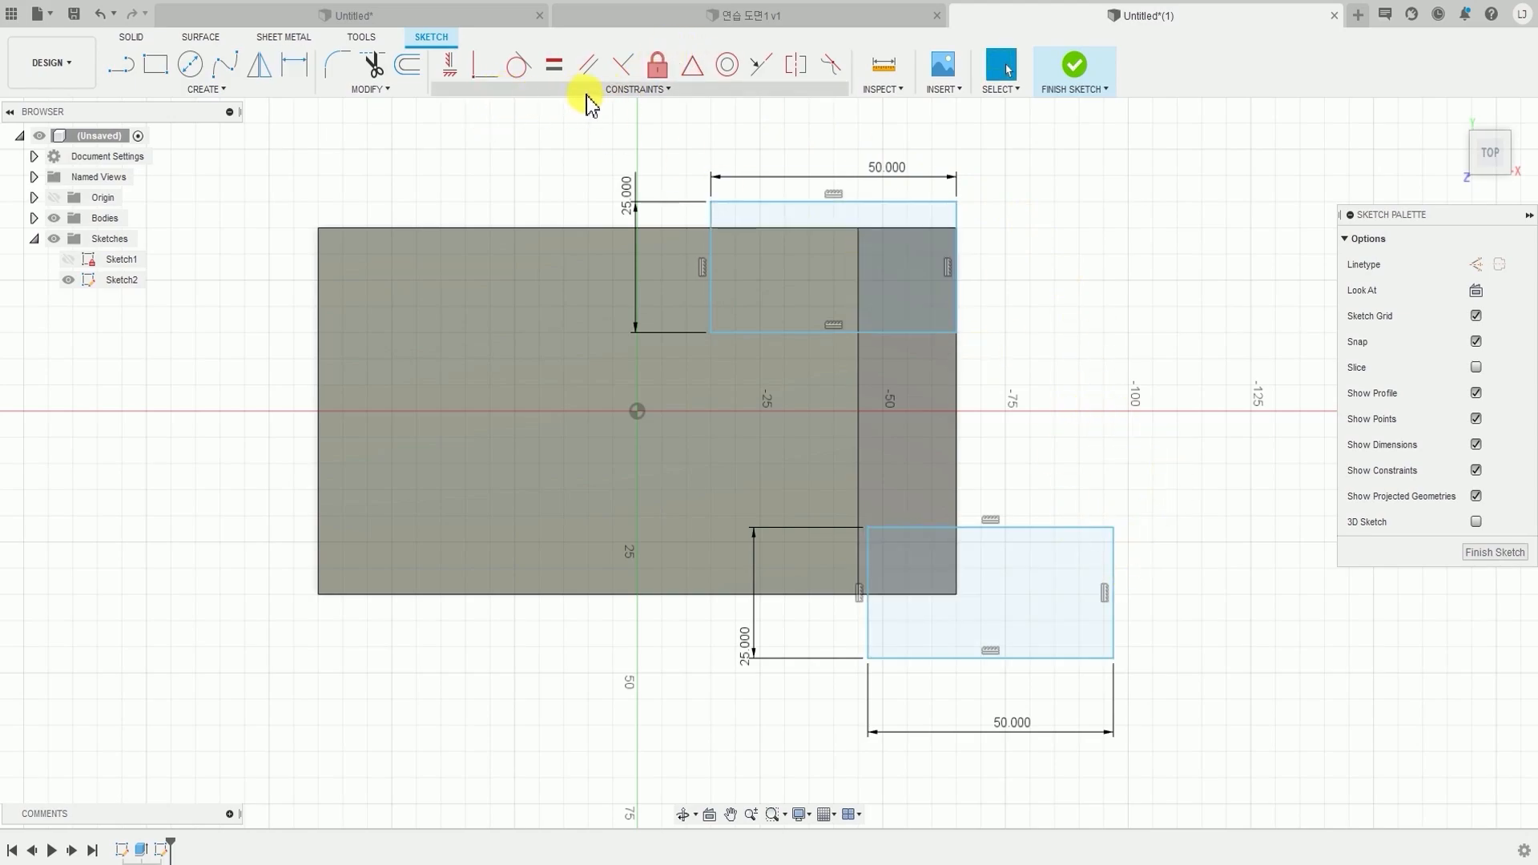
- Apply a Coincident constraint between the lower rectangle's outer corner and the body's lower corner at the chamfered end
left_click(633, 91)
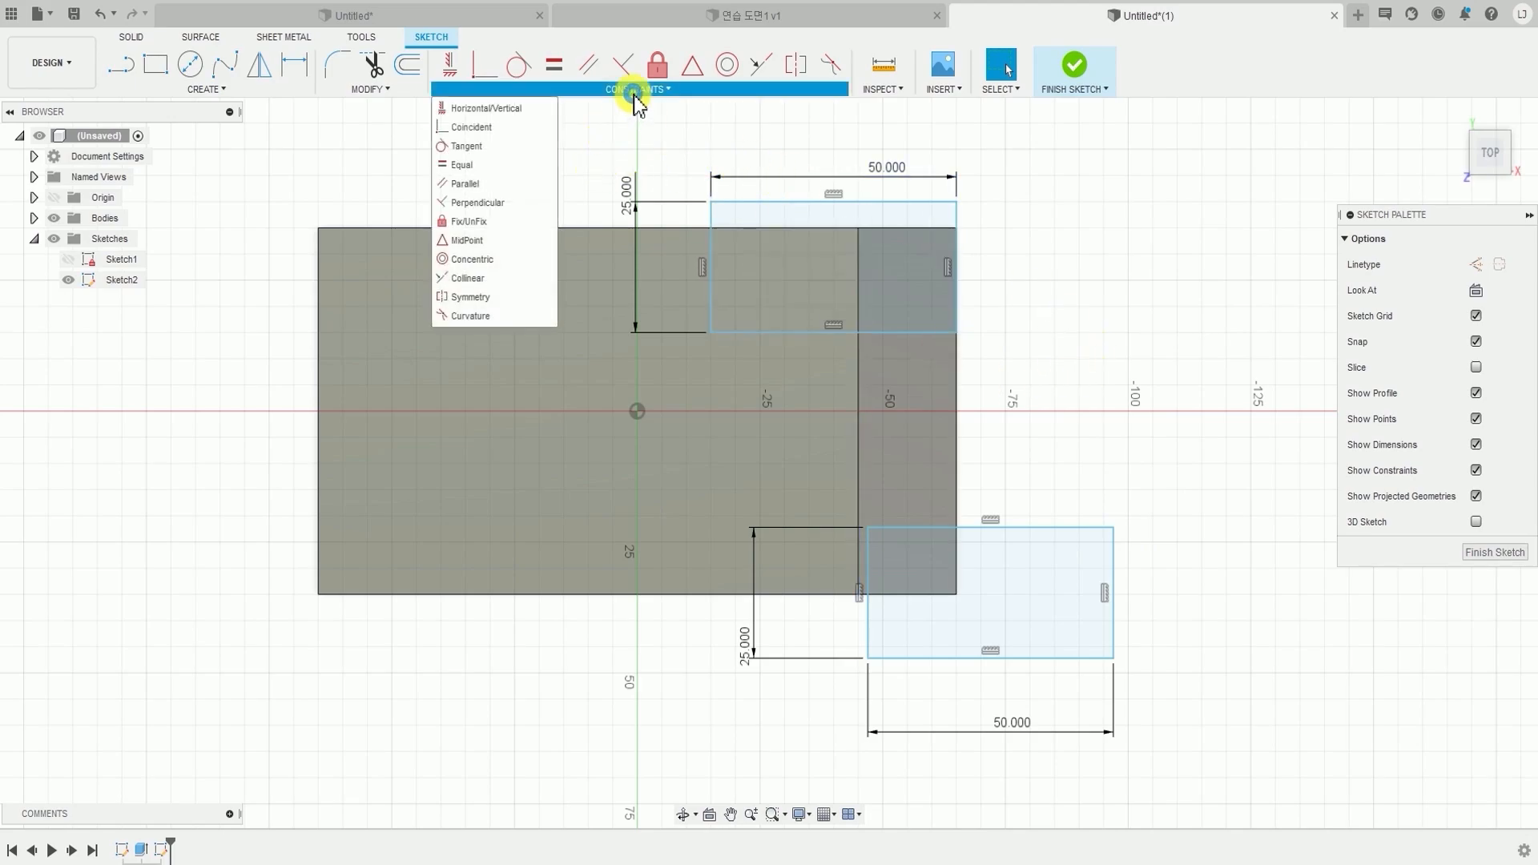
left_click(479, 127)
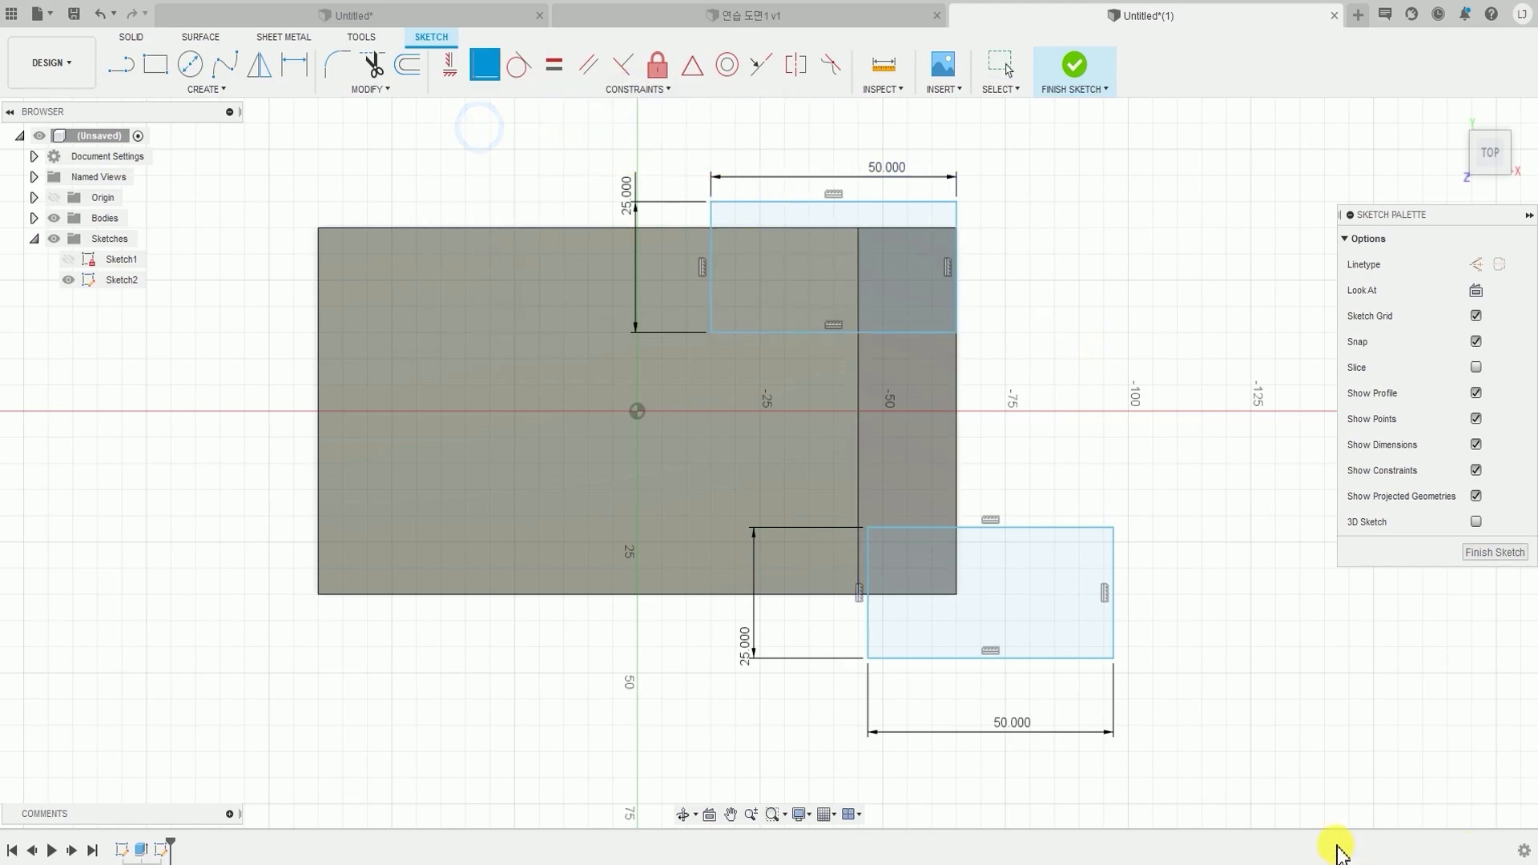
left_click(1114, 658)
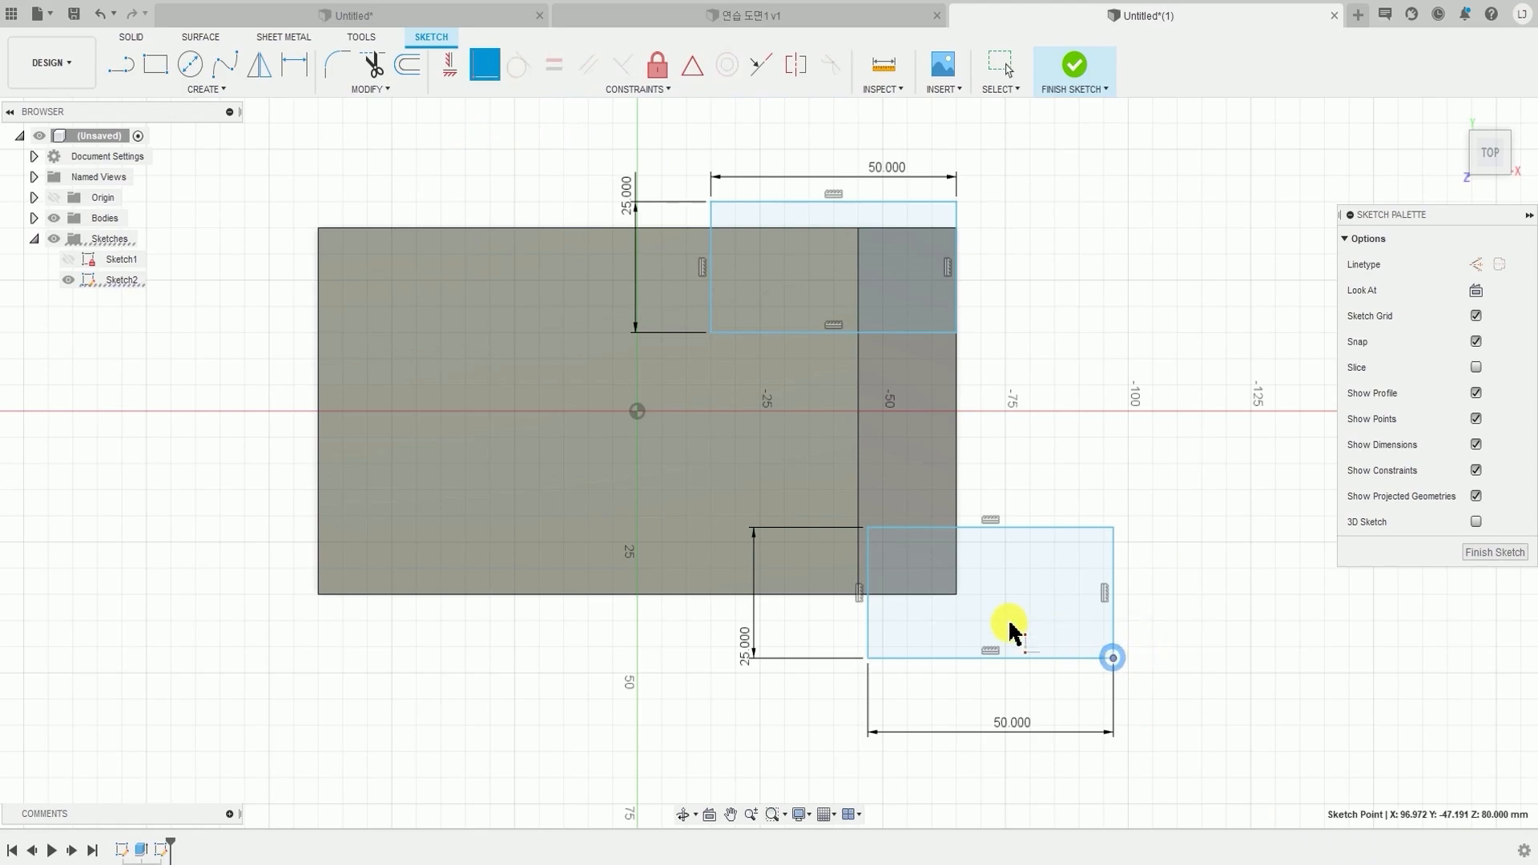
left_click(957, 595)
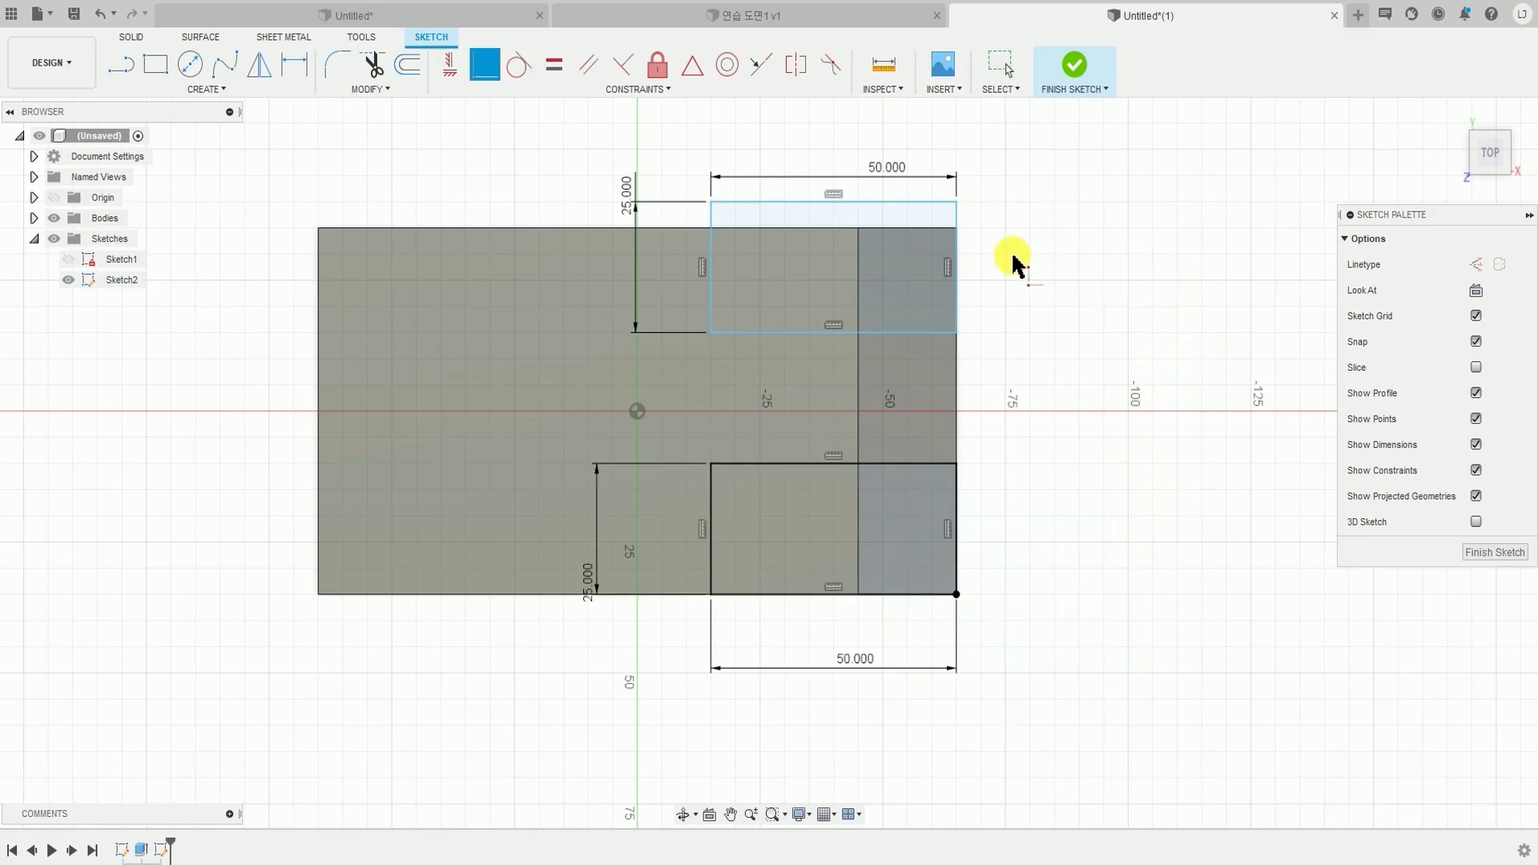
- Make the upper rectangle's outer corner coincident with the body's upper corner at the chamfered end and finish the sketch
scroll(961, 228, "up", 3)
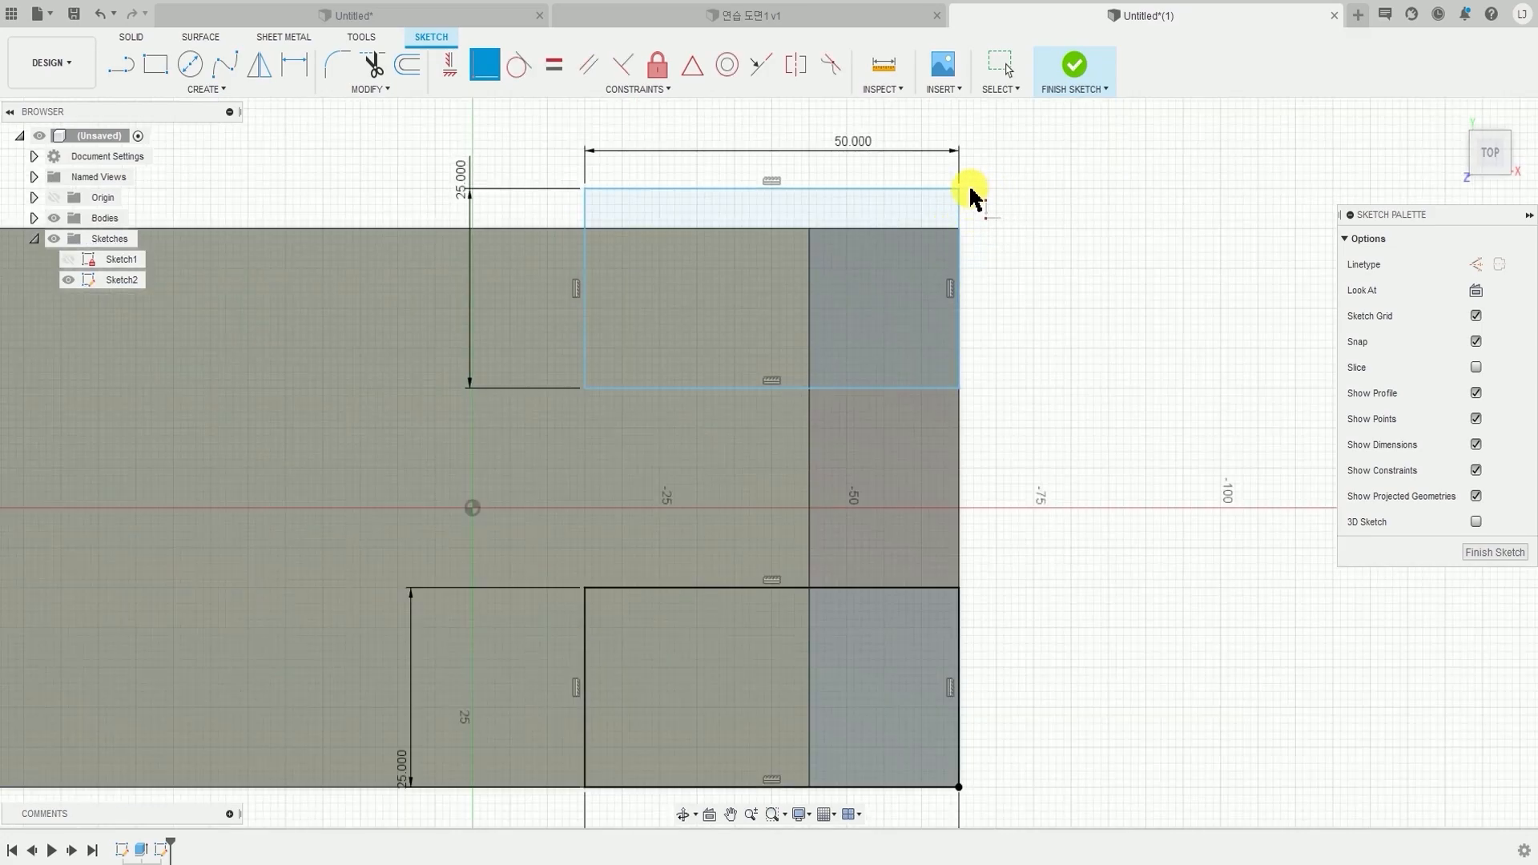
left_click(958, 230)
scroll(1012, 303, "down", 5)
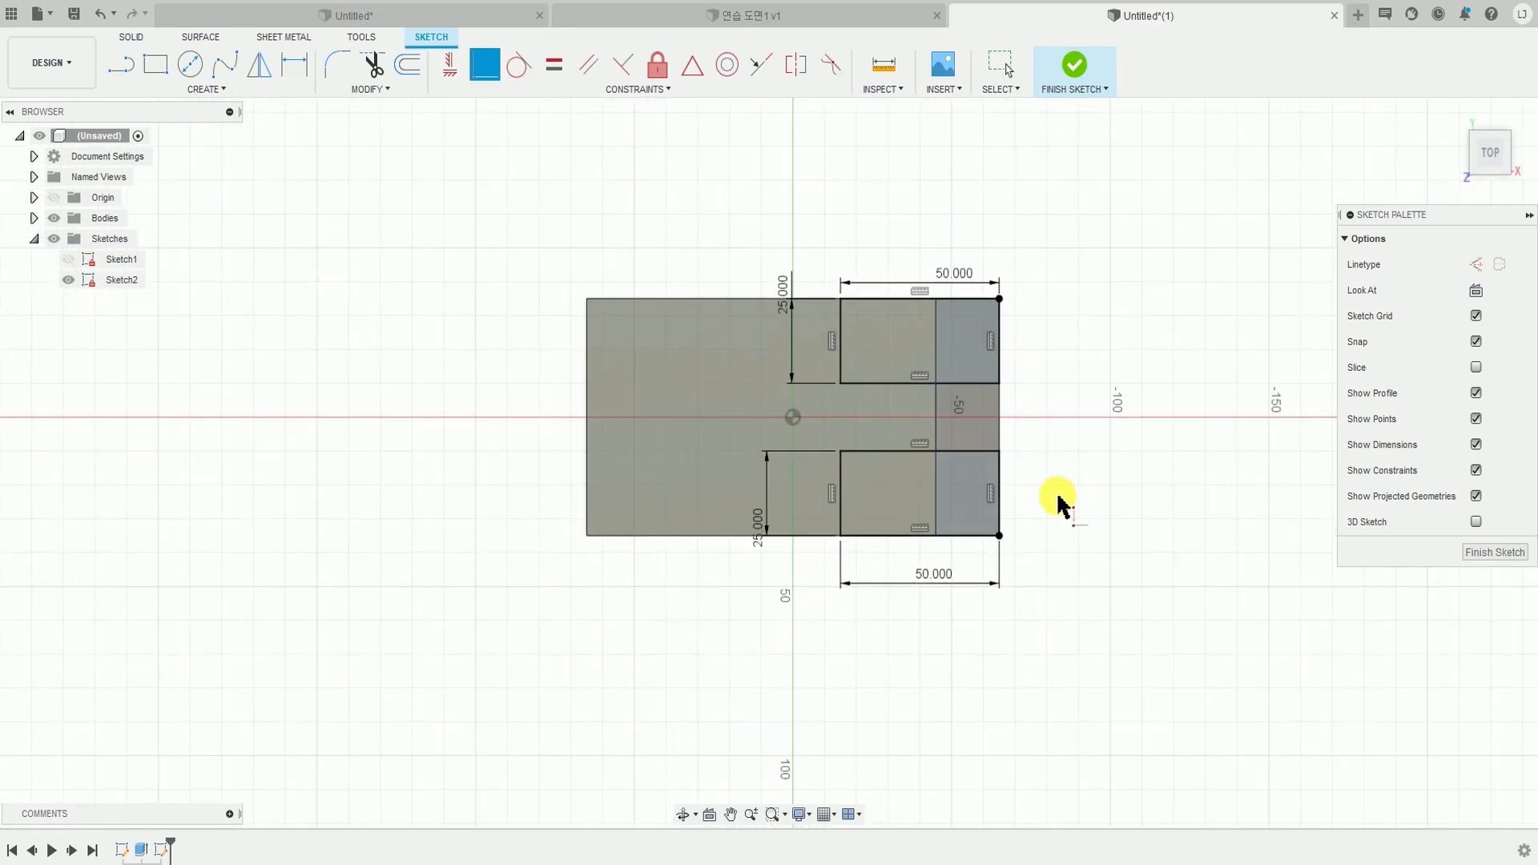
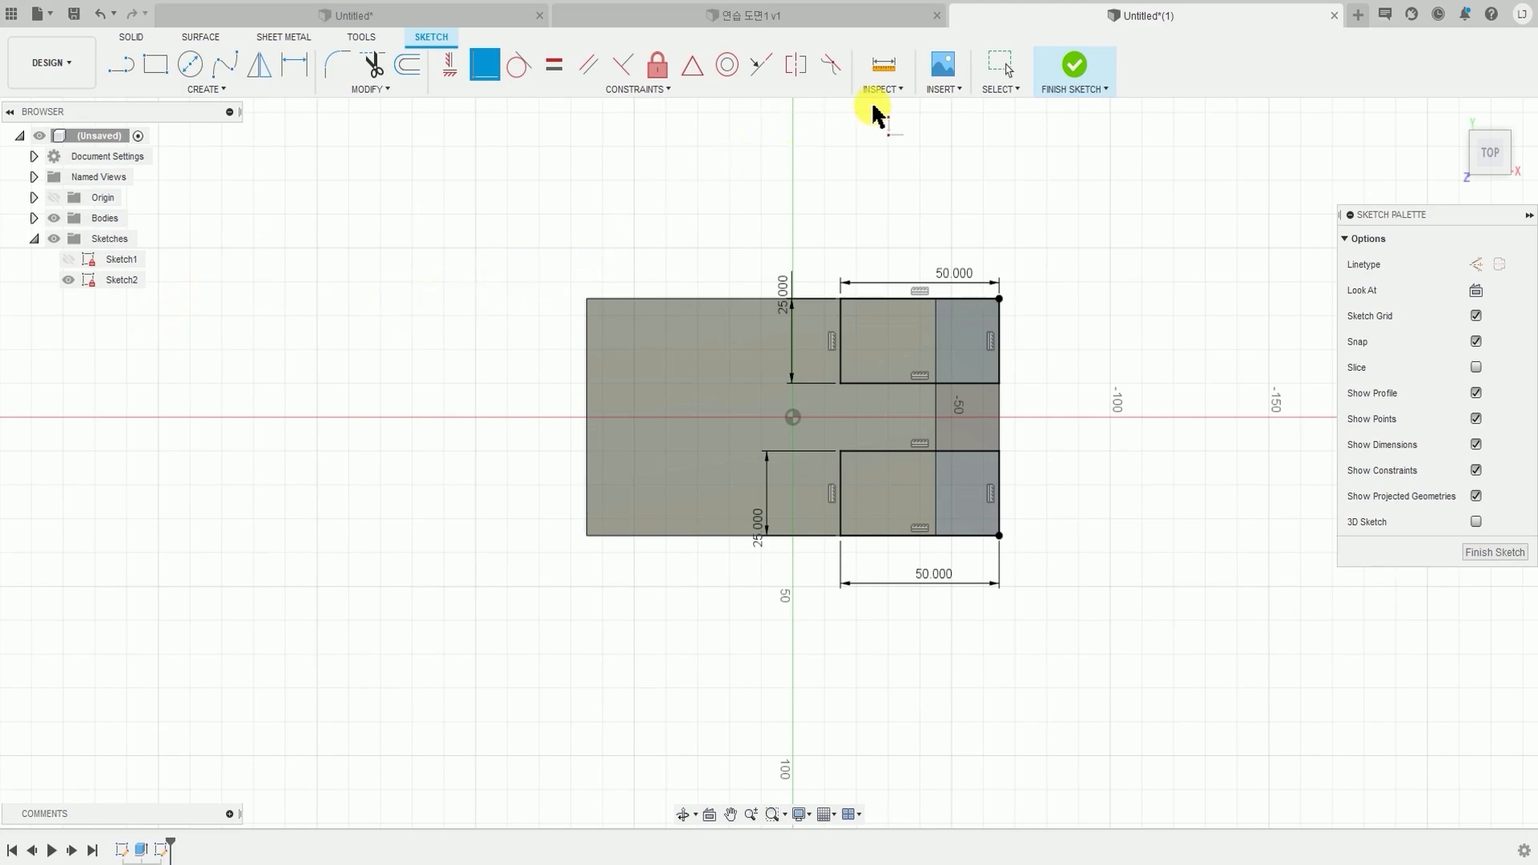
left_click(1081, 68)
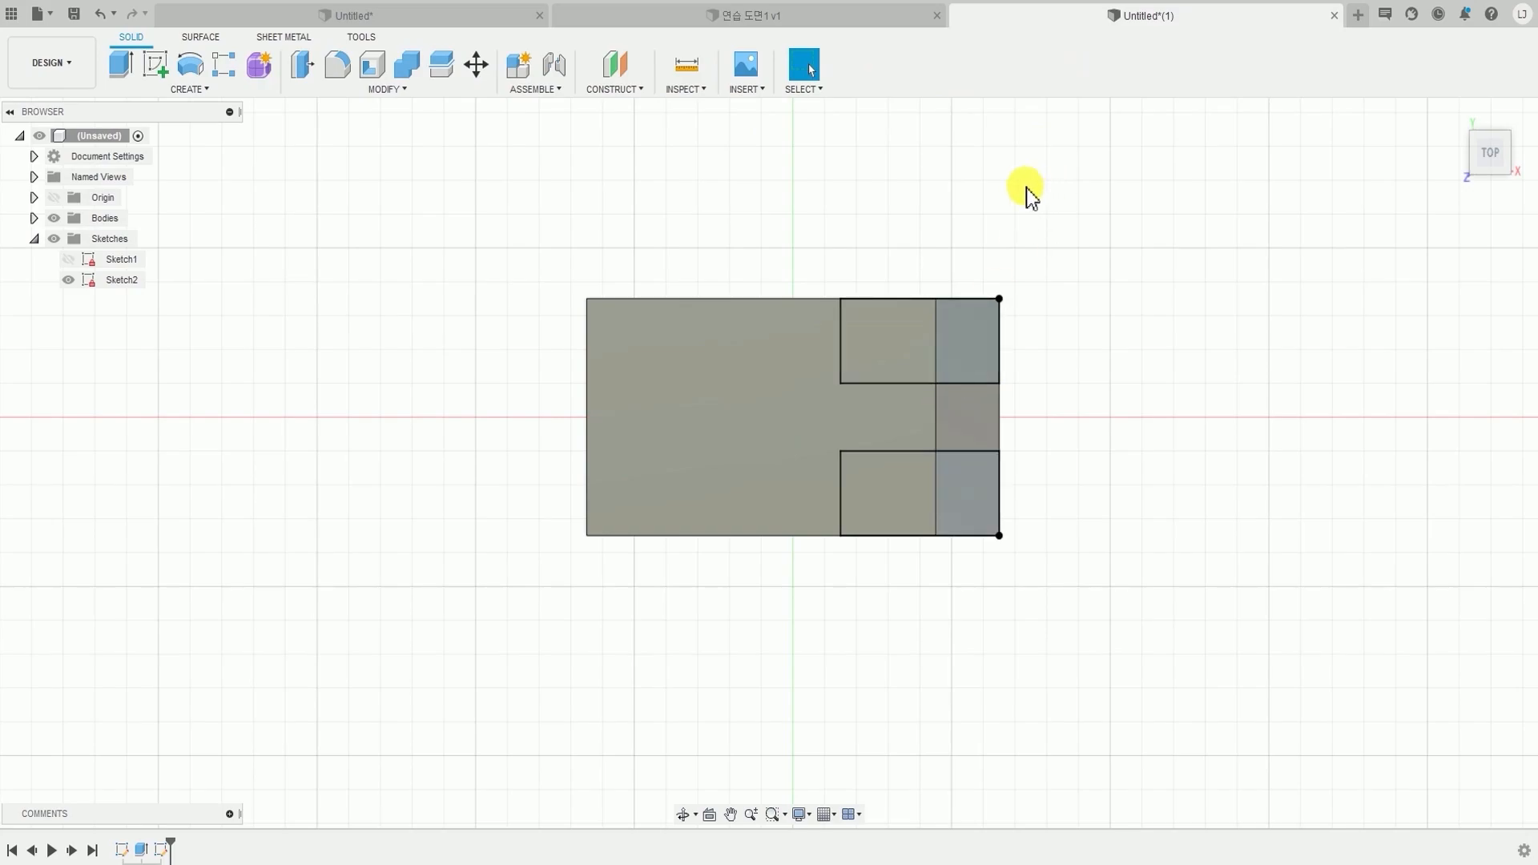
- Extrude both 50 × 25 mm corner rectangles as a cut through the body, using the All extent
left_click(212, 92)
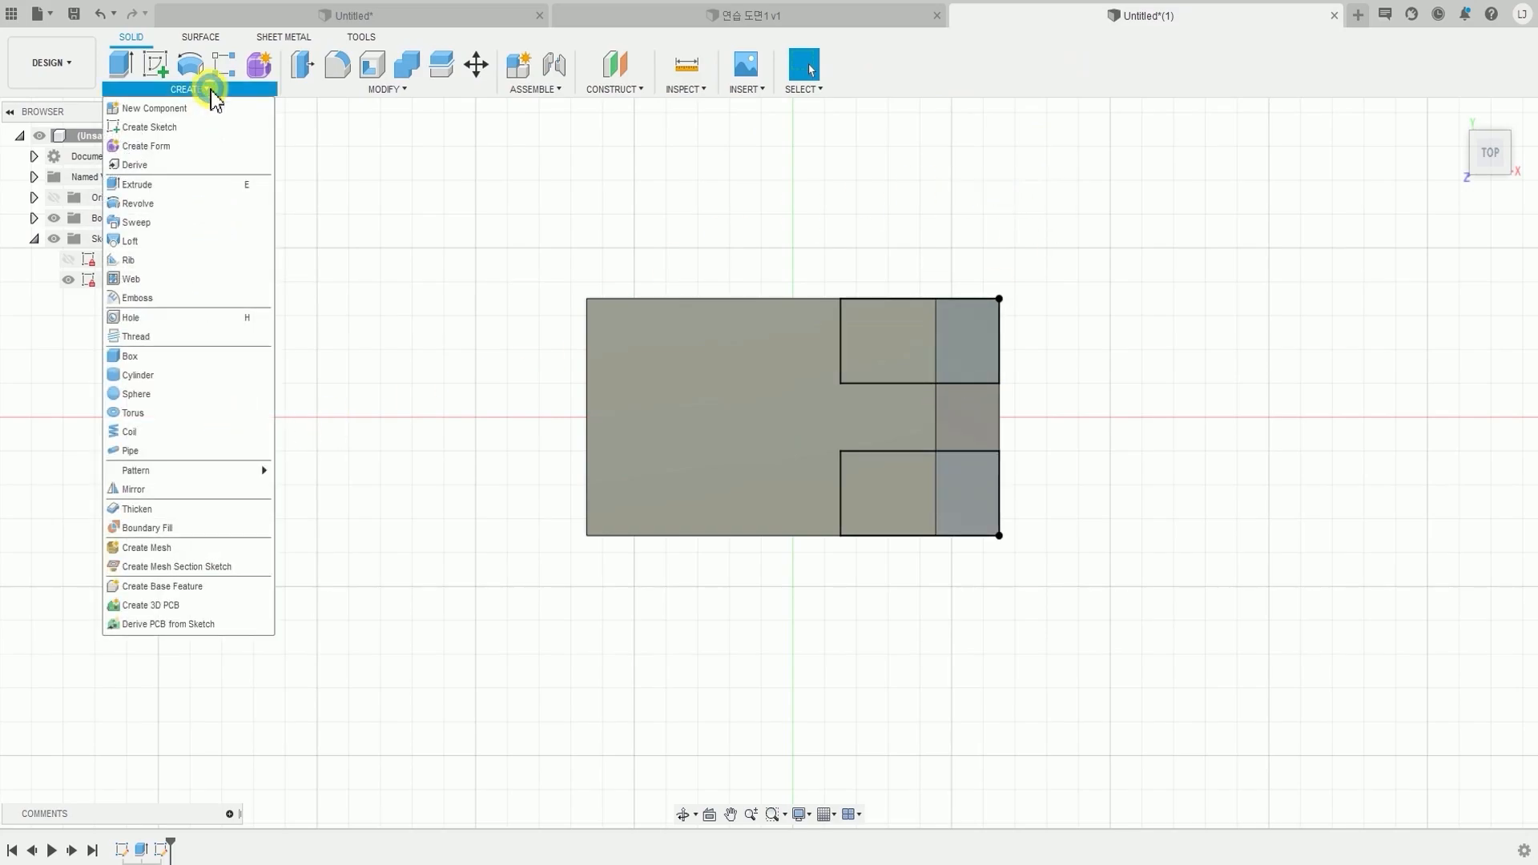
left_click(165, 191)
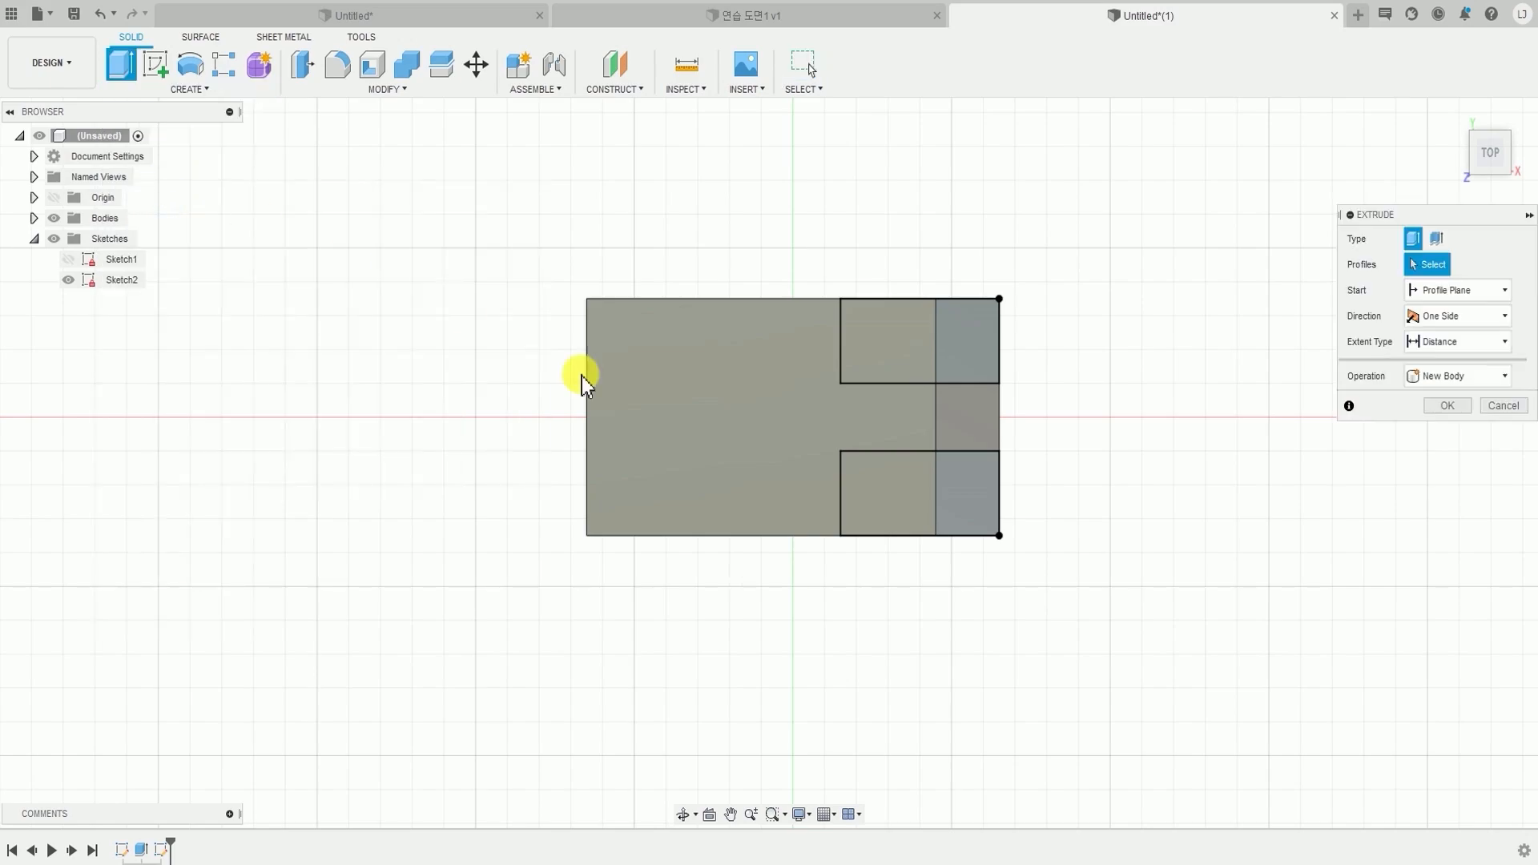
left_click(899, 492)
left_click(992, 501)
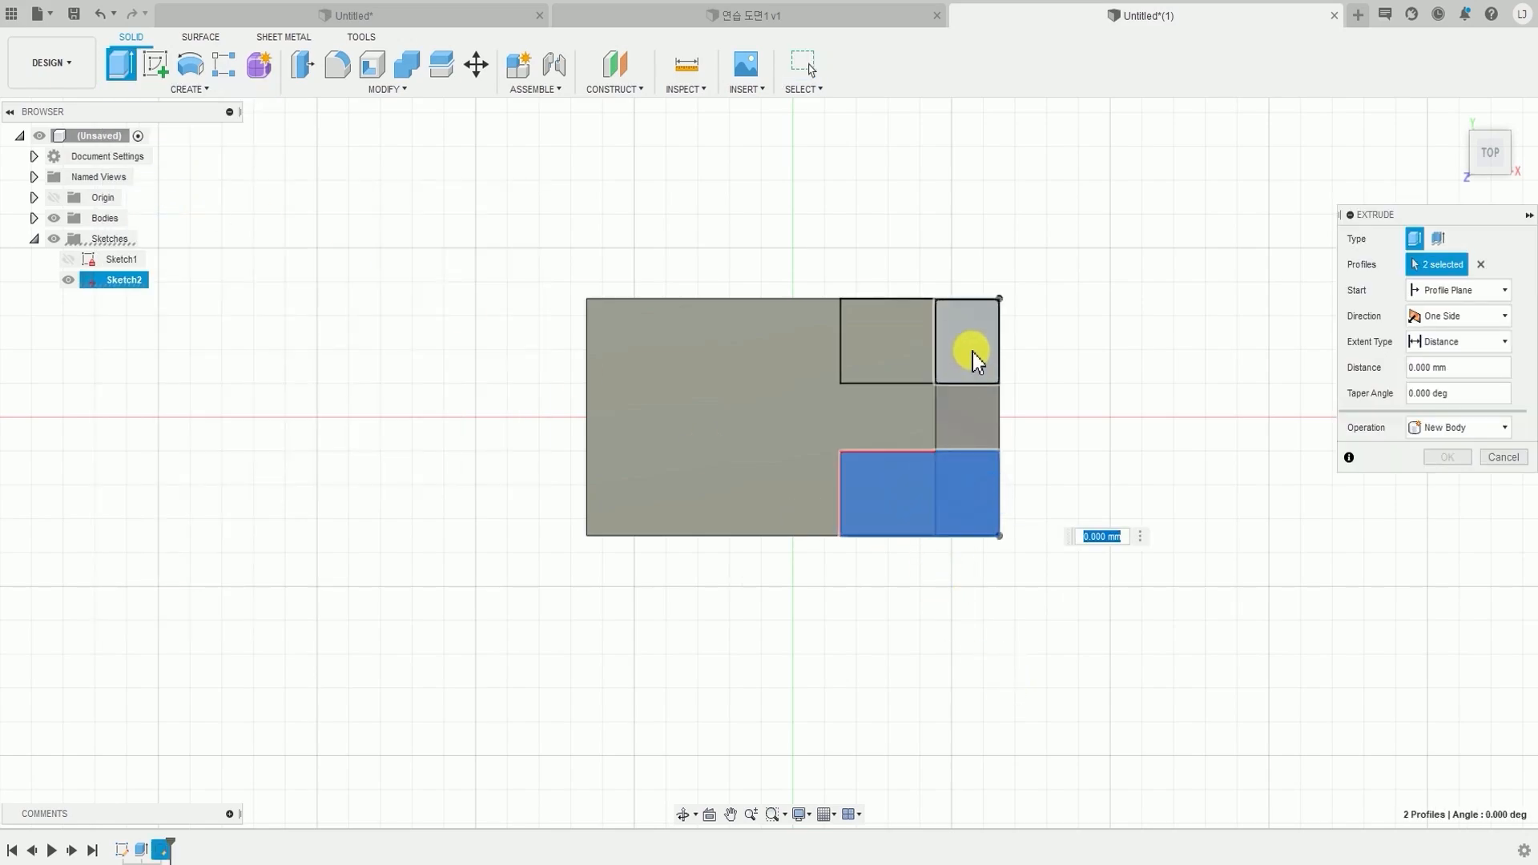
left_click(973, 353)
left_click(915, 338)
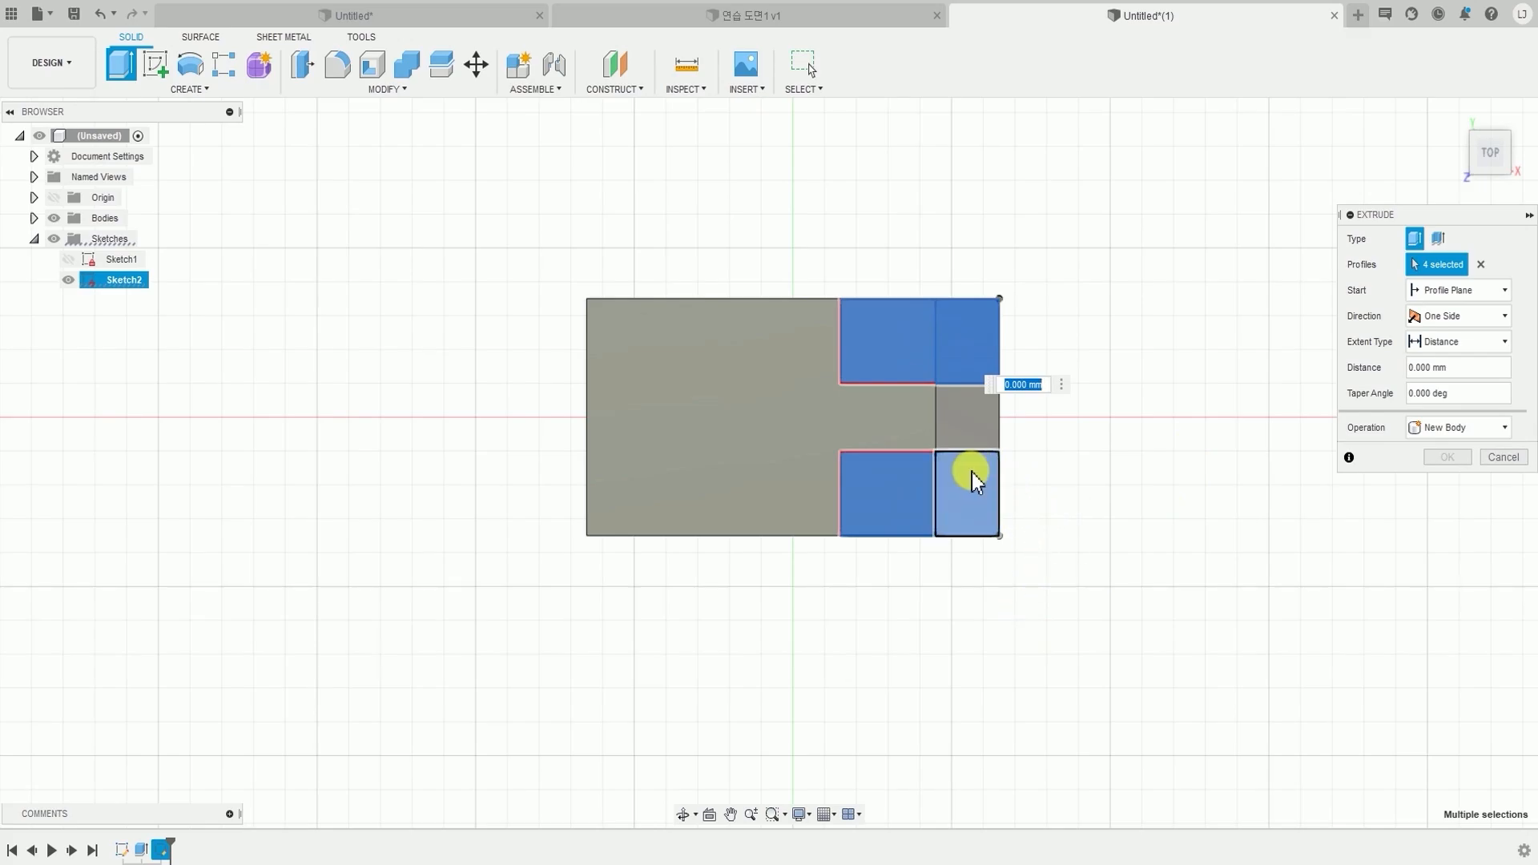
middle_click_drag(1036, 686, 1065, 457, "shift")
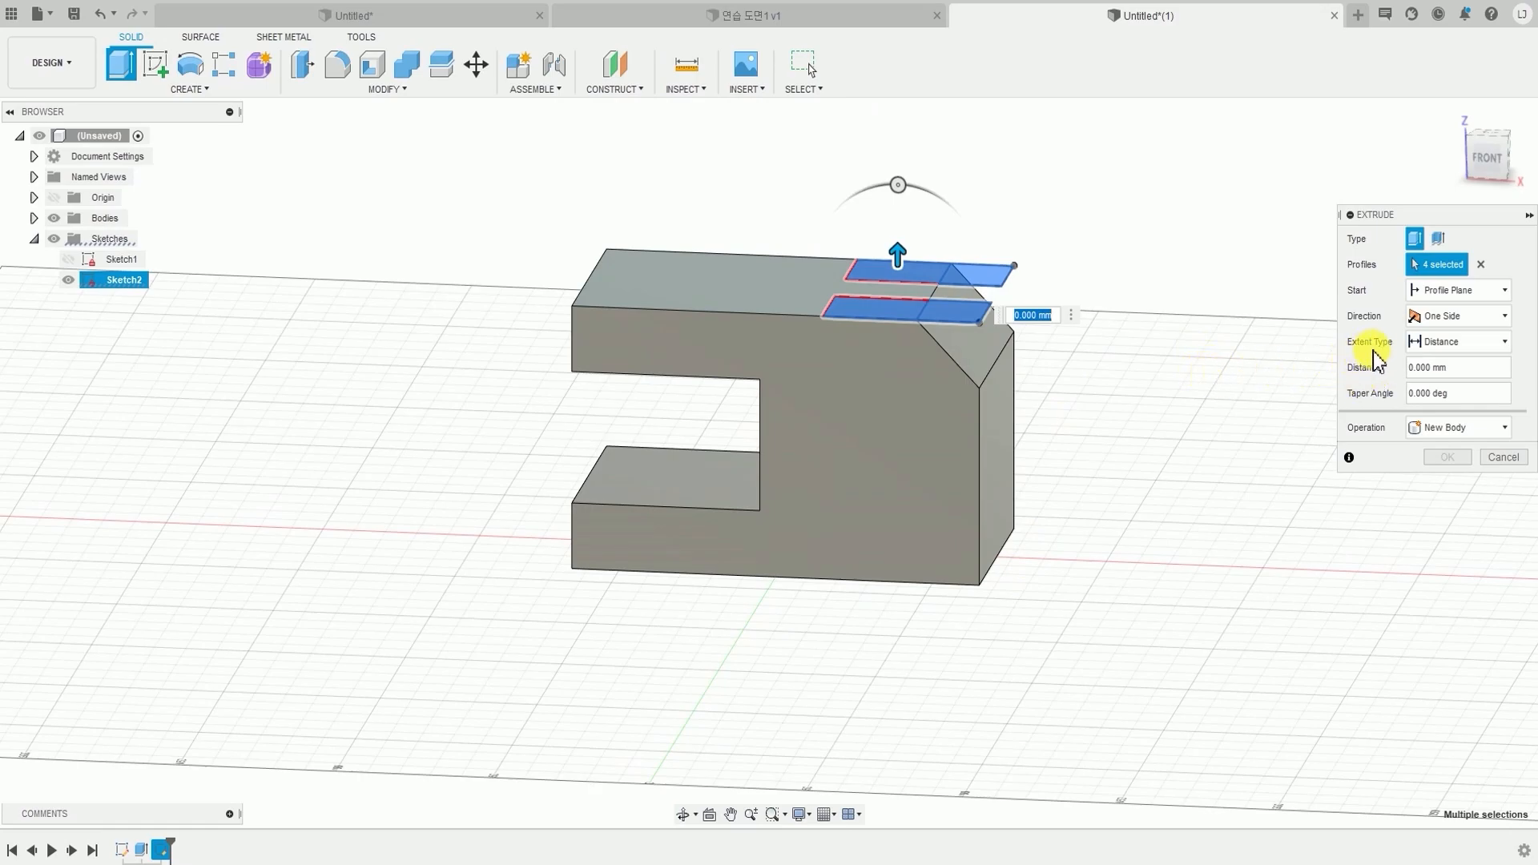
left_click(1477, 343)
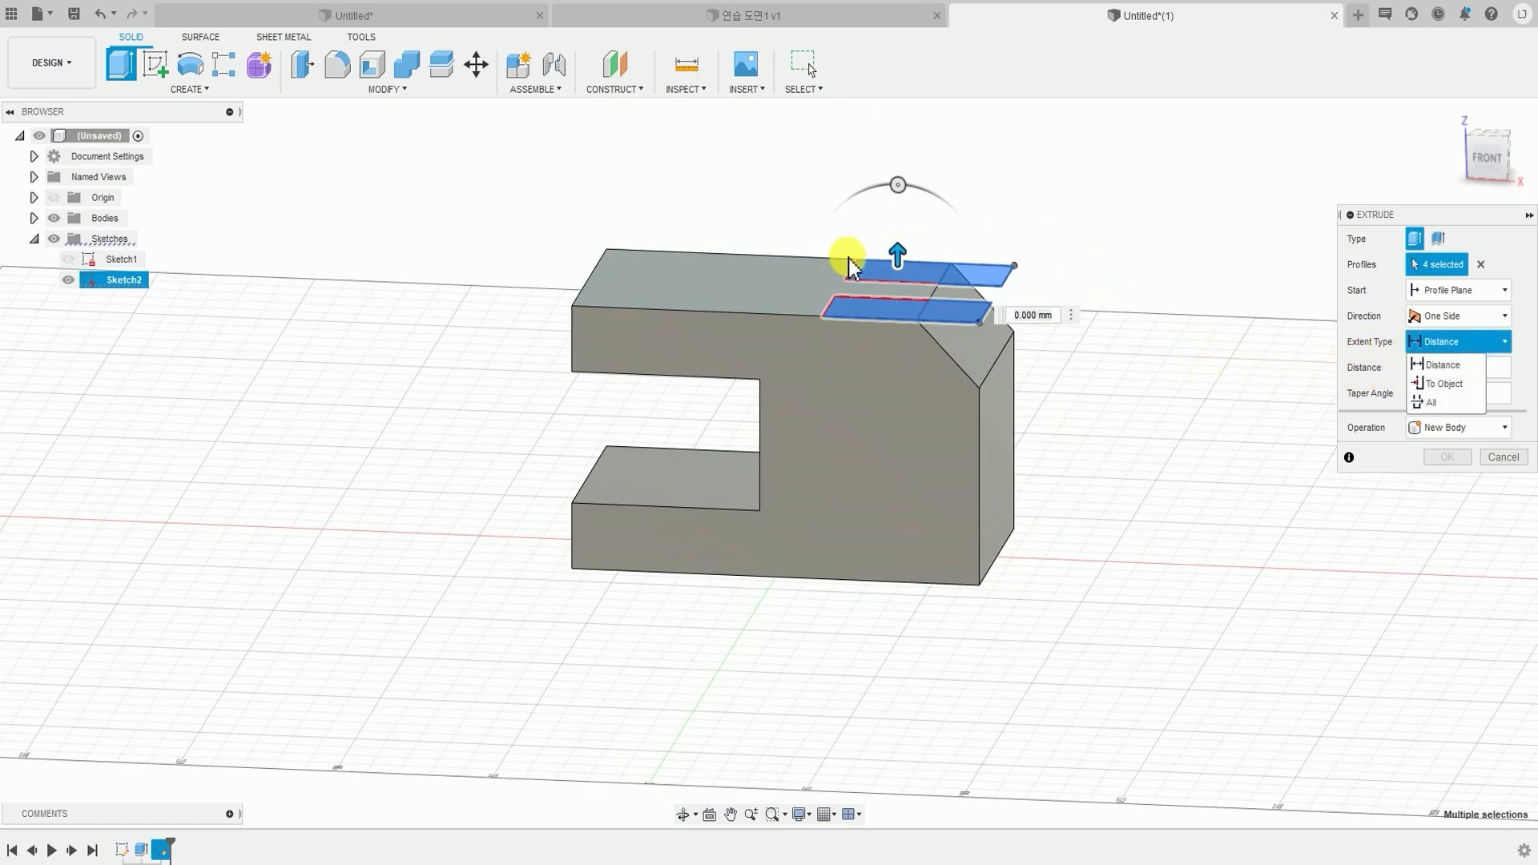
left_click(1431, 401)
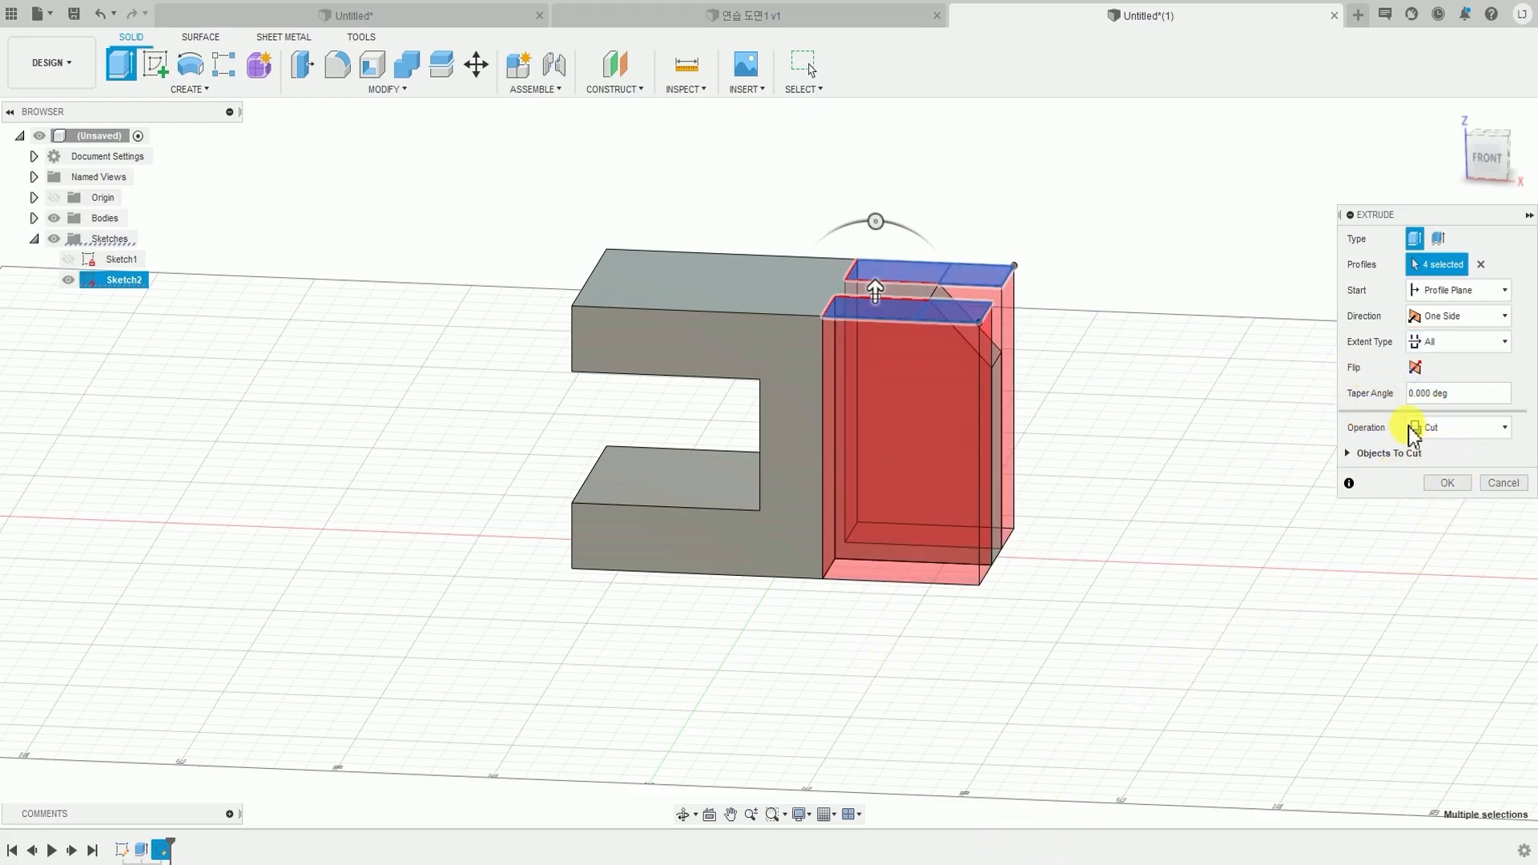
left_click(1463, 483)
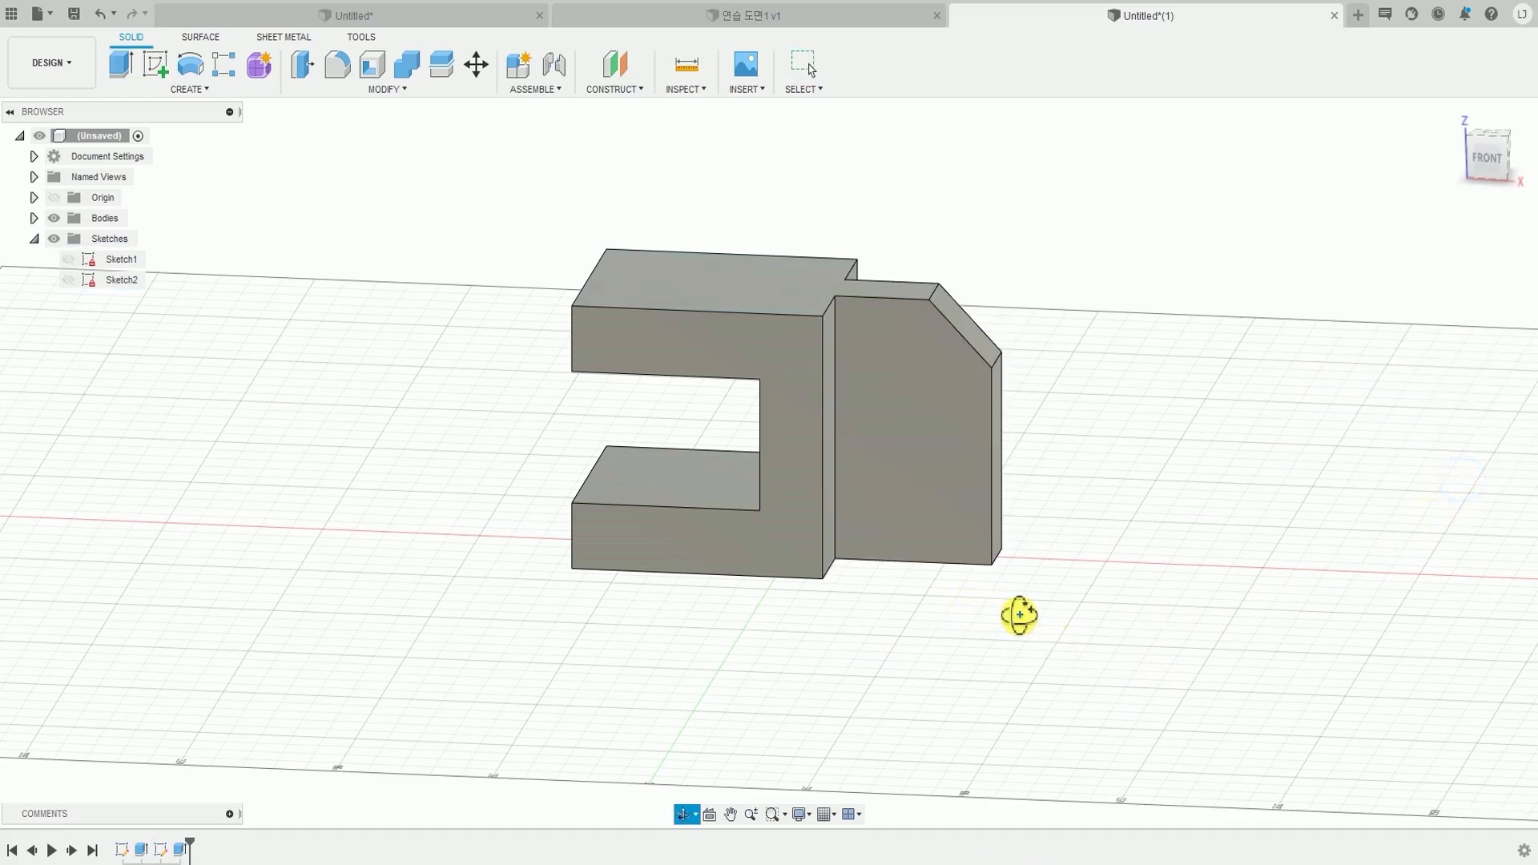
- Fillet the four vertical corner edges at the open ends of the two arms with a 35 mm radius
middle_click_drag(1019, 614, 960, 649, "shift")
scroll(826, 509, "up", 3)
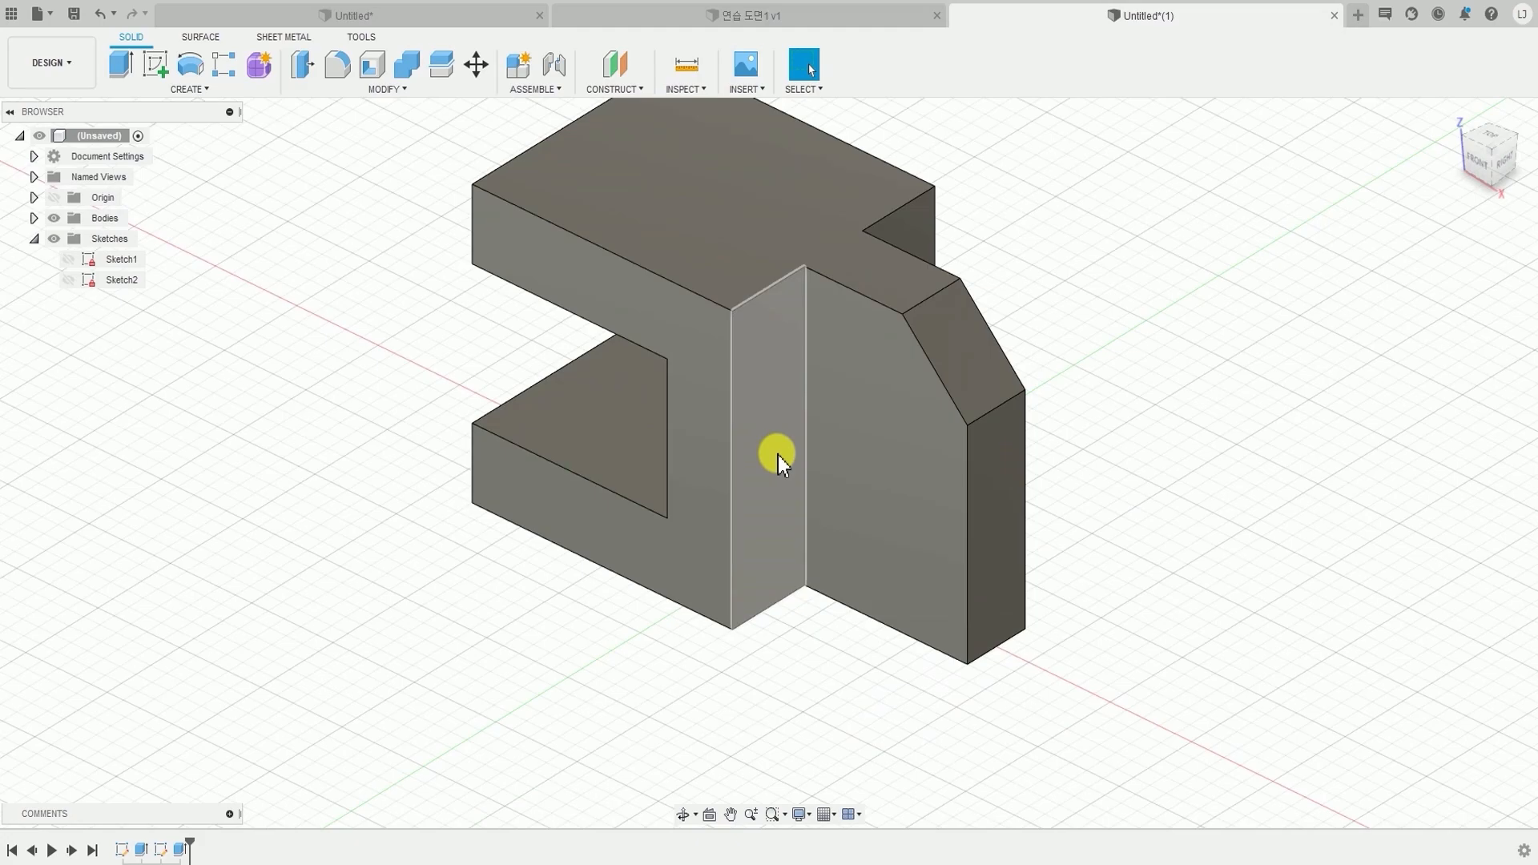
middle_click_drag(684, 502, 772, 448, "shift")
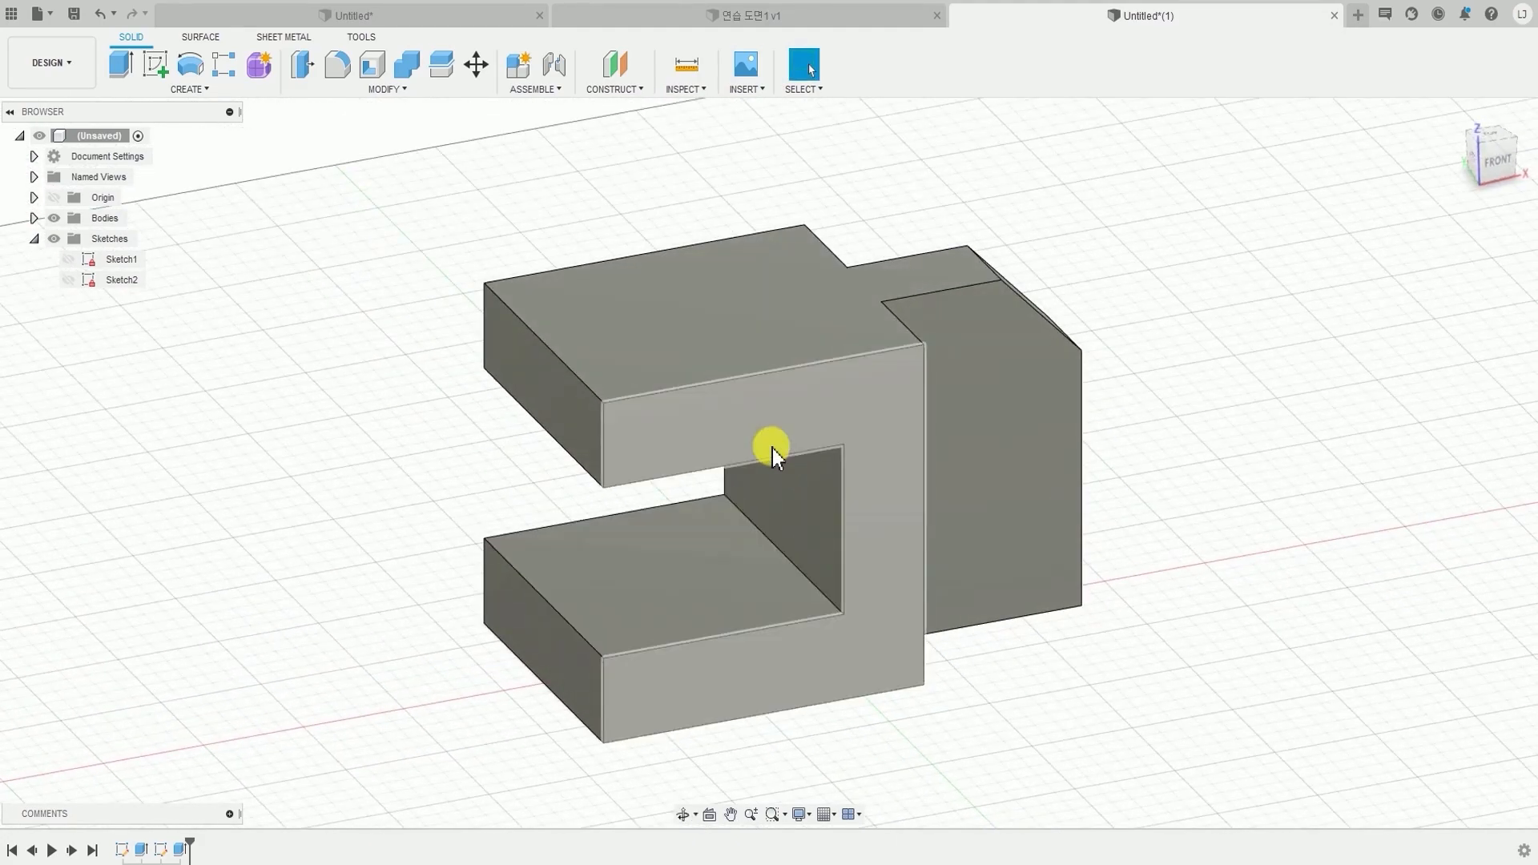
scroll(958, 369, "down", 2)
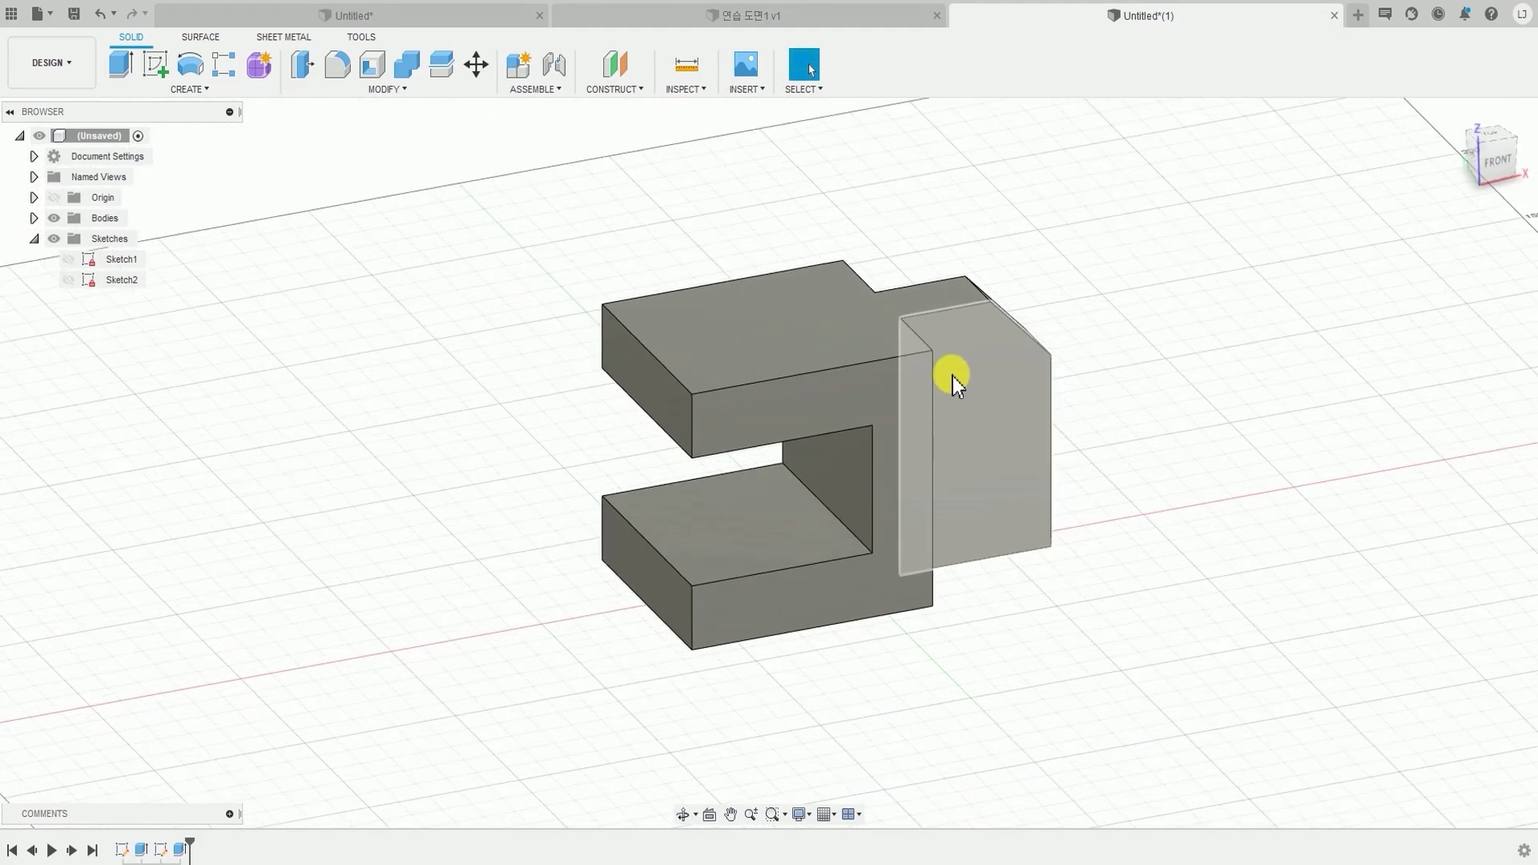
middle_click_drag(960, 406, 917, 320, "shift")
middle_click_drag(781, 333, 788, 248)
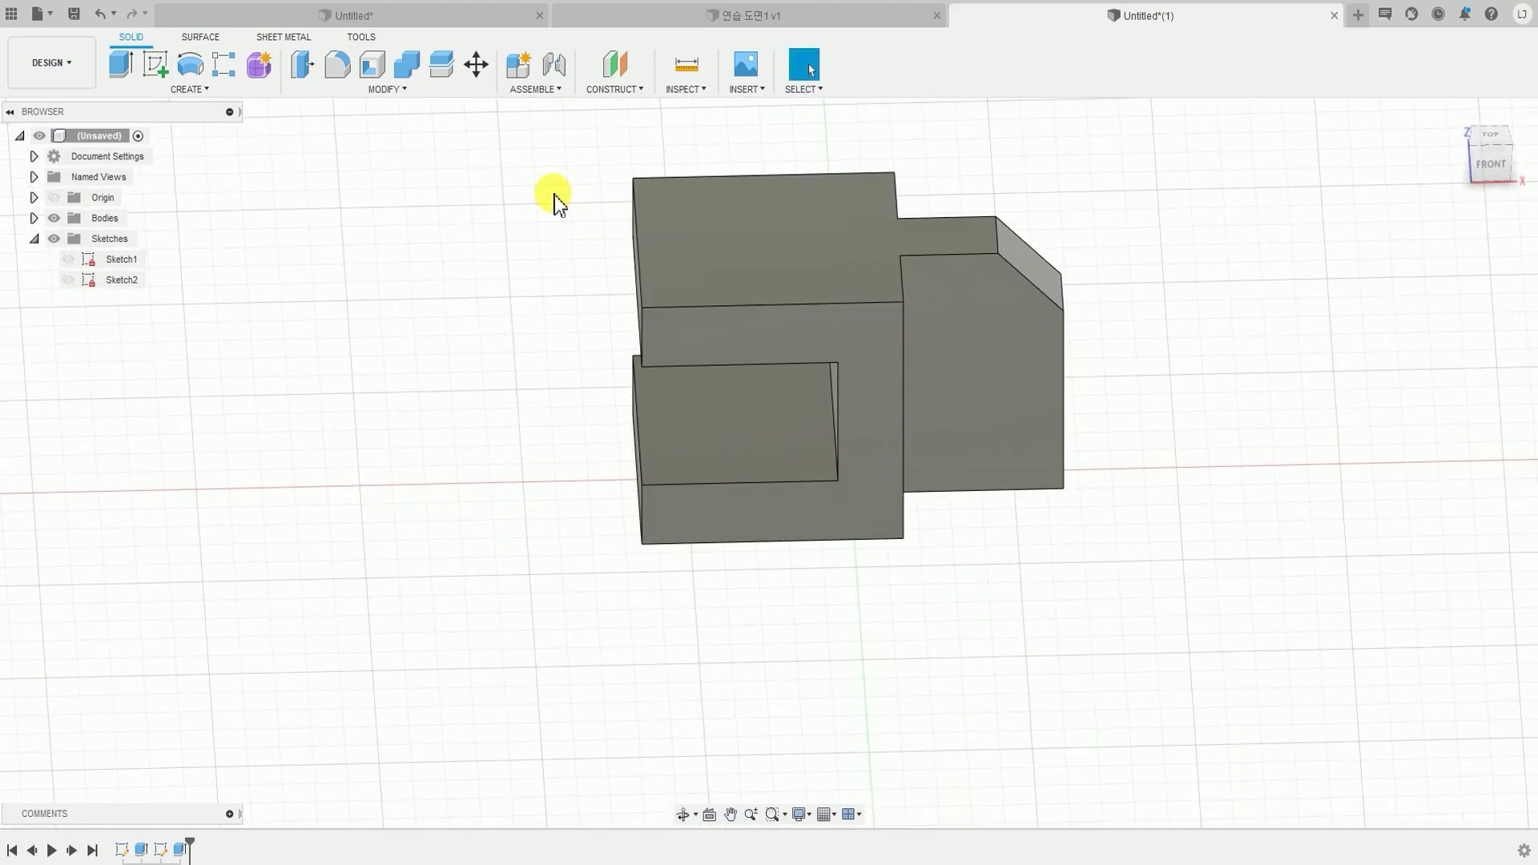
left_click(392, 95)
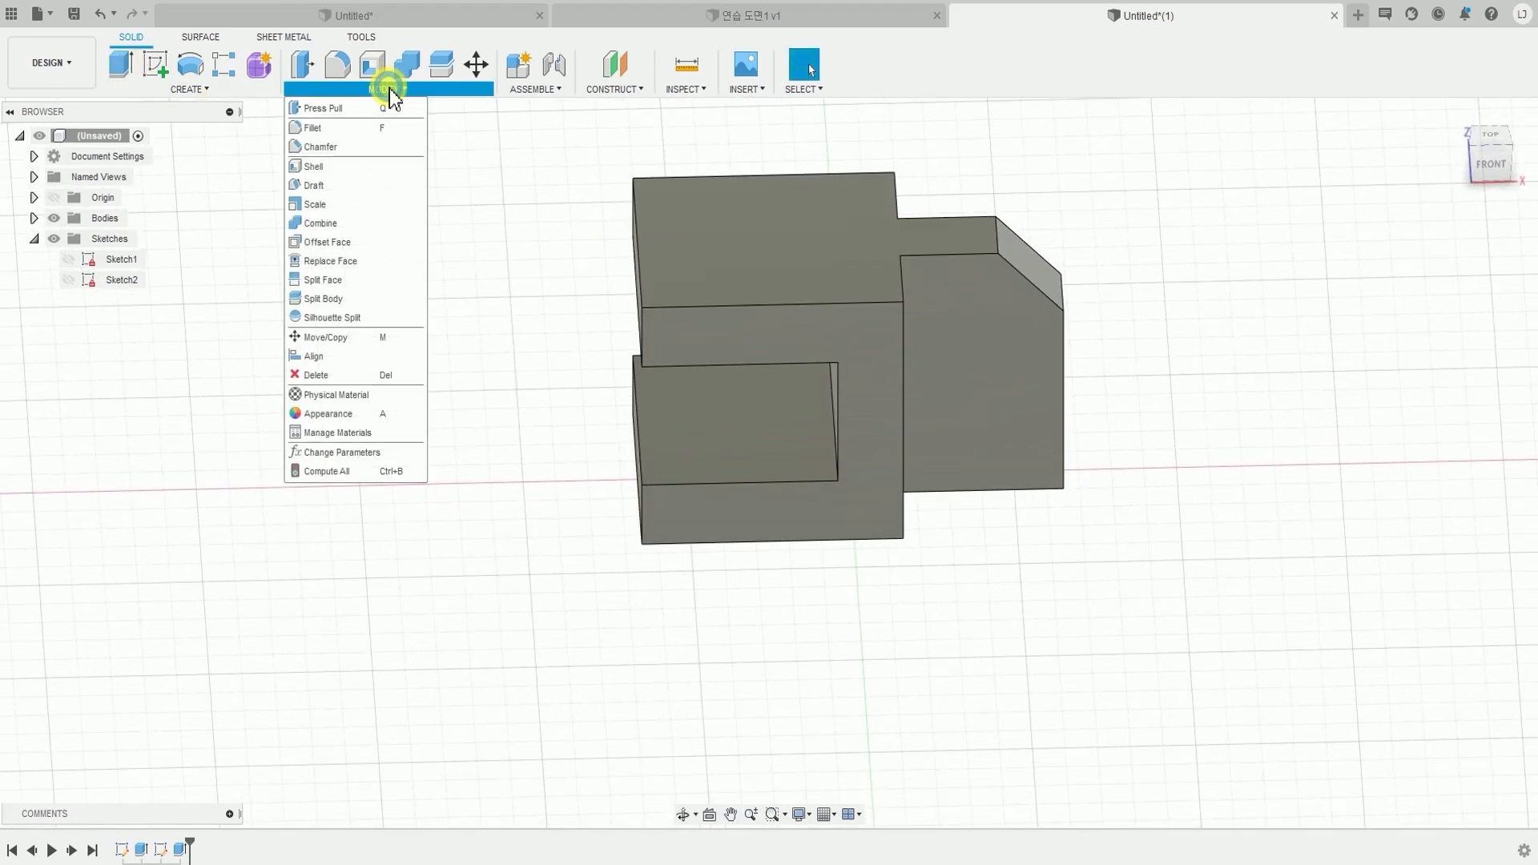
left_click(365, 128)
scroll(556, 409, "up", 3)
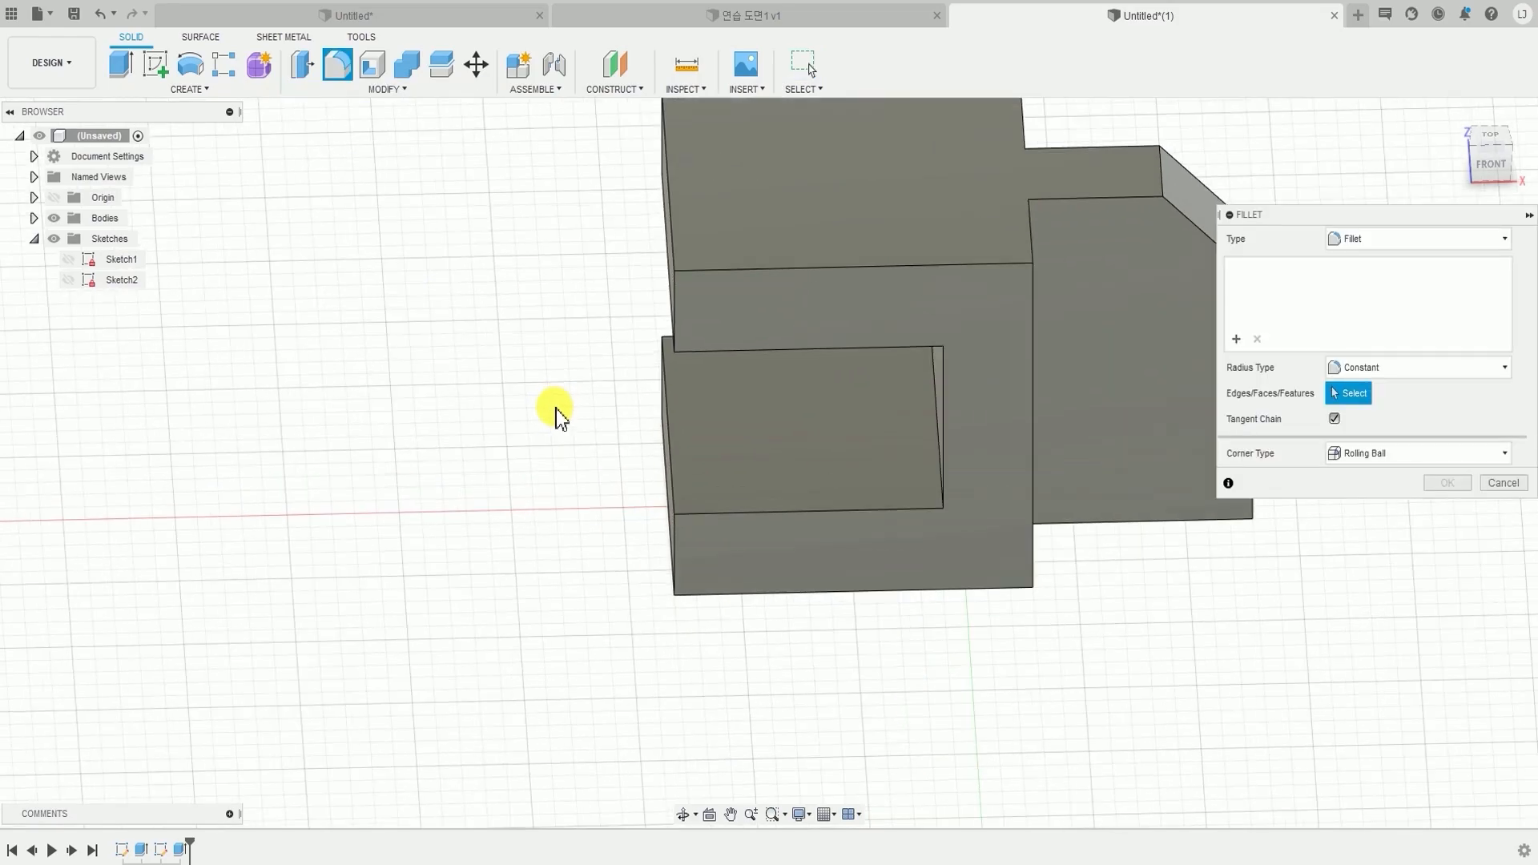
scroll(665, 469, "down", 3)
middle_click_drag(669, 475, 710, 484, "shift")
left_click(751, 430)
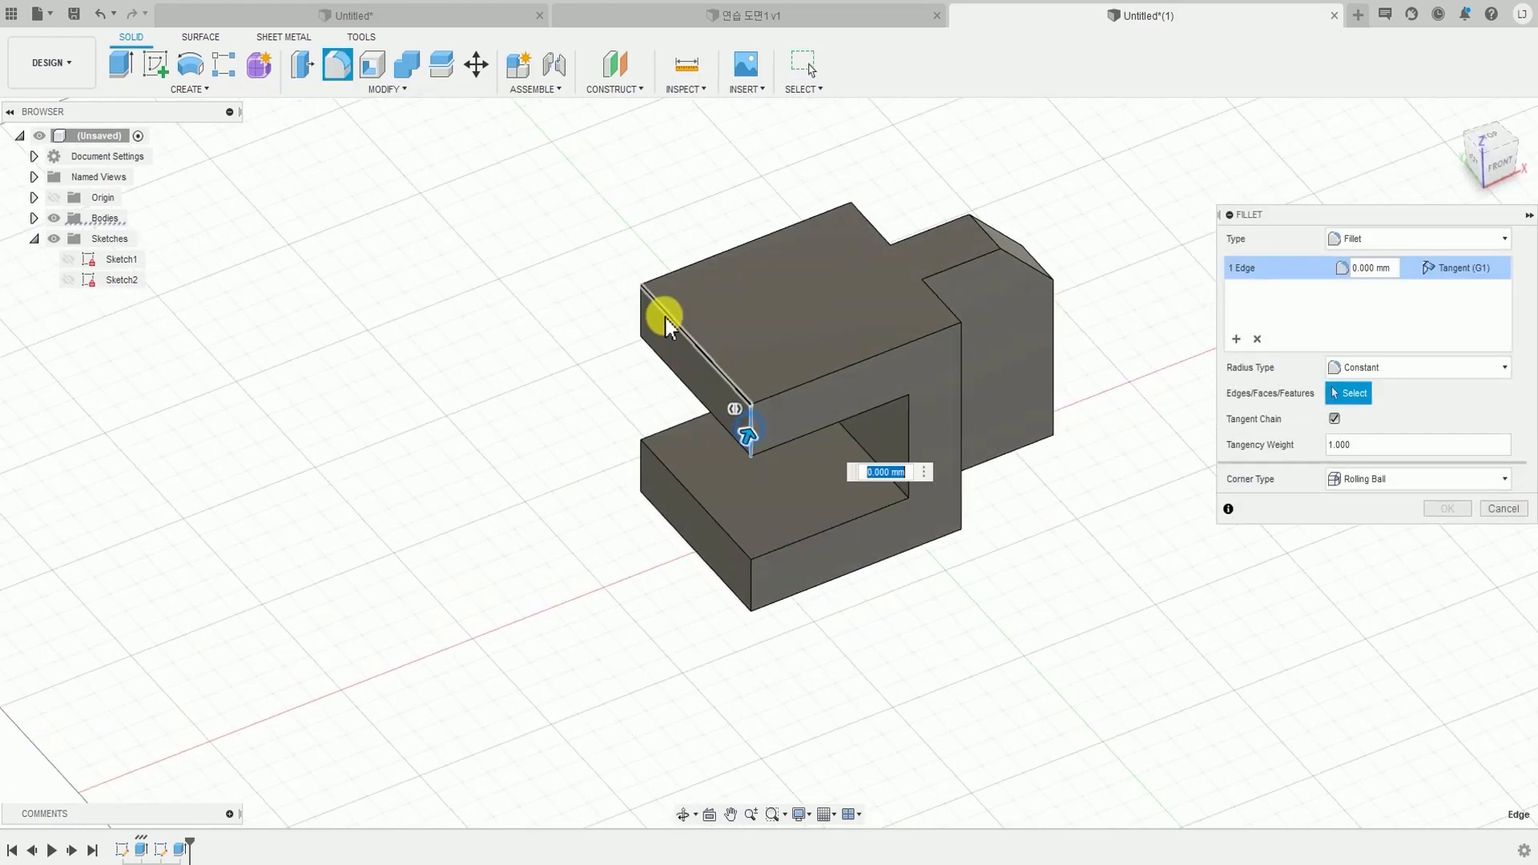
left_click(639, 313)
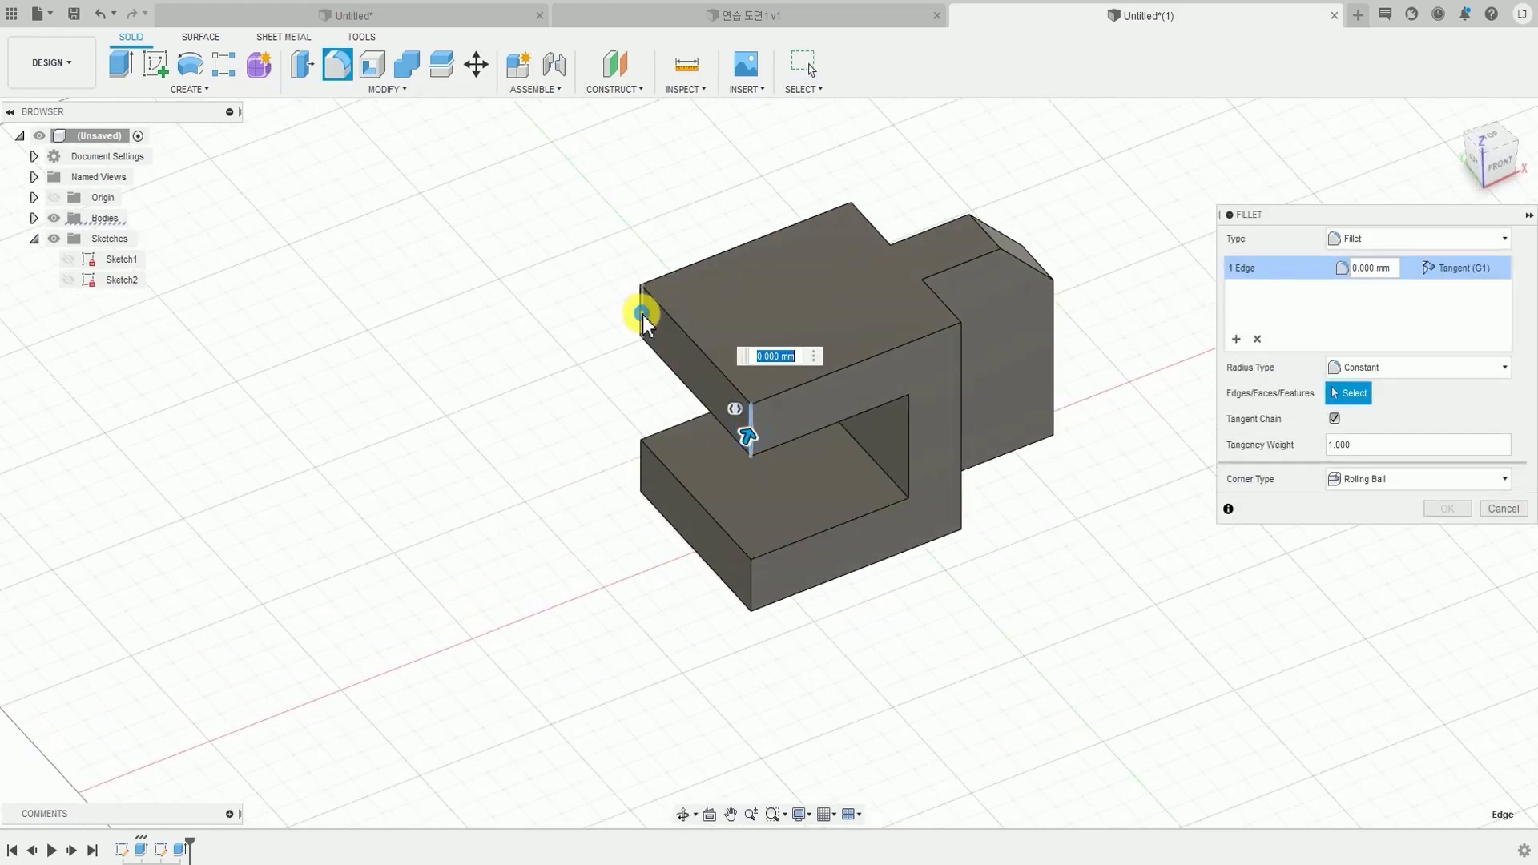
left_click(642, 471)
left_click(752, 586)
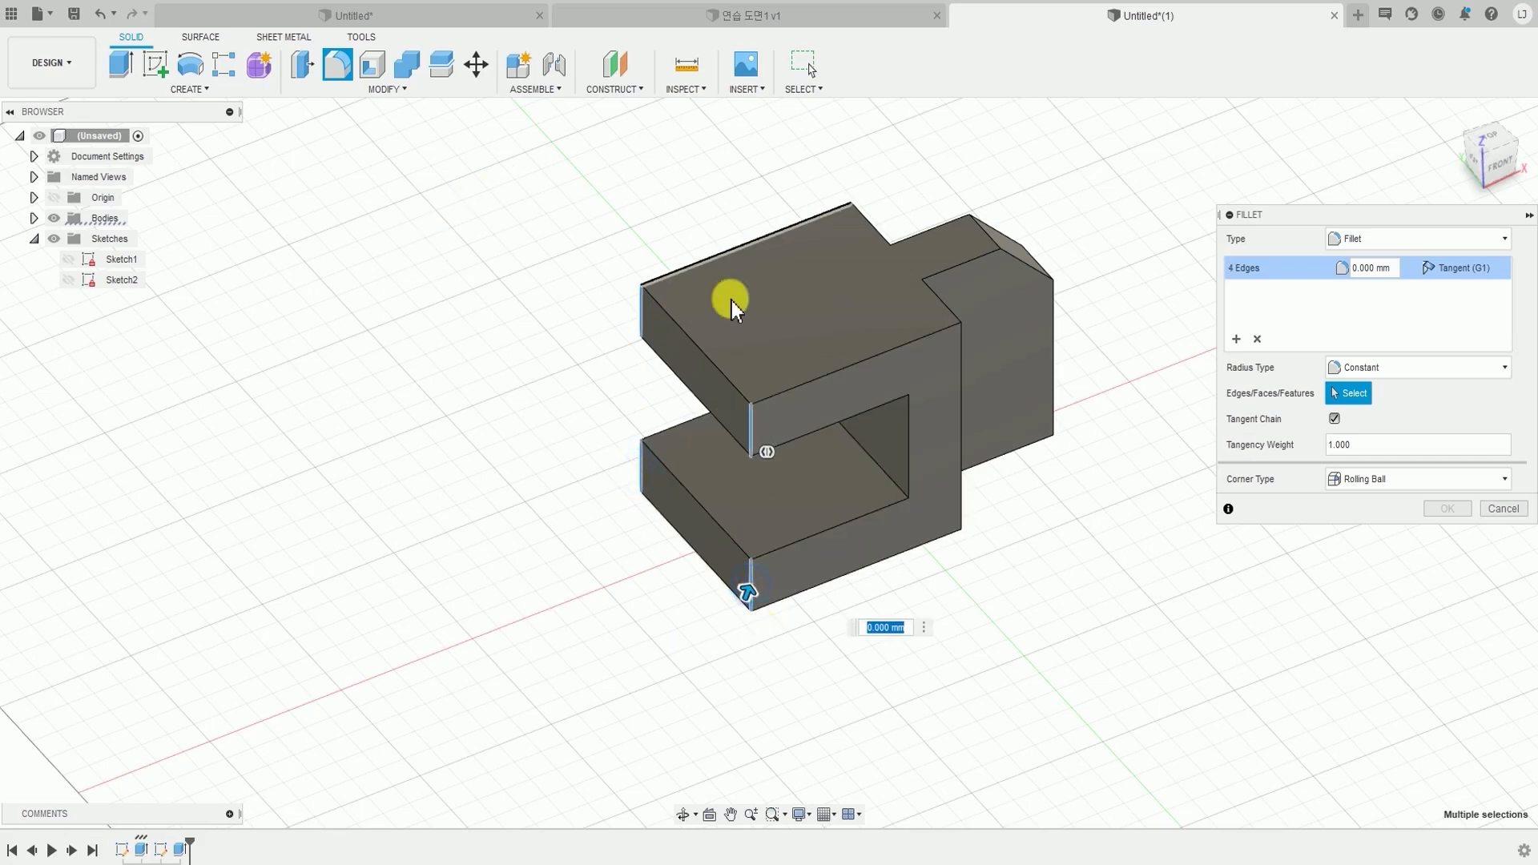
scroll(762, 436, "up", 3)
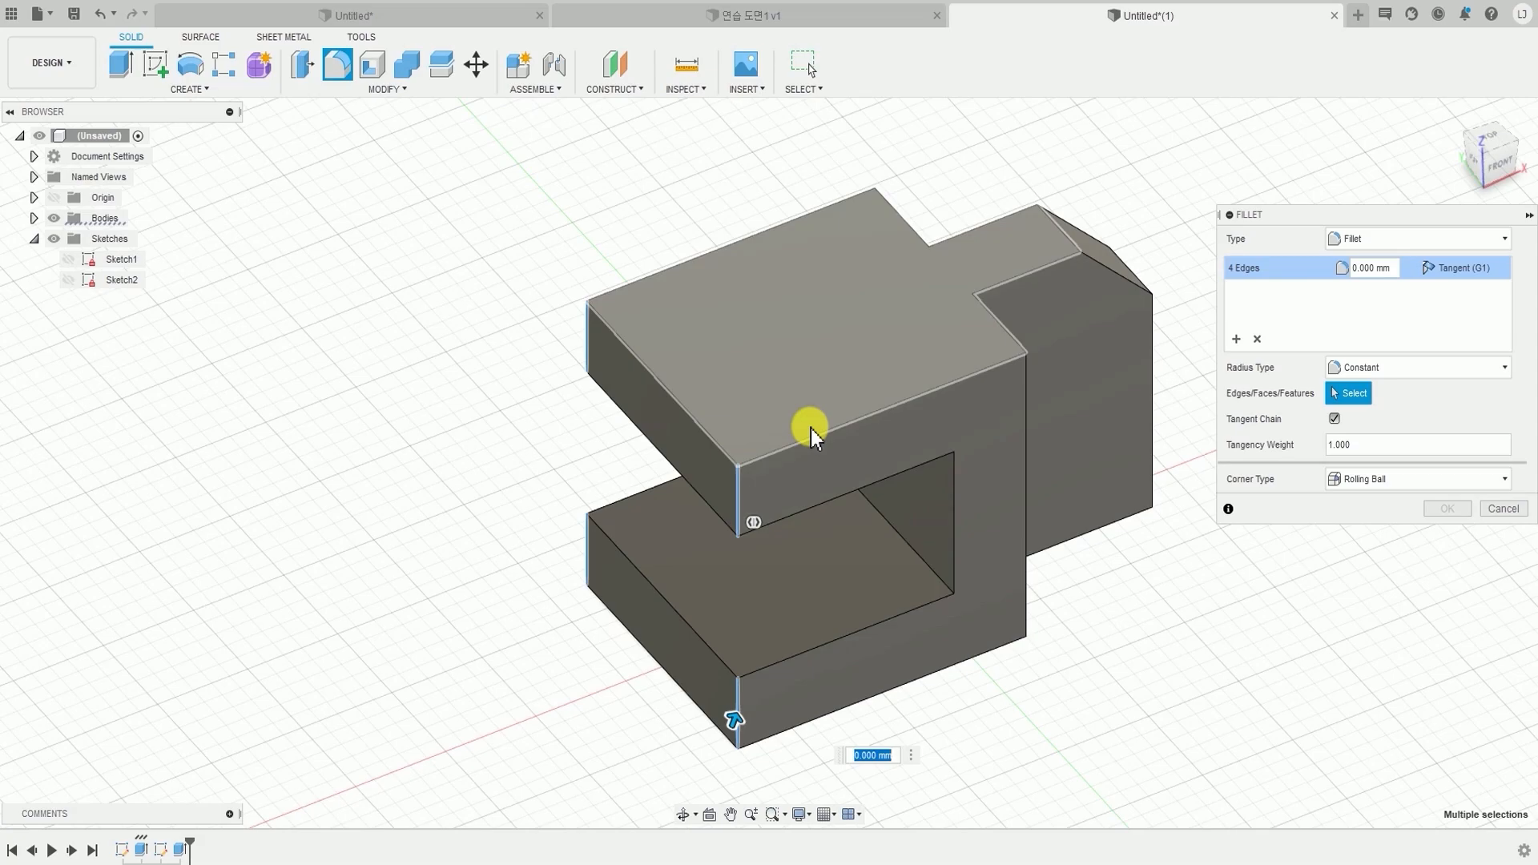
type("35")
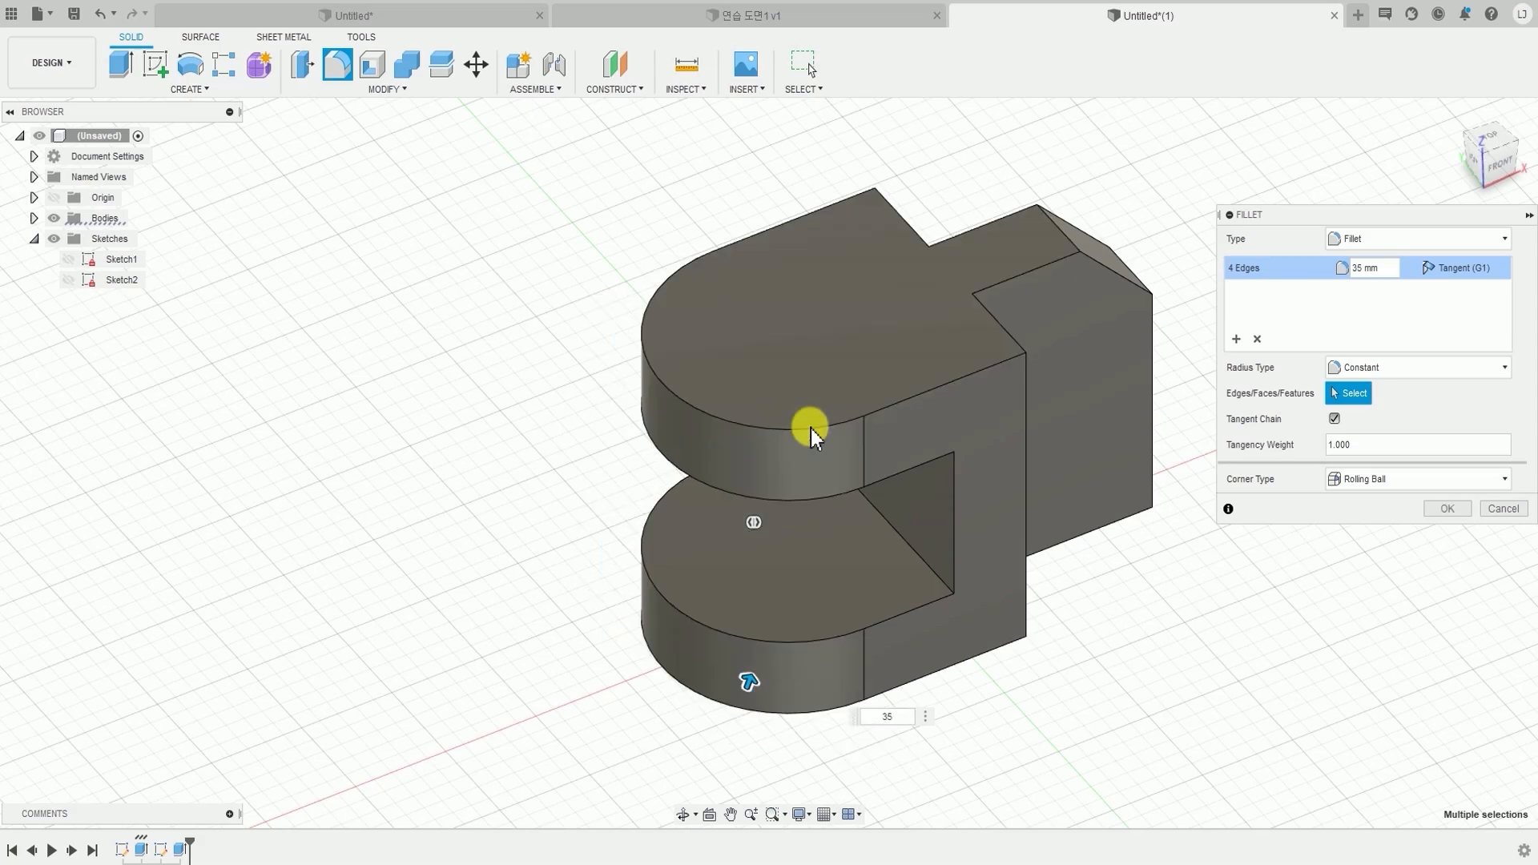
middle_click_drag(748, 490, 1041, 388, "shift")
middle_click_drag(1001, 436, 872, 537, "shift")
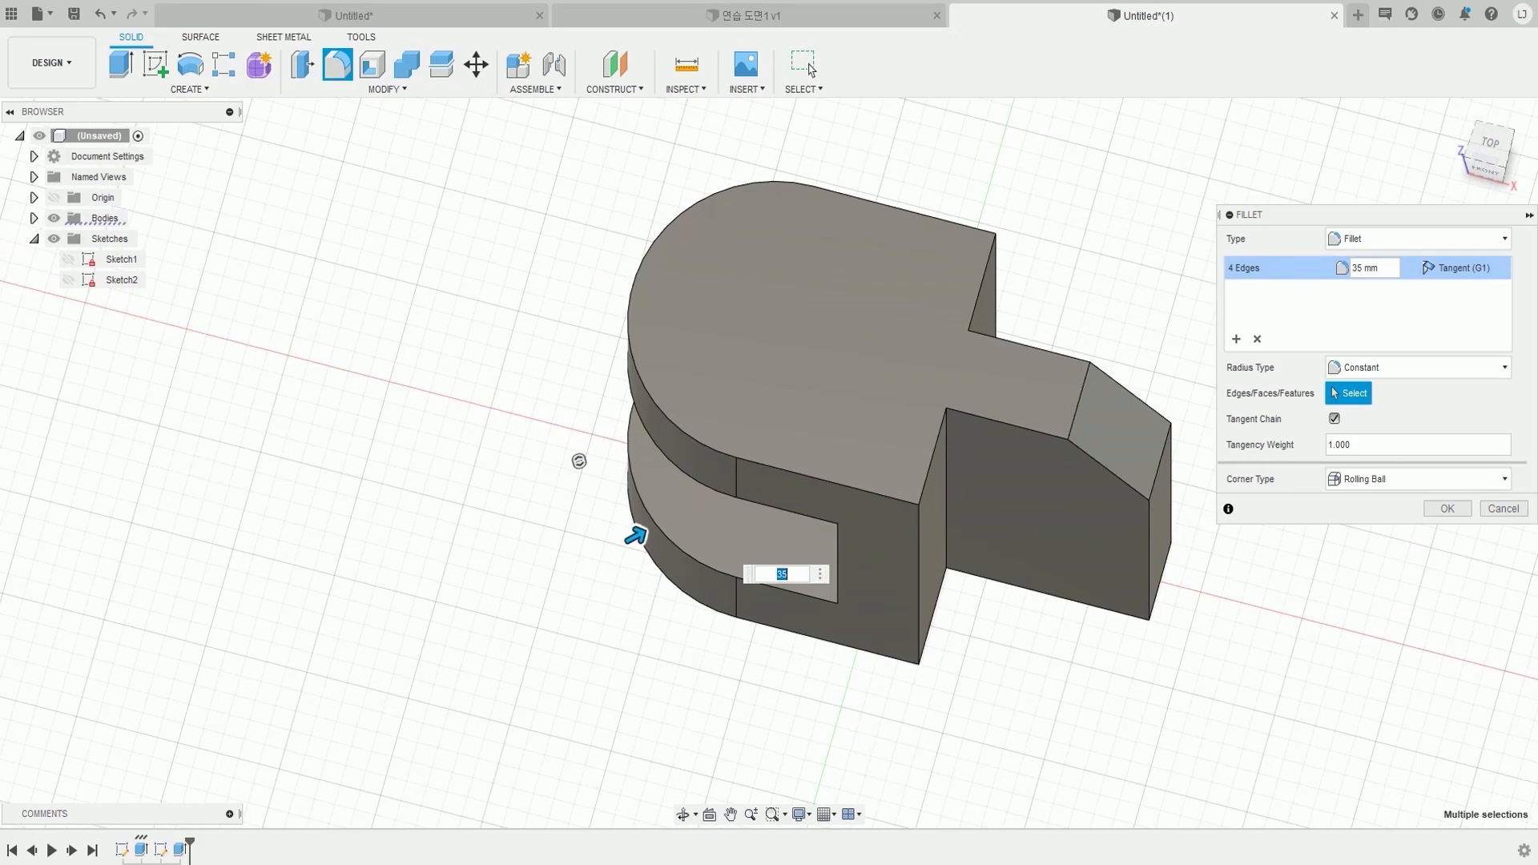
left_click(1458, 510)
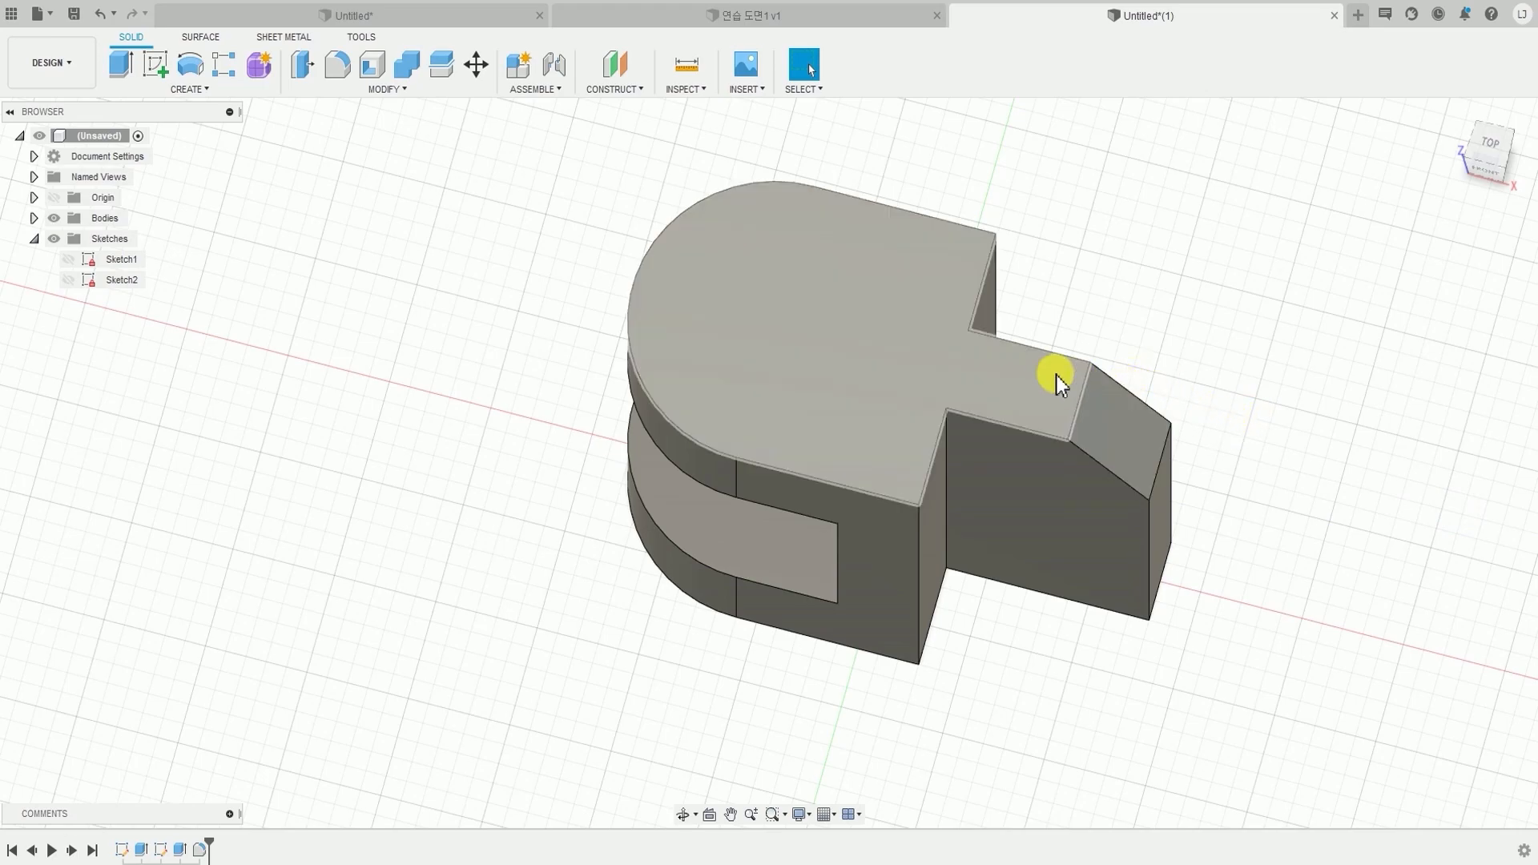
- Start a new sketch on the body's top face
left_click(833, 339)
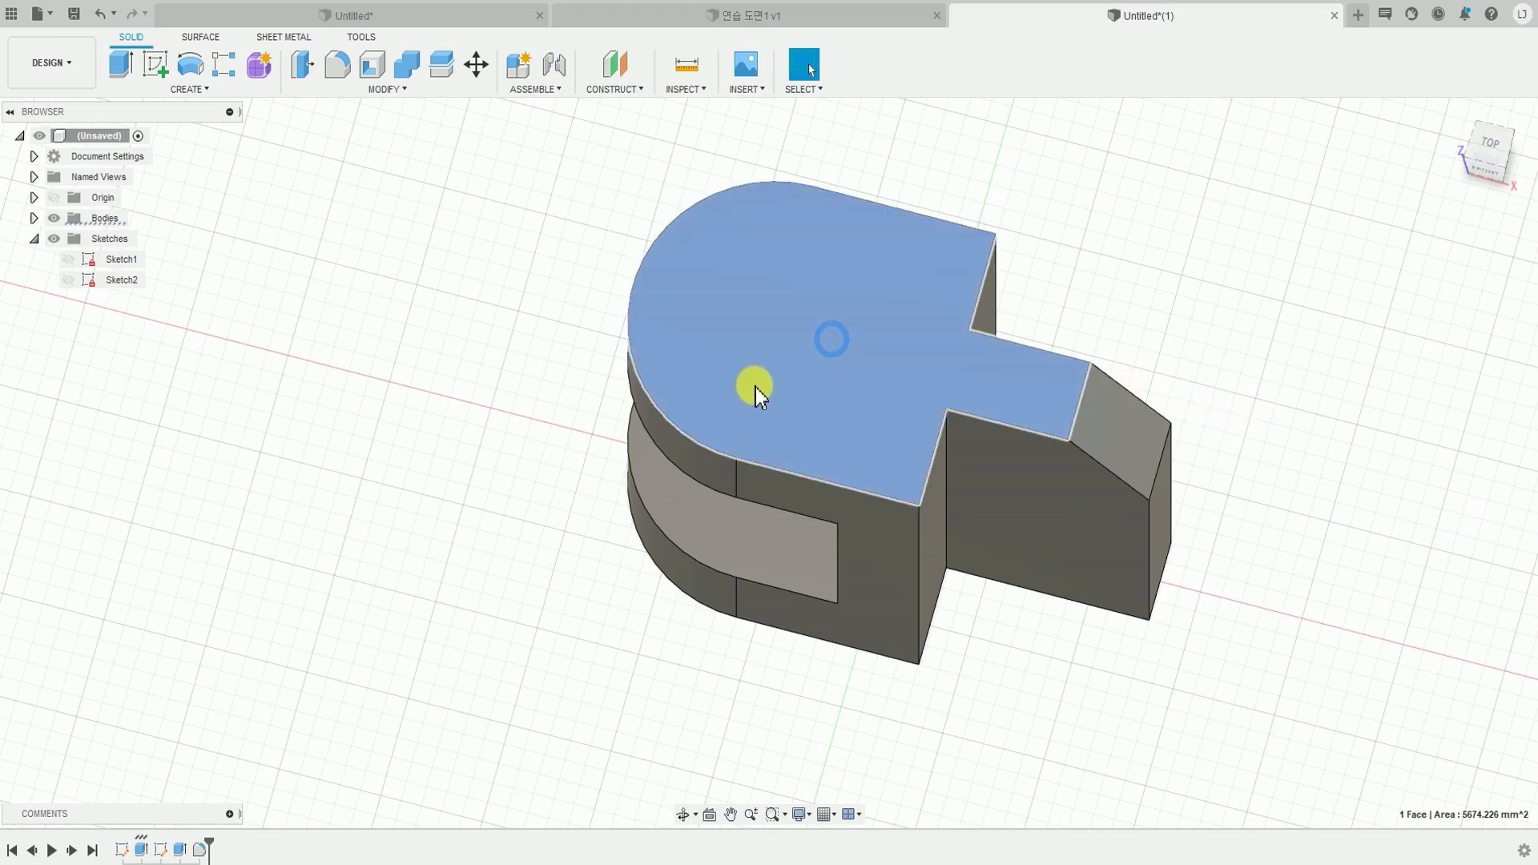
middle_click_drag(752, 385, 774, 488)
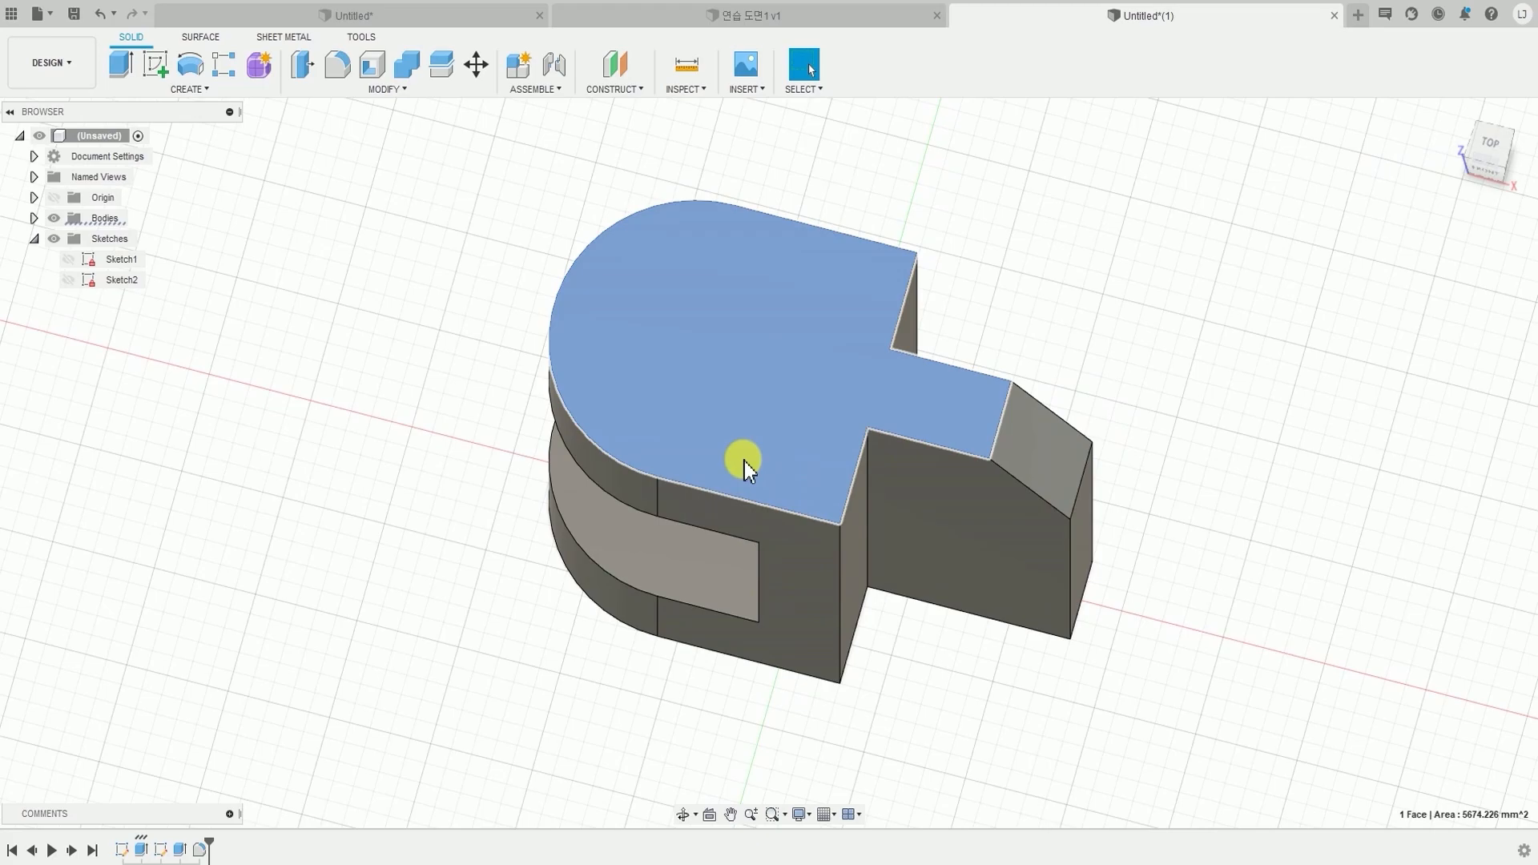
left_click(185, 90)
left_click(164, 130)
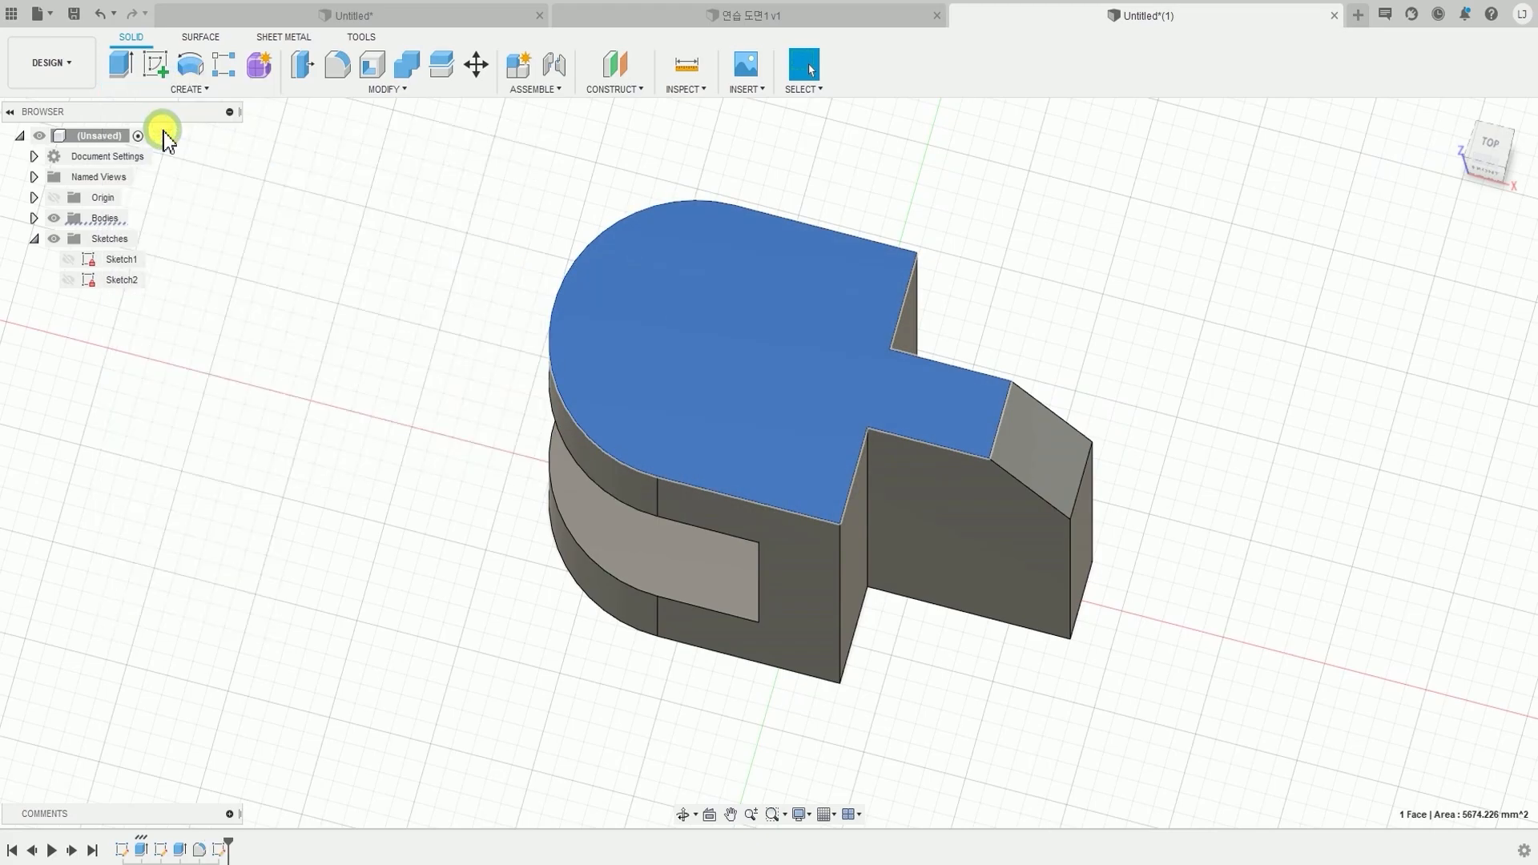
middle_click_drag(948, 445, 696, 460)
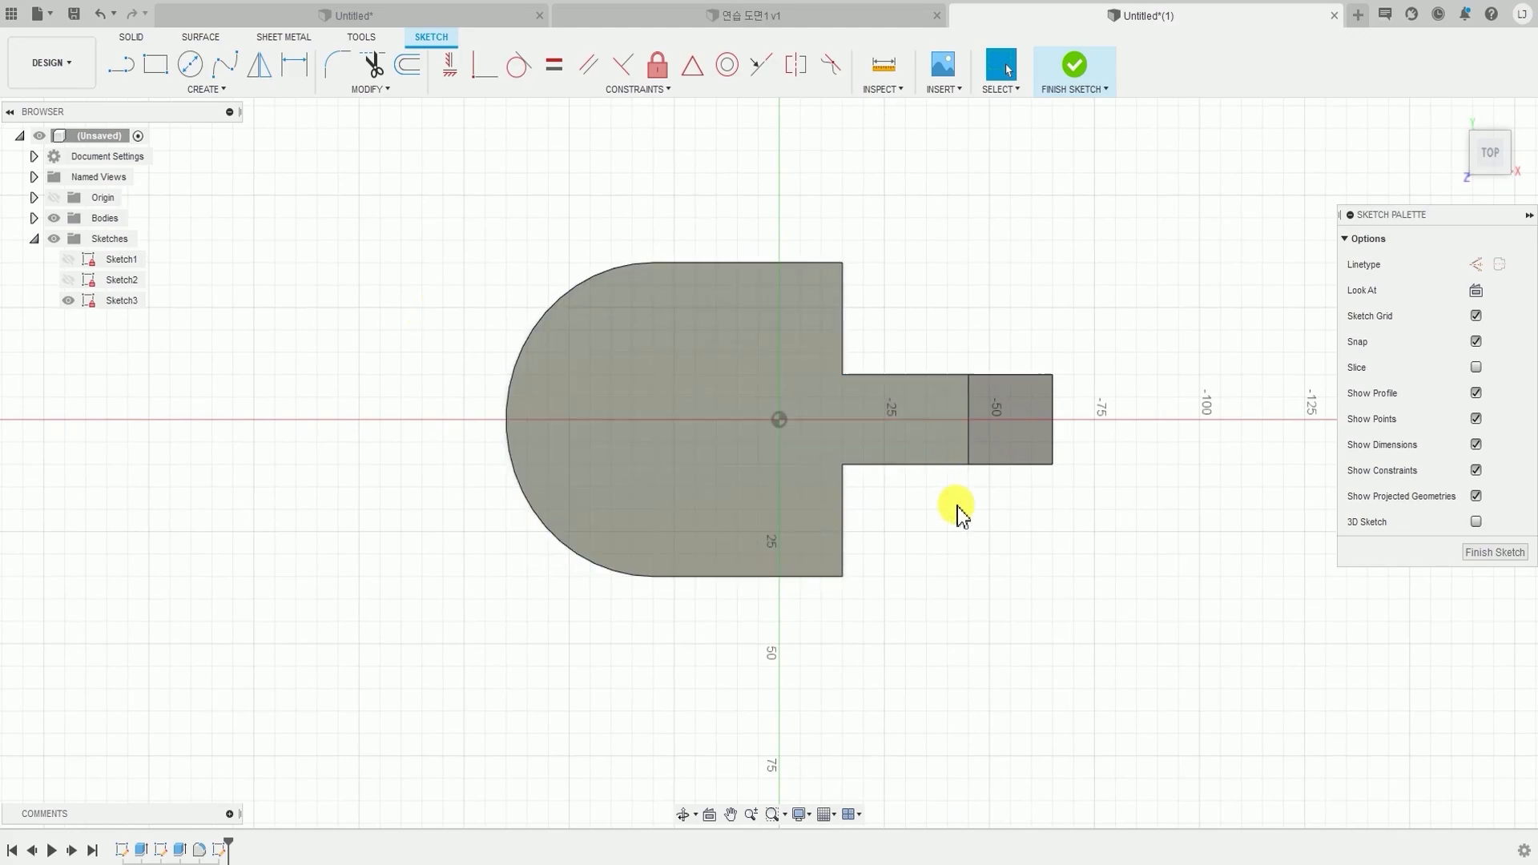
scroll(614, 431, "up", 3)
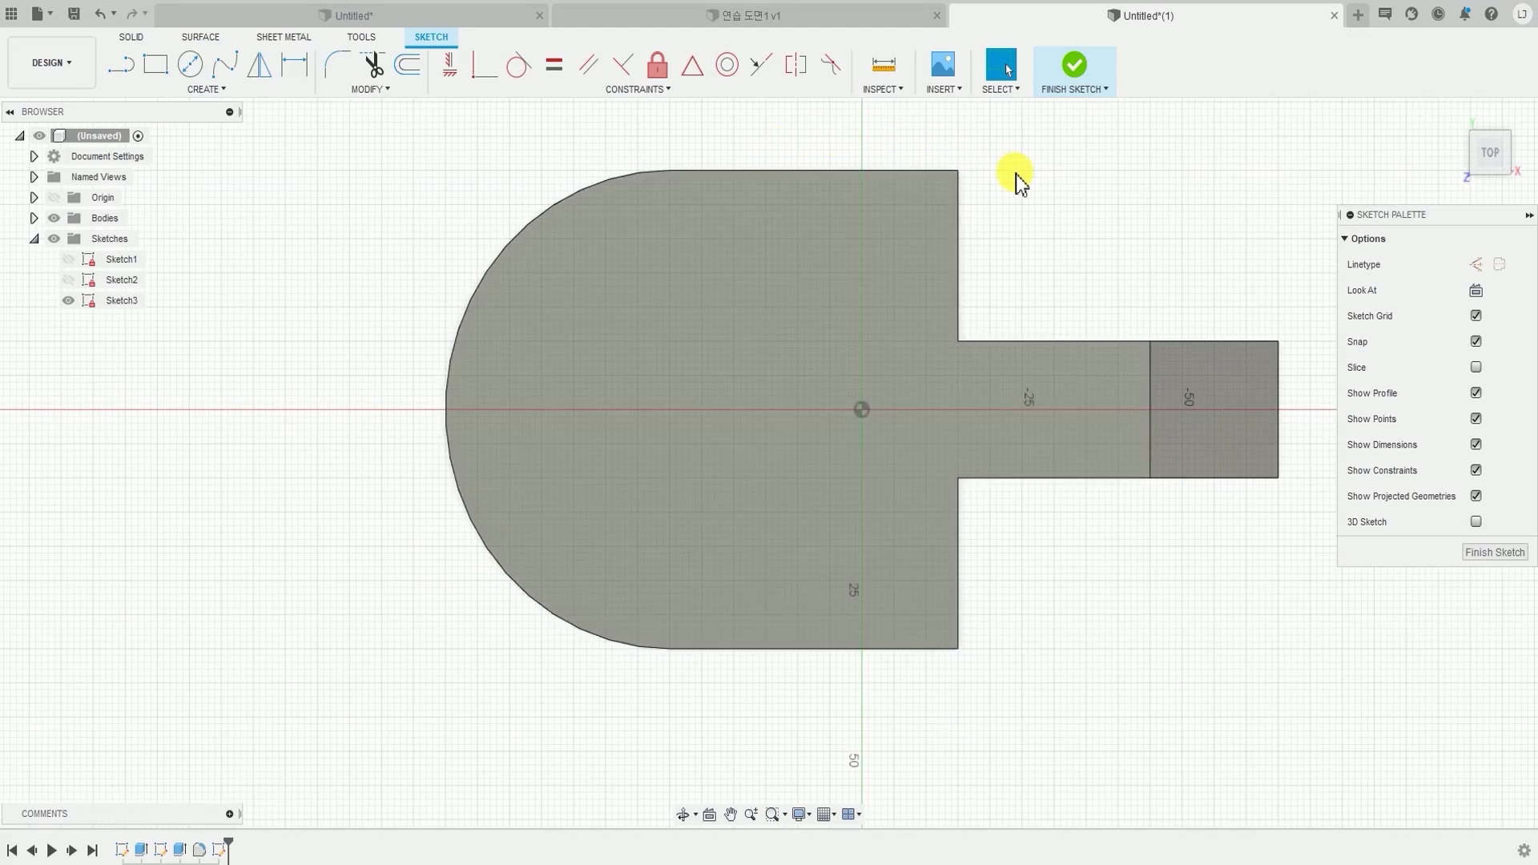
- Sketch a centre-diameter circle about 38 mm in diameter within the rounded end of the top face
left_click(211, 91)
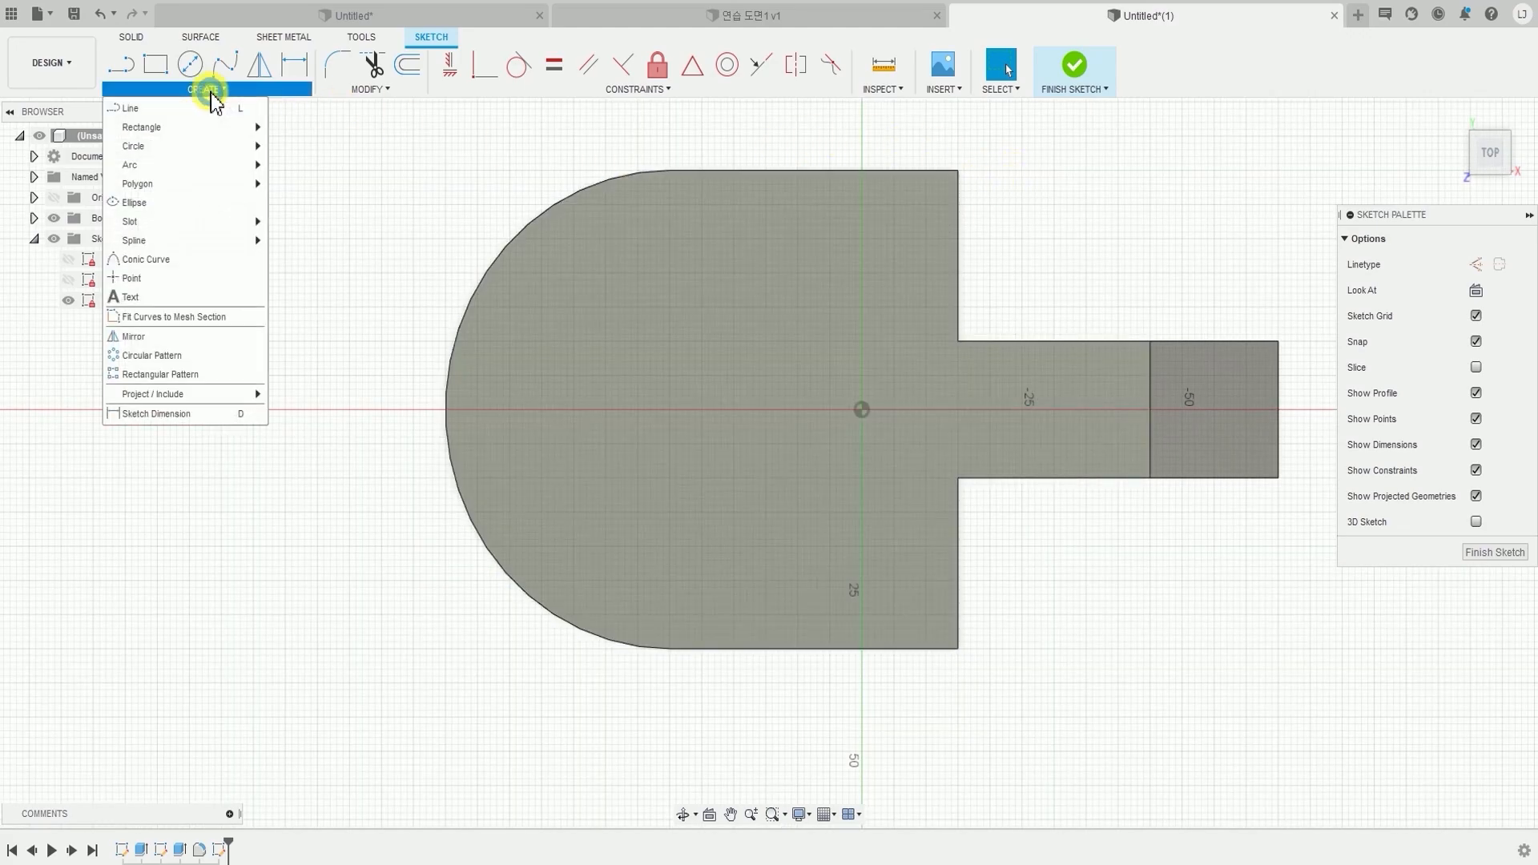
mouse_move(206, 147)
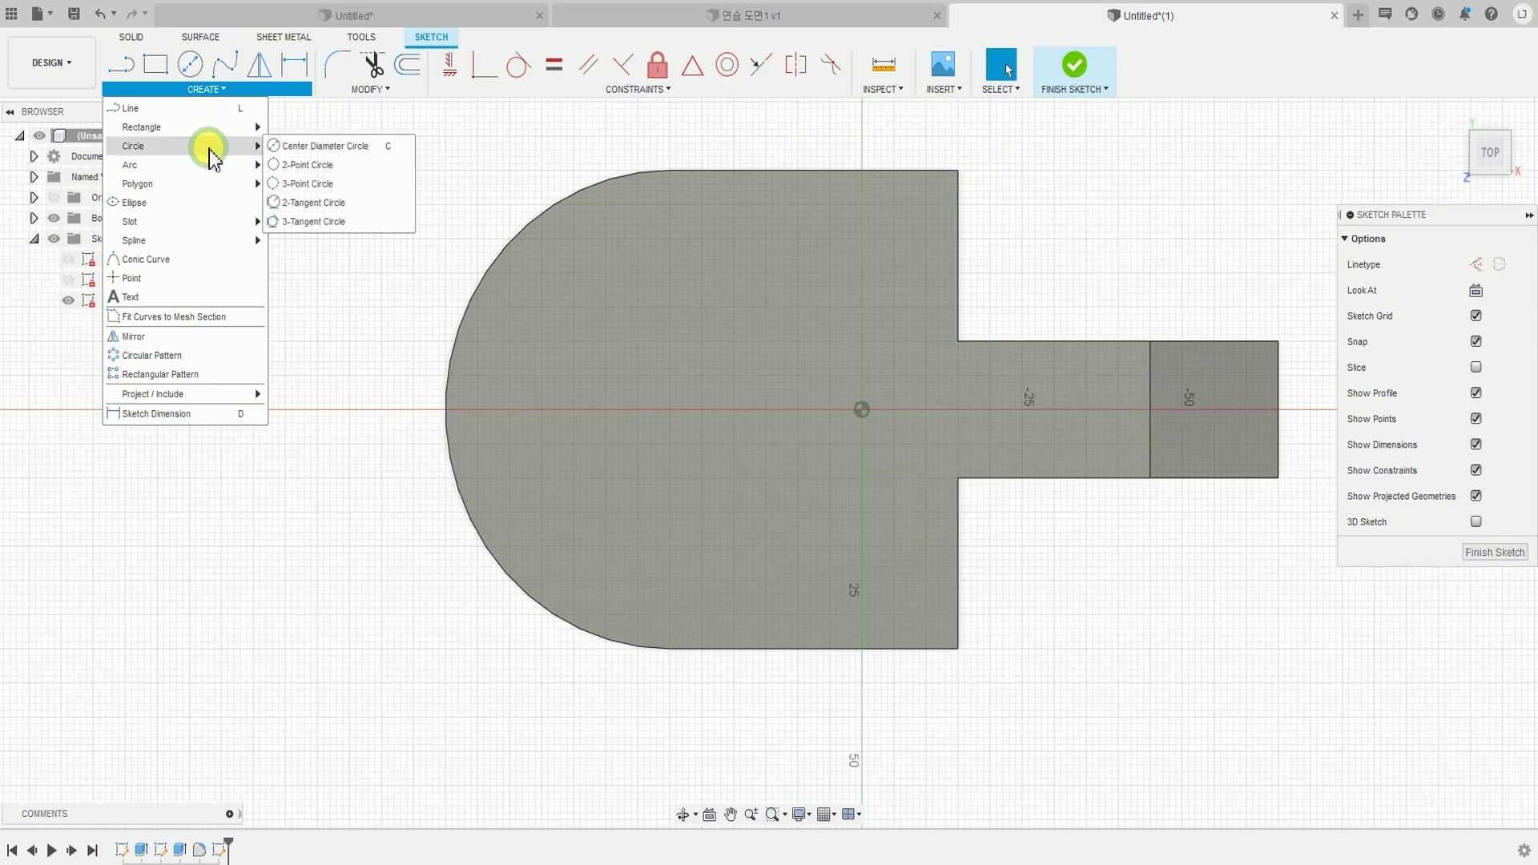
left_click(319, 147)
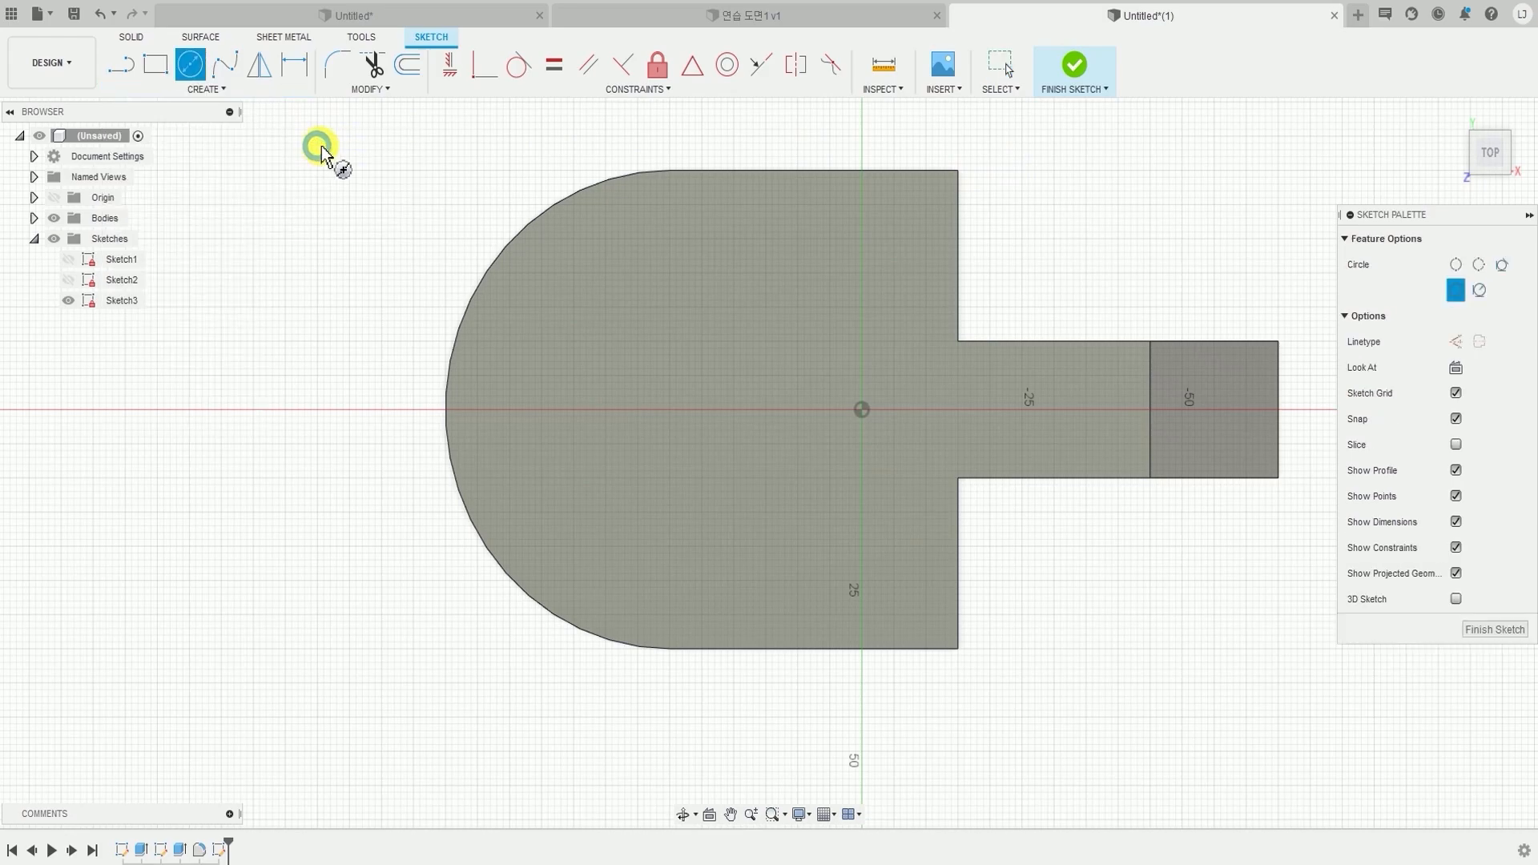
left_click(674, 464)
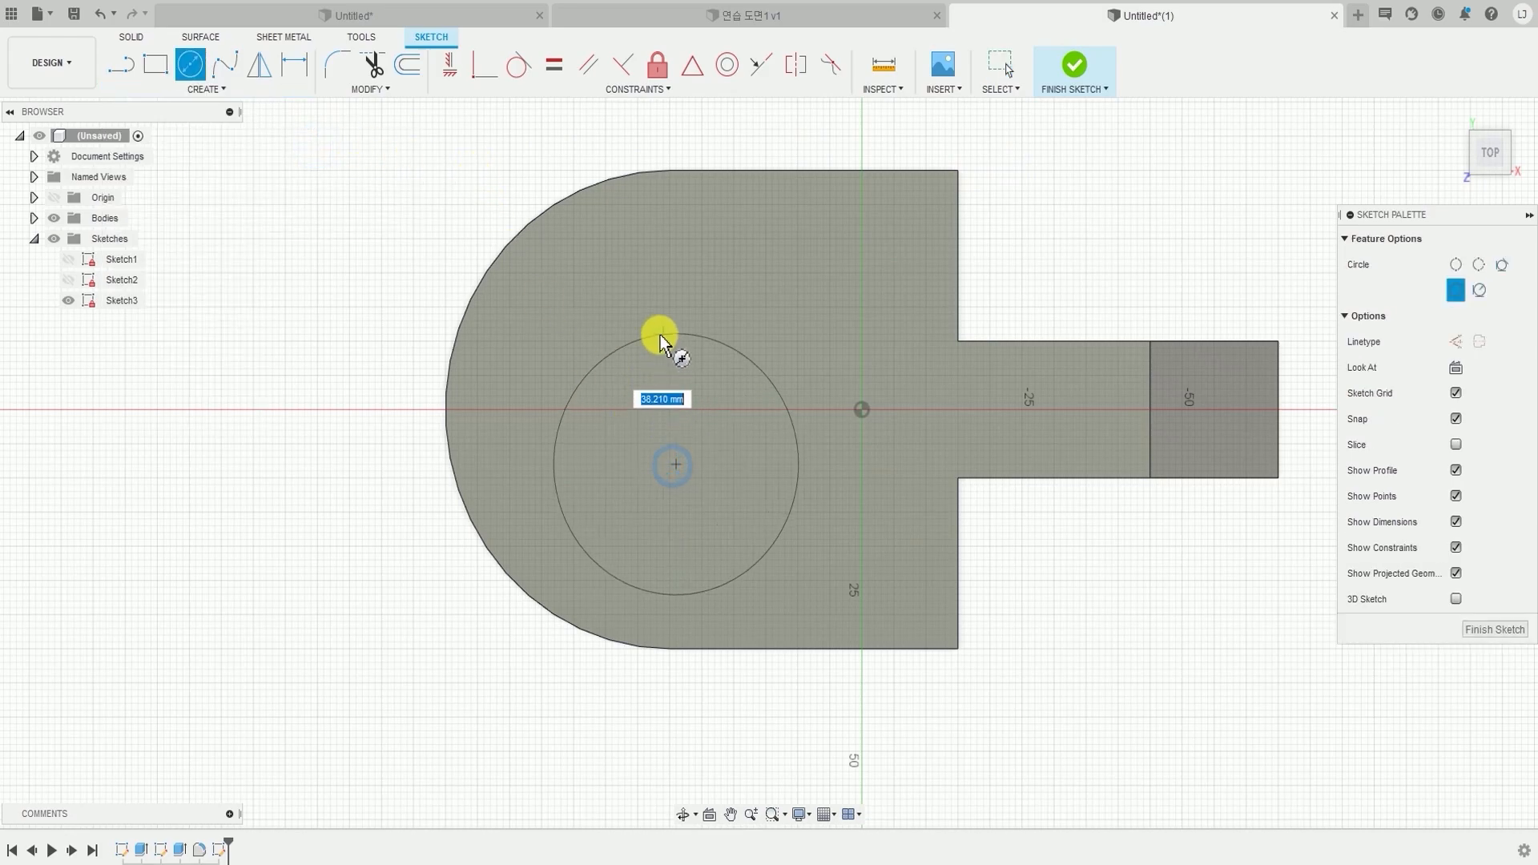
left_click(663, 334)
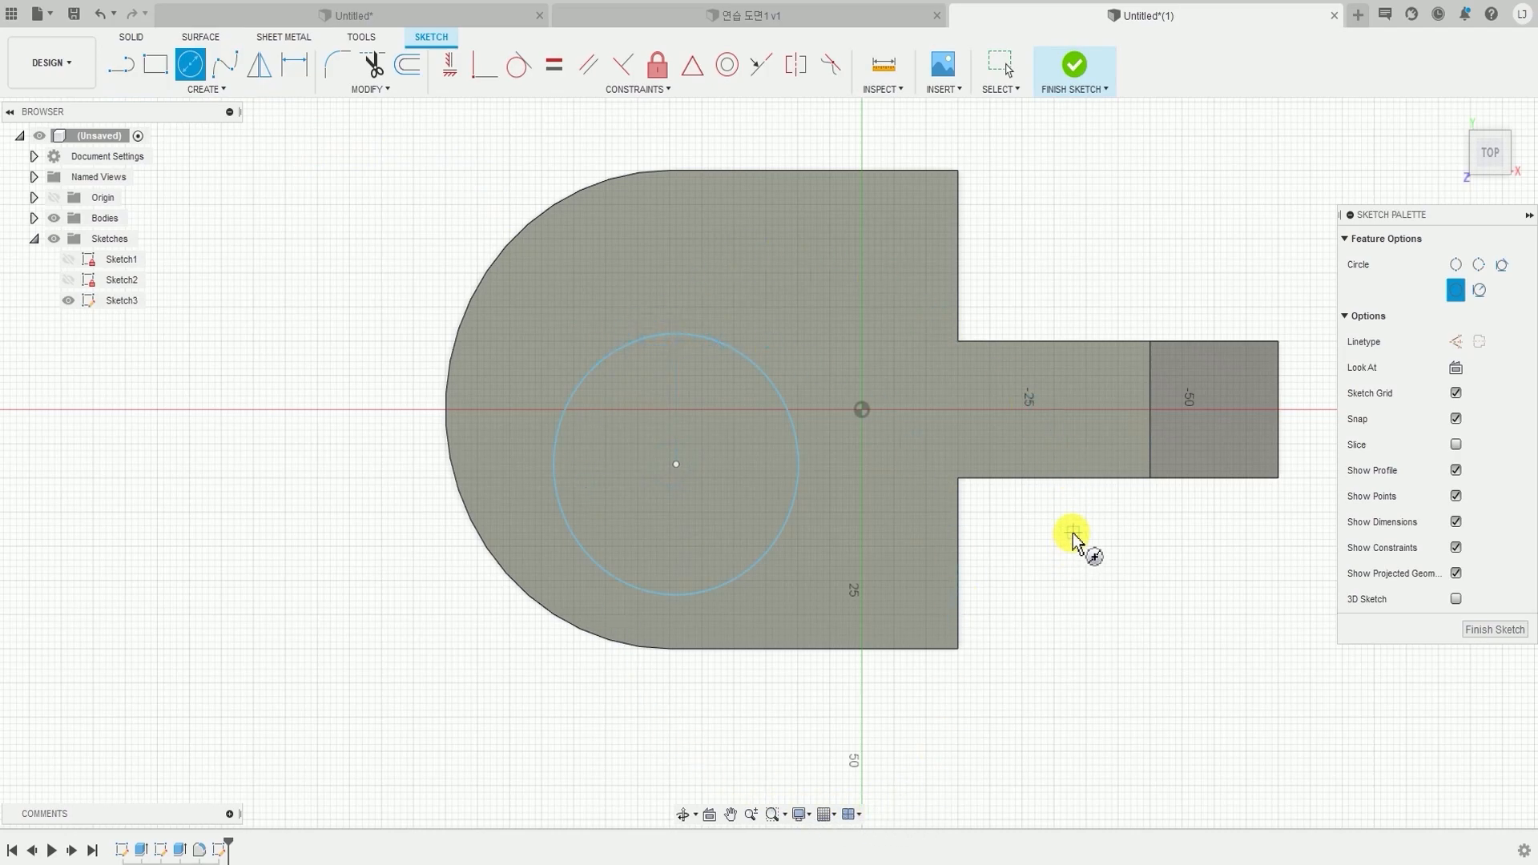
key("Escape")
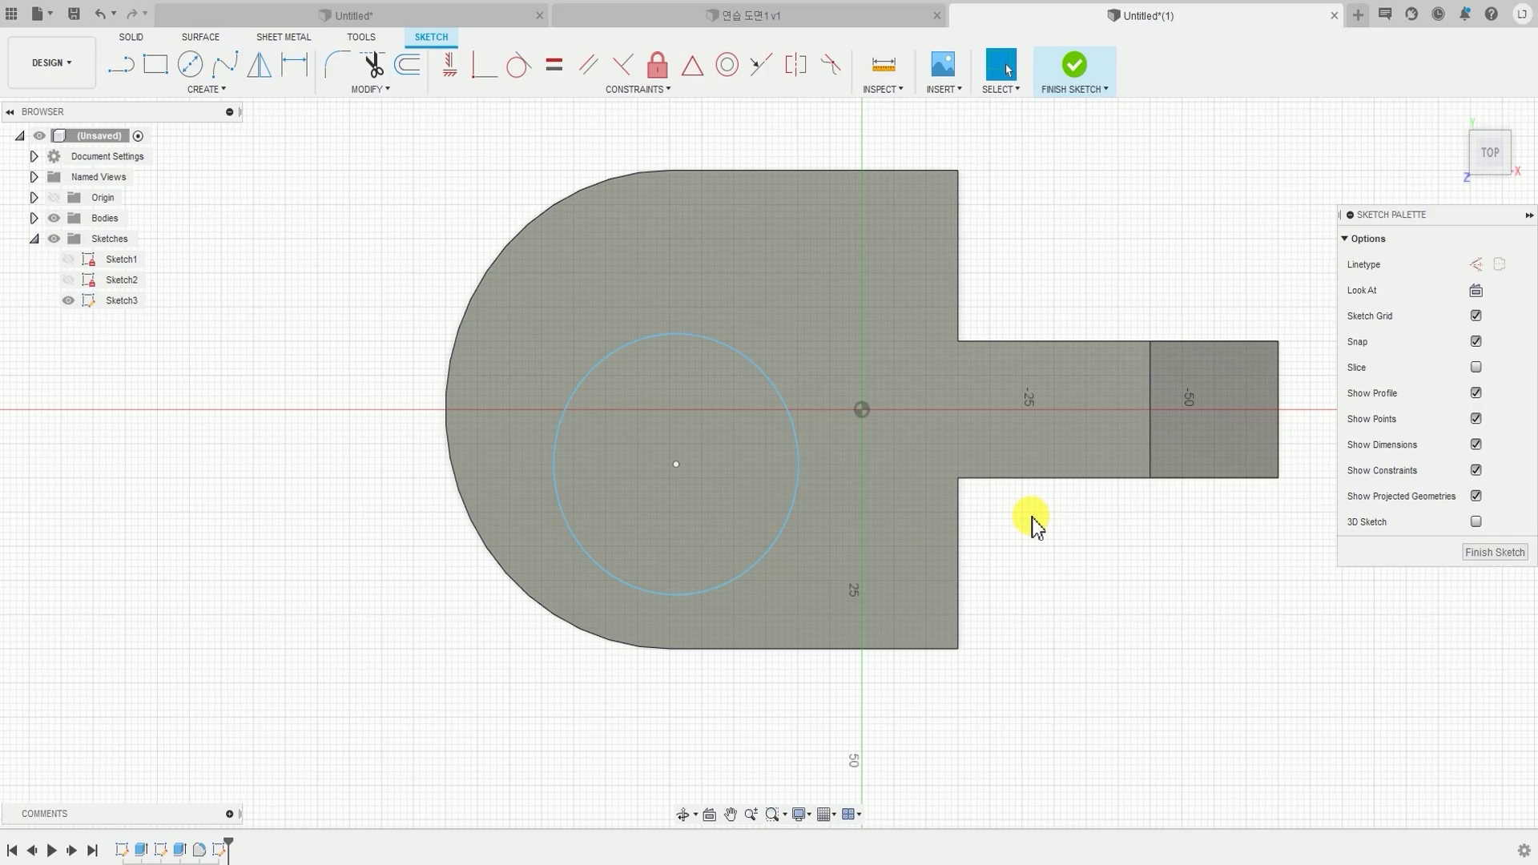
- Dimension the circle on the top face with a diameter of 35 mm
left_click(169, 91)
left_click(152, 414)
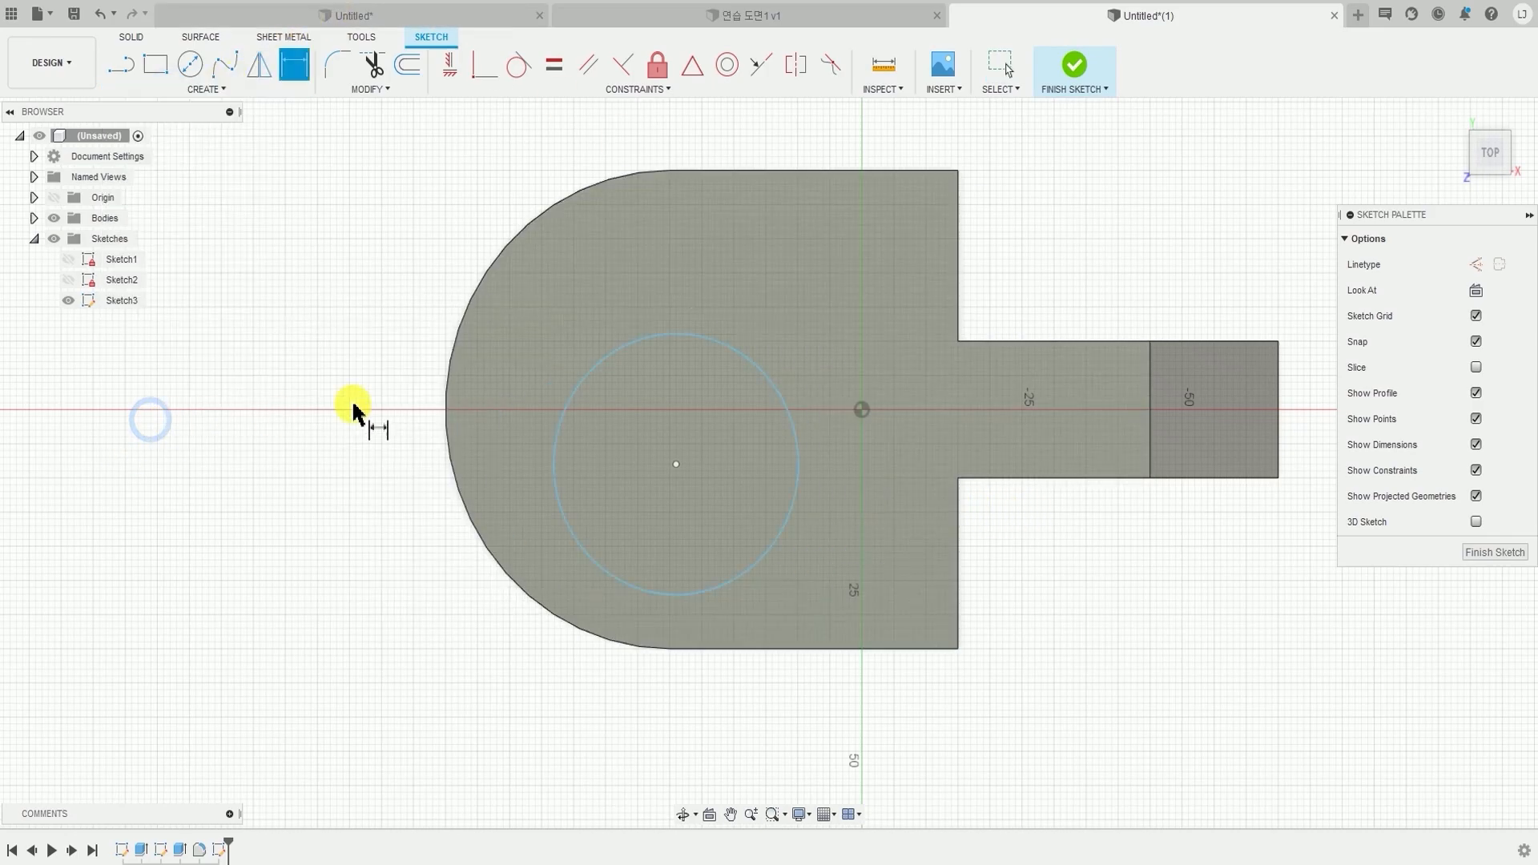
left_click(699, 335)
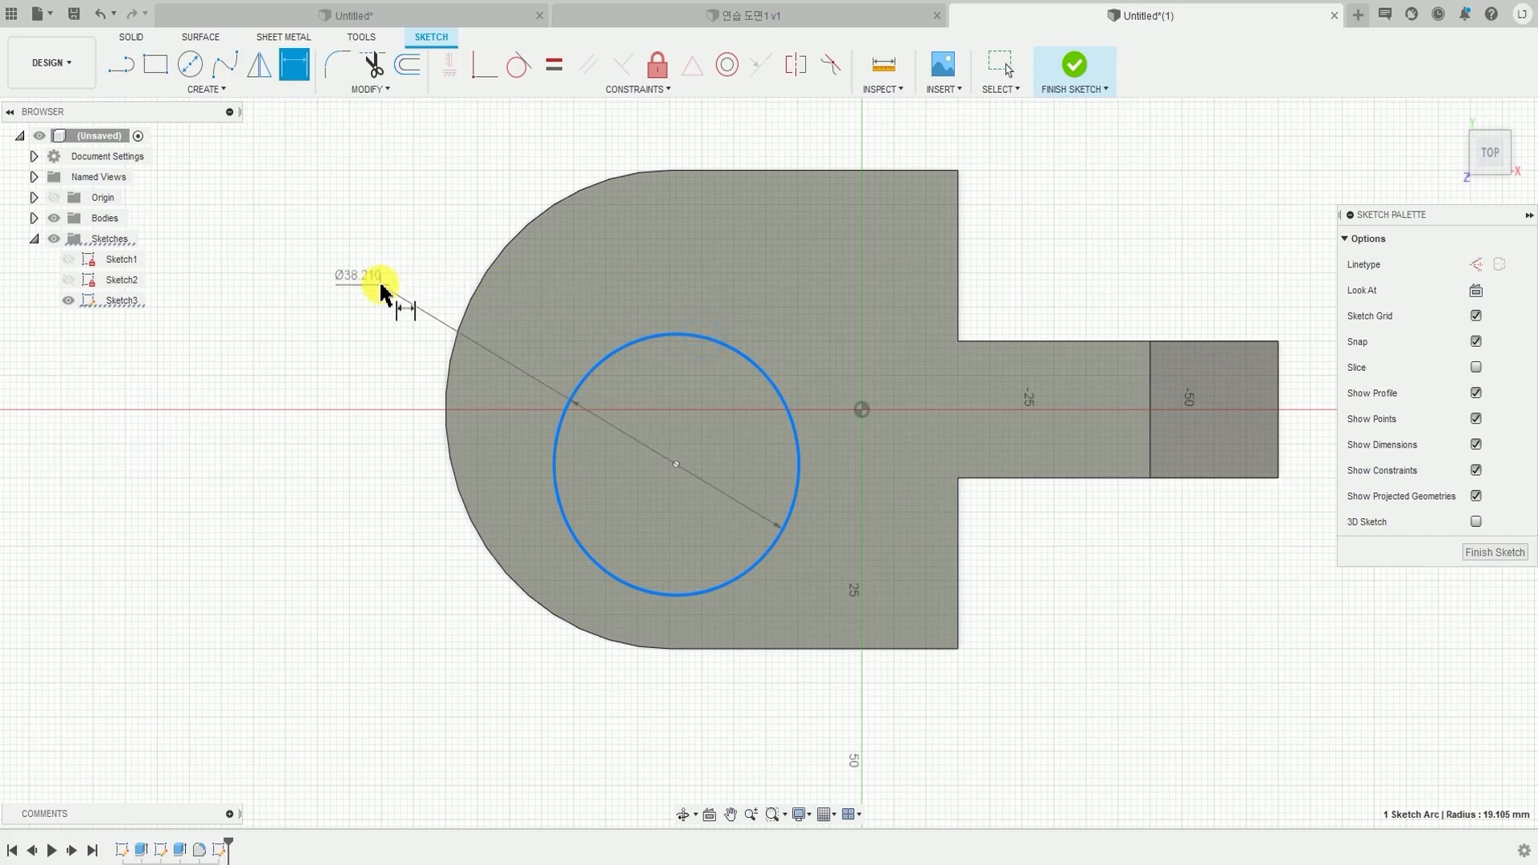
left_click(382, 286)
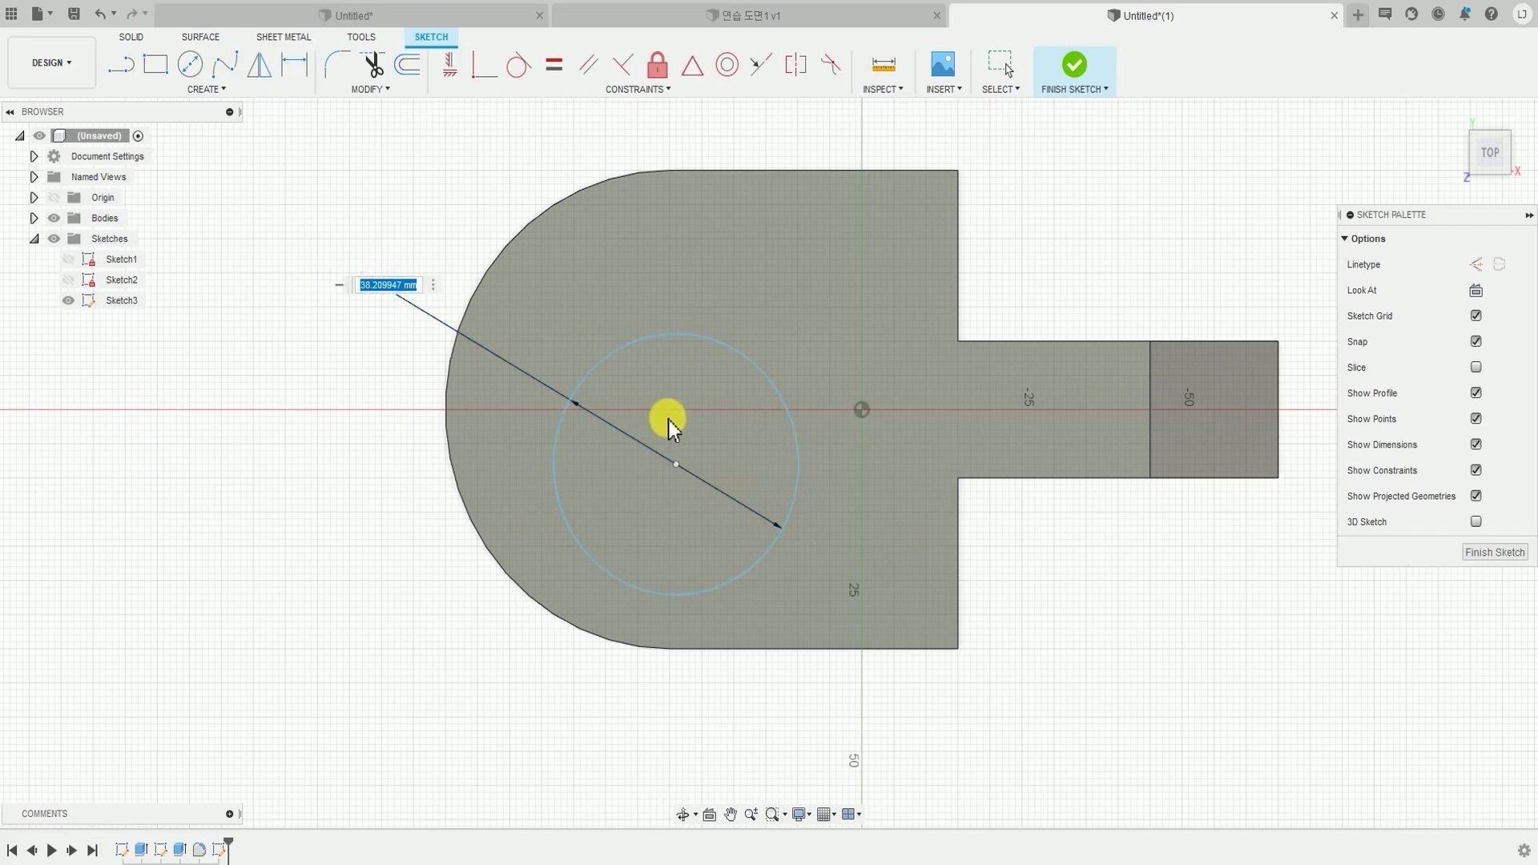
type("35")
key("Return")
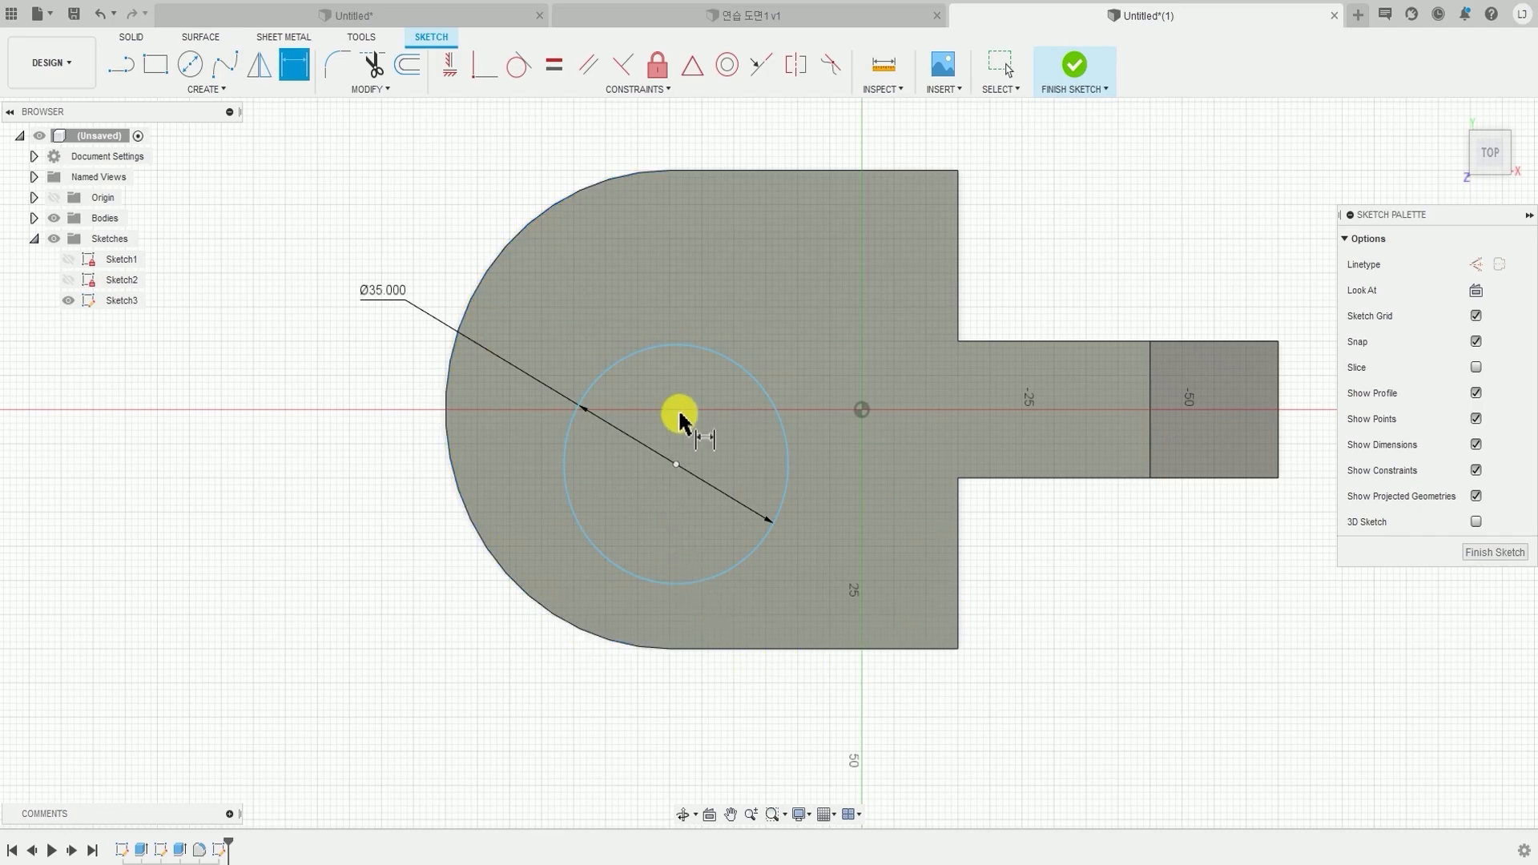
key("Escape")
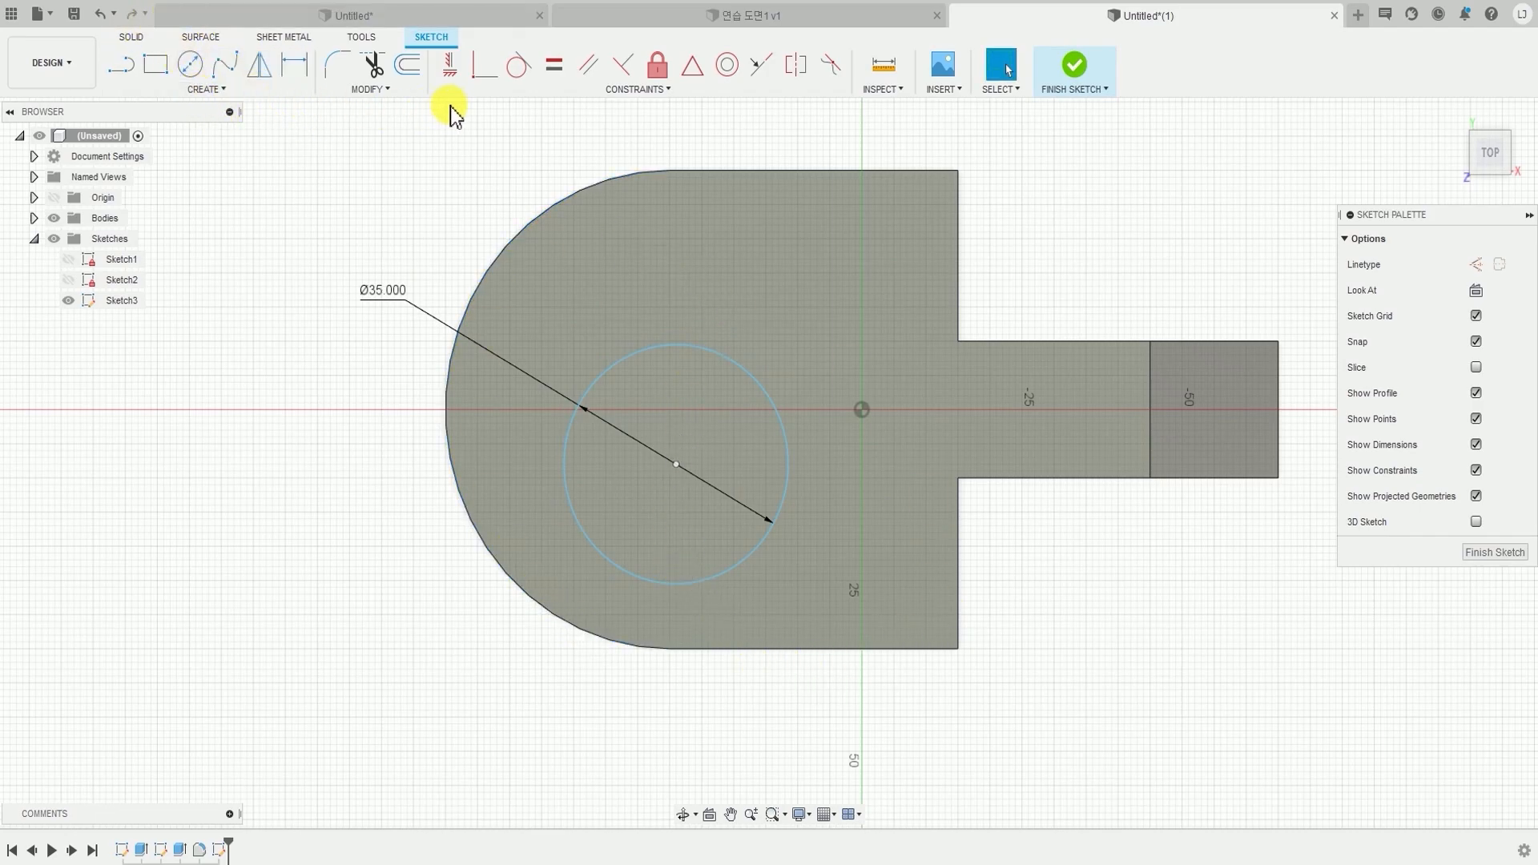
- Make the circle concentric with the rounded end arc of the body and finish the sketch
left_click(638, 93)
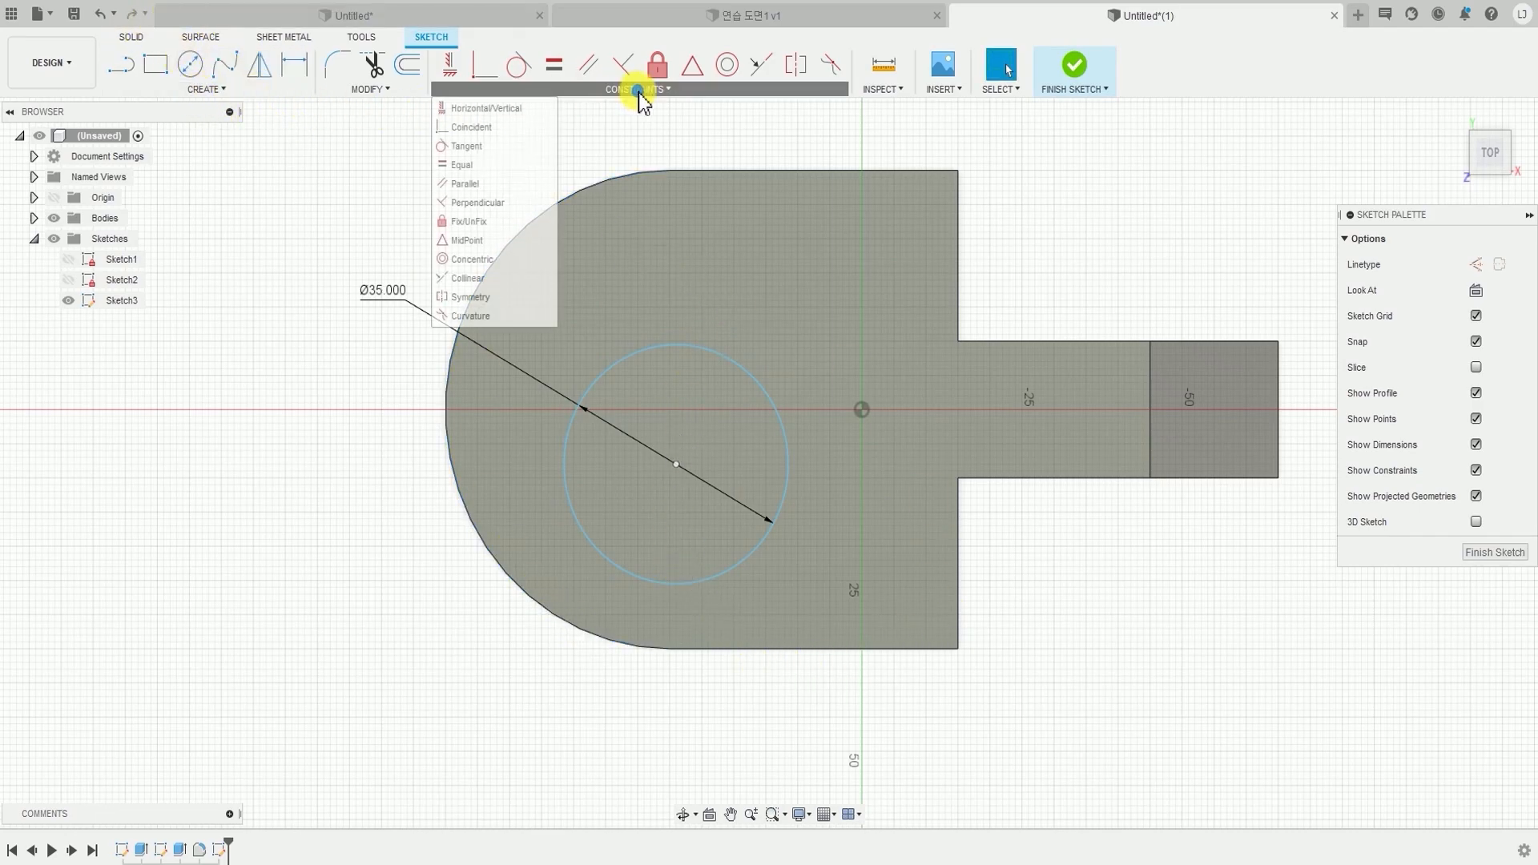
left_click(641, 93)
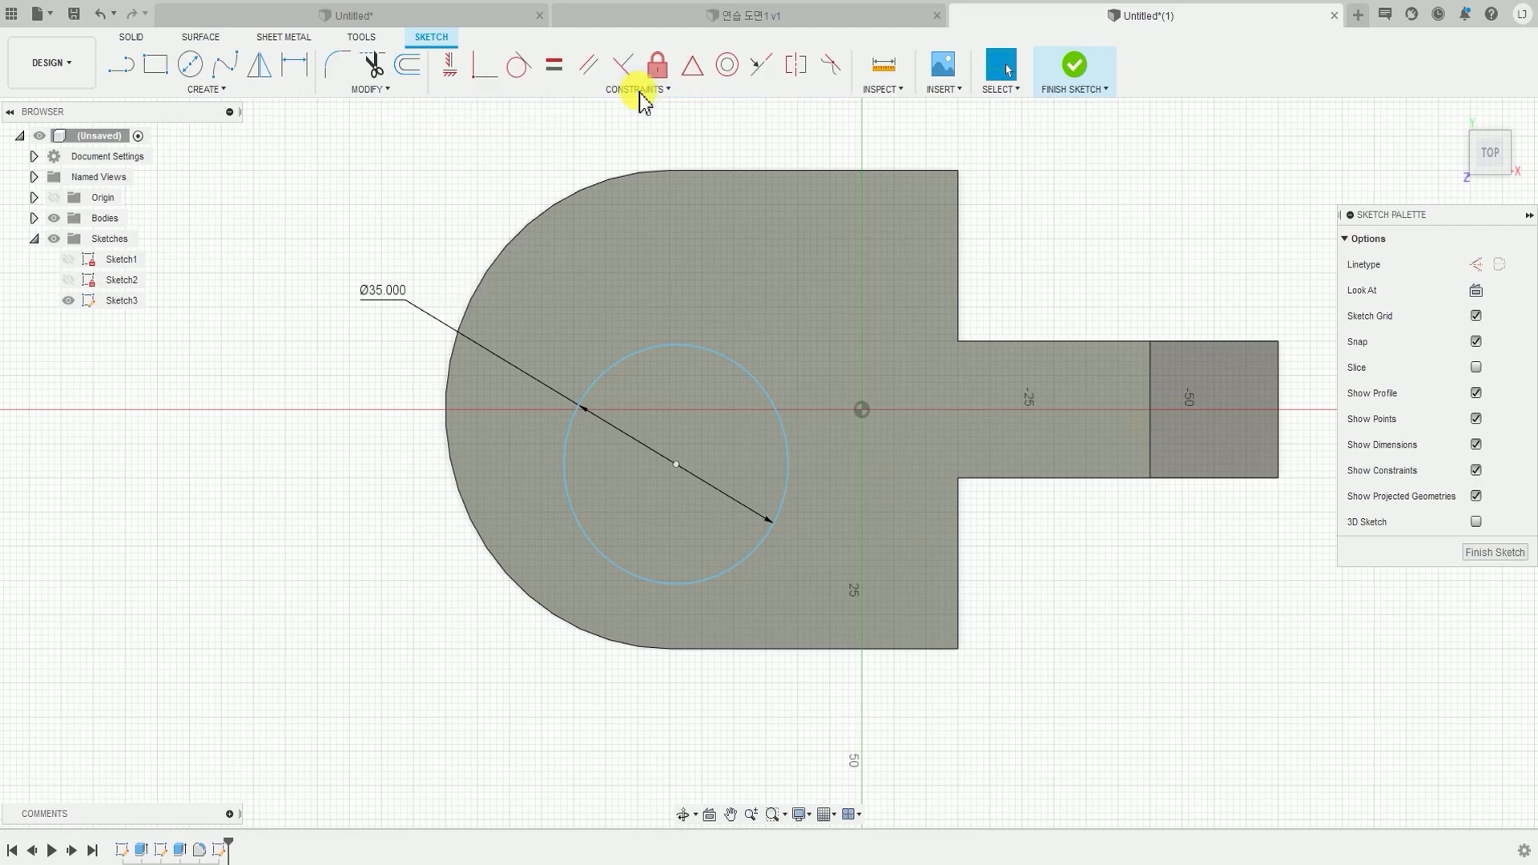
left_click(681, 92)
left_click(726, 66)
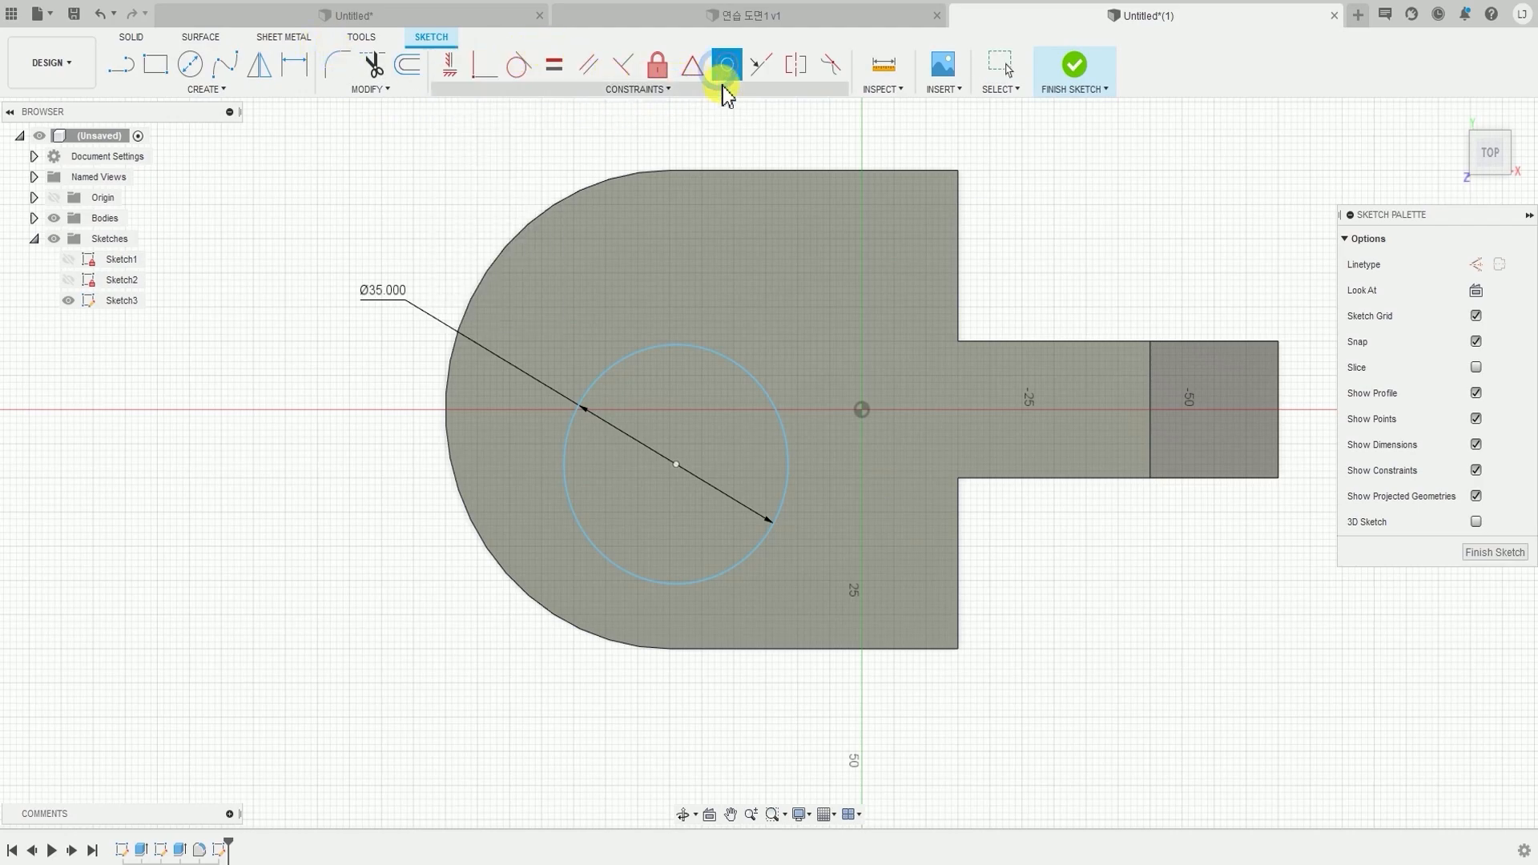
left_click(527, 237)
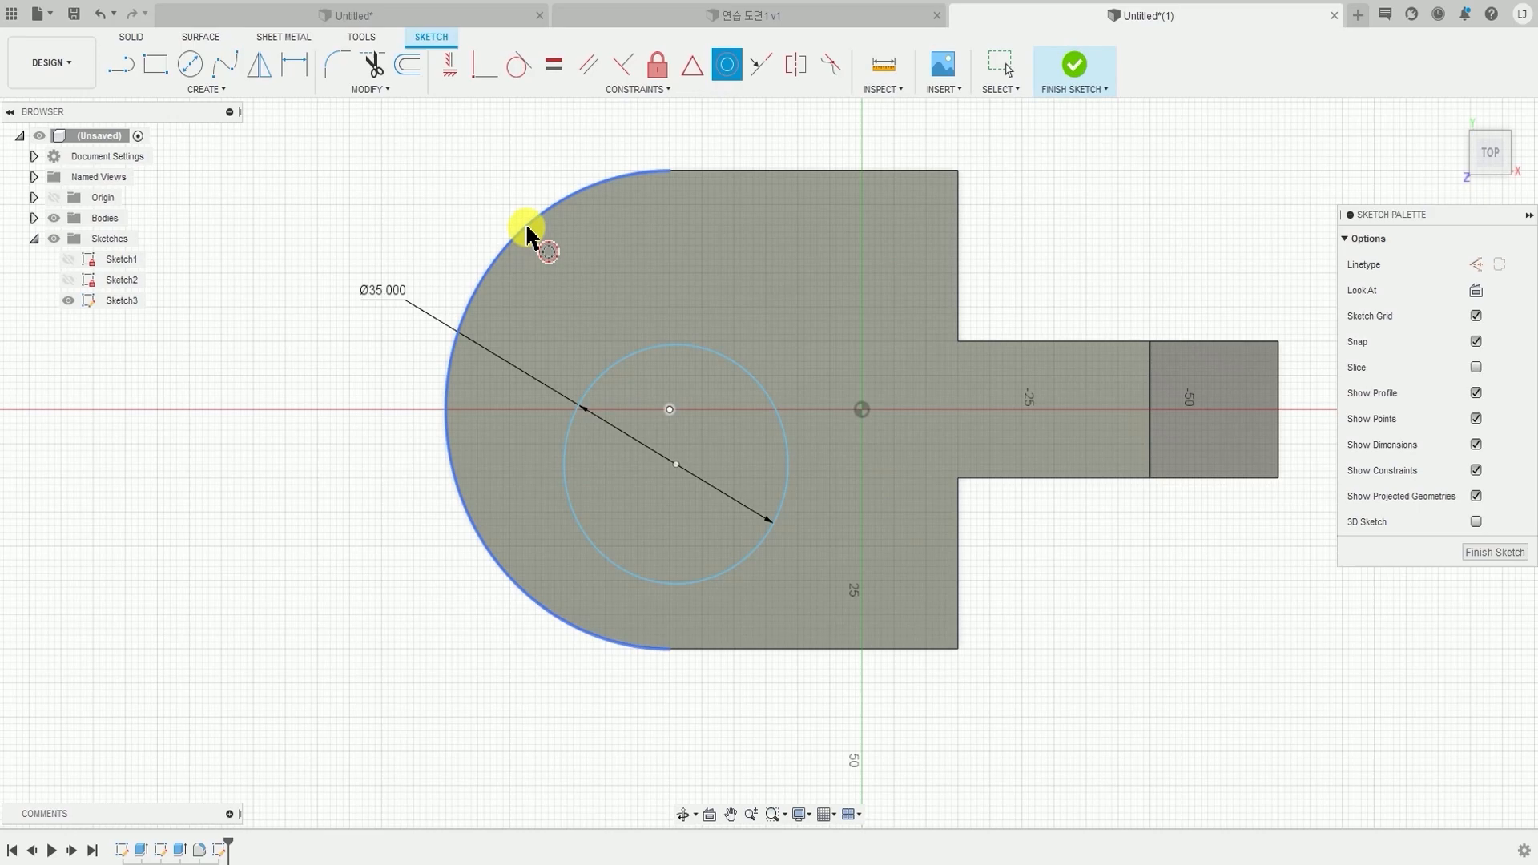
left_click(705, 352)
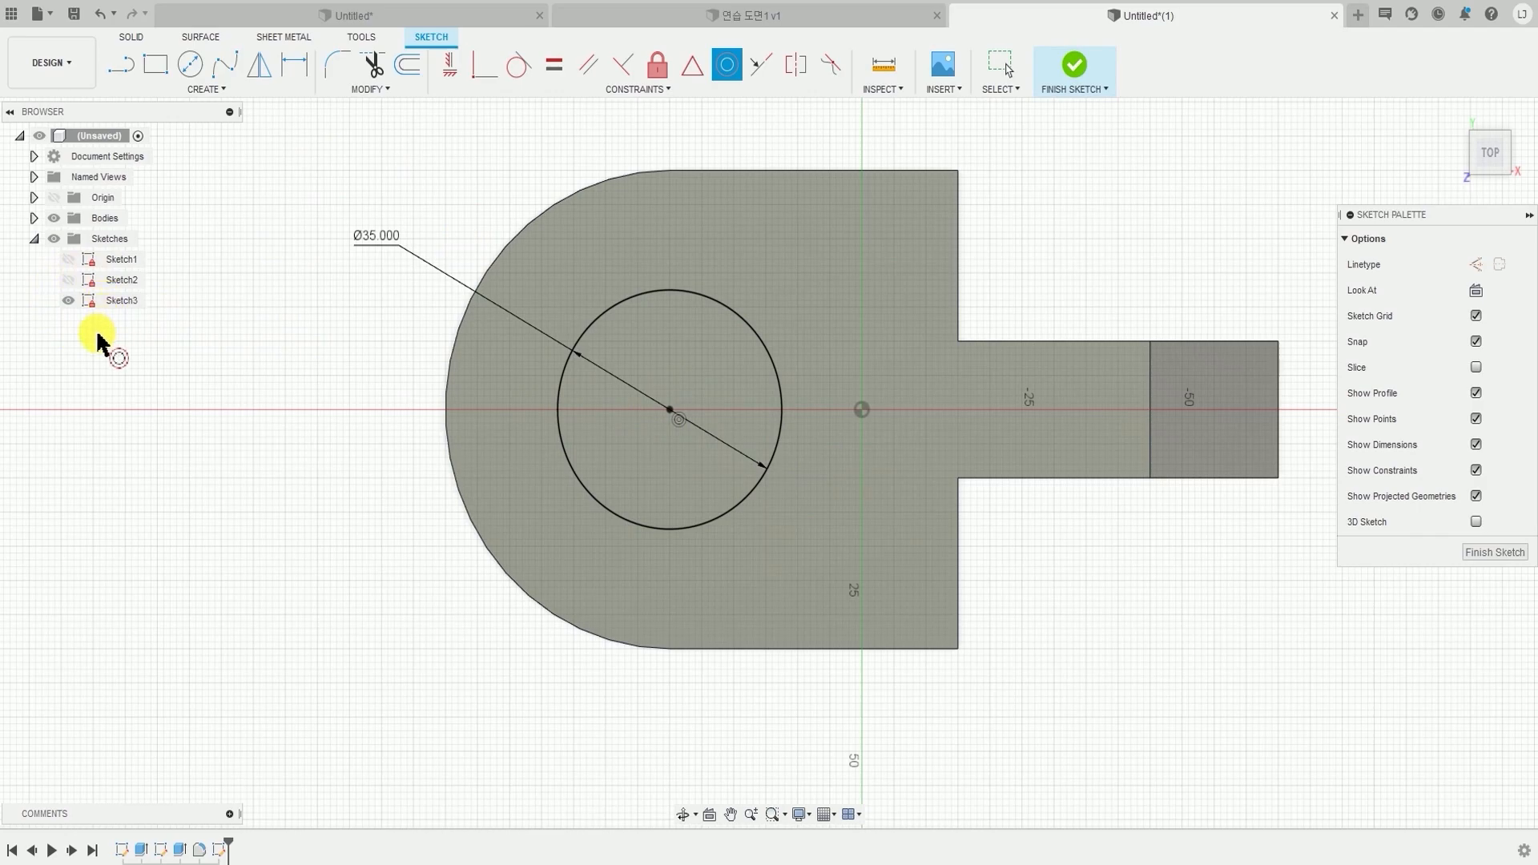
left_click(1078, 70)
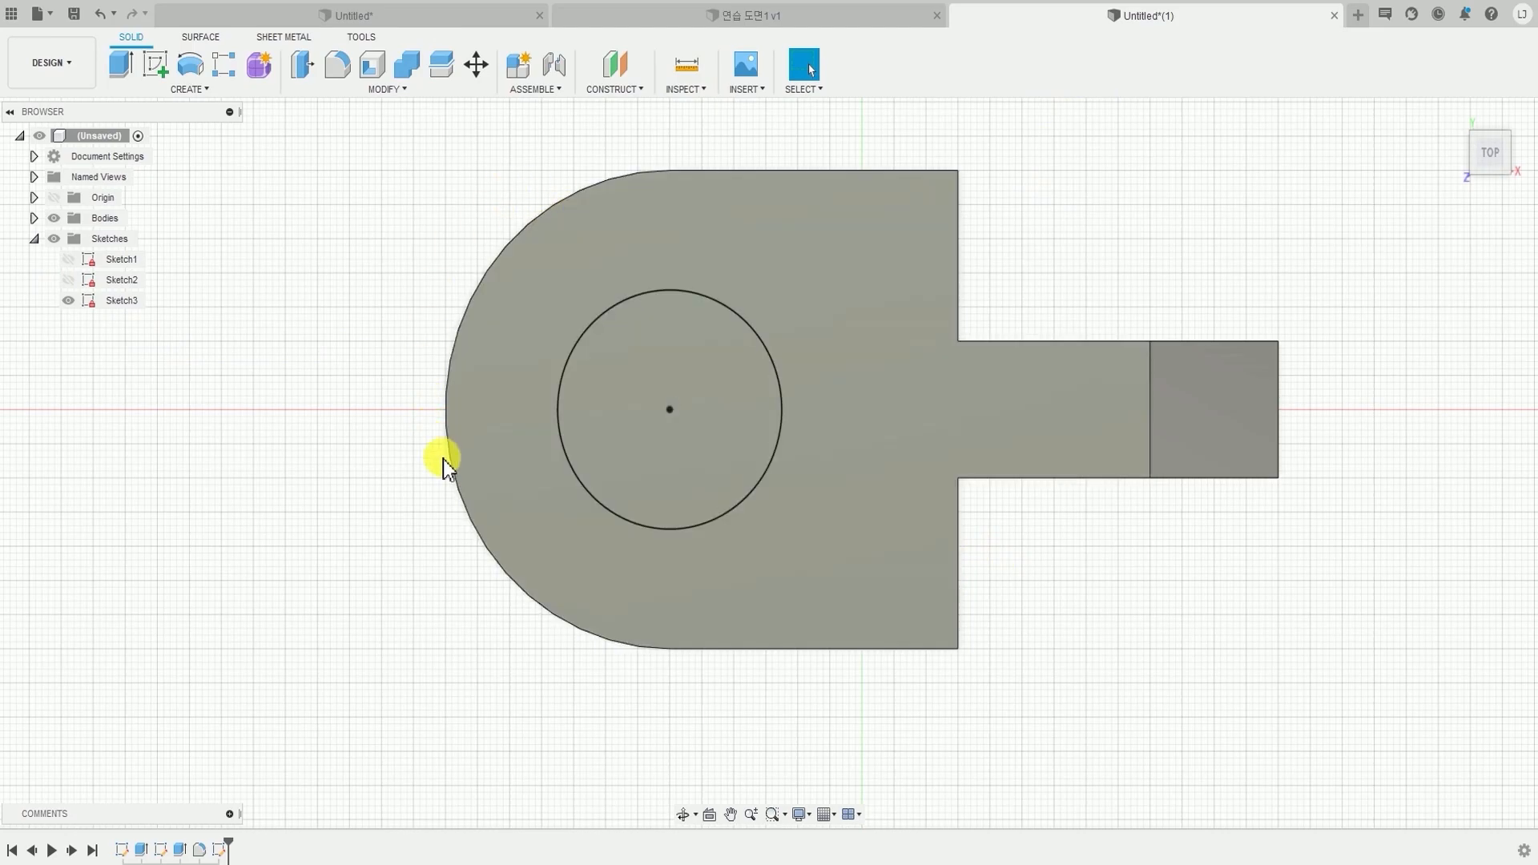
- Extrude the 35 mm circle as a cut through both arms, using the All extent
left_click(195, 91)
left_click(137, 184)
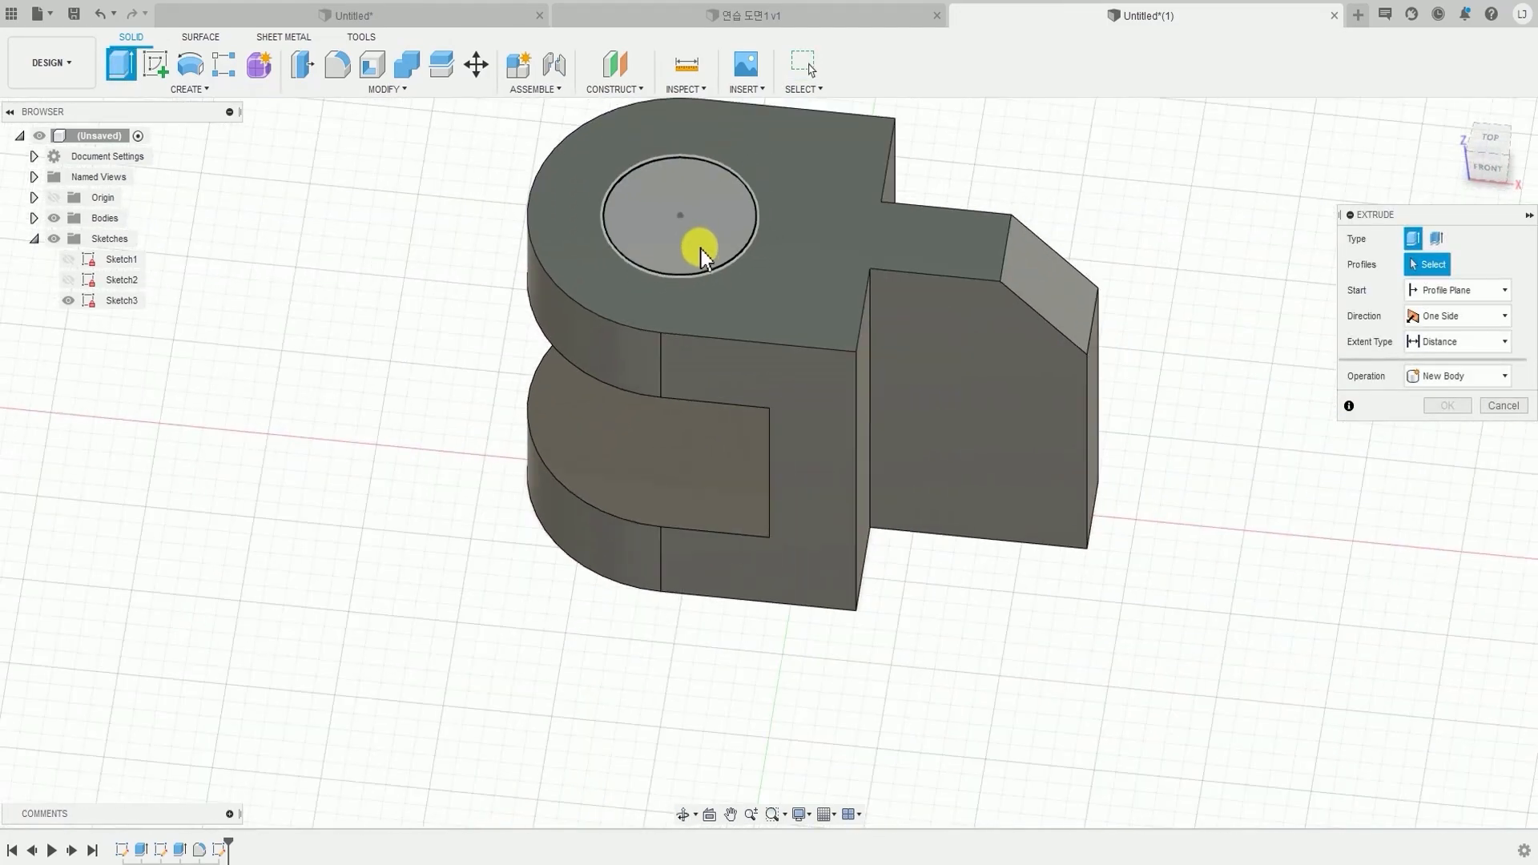
left_click(776, 314)
scroll(804, 363, "down", 3)
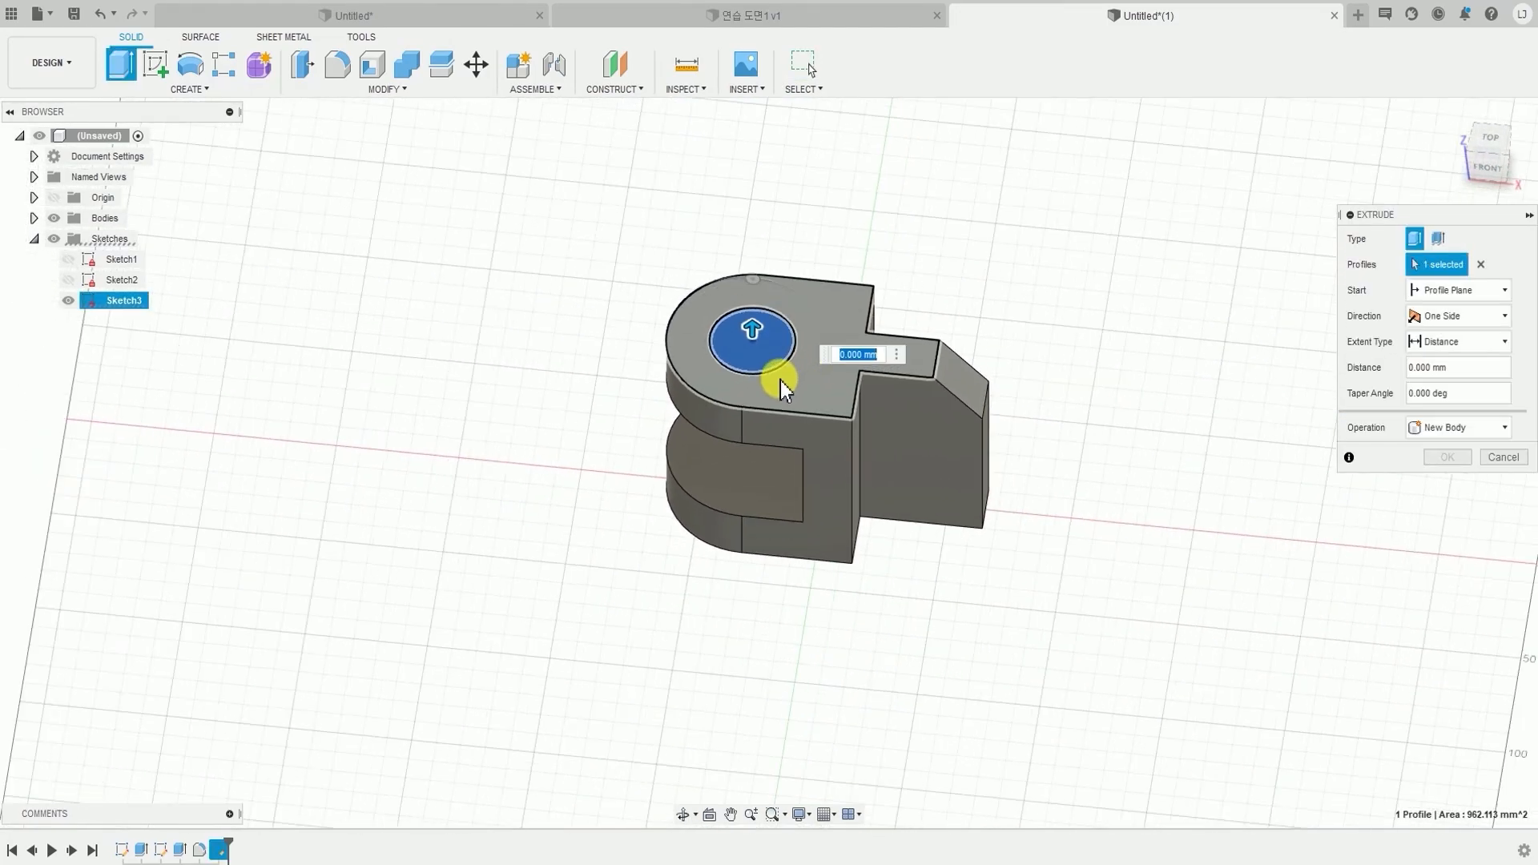
middle_click_drag(780, 381, 780, 333, "shift")
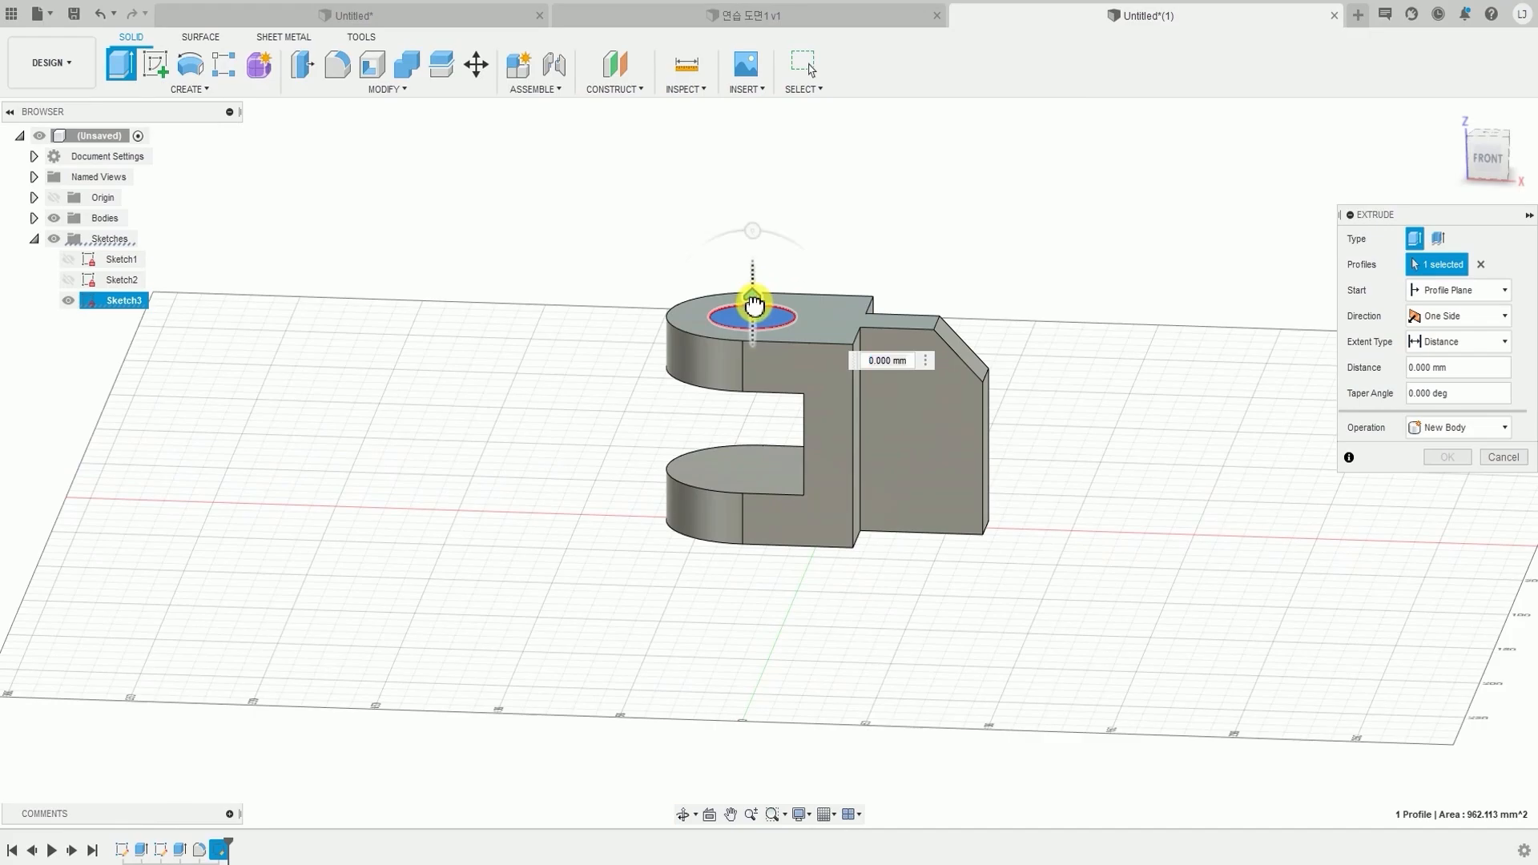
mouse_move(754, 301)
left_mouse_down()
mouse_move(762, 663)
mouse_move(775, 666)
mouse_move(758, 645)
mouse_move(777, 287)
mouse_move(759, 299)
left_mouse_up()
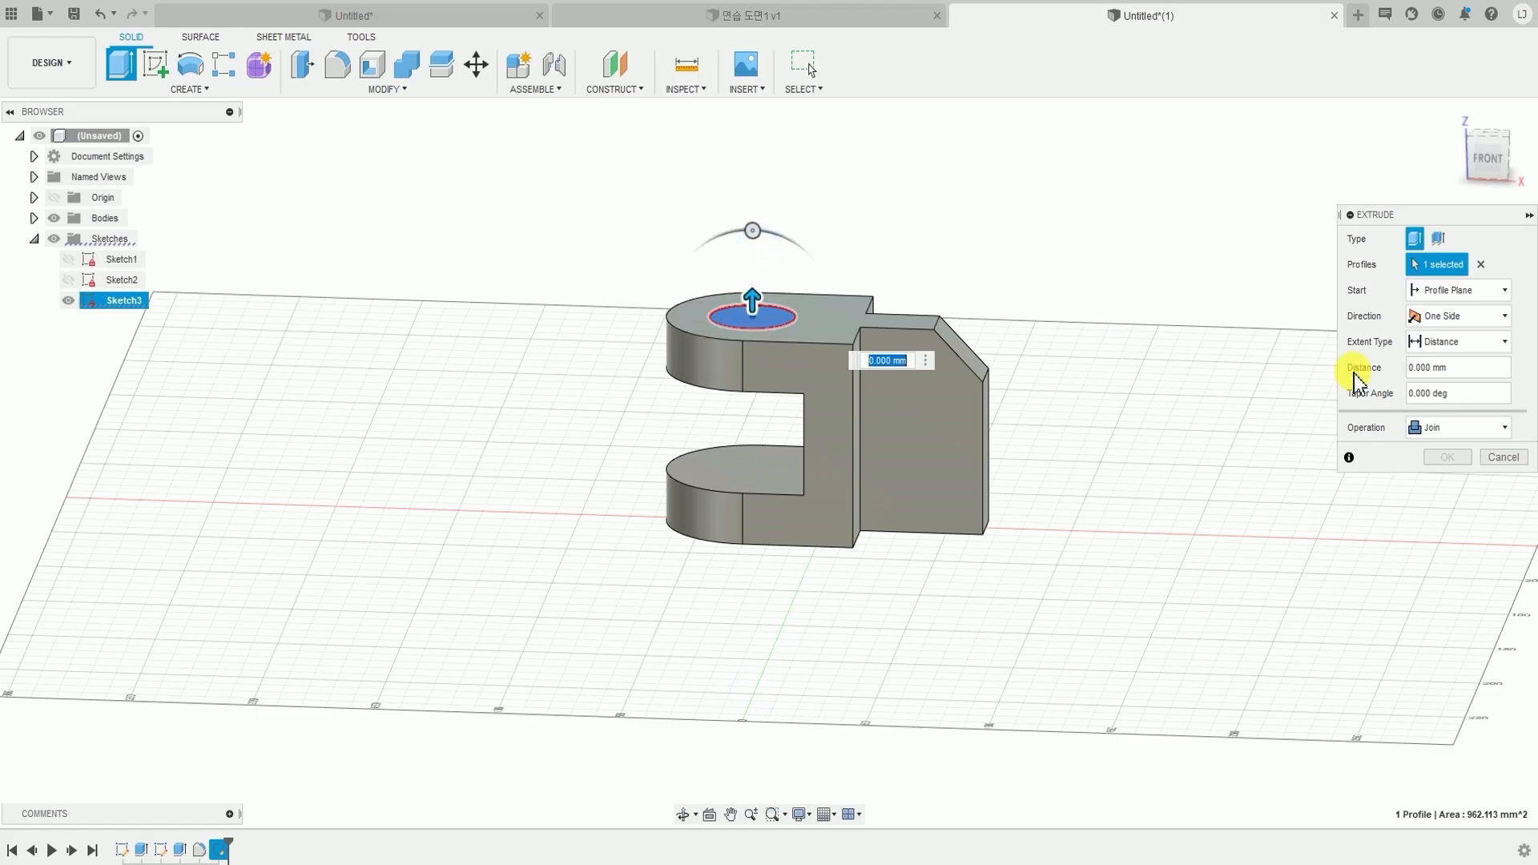
left_click(1456, 346)
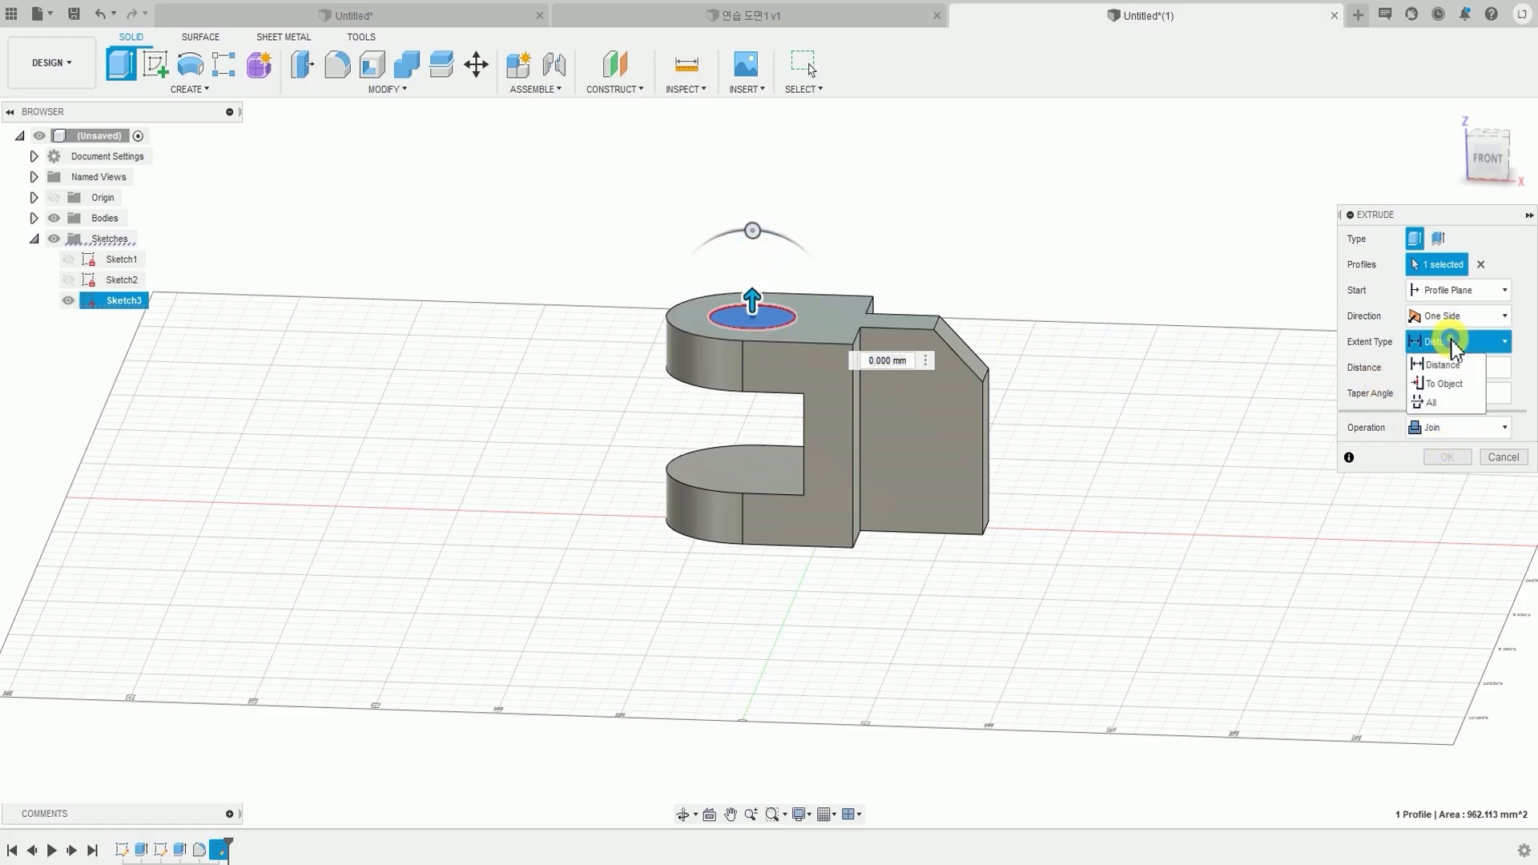
left_click(1440, 403)
middle_click_drag(710, 544, 764, 495, "shift")
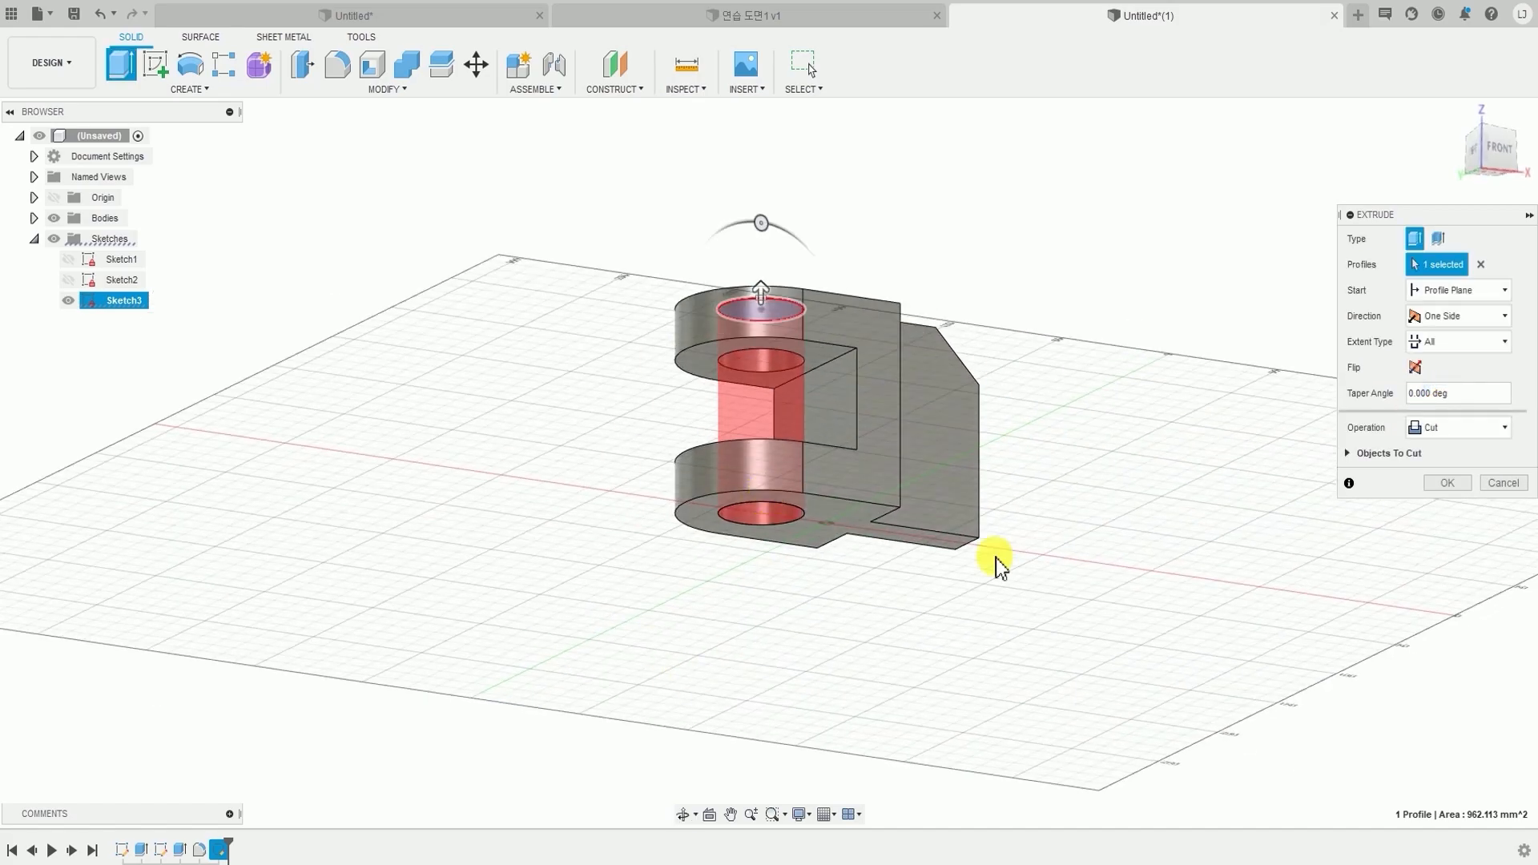
middle_click_drag(853, 479, 821, 532, "shift")
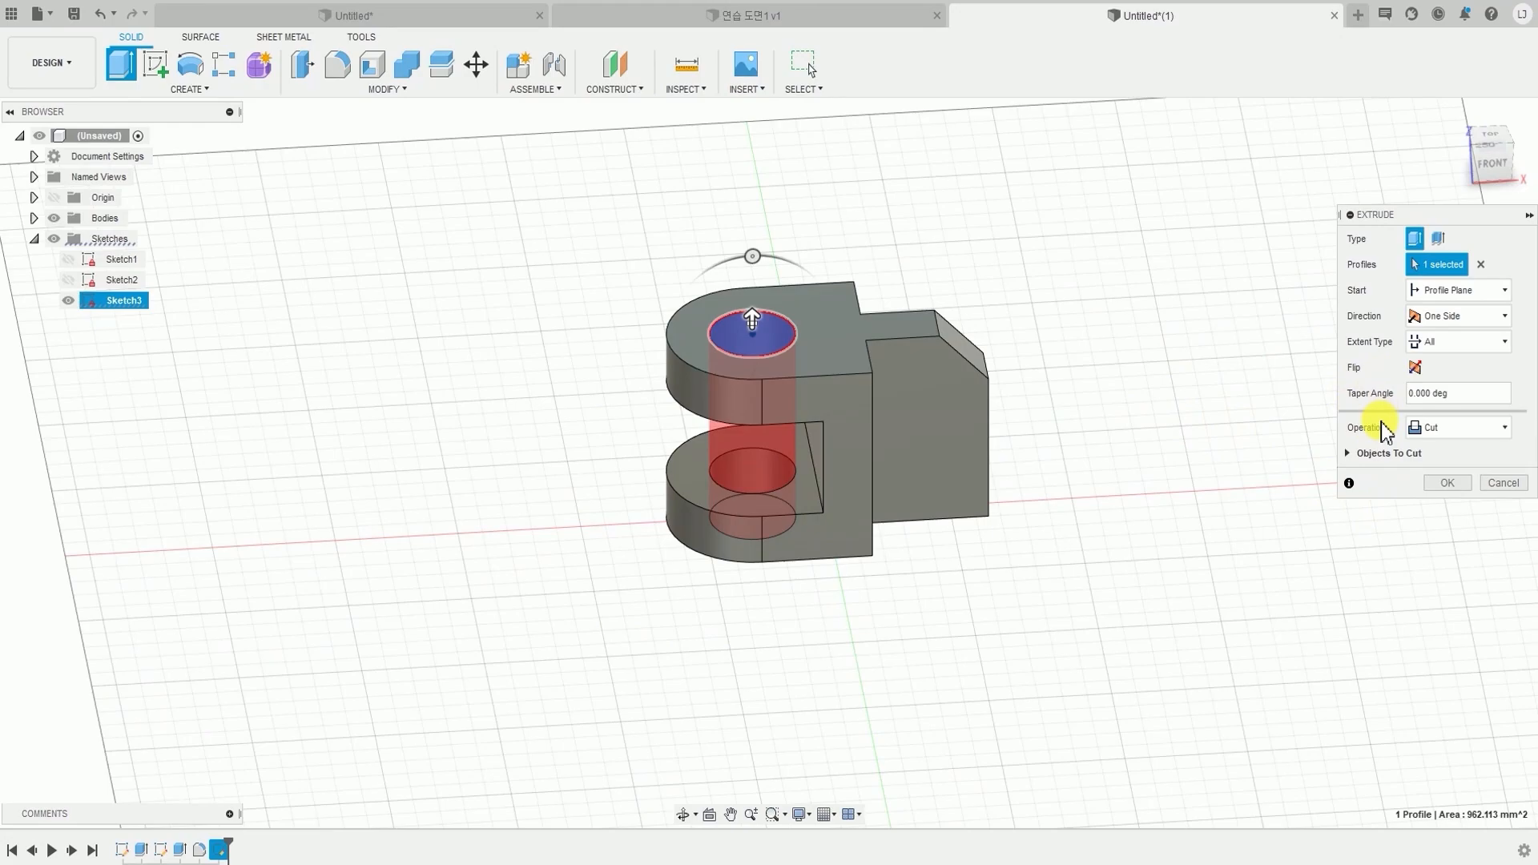
left_click(1444, 483)
scroll(937, 567, "up", 3)
middle_click_drag(937, 567, 892, 487)
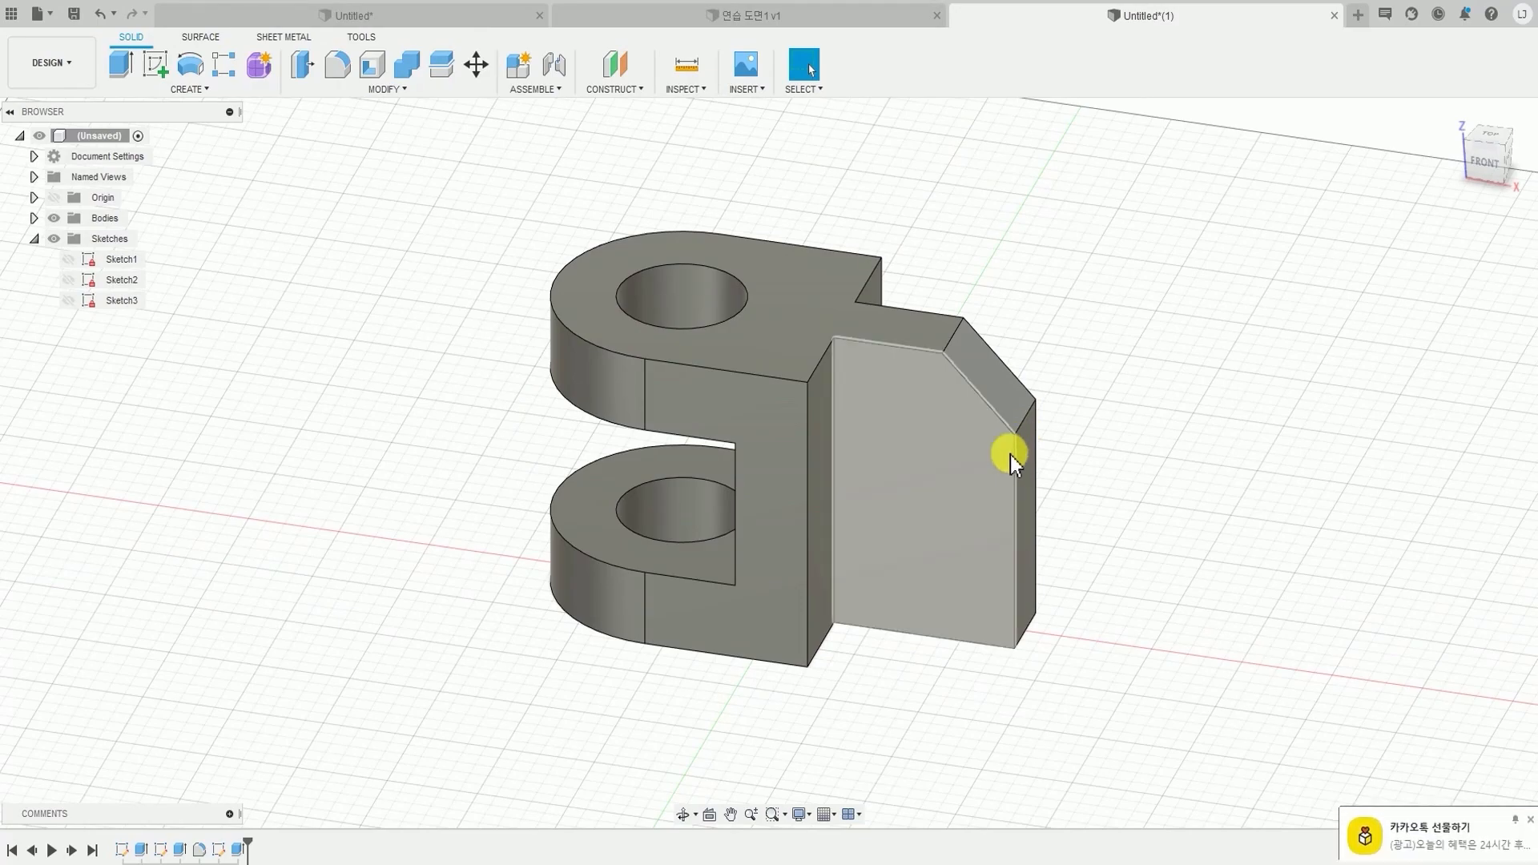